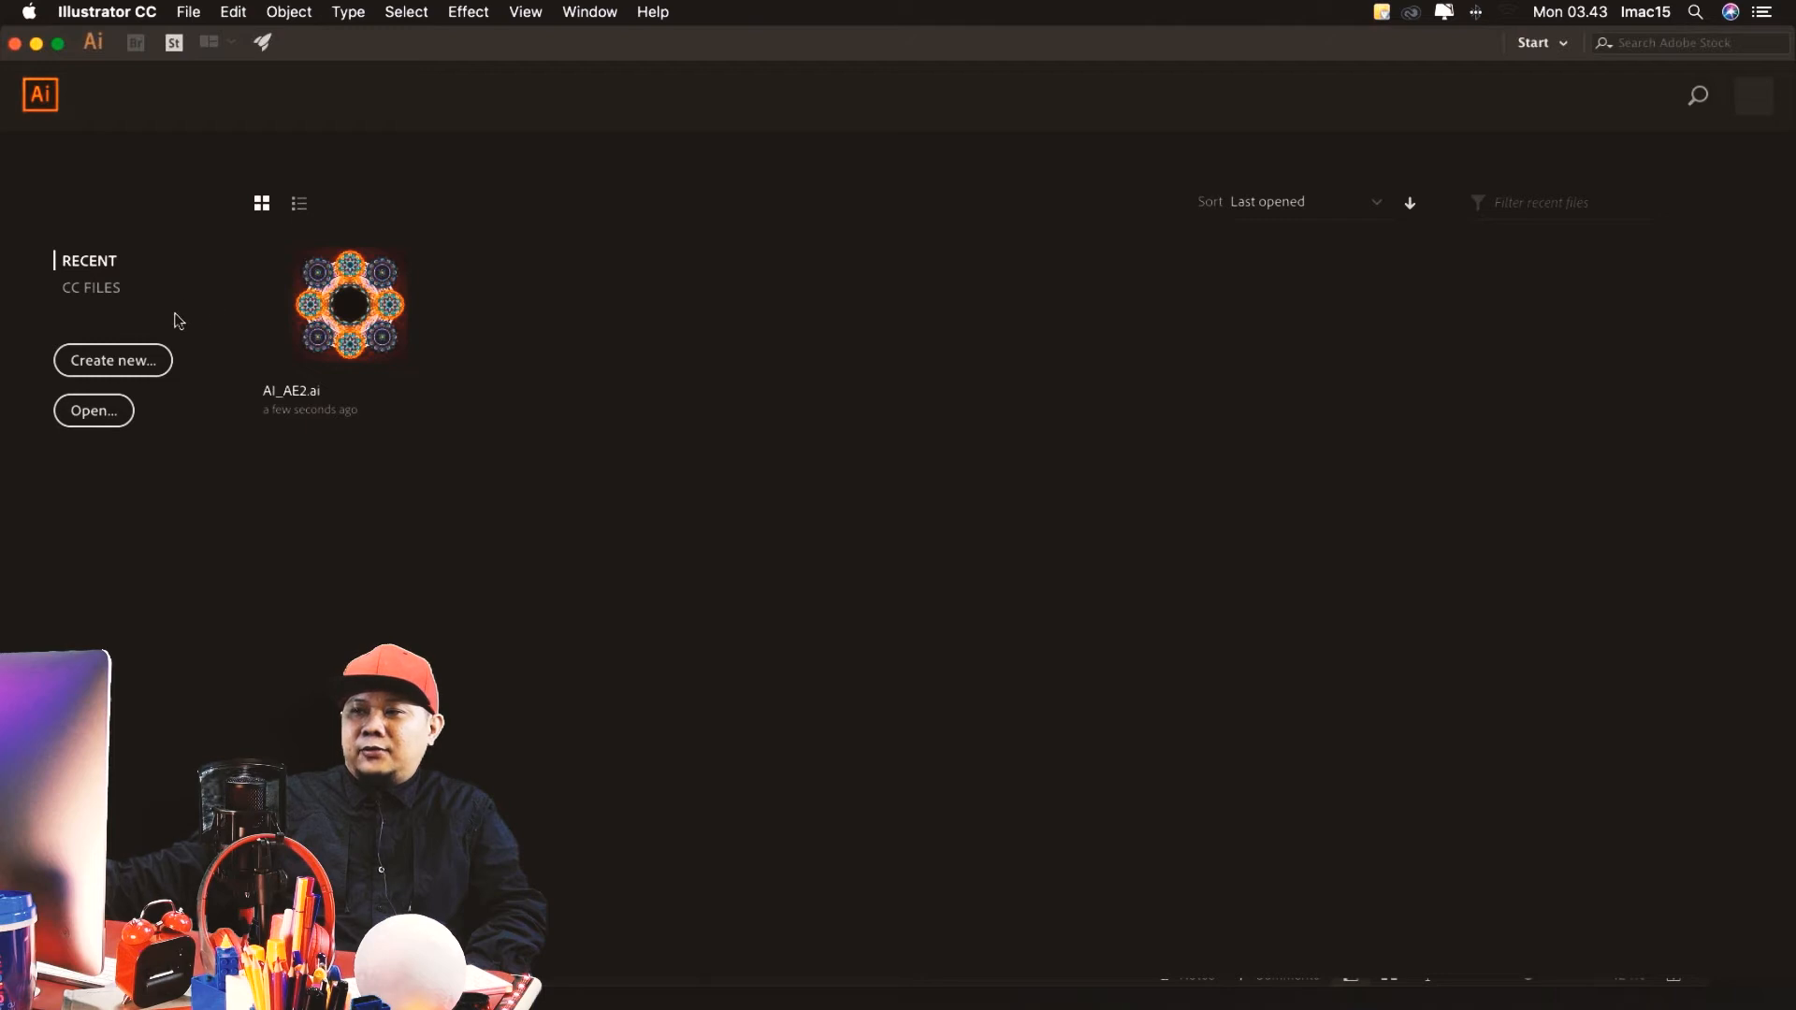
Start a new document, look through the Web, Print, Film & Video and Art & Illustration presets, and settle on the Mobile iPhone 6/6s preset
left_click(142, 365)
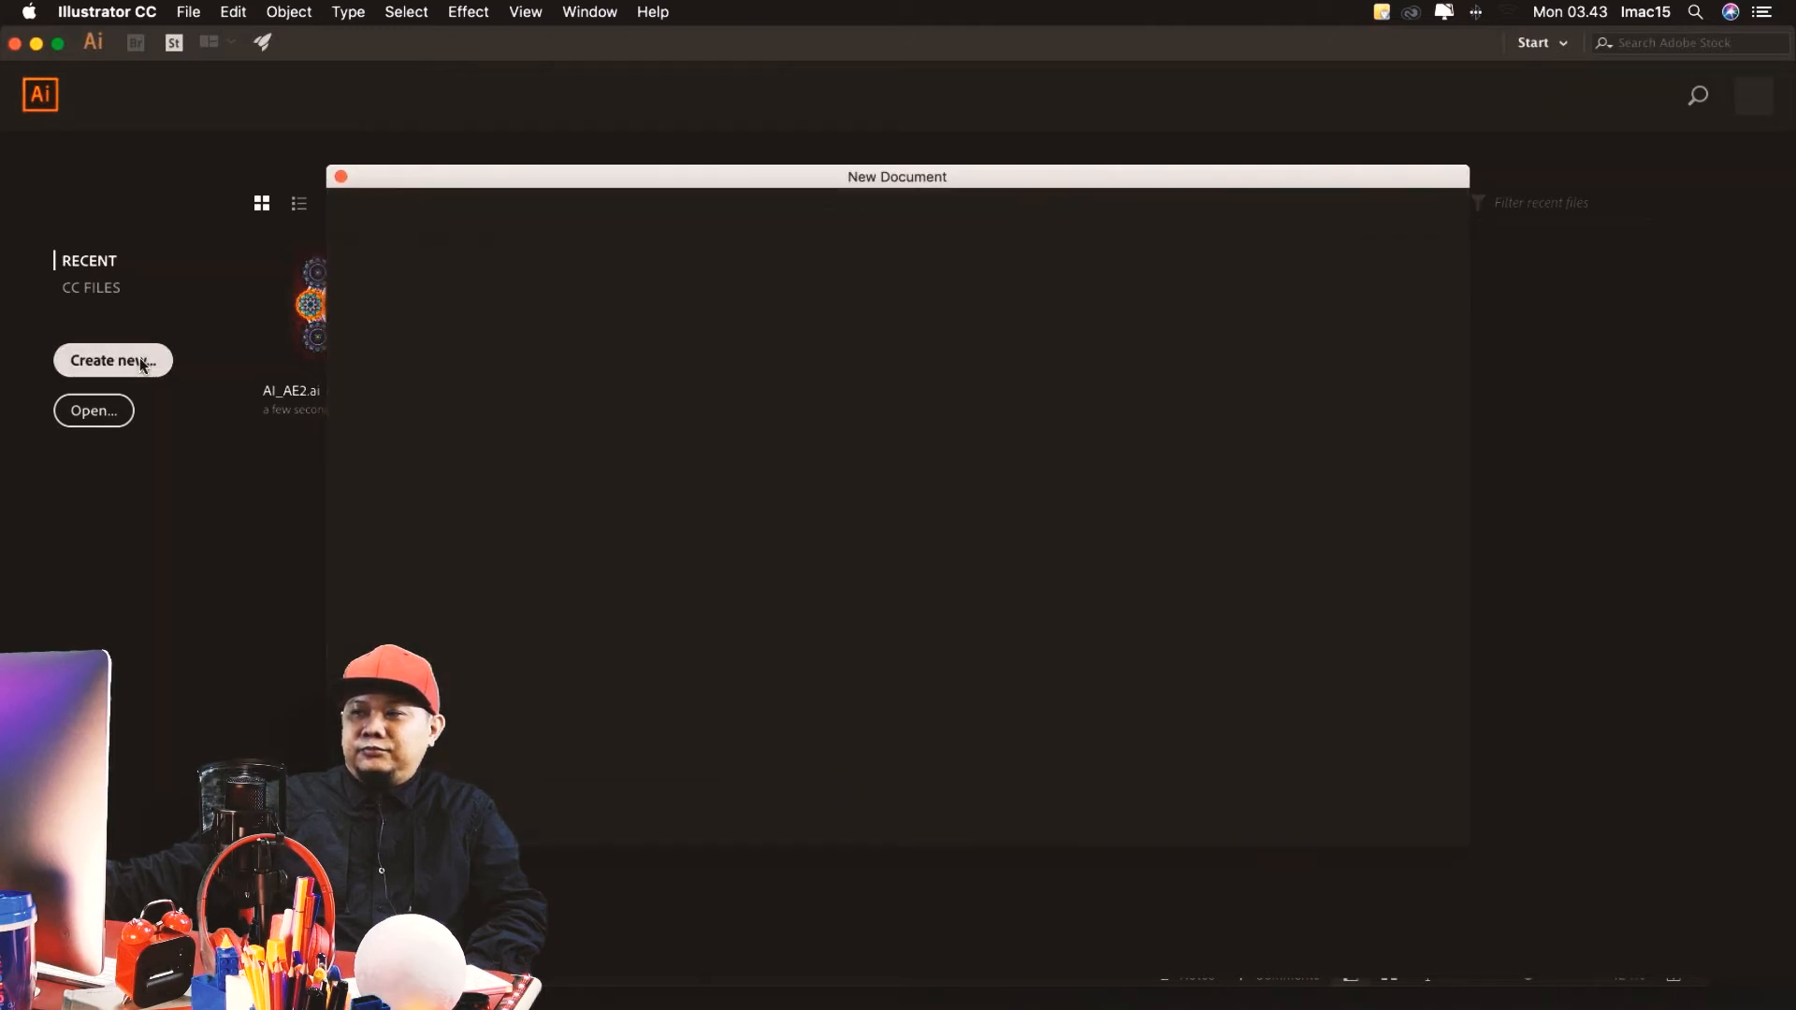
left_click(657, 222)
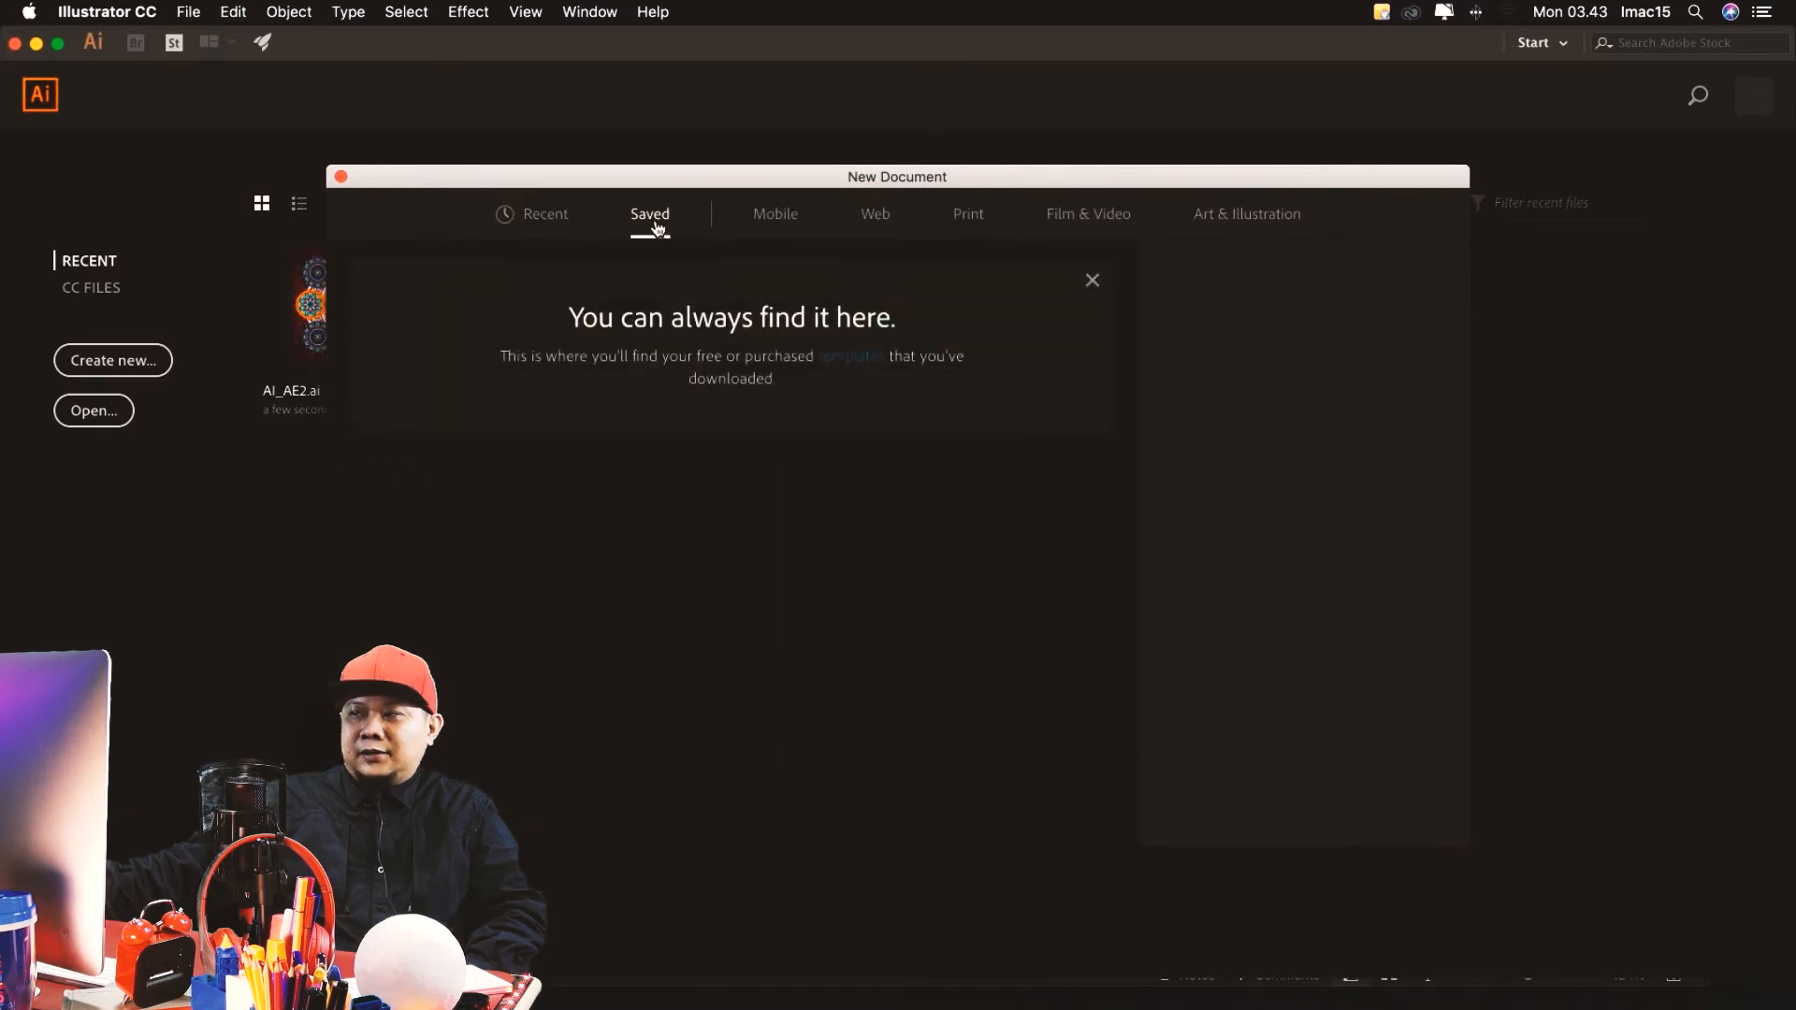
left_click(779, 222)
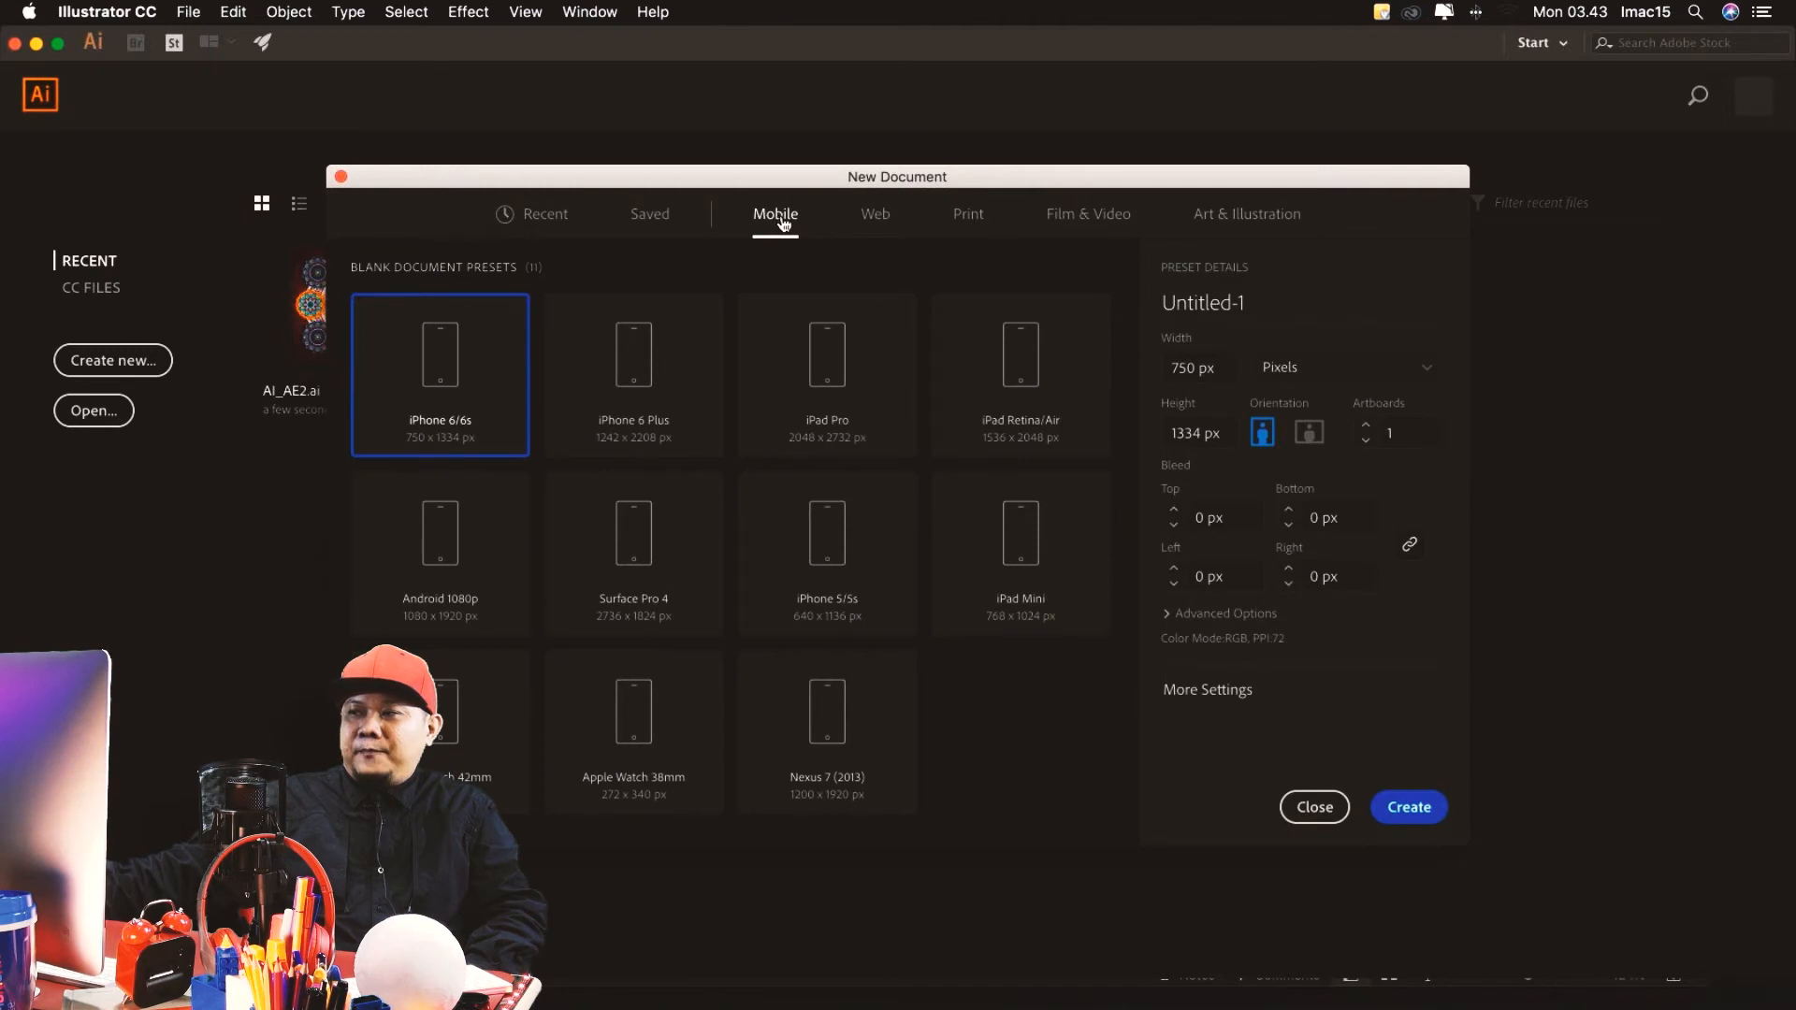
left_click(875, 217)
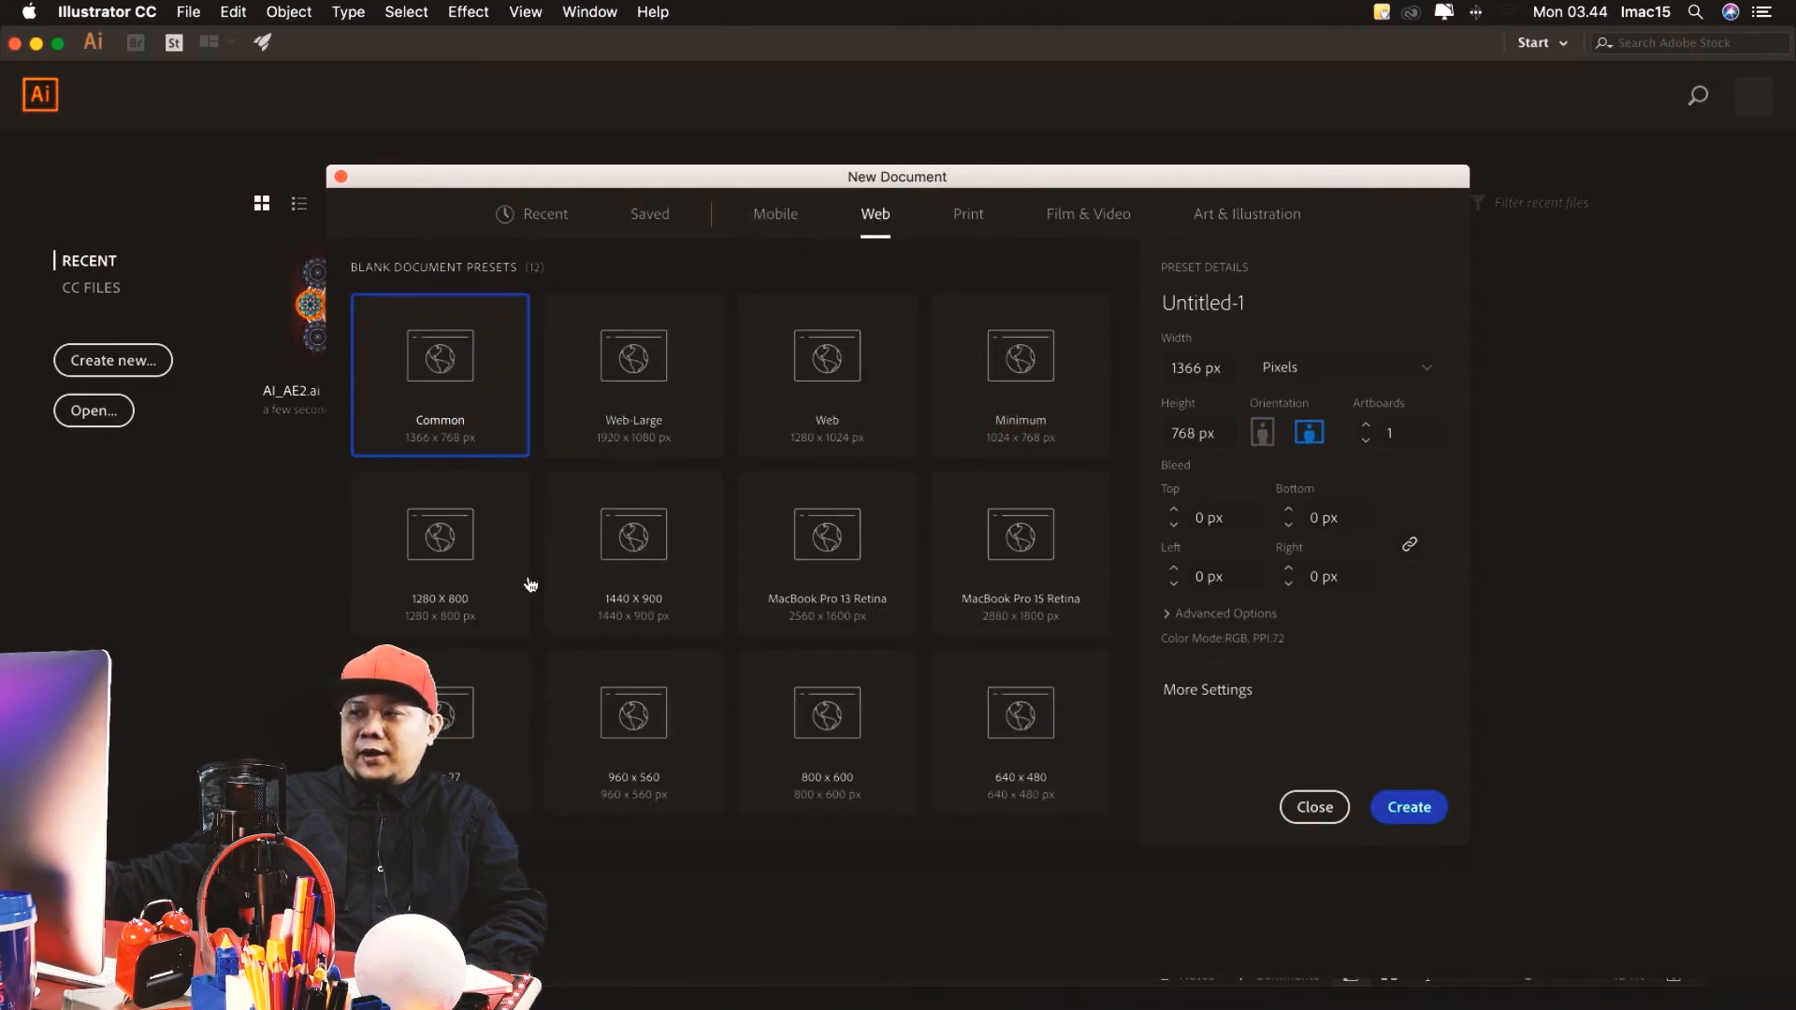
left_click(969, 219)
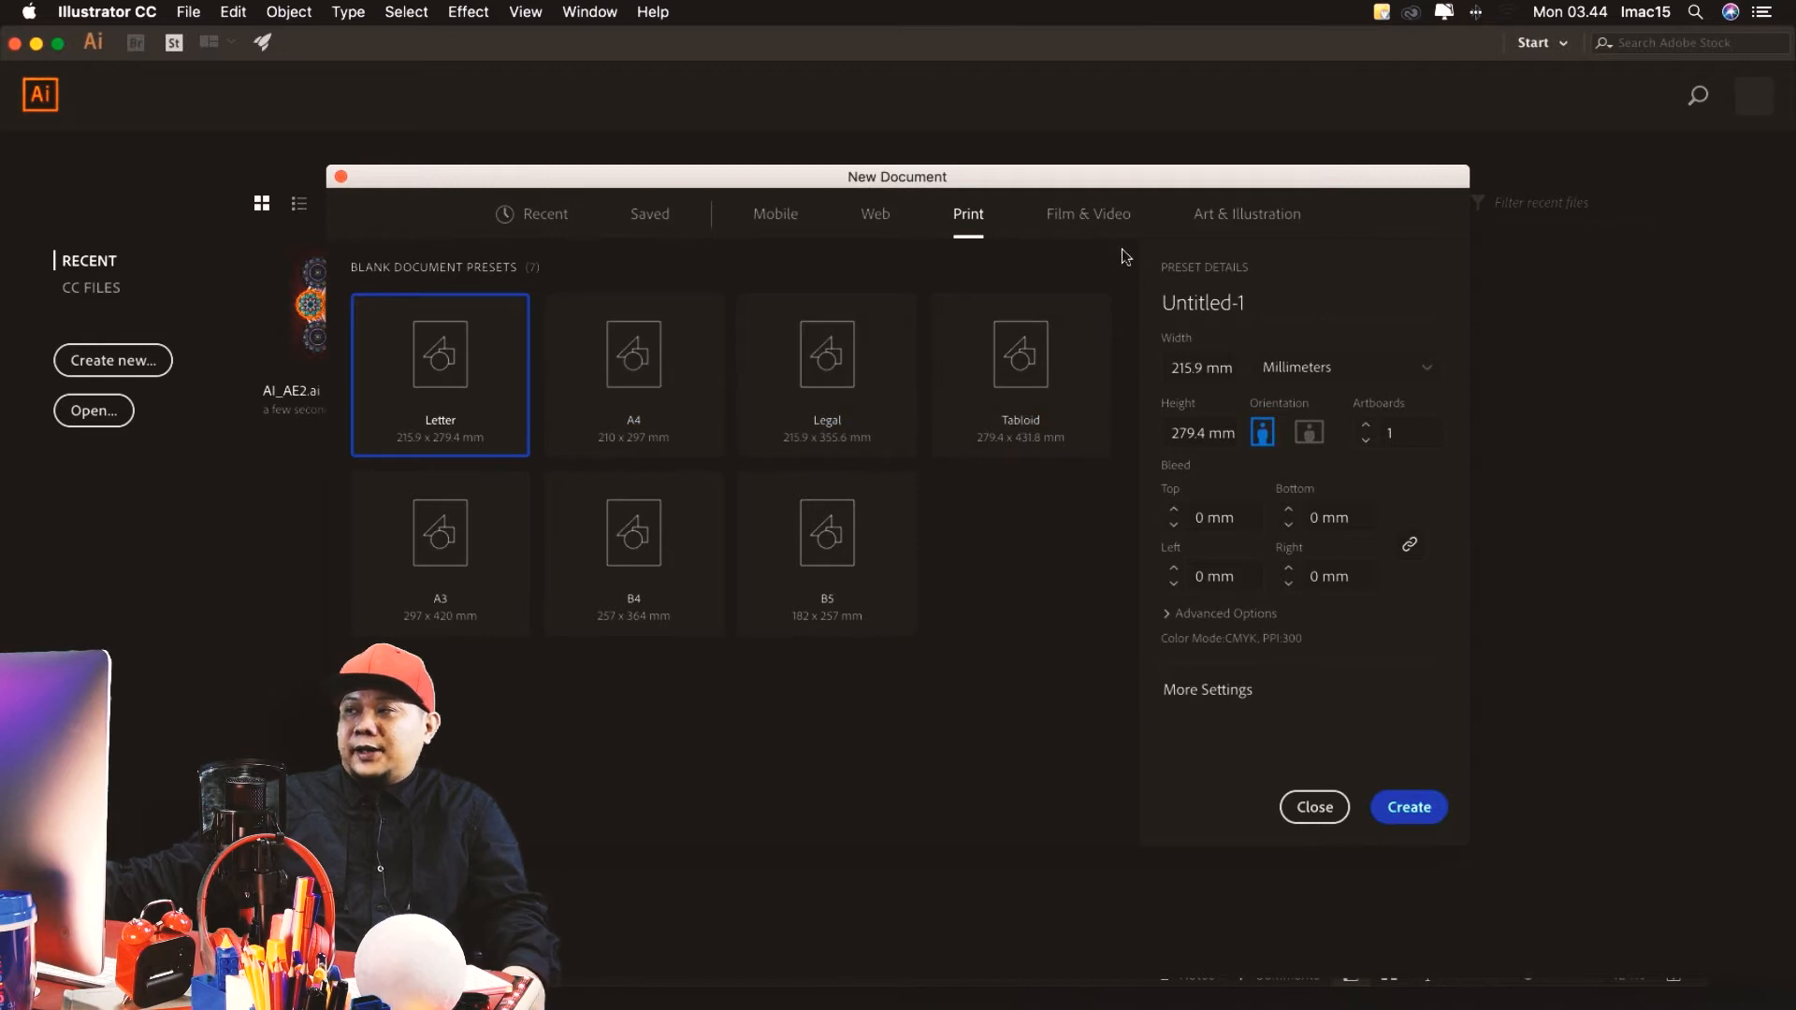
left_click(1100, 220)
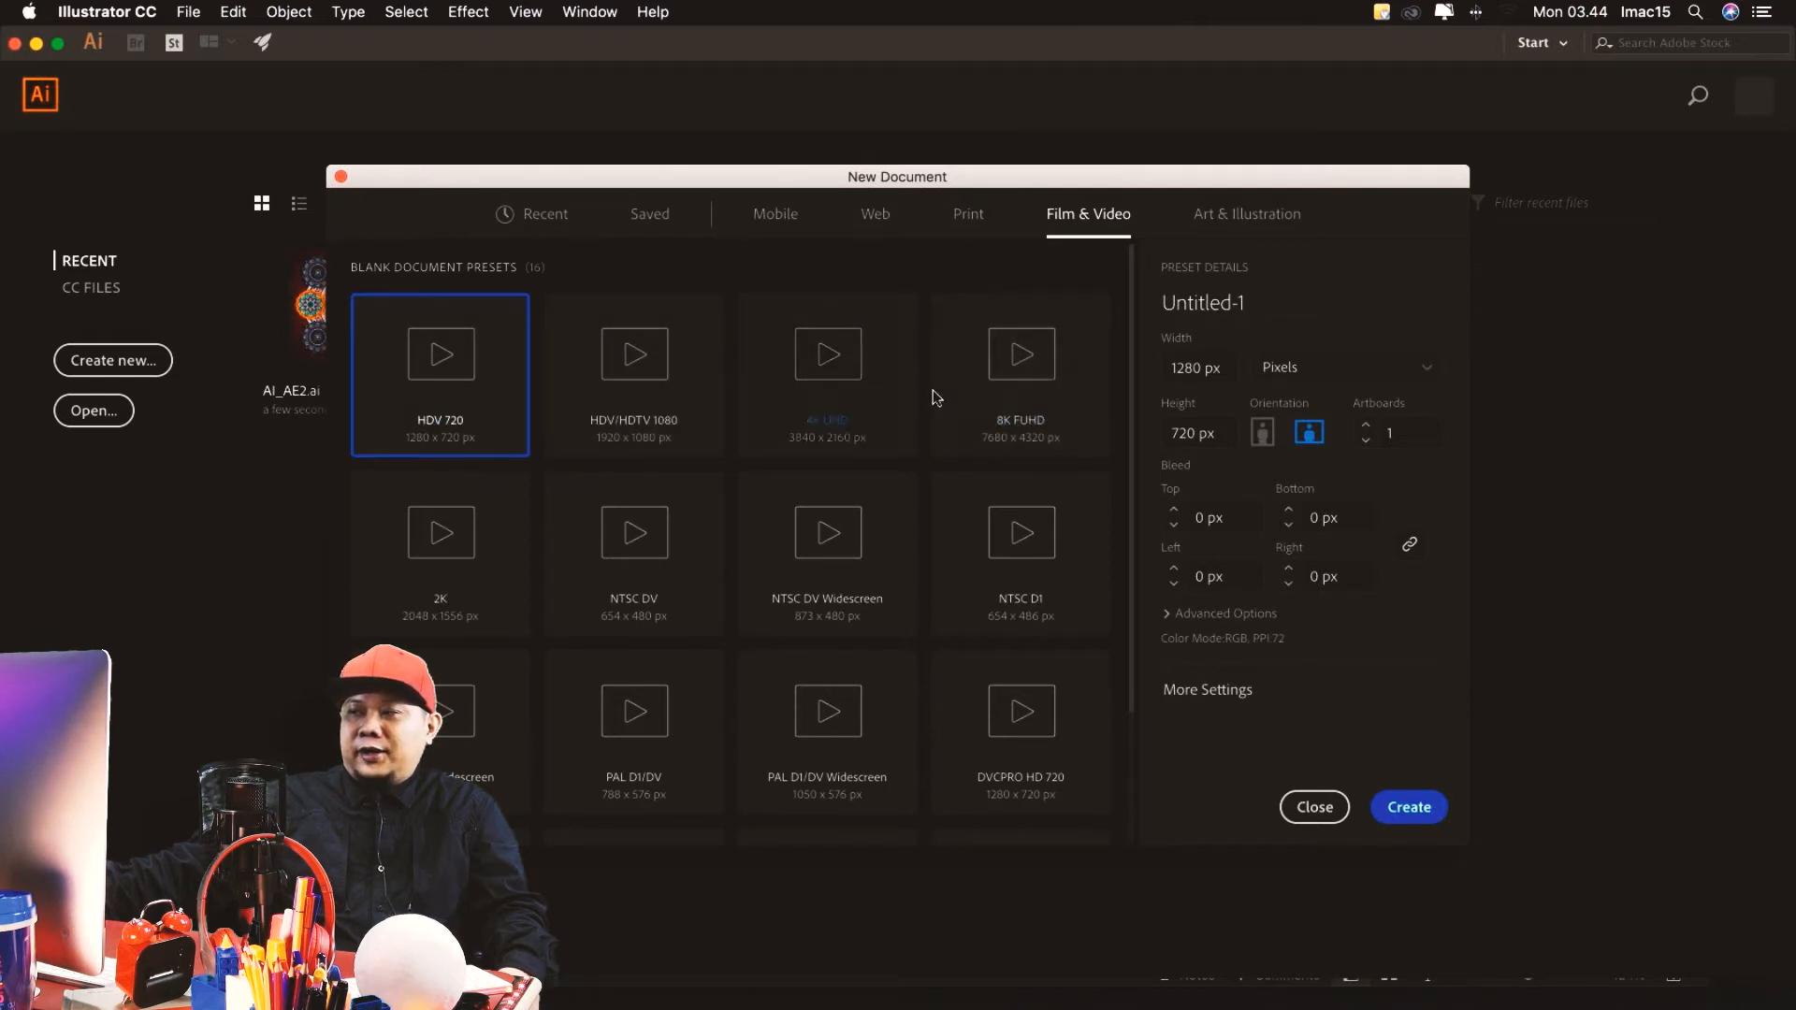
left_click(1254, 217)
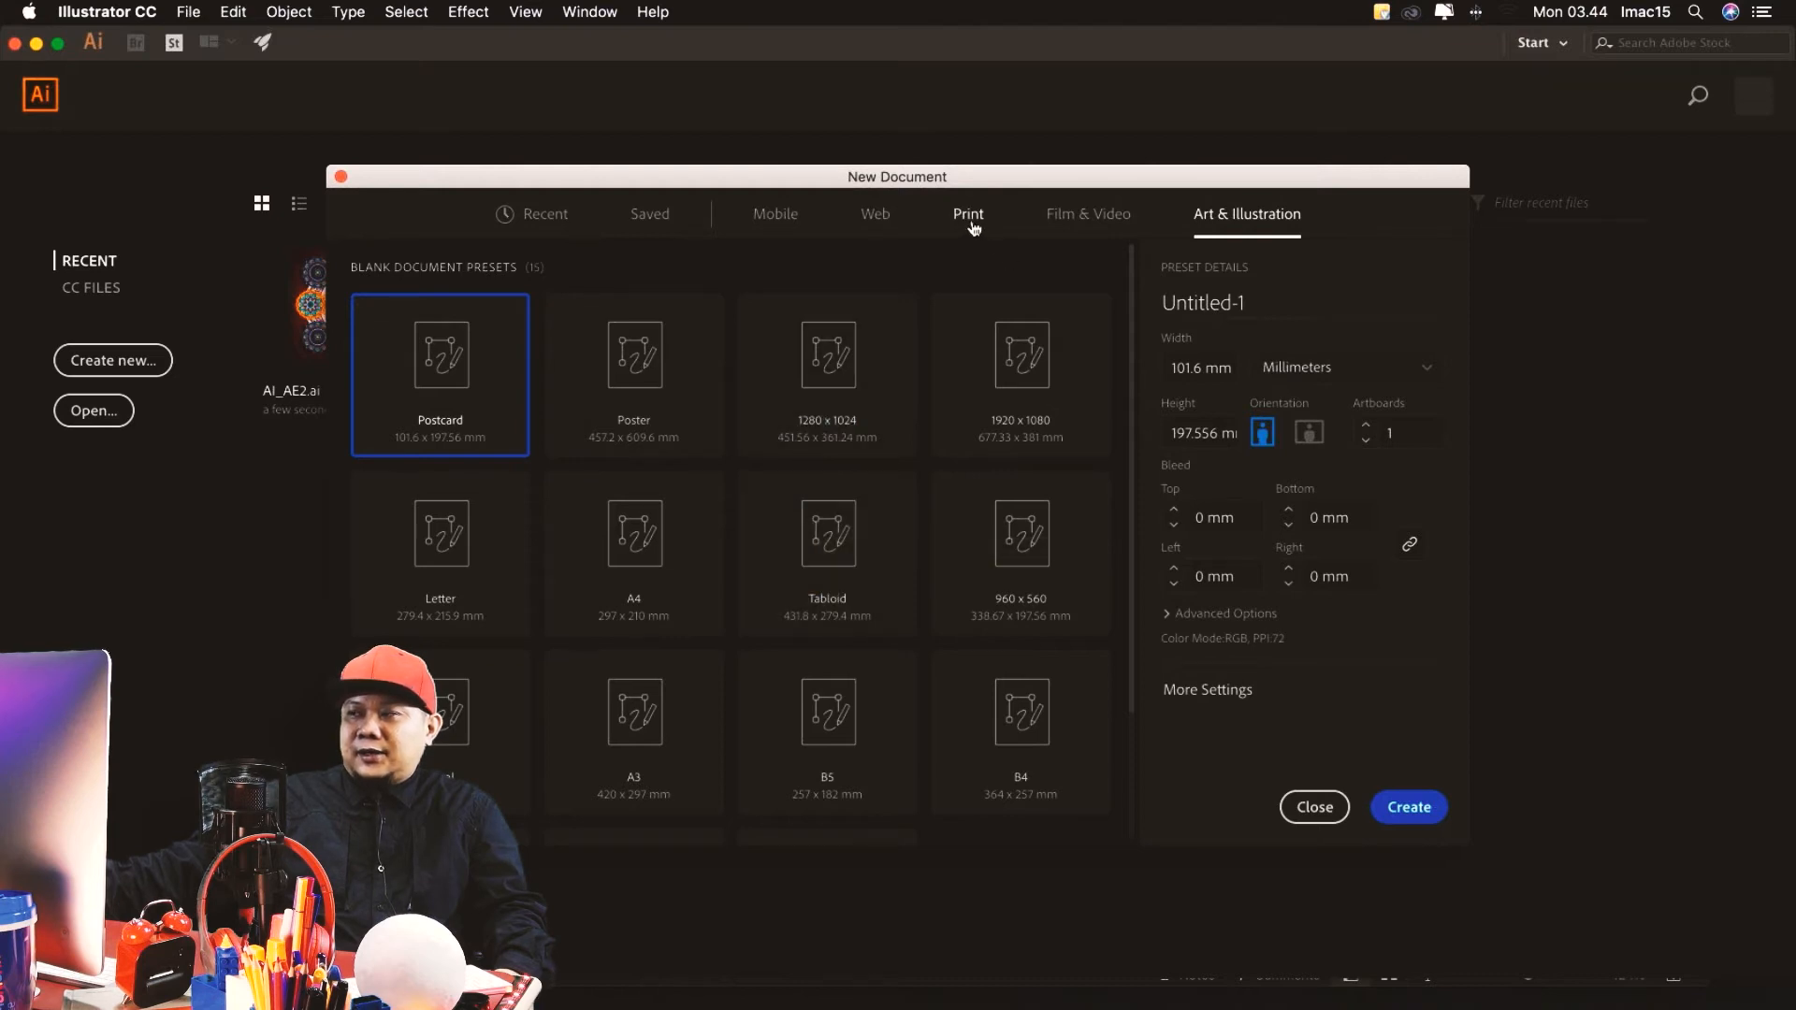
left_click(873, 225)
left_click(782, 224)
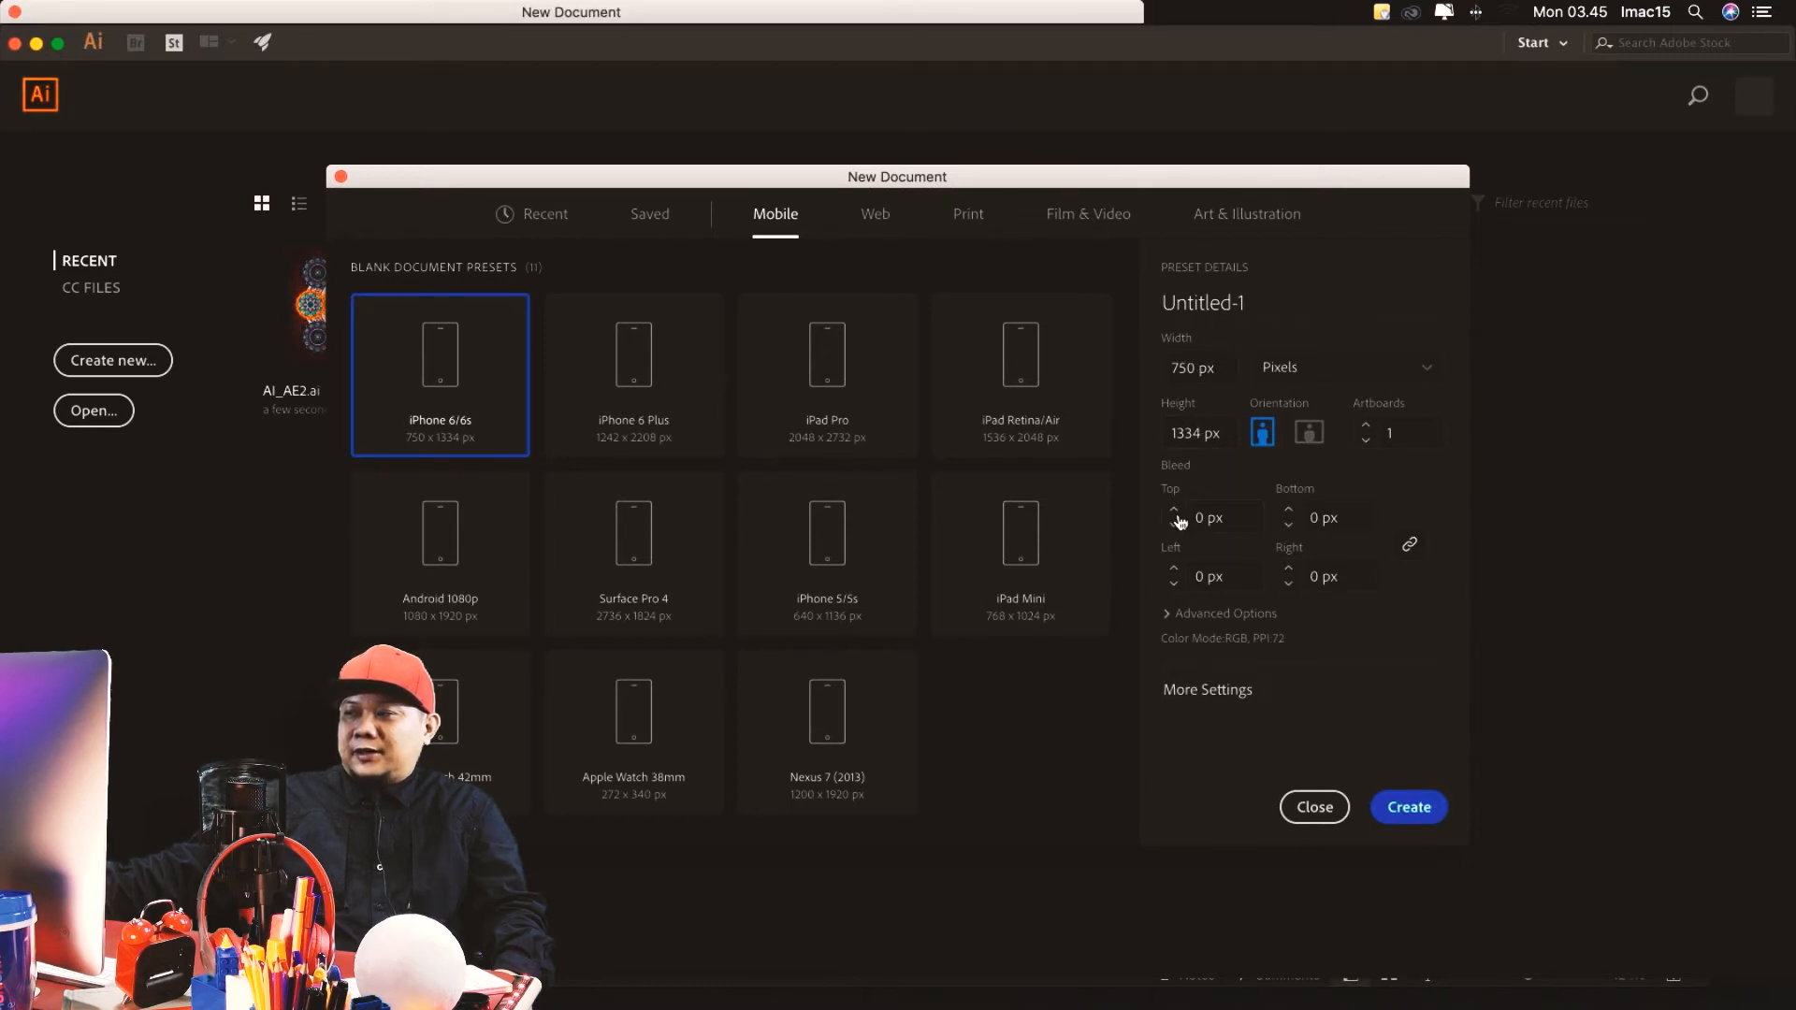
Name the new document Latihan1 in its detailed settings and create it
left_click(1206, 700)
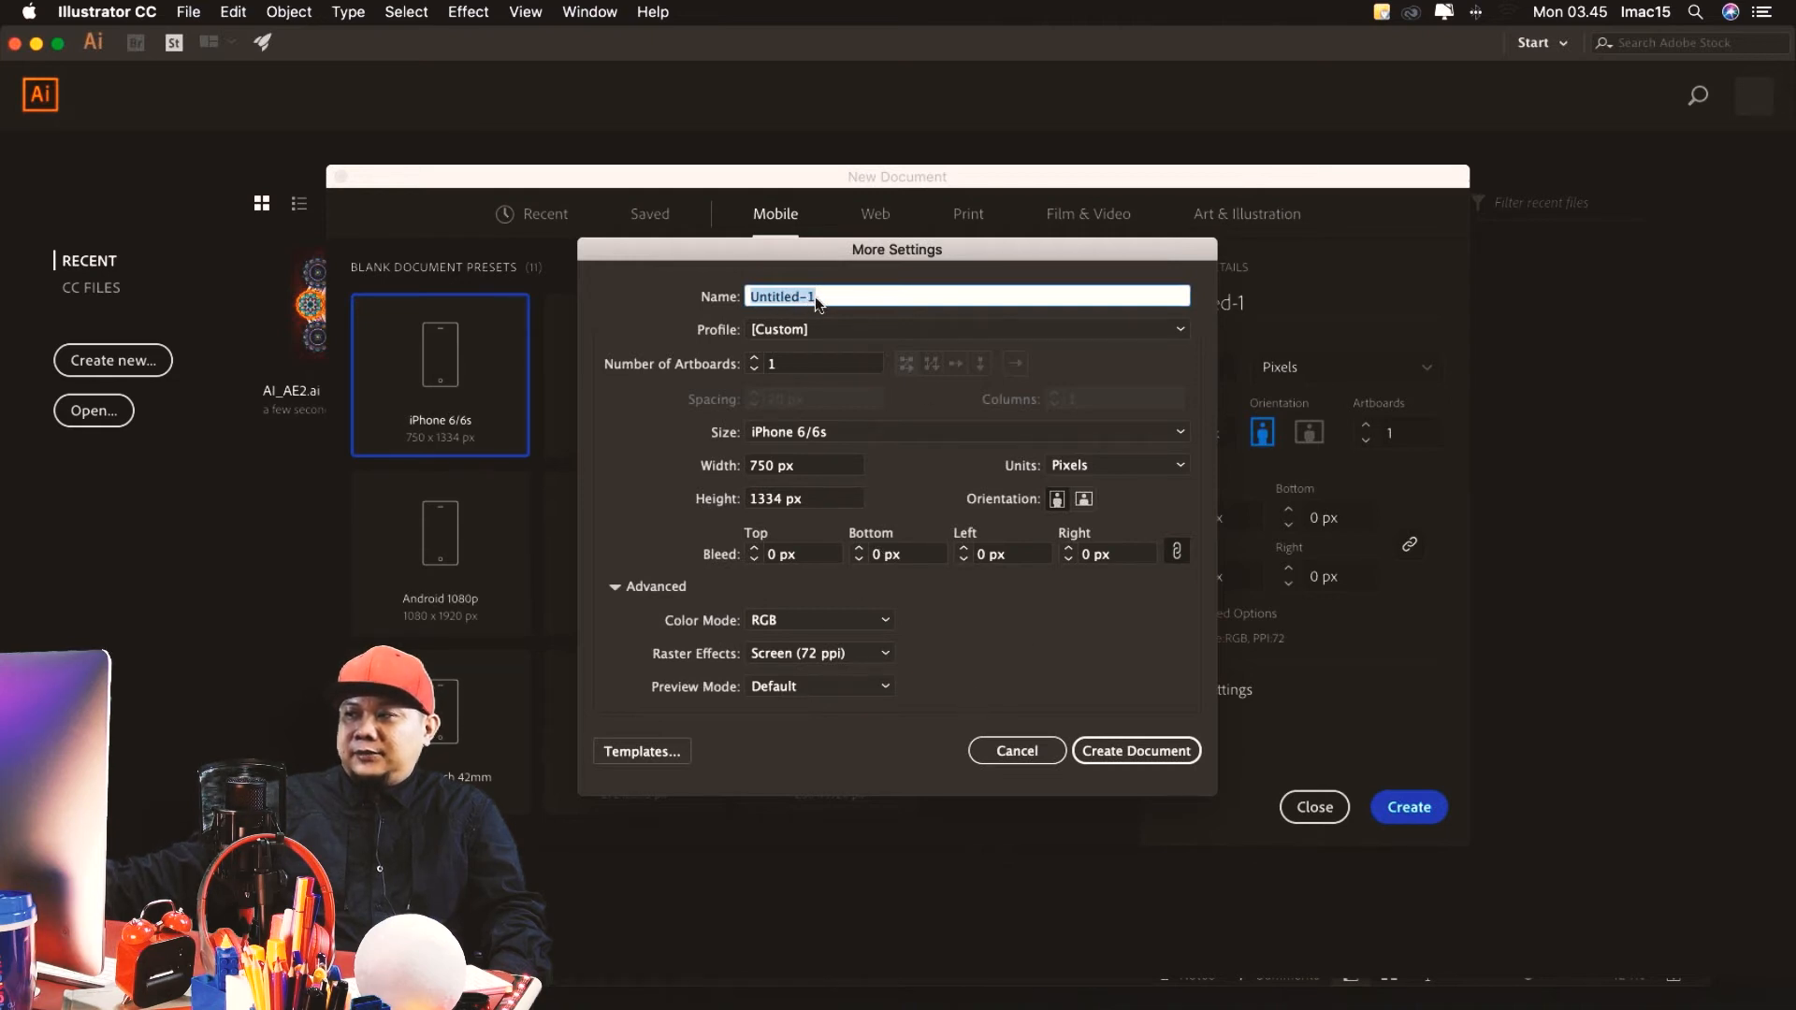
type("Lat")
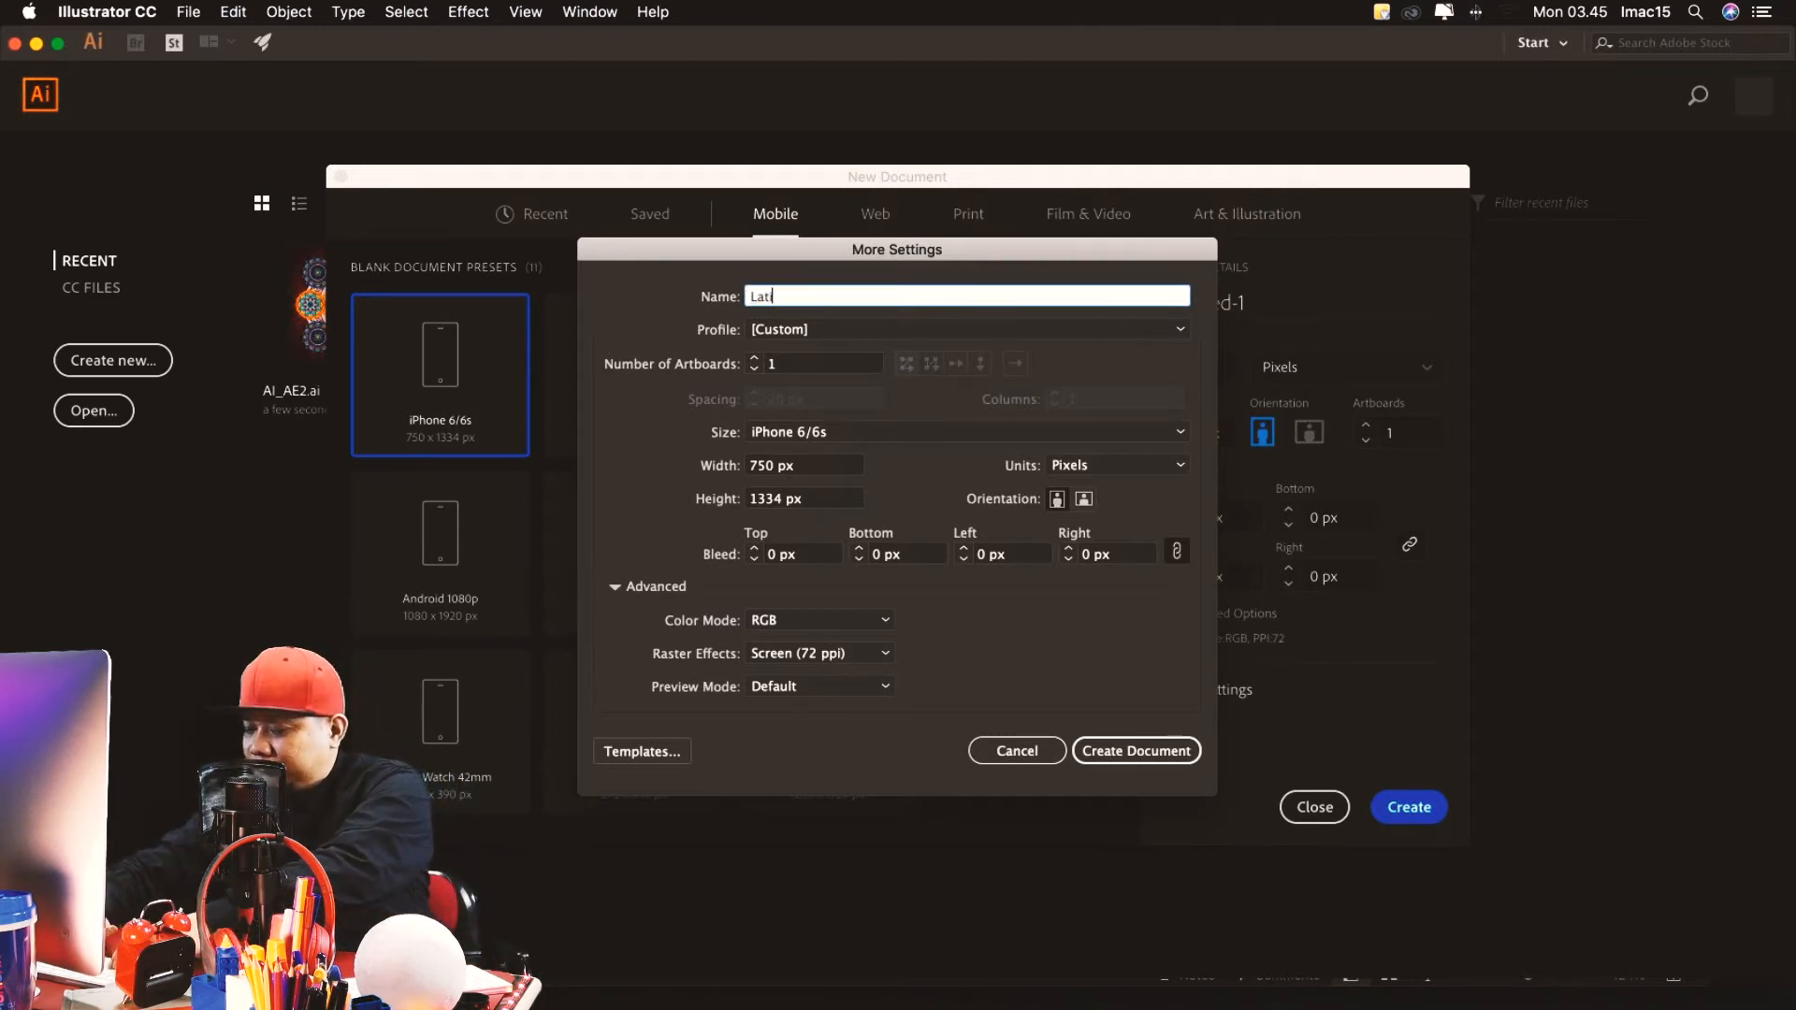
type("ihan1")
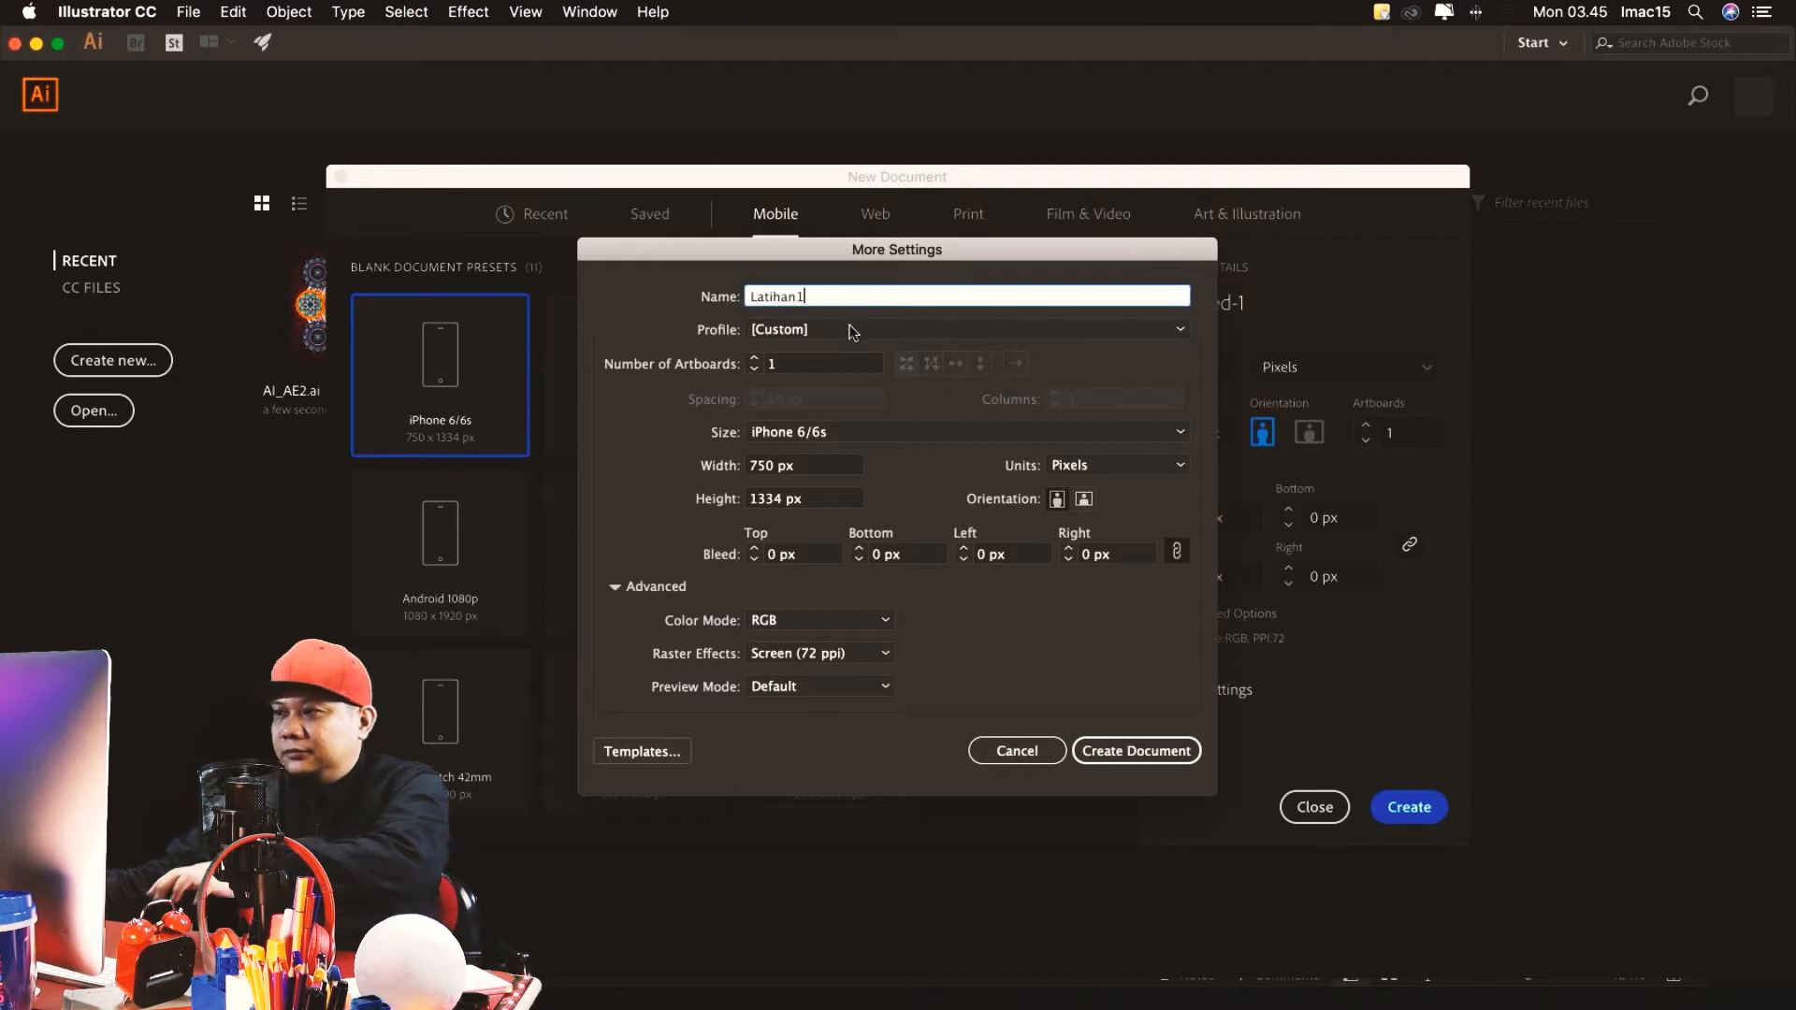
left_click(1158, 750)
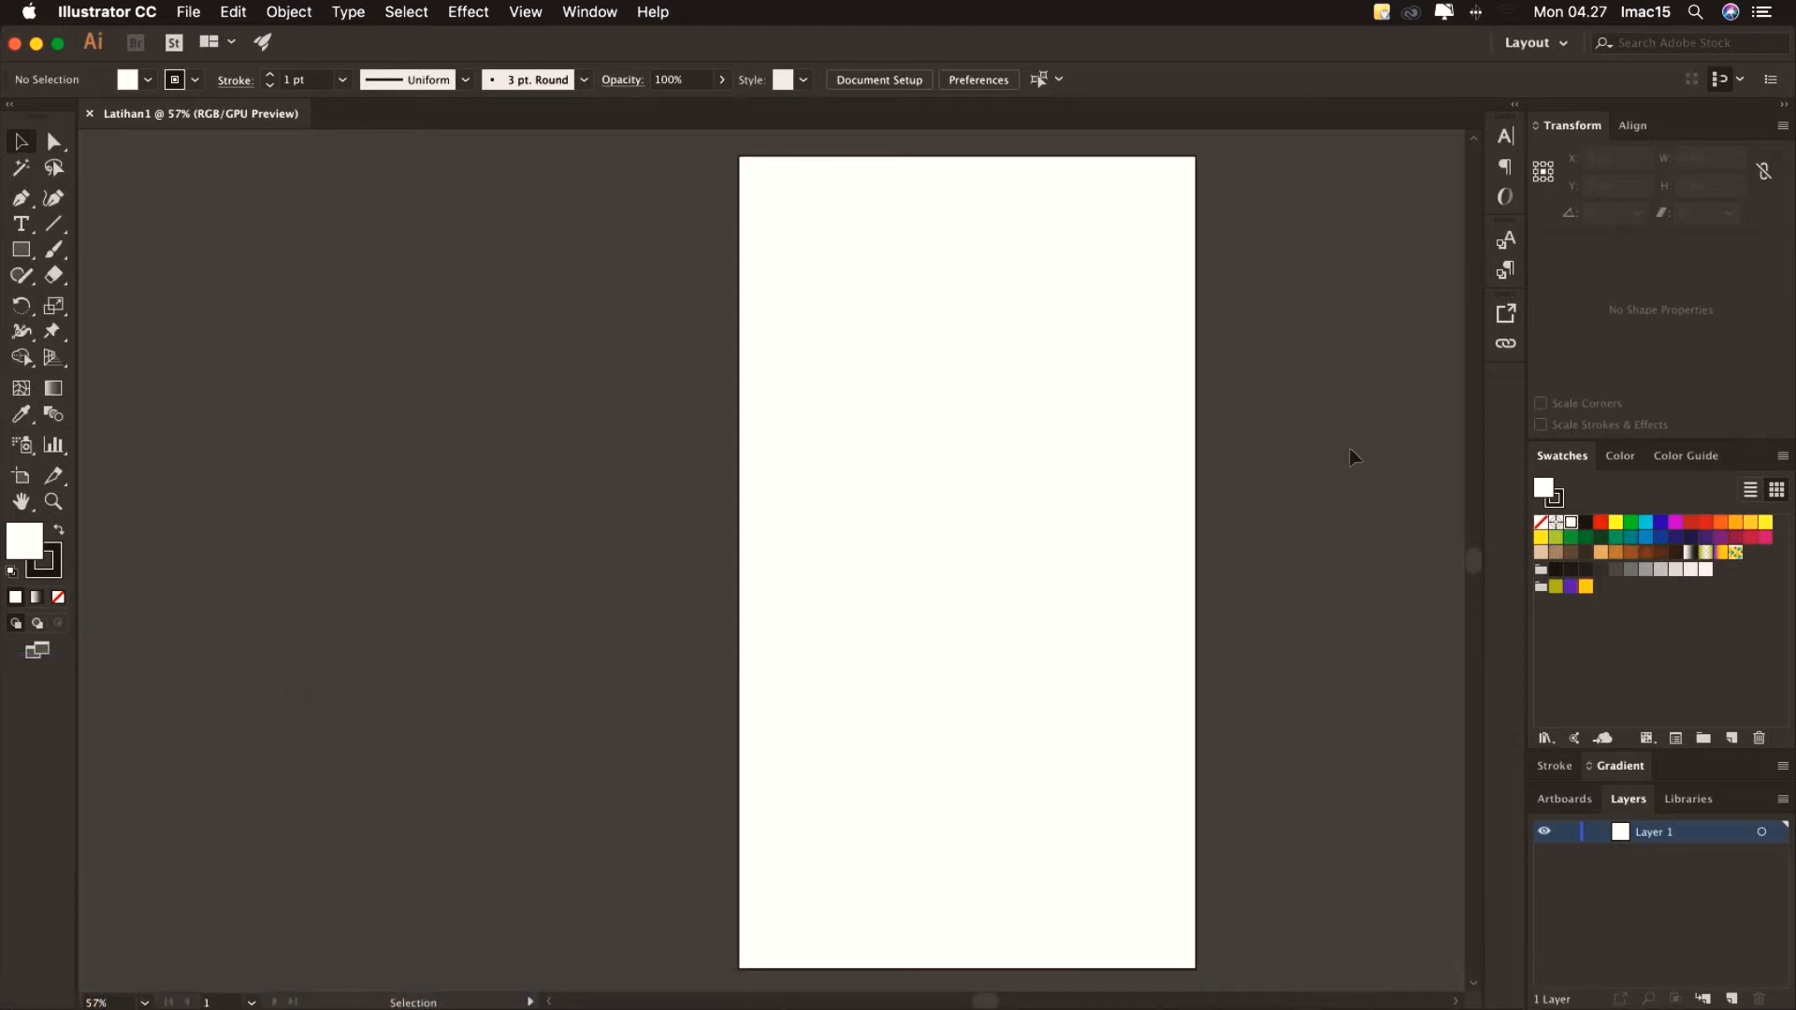
Try the Essentials and Automation workspaces and return to the Layout workspace
left_click(1544, 47)
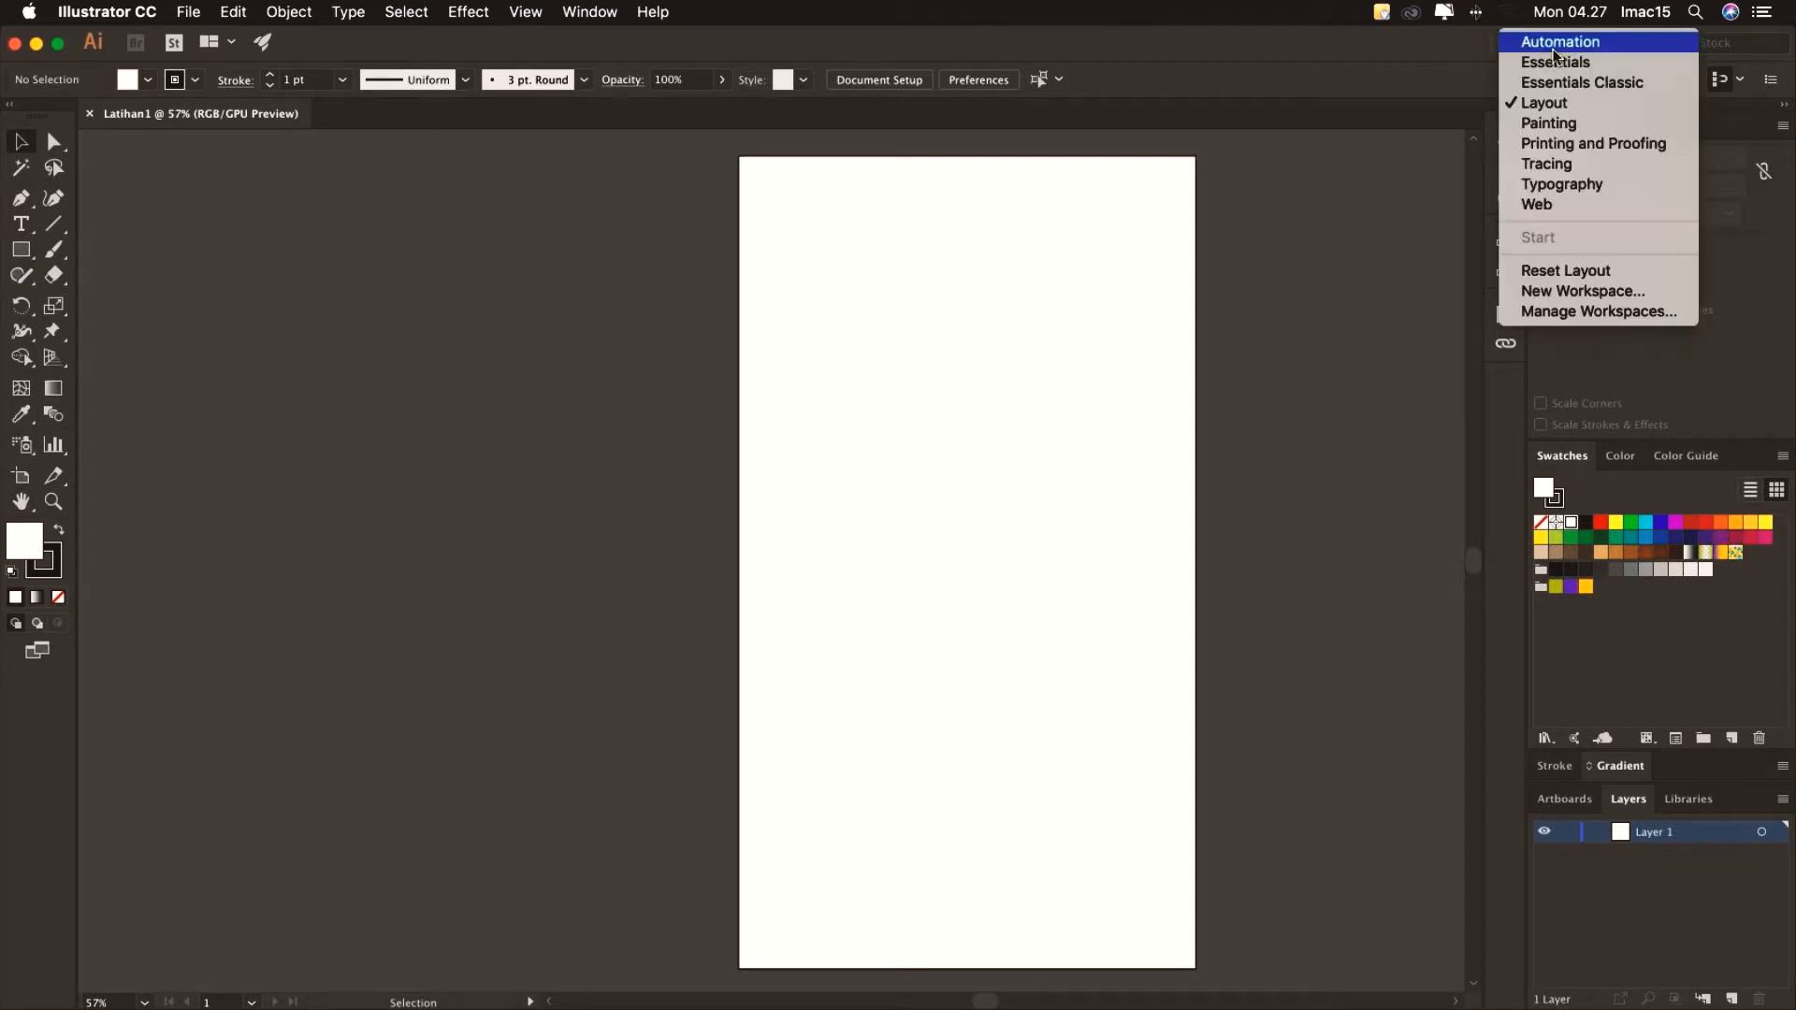
left_click(1555, 64)
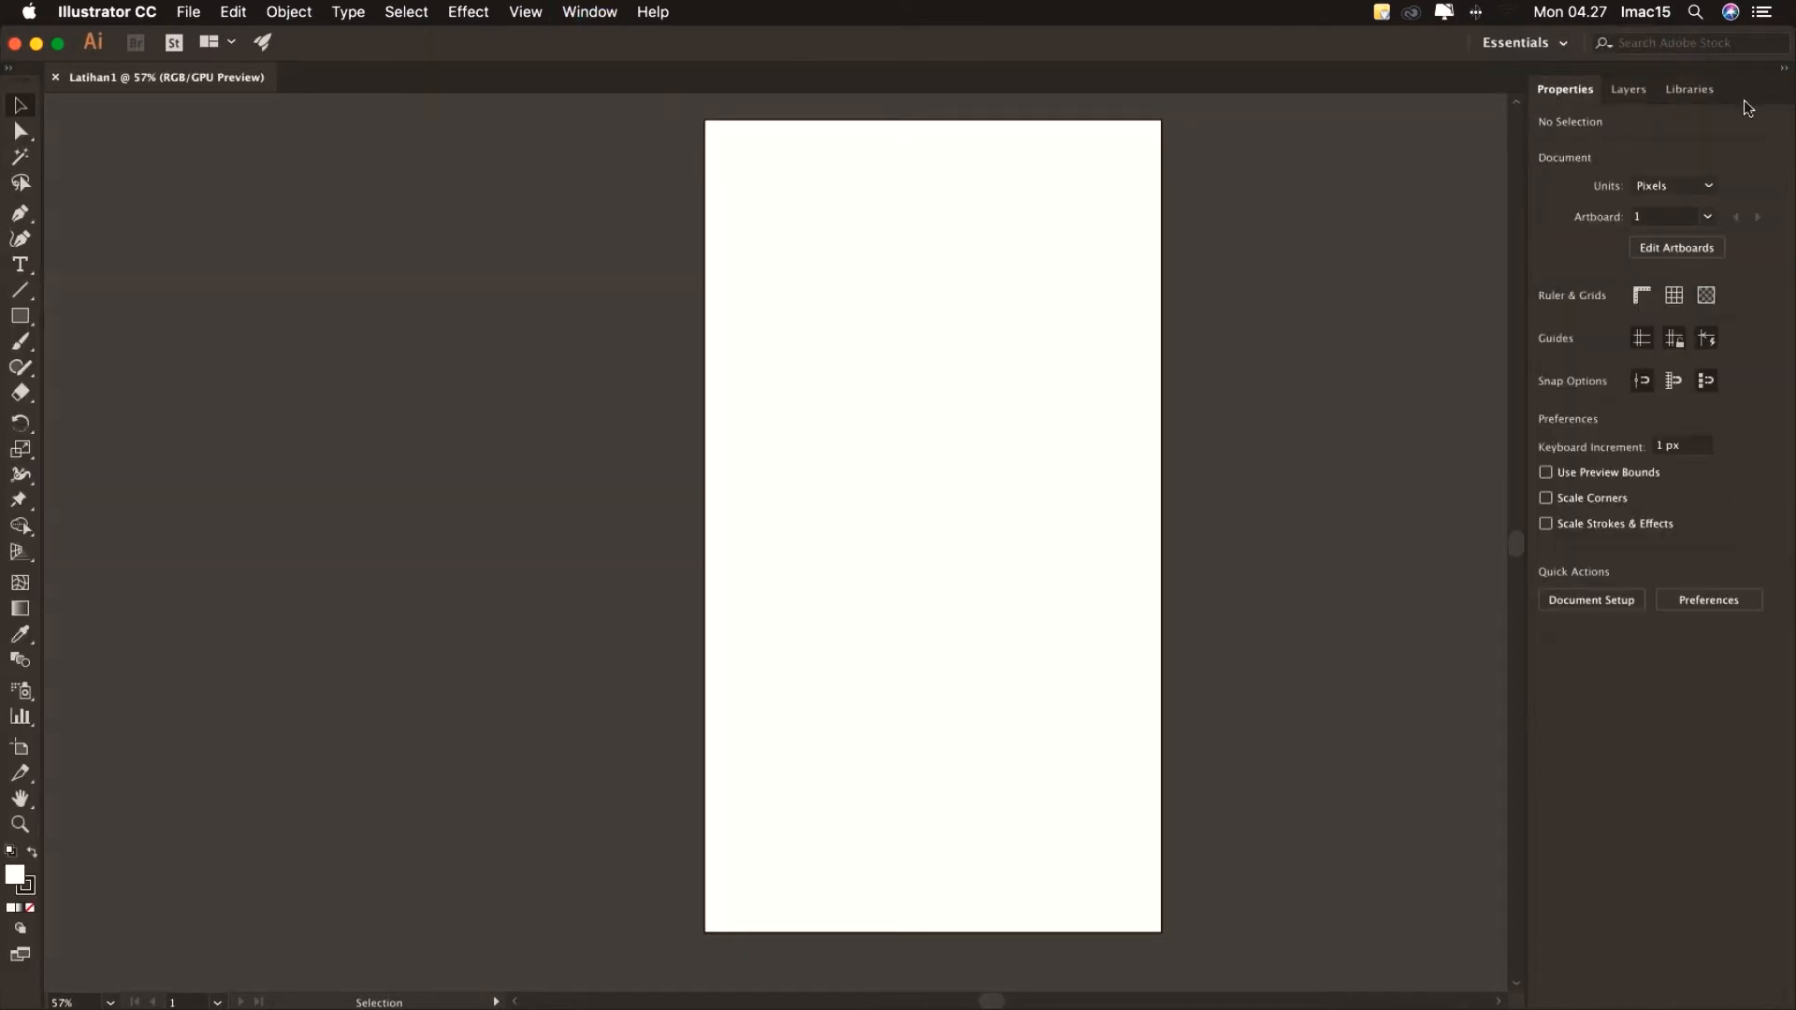
left_click(1558, 45)
left_click(1555, 45)
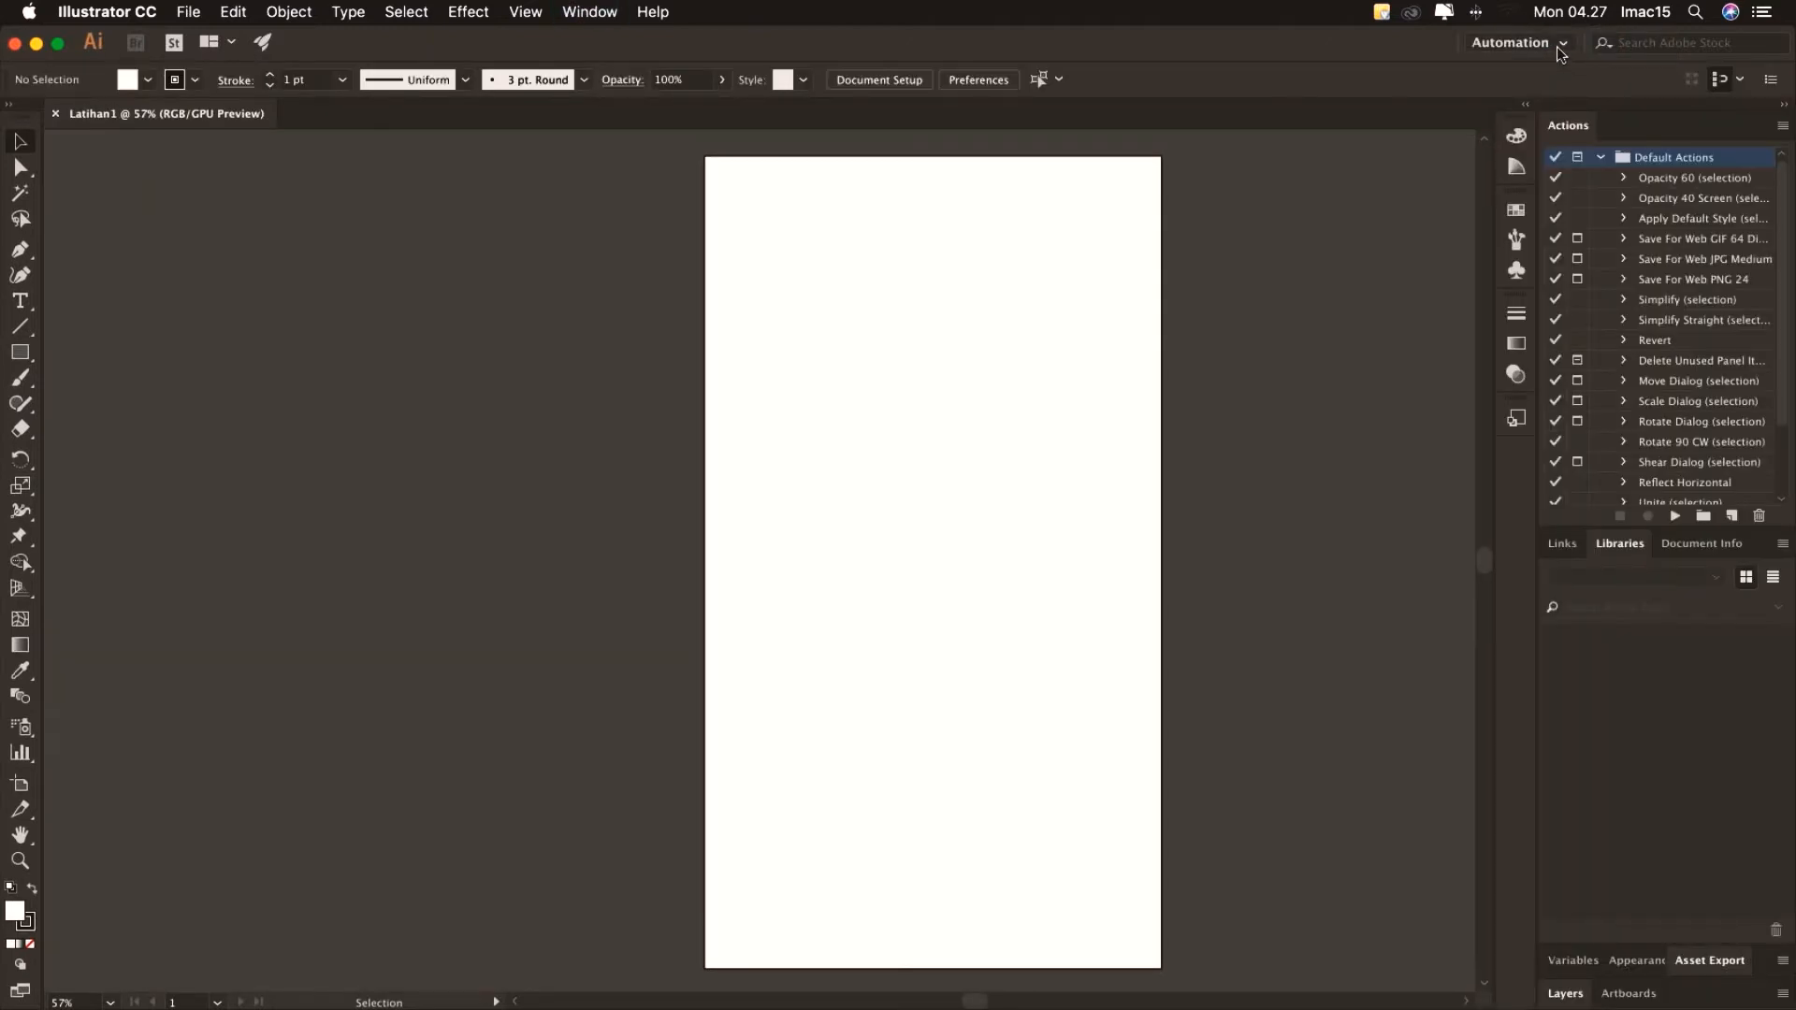
left_click(1559, 45)
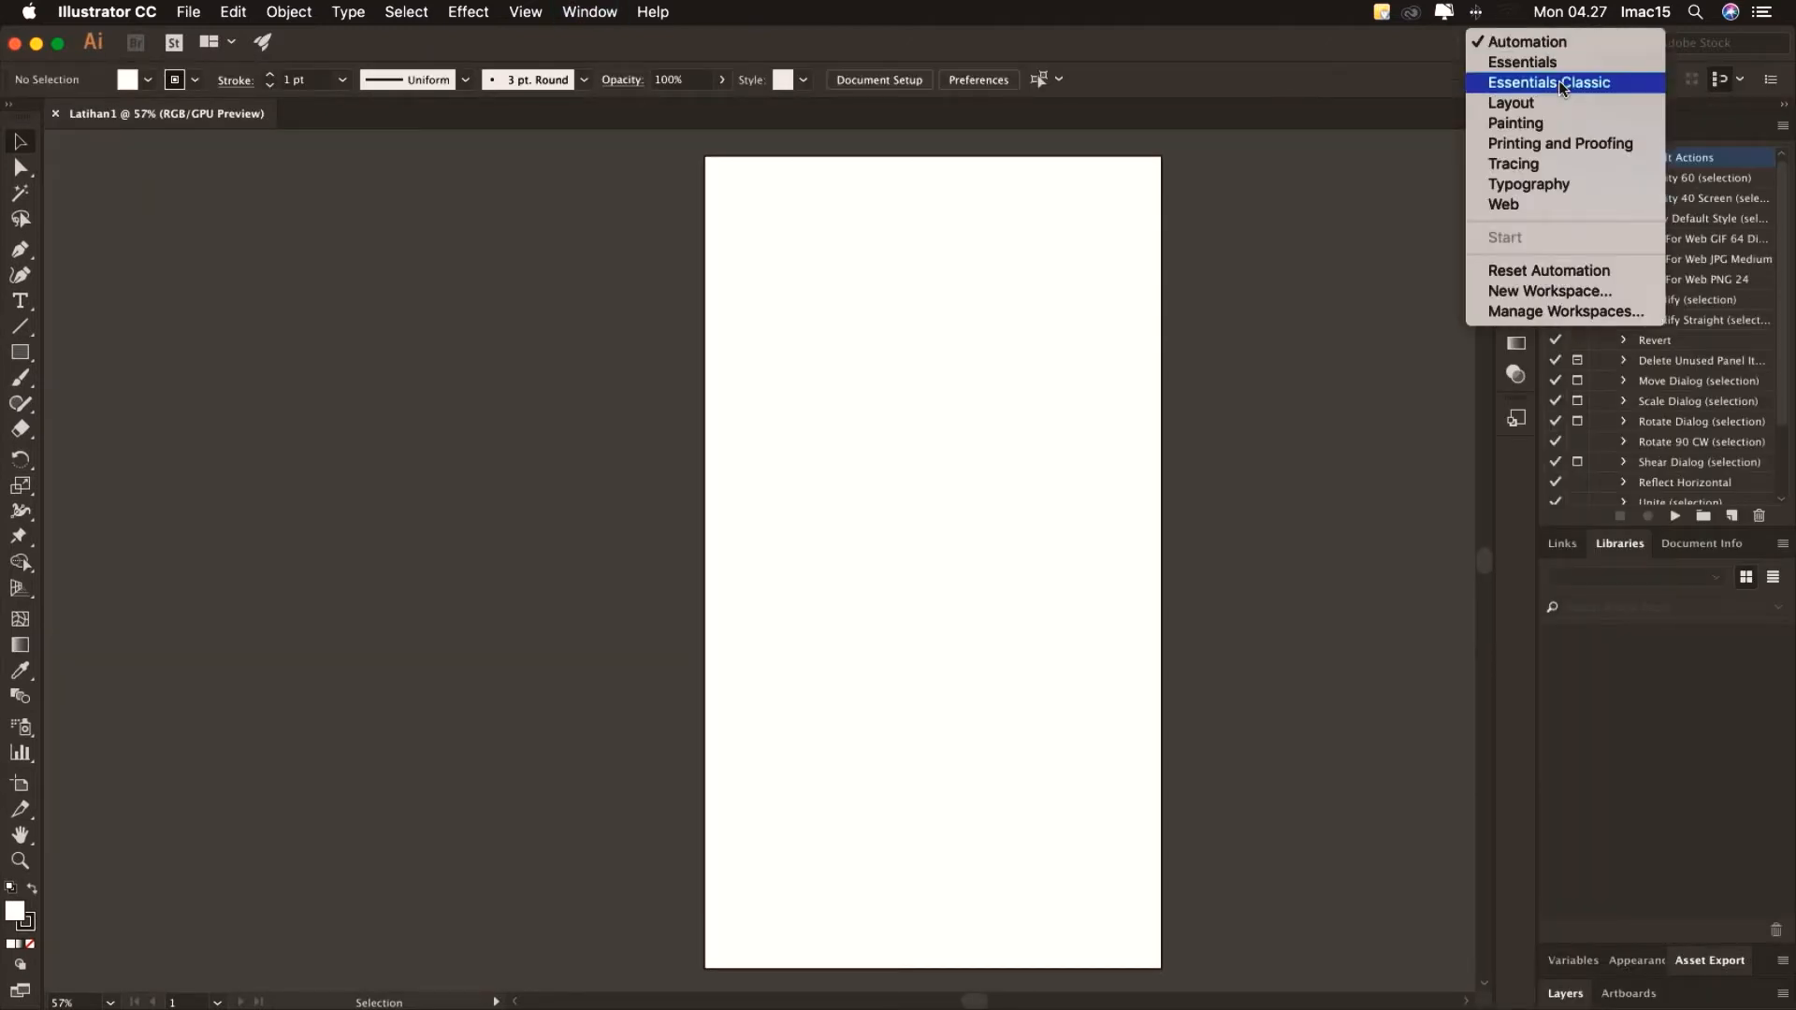
left_click(1519, 104)
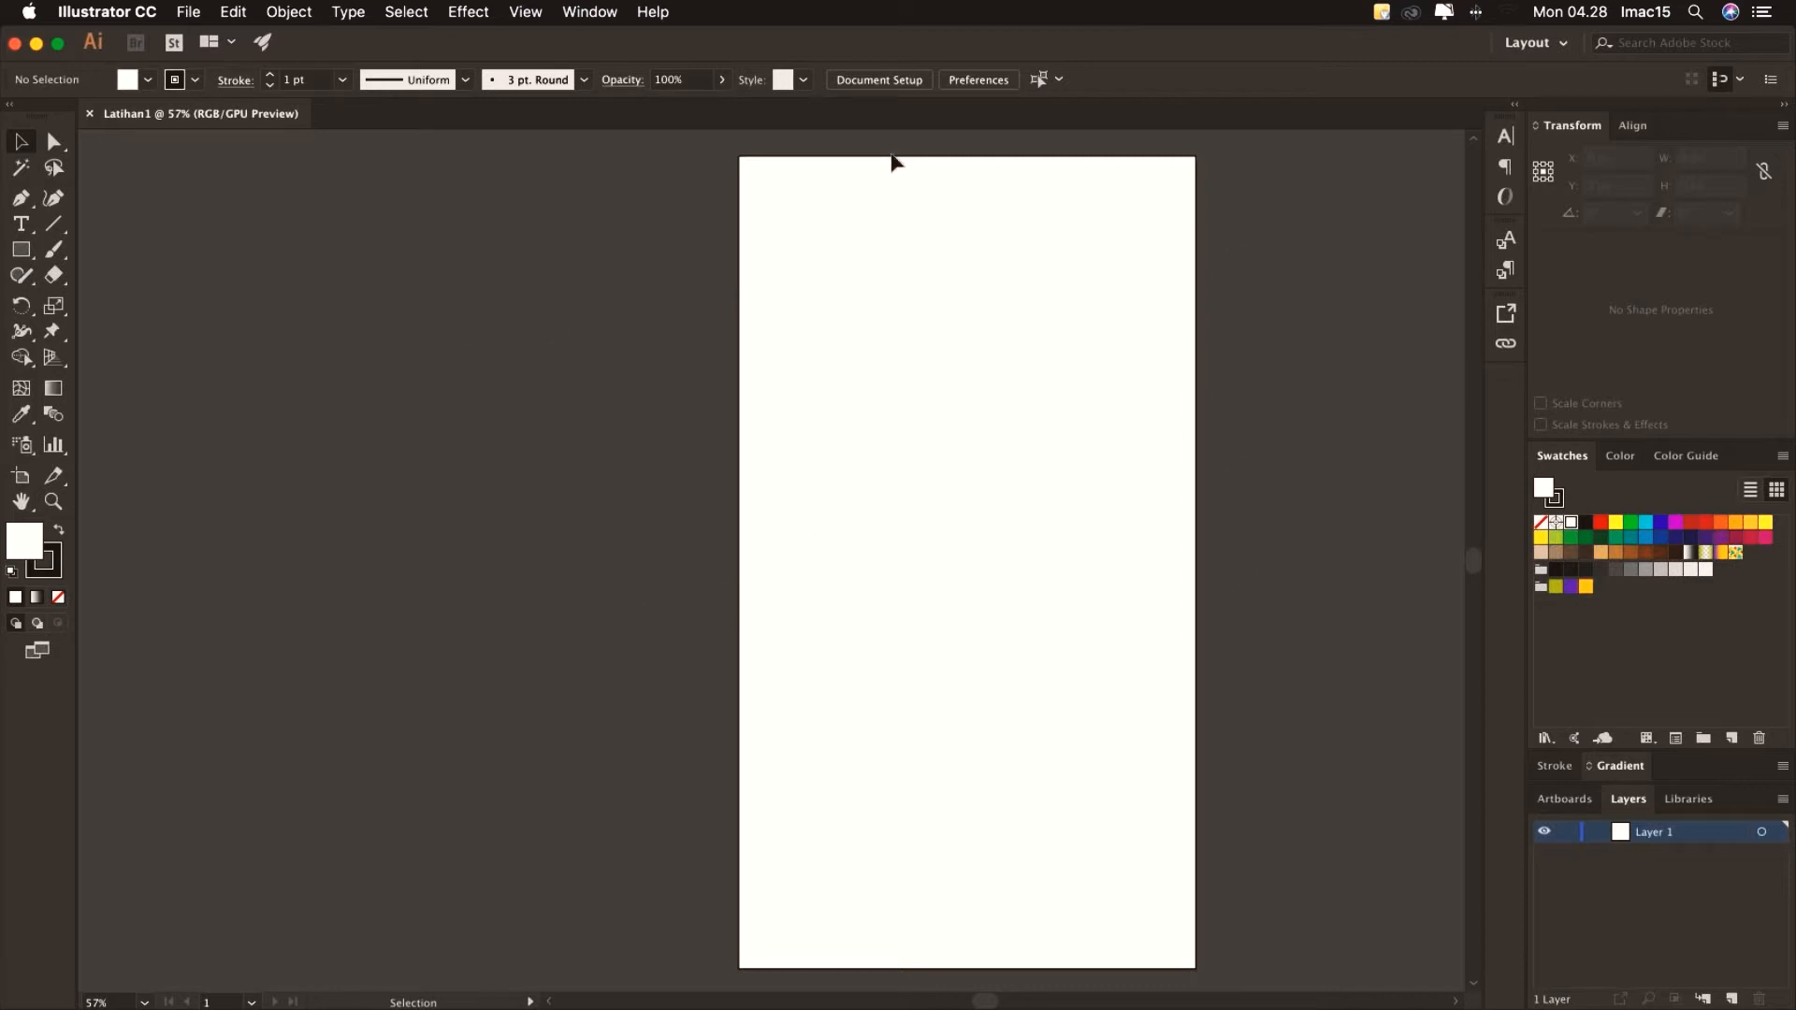
Edit the artboard from the document setup and resize it to 1080 px wide by 1080 px high
left_click(884, 80)
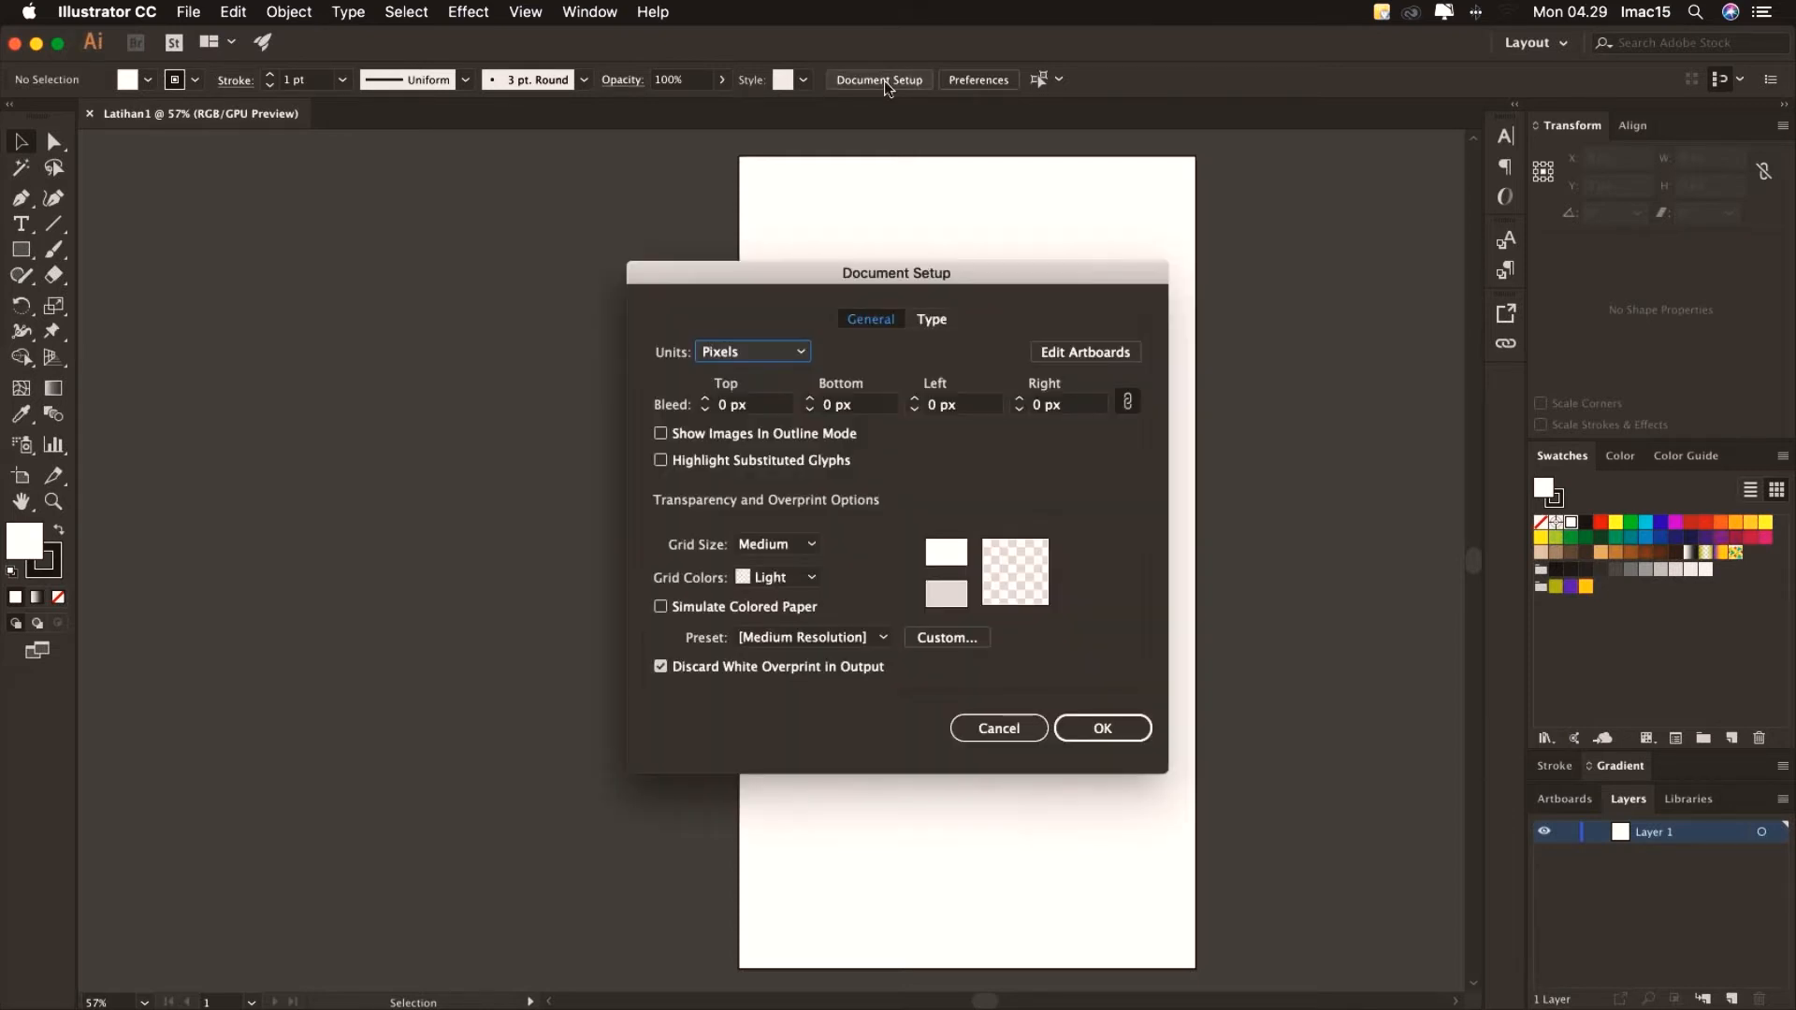
left_click(1083, 360)
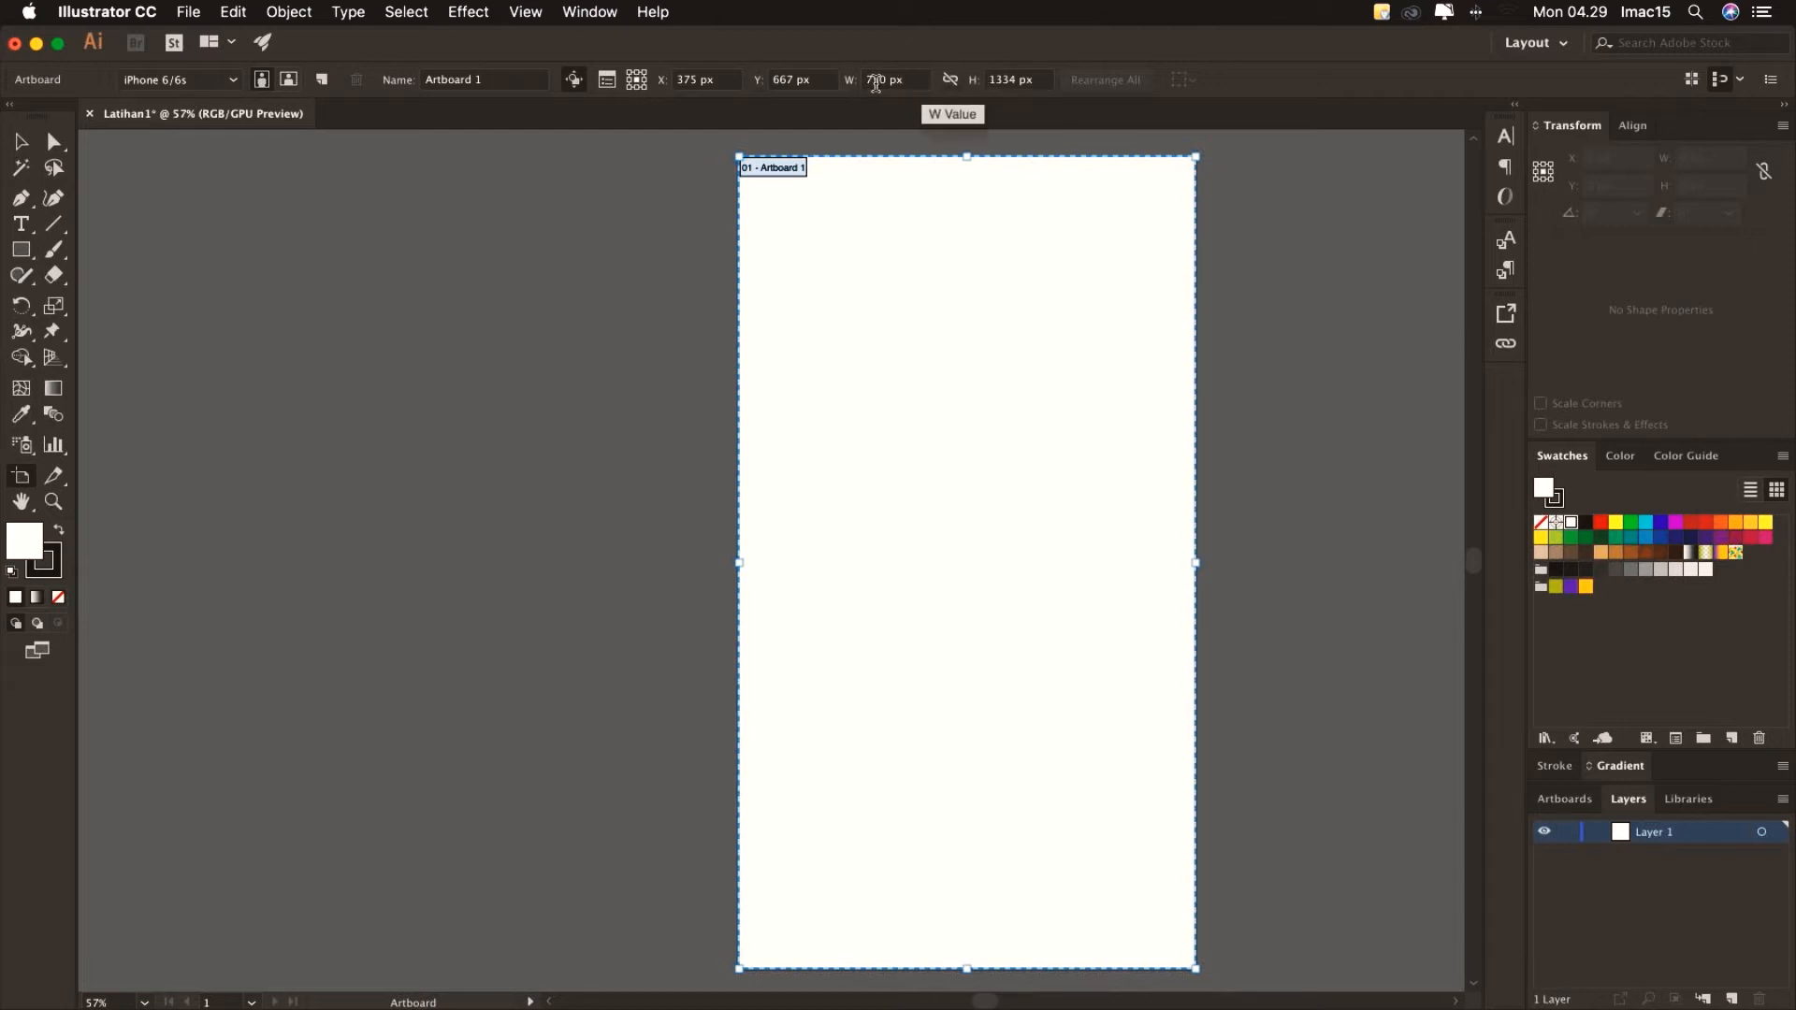
type("1080")
left_click(996, 80)
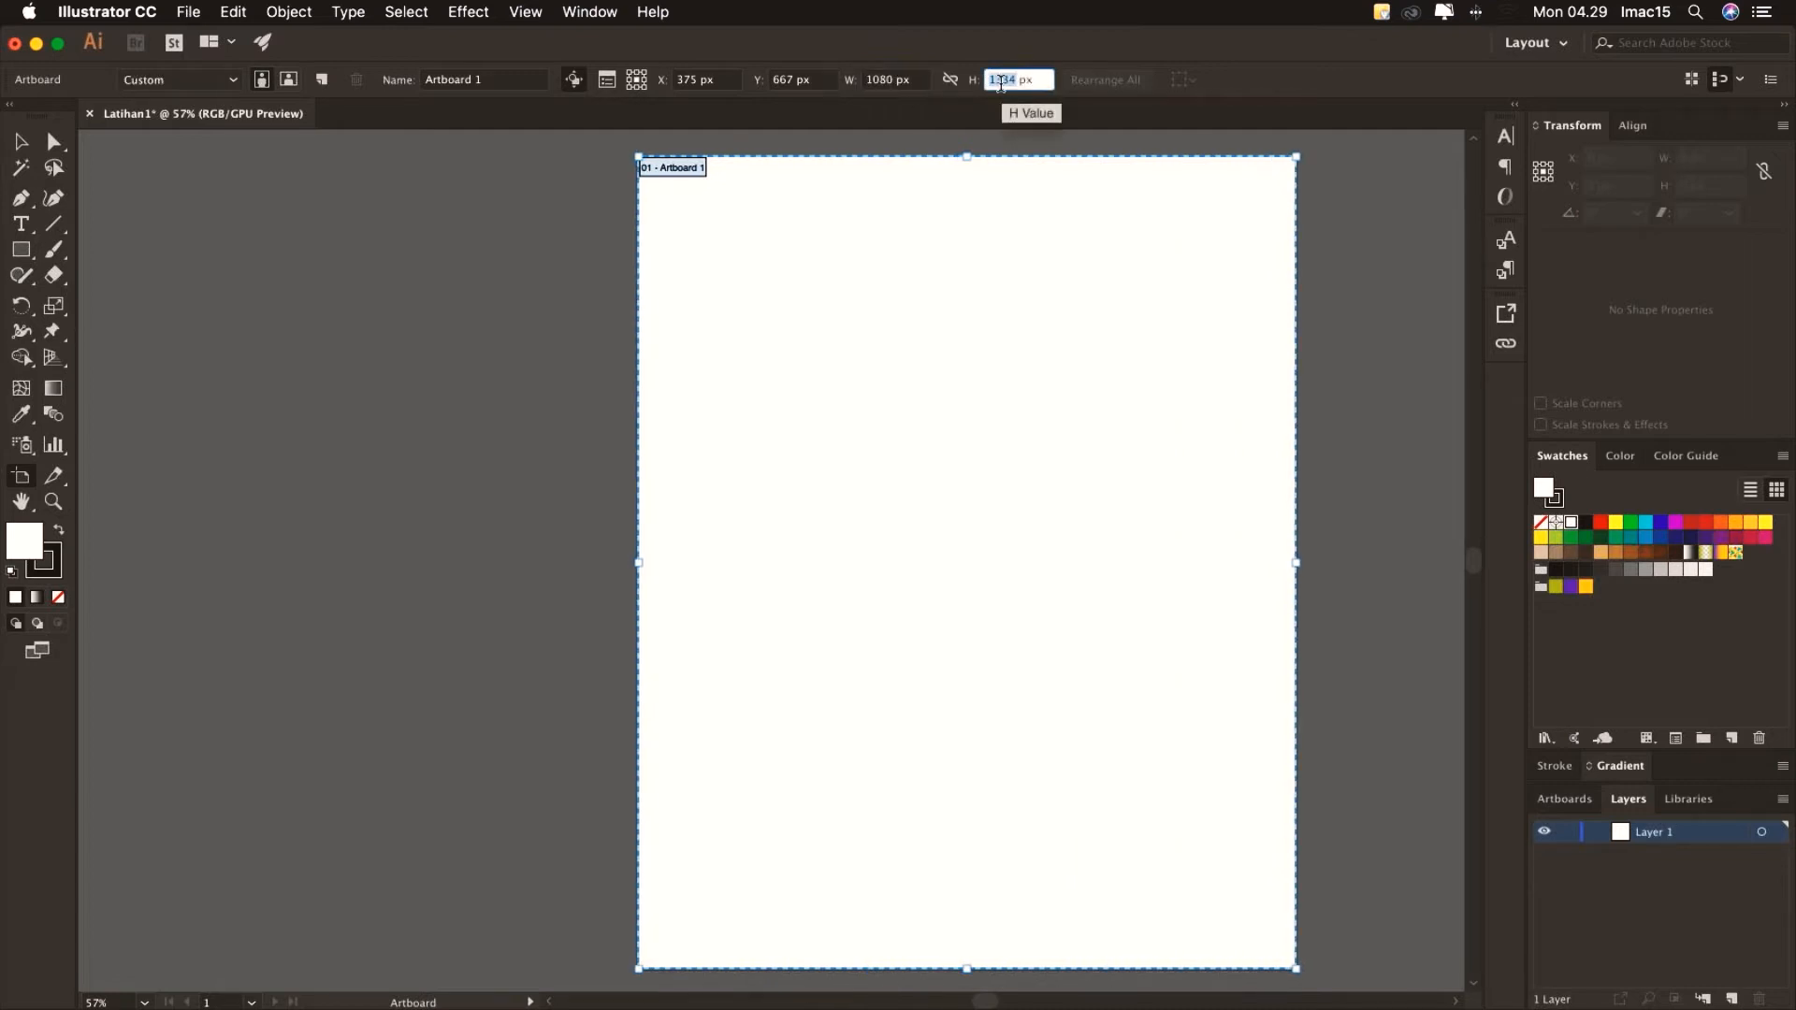
type("1080")
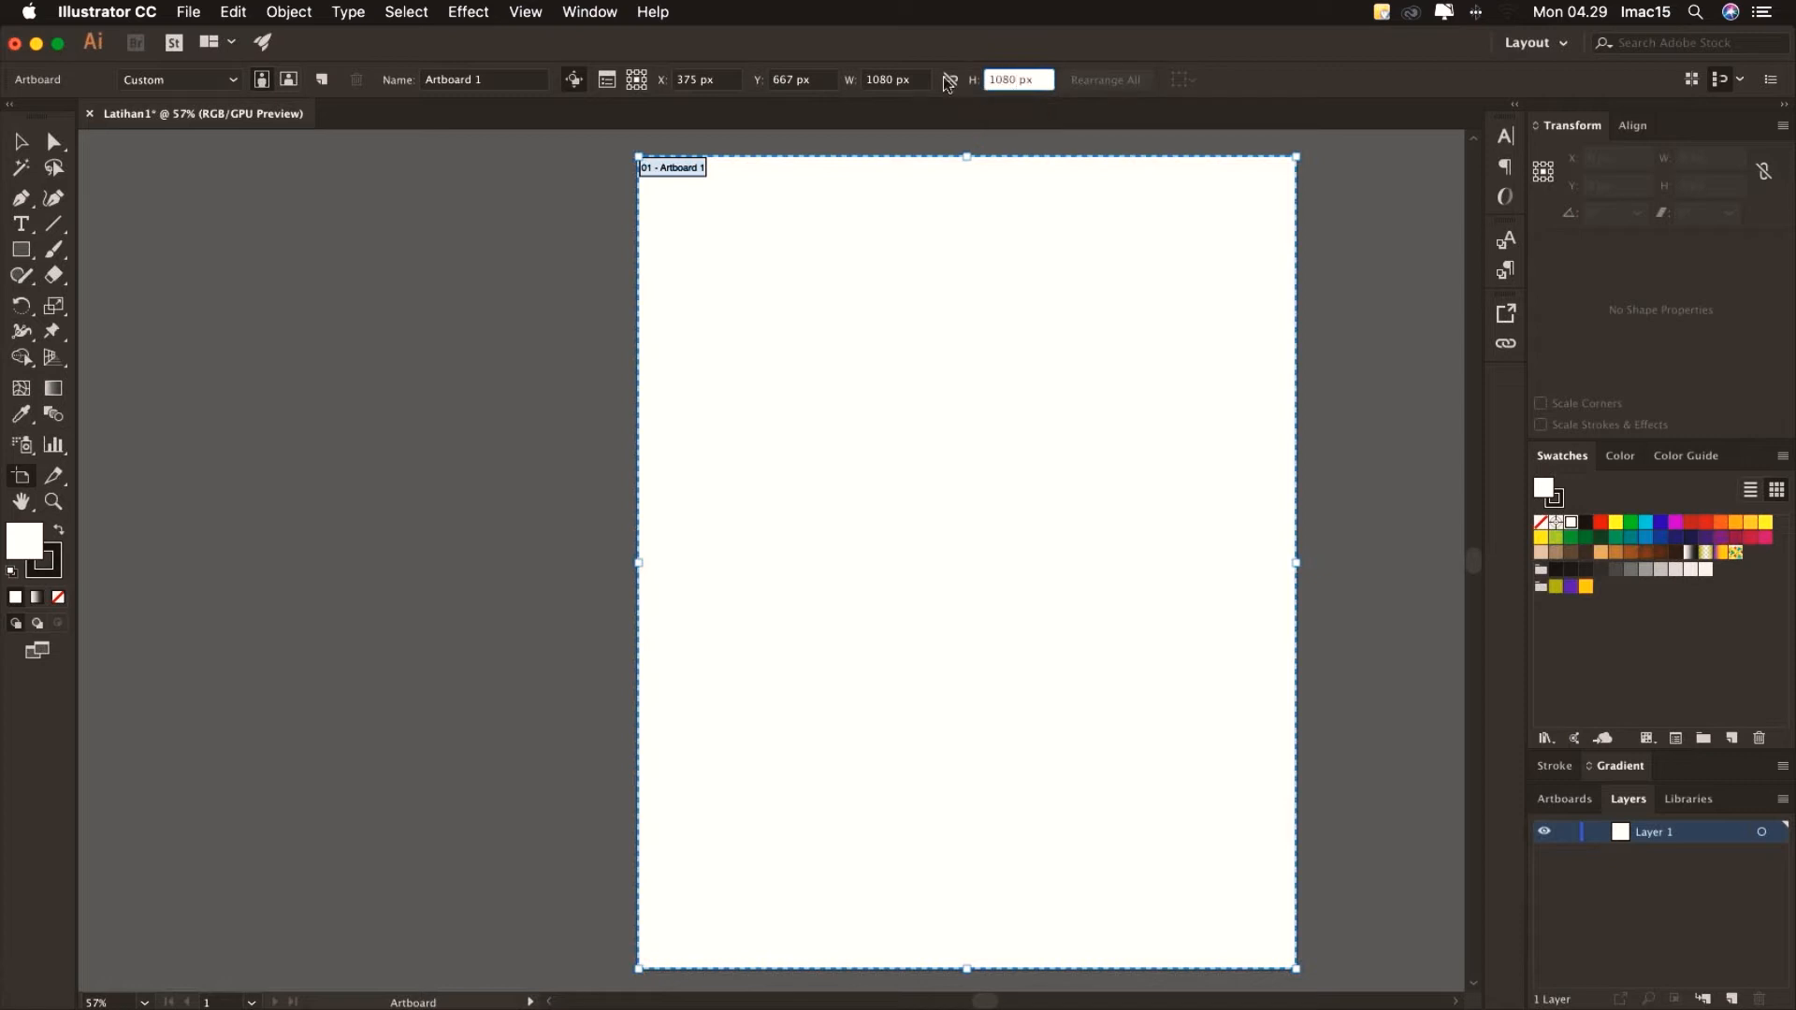
key("Return")
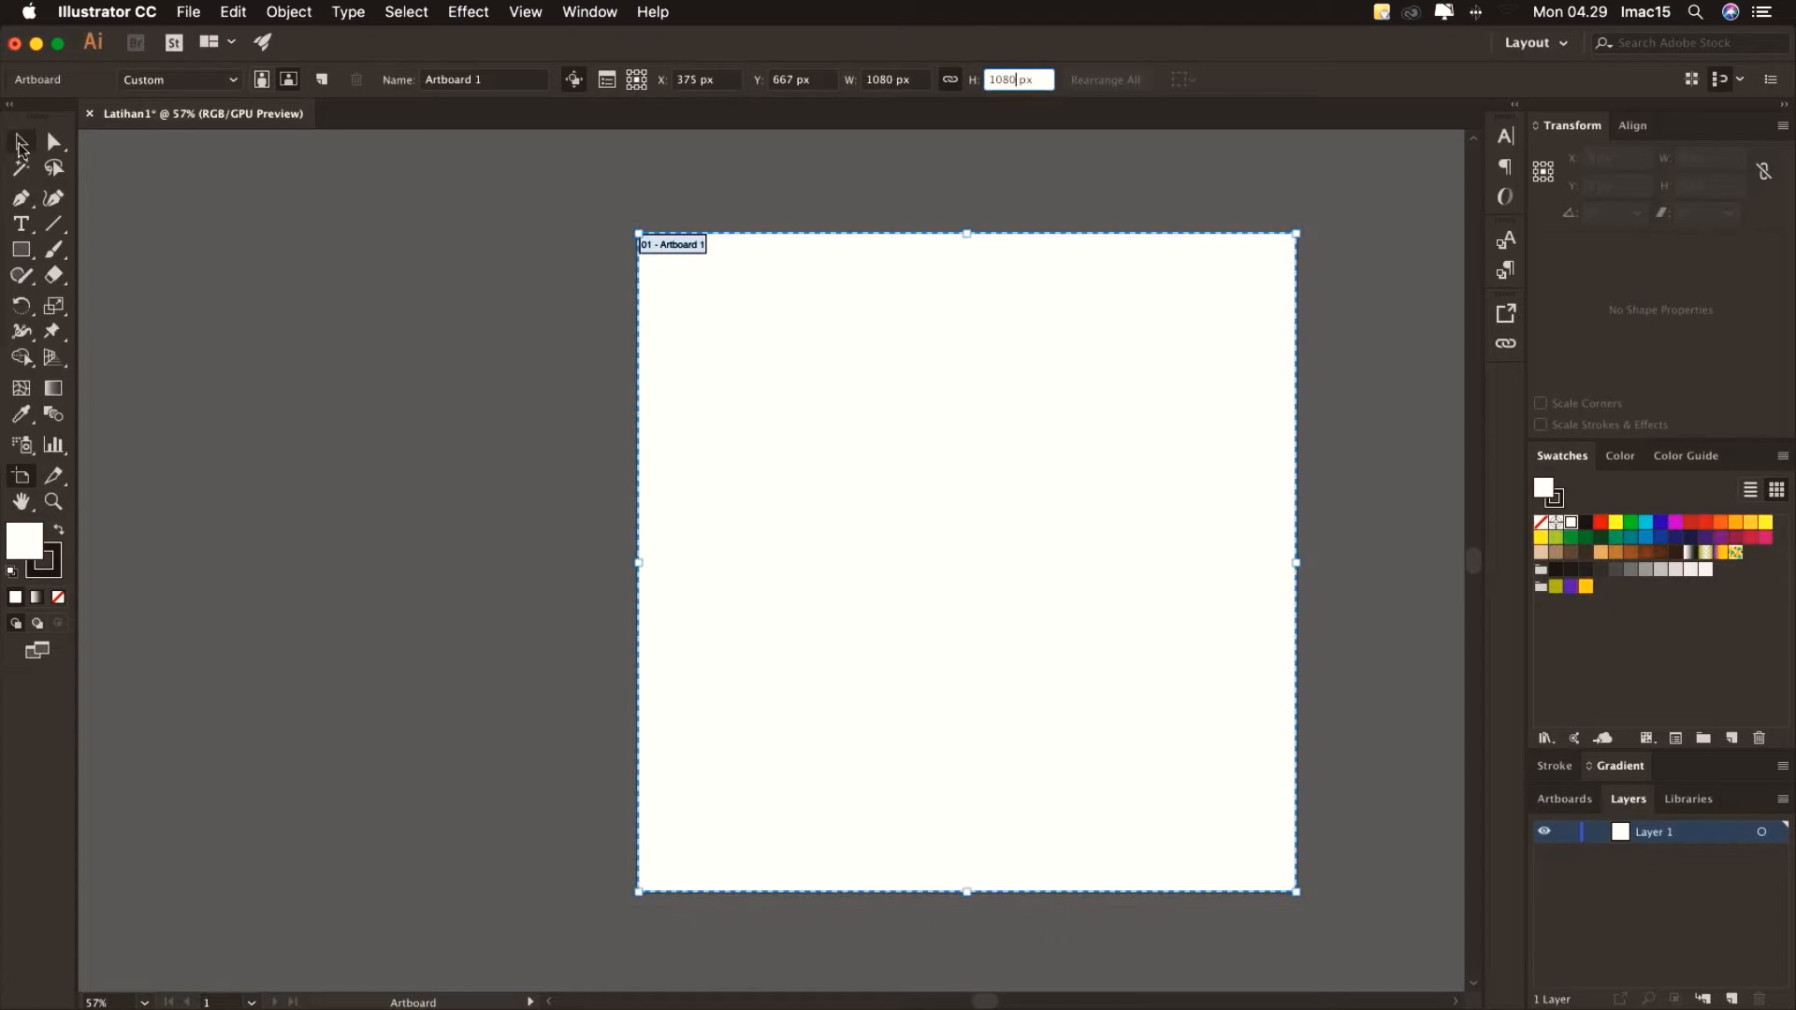
left_click(21, 145)
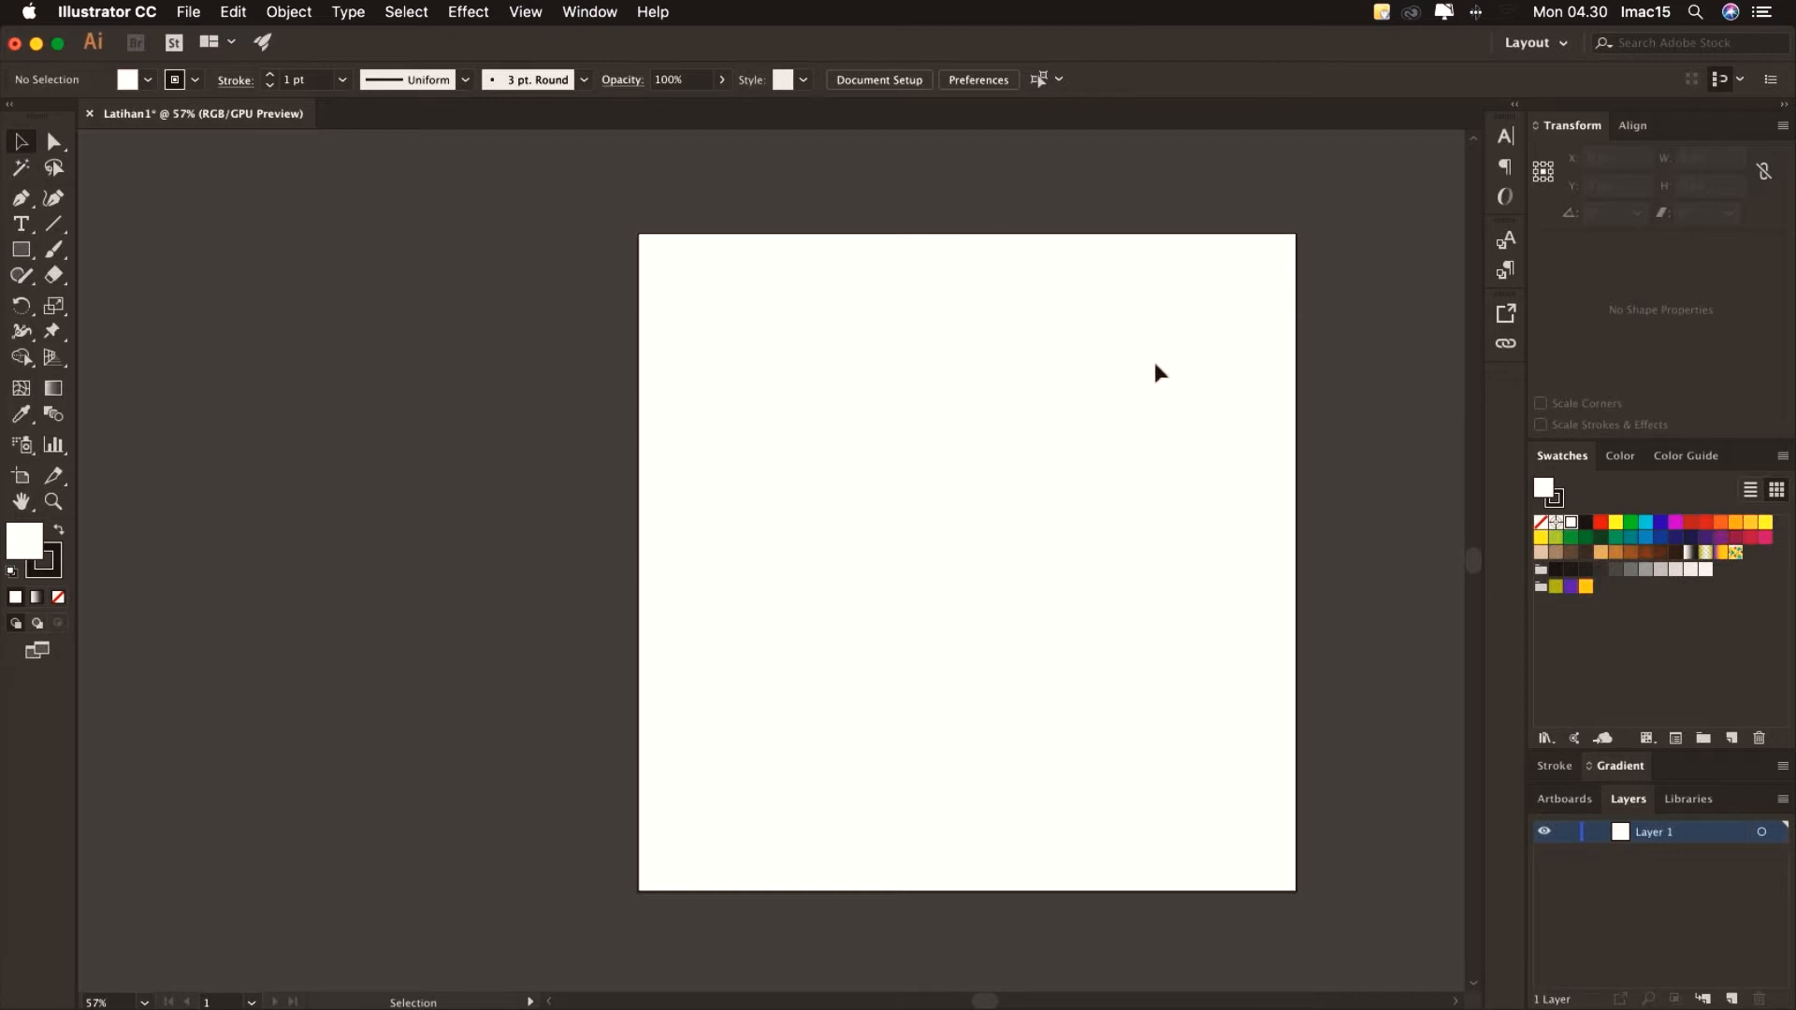
Pan the square artboard around the workspace, first temporarily and again with the Hand tool
key("space")
left_click_drag(1158, 361, 974, 362)
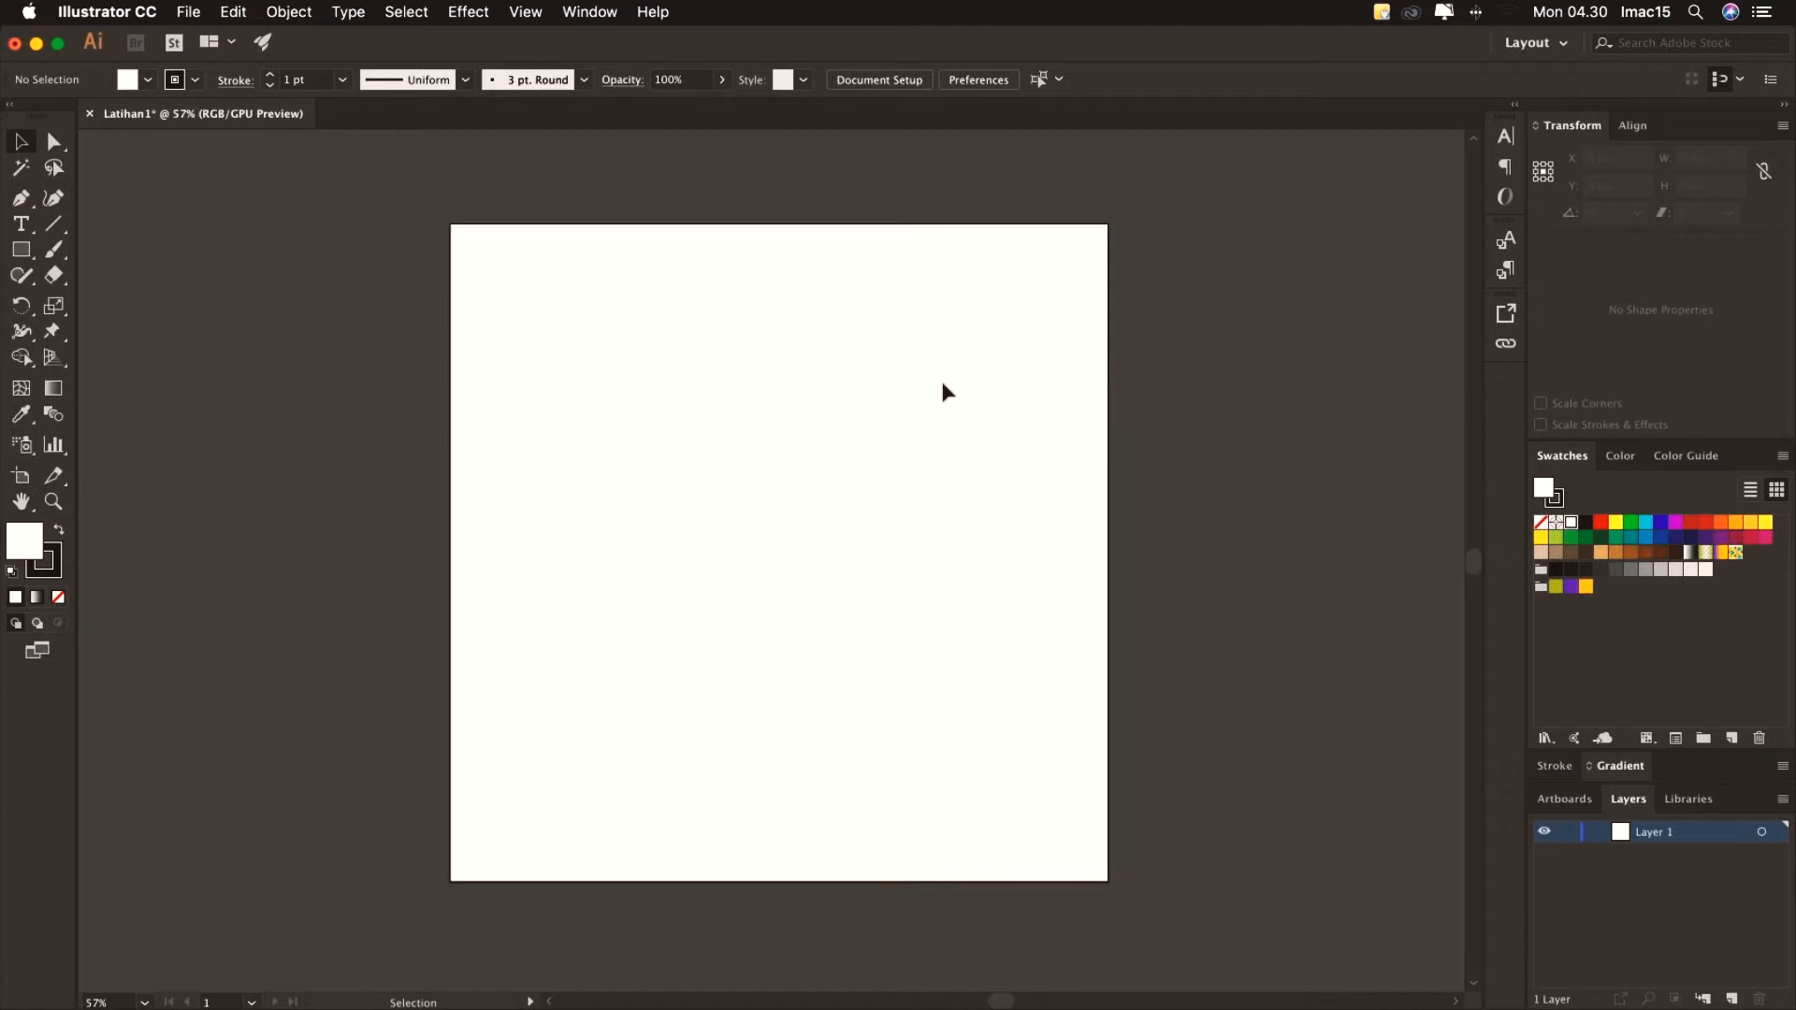
key("space")
left_click_drag(885, 392, 838, 400)
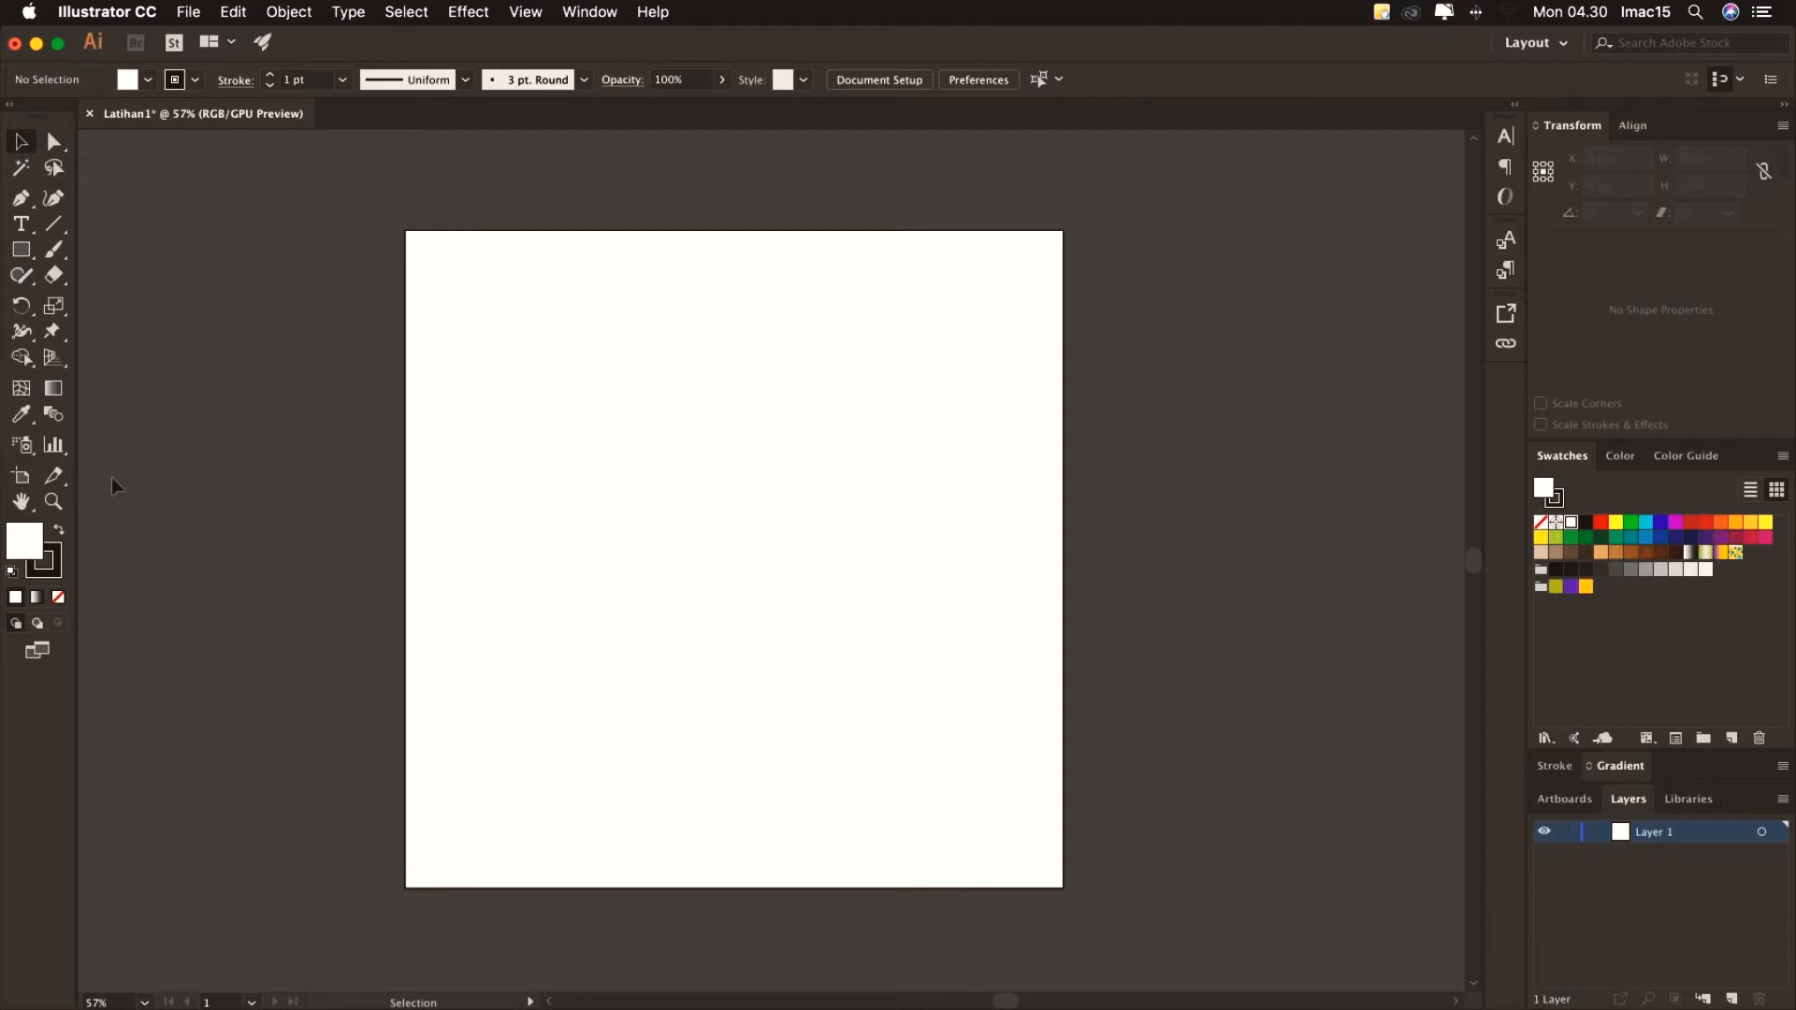
left_click(23, 503)
left_click_drag(589, 477, 552, 464)
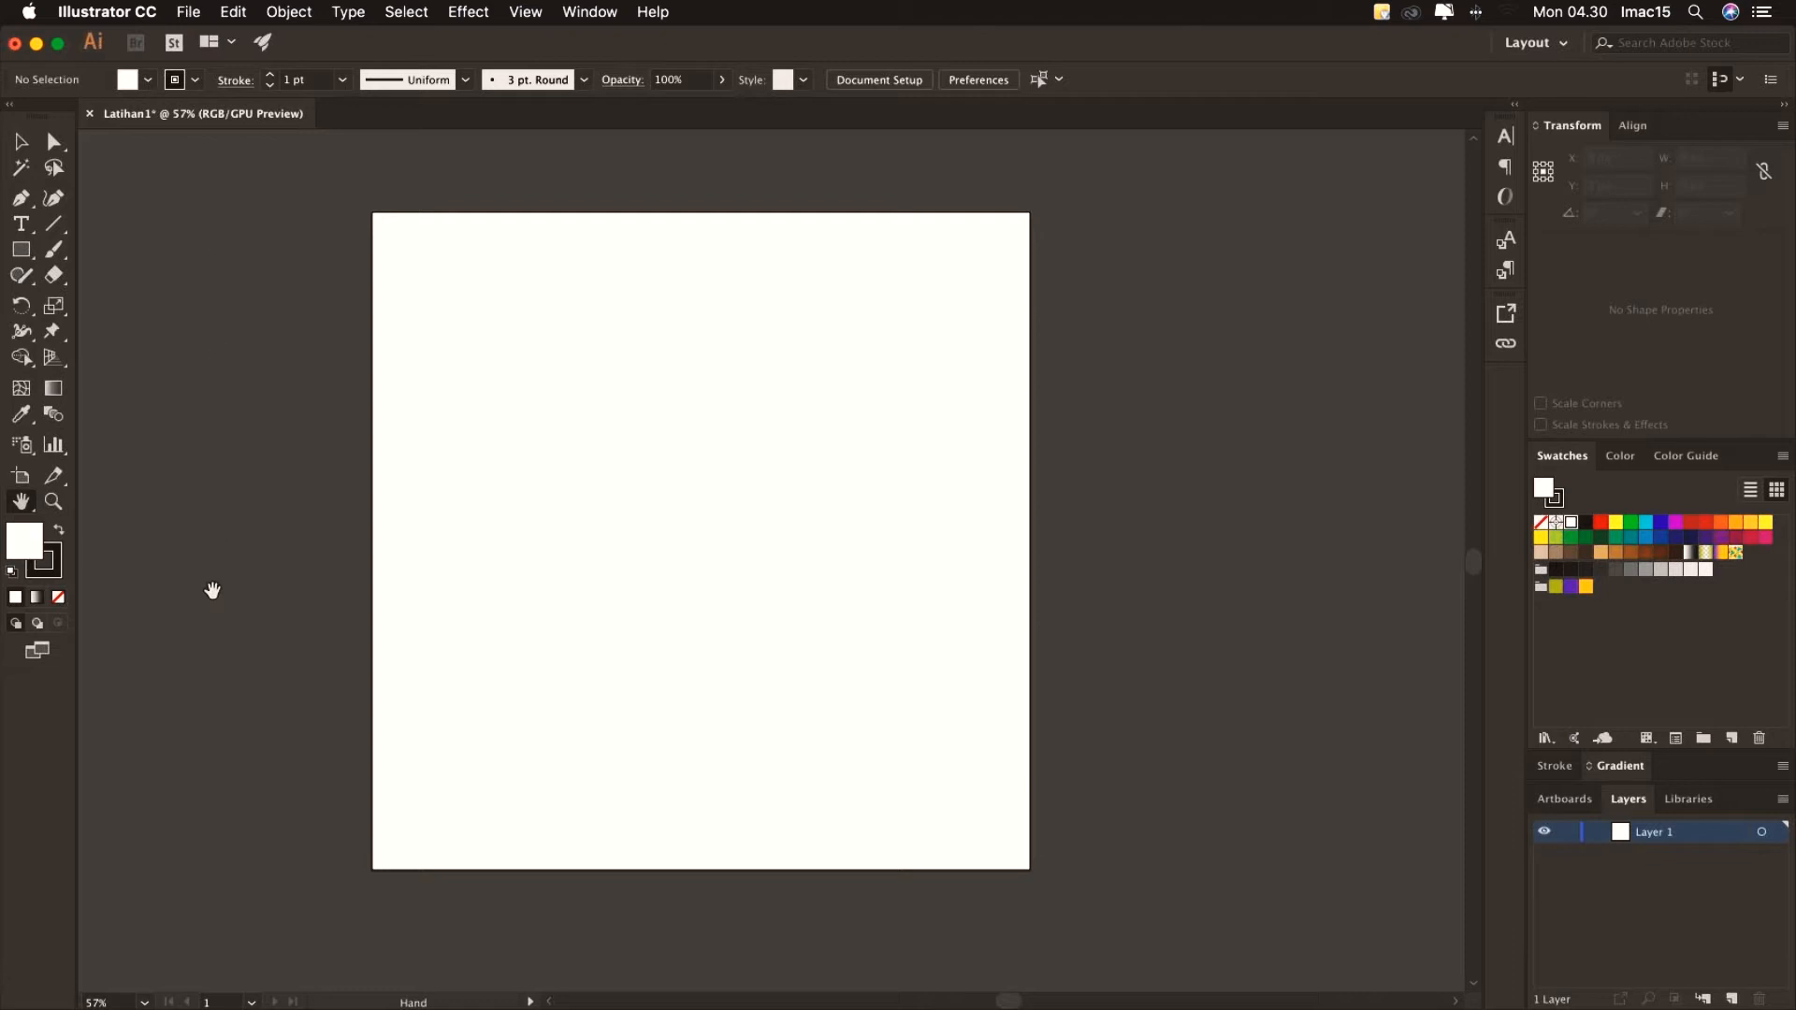
Zoom to 300%, pan to the artboard's upper-left corner, and fit the whole artboard on screen
left_click(144, 1002)
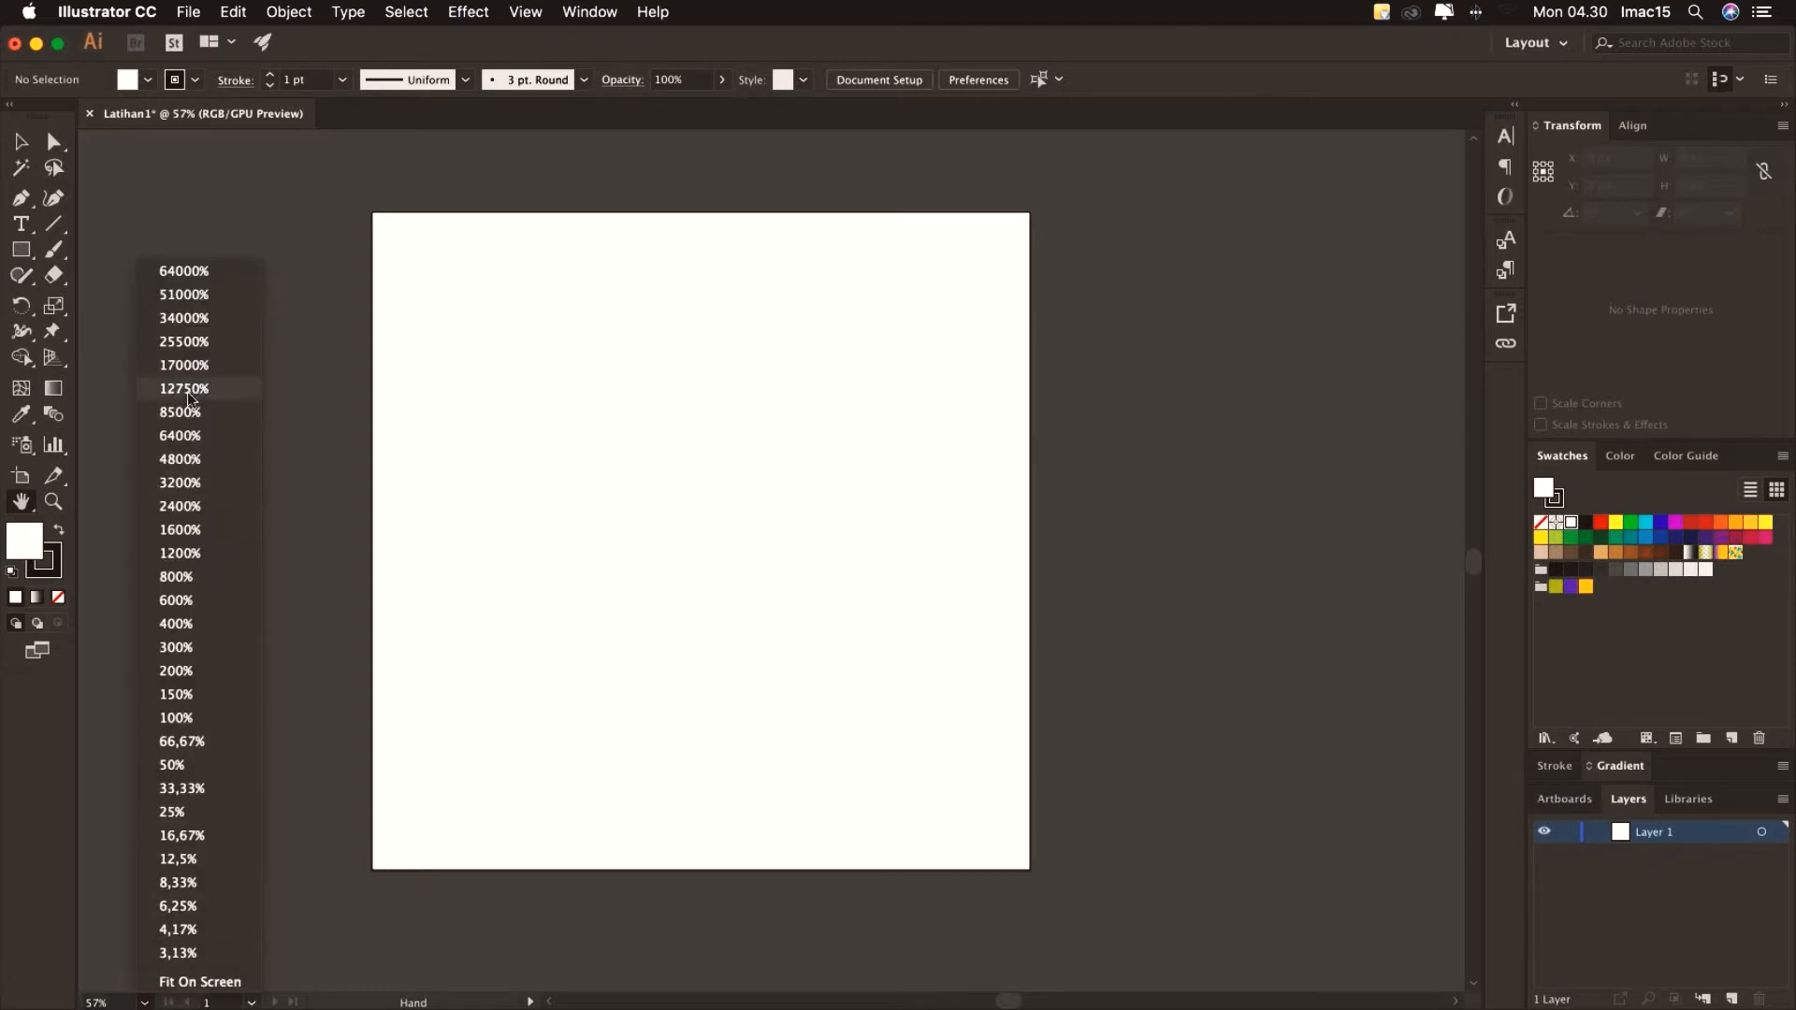
left_click(210, 645)
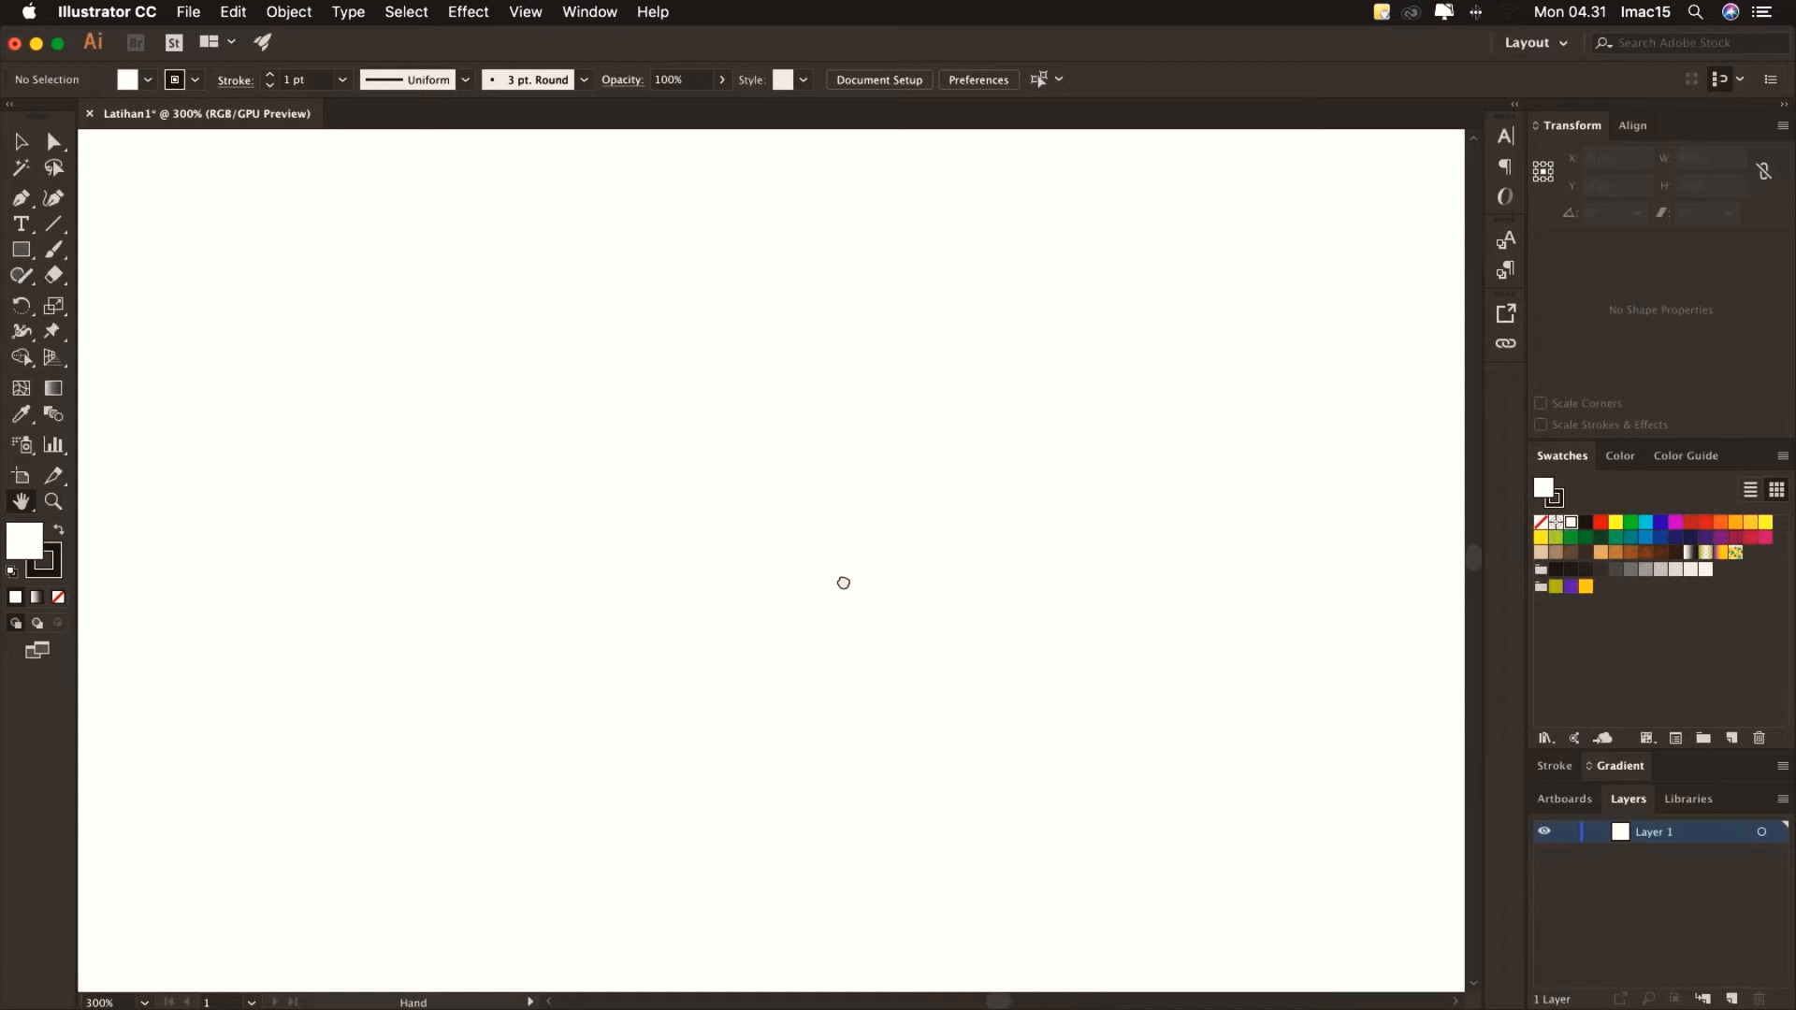
left_click_drag(225, 283, 549, 693)
left_click_drag(553, 268, 518, 648)
left_click_drag(655, 665, 468, 474)
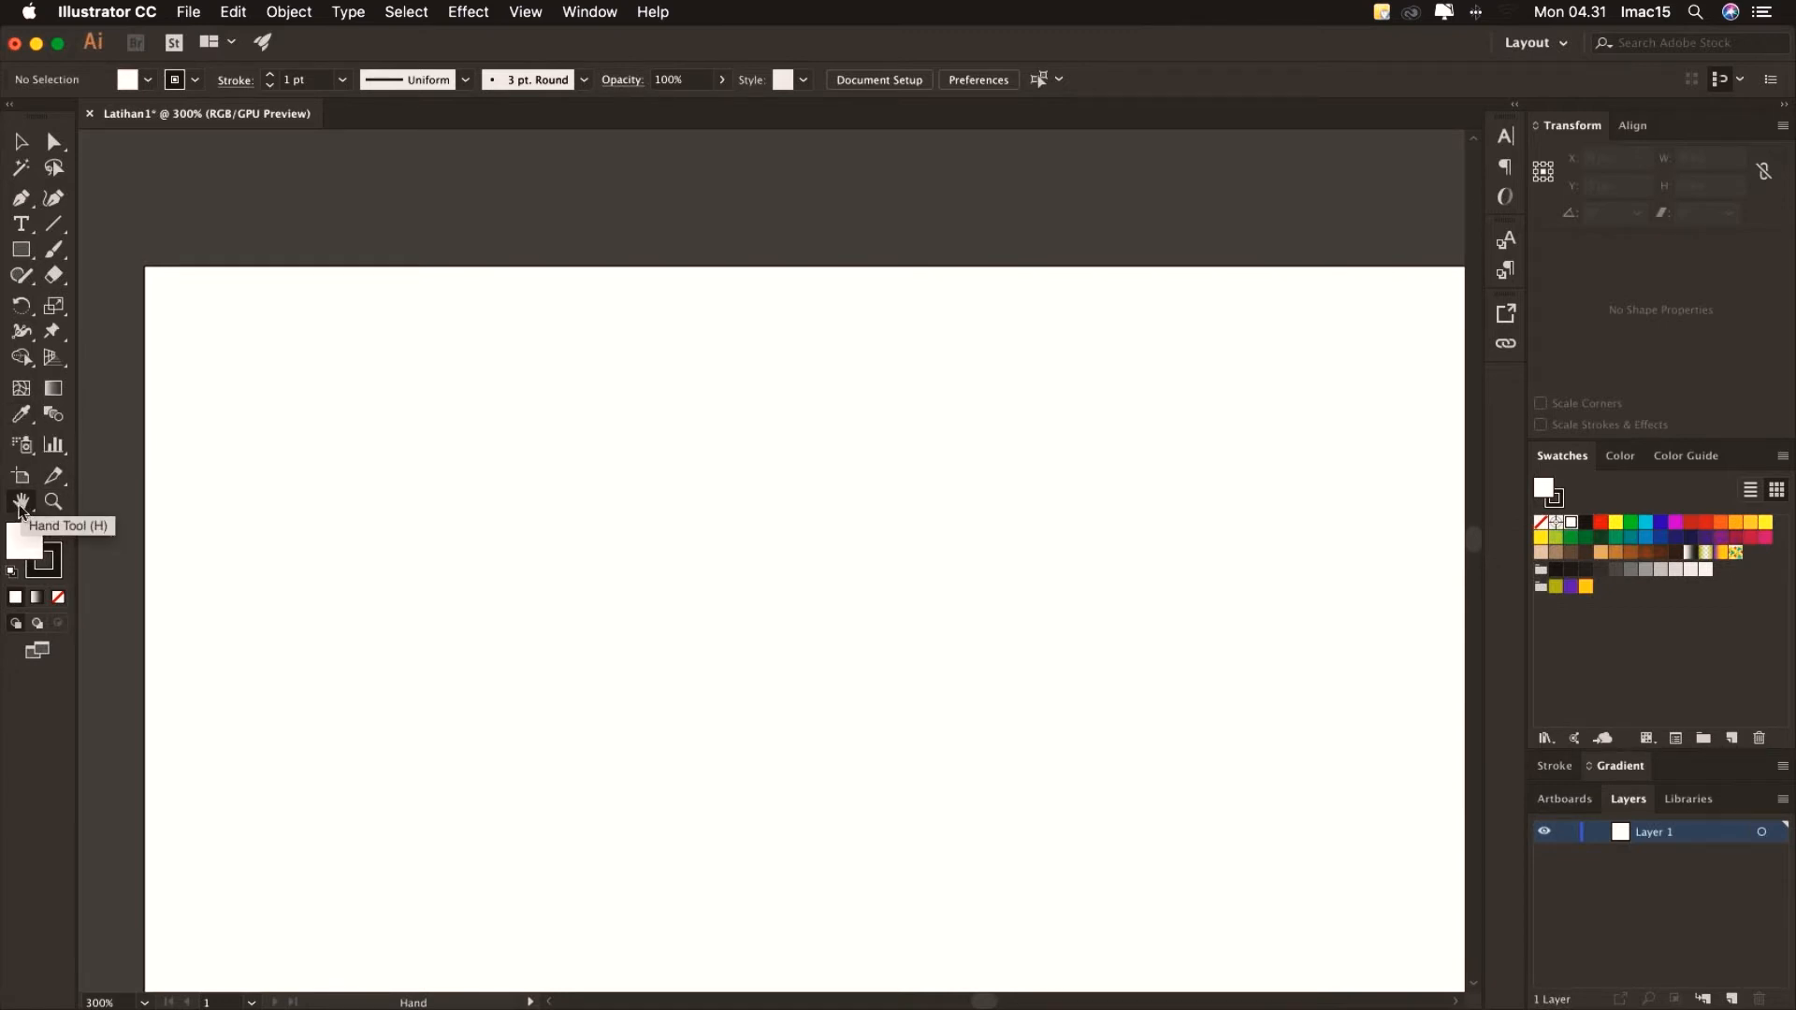
left_click(20, 141)
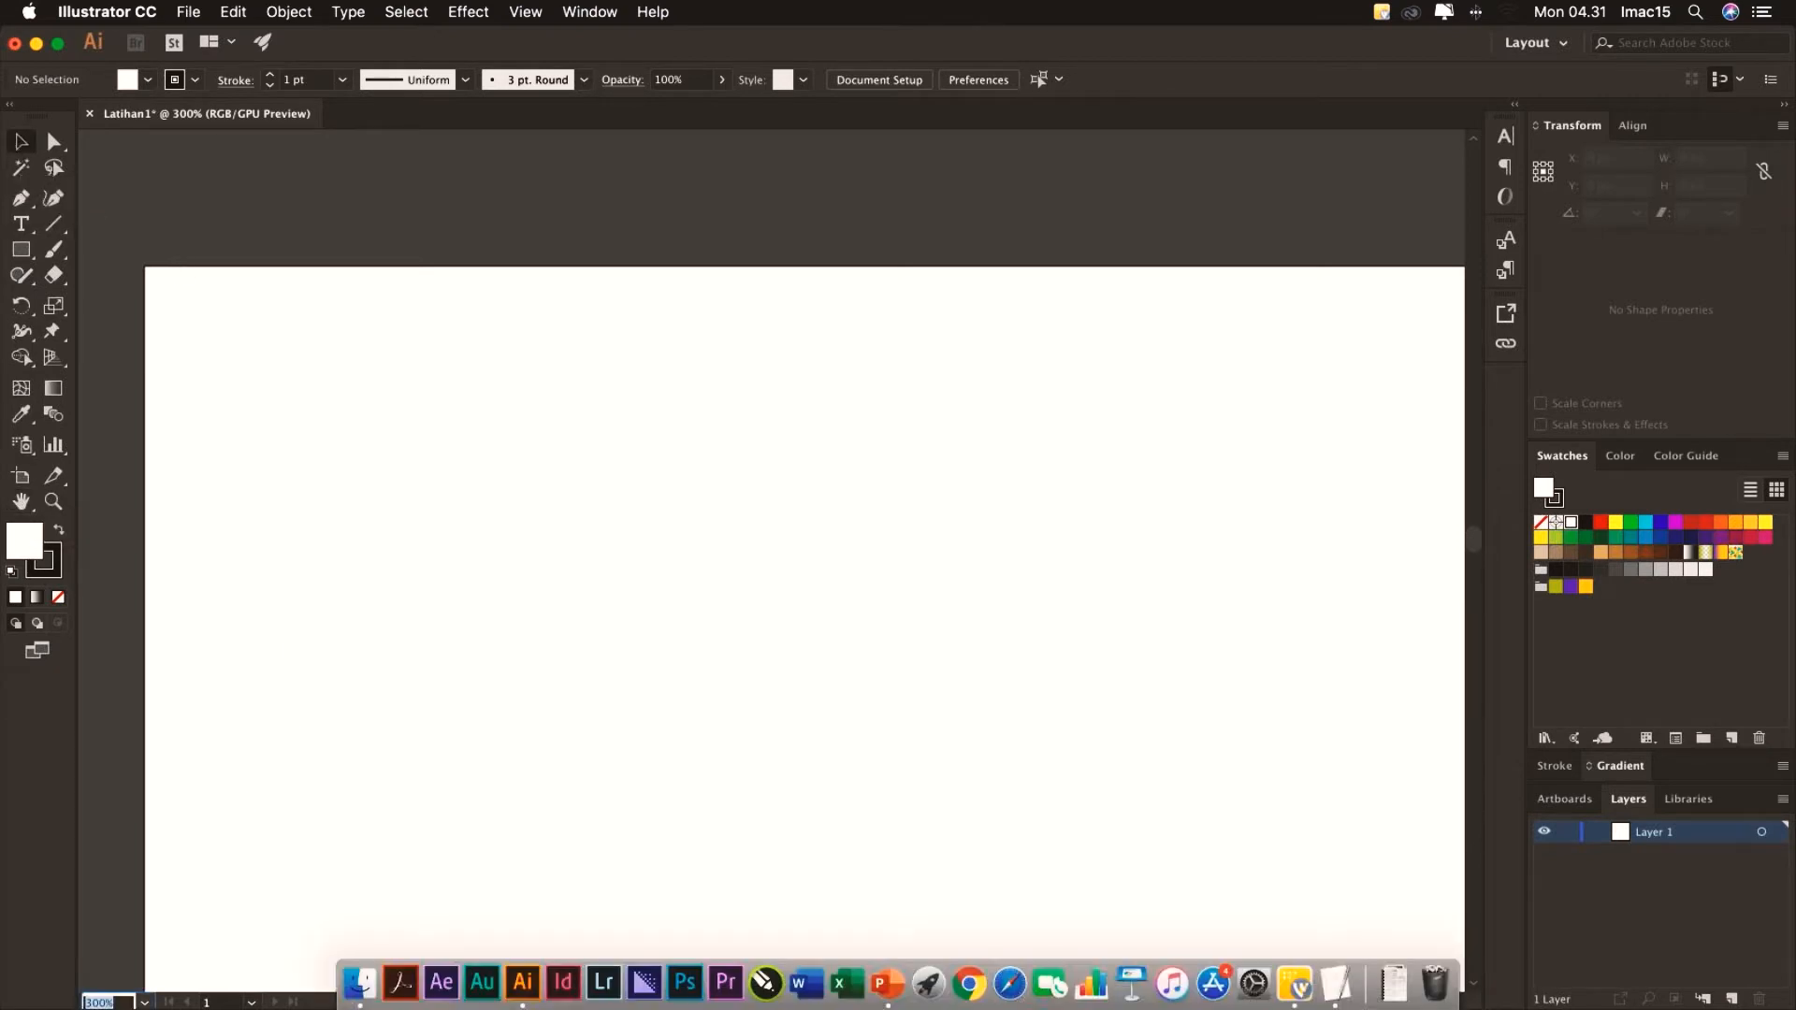
left_click(144, 1002)
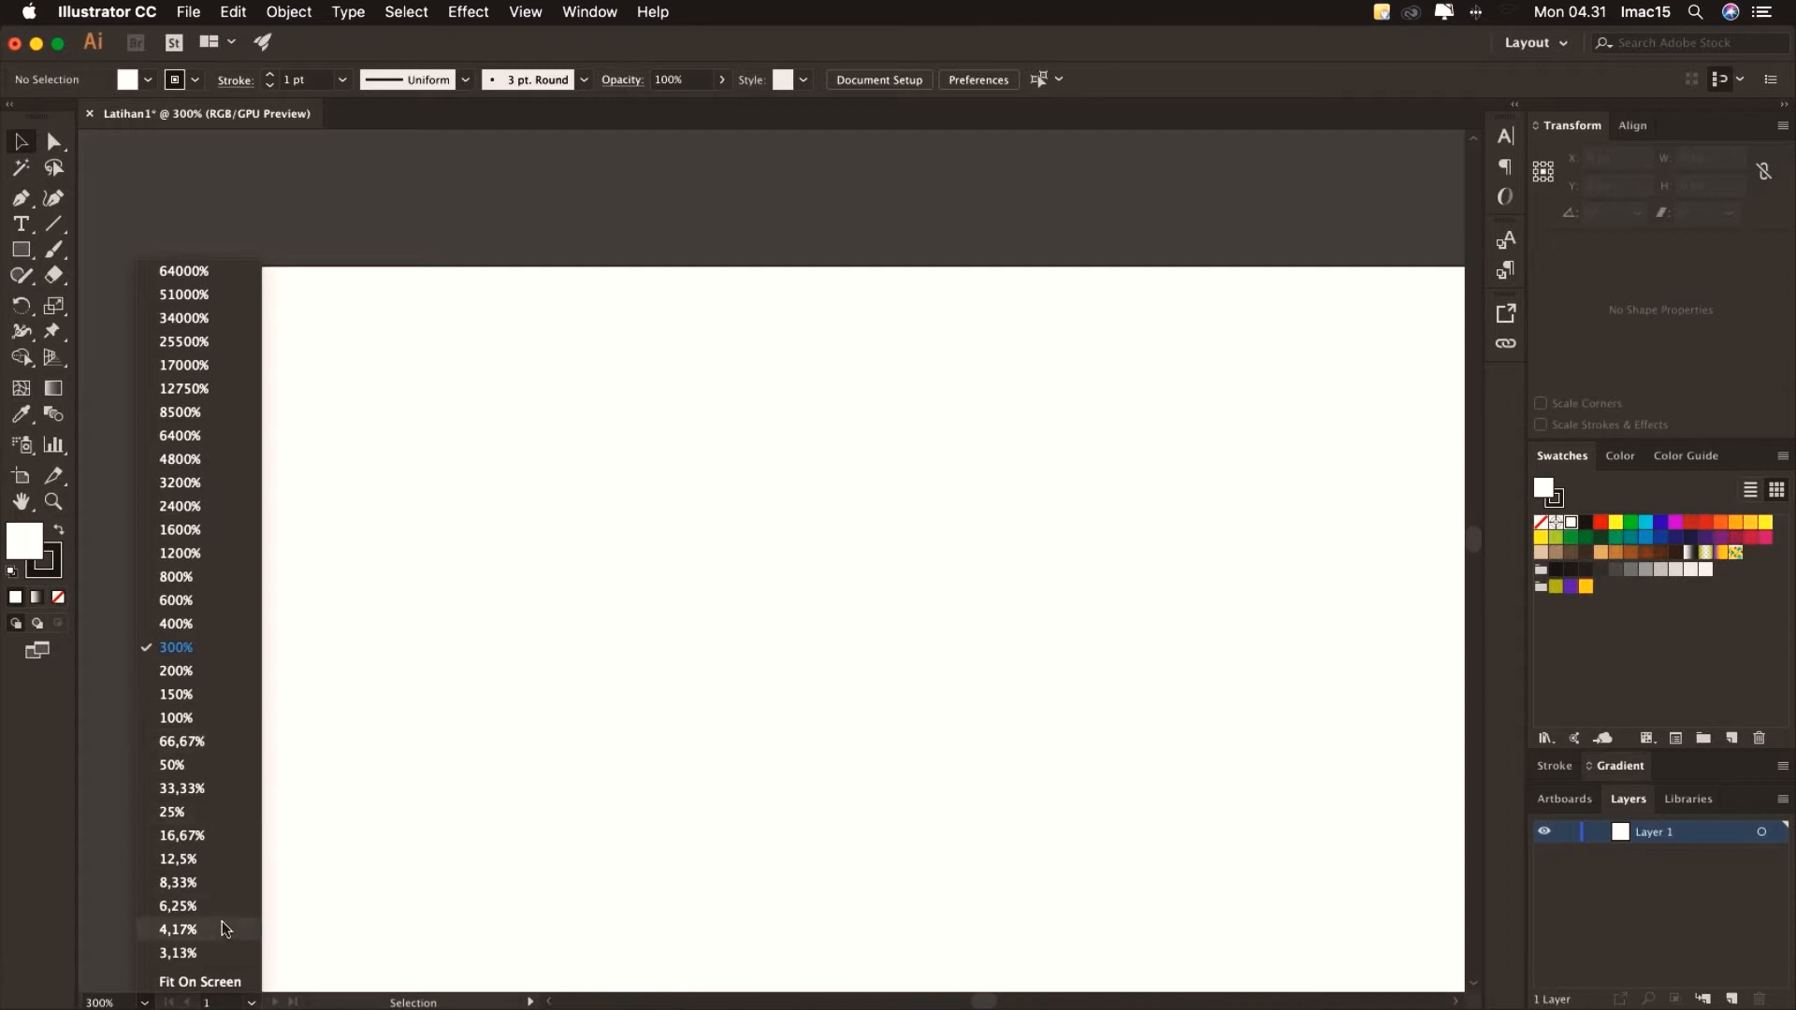
left_click(226, 982)
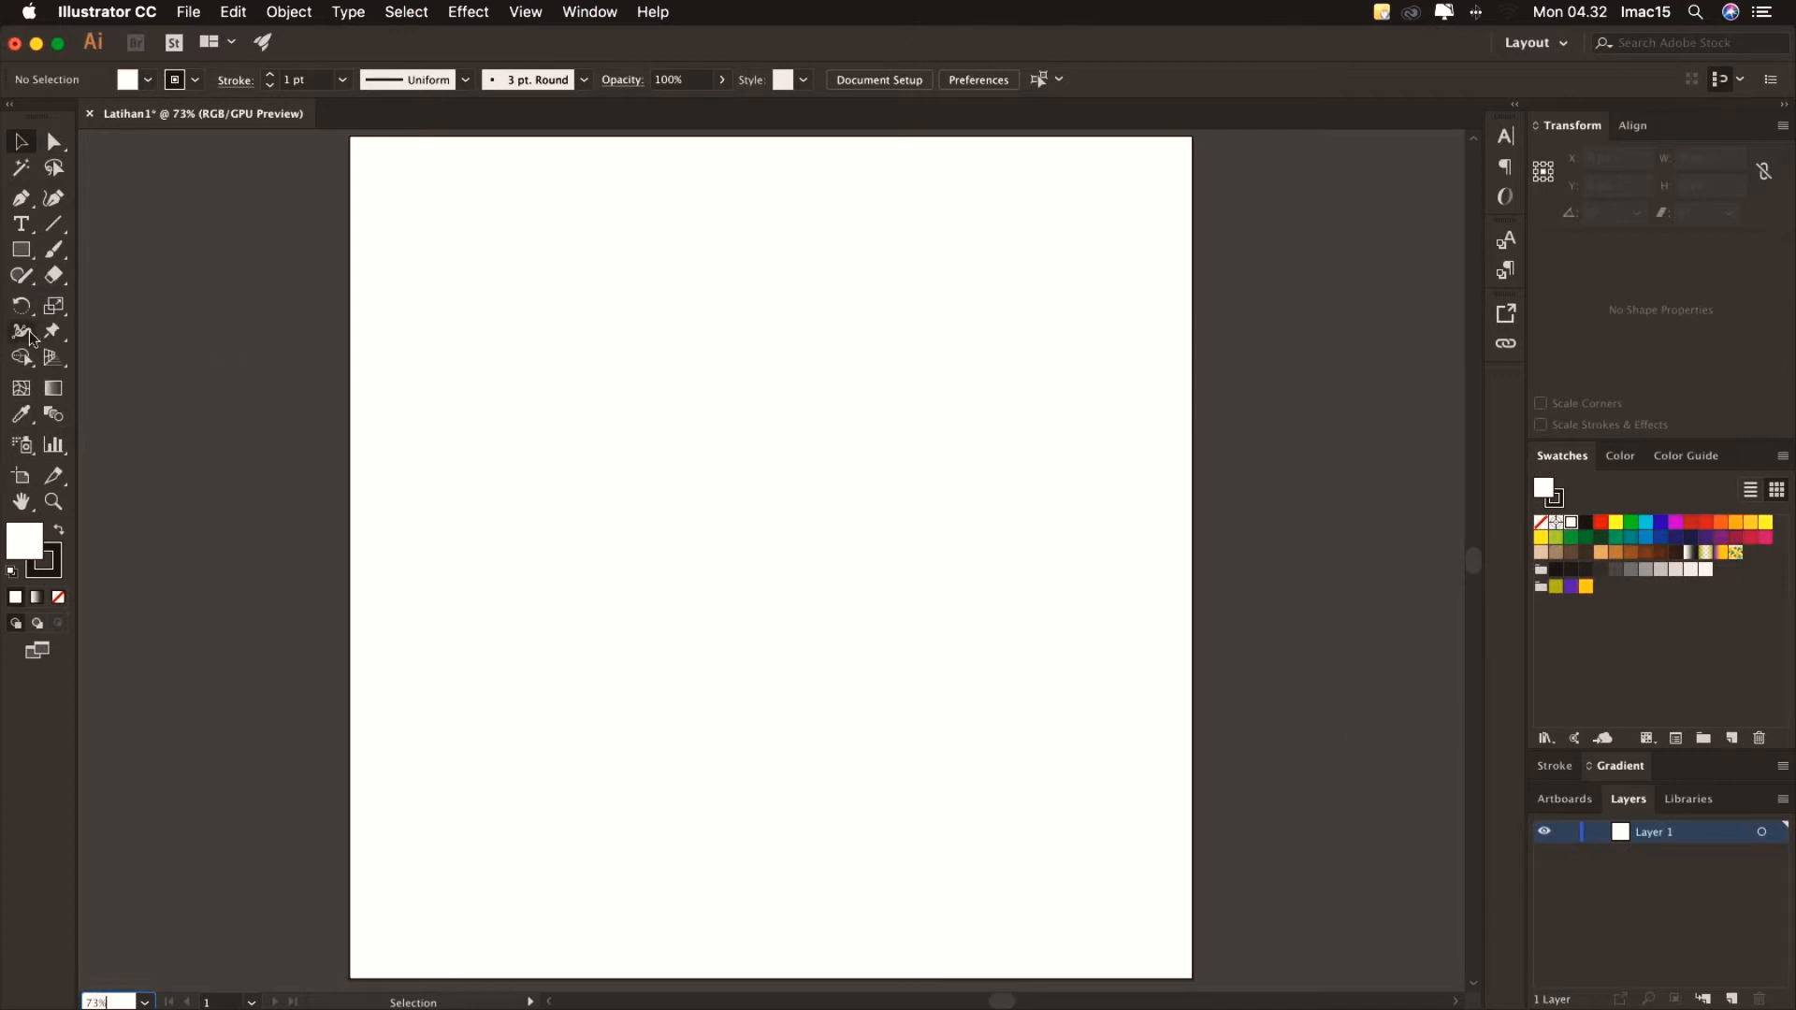
Draw a horizontal white rectangle about 500 × 62 px slightly above the artboard's center
left_click(22, 251)
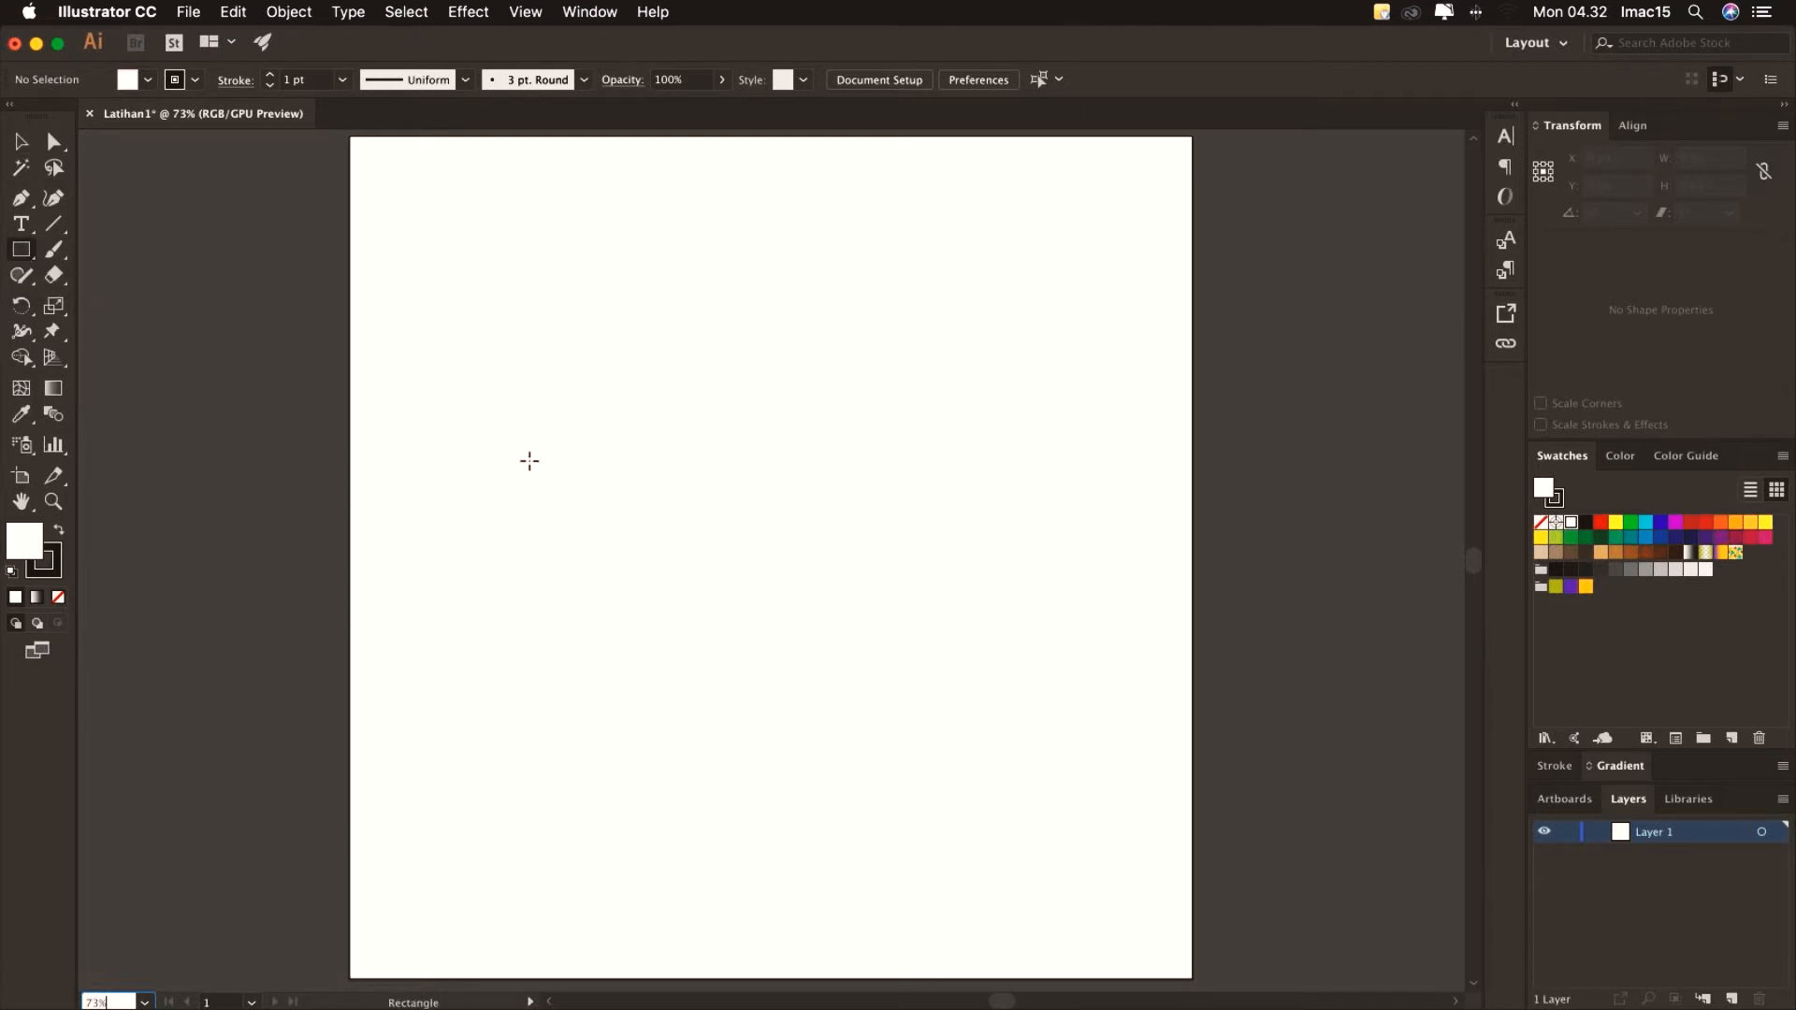
left_click_drag(542, 460, 932, 509)
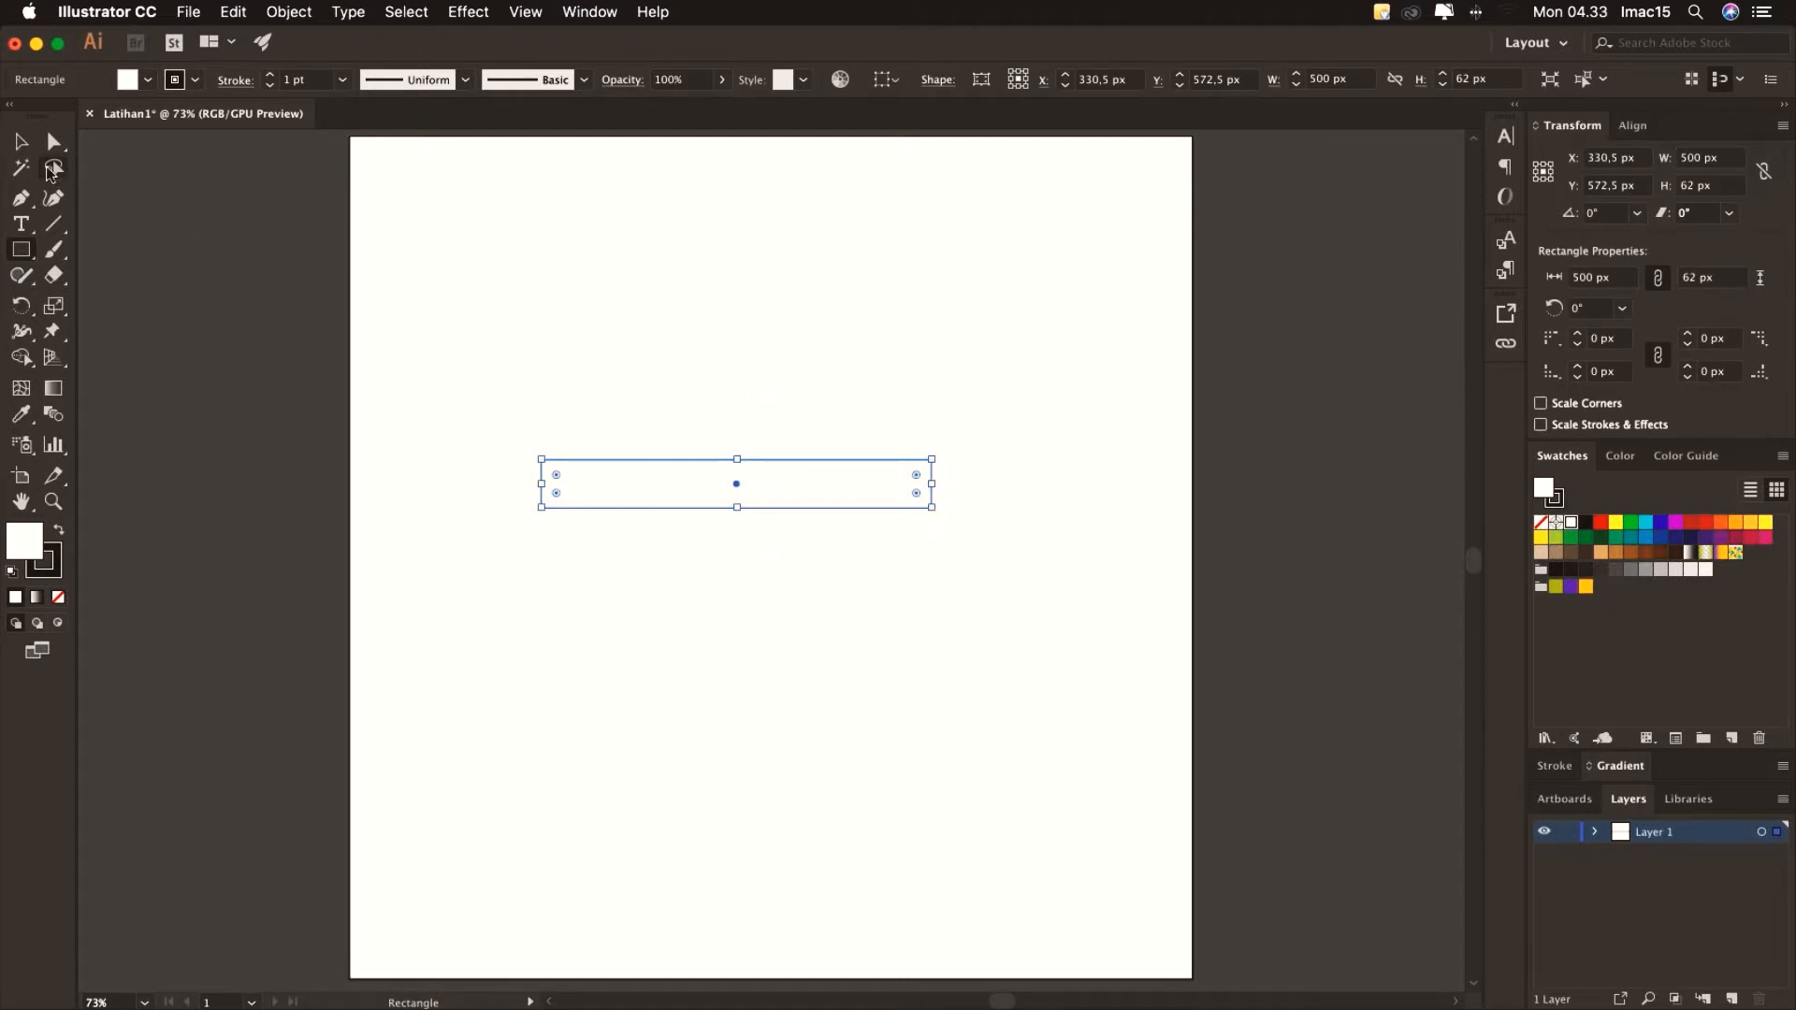
left_click(19, 147)
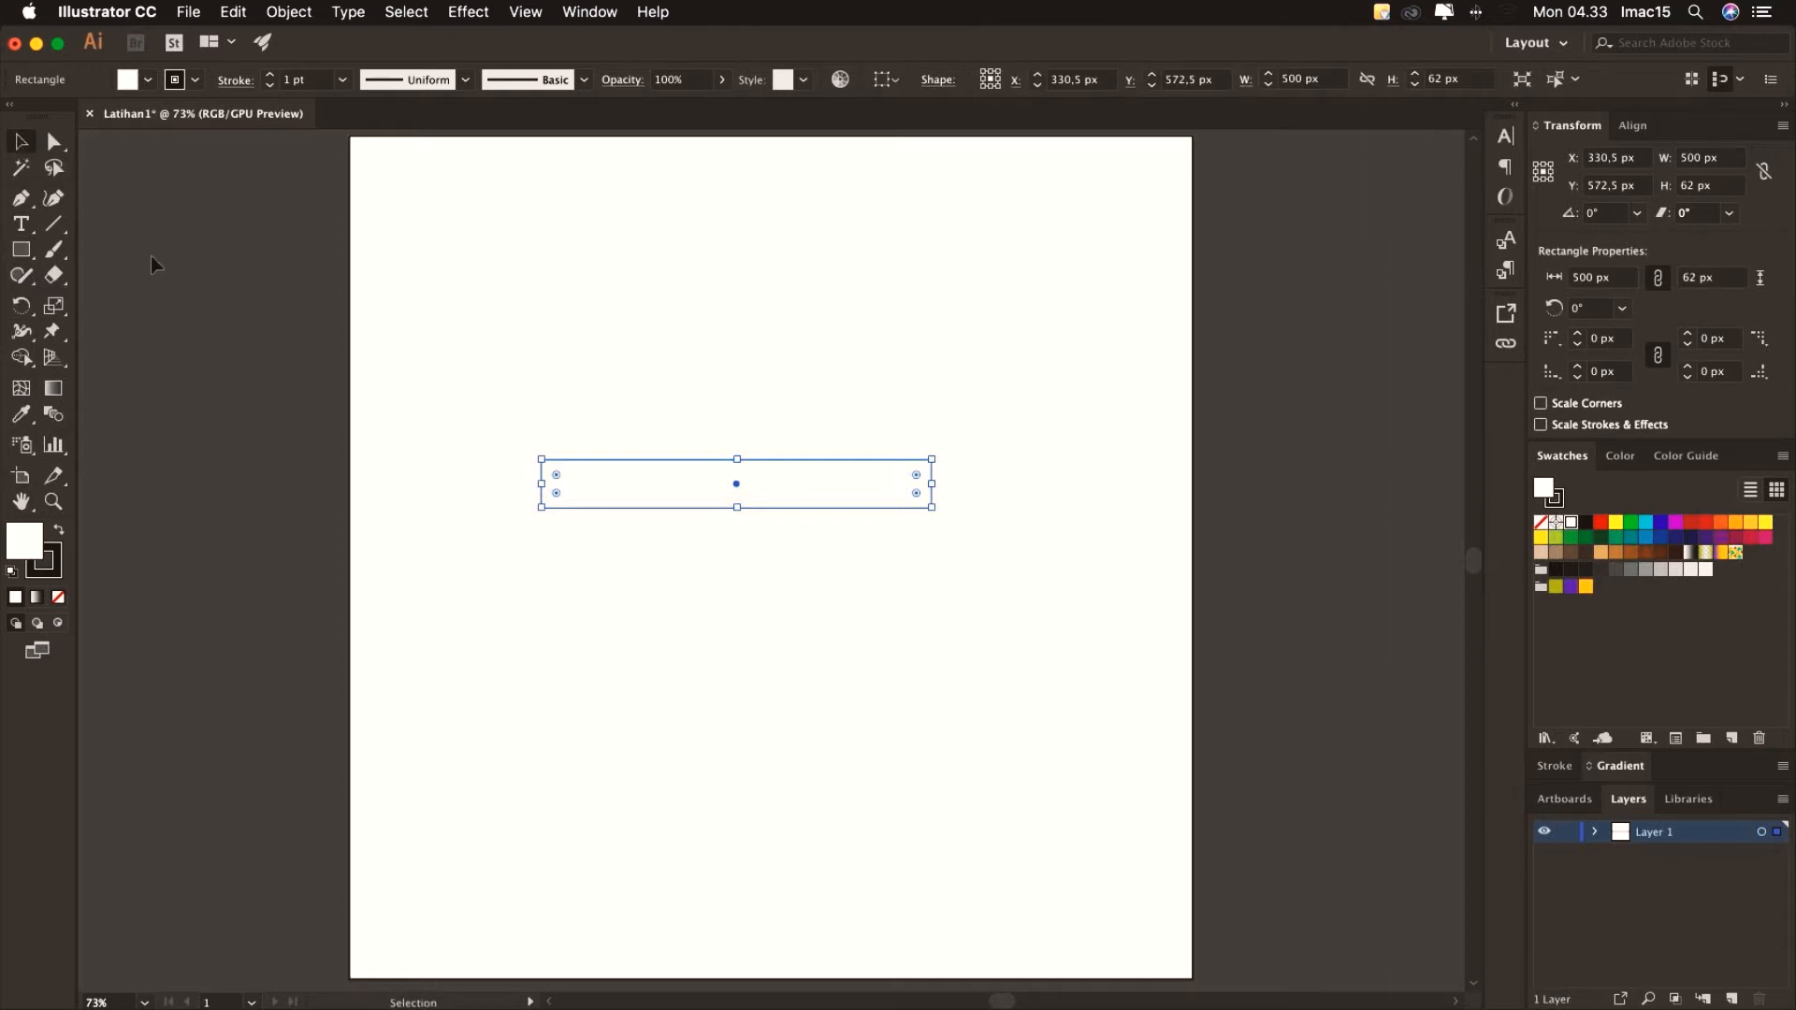
Deselect the rectangle, select it again by its outline, and move it to about X 374.5 px, Y 597.5 px
left_click(406, 11)
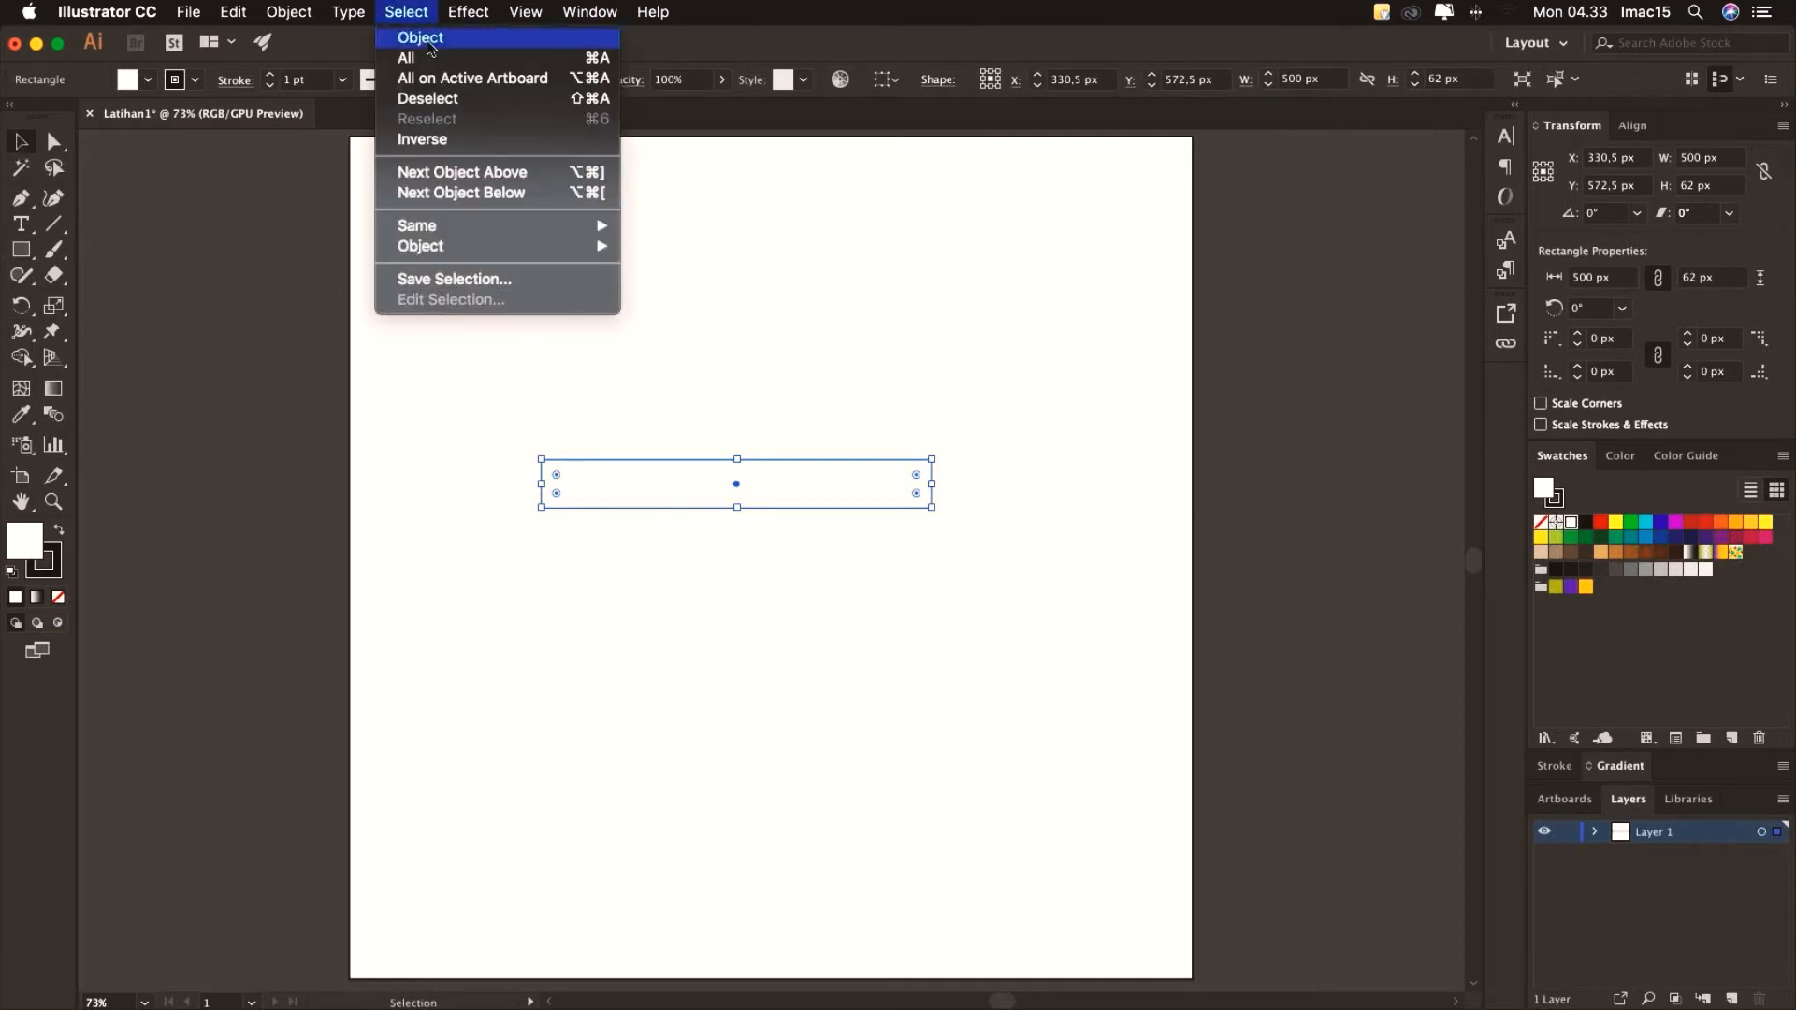
left_click(446, 98)
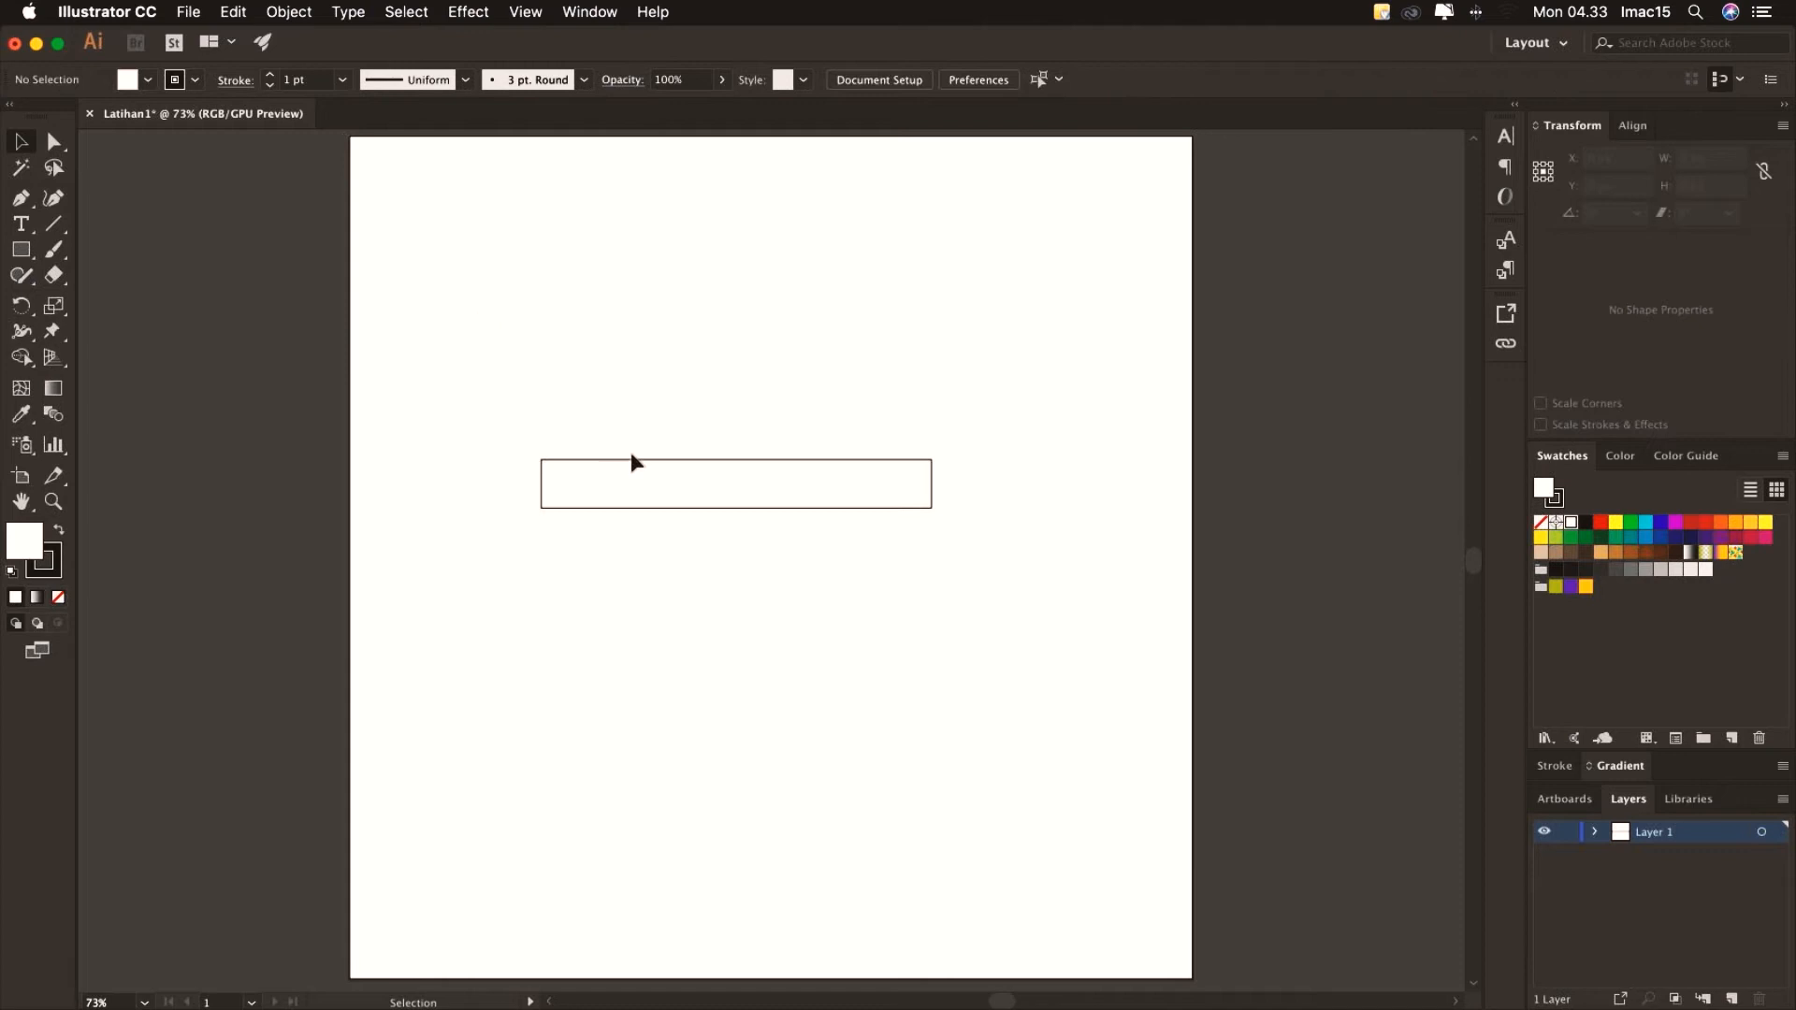
left_click(683, 463)
left_click_drag(682, 461, 707, 397)
left_click_drag(707, 475, 713, 476)
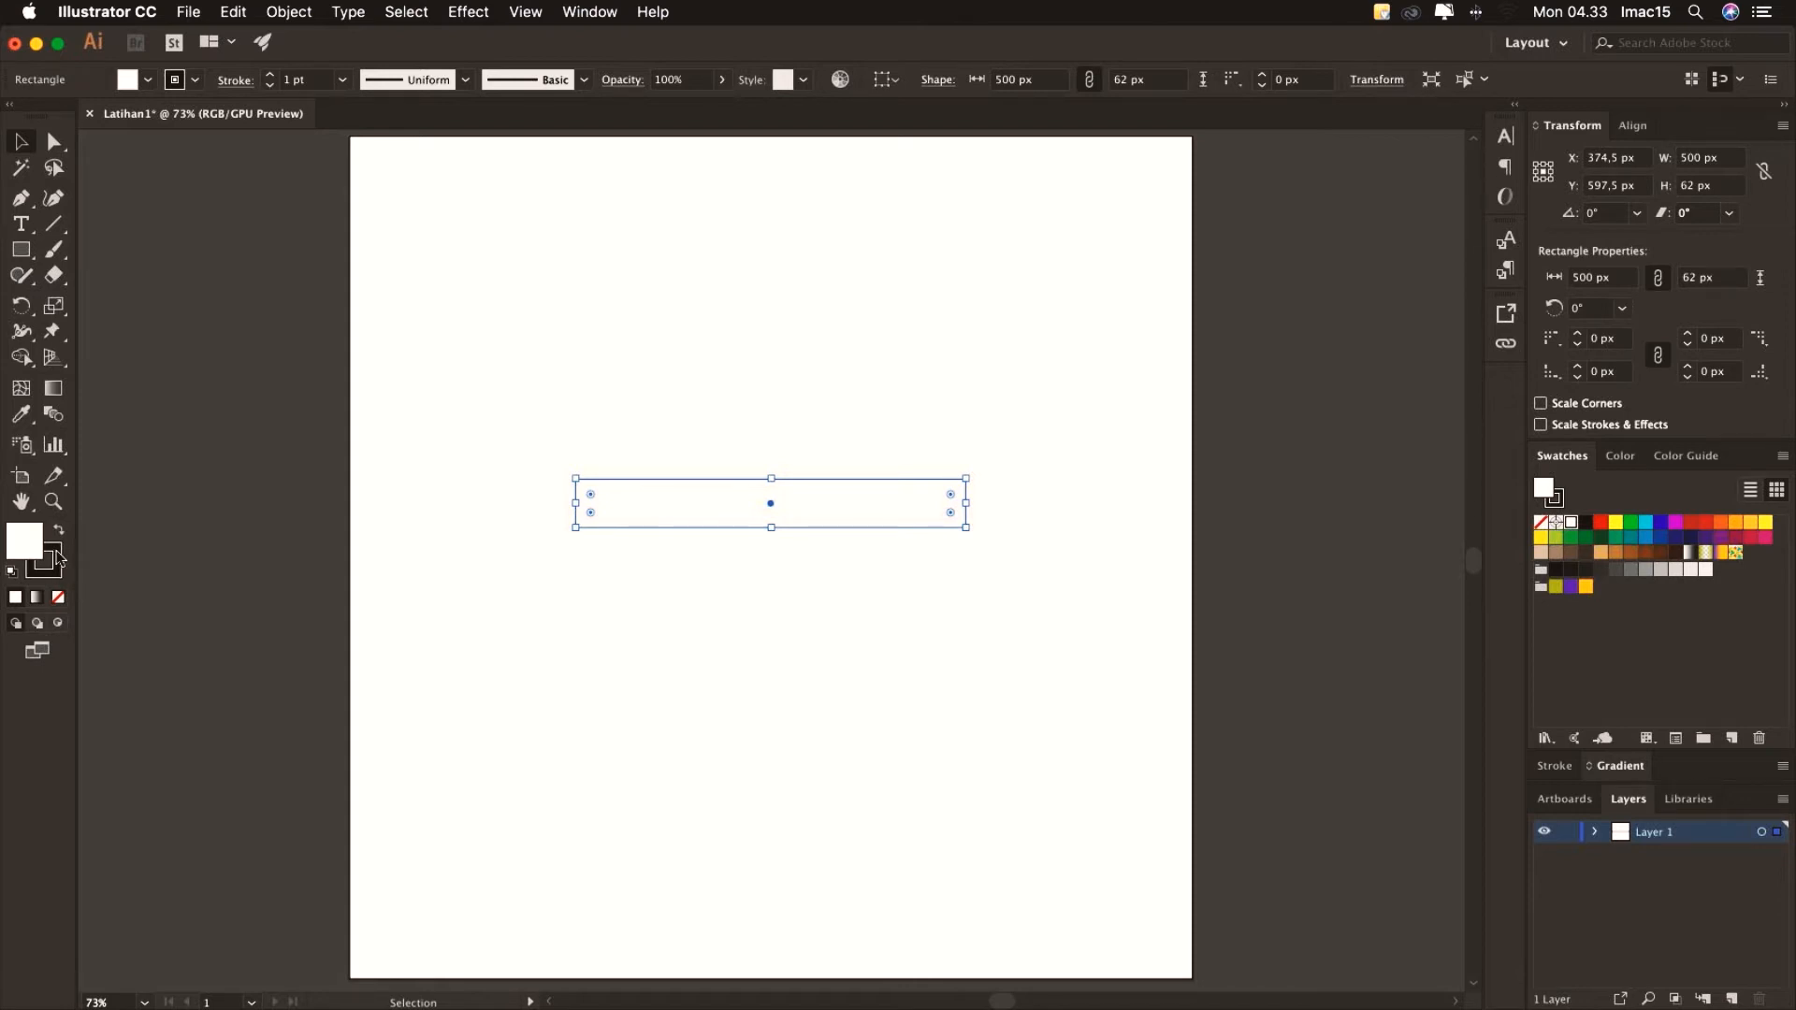
Set the rectangle's stroke color to red FF0000
left_click(56, 557)
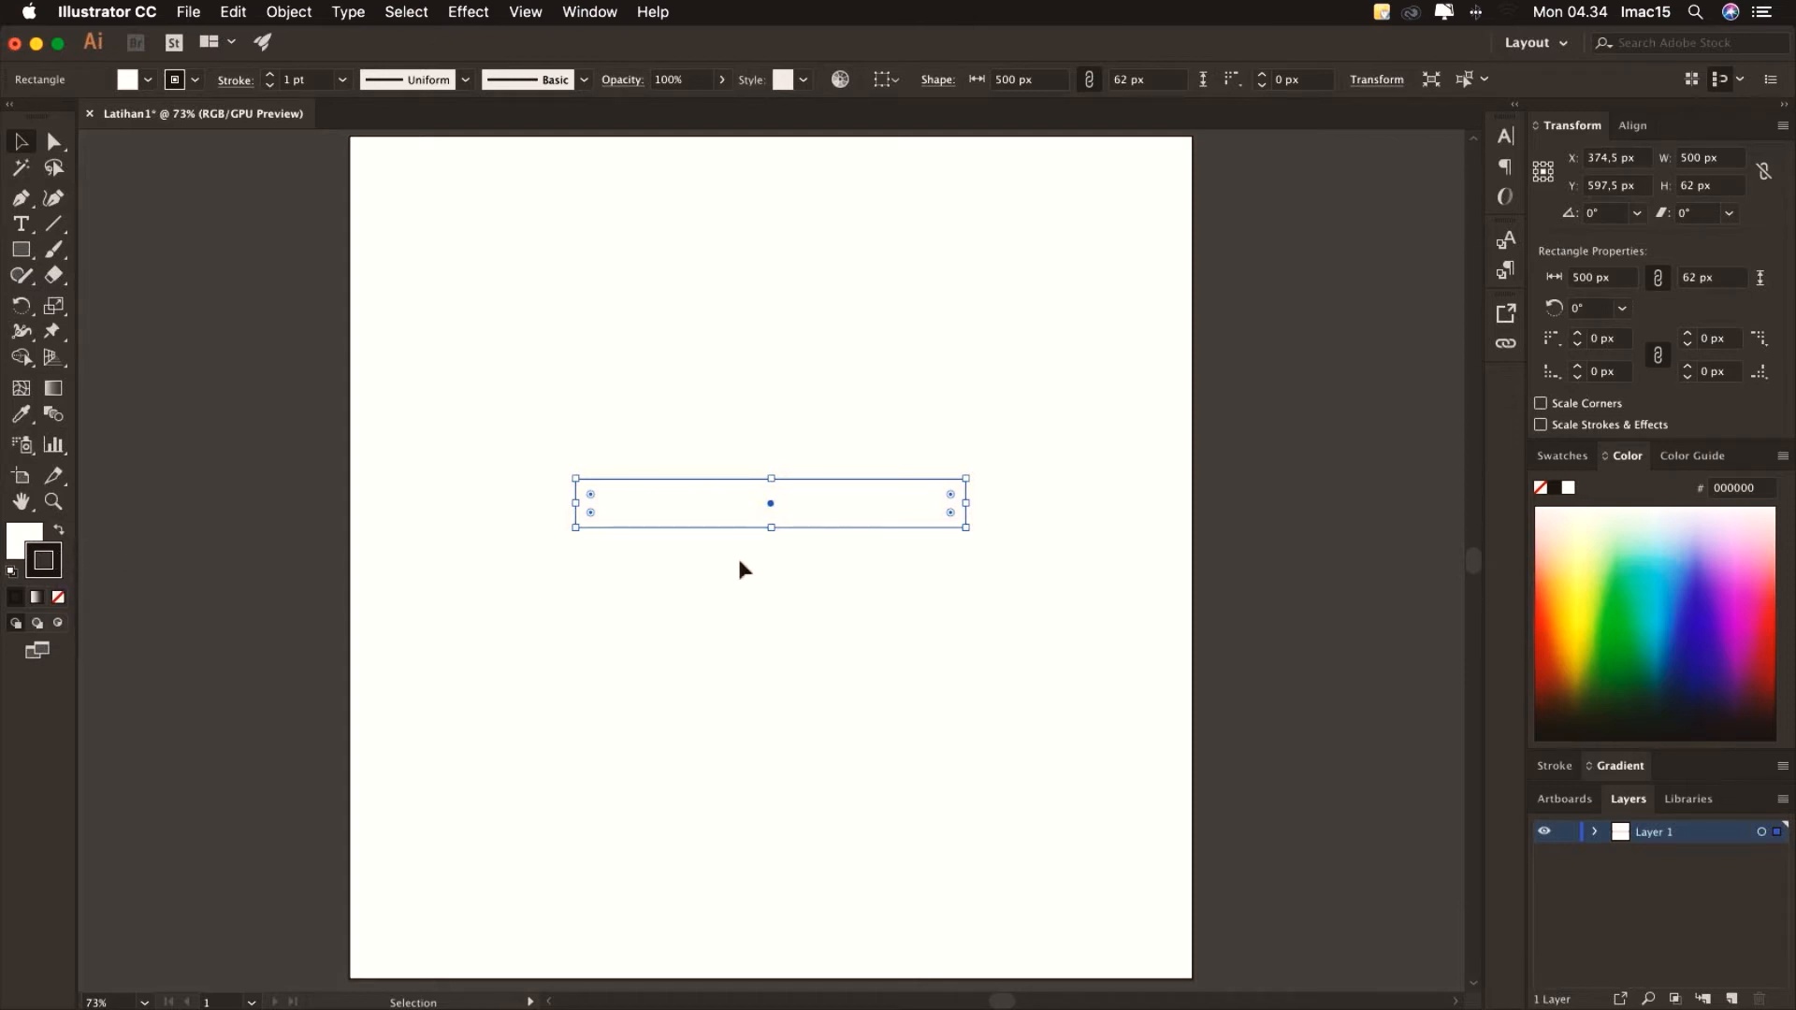
double_click(52, 557)
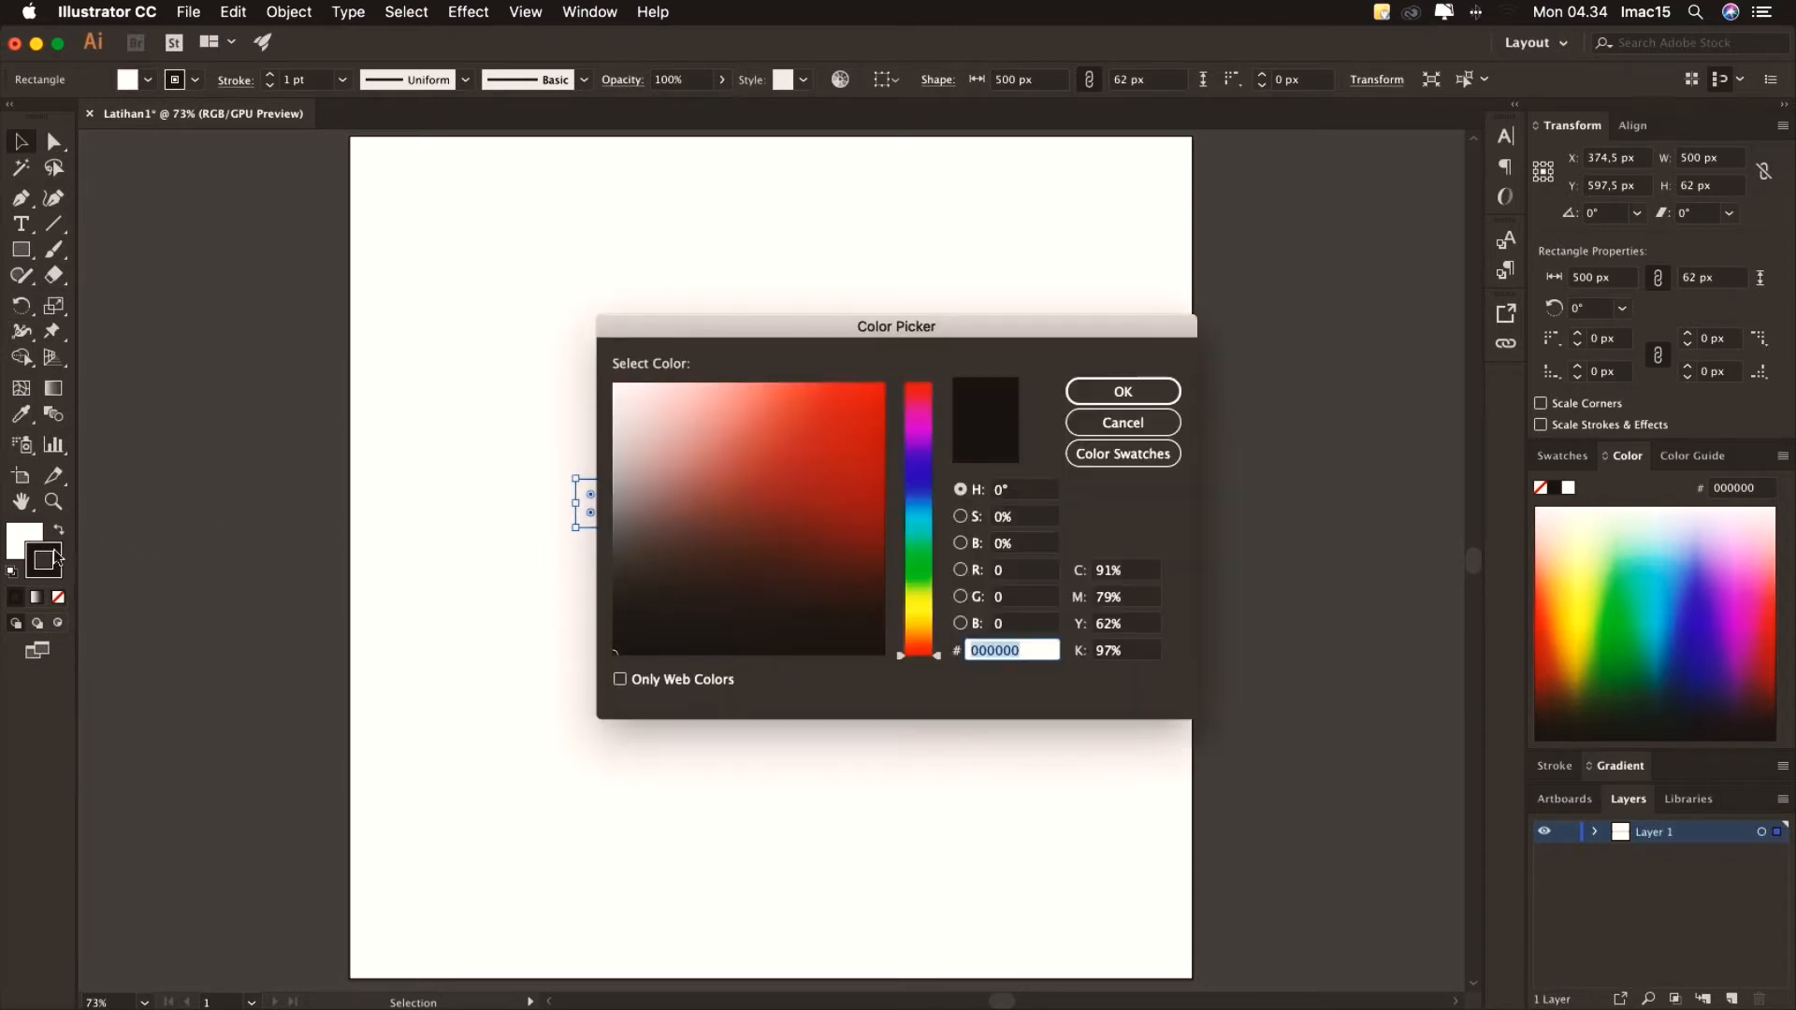
type("FF0000")
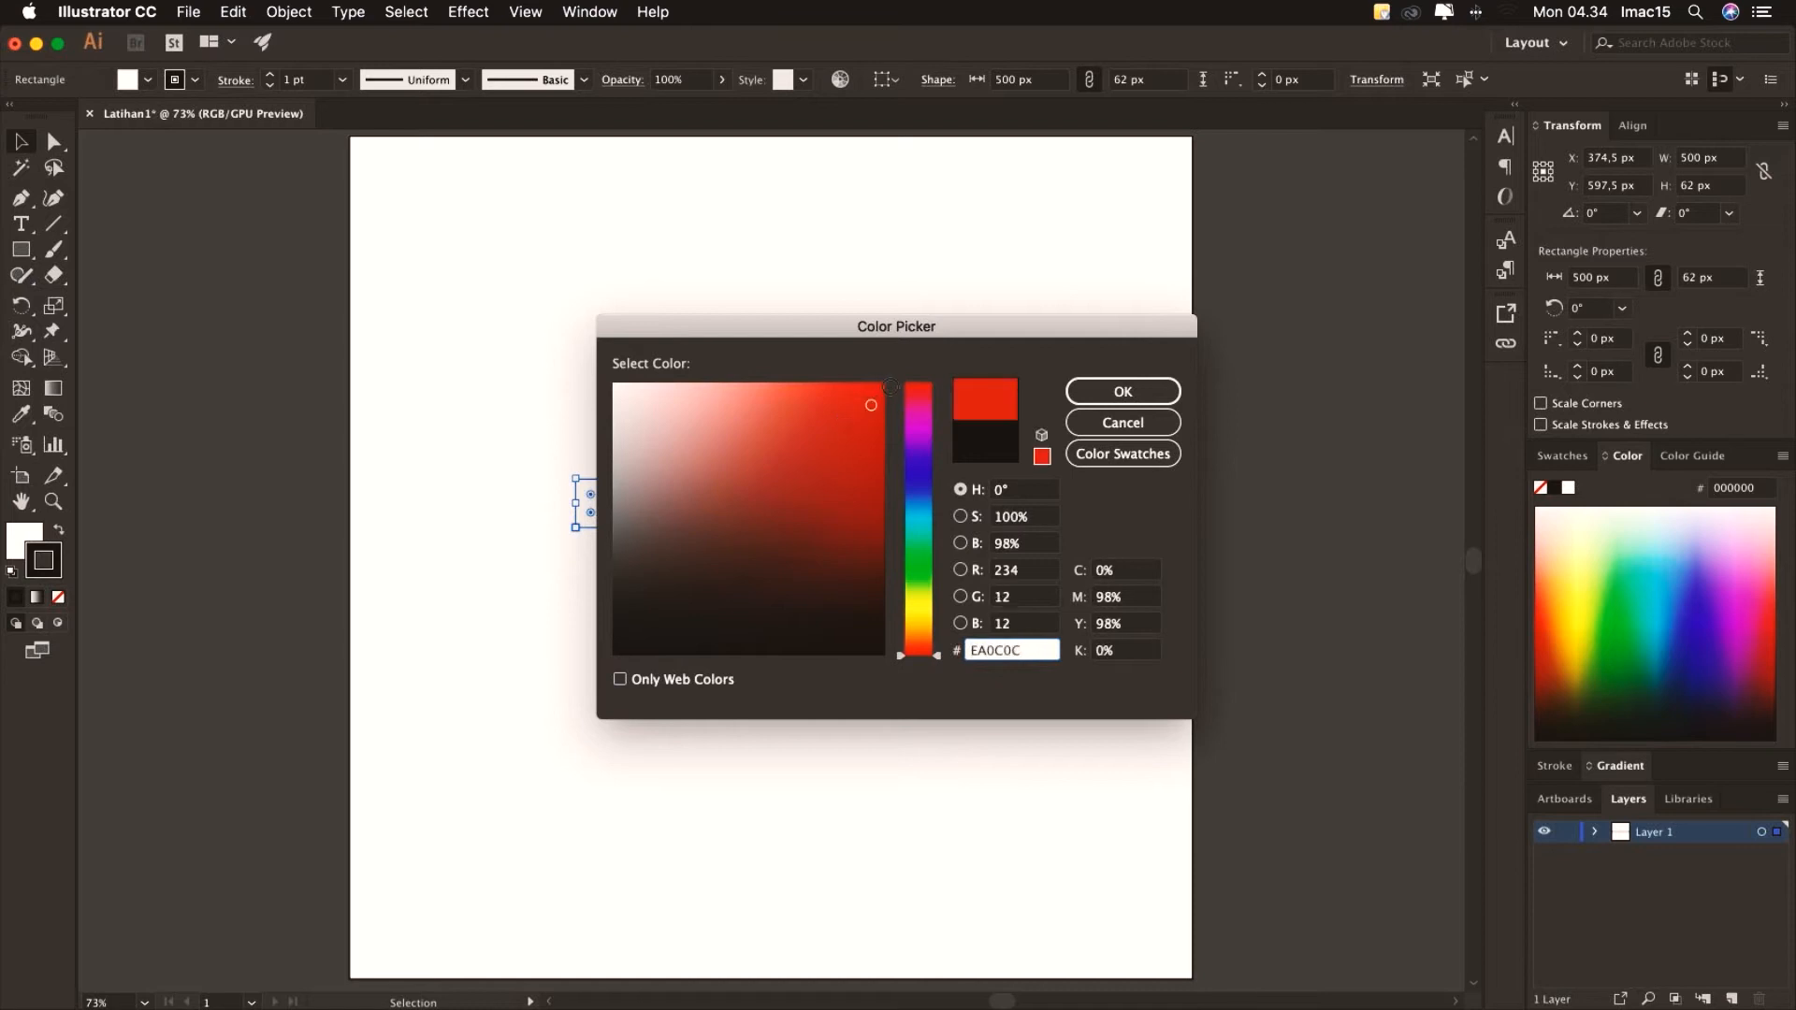
left_click(1123, 391)
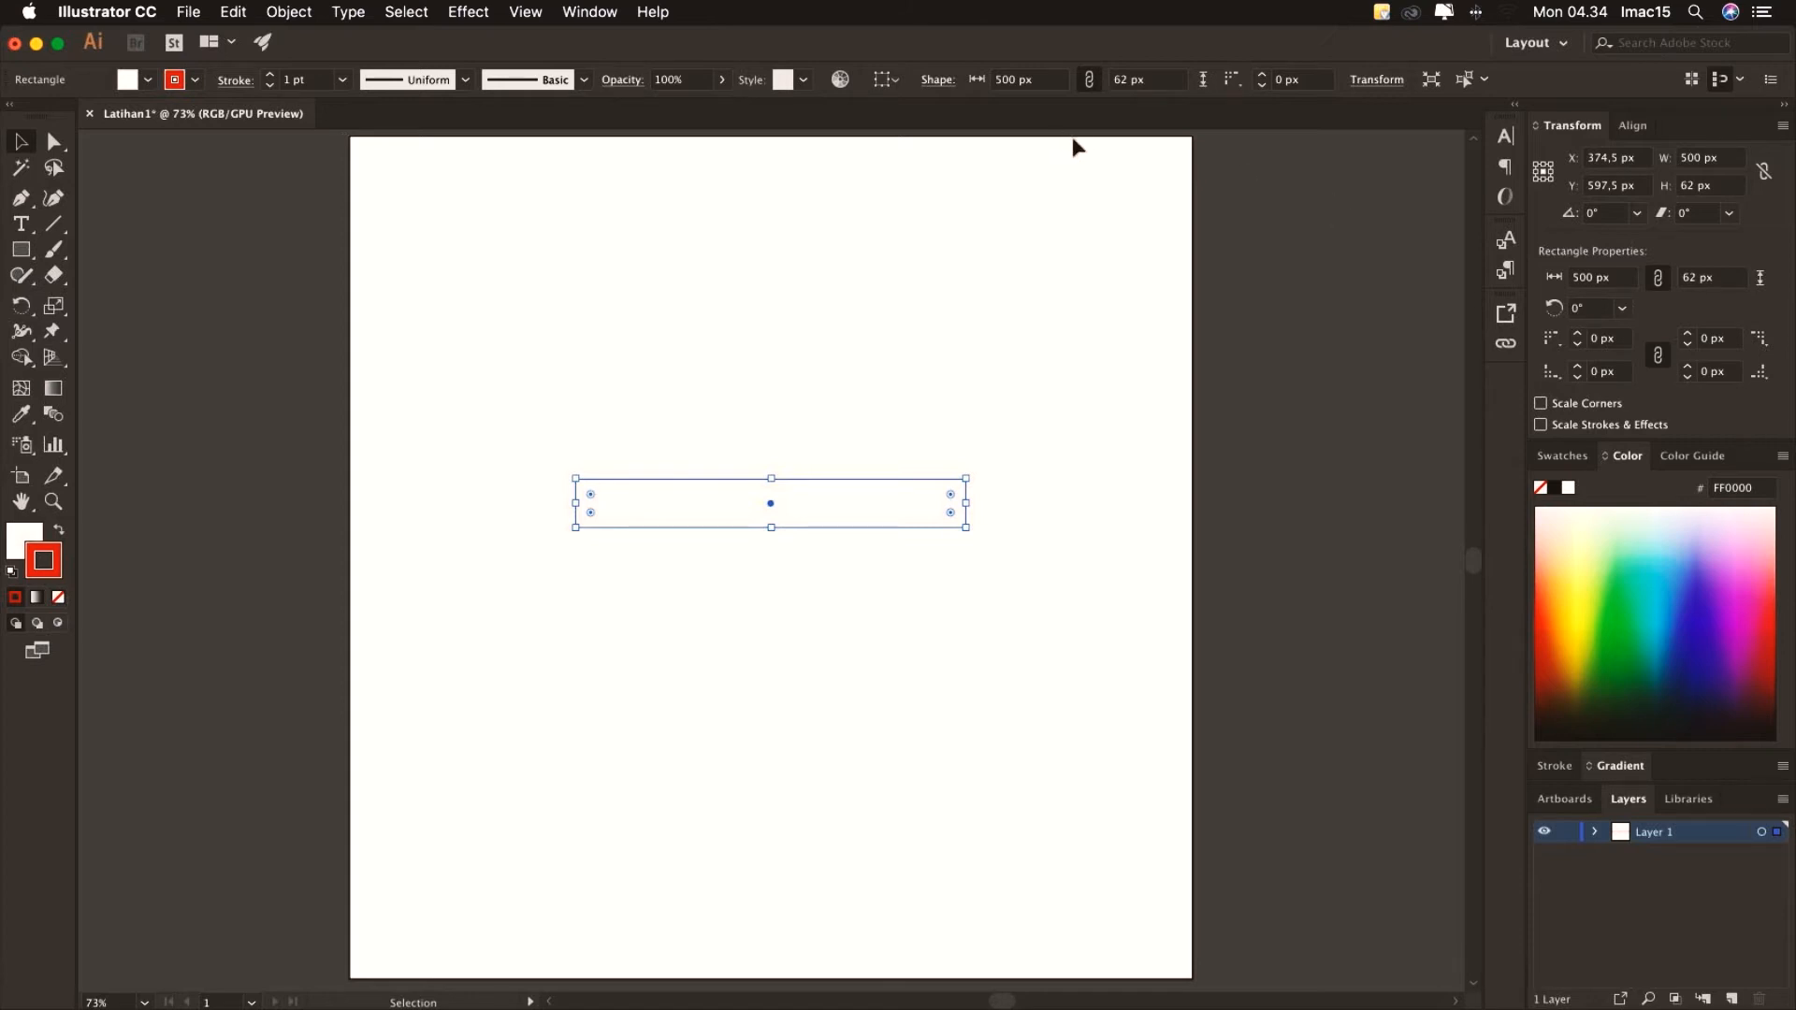
Examine the swatch libraries, including the Neutrals gradients and Skintones, close them, and deselect the rectangle
left_click(1570, 464)
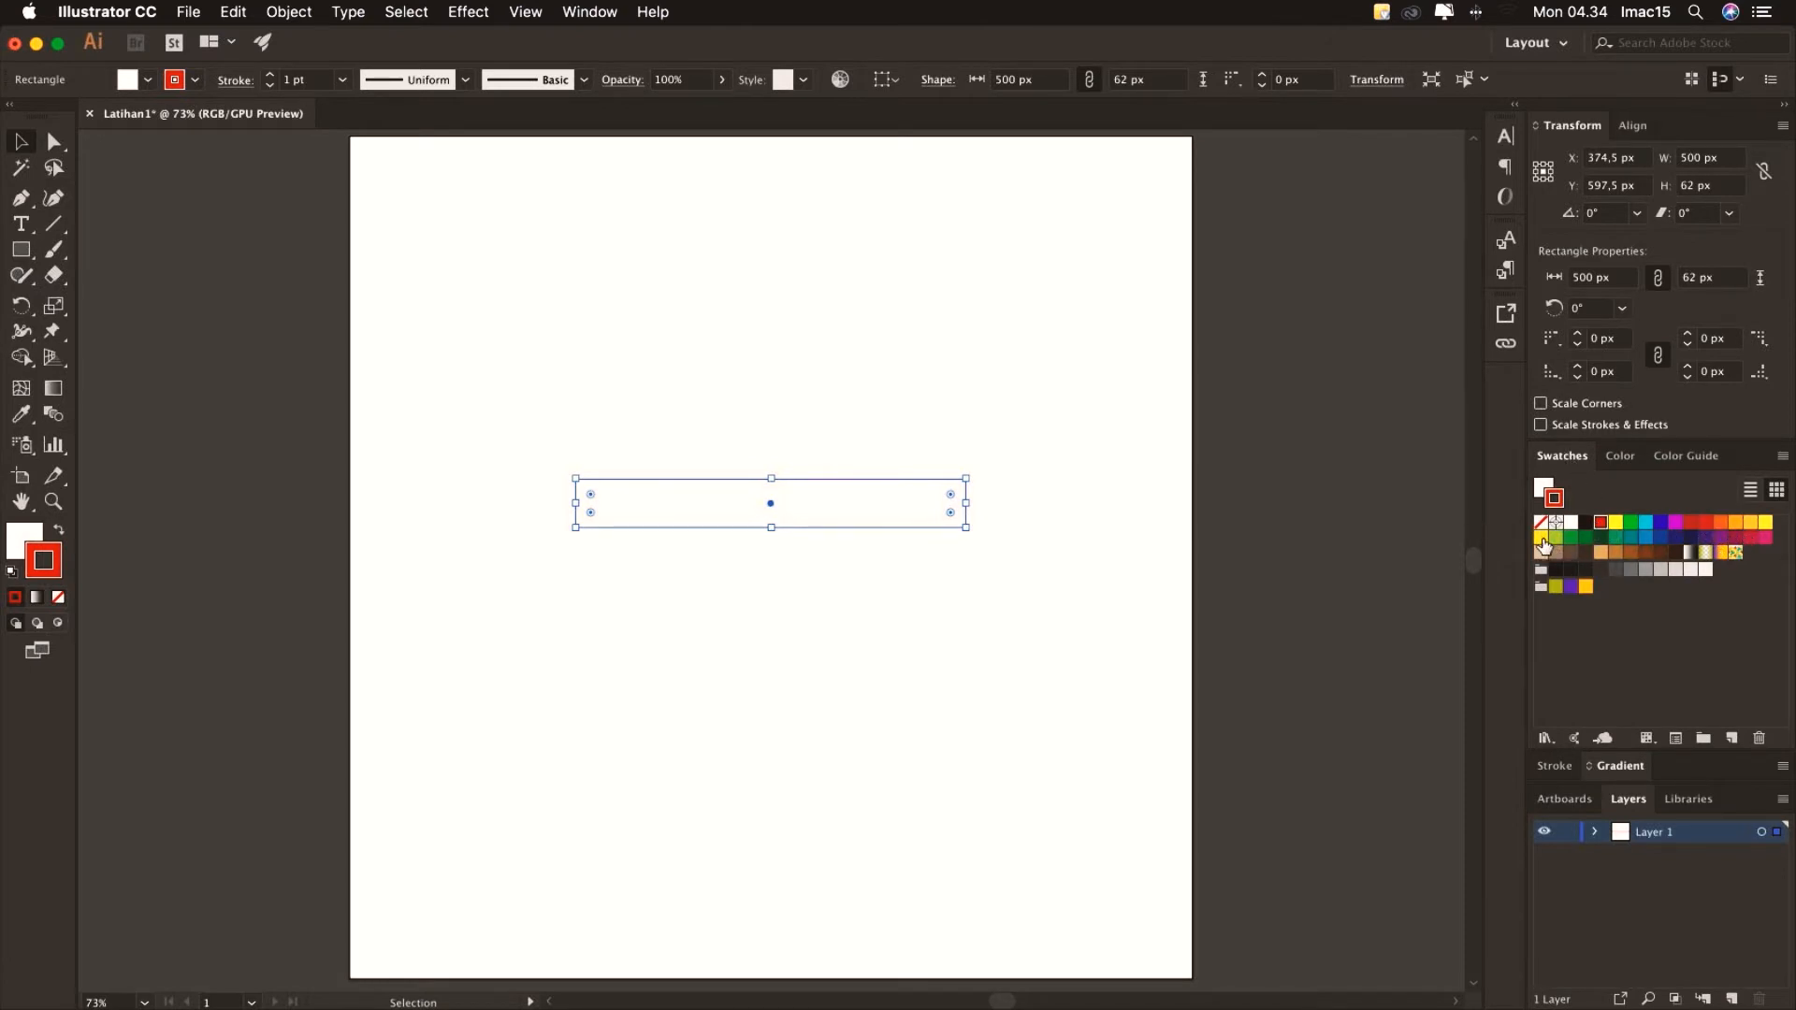
left_click(1549, 739)
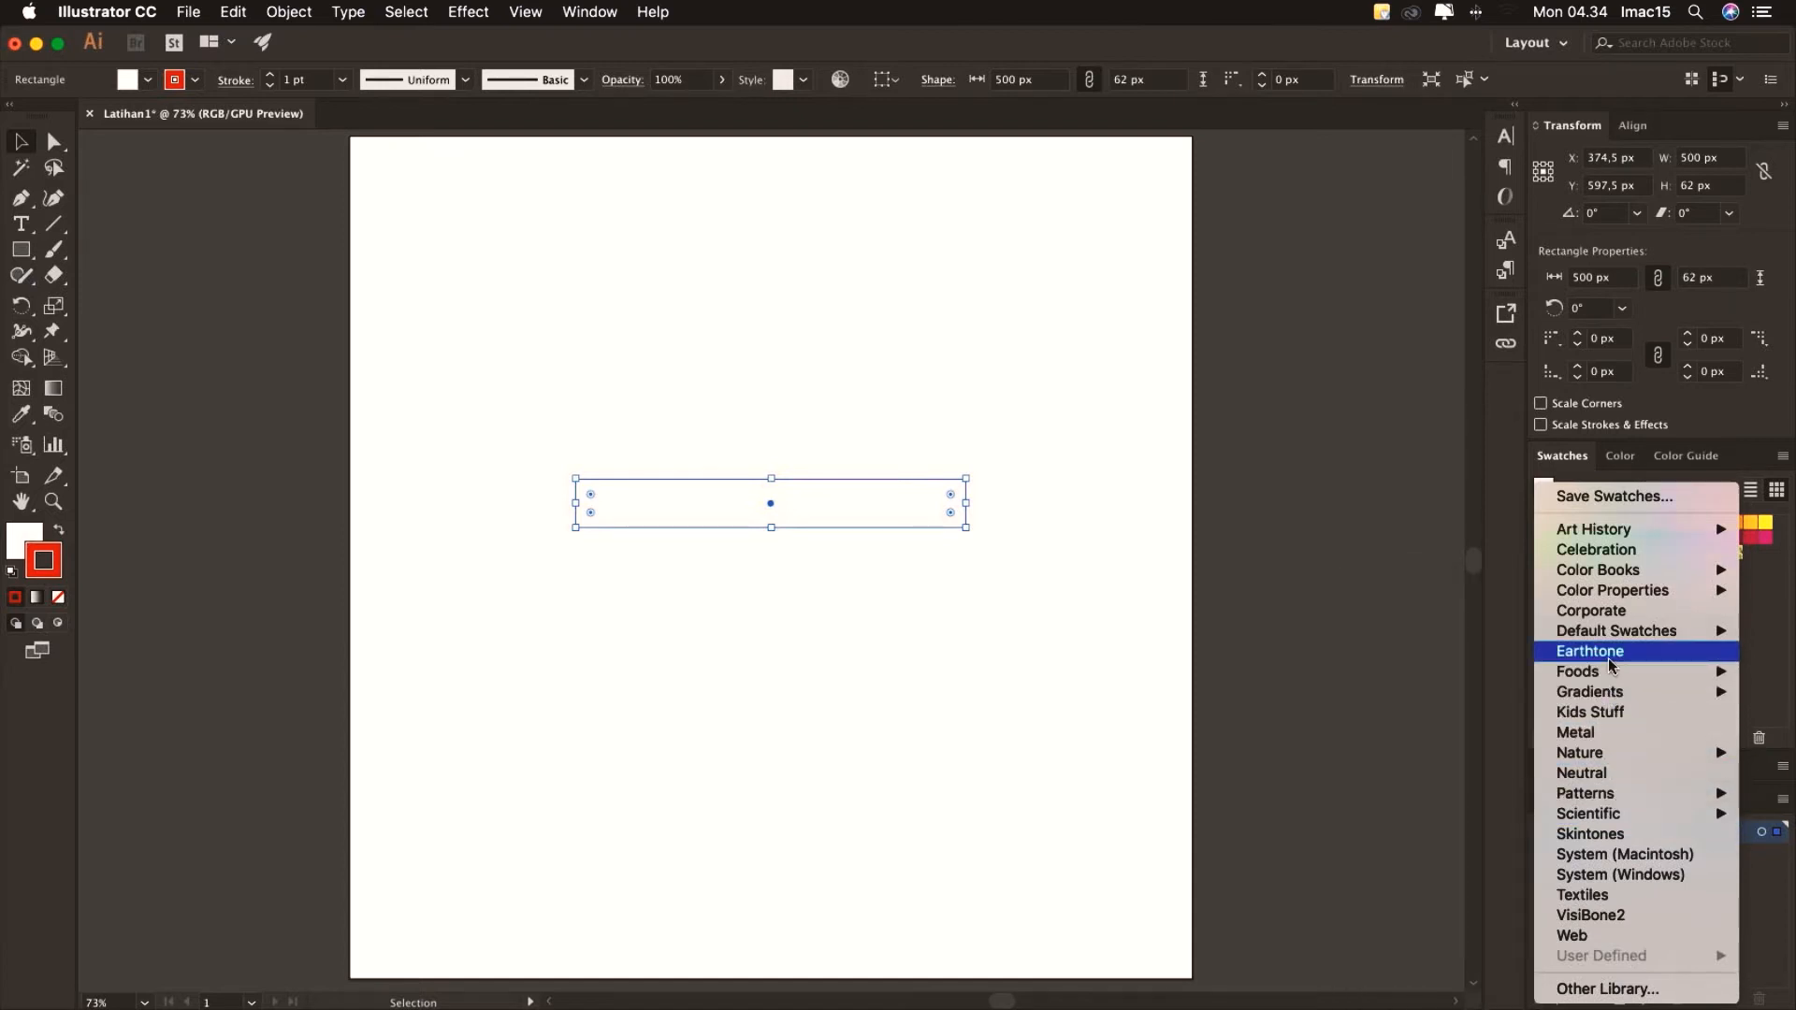
mouse_move(1610, 671)
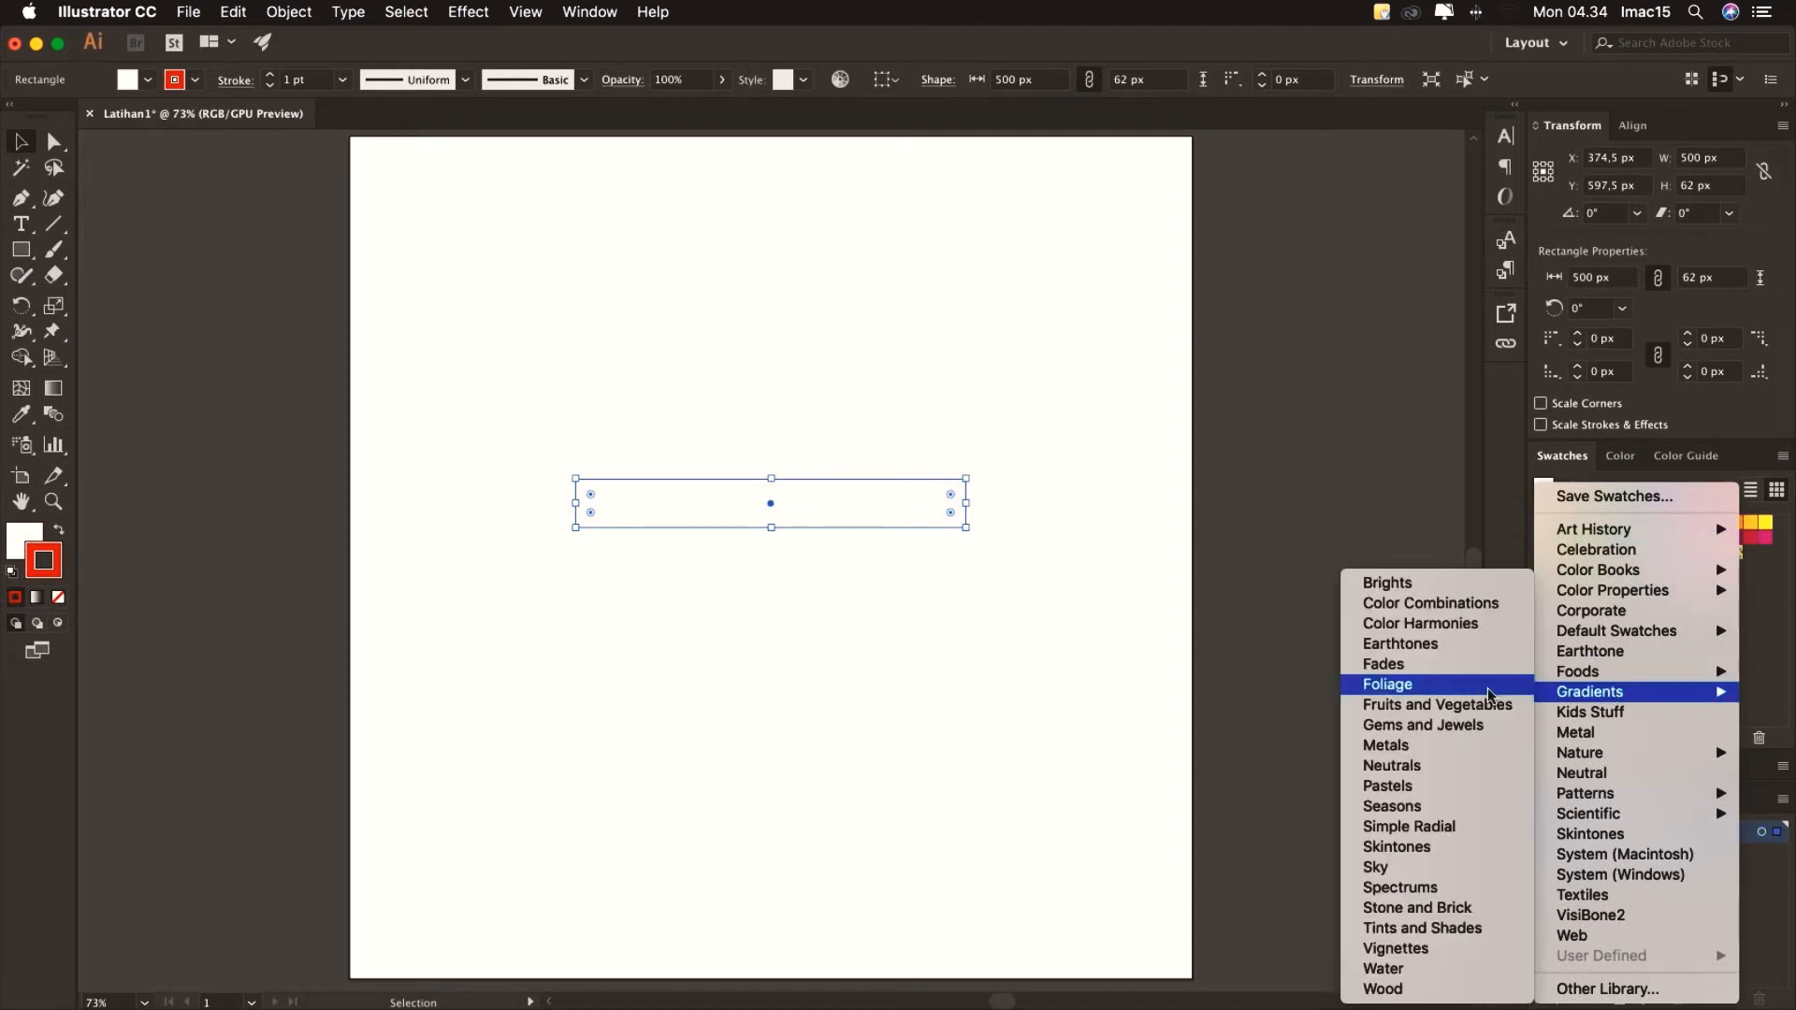
left_click(1456, 767)
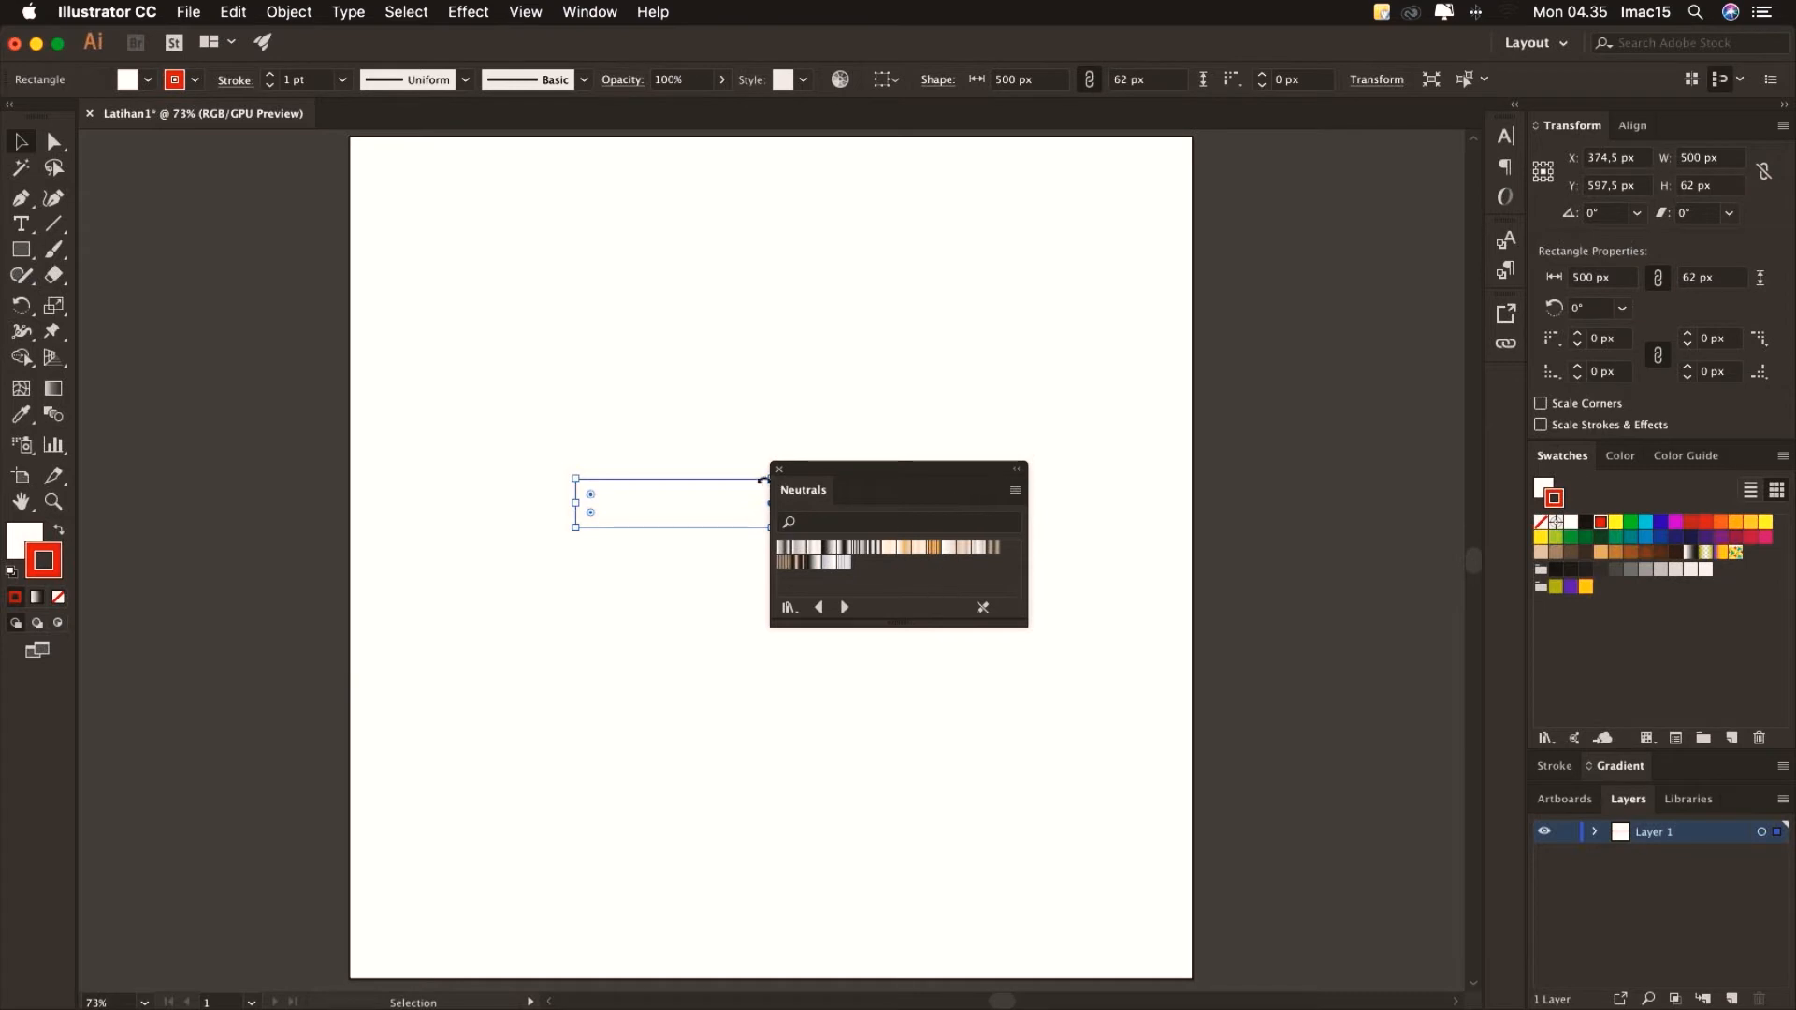
left_click(780, 469)
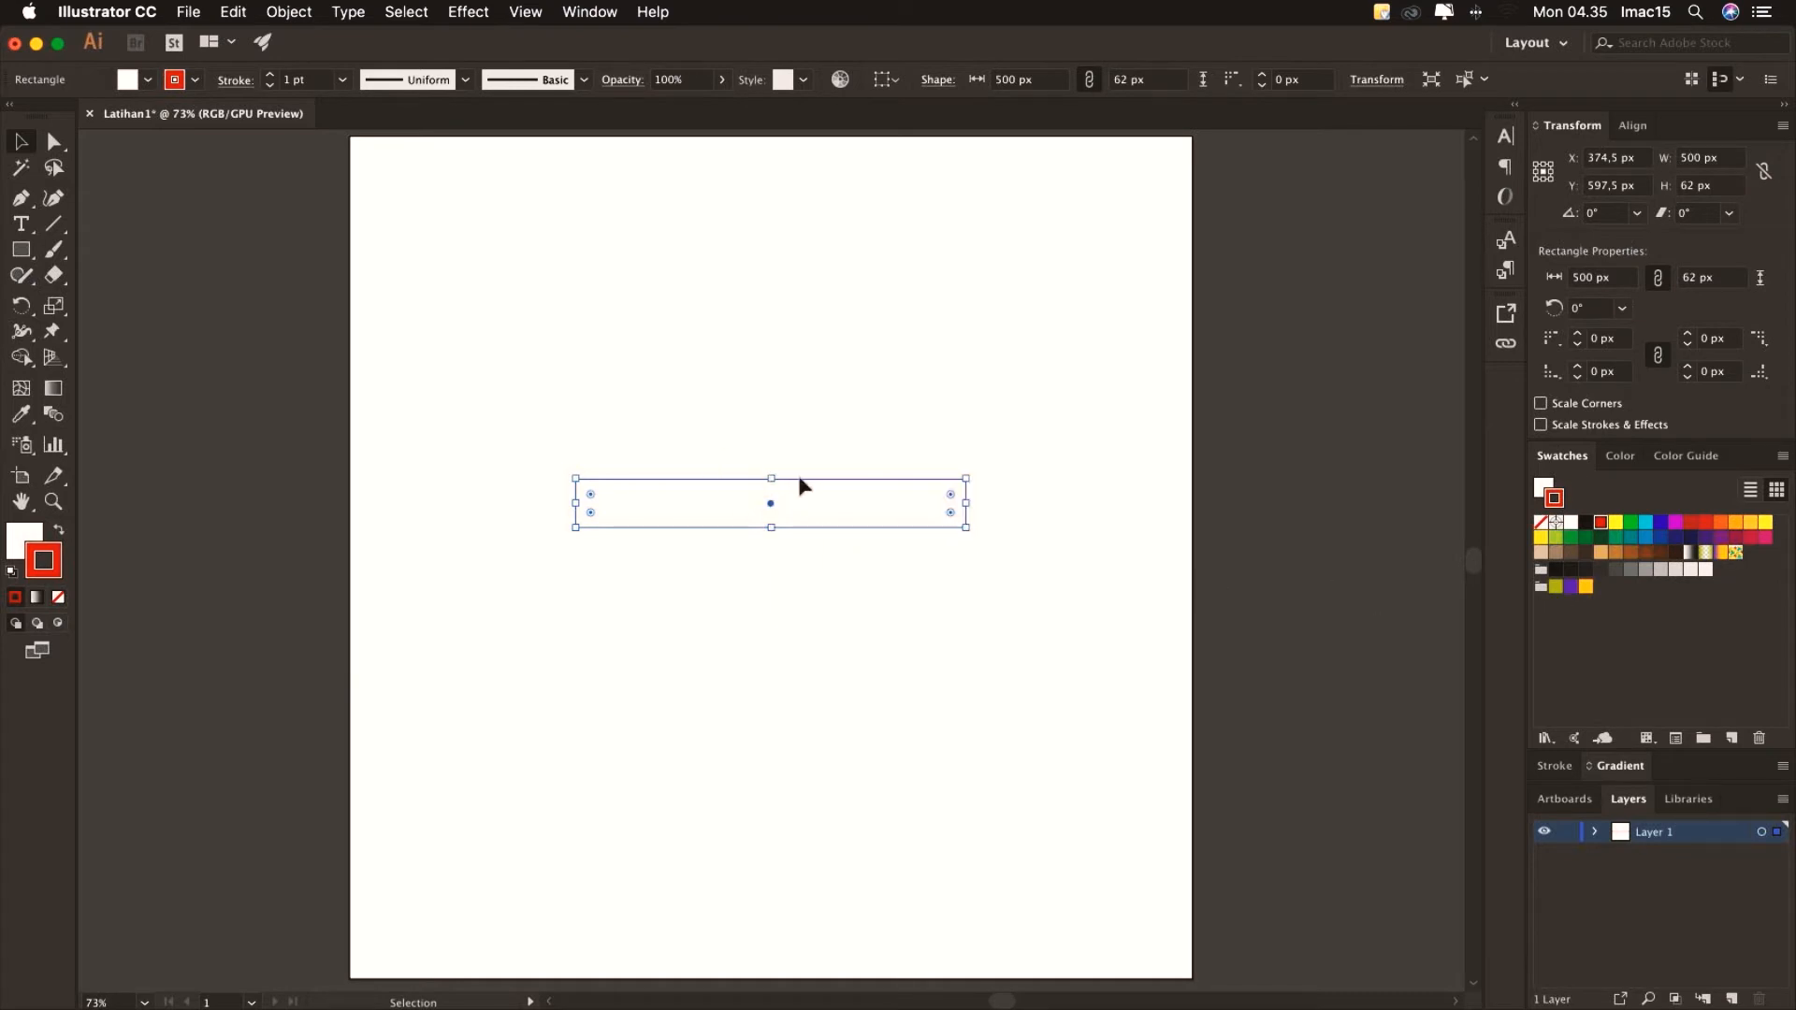
left_click(1547, 737)
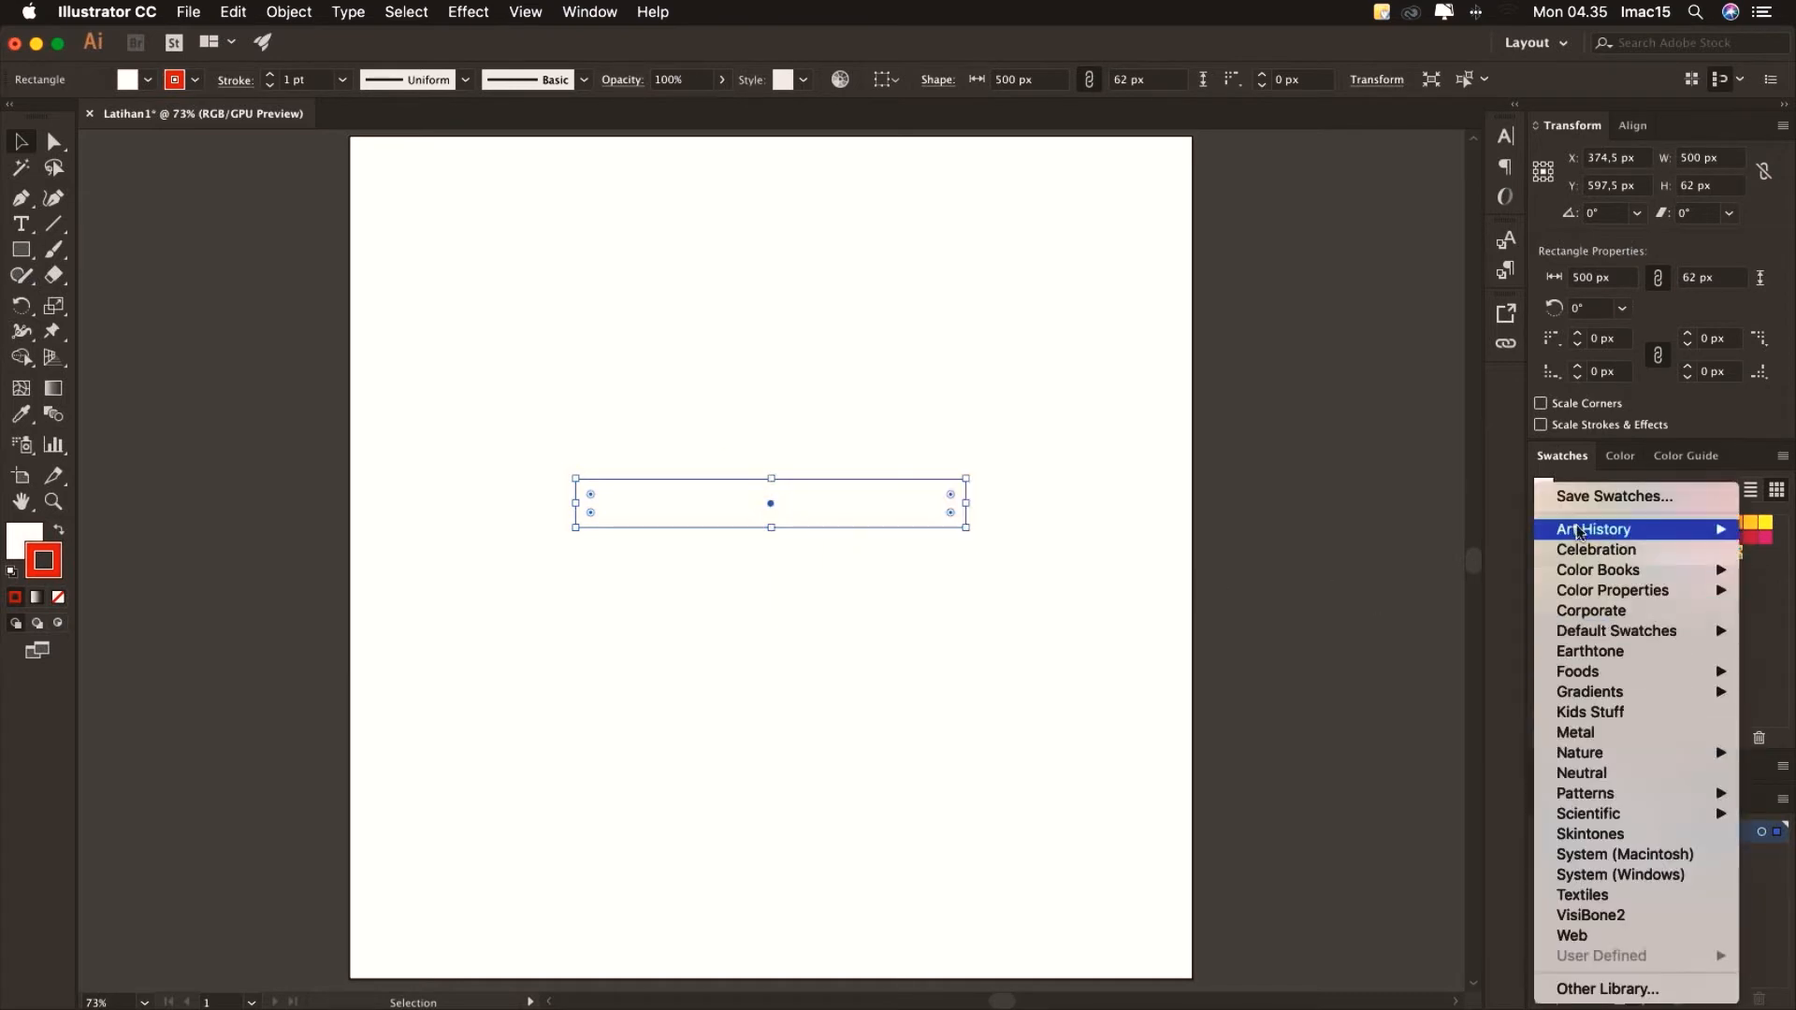
mouse_move(1627, 694)
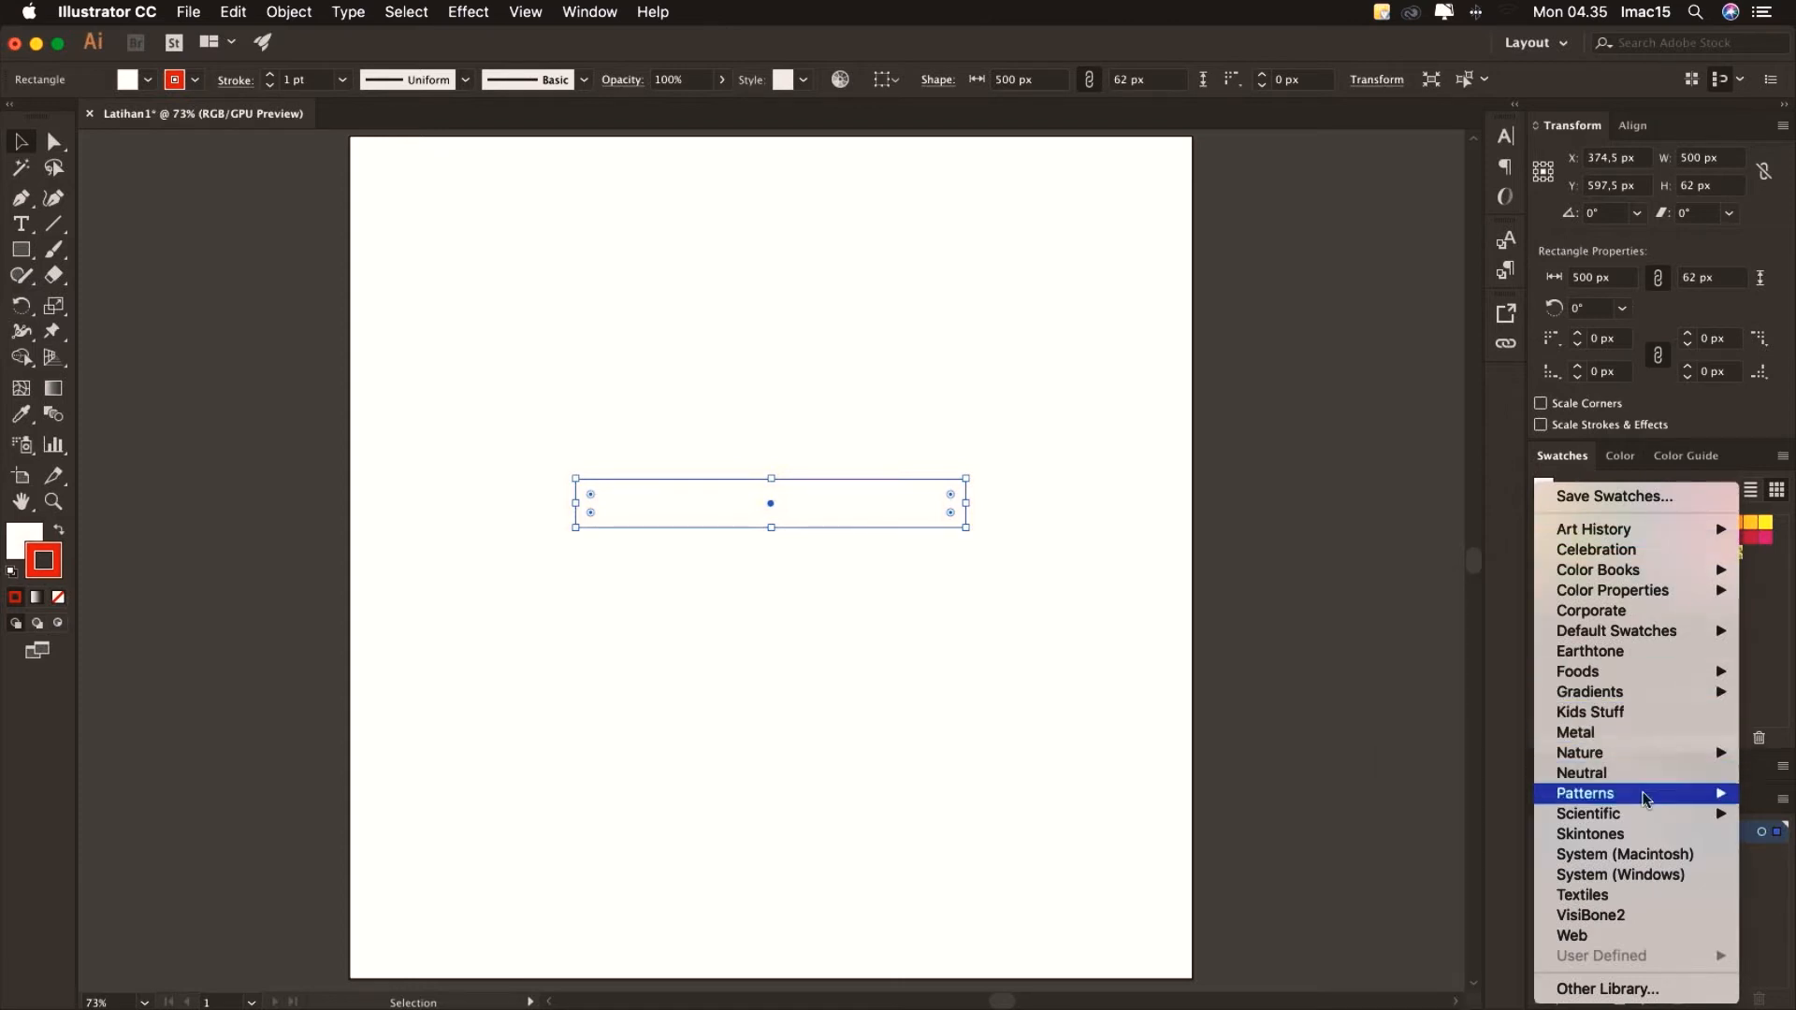
left_click(1654, 834)
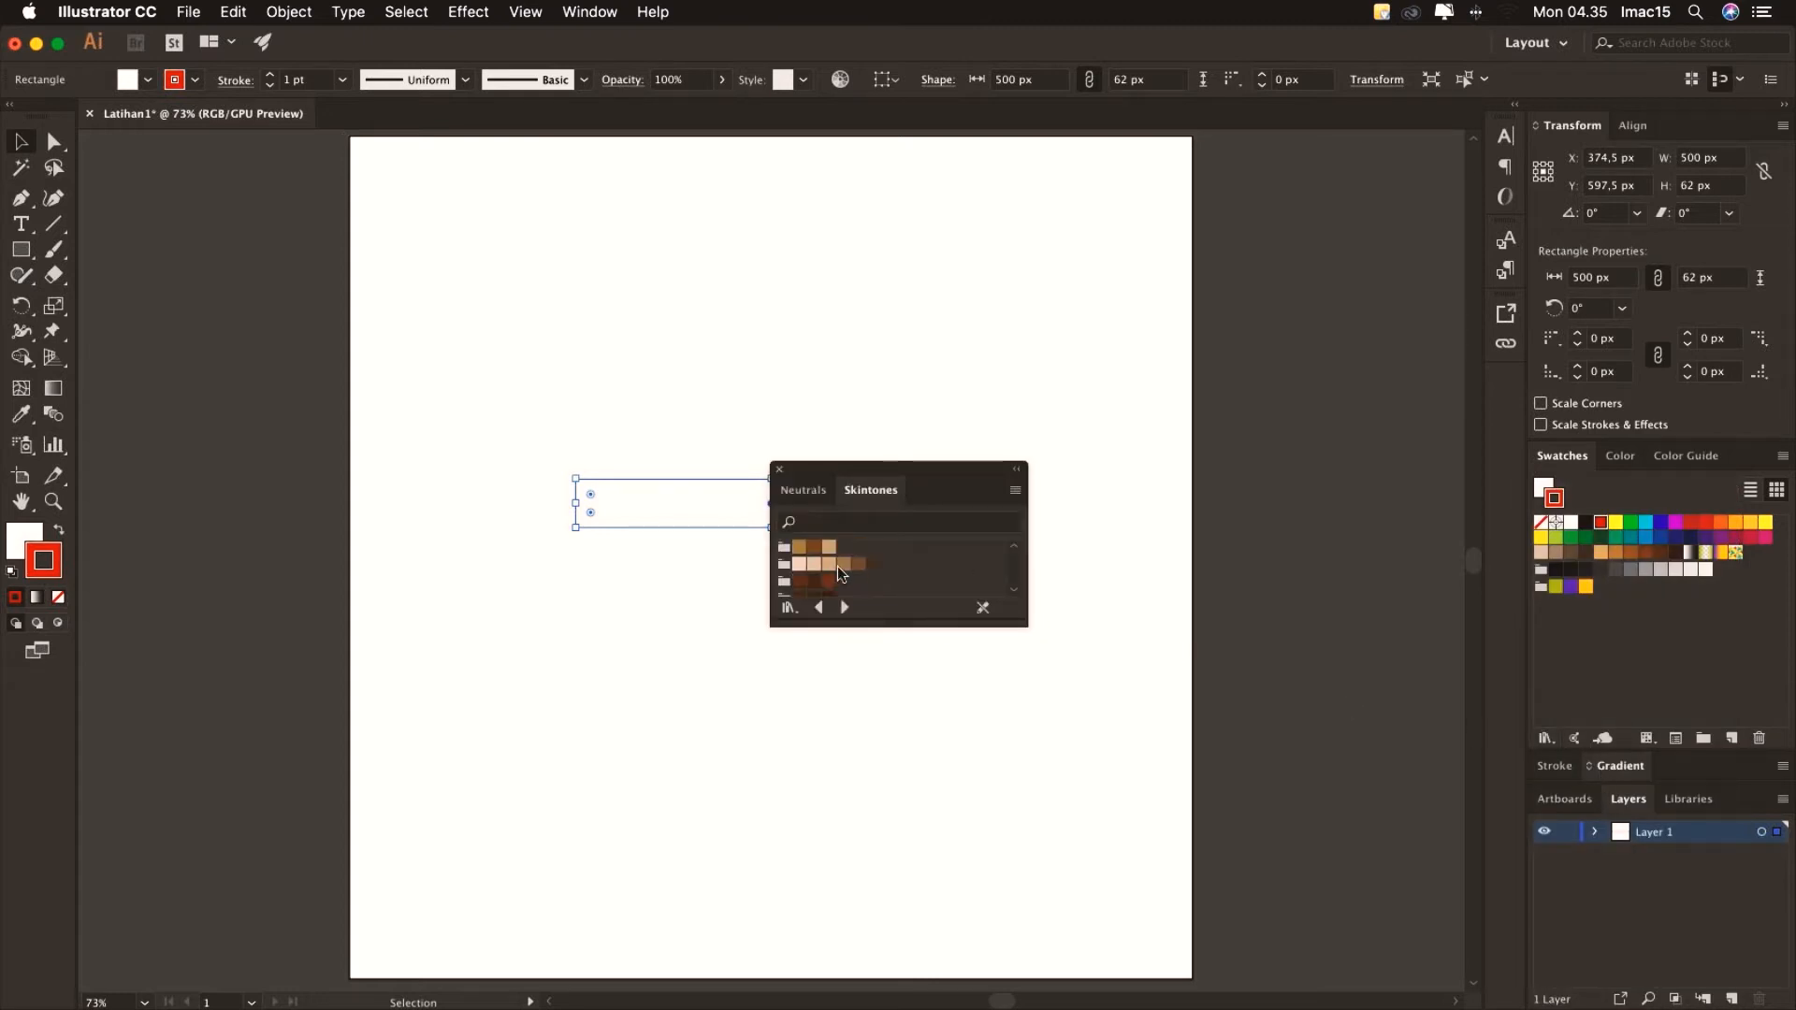
scroll(838, 567, "up", 2)
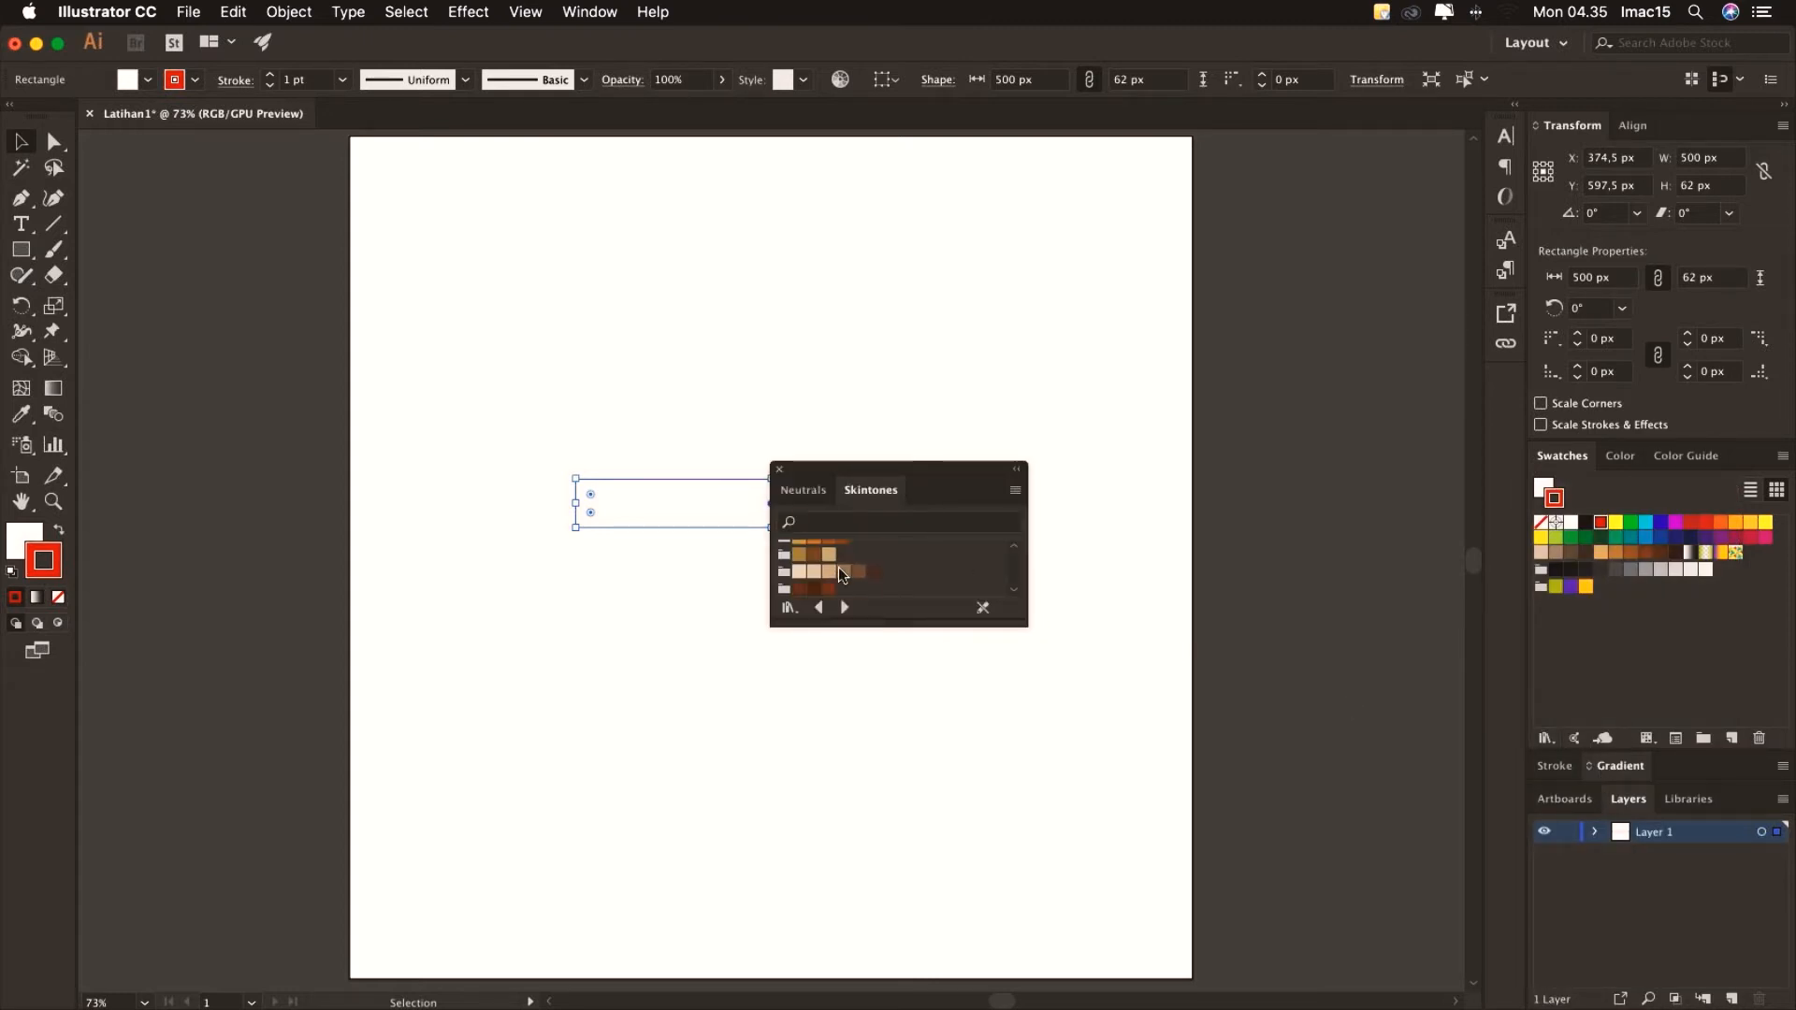
scroll(838, 569, "up", 3)
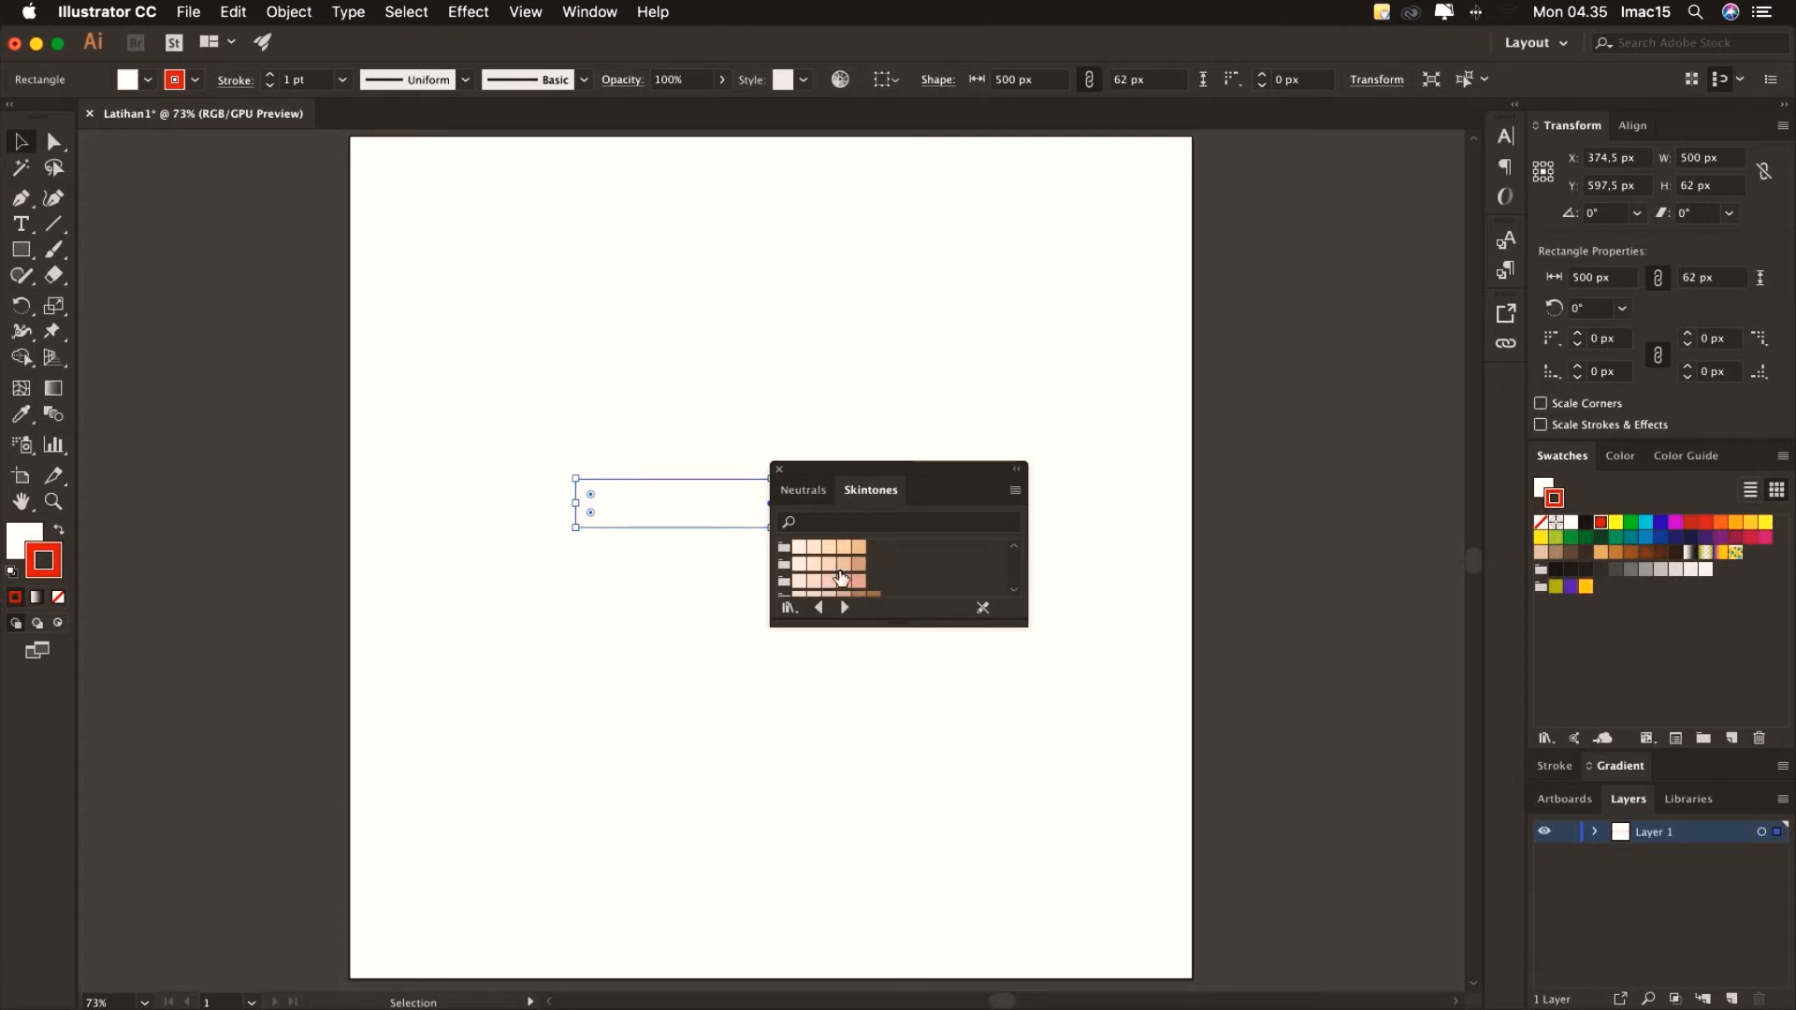
left_click(779, 470)
left_click(743, 415)
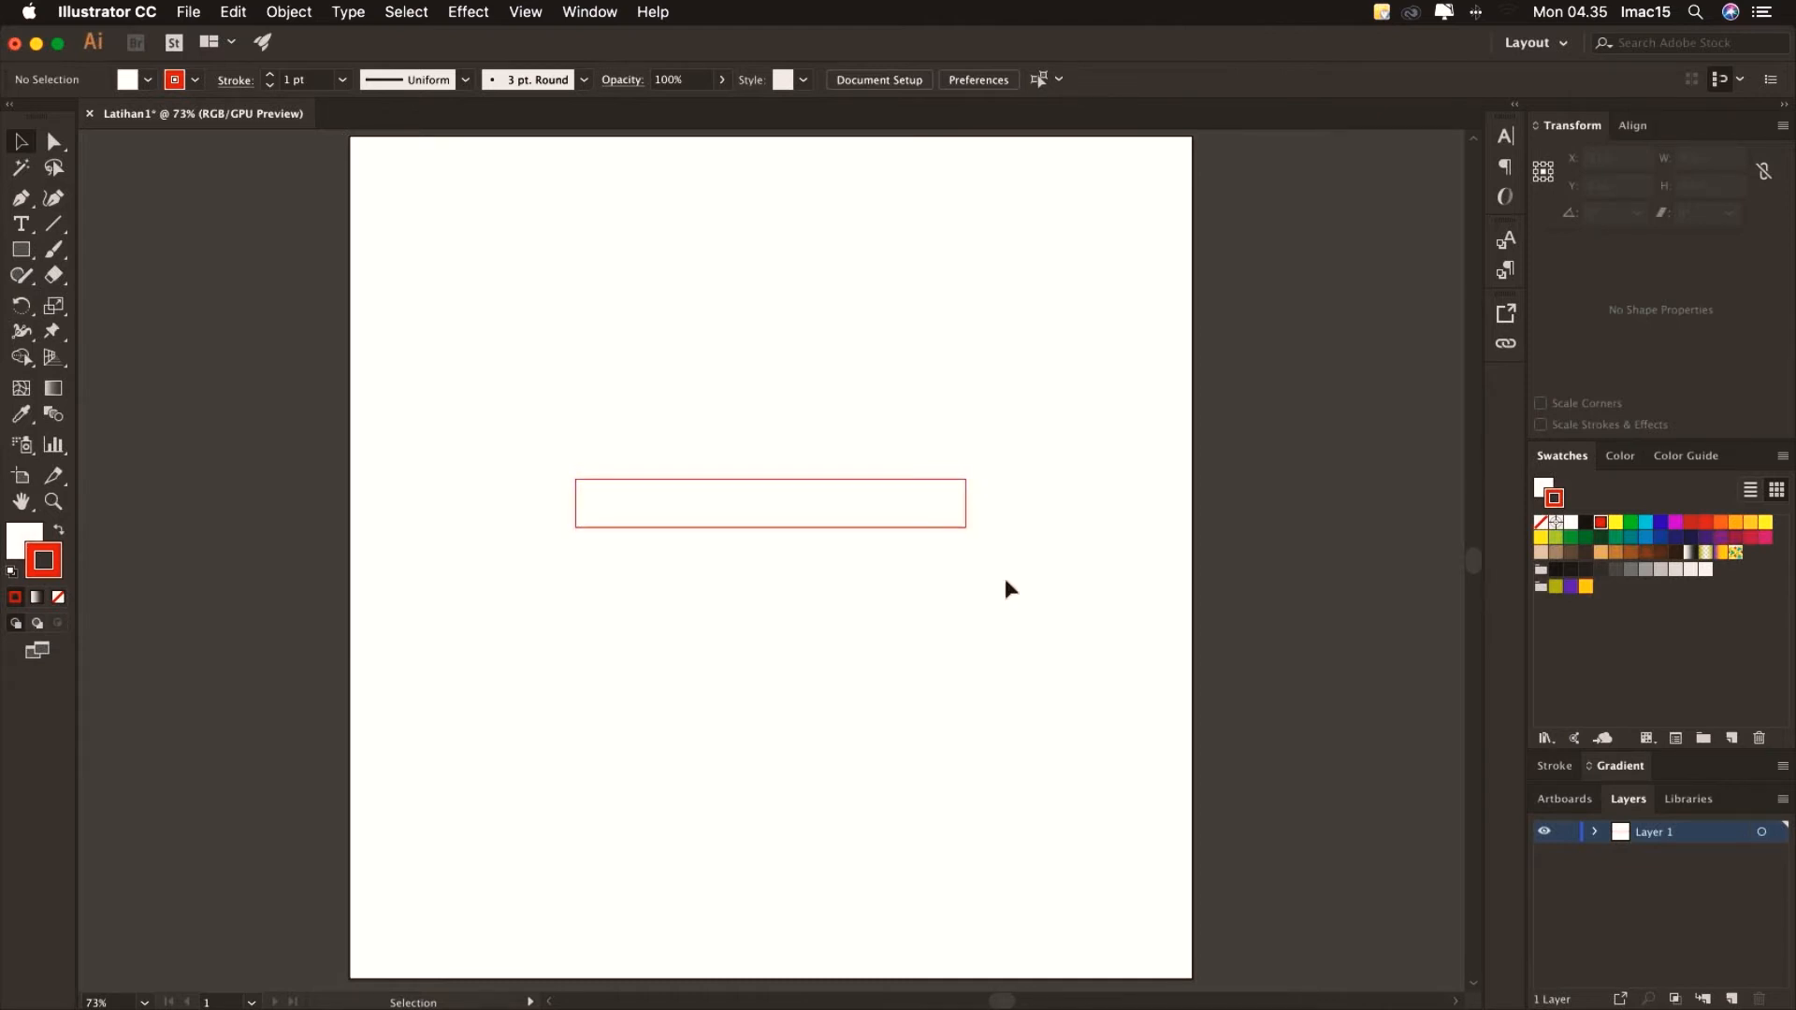
Fill the red-outlined rectangle with blue 0073E5 and deselect it
left_click(741, 479)
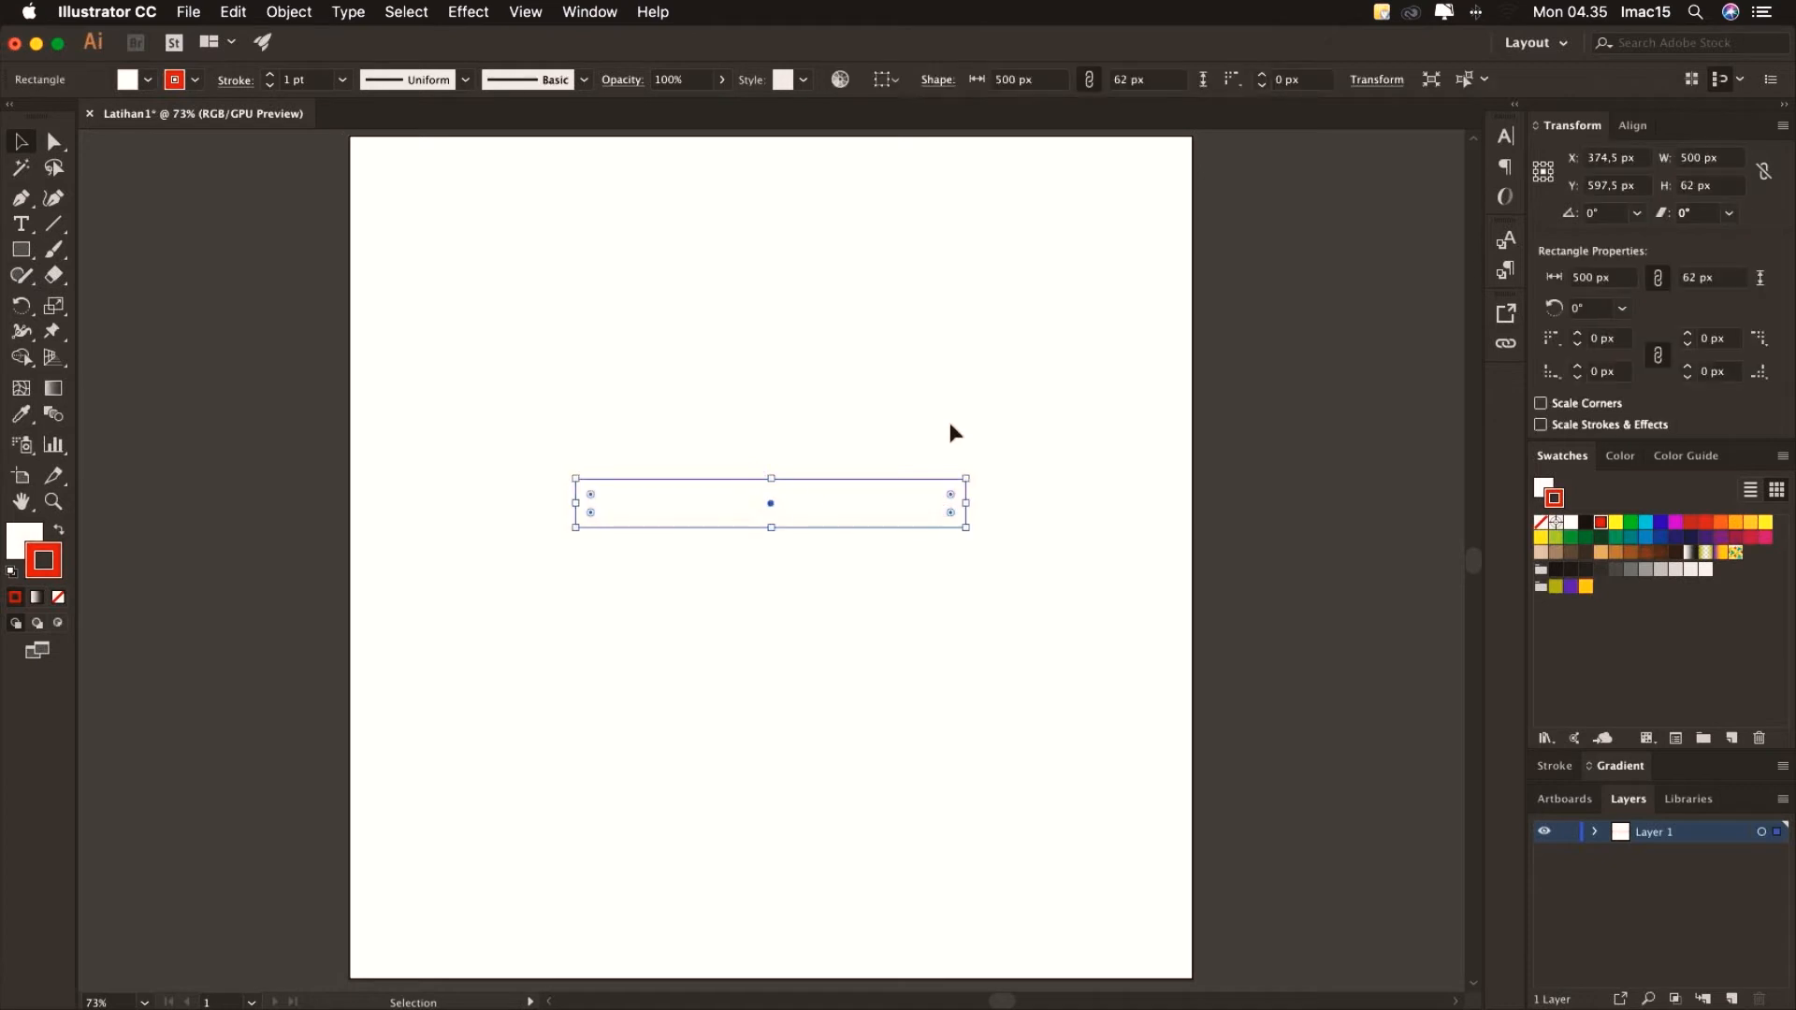
left_click(21, 536)
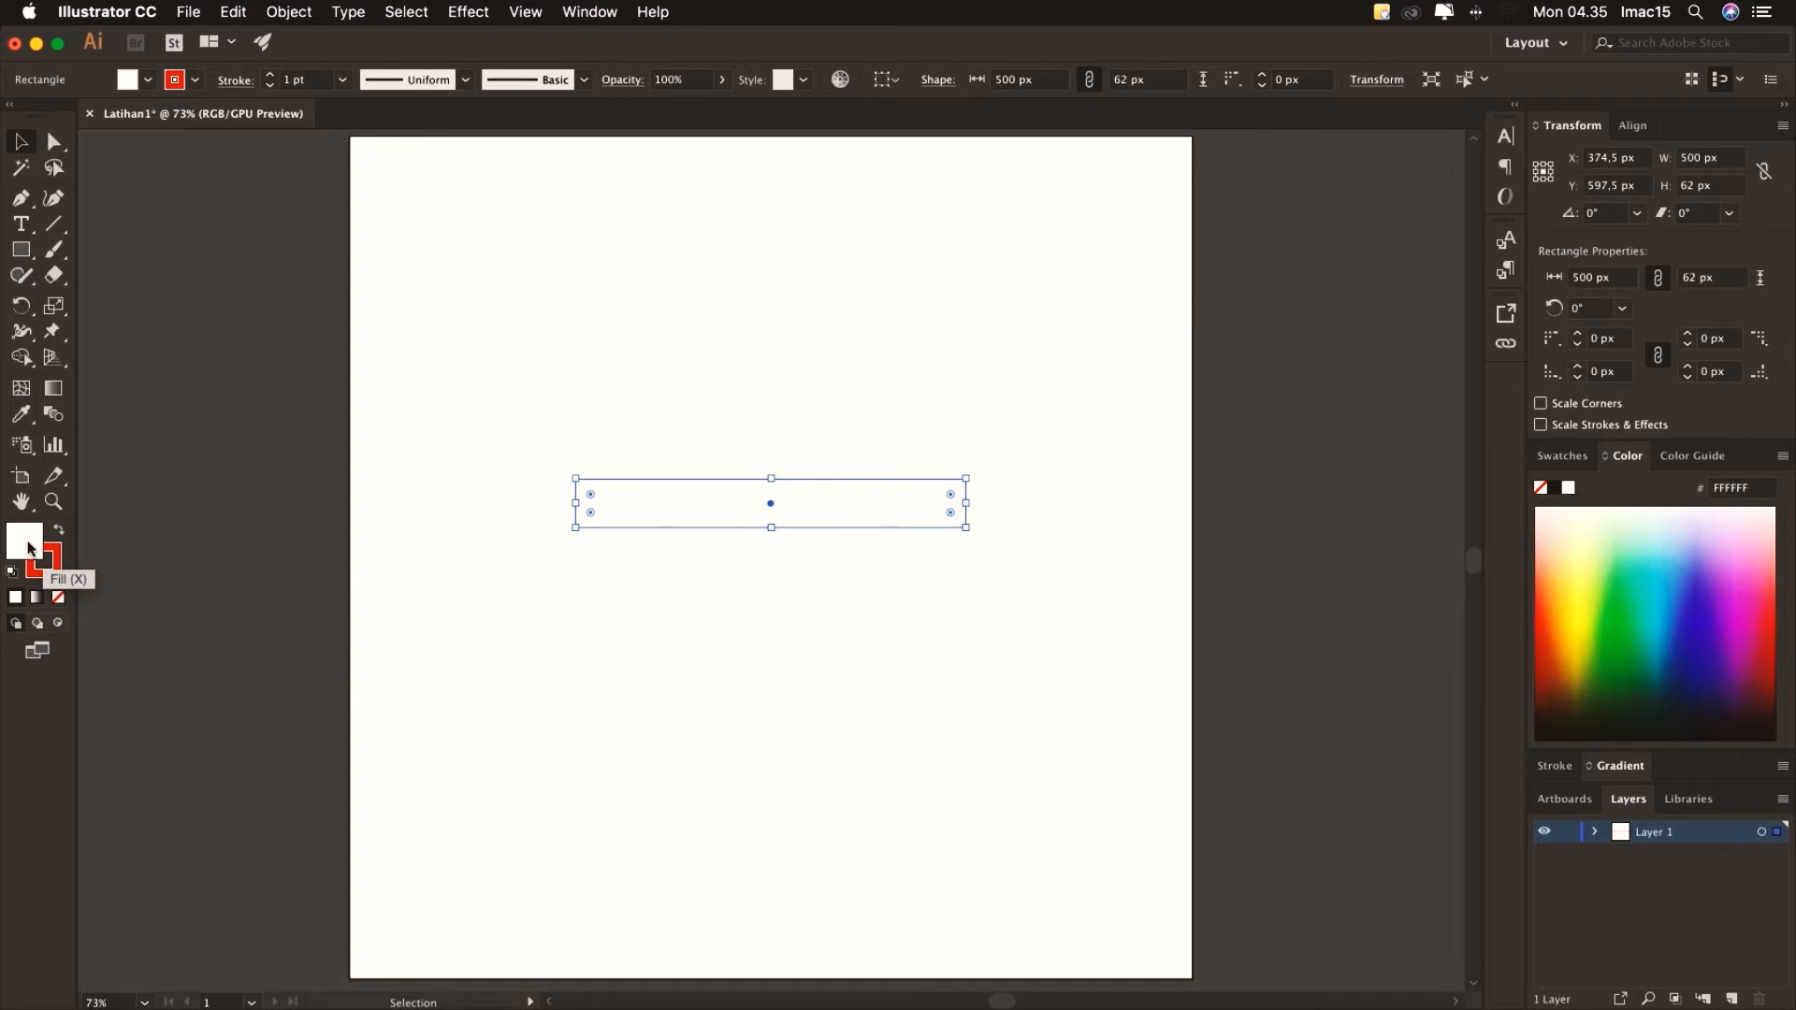
double_click(29, 544)
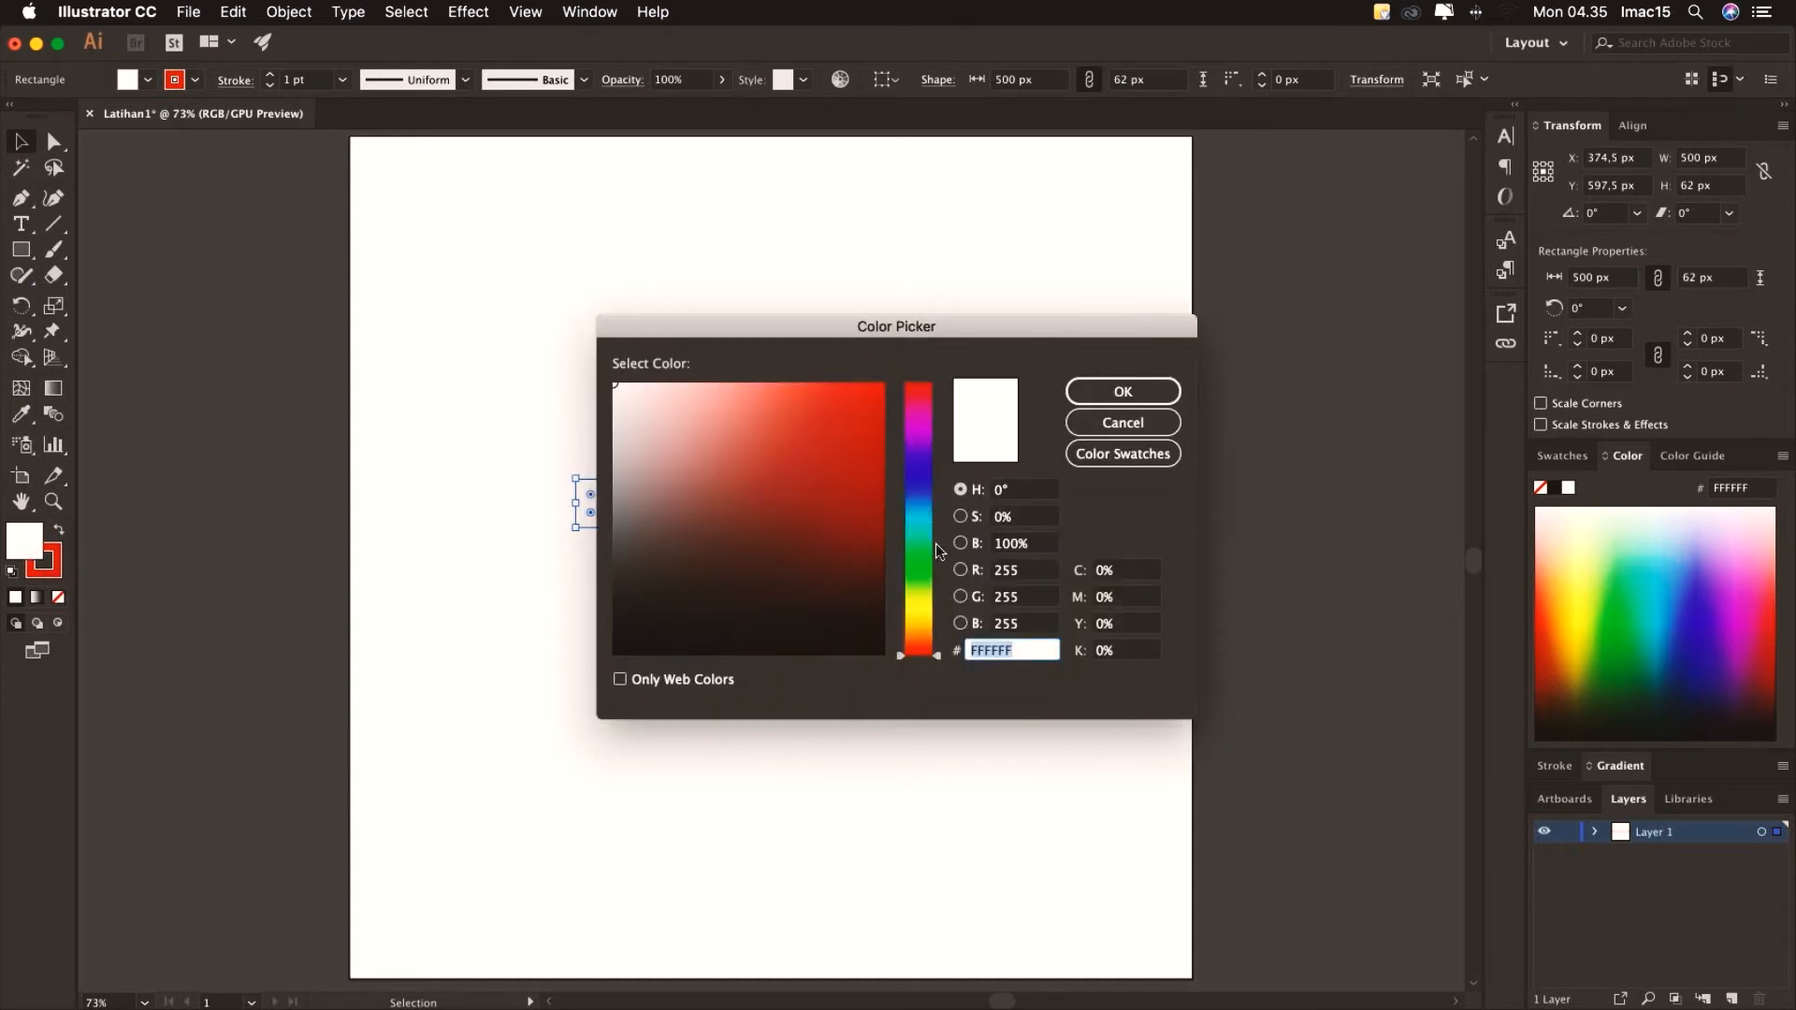
mouse_move(935, 496)
left_mouse_down()
mouse_move(878, 453)
mouse_move(901, 415)
left_mouse_up()
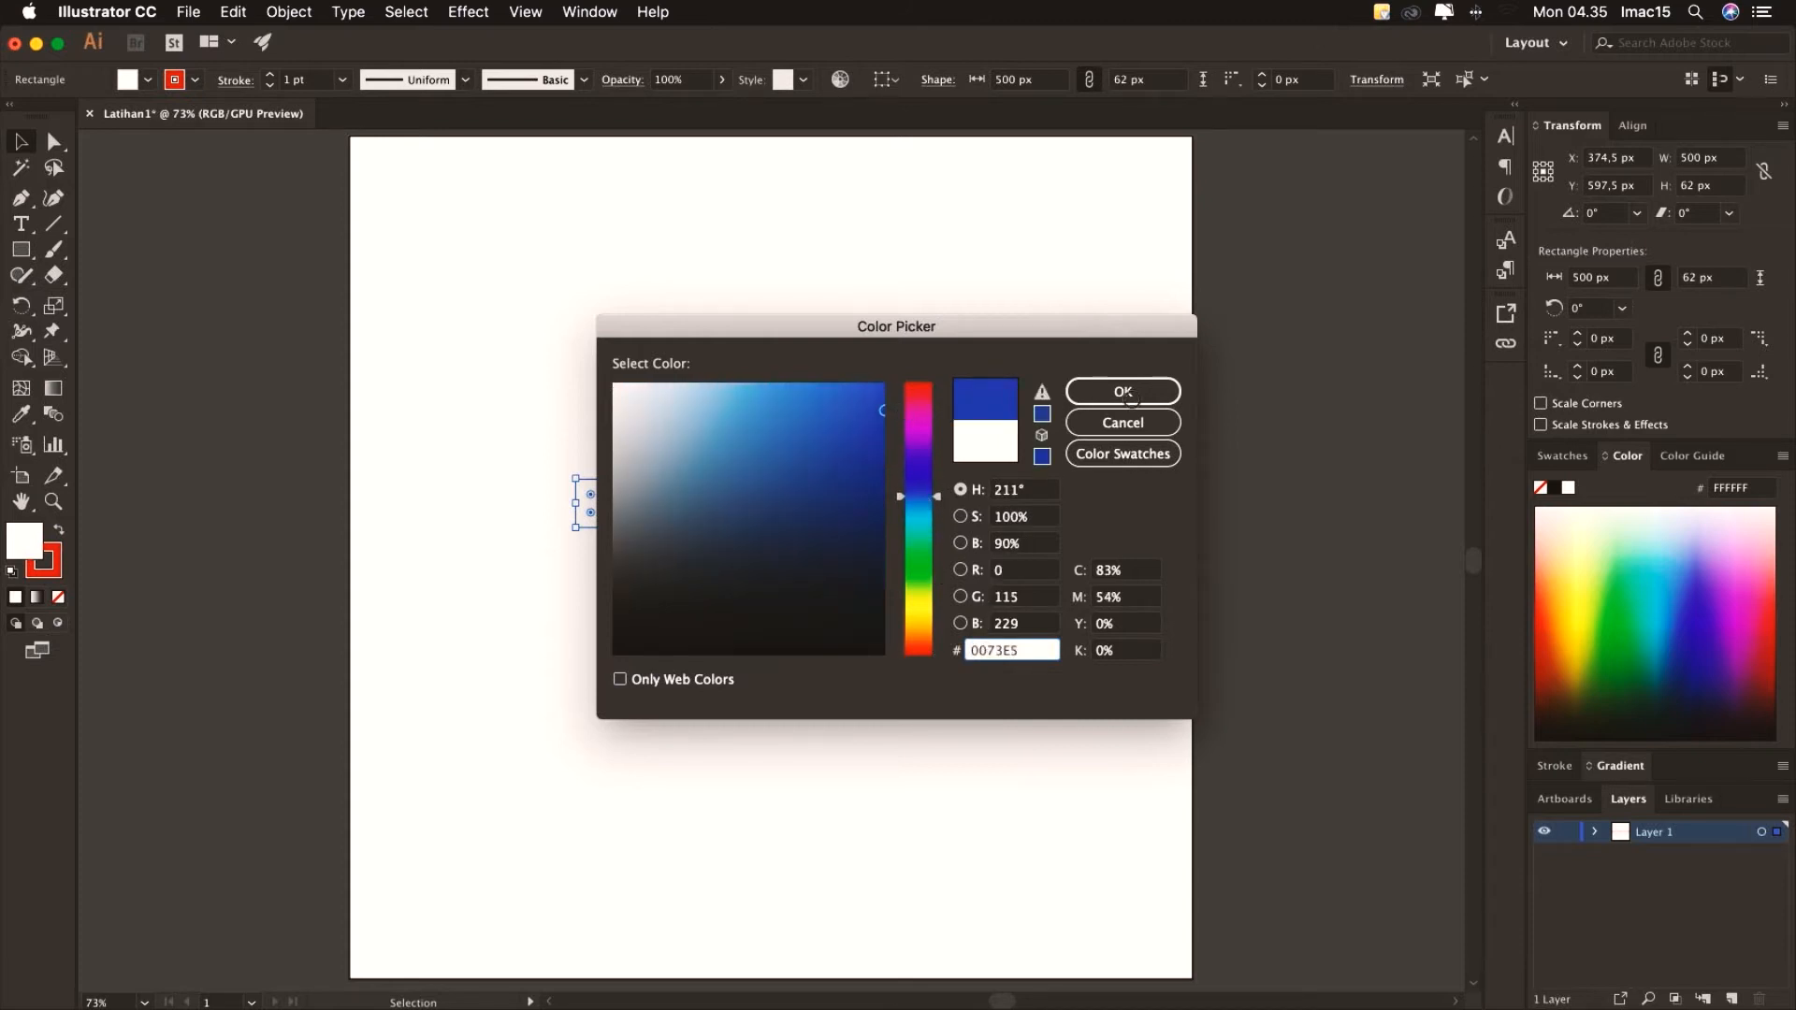
left_click(1125, 393)
left_click(931, 398)
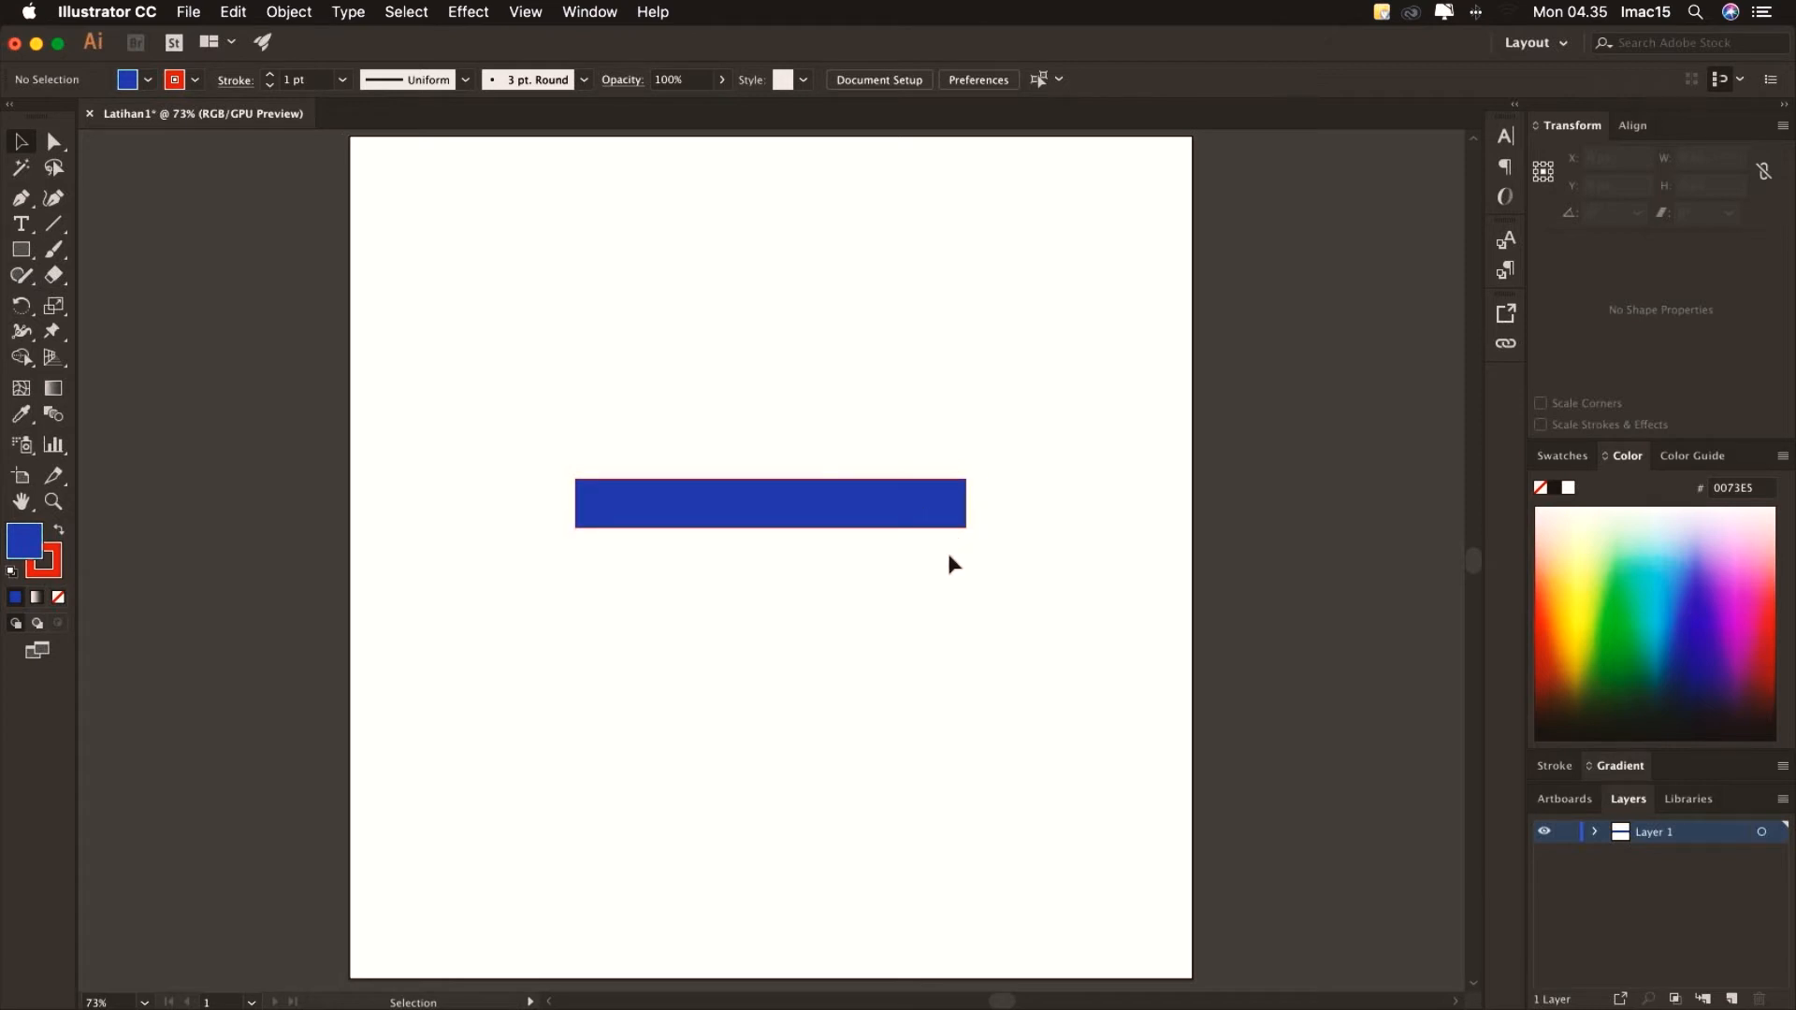
Select the blue rectangle by its filled area and set its stroke to None
left_click(859, 496)
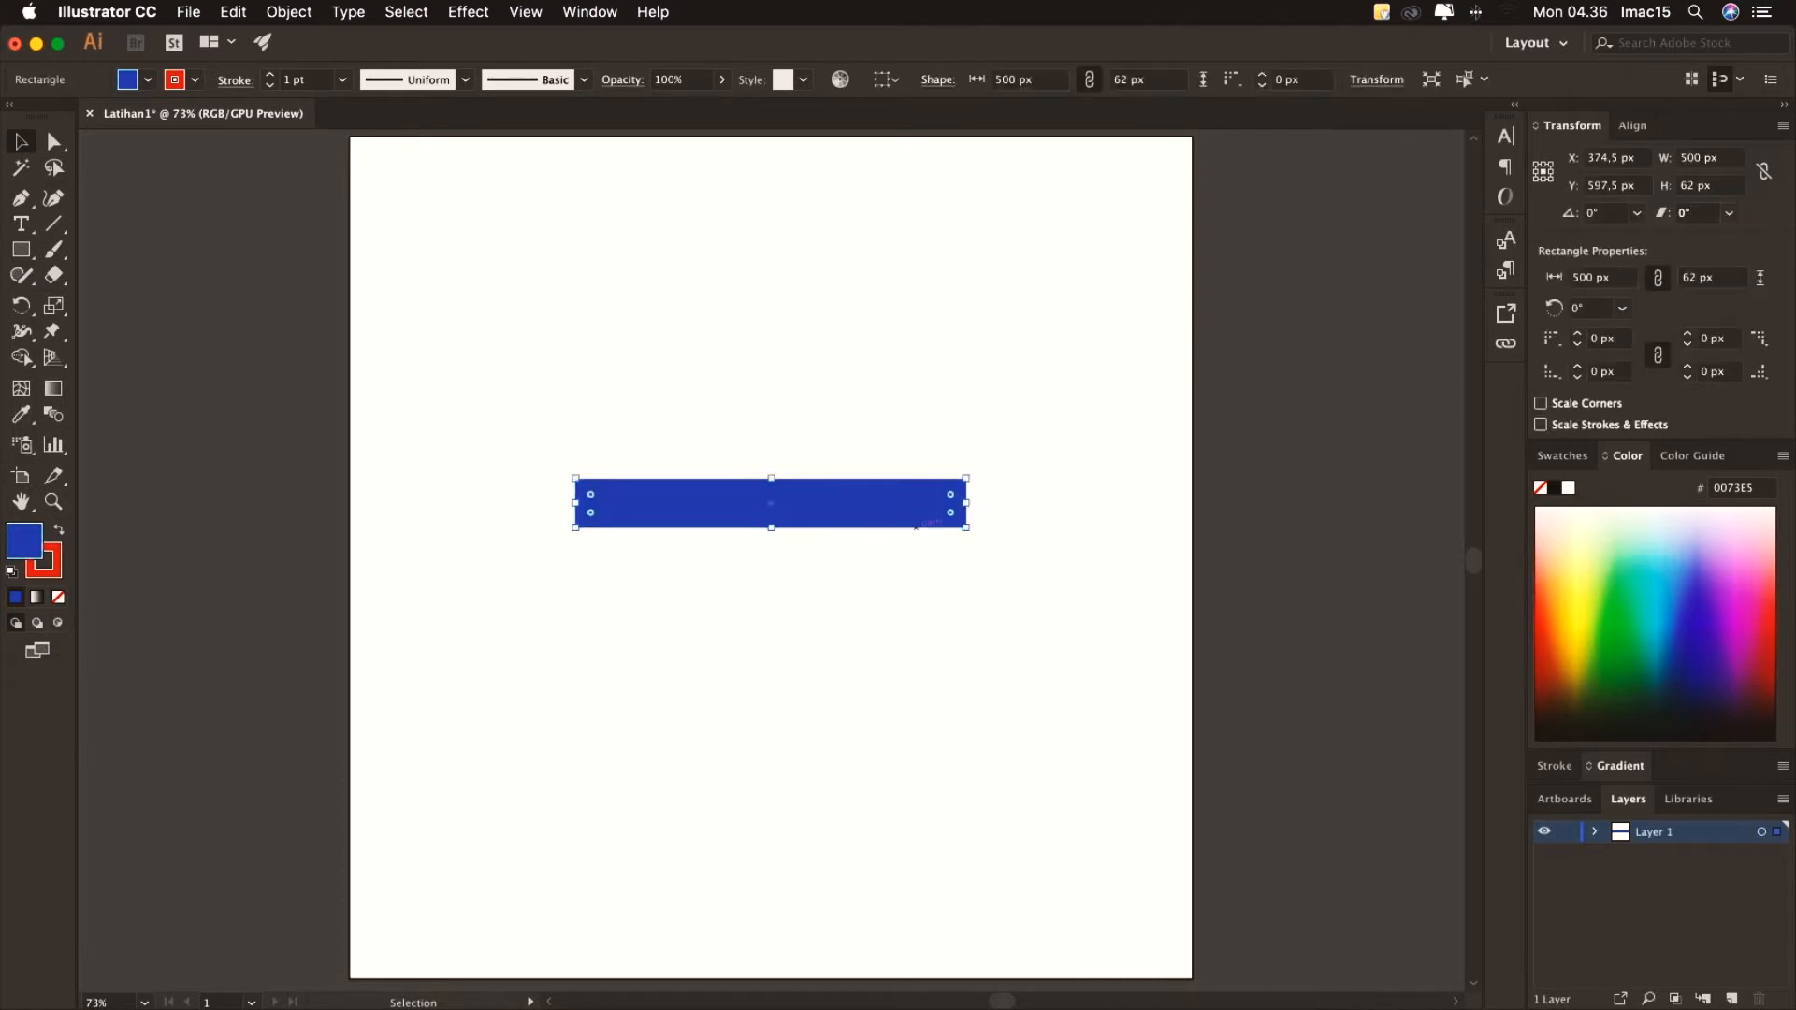
left_click(919, 577)
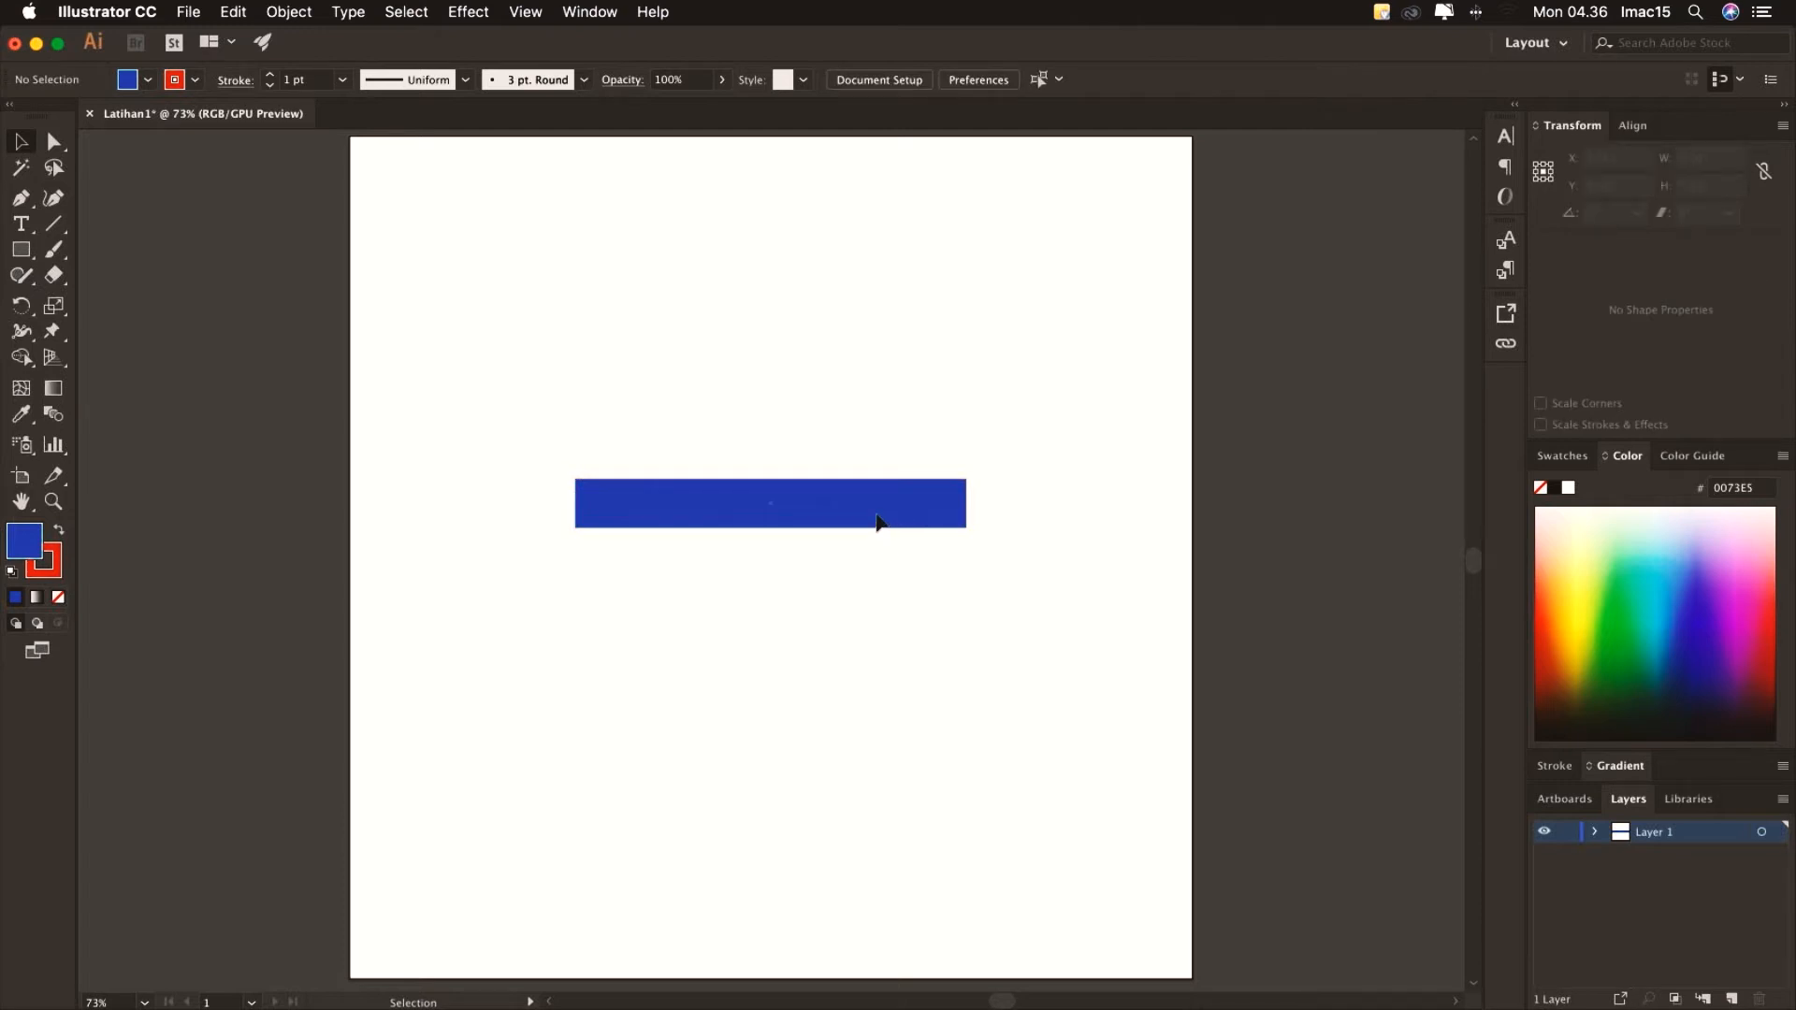
left_click(878, 521)
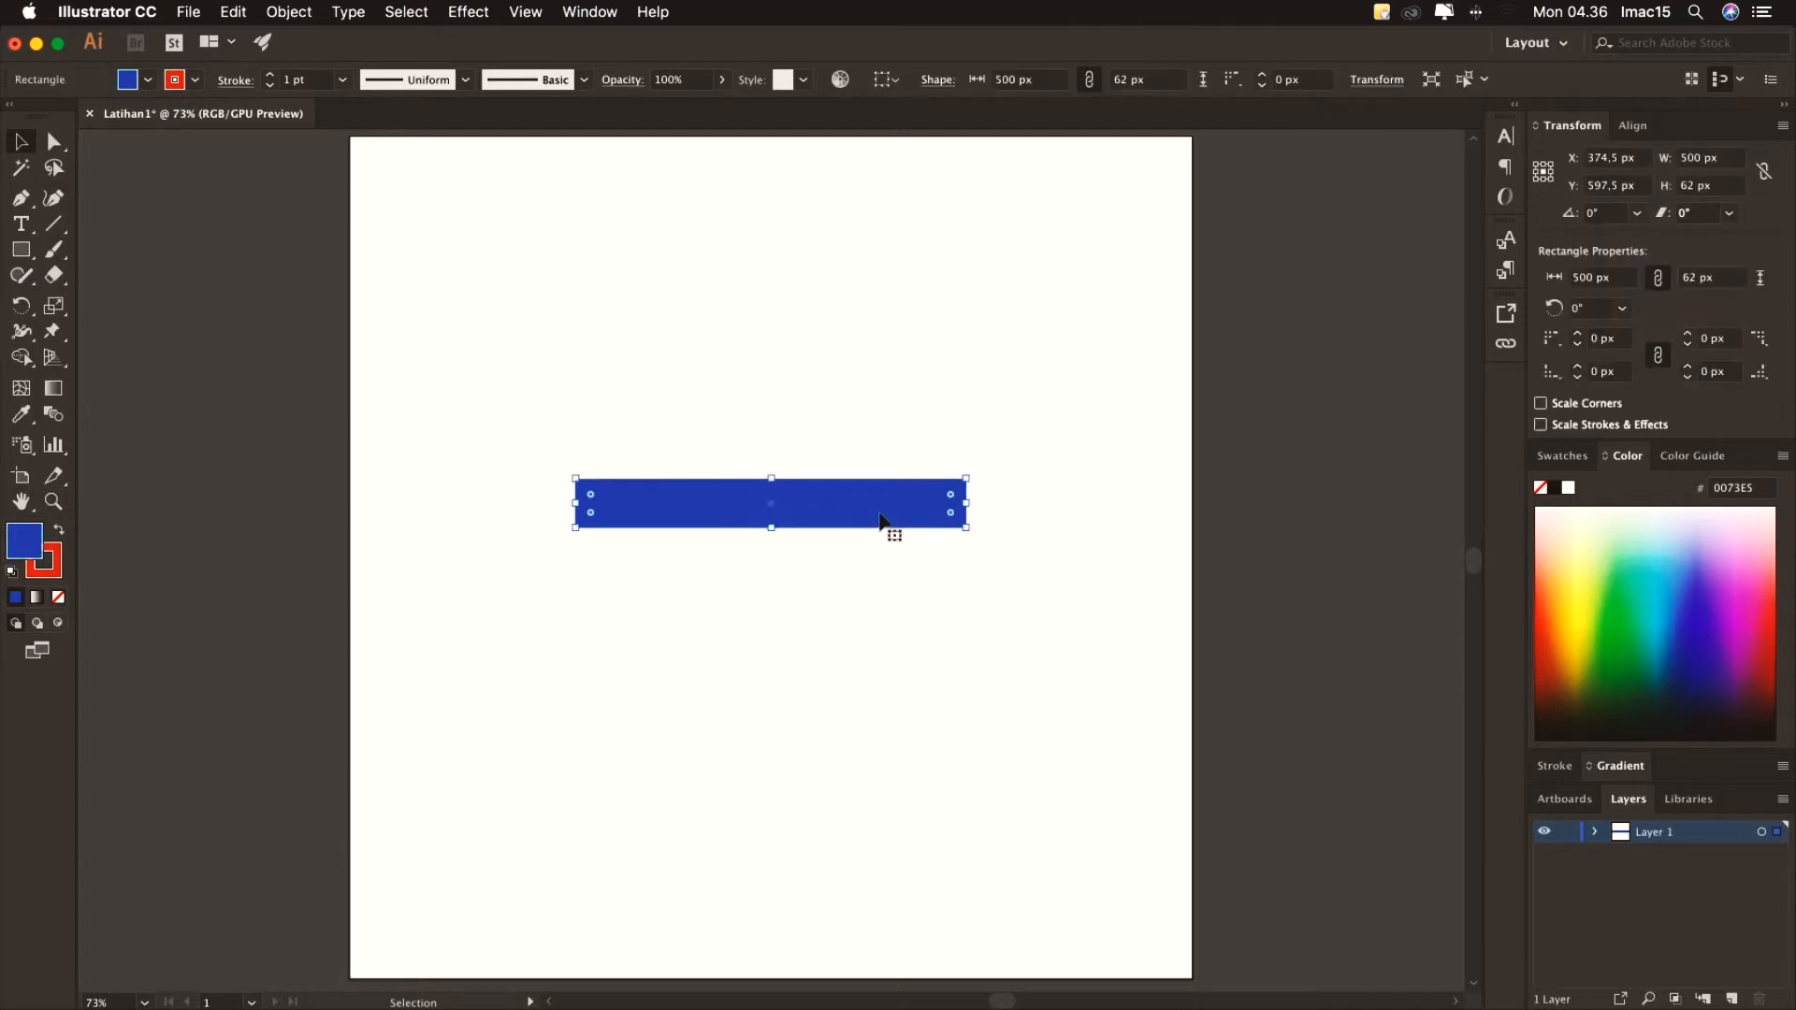
left_click(57, 571)
left_click(57, 598)
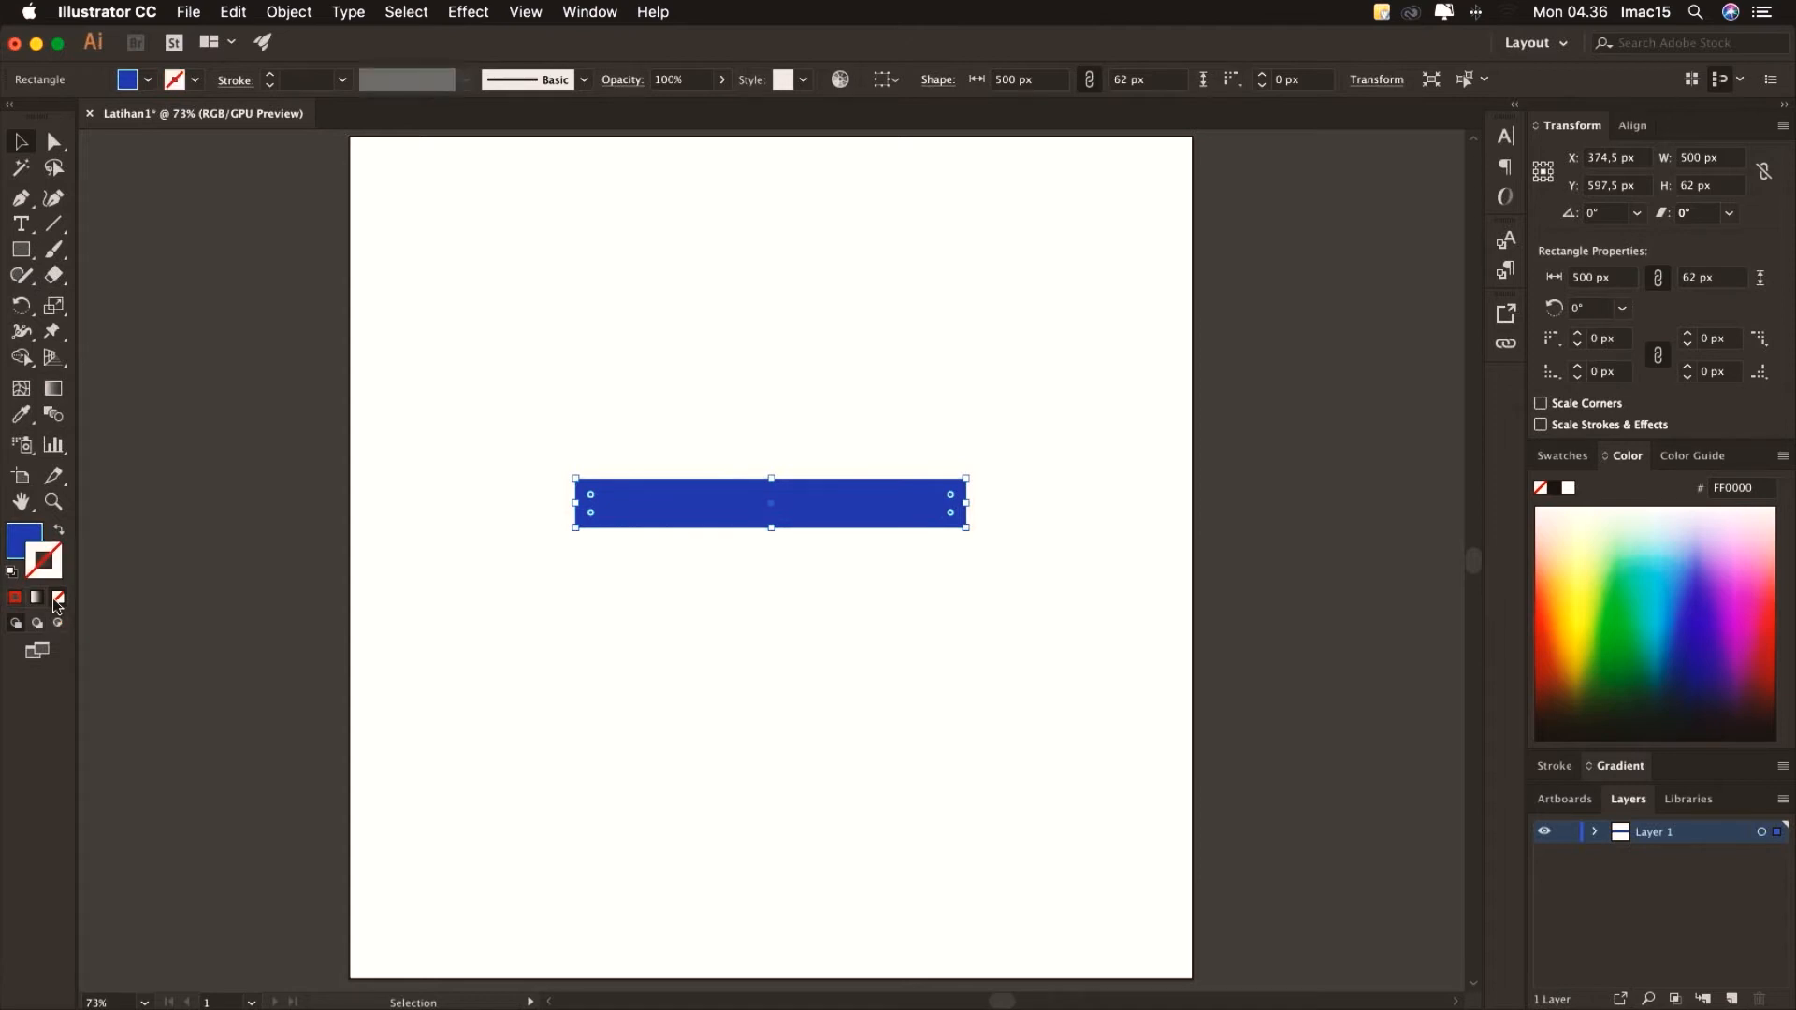
Round all four corners of the blue rectangle to a radius of about 19.3 px
left_click(581, 580)
left_click(632, 509)
left_click_drag(592, 498, 595, 497)
left_click(603, 464)
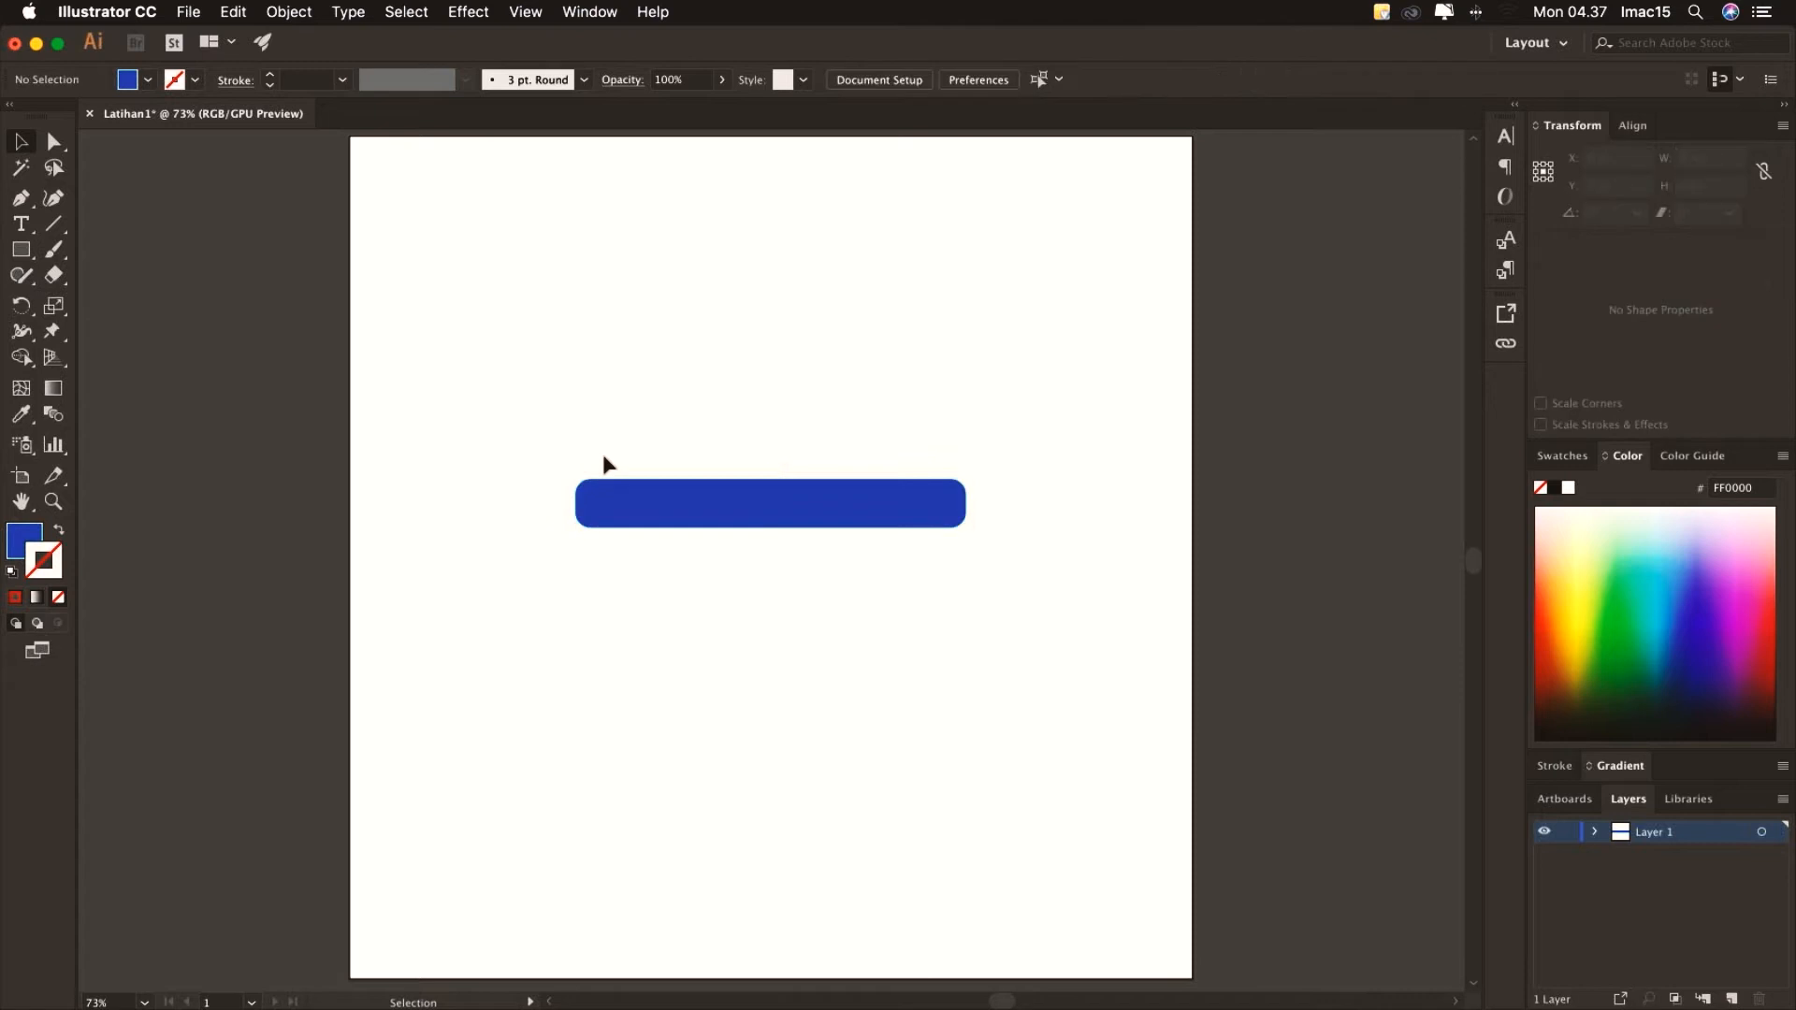
Change the rounded rectangle's fill to dark brown 6D5E3E with the Color Picker and deselect it
left_click(586, 502)
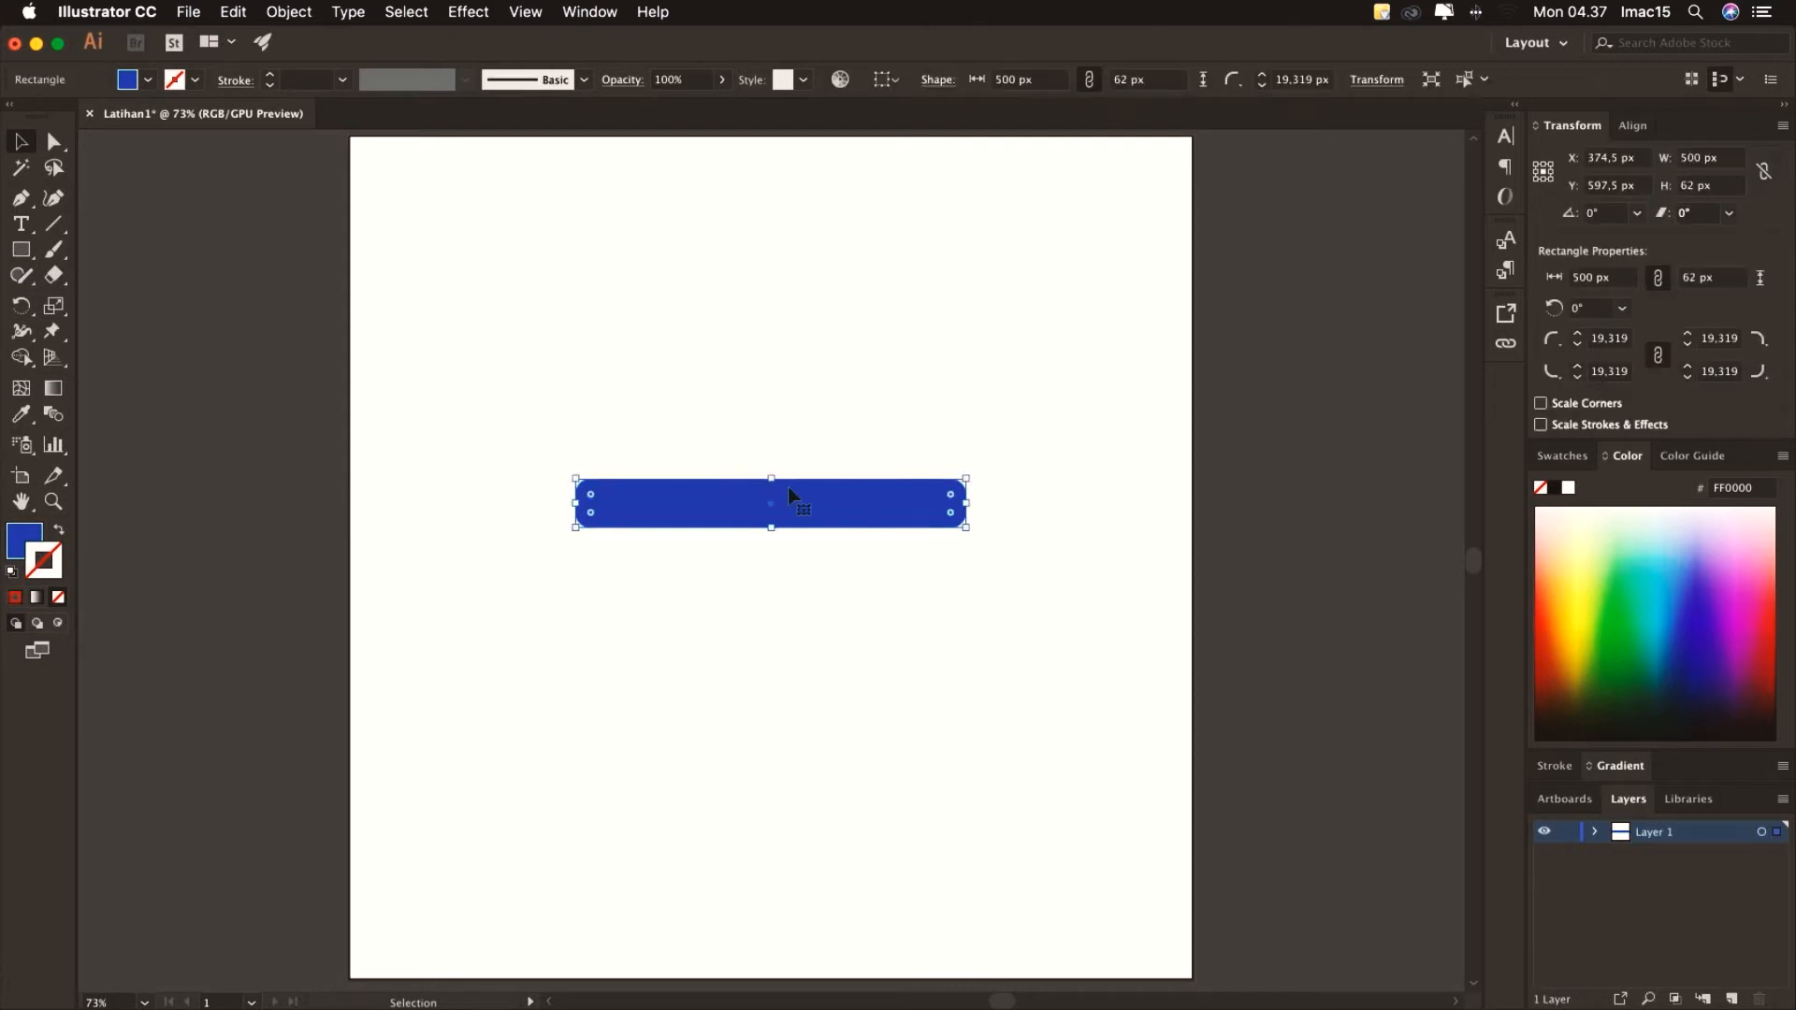
left_click(35, 532)
double_click(36, 532)
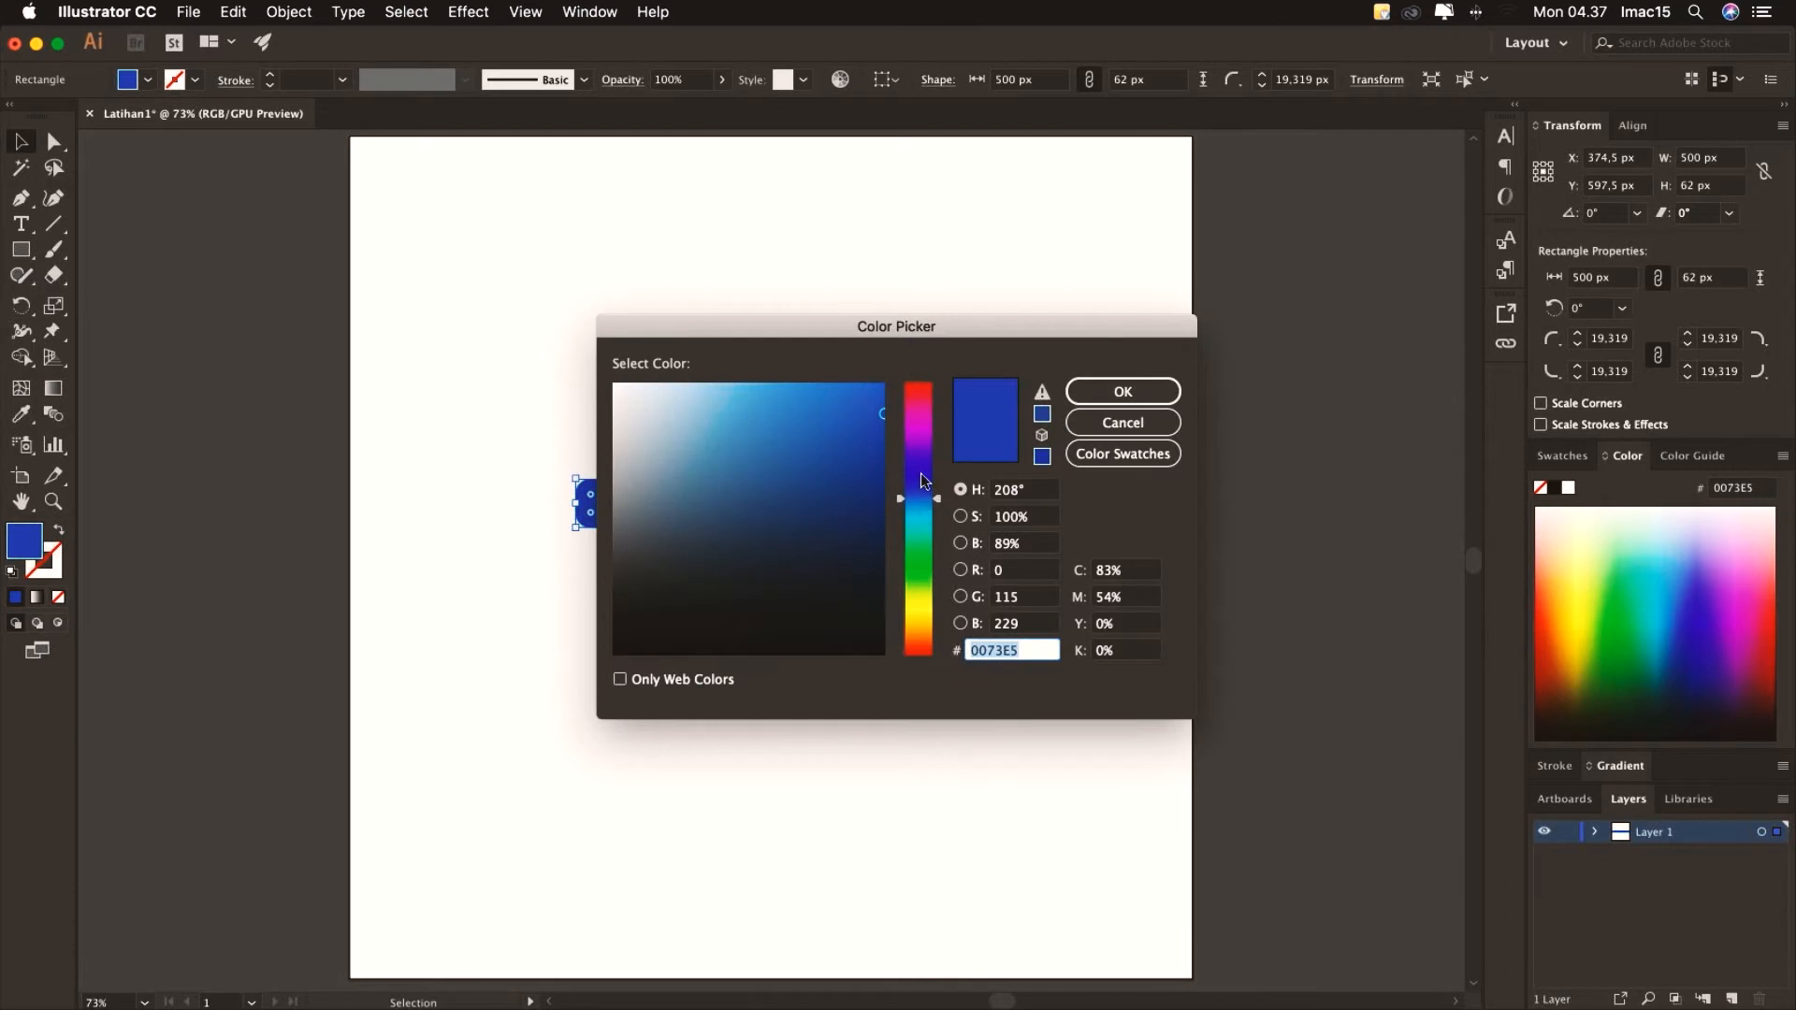
left_click_drag(922, 621, 924, 631)
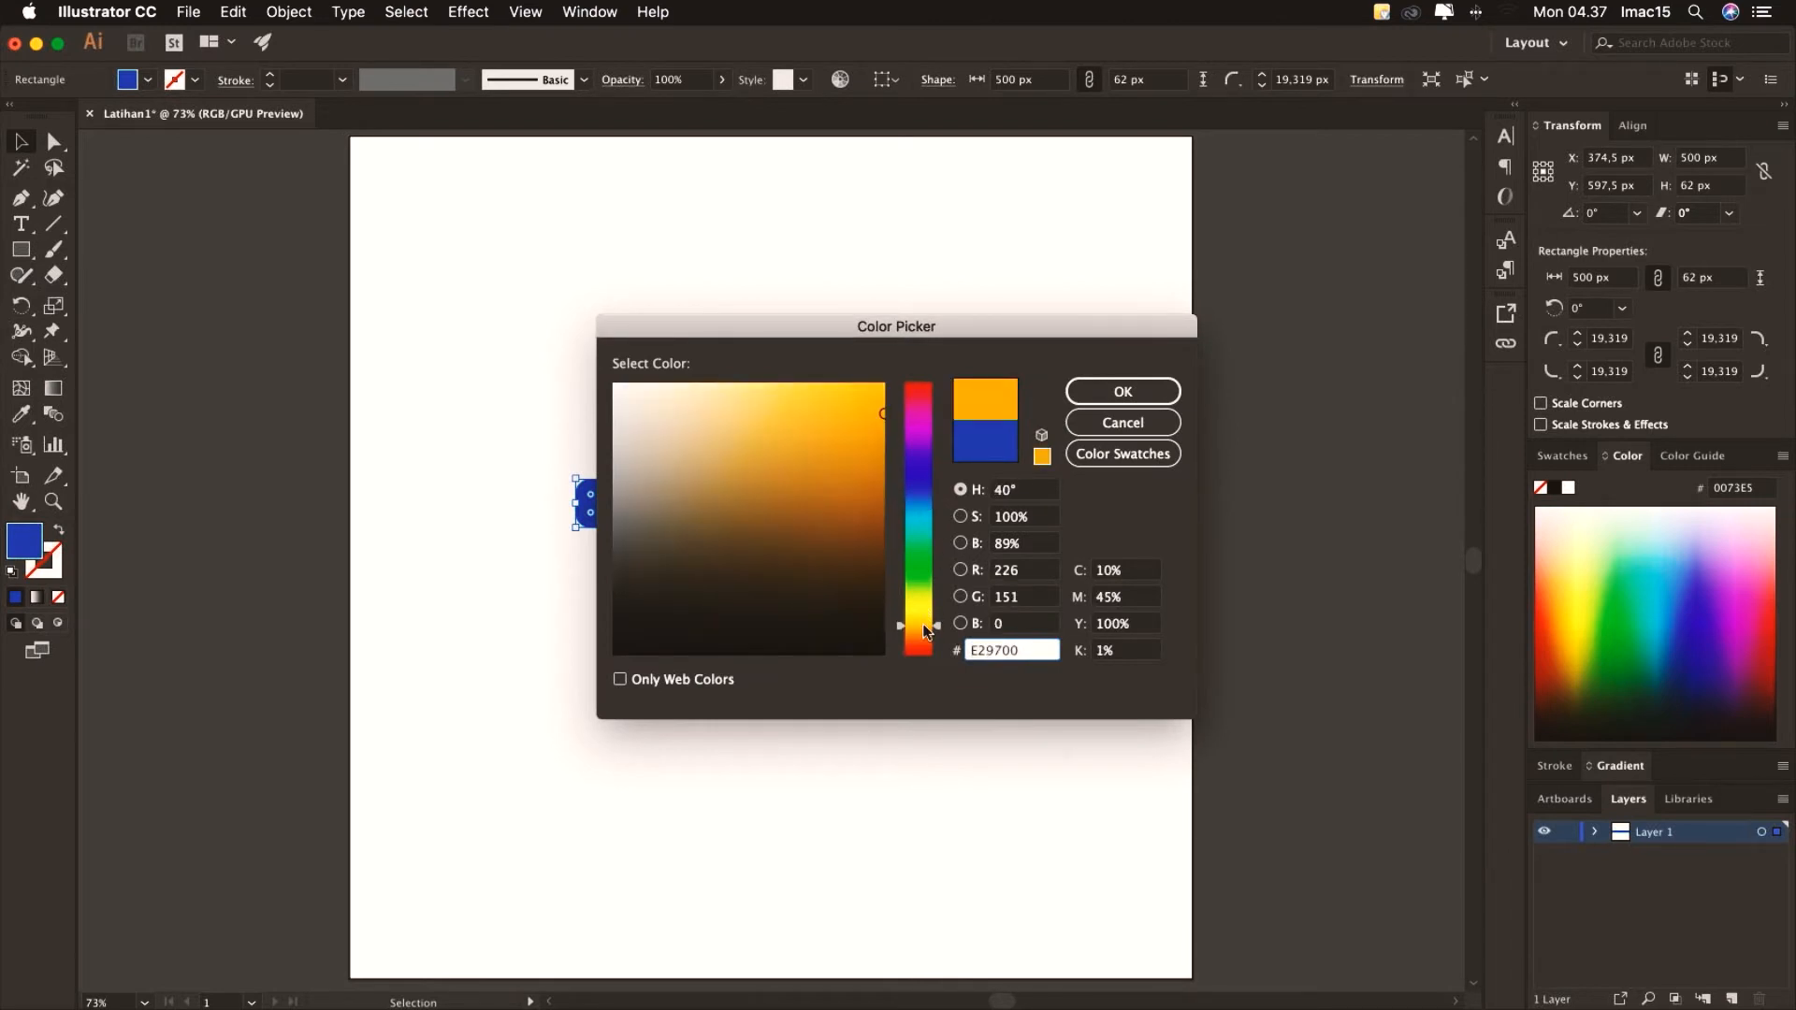
left_click_drag(788, 549, 730, 537)
left_click(1122, 391)
left_click(1032, 446)
left_click(913, 509)
left_click(1102, 532)
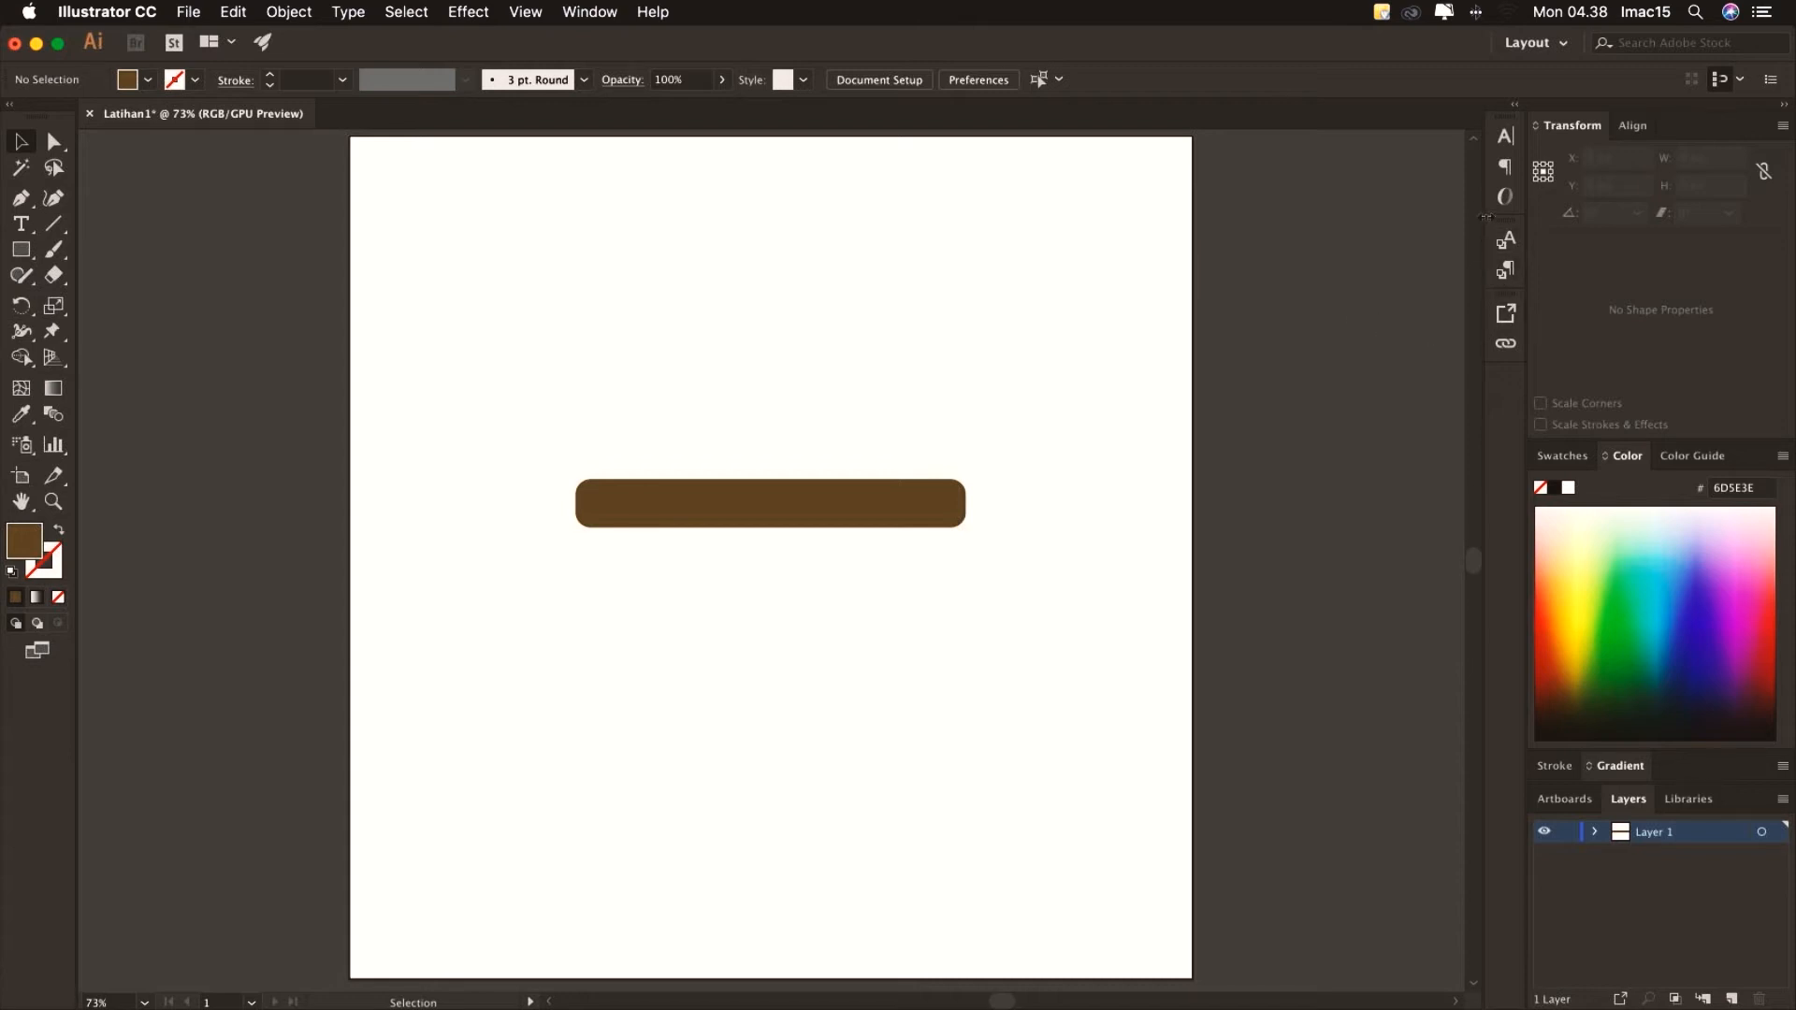
Apply the orange-brown swatch from the third swatch row to the rounded rectangle's fill
left_click(1567, 458)
left_click_drag(1616, 552, 889, 520)
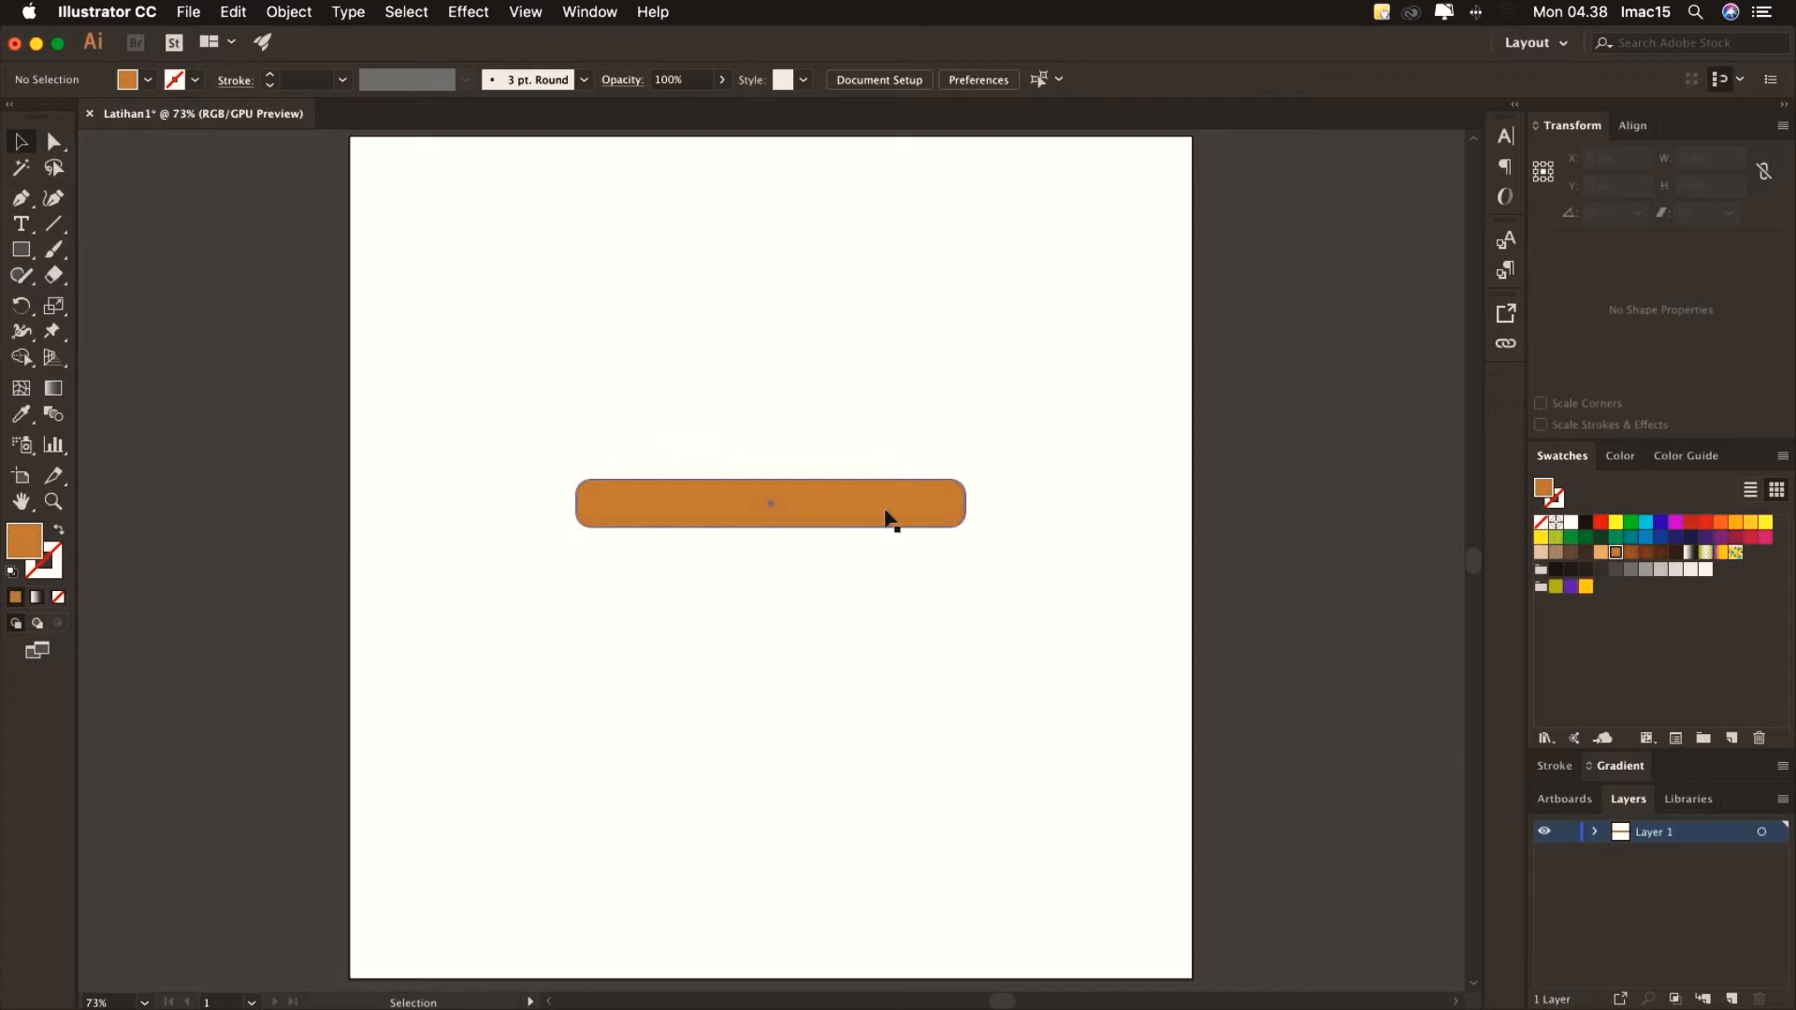
Select the orange-brown rounded rectangle, show the full Align options and set alignment relative to the artboard
left_click(886, 518)
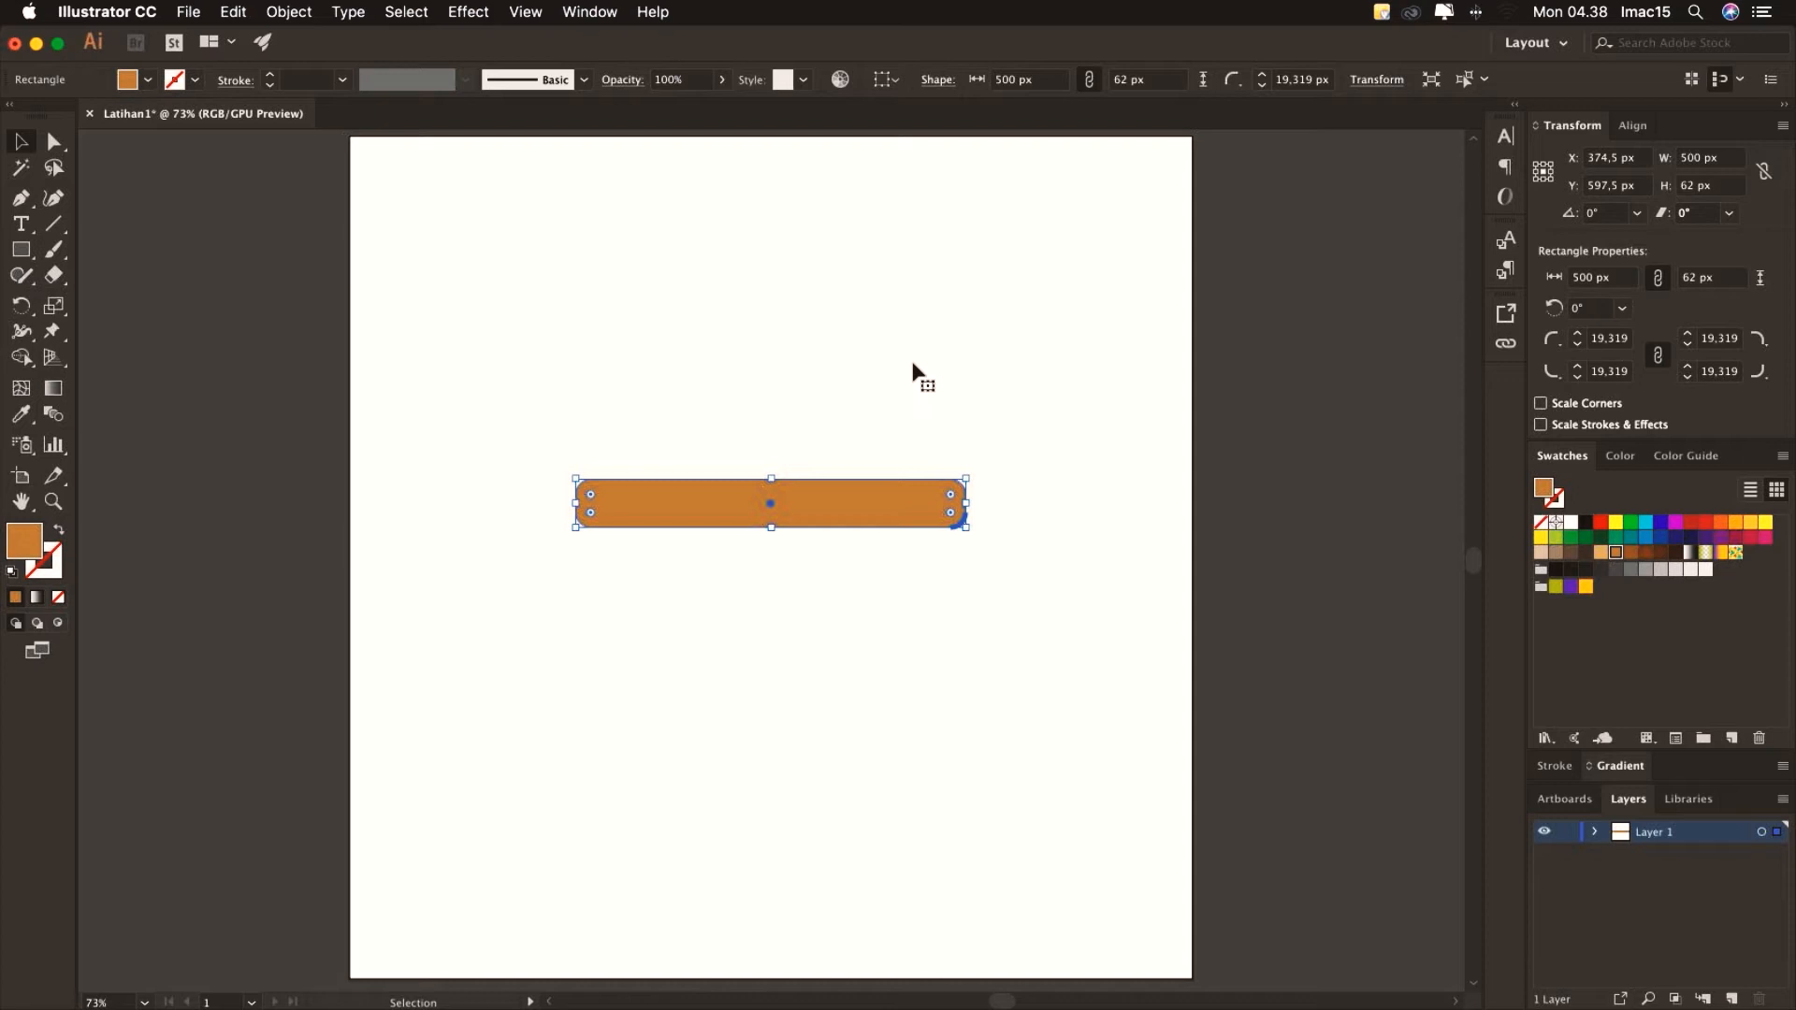
left_click(574, 19)
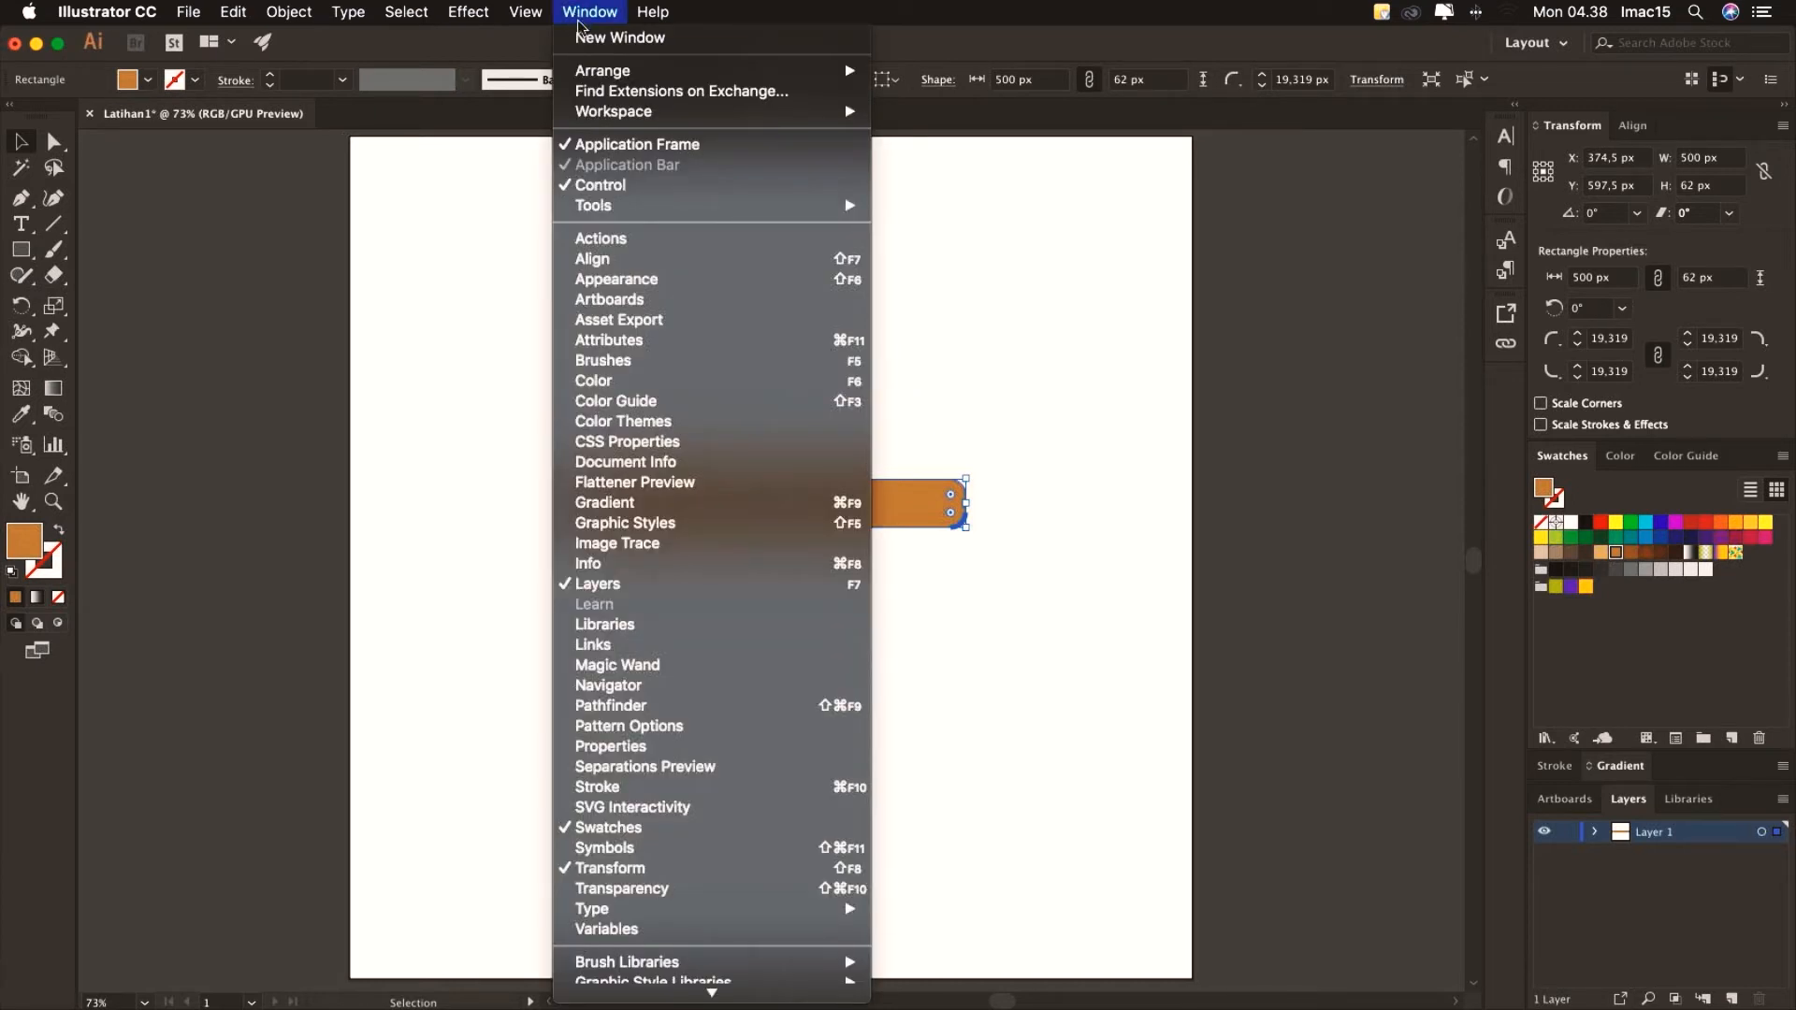
left_click(641, 261)
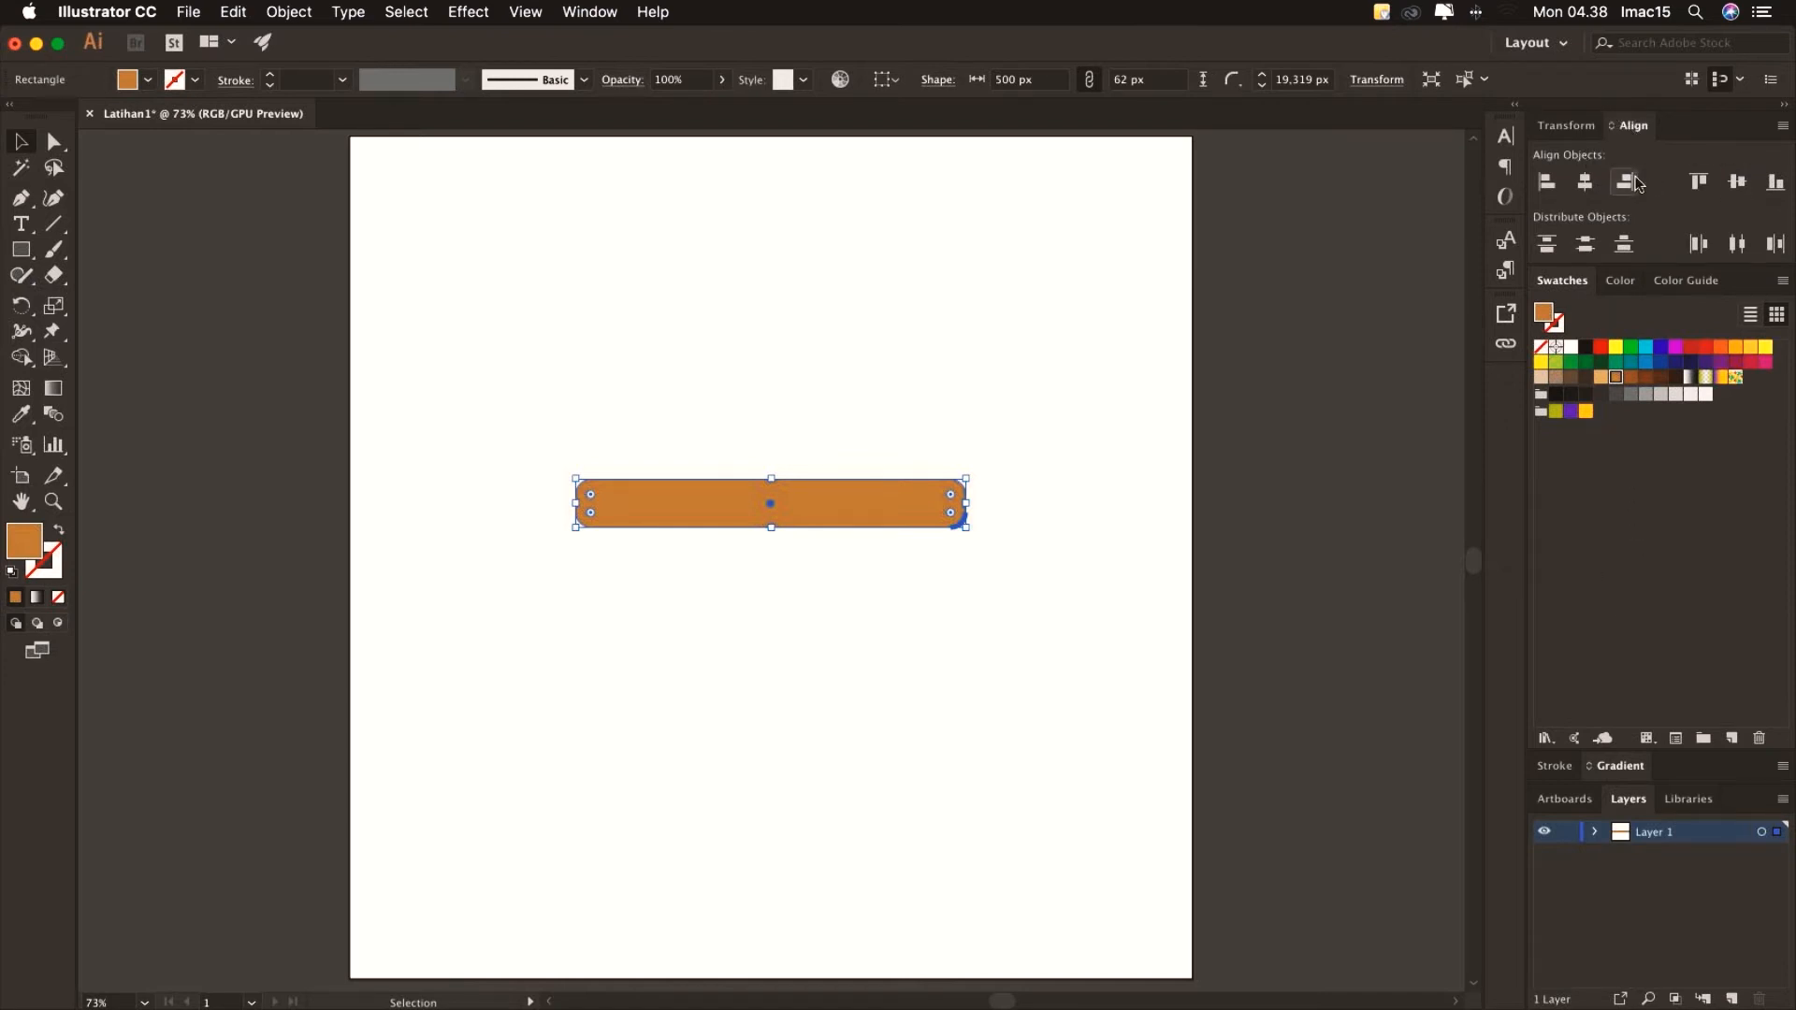
left_click(1781, 127)
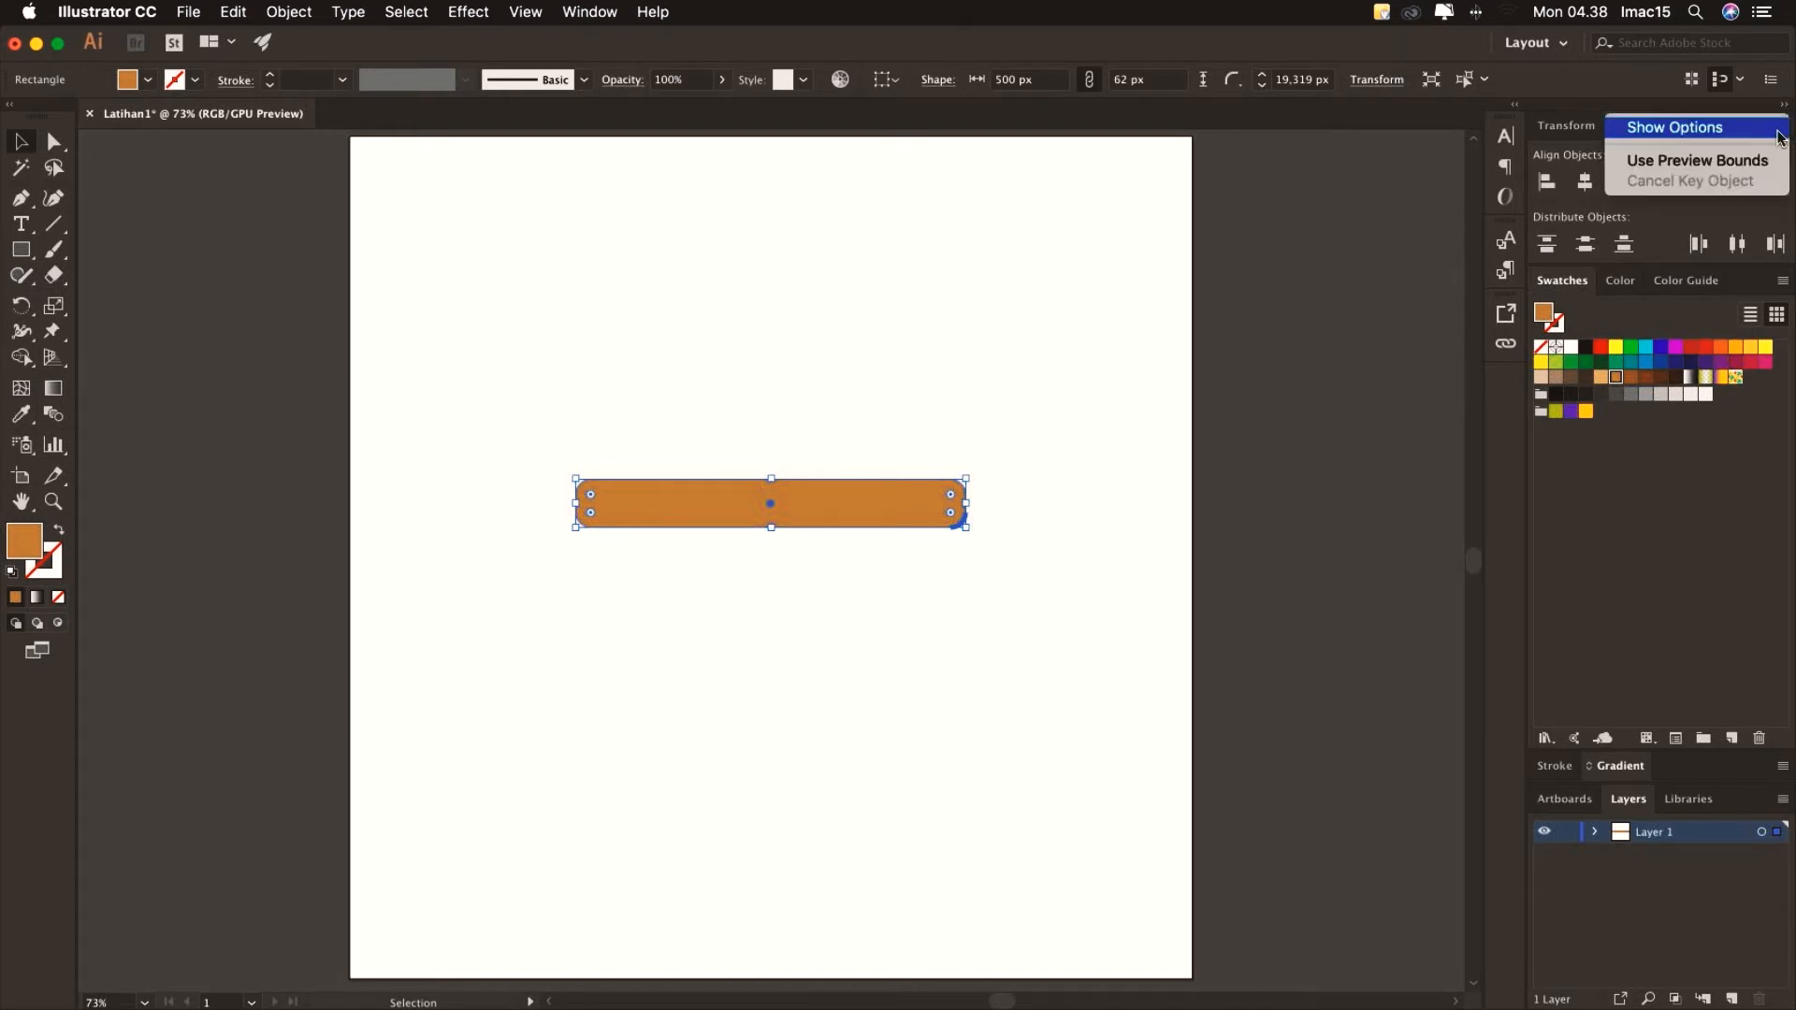
left_click(1771, 128)
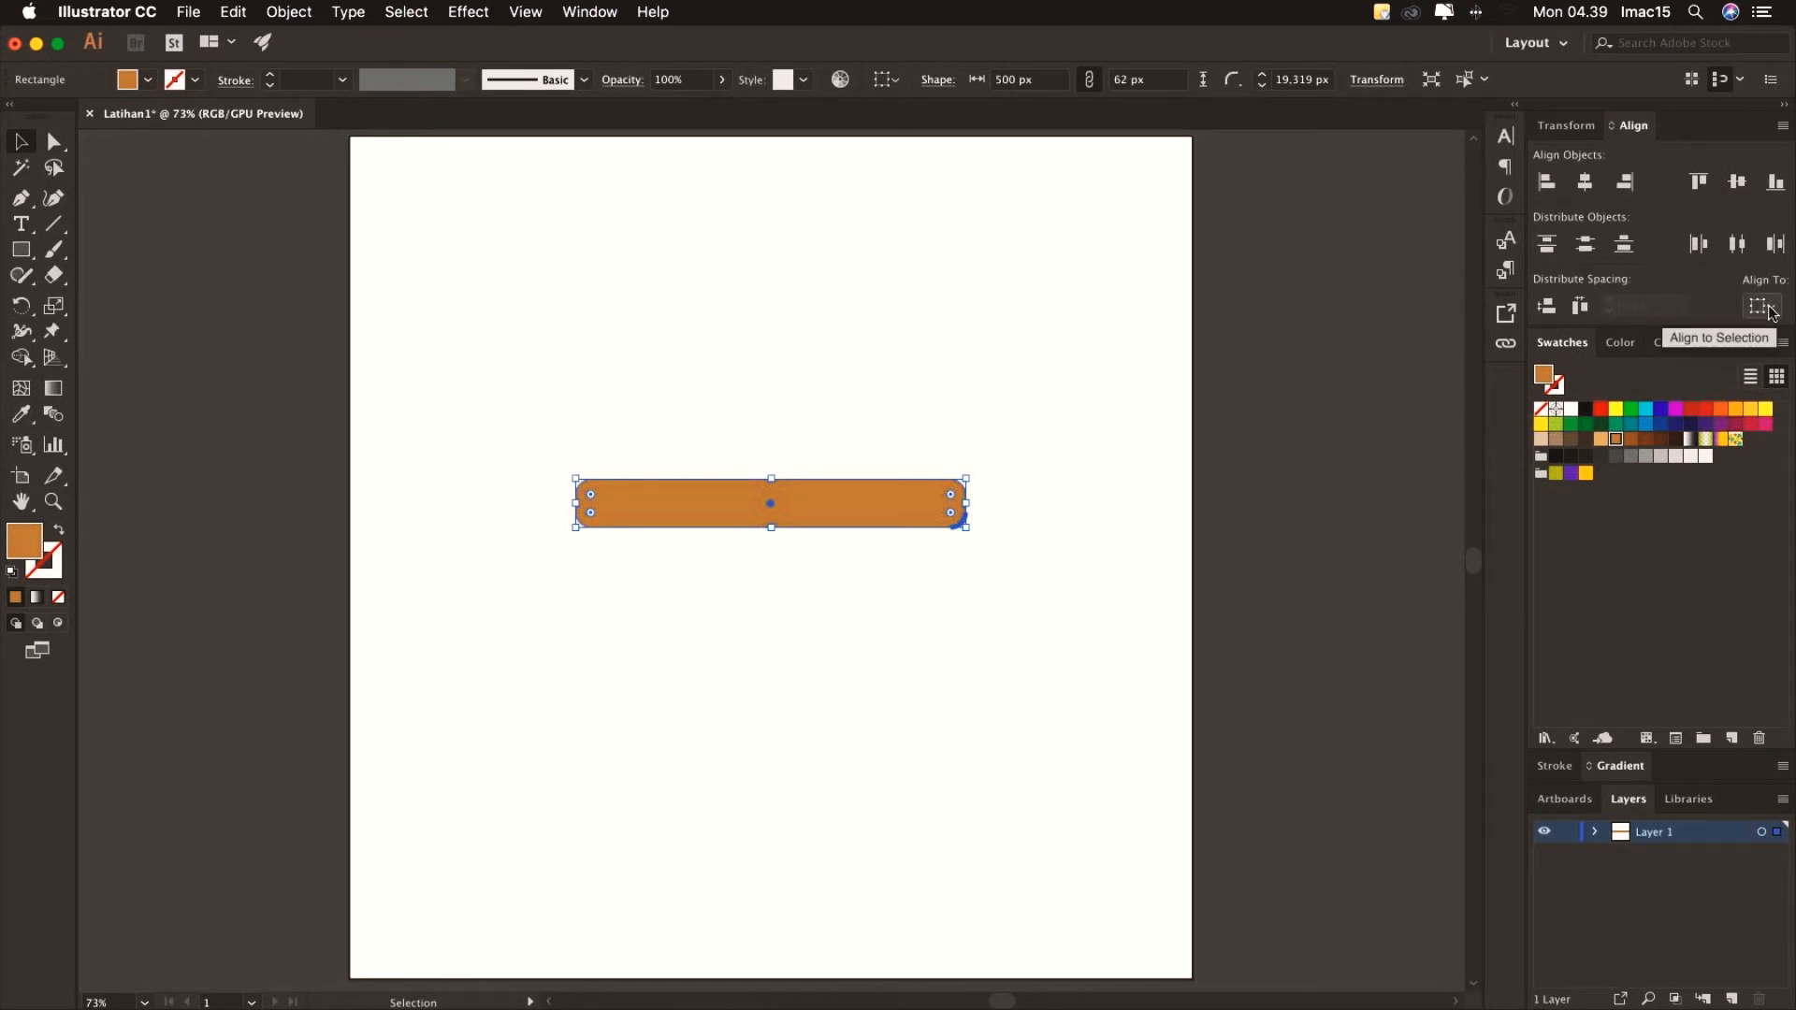
left_click(1770, 311)
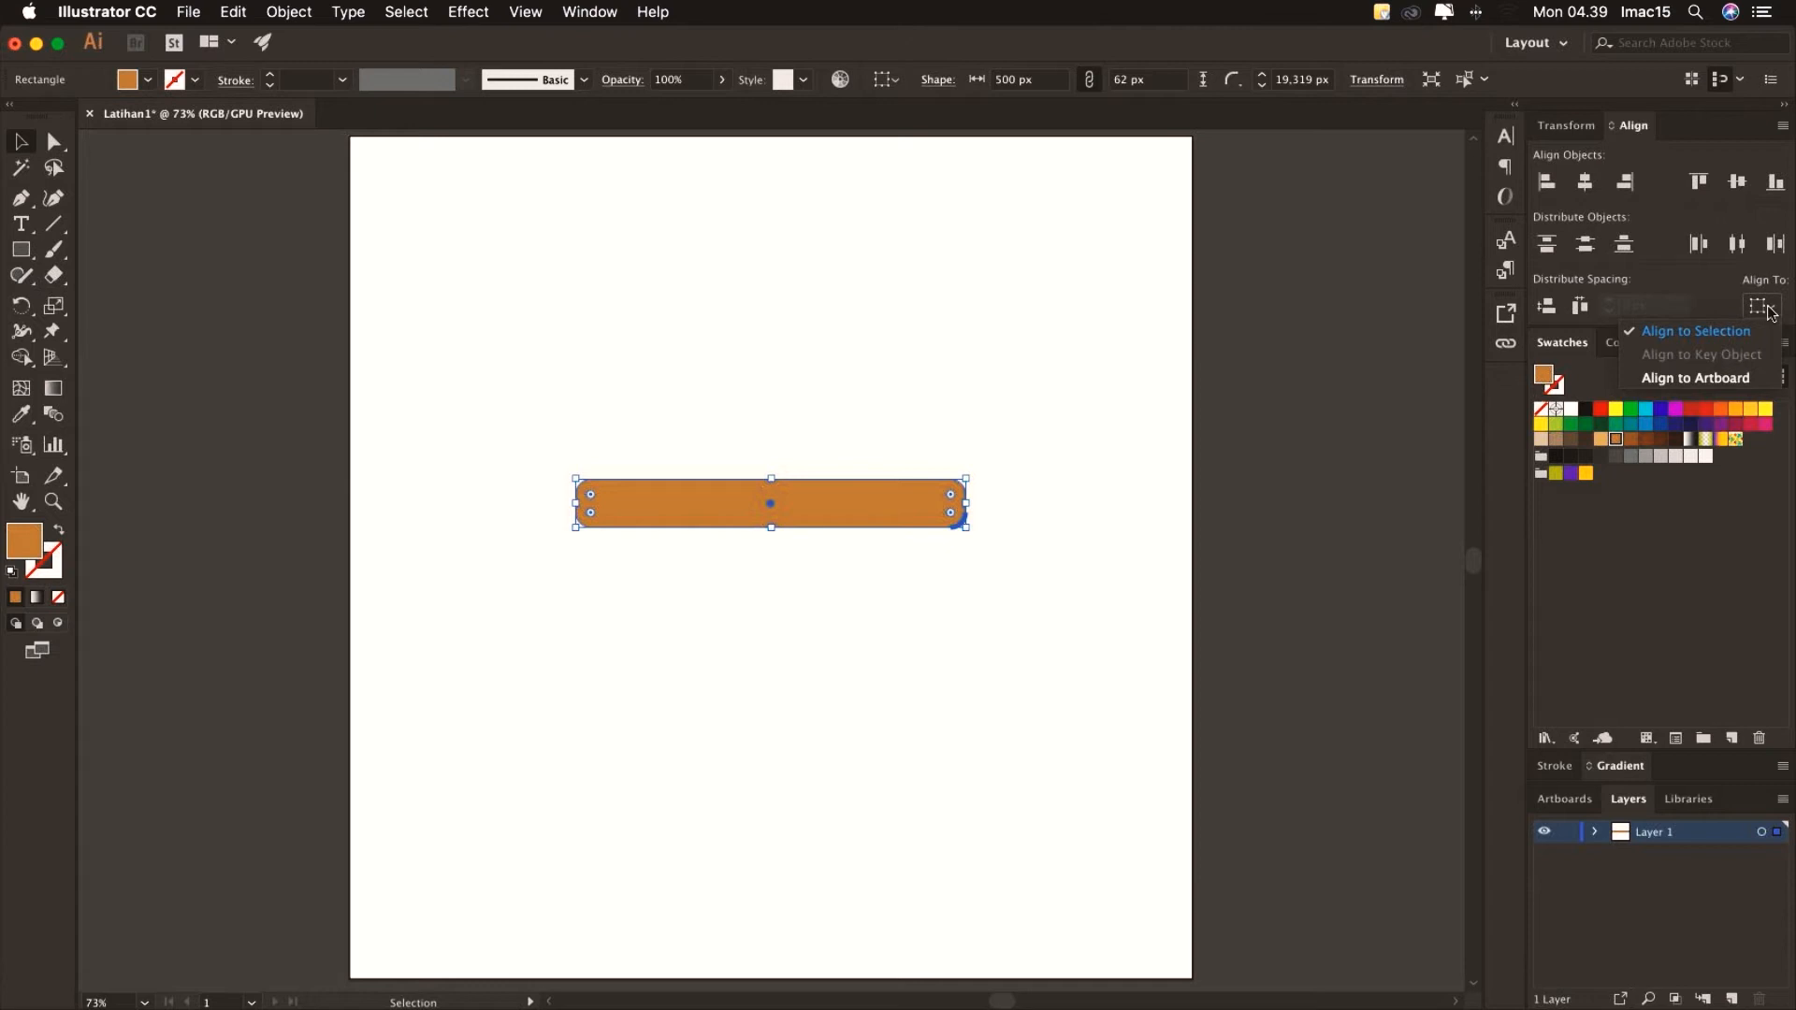
left_click(1736, 374)
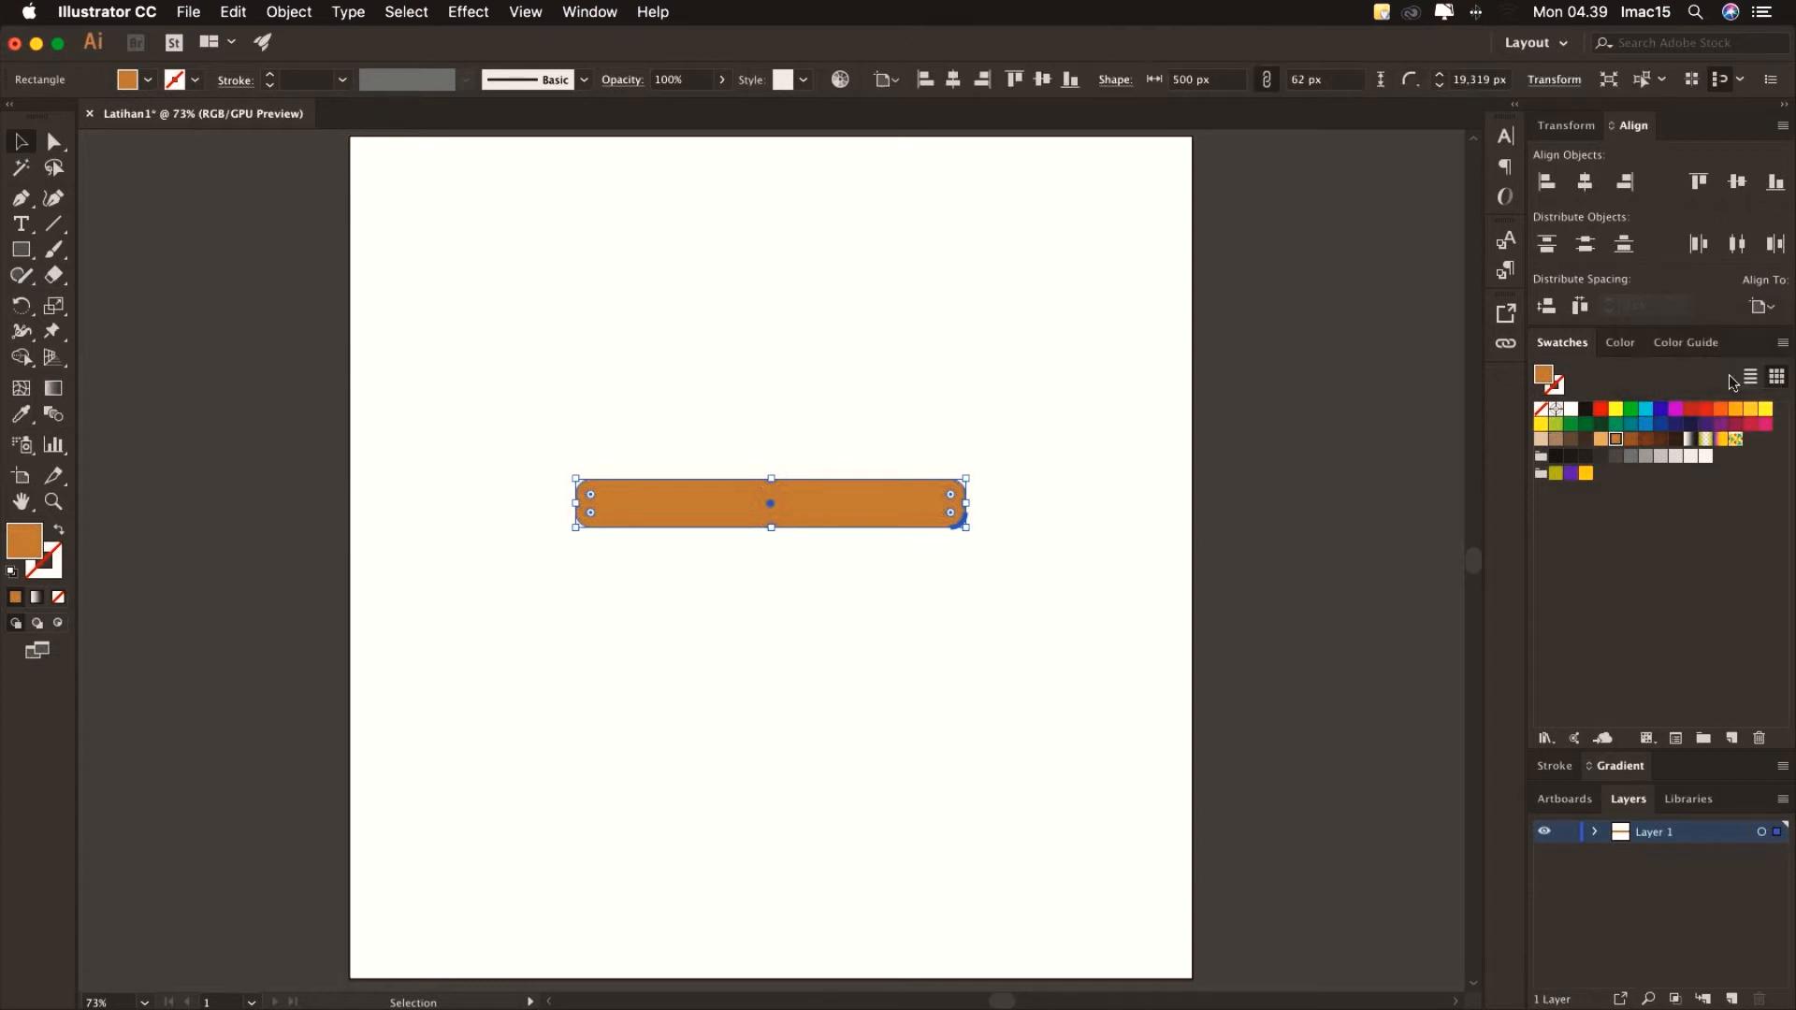
Try aligning the rounded rectangle to the artboard's left and top edges, and center it horizontally and vertically on the artboard
left_click(1546, 187)
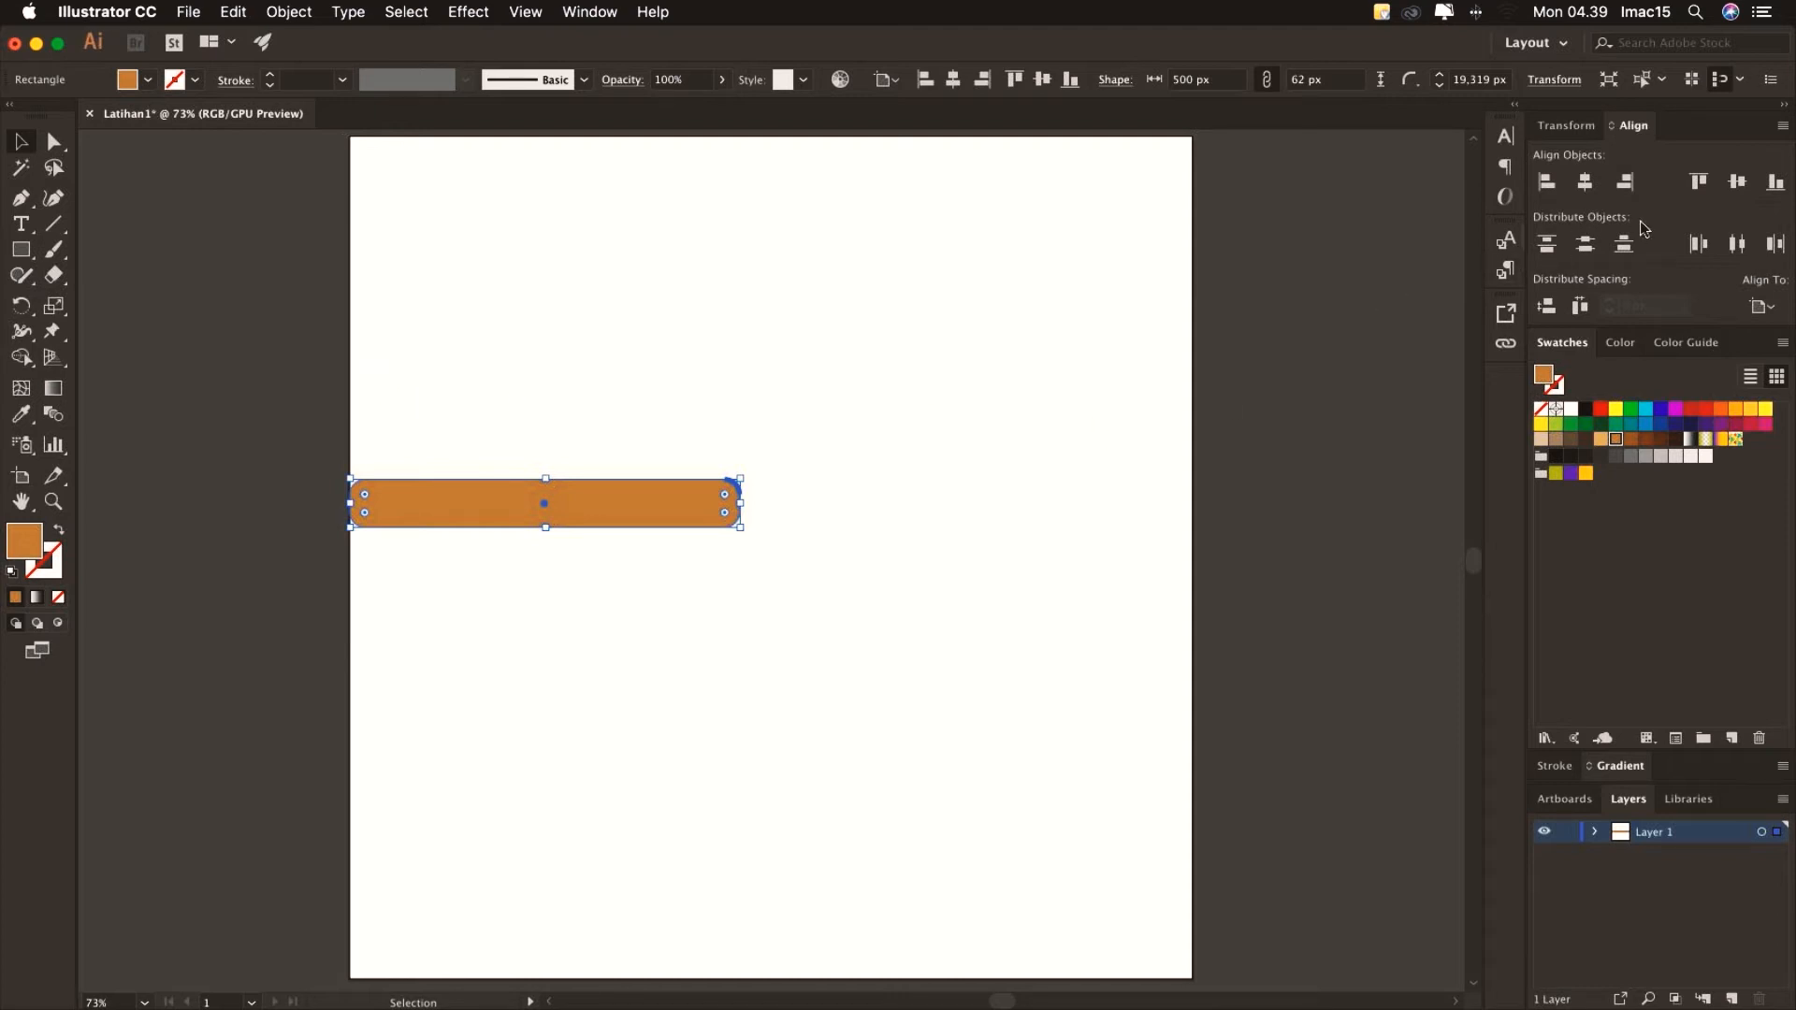
left_click(1697, 184)
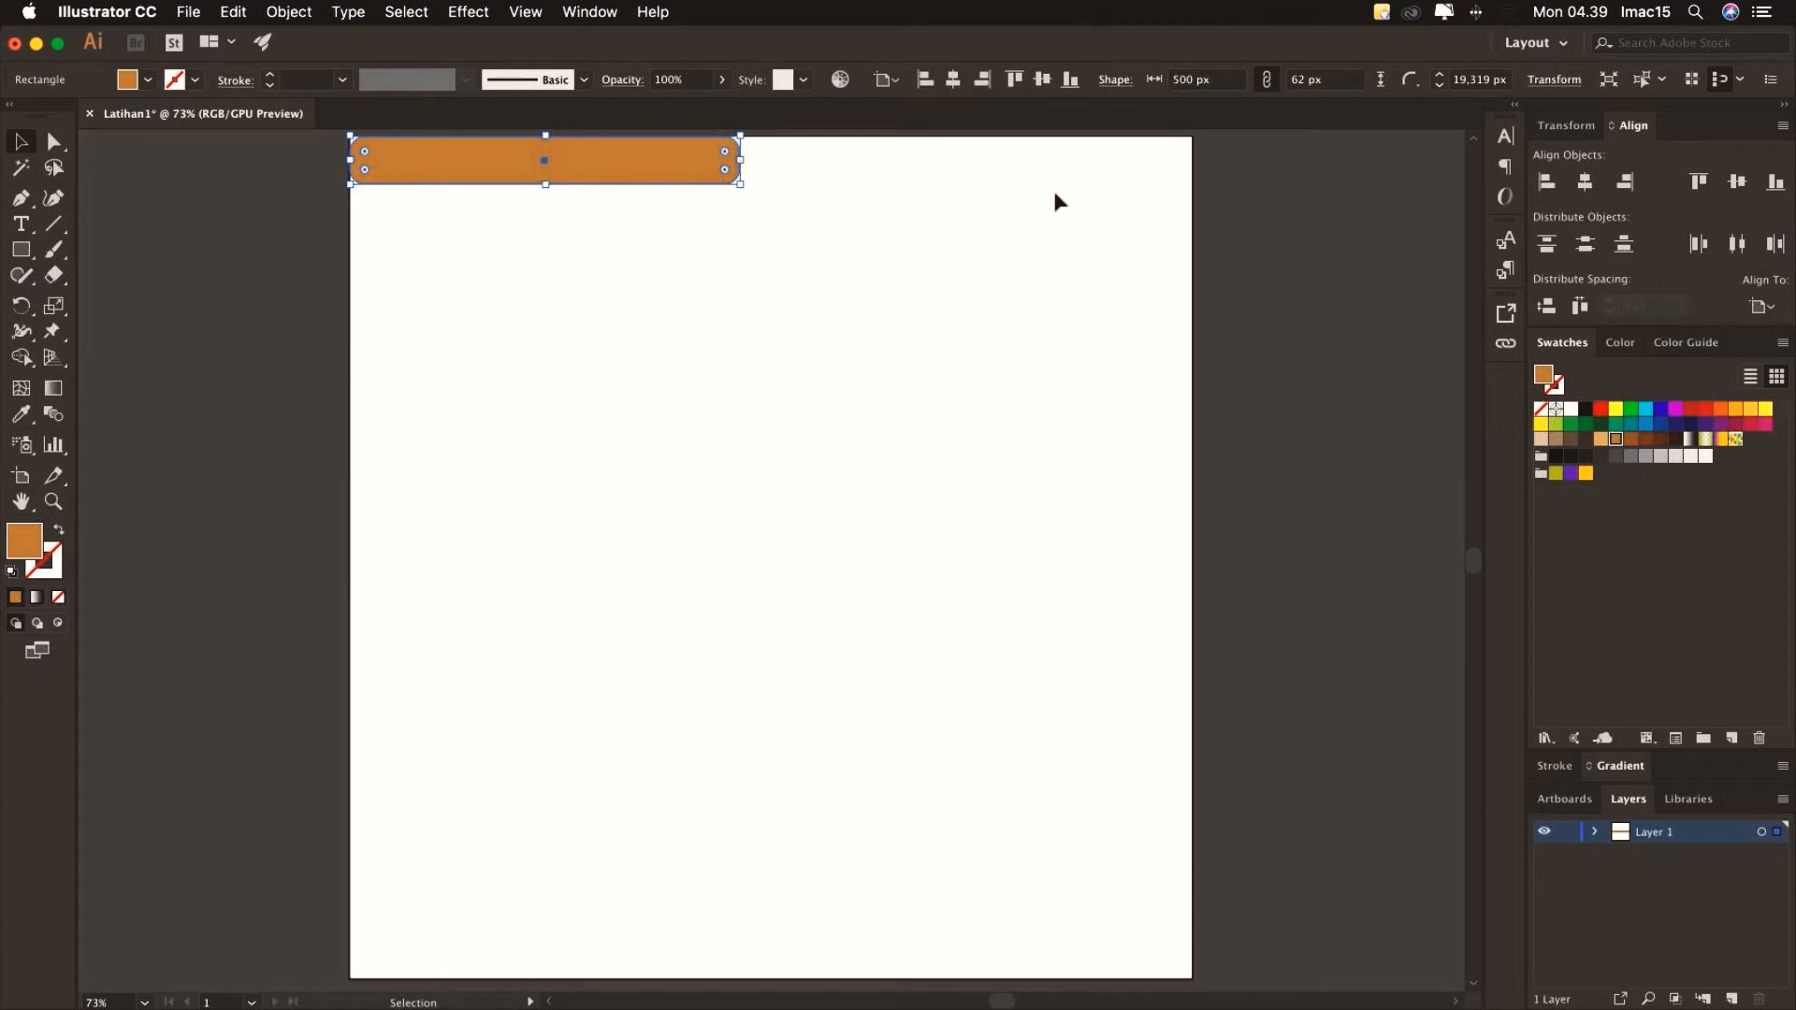
left_click(1585, 190)
left_click(1737, 190)
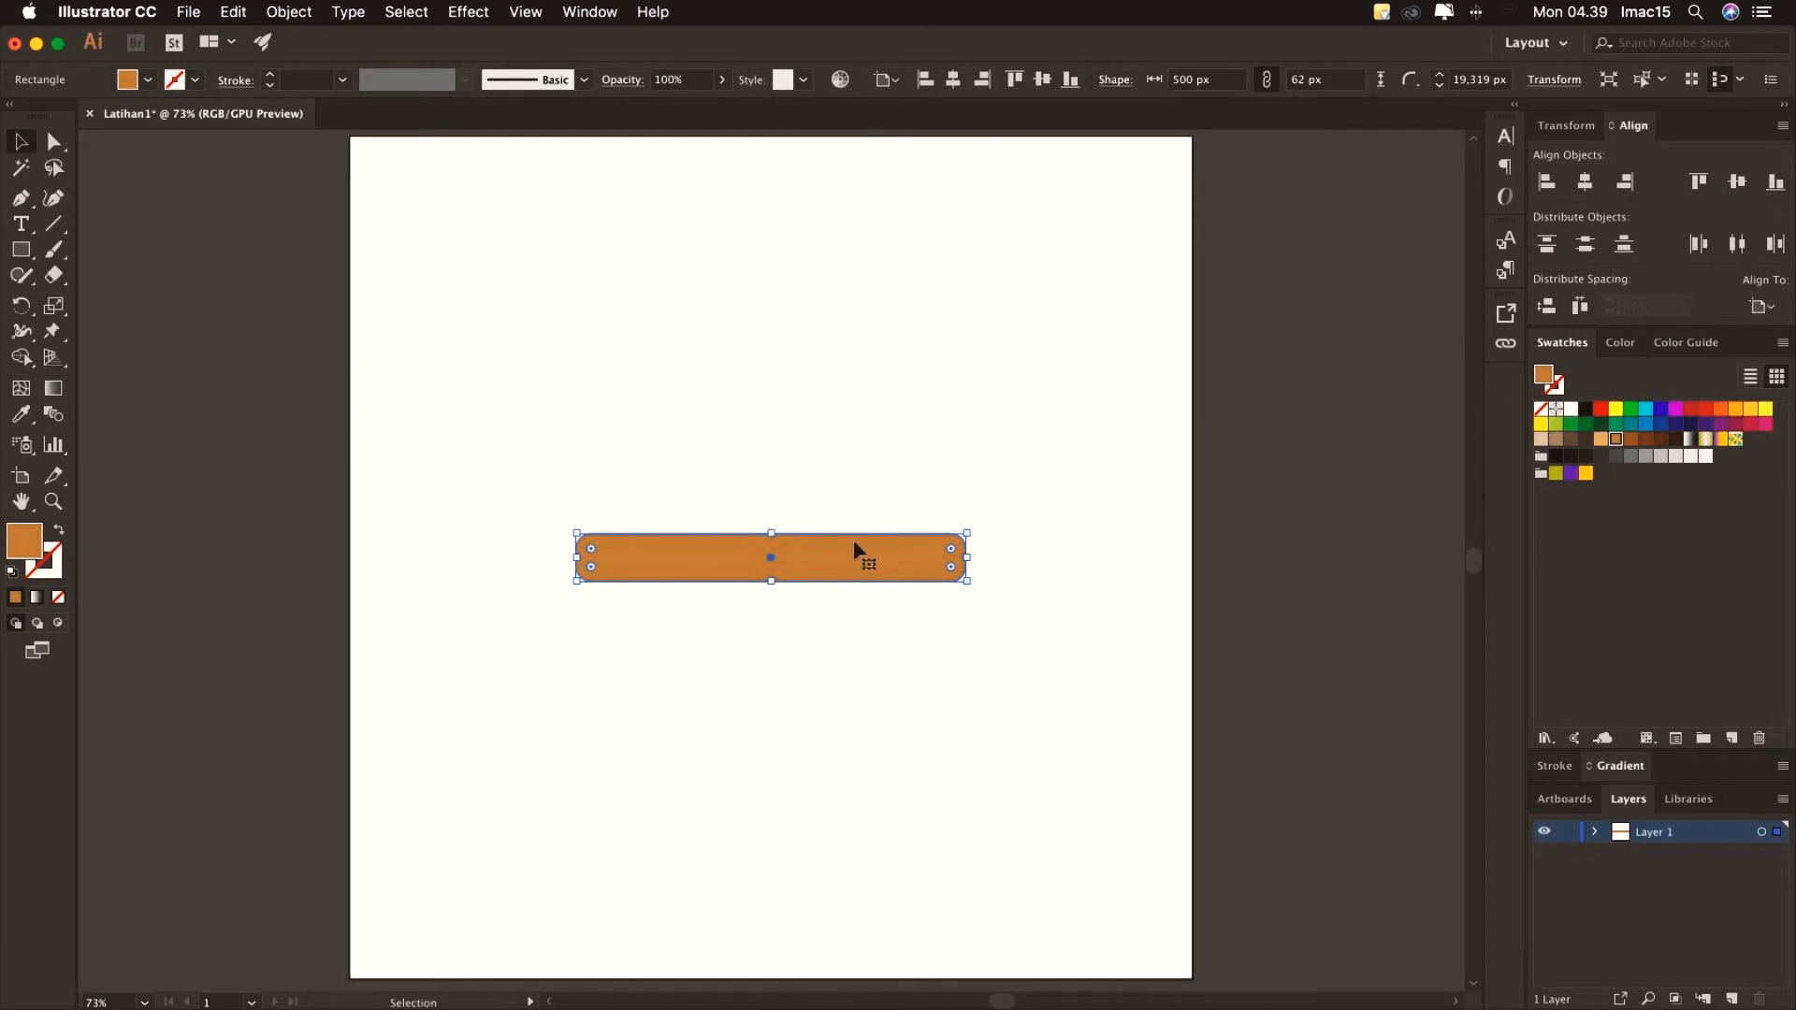
Move the rounded rectangle straight up, slightly above the artboard's middle, keeping it horizontally centered, and deselect it
left_click_drag(858, 558, 860, 463)
key("super+z")
left_click_drag(857, 557, 839, 491)
left_click(847, 453)
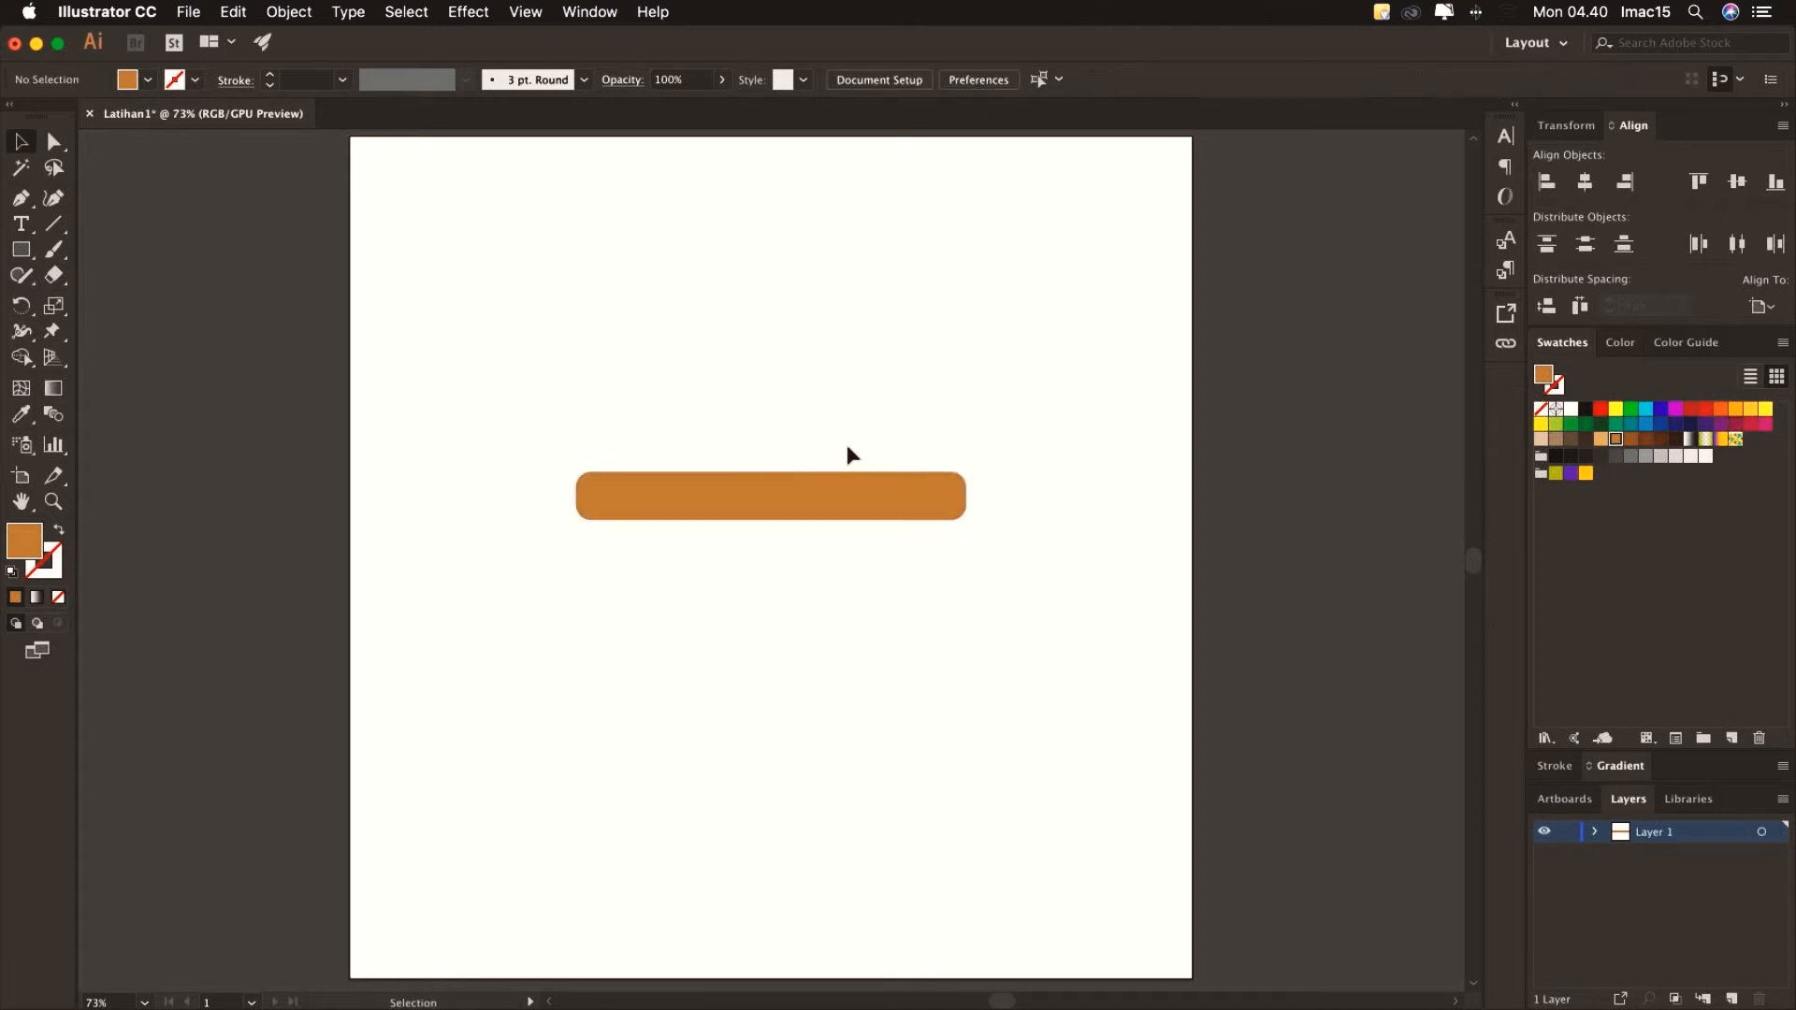
Reduce the rounded rectangle's height to about 38.6 px by raising its lower edge, and deselect it
left_click(818, 514)
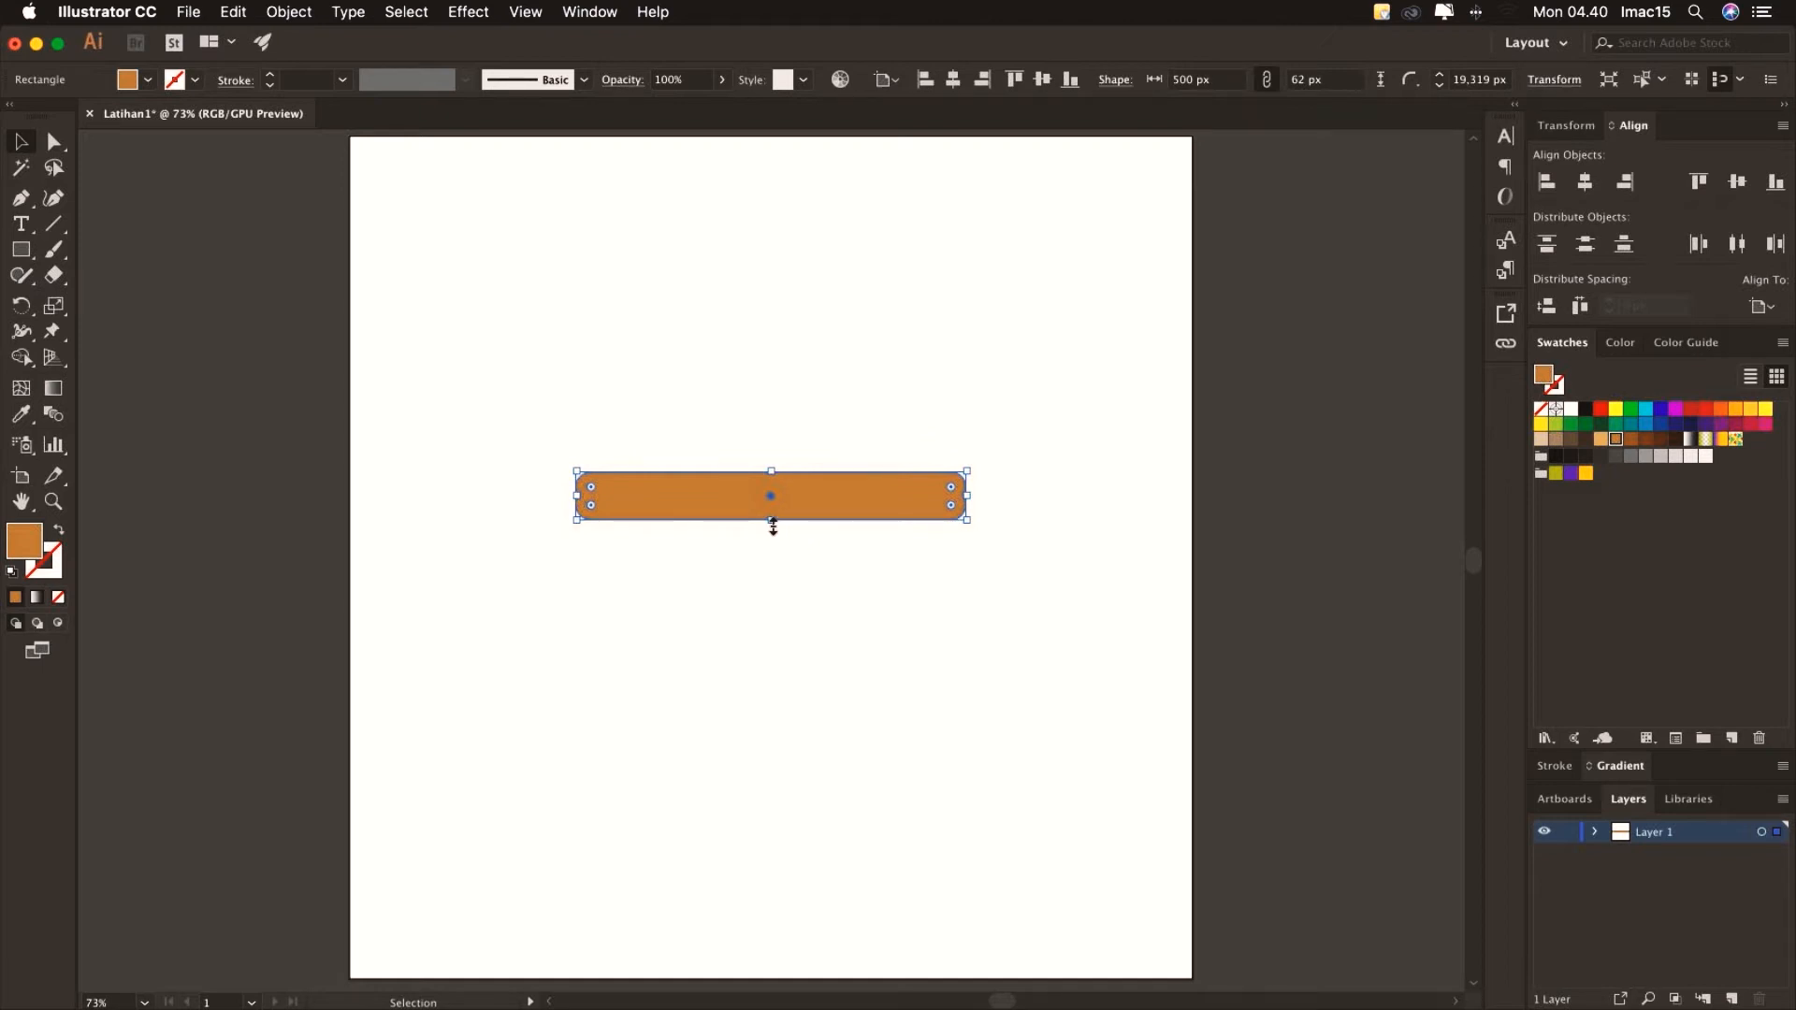
left_click_drag(773, 524, 773, 497)
left_click(838, 514)
Reduce the radius of the bar's rounded corners to about 7.07 px and deselect it
key("z")
left_click_drag(586, 475, 1118, 749)
left_click(15, 148)
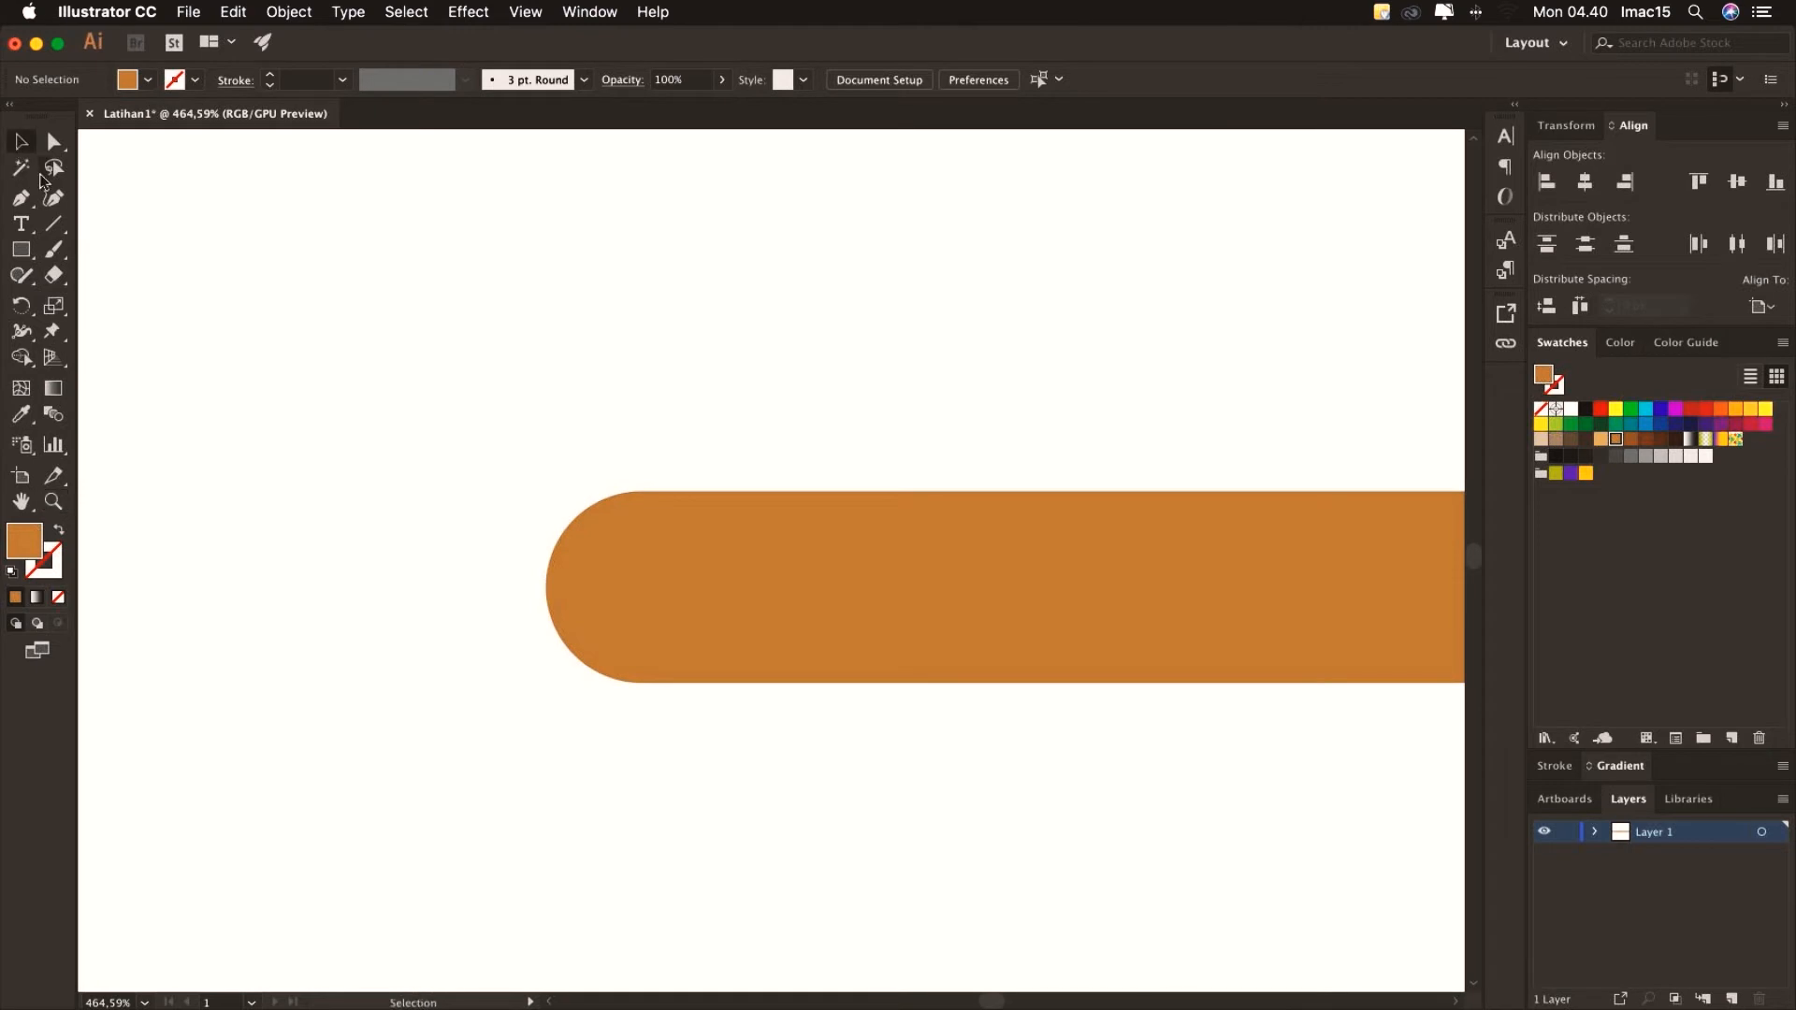
left_click(666, 565)
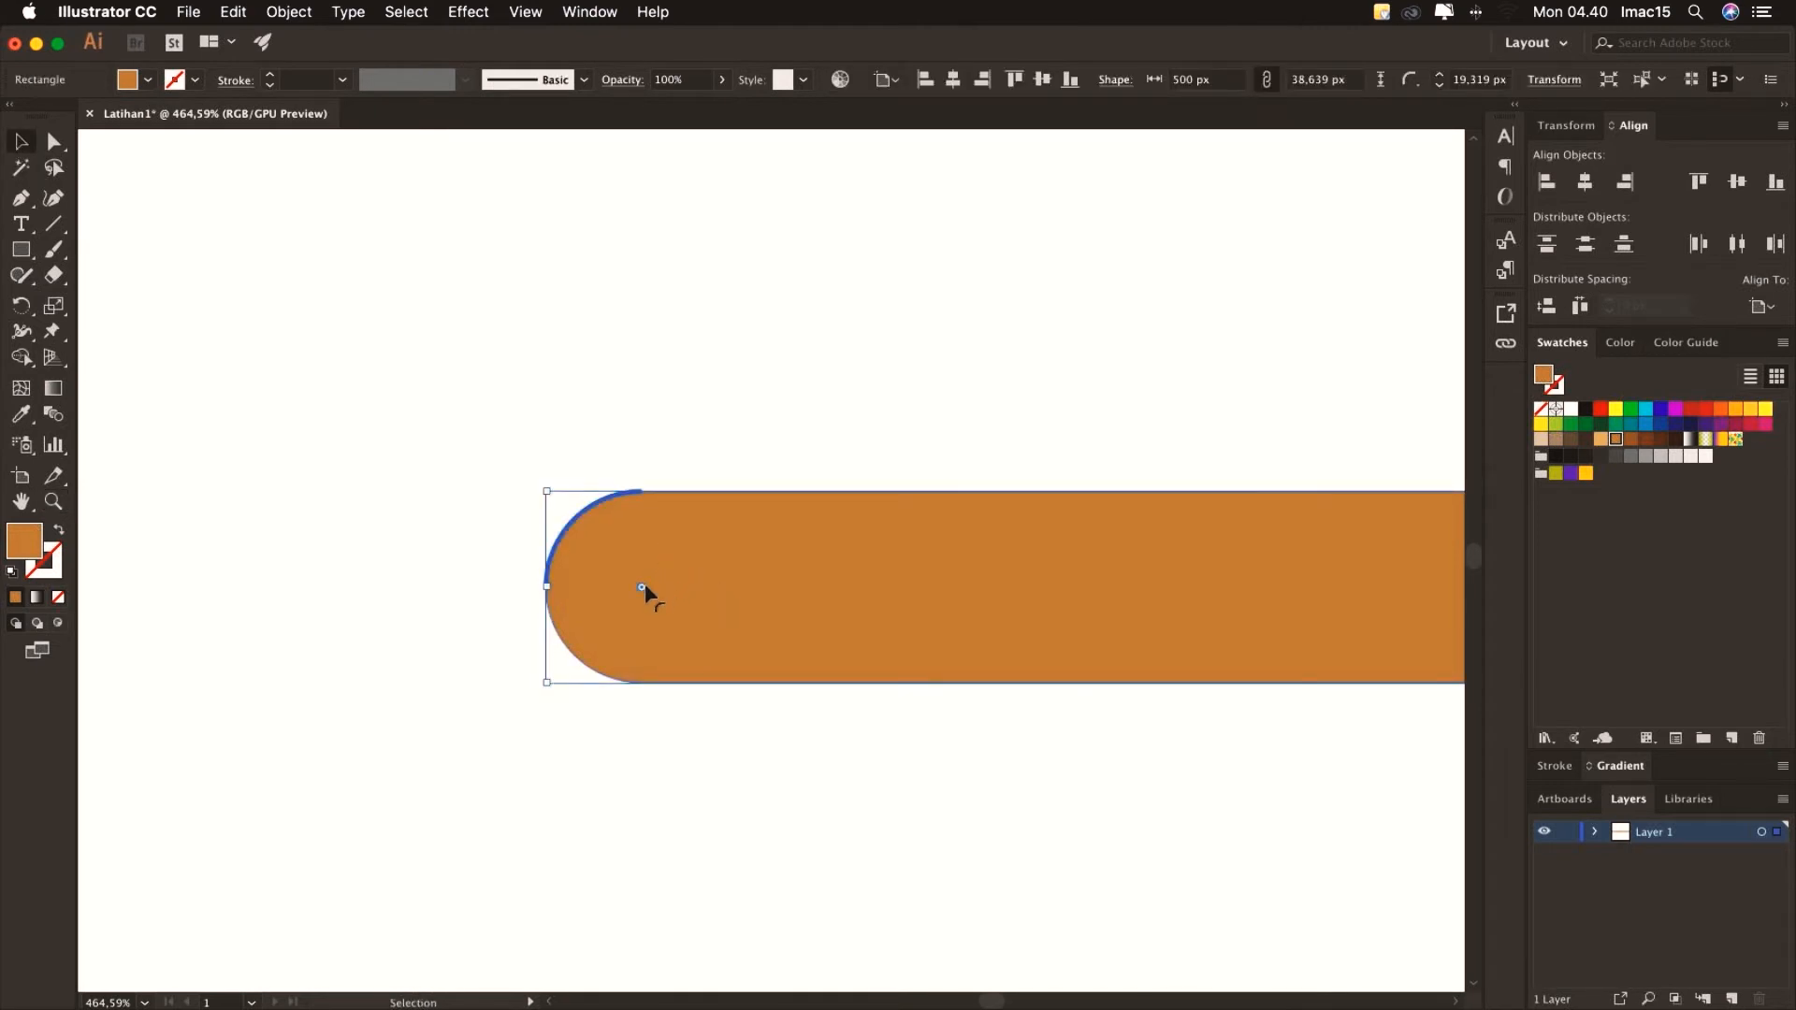
left_click_drag(642, 585, 575, 539)
left_click(313, 358)
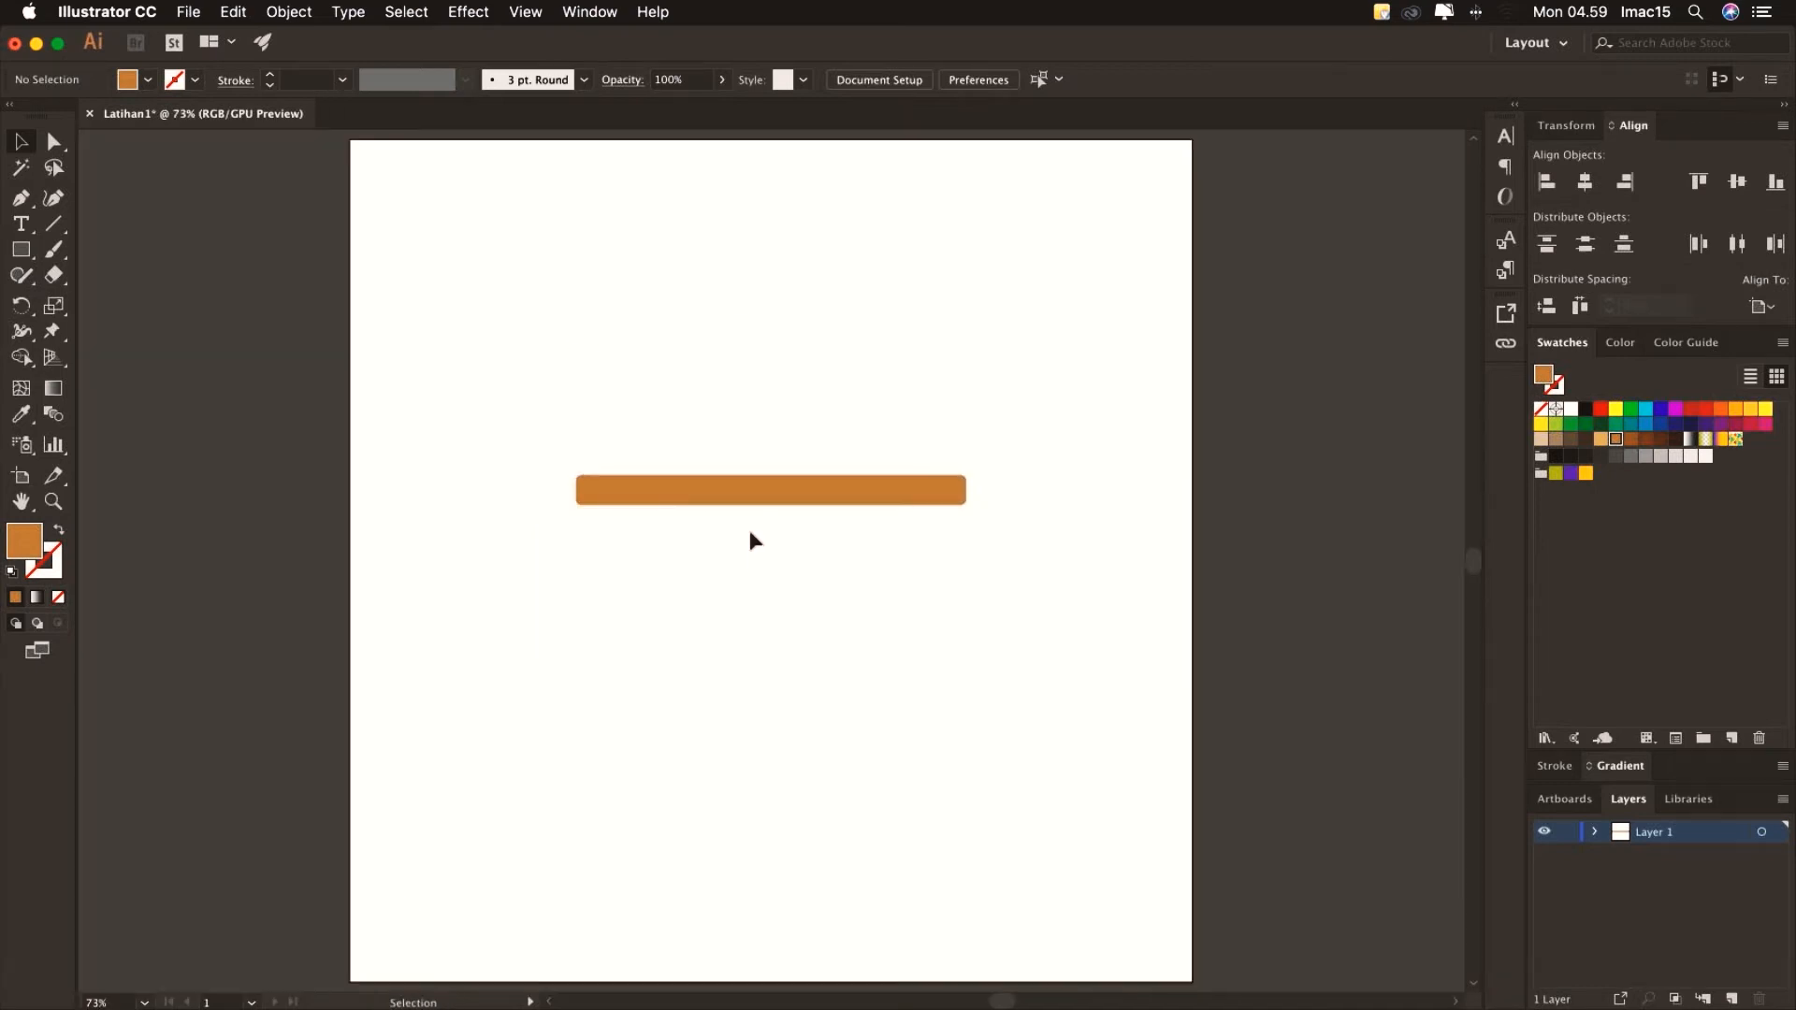
Resize the rounded bar to about 574 px wide and 19 px high, and center it horizontally on the artboard
left_click(753, 493)
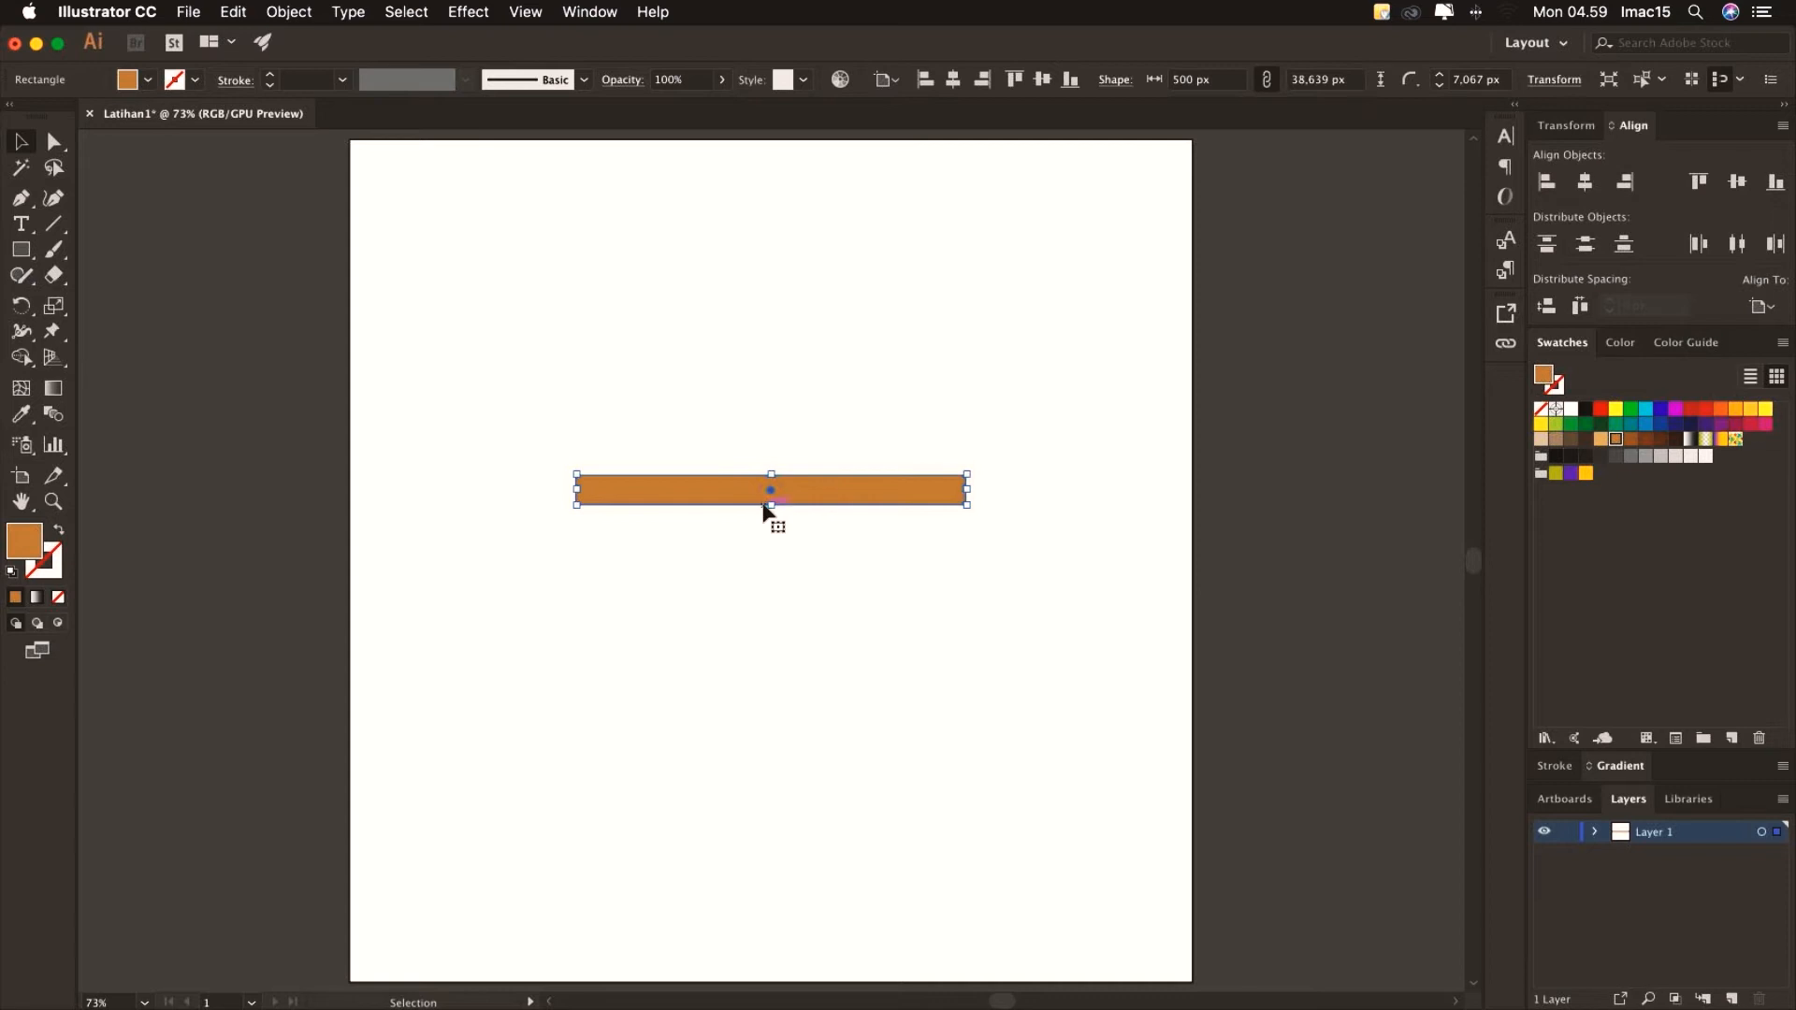
left_click_drag(771, 510, 770, 486)
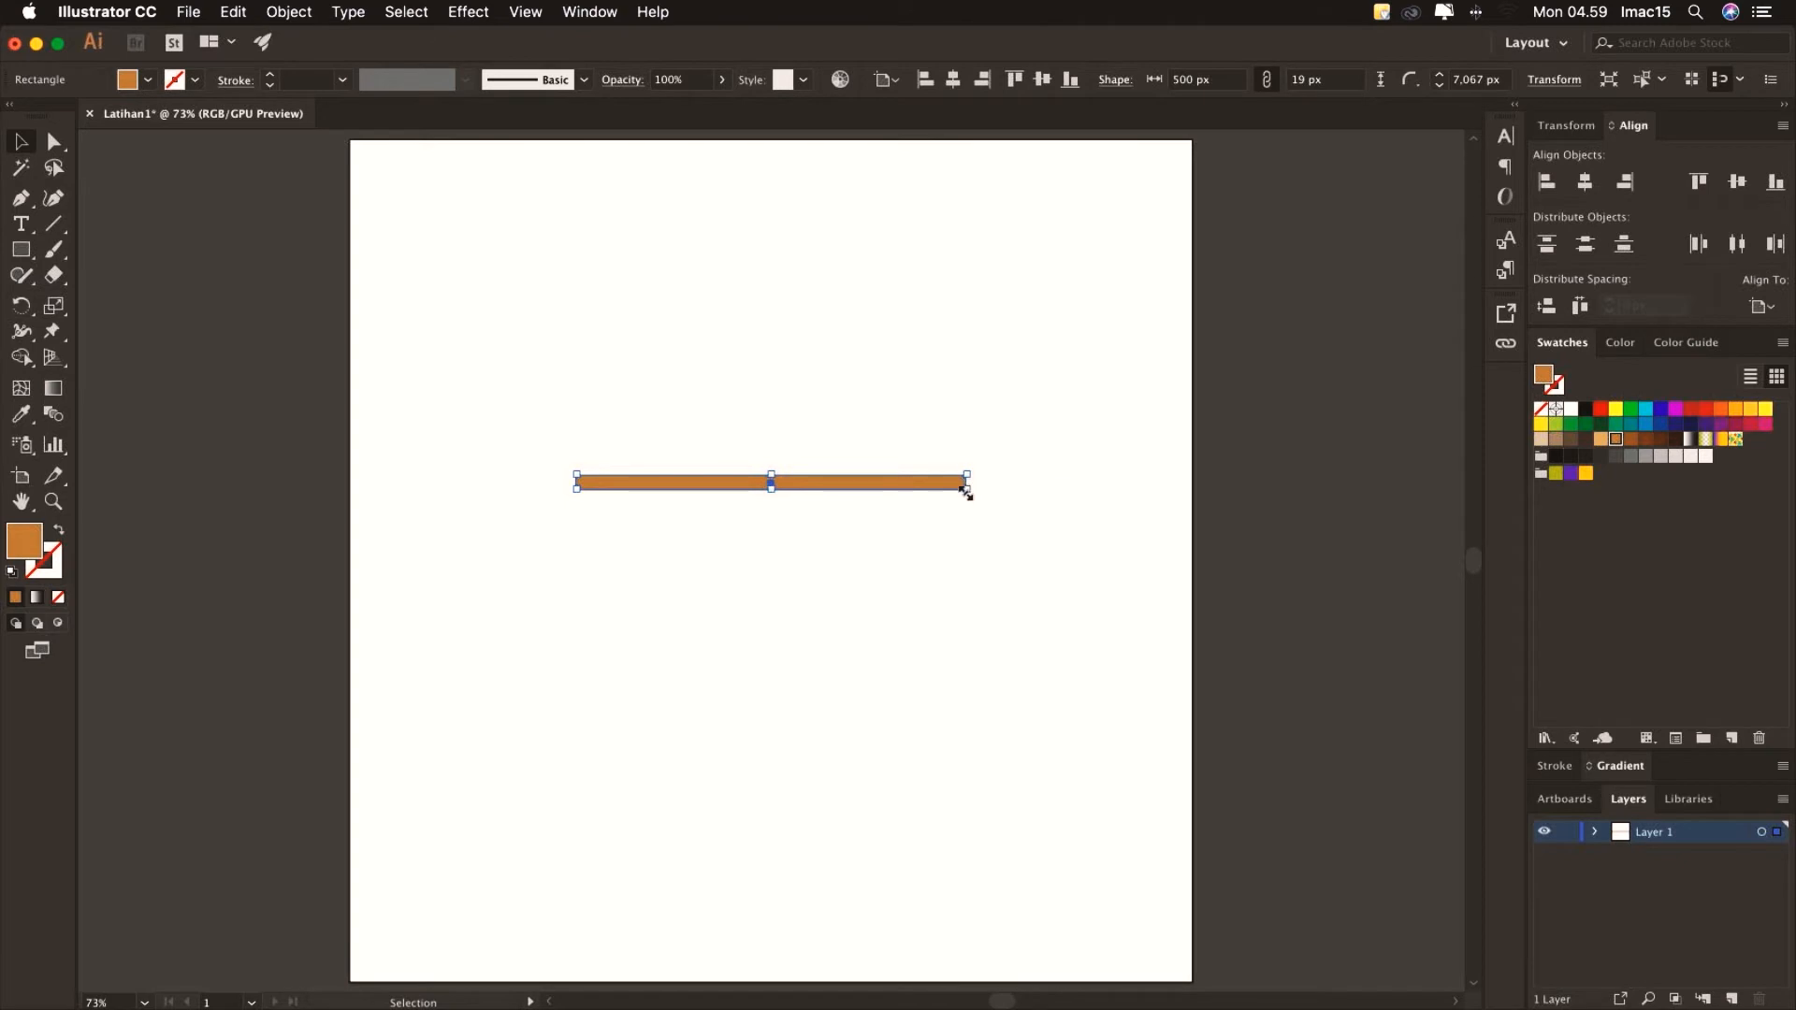
left_click_drag(967, 485, 1026, 492)
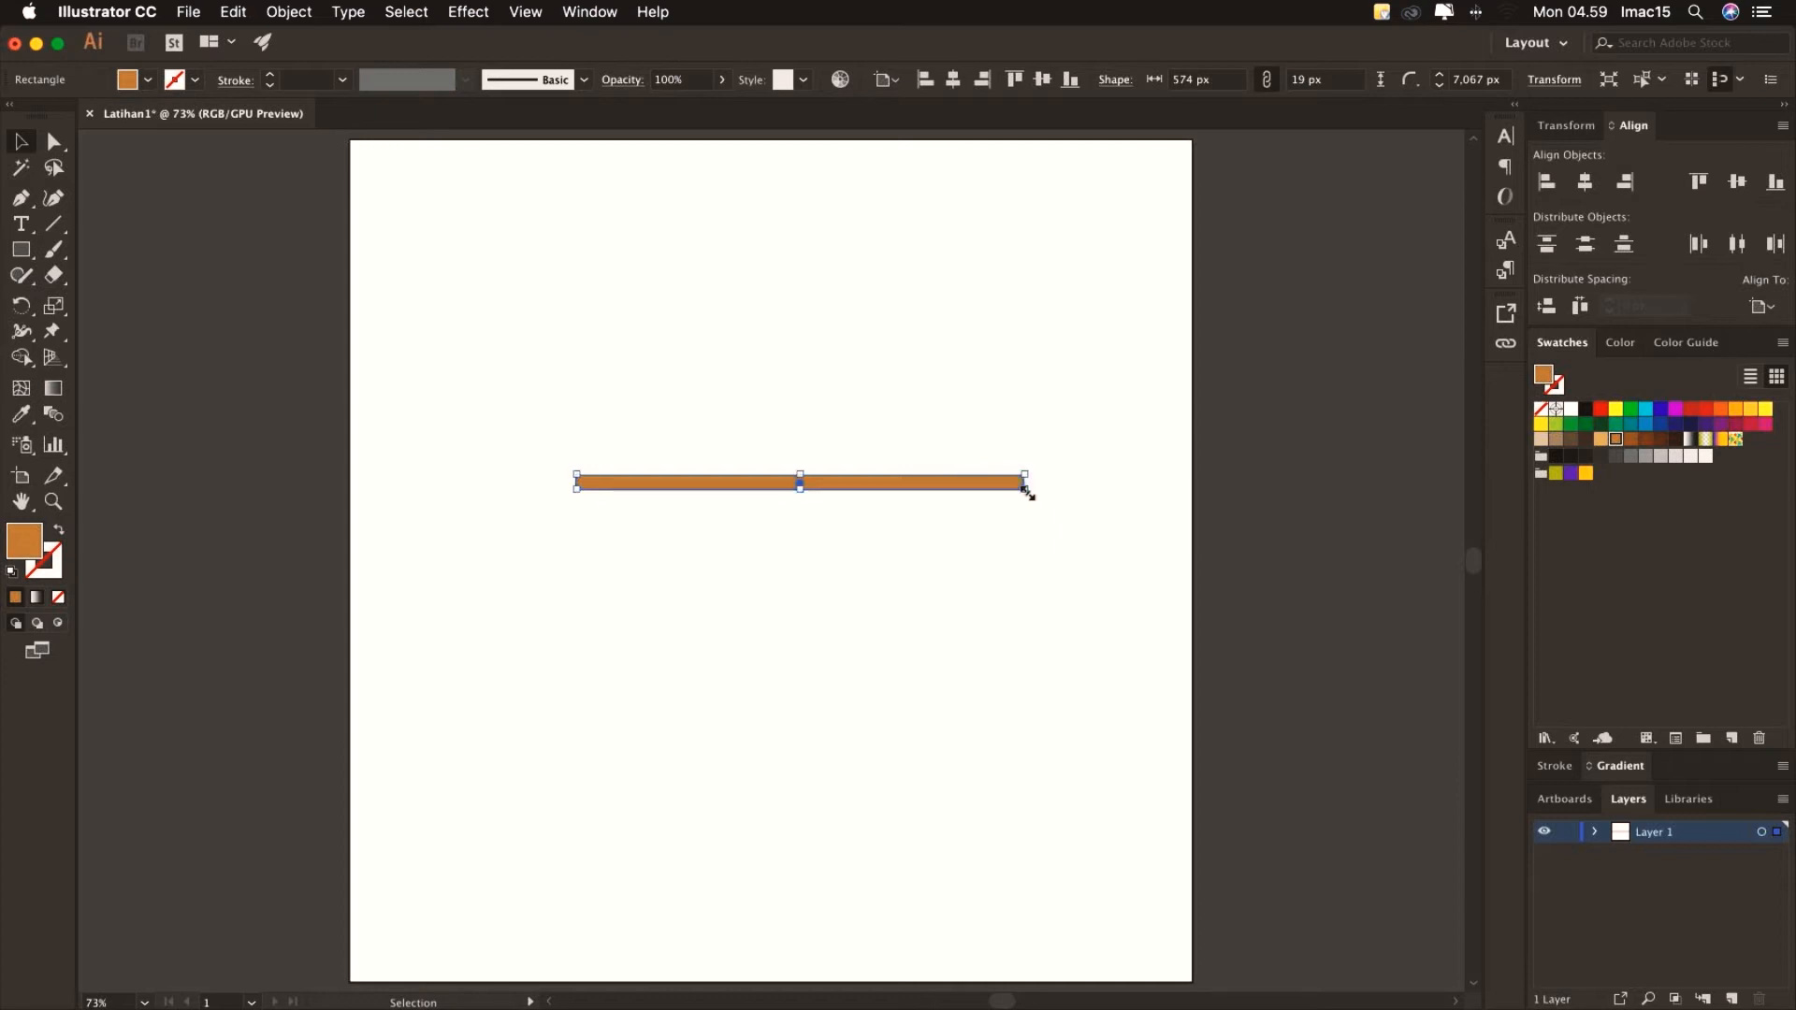
left_click(1585, 183)
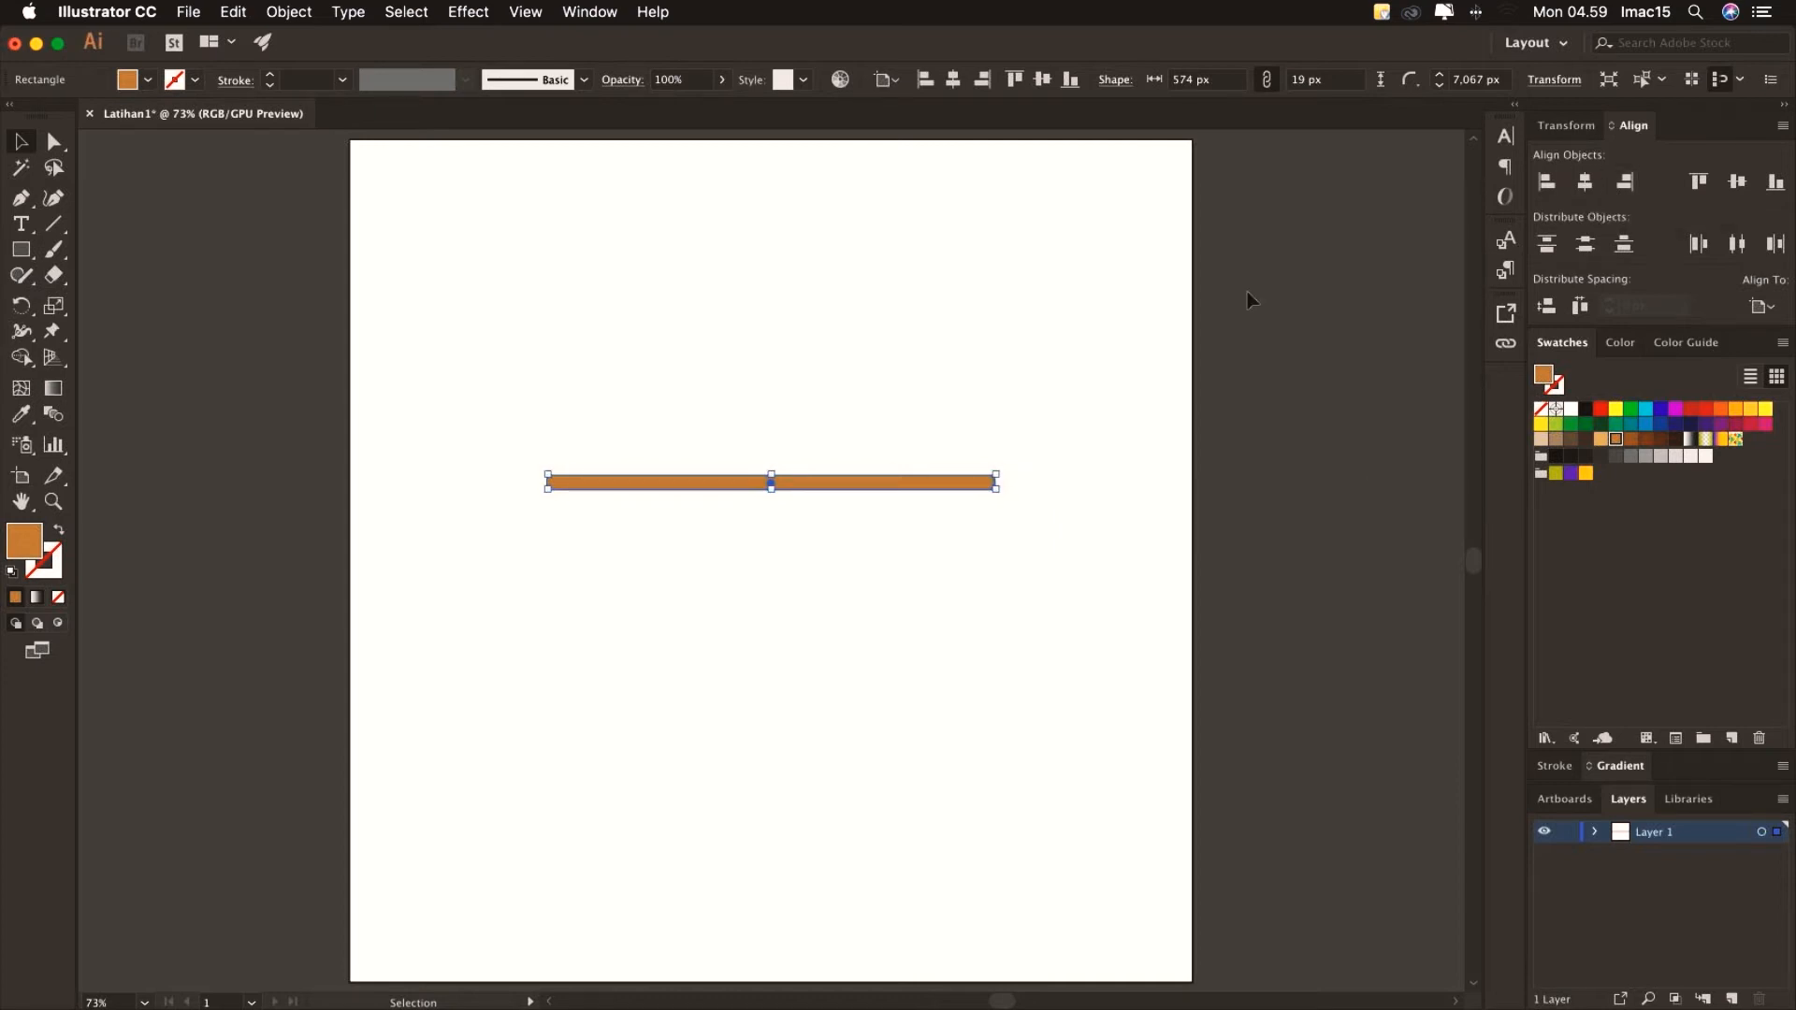
left_click(1065, 356)
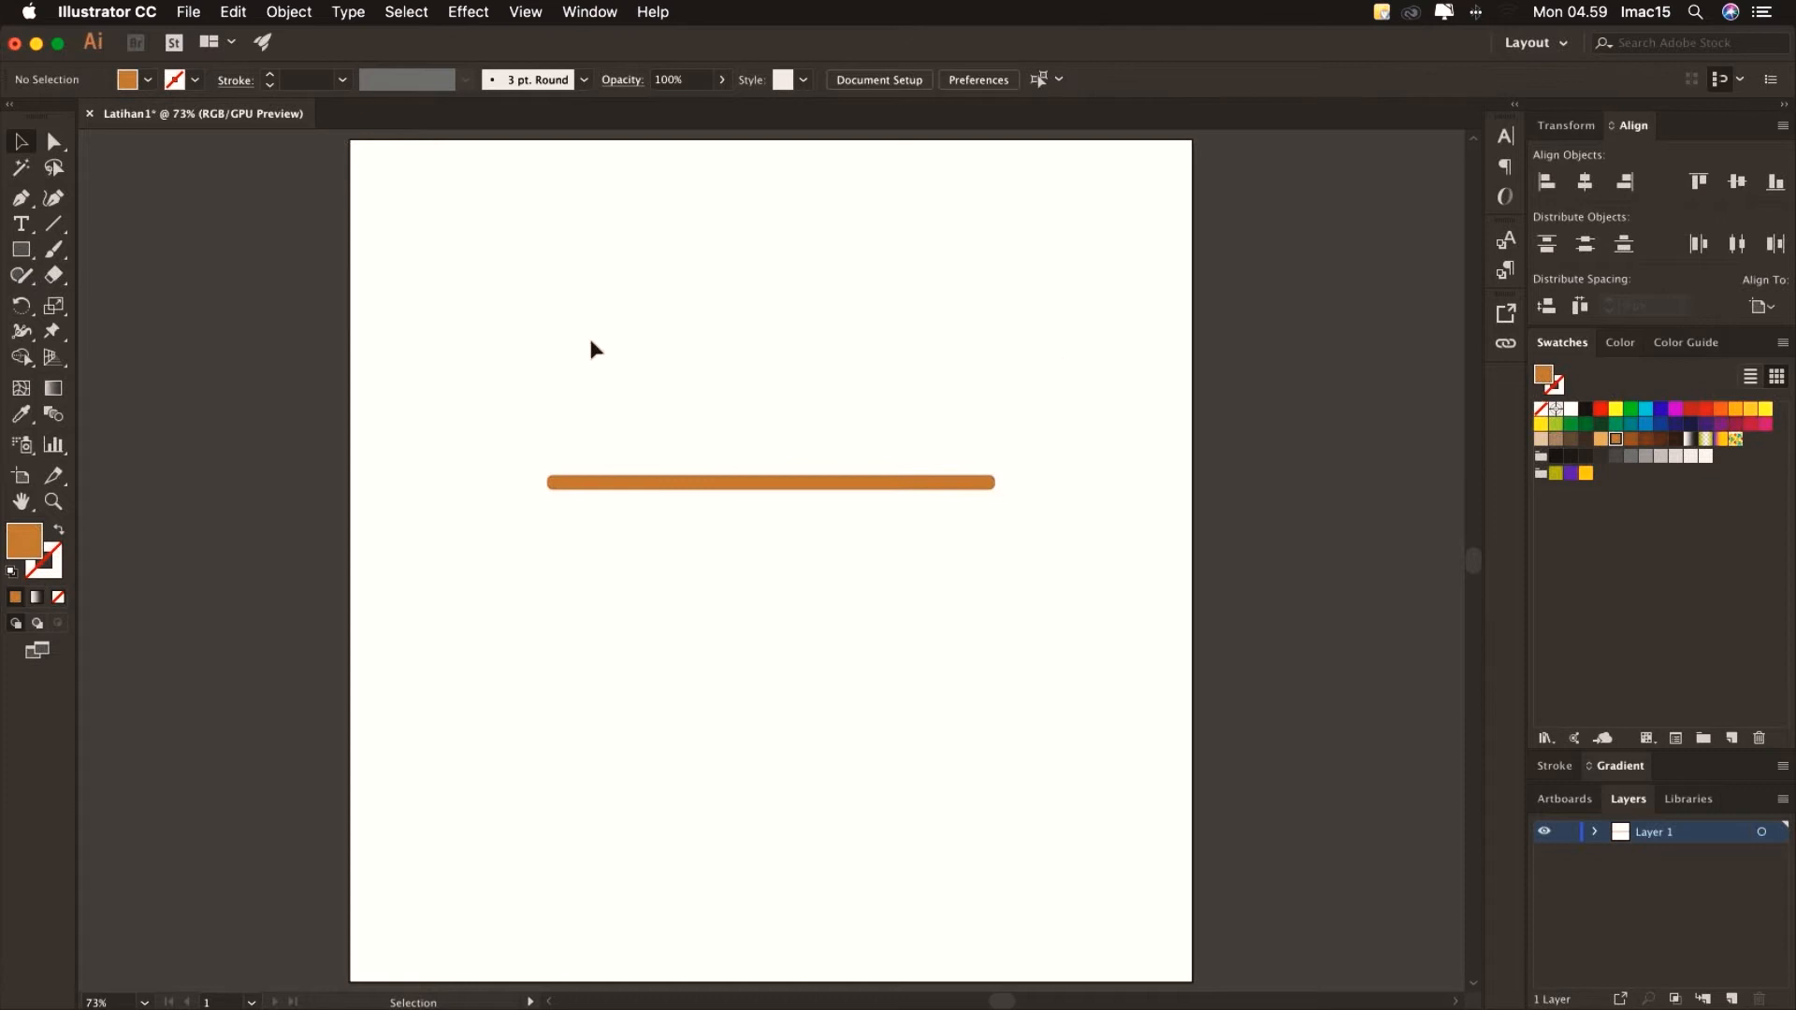
Draw a rectangle about 558 px wide and 308 px high directly below the rounded bar, slightly inset from its ends
left_click(18, 253)
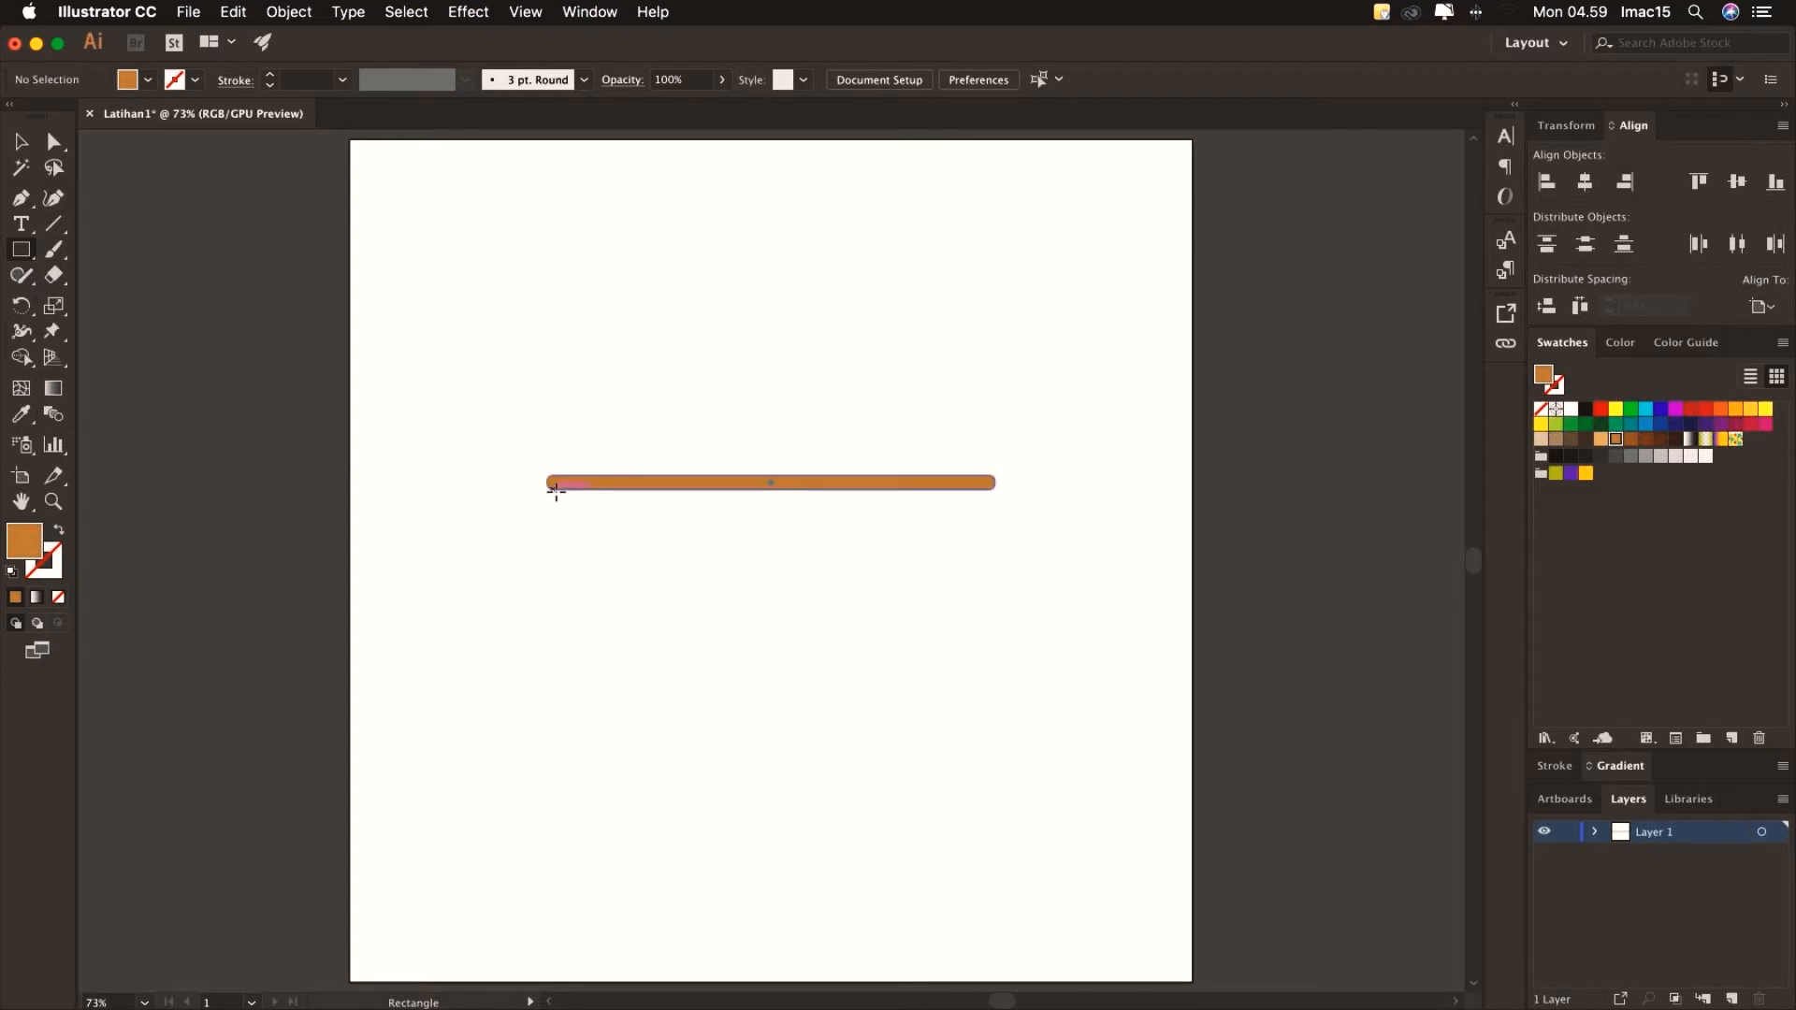
left_click_drag(553, 489, 988, 732)
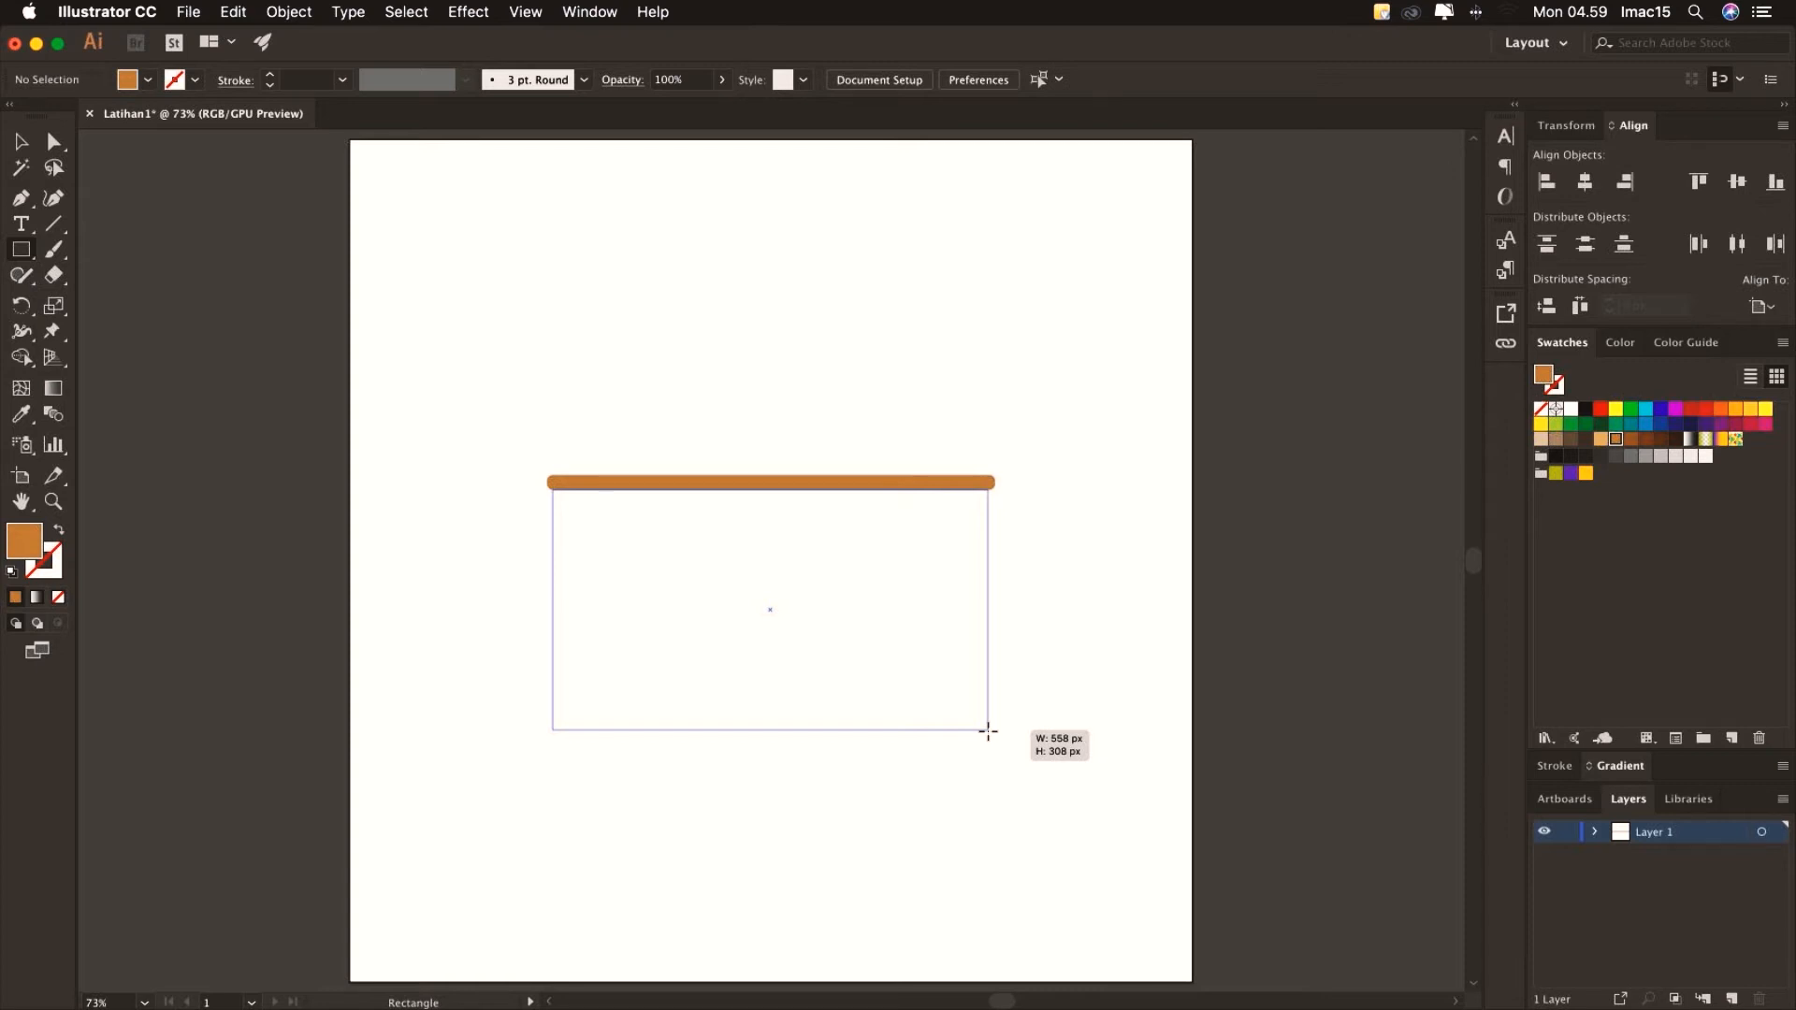
left_click_drag(988, 731, 988, 730)
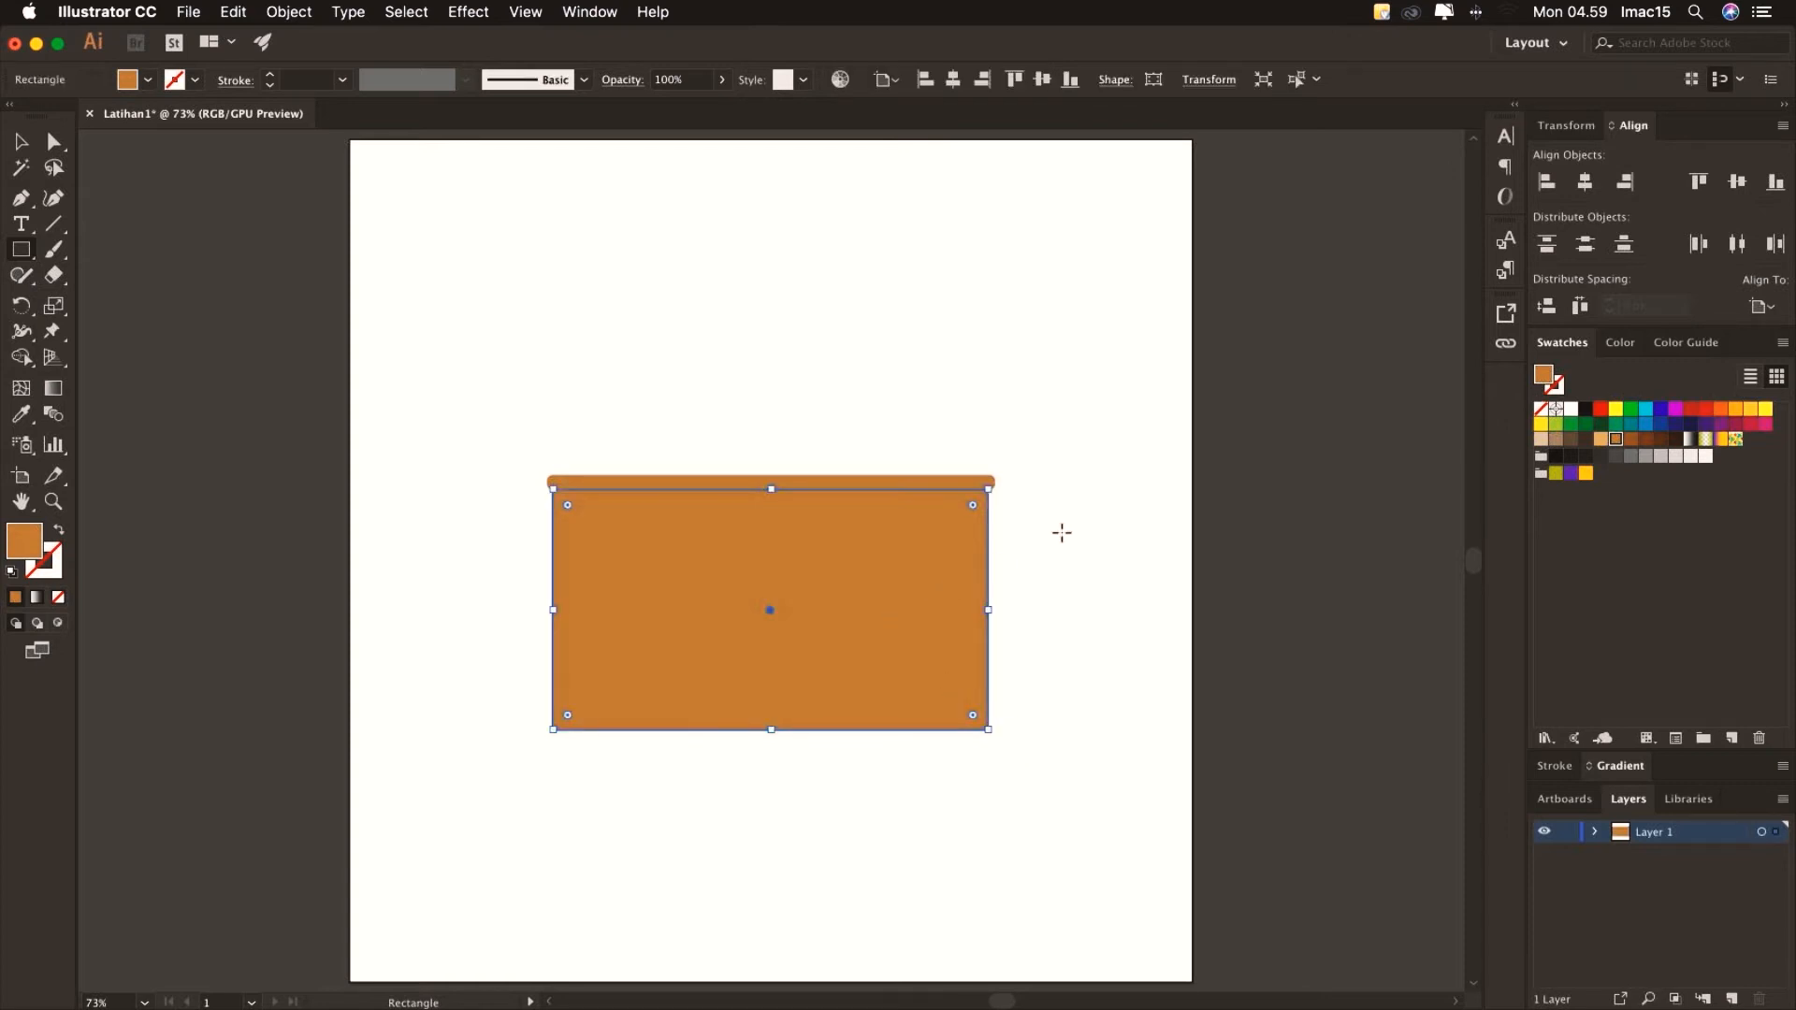
Give the large rectangle a pale peach fill based on the light orange swatch, and center it horizontally on the artboard
left_click(1747, 411)
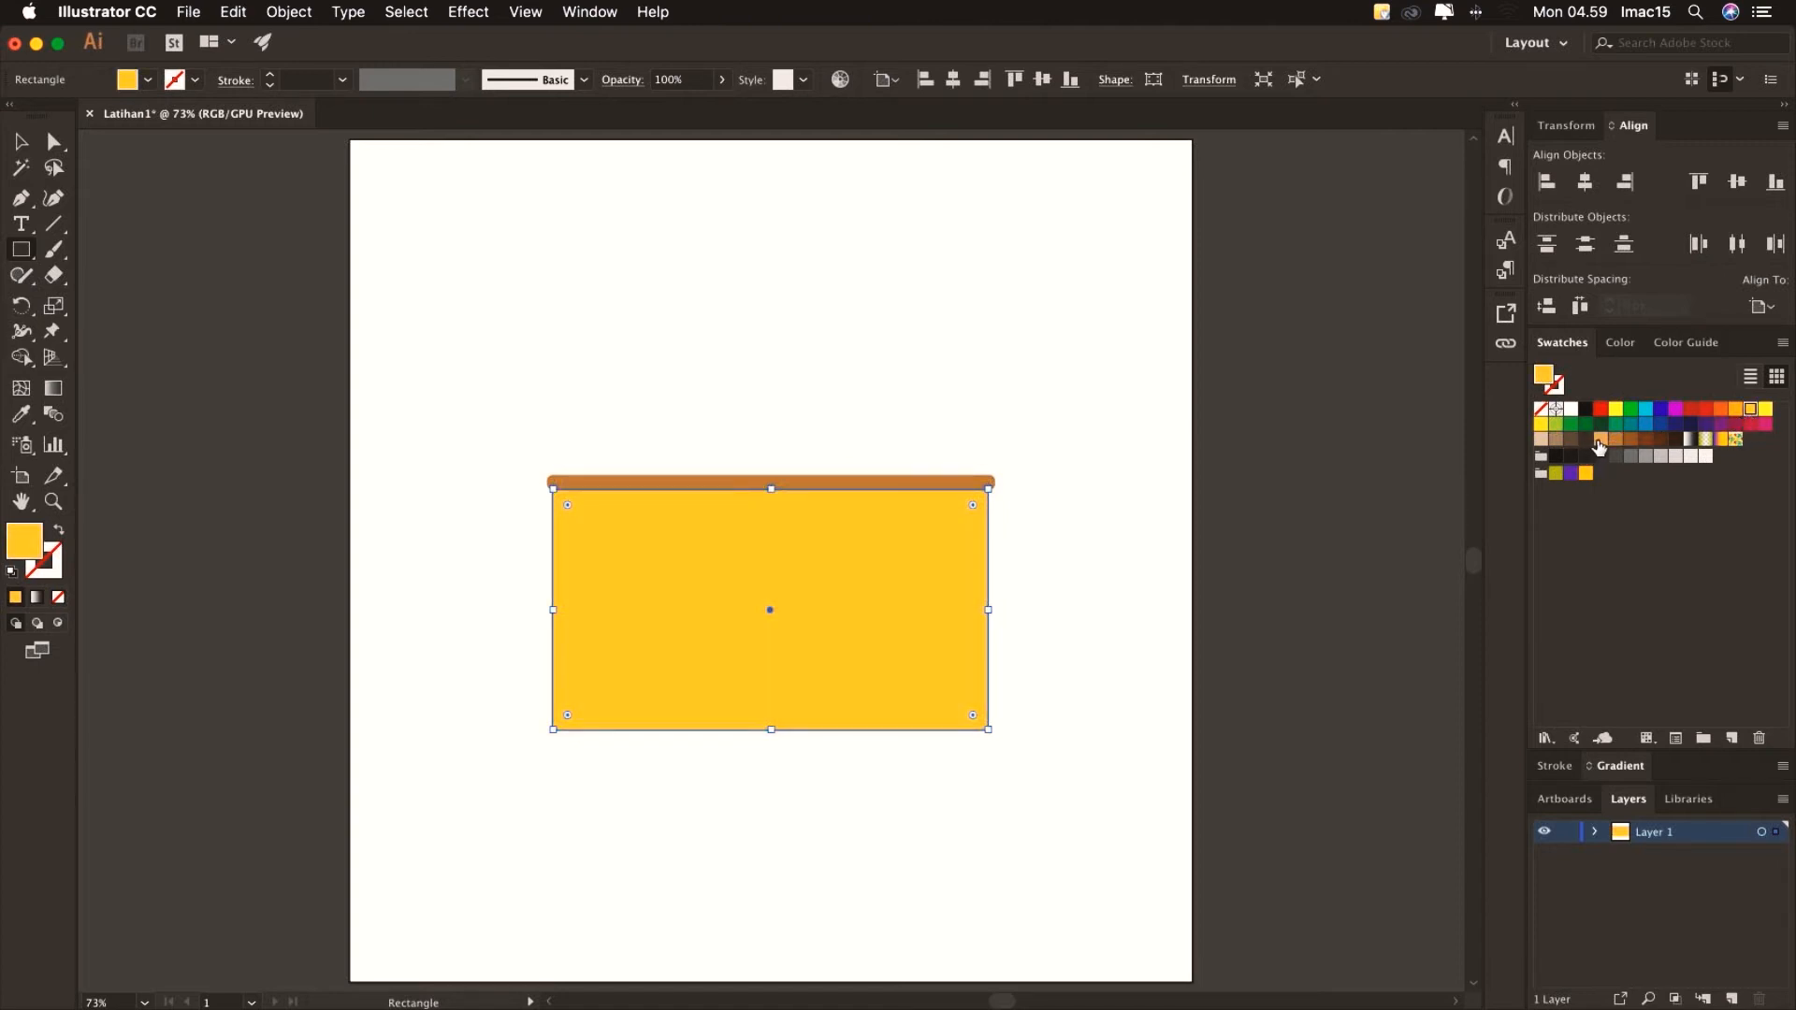
left_click(1600, 441)
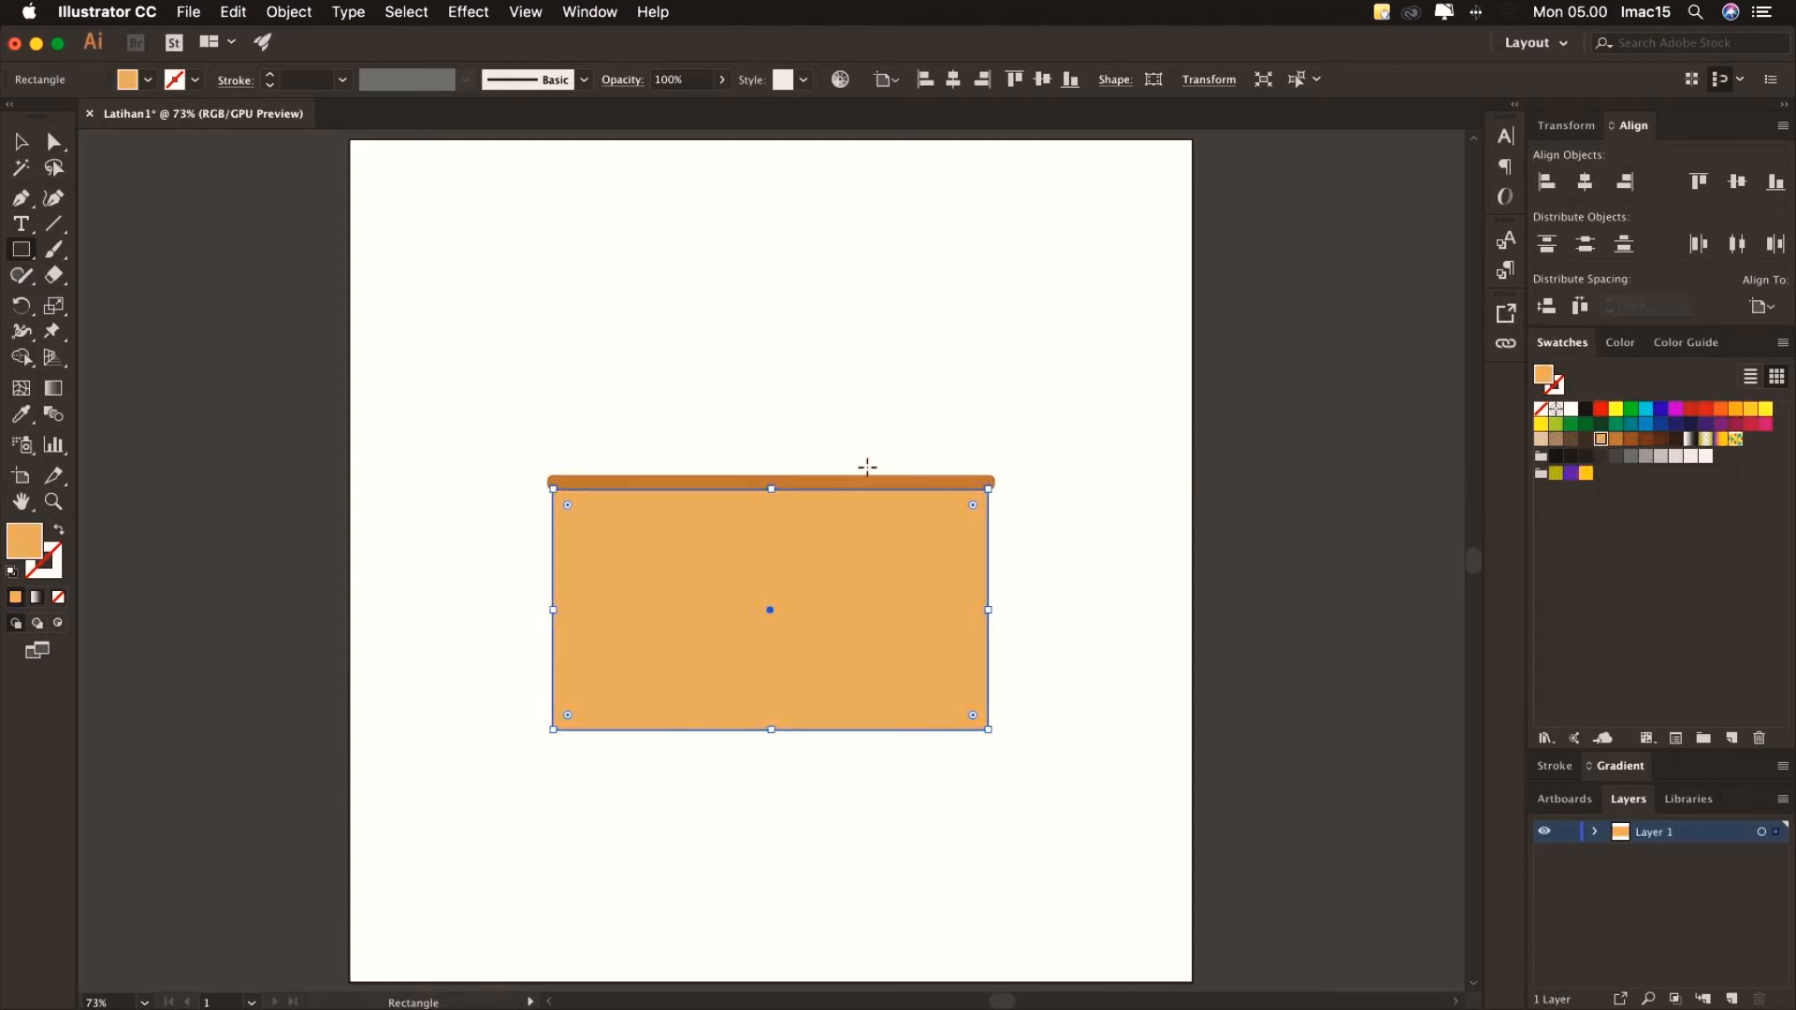
double_click(19, 547)
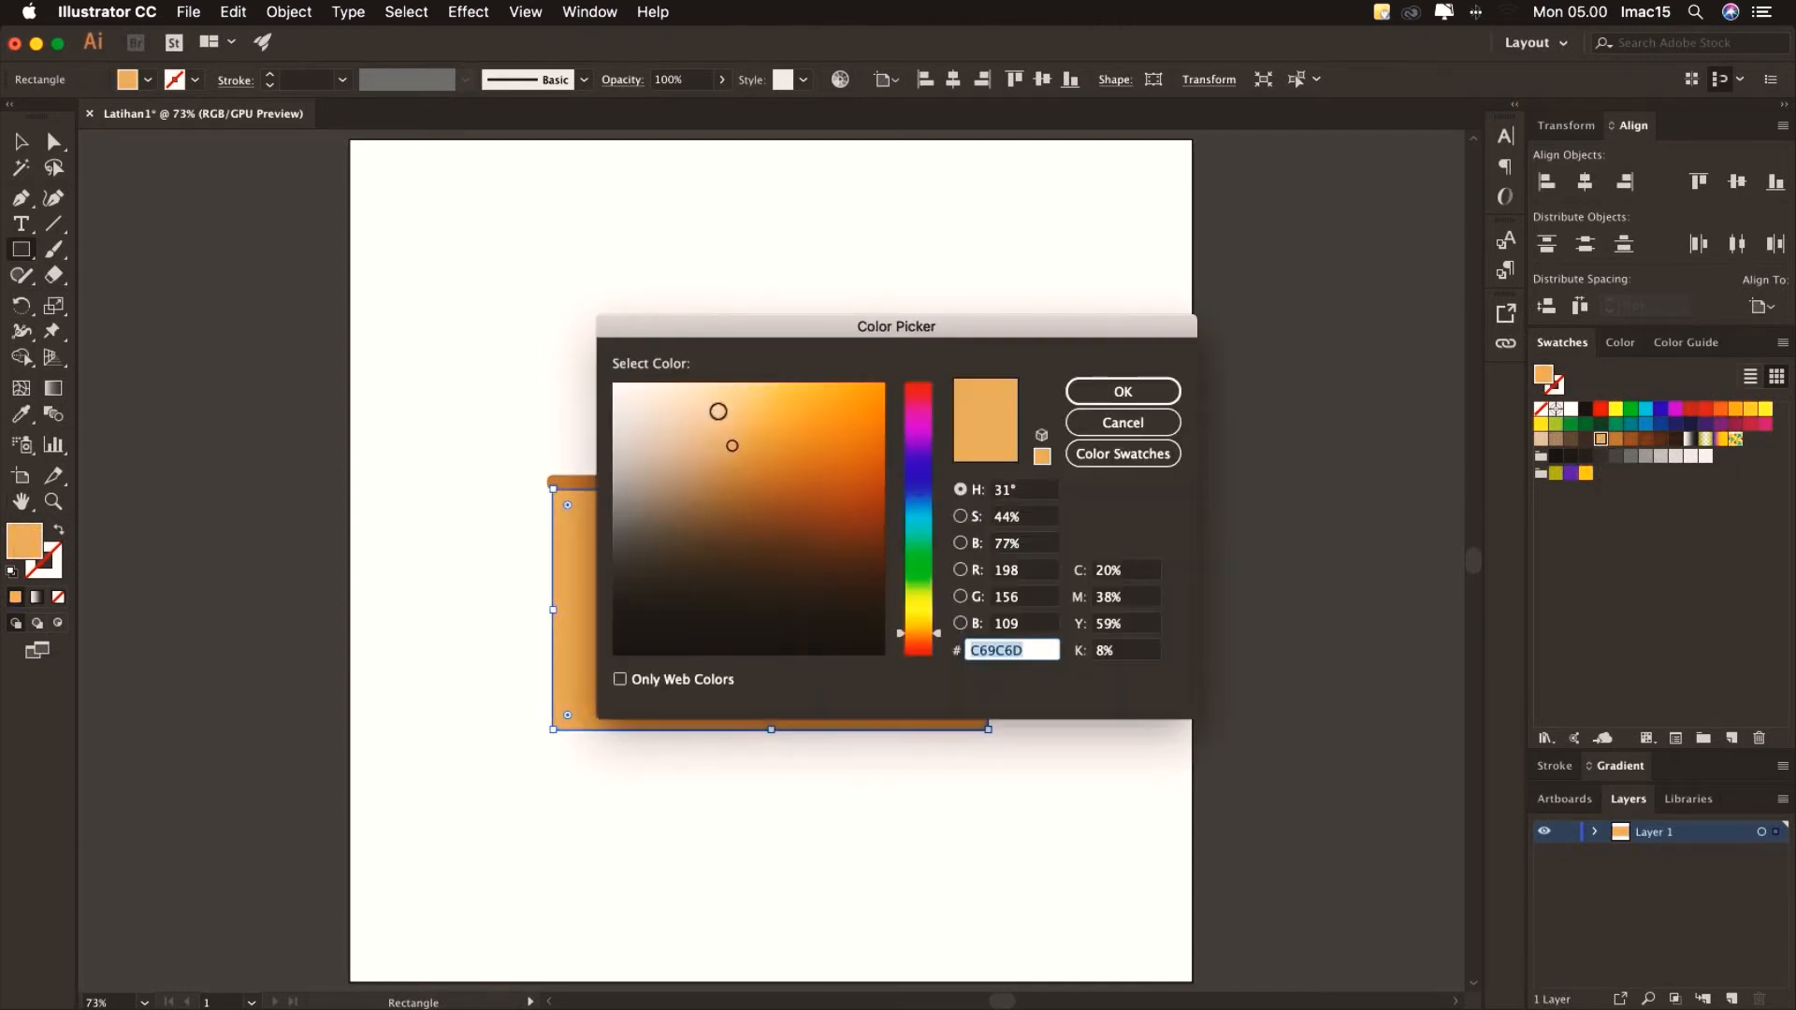
left_click(721, 398)
left_click(710, 397)
left_click(1145, 400)
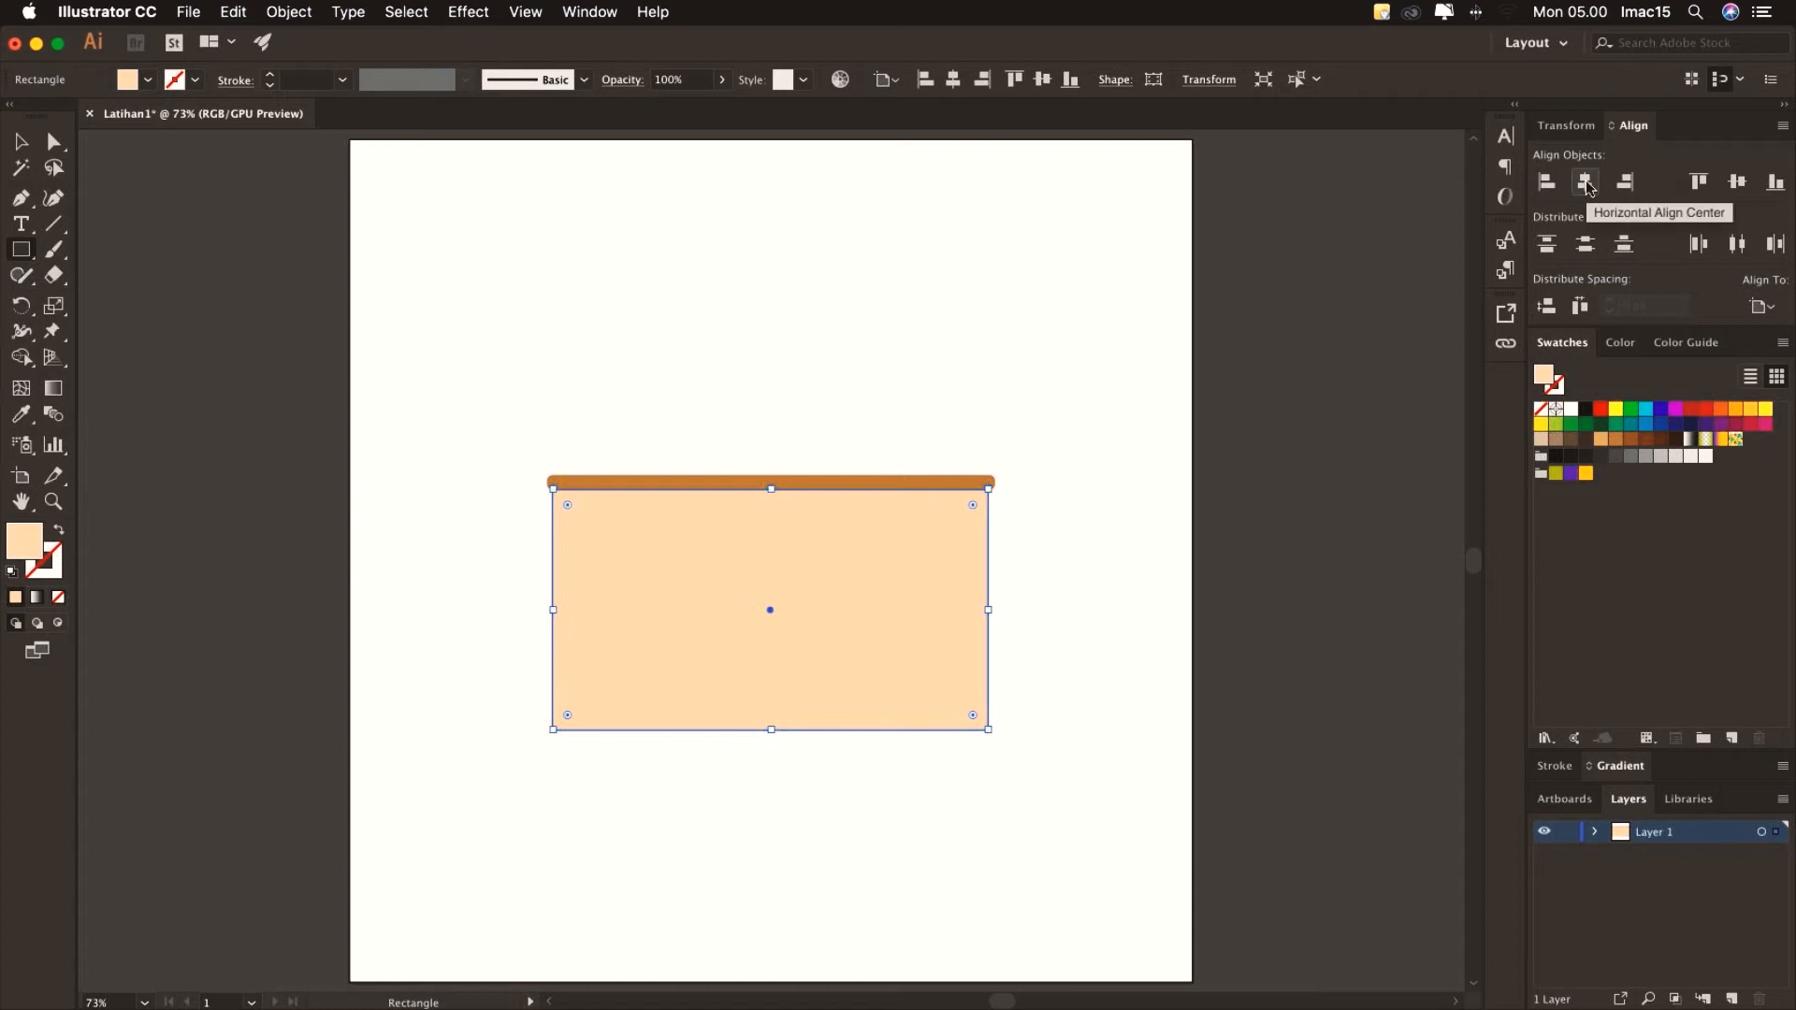
left_click(1585, 183)
key("v")
left_click(538, 314)
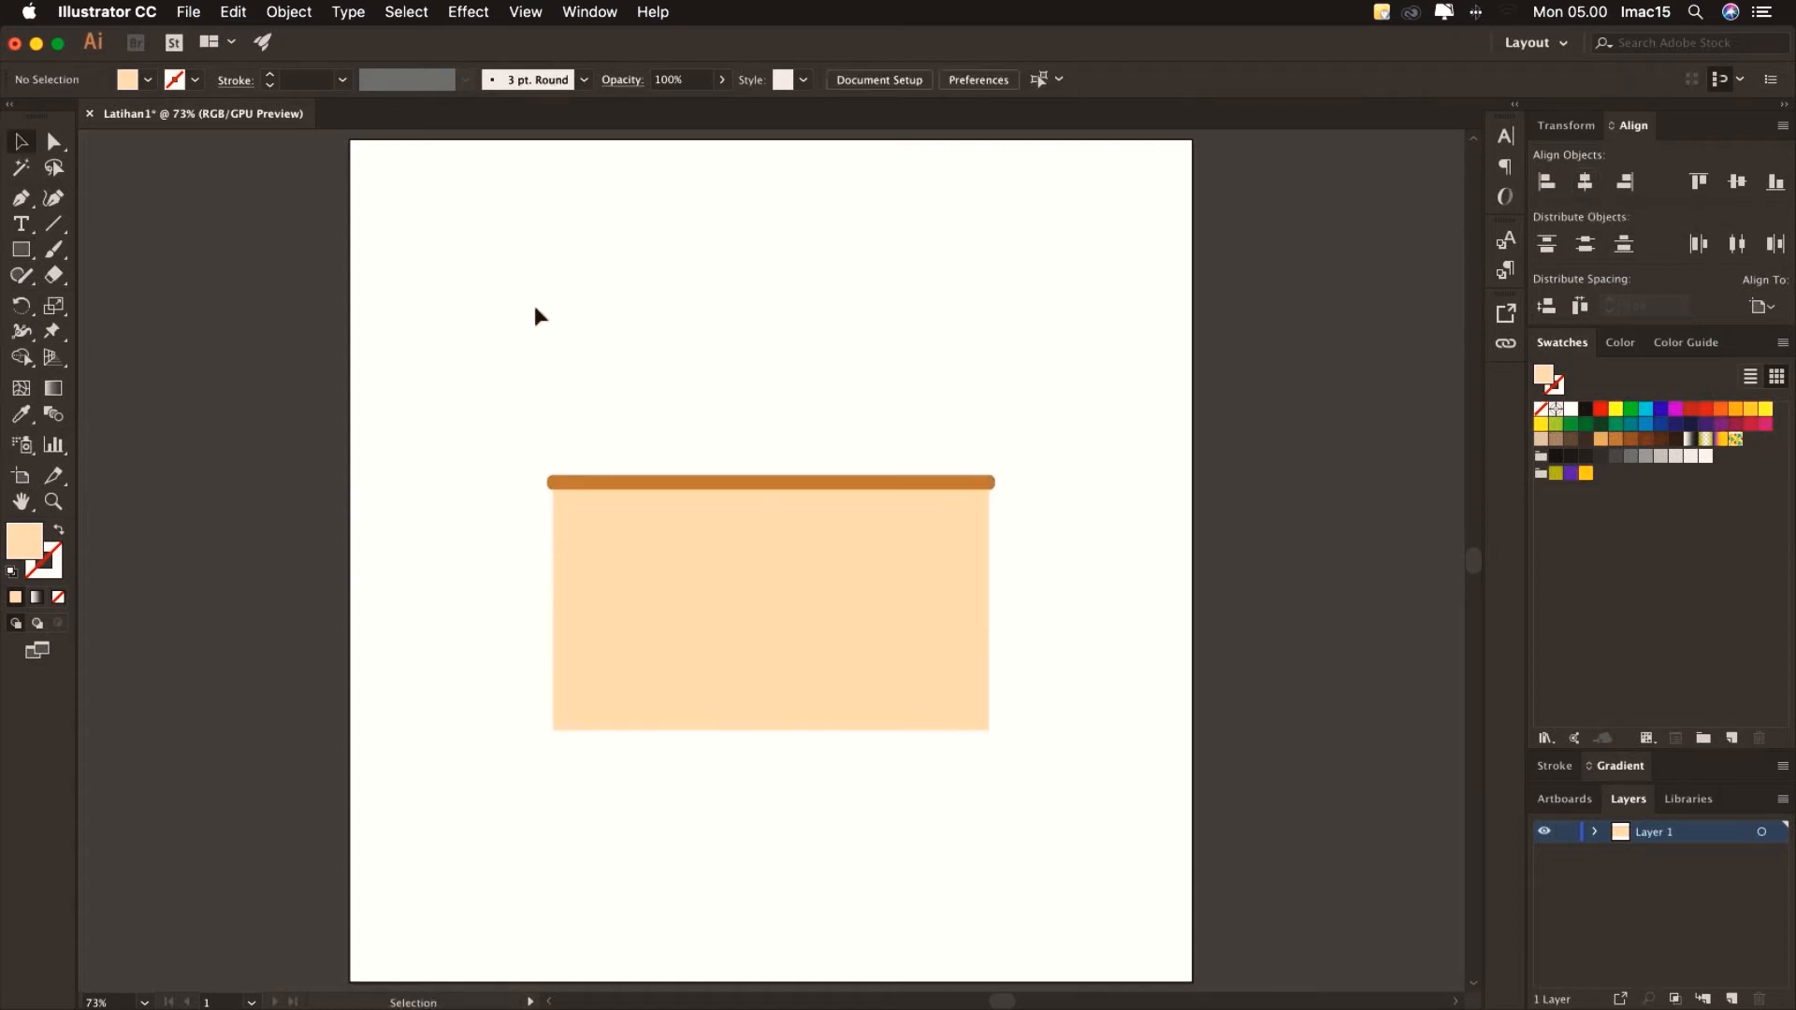
Draw a thin rectangle spanning the full width below the peach rectangle and fill it with the top bar's orange-brown swatch
left_click(19, 252)
left_click_drag(988, 730, 555, 755)
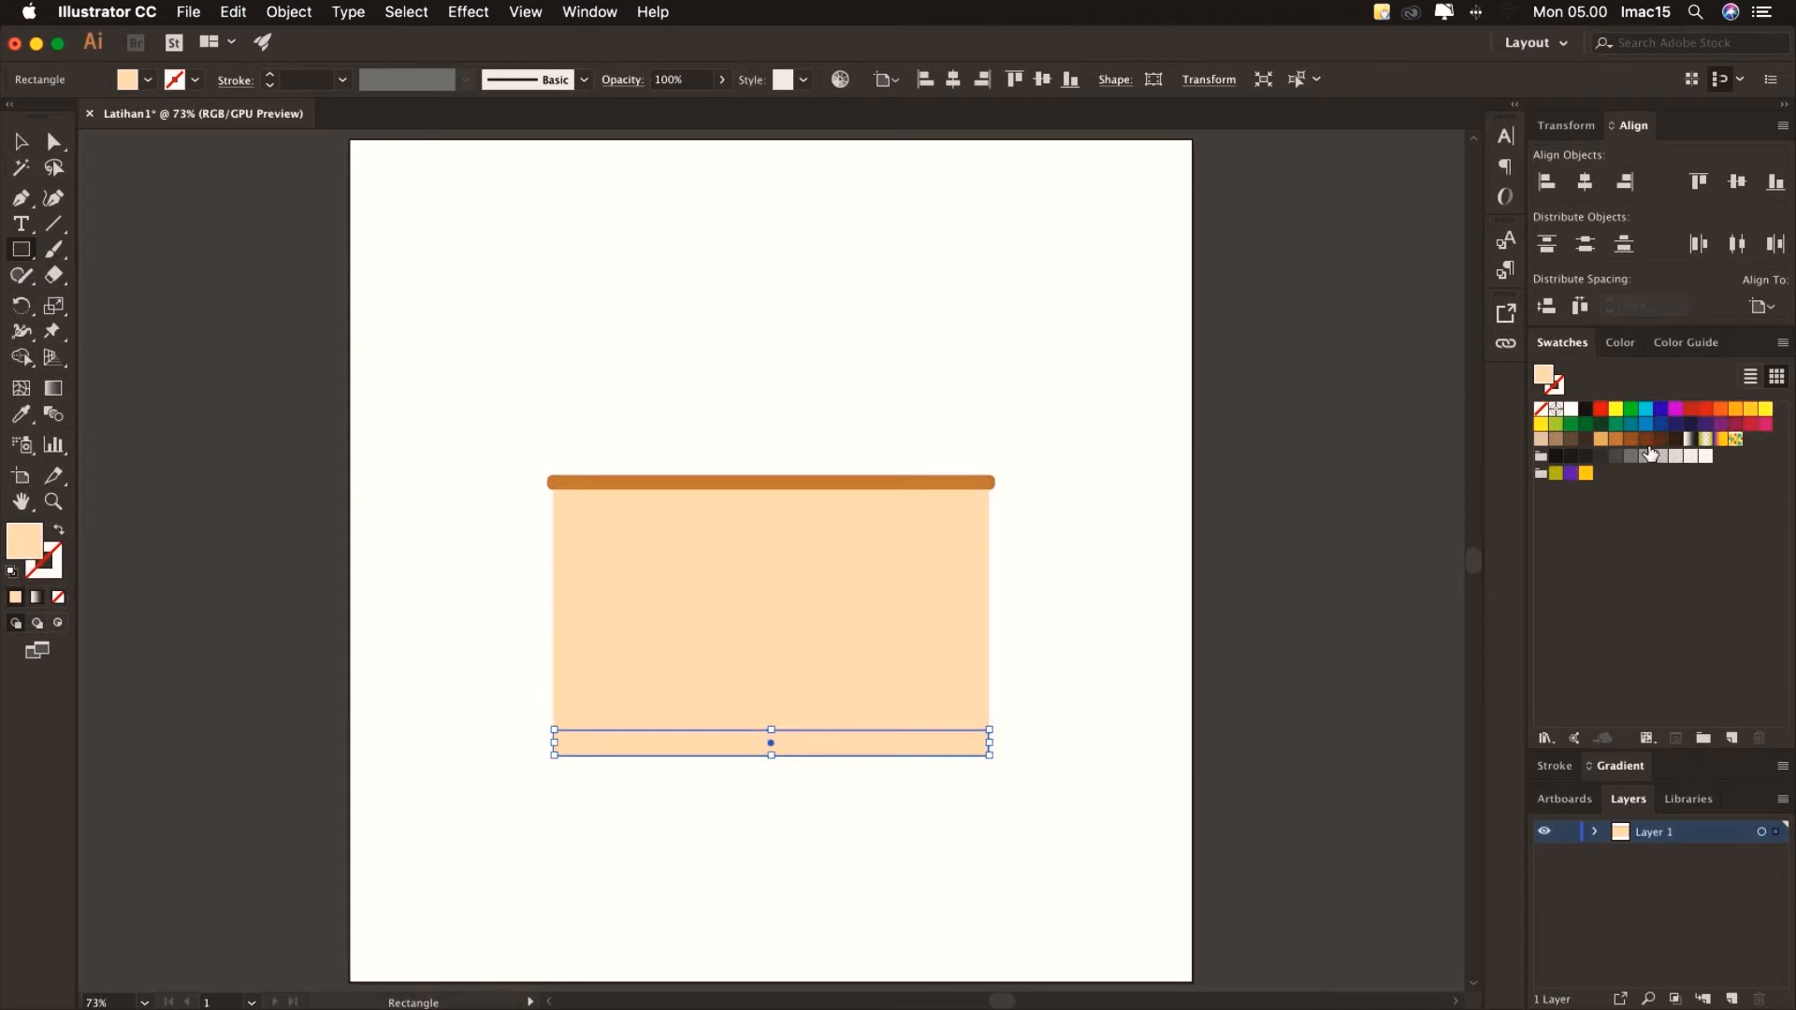
left_click(1615, 439)
key("v")
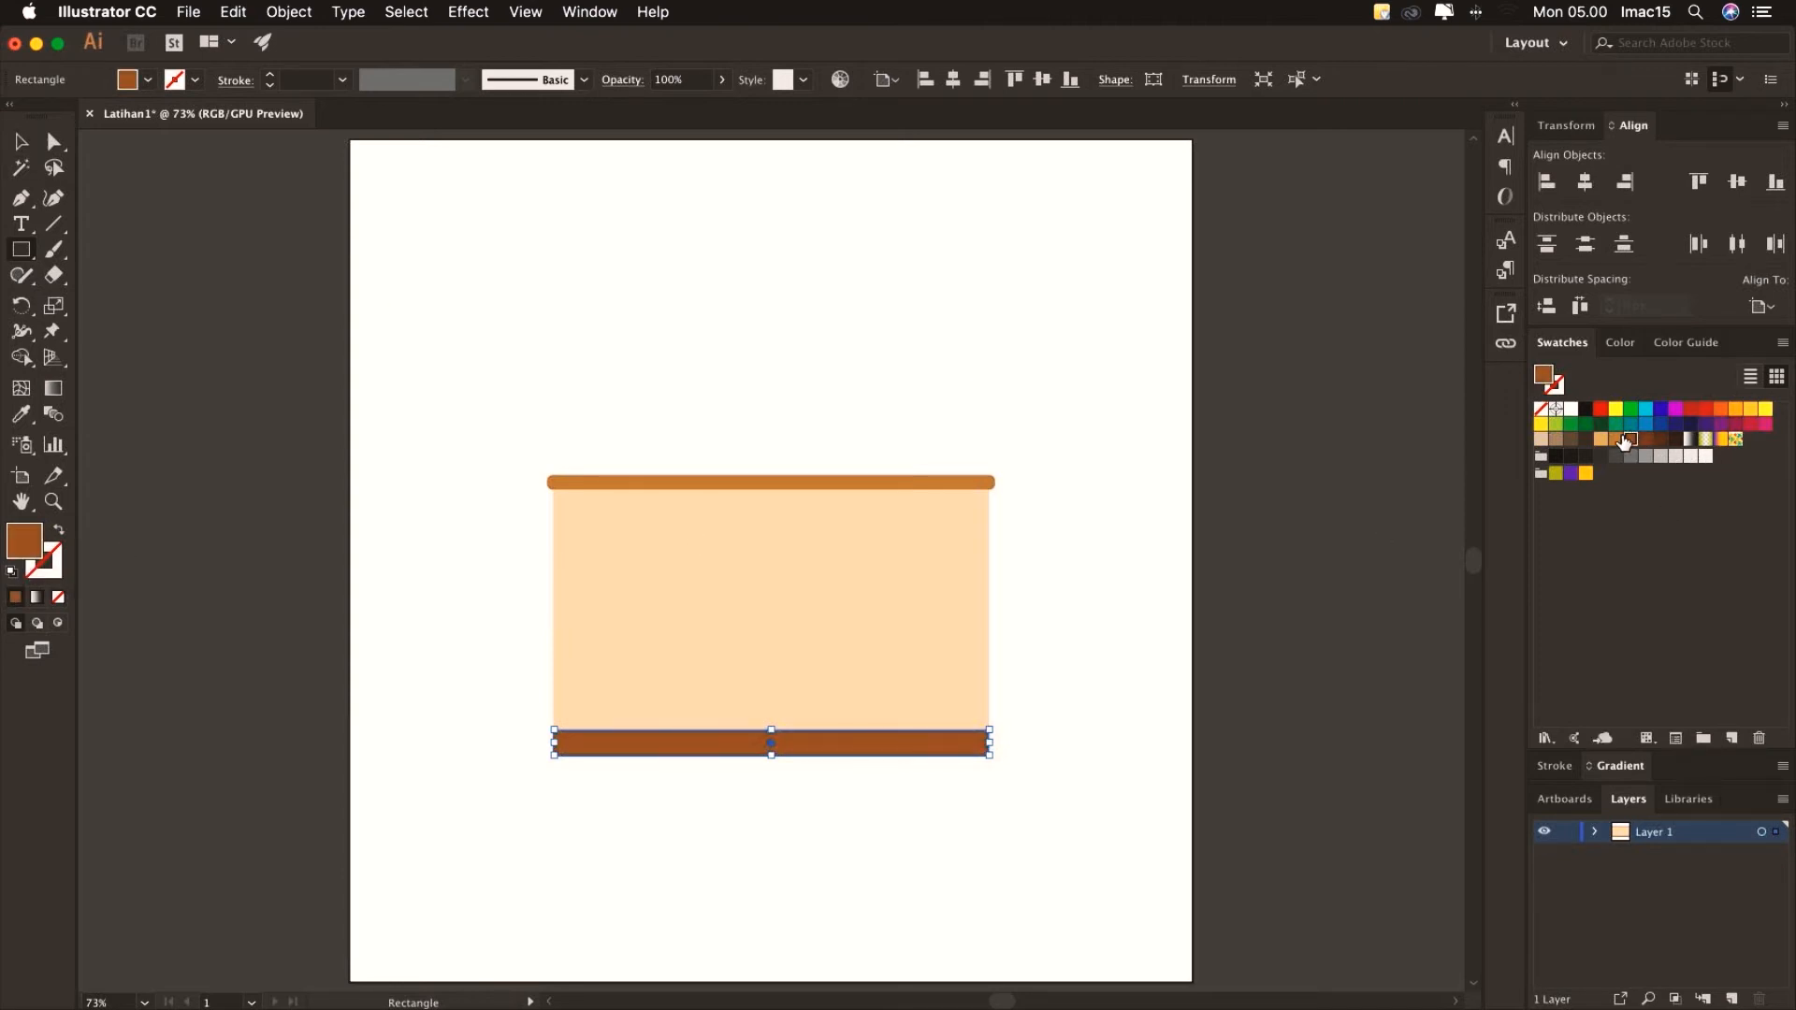
left_click(557, 321)
Draw a vertical line about 308 px long near the peach rectangle's left edge, from the top bar to the bottom strip
key("z")
left_click_drag(524, 469, 707, 587)
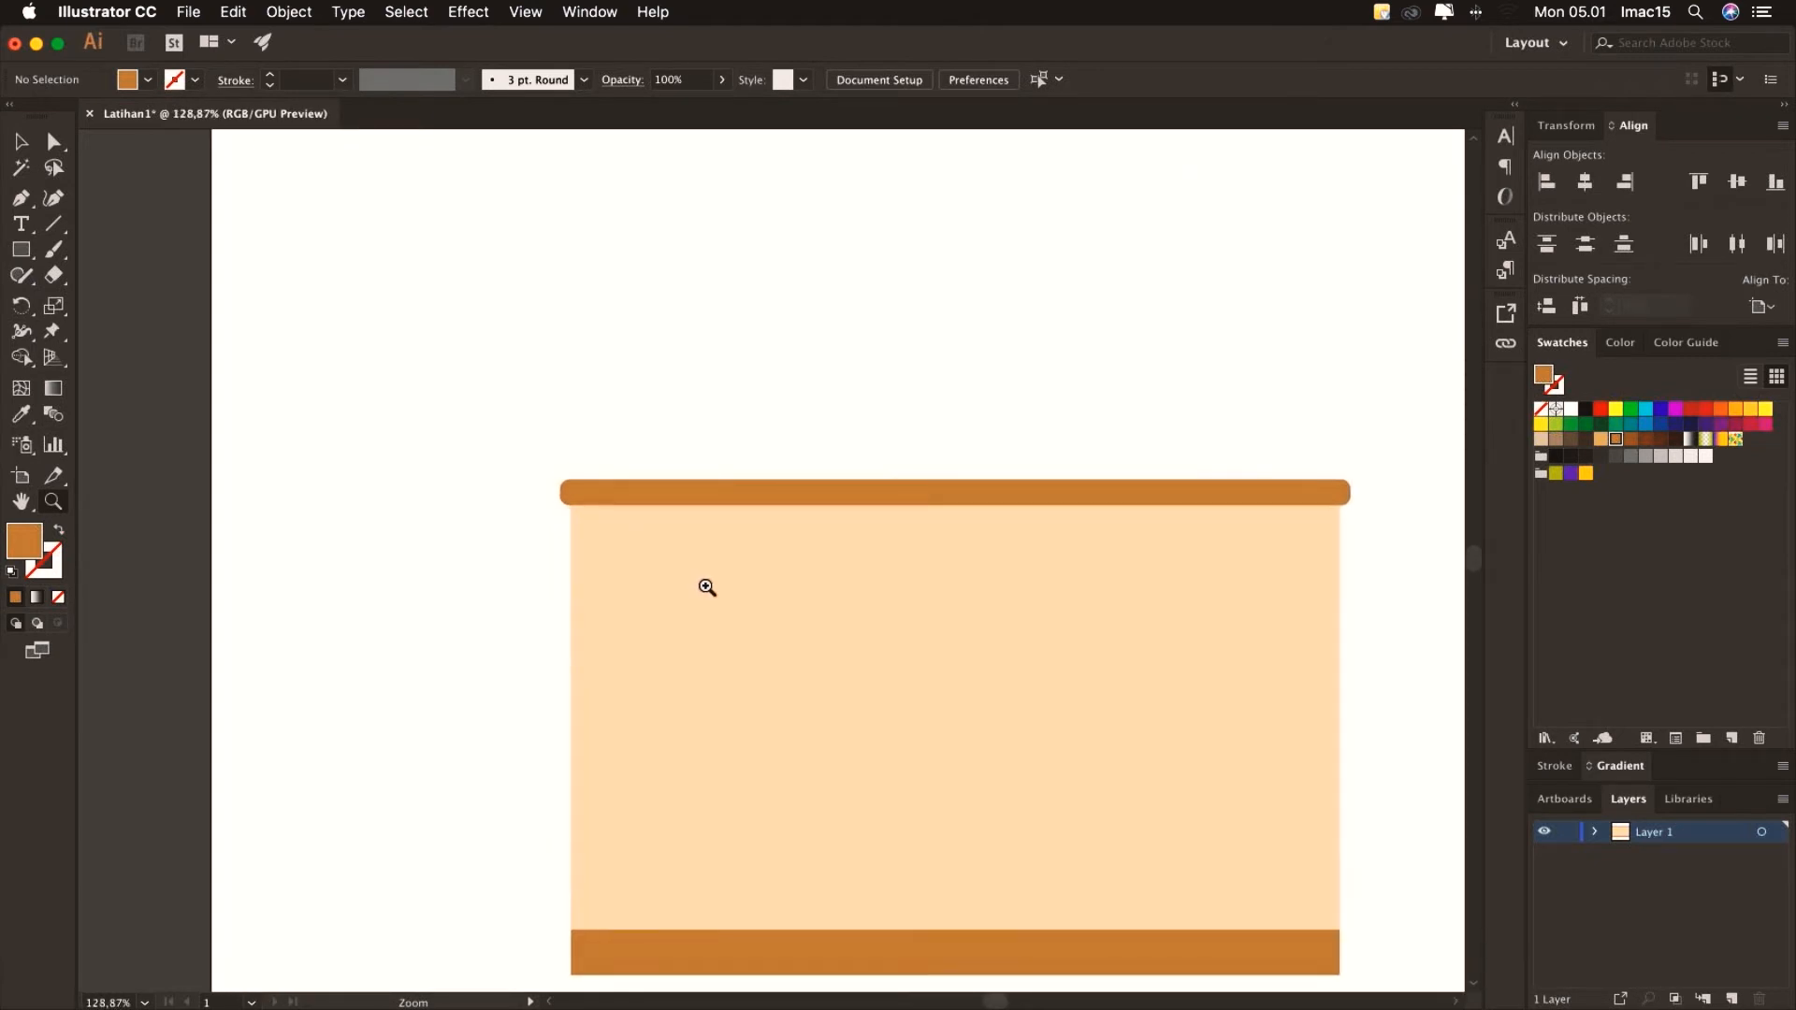
left_click(53, 228)
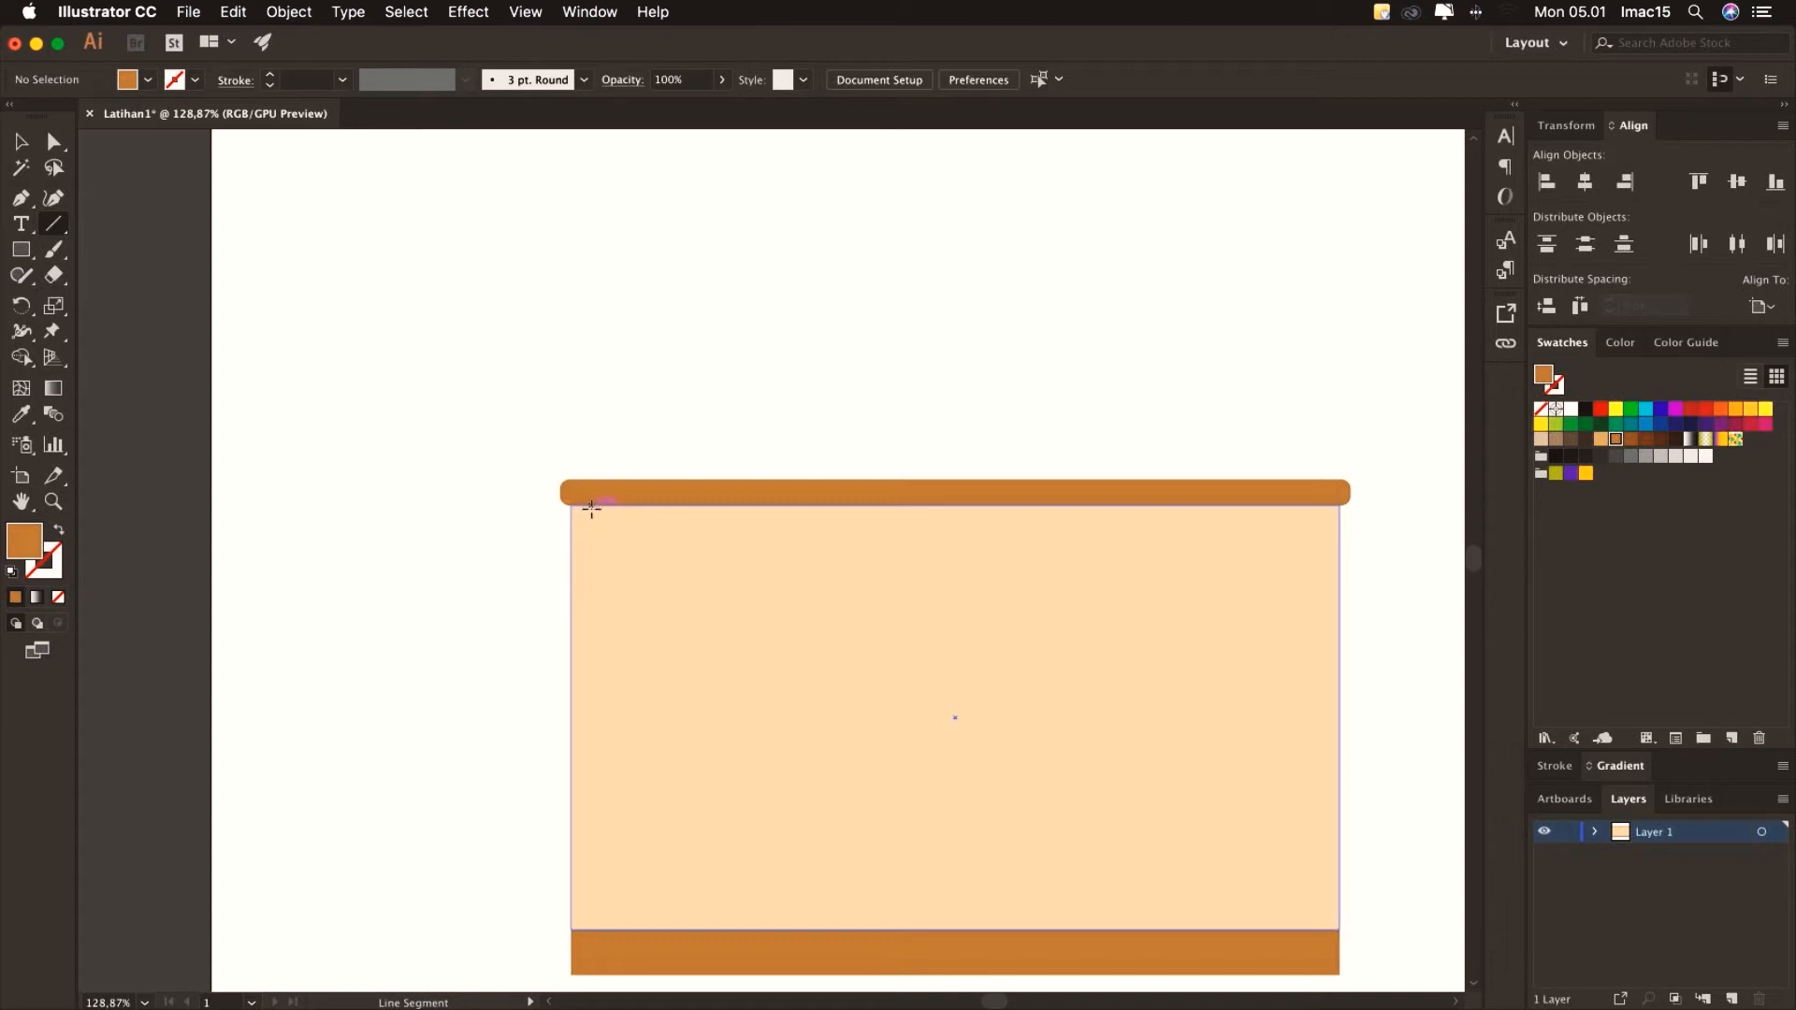
left_click_drag(591, 506, 598, 888)
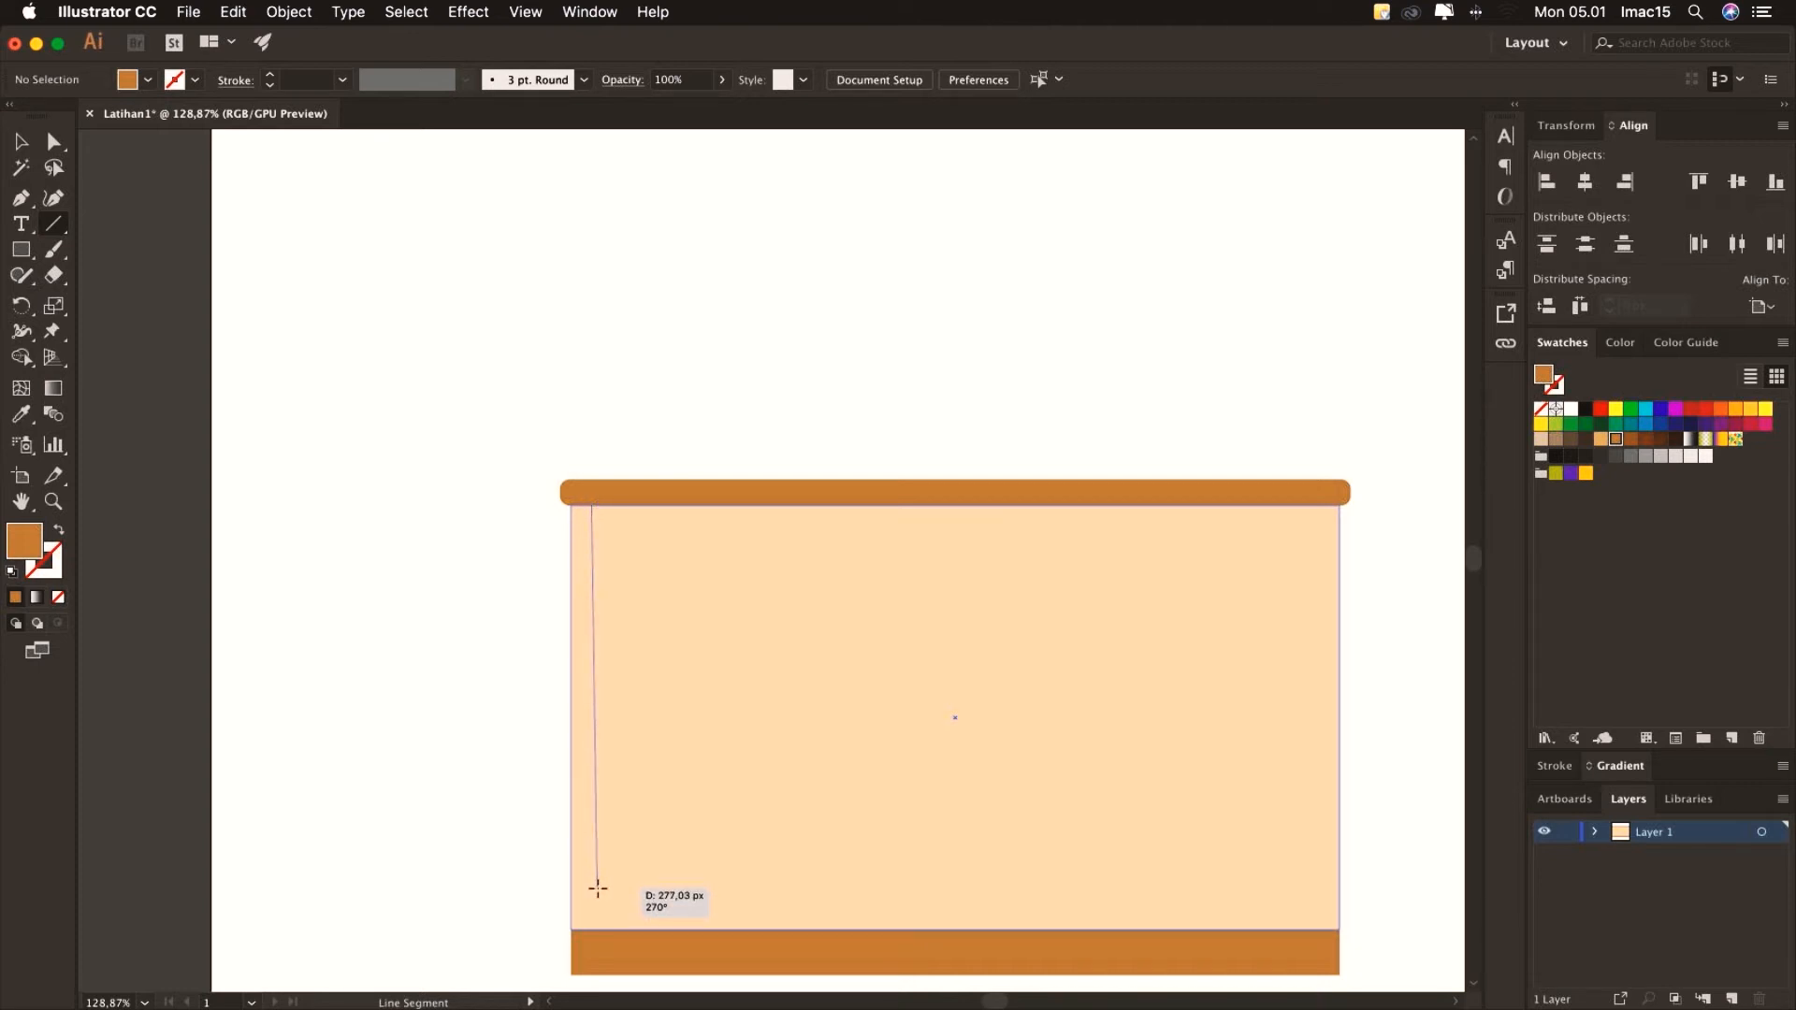
left_click_drag(597, 889, 592, 930)
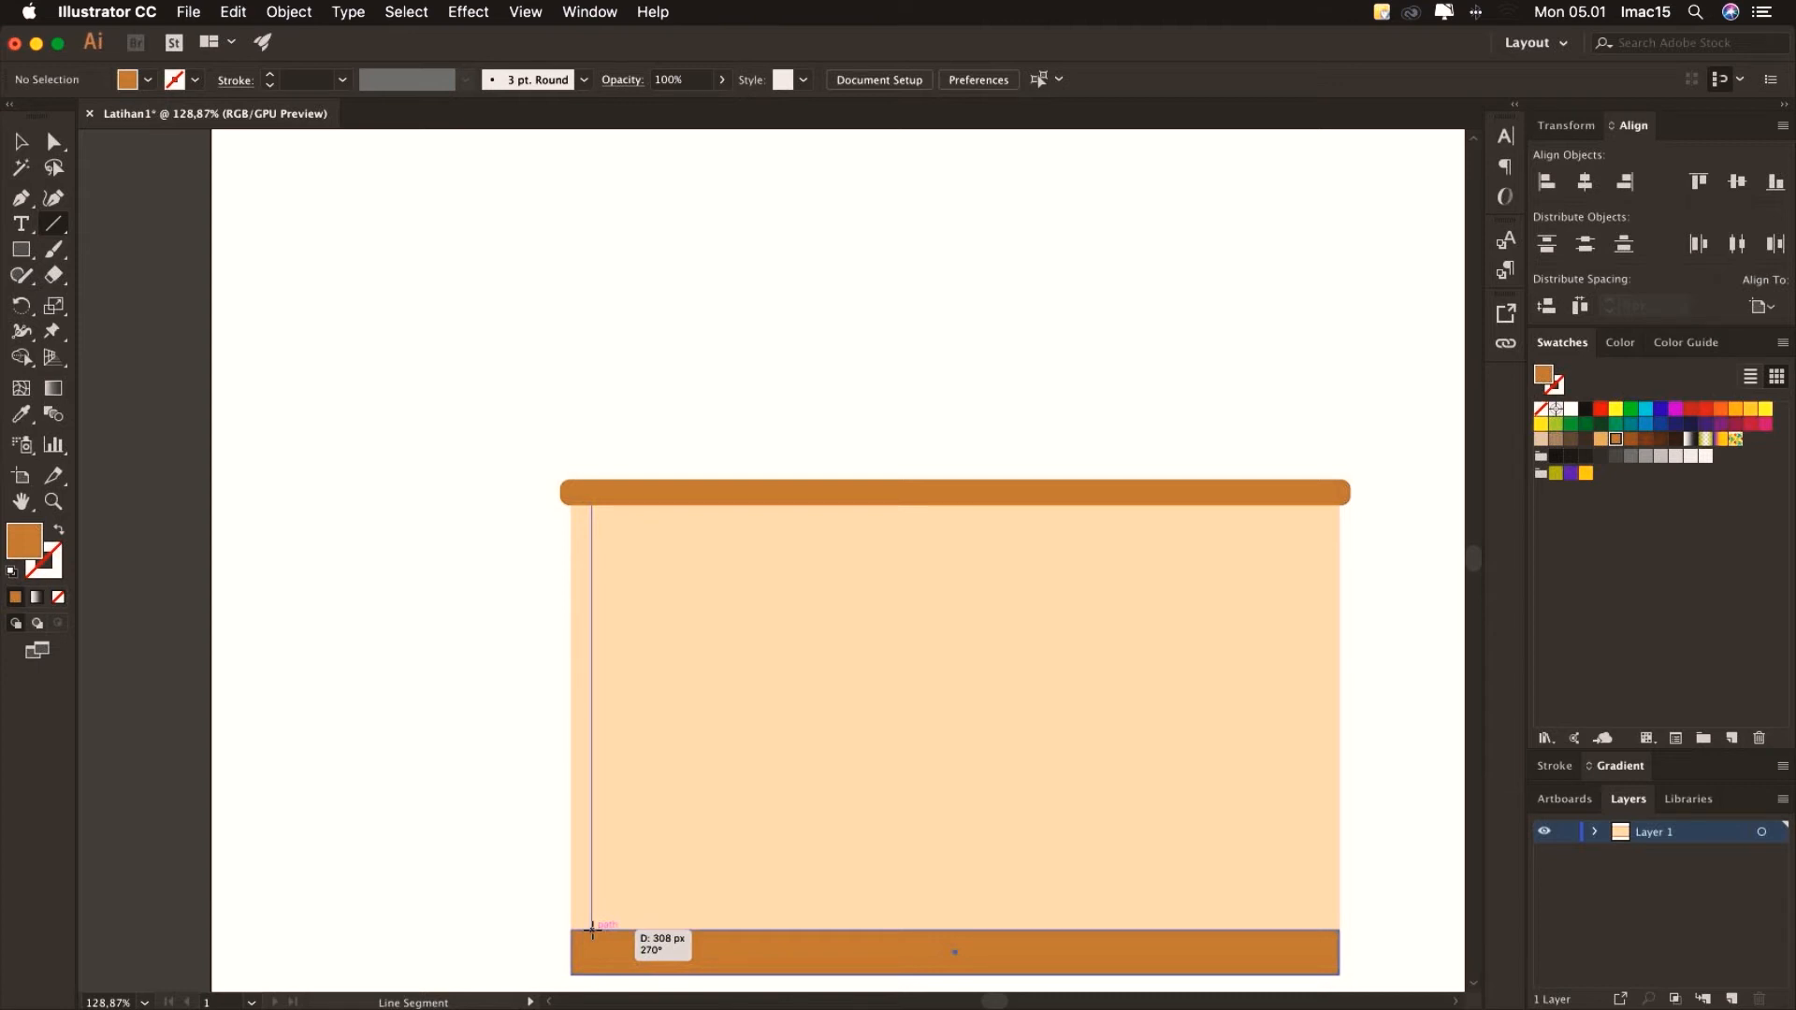
left_click_drag(592, 930, 592, 930)
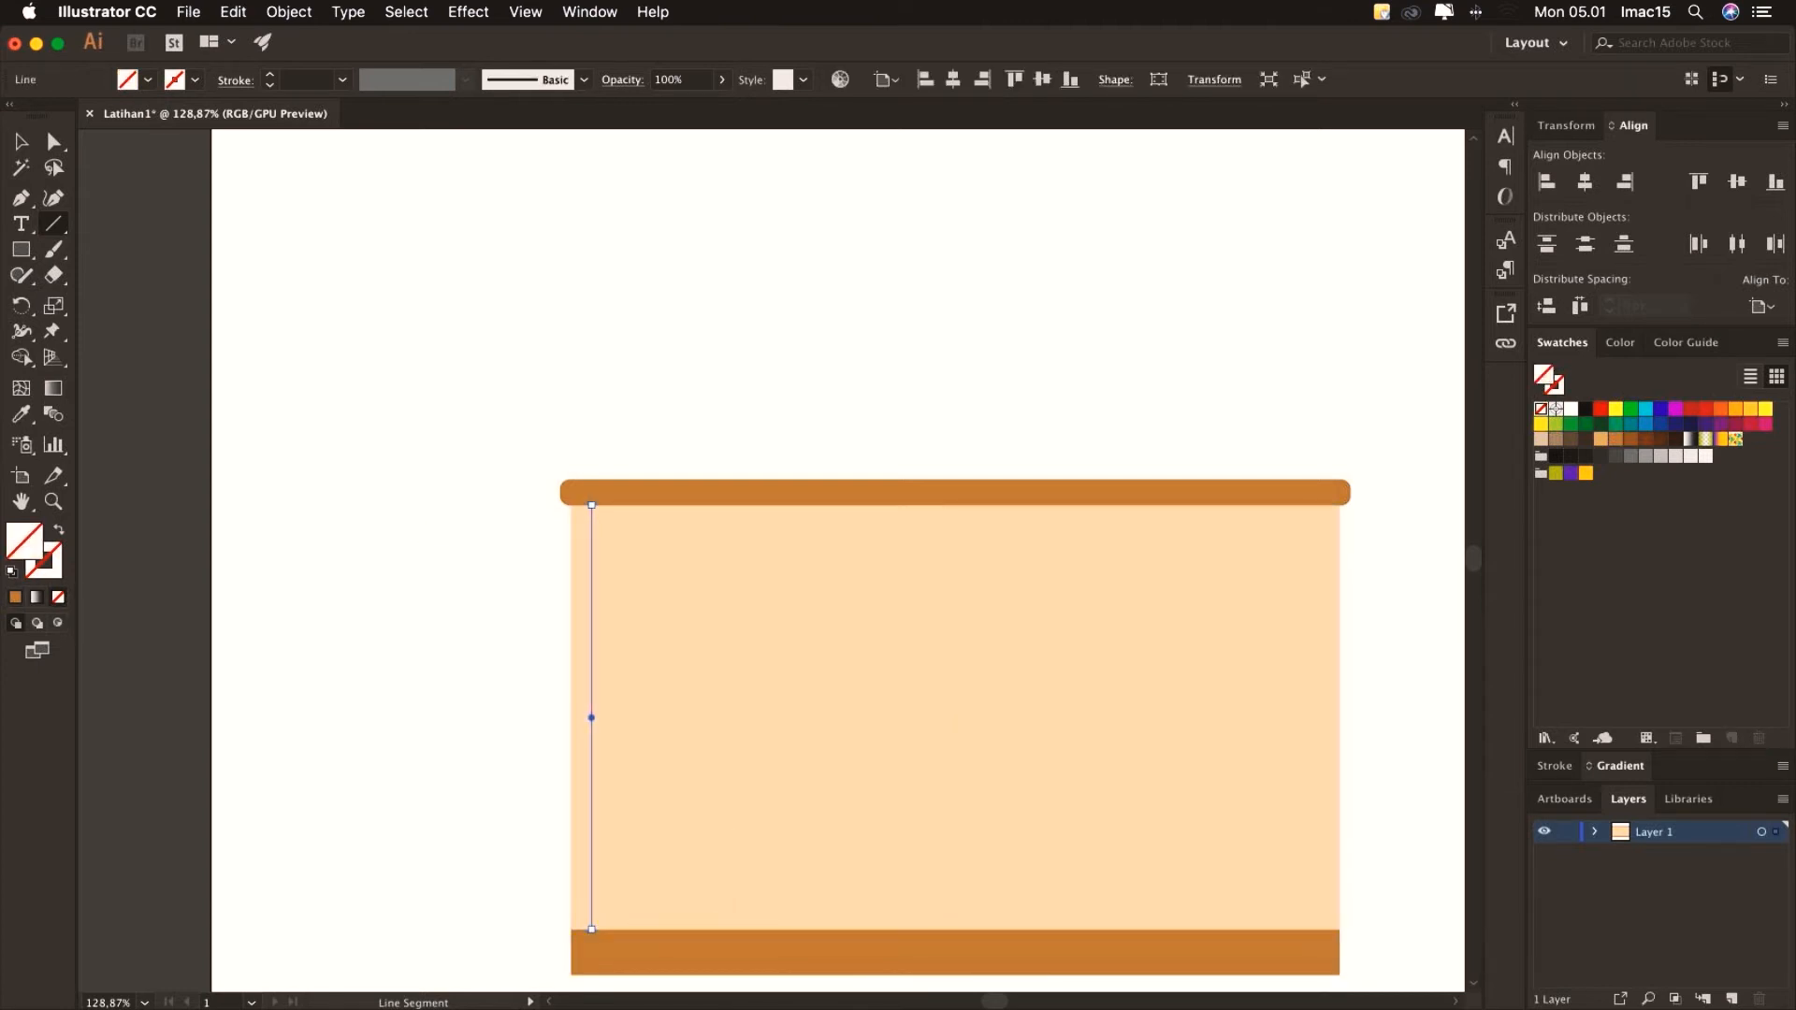
Give the vertical line near the peach rectangle's left edge a dark brown stroke from the swatches
left_click(21, 142)
left_click(526, 485)
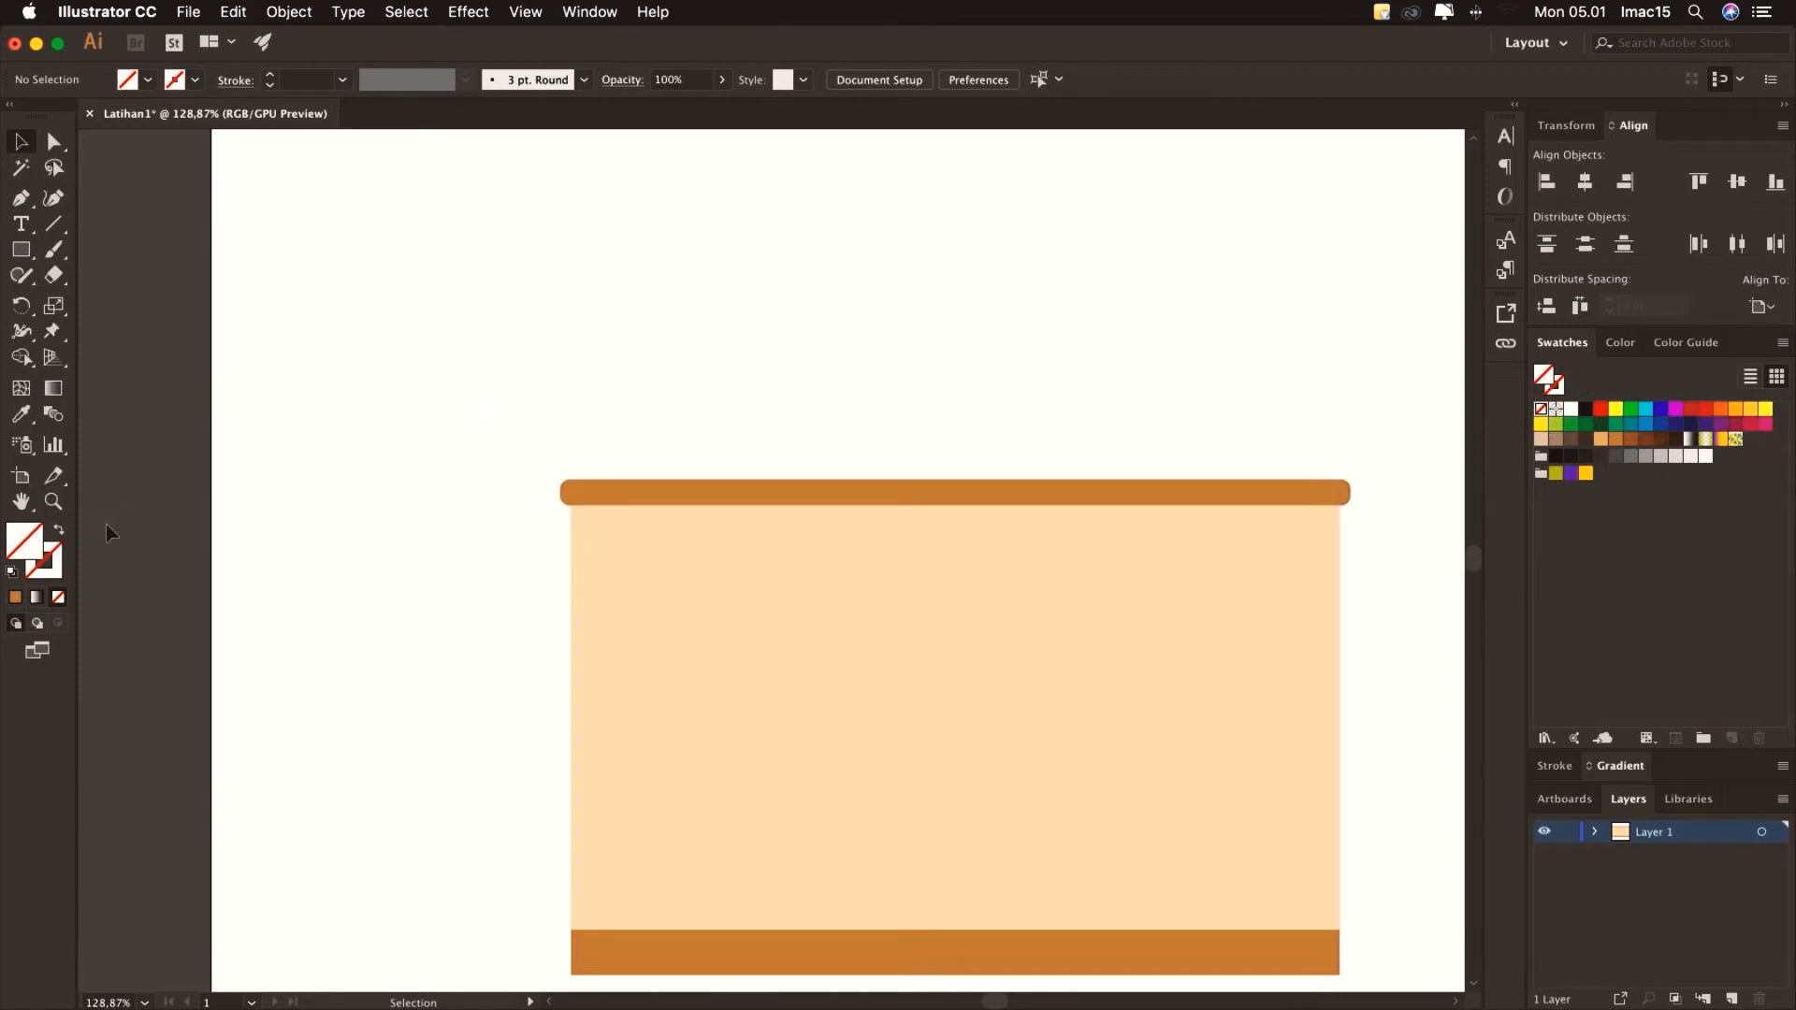
left_click(57, 555)
left_click(592, 580)
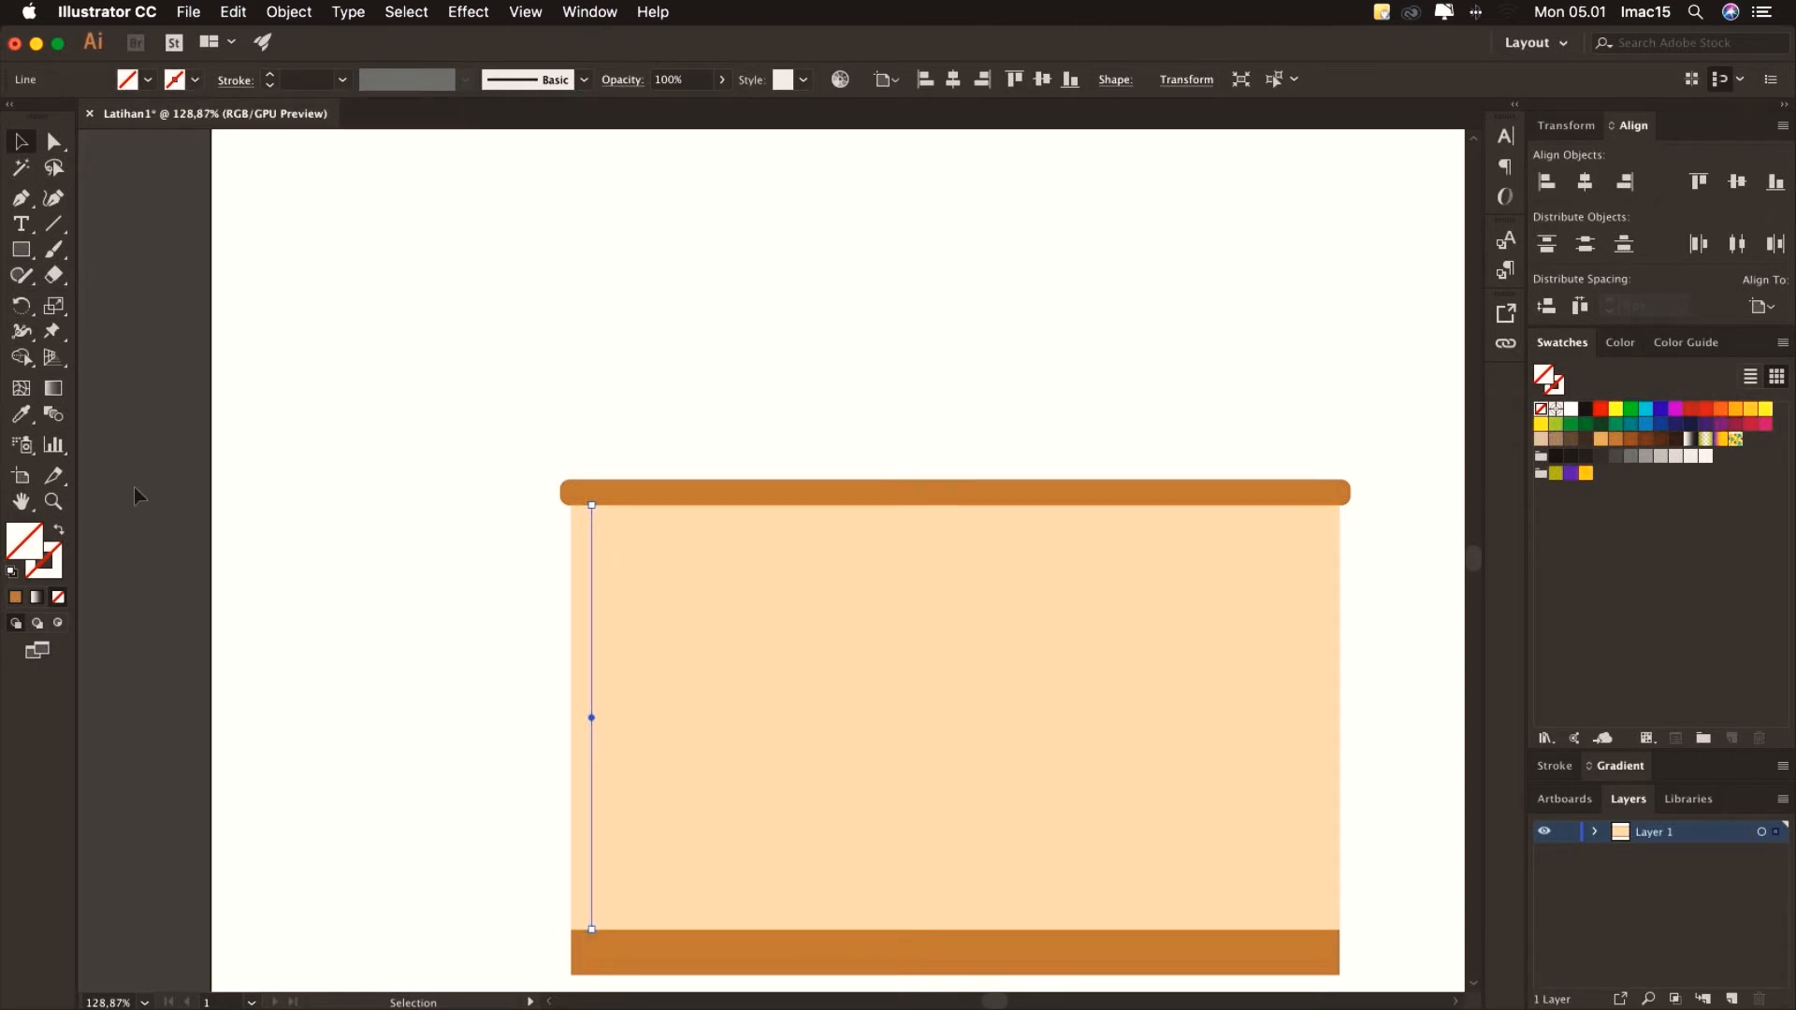
left_click(56, 561)
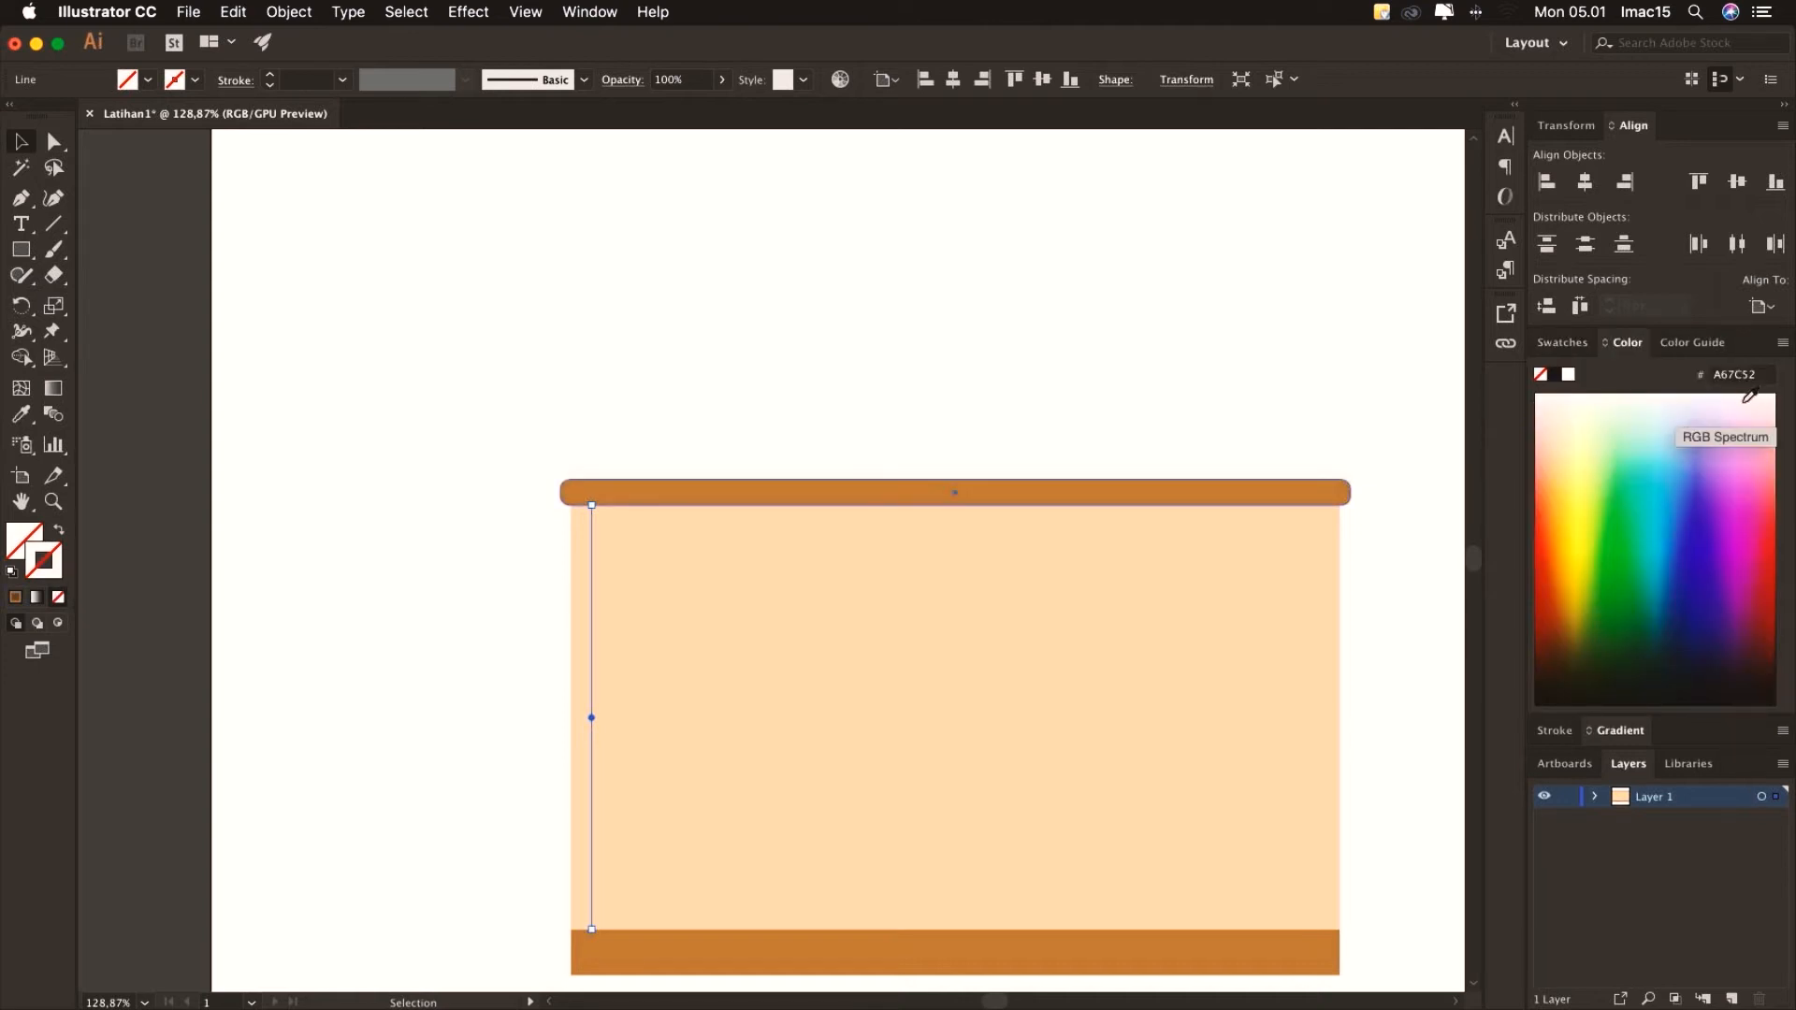
left_click(1562, 342)
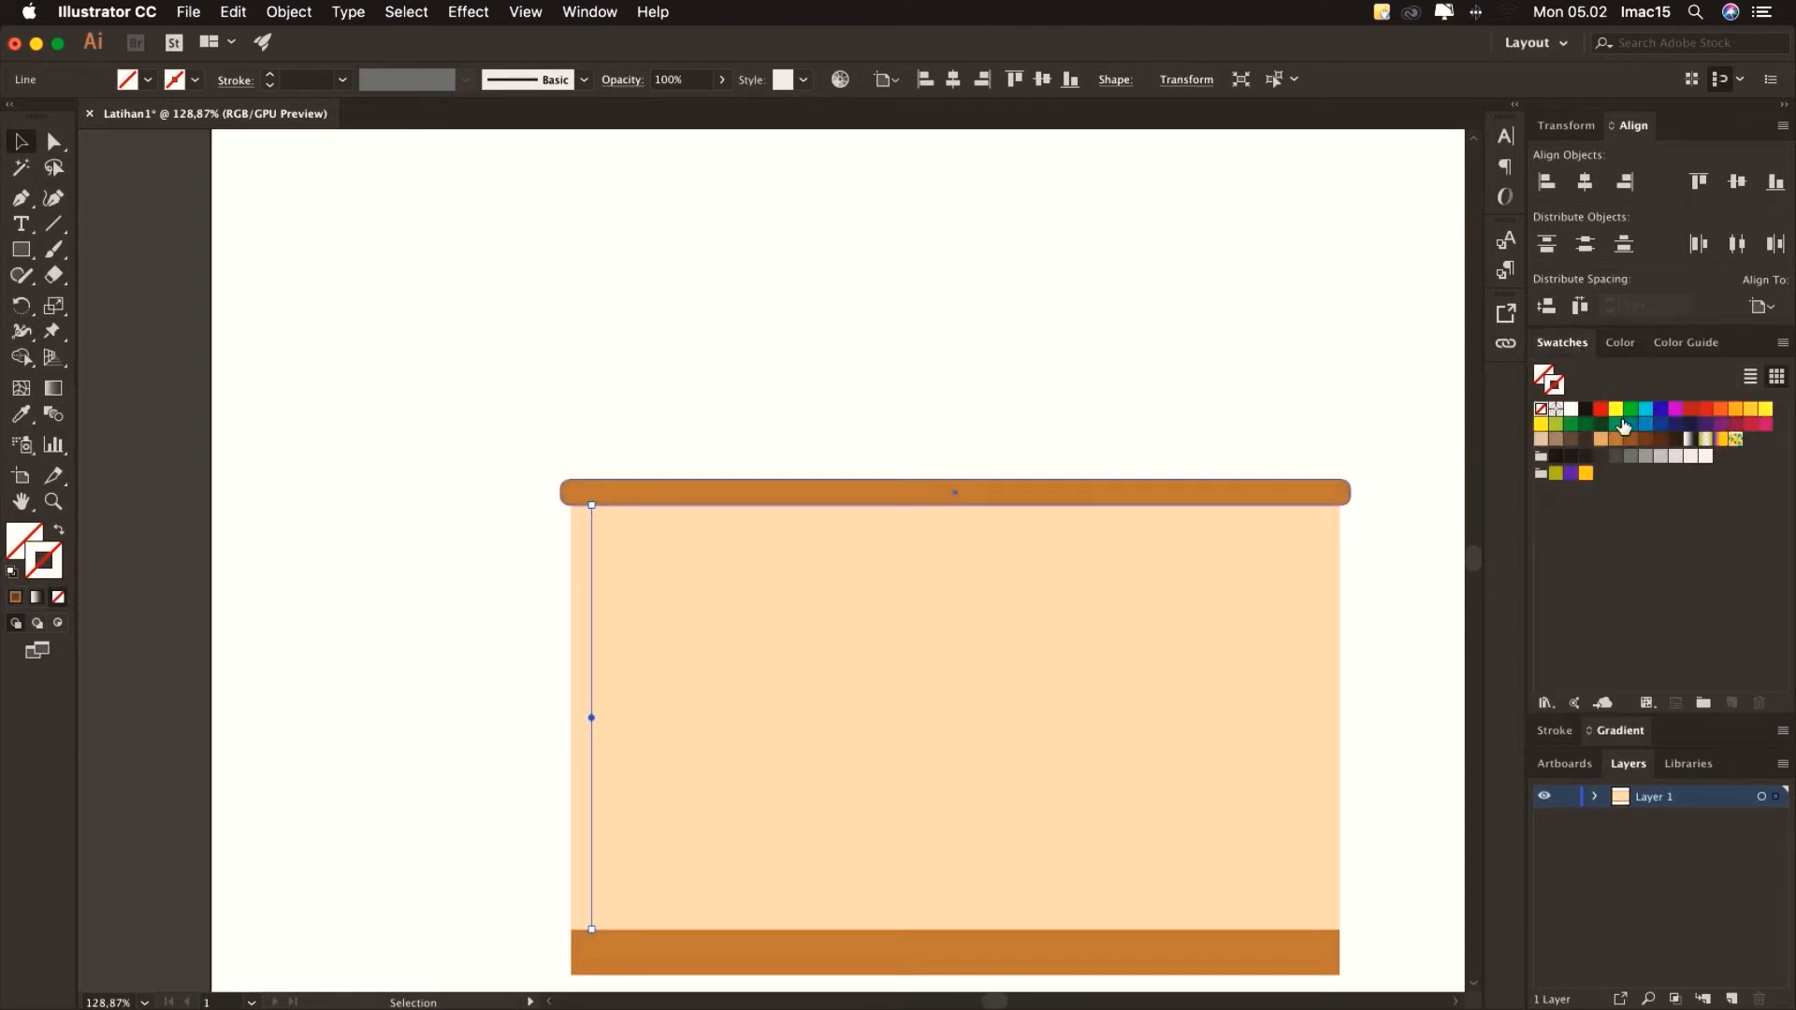
left_click(1644, 442)
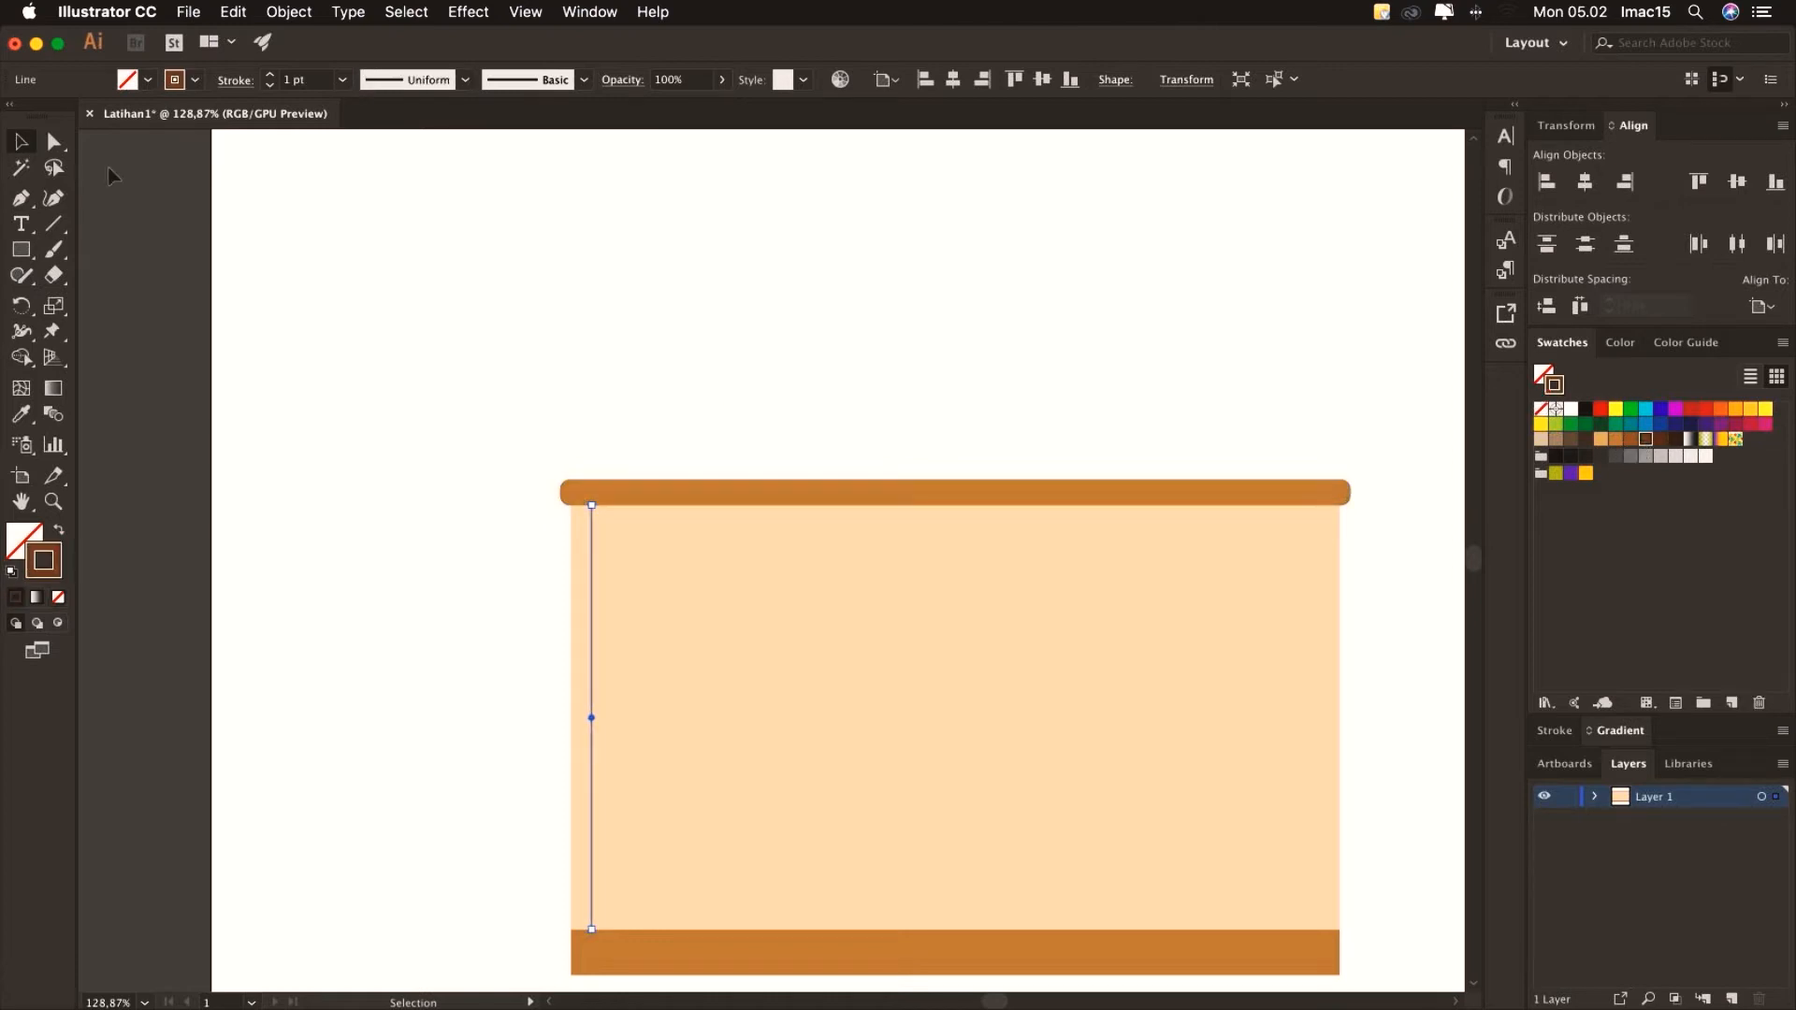
left_click(279, 194)
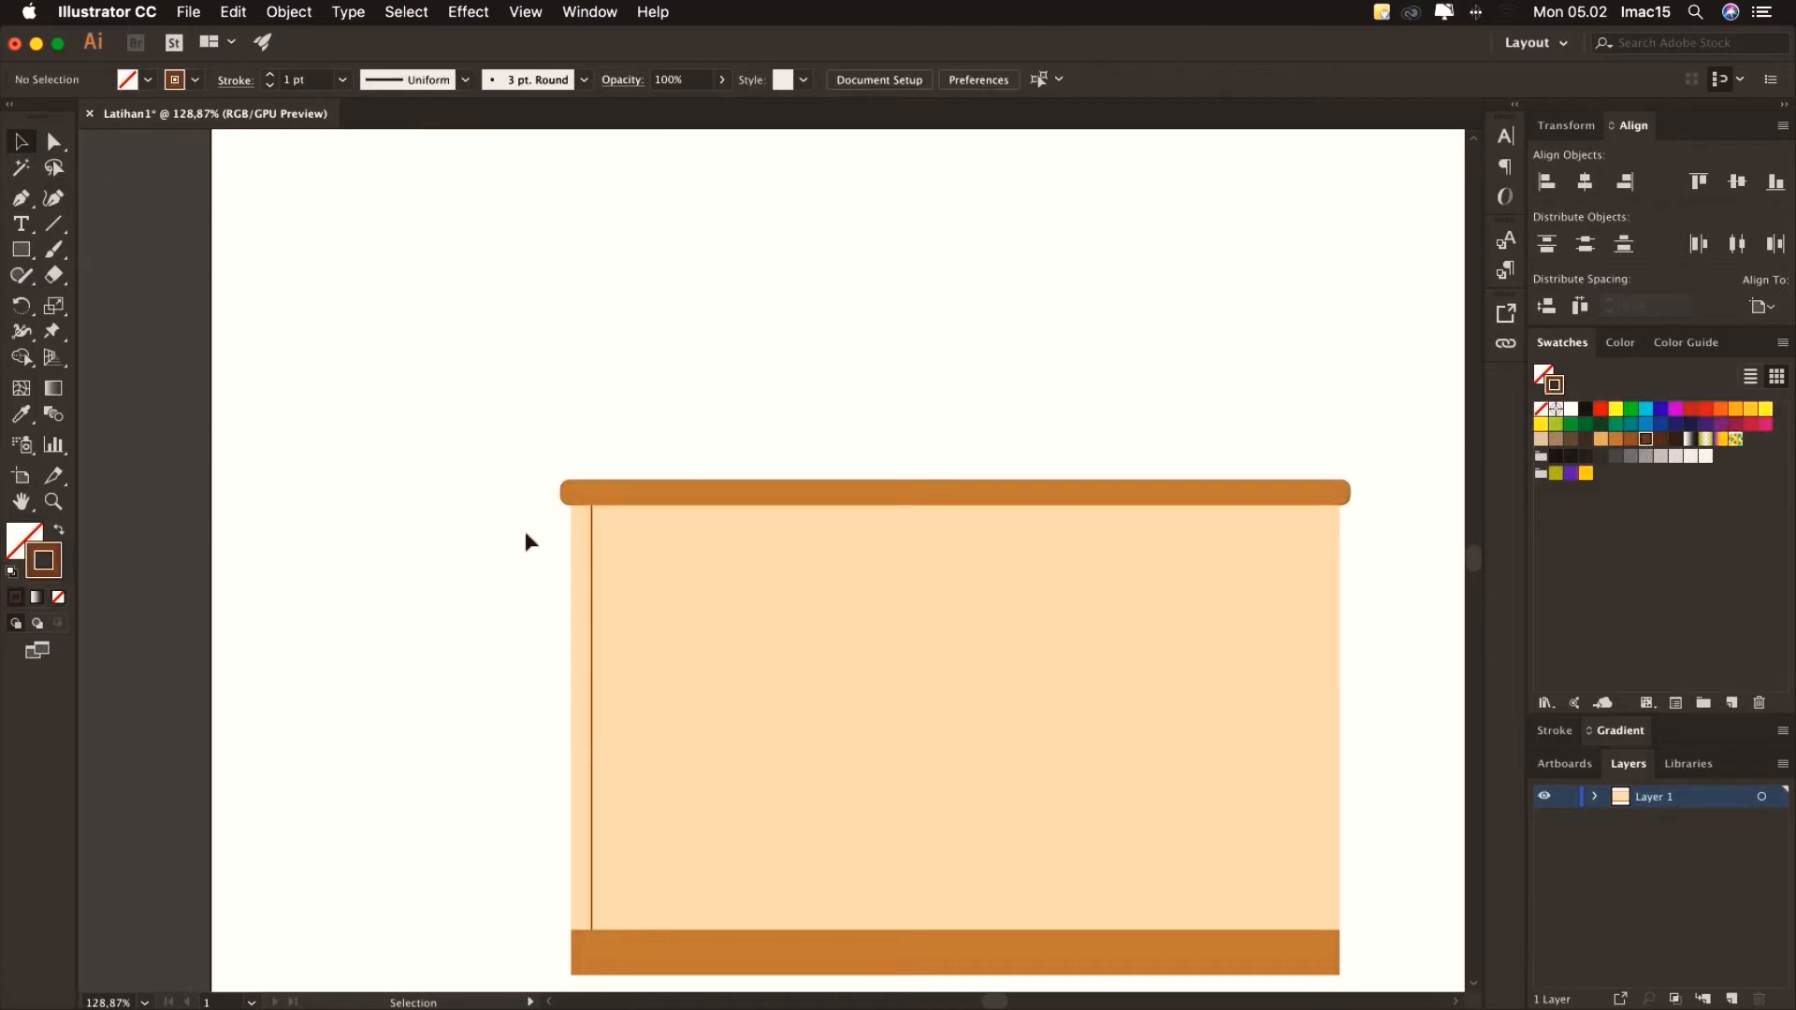
Set the vertical line's stroke weight to 4 pt and its stroke color to the light orange swatch
left_click(591, 550)
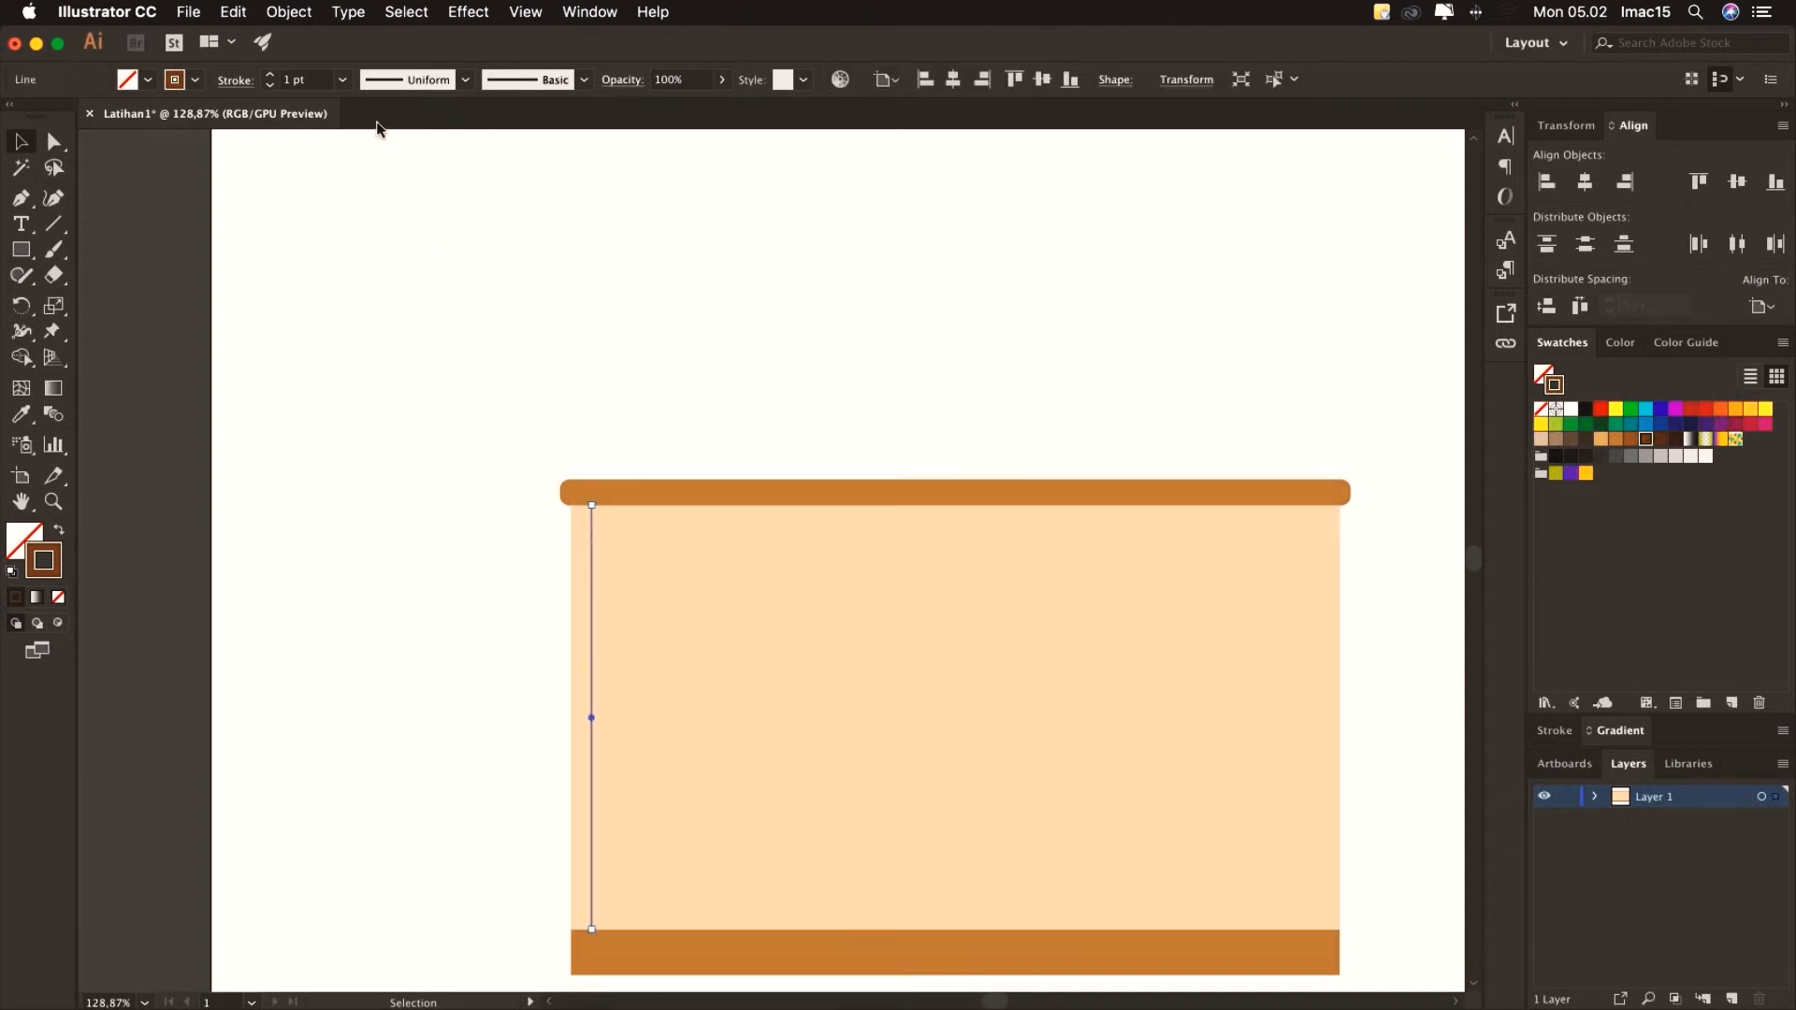
left_click(342, 80)
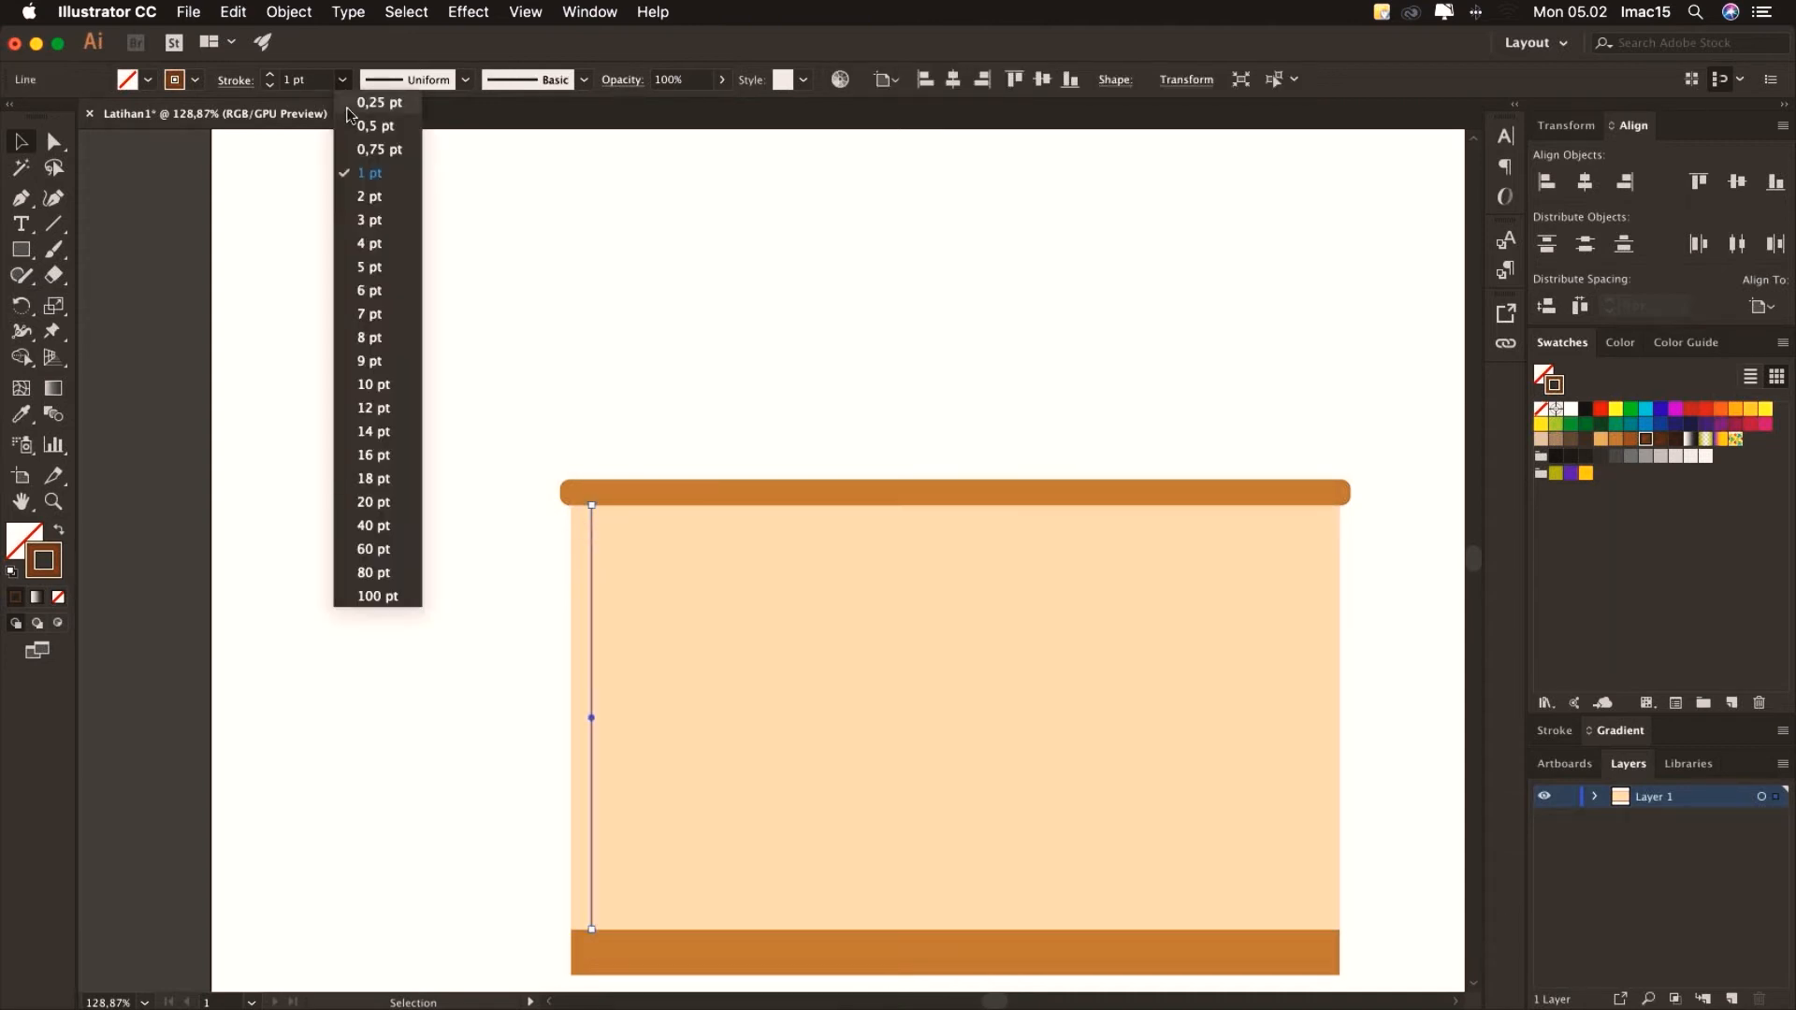
left_click(374, 268)
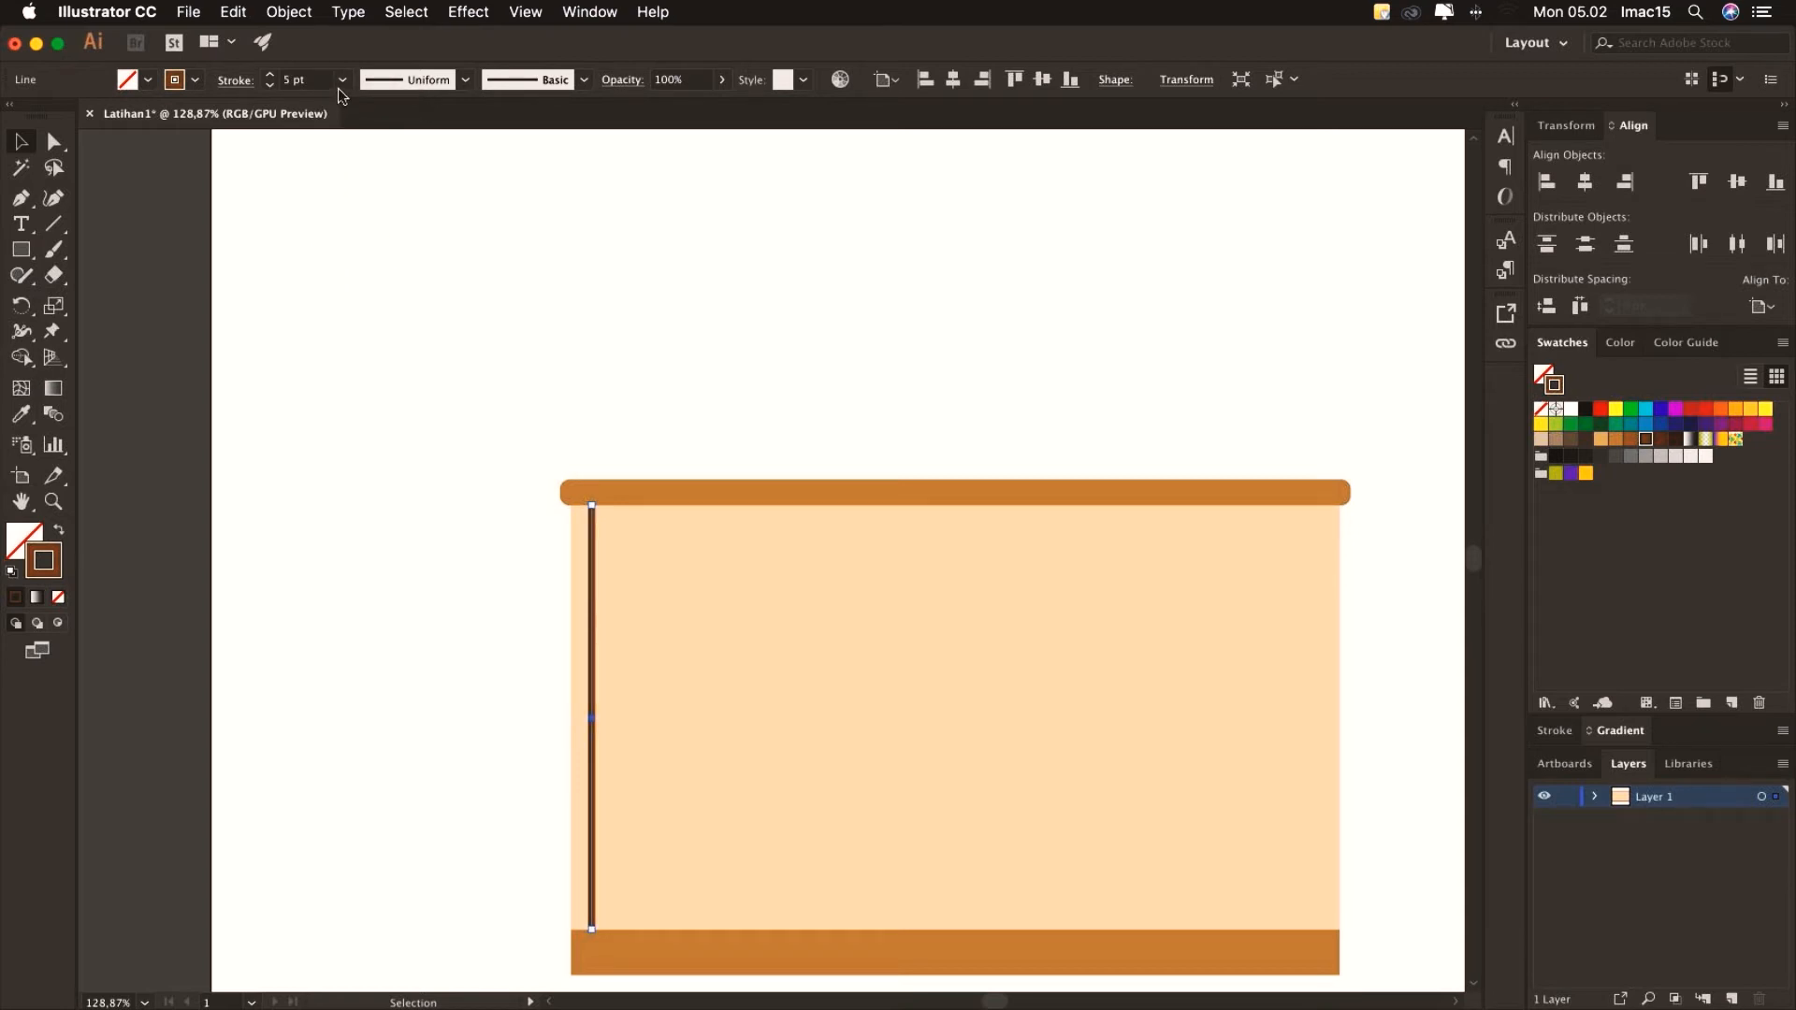
left_click(340, 83)
left_click(372, 243)
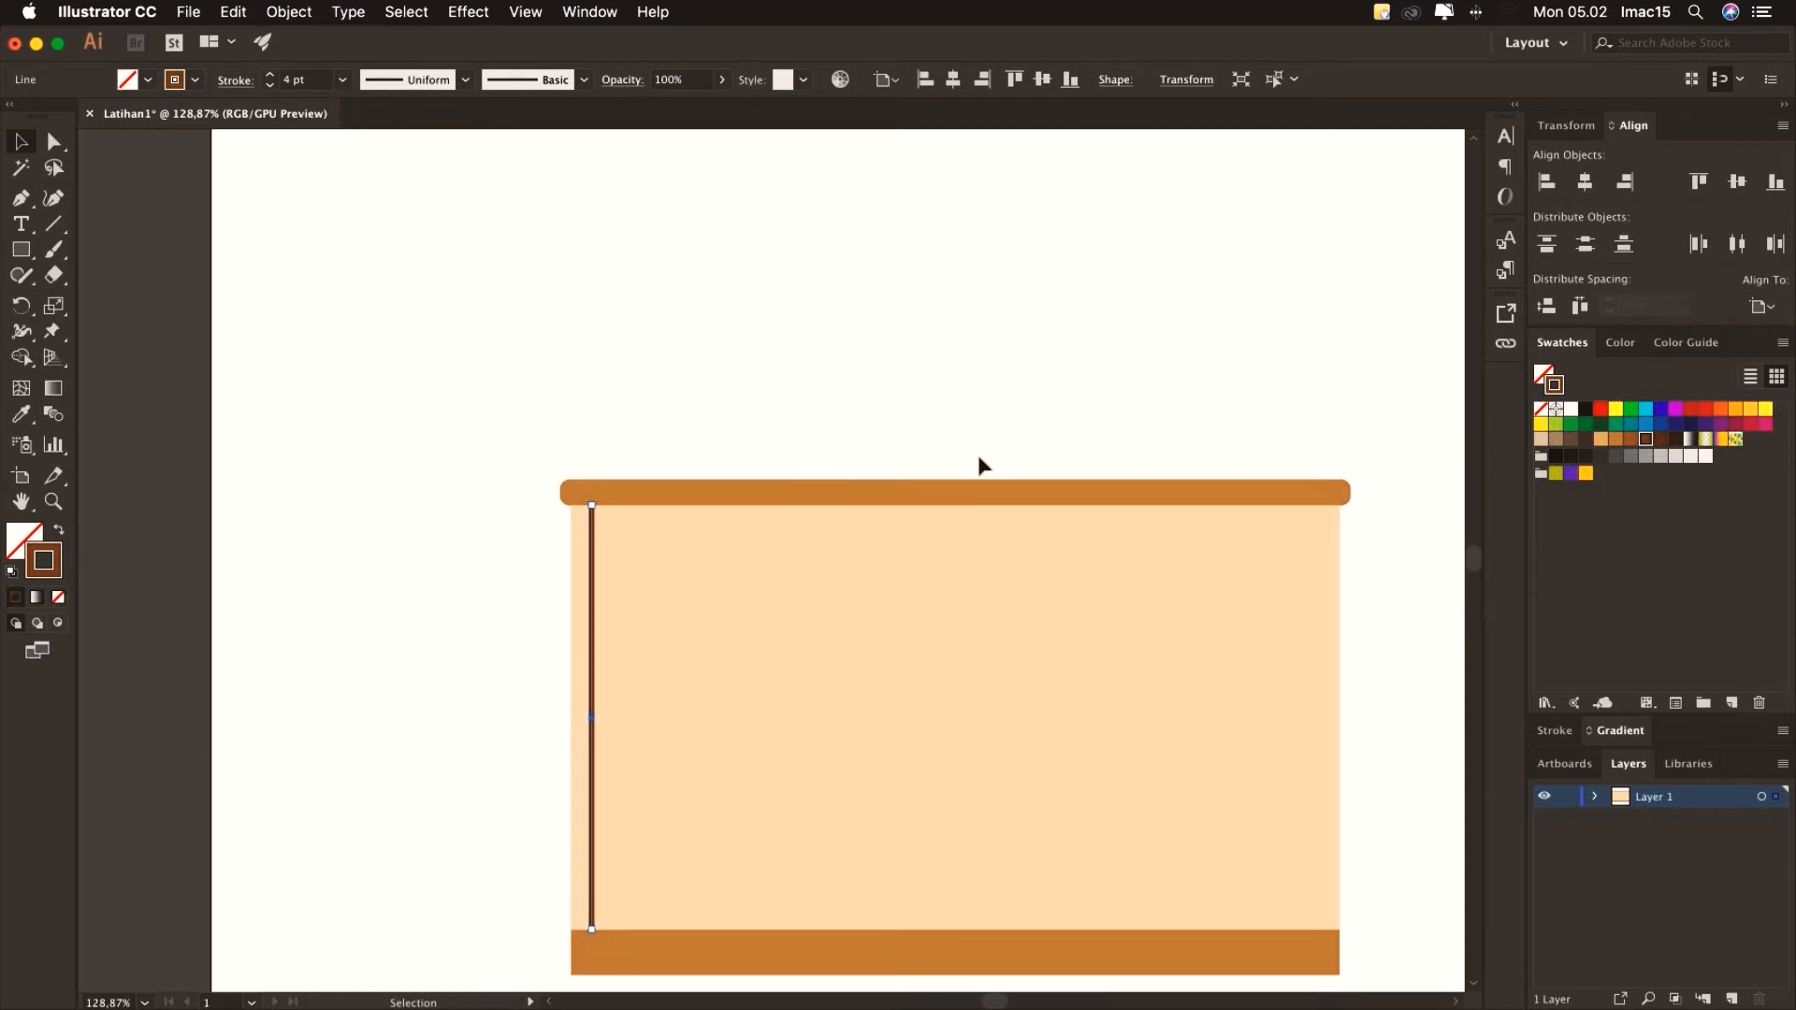
left_click(1602, 439)
left_click(927, 406)
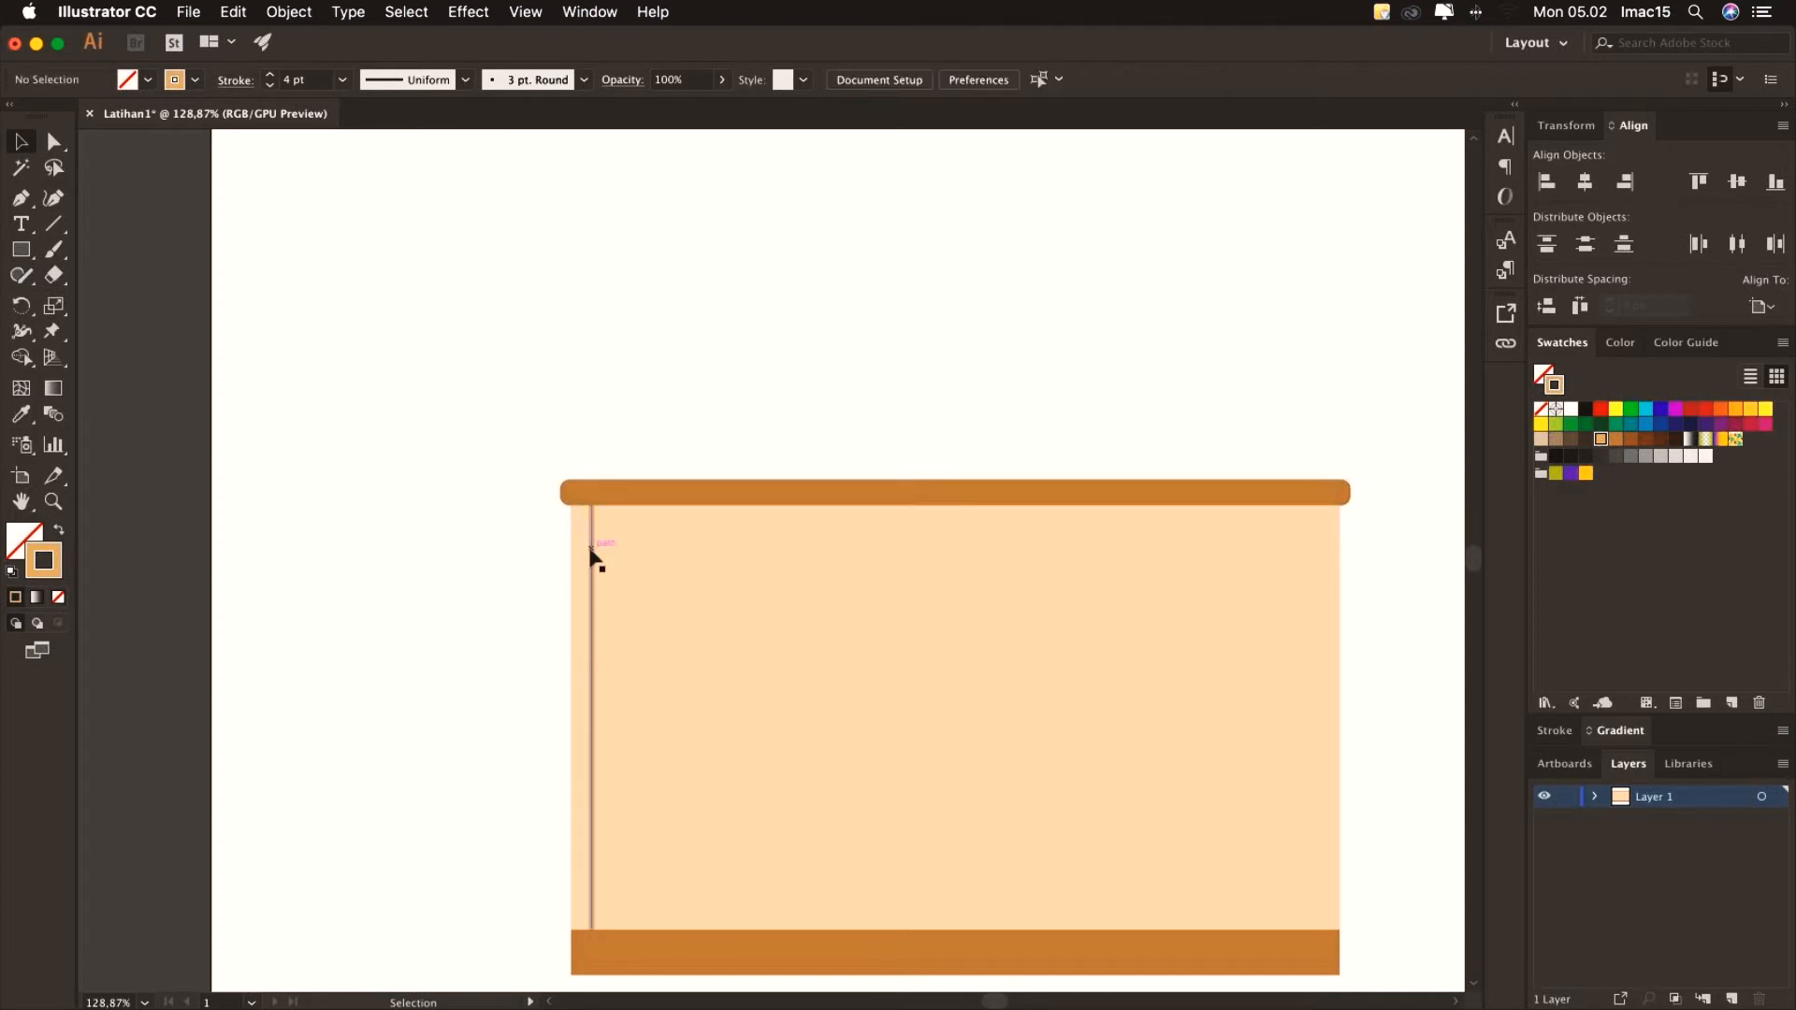
Duplicate the vertical line and place the copy slightly left of the peach rectangle's center, between the top bar and bottom strip
left_click(592, 556)
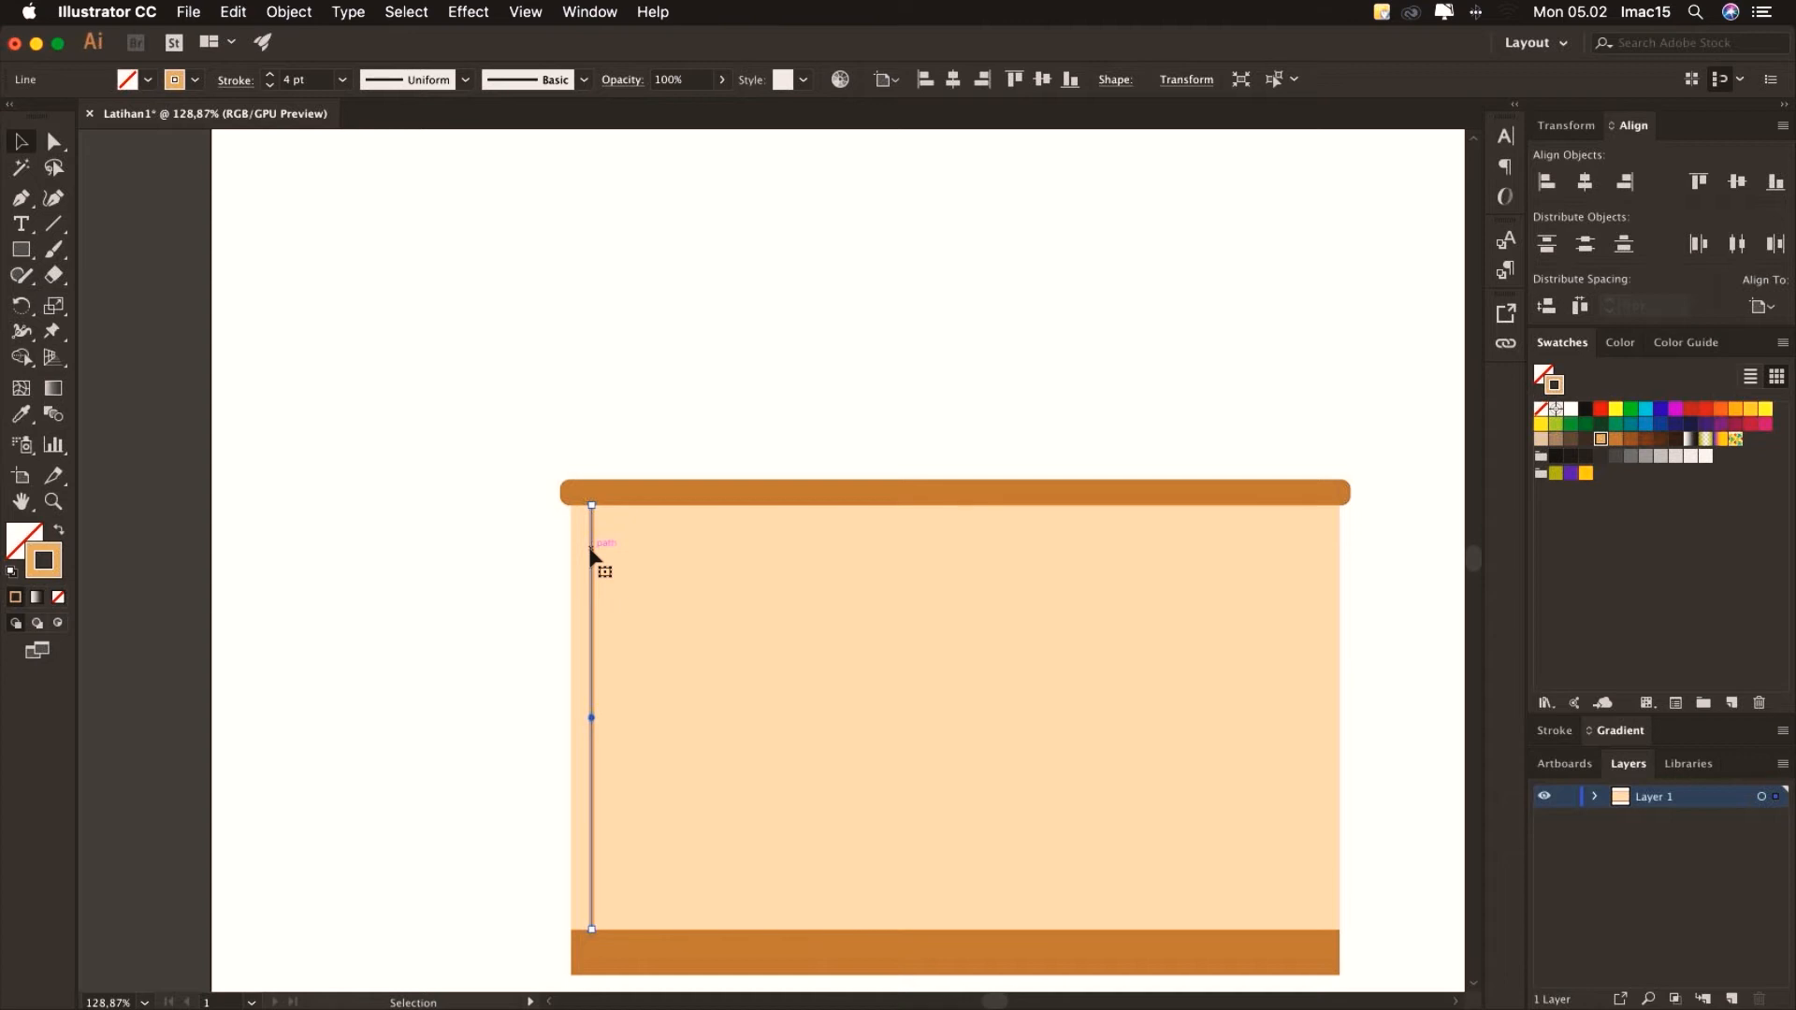
key("a")
key("super+v")
key("v")
left_click_drag(773, 432, 888, 585)
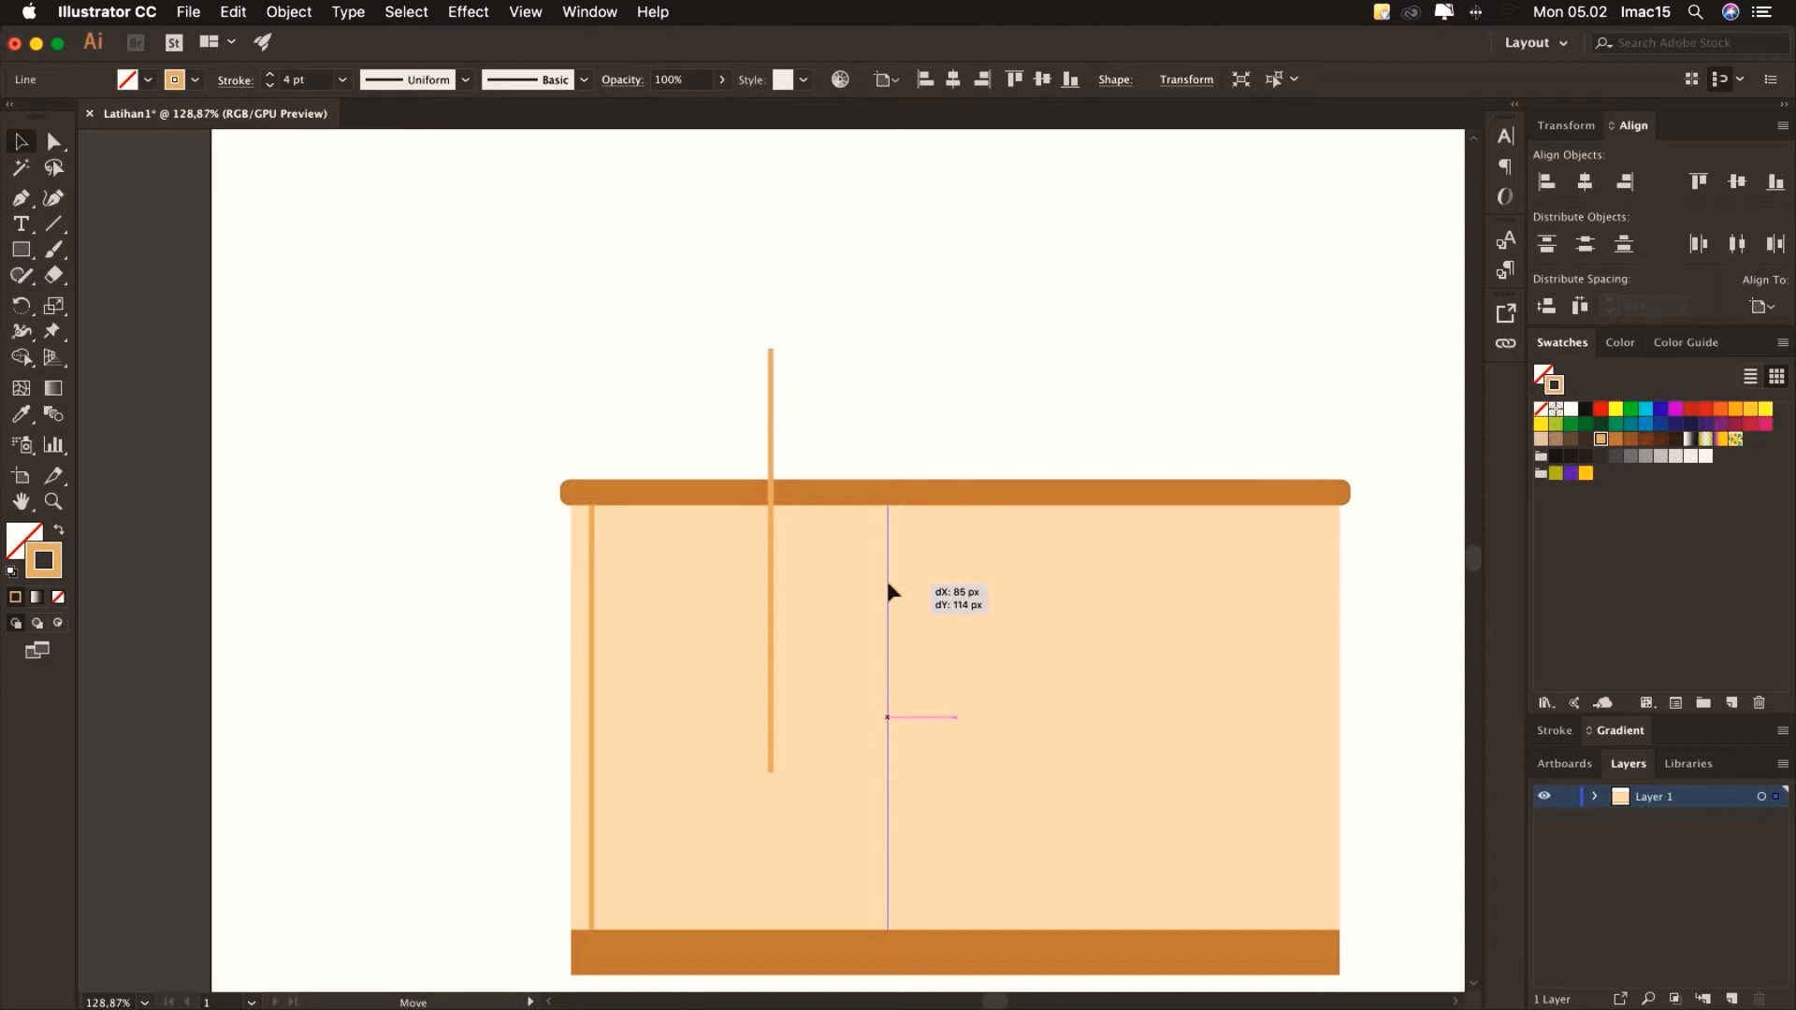
left_click_drag(887, 584, 886, 583)
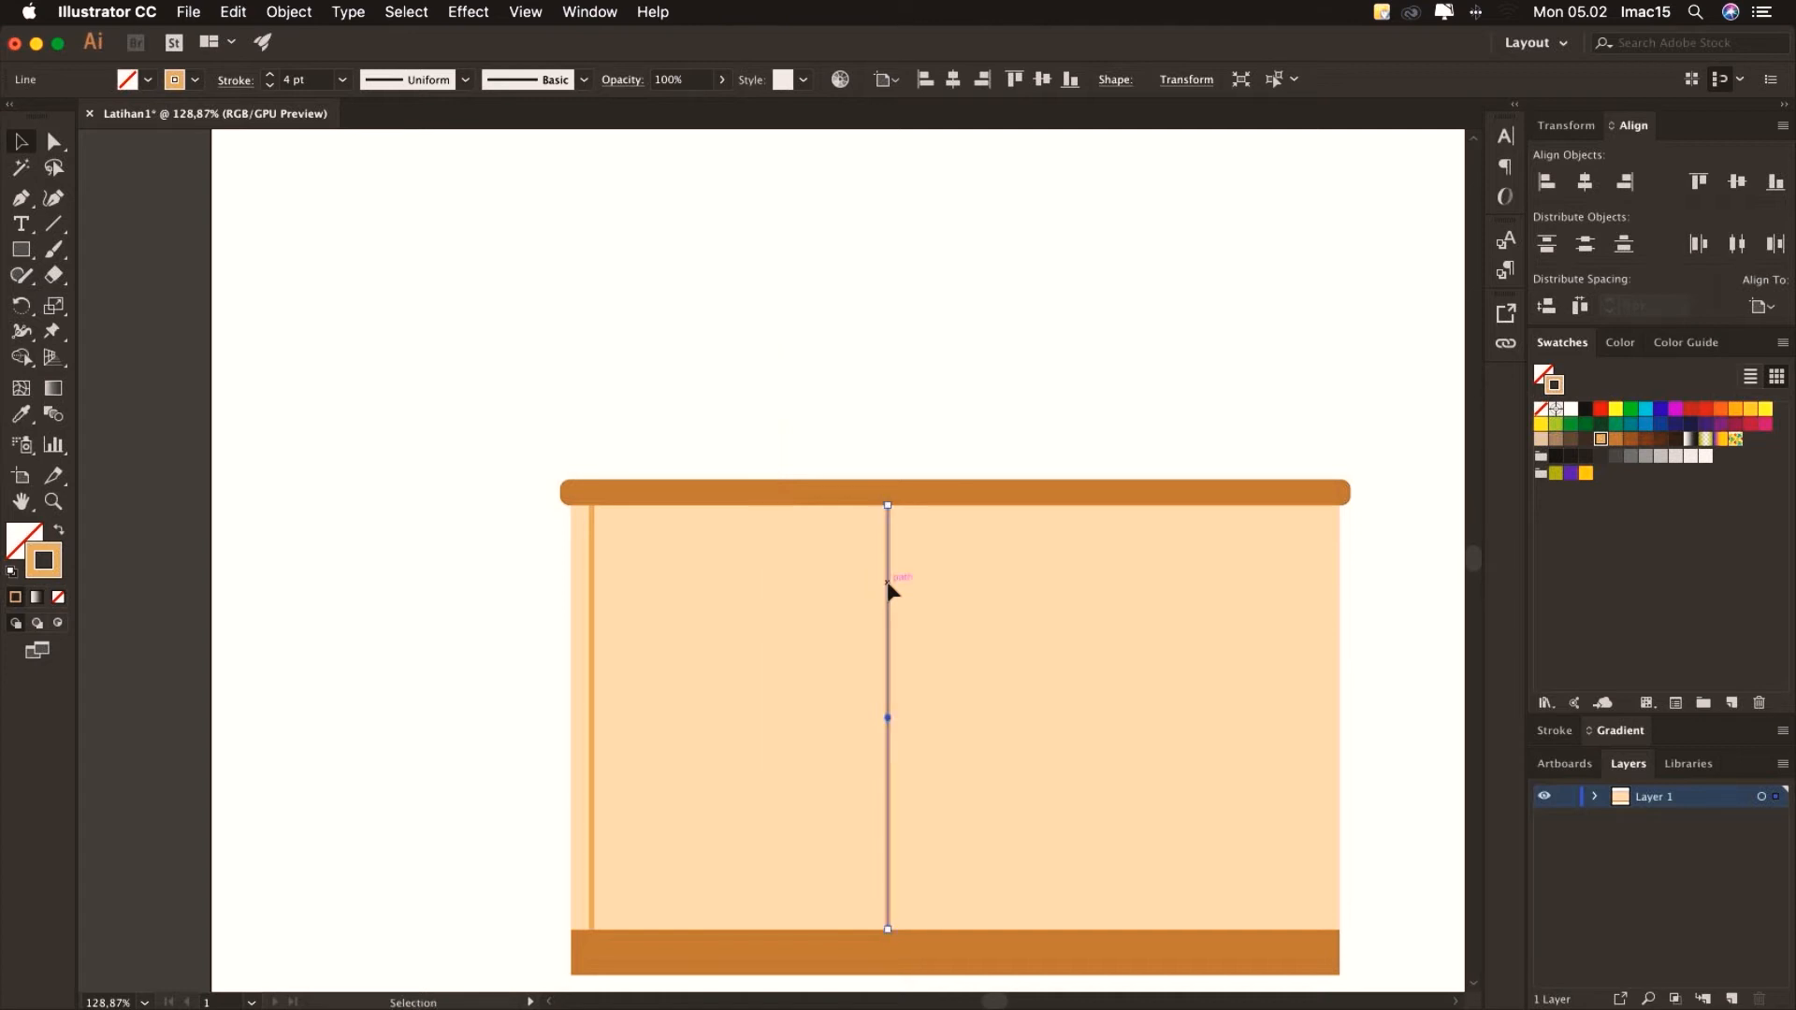
Paste two more copies of the line and place them evenly spaced just right of the second line, between the top bar and bottom strip
key("a")
key("ctrl+z")
key("v")
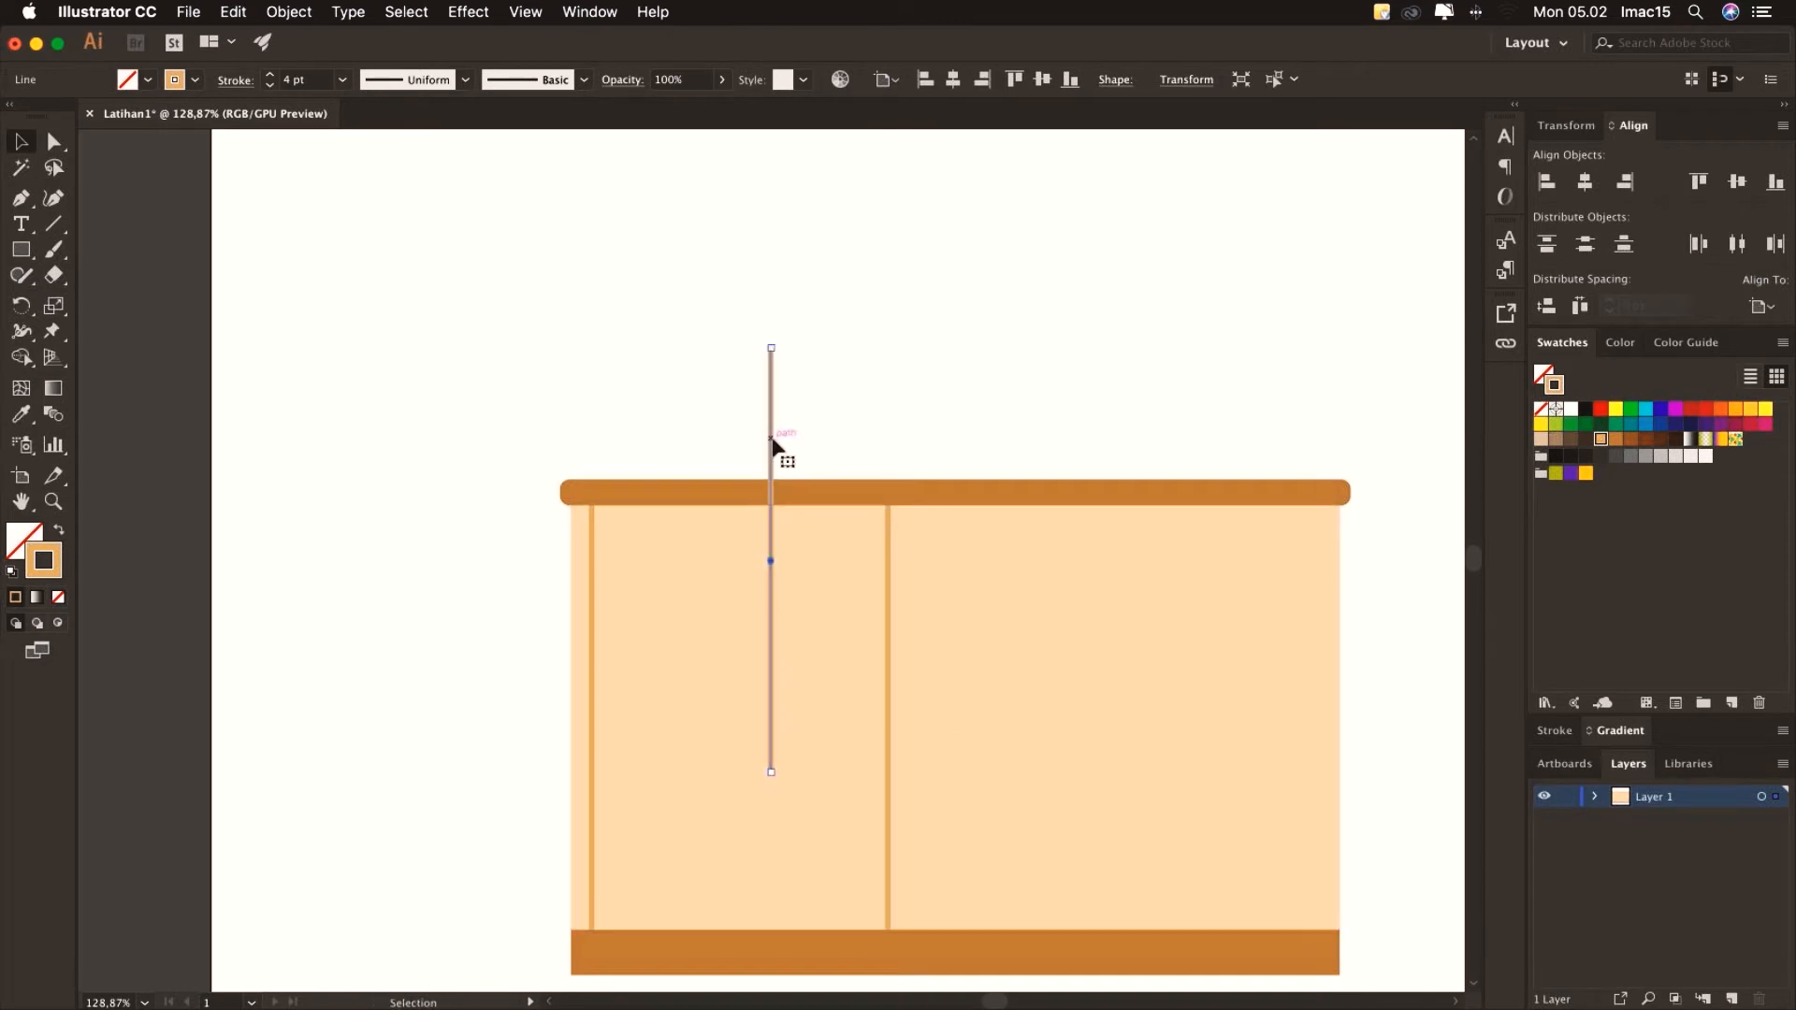
mouse_move(773, 445)
left_mouse_down()
mouse_move(907, 553)
mouse_move(912, 593)
left_mouse_up()
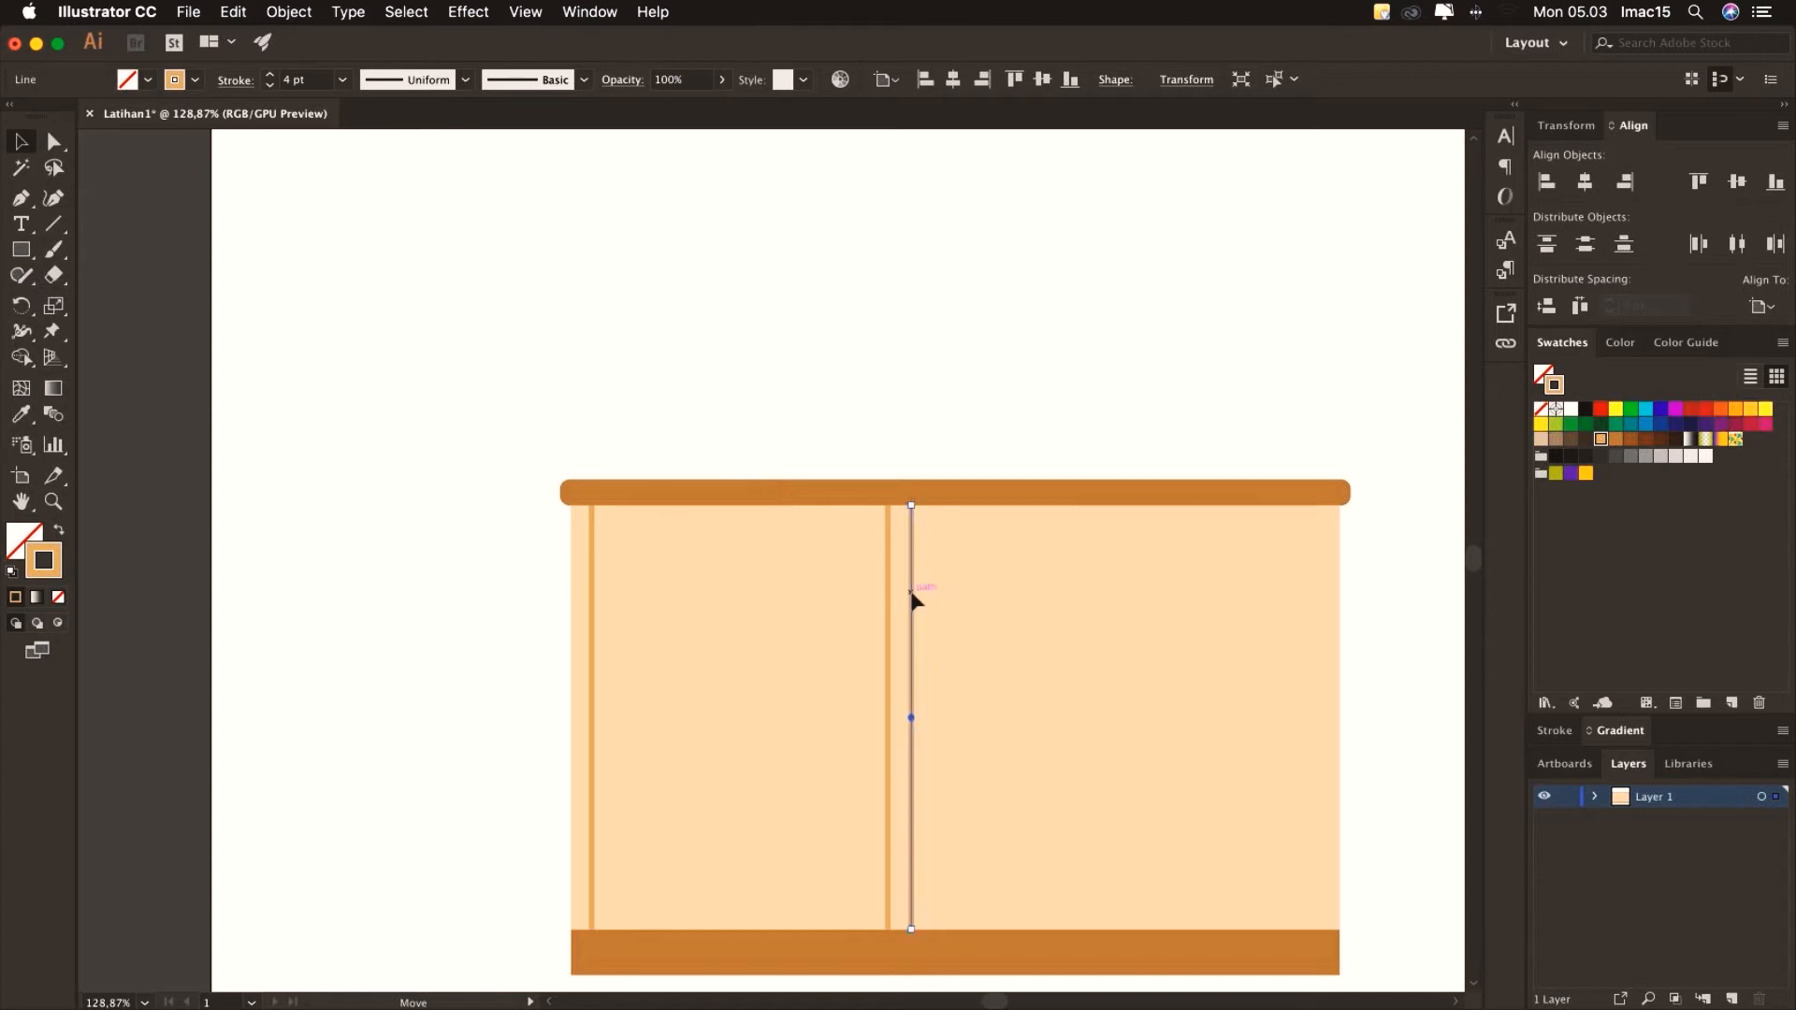
key("ctrl+v")
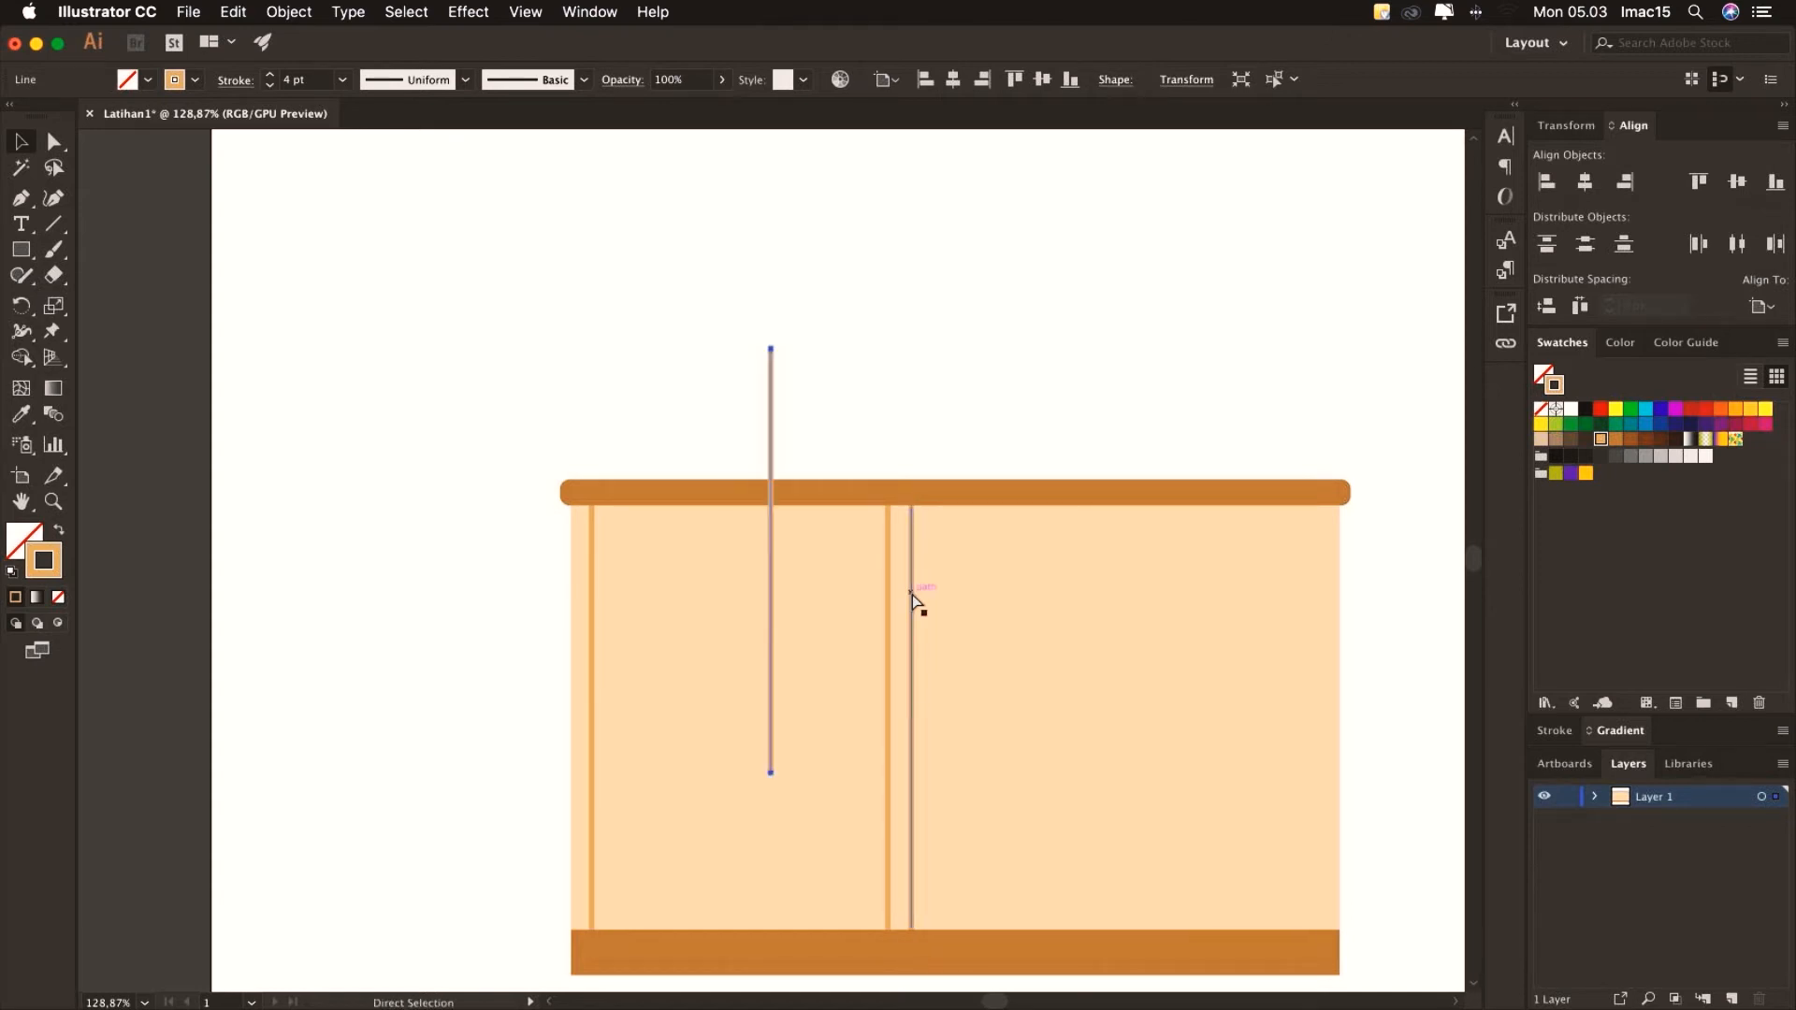
left_click_drag(773, 459, 933, 607)
left_click(895, 429)
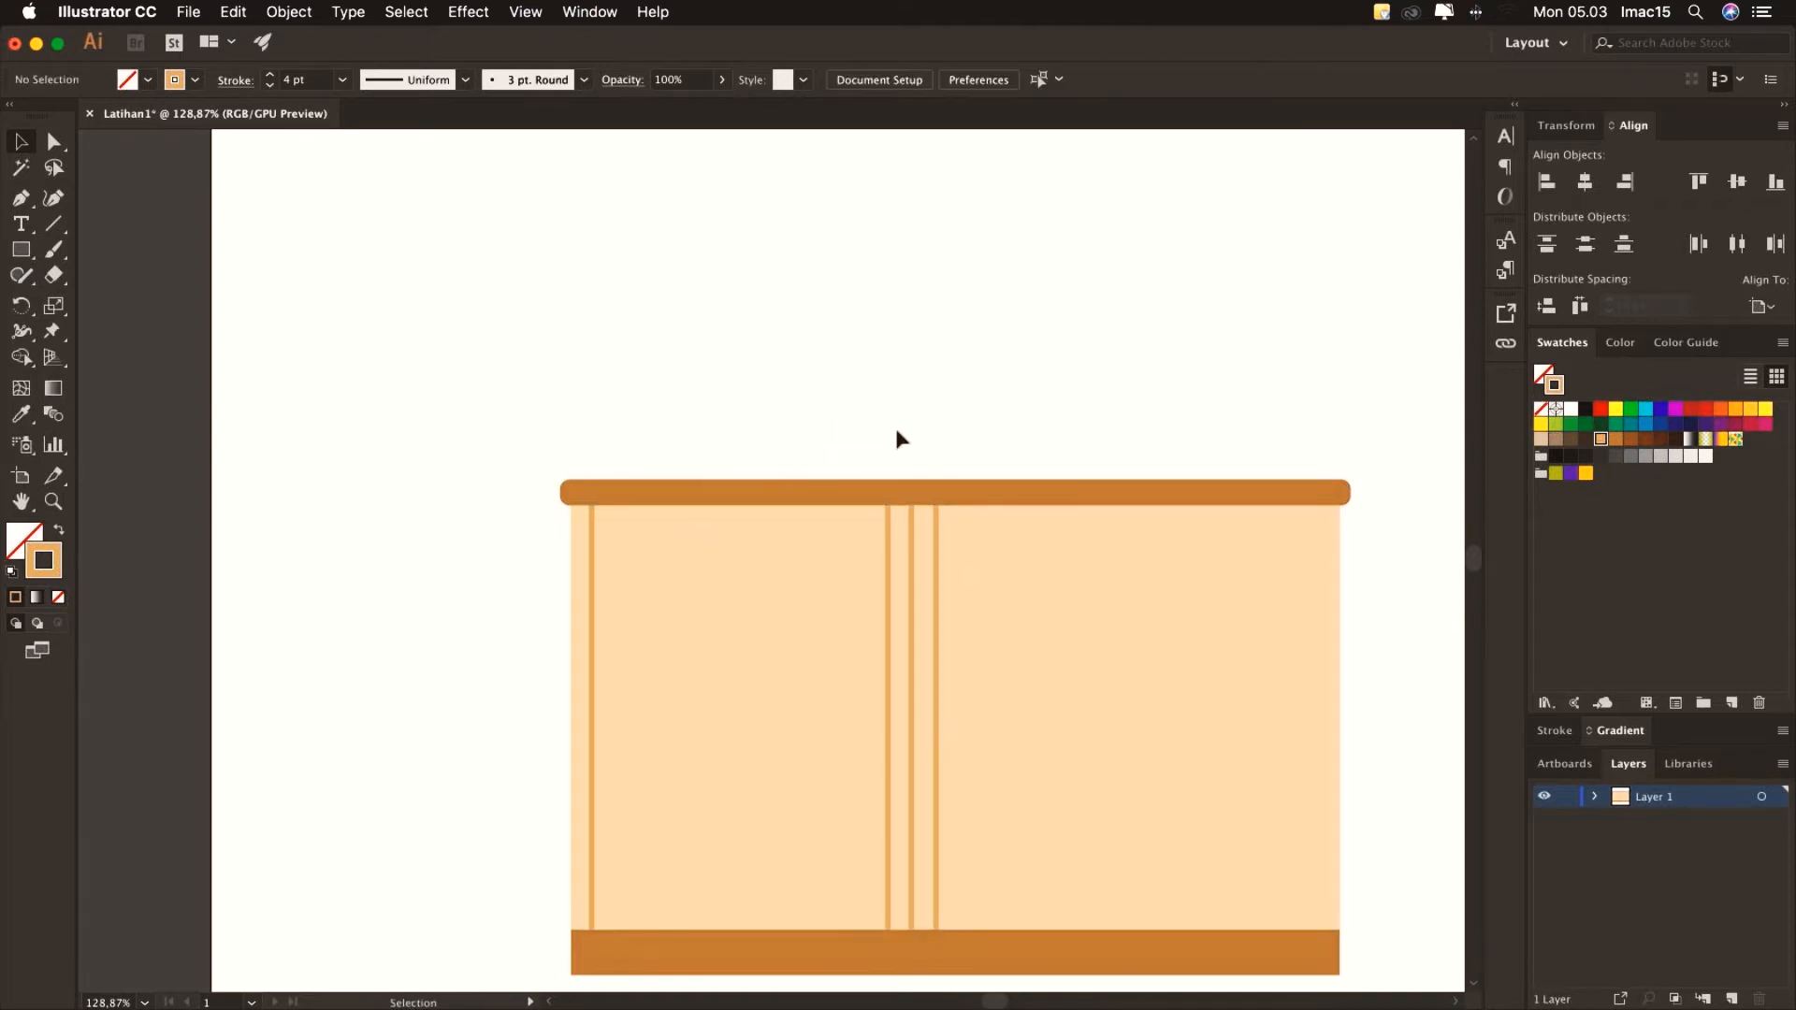
left_click(937, 556)
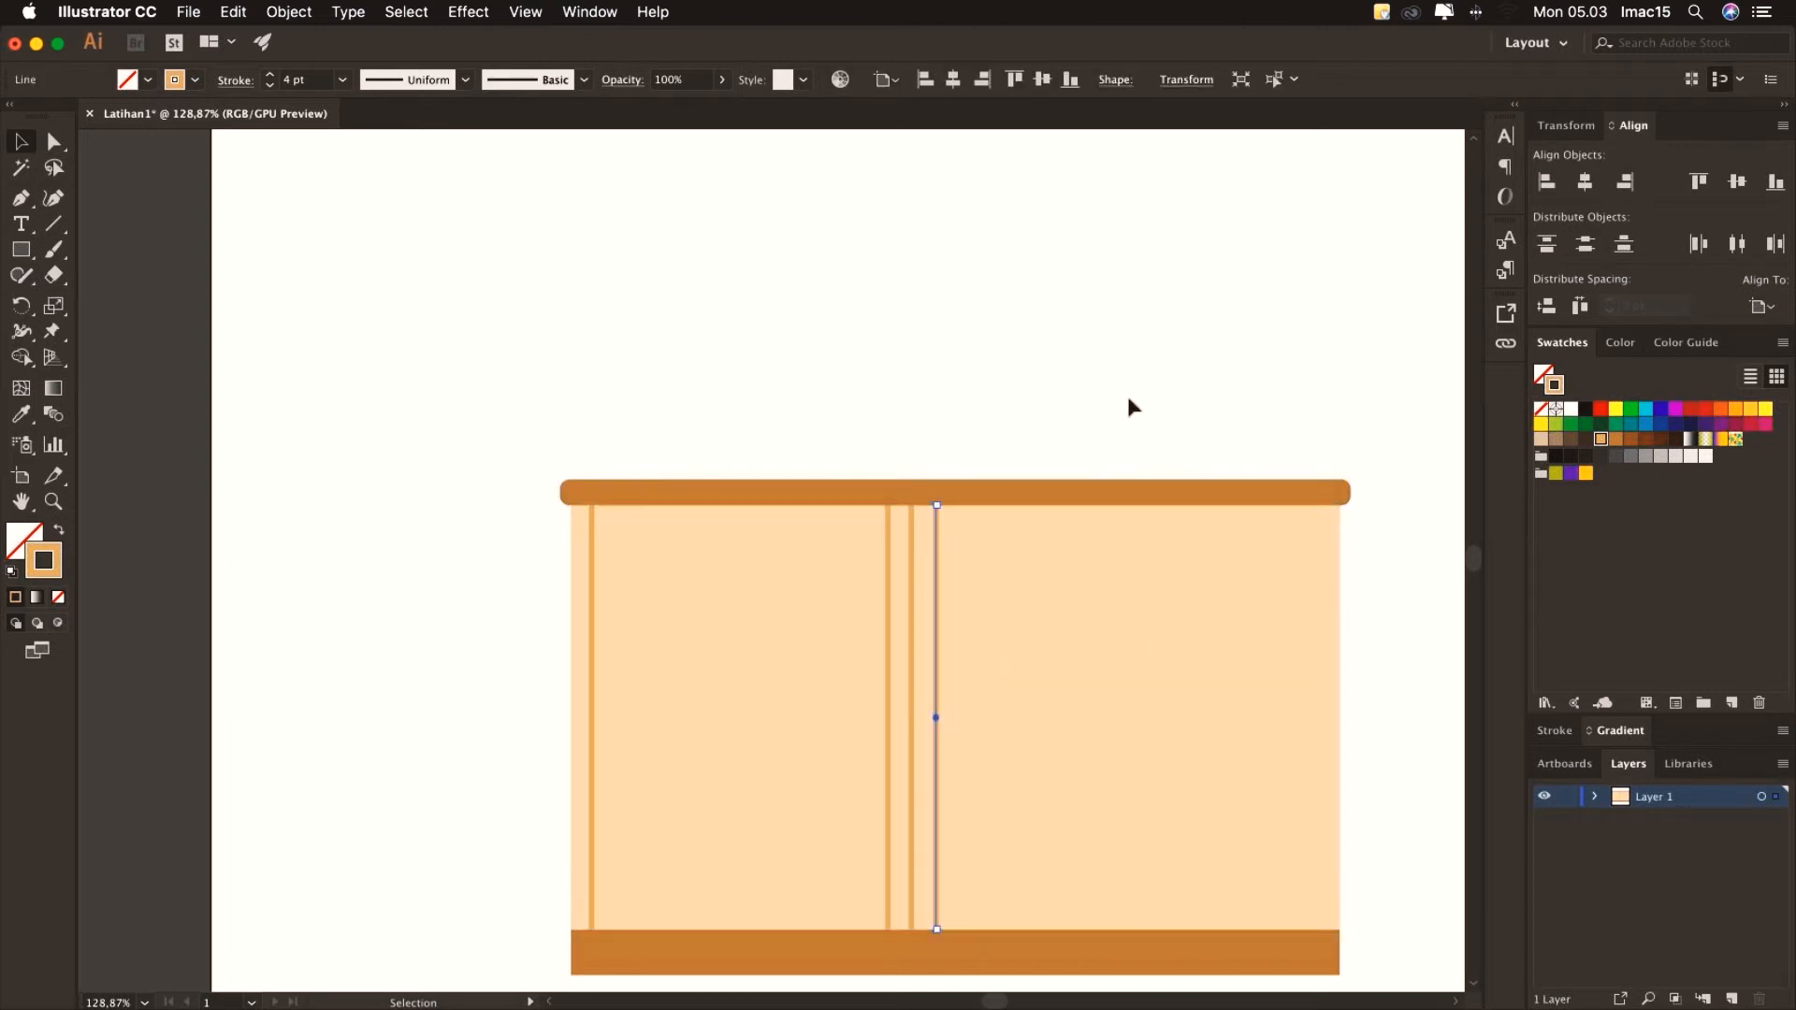
left_click(289, 13)
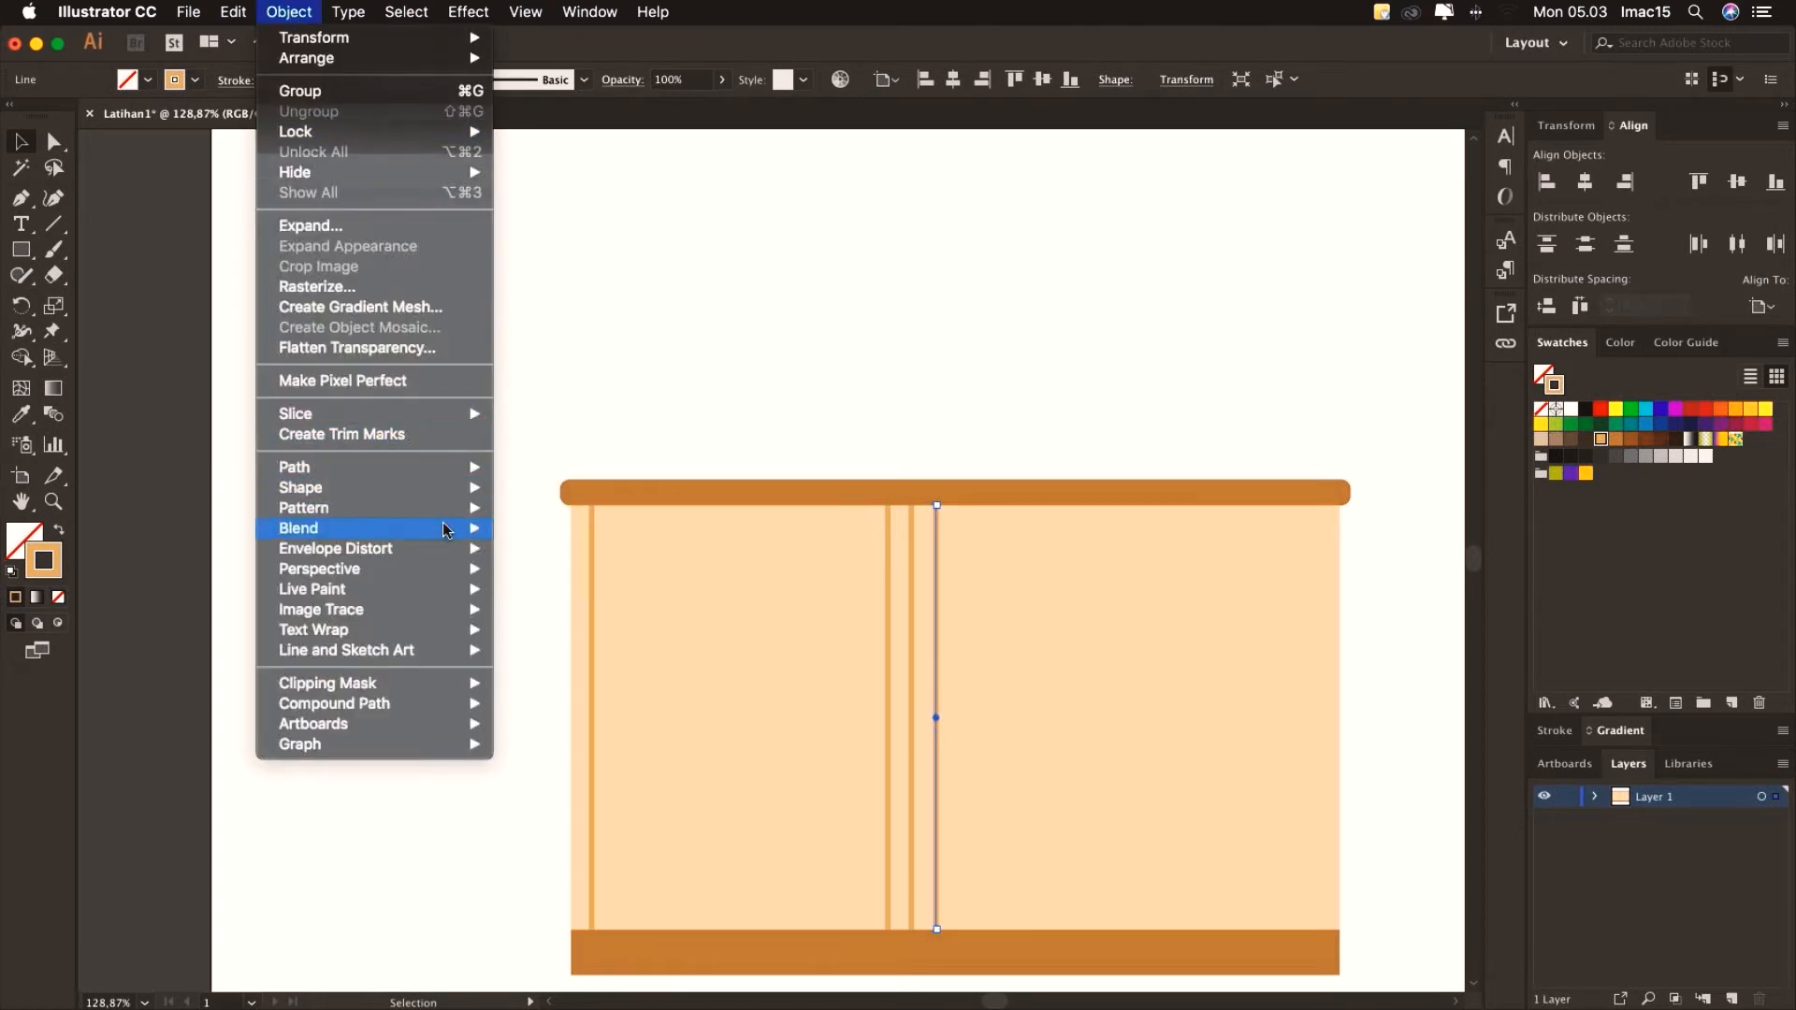
mouse_move(446, 531)
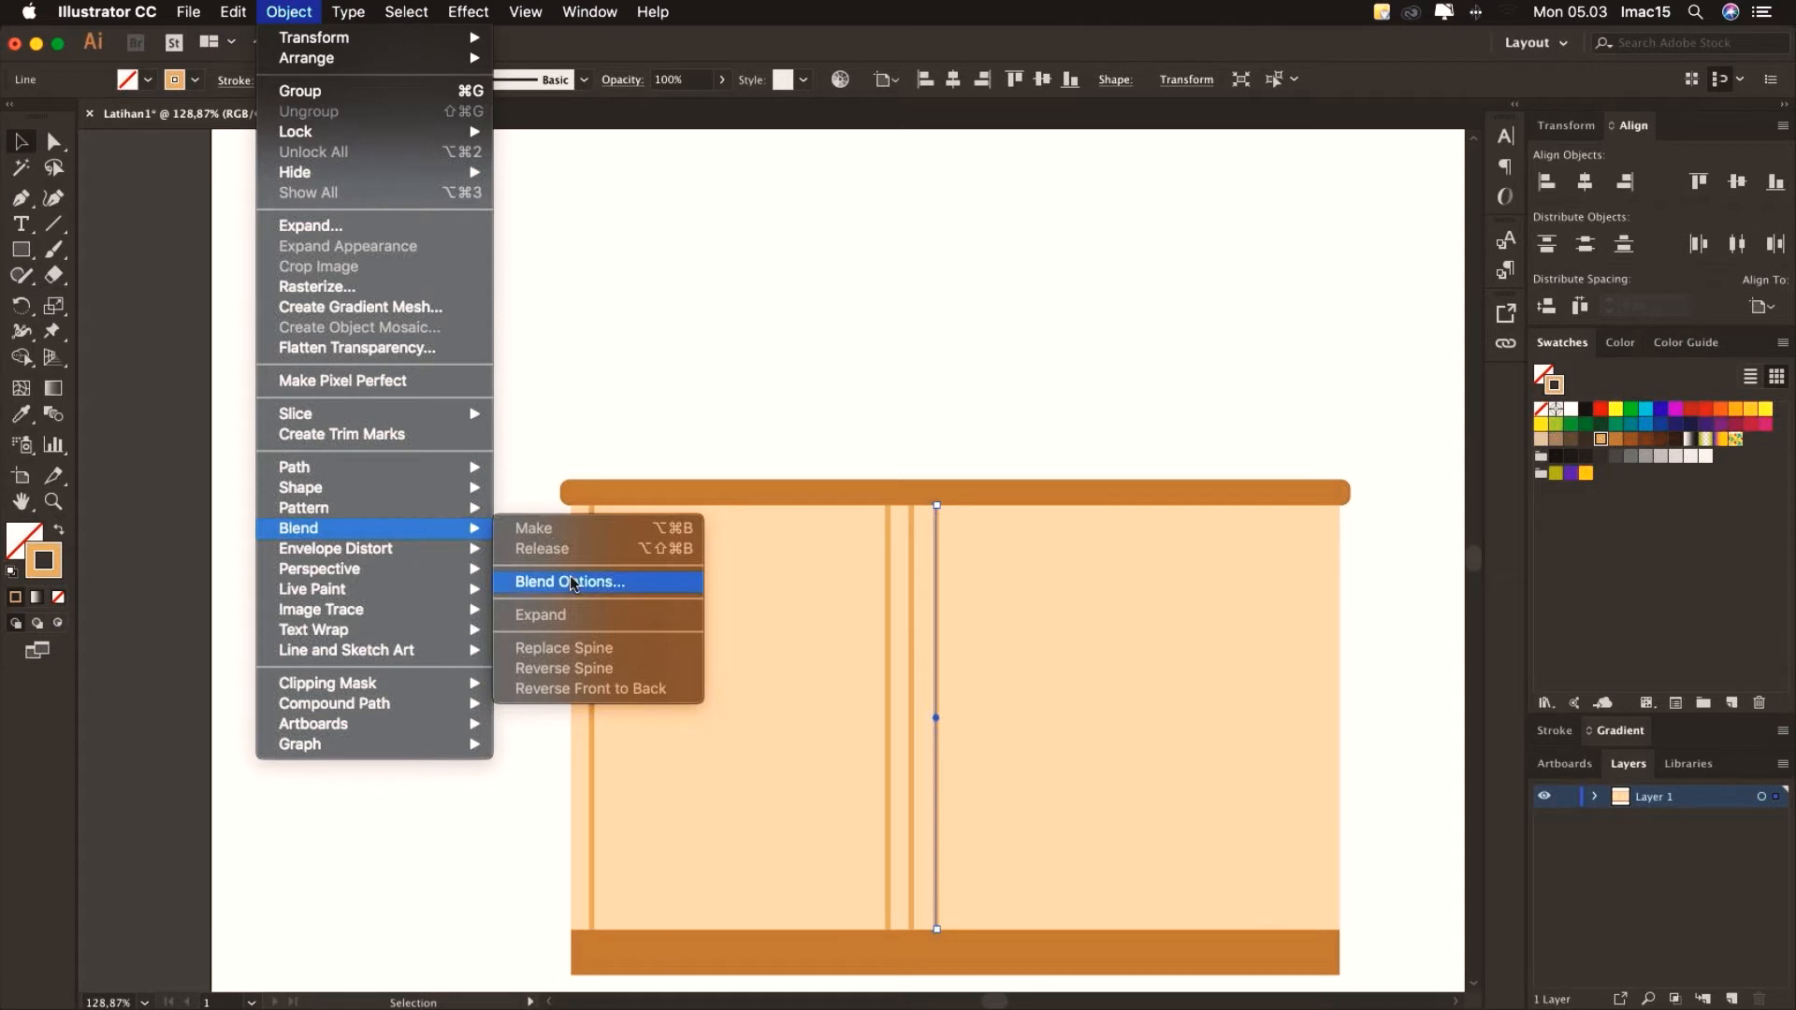
left_click(859, 451)
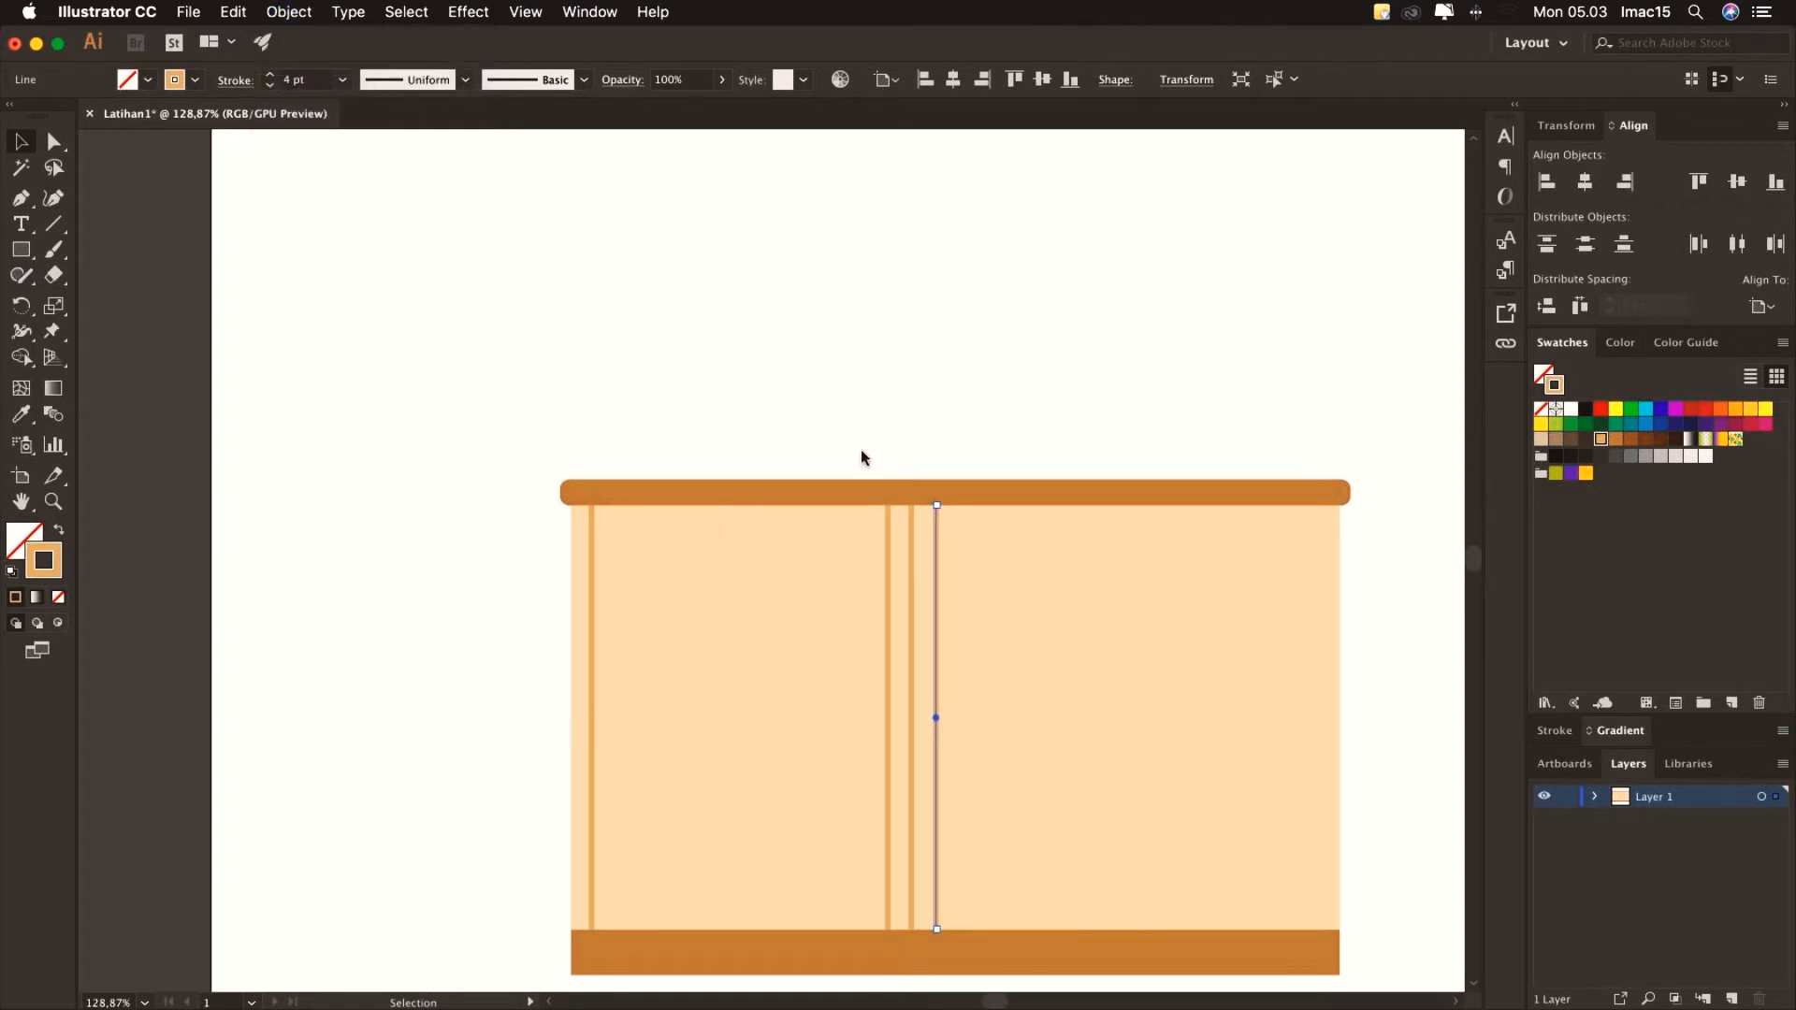
Move the rightmost line about 277 px right, near the peach rectangle's right edge, and make a blend between it and the third line
left_click_drag(938, 581, 1319, 594)
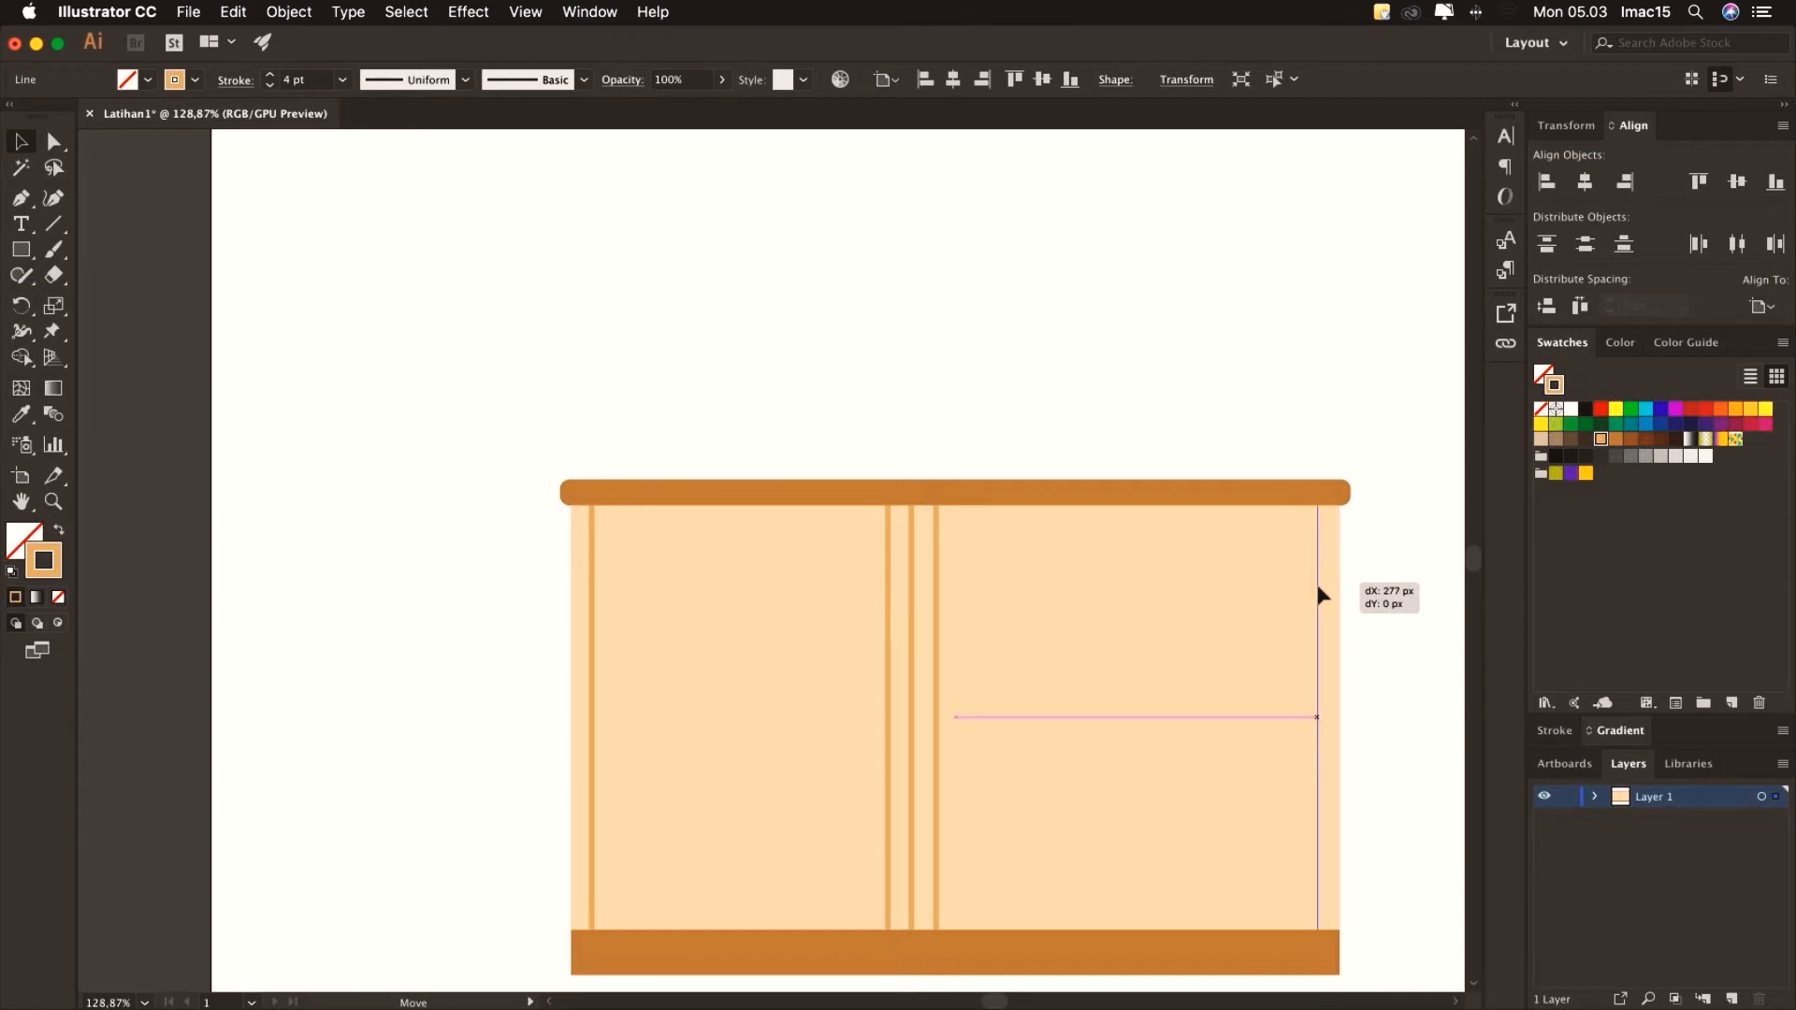
left_click_drag(1319, 591, 1319, 595)
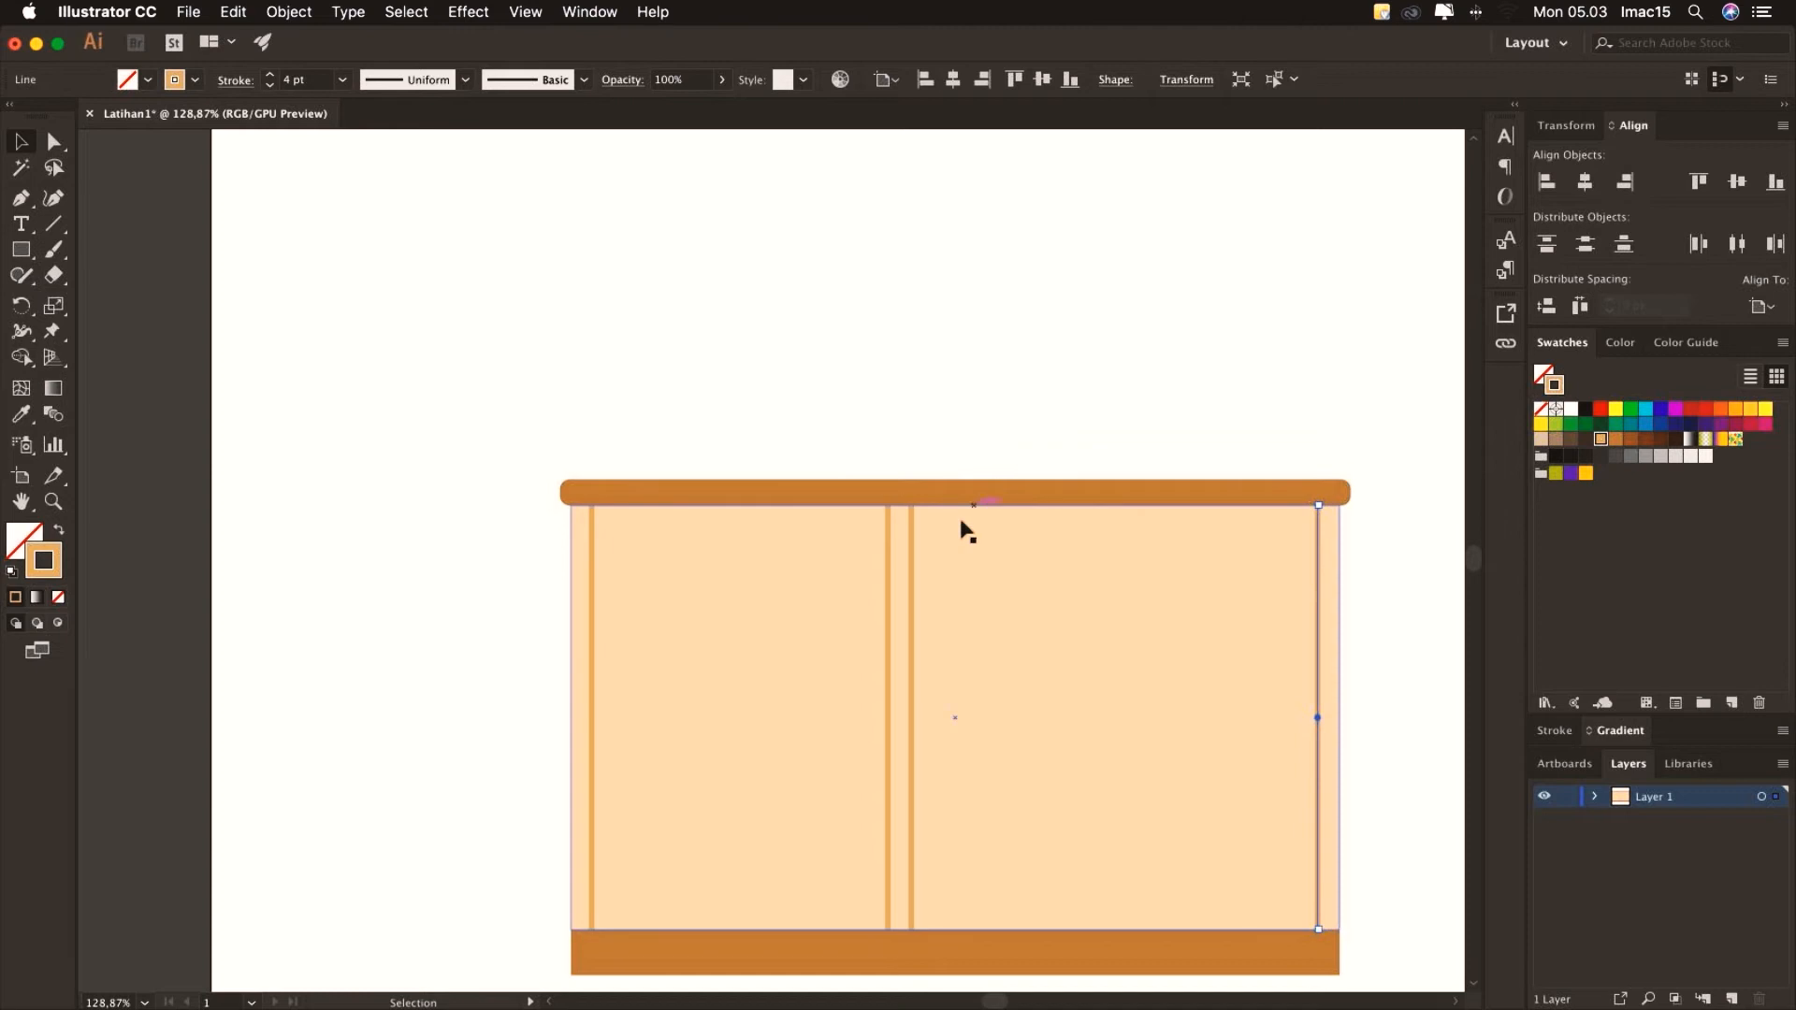
left_click(912, 547, "shift")
left_click(304, 13)
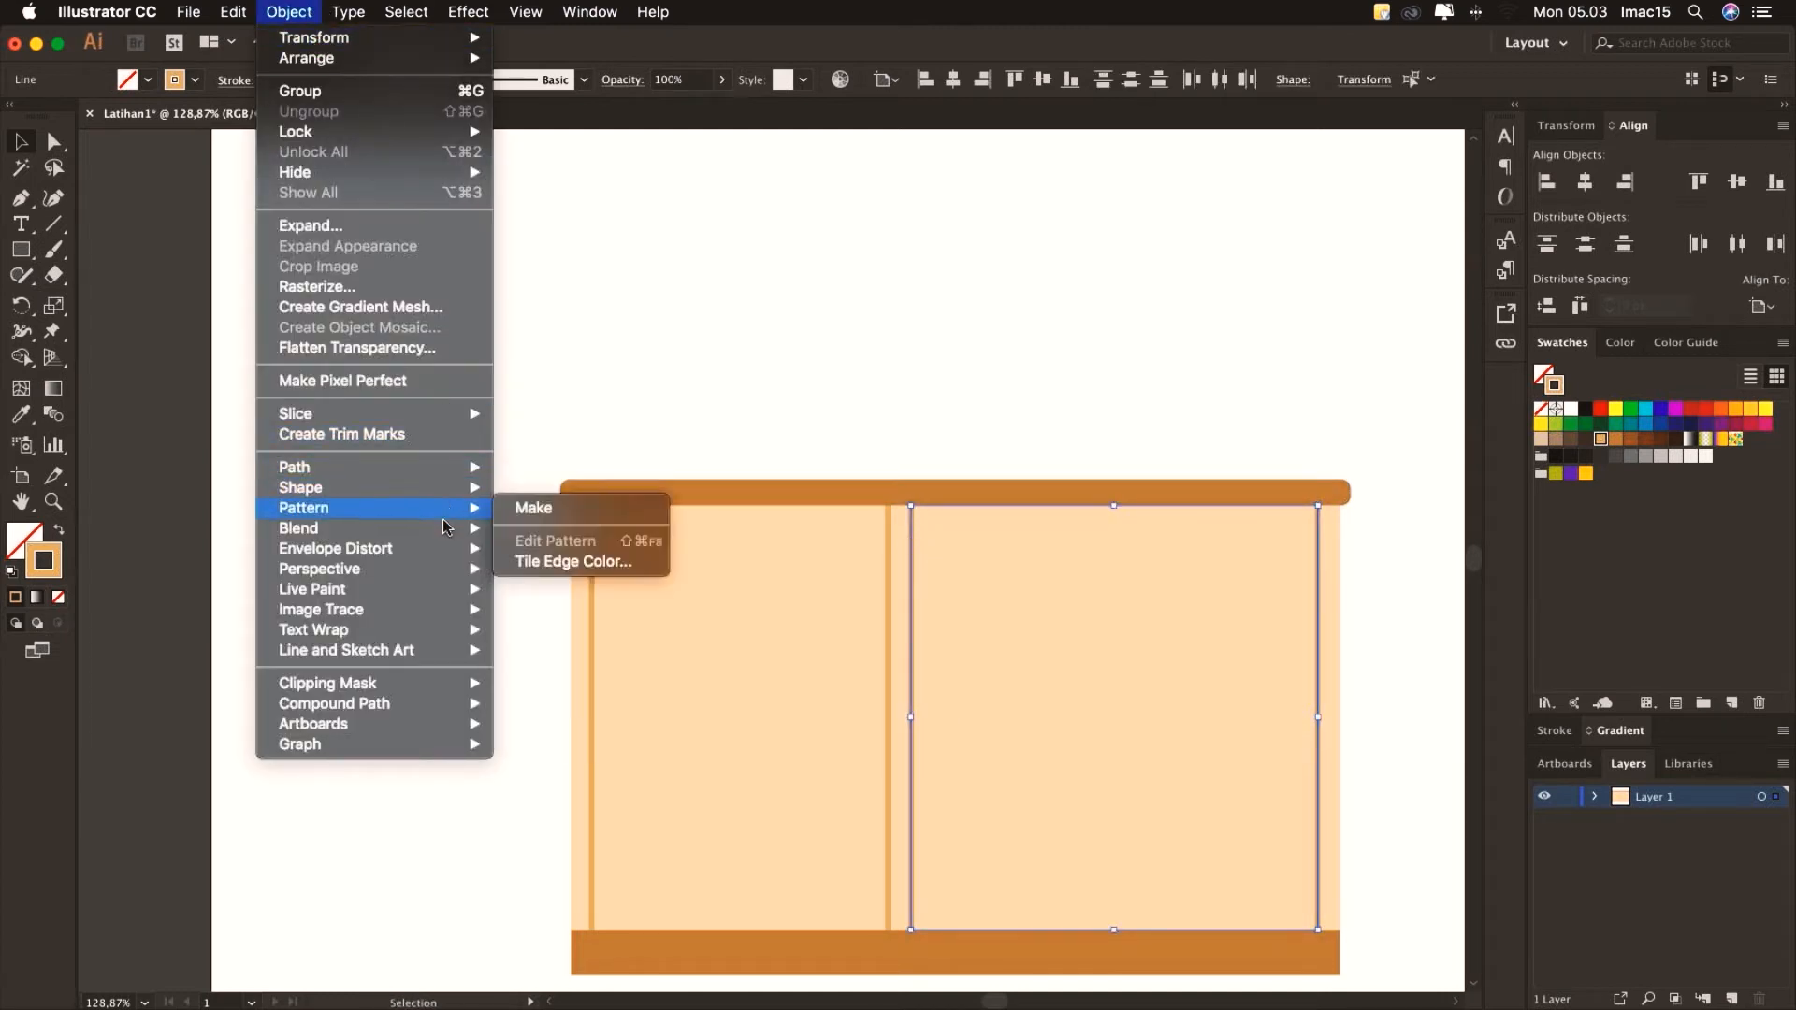
mouse_move(445, 529)
left_click(575, 535)
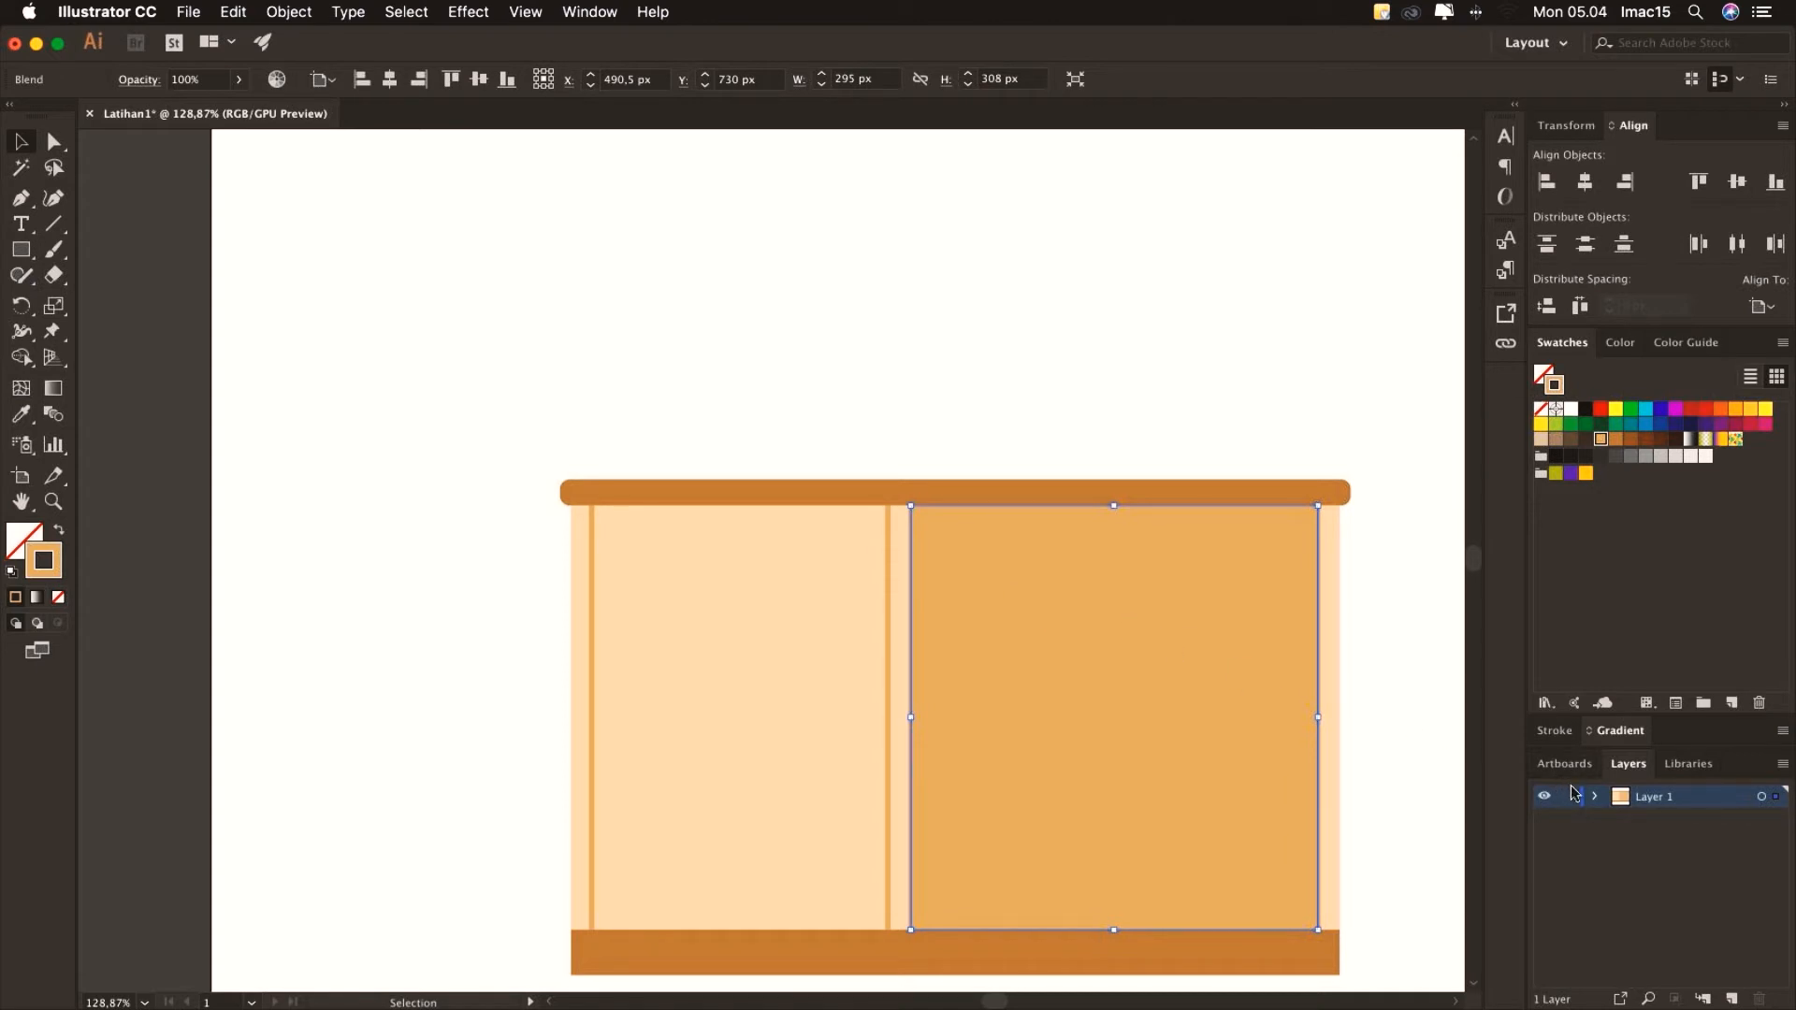
Set the blend's spacing to Specified Steps with 8 steps and preview it on the artboard
left_click(283, 15)
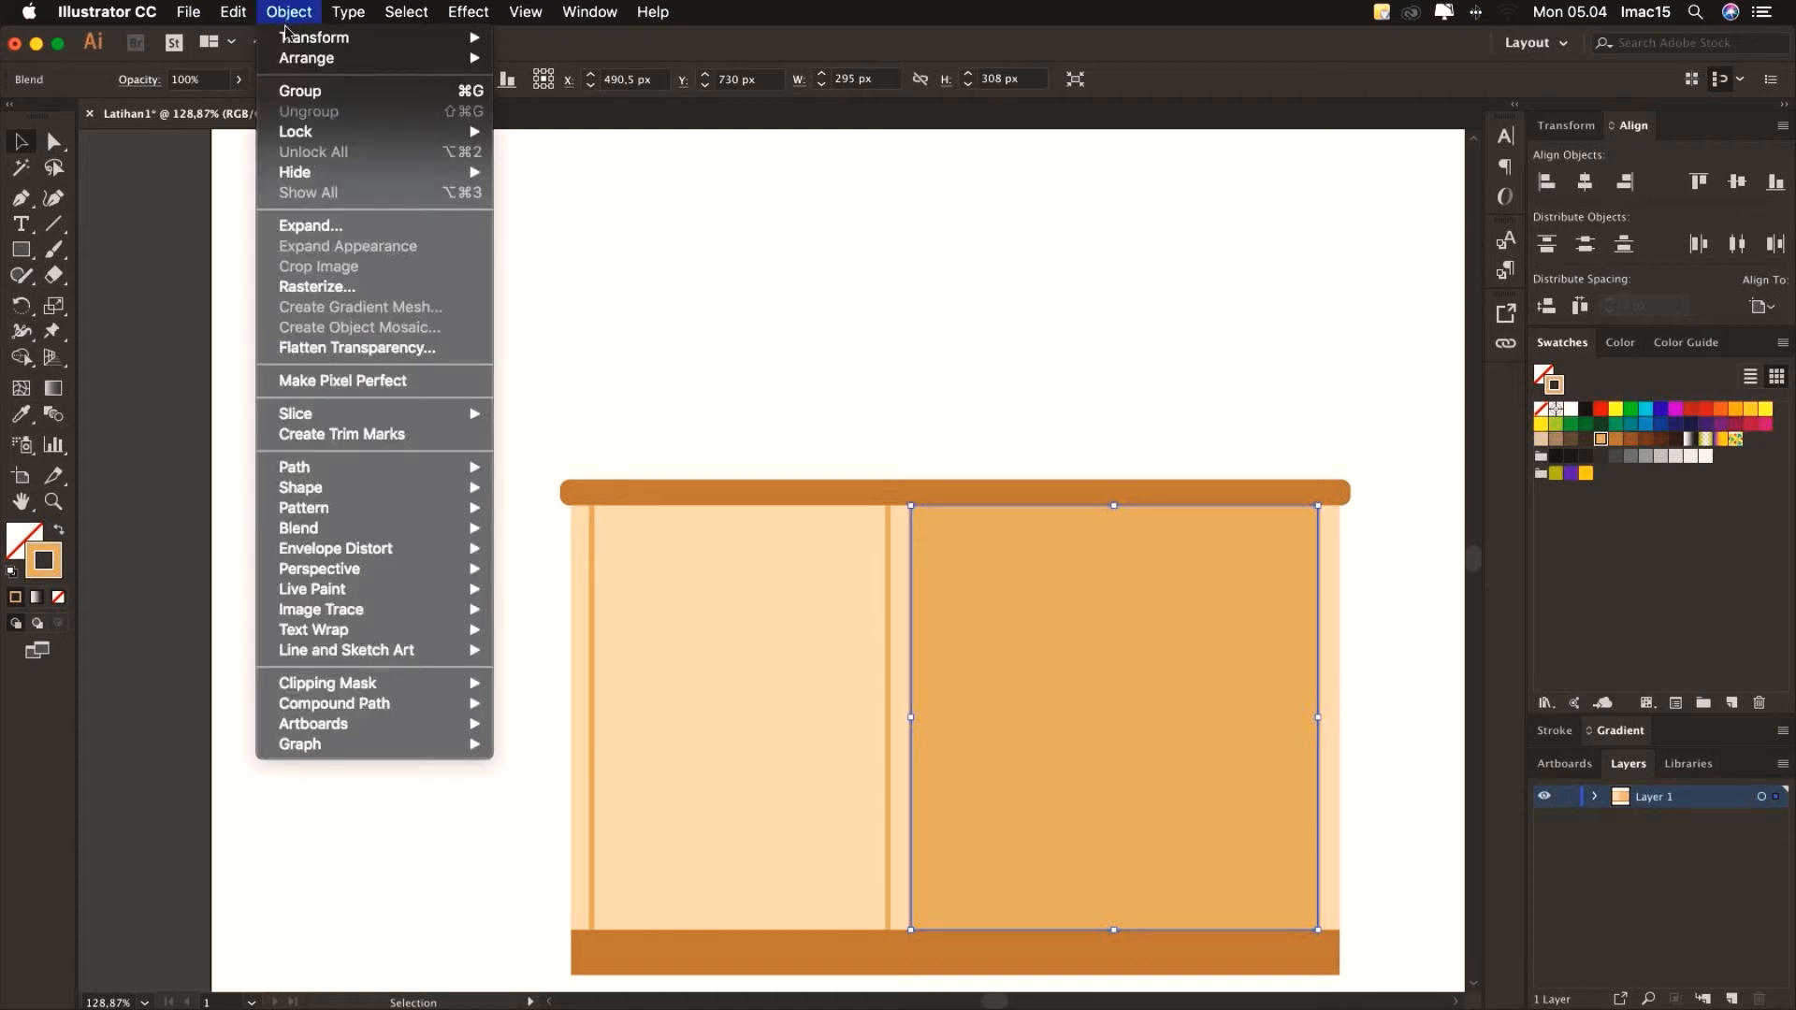
mouse_move(475, 530)
mouse_move(402, 530)
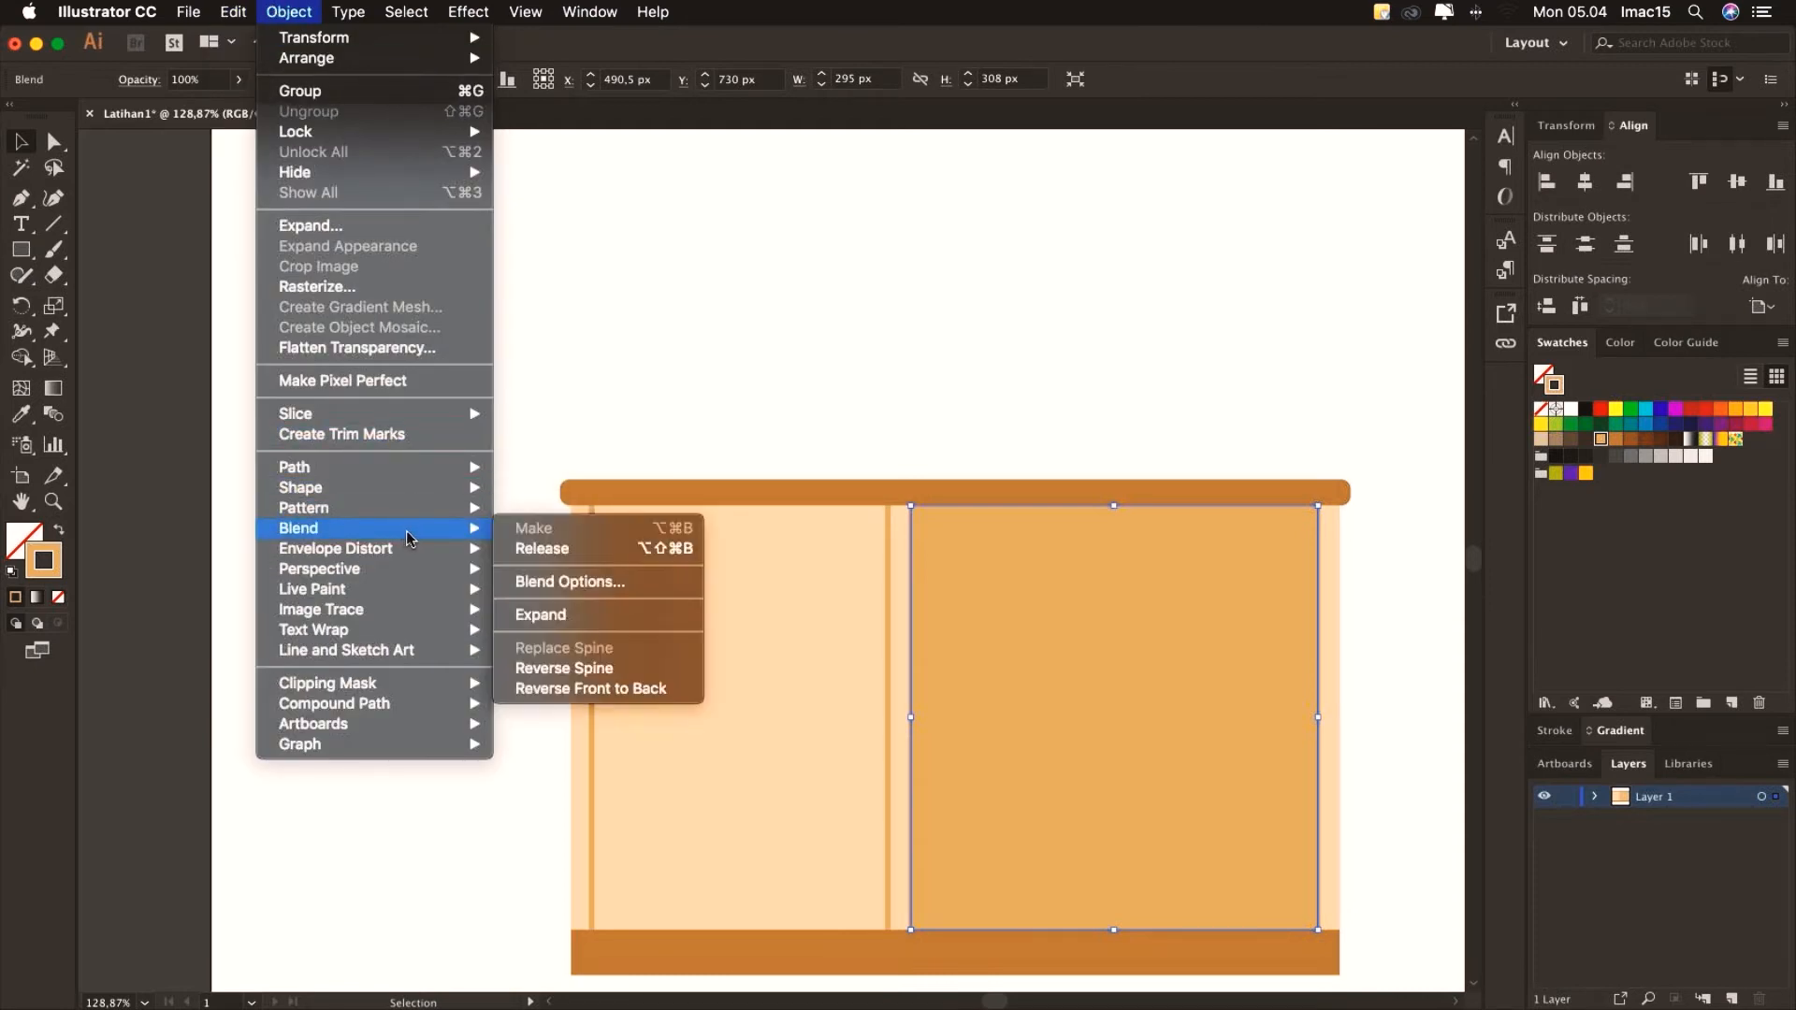
left_click(594, 580)
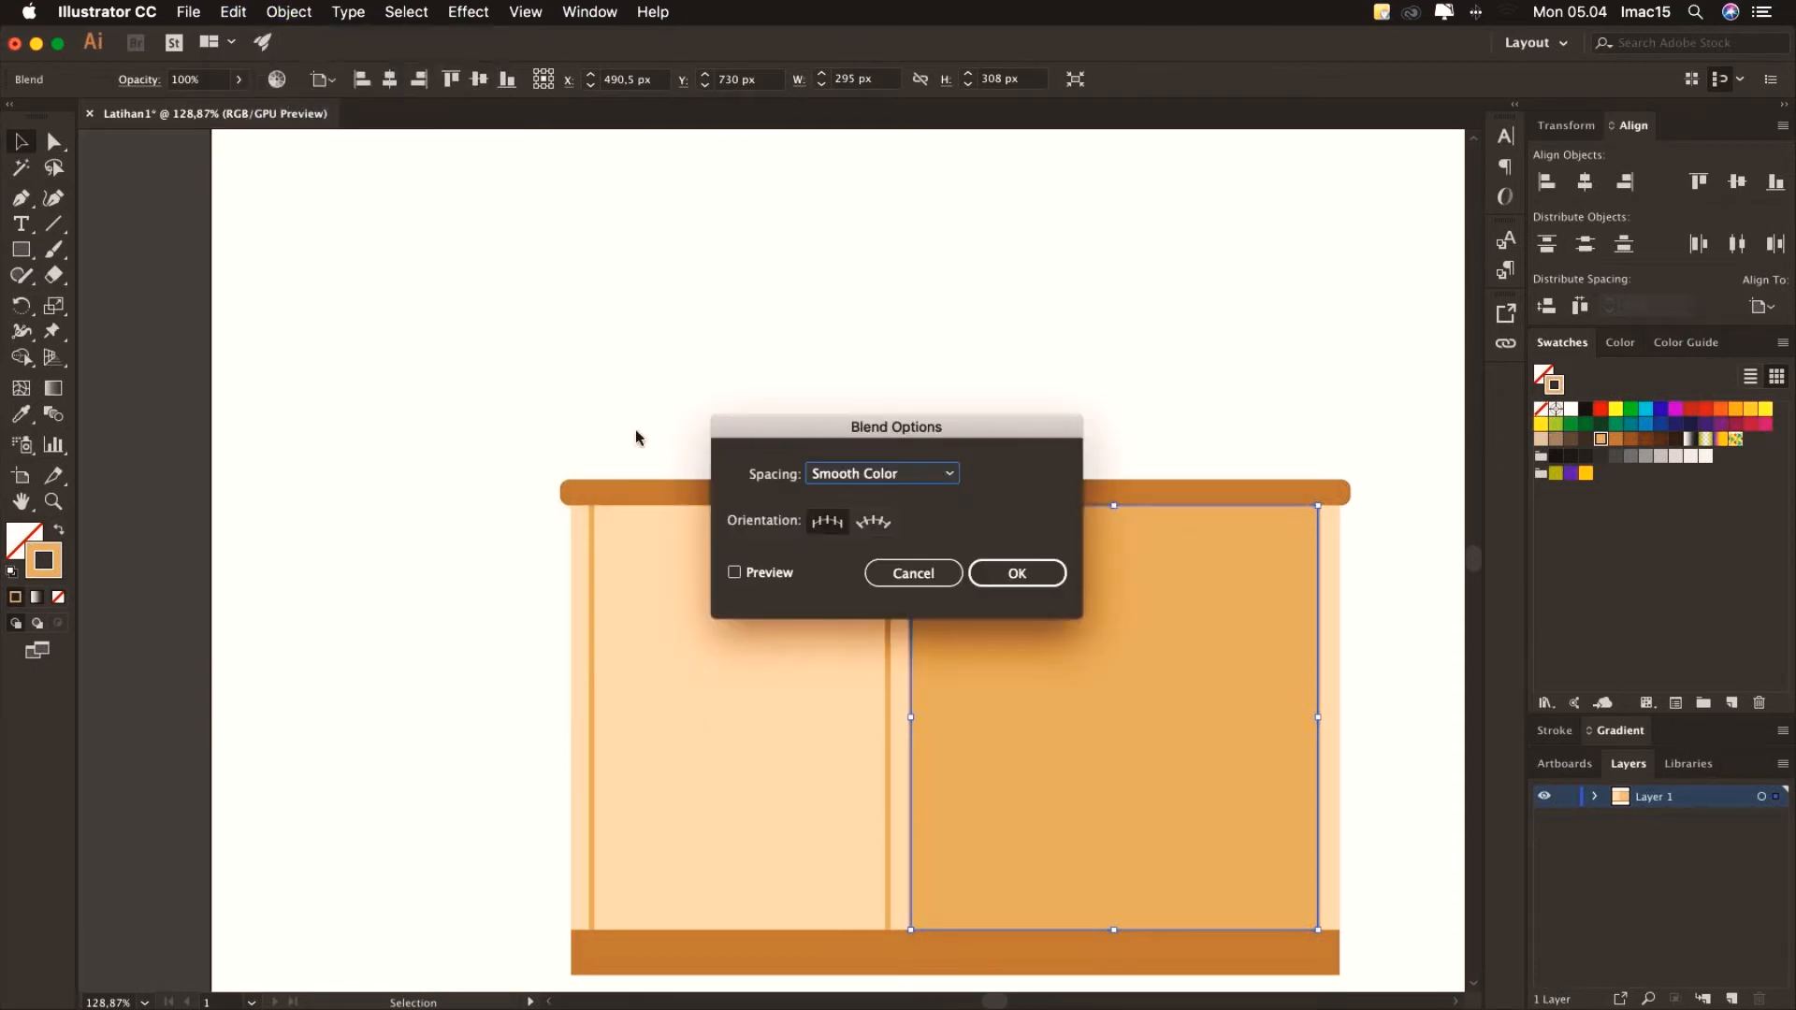
left_click_drag(845, 438, 606, 255)
left_click(497, 389)
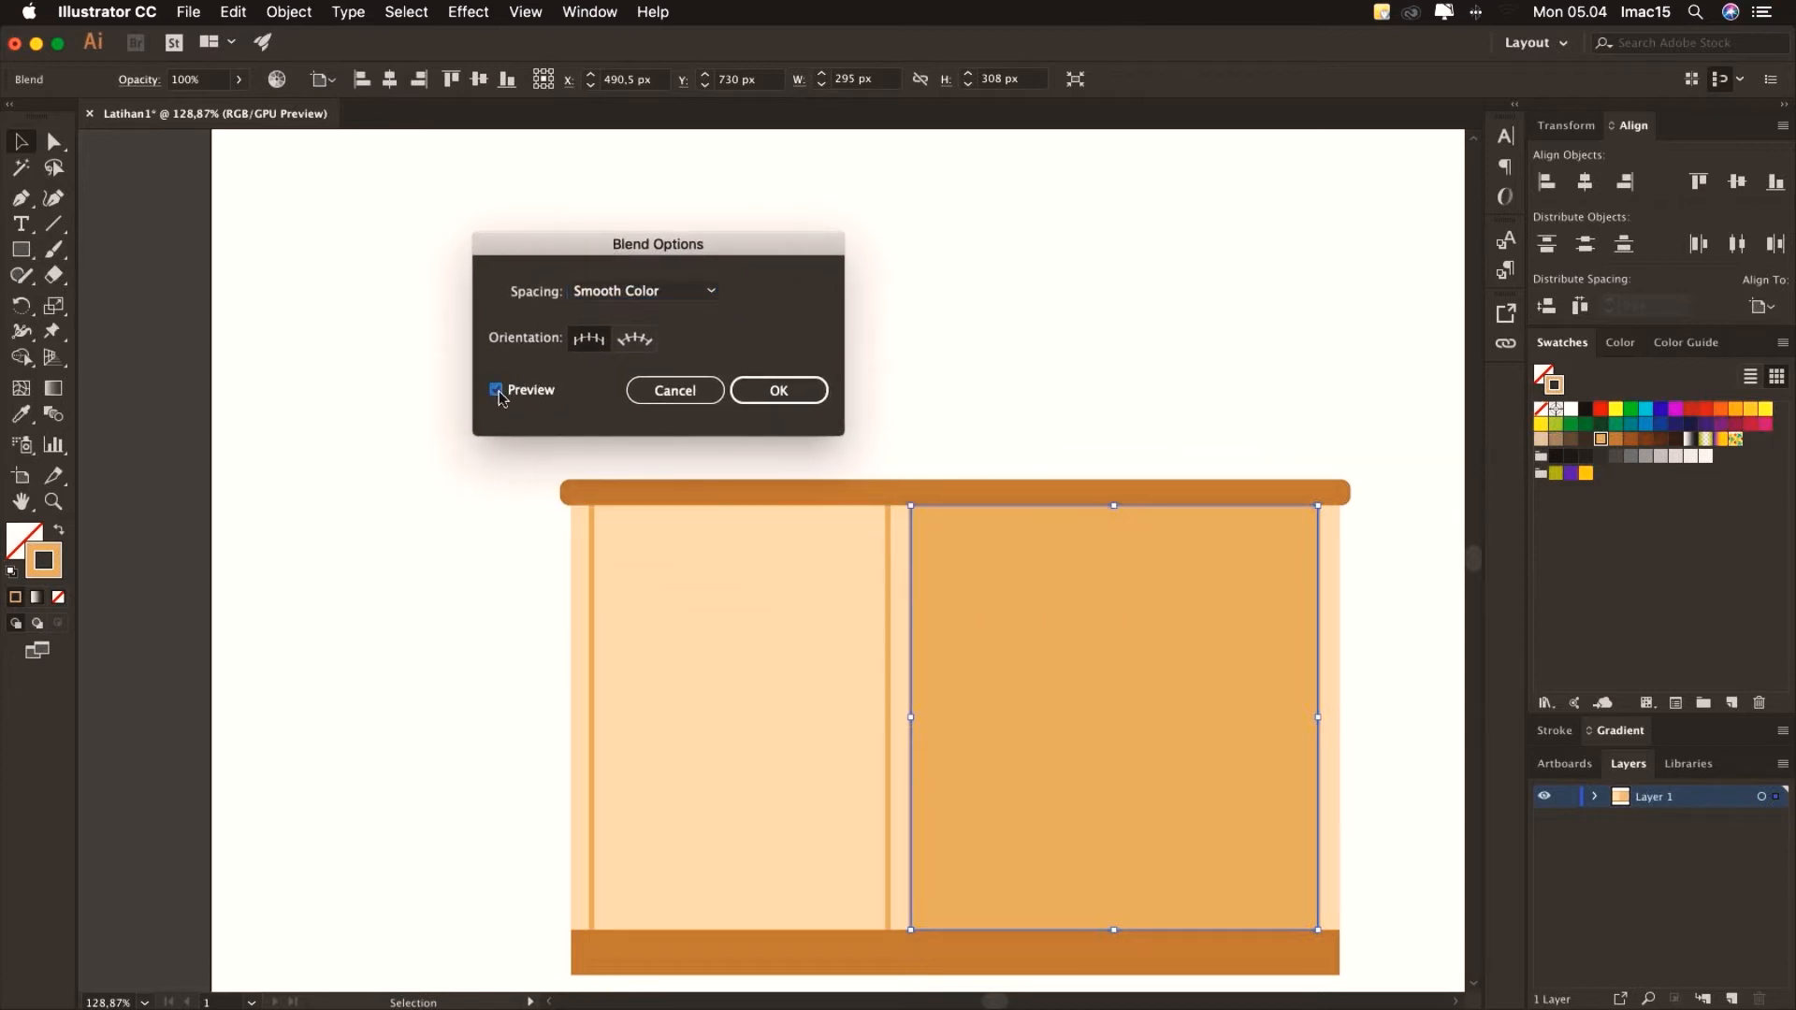
left_click(664, 305)
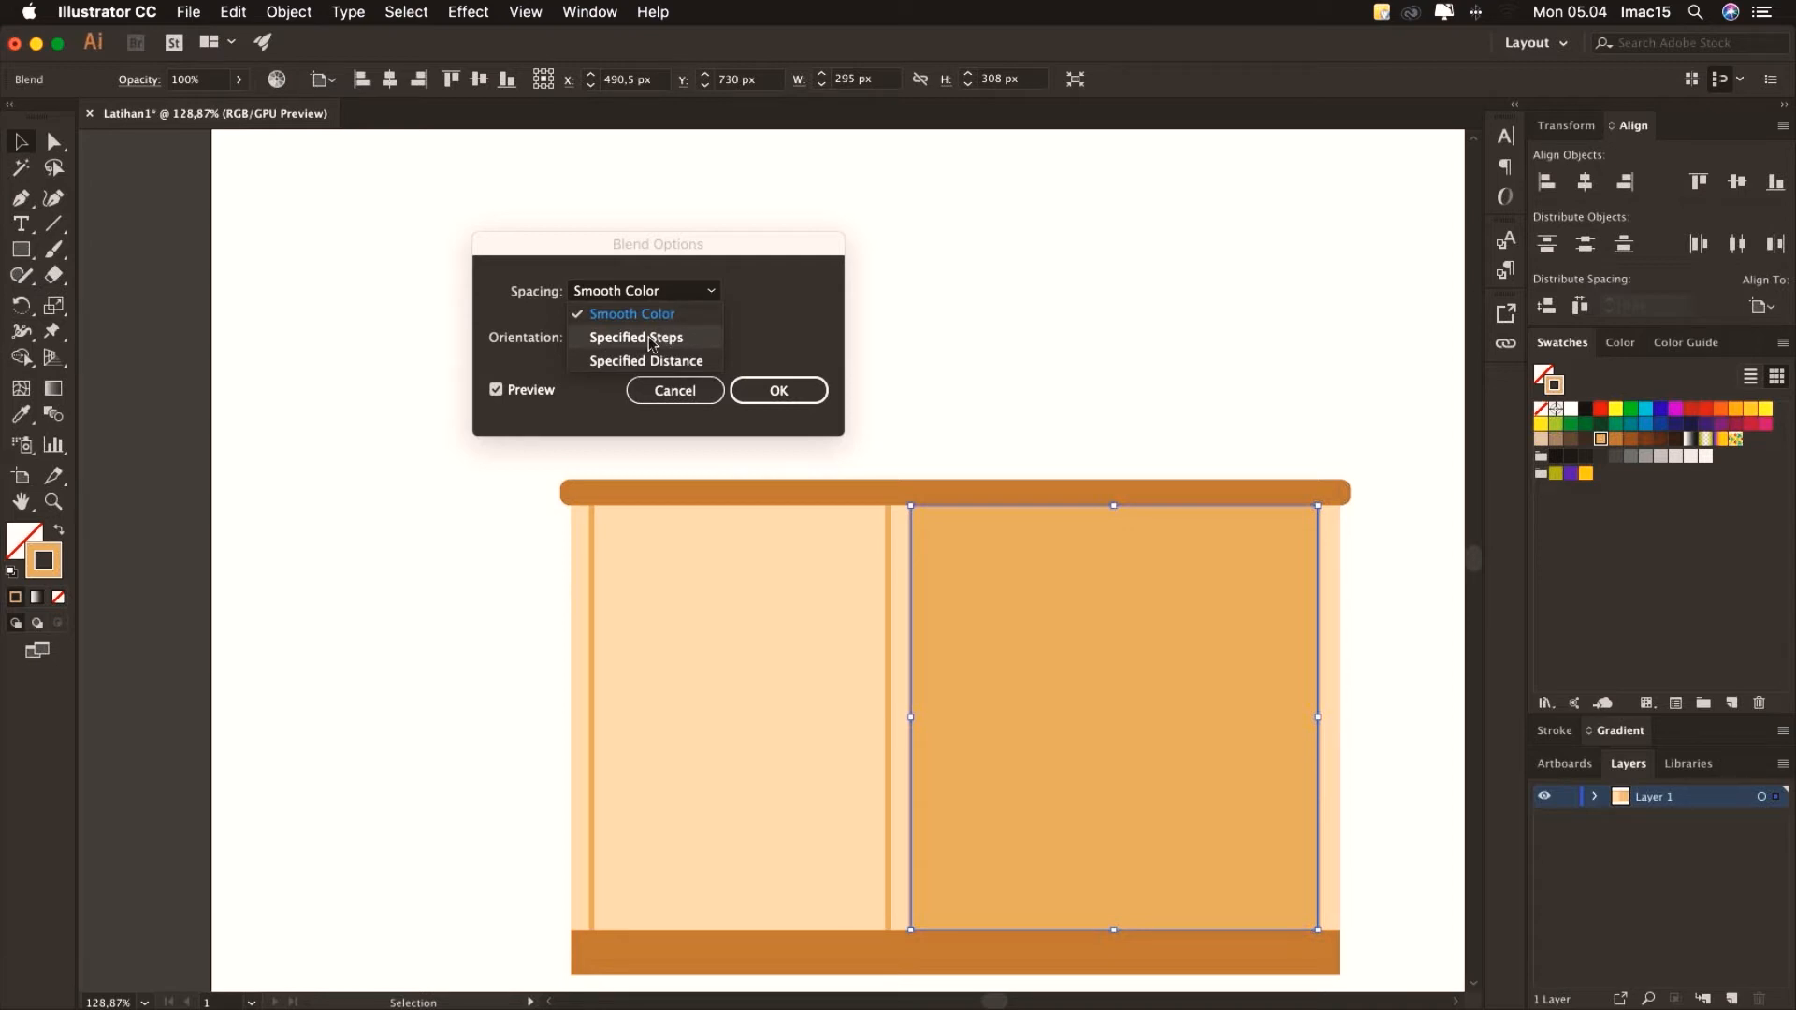
left_click(652, 338)
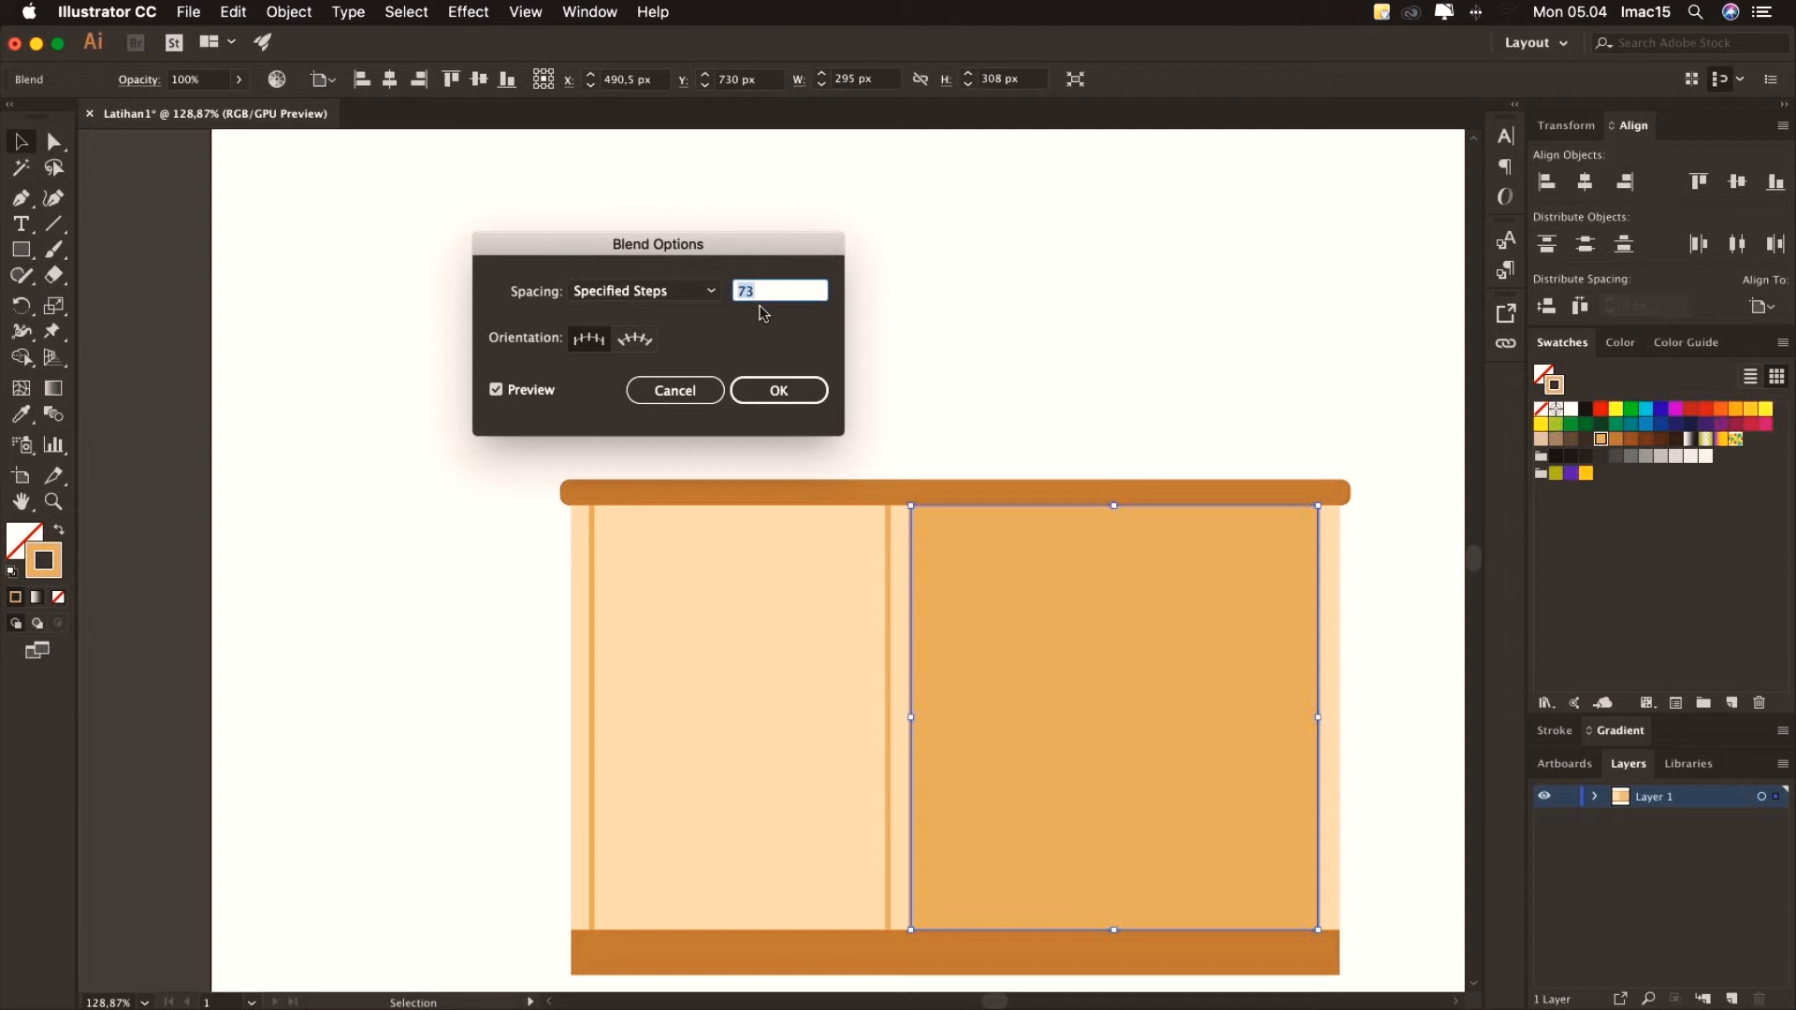
type("8")
left_click(518, 389)
left_click(518, 389)
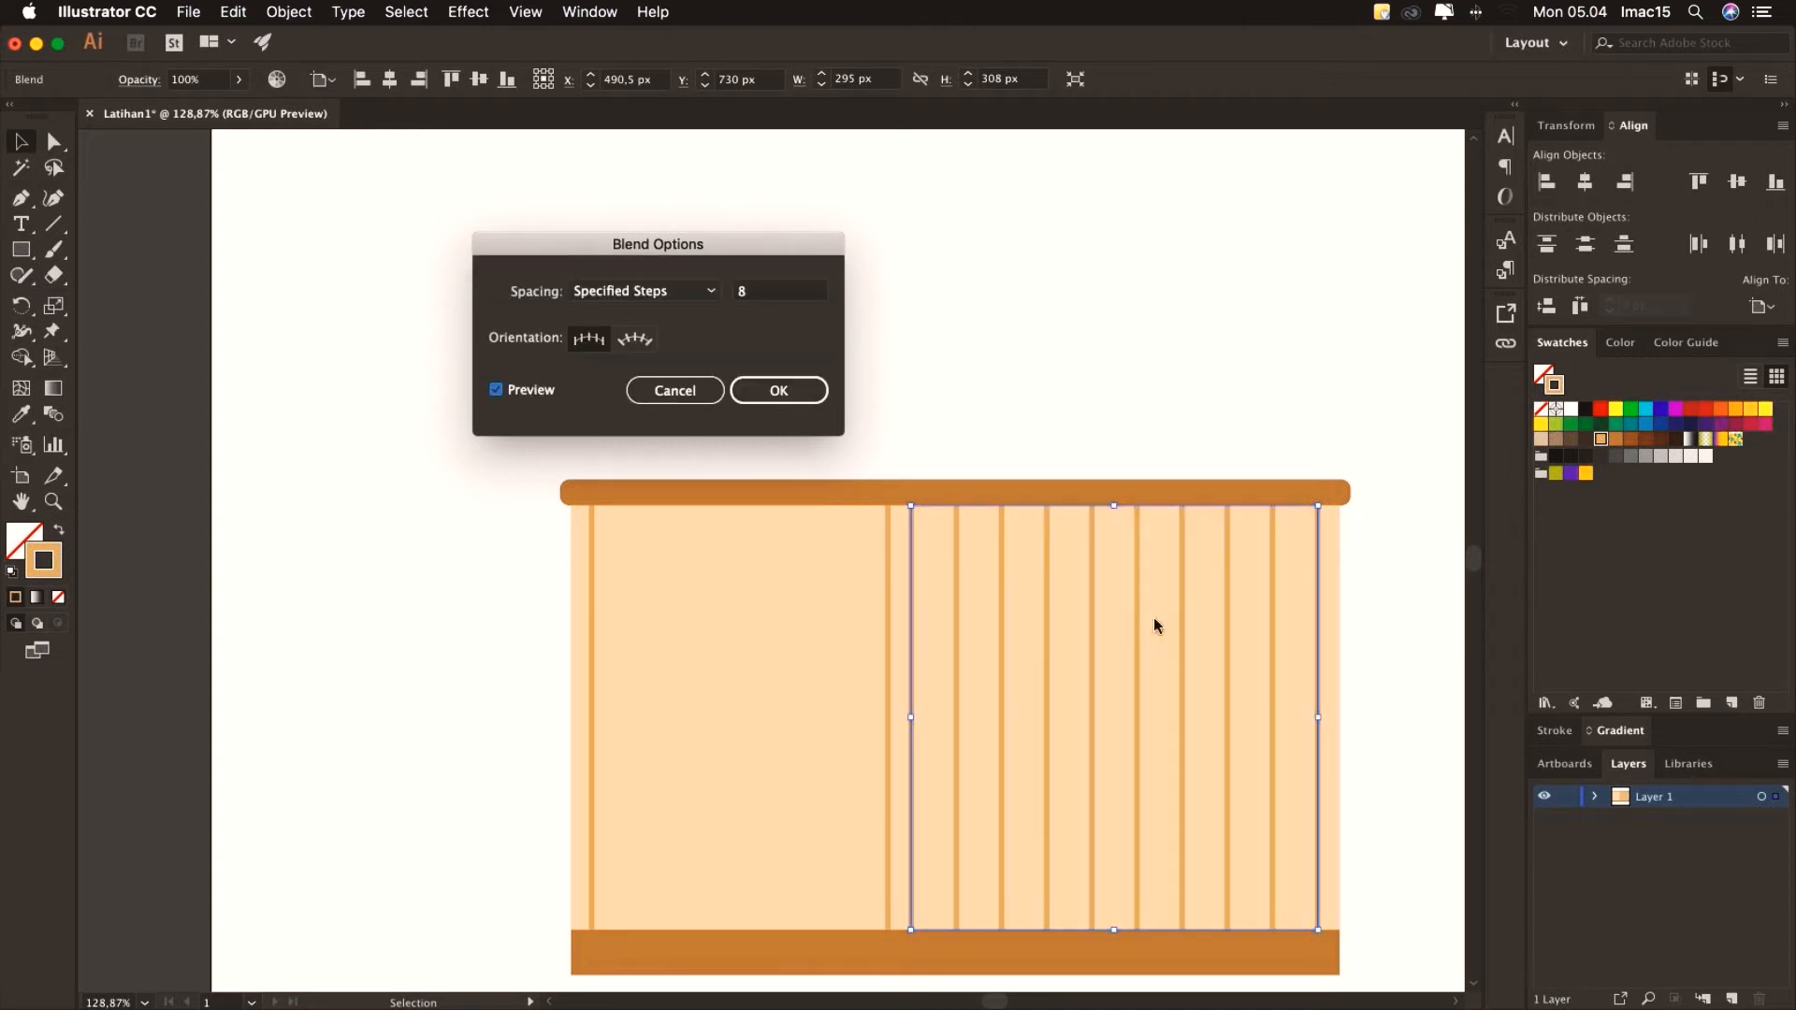
Preview the blend between the vertical lines with 12 specified steps
left_click(757, 298)
type("12")
left_click(530, 392)
left_click(530, 392)
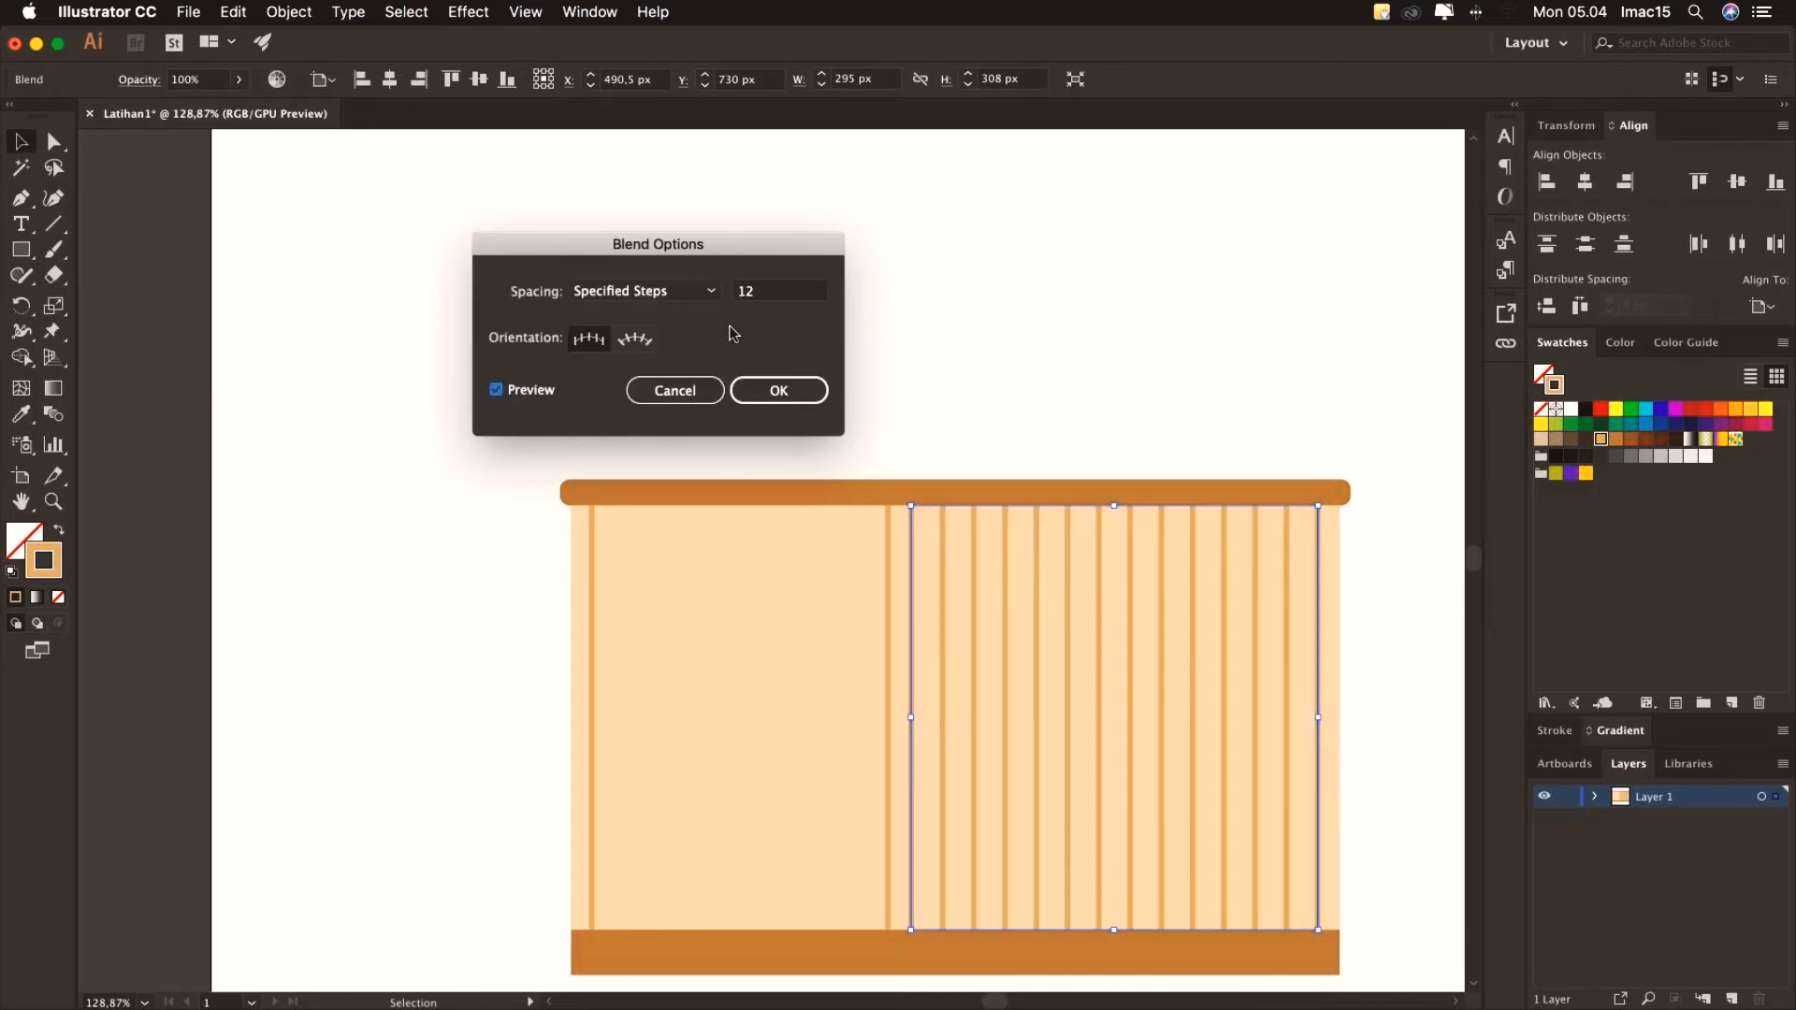
Set the blend's specified steps to 15, apply the options and deselect the blend
left_click(762, 300)
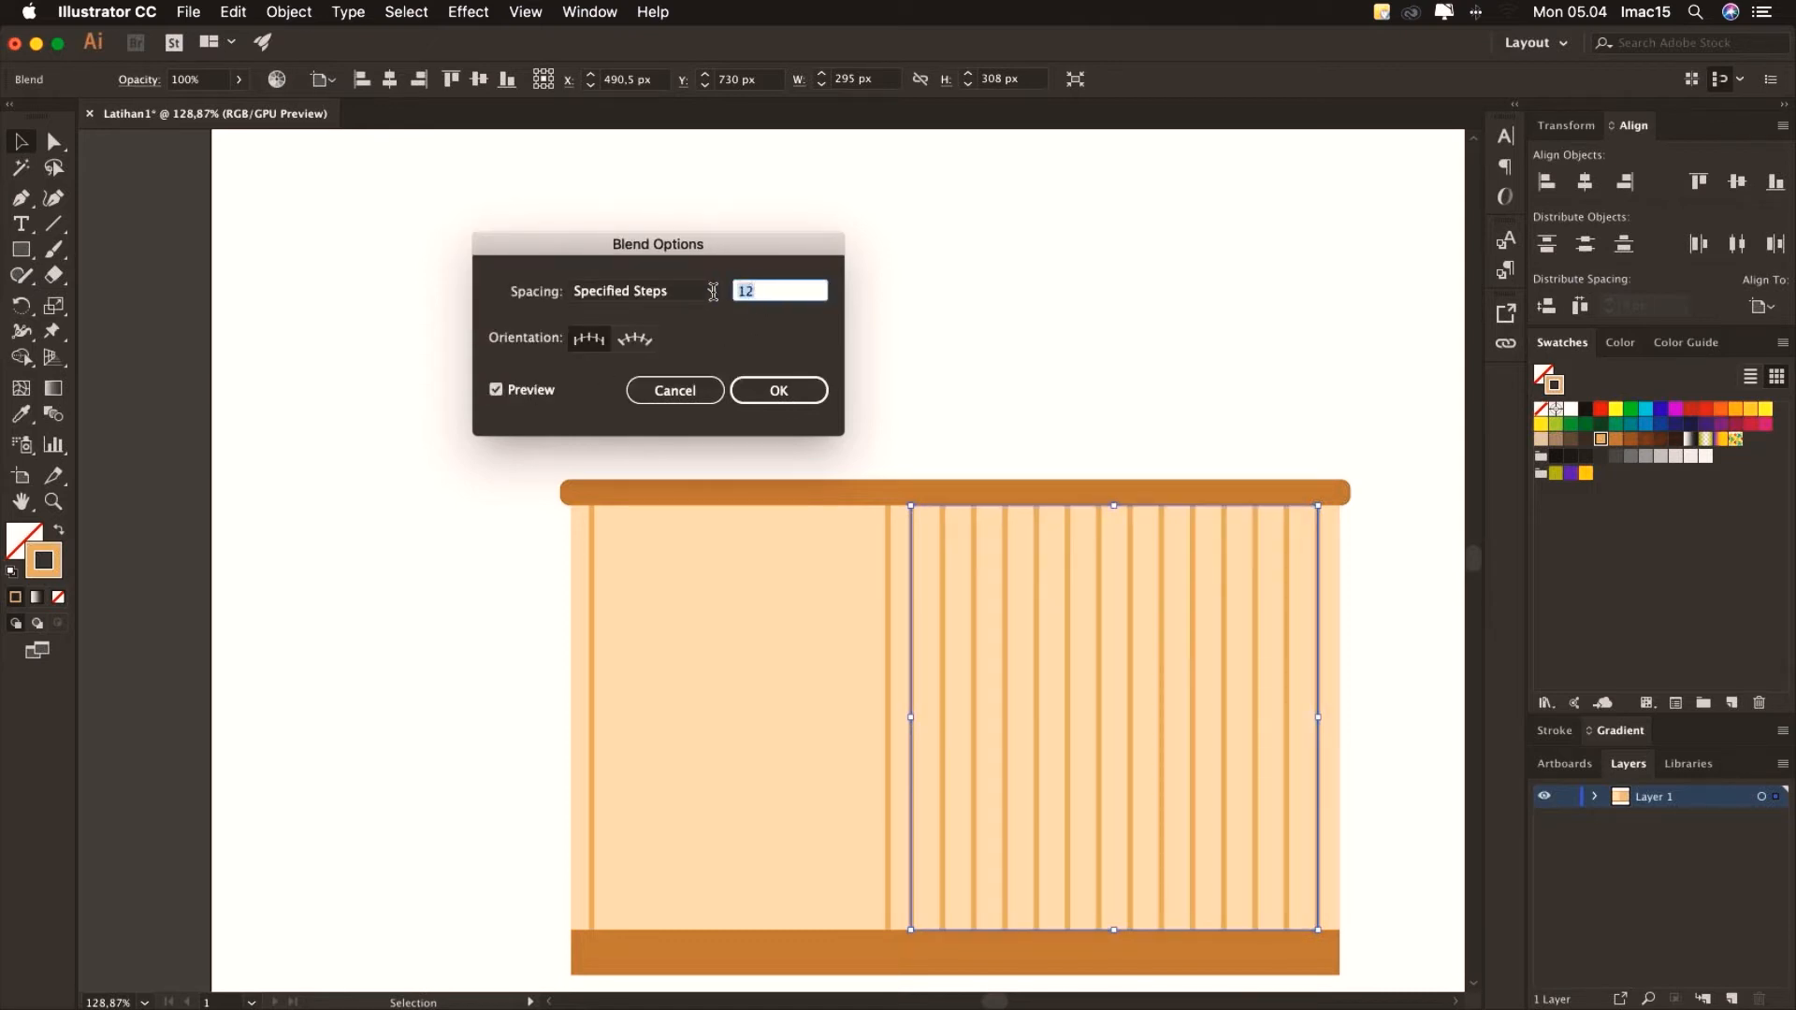
type("15")
key("Tab")
left_click(822, 398)
left_click(824, 402)
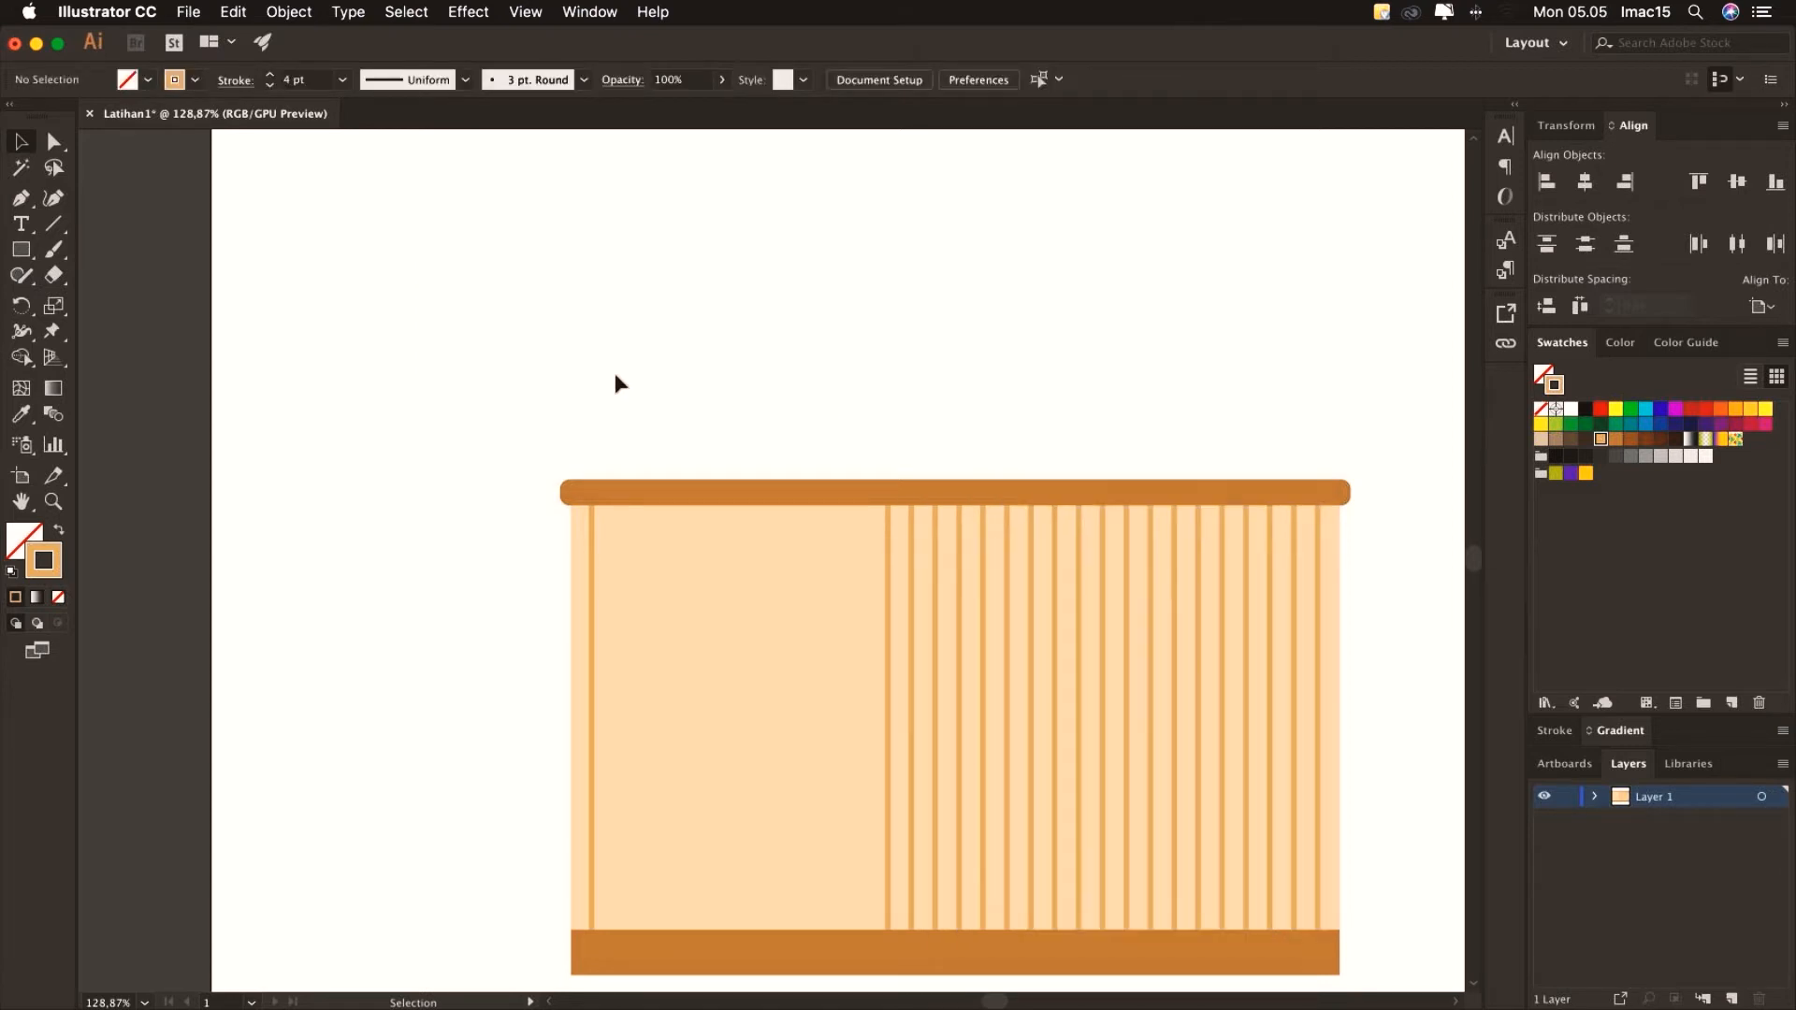
Draw a rectangle about 187 × 292 px between the first two vertical lines, standing on the bottom strip, and remove its stroke
left_click(20, 249)
left_click_drag(611, 930, 869, 528)
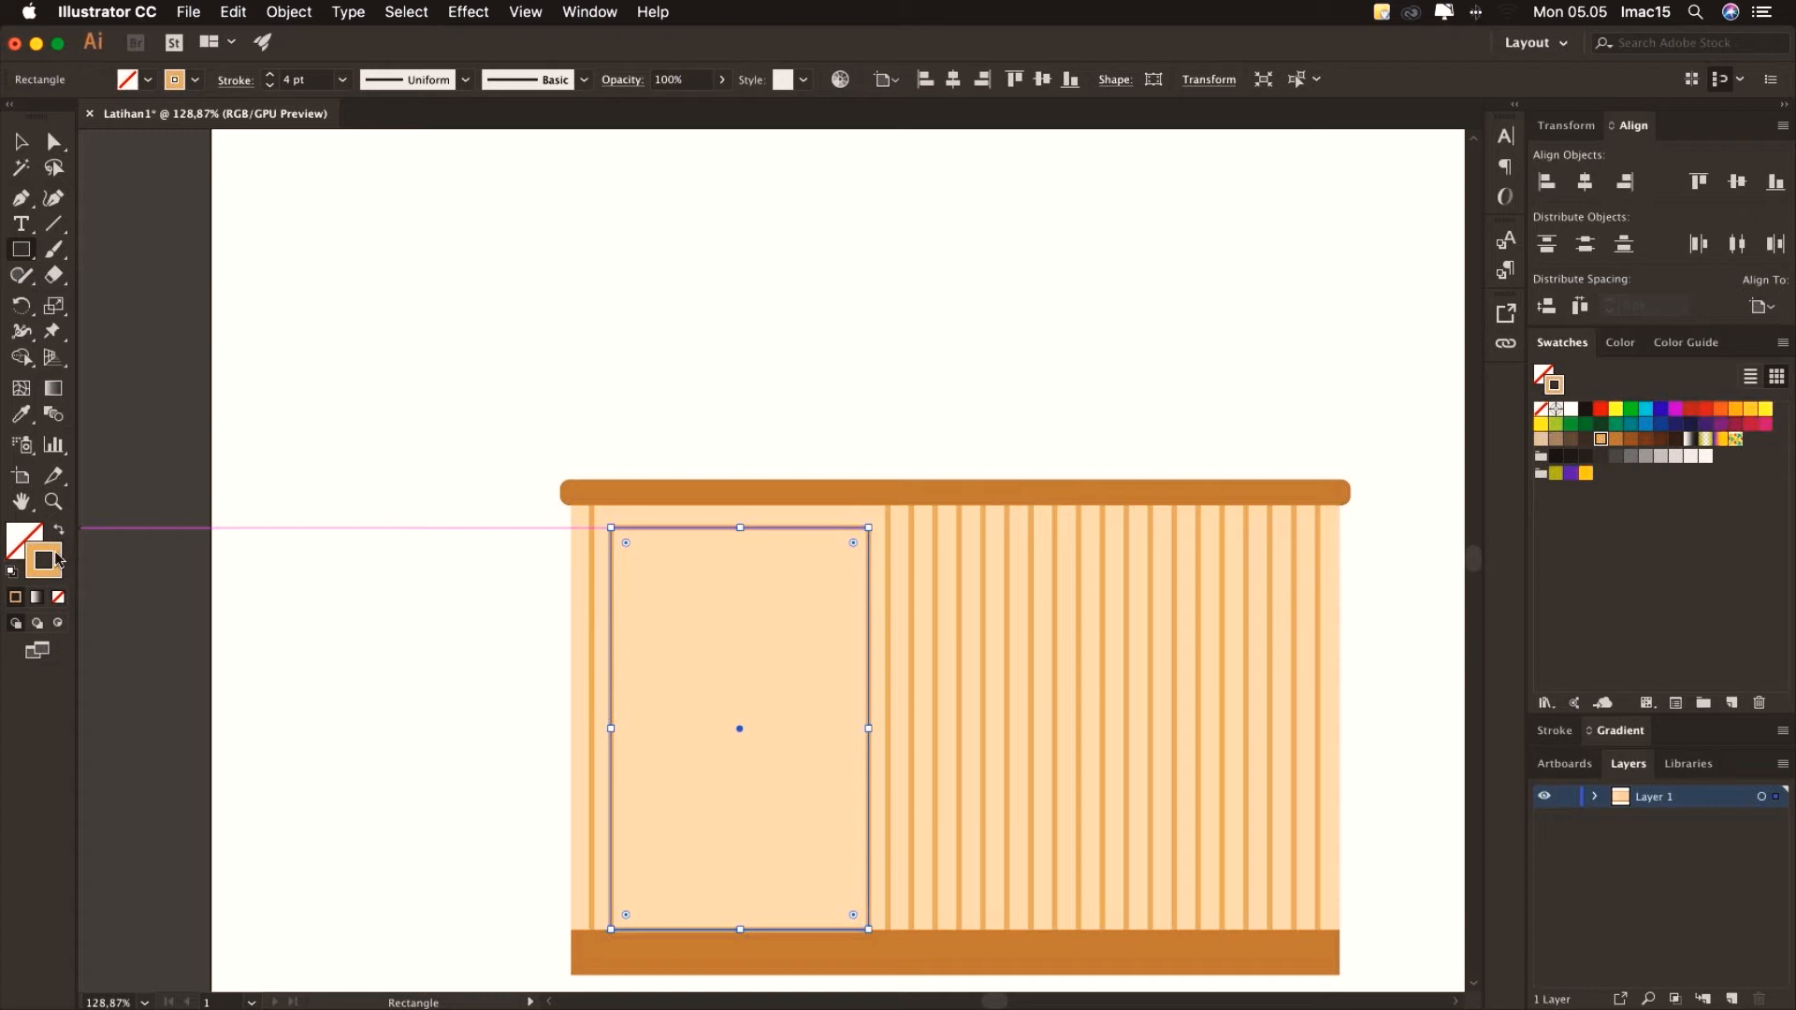
left_click(58, 596)
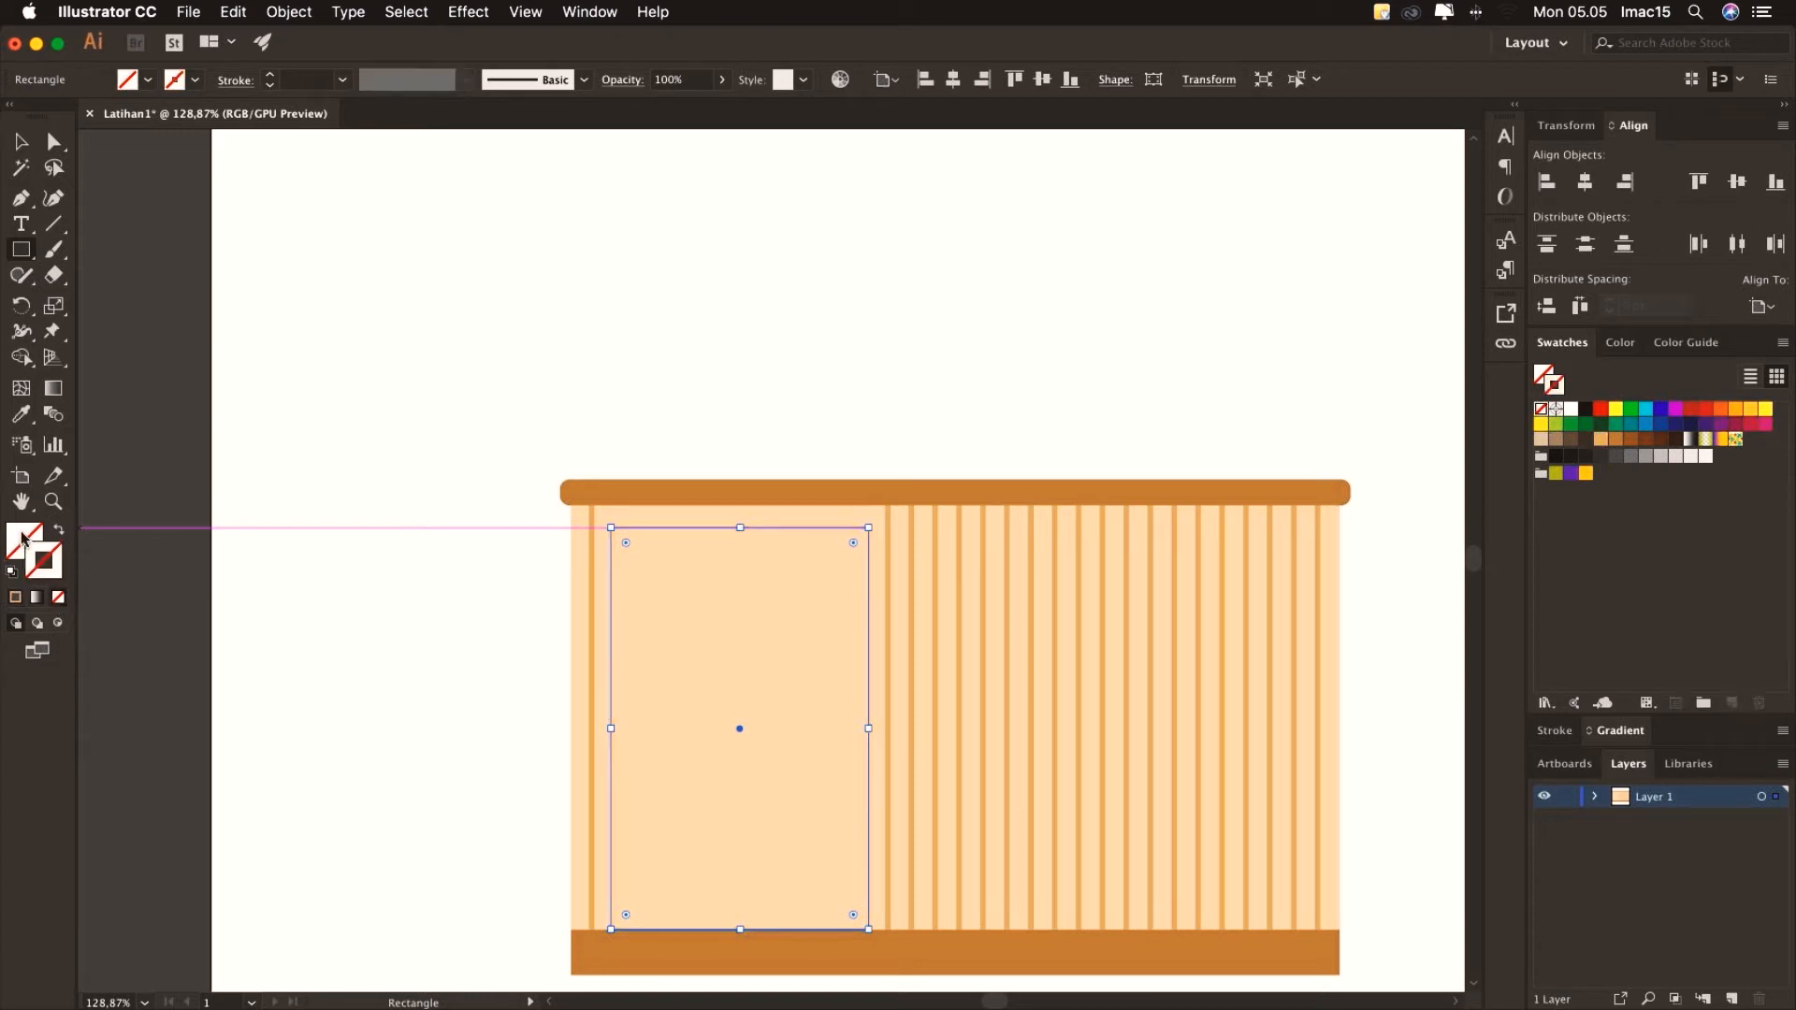
Fill the new rectangle with a custom dark chocolate brown and deselect it
left_click(22, 536)
left_click(1571, 342)
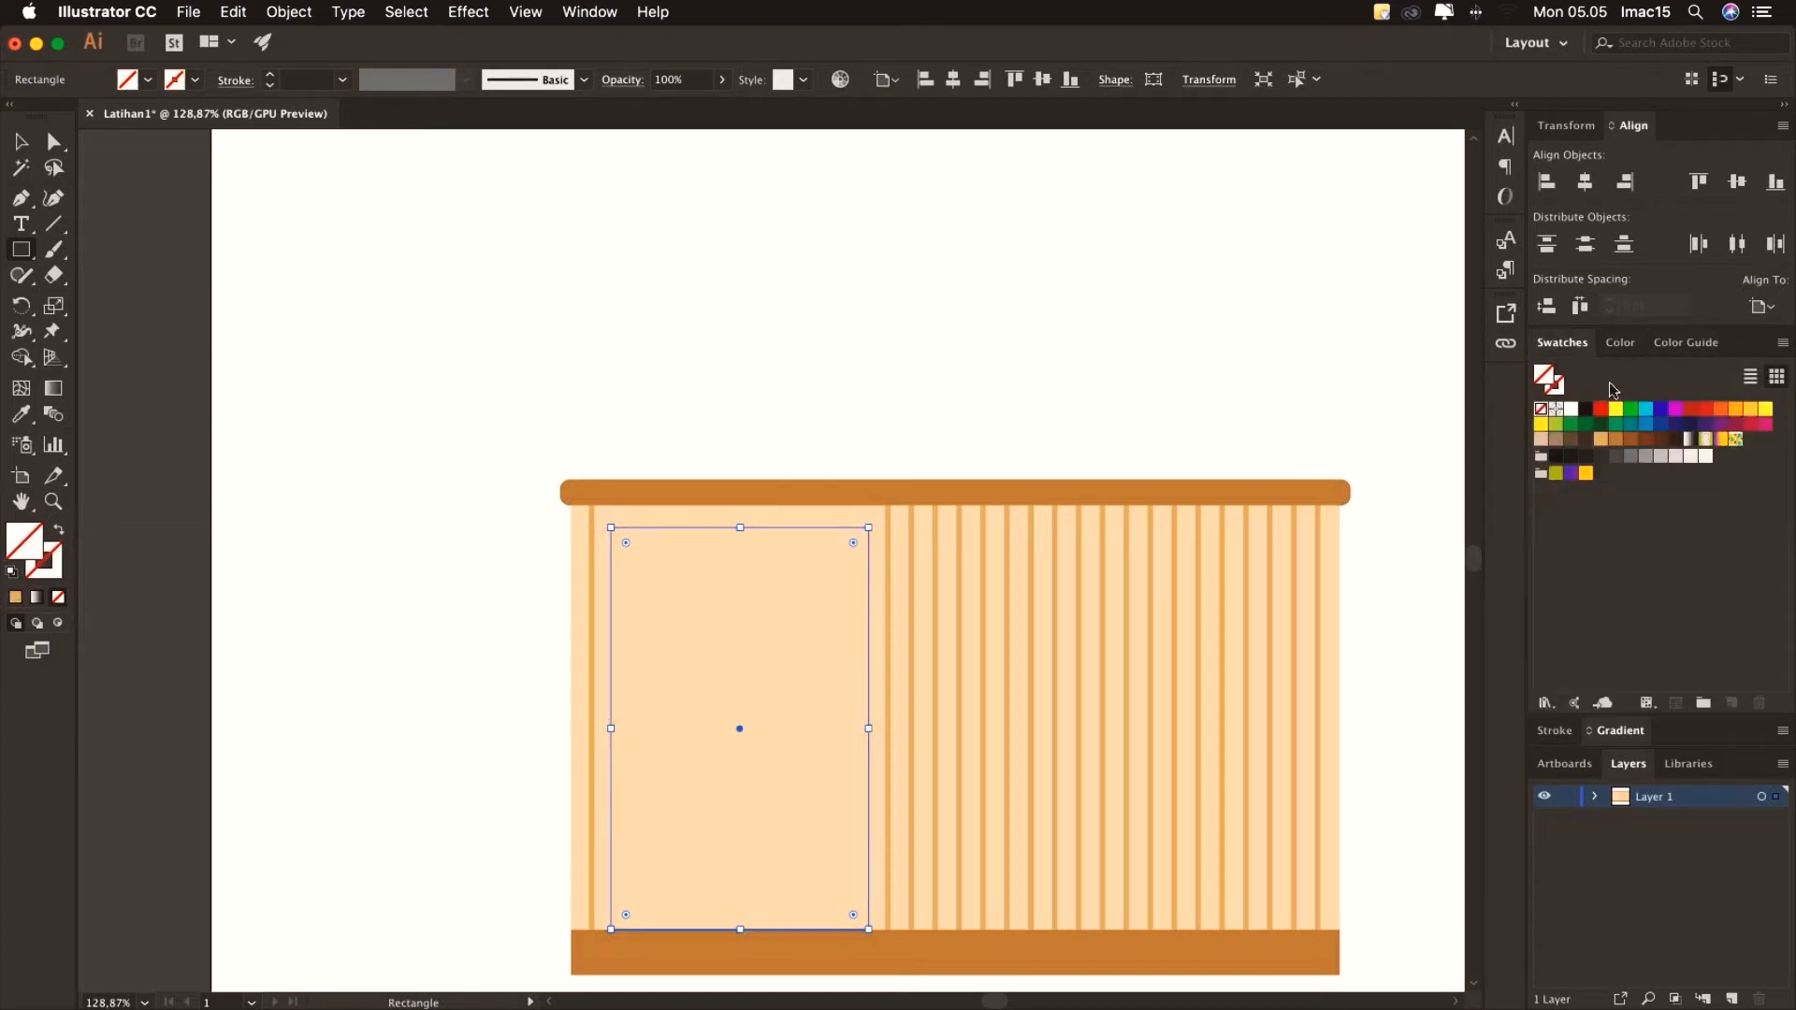
left_click(1644, 440)
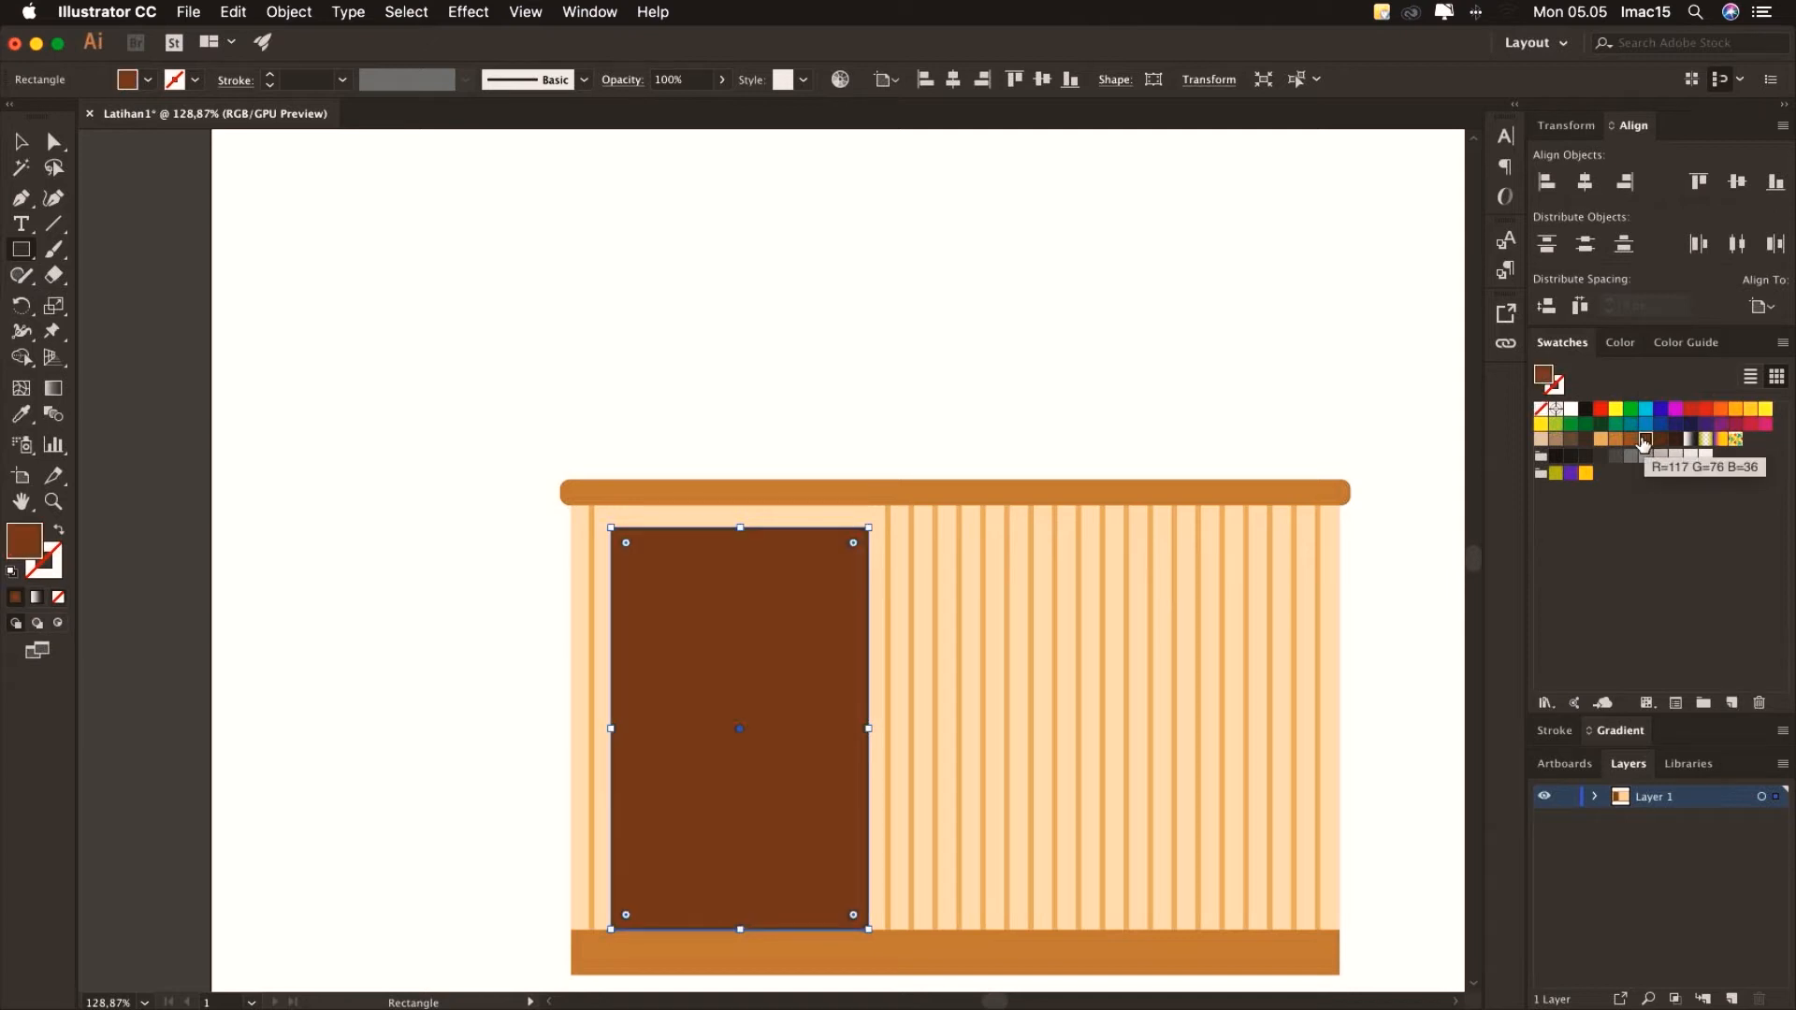
left_click(1633, 440)
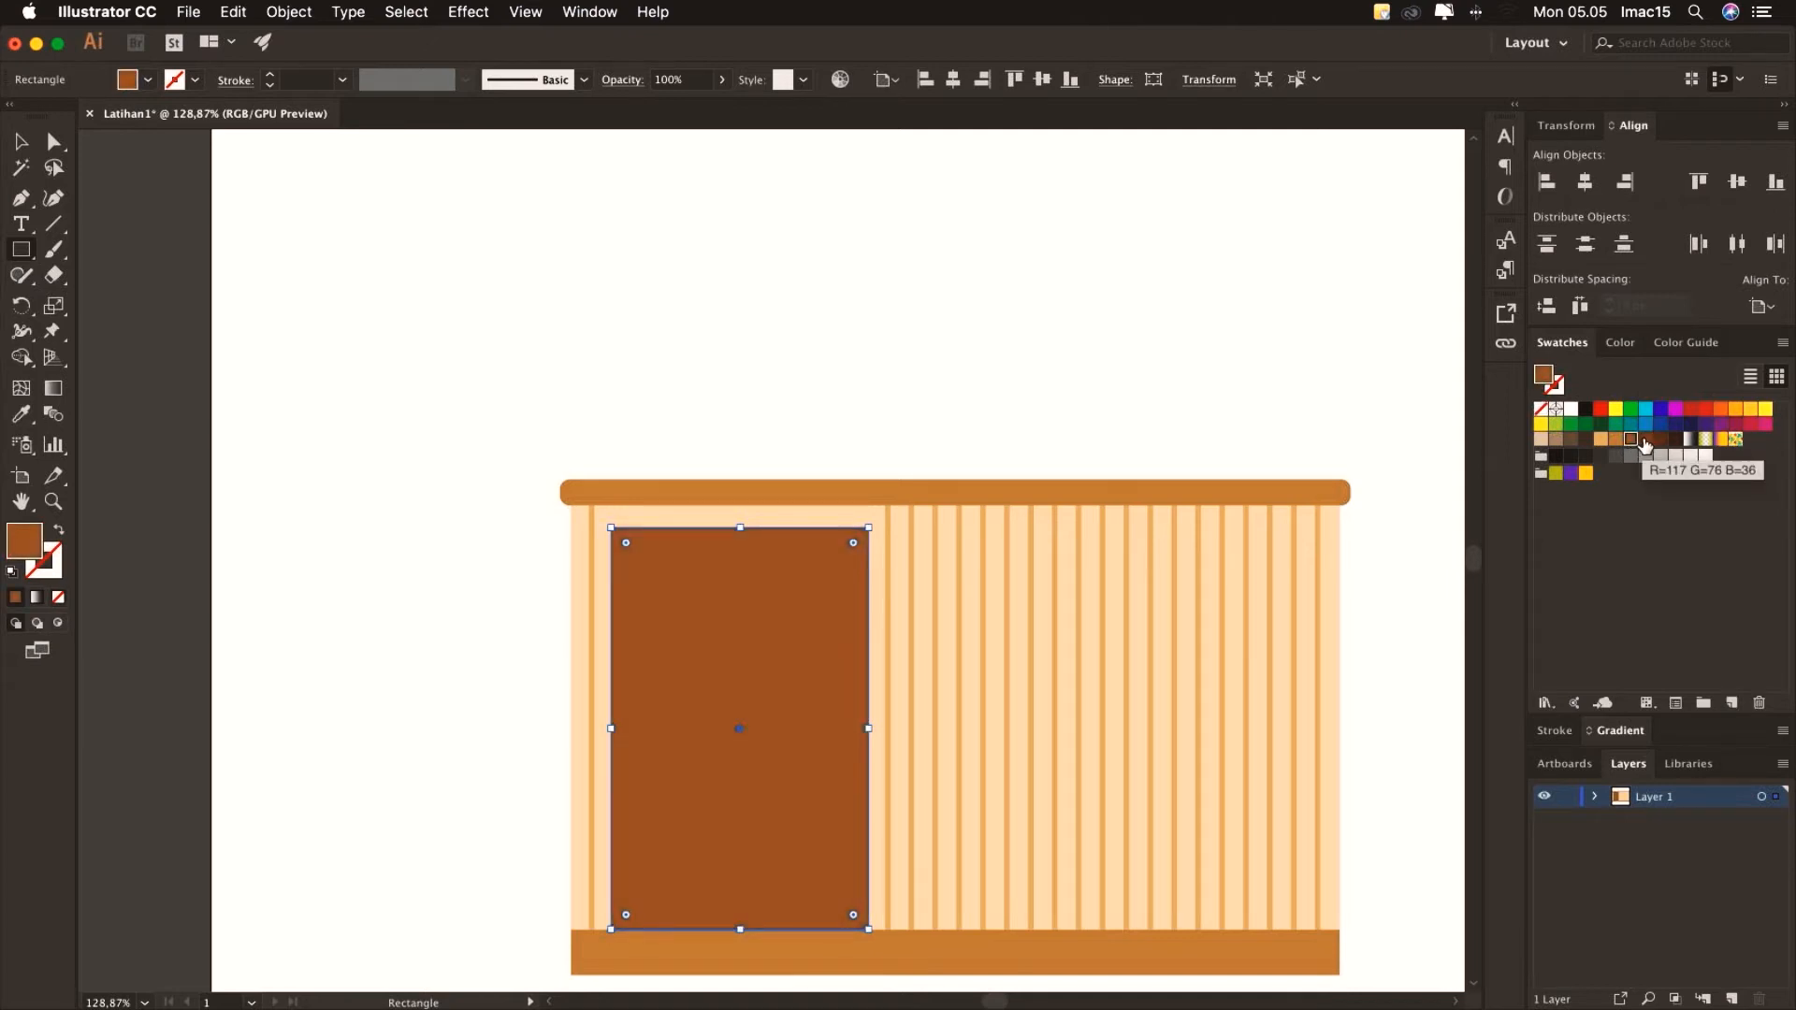
left_click(1645, 441)
left_click(148, 79)
double_click(24, 540)
left_click(742, 545)
left_click(792, 564)
left_click(1122, 391)
left_click(21, 143)
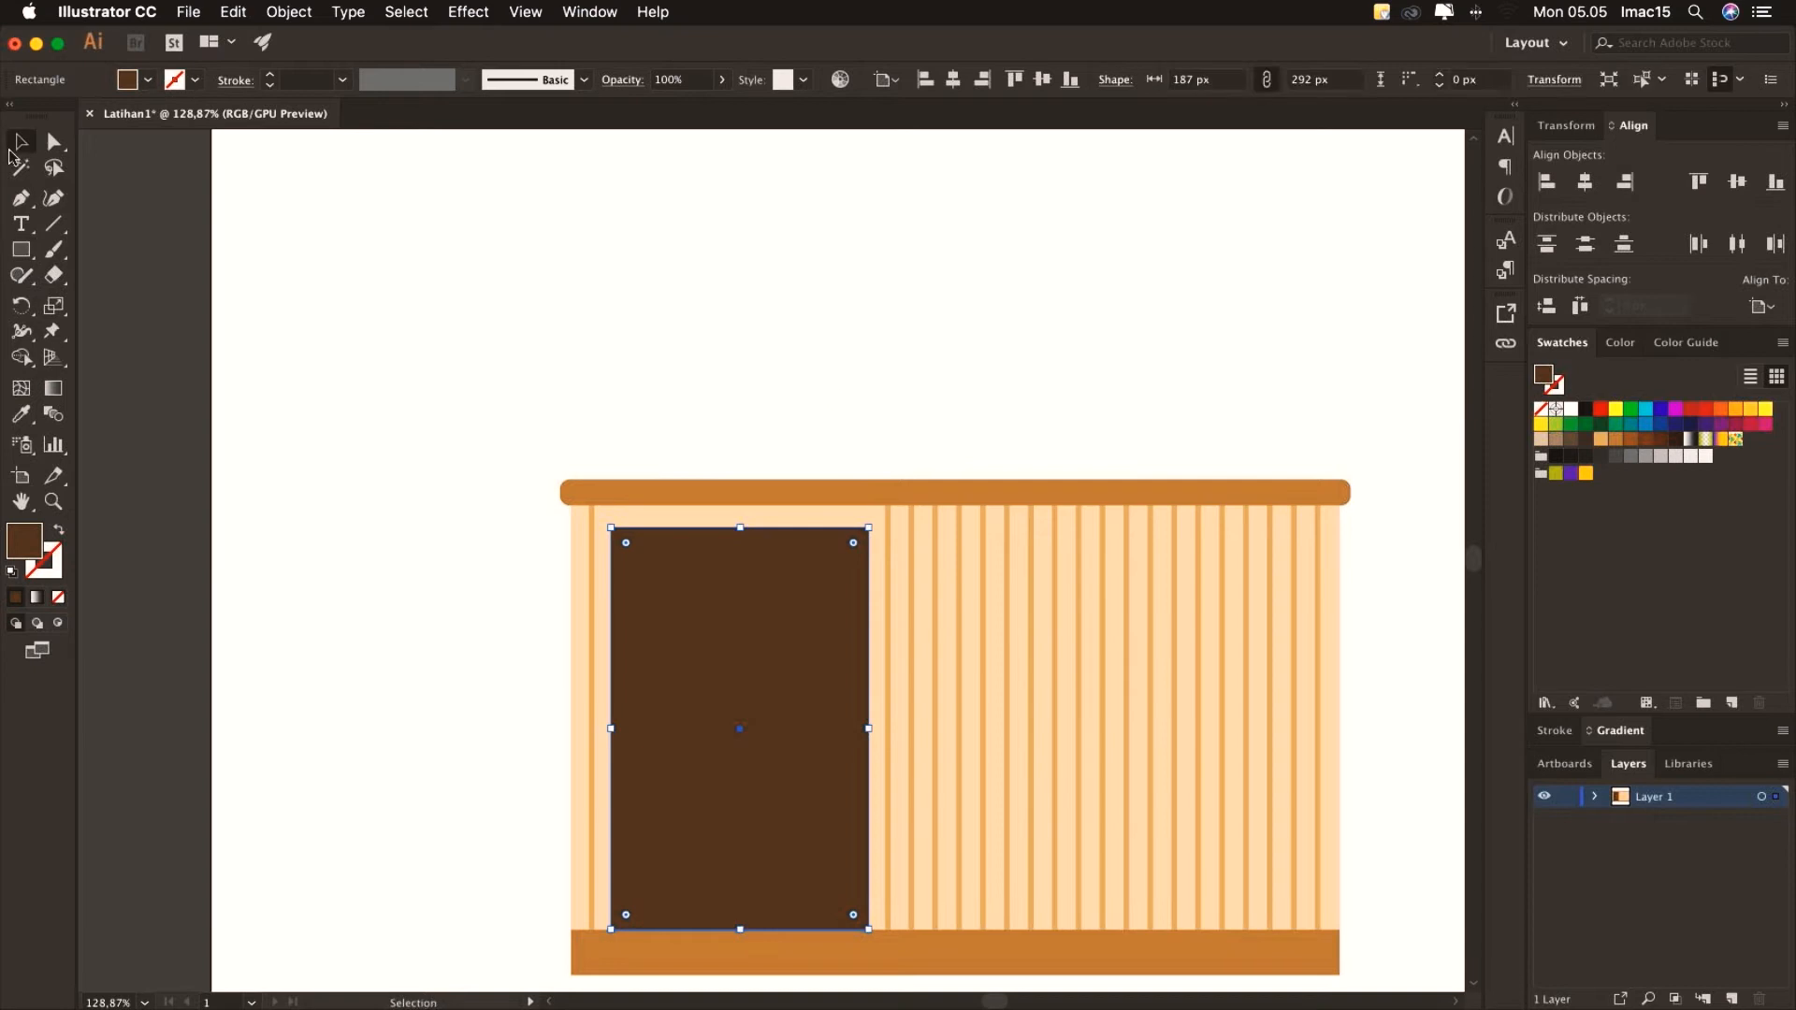
left_click(404, 393)
Draw a narrow upright post about 8 × 133 px at the dark panel's lower left, standing on the bottom strip, filled with reddish brown
left_click(54, 505)
left_click_drag(593, 745, 853, 869)
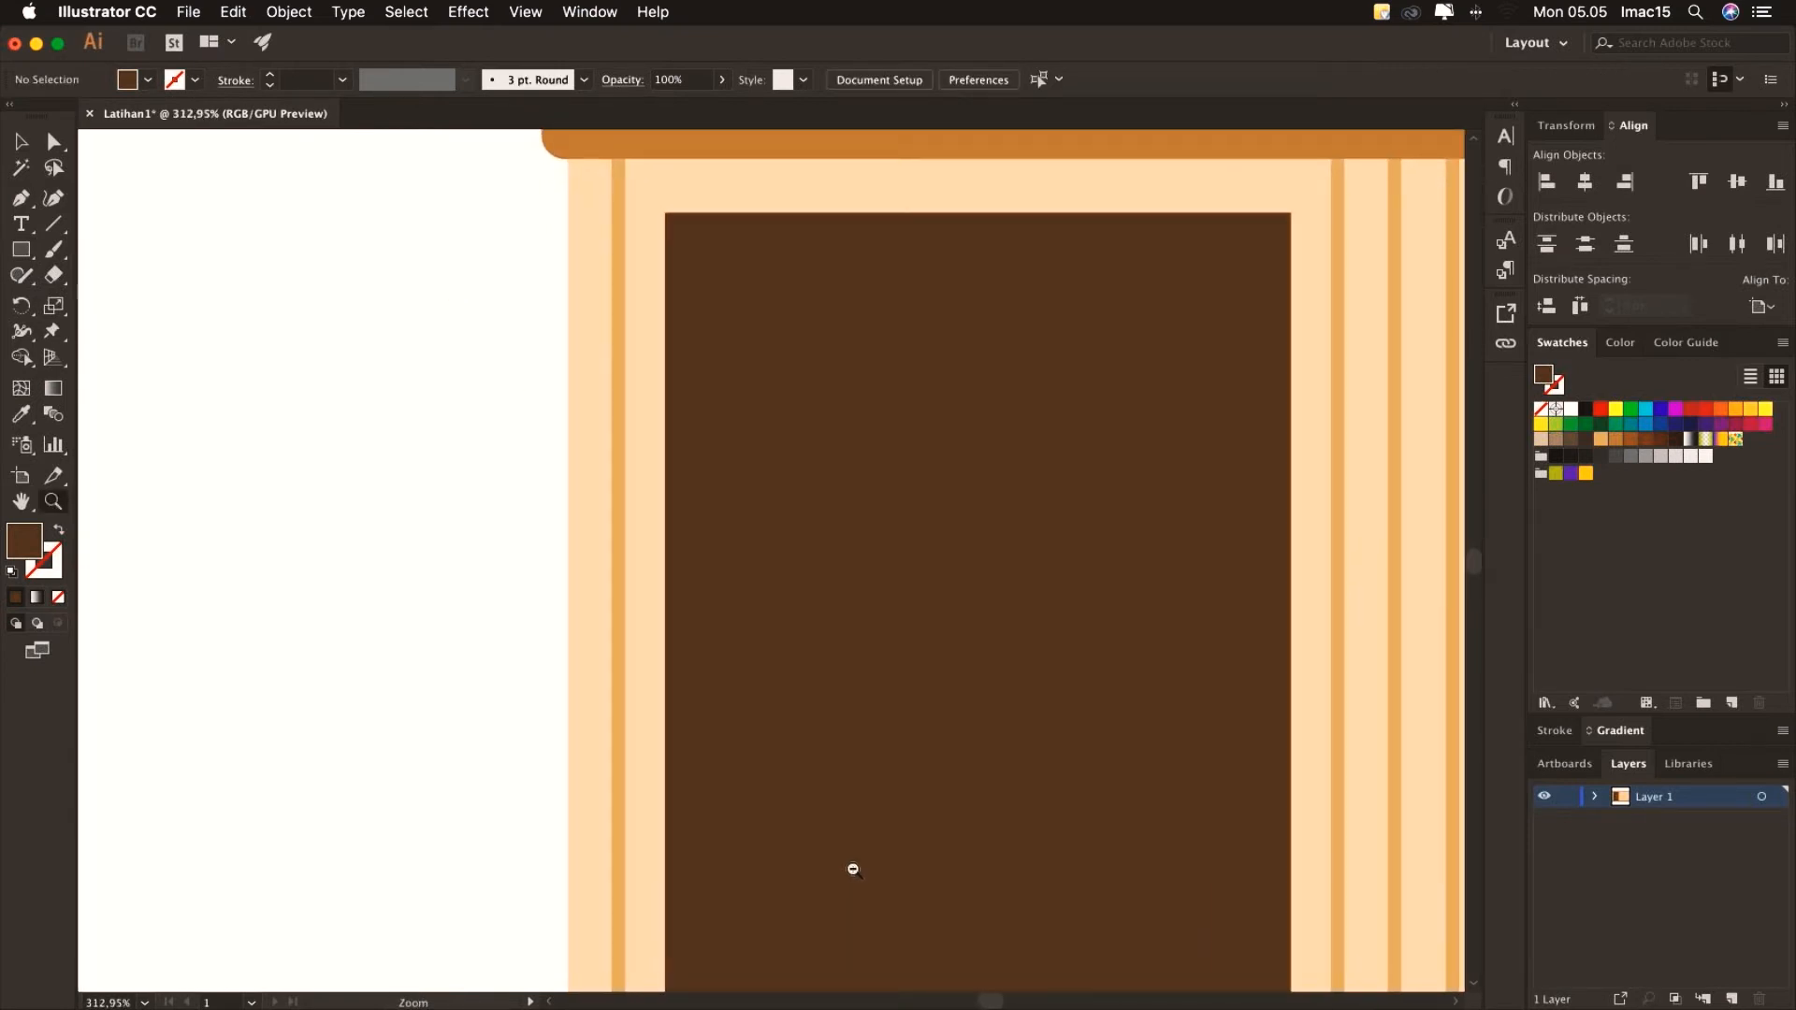
key("v")
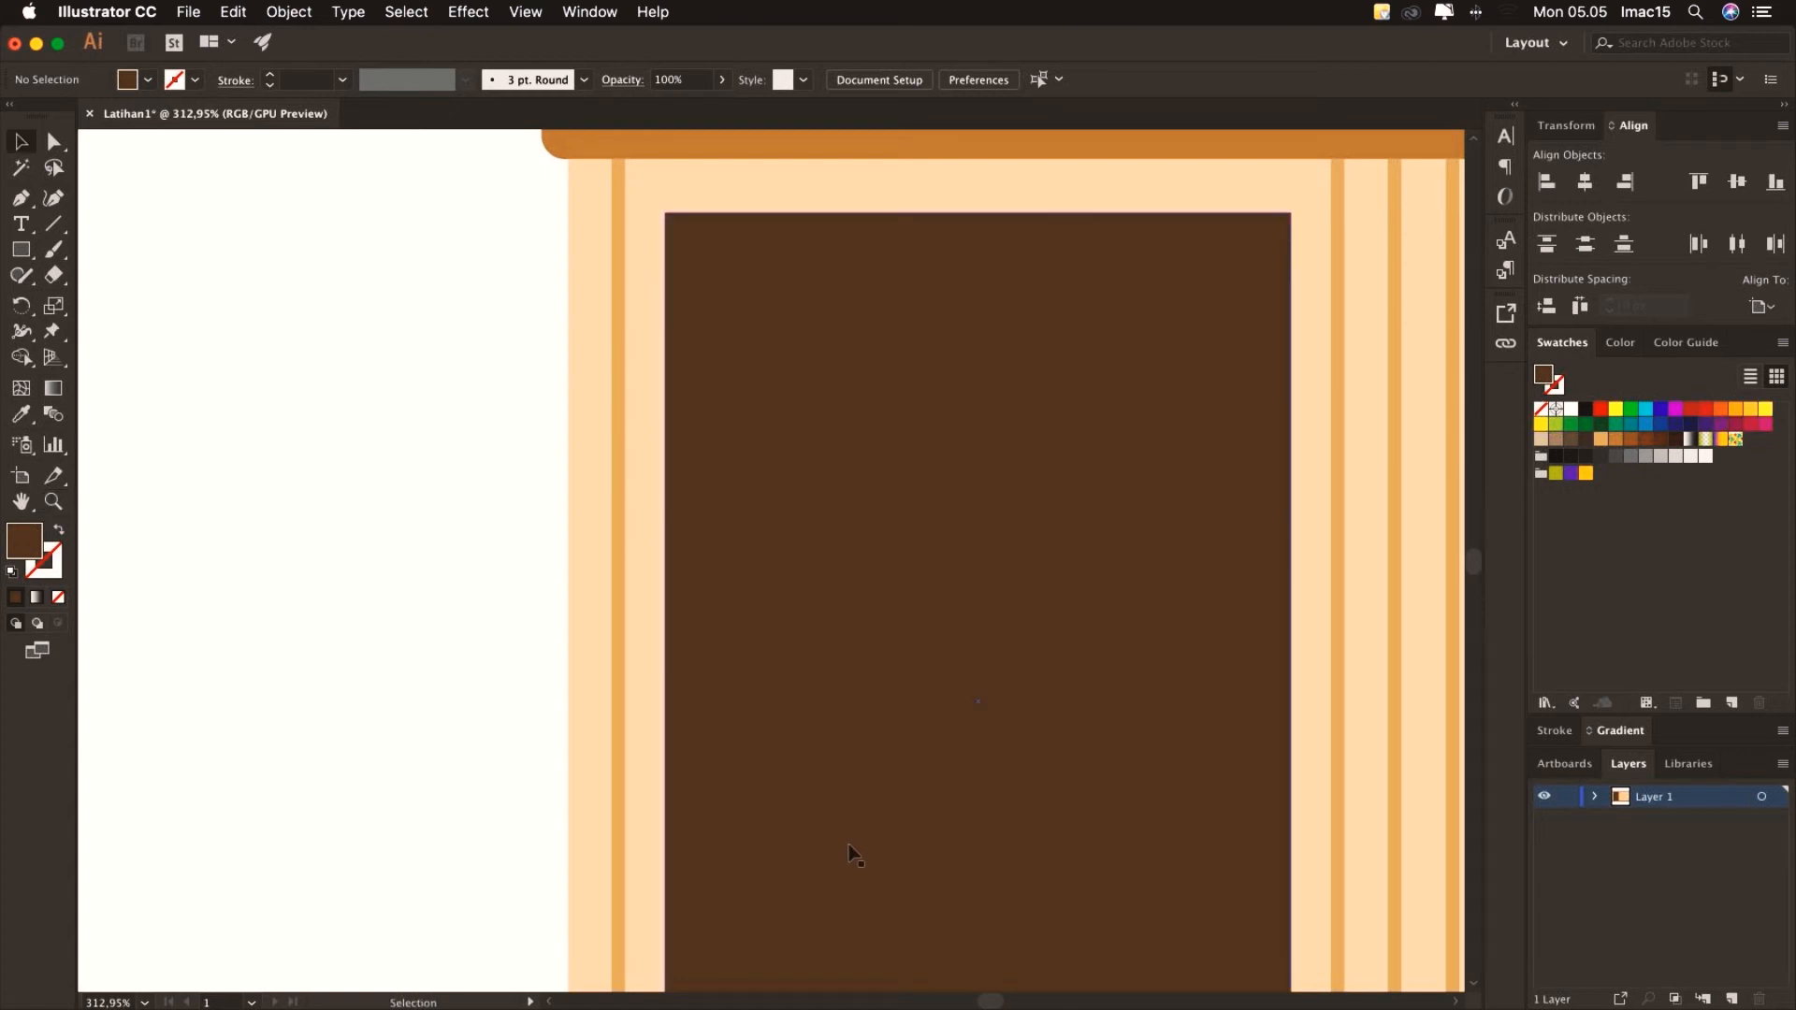
left_click_drag(866, 851, 587, 599)
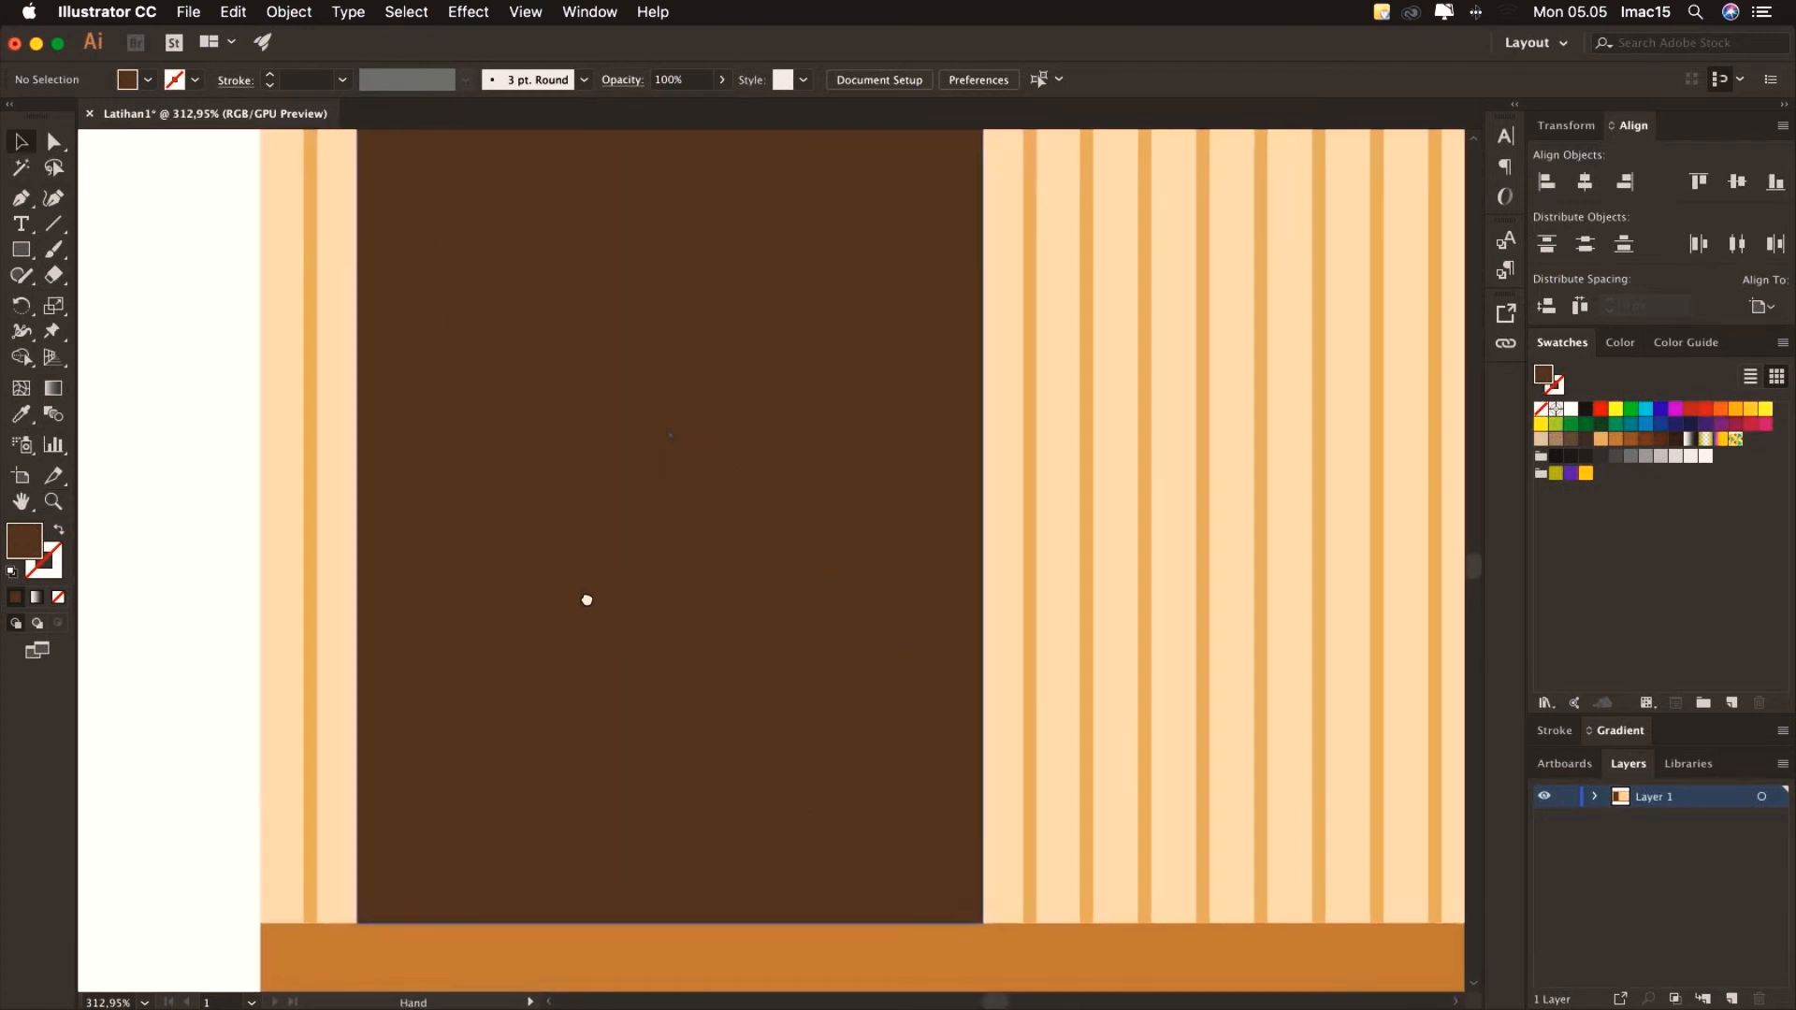
key("m")
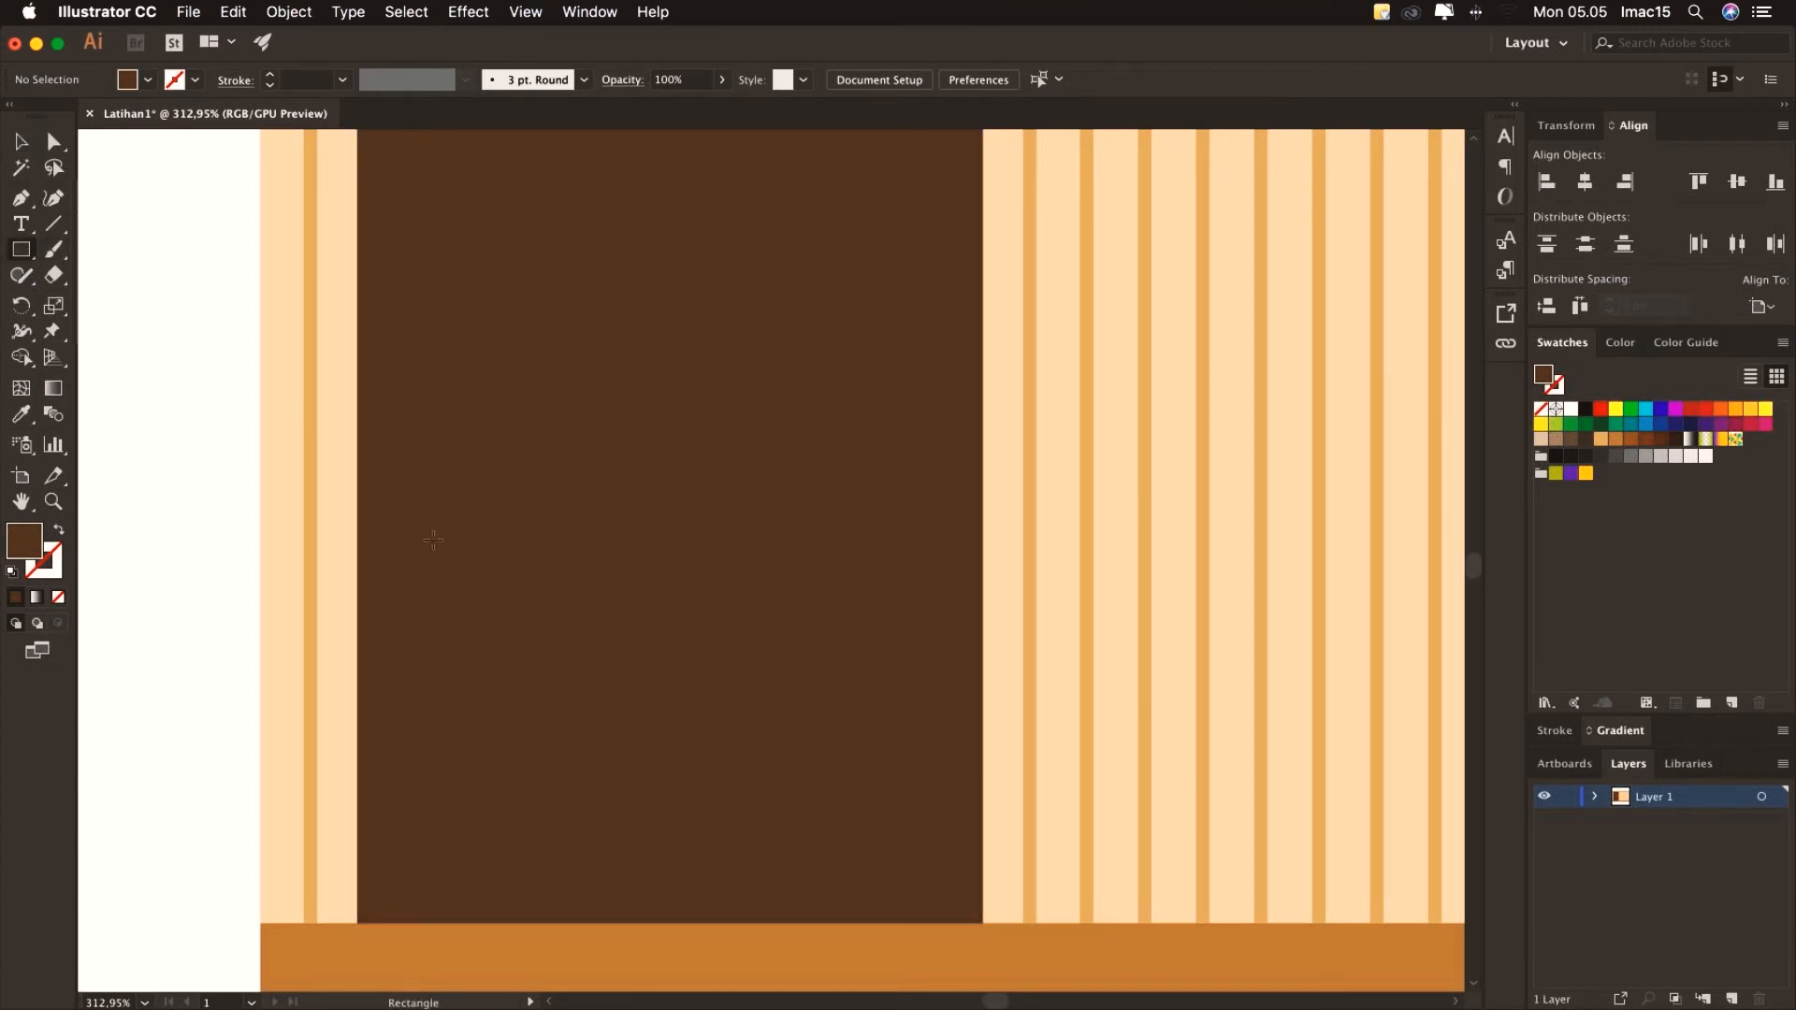
left_click_drag(410, 478, 438, 924)
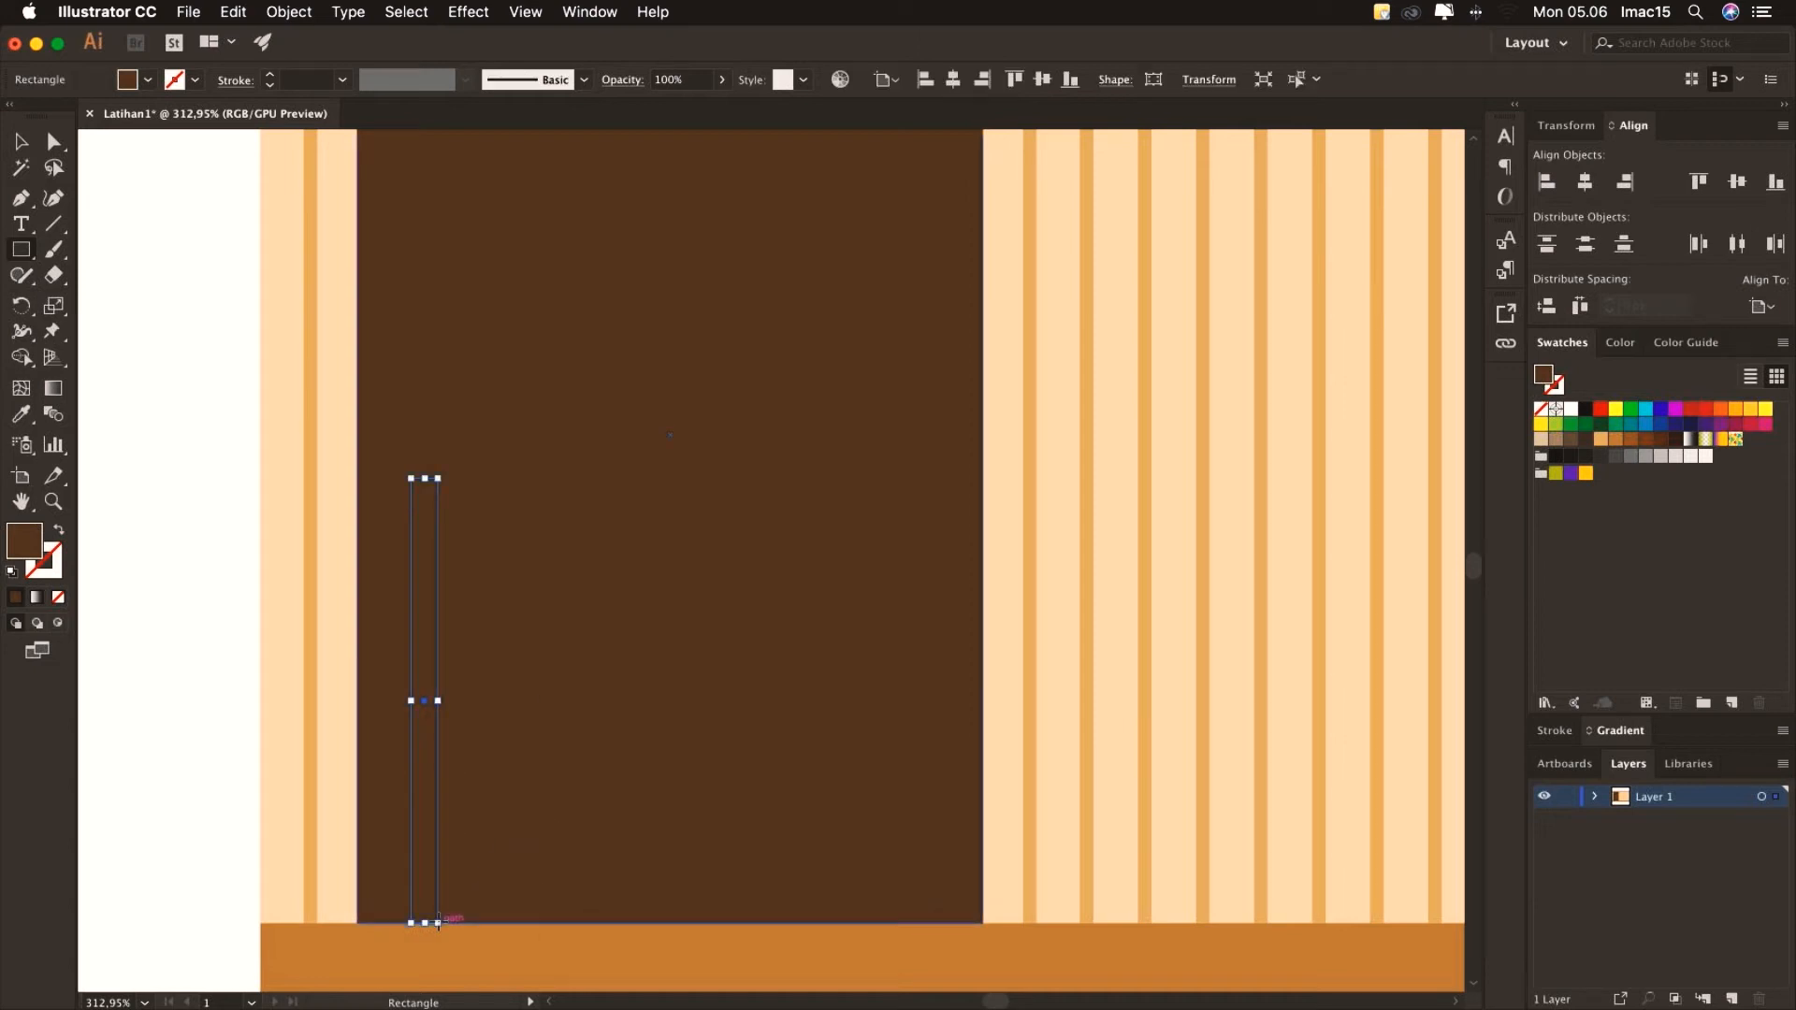
left_click(1631, 441)
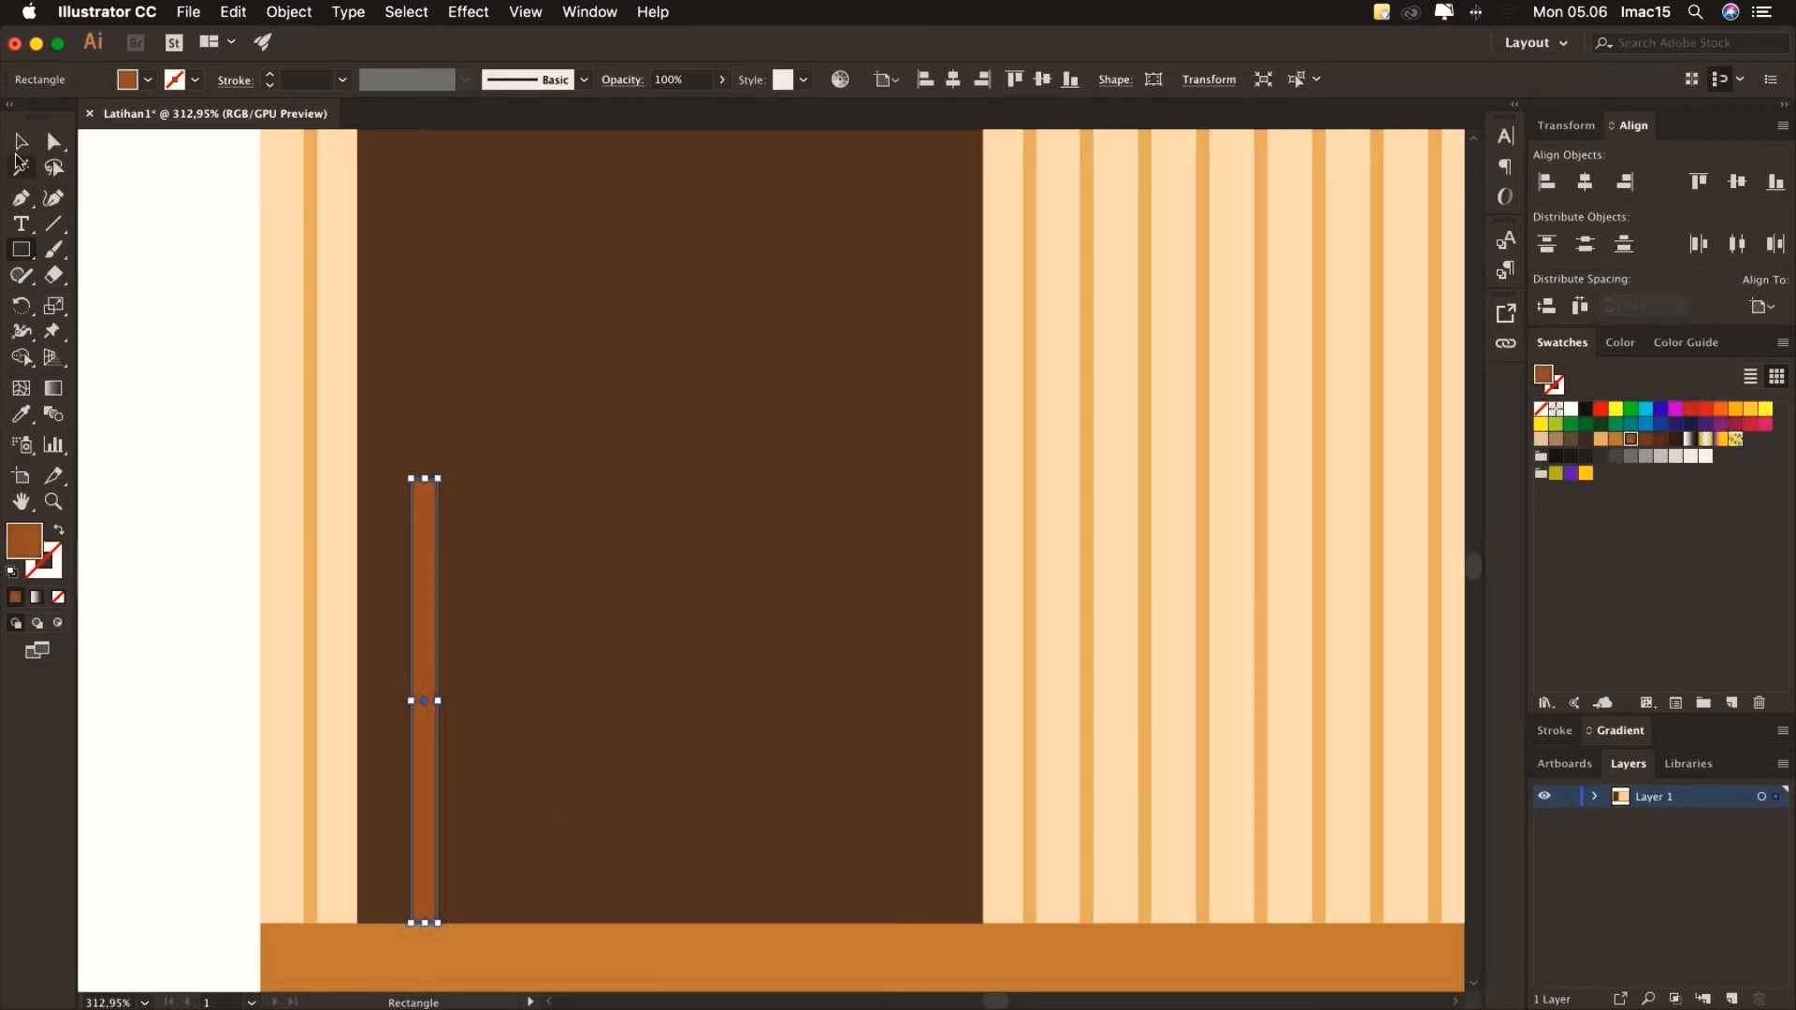
left_click(19, 145)
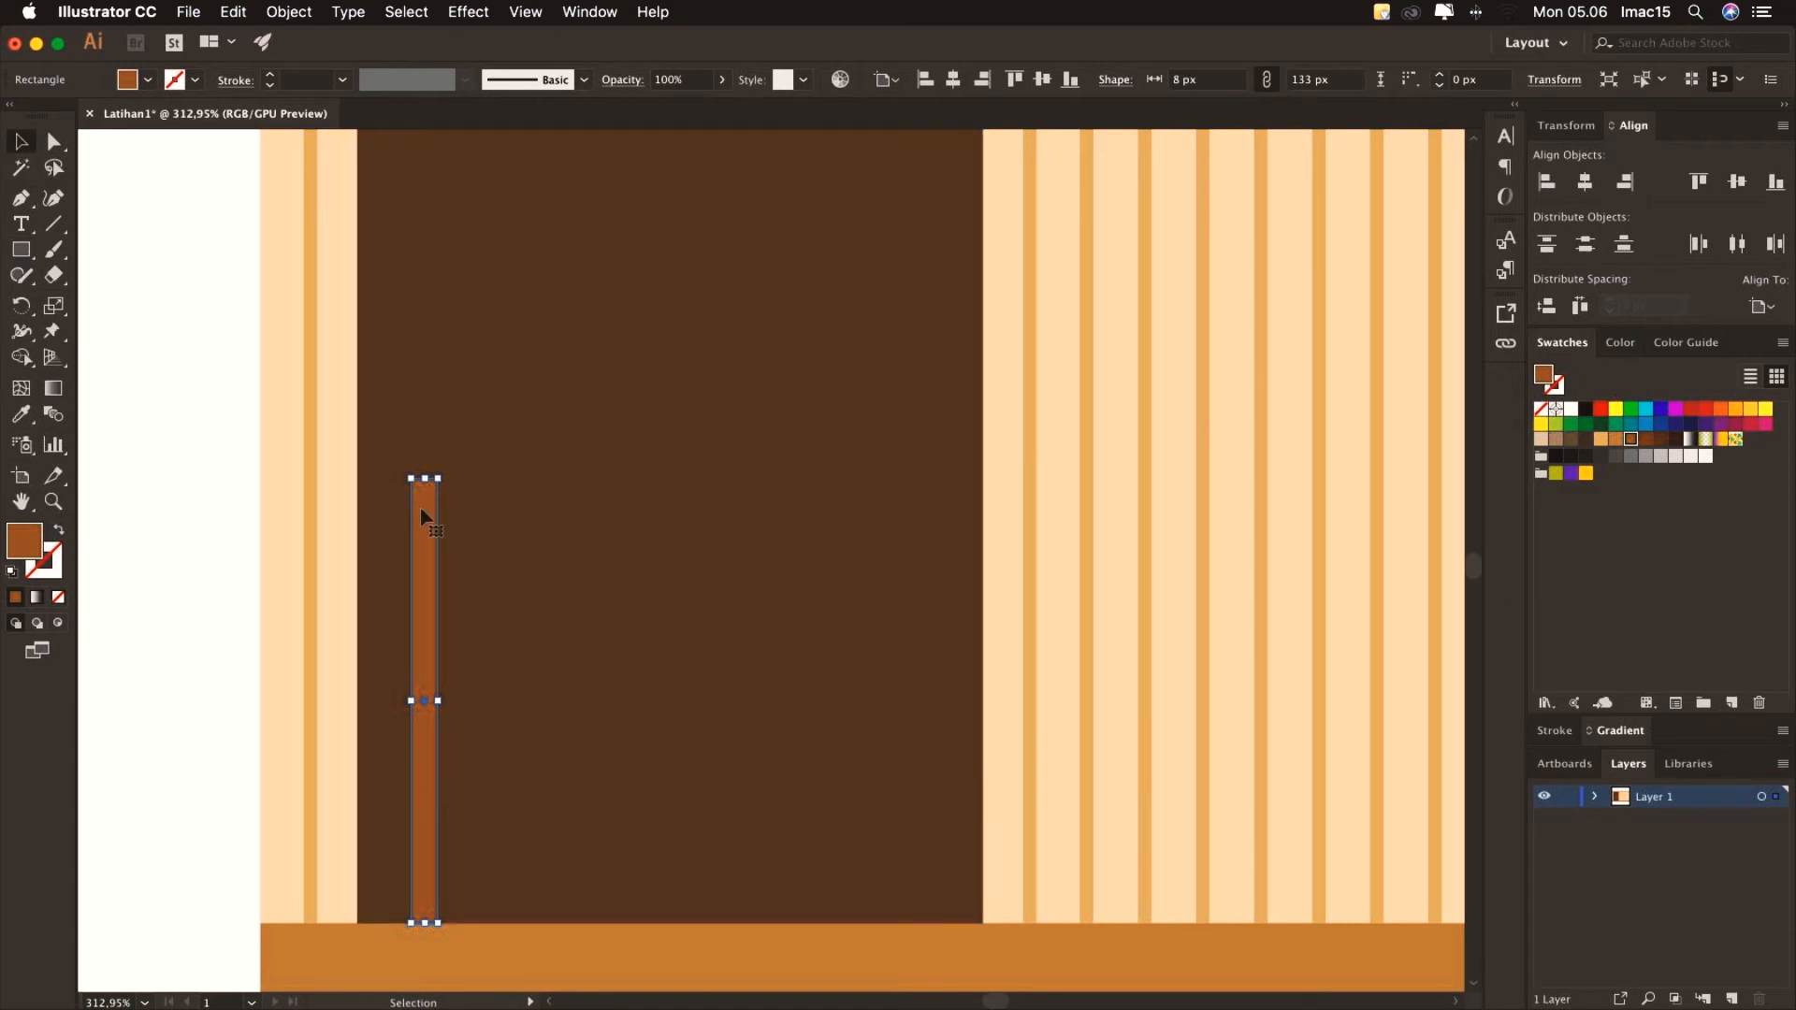
Duplicate the reddish-brown post and place the copy level with it, leaving a gap of about 59 px to its right
key("a")
key("cmd+v")
left_click_drag(762, 437, 643, 564)
Draw a crossbar about 59 × 9 px between the tops of the two posts and fill it with light orange-brown
left_click(21, 250)
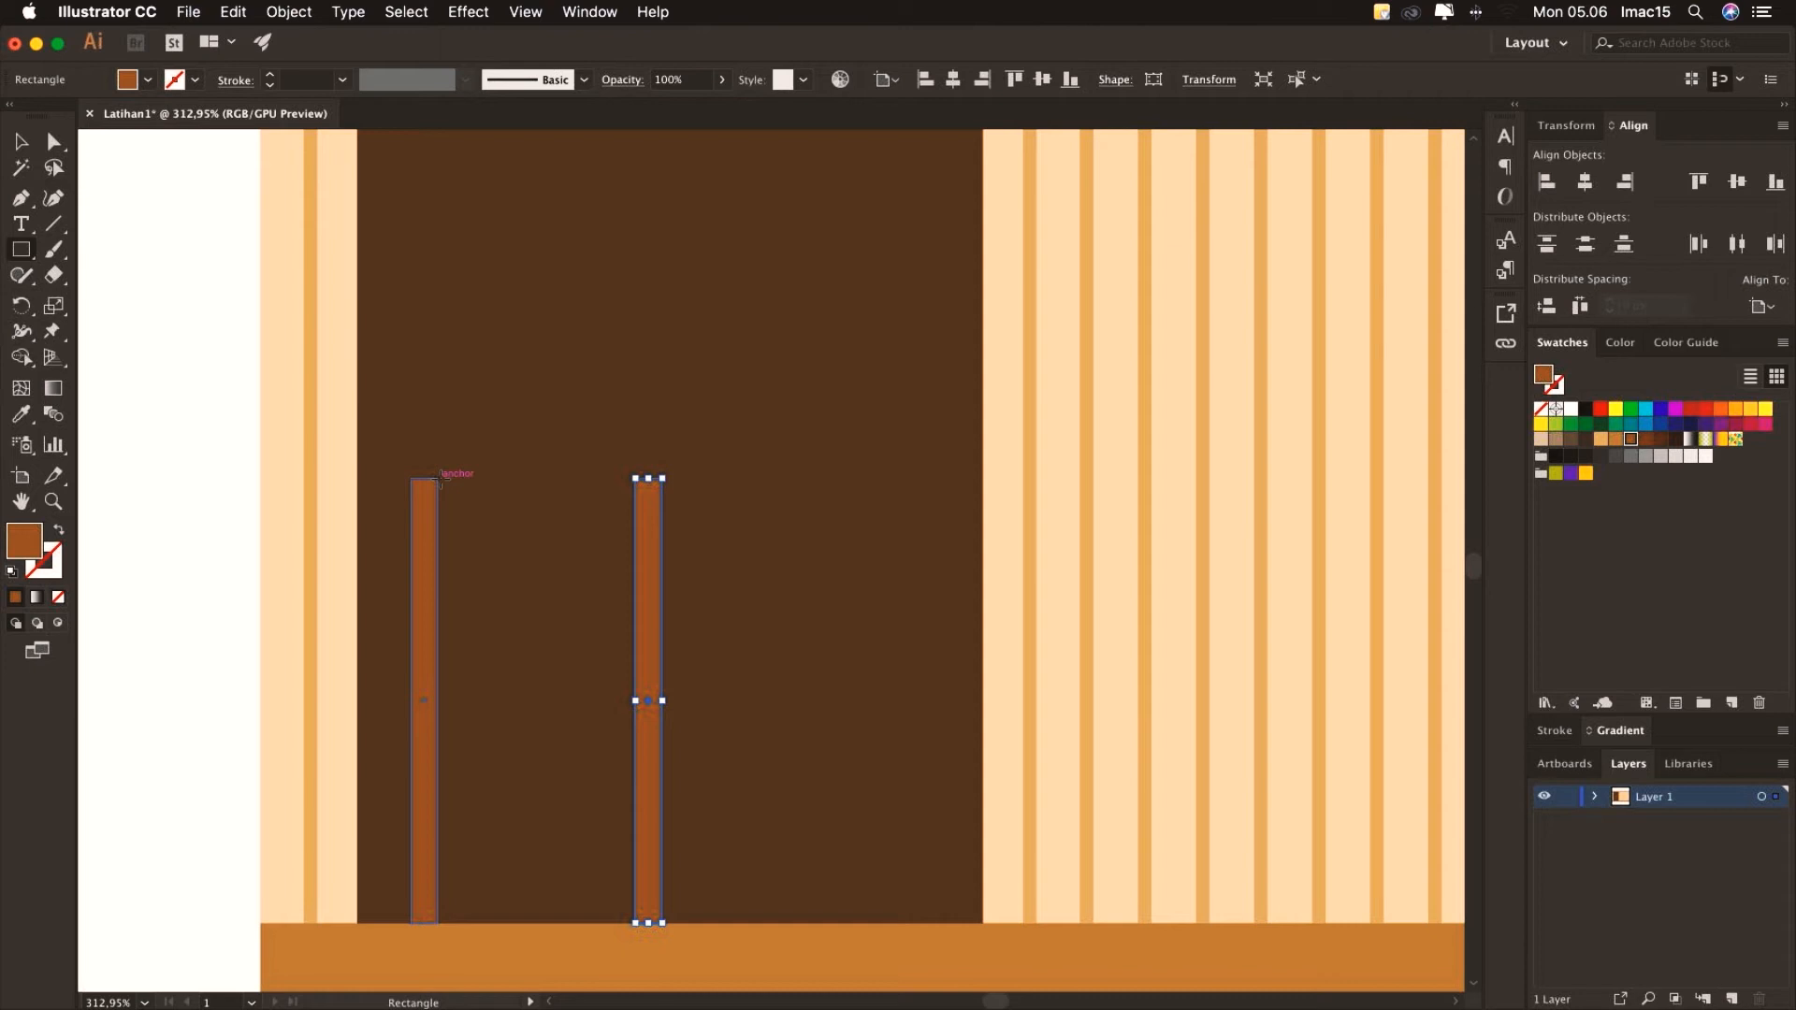
left_click_drag(439, 479, 634, 508)
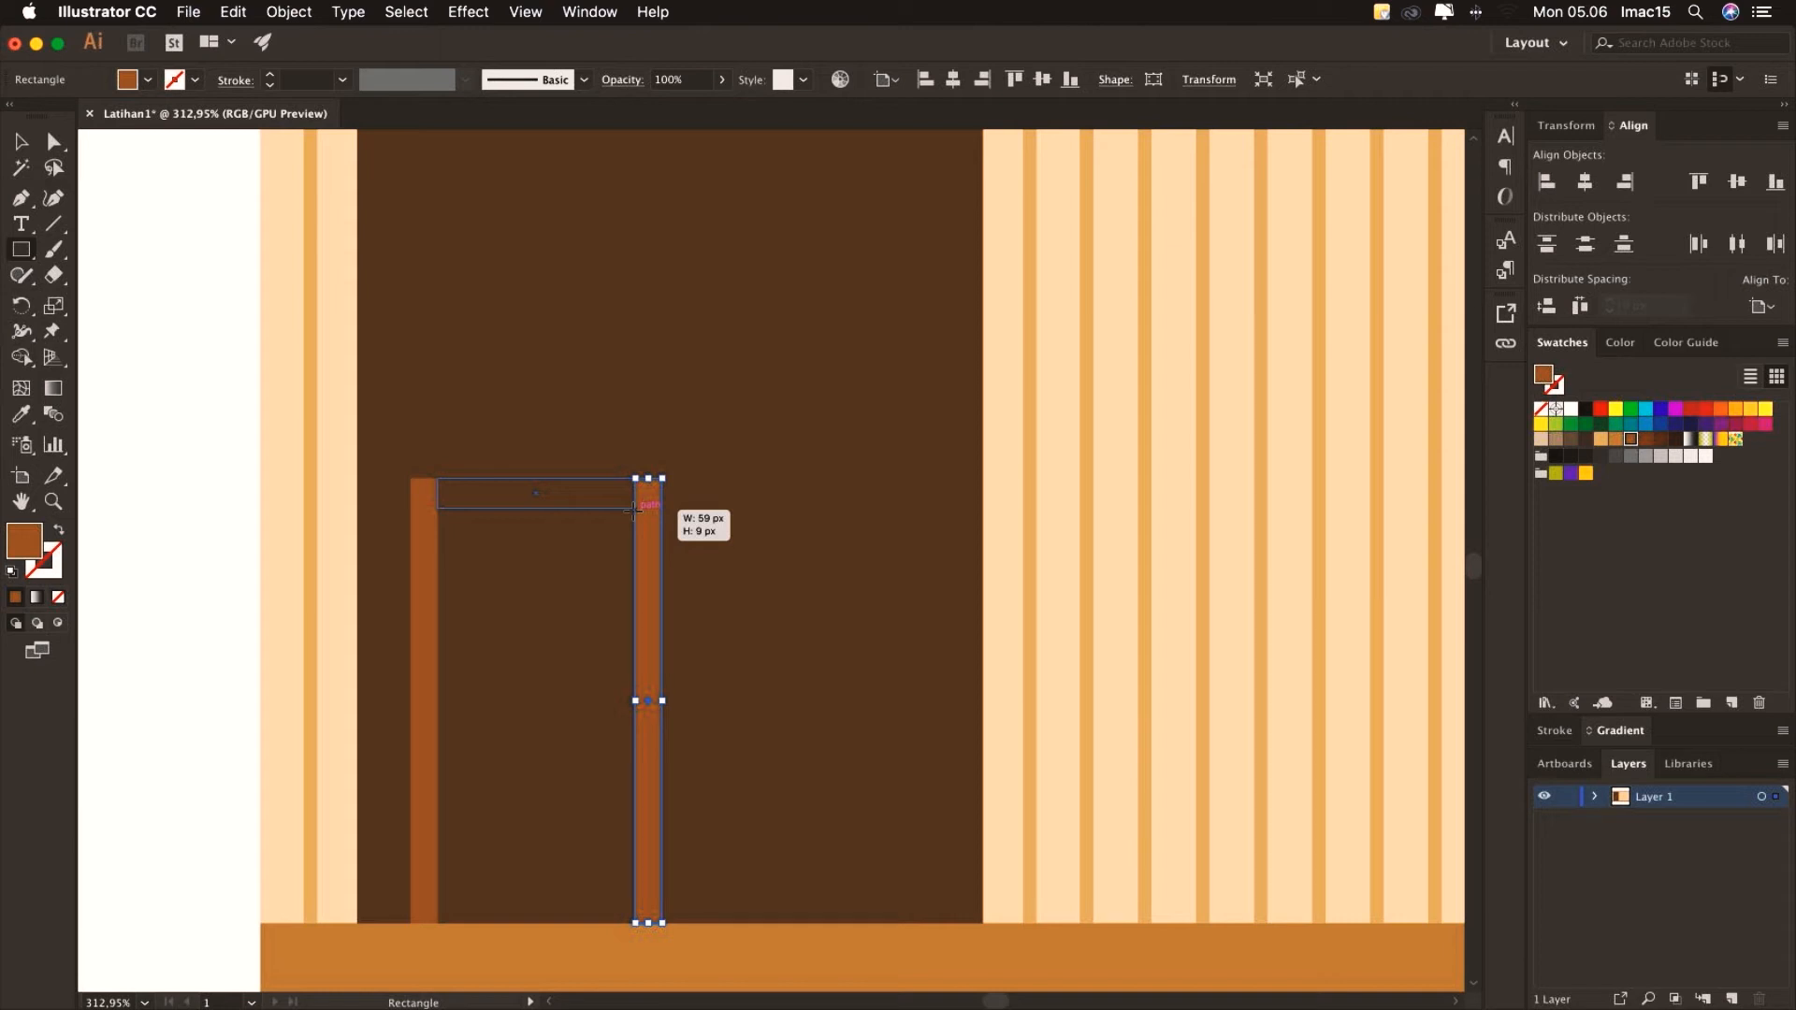
left_click_drag(634, 507, 635, 508)
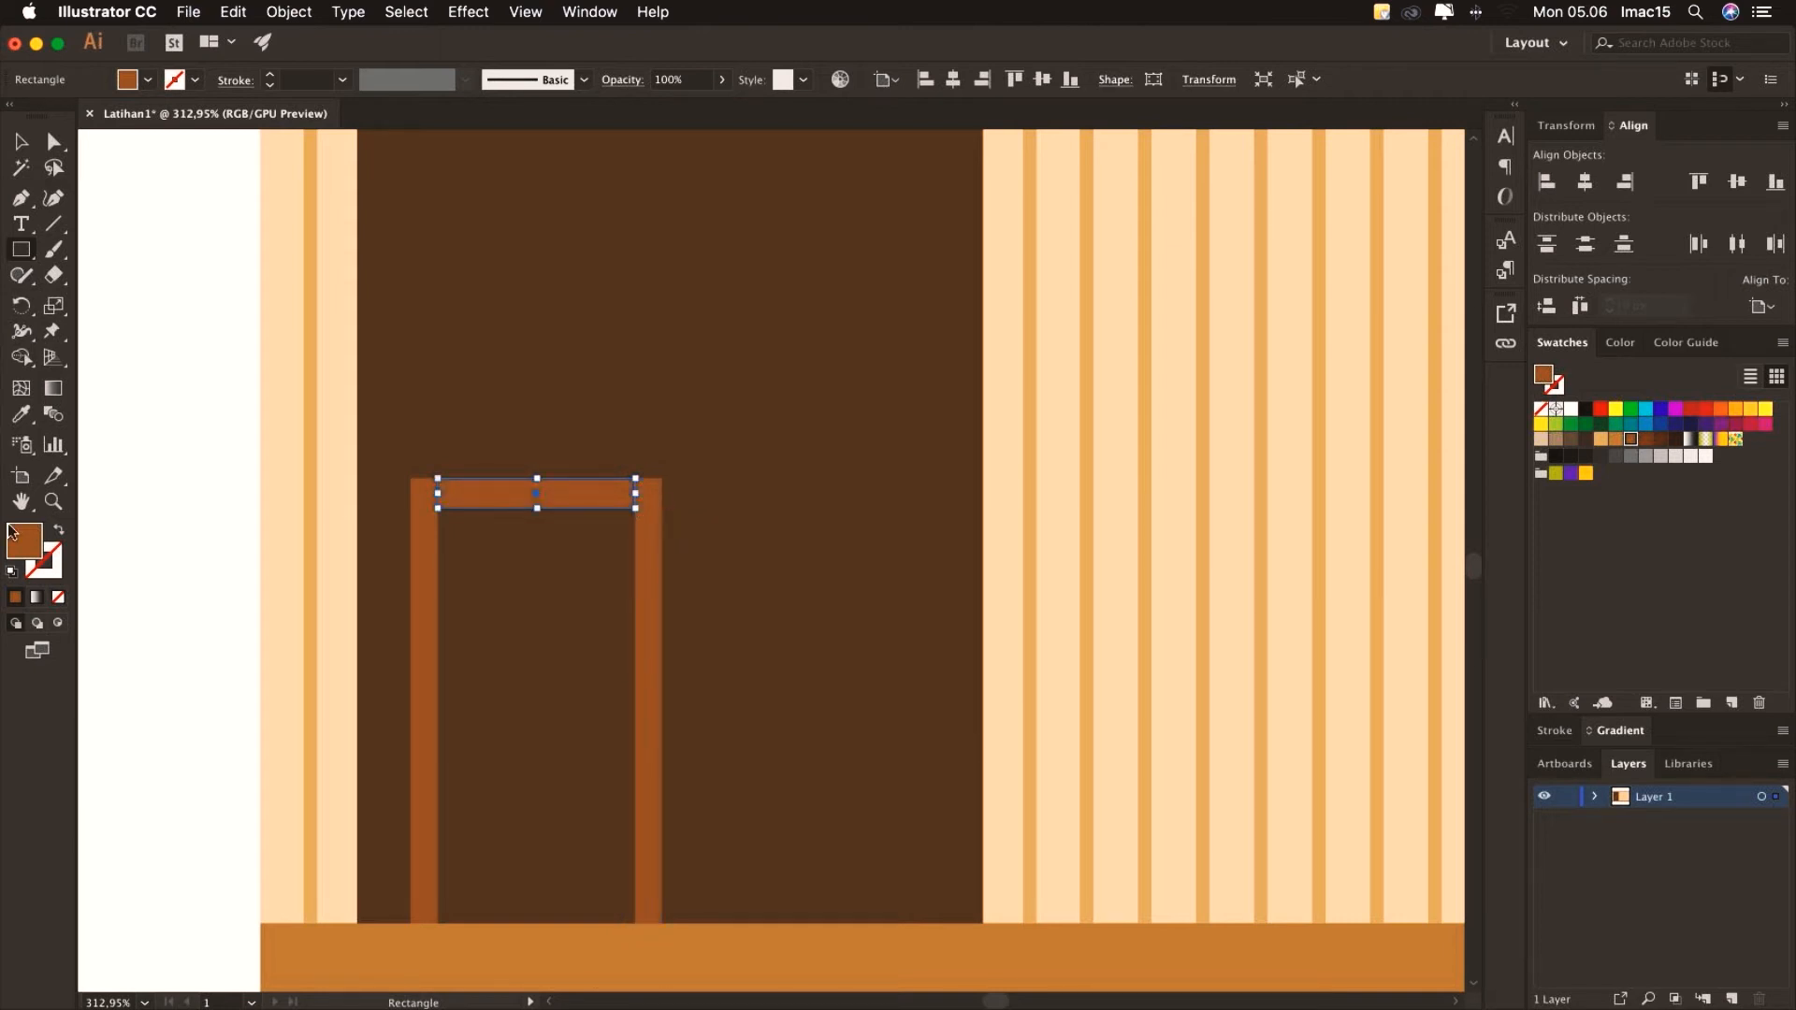
left_click(1615, 439)
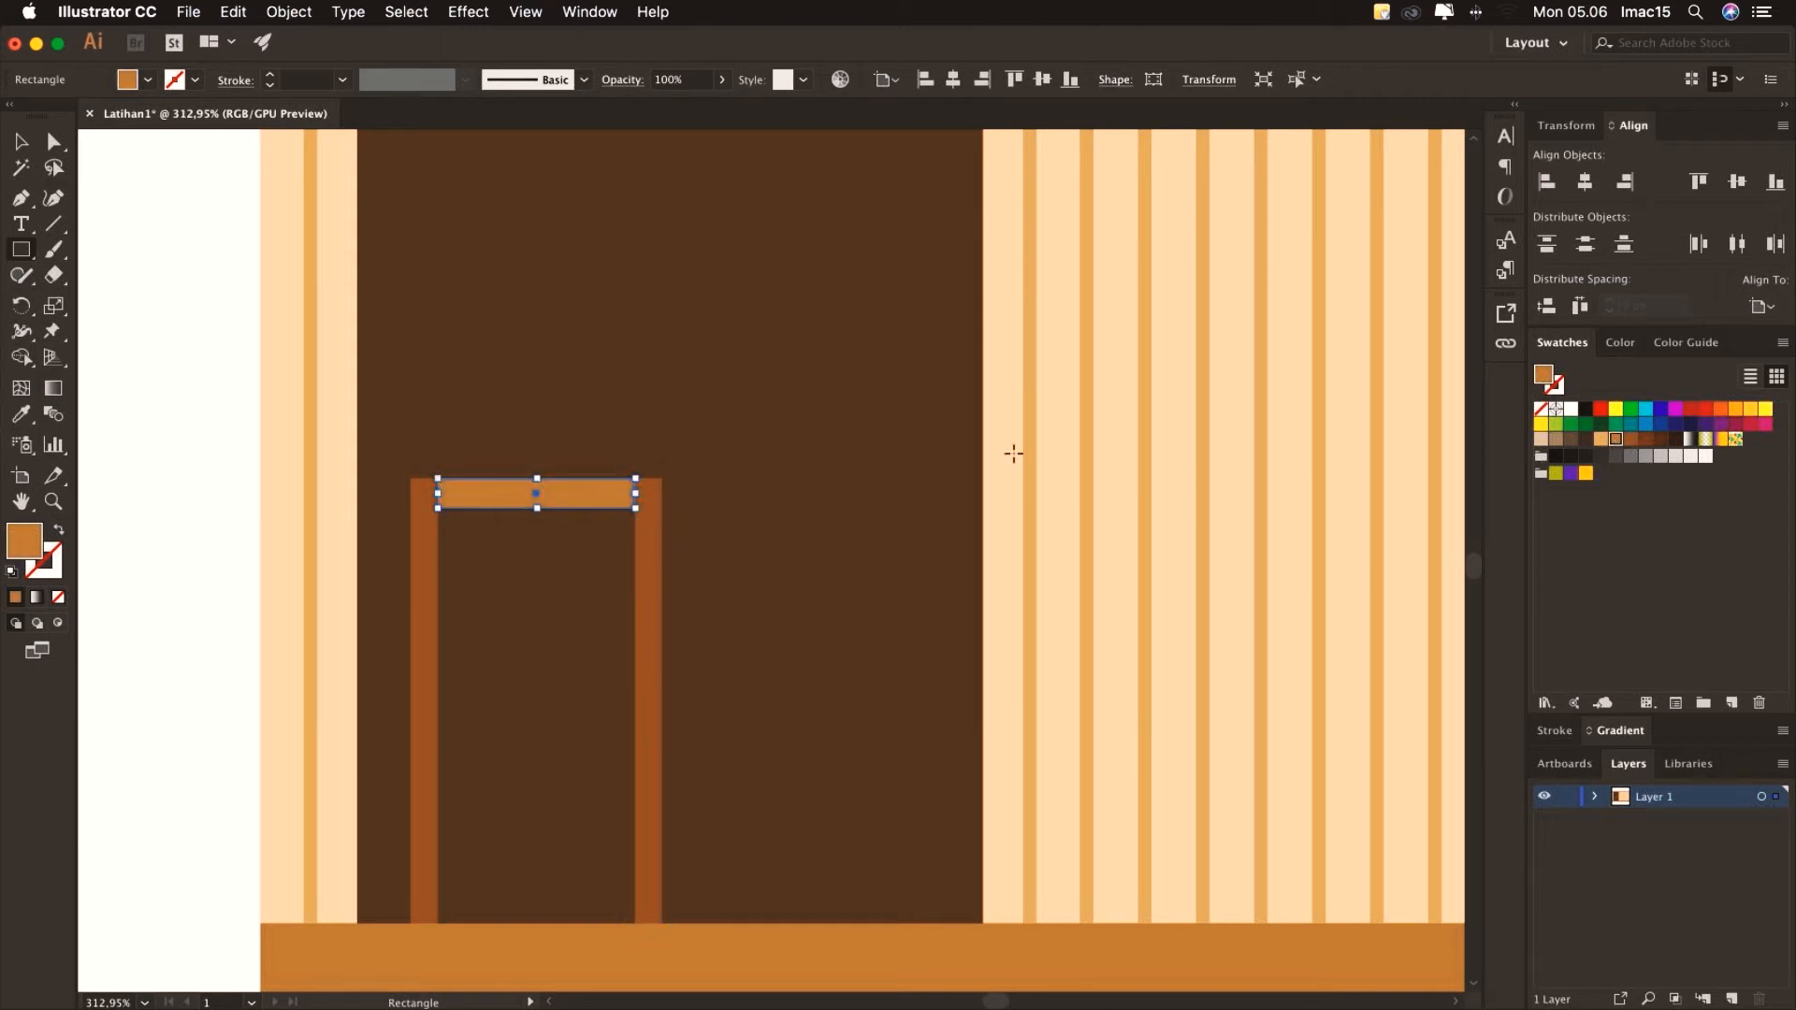
Duplicate the top crossbar and place the copy between the posts a little below the original
left_click(20, 142)
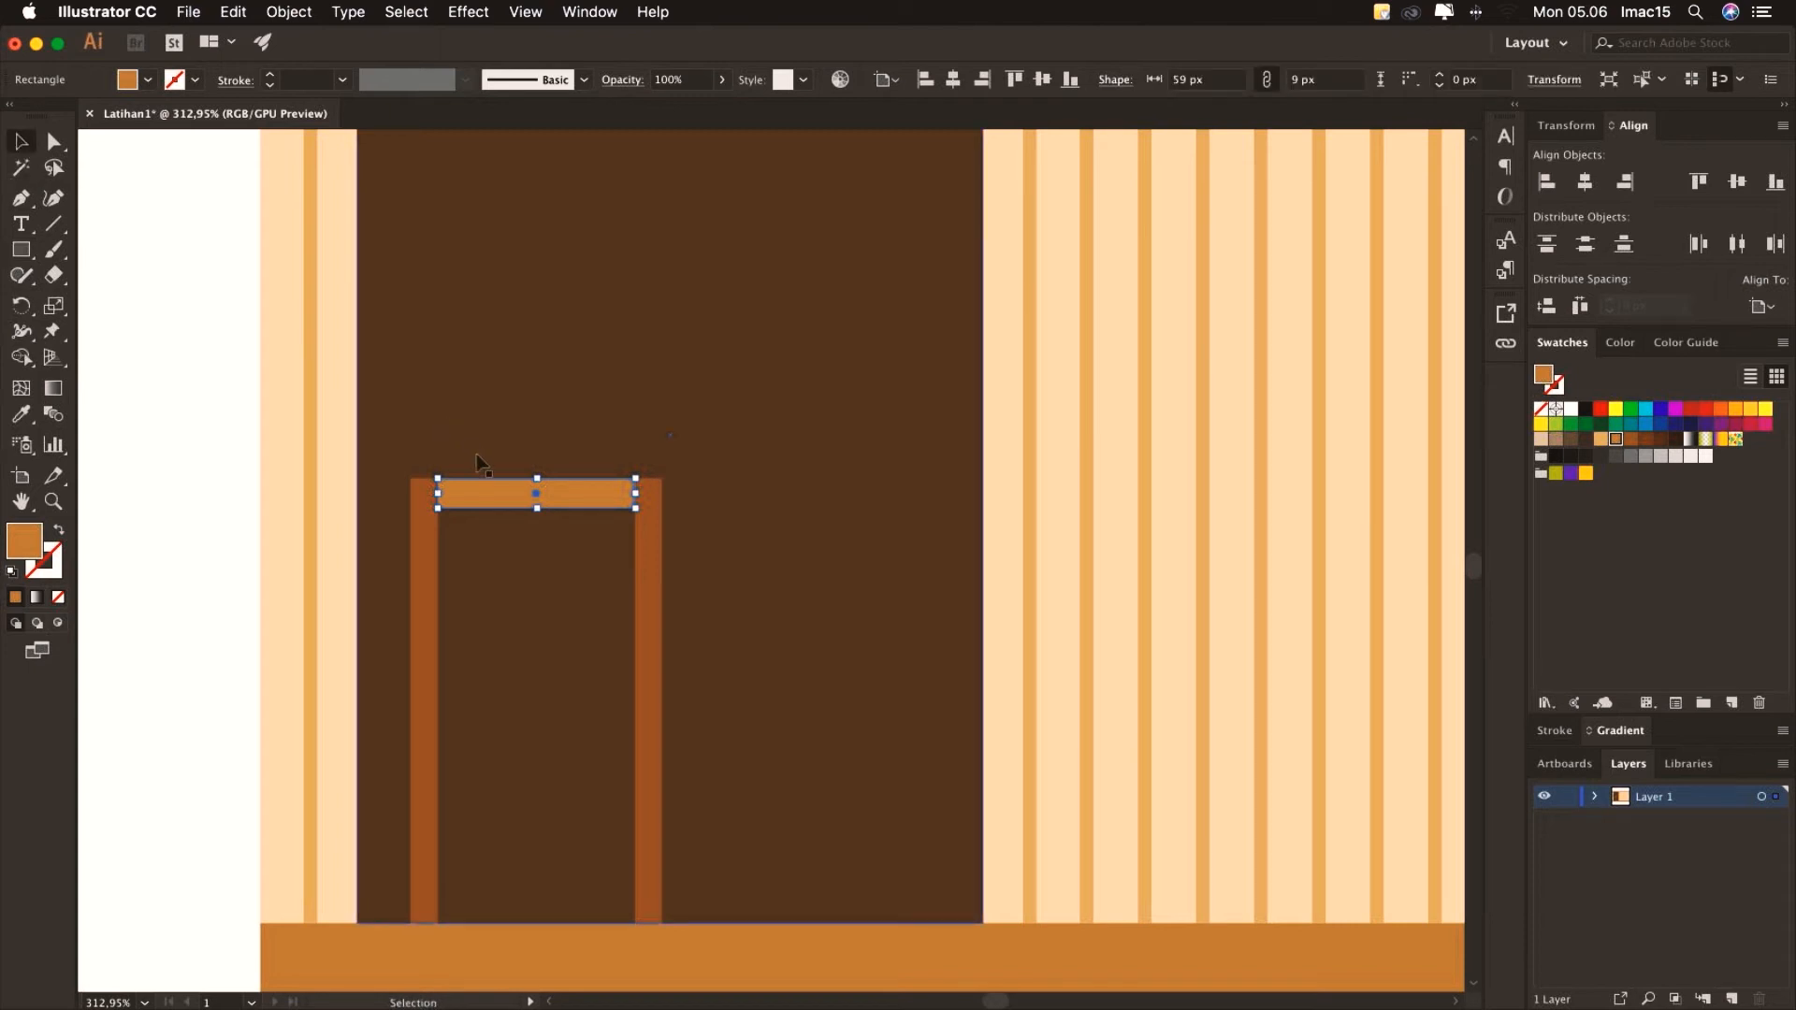
key("super+c")
key("super+v")
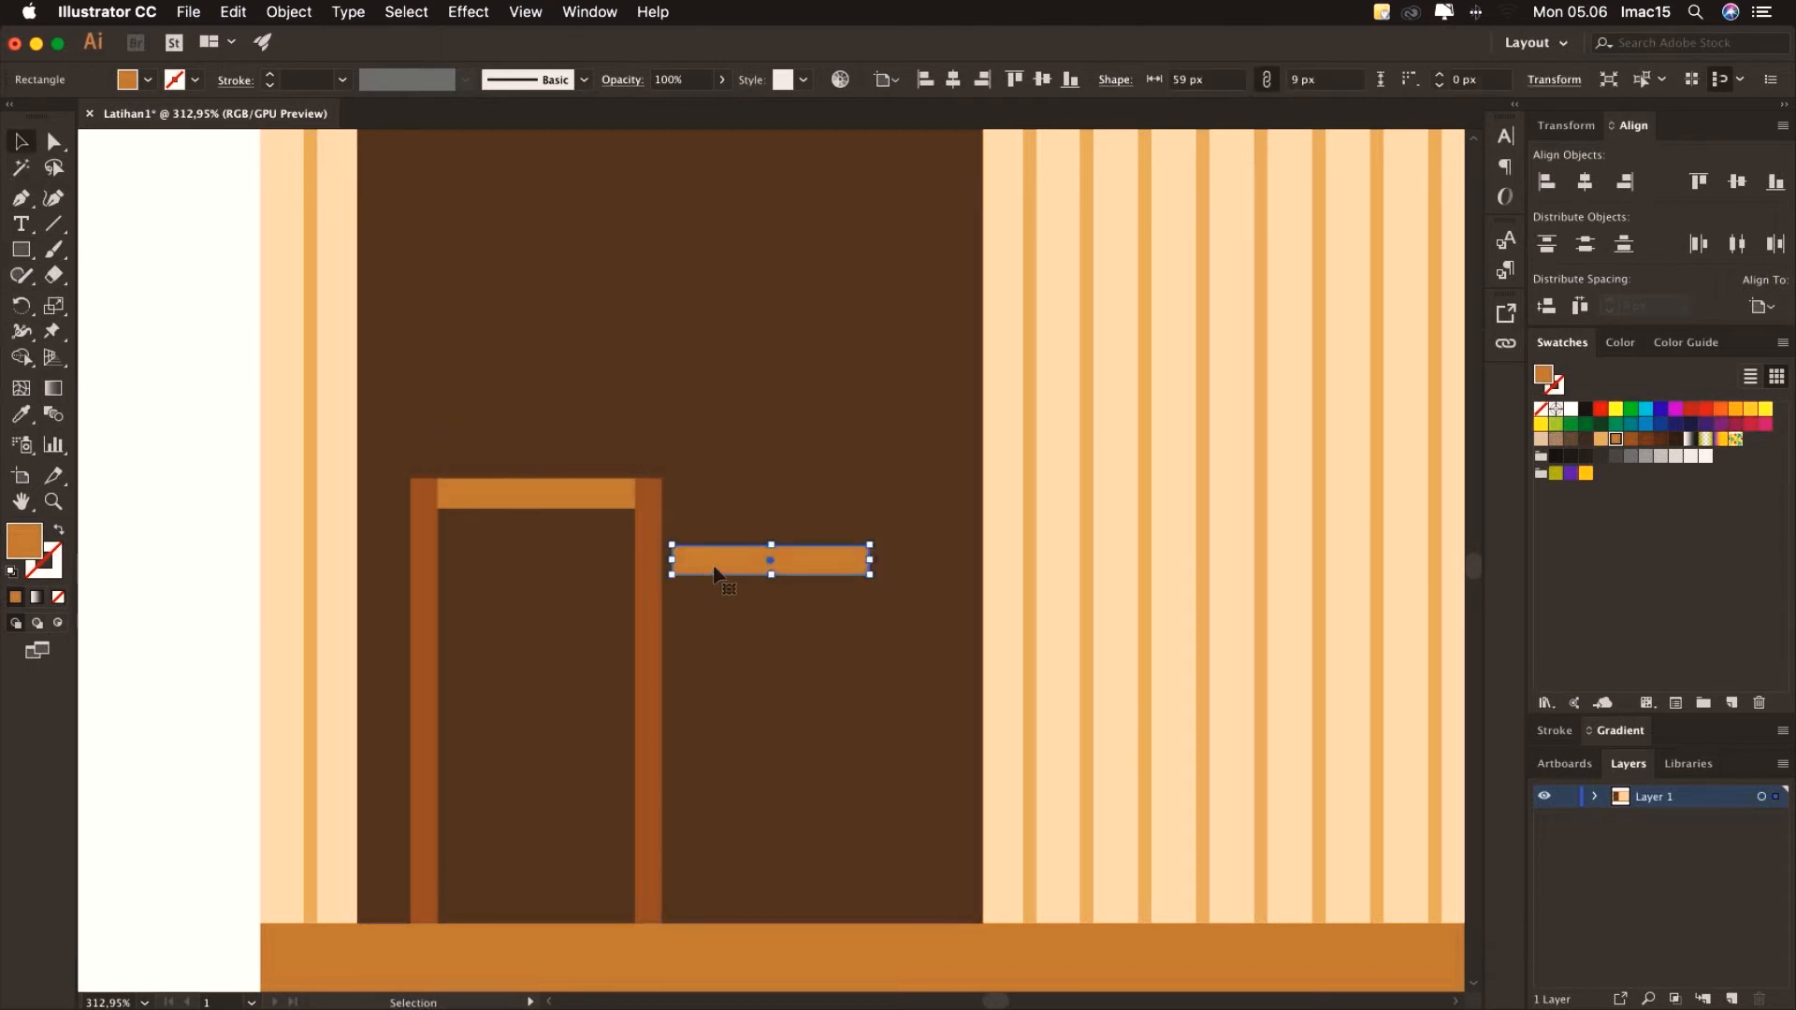
left_click_drag(714, 576, 483, 596)
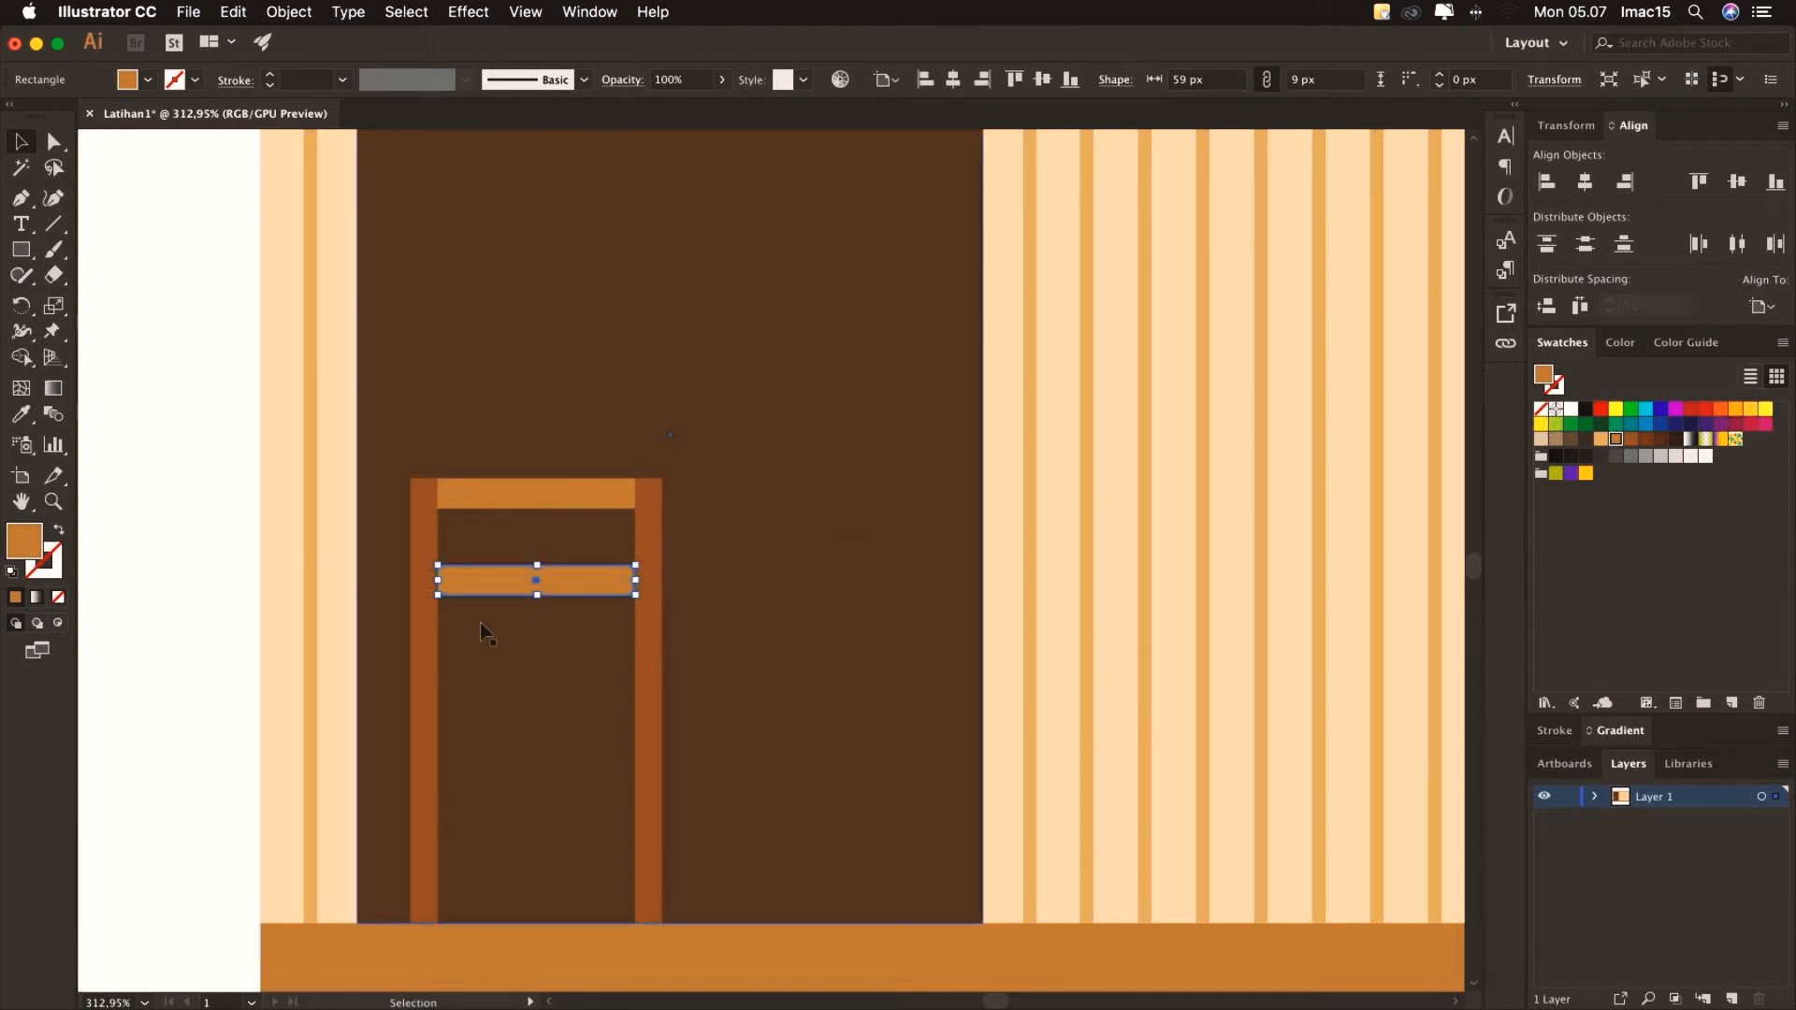
Paste another crossbar as the chair's seat, place it below the slats and resize it to 75 × 15 px across both posts
key("a")
key("super+v")
key("v")
left_click_drag(716, 575, 512, 769)
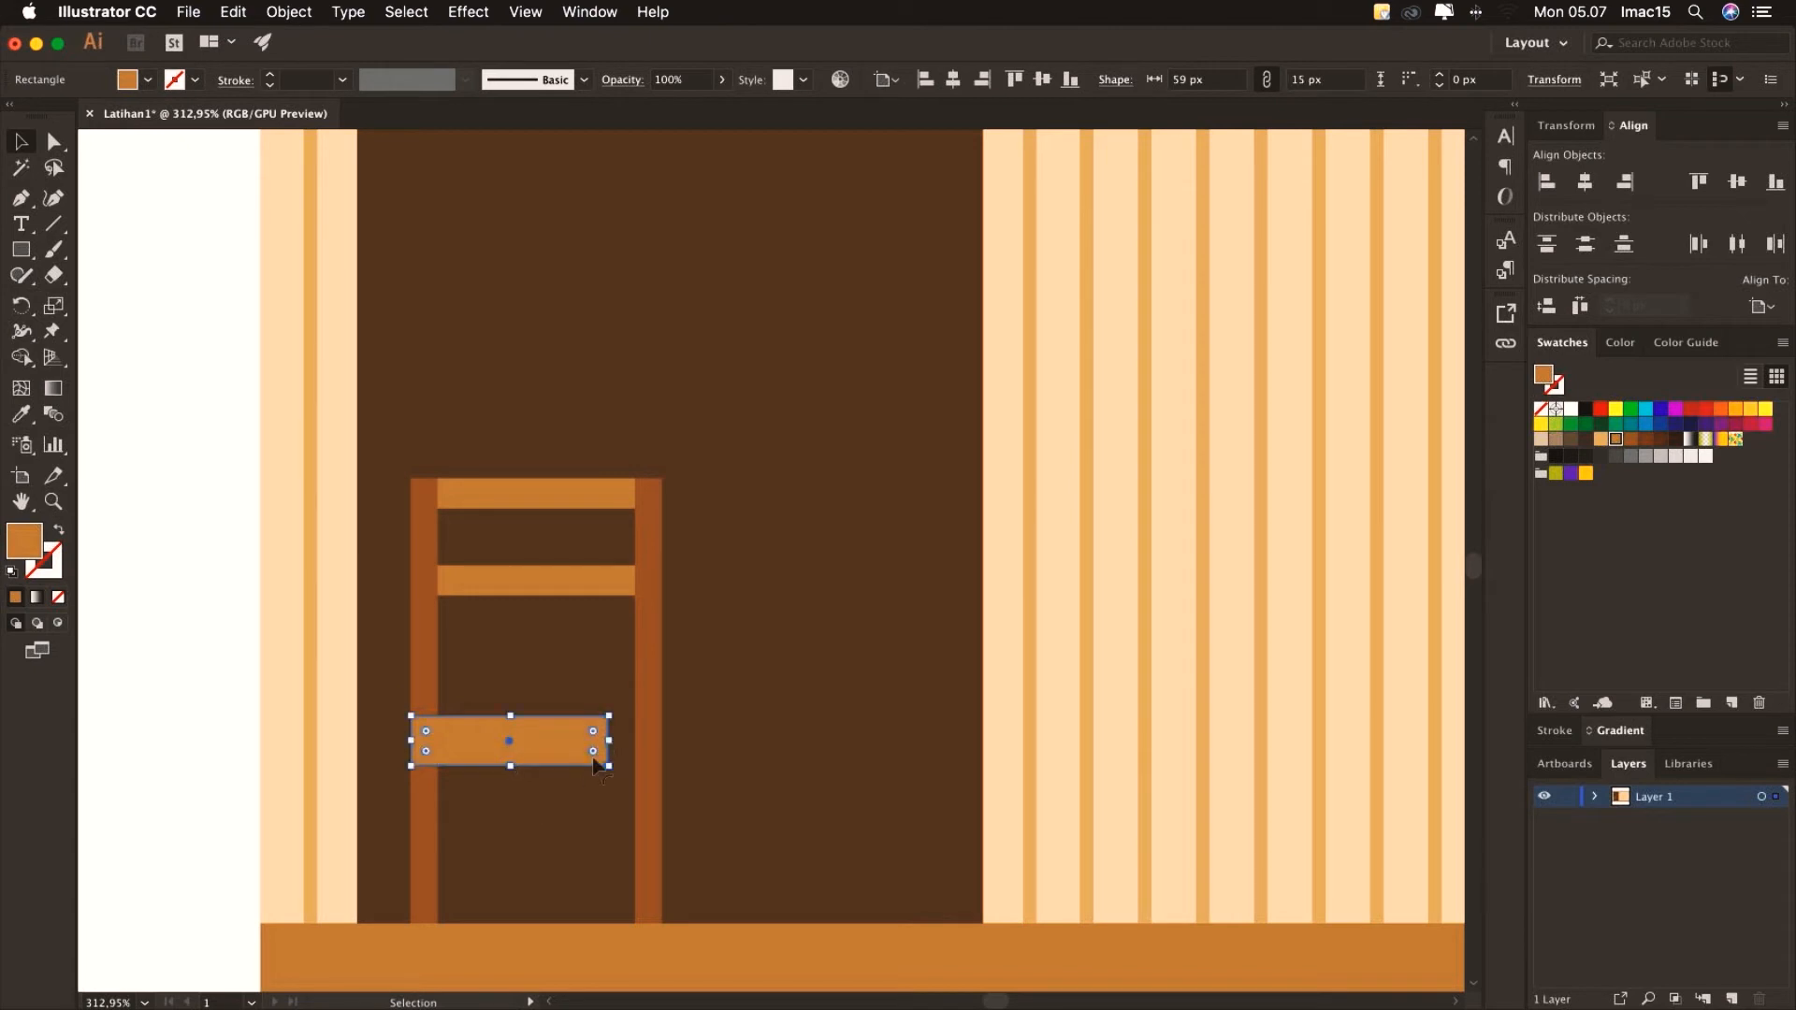
left_click_drag(609, 742, 660, 742)
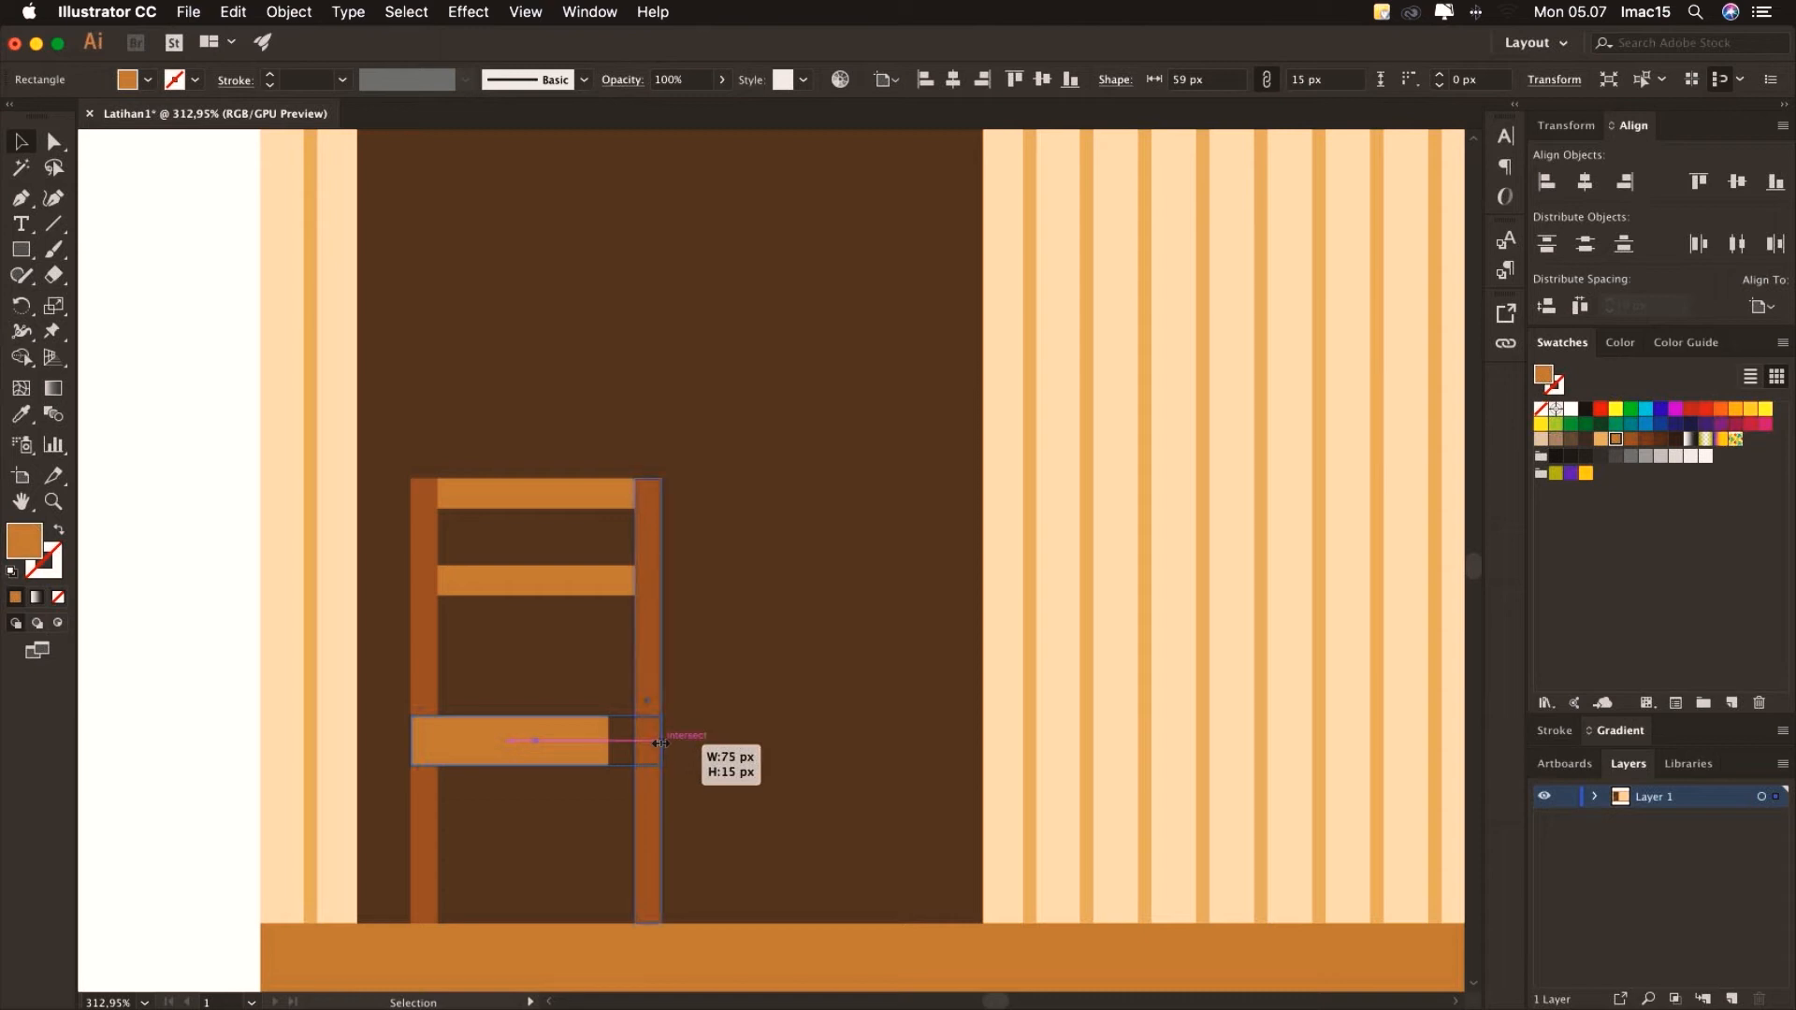
left_click_drag(660, 742, 660, 742)
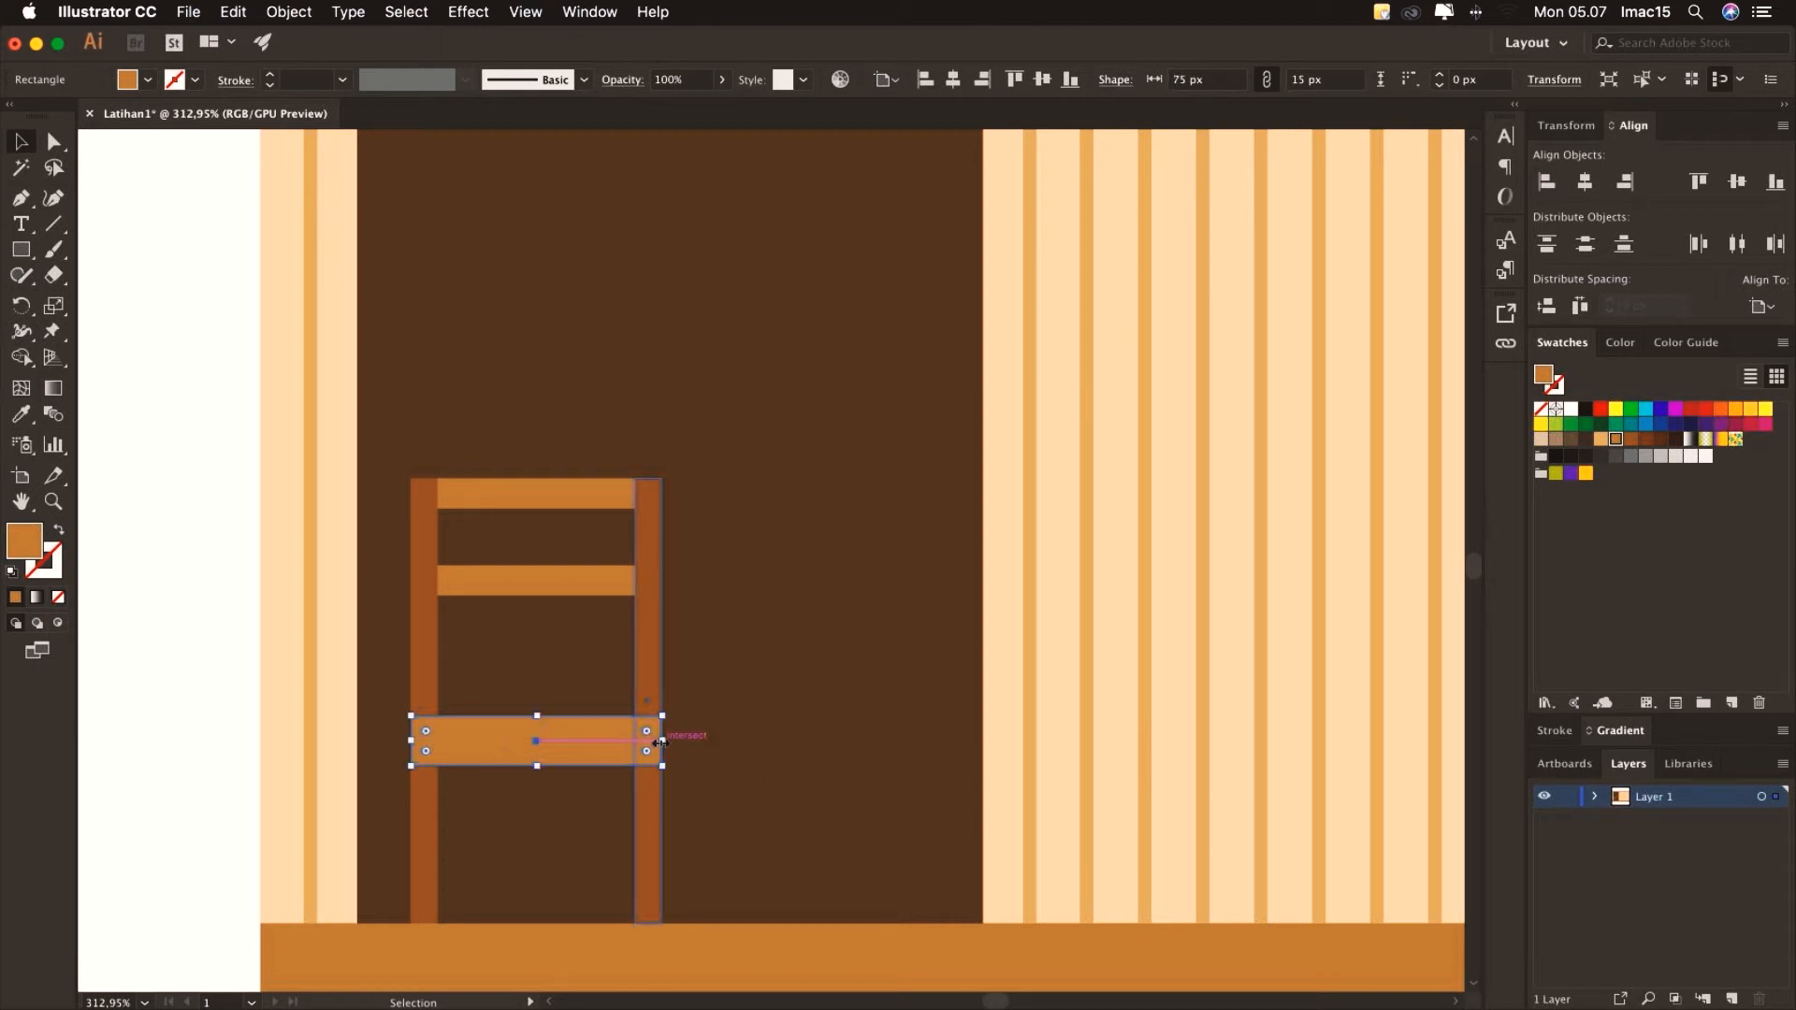
left_click(212, 653)
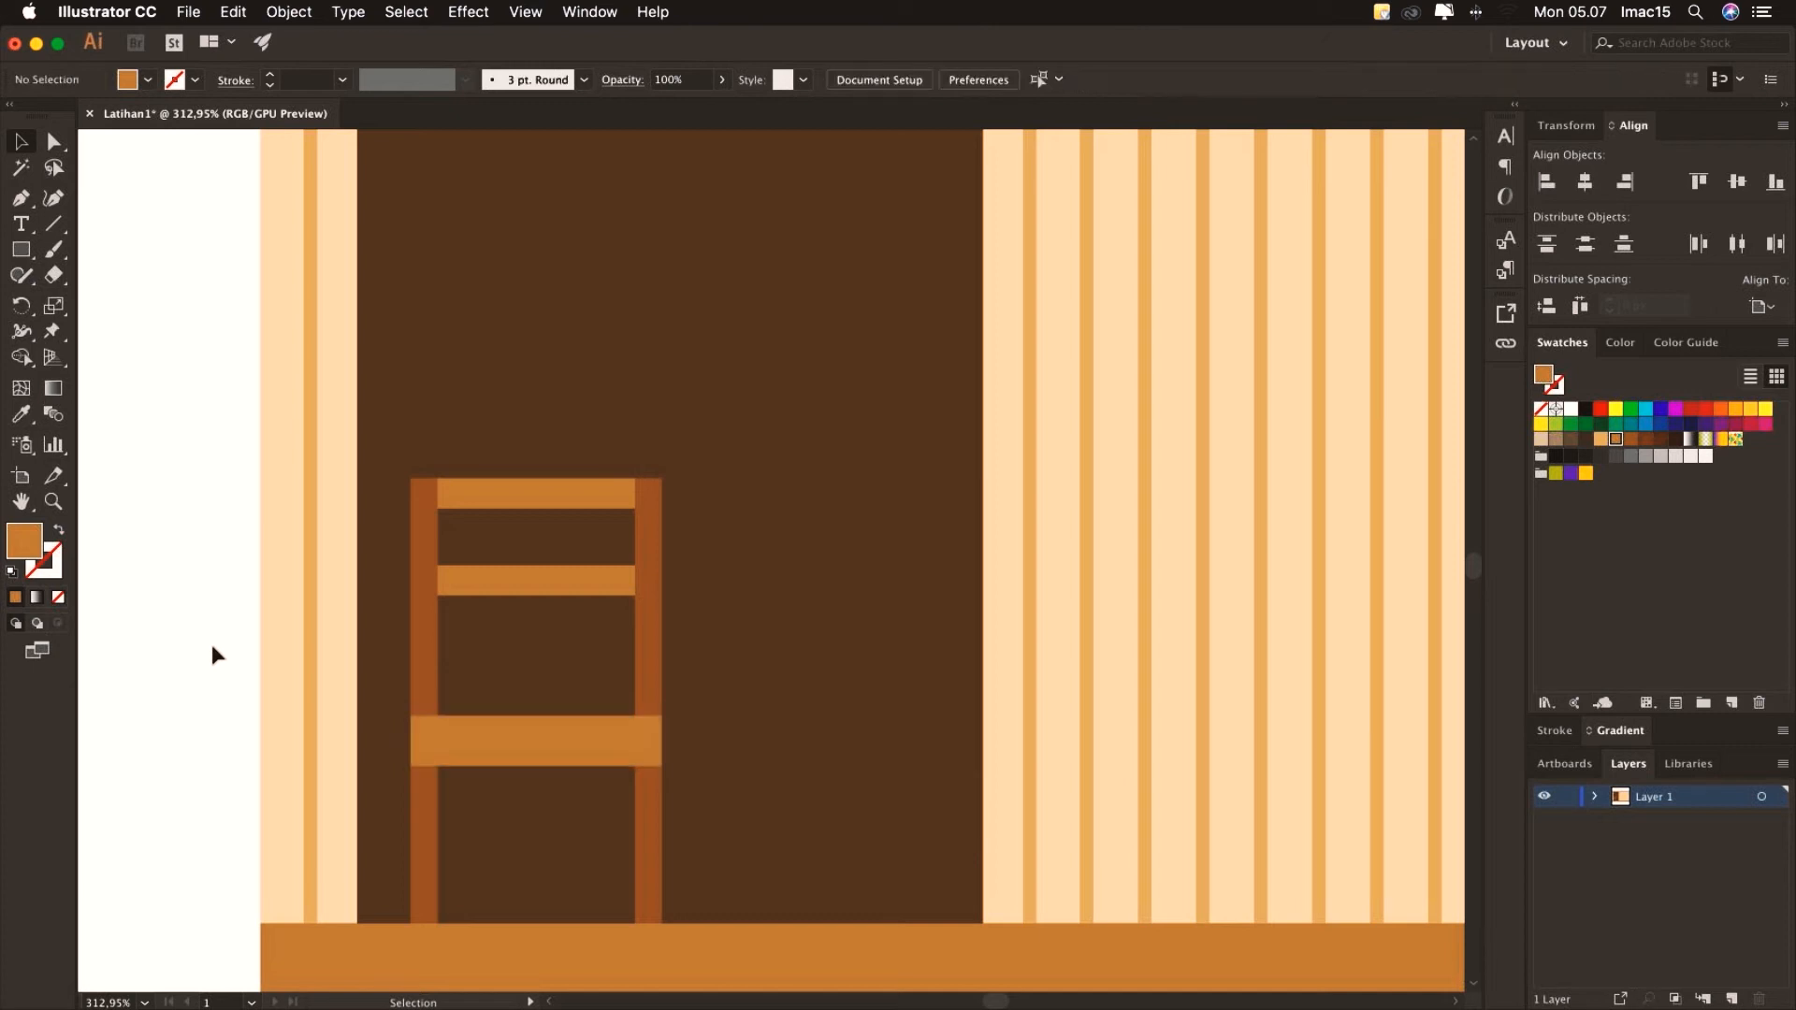
Move the second backrest slat up to about 12 px below the top one and place a copy about 12 px below it
left_click(526, 582)
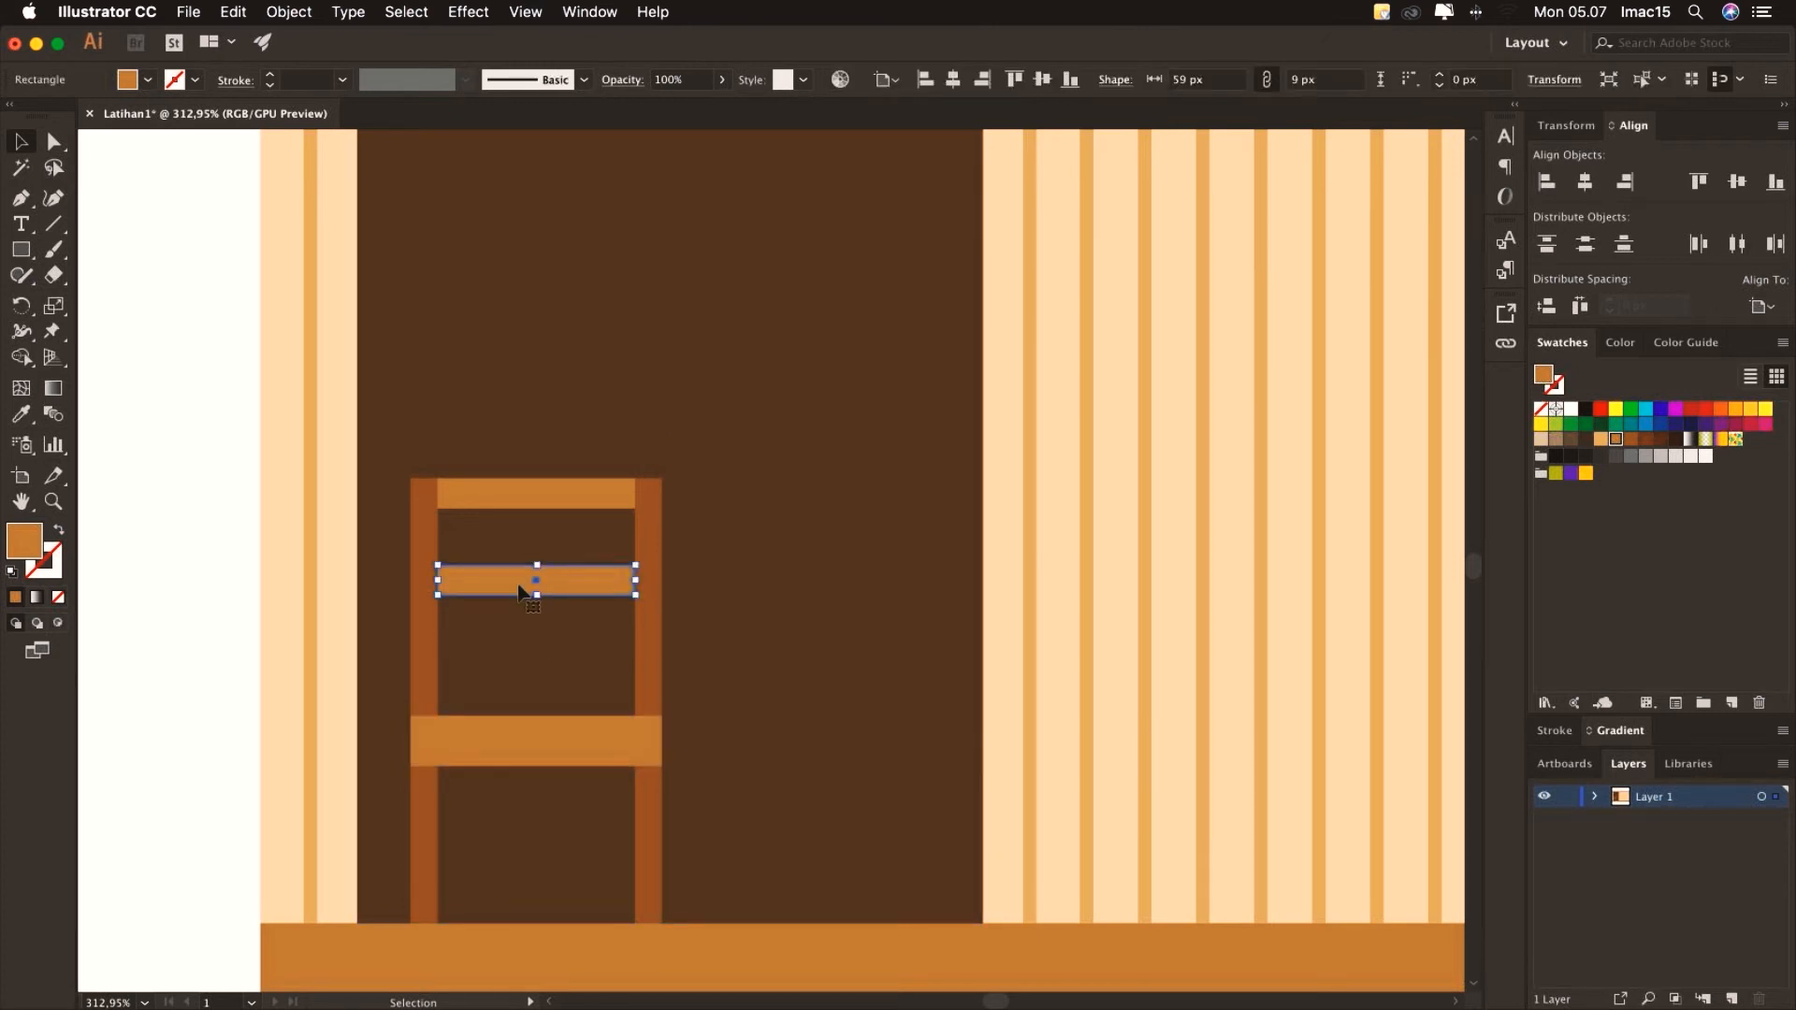
left_click_drag(525, 586, 530, 570)
key("super+c")
key("super+v")
left_click_drag(731, 563, 514, 639)
left_click(227, 605)
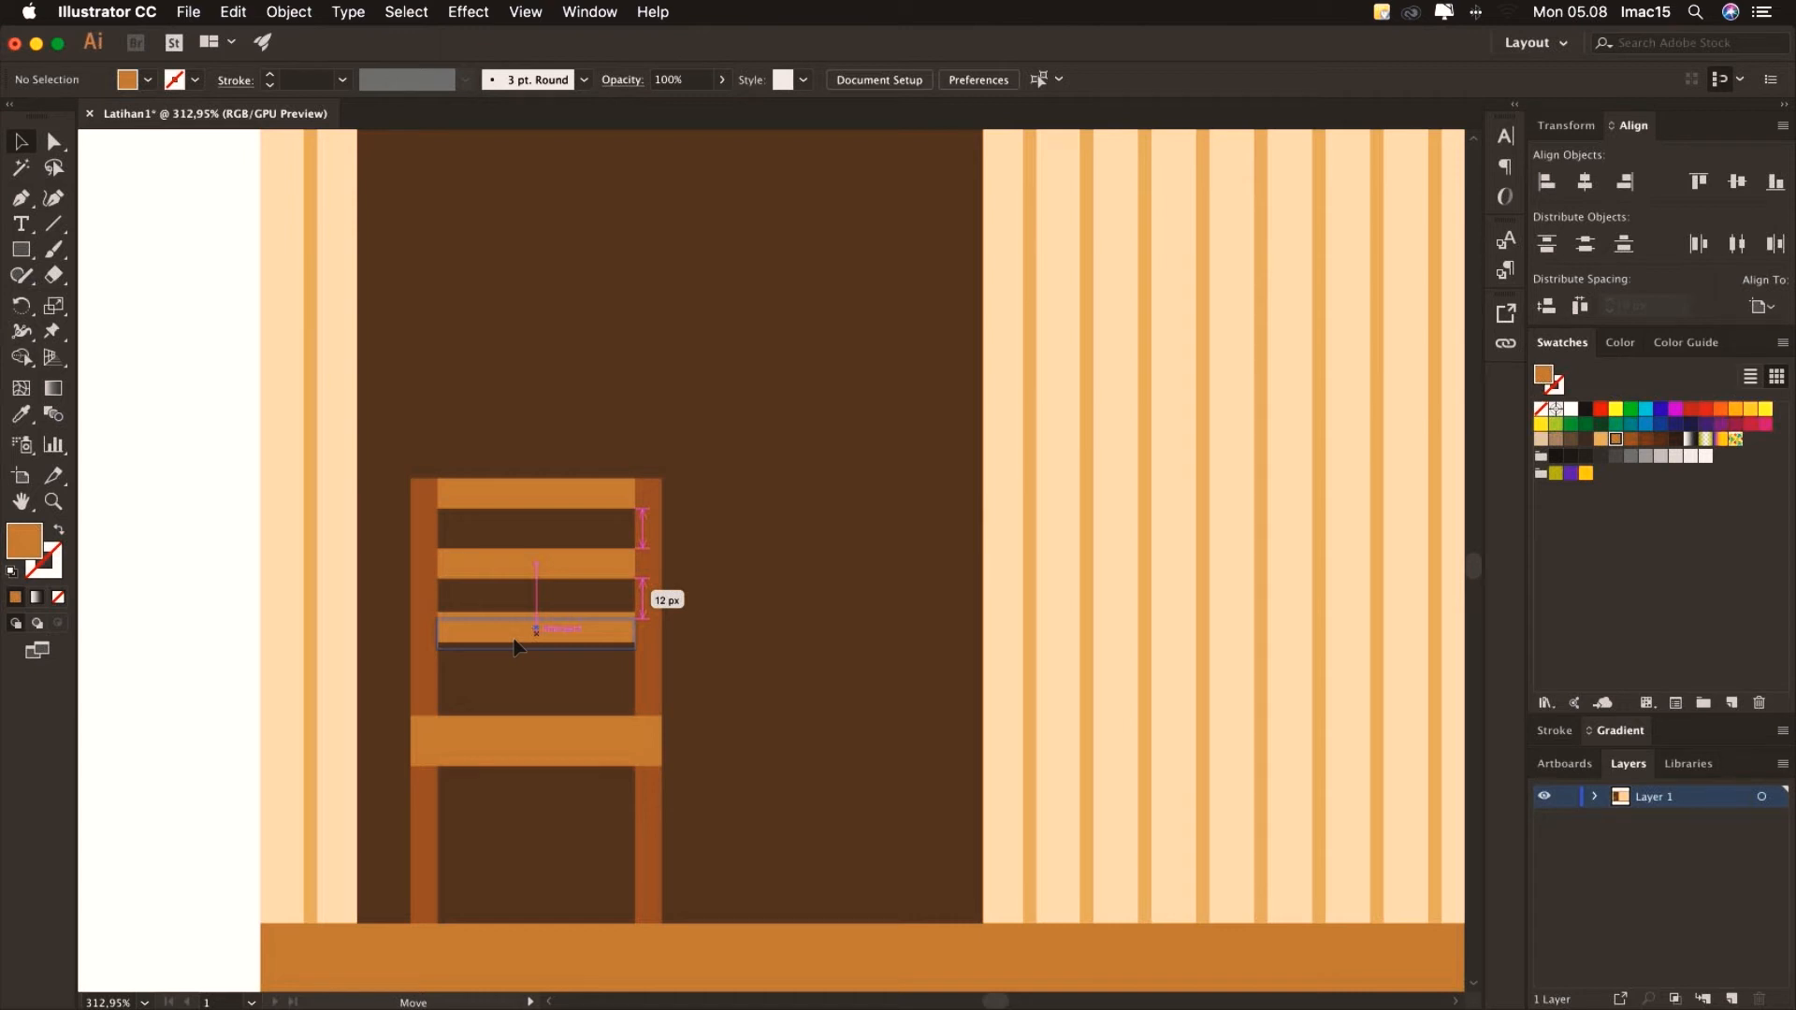
left_click_drag(515, 645, 516, 646)
left_click(205, 603)
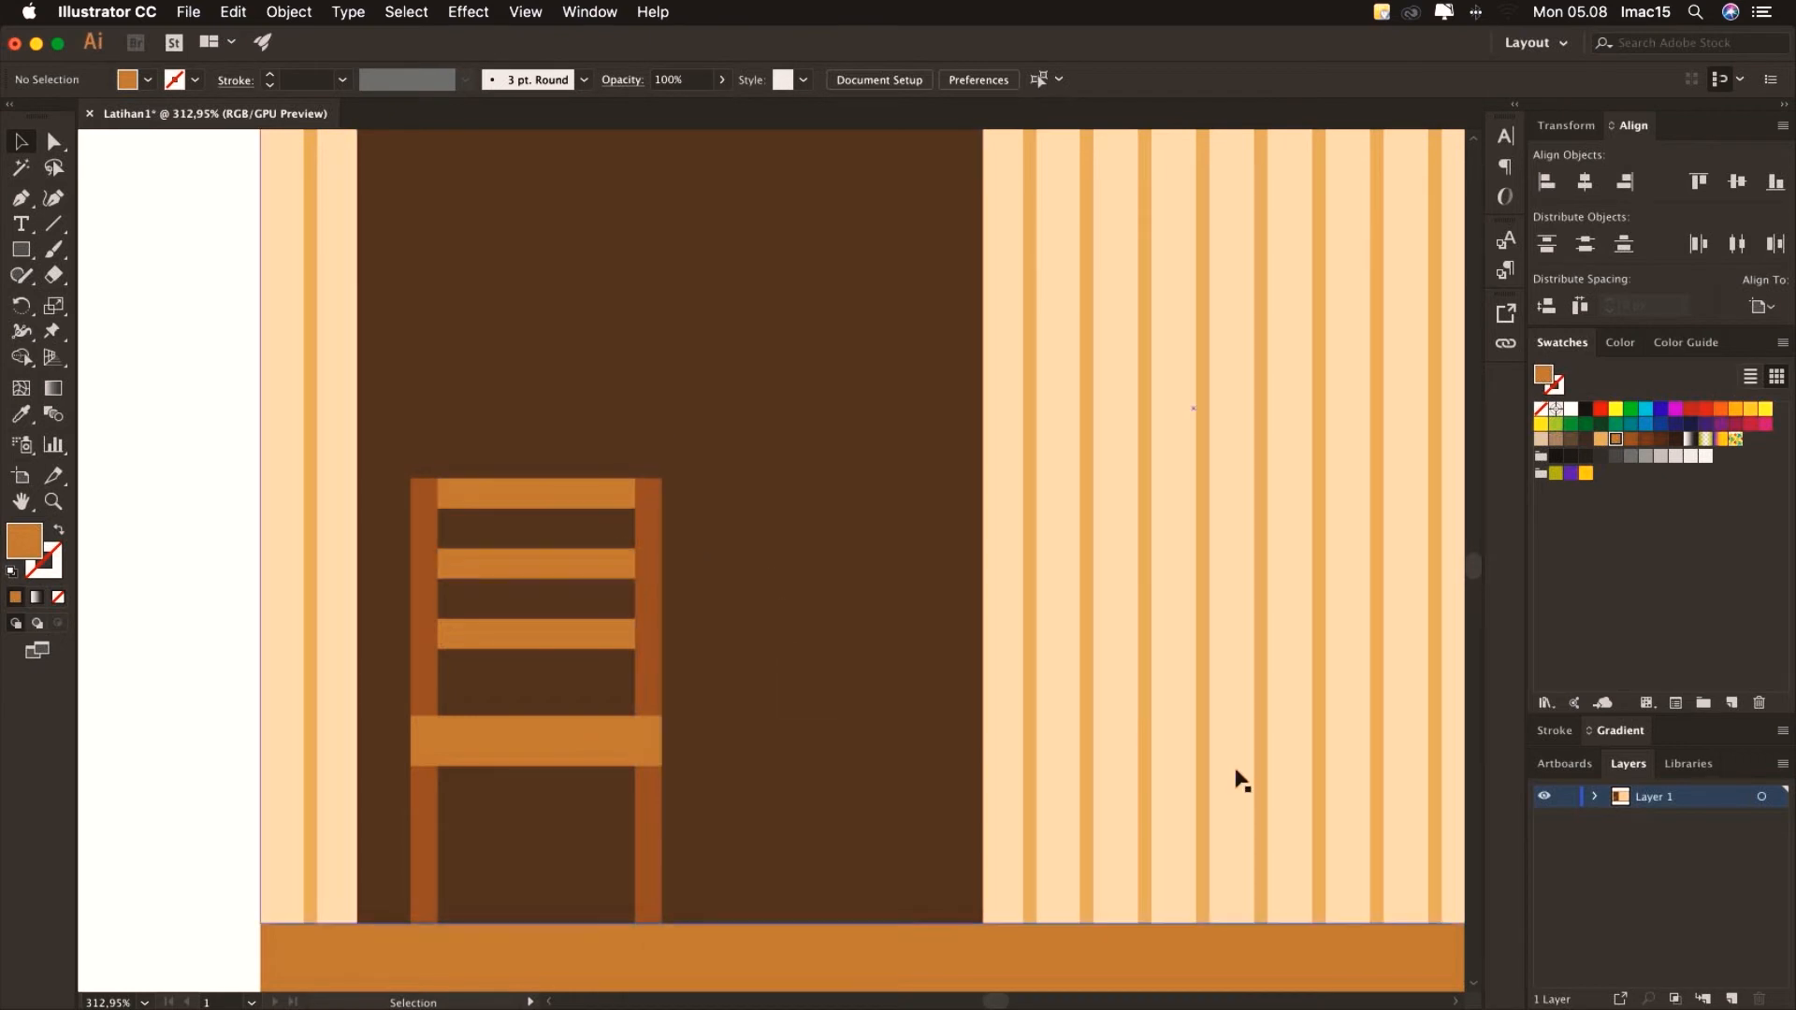
Extend the chair seat downward to a height of 18 px
left_click(539, 747)
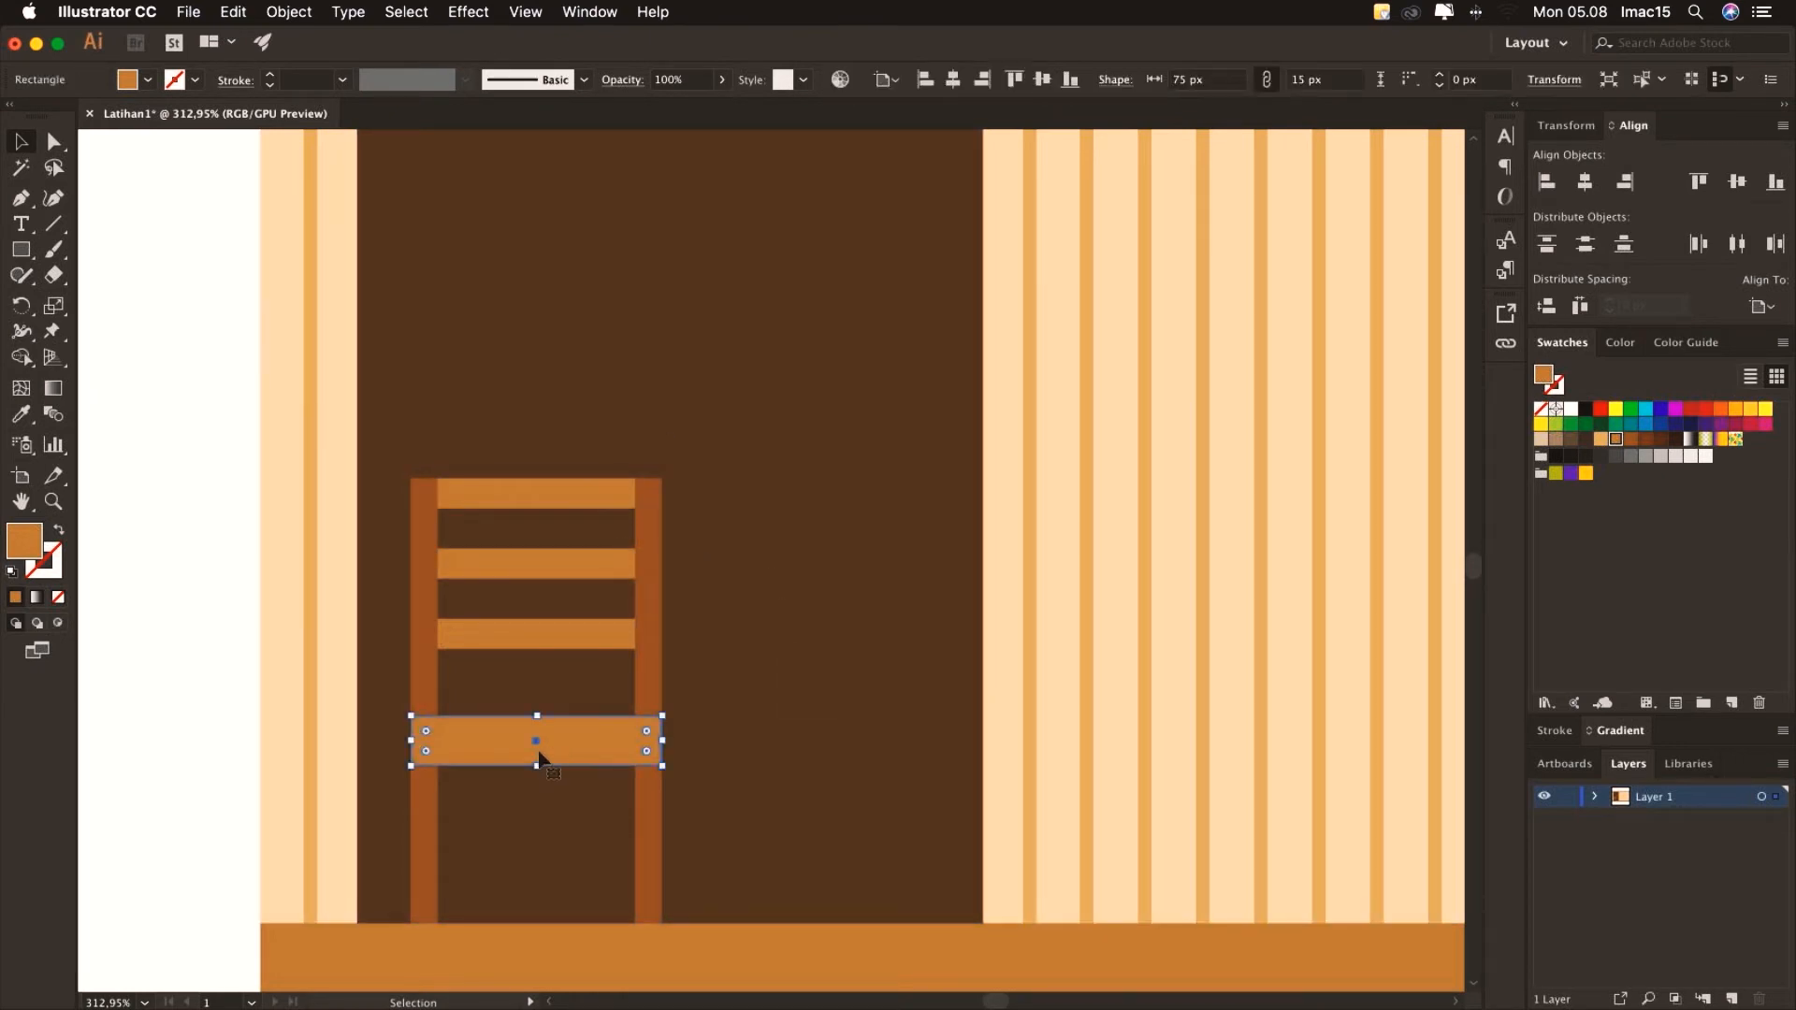
left_click_drag(537, 765, 538, 775)
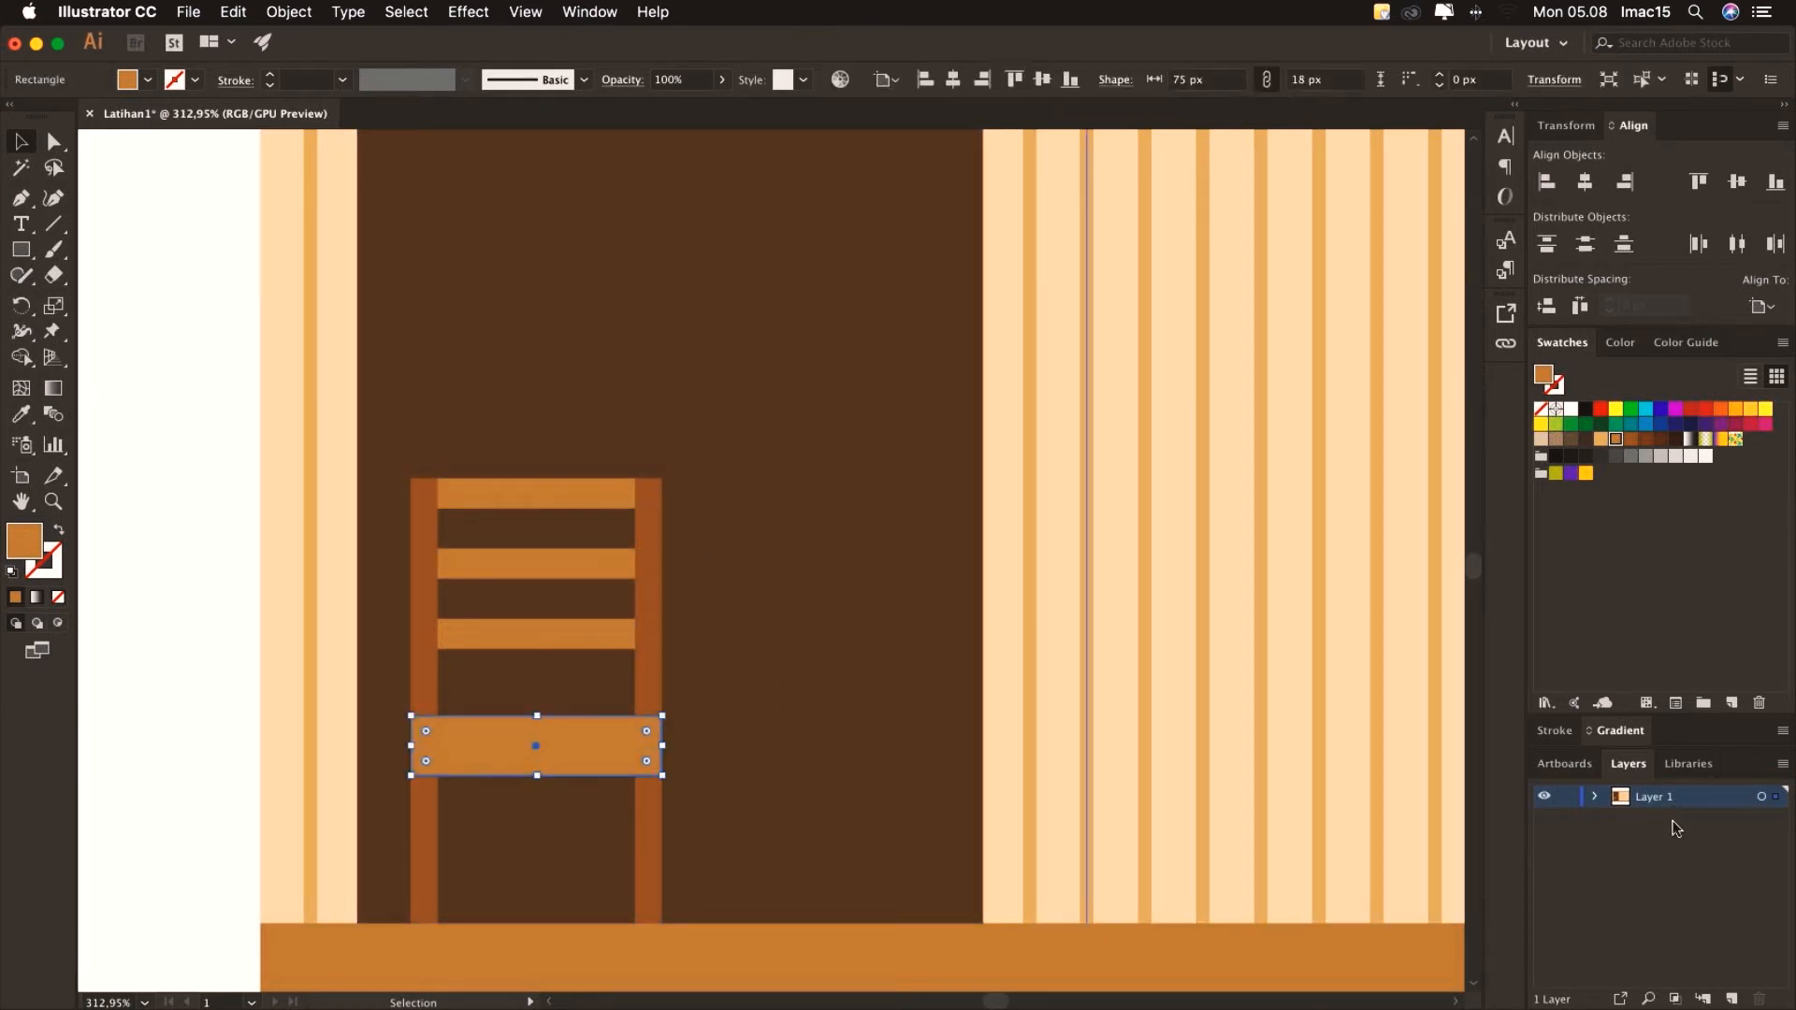
Group the chair's two posts, three backrest slats and seat into one object
left_click(1594, 797)
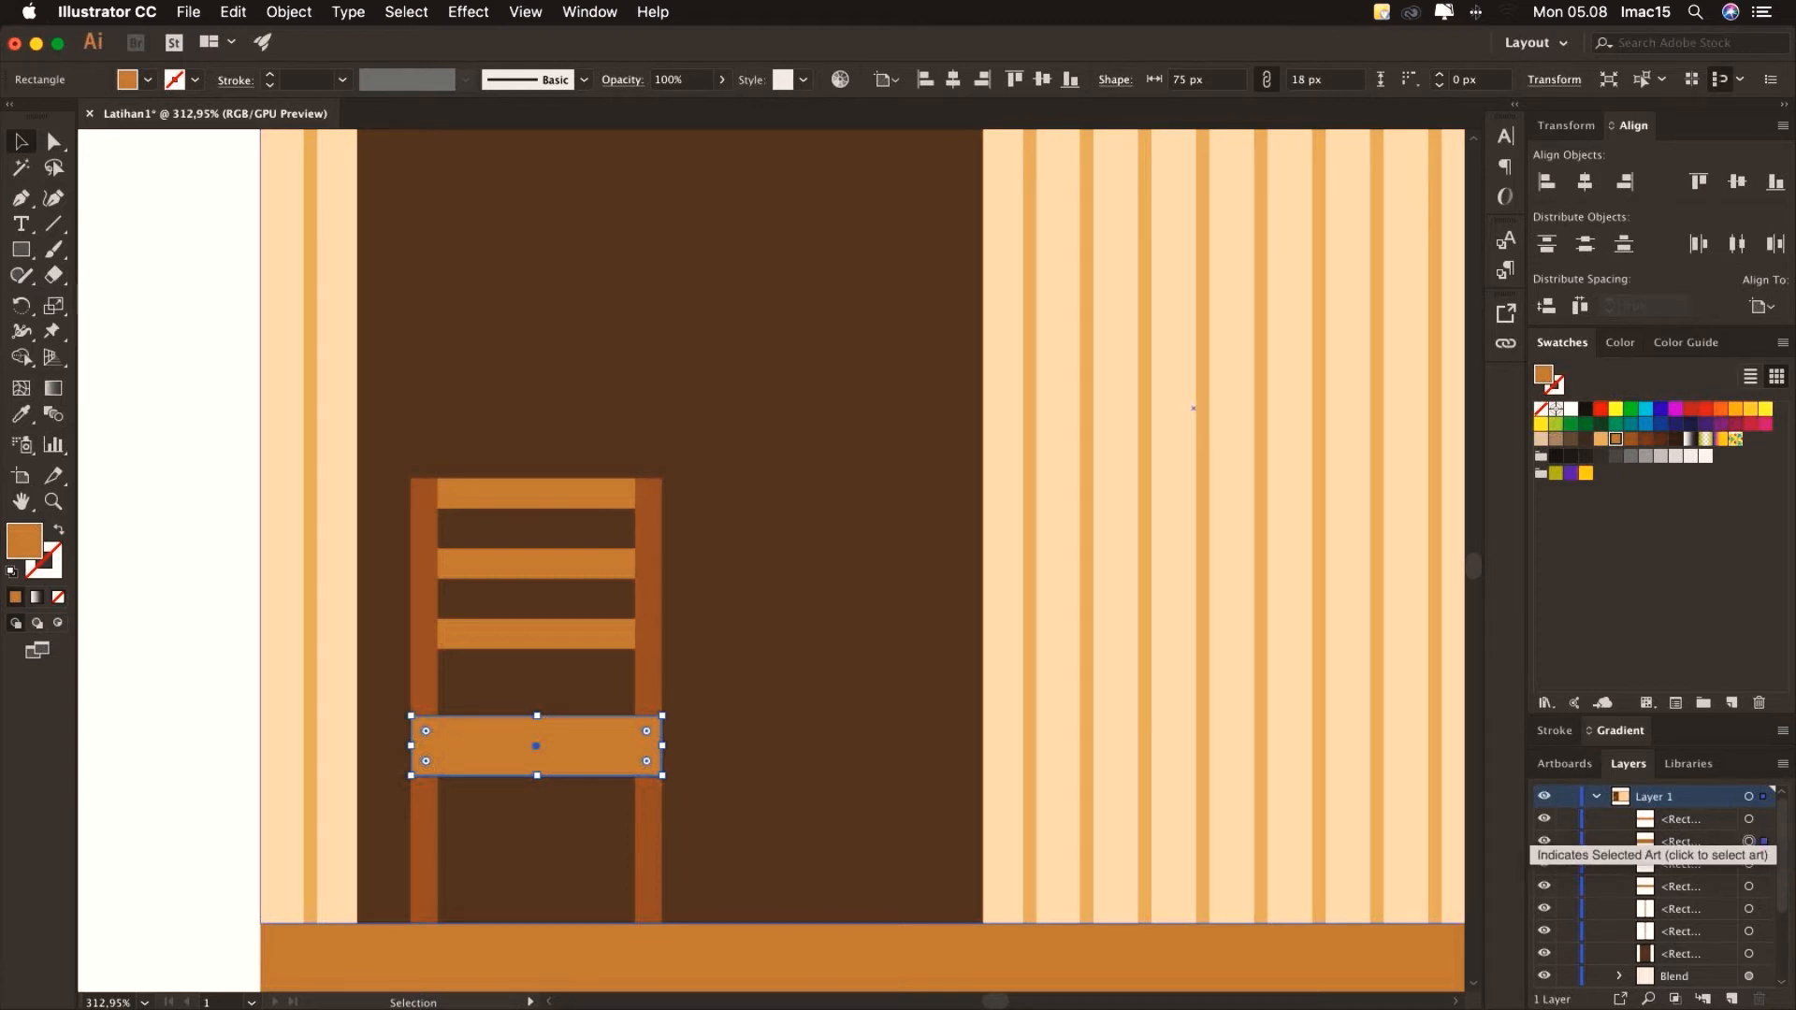
left_click(1749, 821)
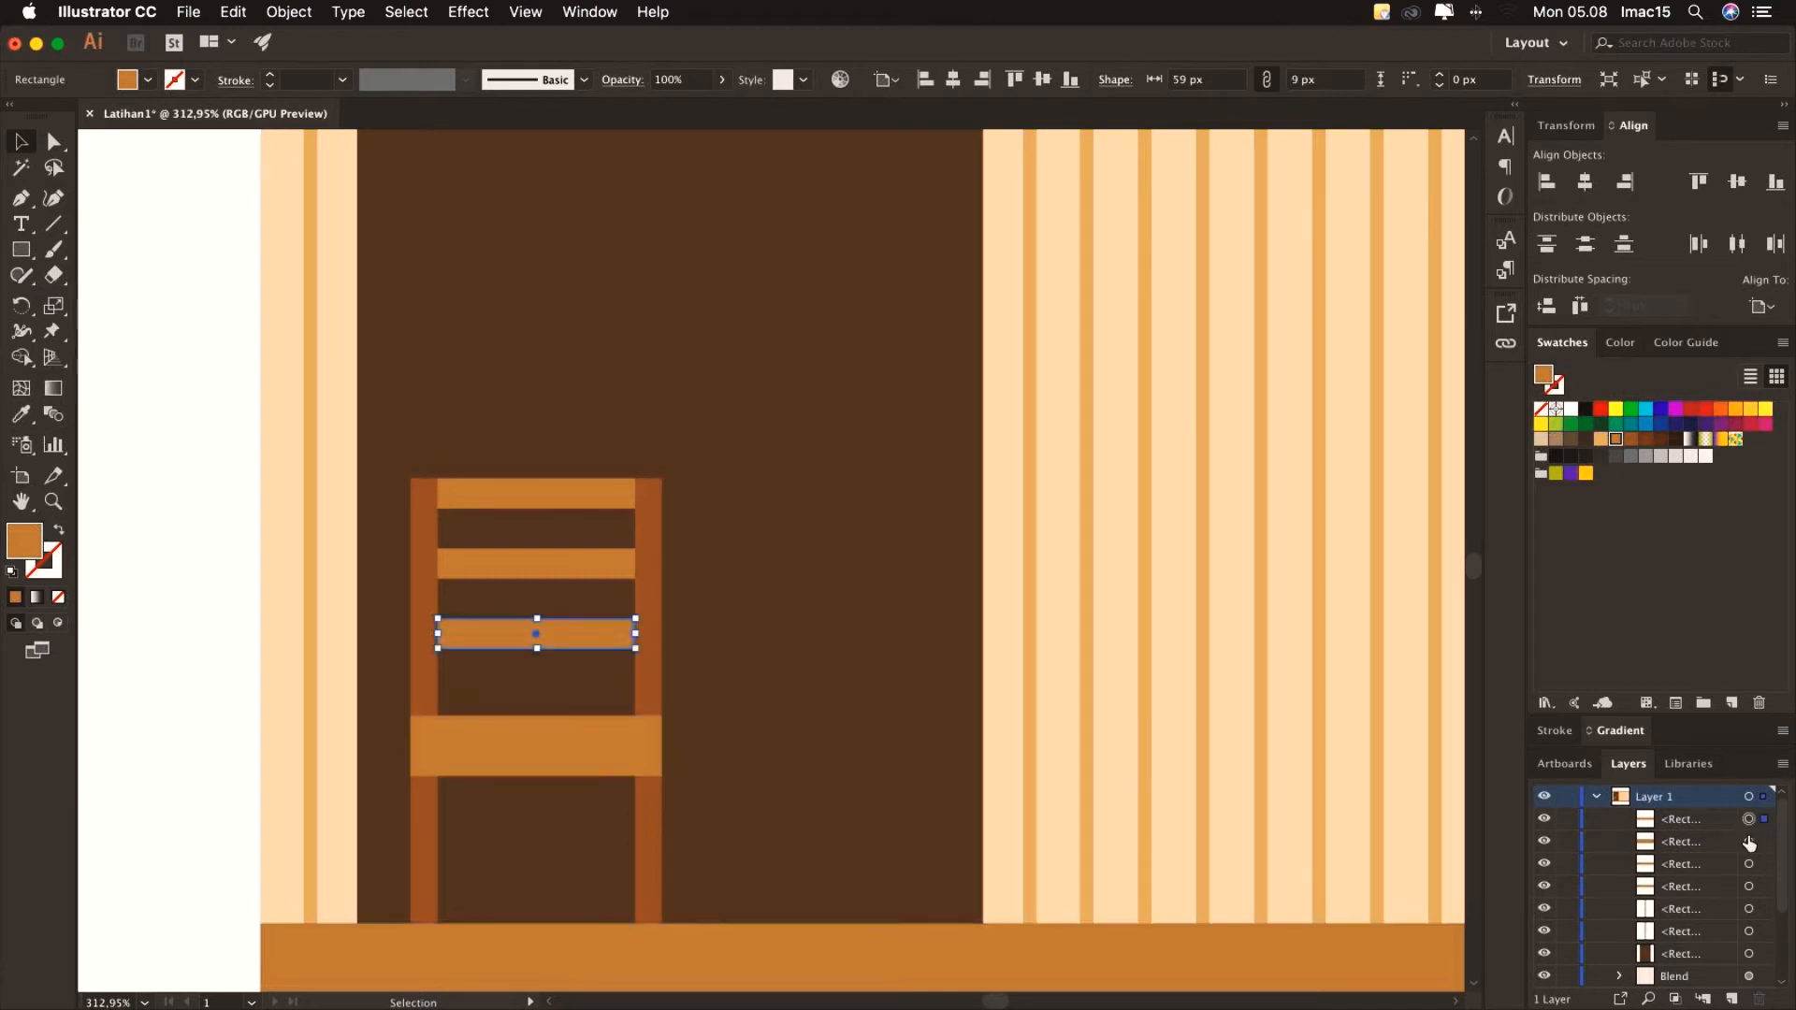
left_click(1749, 841, "shift")
left_click(1749, 865, "shift")
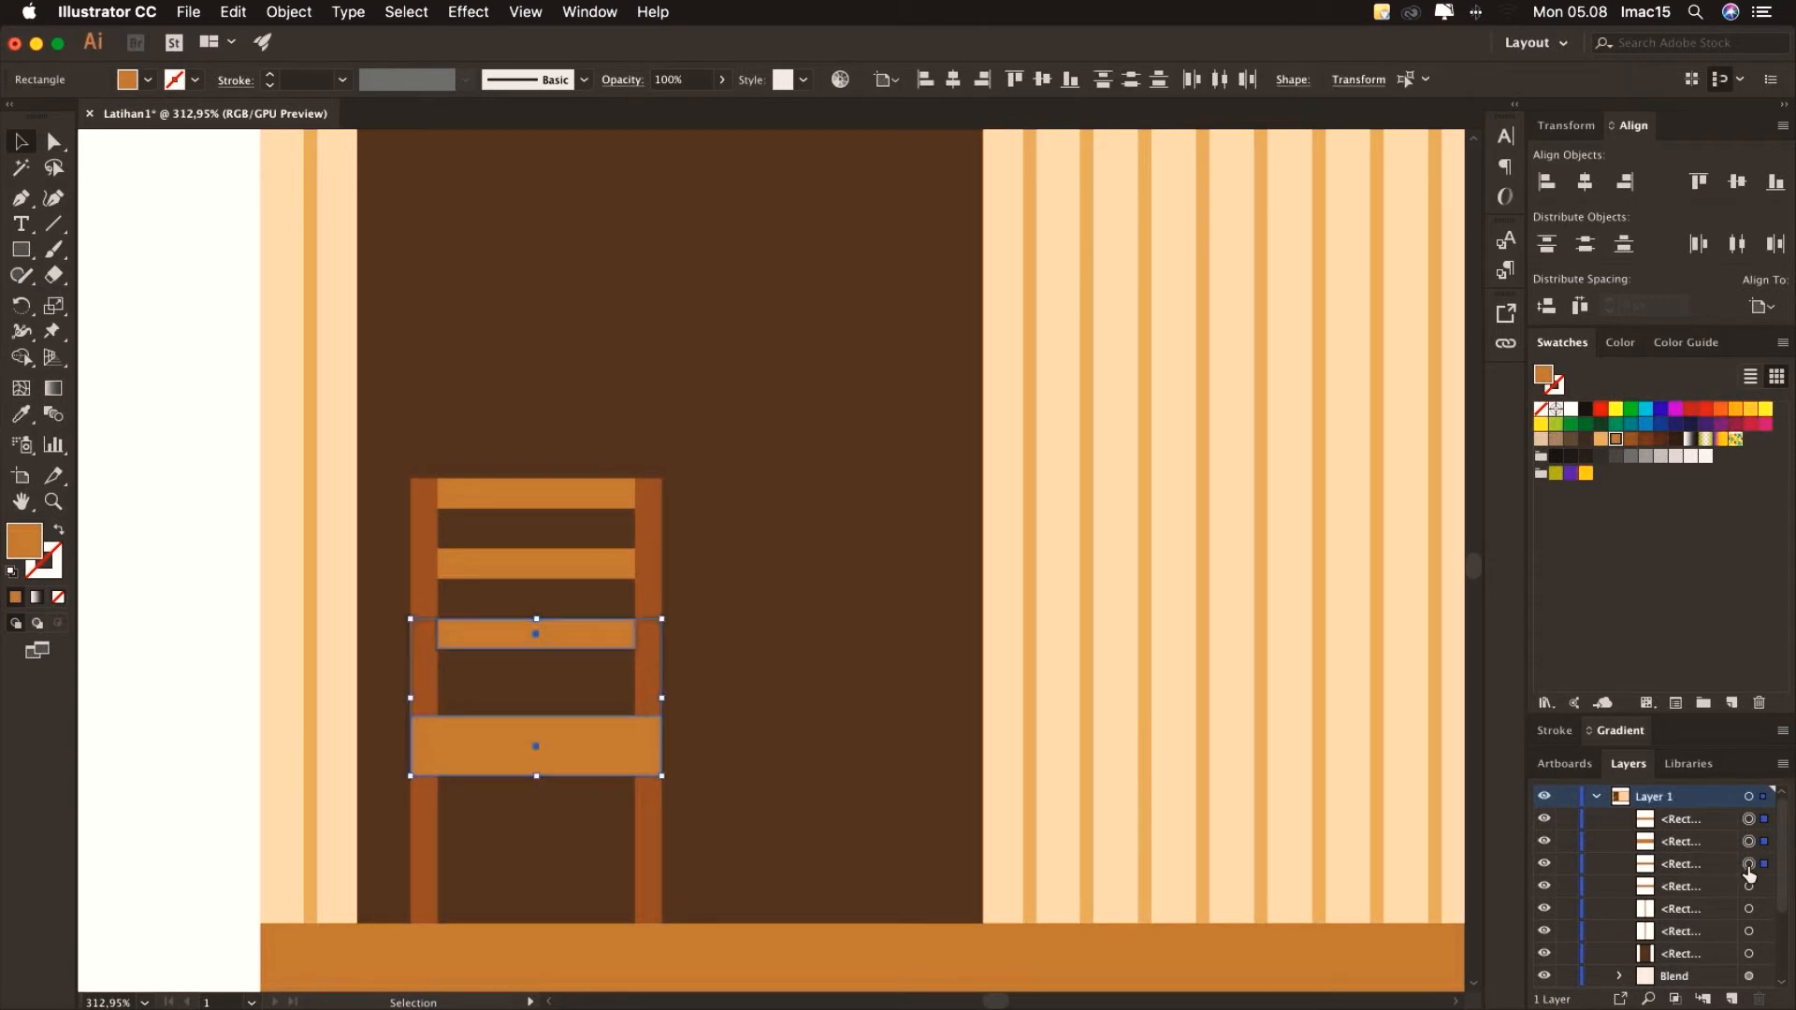
left_click(1748, 886, "shift")
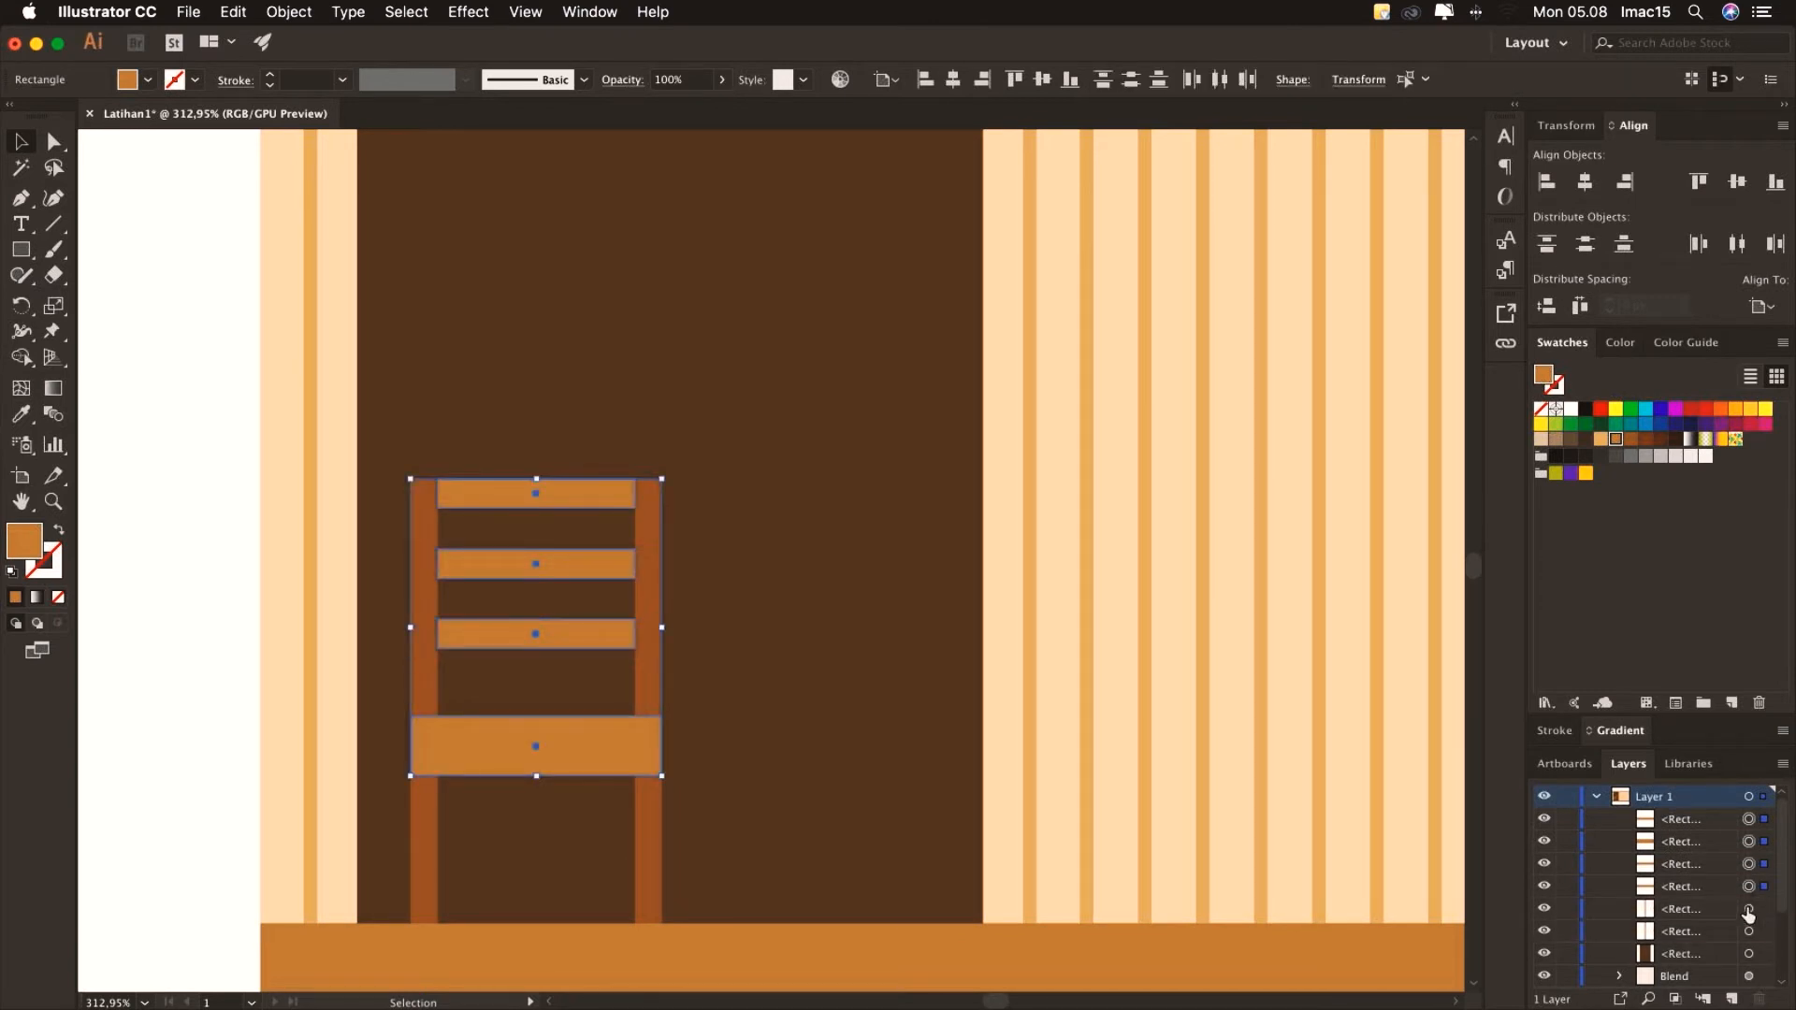
left_click(1748, 908, "shift")
left_click(1749, 931, "shift")
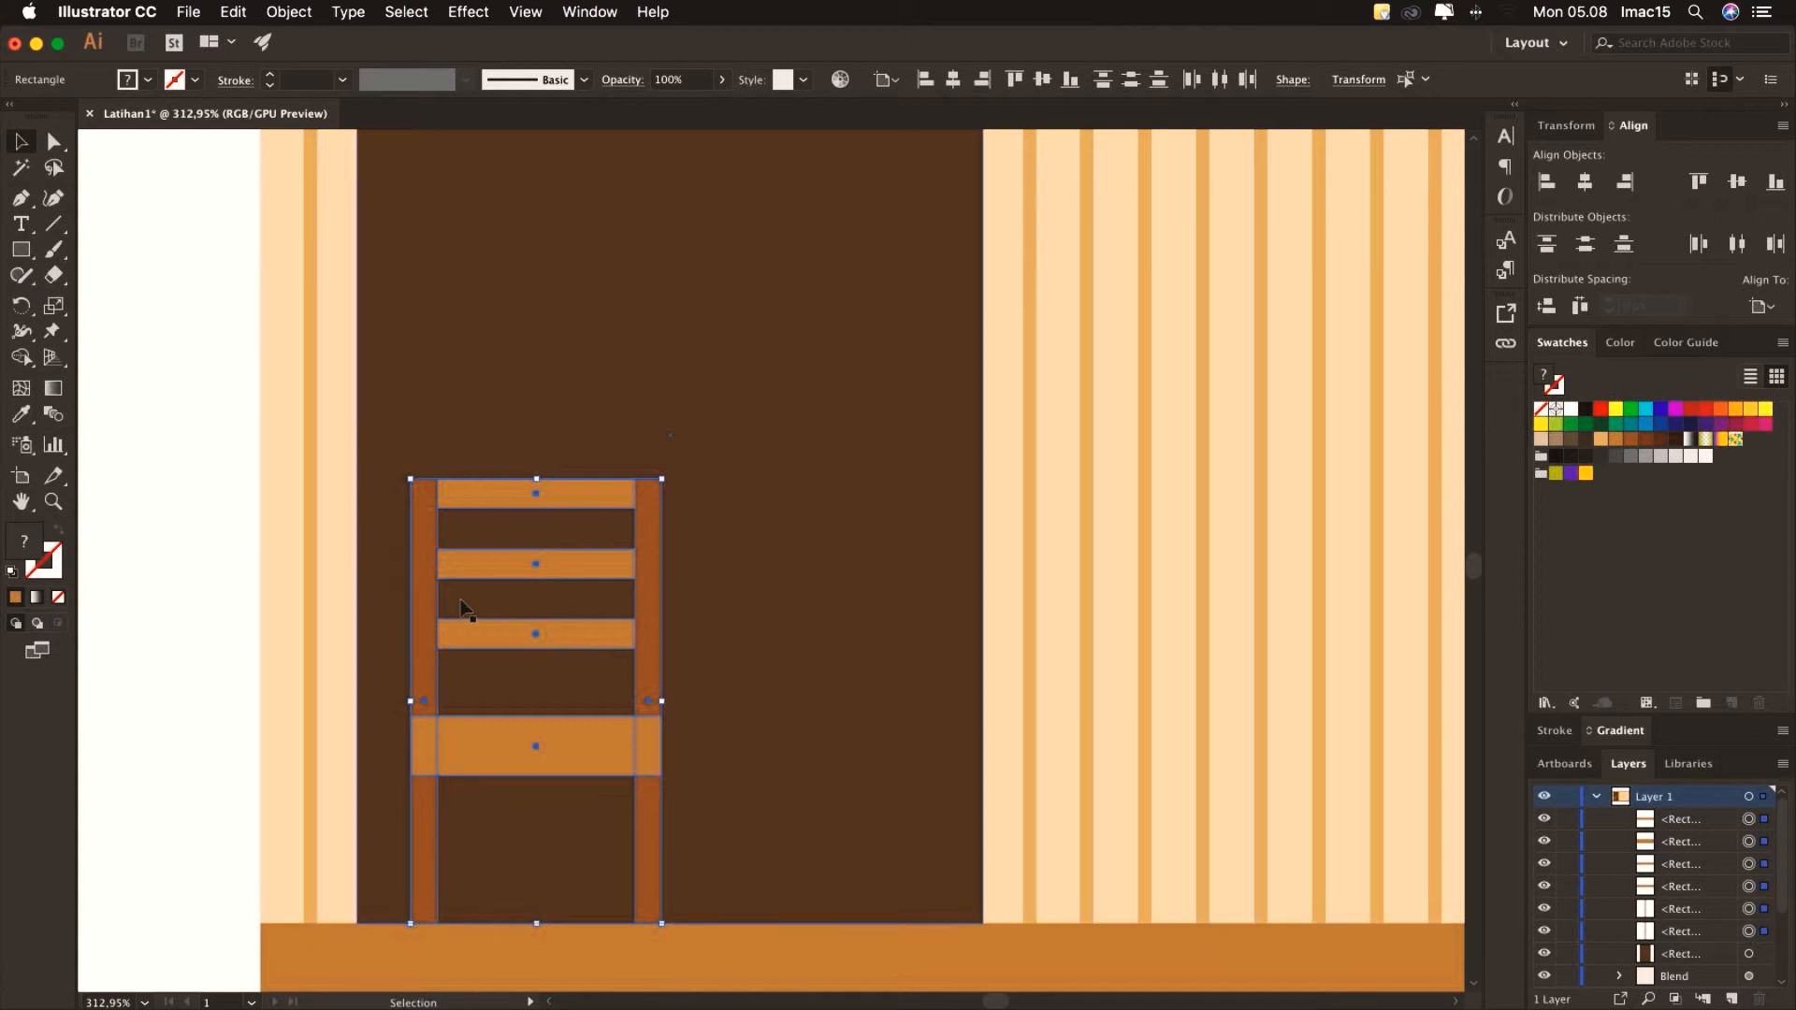
left_click(289, 12)
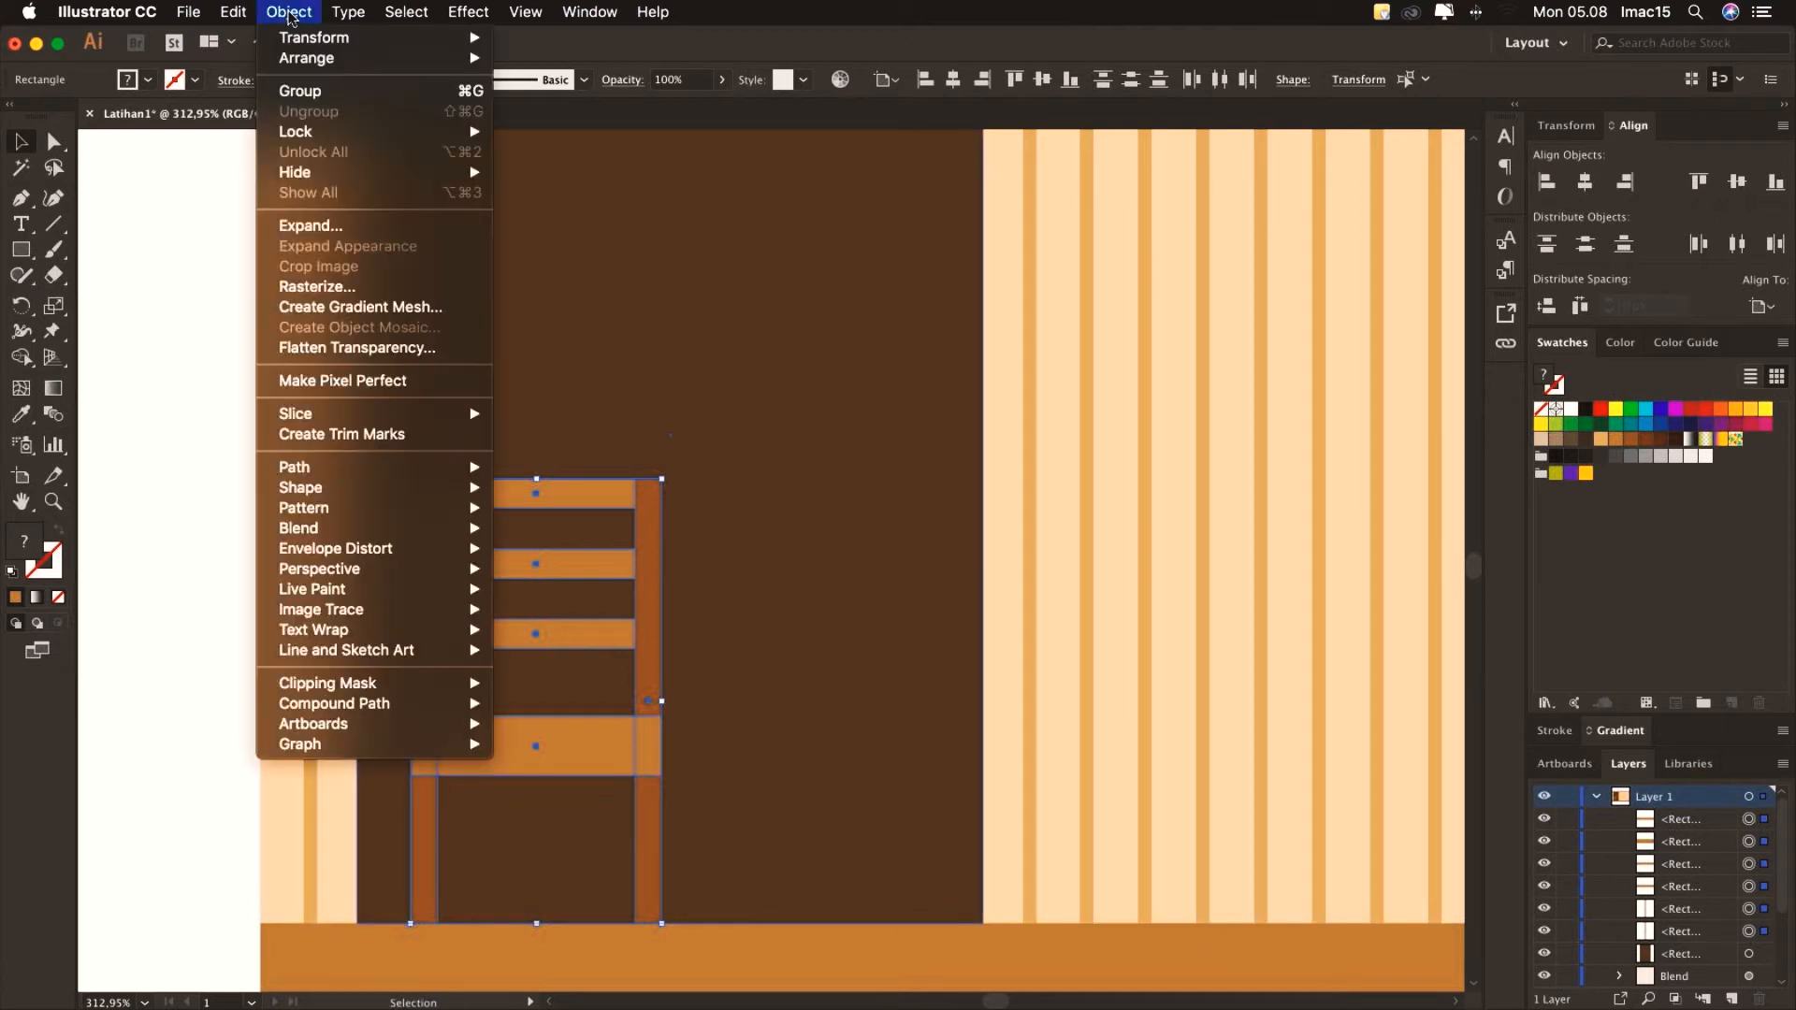
left_click(299, 91)
key("super+shift+a")
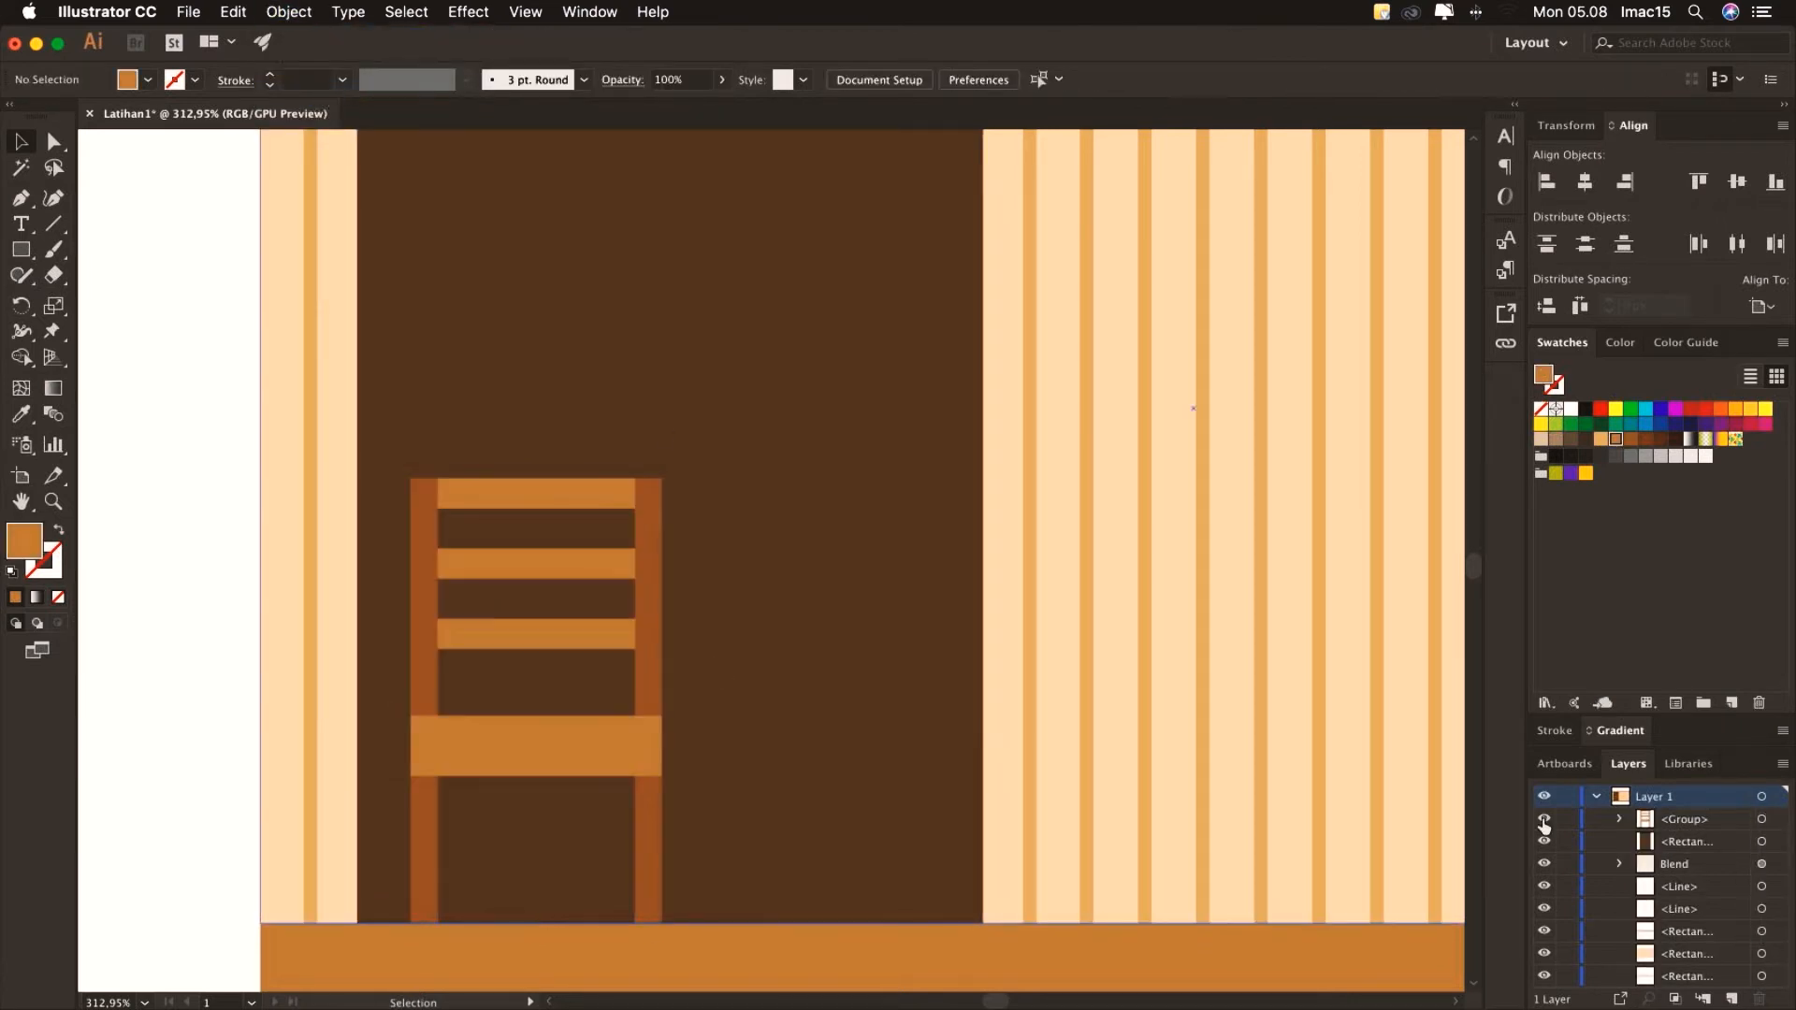
Rename the chair group in Layer 1 as kursi
left_click(1665, 821)
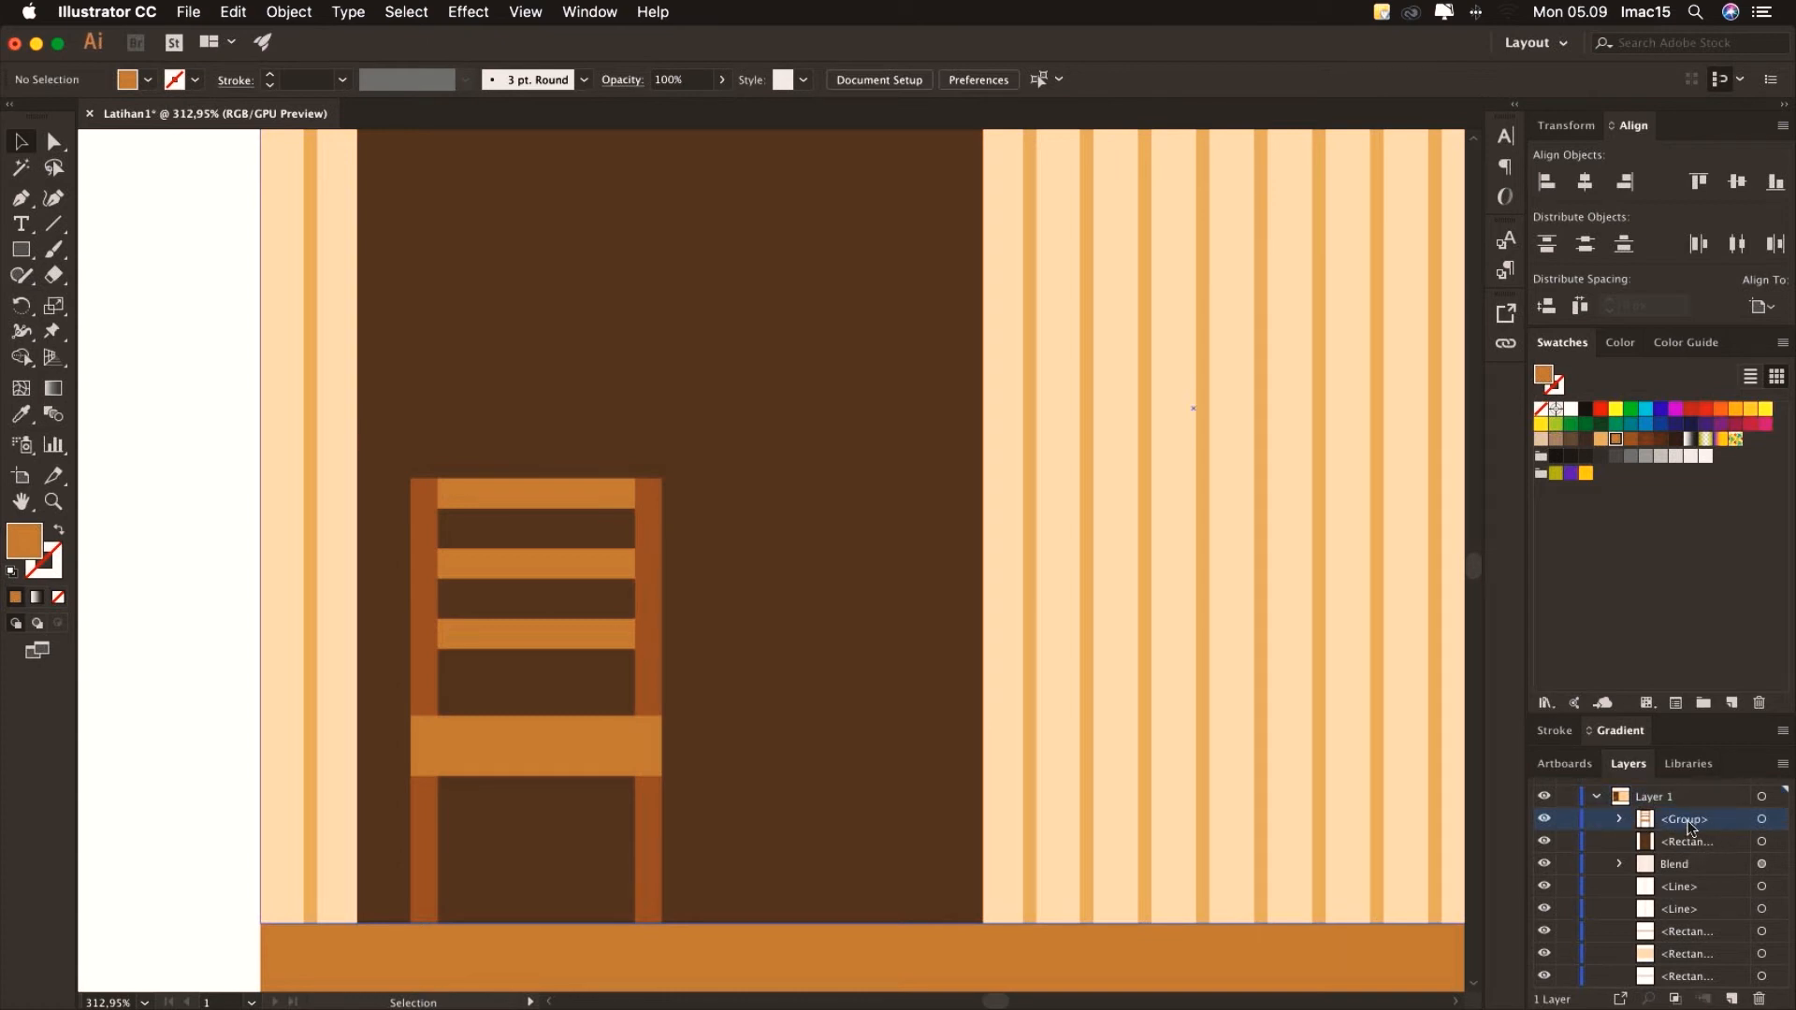
double_click(1687, 821)
type("kursi")
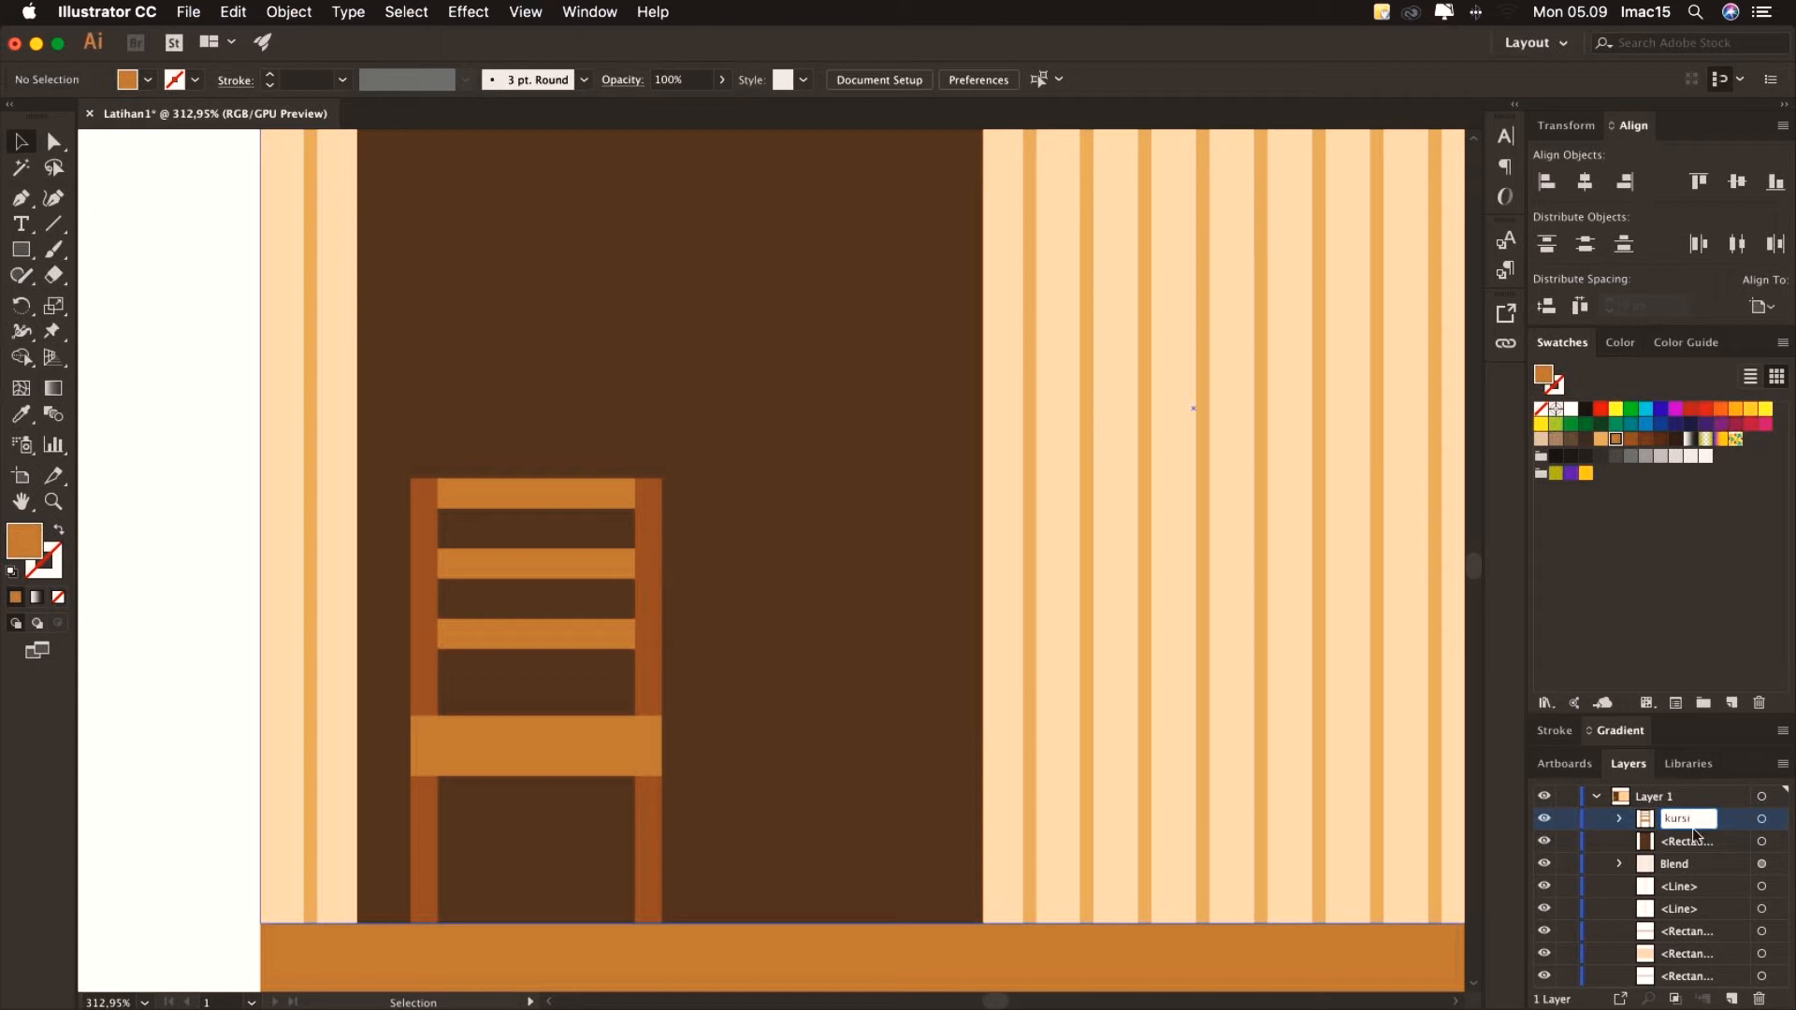
key("Return")
double_click(1674, 821)
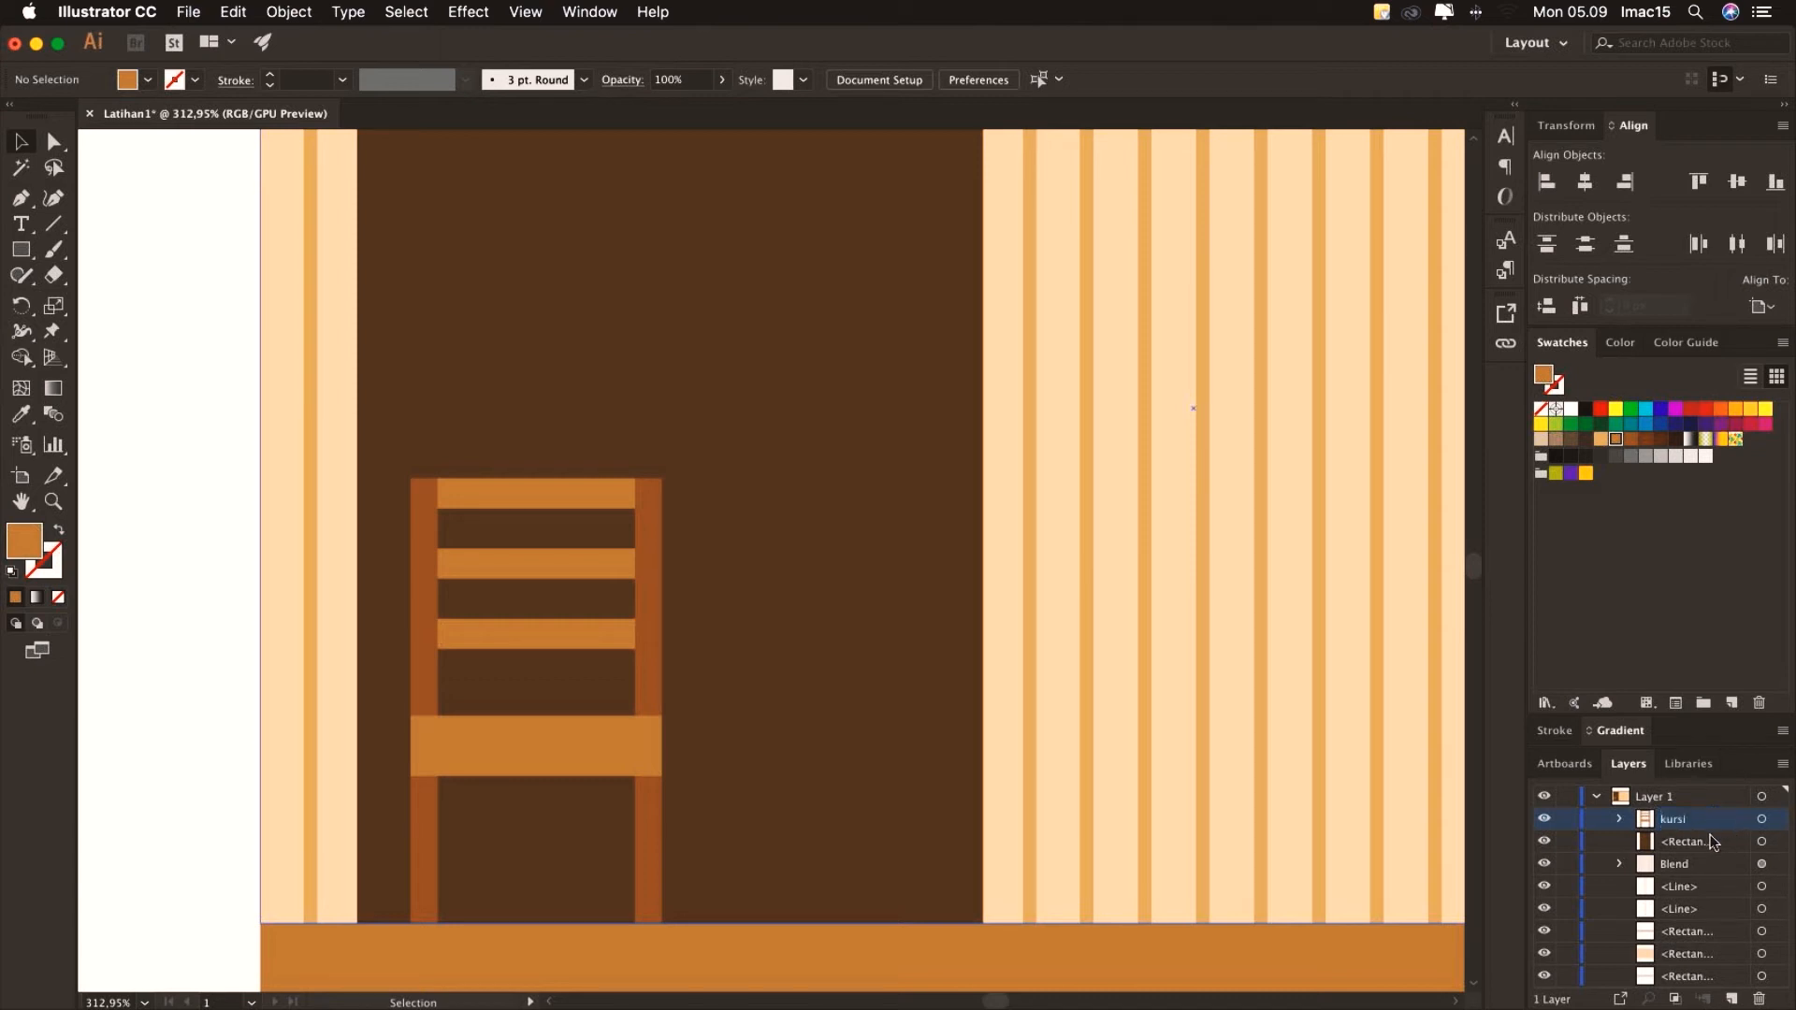
Rename the dark doorway rectangle in Layer 1 as pintu
left_click(1697, 843)
double_click(1697, 846)
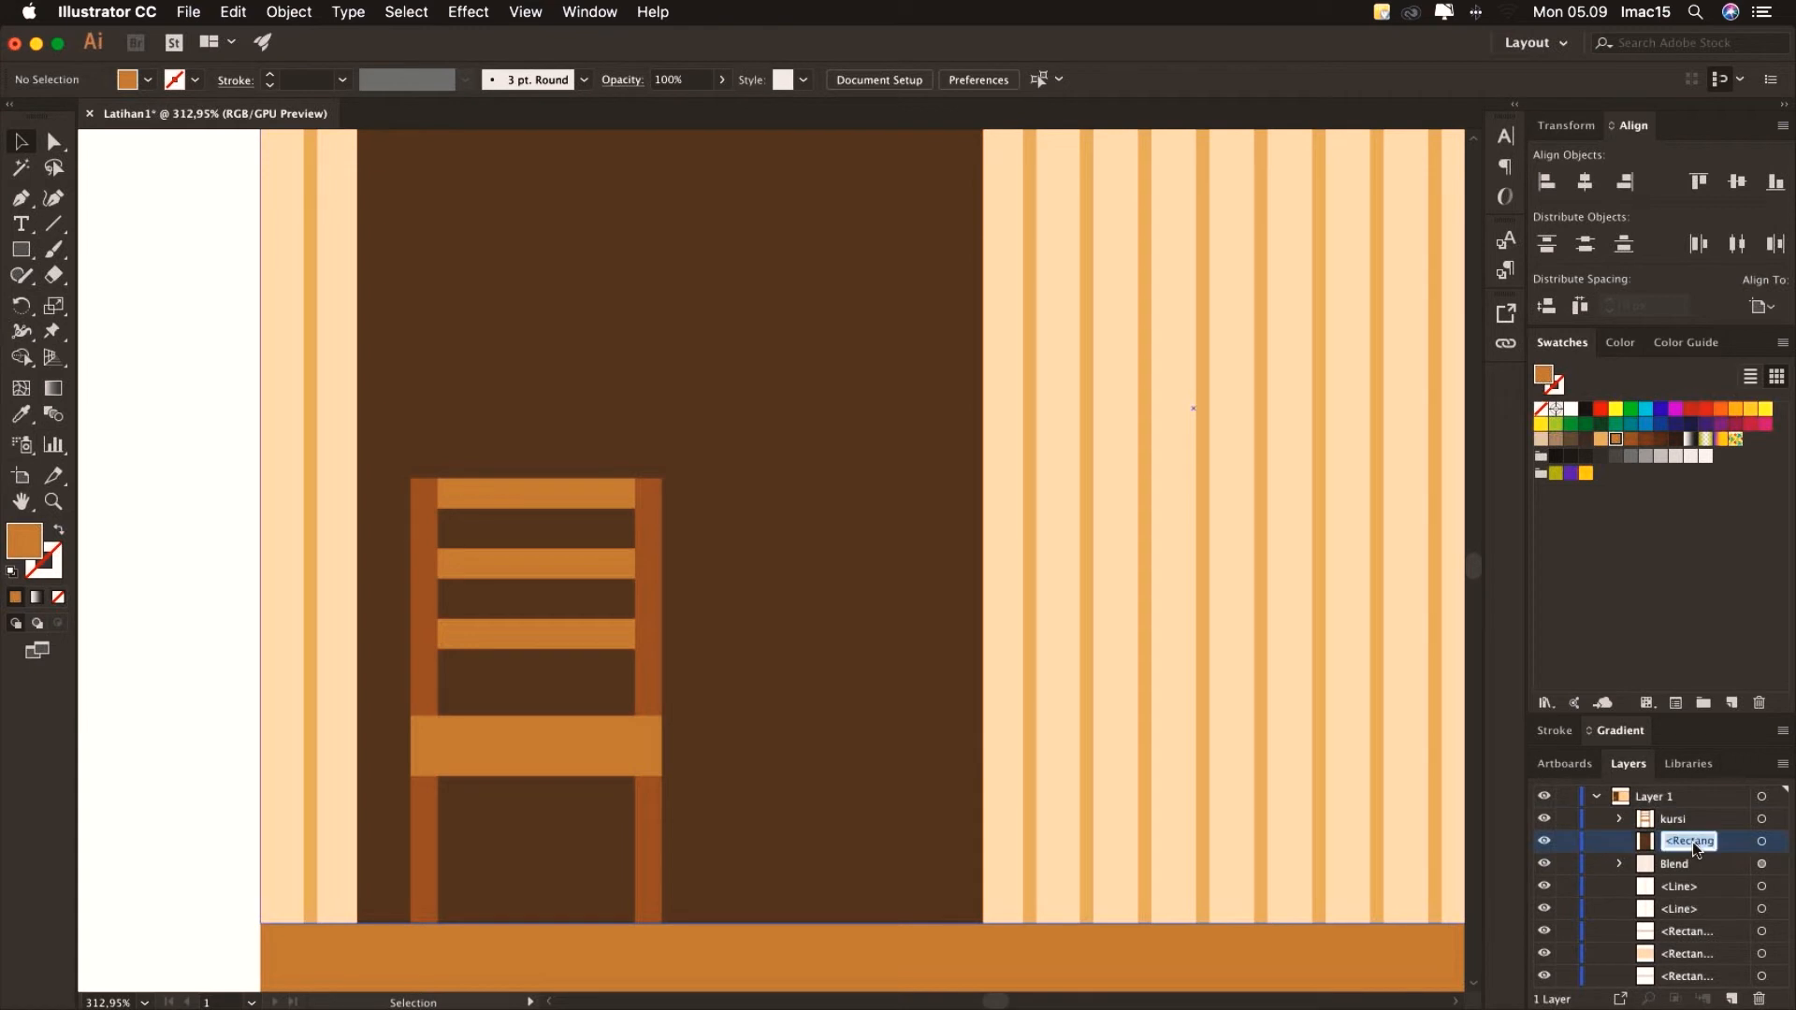
type("Pintu")
left_click(1697, 870)
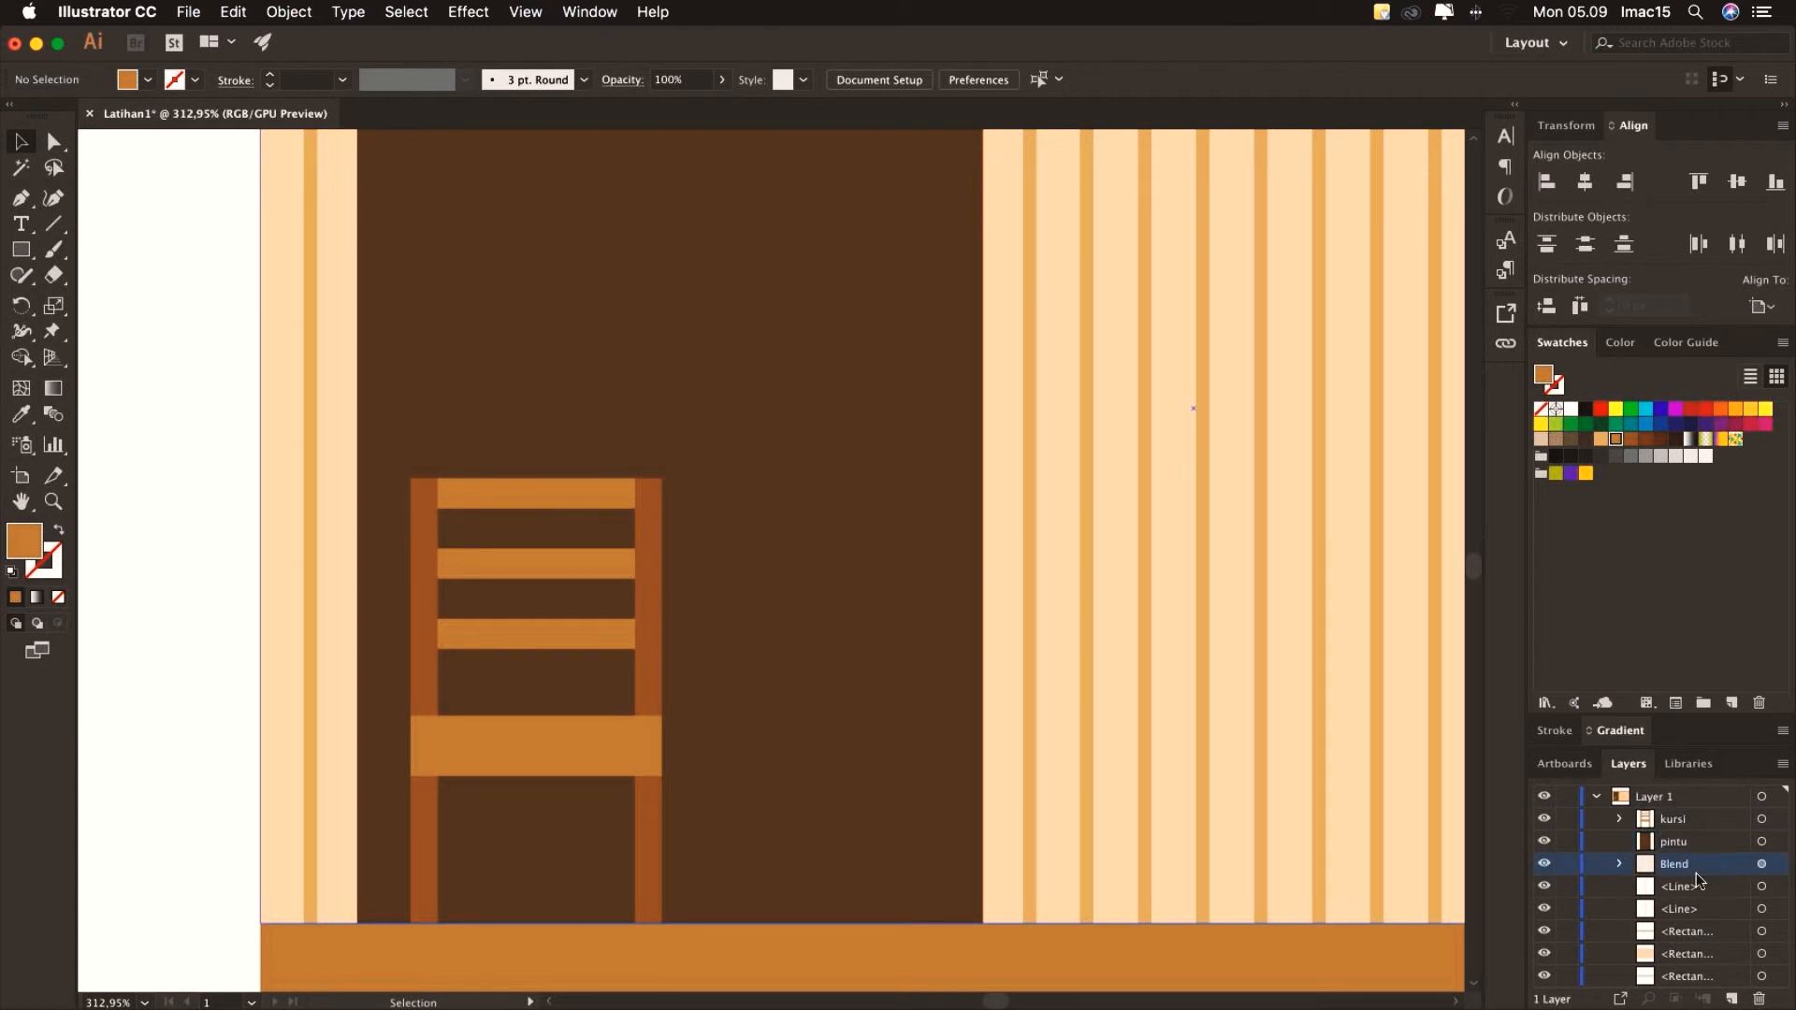
Group the stripe blend, the two separate stripe lines, the base strip and the cream wall rectangle
left_click(1762, 954)
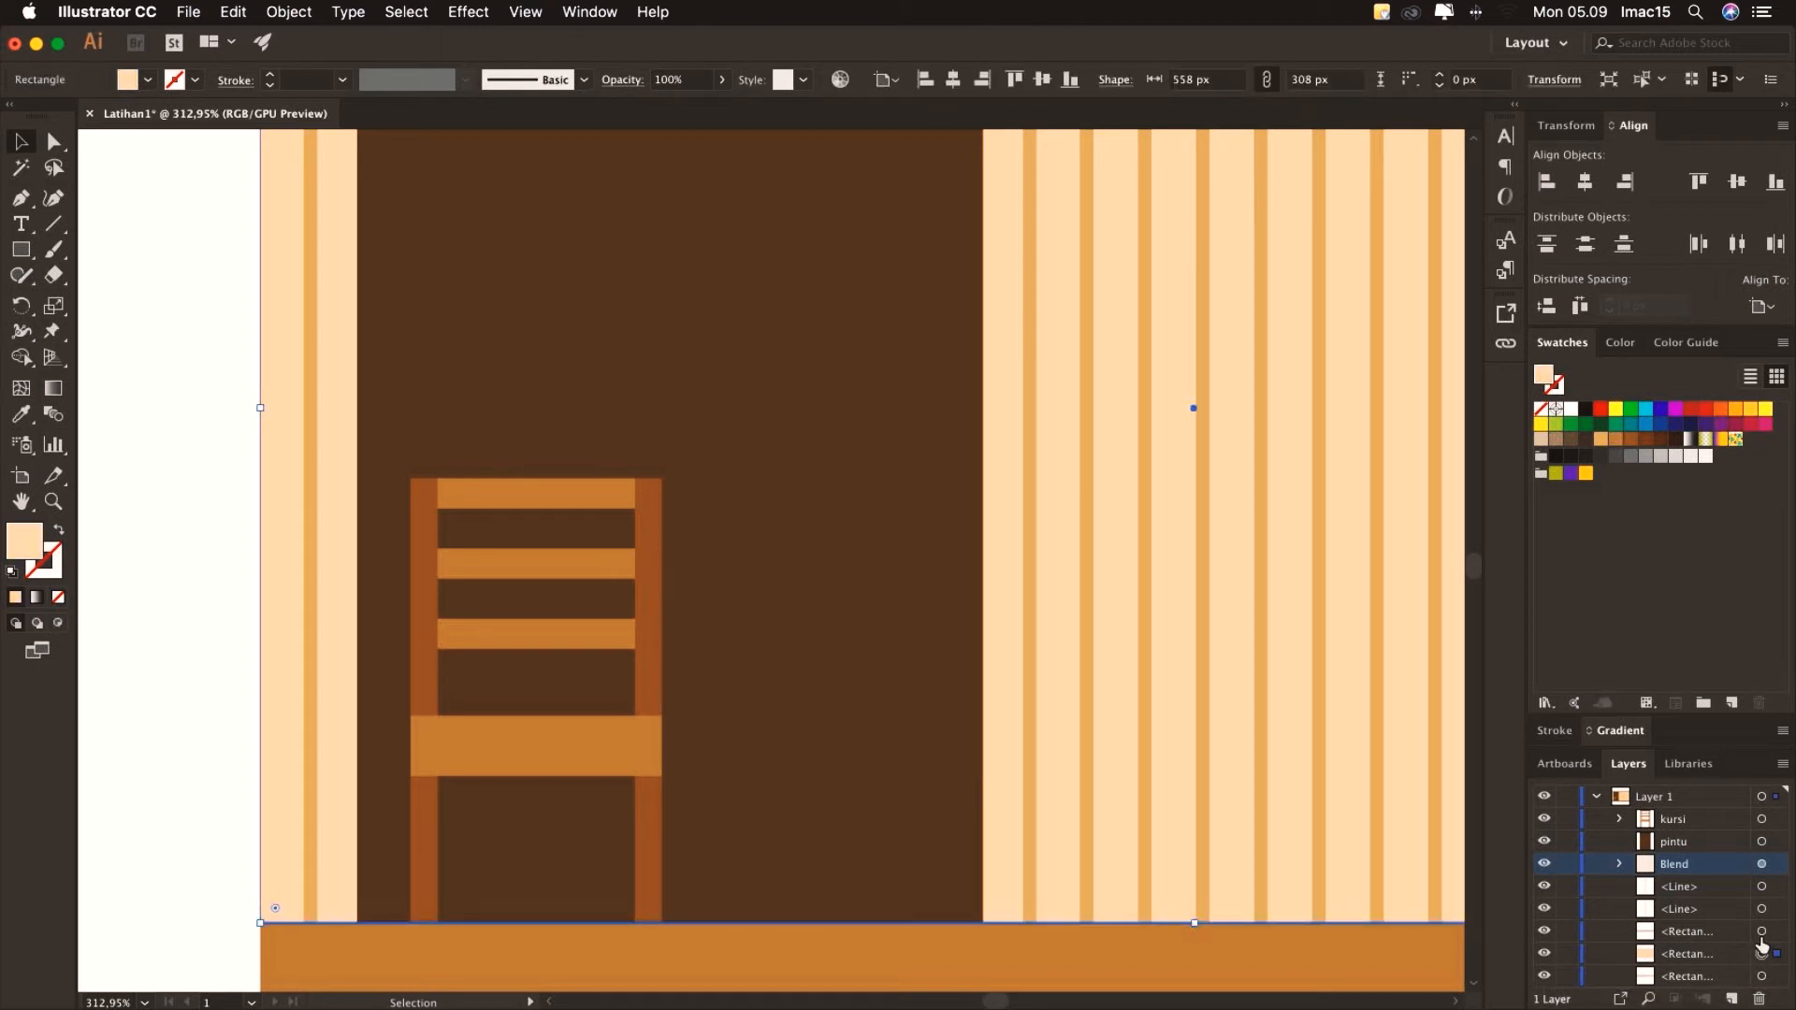
left_click(1761, 931)
left_click(1762, 908)
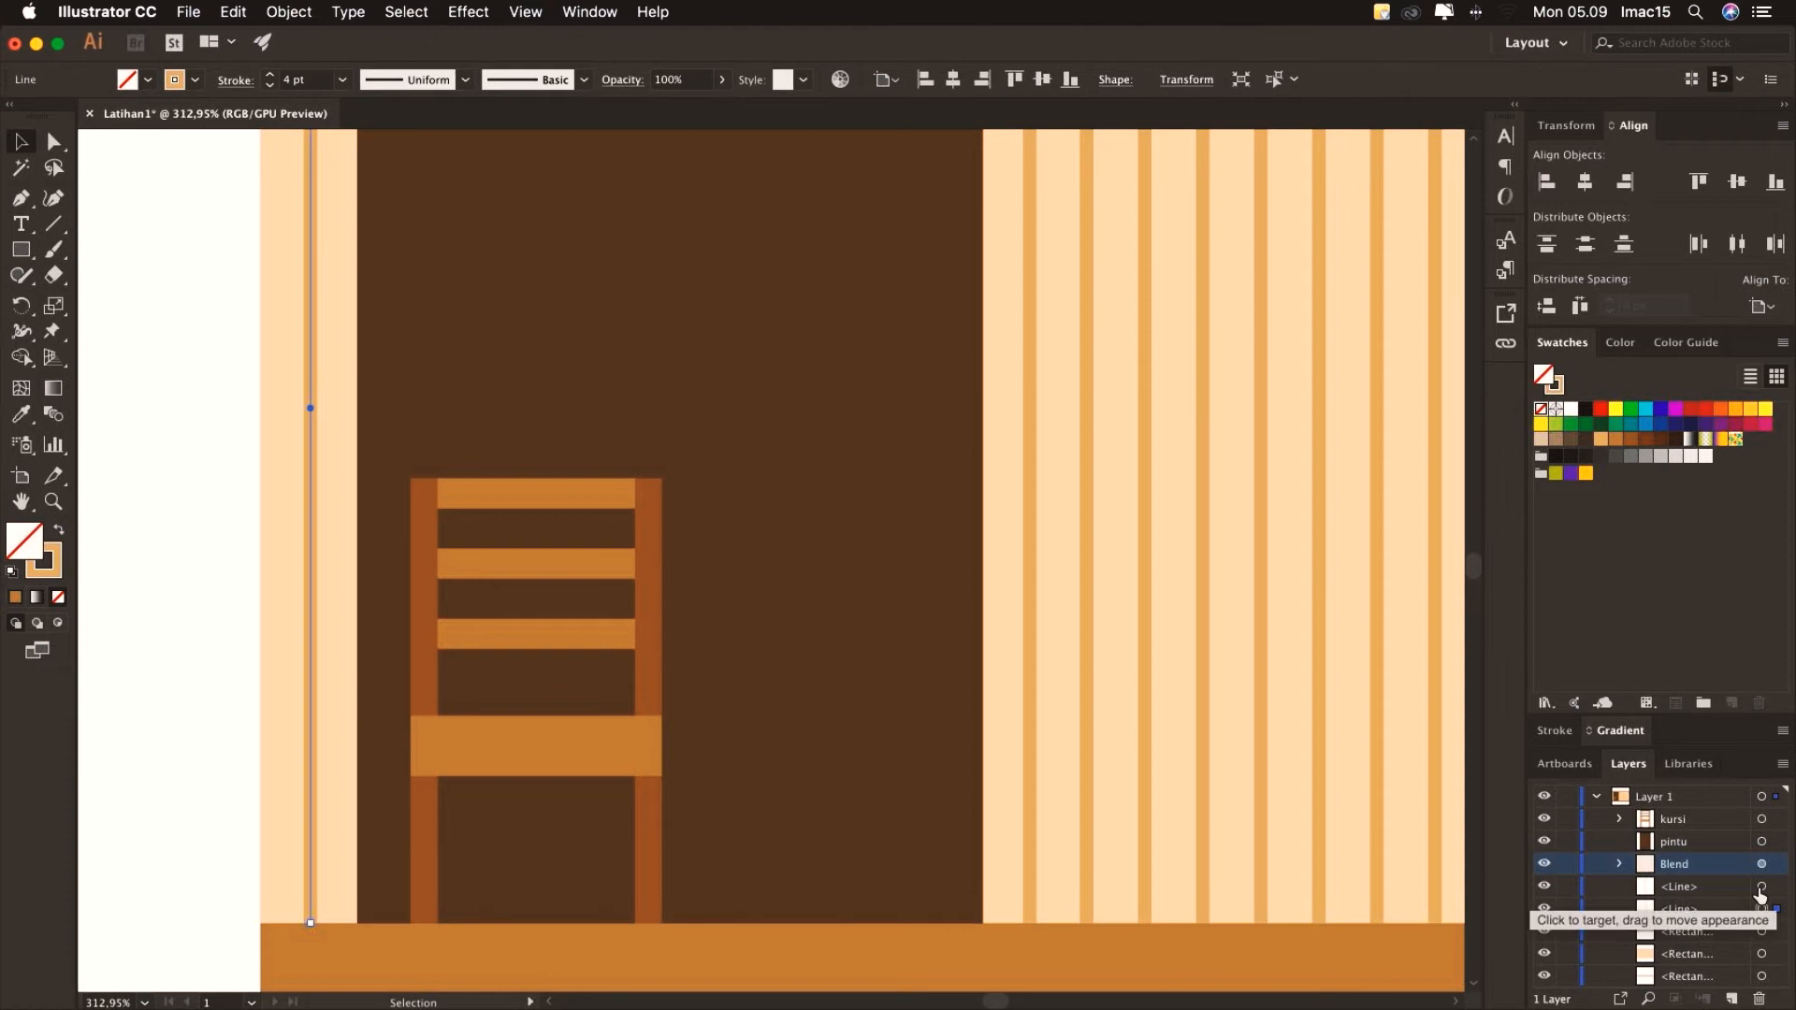
left_click(1761, 886)
left_click(1762, 864)
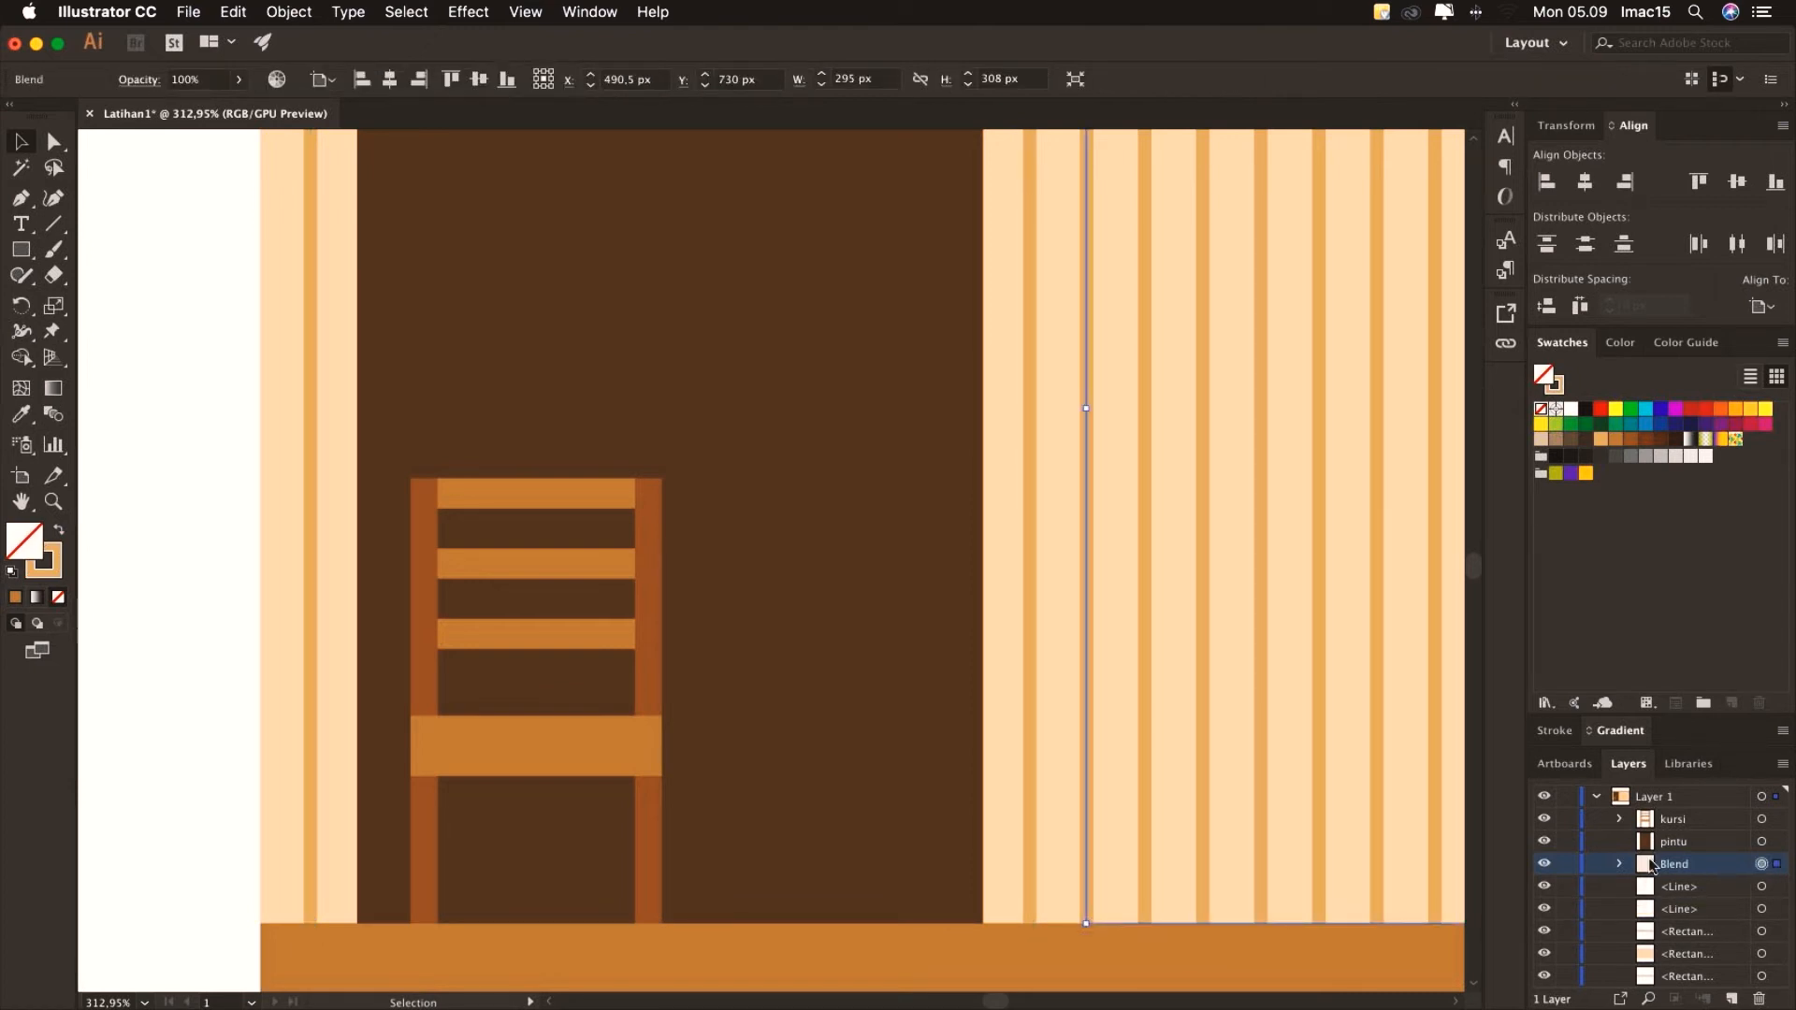
left_click(1762, 889, "shift")
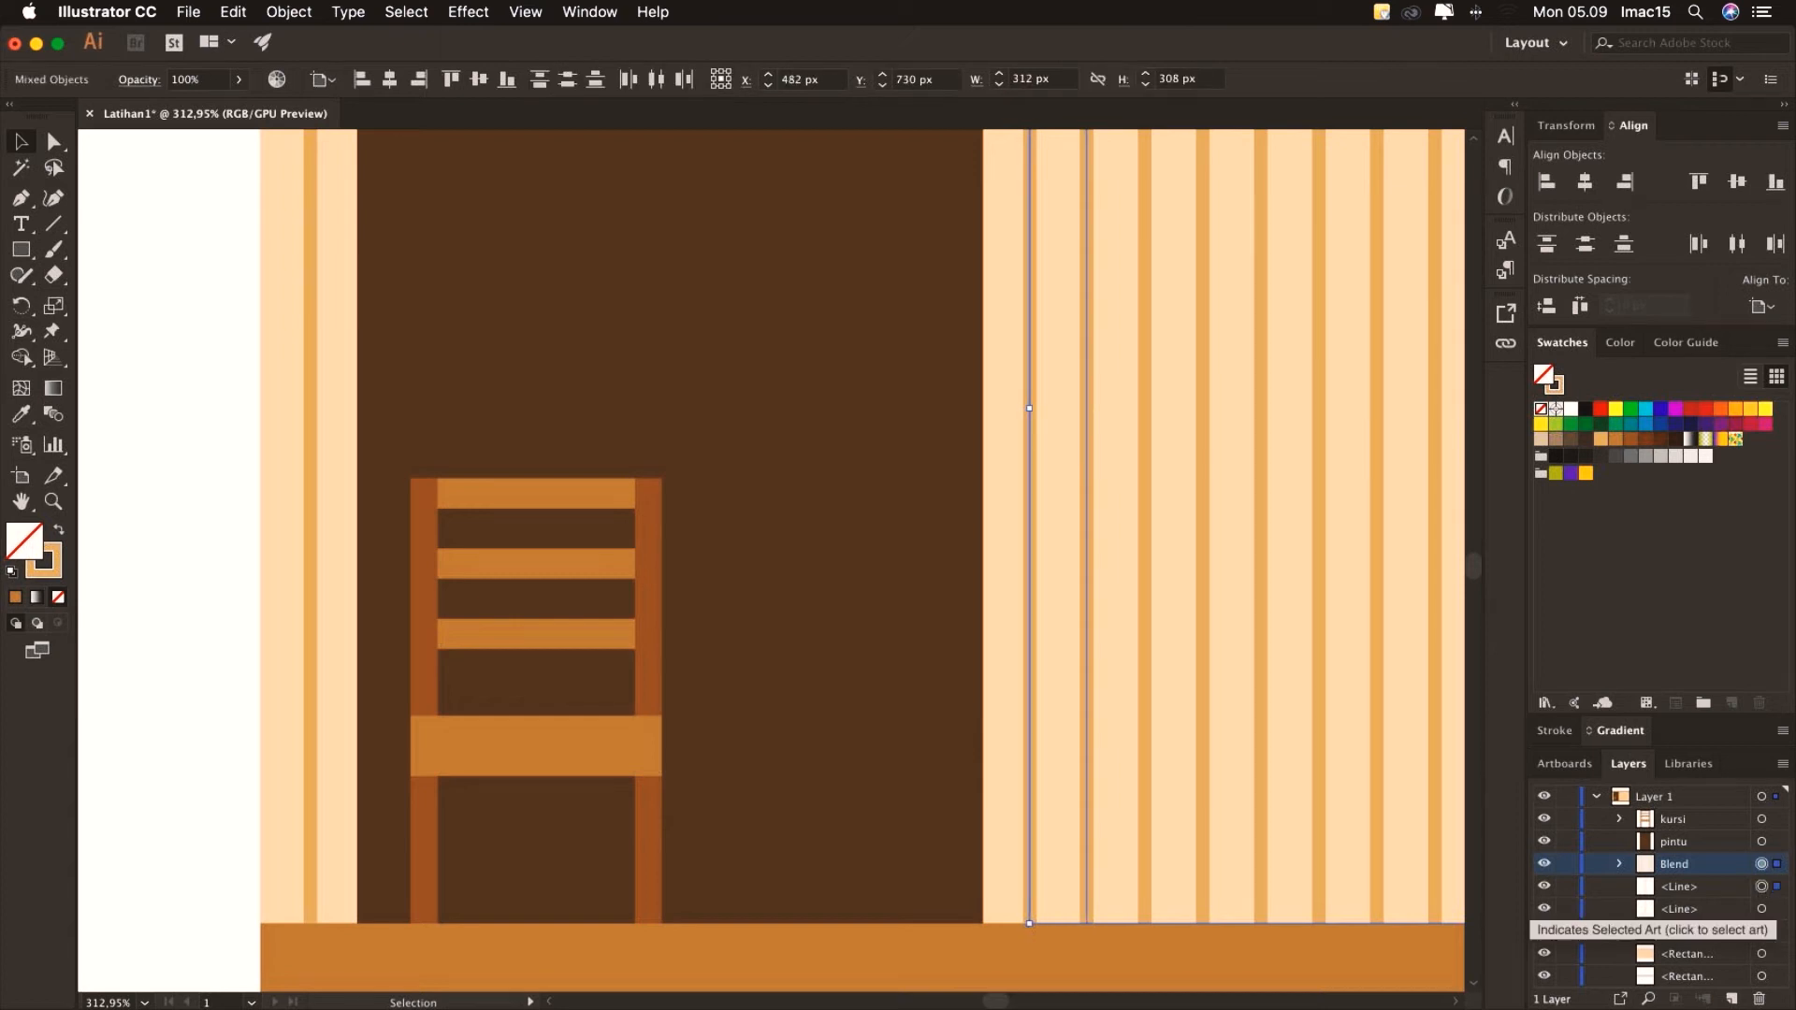
left_click(1762, 909, "shift")
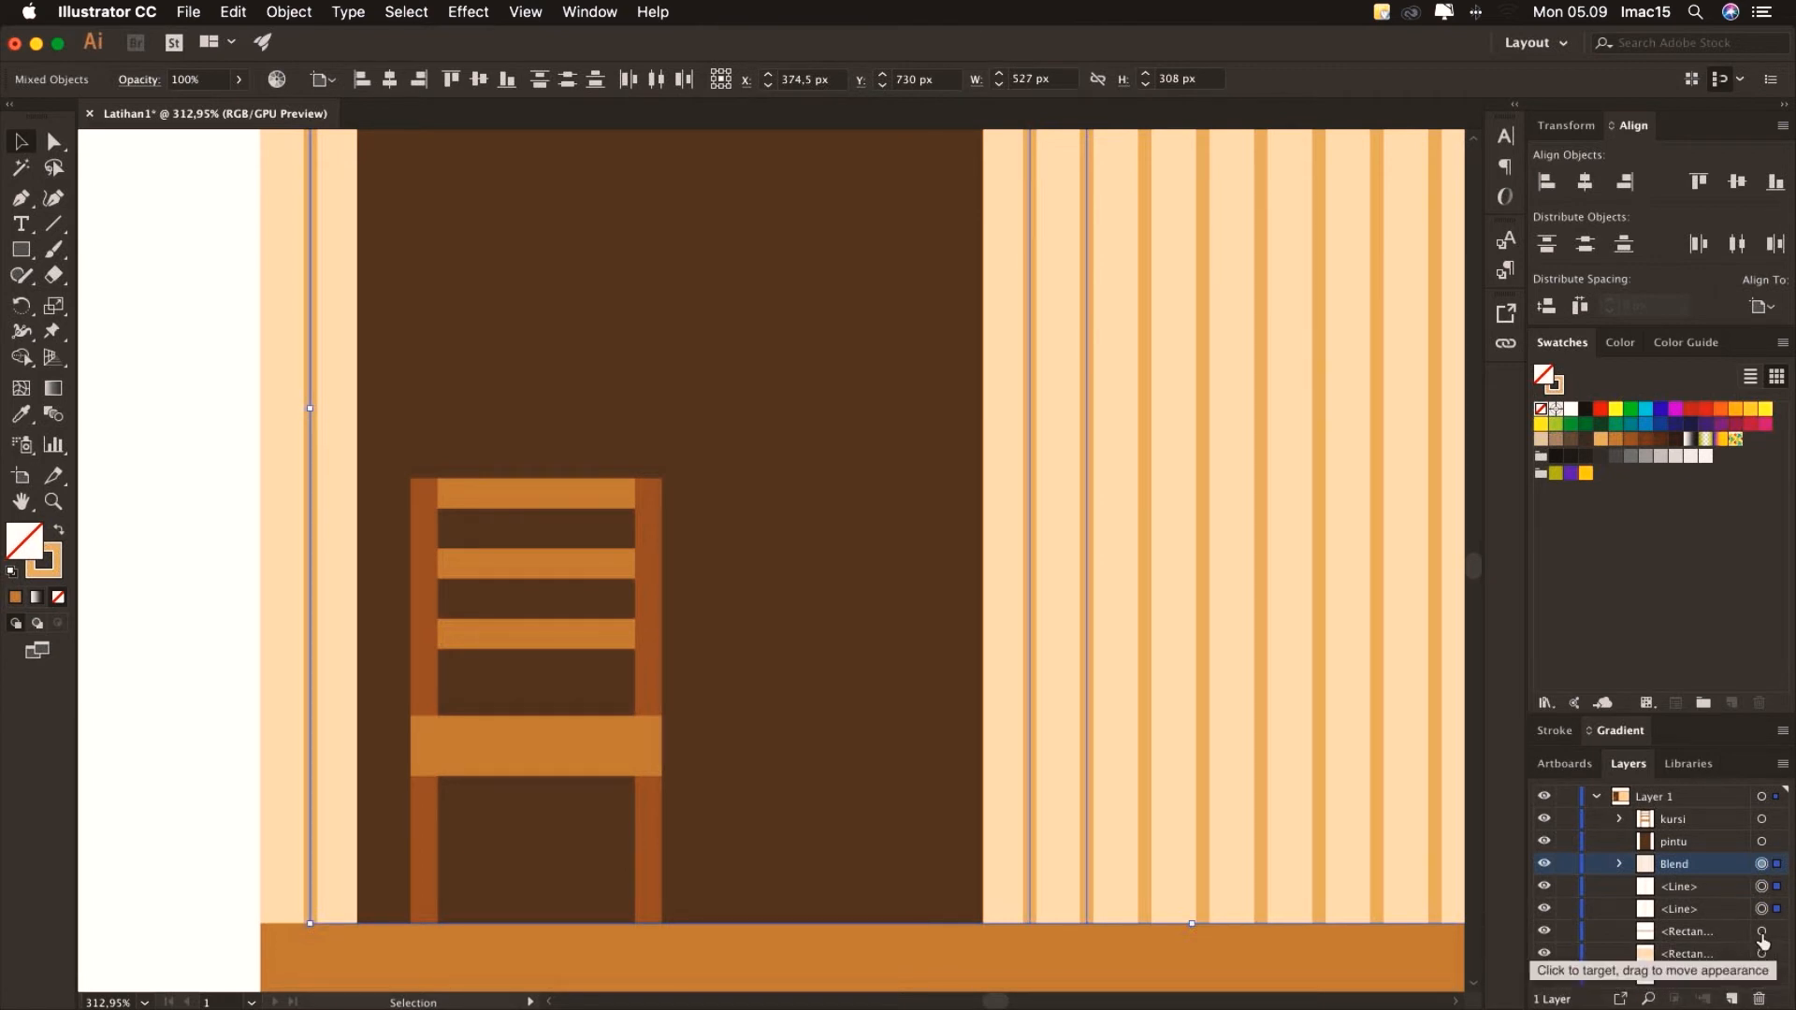
left_click(1763, 933, "shift")
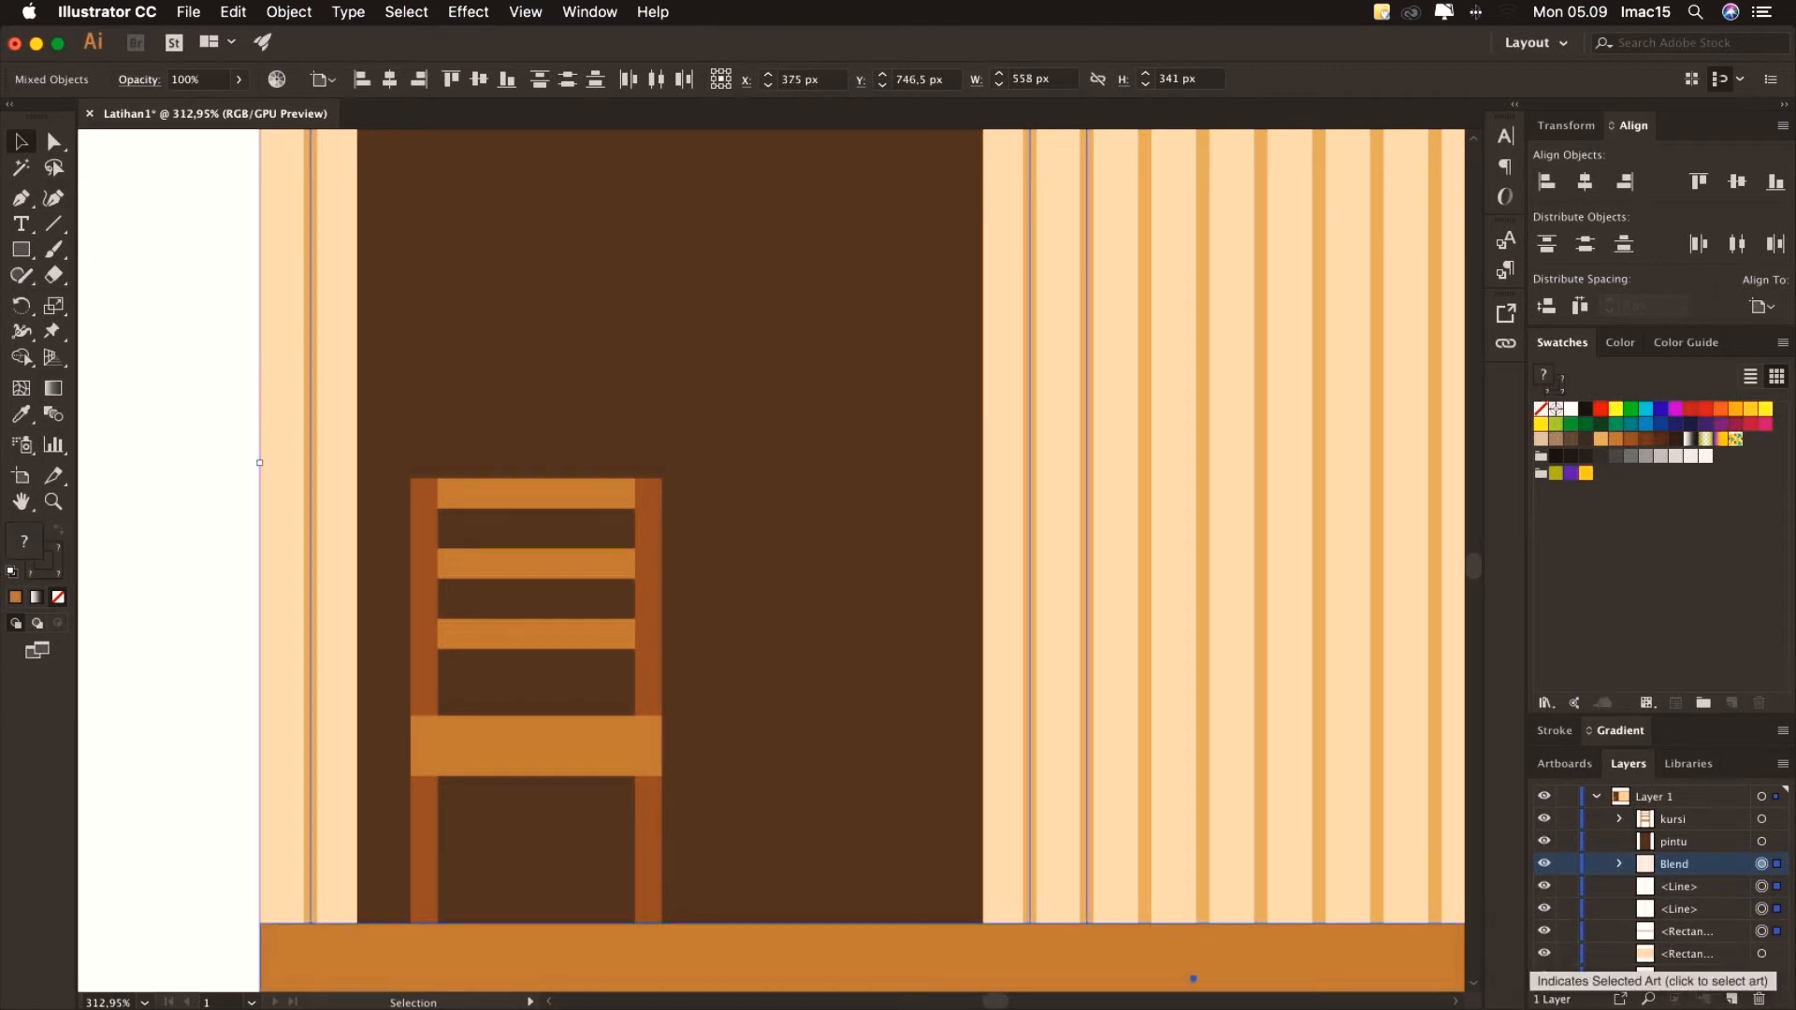
left_click(1763, 954, "shift")
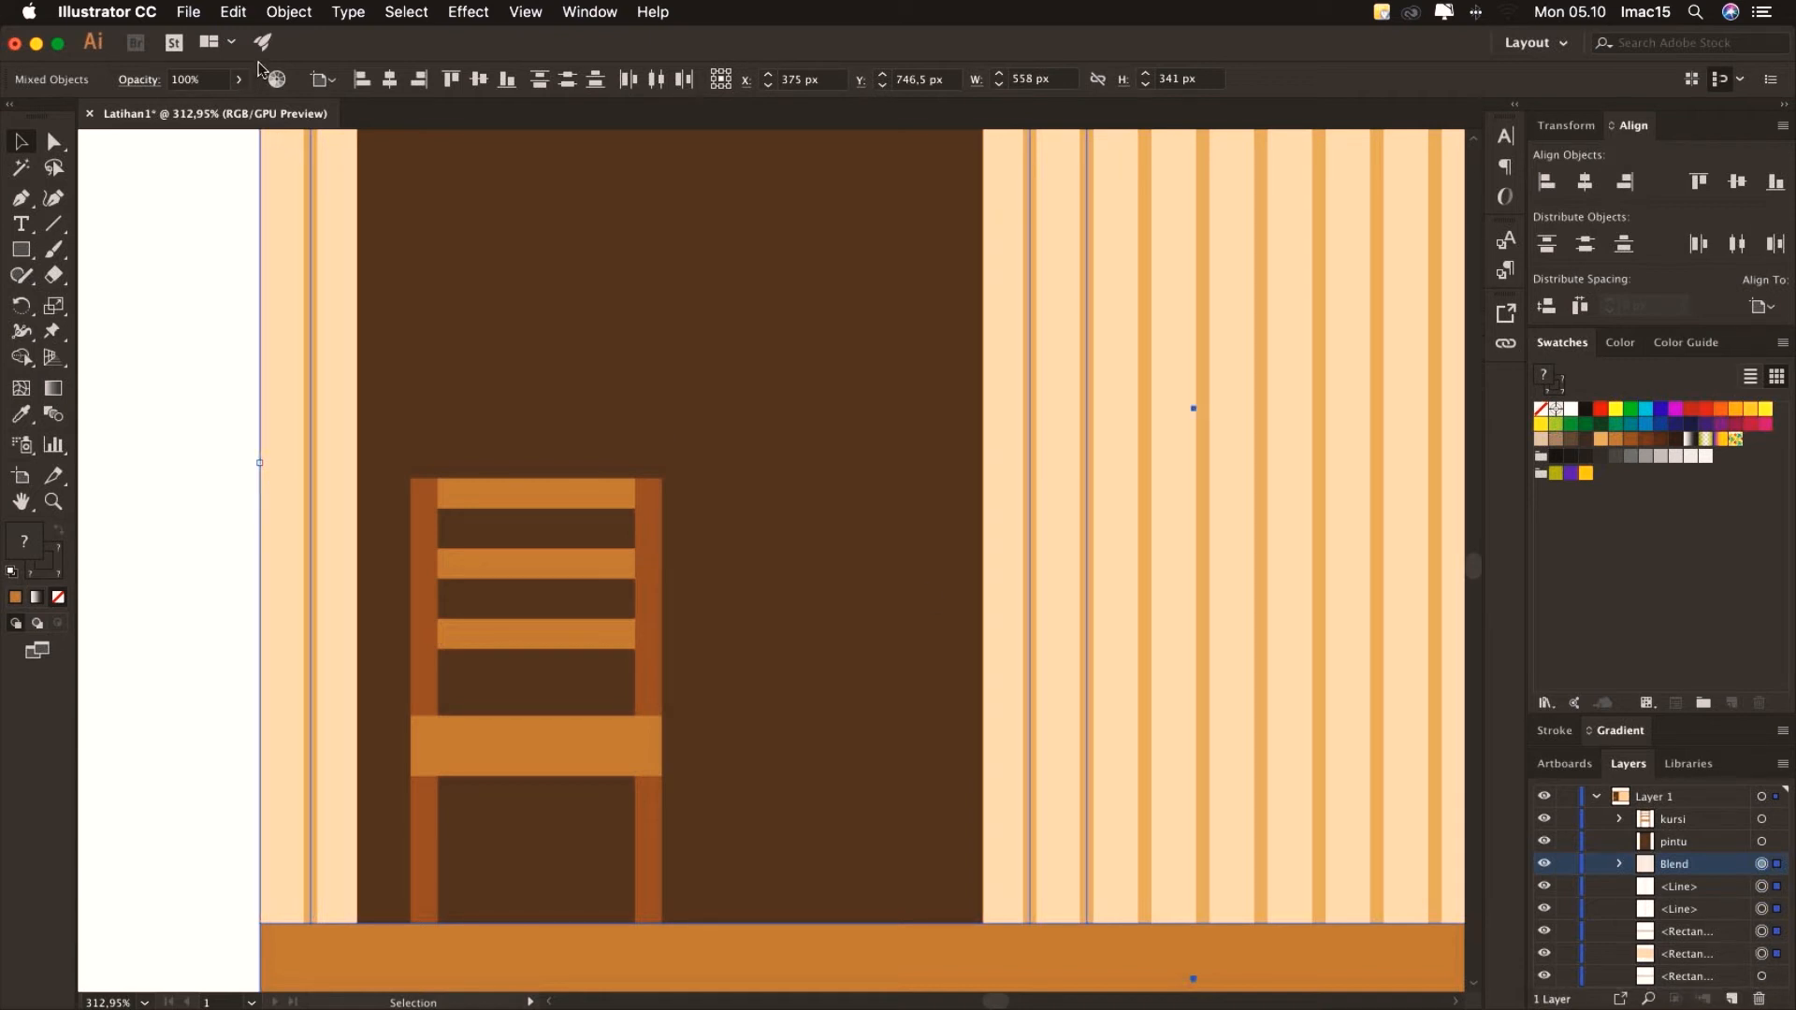
left_click(288, 12)
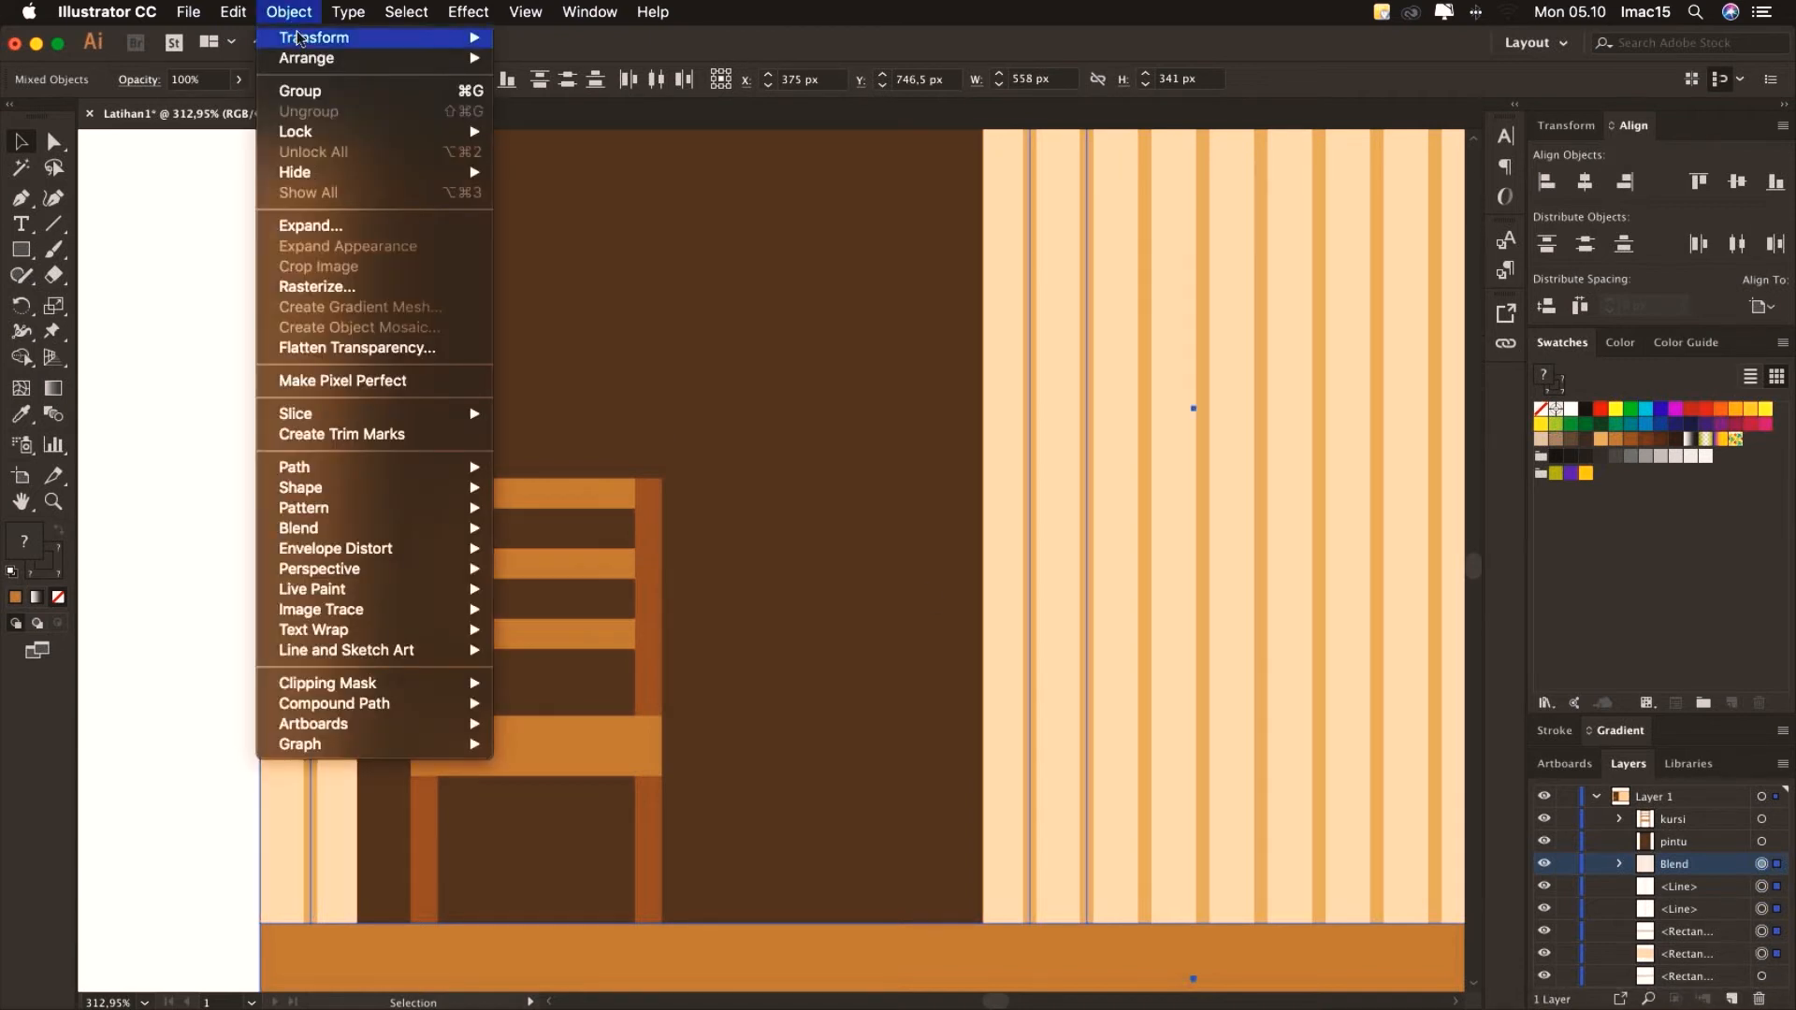
left_click(347, 88)
Rename the new wall group as wall and deselect everything
double_click(1699, 865)
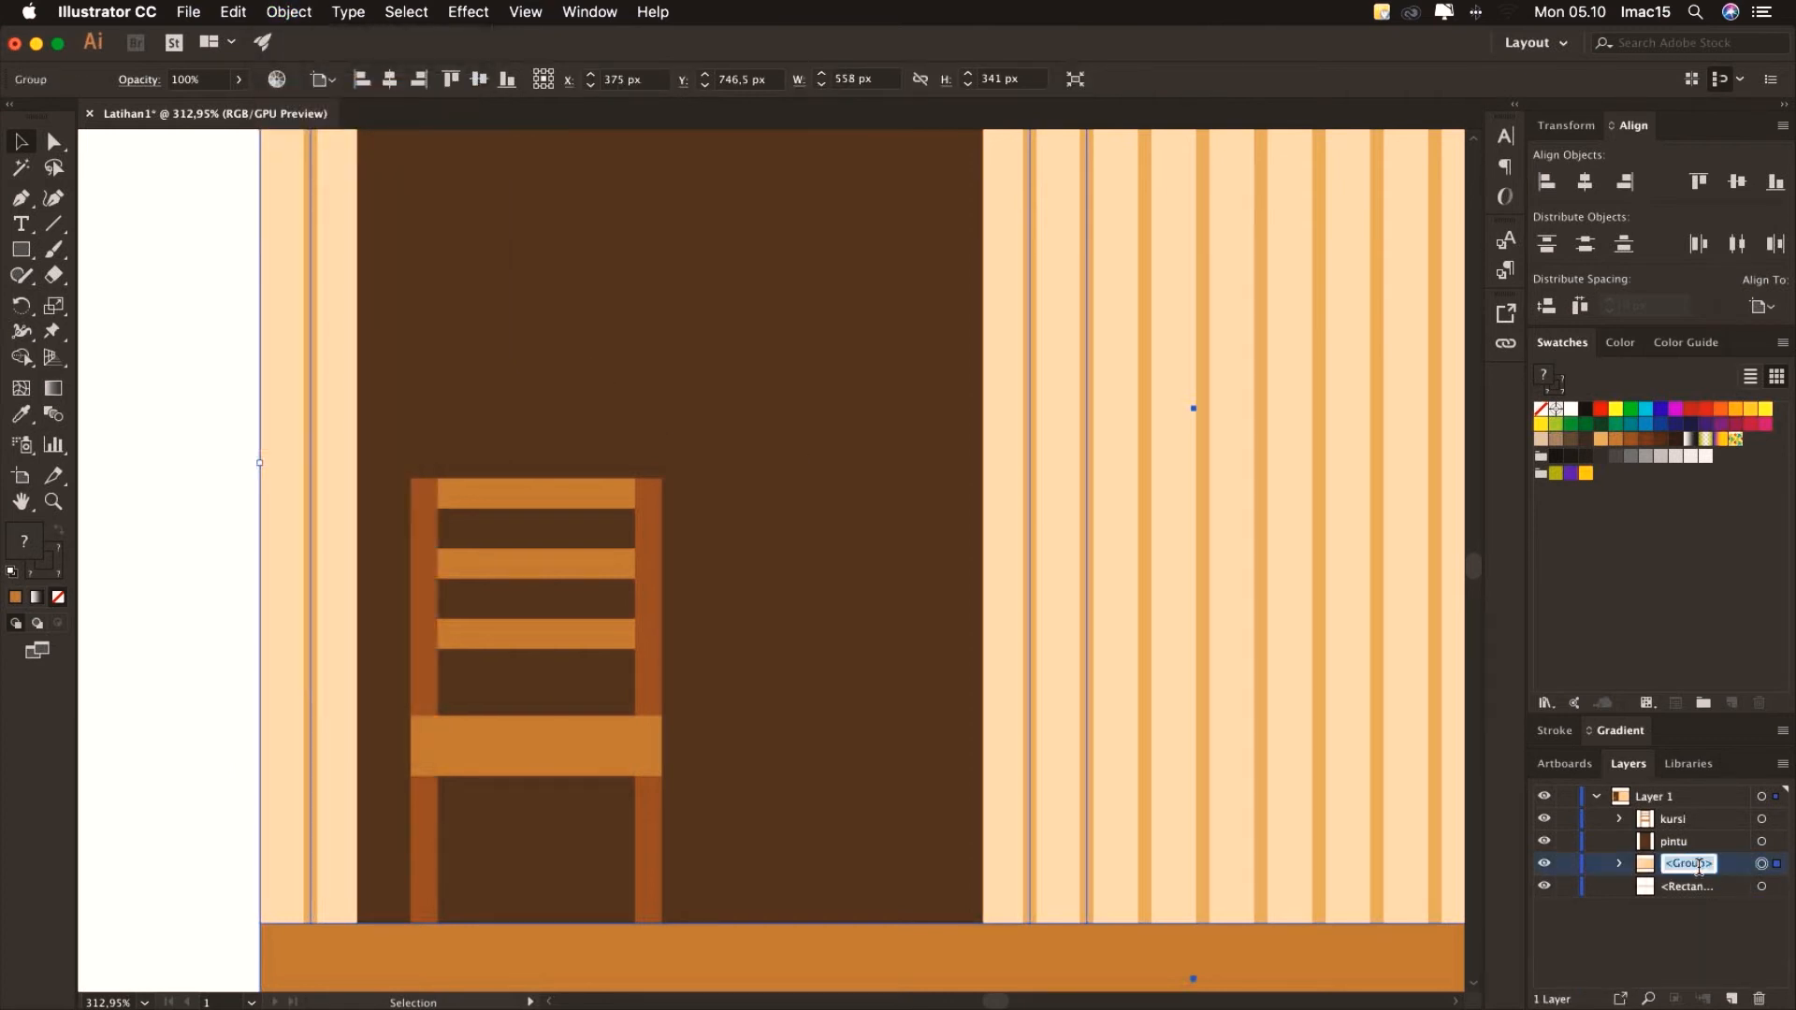
type("wall")
key("Return")
key("super+shift+a")
key("super+0")
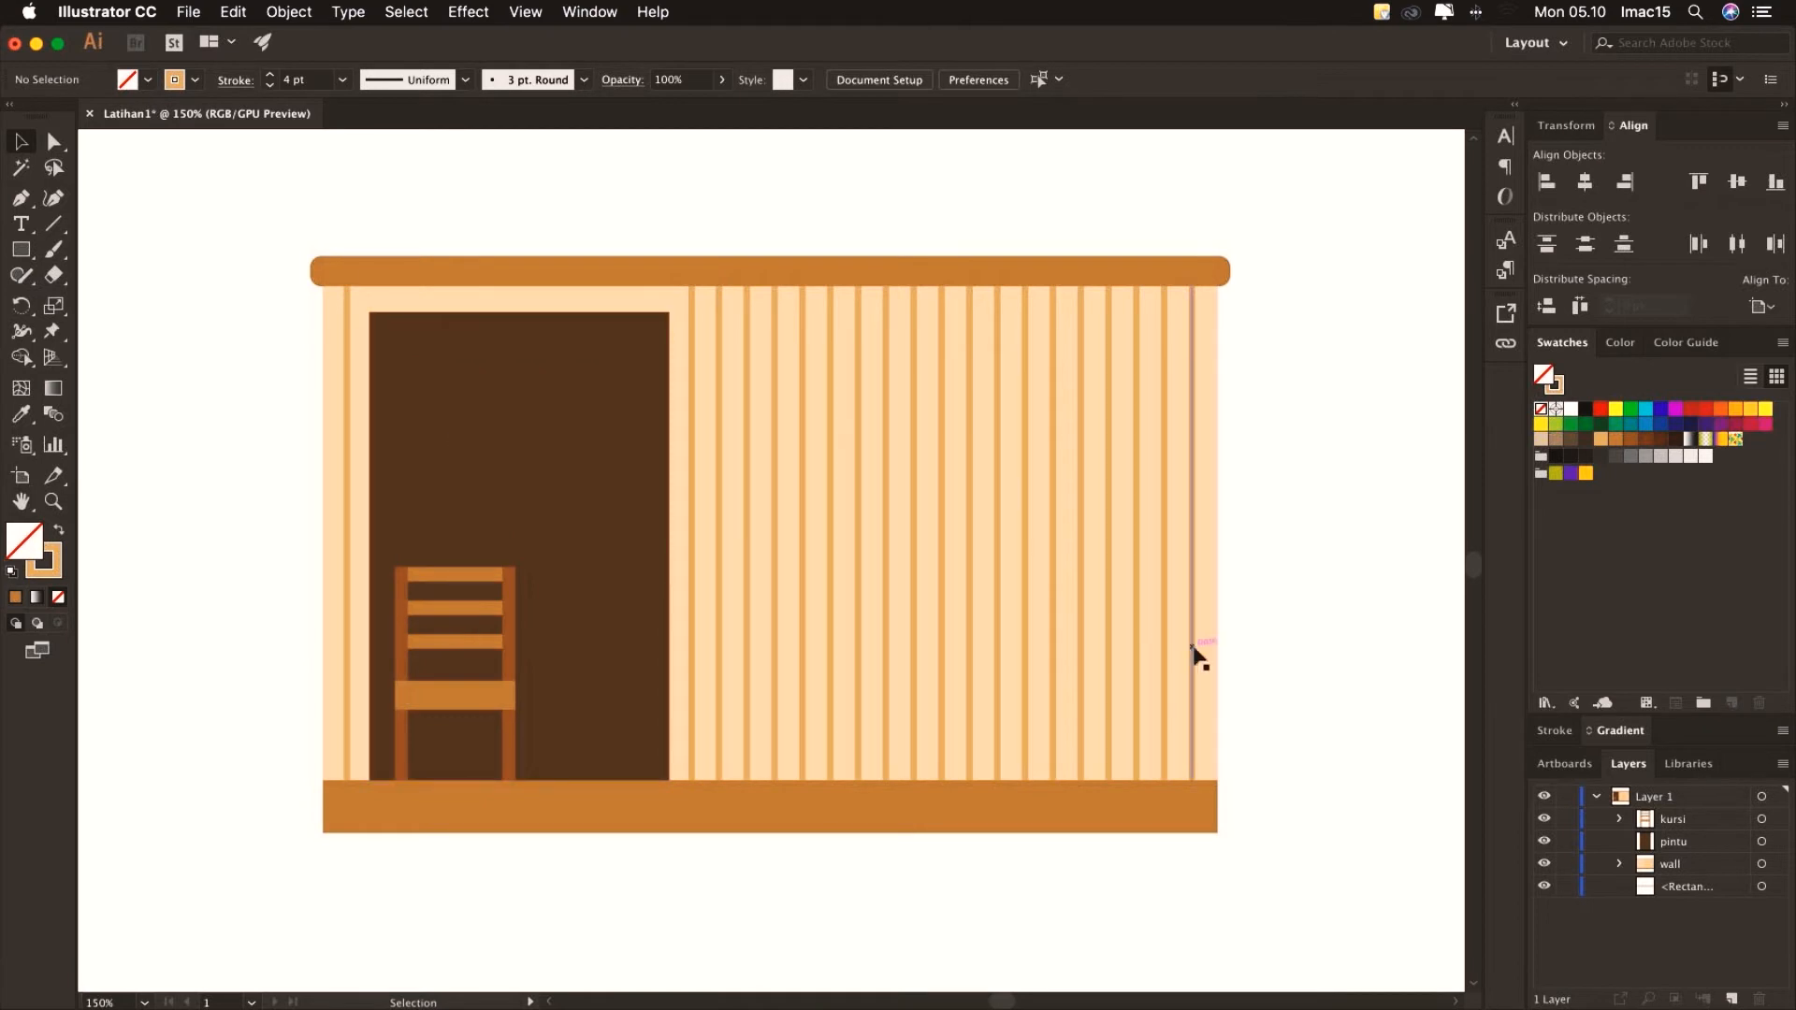
Duplicate the kursi group and place the copy to the right of the first chair inside the doorway
left_click(1686, 821)
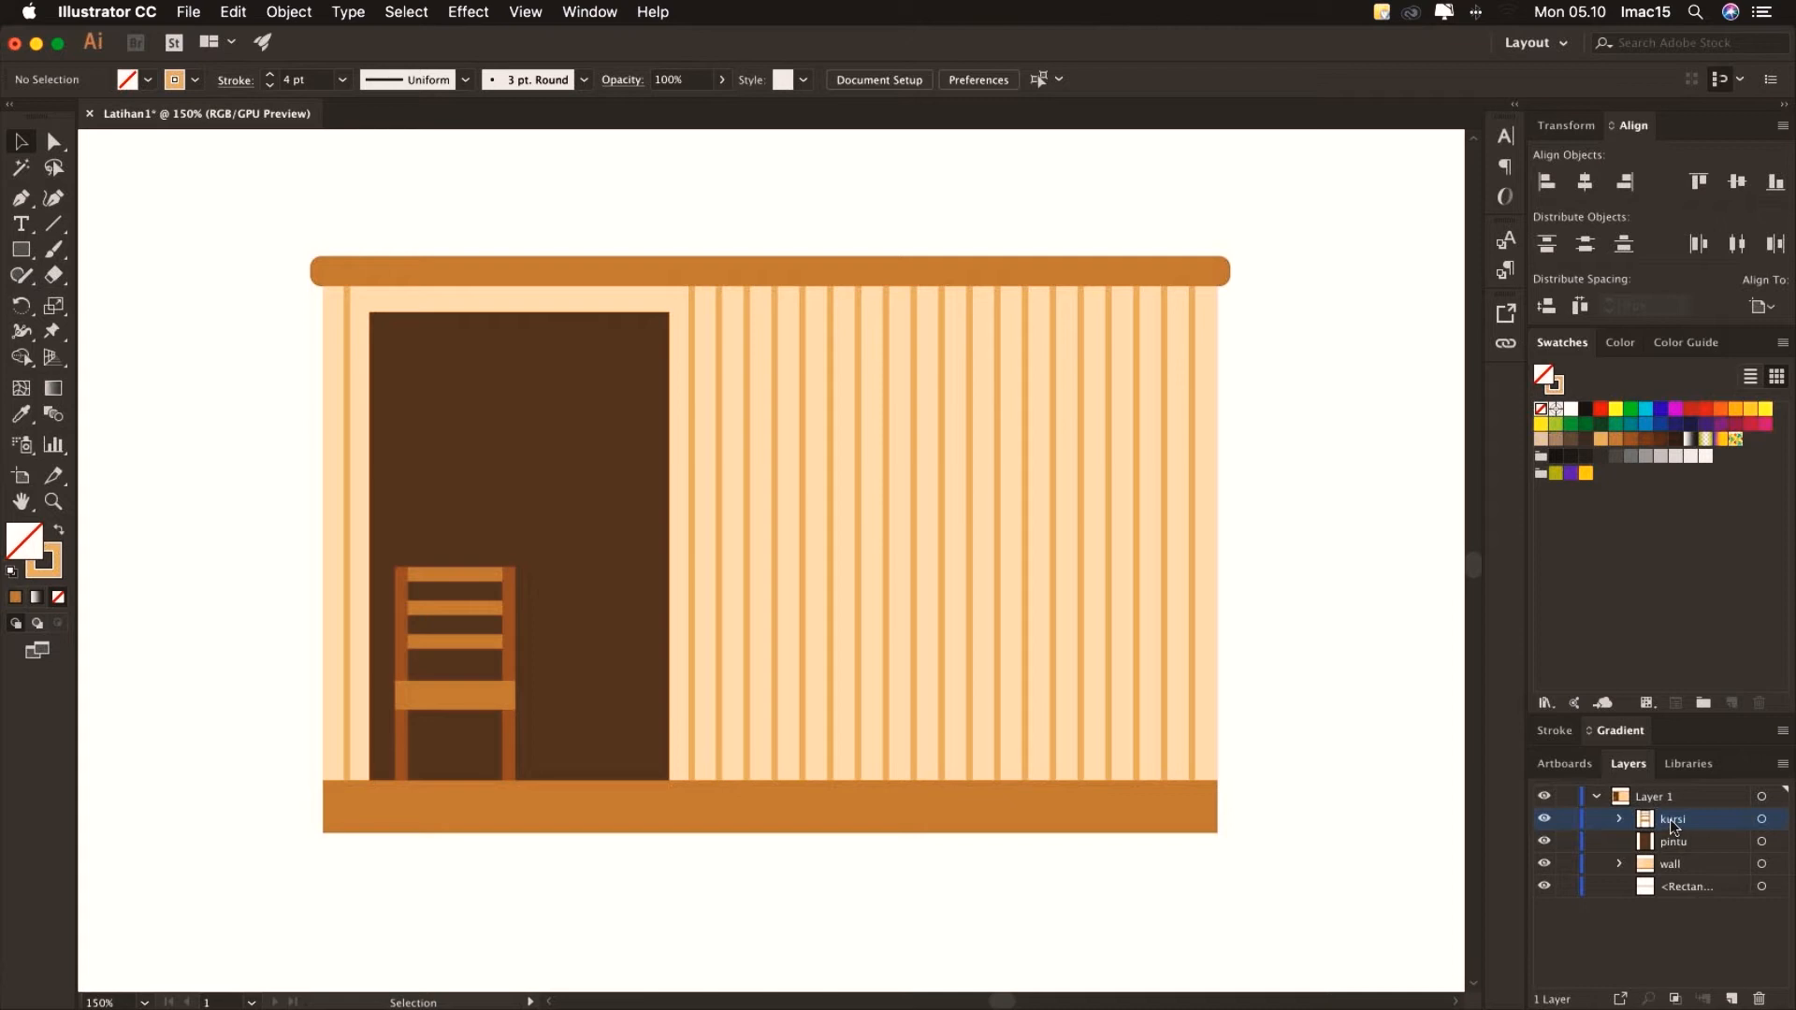
left_click_drag(1673, 825, 1726, 968)
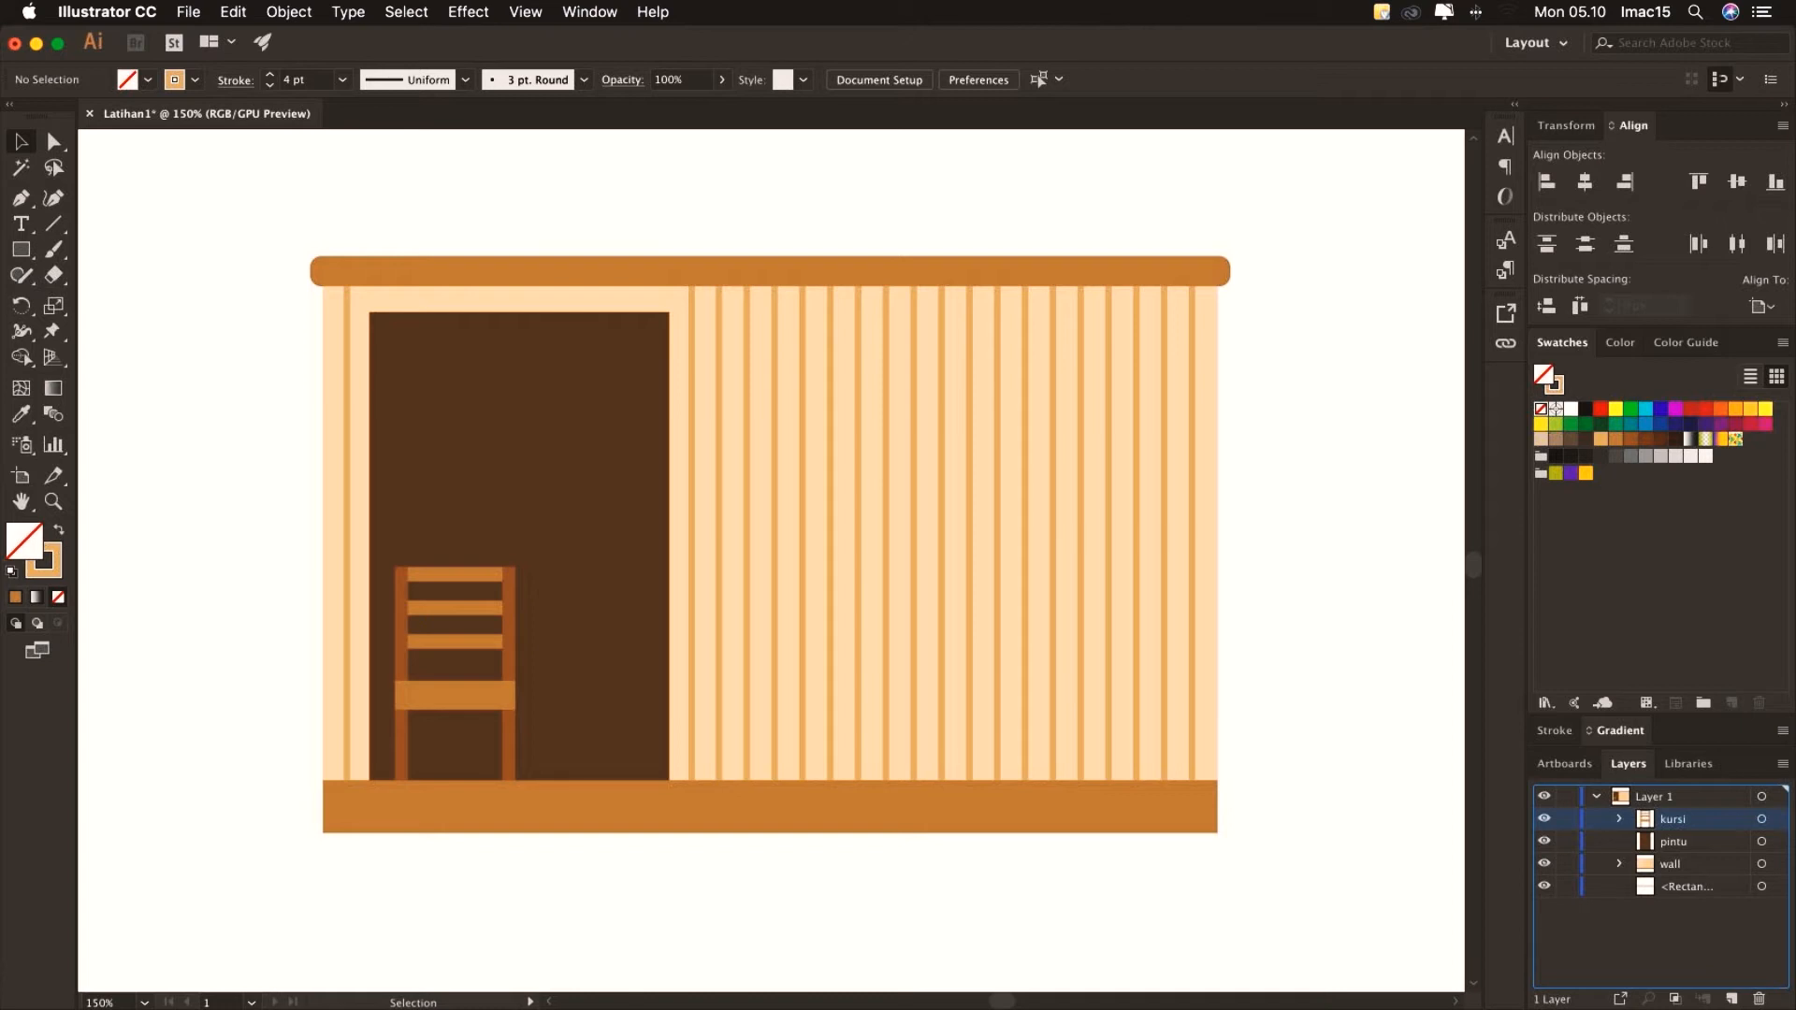
left_click_drag(1726, 968, 1731, 998)
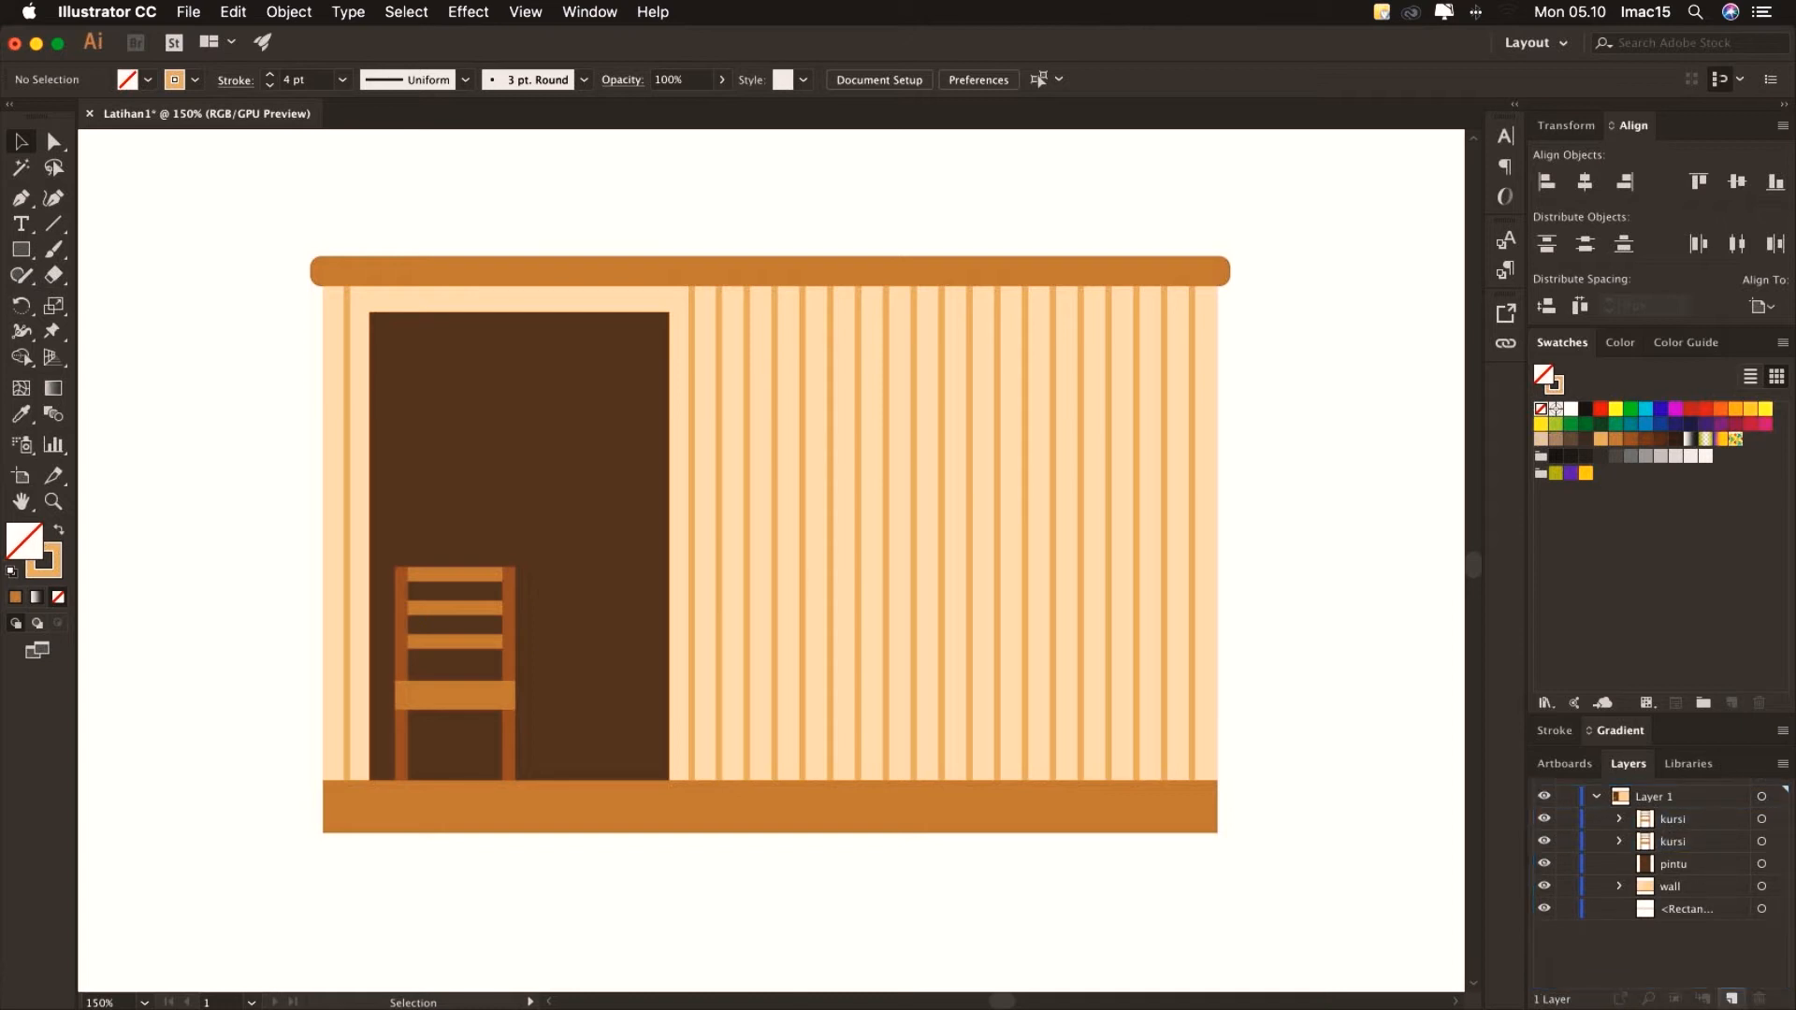
left_click(1761, 820)
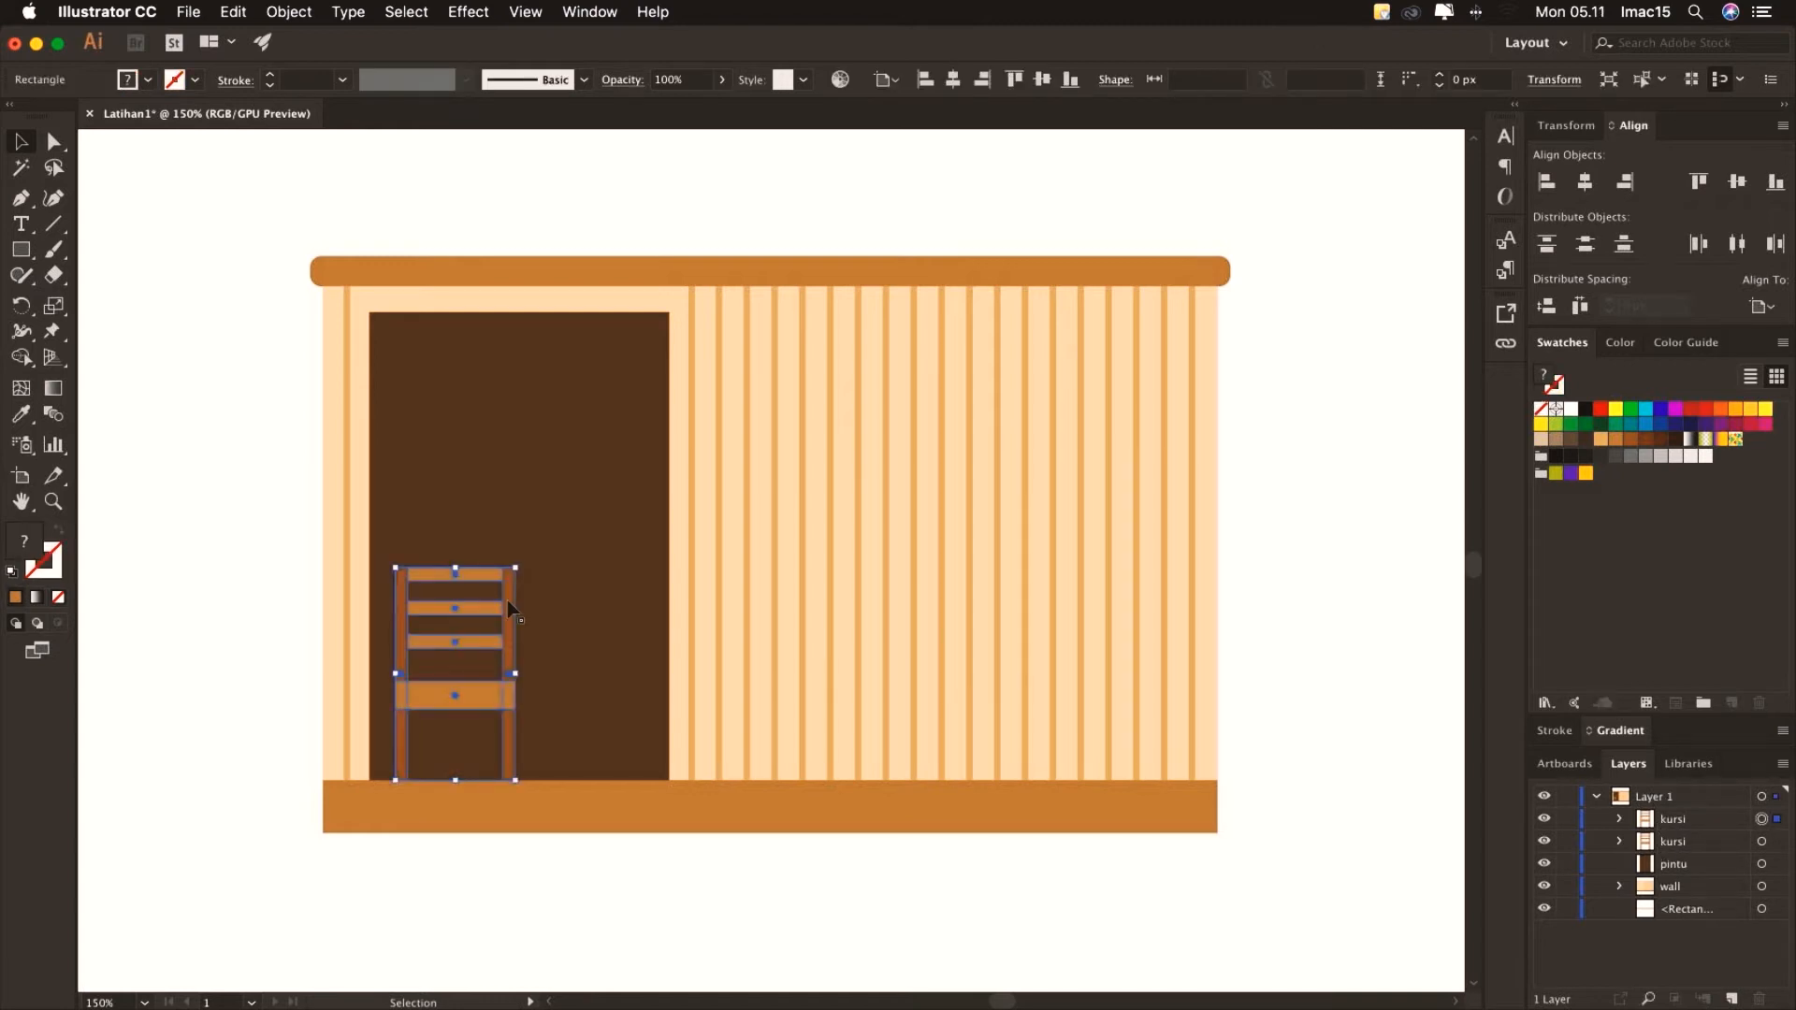
left_click_drag(511, 608, 639, 613)
key("super+shift+a")
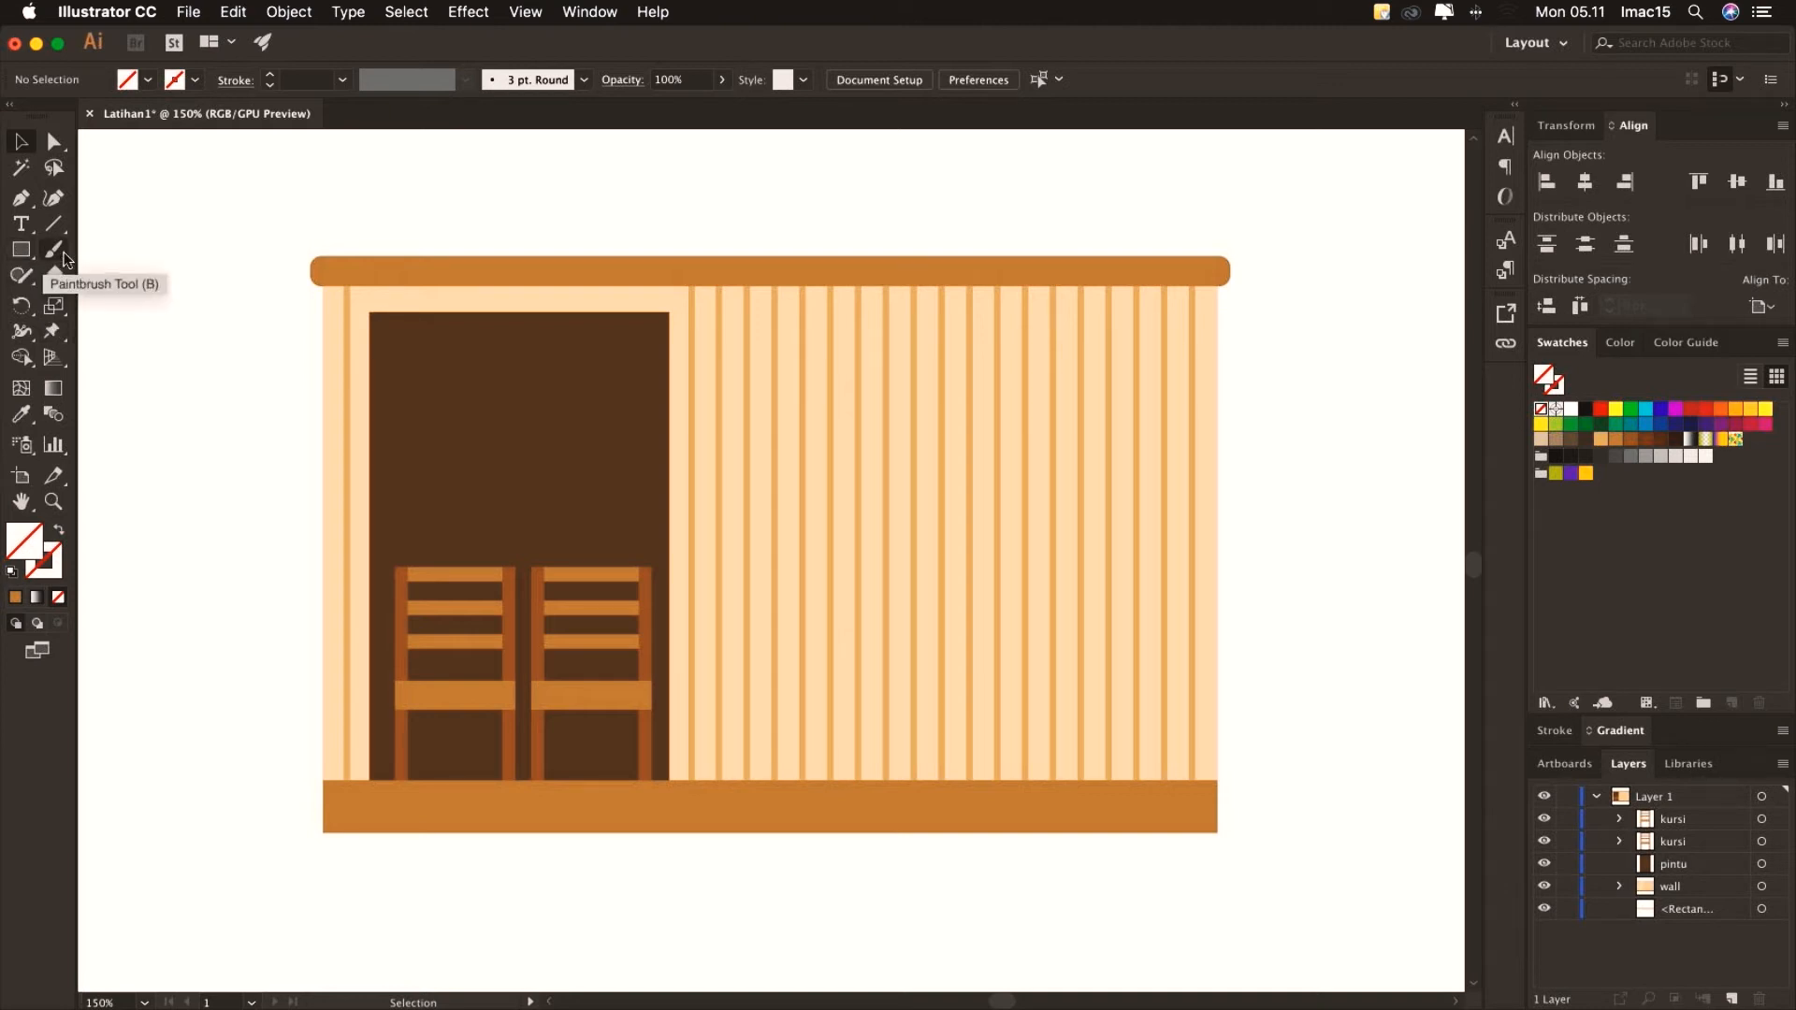
Draw a 50 × 50 px square in the doorway above the chairs and round its corners to 25 px
left_click(20, 250)
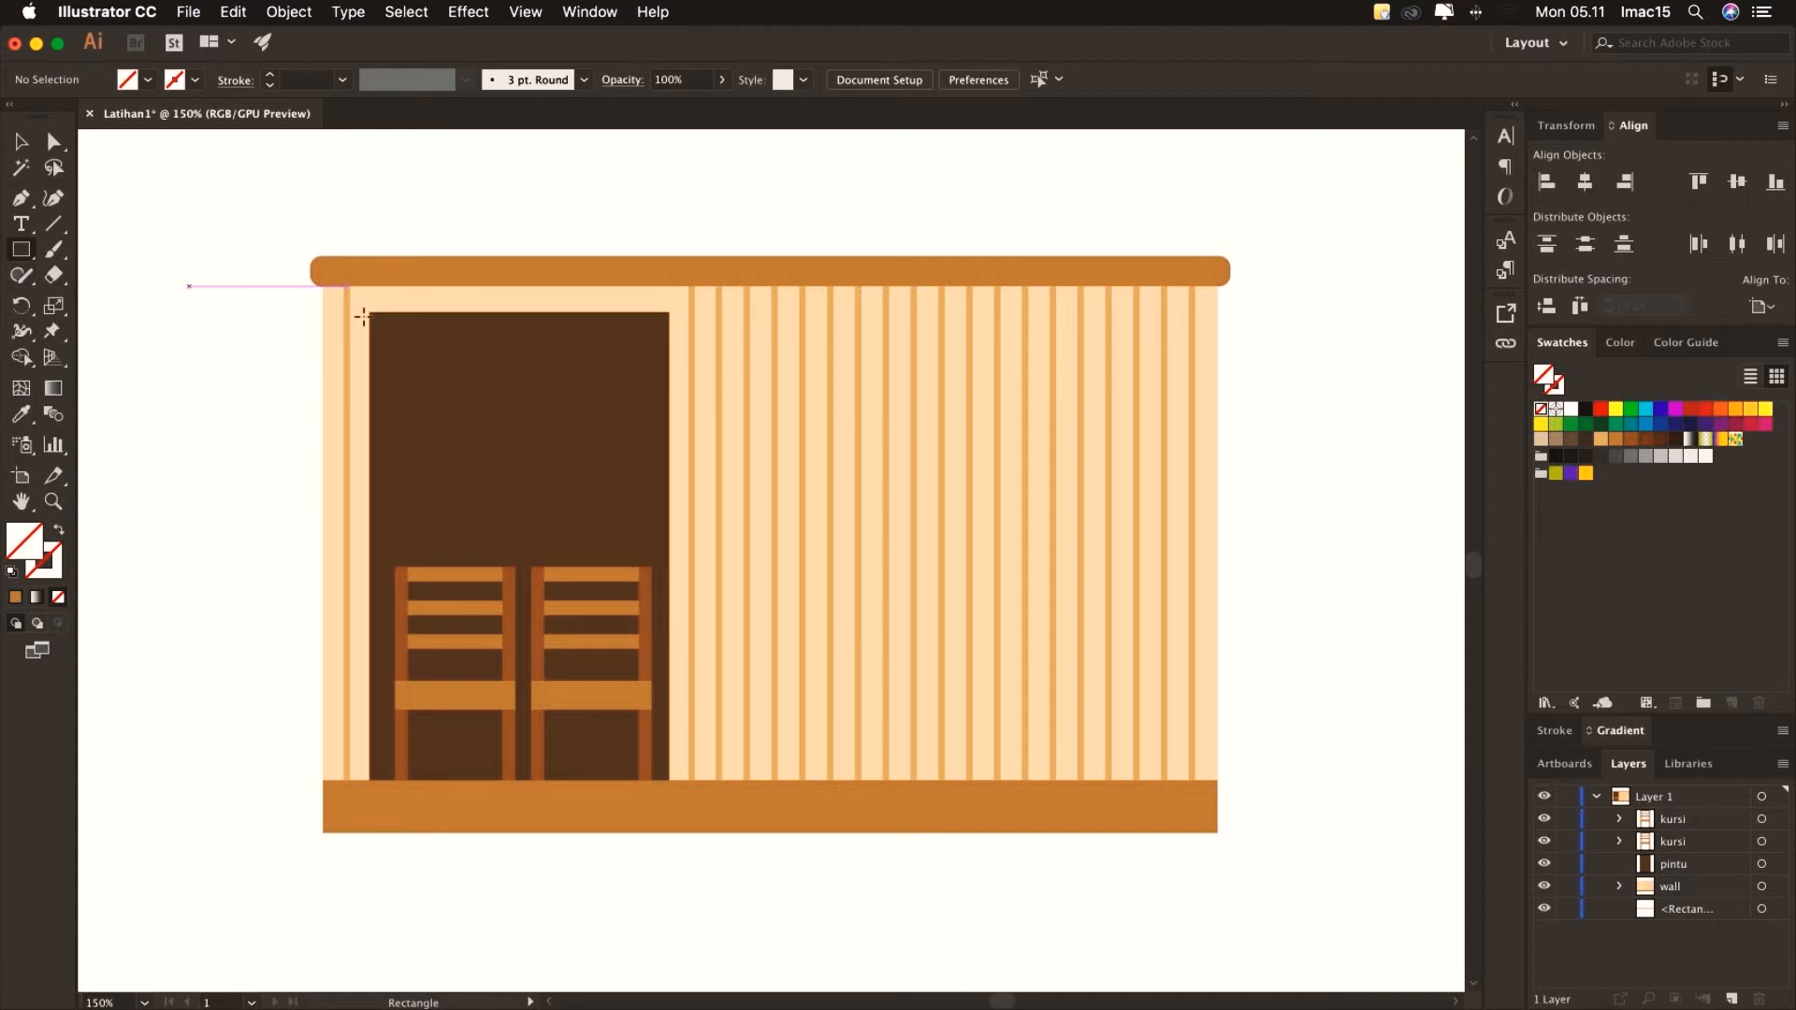
left_click_drag(473, 353, 553, 432)
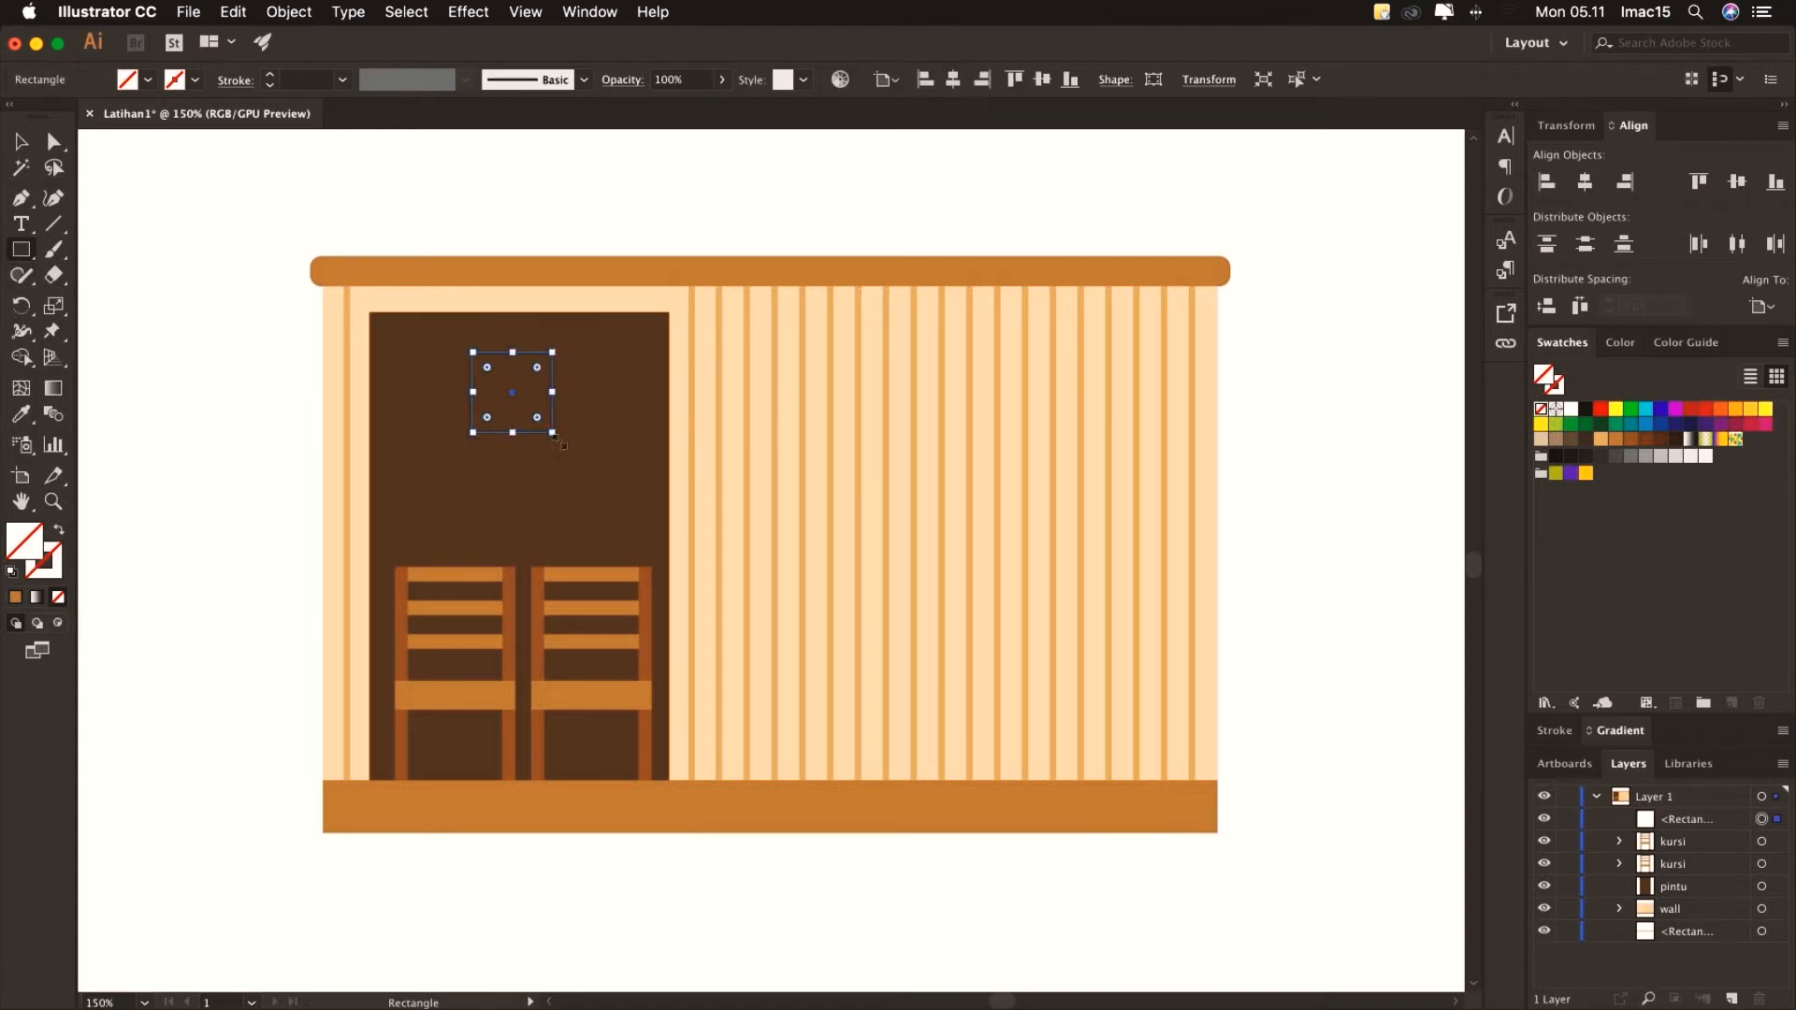
left_click(24, 143)
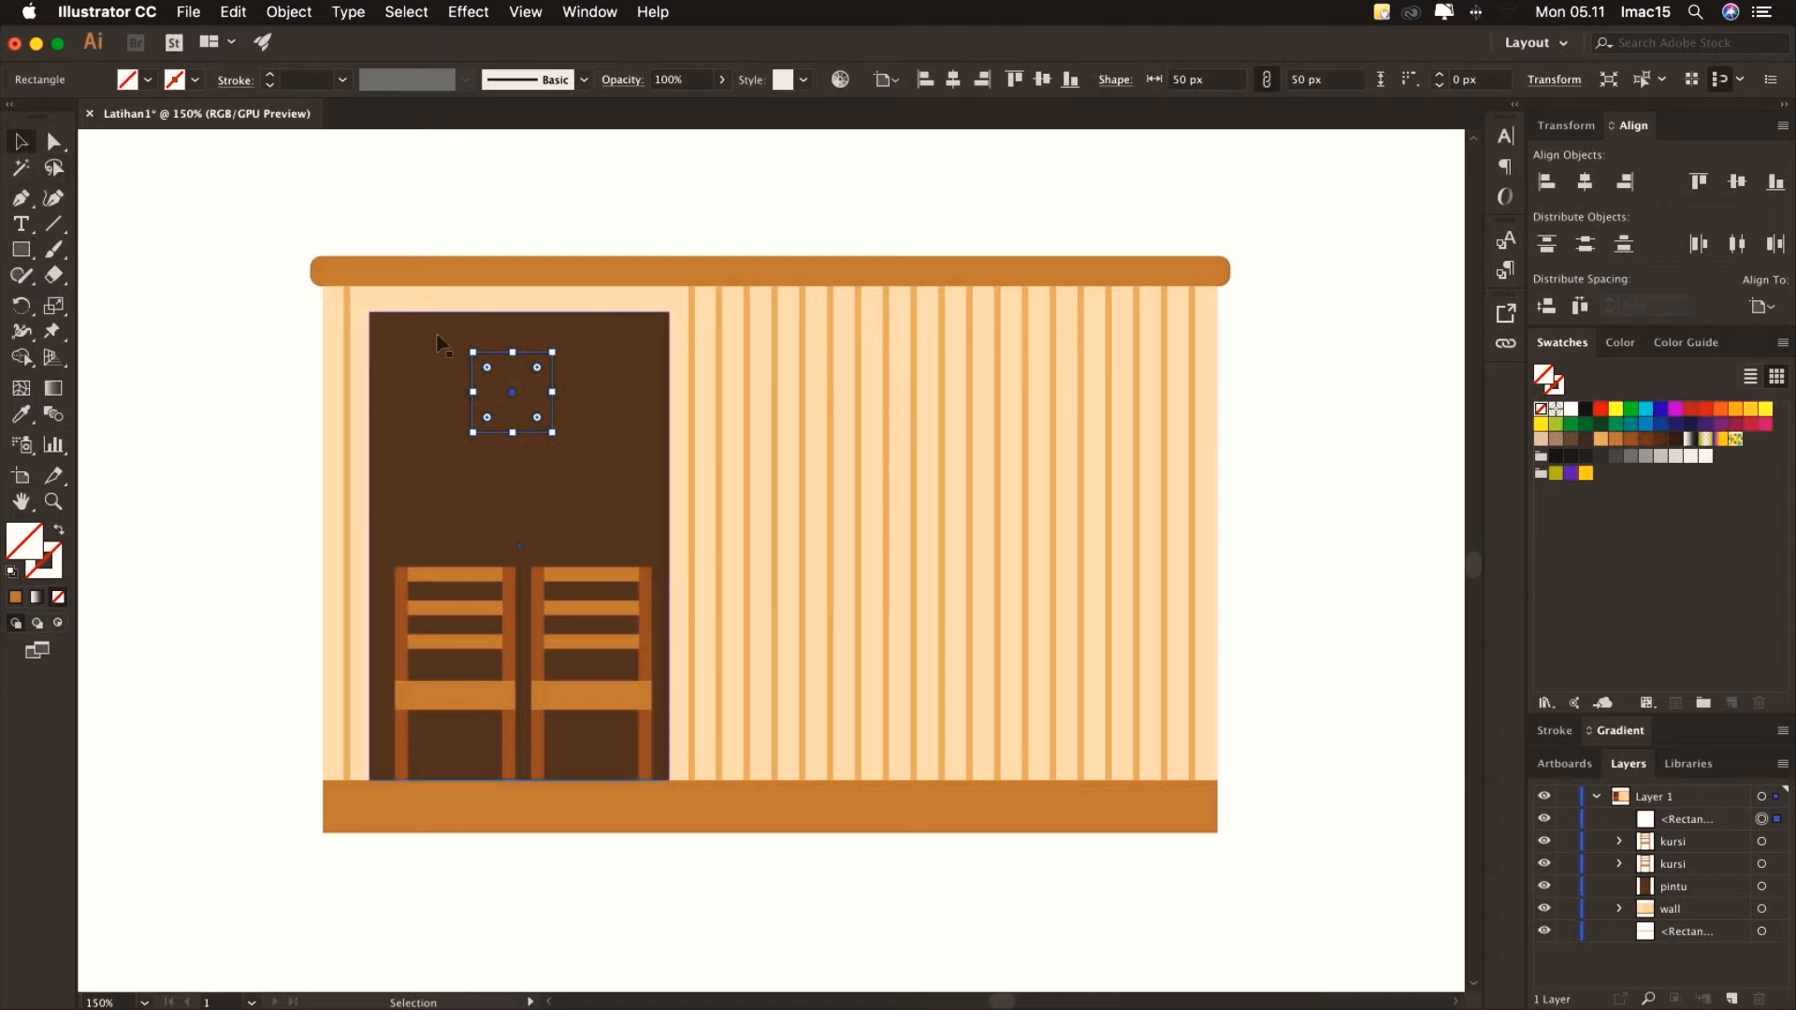
left_click_drag(487, 368, 516, 397)
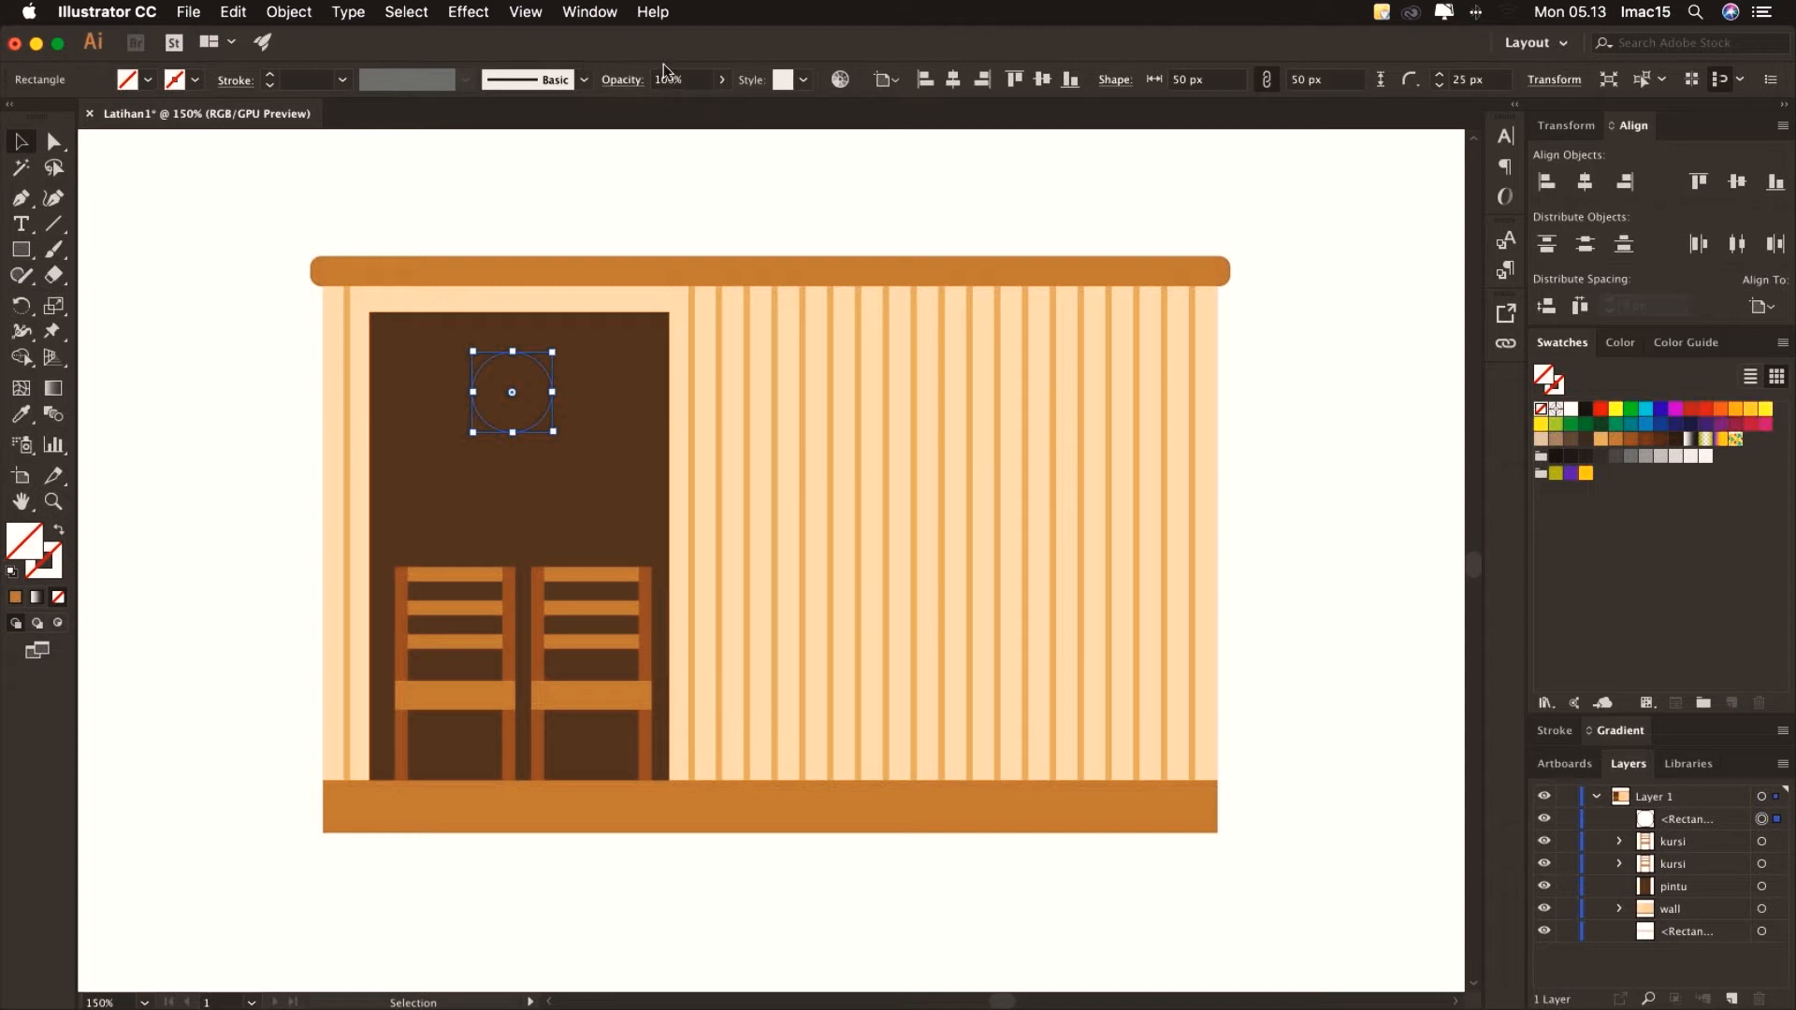
Show the object's Properties, unlink the rounded square's corner radii and set both bottom corners to 0 px
left_click(601, 14)
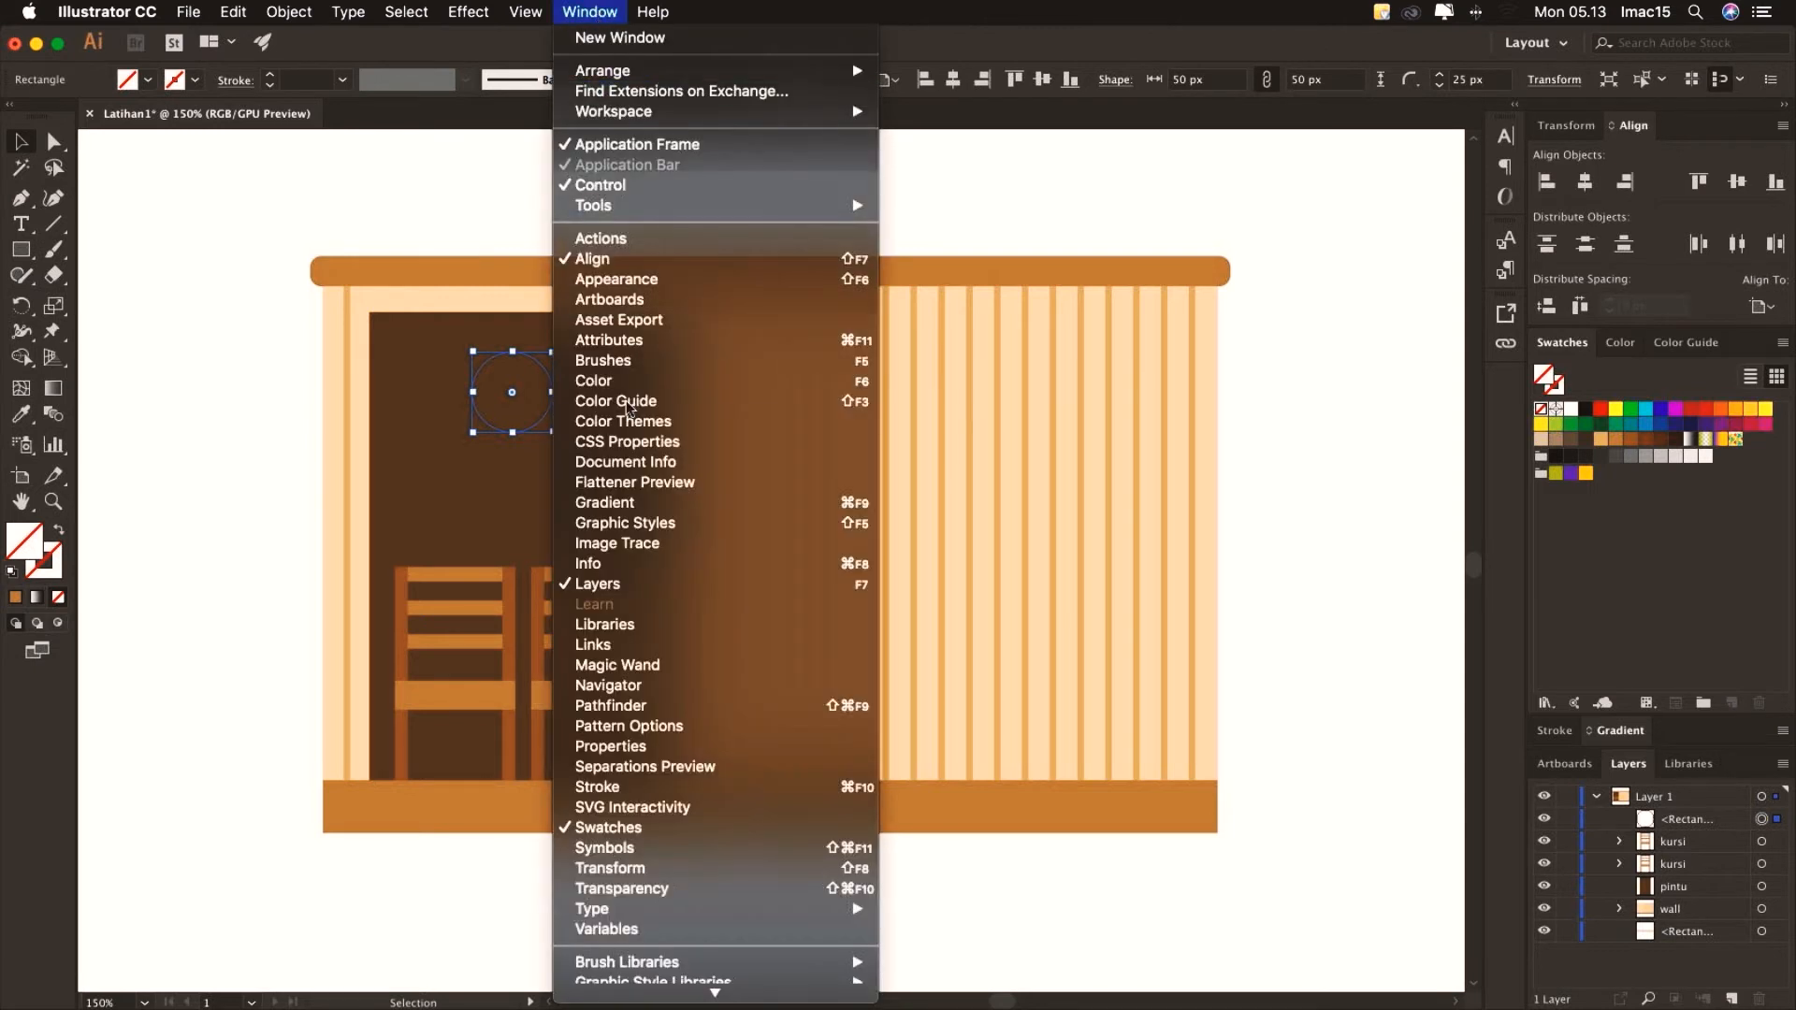
left_click(617, 752)
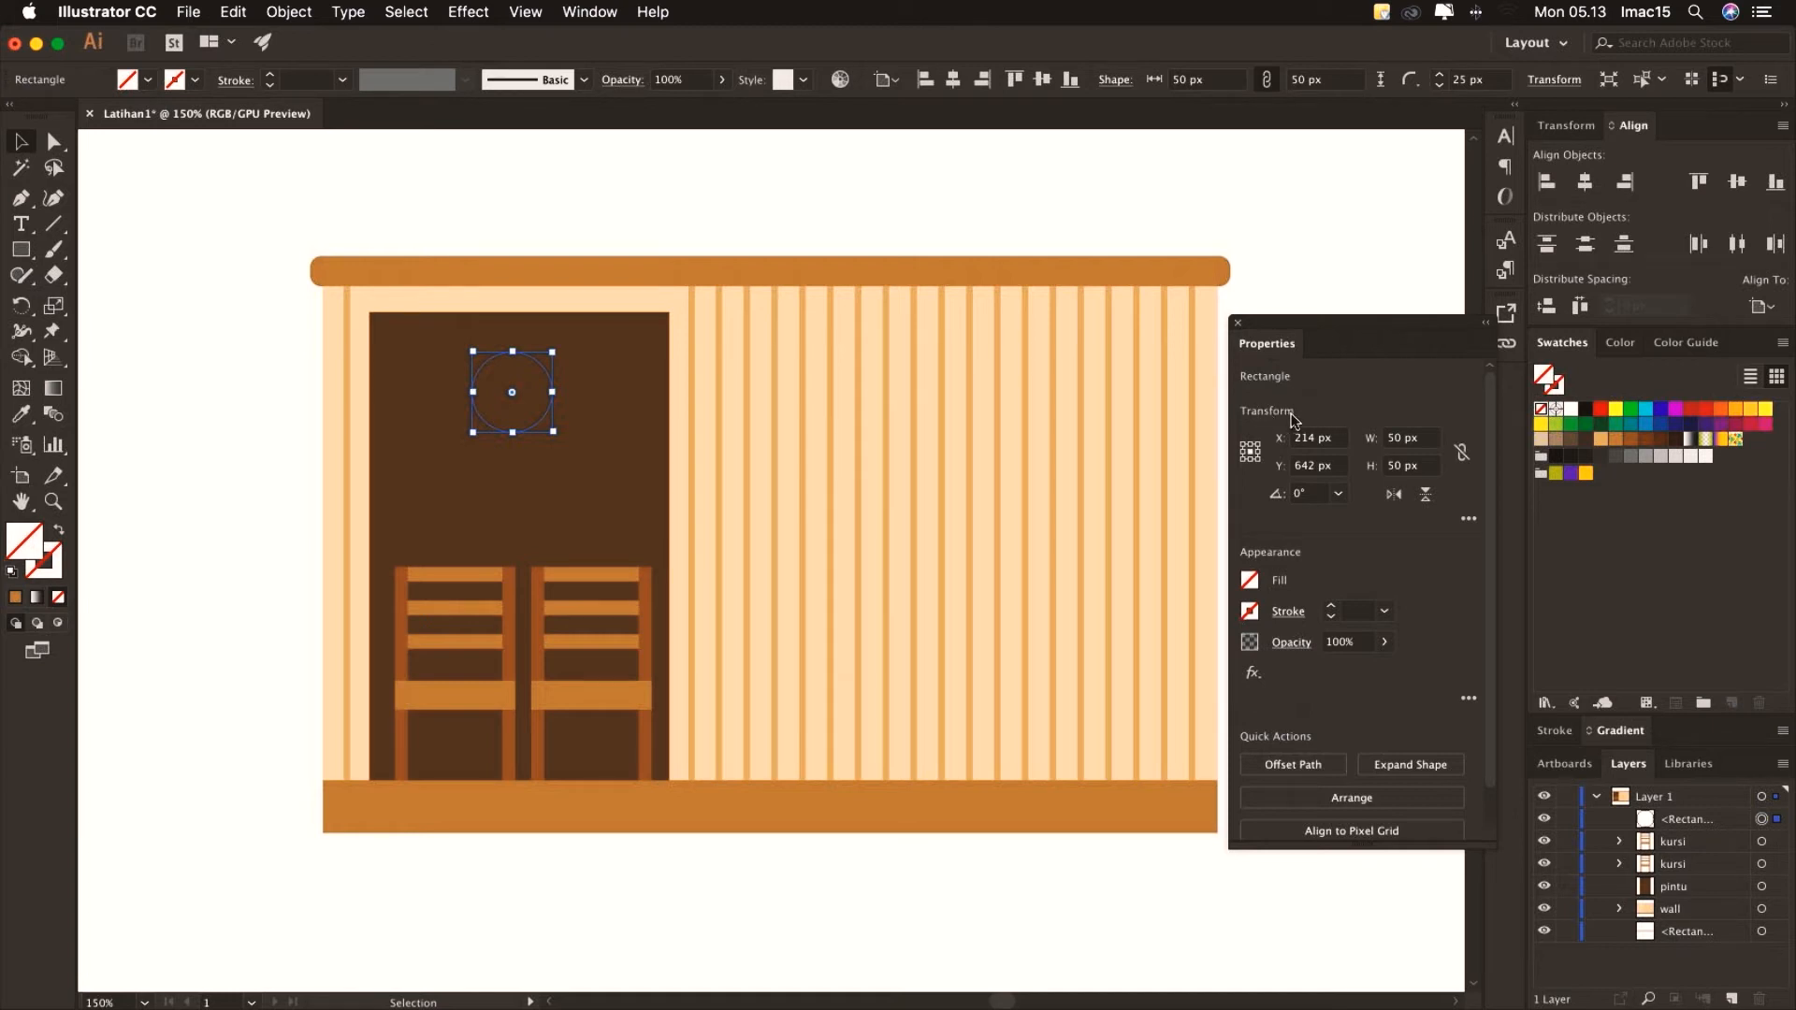
left_click(1469, 520)
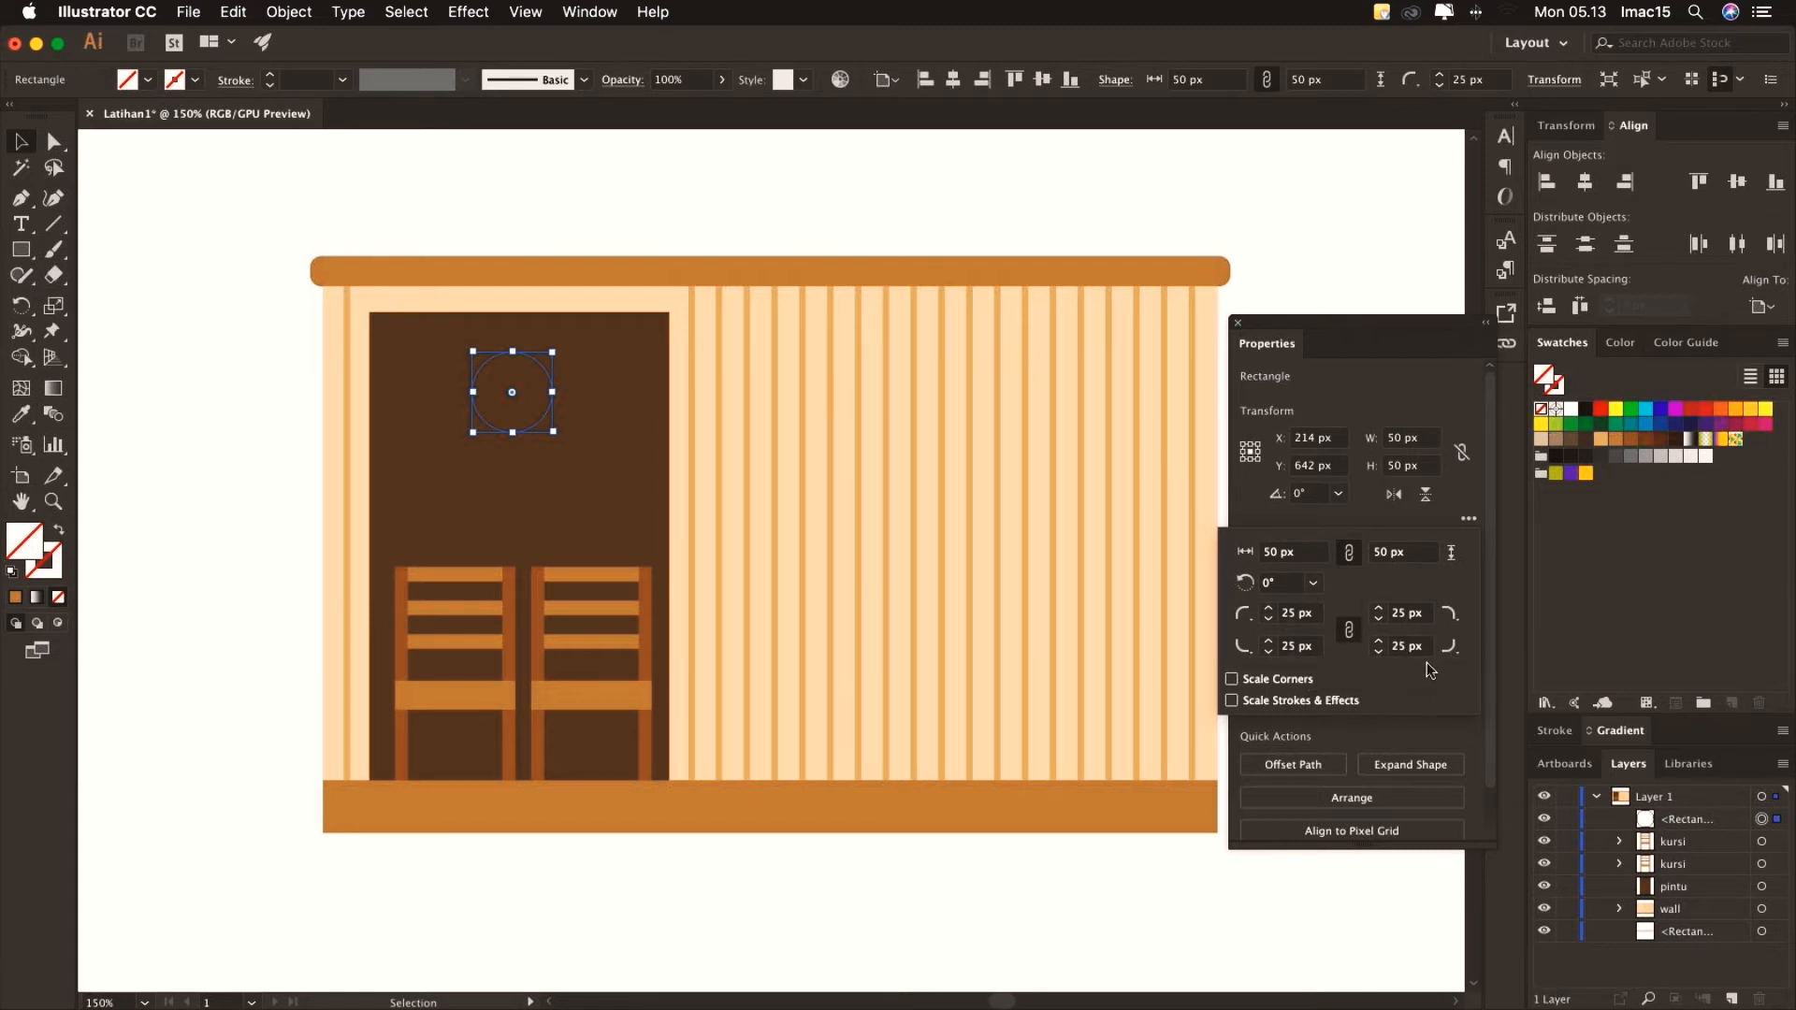
left_click(1350, 633)
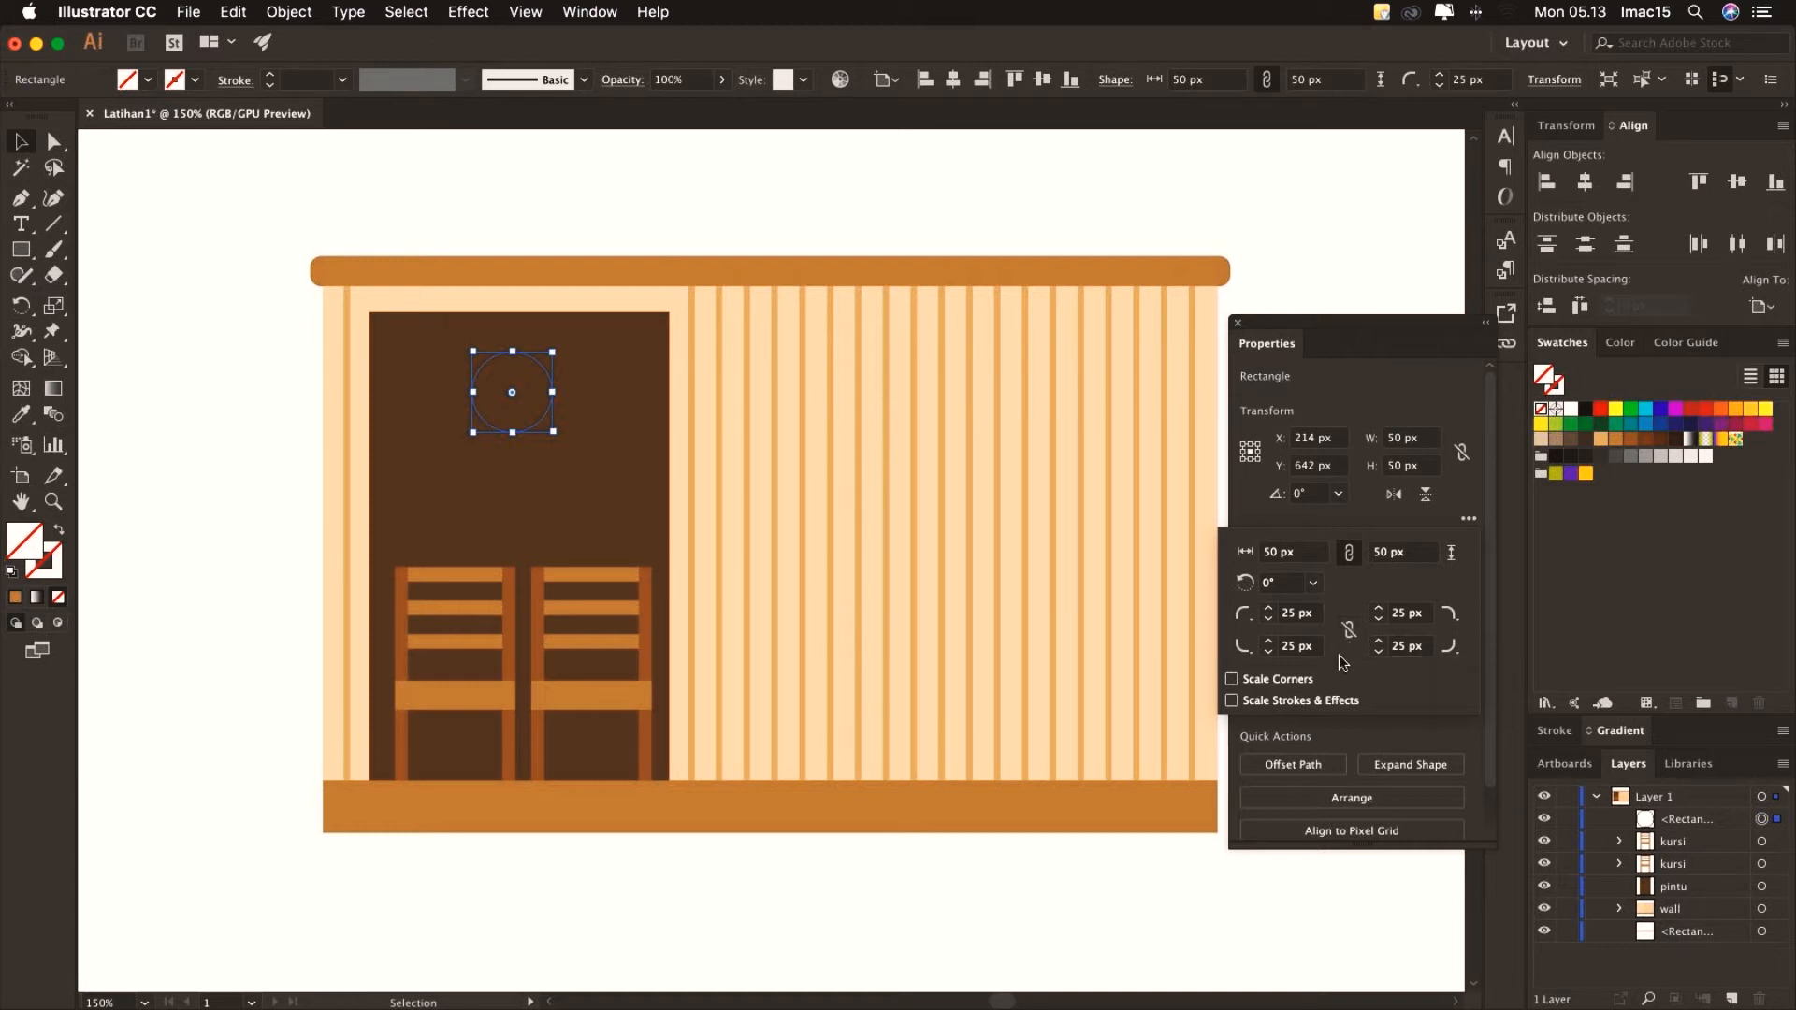
double_click(1288, 647)
type("0")
double_click(1397, 647)
type("0")
key("Tab")
key("Return")
left_click(1269, 641)
left_click(1378, 641)
Fill the arched lampshade shape above the chairs with a medium brown swatch
left_click(1542, 440)
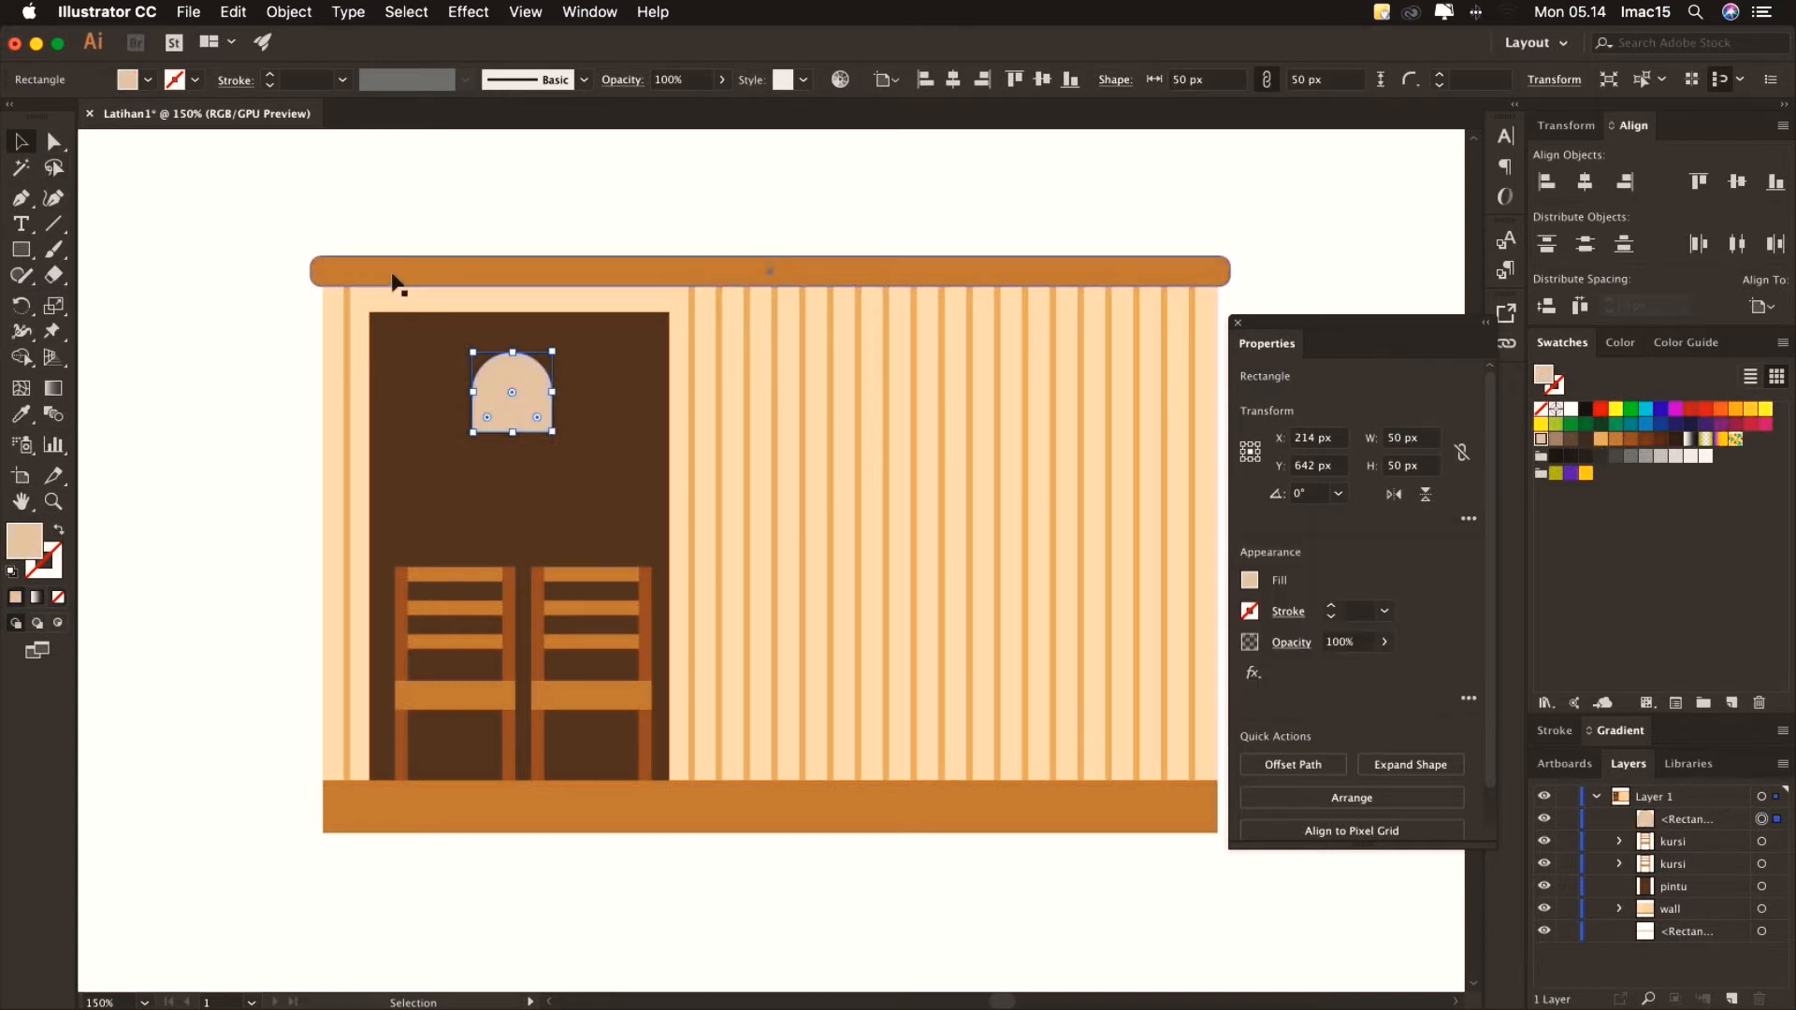
left_click(392, 227)
left_click(518, 397)
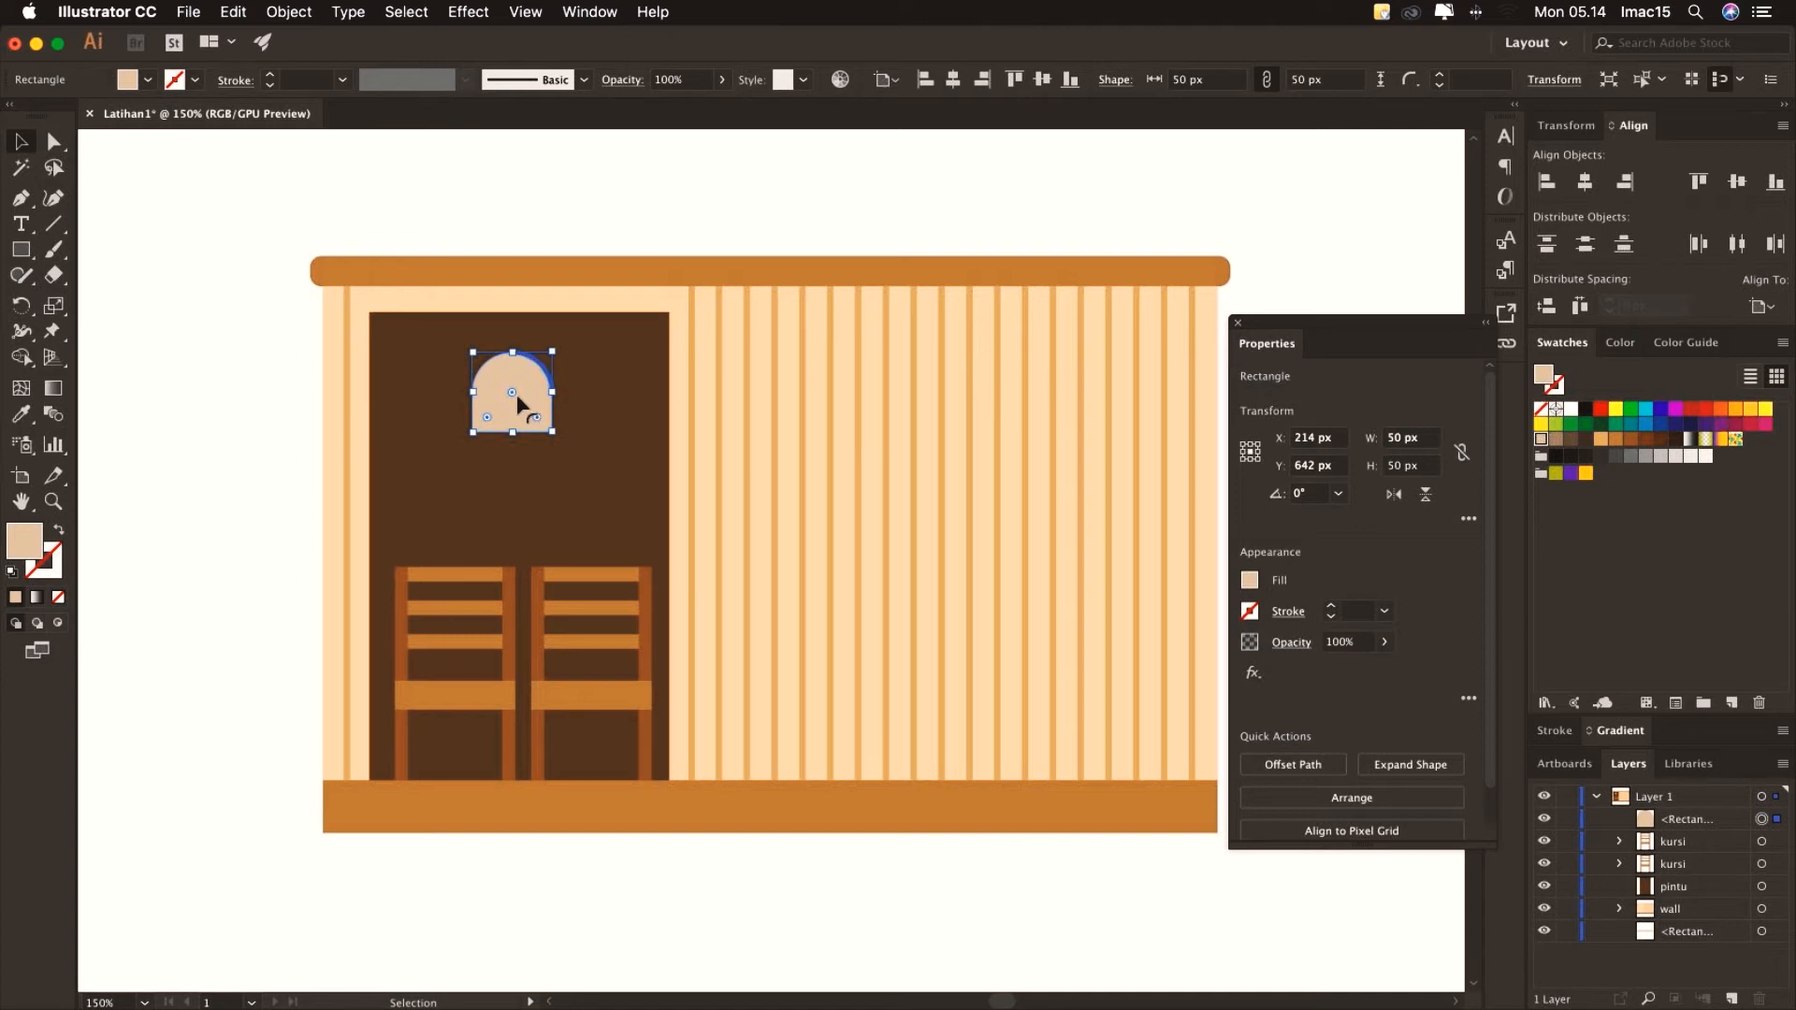
left_click(1554, 441)
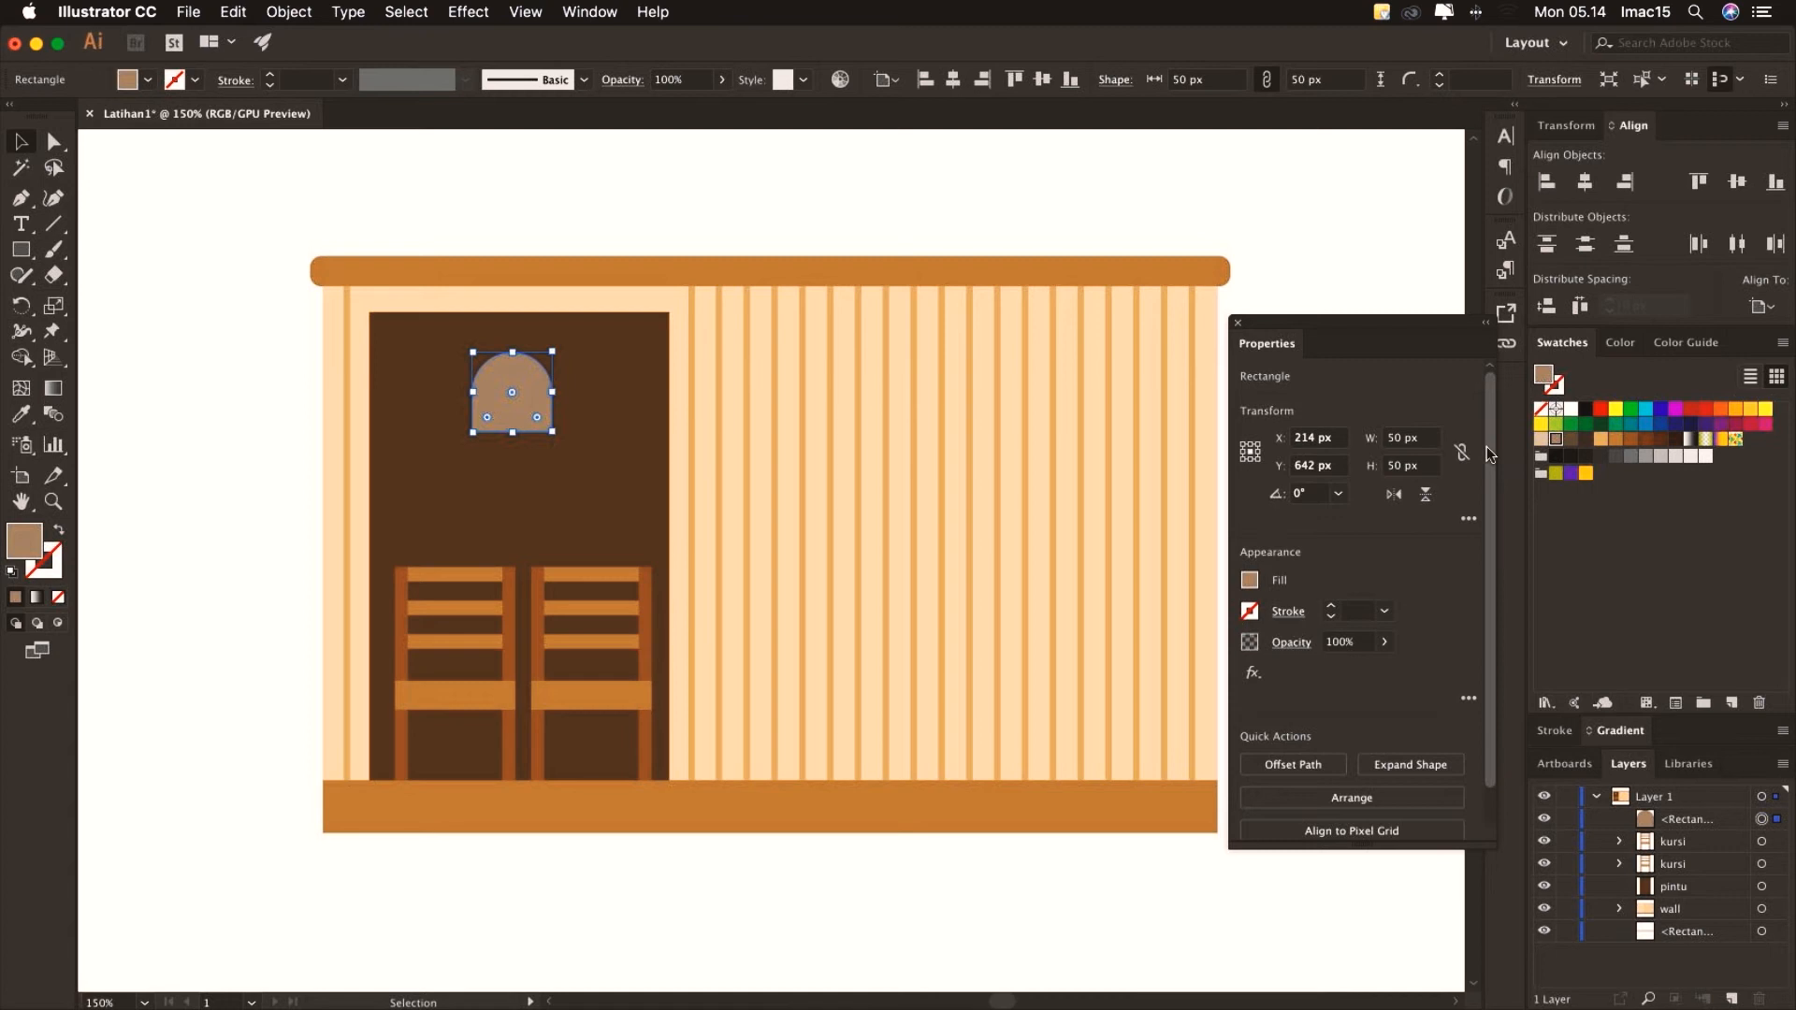
Paste a copy of the arched lampshade in place and fill it with the light beige swatch
key("a")
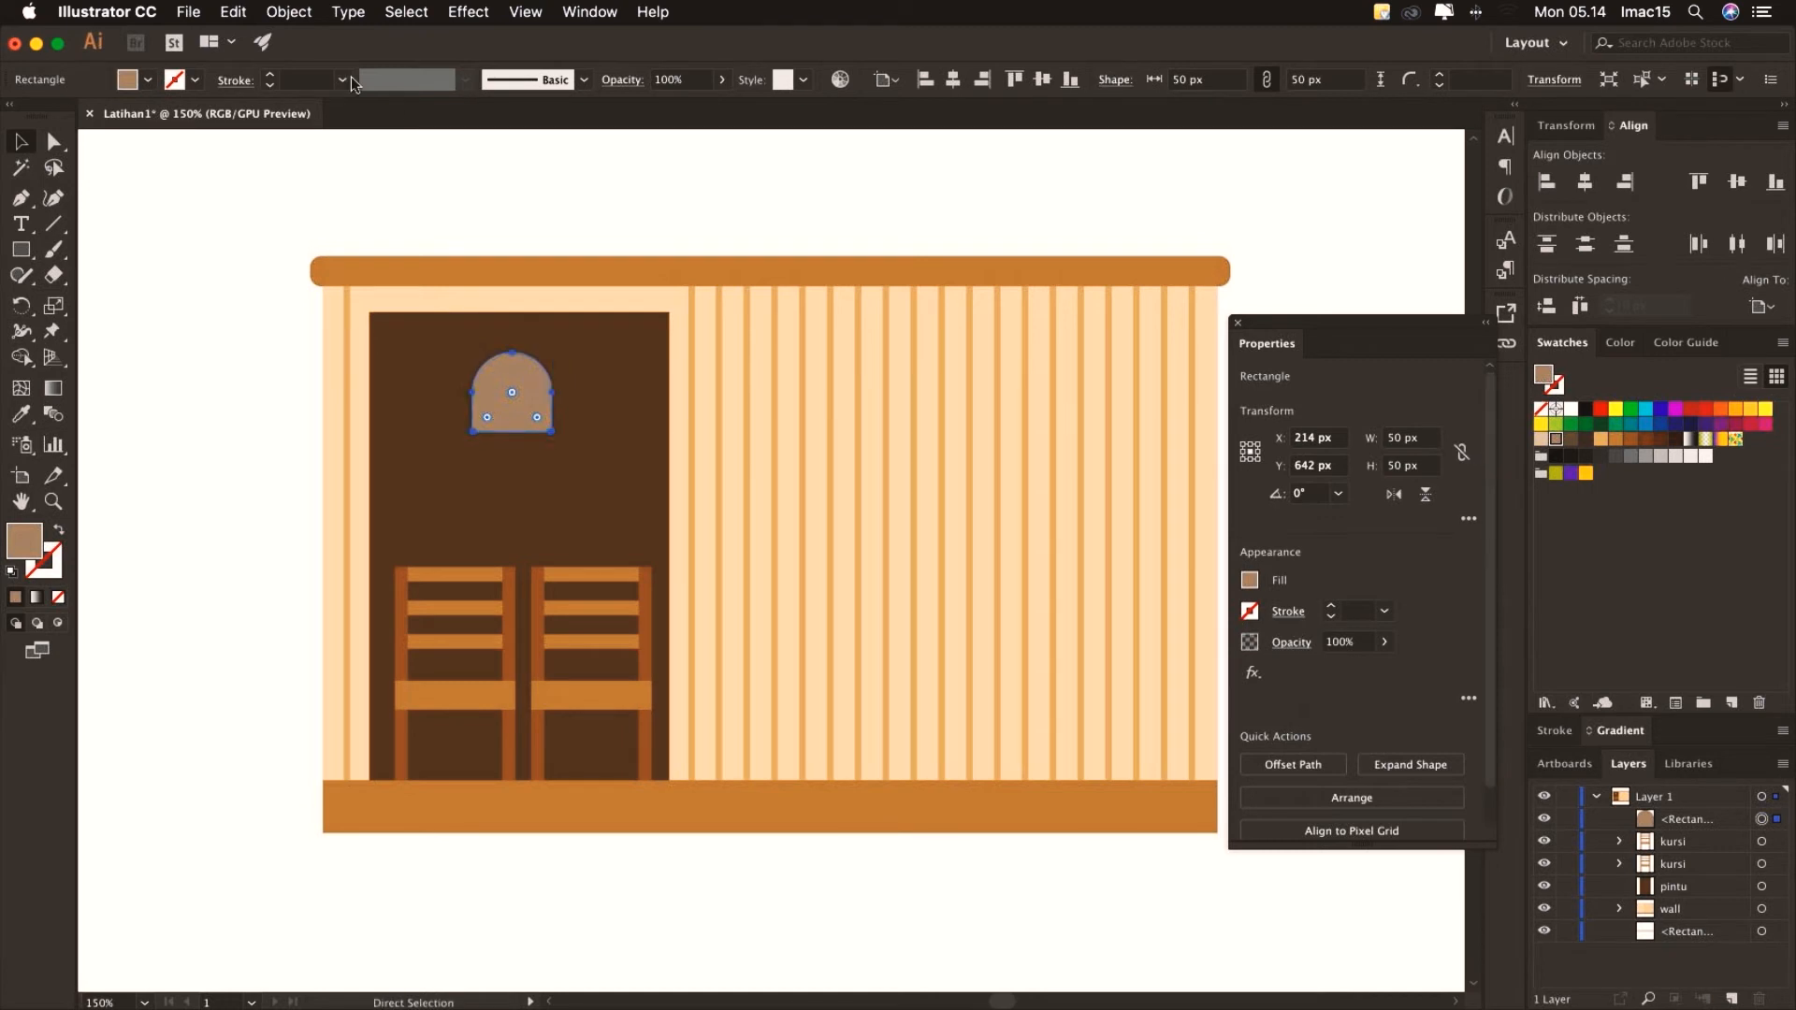
left_click(233, 14)
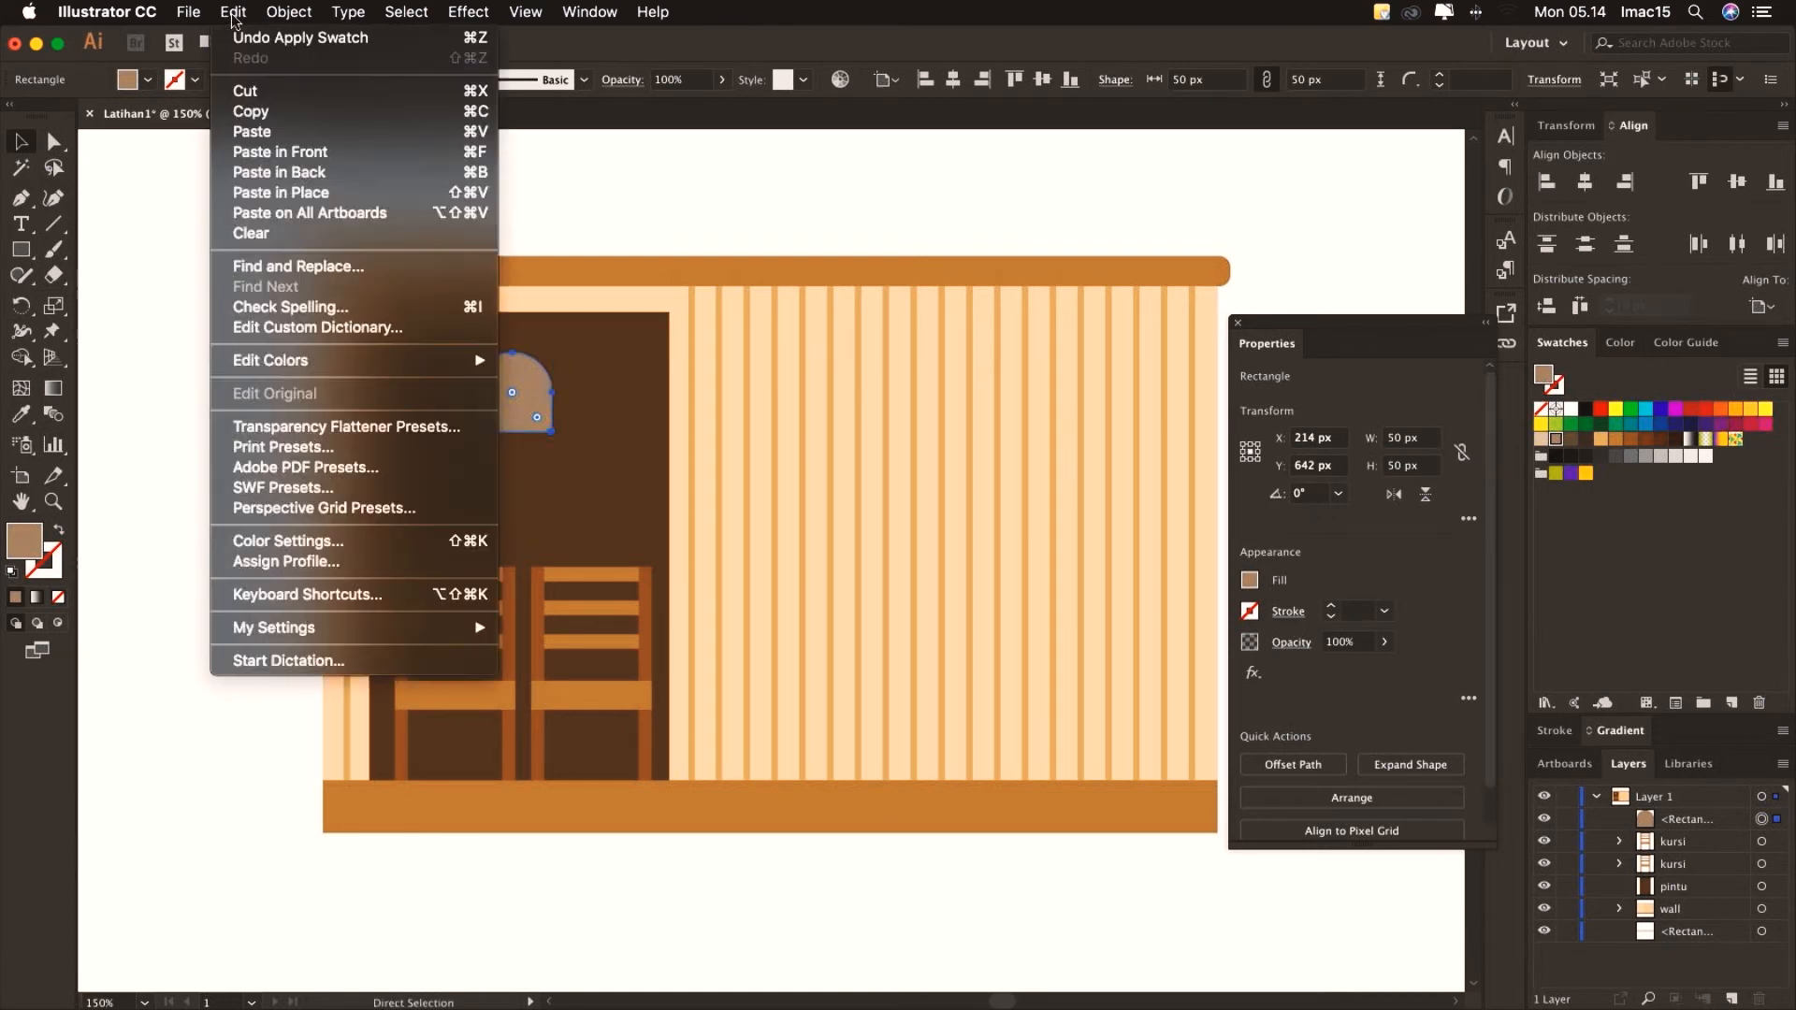
left_click(311, 201)
key("v")
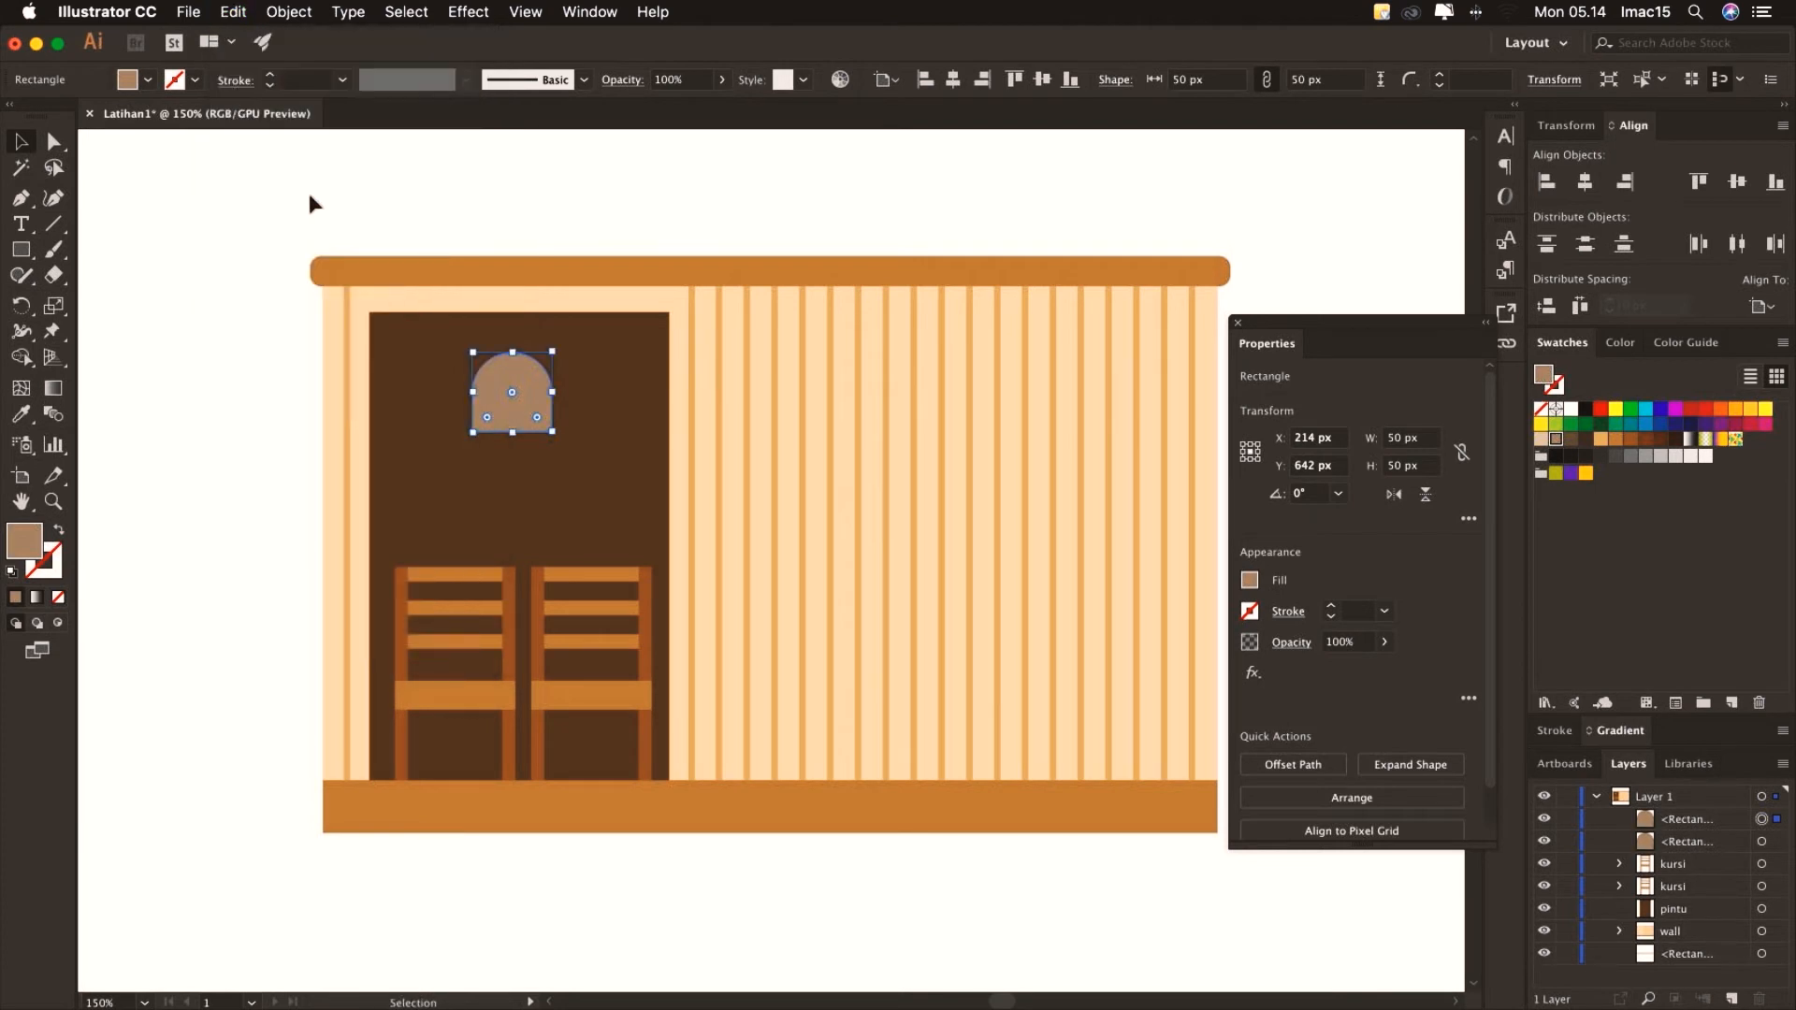
left_click(1542, 440)
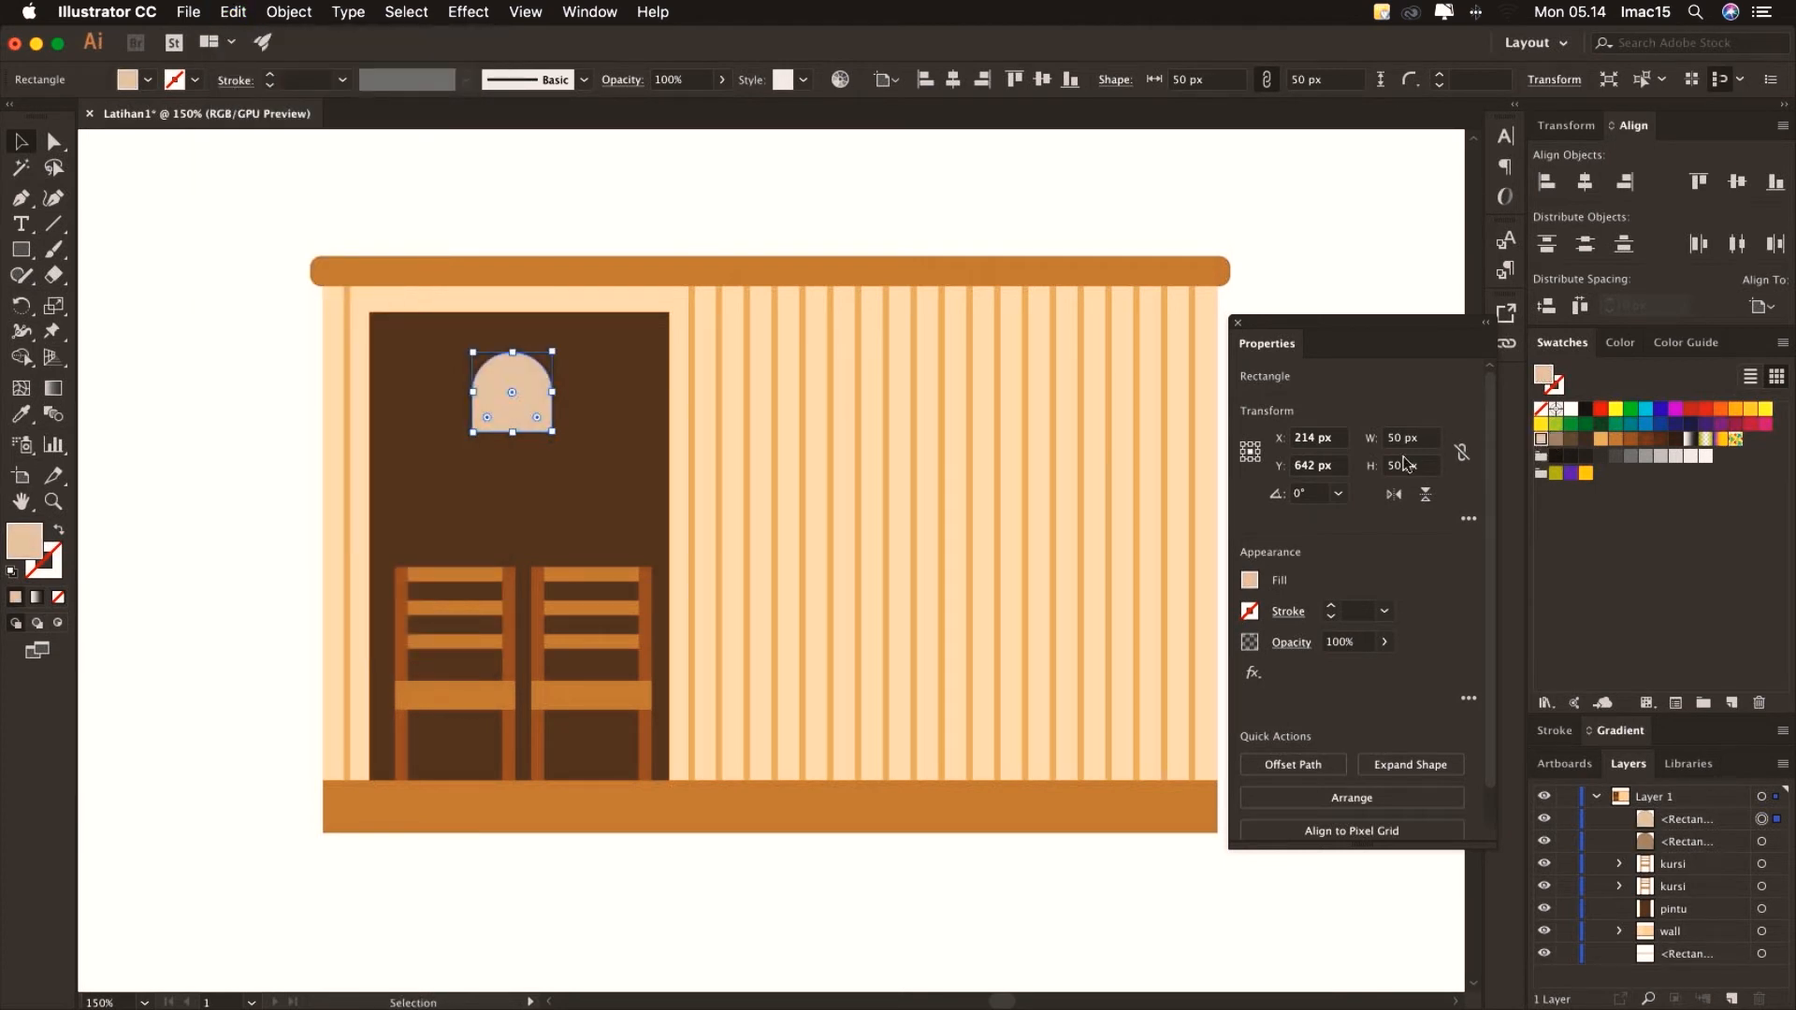
Narrow the beige lampshade copy to a width of 30 px and deselect it
left_click_drag(477, 393, 553, 393)
left_click(552, 393)
left_click_drag(1395, 439, 1381, 440)
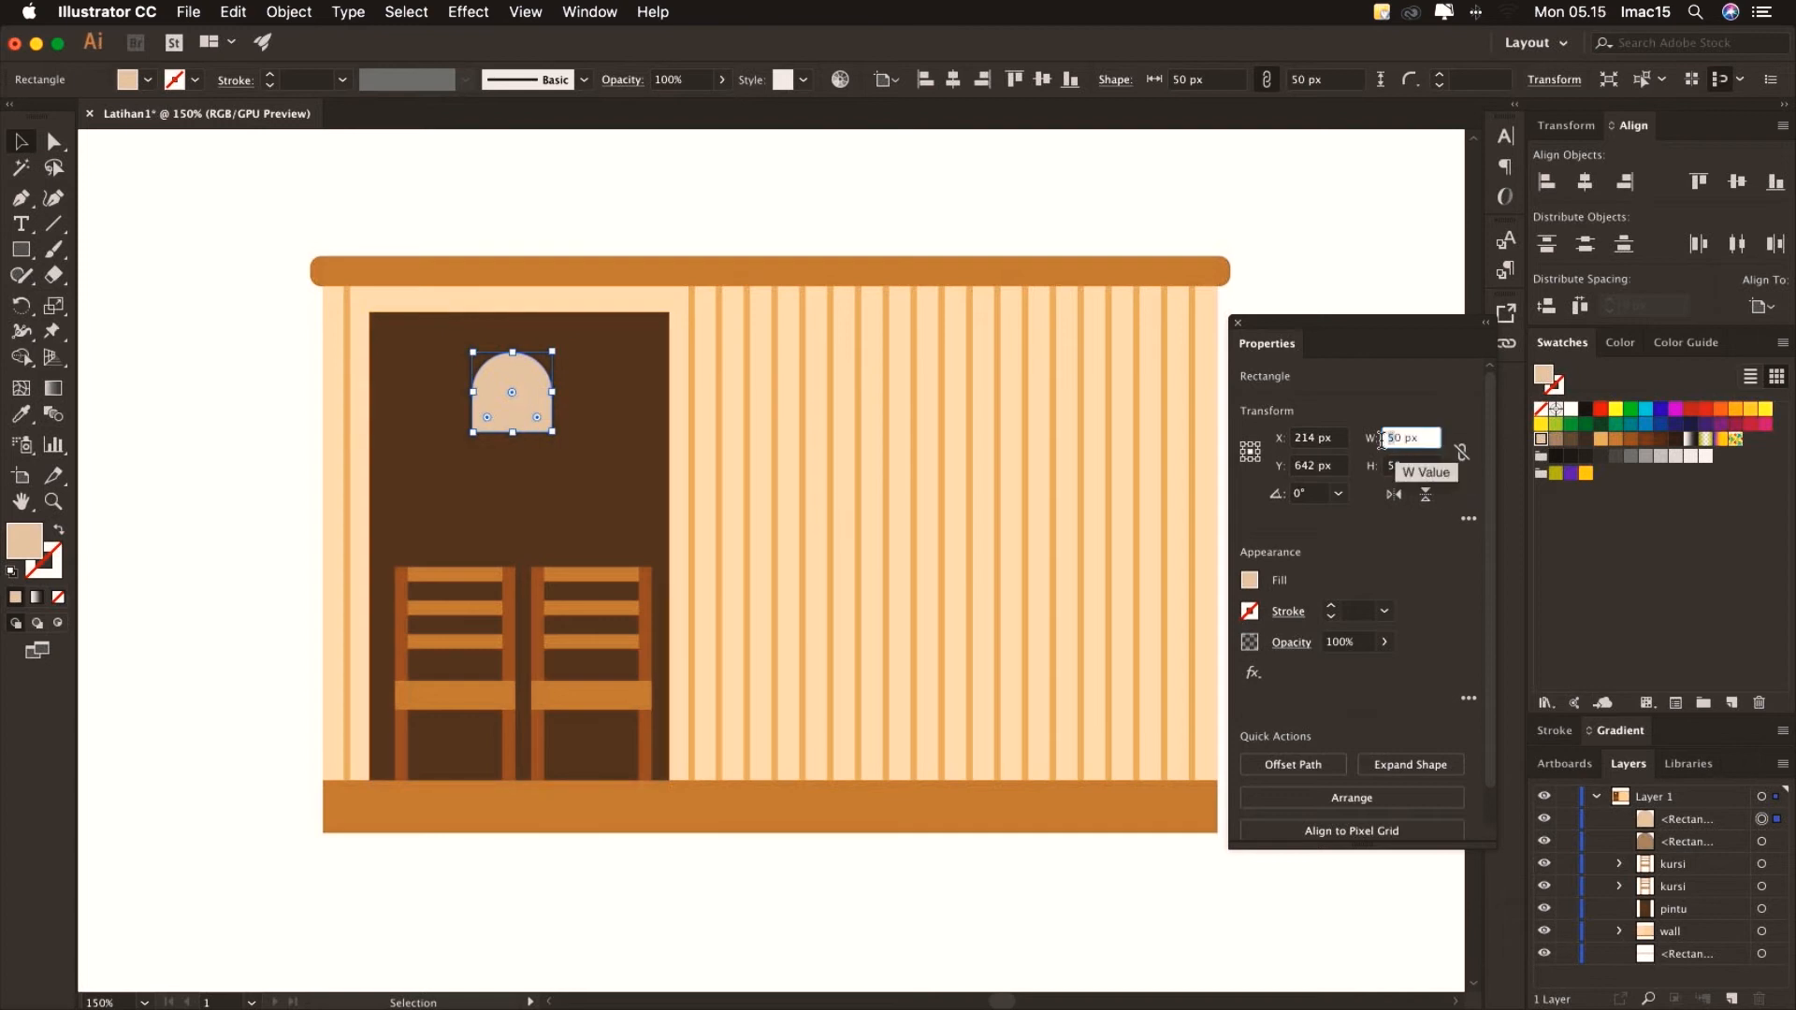
left_click(892, 230)
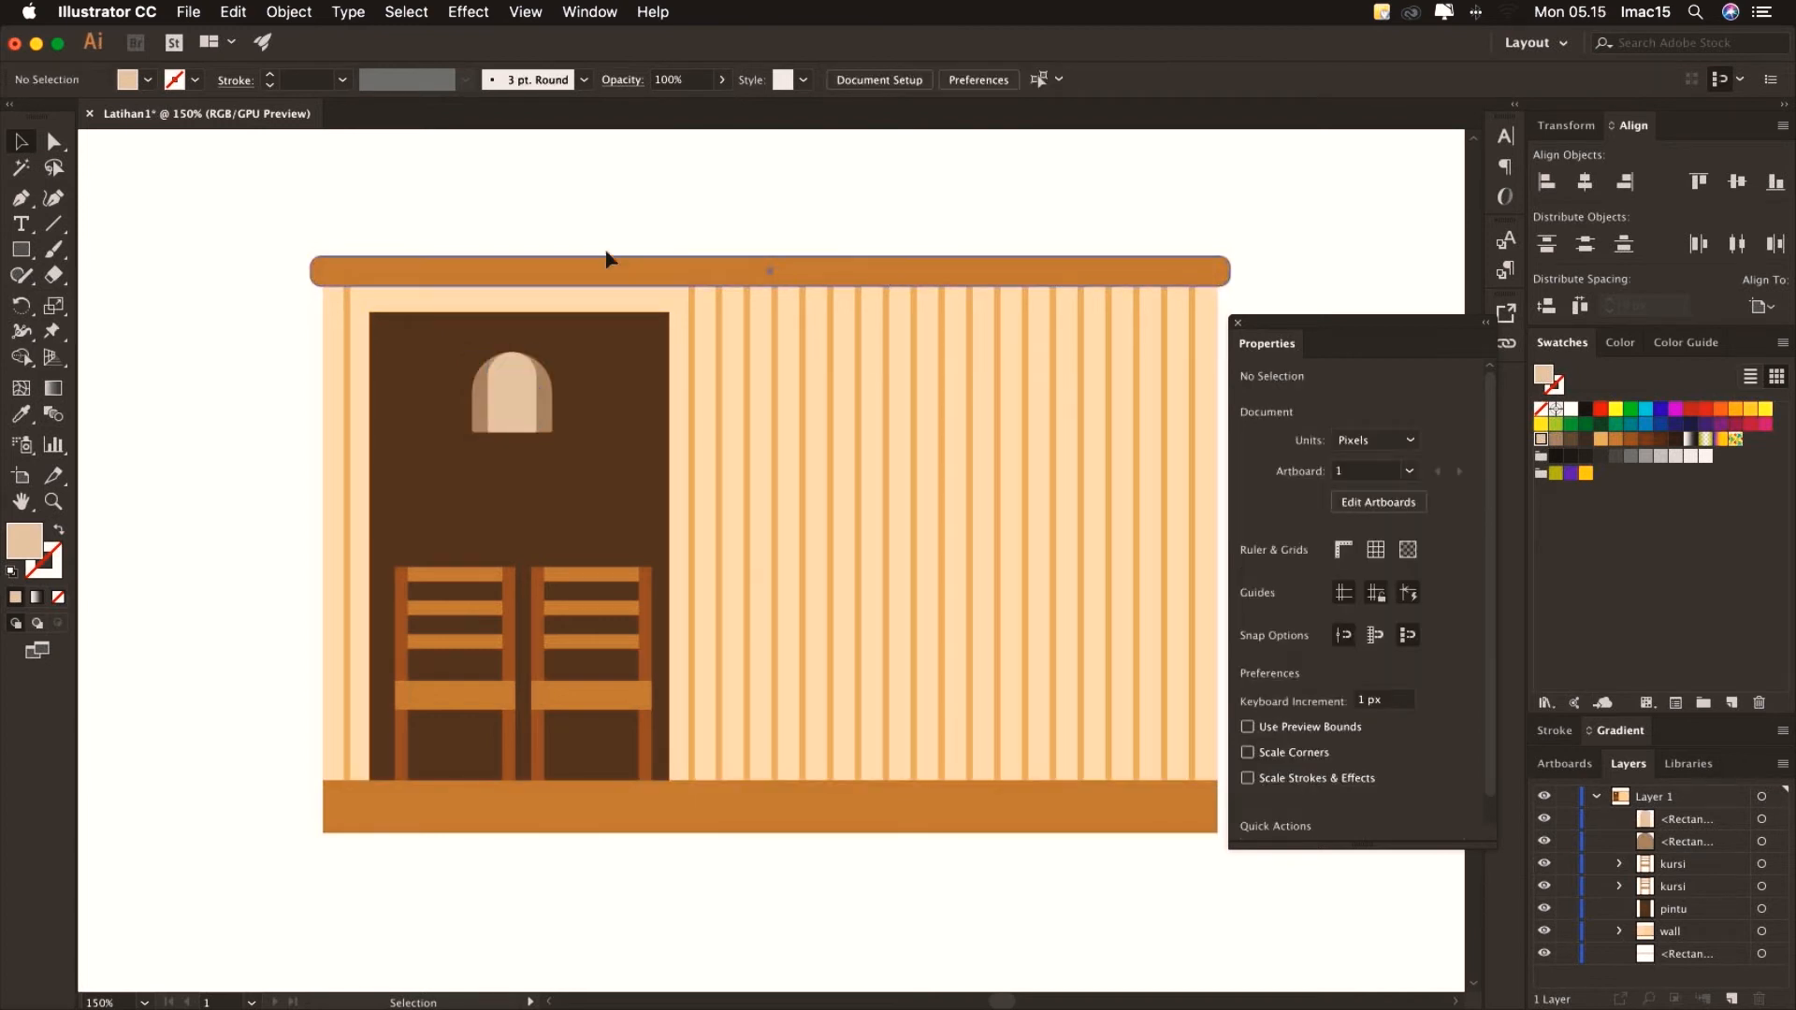
Draw a vertical line 25 px long from the top centre of the lampshade to the doorway's upper edge
left_click(53, 227)
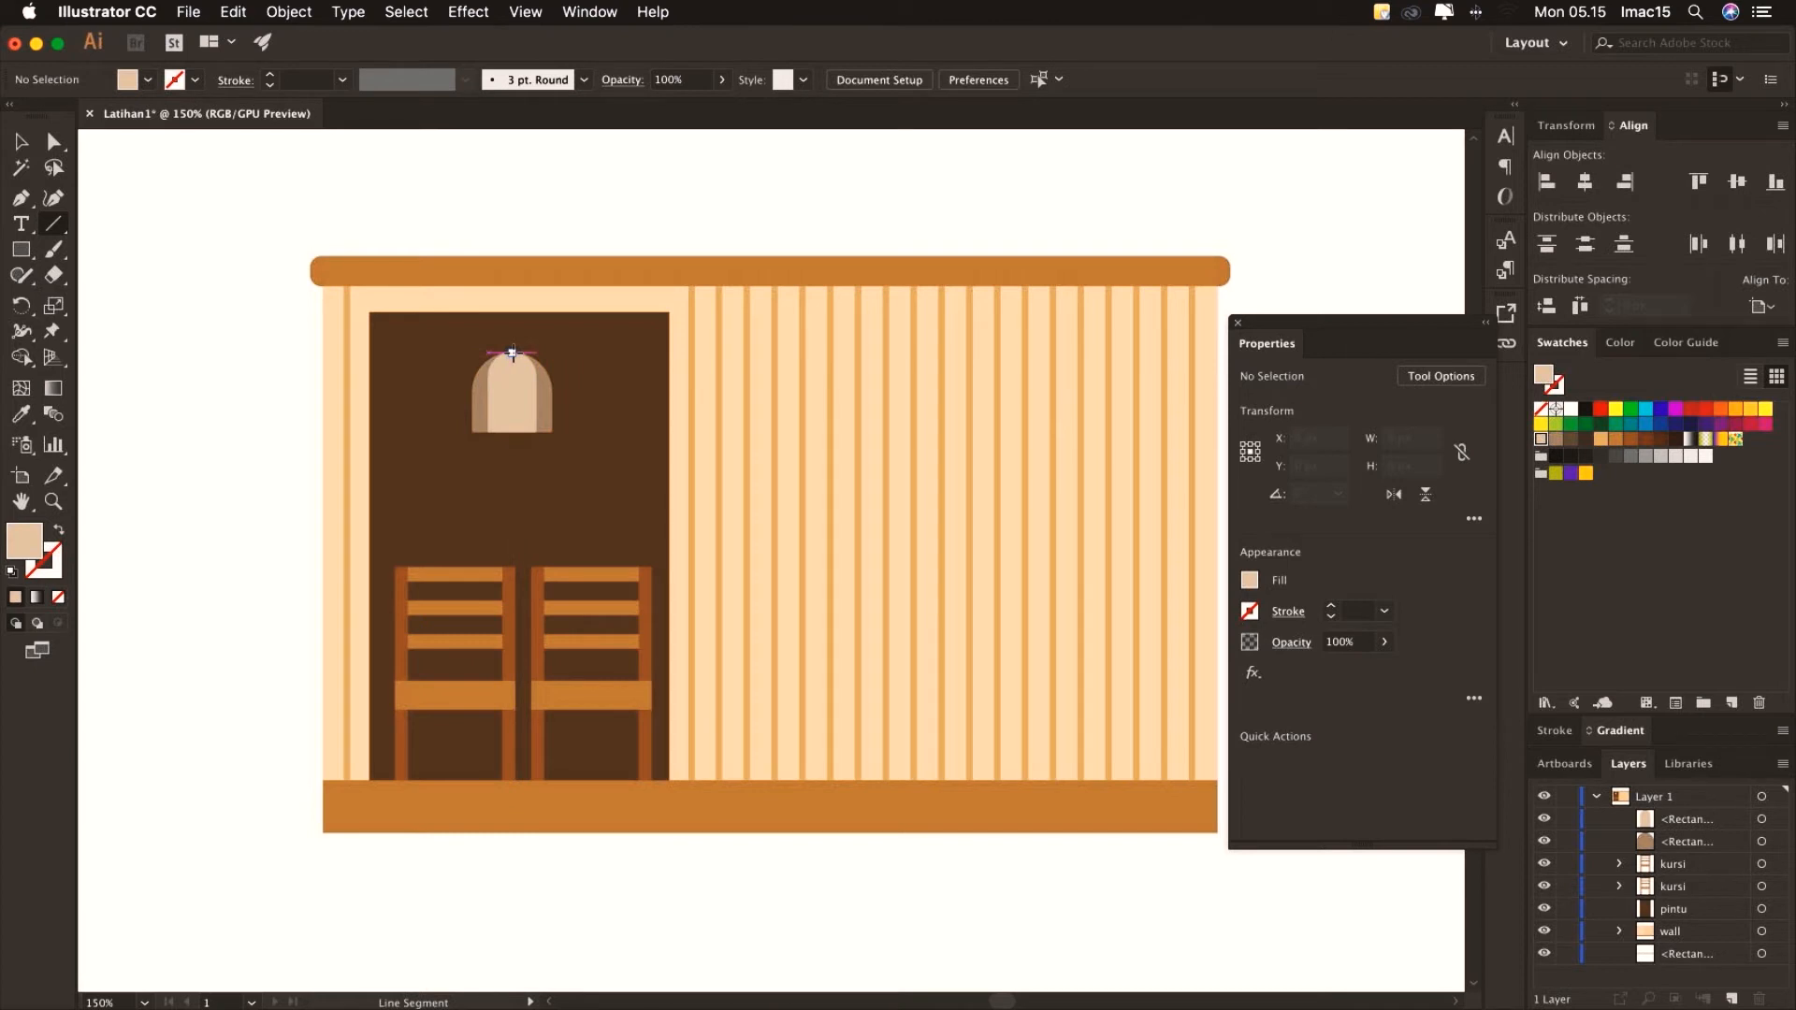
left_click_drag(511, 354, 512, 311)
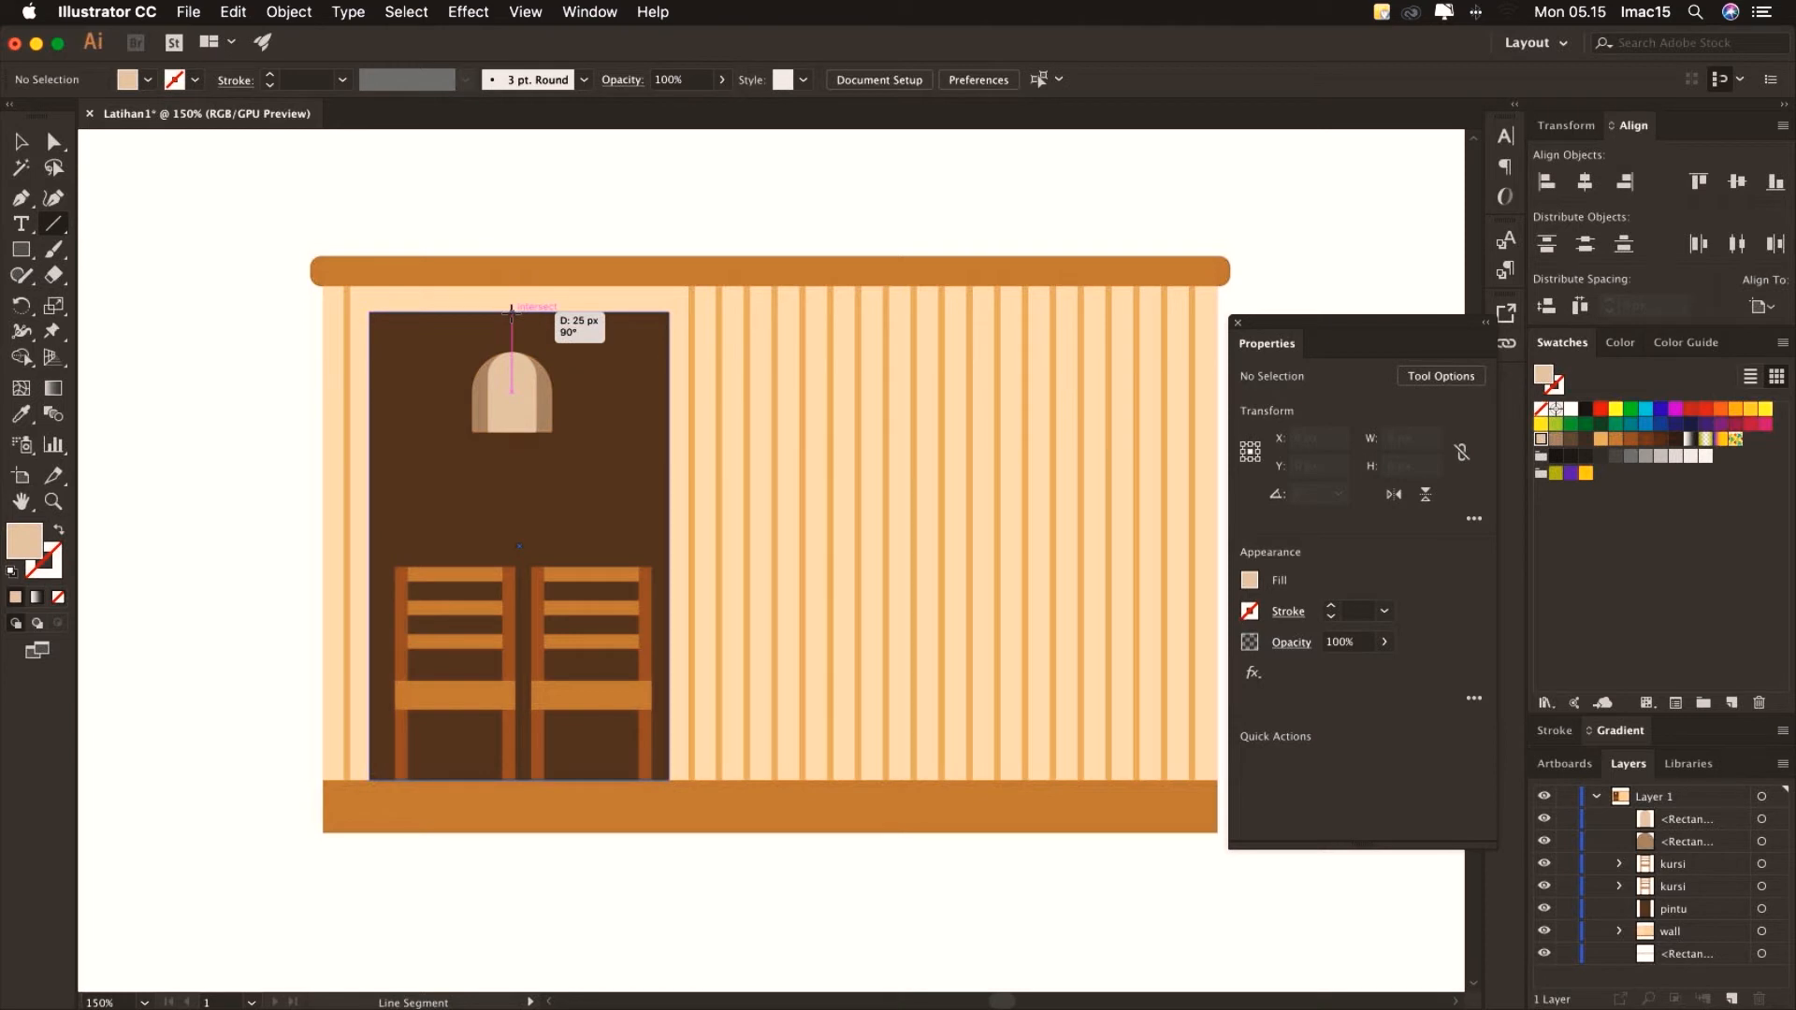
left_click_drag(512, 312, 512, 311)
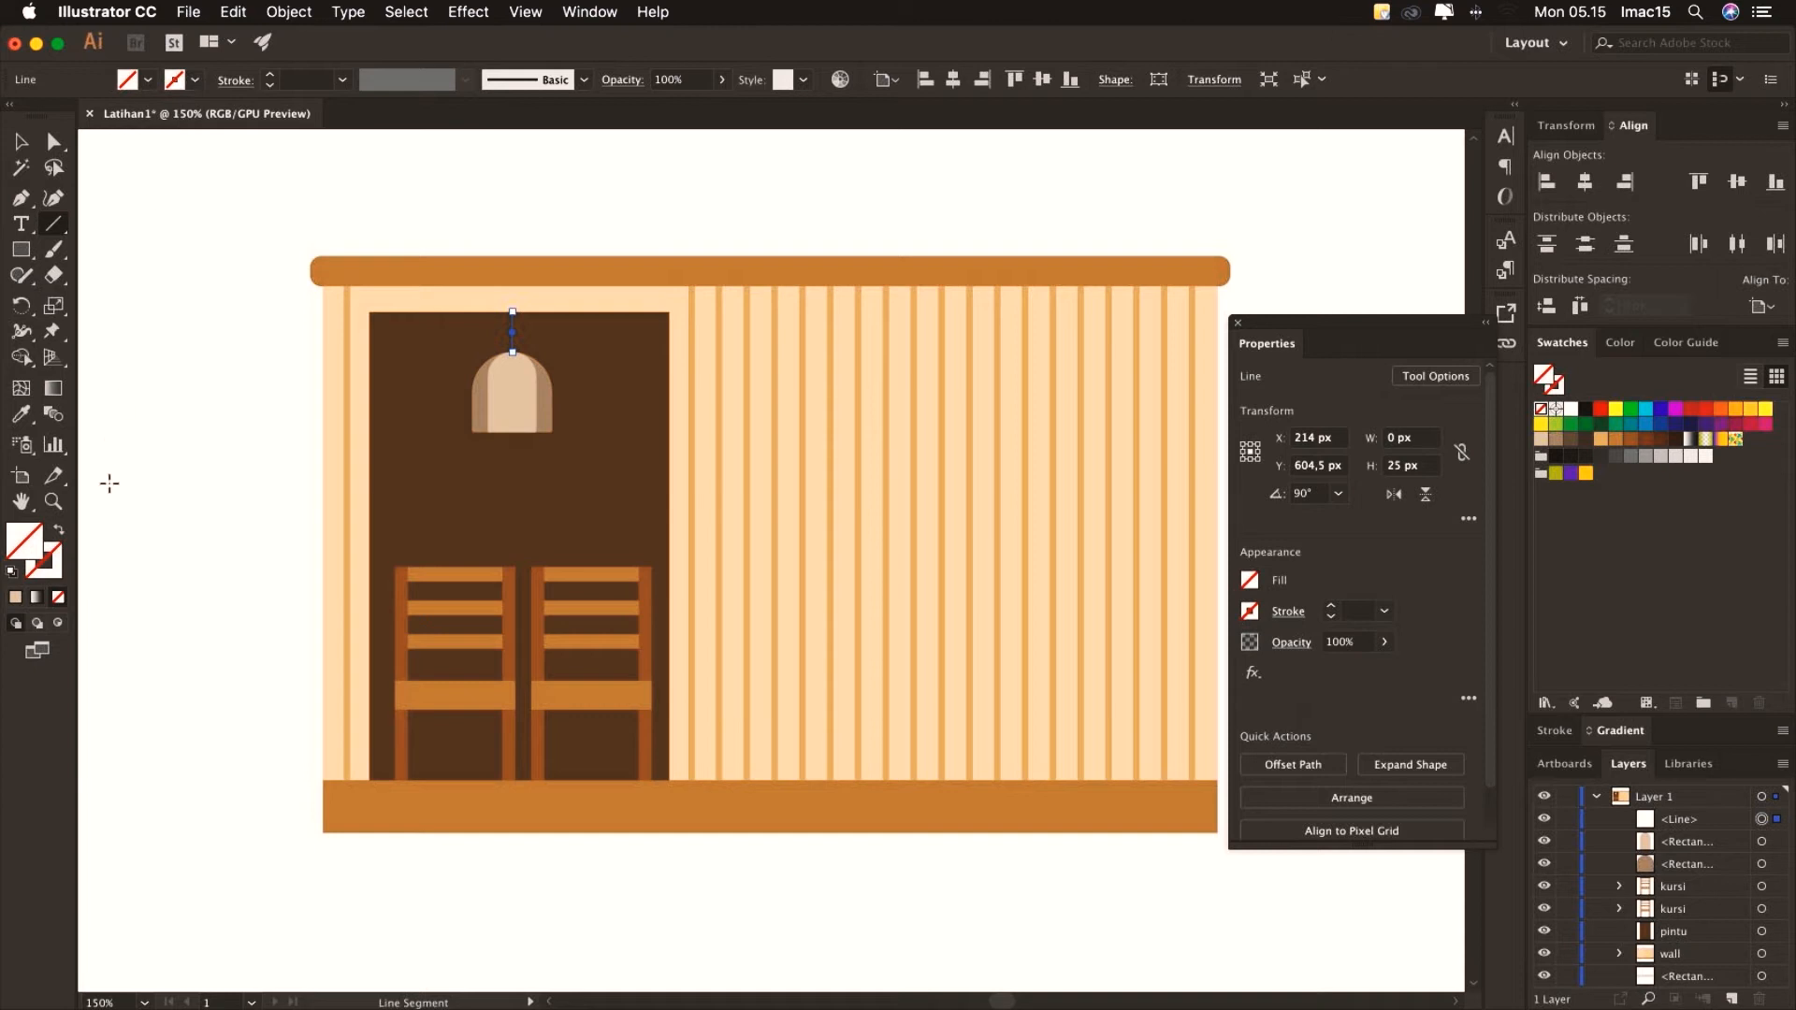
Give the lamp cord line a dark brown R=66 G=33 B=11 stroke with a weight of 3 pt
left_click(60, 556)
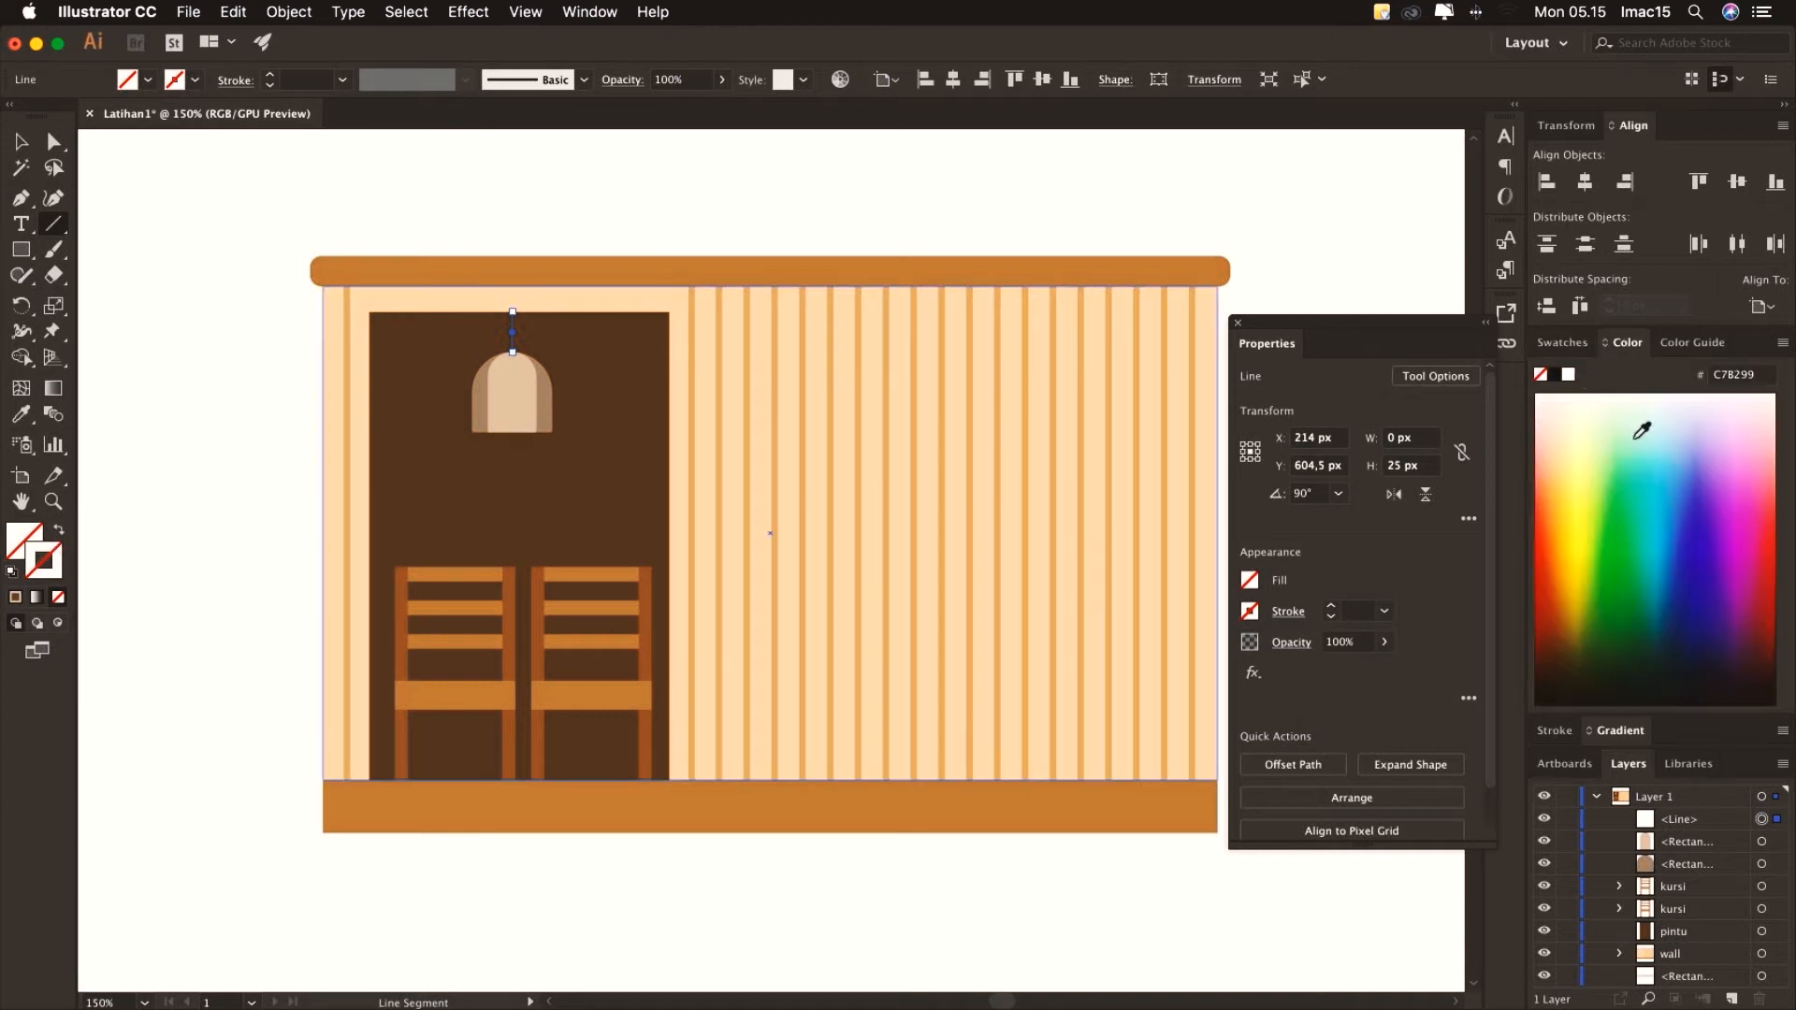
left_click(1562, 343)
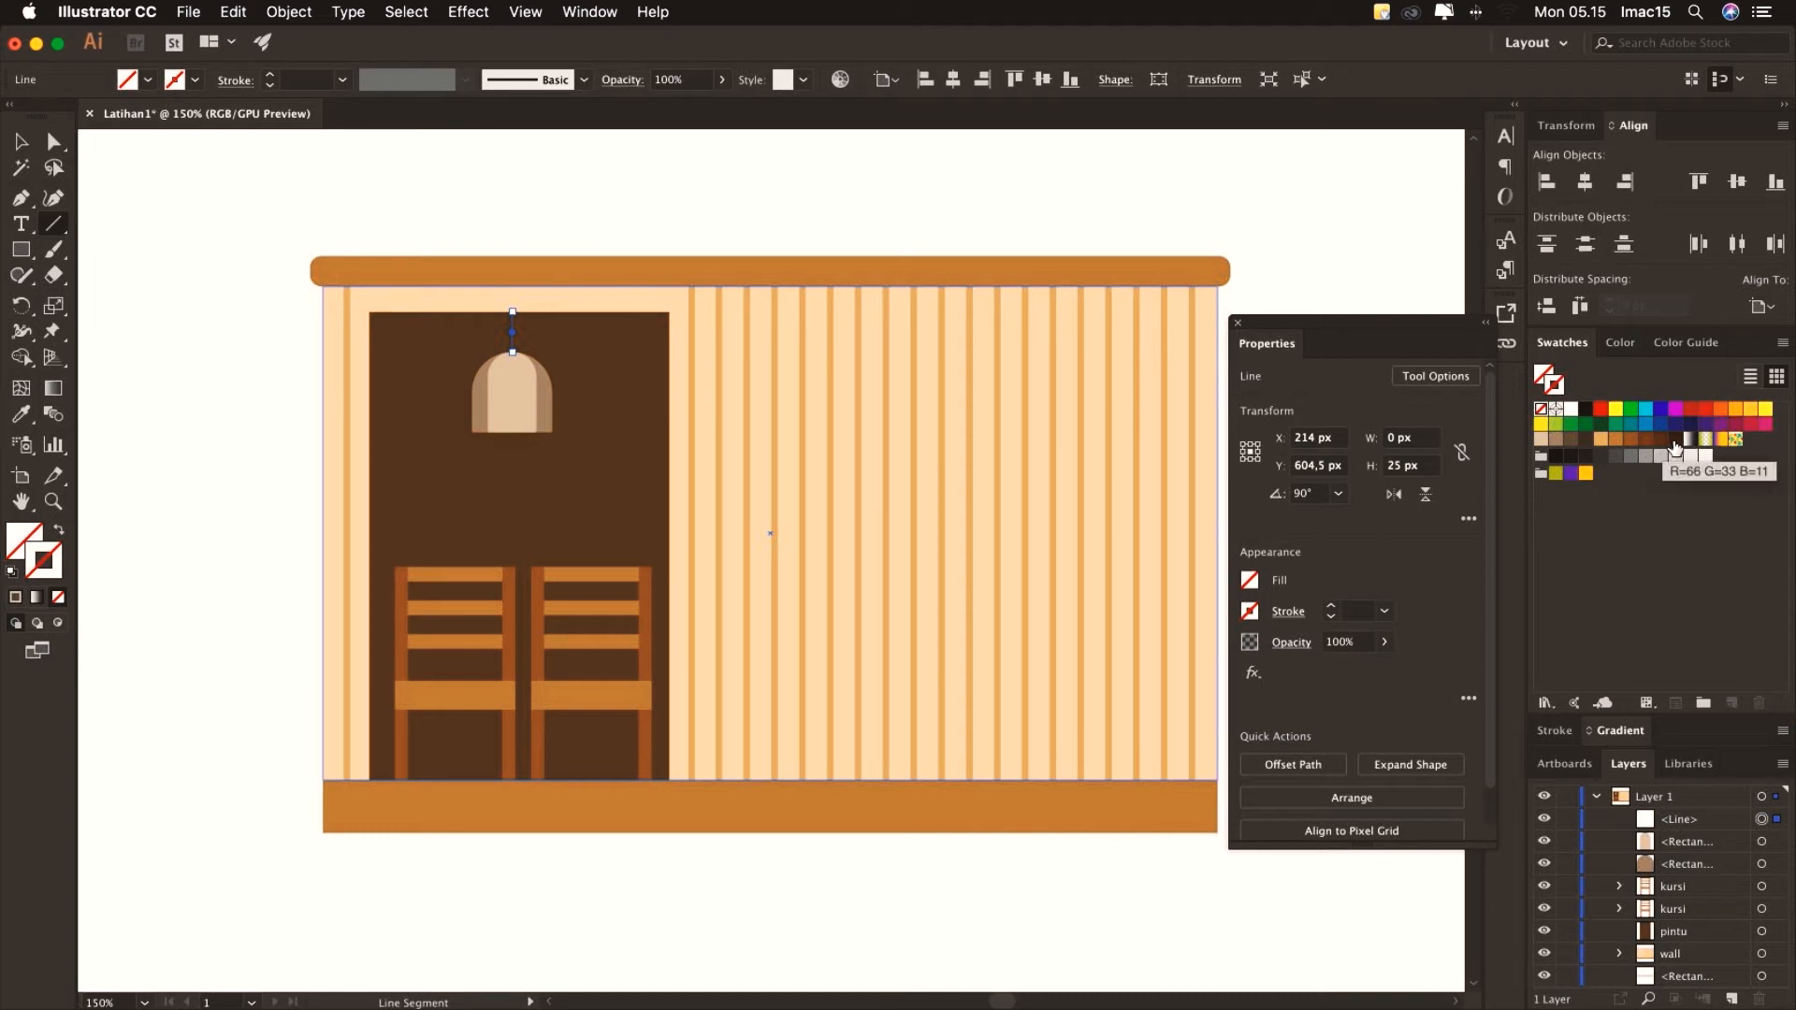
left_click(1673, 439)
left_click(342, 79)
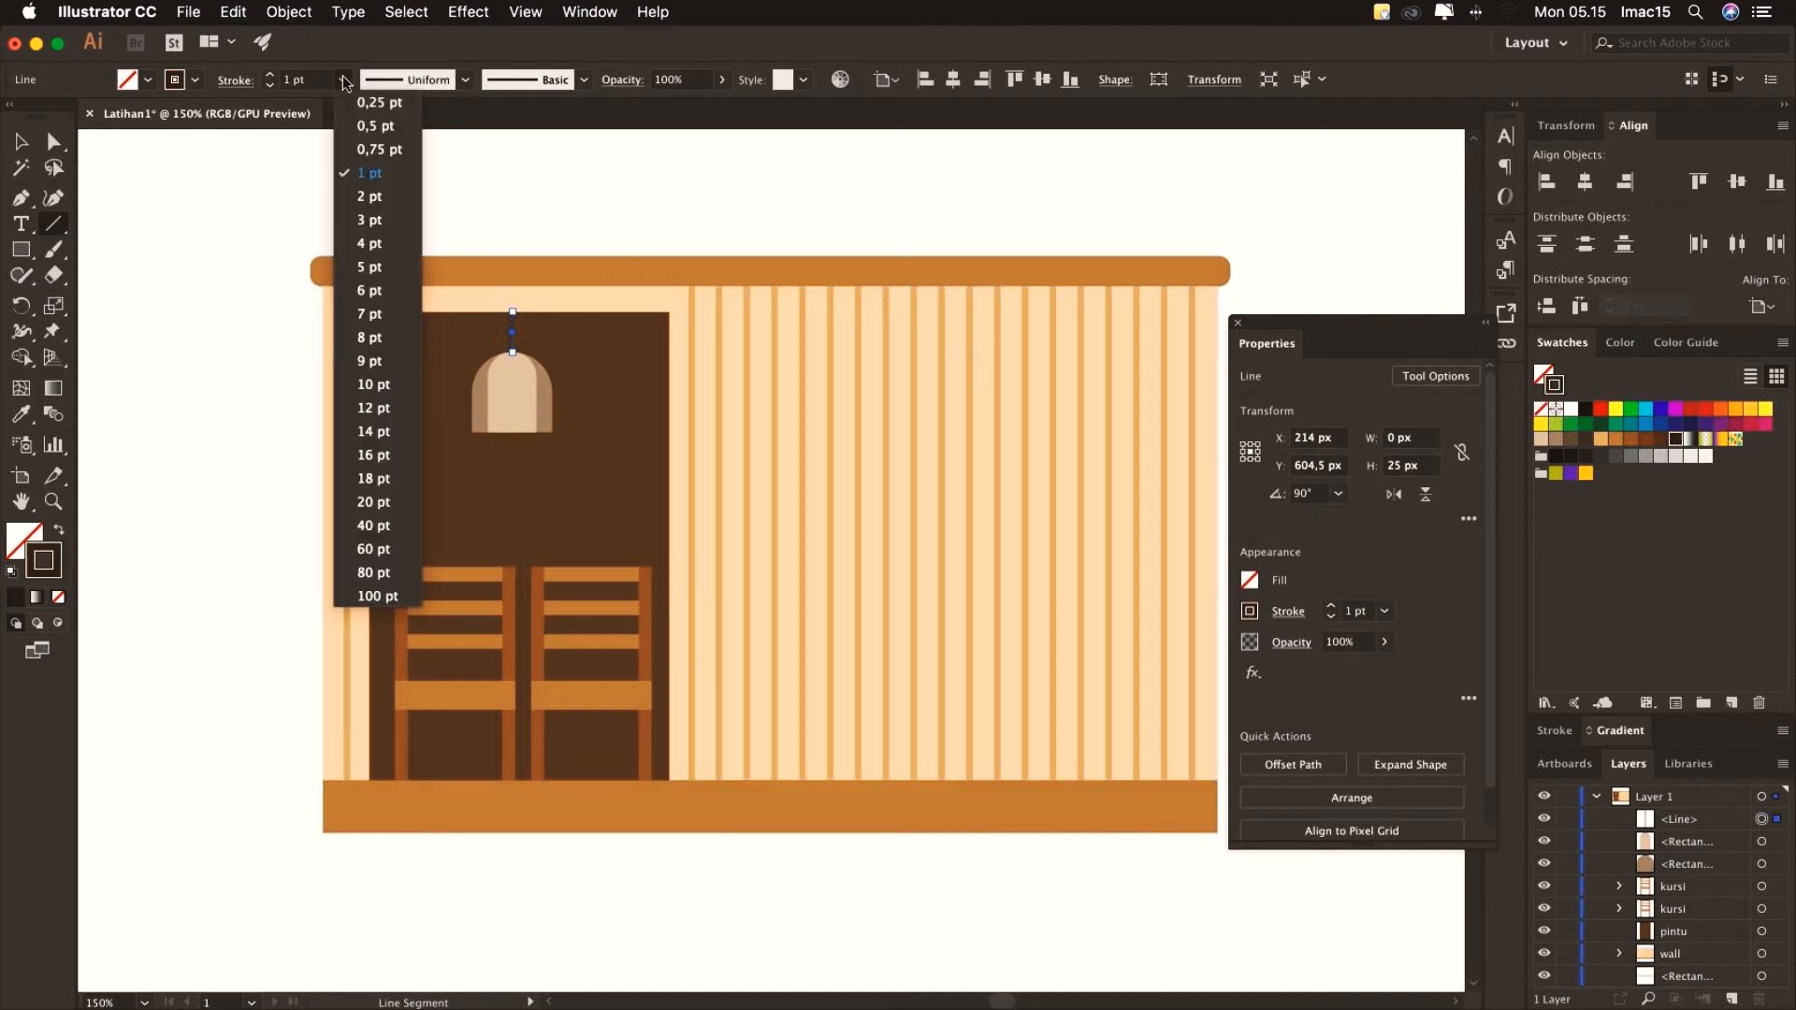
left_click(379, 222)
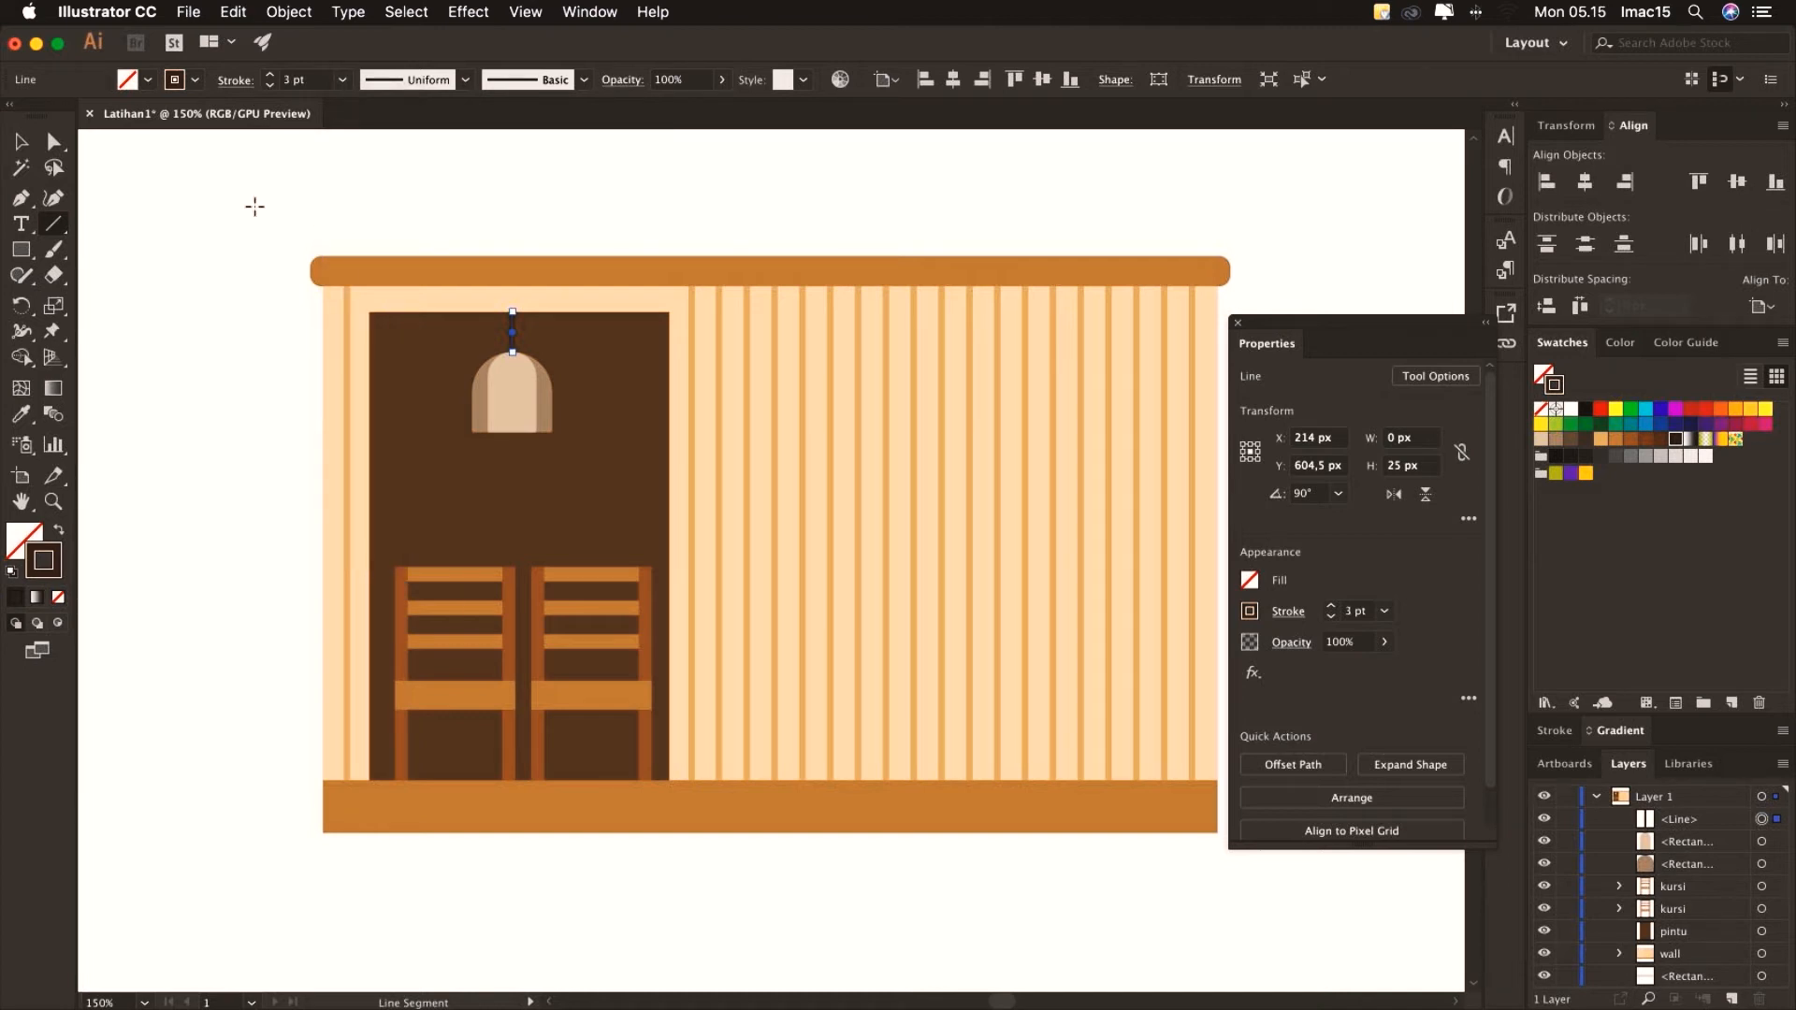
Change the lamp cord's stroke colour to #4C3827 and deselect everything
left_click(20, 142)
left_click(1660, 441)
left_click(676, 232)
left_click(512, 333)
double_click(60, 551)
left_click(737, 583)
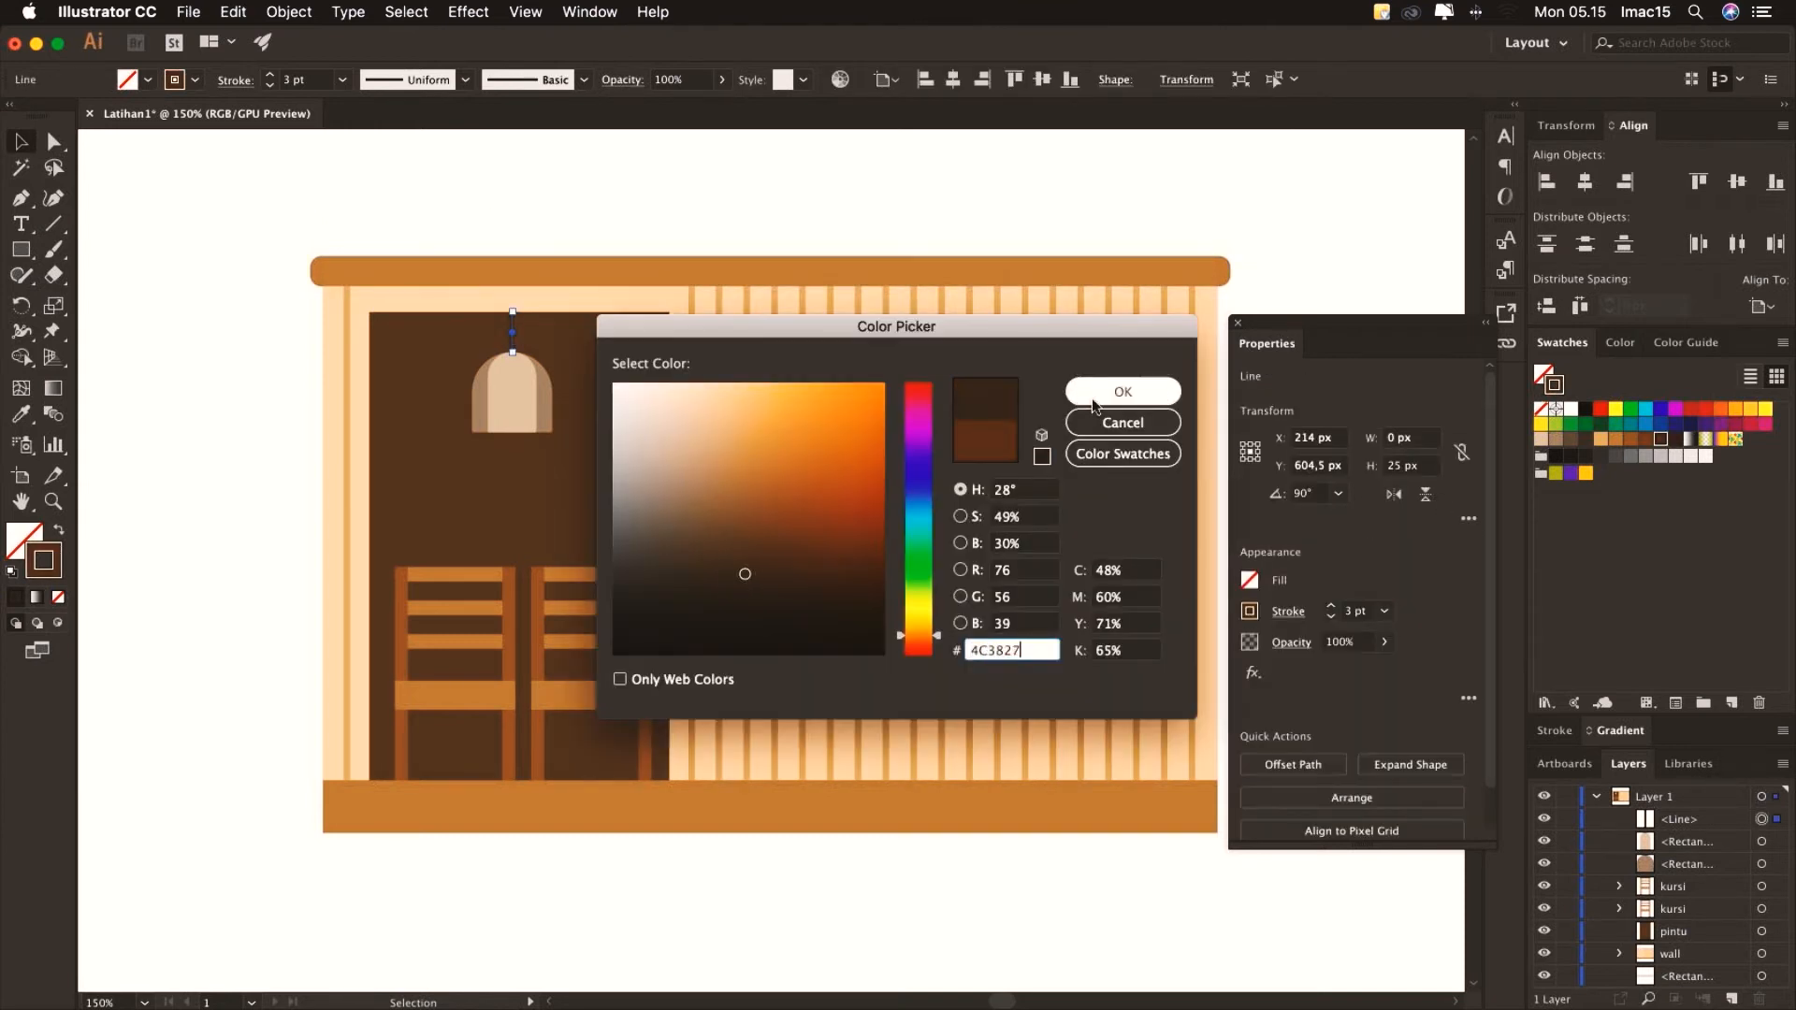
left_click(1123, 391)
key("super+shift+a")
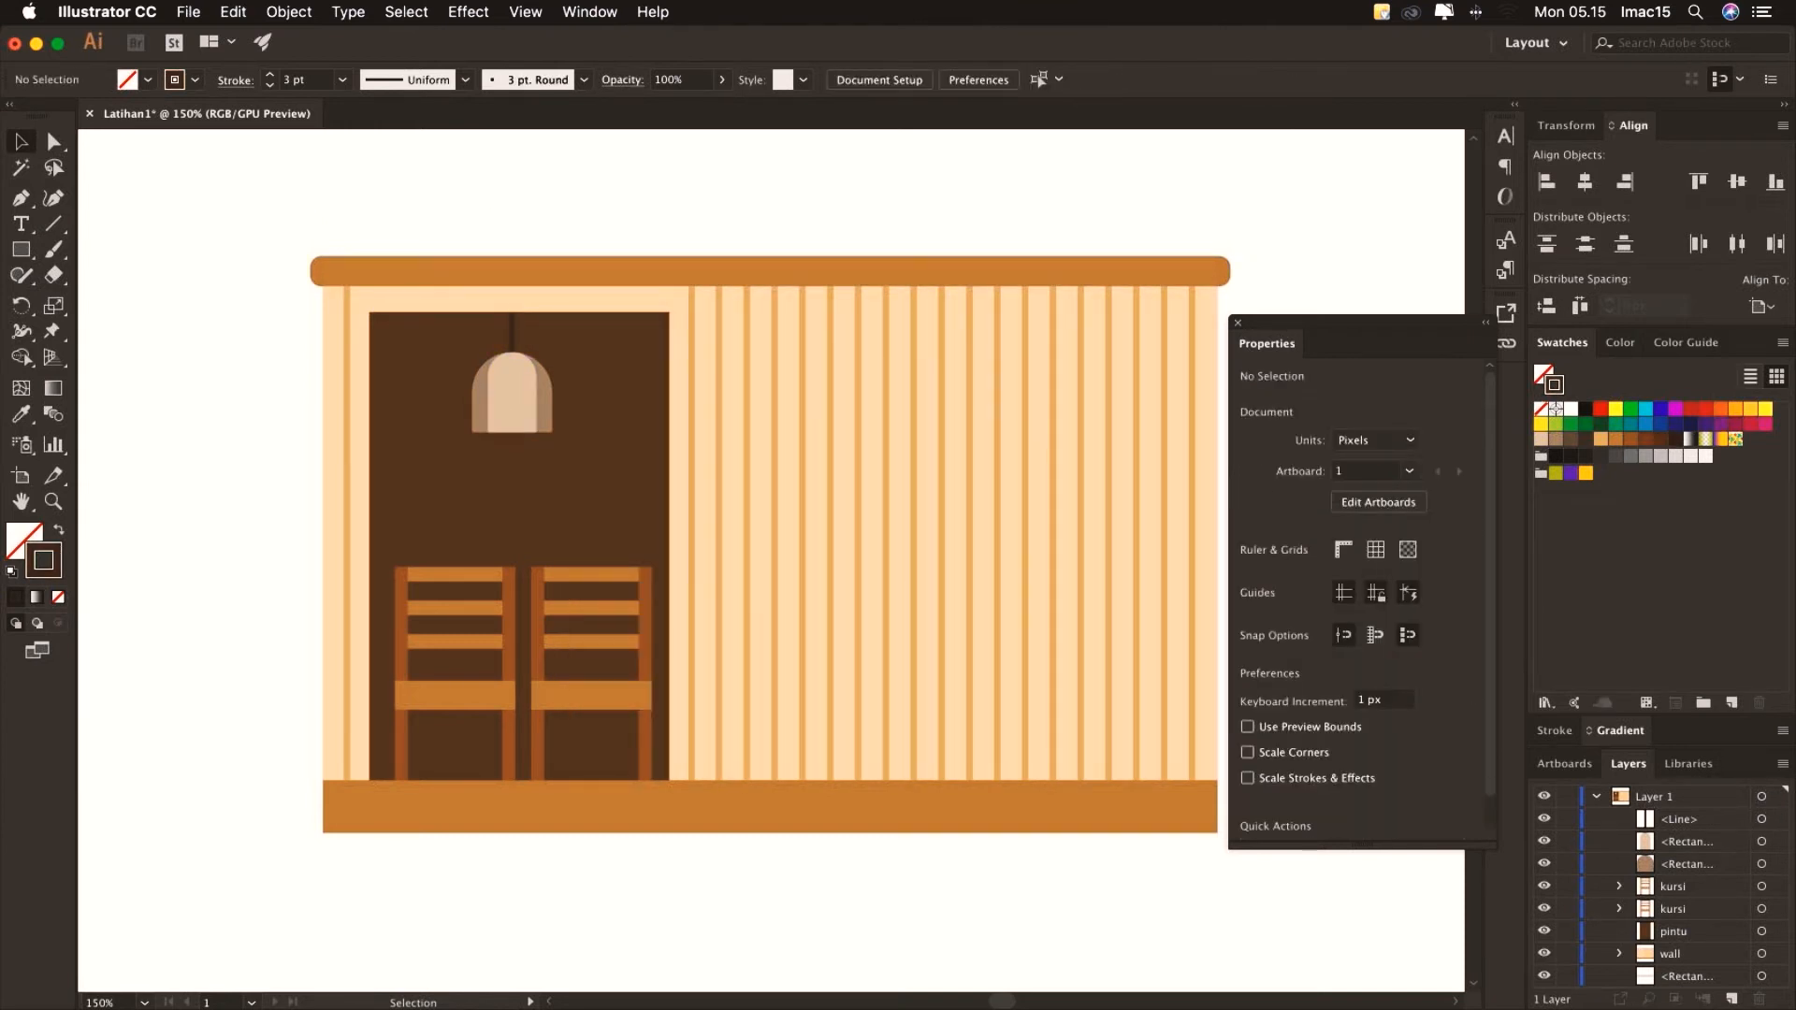
Group the lamp cord line with the two arched lampshade shapes
left_click(1762, 821)
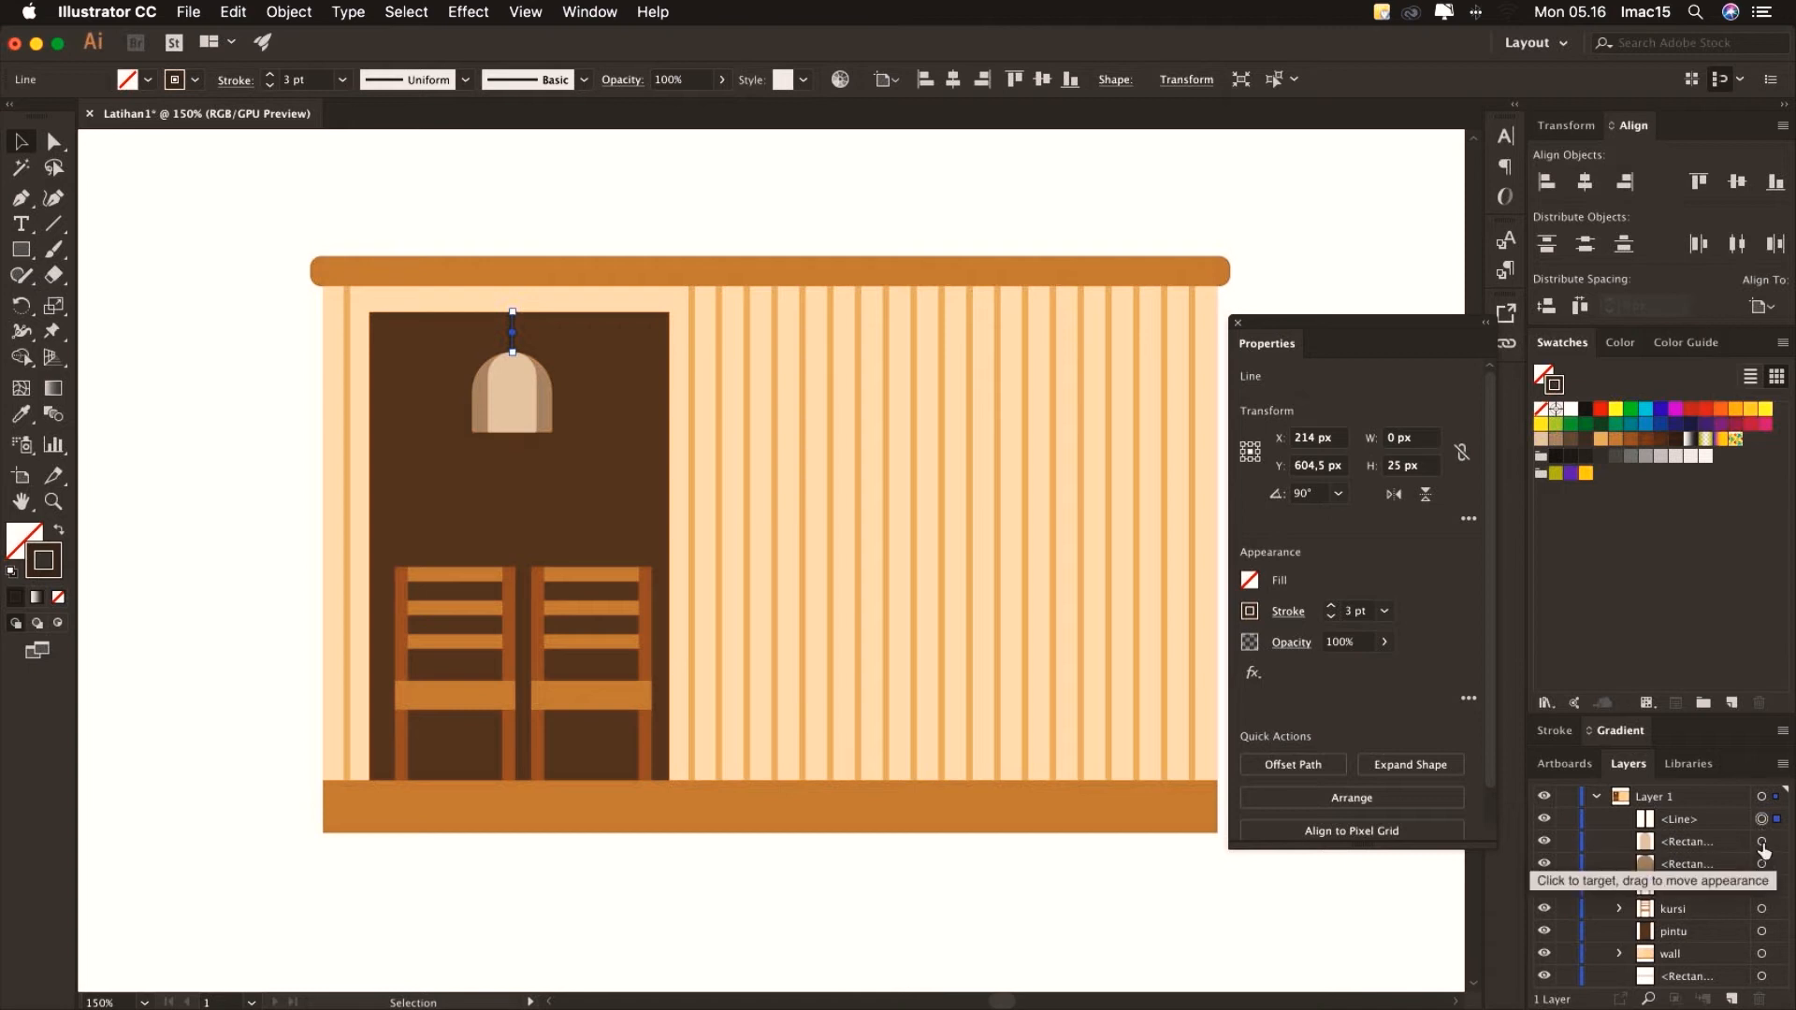
left_click(1763, 842, "shift")
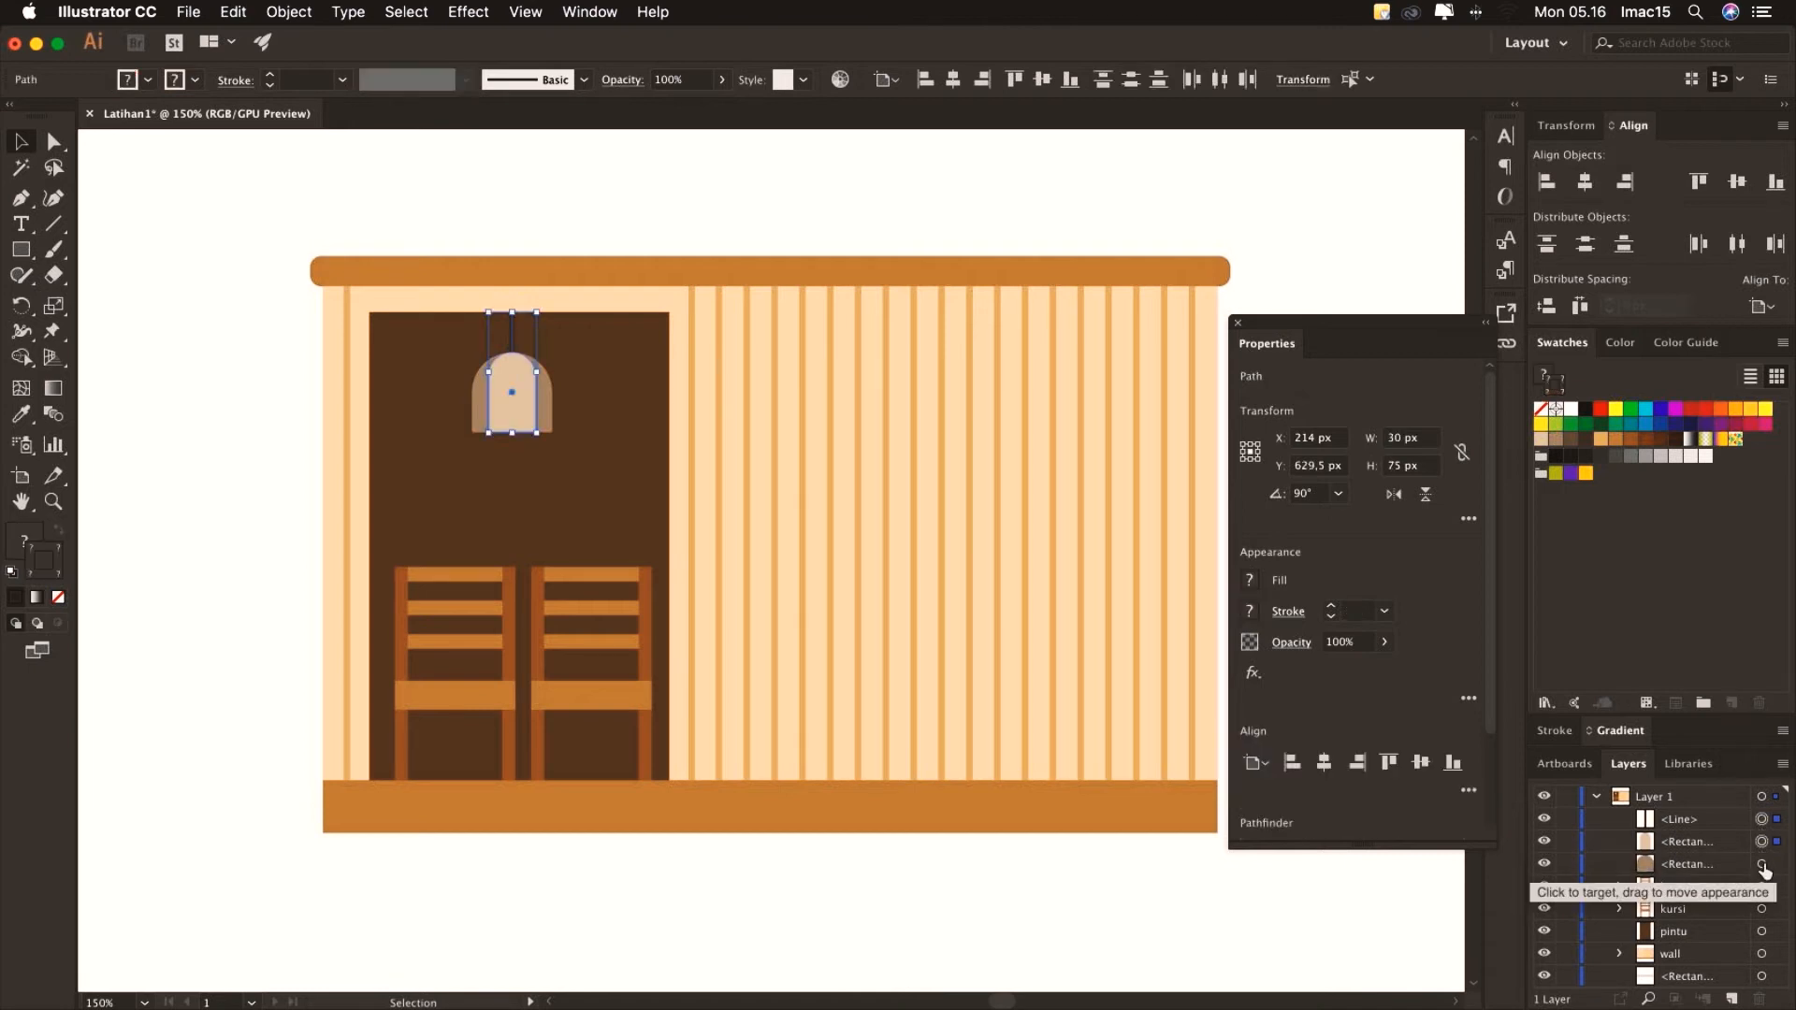
left_click(1762, 866, "shift")
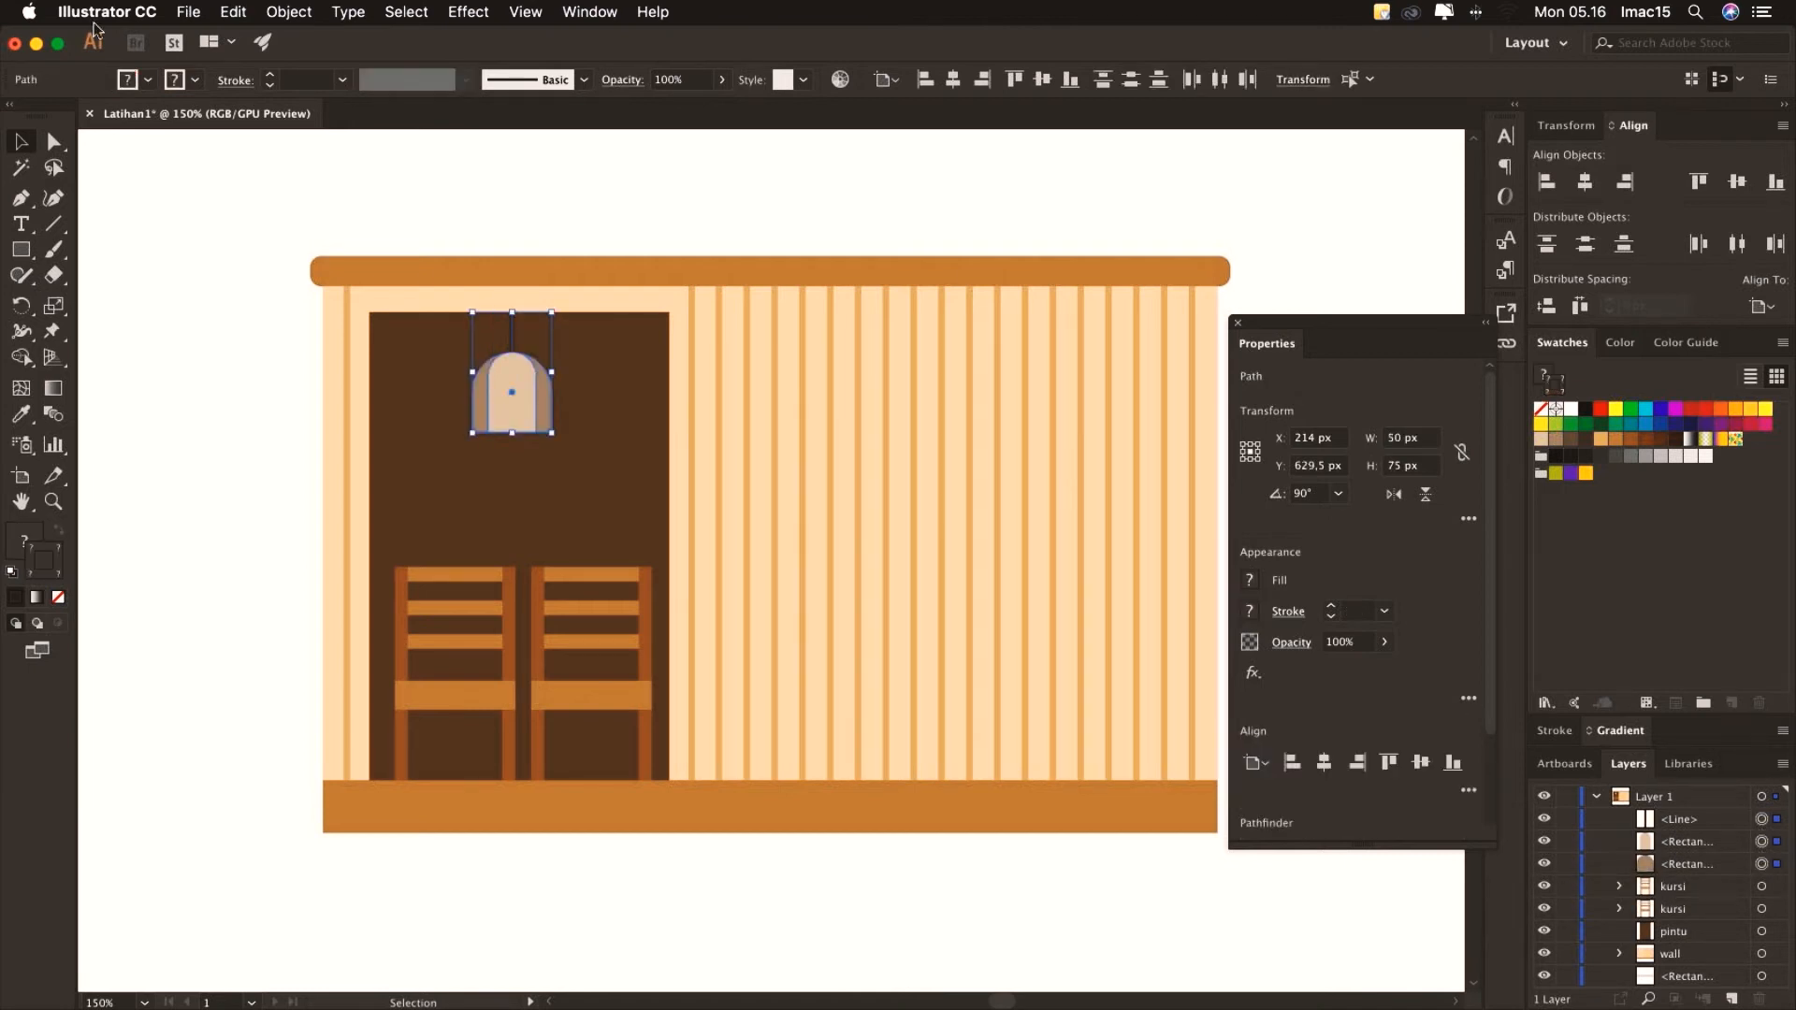
left_click(288, 11)
mouse_move(356, 142)
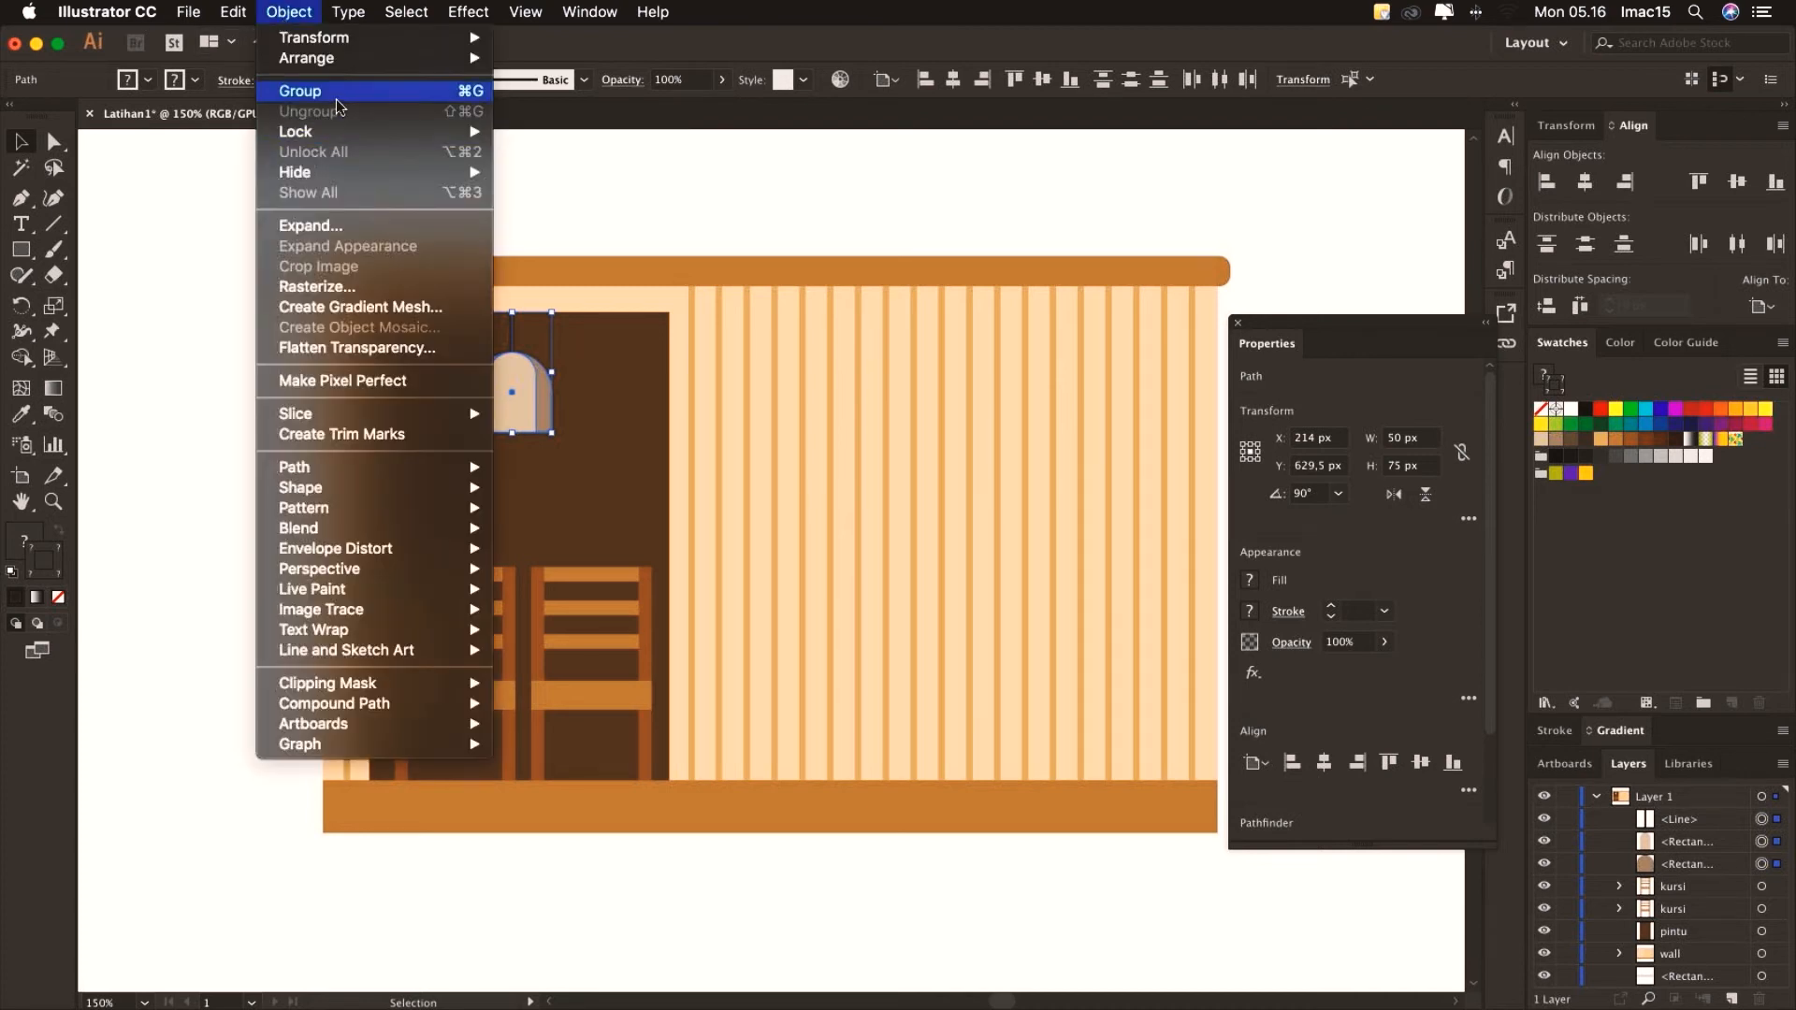
left_click(335, 98)
Rename the new group as lampu and move the lamp slightly right to centre it in the doorway
double_click(1698, 823)
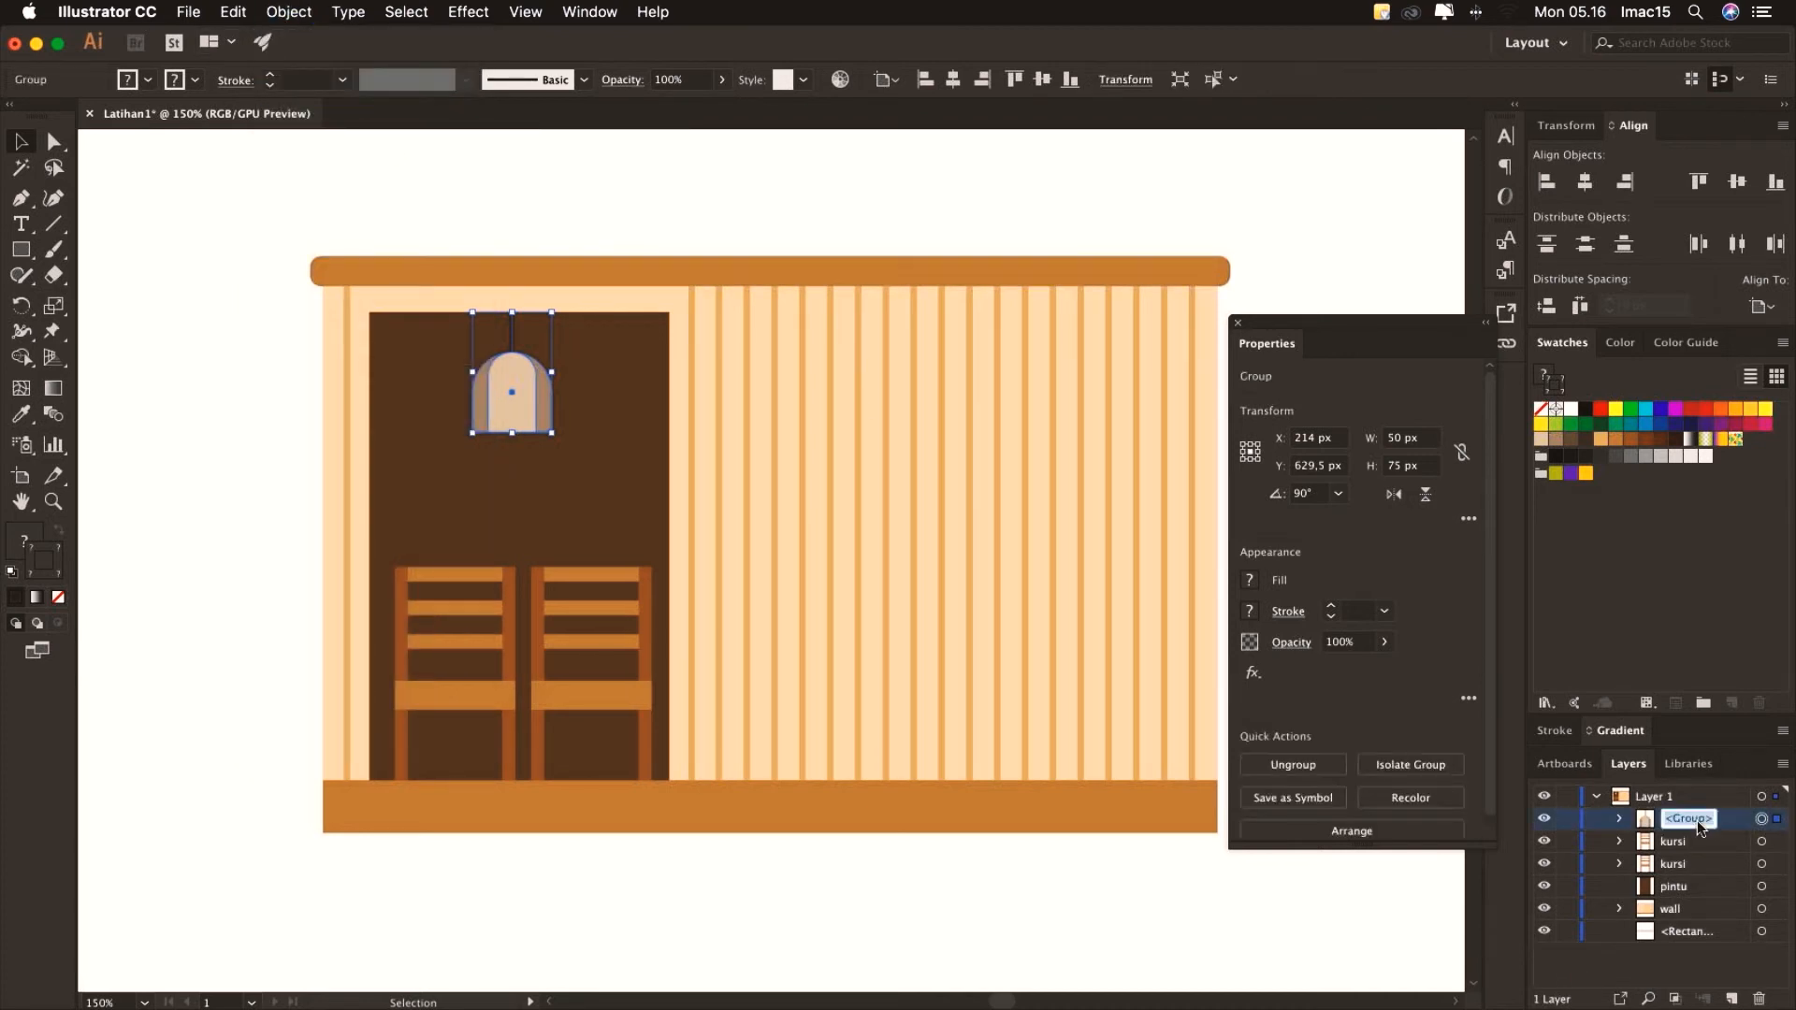
type("lampu")
key("Return")
left_click_drag(508, 417, 522, 417)
left_click(565, 240)
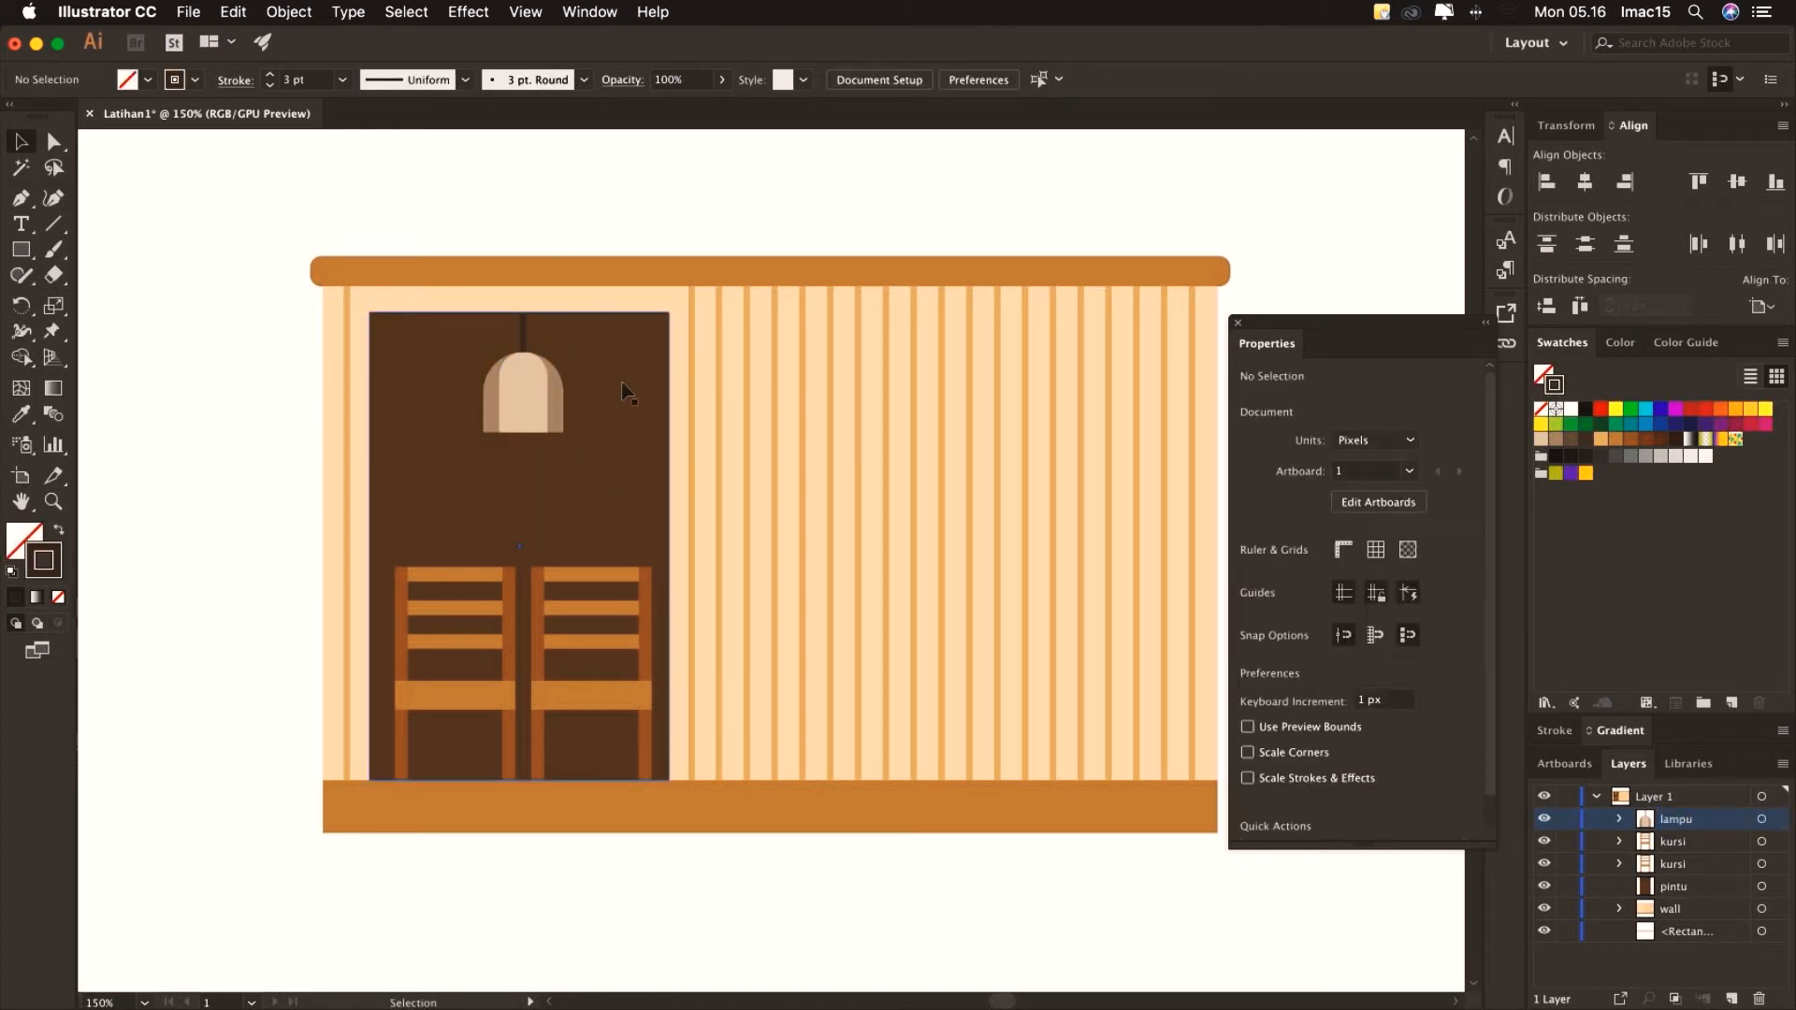
Draw a window rectangle about 105 × 163 px on the striped wall and colour its stroke R=140 G=98 B=57
left_click(20, 249)
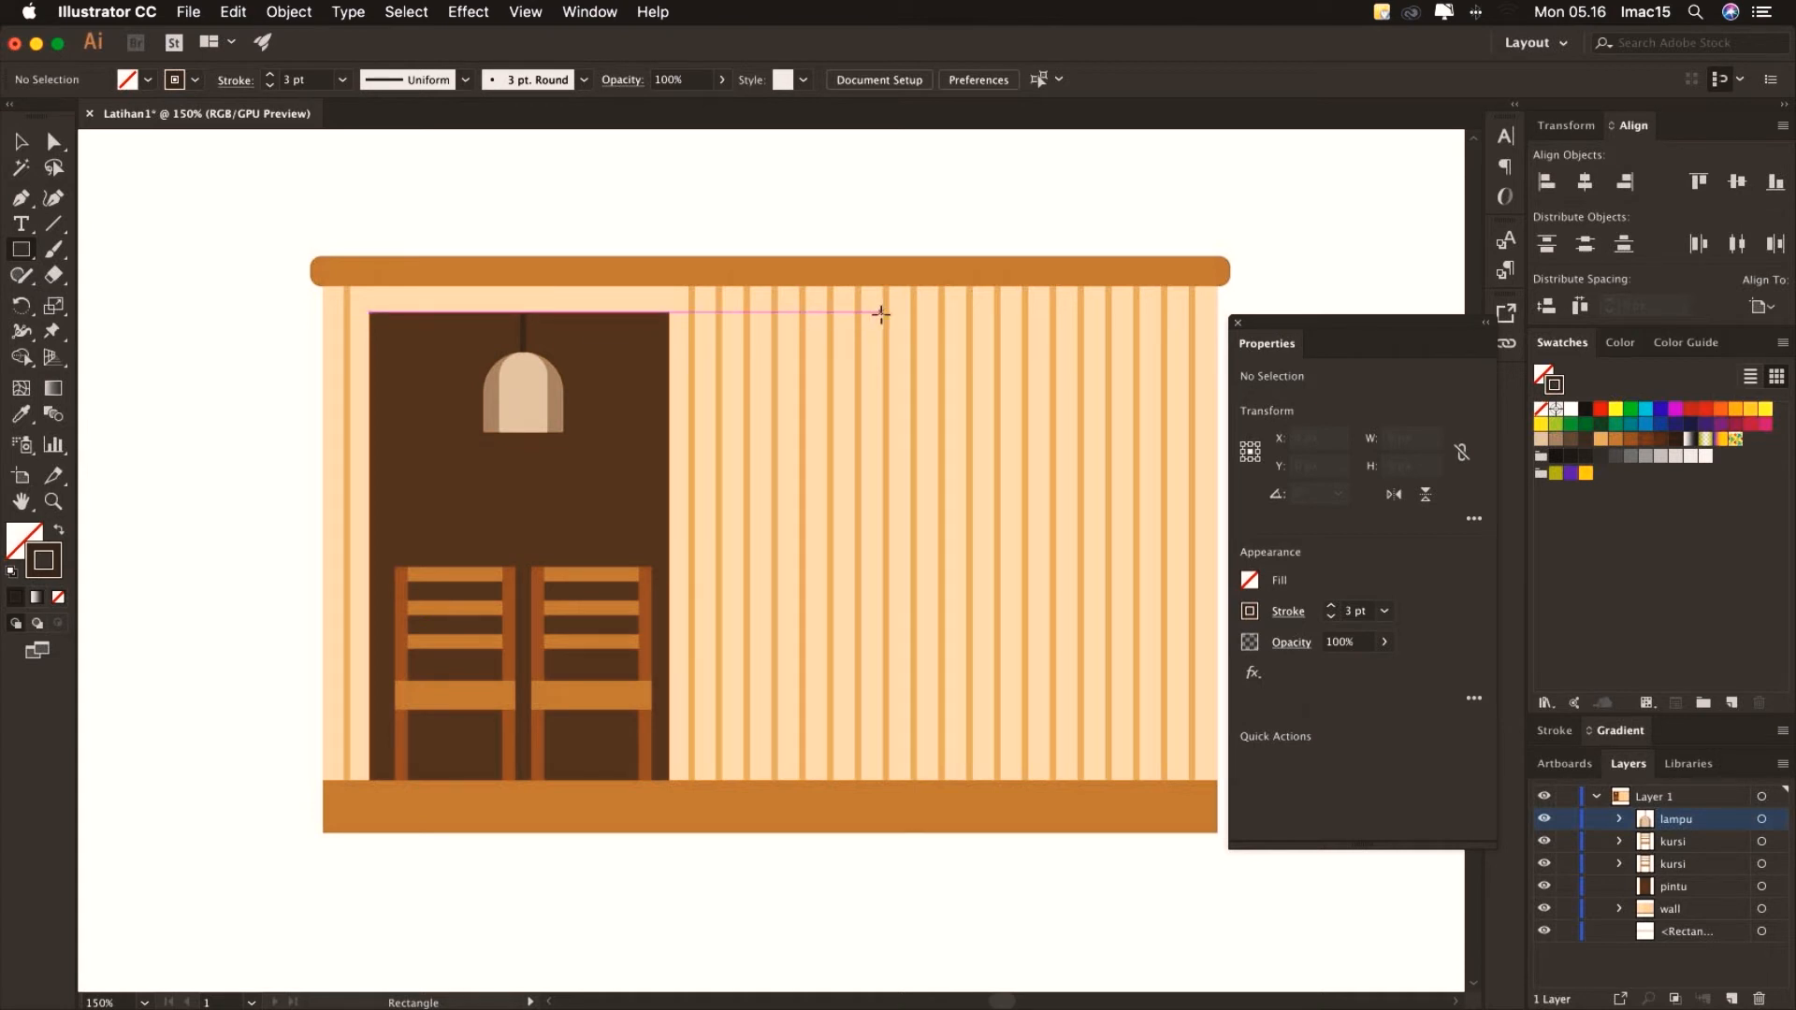
left_click_drag(843, 313, 1012, 573)
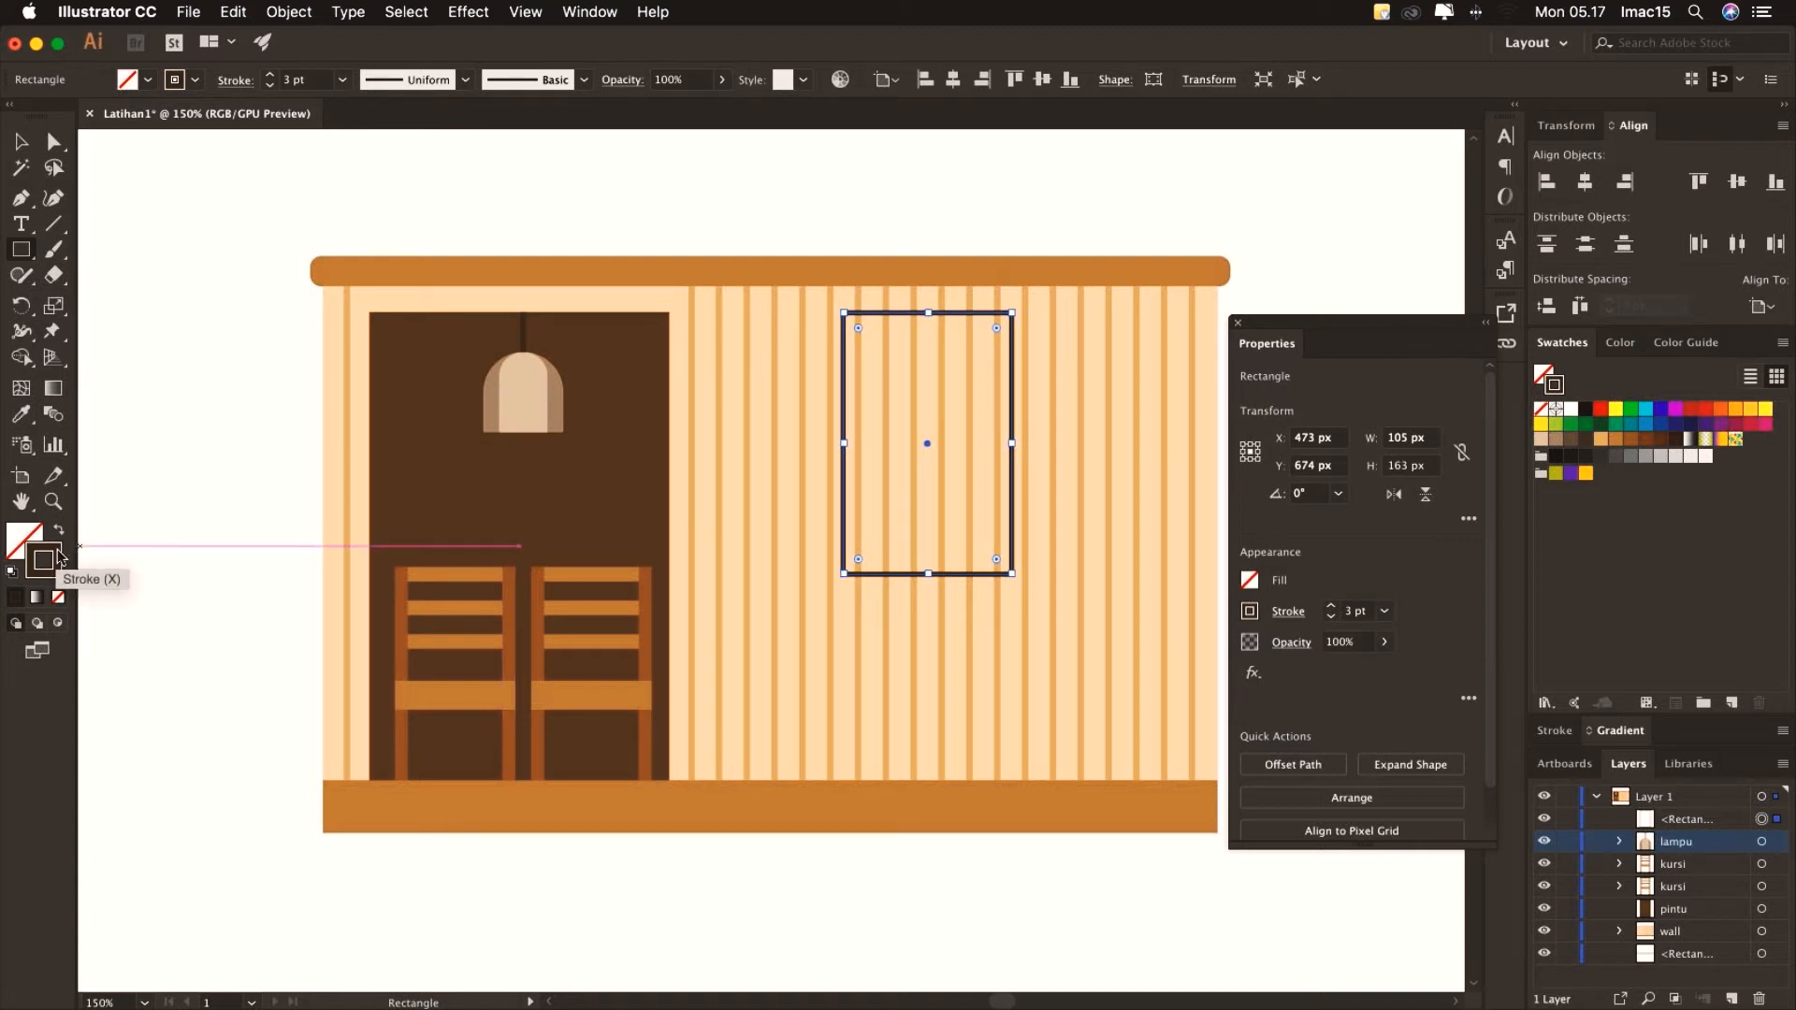
left_click(1645, 439)
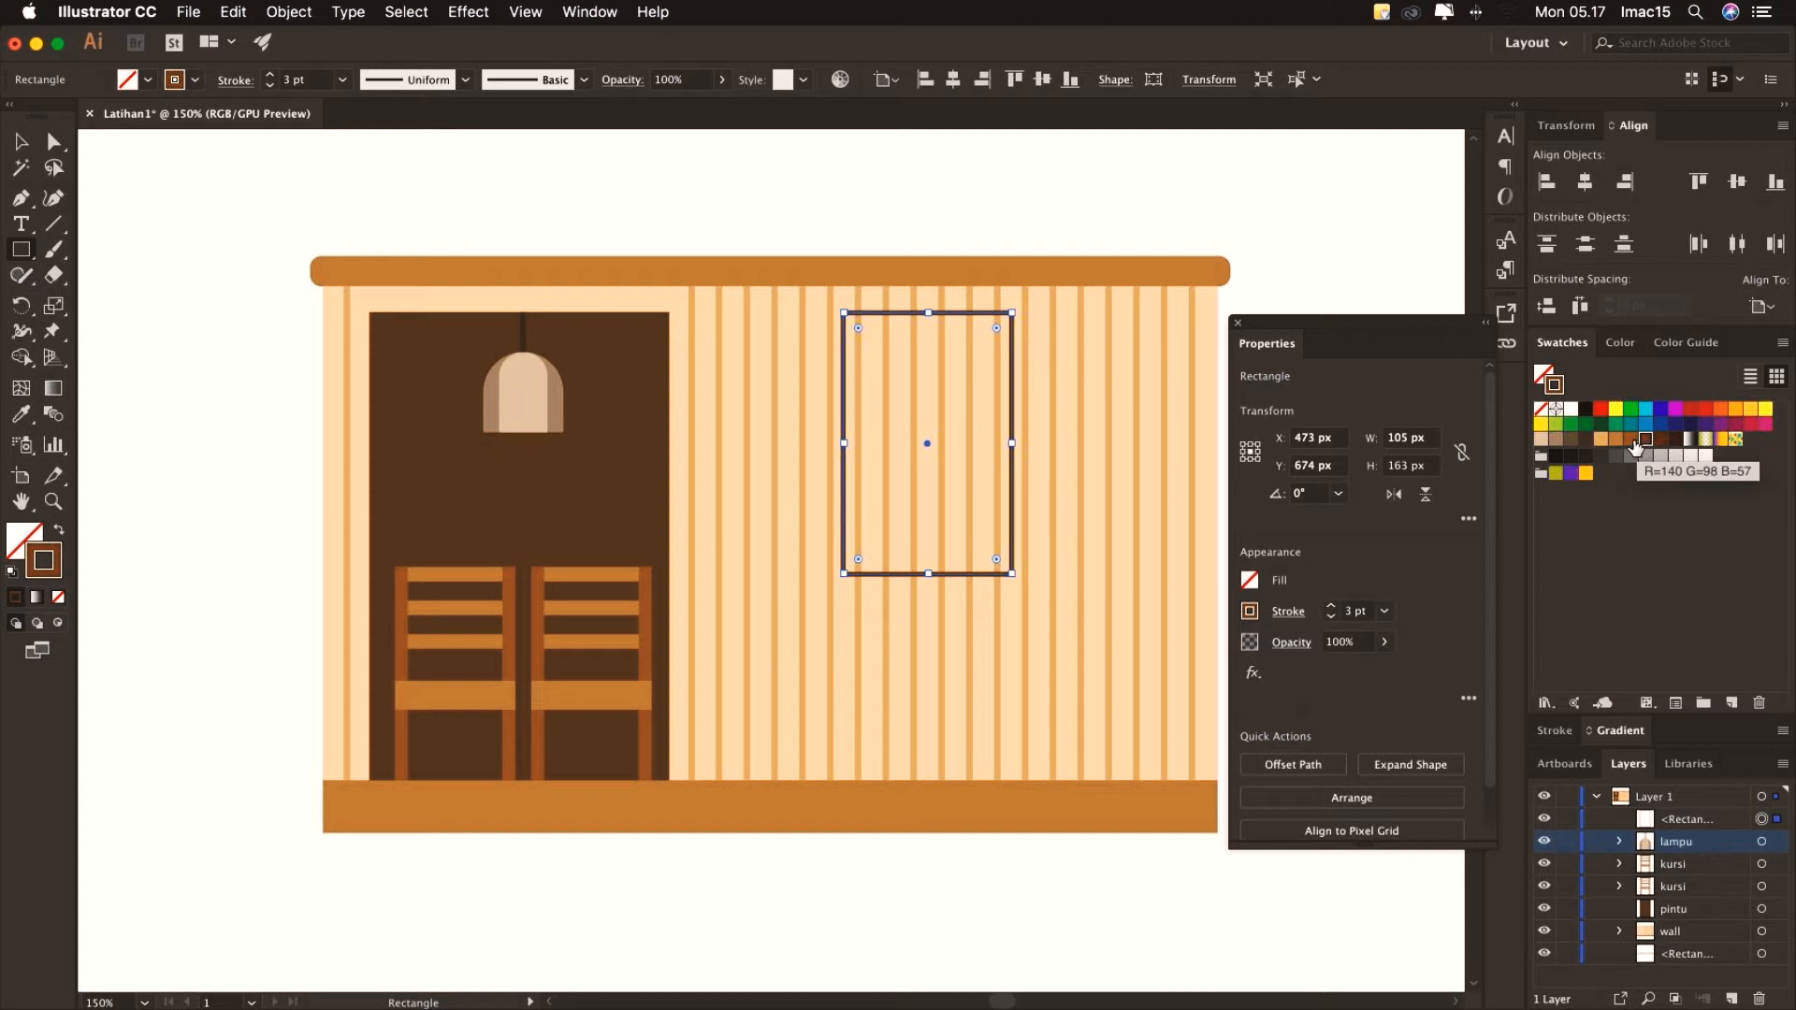
left_click(1631, 439)
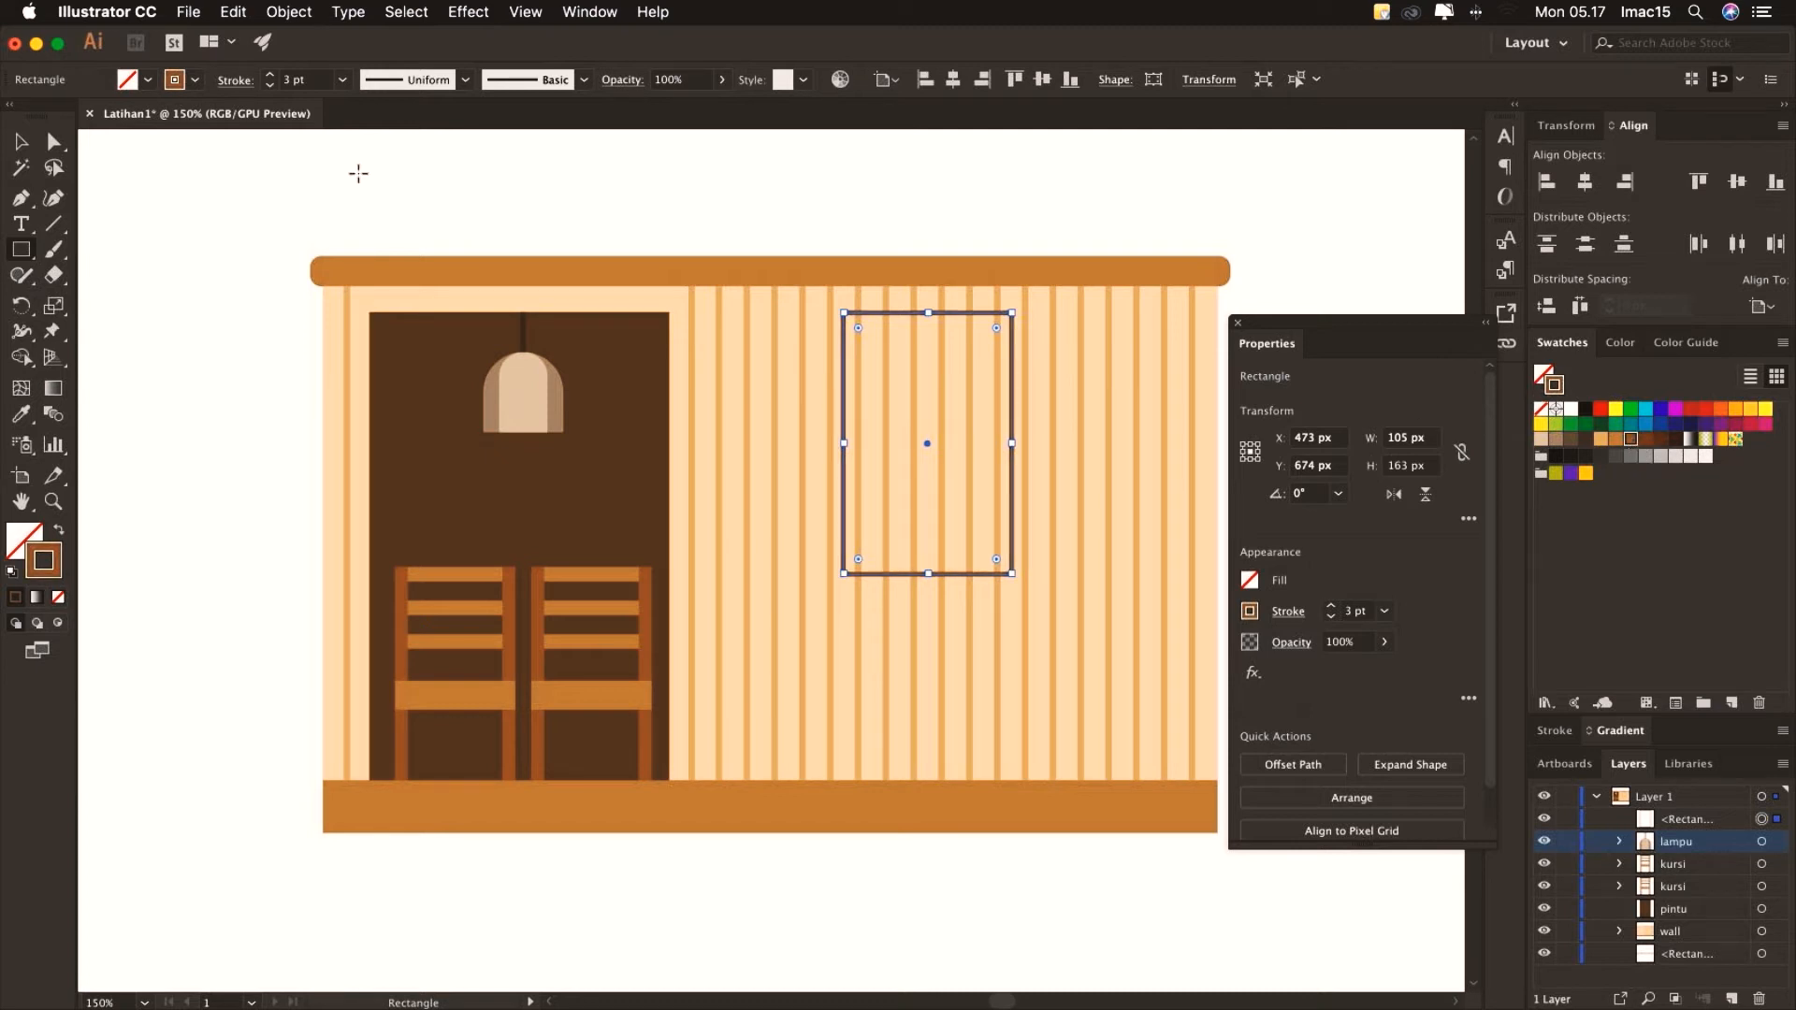
Set the window rectangle's stroke weight to 5 pt and align the stroke to the inside
left_click(343, 80)
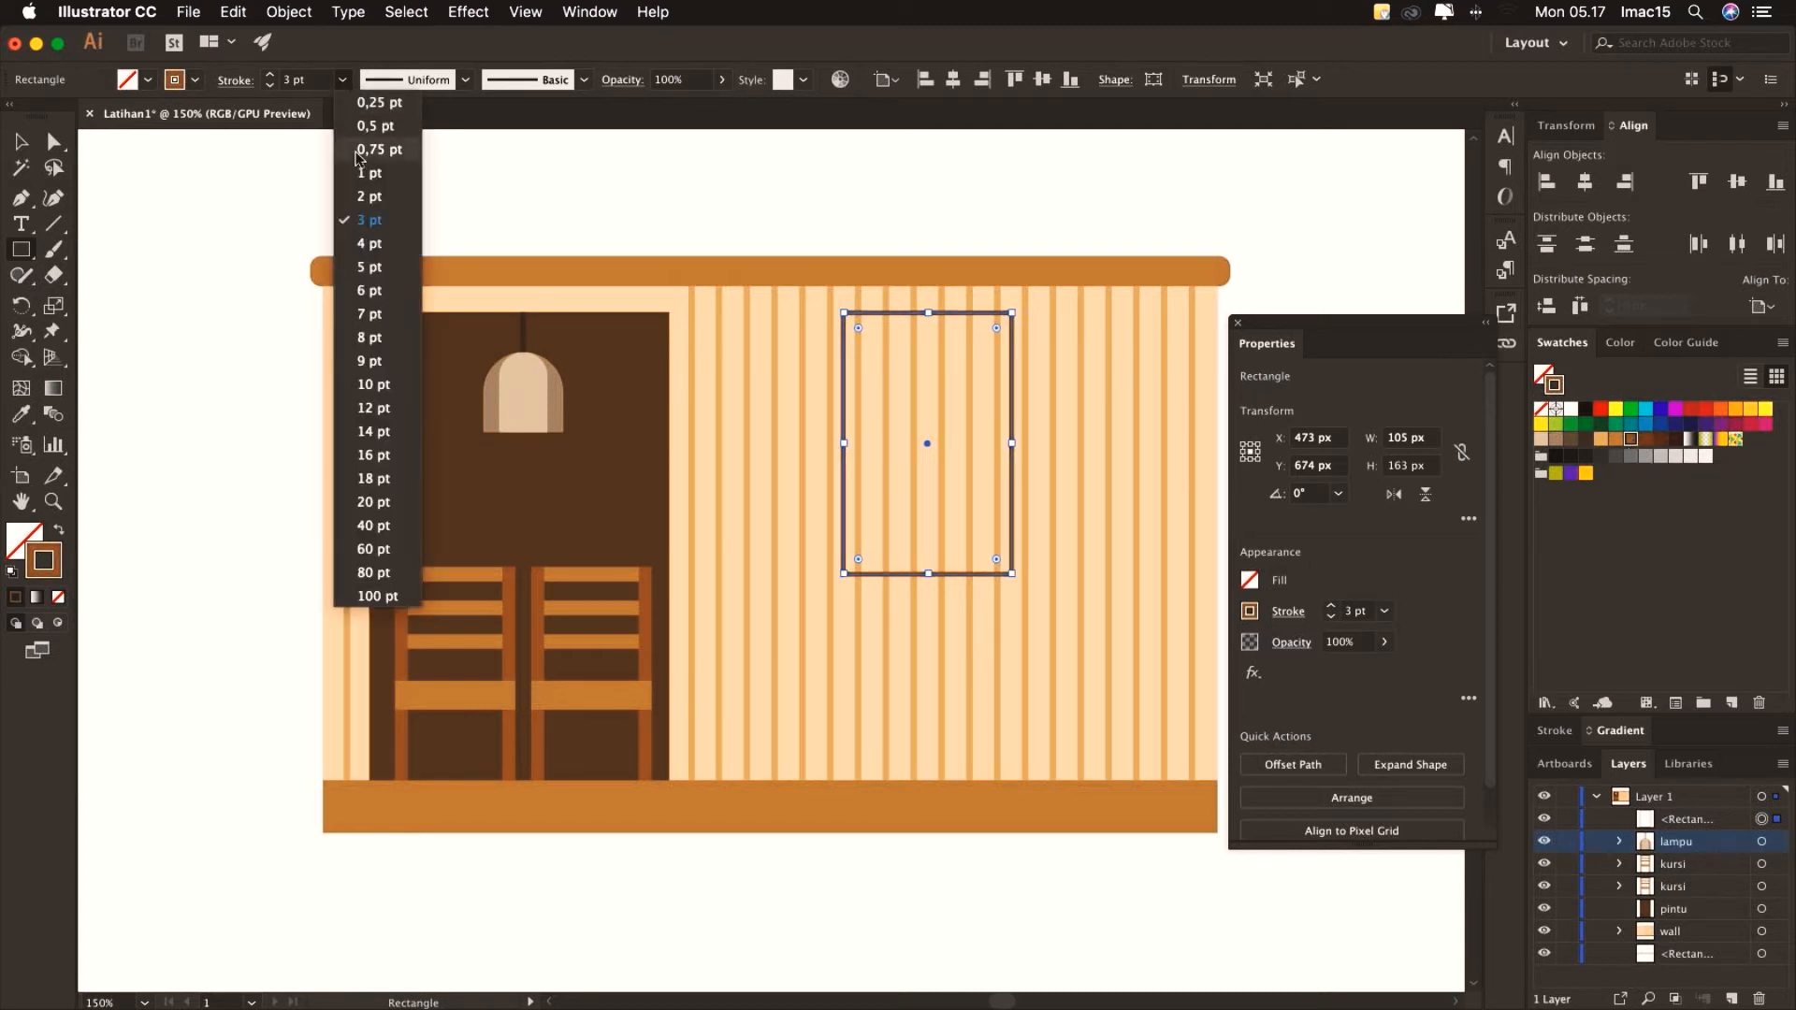
left_click(371, 268)
left_click(1556, 730)
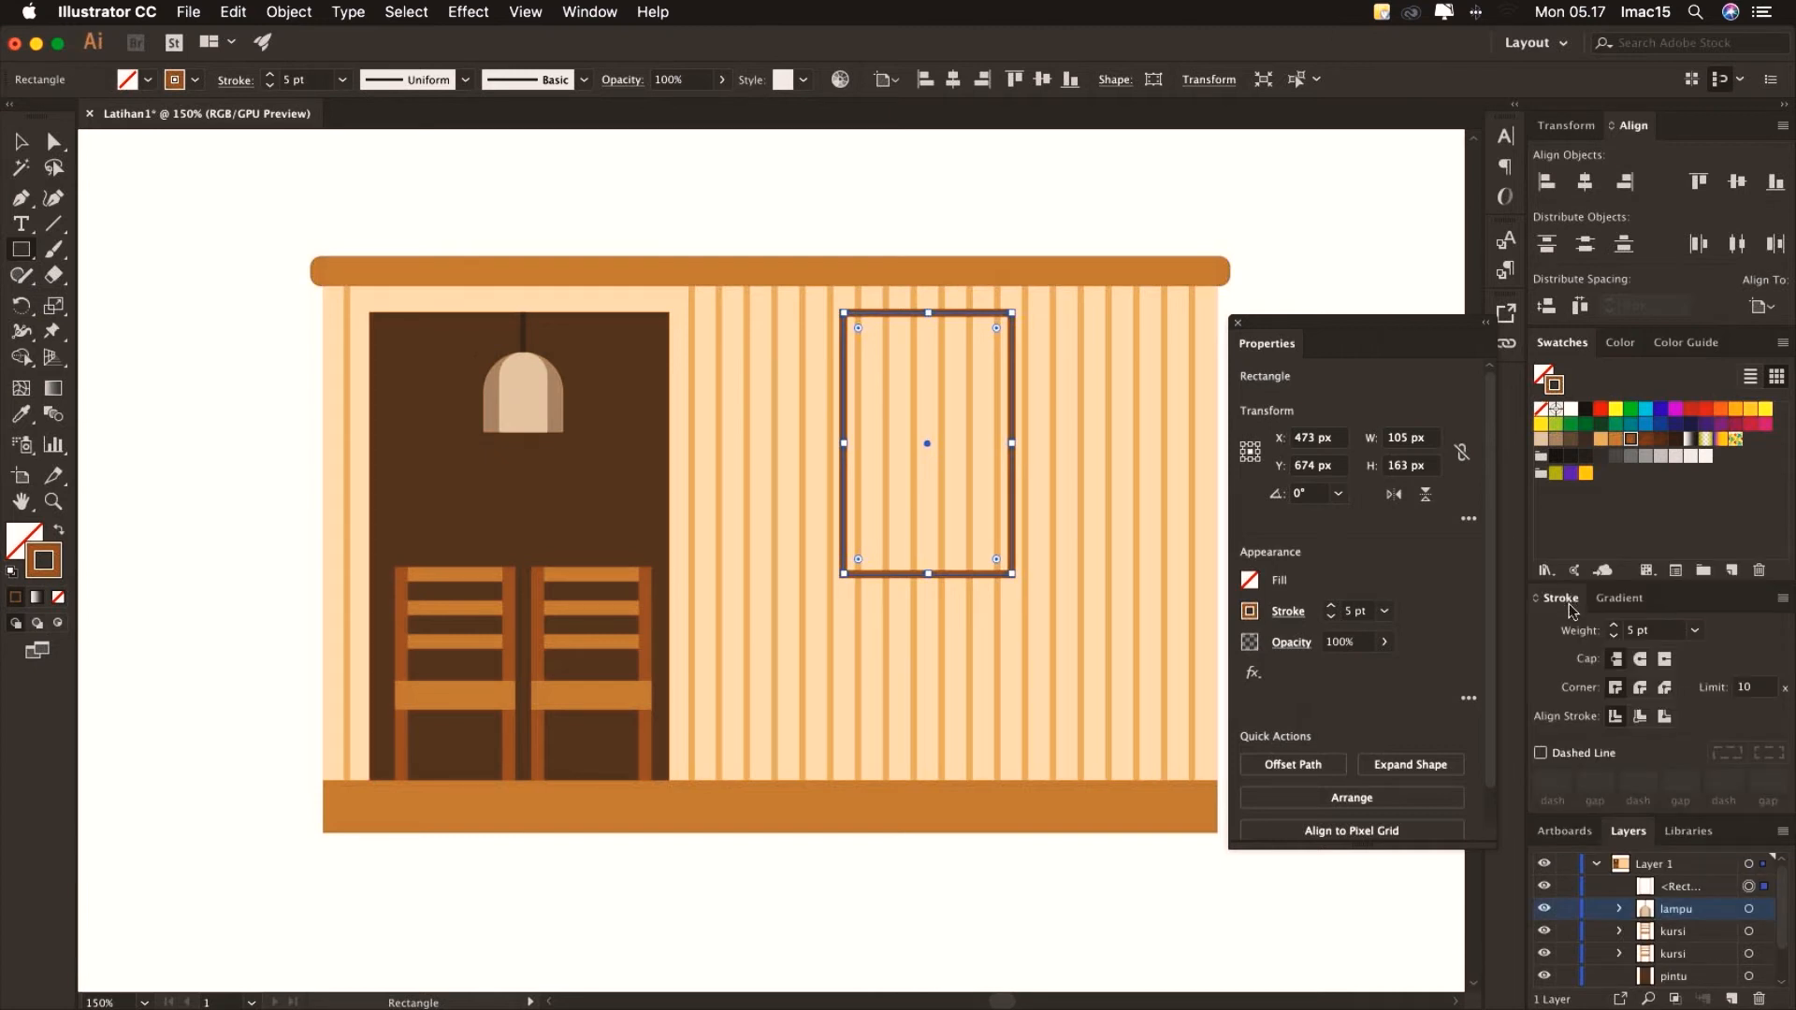
left_click(591, 12)
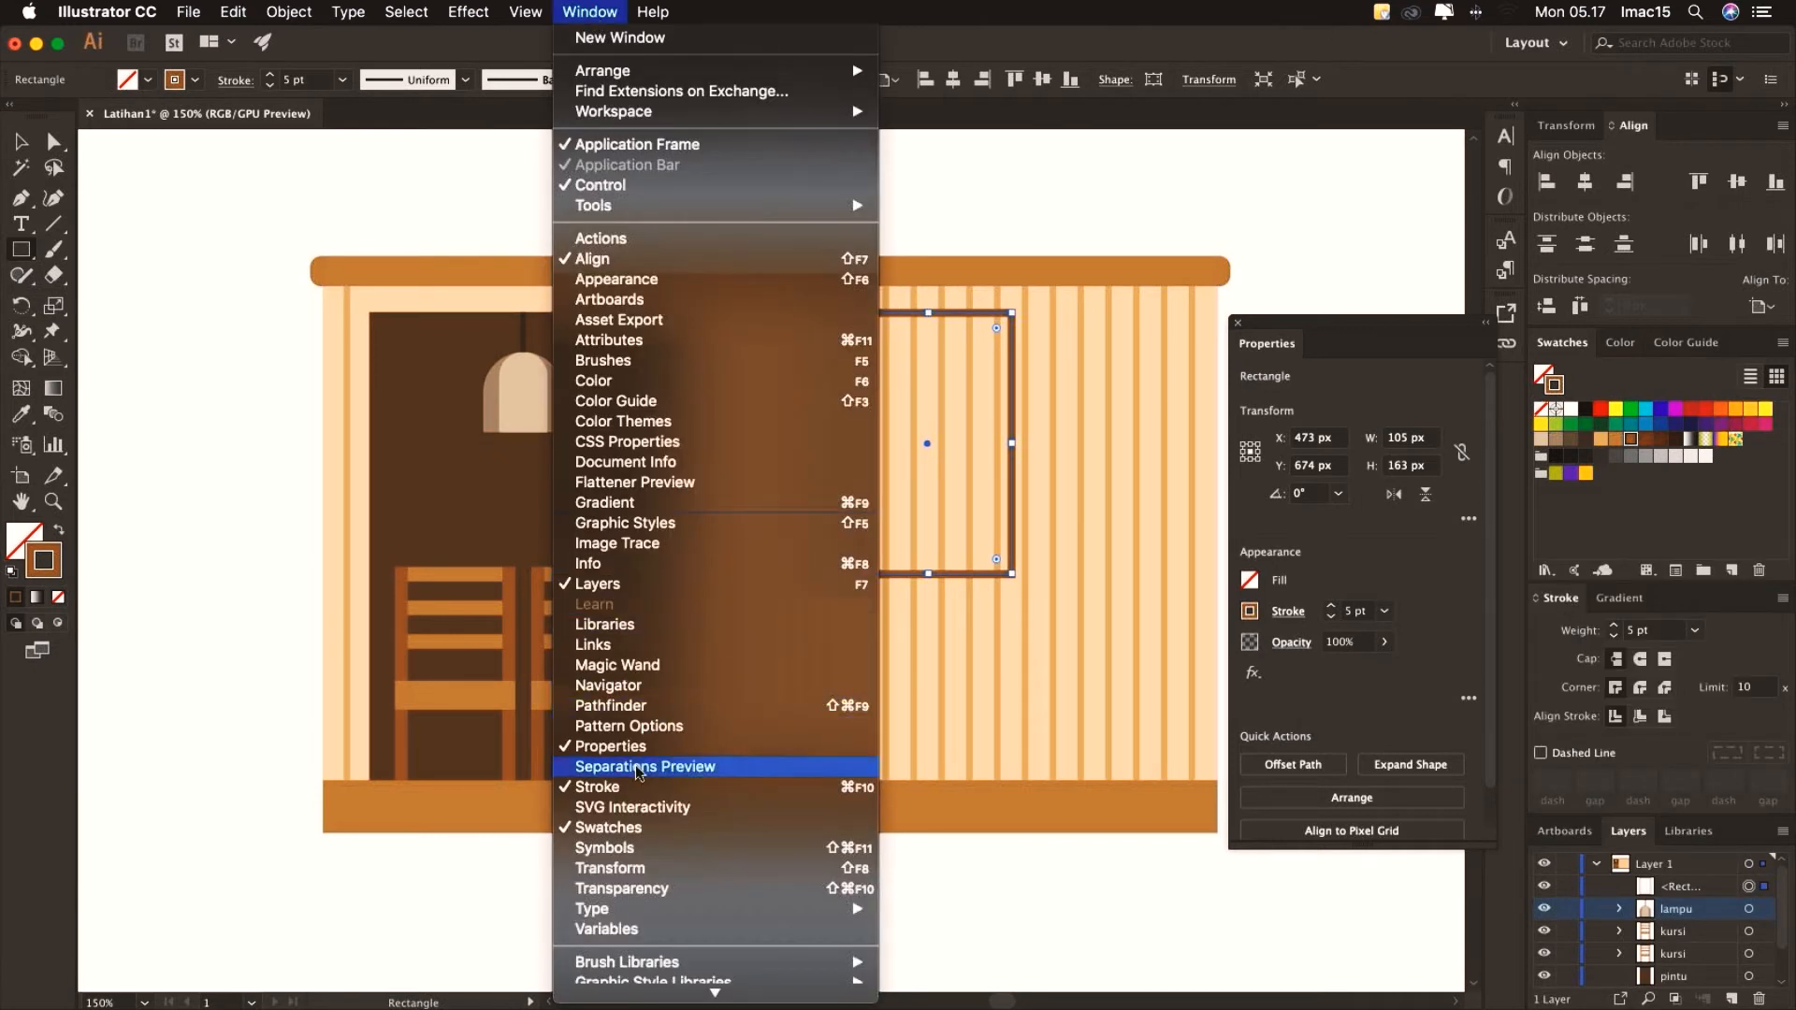
left_click(1557, 667)
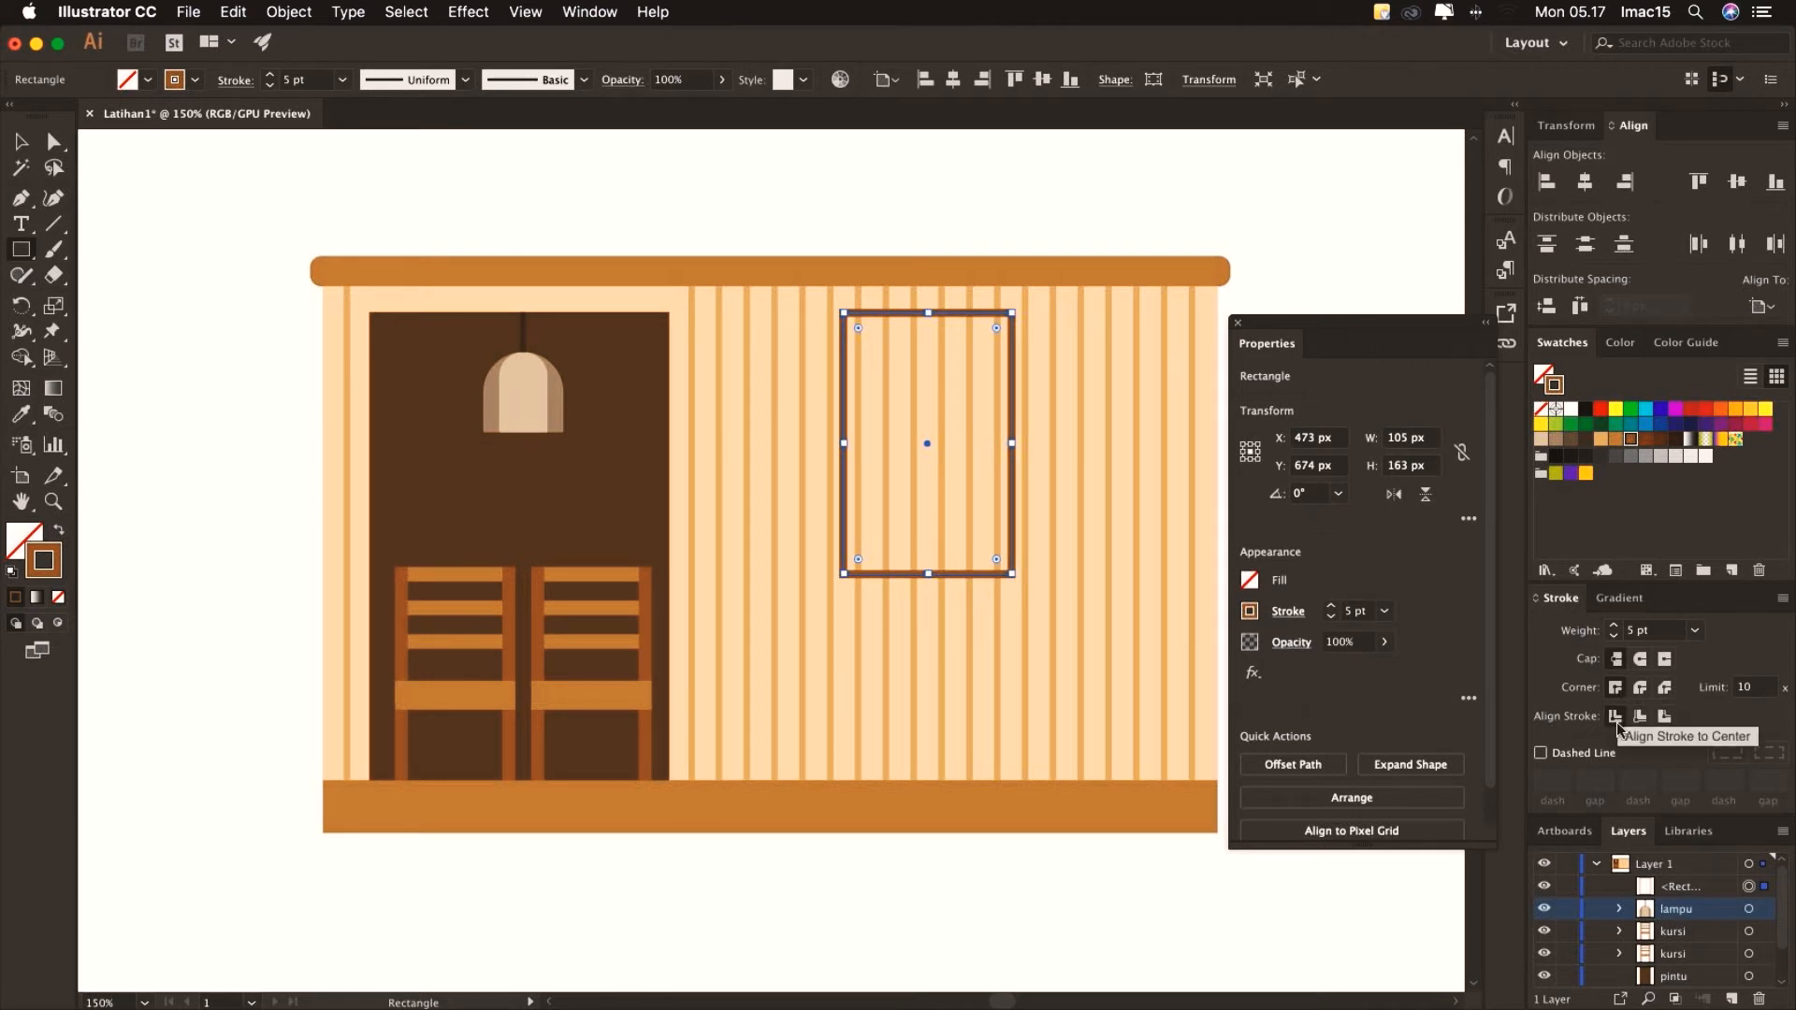
left_click(1665, 717)
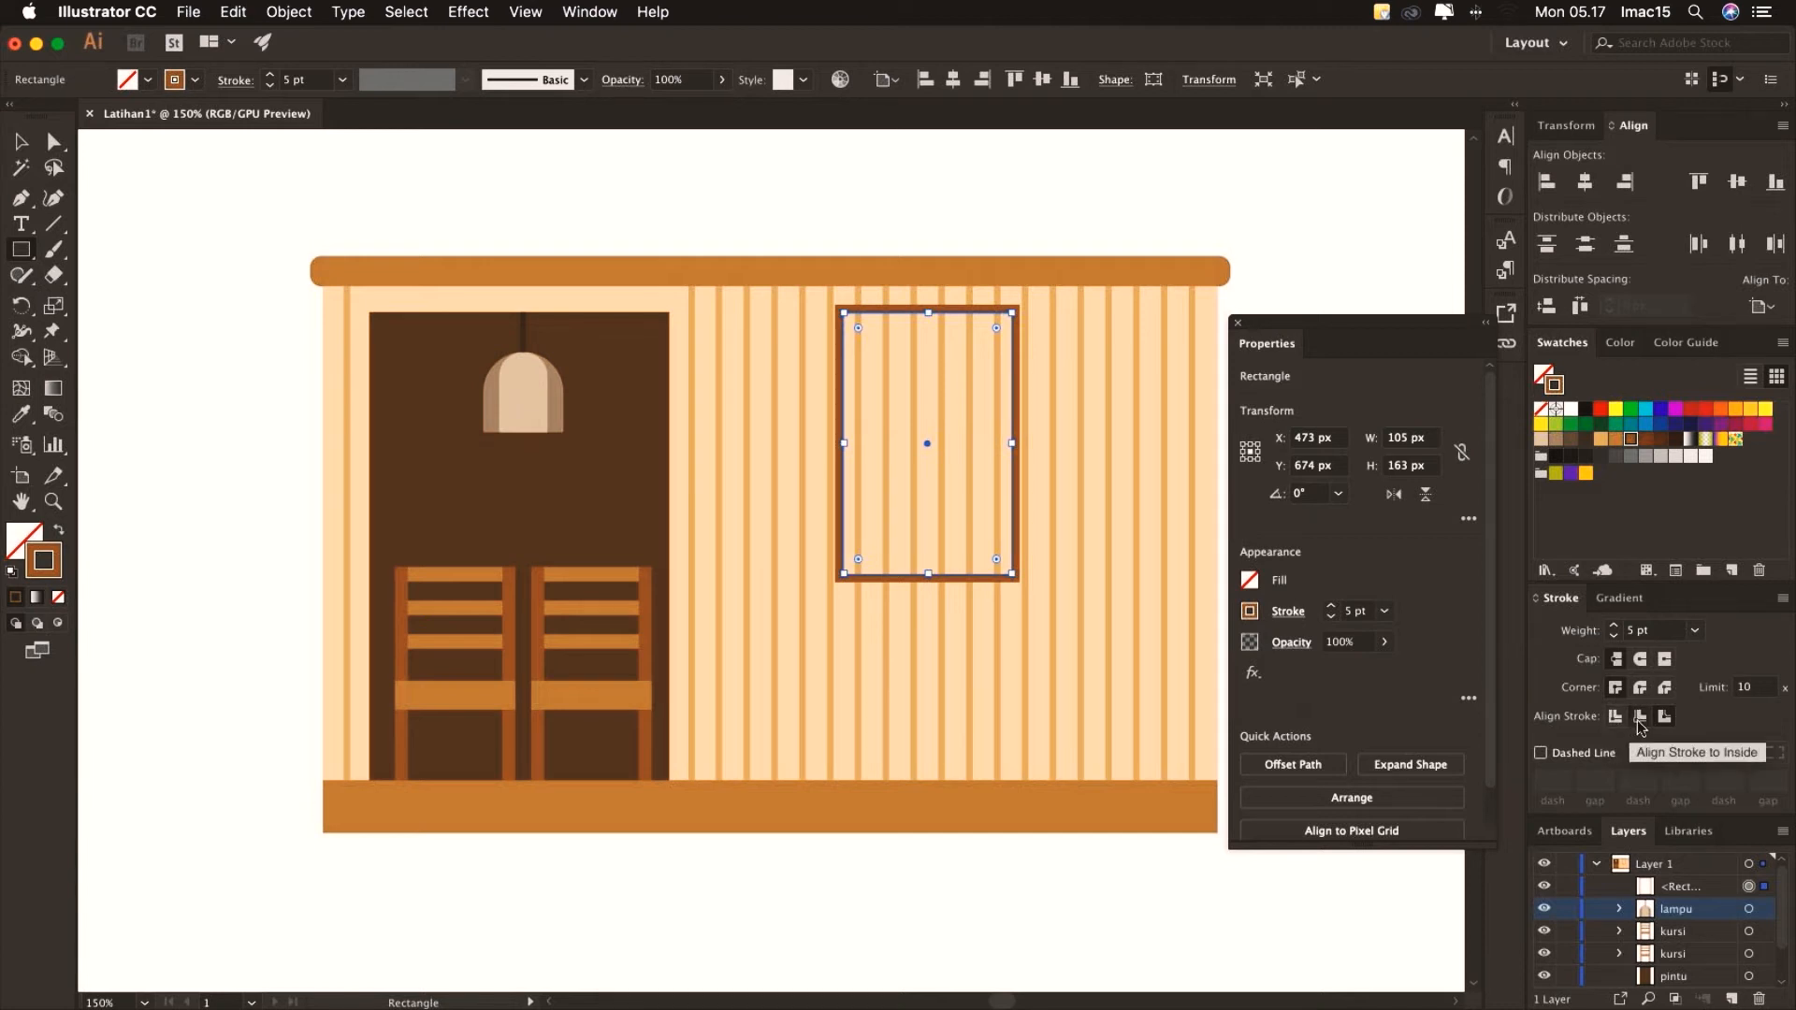
left_click(1640, 718)
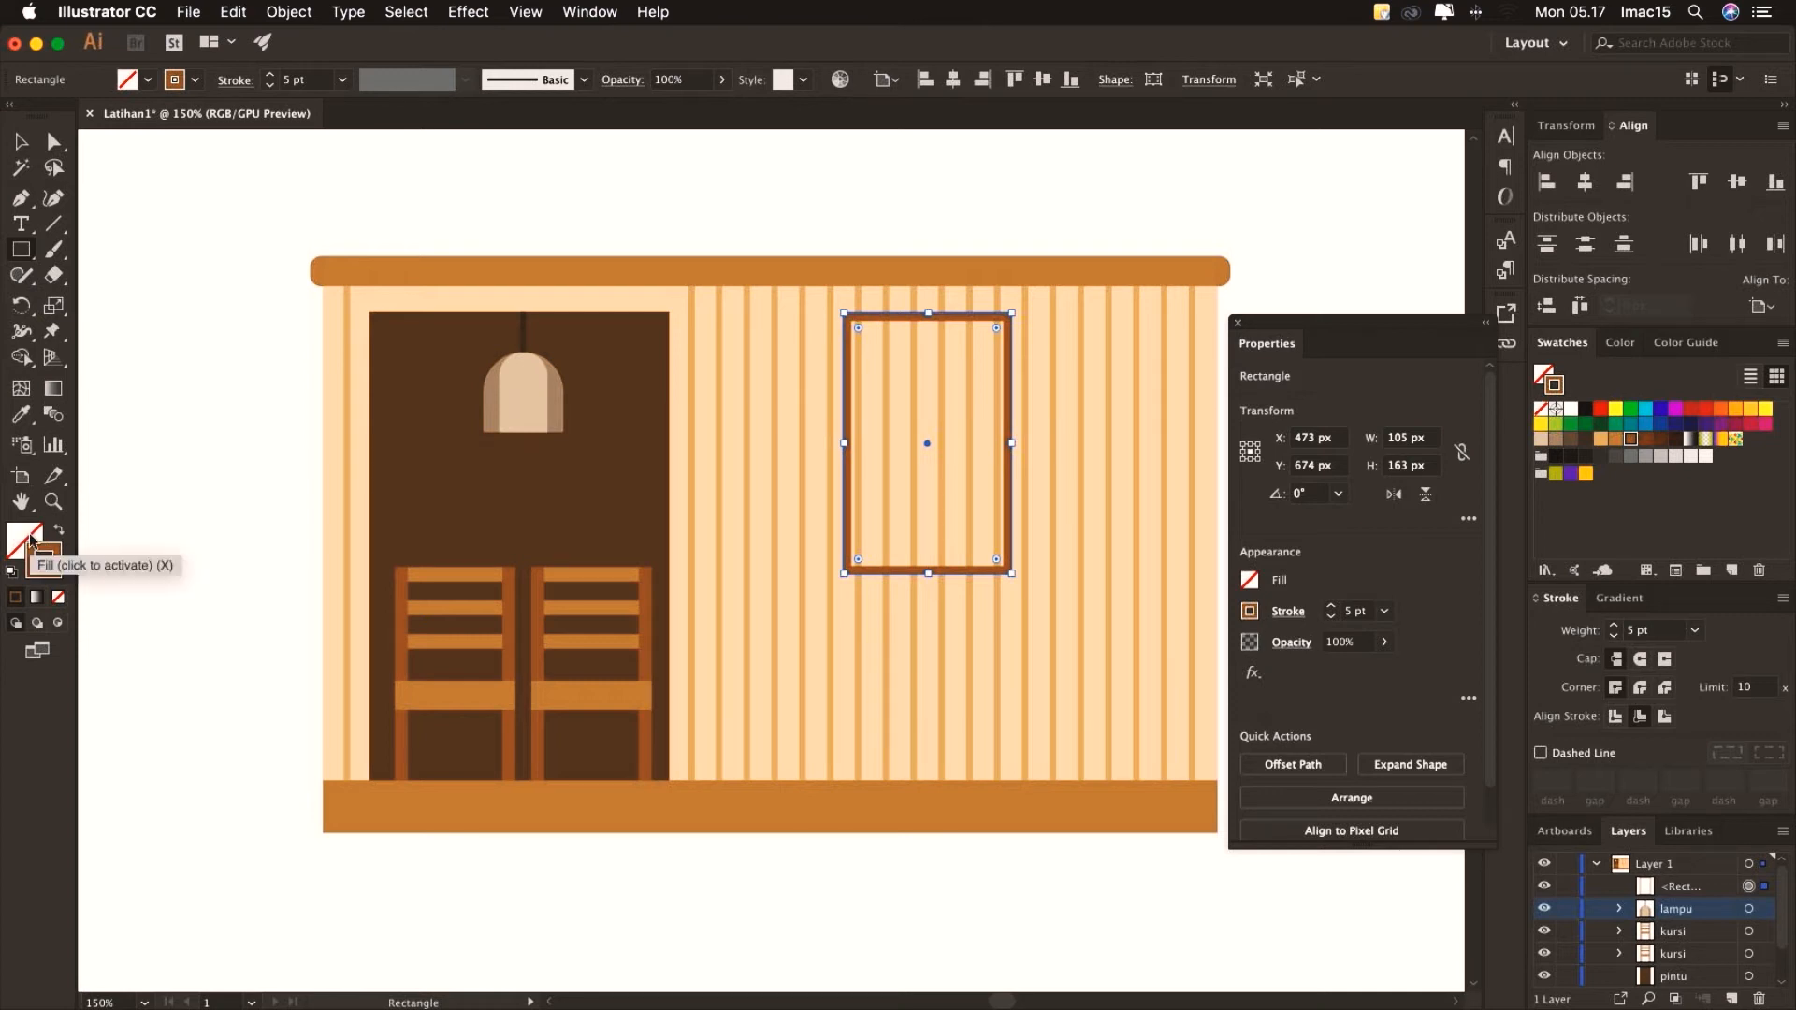
Fill the window rectangle with the doorway's dark brown by sampling it with the Eyedropper
left_click(31, 541)
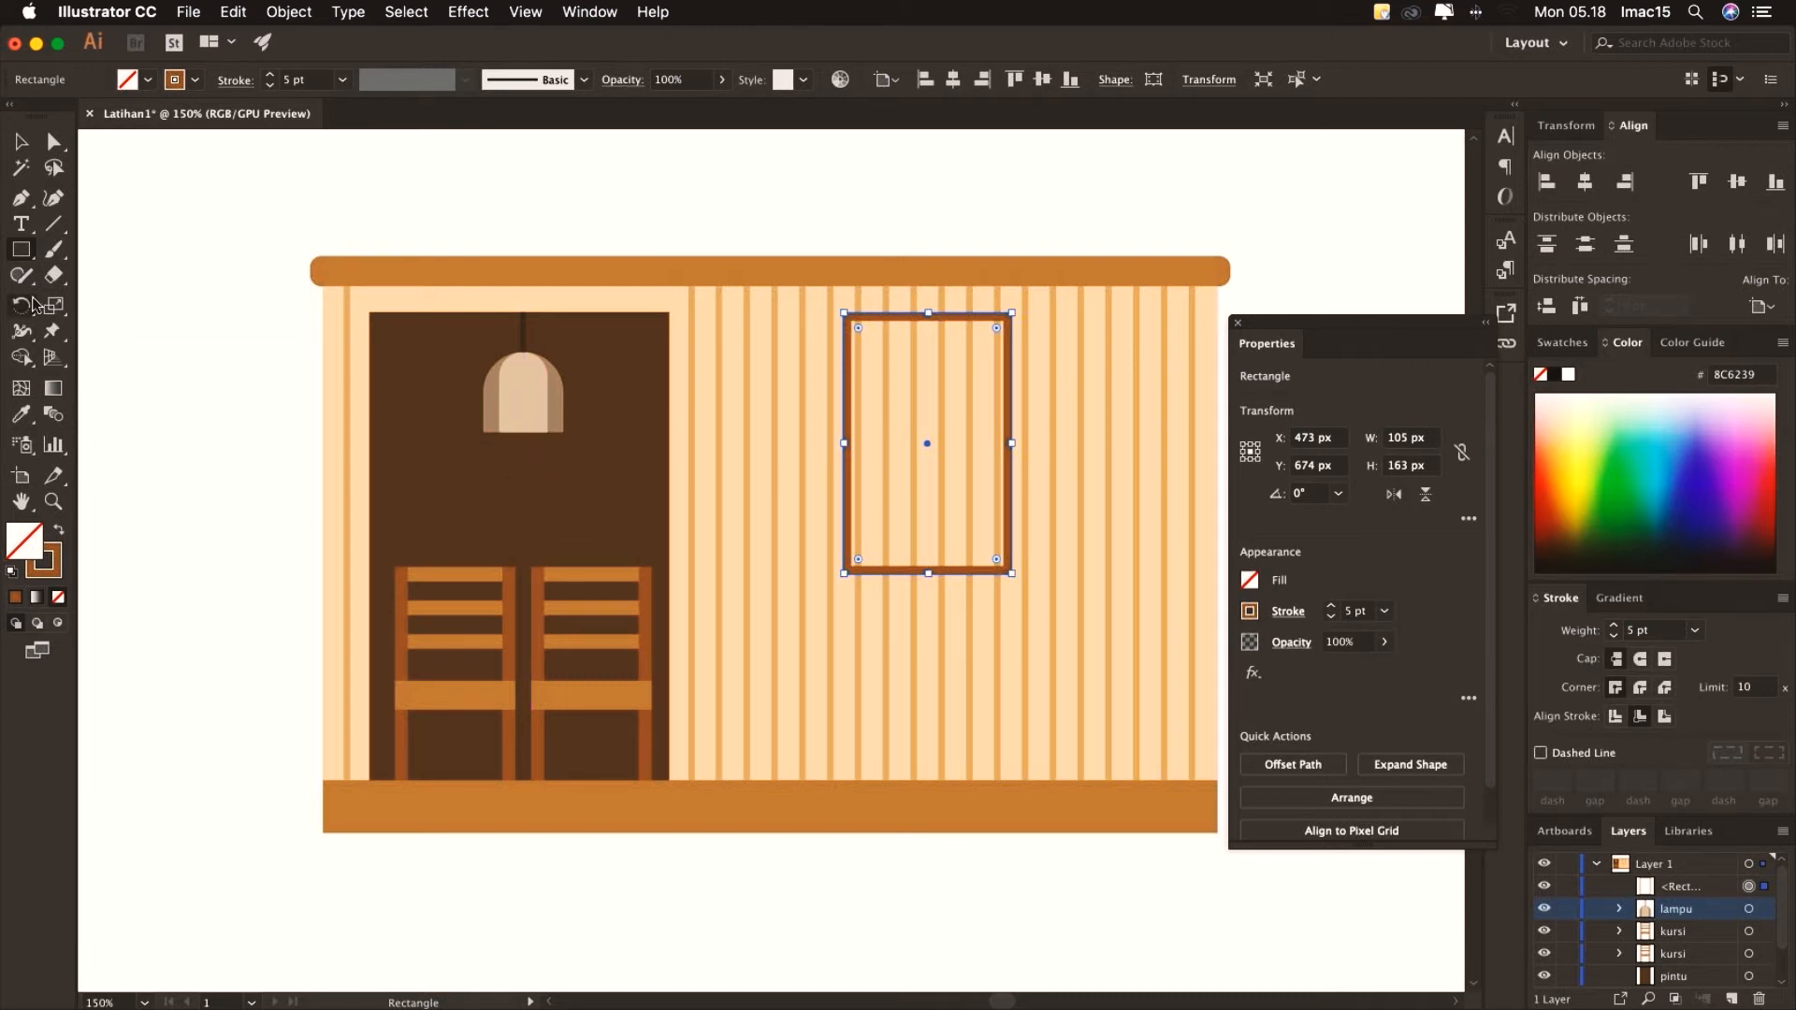
left_click(23, 416)
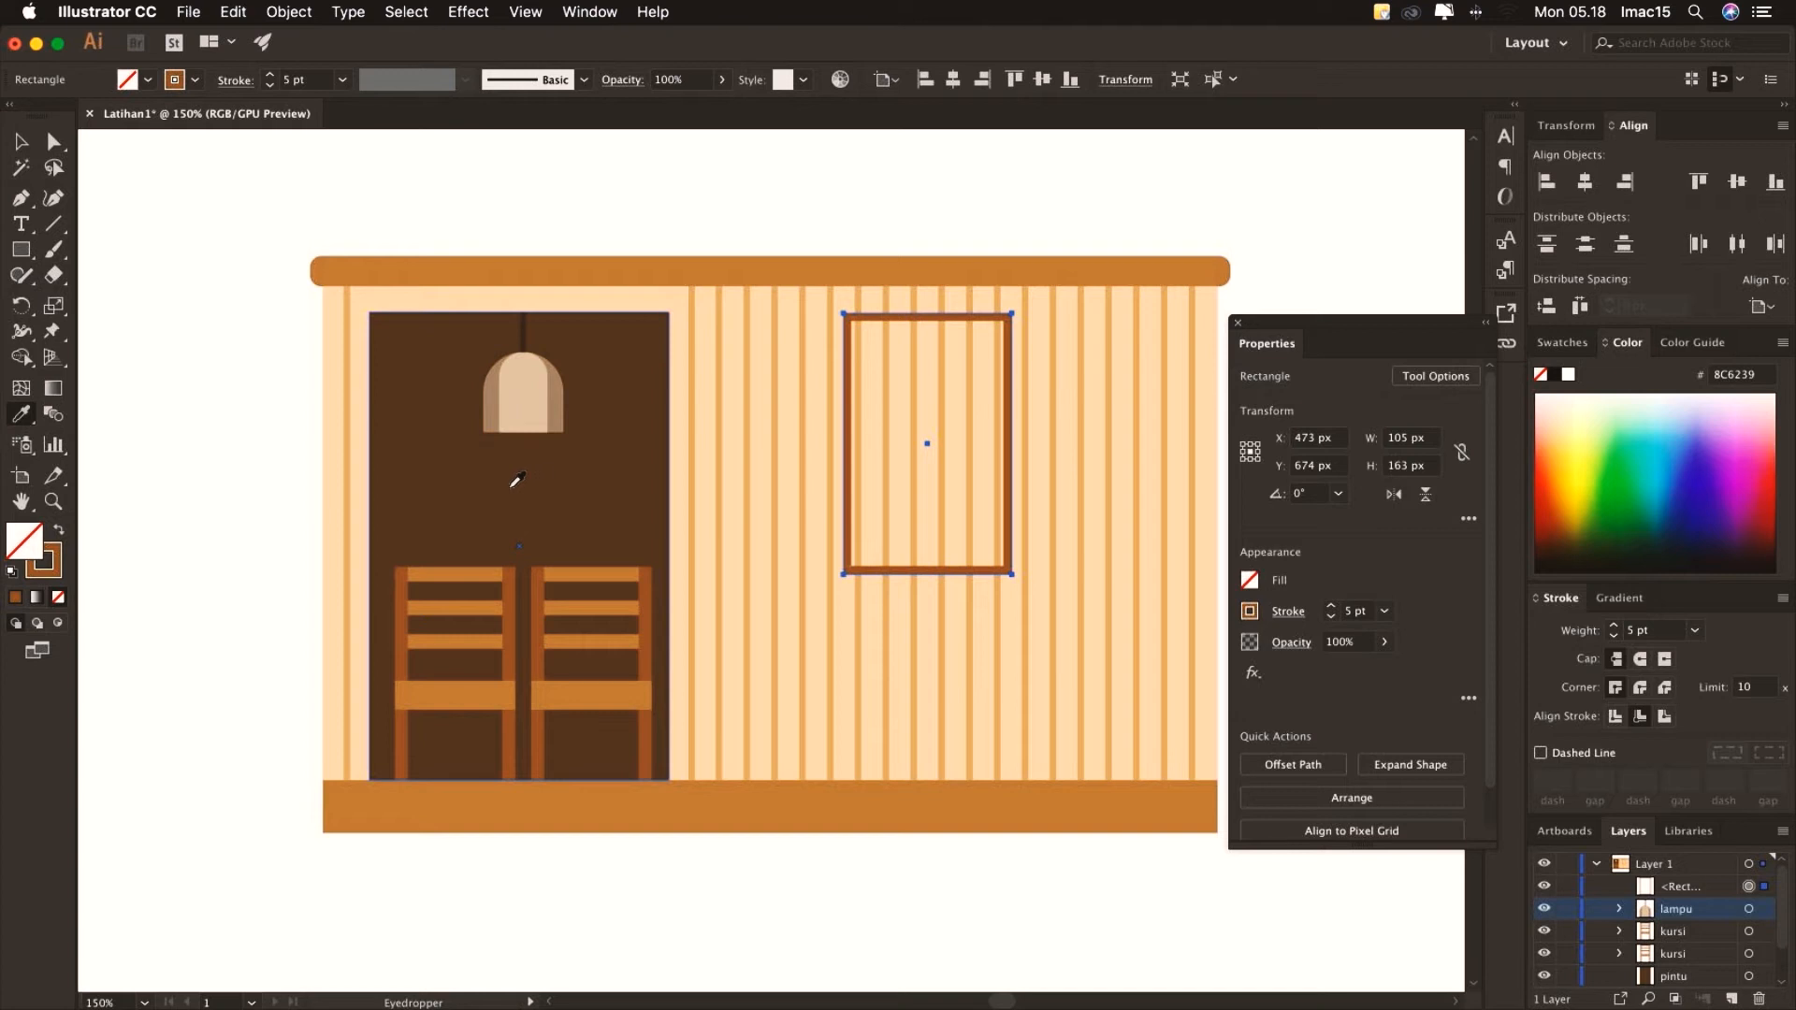
left_click(517, 480)
left_click(21, 142)
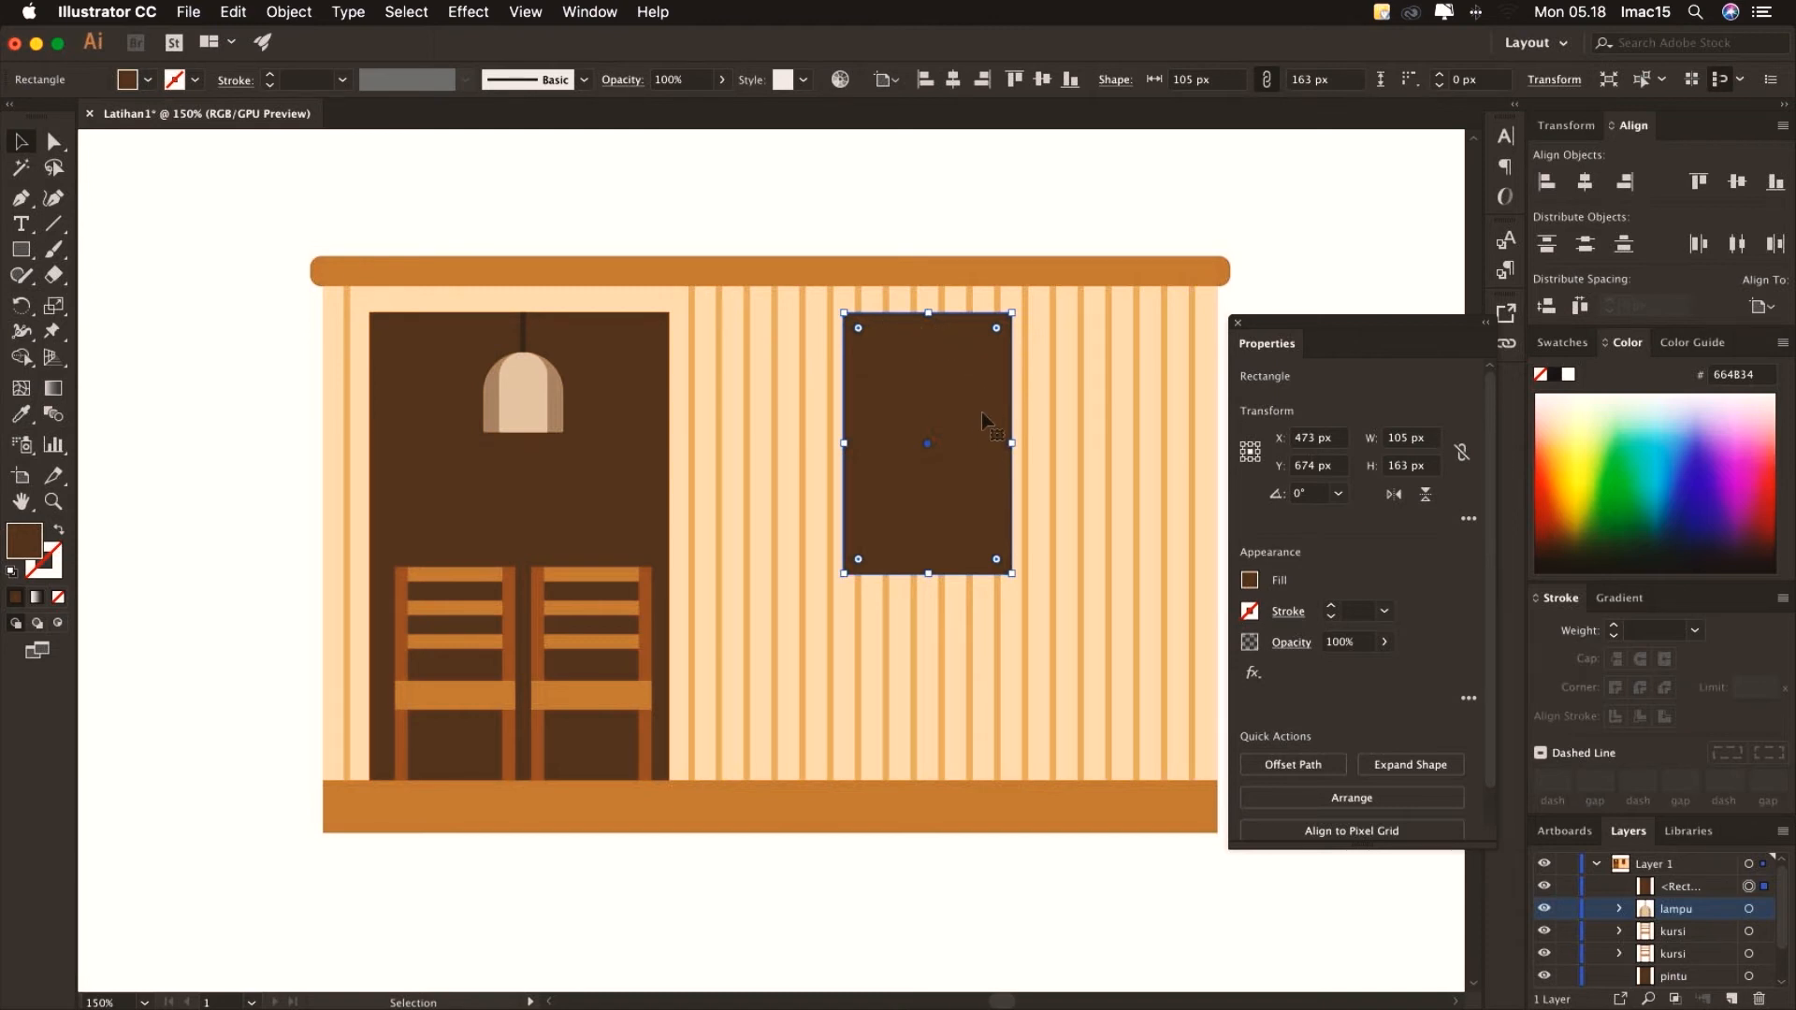
Give the window rectangle a 4 pt stroke in light brown #C69C6D and deselect it
left_click(54, 562)
left_click(1562, 342)
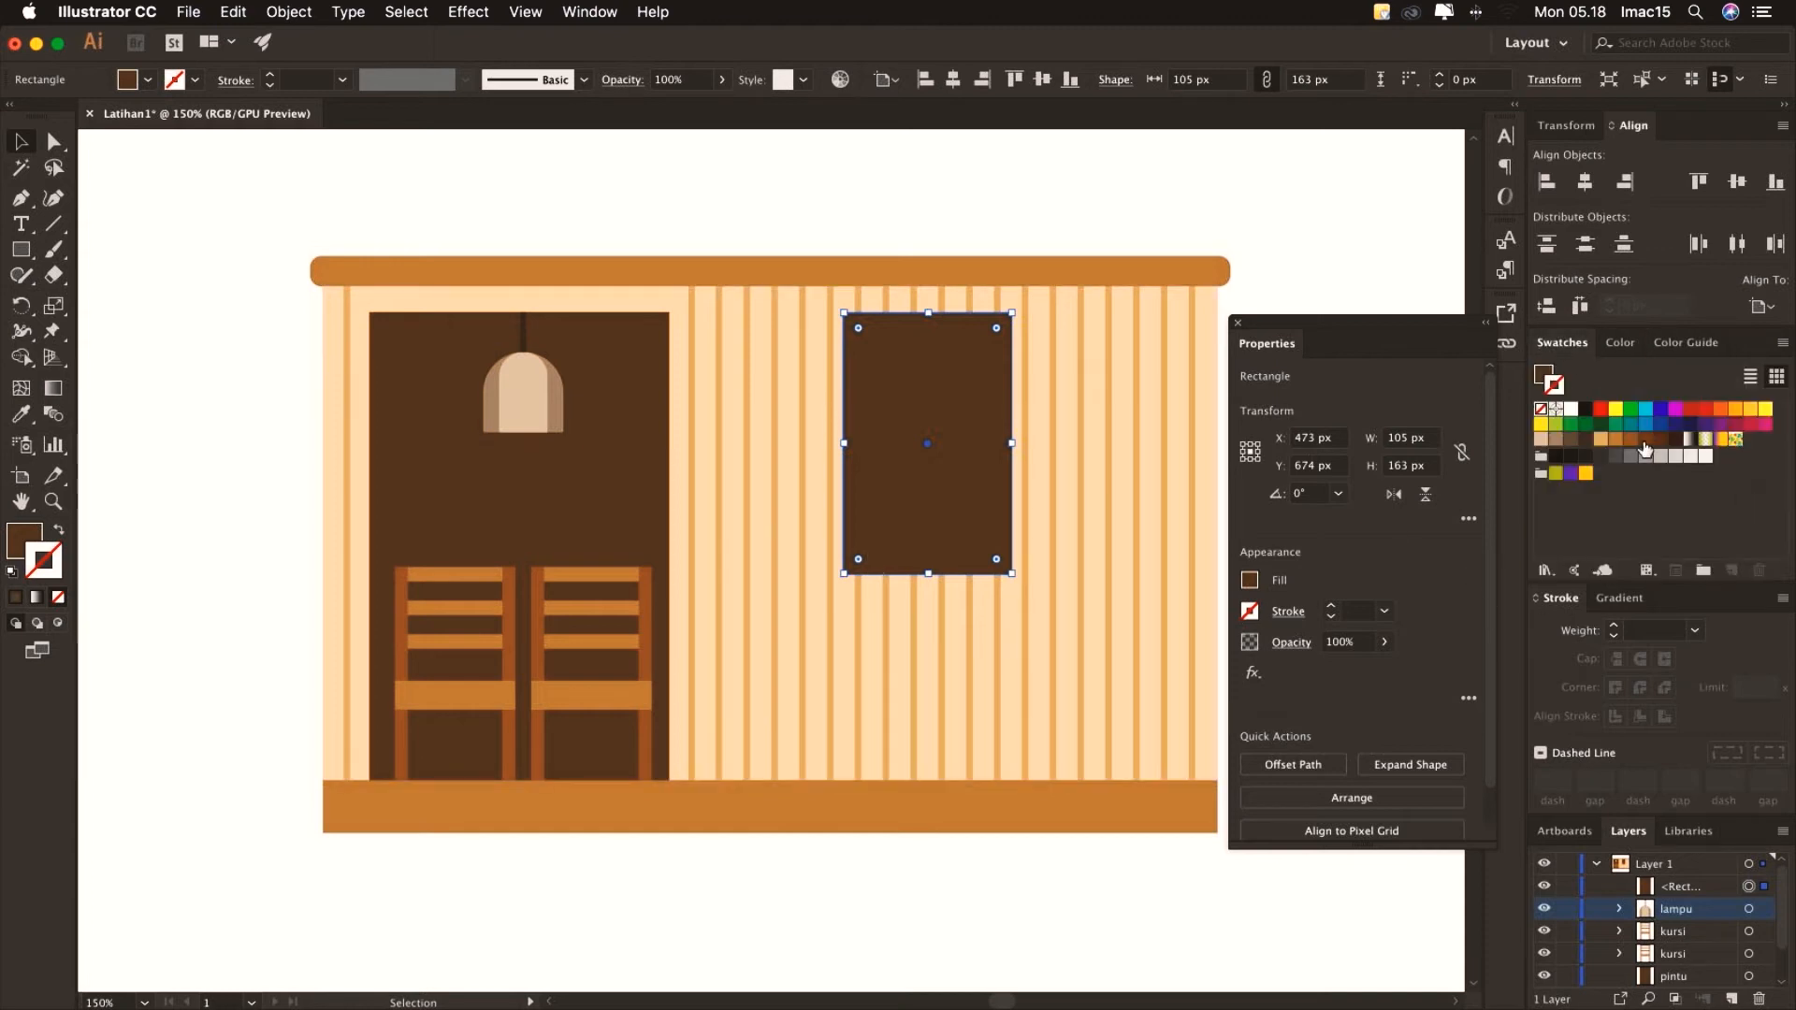
left_click(1601, 439)
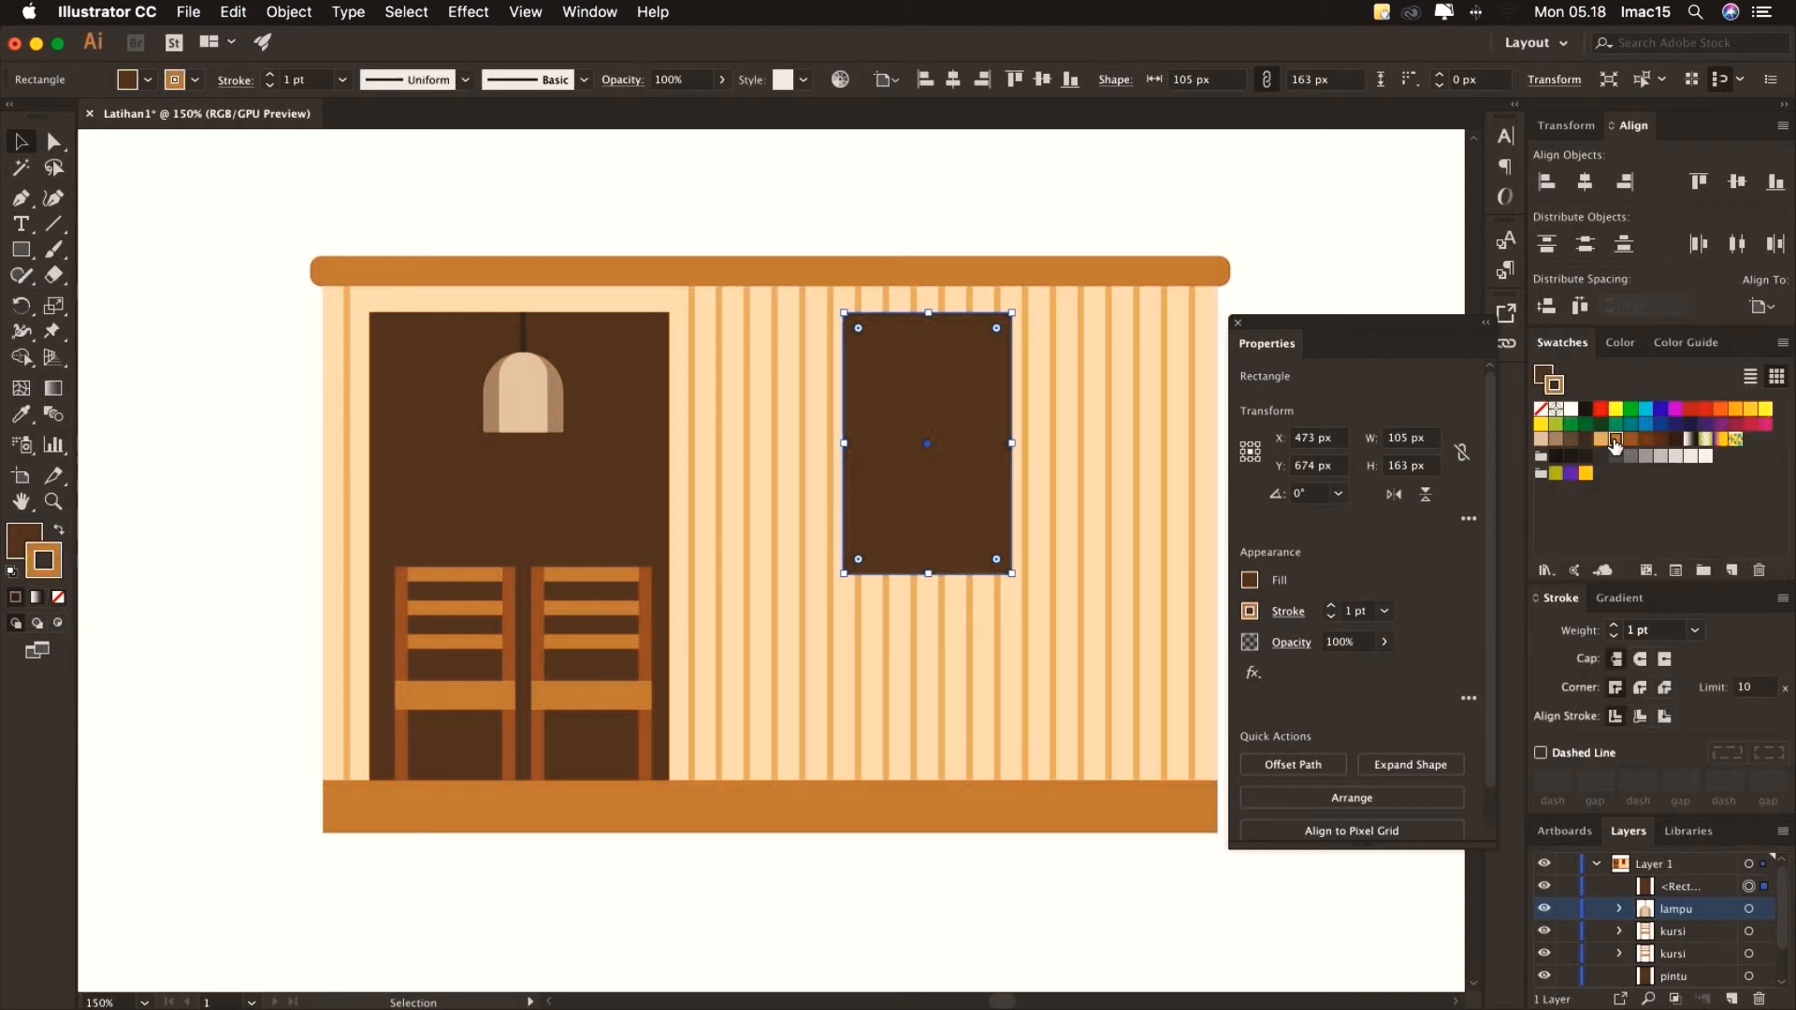
left_click(1694, 630)
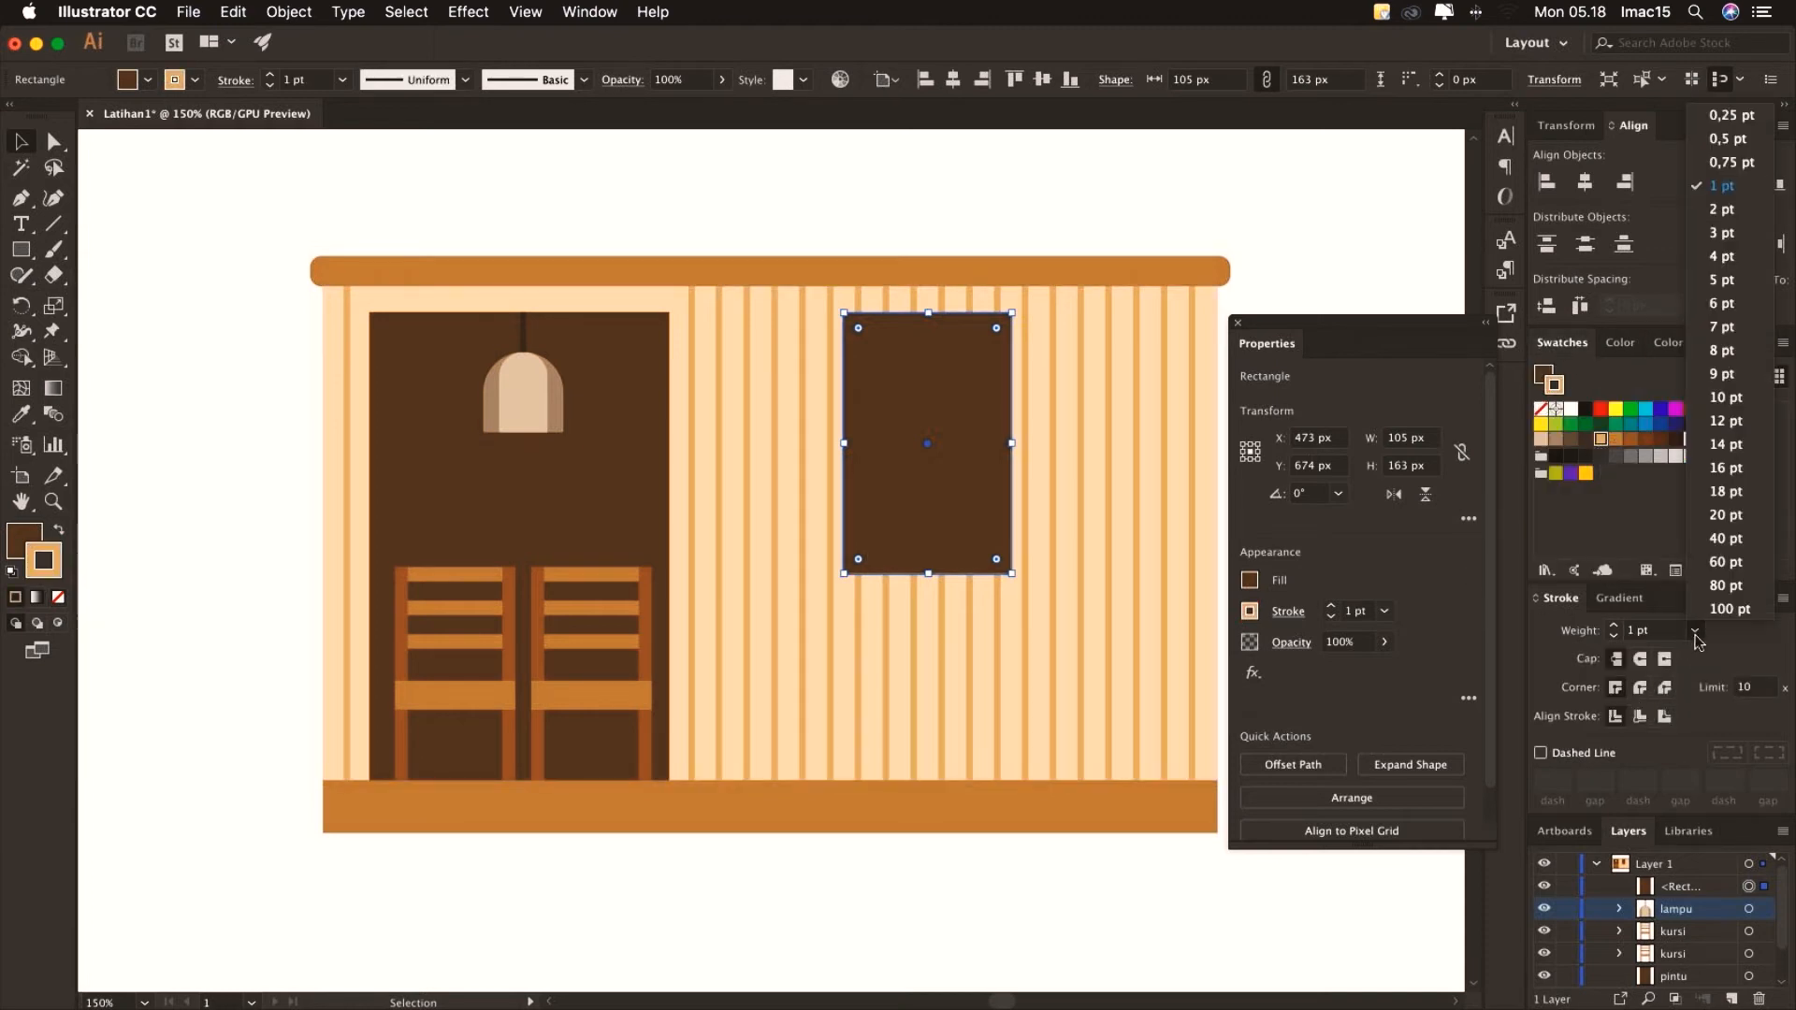
left_click(1718, 255)
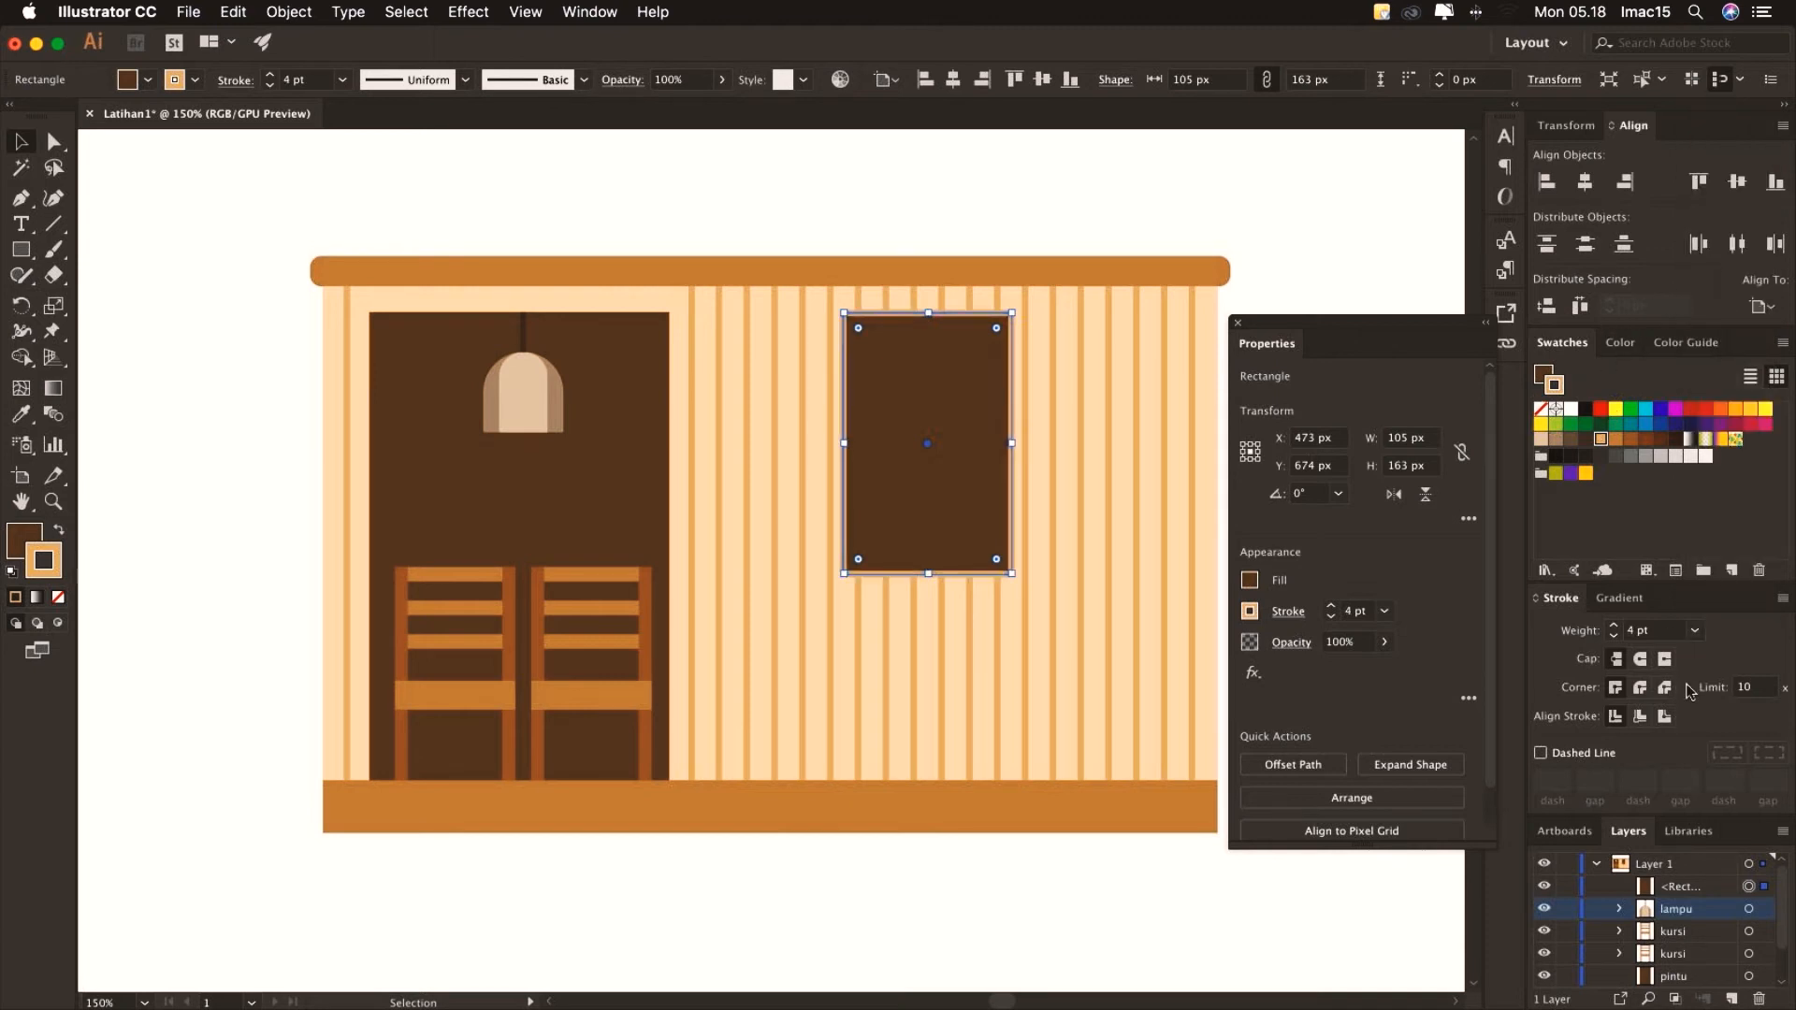
left_click(786, 199)
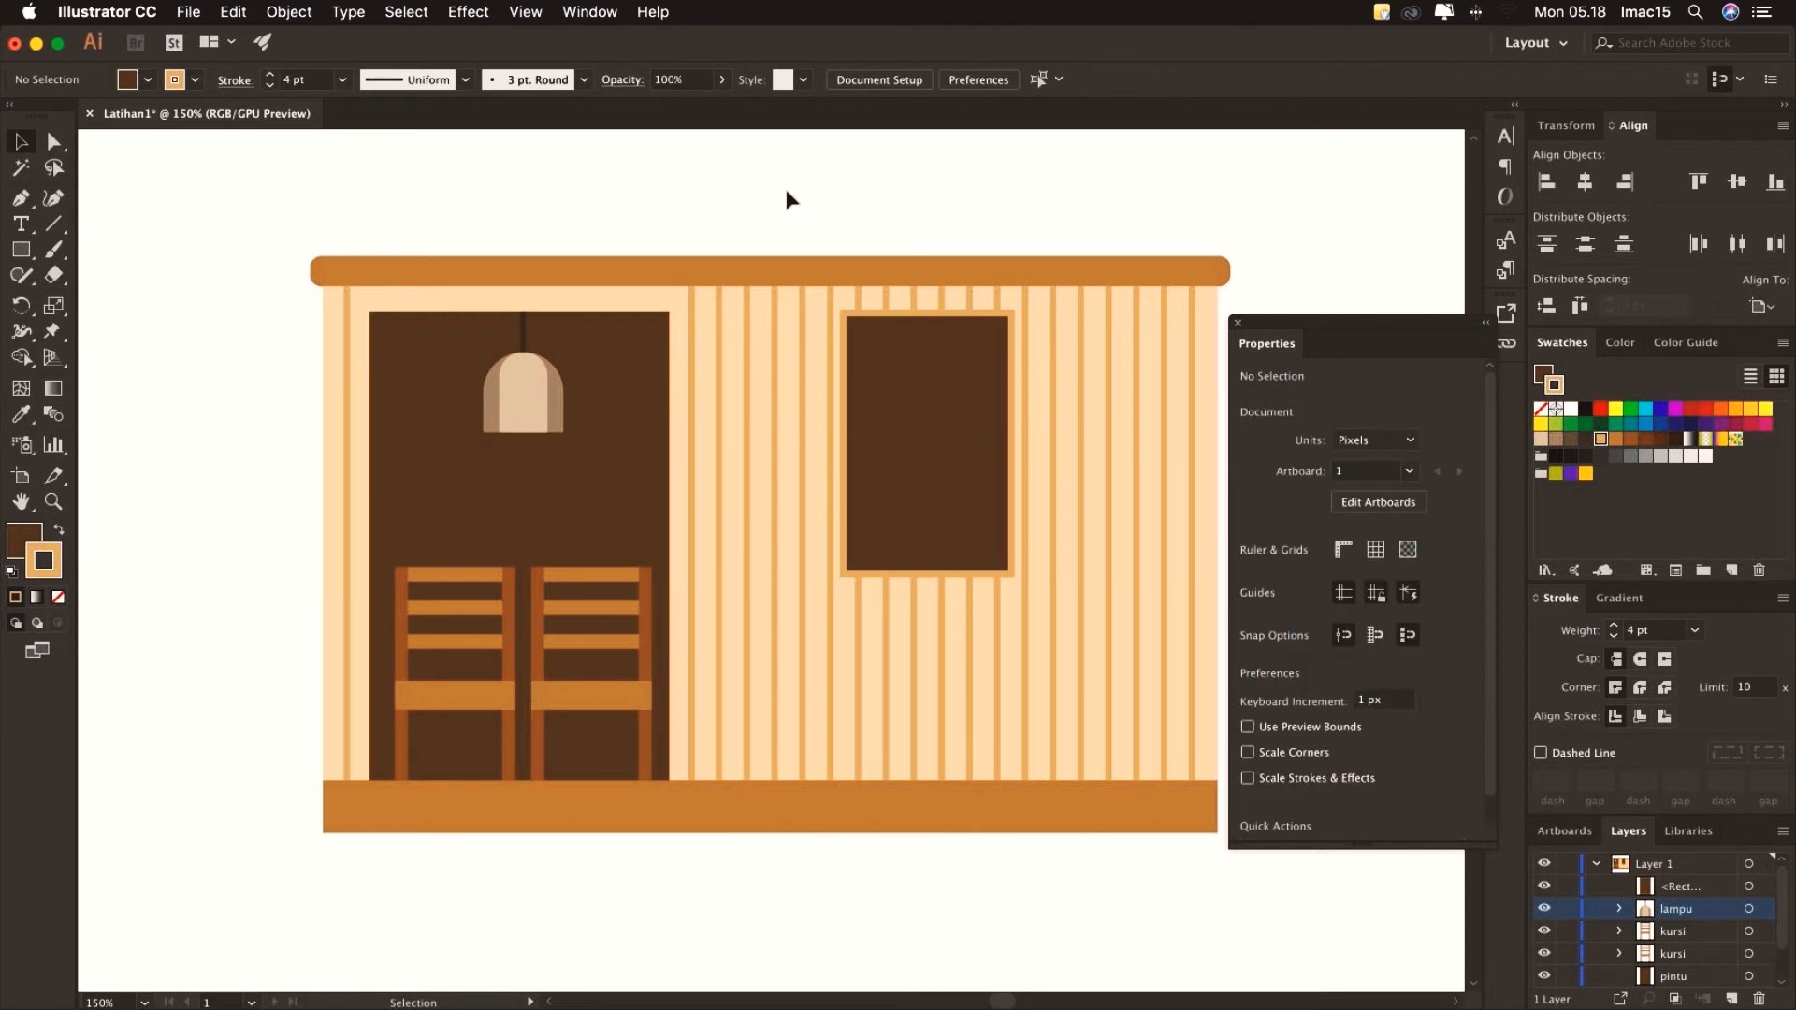
Draw a vertical and a horizontal 4 pt line through the window's centre, spanning edge to edge, and deselect
left_click(53, 227)
left_click_drag(934, 329, 928, 315)
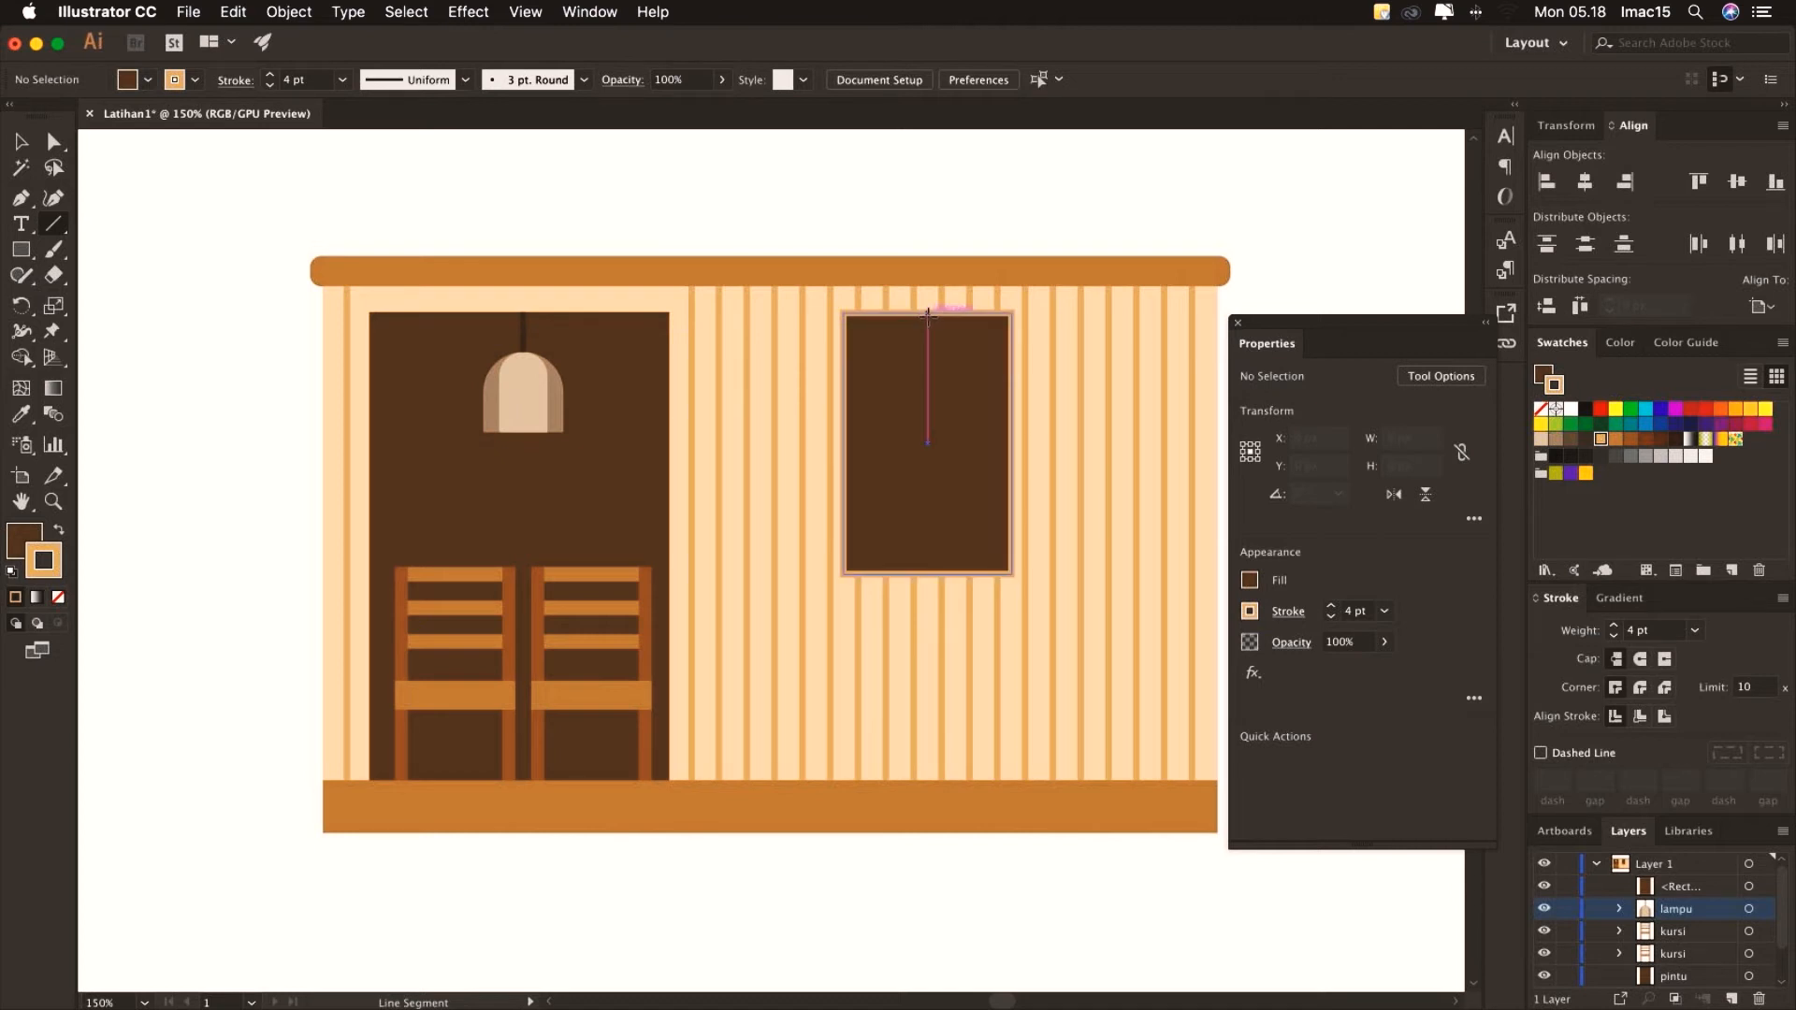
left_click_drag(928, 315, 929, 573)
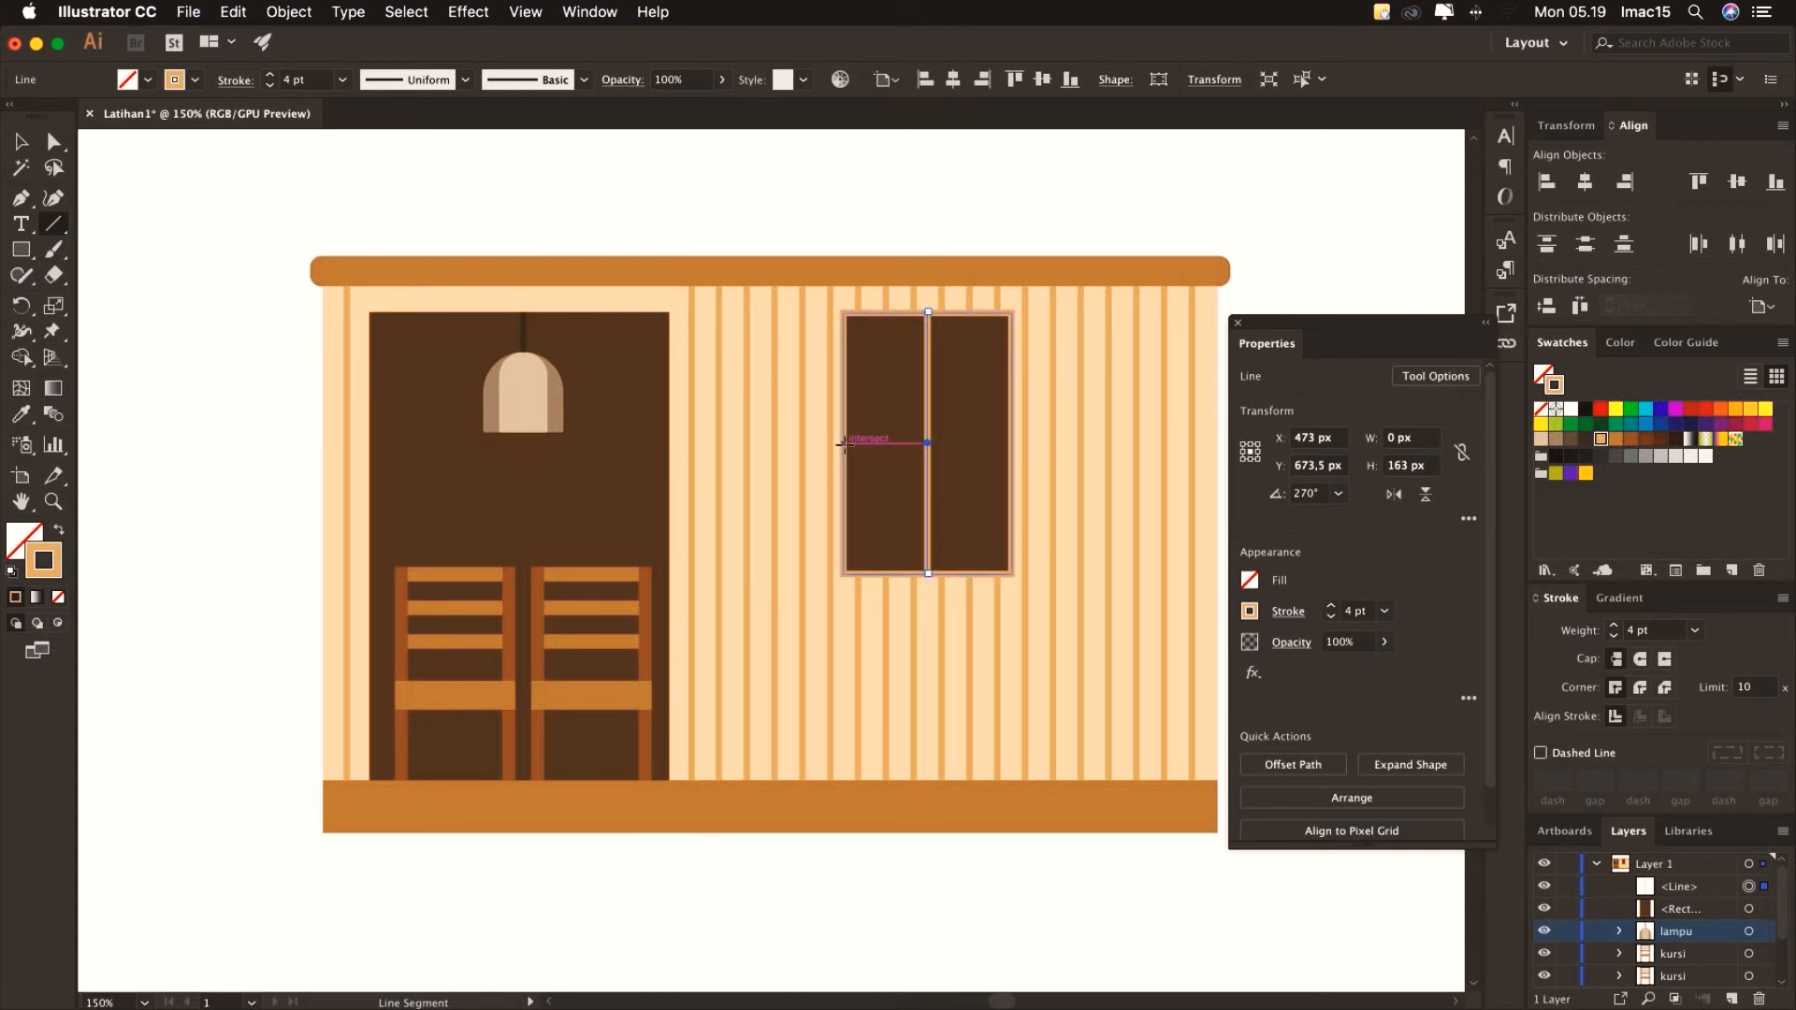
left_click_drag(845, 444, 1011, 444)
key("v")
left_click(147, 155)
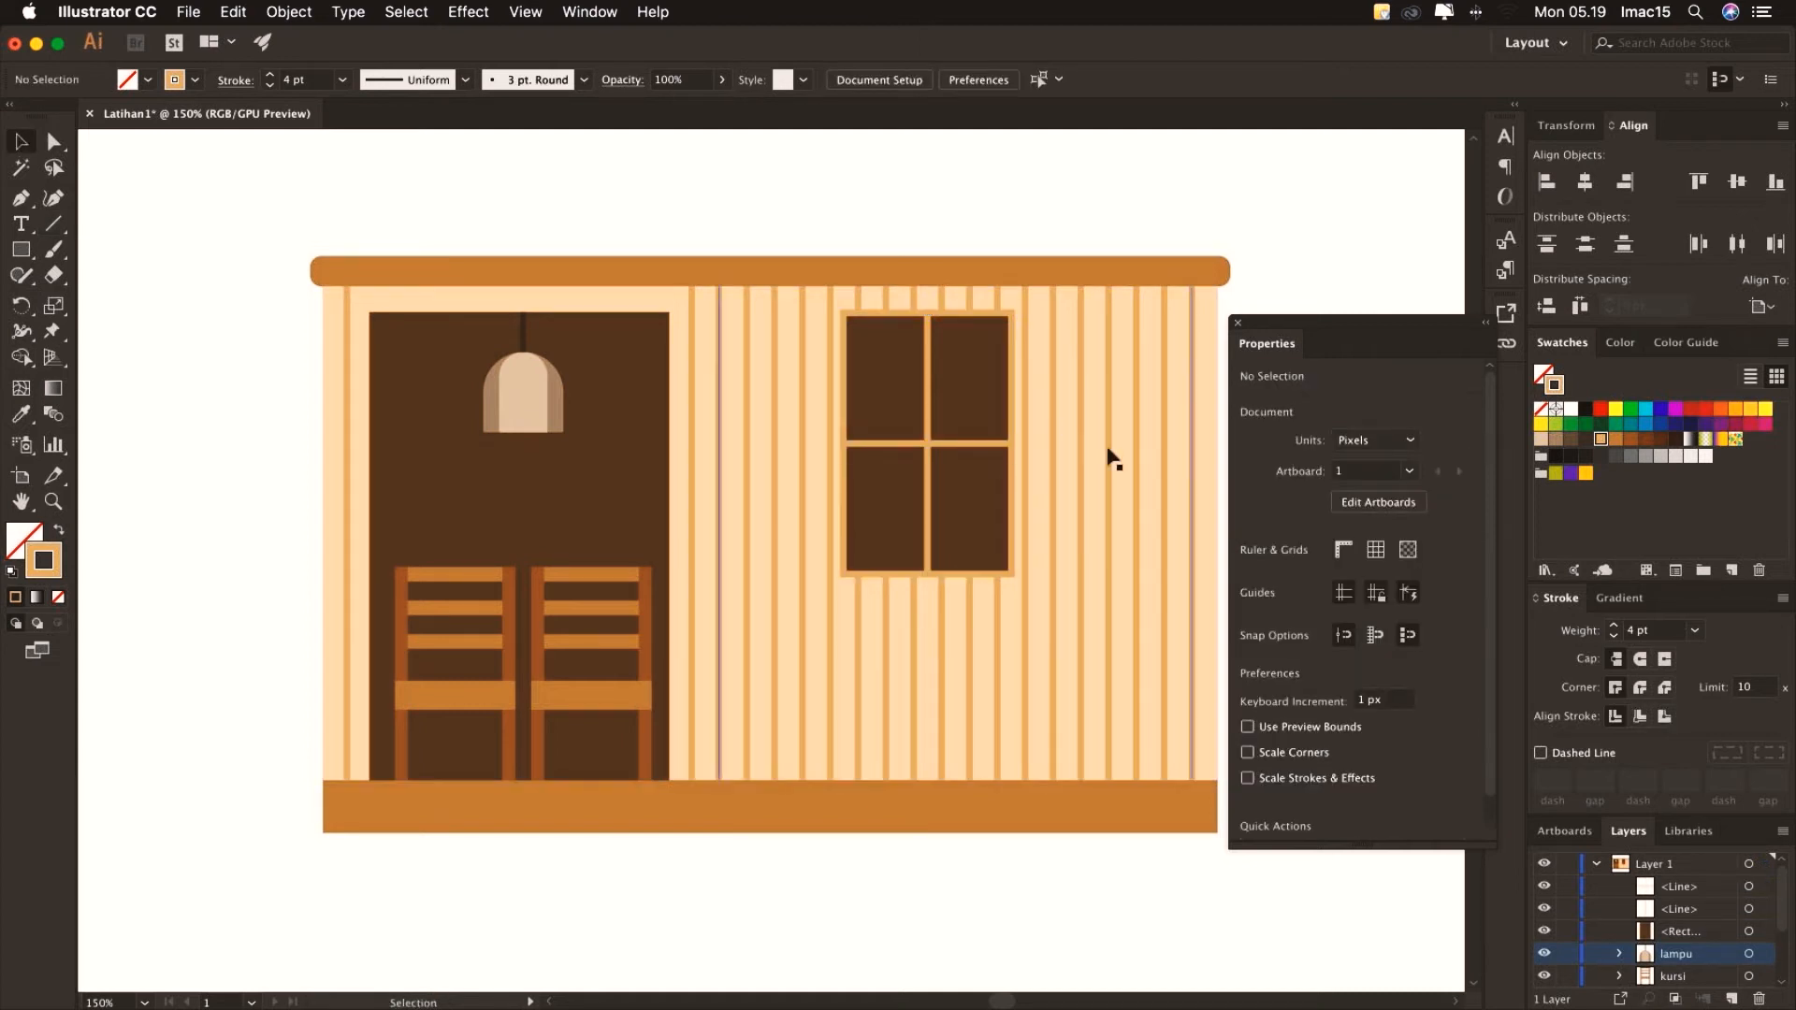
Group the two crossing lines with the window rectangle
left_click(1748, 887)
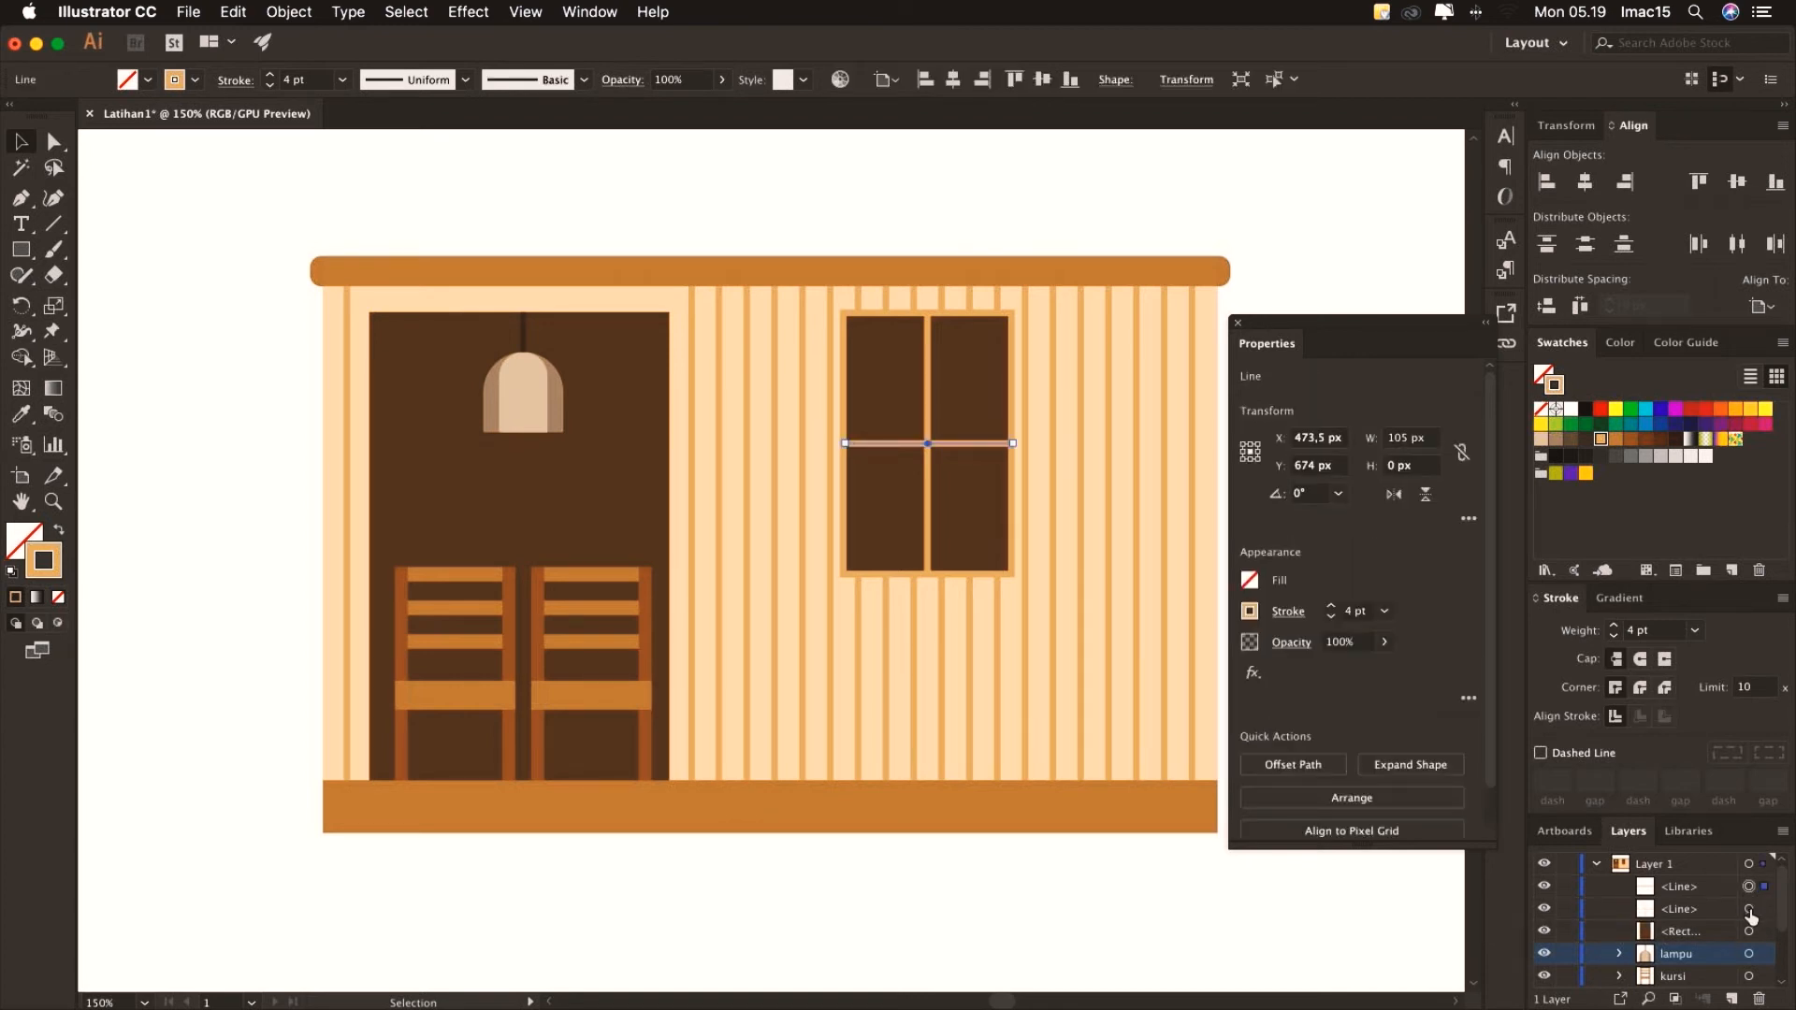
left_click(1748, 909, "shift")
left_click(1748, 932, "shift")
left_click(289, 12)
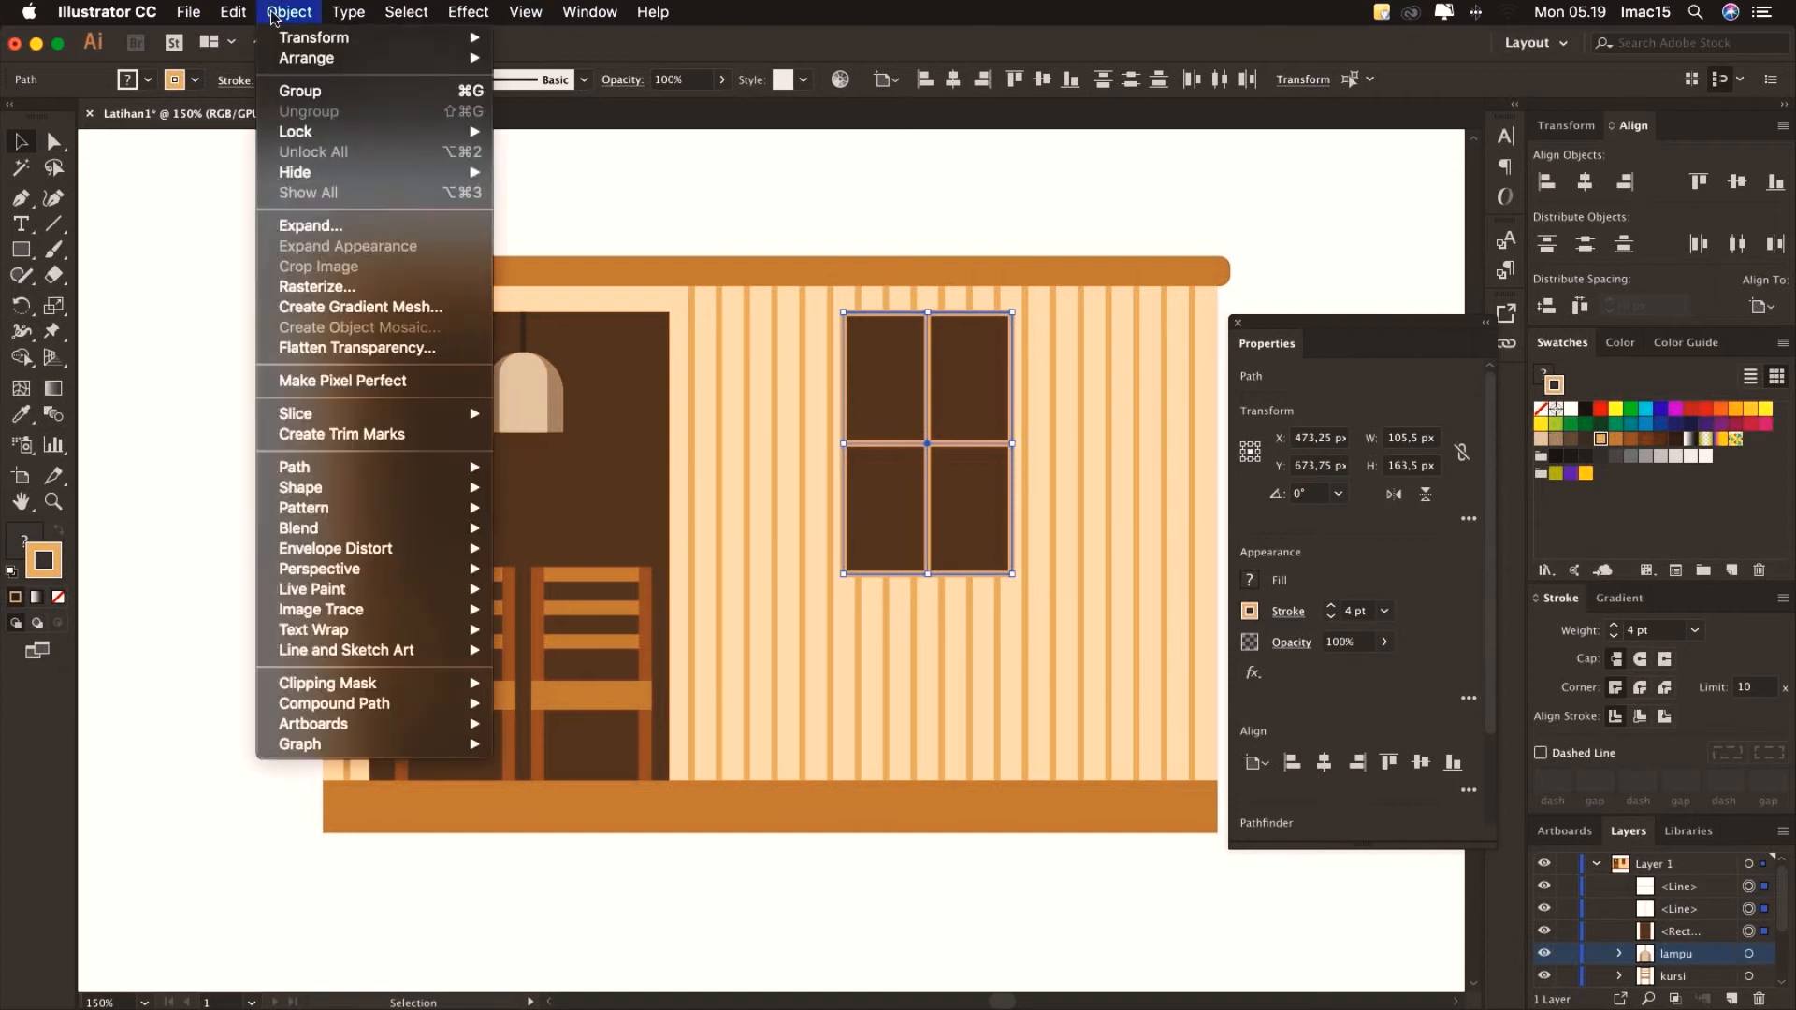
left_click(306, 91)
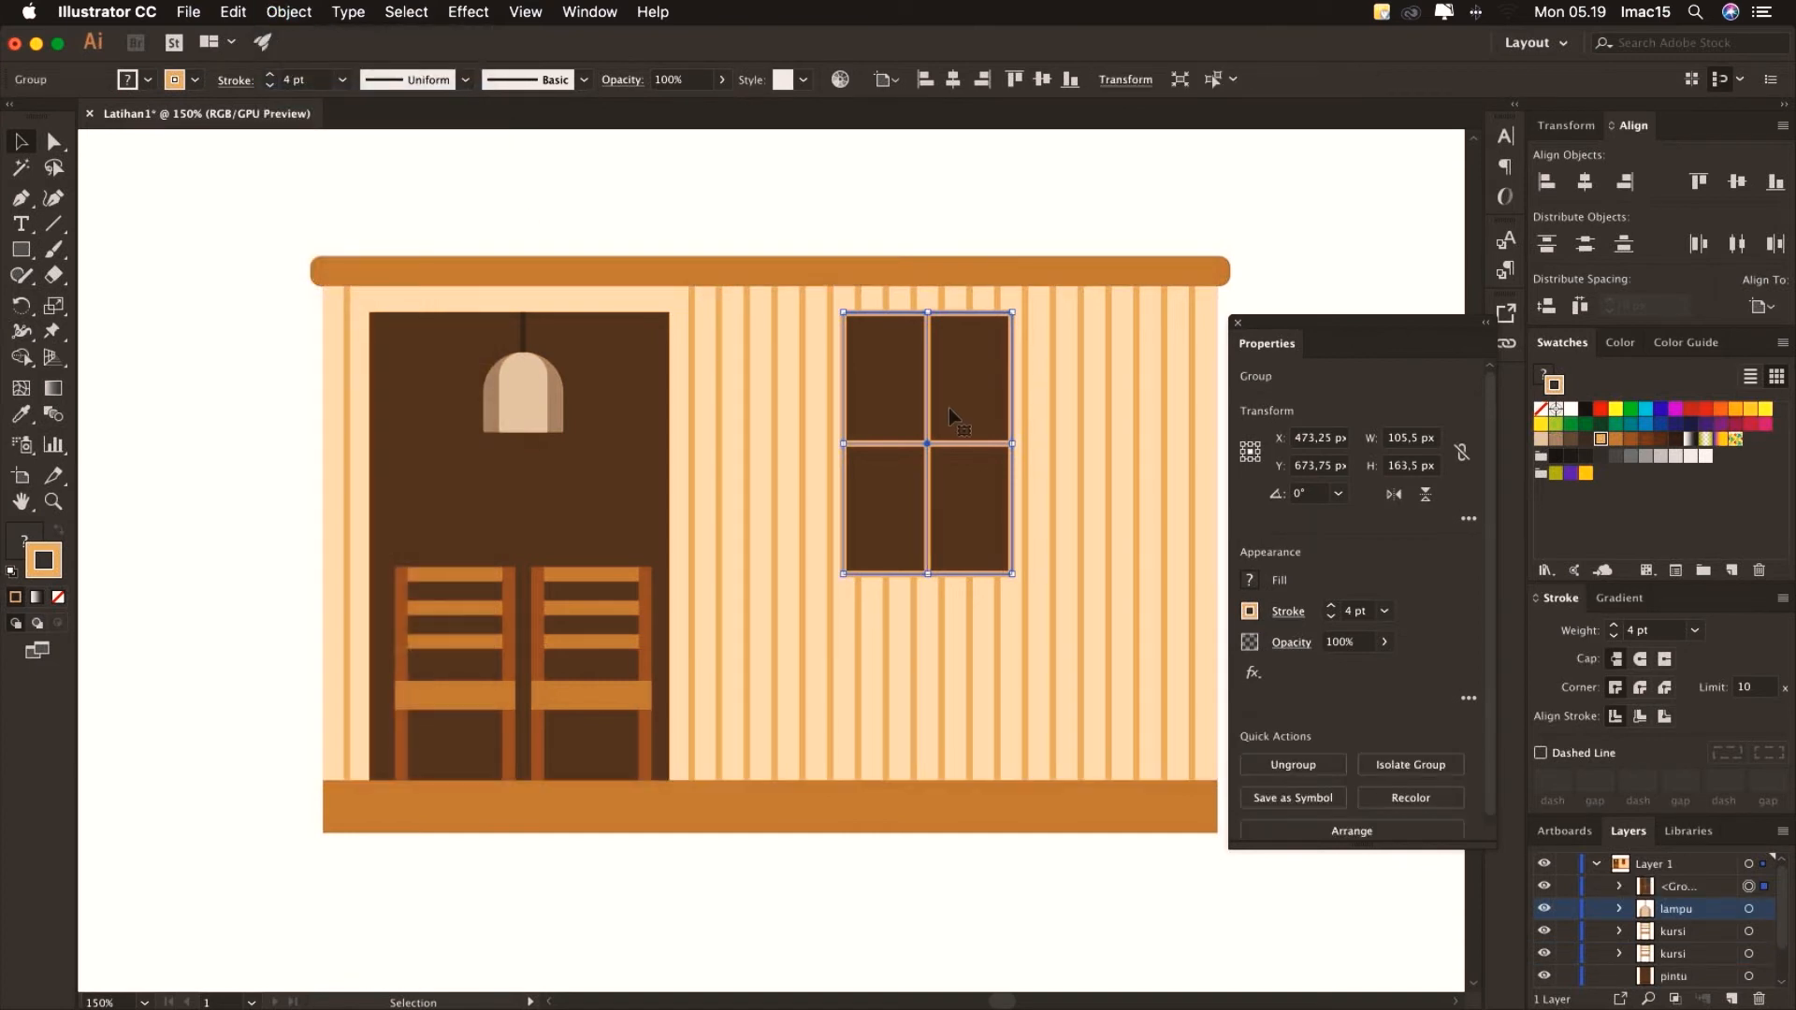
Shift the window group slightly left and place a copy beside it on the right part of the striped wall
key("a")
left_click_drag(941, 410, 950, 365)
left_click(1300, 282)
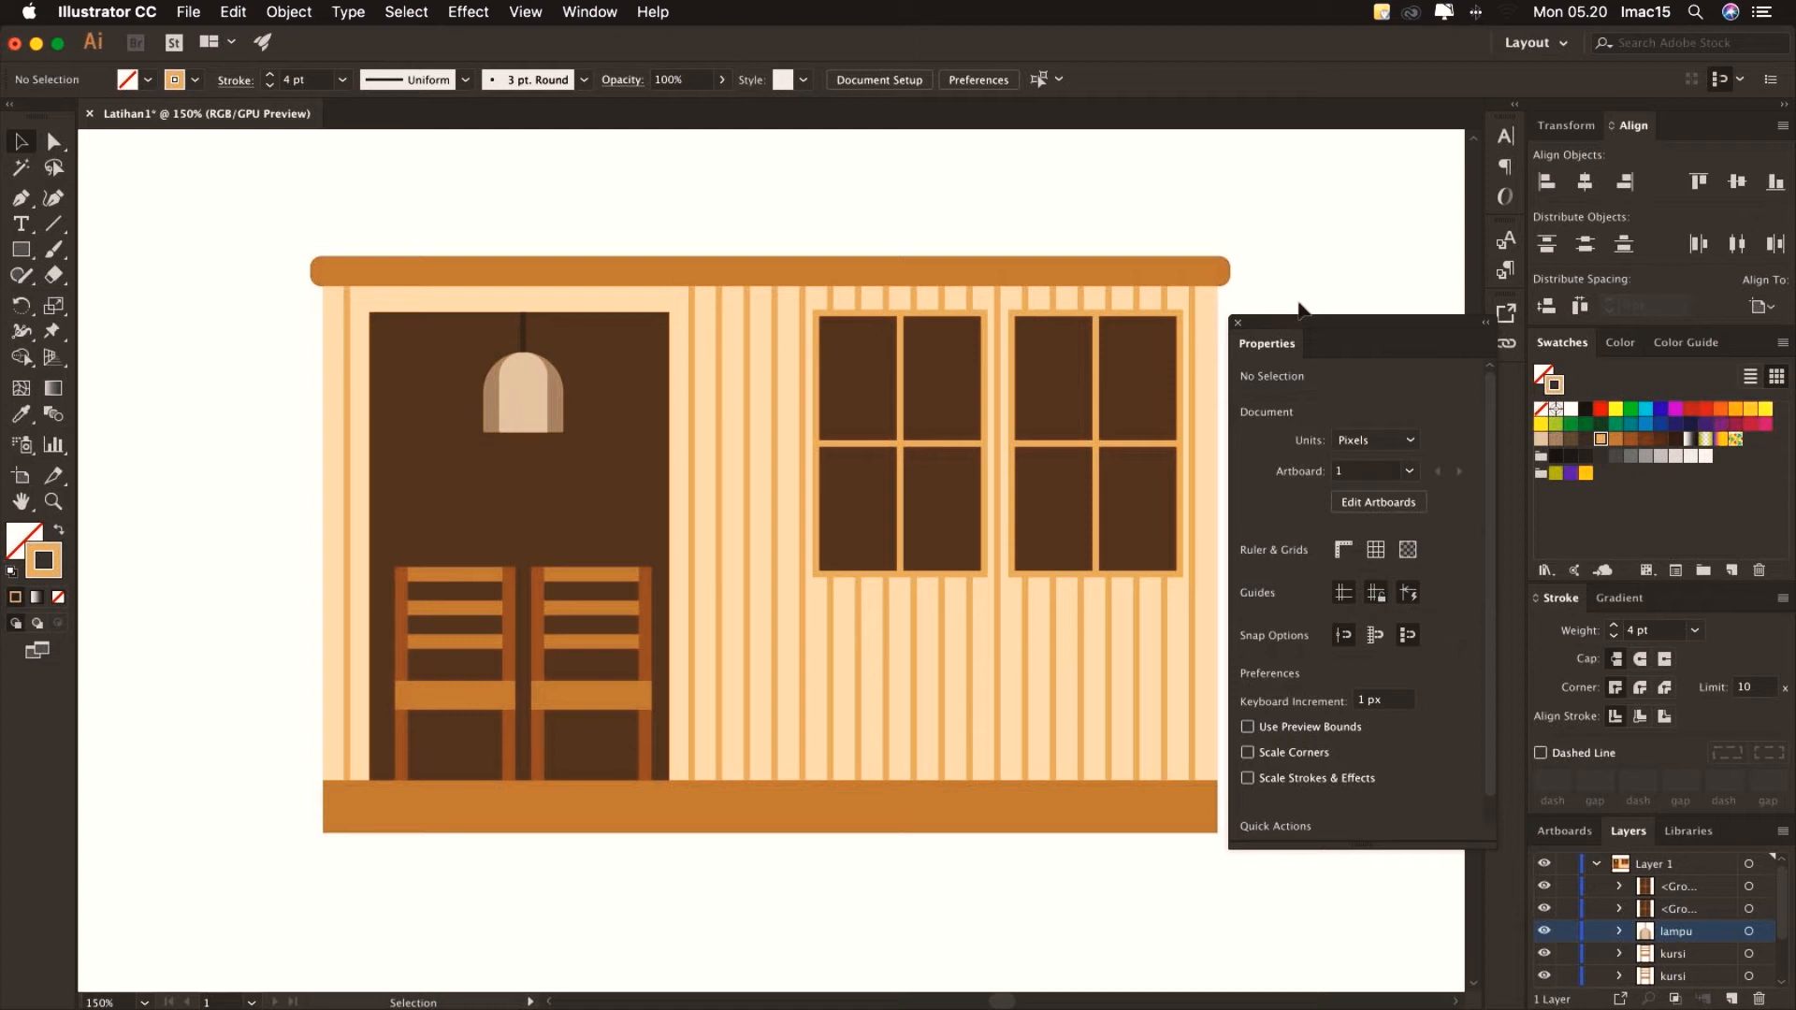
Rename the lower window group in the layer order as jendela1 and the upper one as jendela2
double_click(1682, 908)
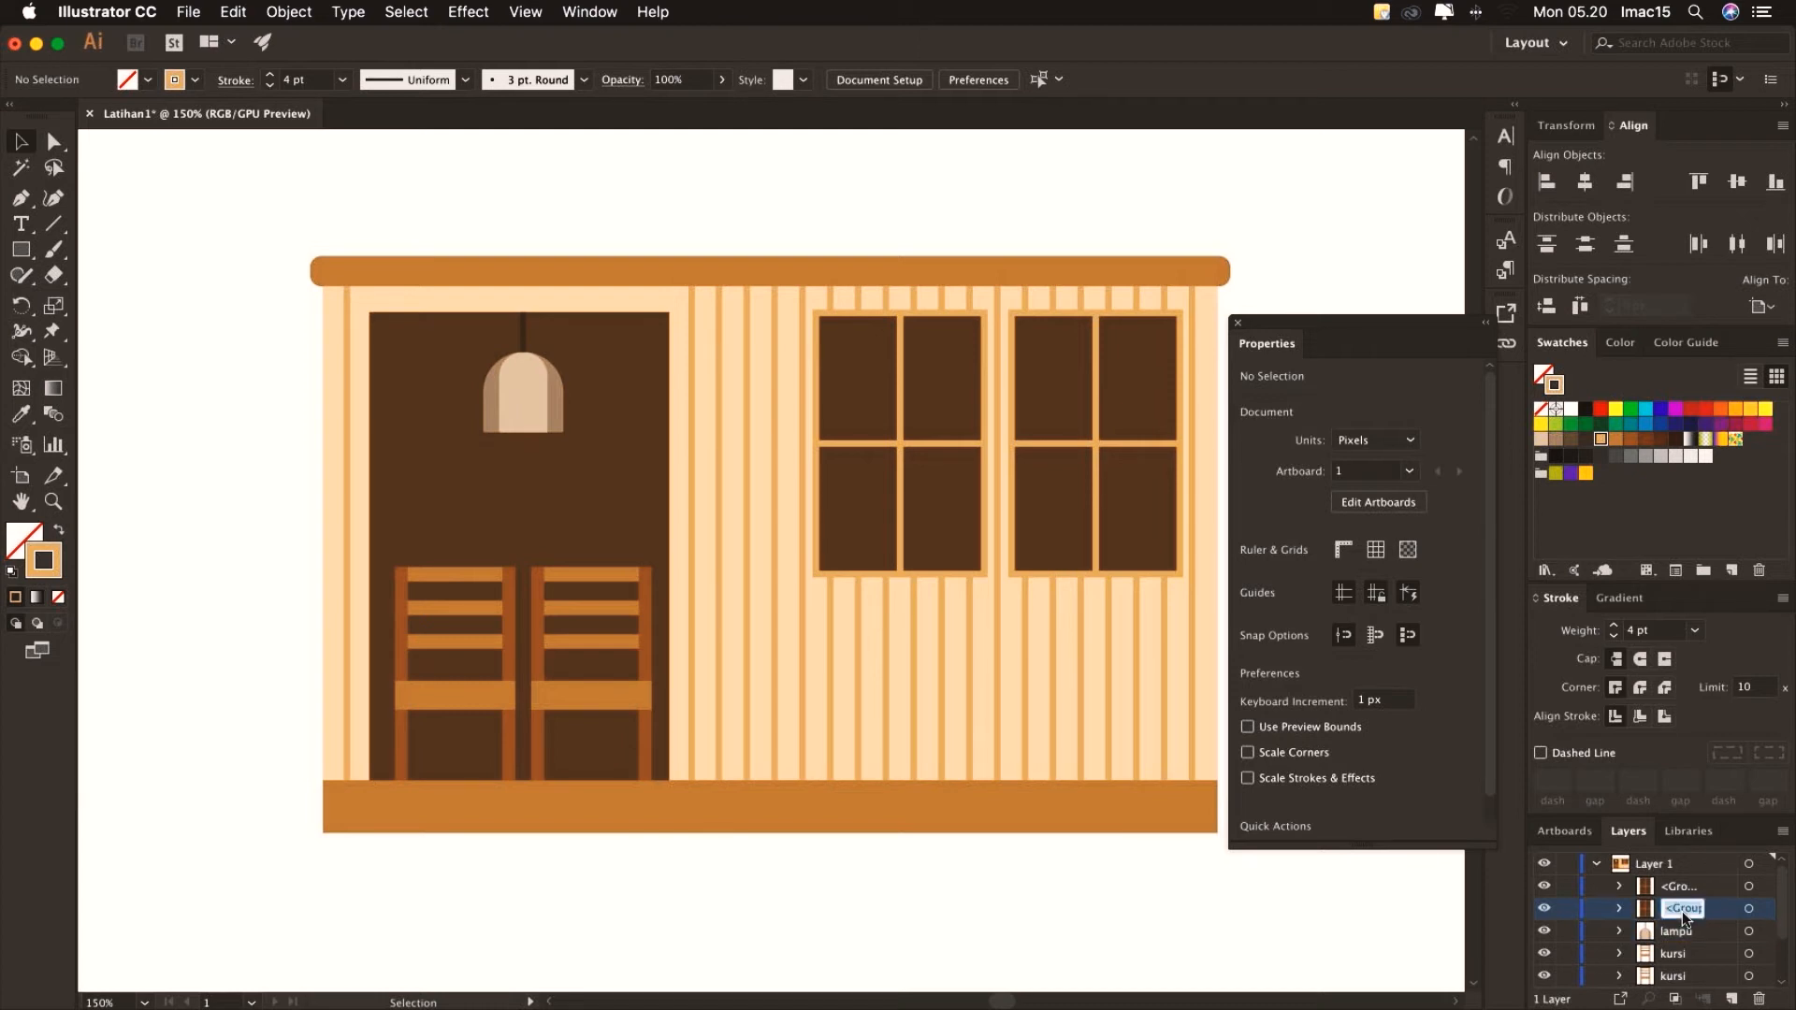
type("jendela1")
key("Return")
double_click(1687, 891)
type("jendela2")
key("Return")
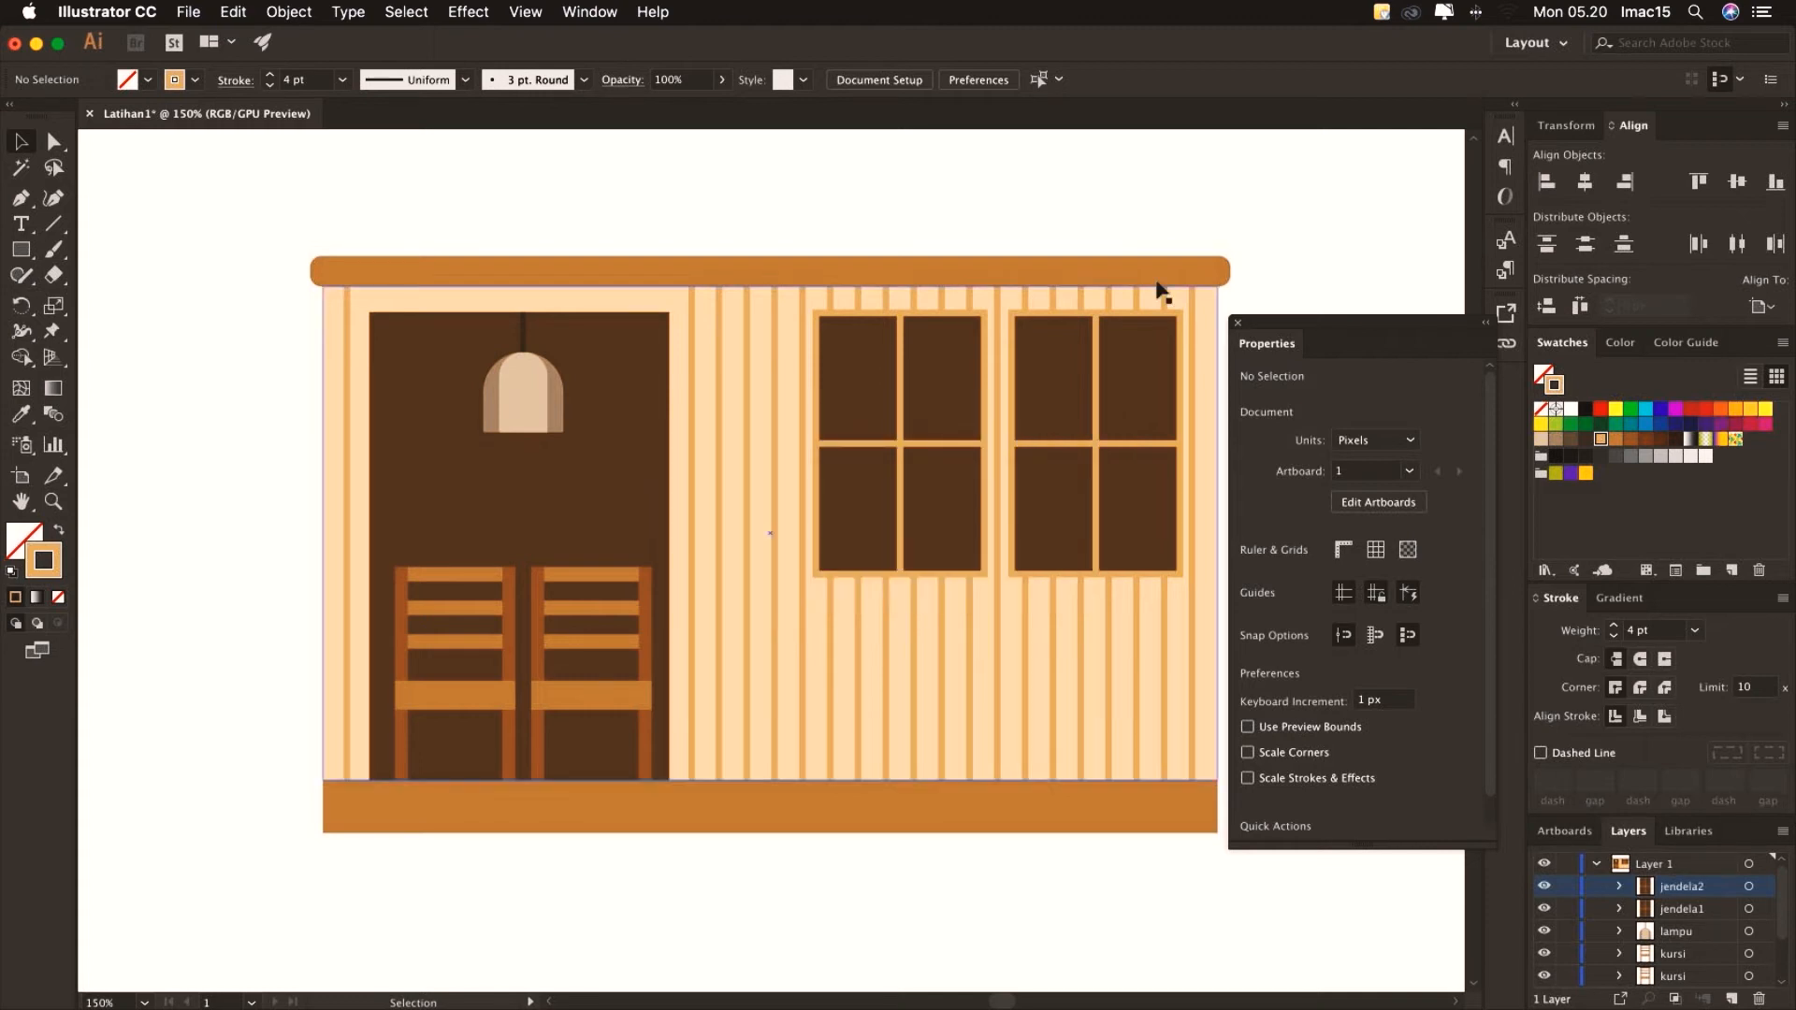
Draw a roof rectangle about 559 × 238 px on top of the orange beam, as wide as the wall
scroll(1015, 268, "right", 3)
scroll(1014, 269, "up", 1)
key("space")
left_click_drag(805, 236, 810, 577)
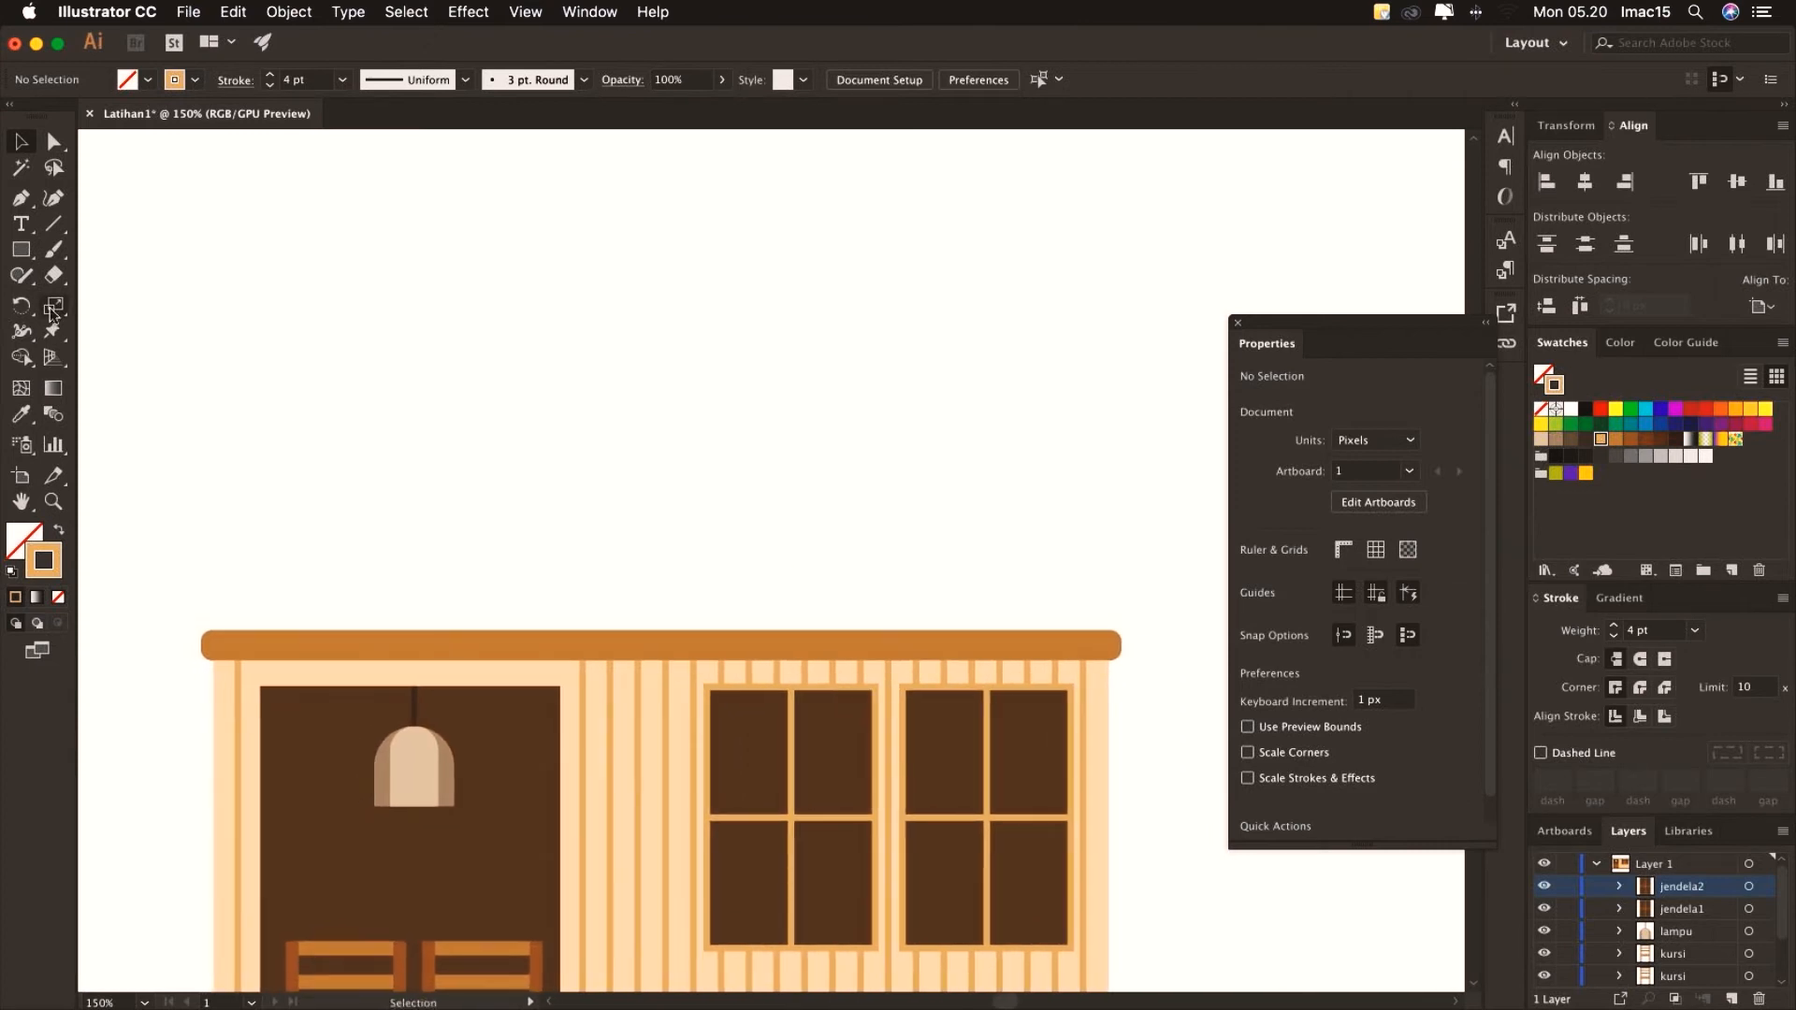
left_click(22, 252)
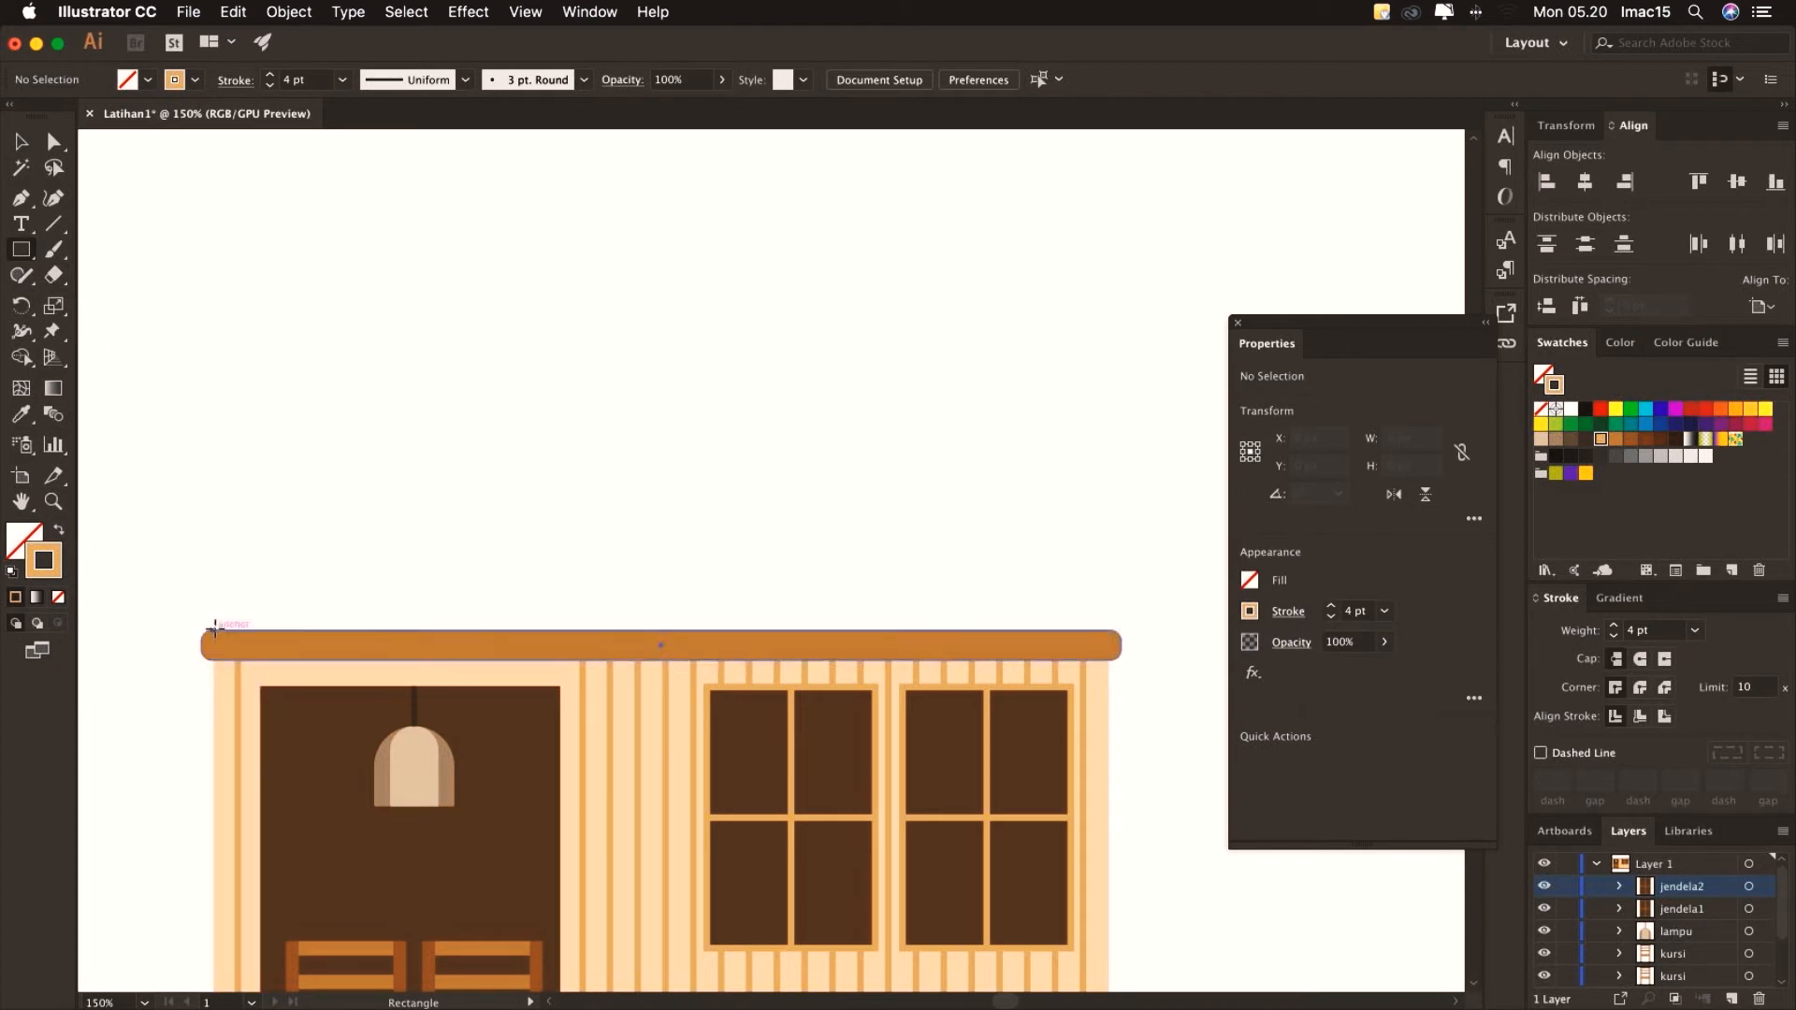
left_click_drag(214, 629, 1106, 250)
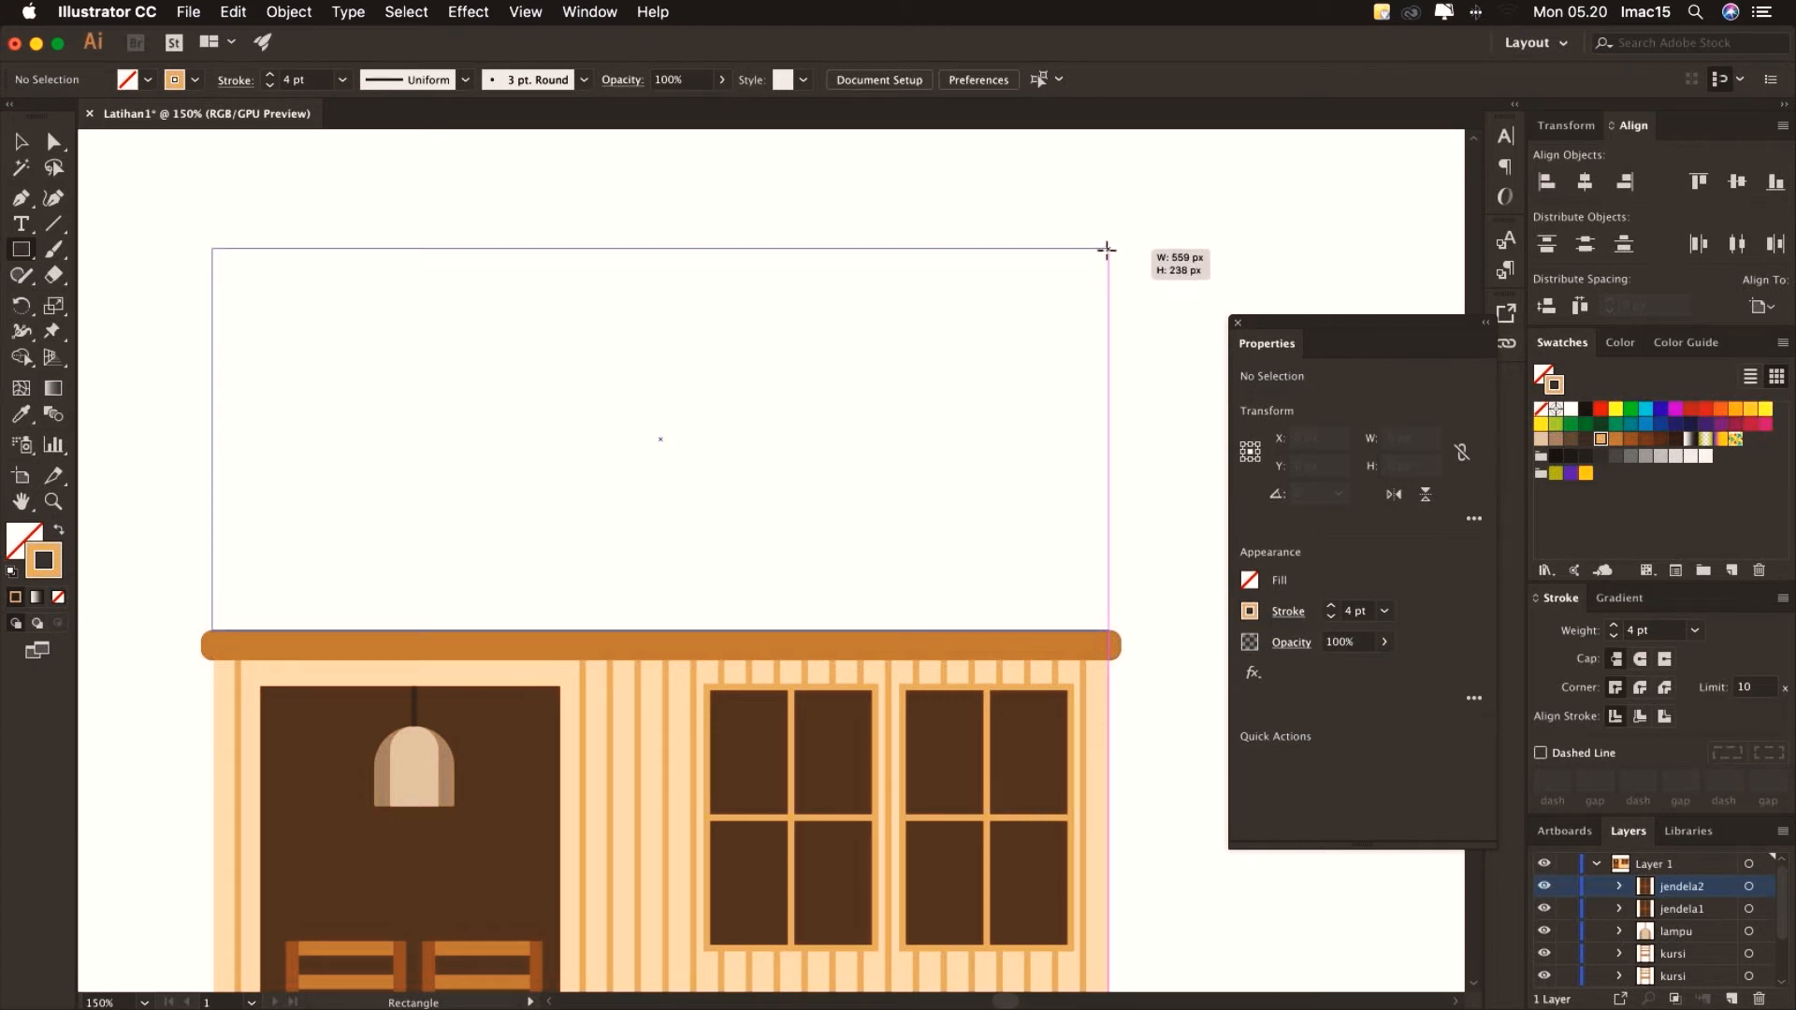
left_click_drag(1106, 250, 1106, 249)
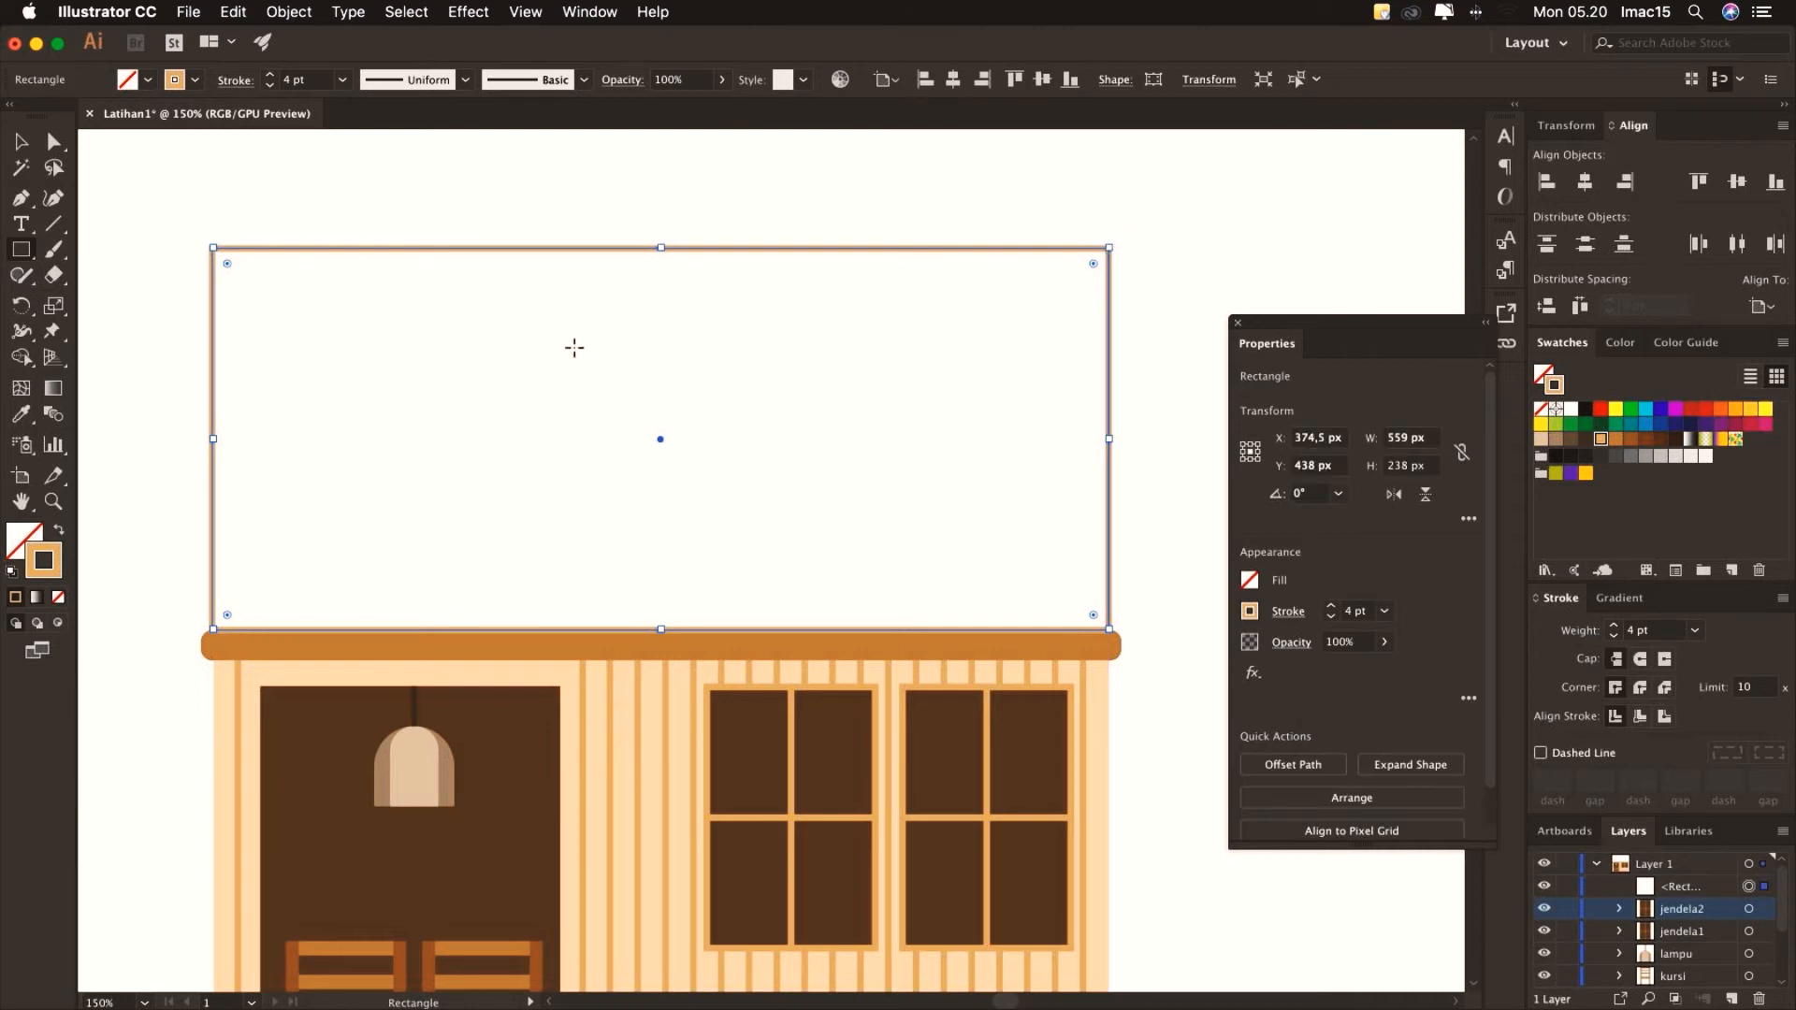
Remove the roof rectangle's stroke and fill it with the light brown #C69C6D swatch
left_click(58, 601)
left_click(26, 541)
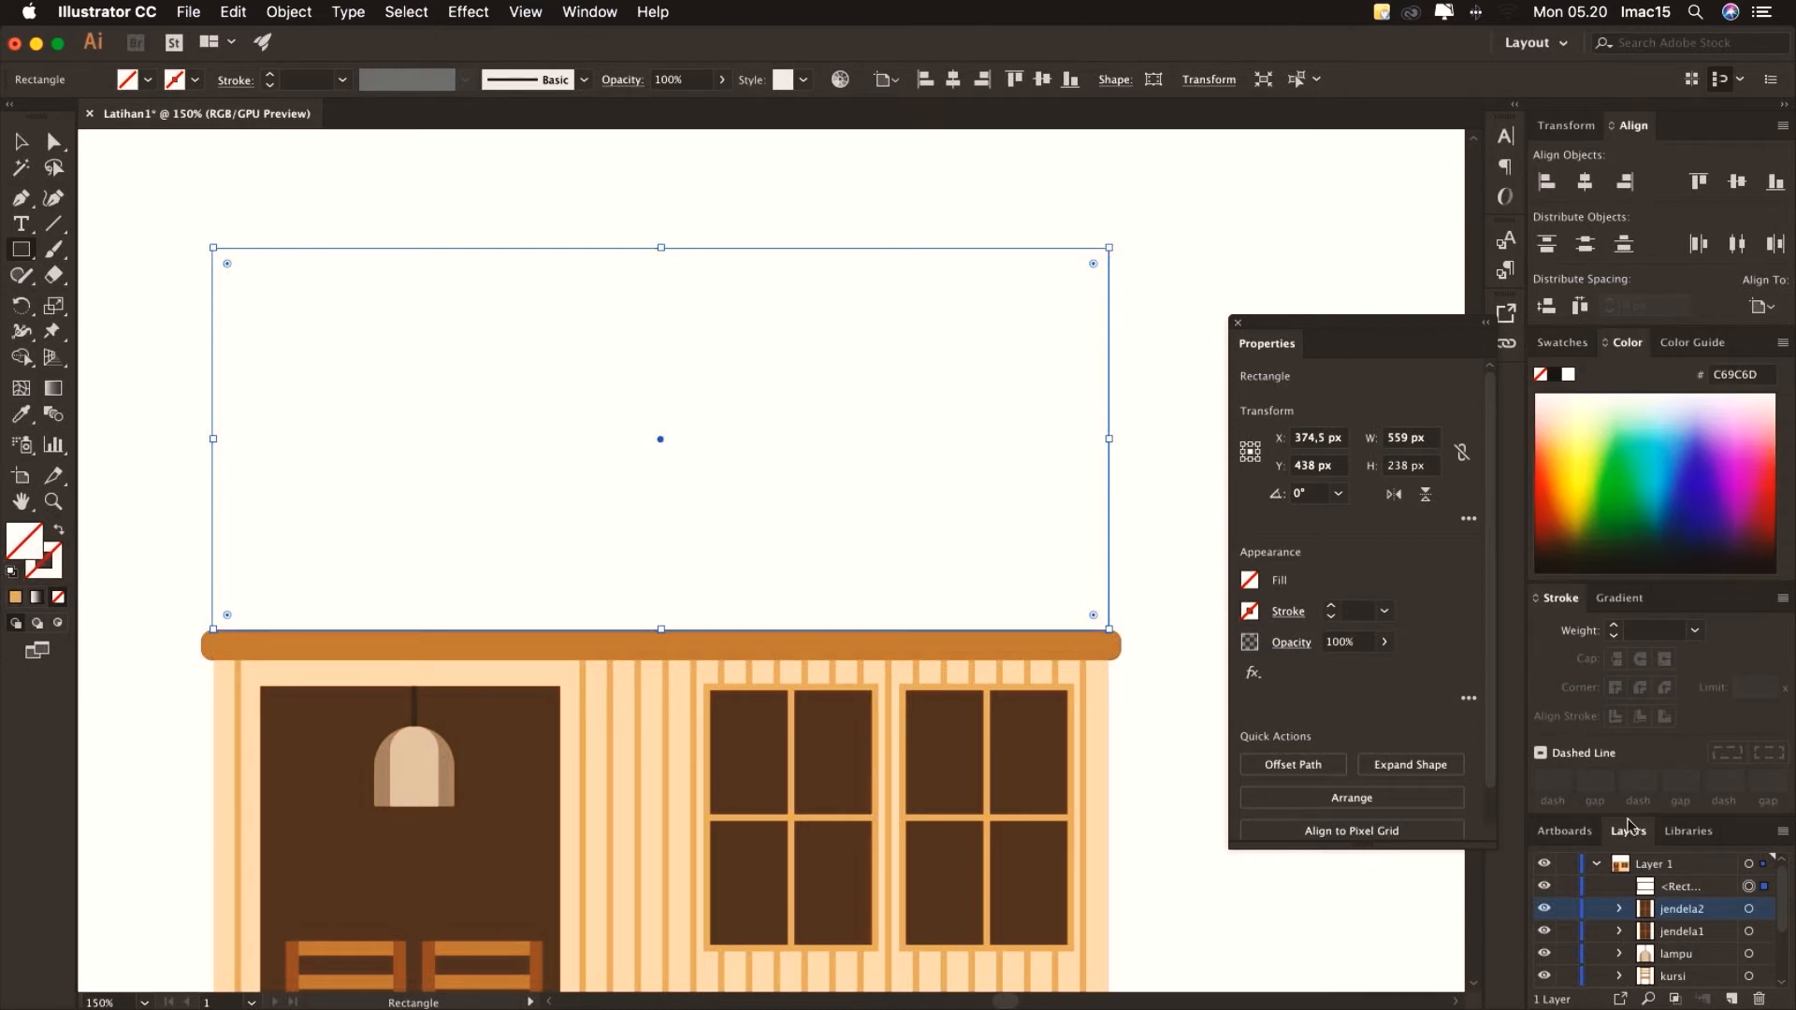
left_click(1562, 343)
left_click(1601, 439)
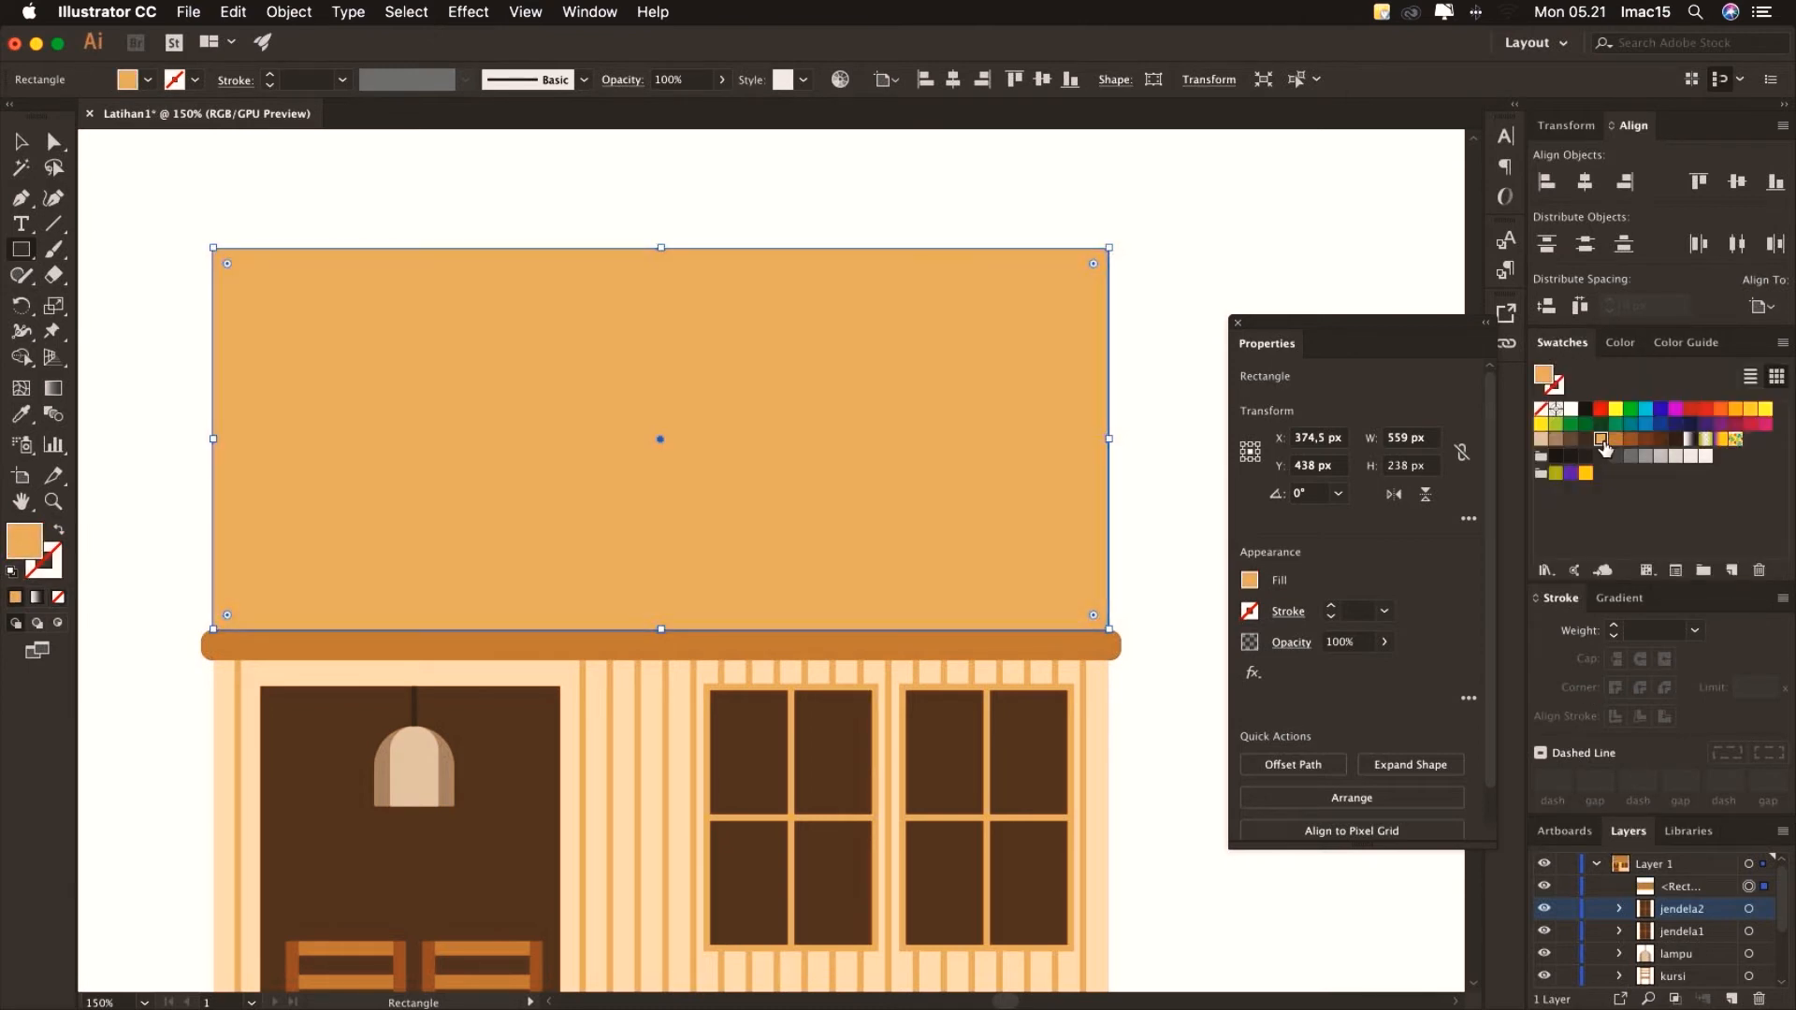
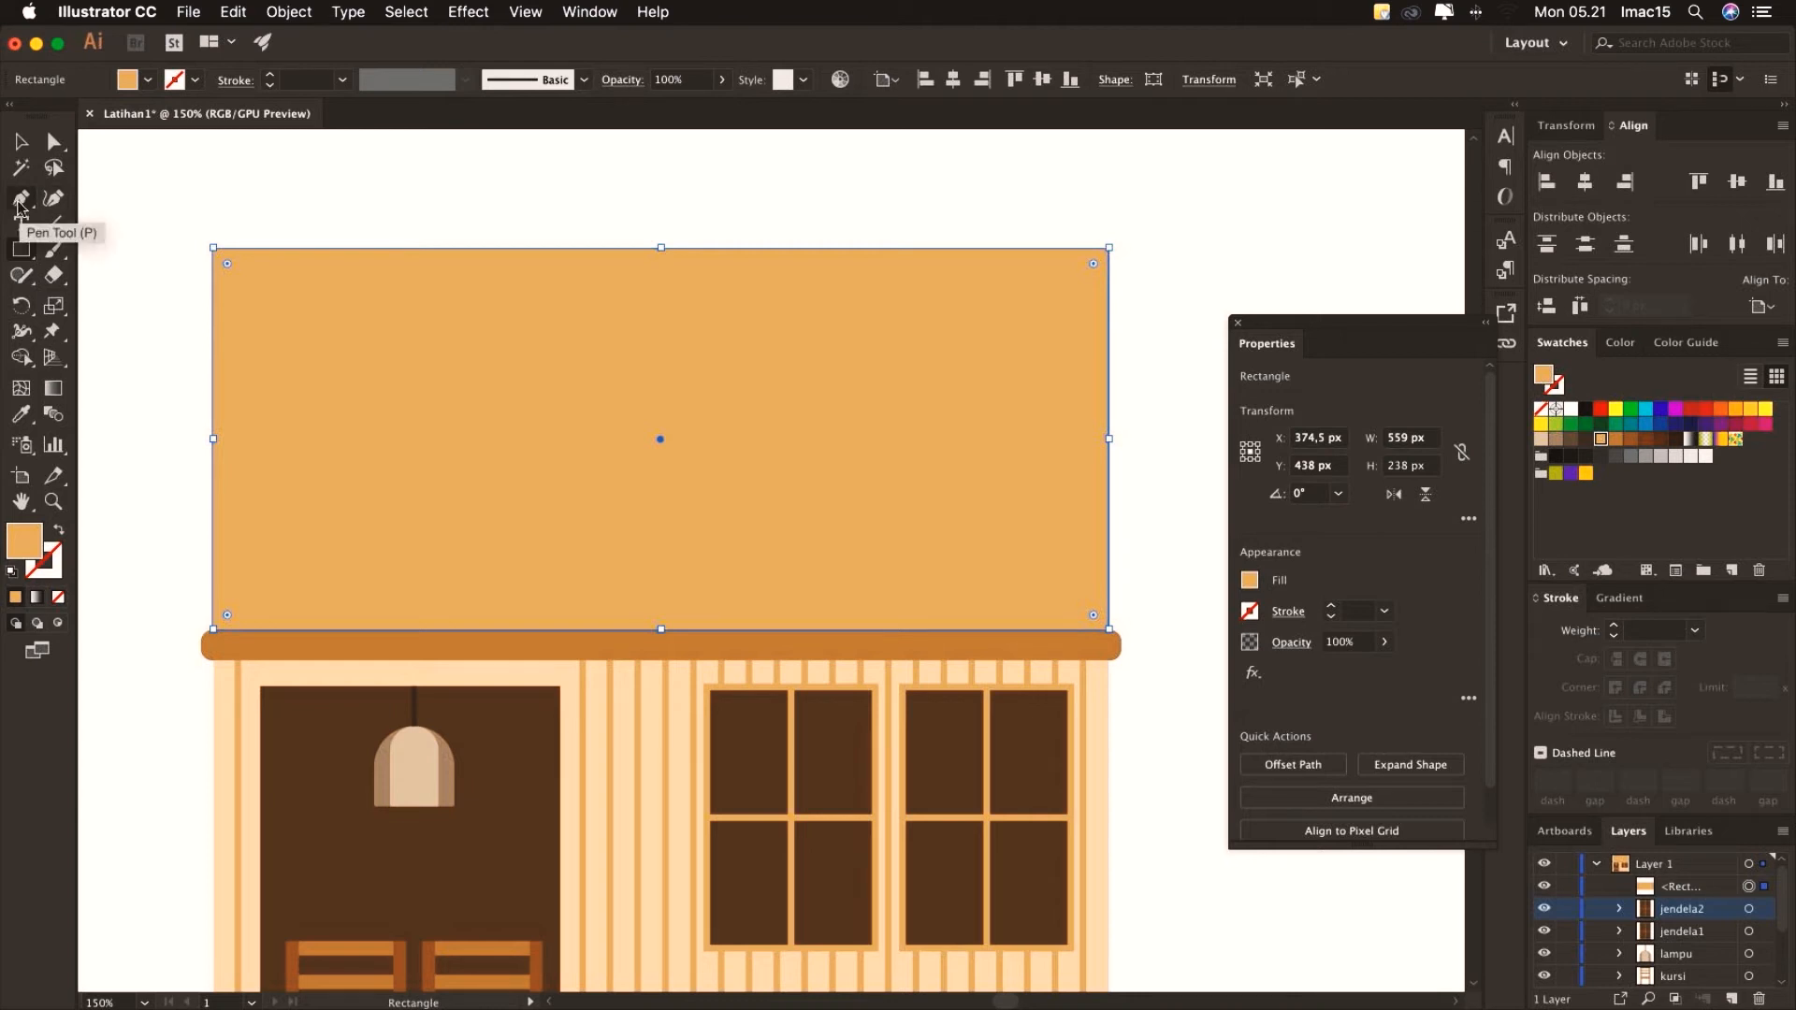
Add an anchor point at the middle of the roof rectangle's top edge
left_click(19, 204)
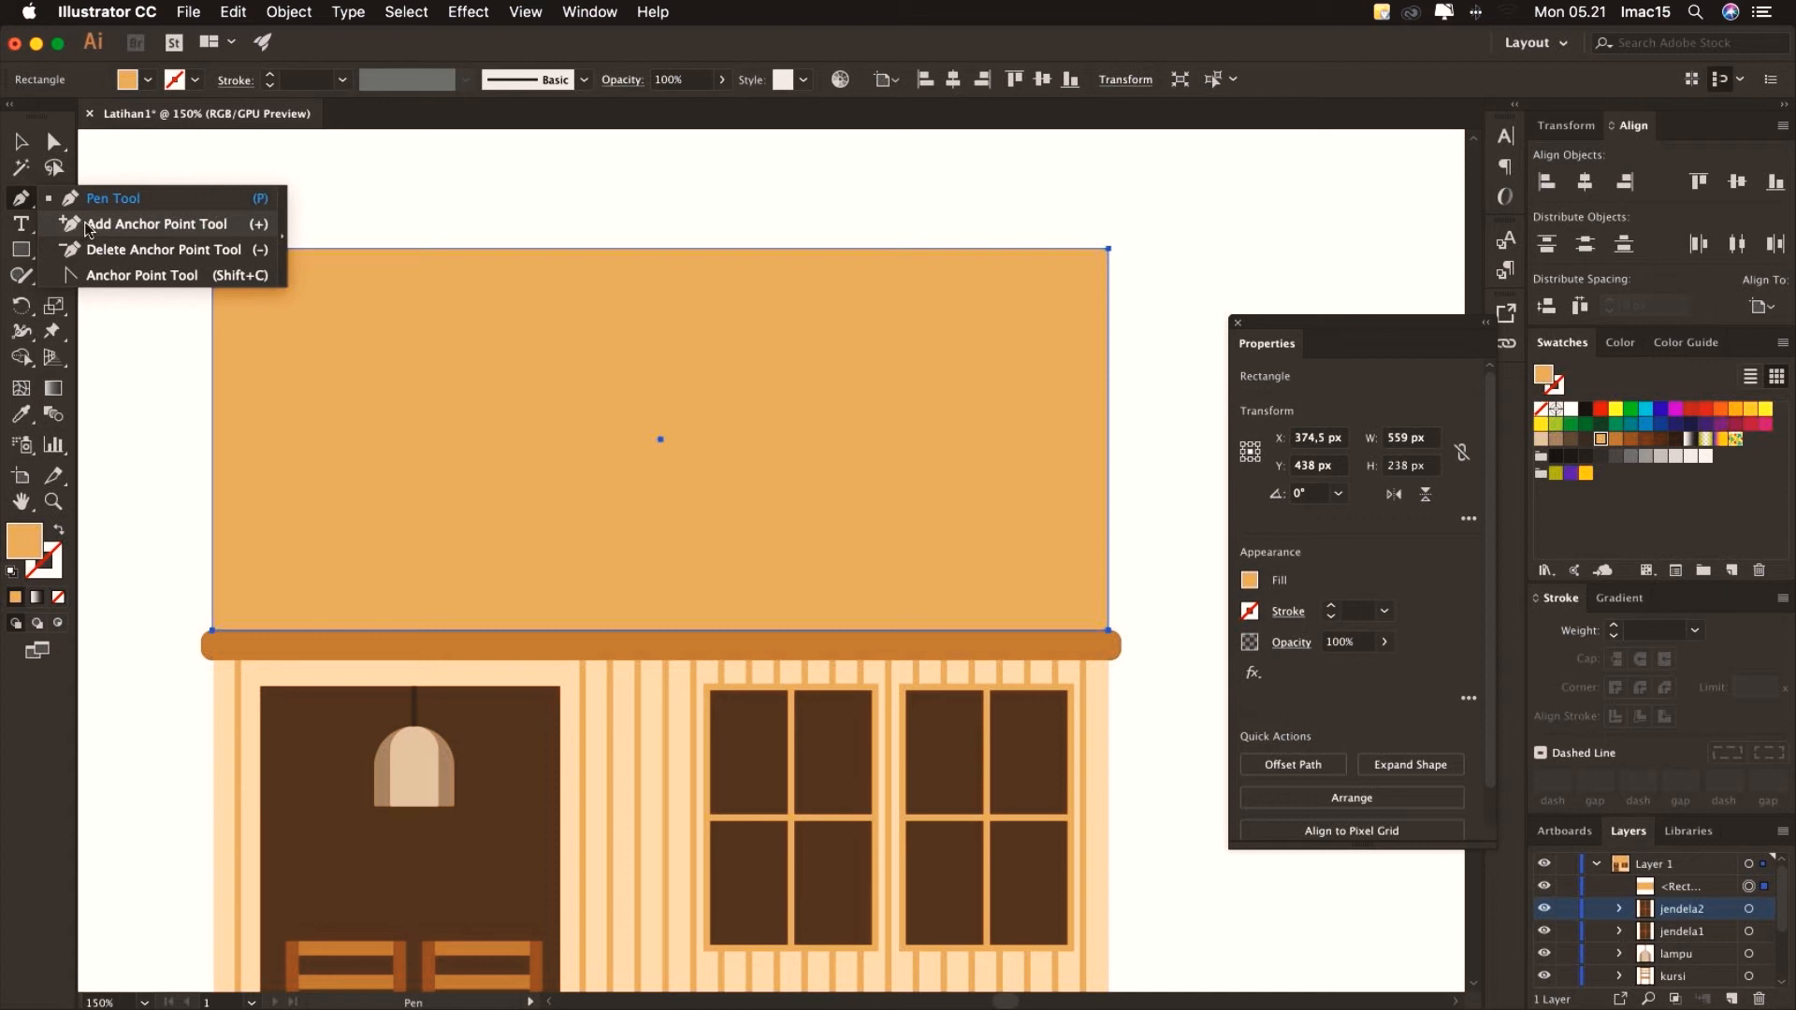
left_click(99, 229)
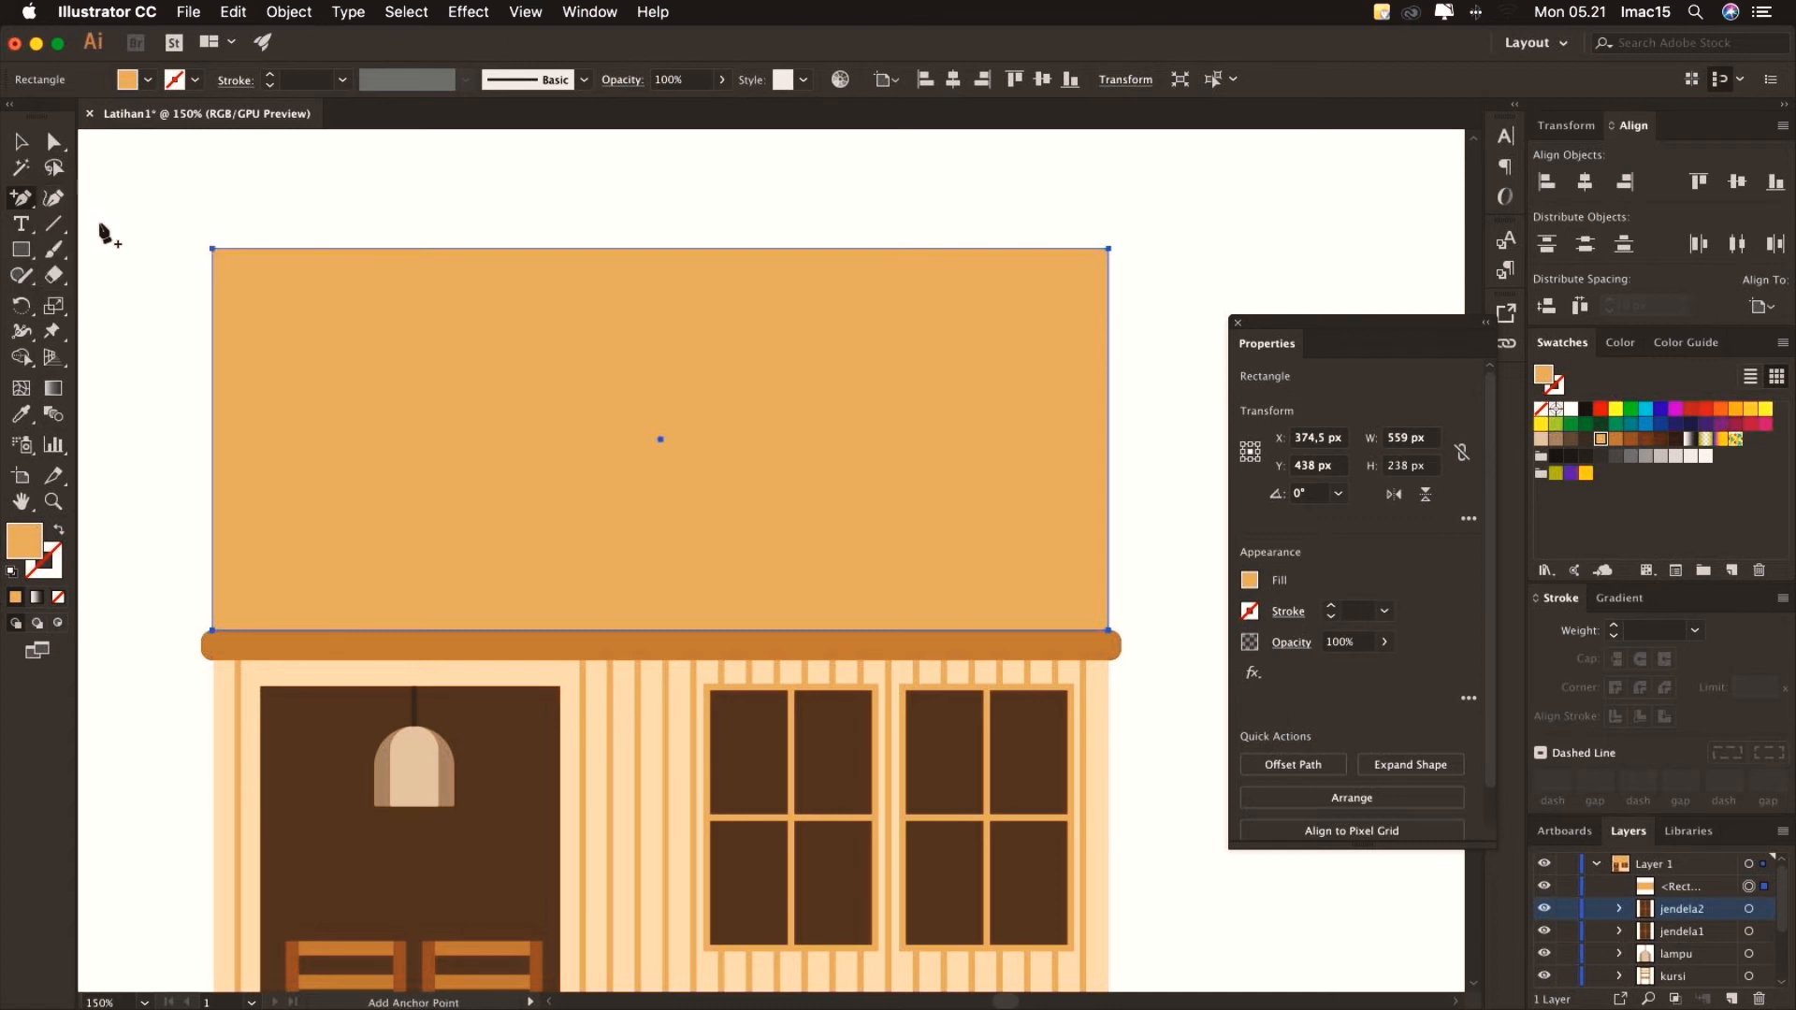
left_click(661, 249)
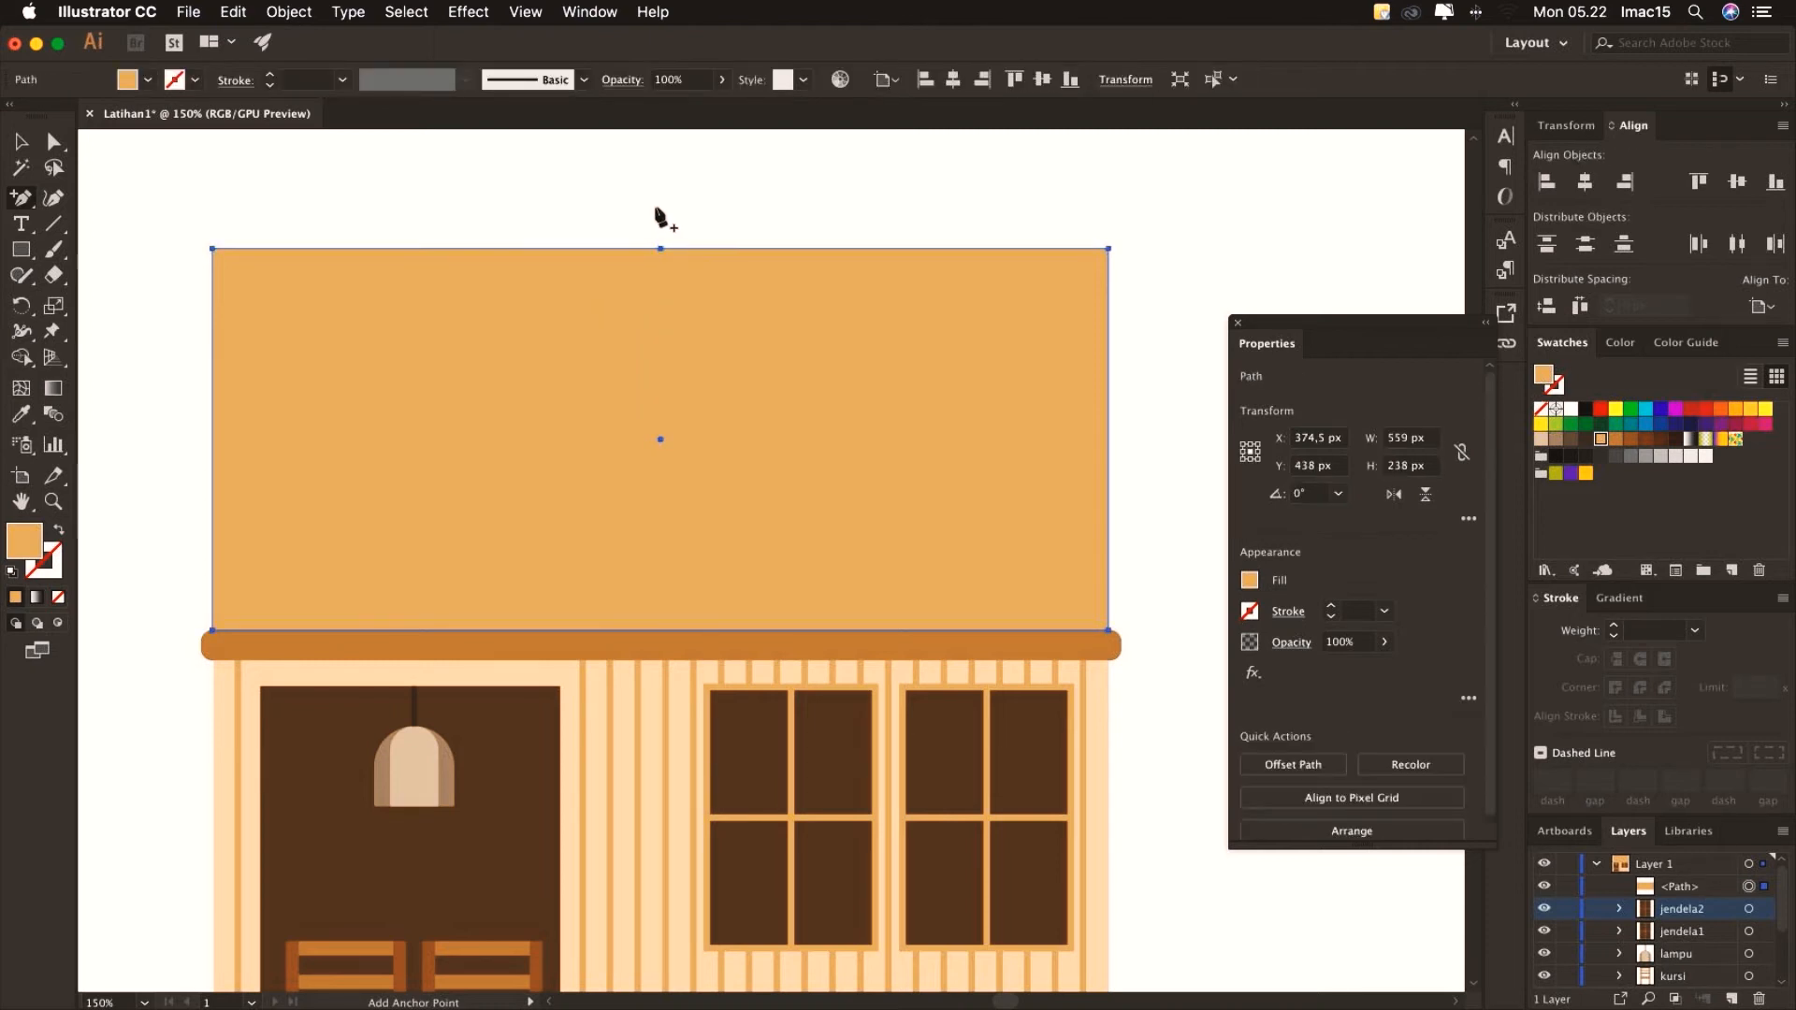
Delete the roof rectangle's two upper corner anchor points so the shape becomes a triangle
left_click(20, 200)
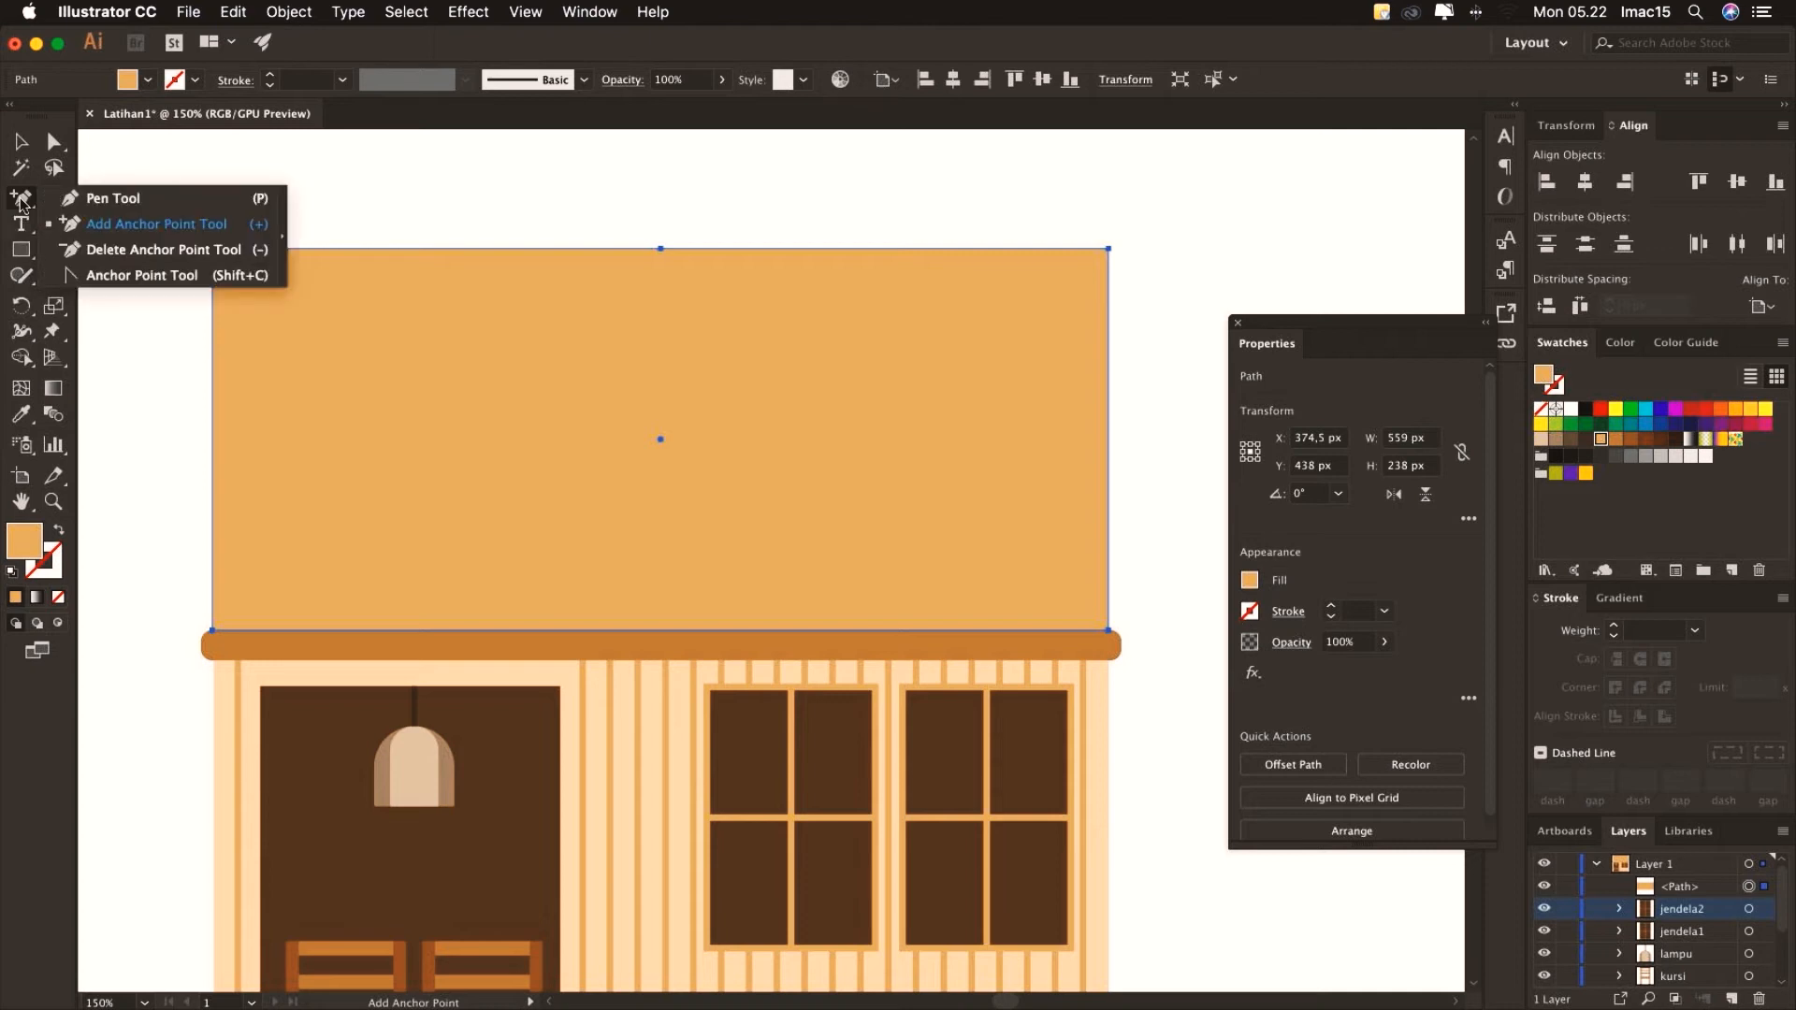
left_click(79, 250)
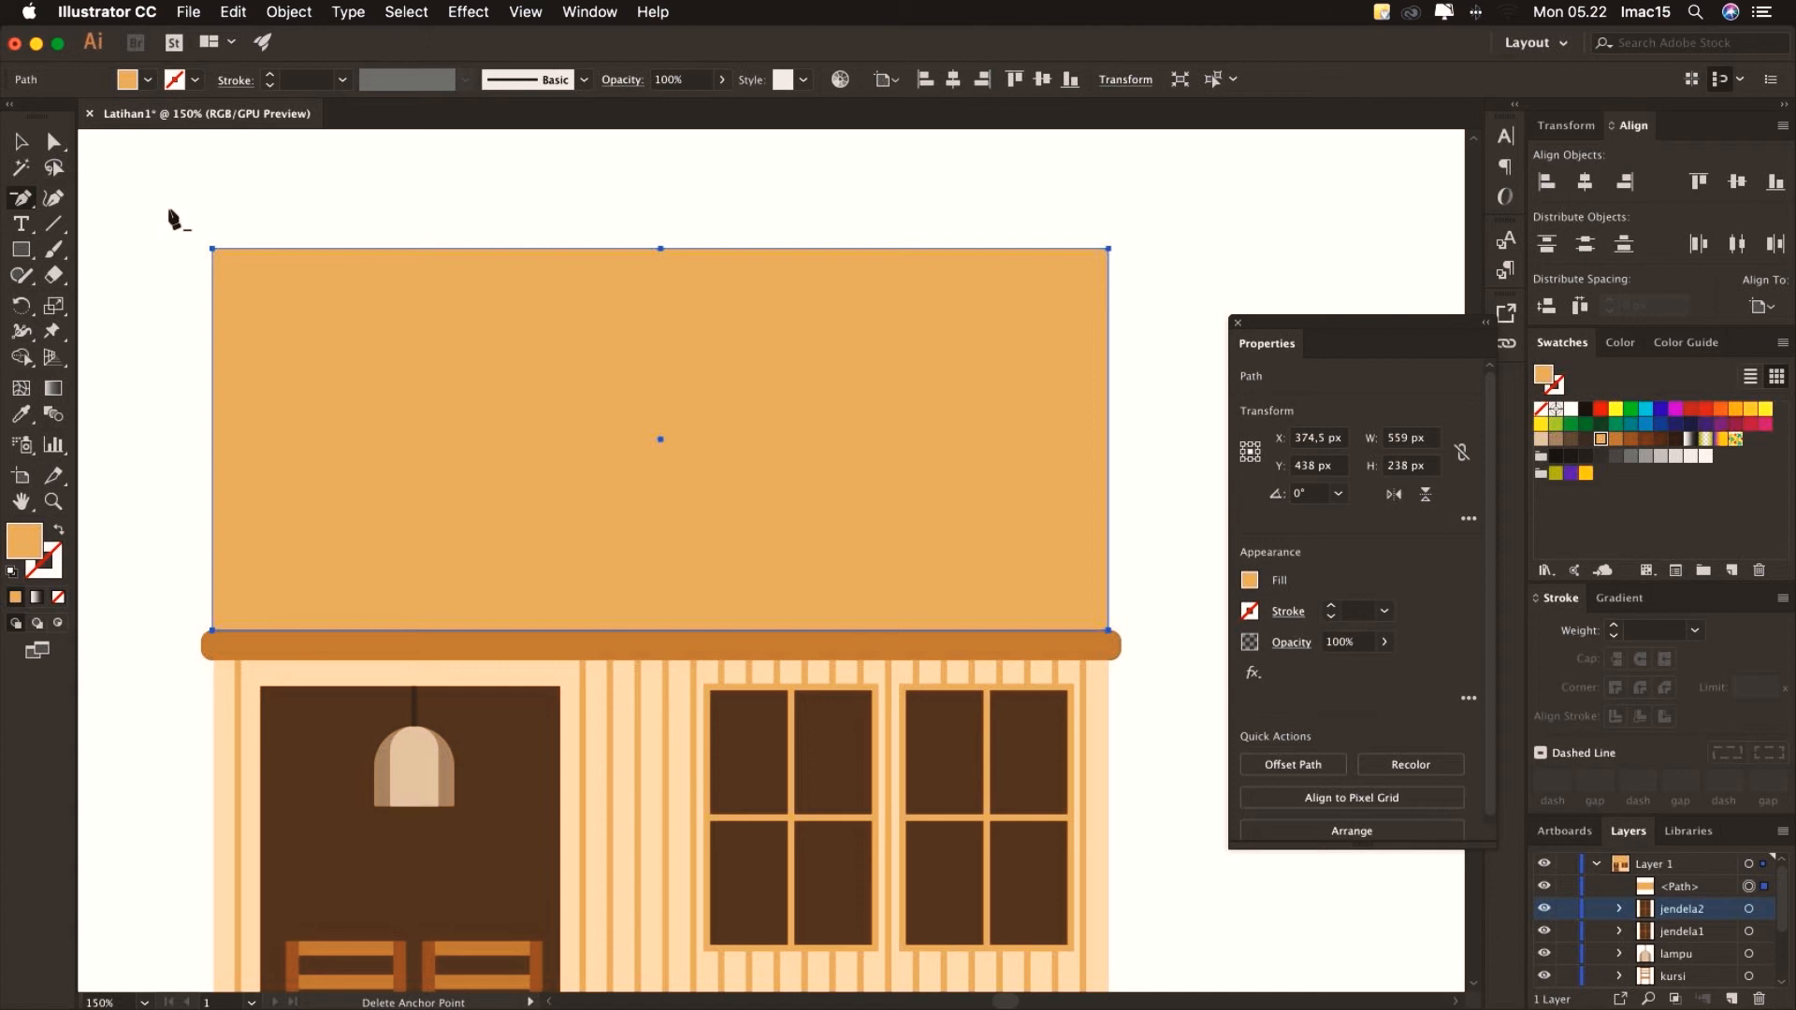
left_click(212, 248)
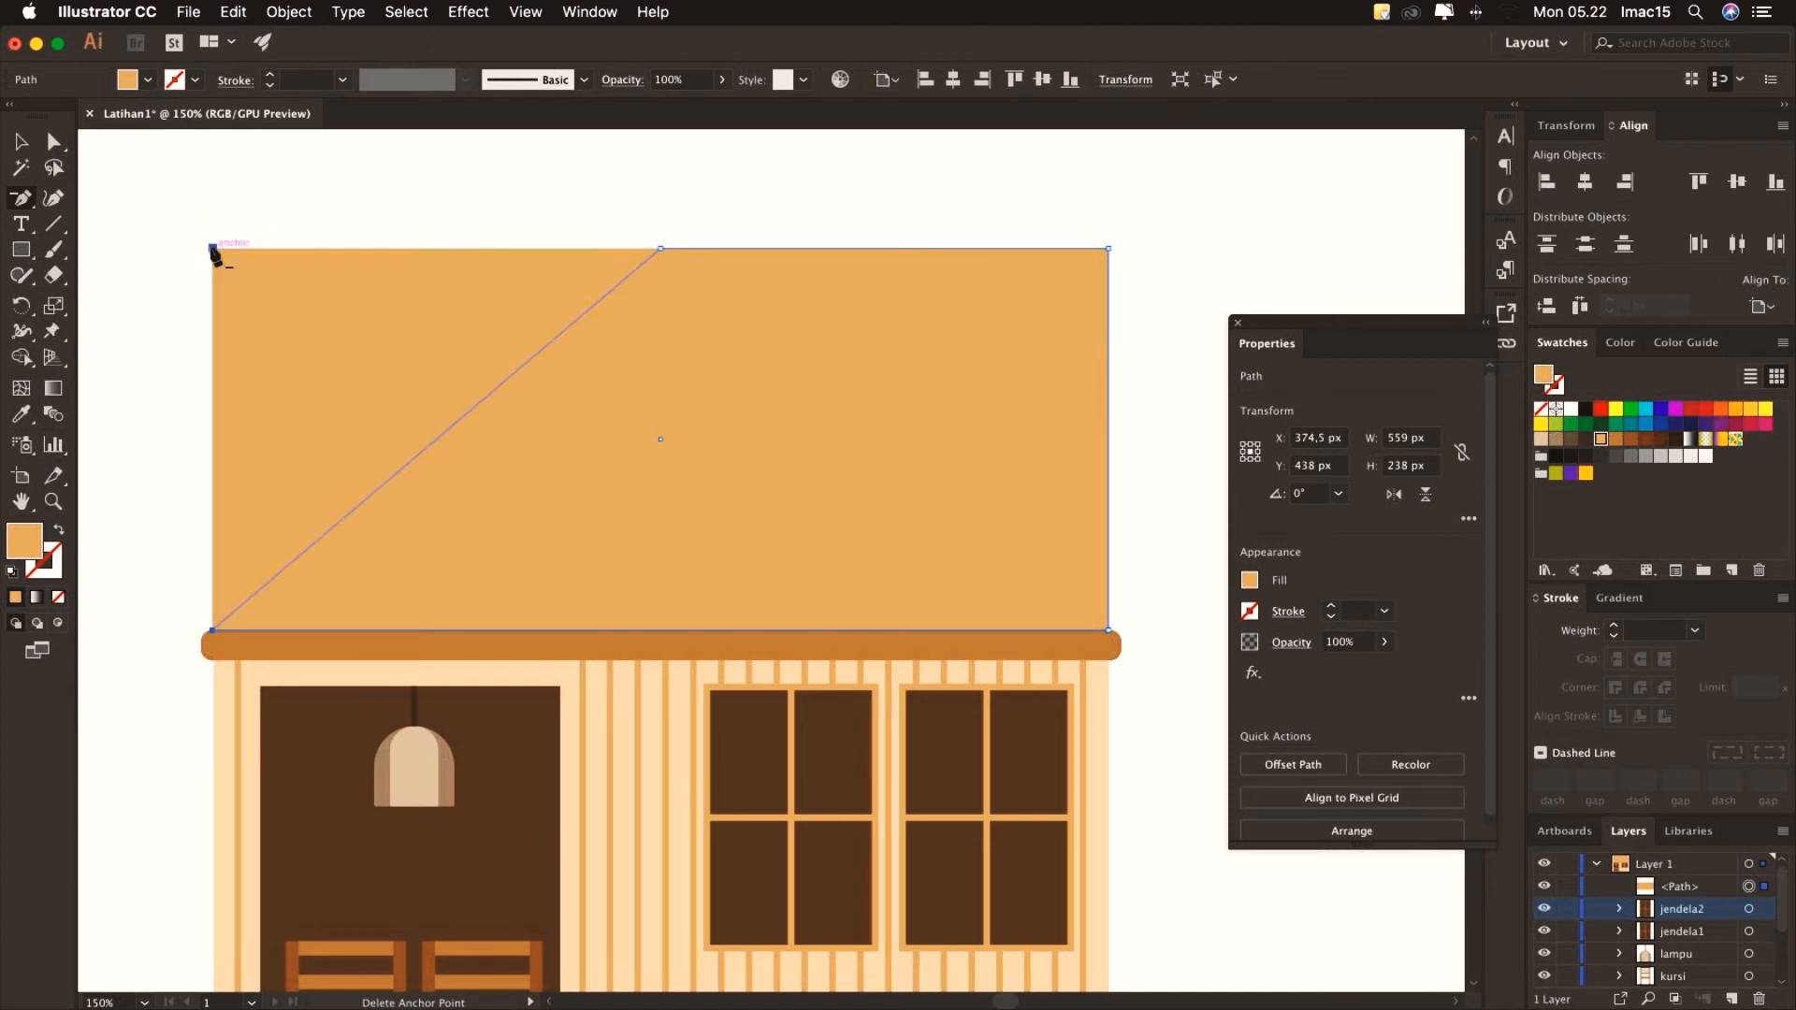
left_click(1110, 248)
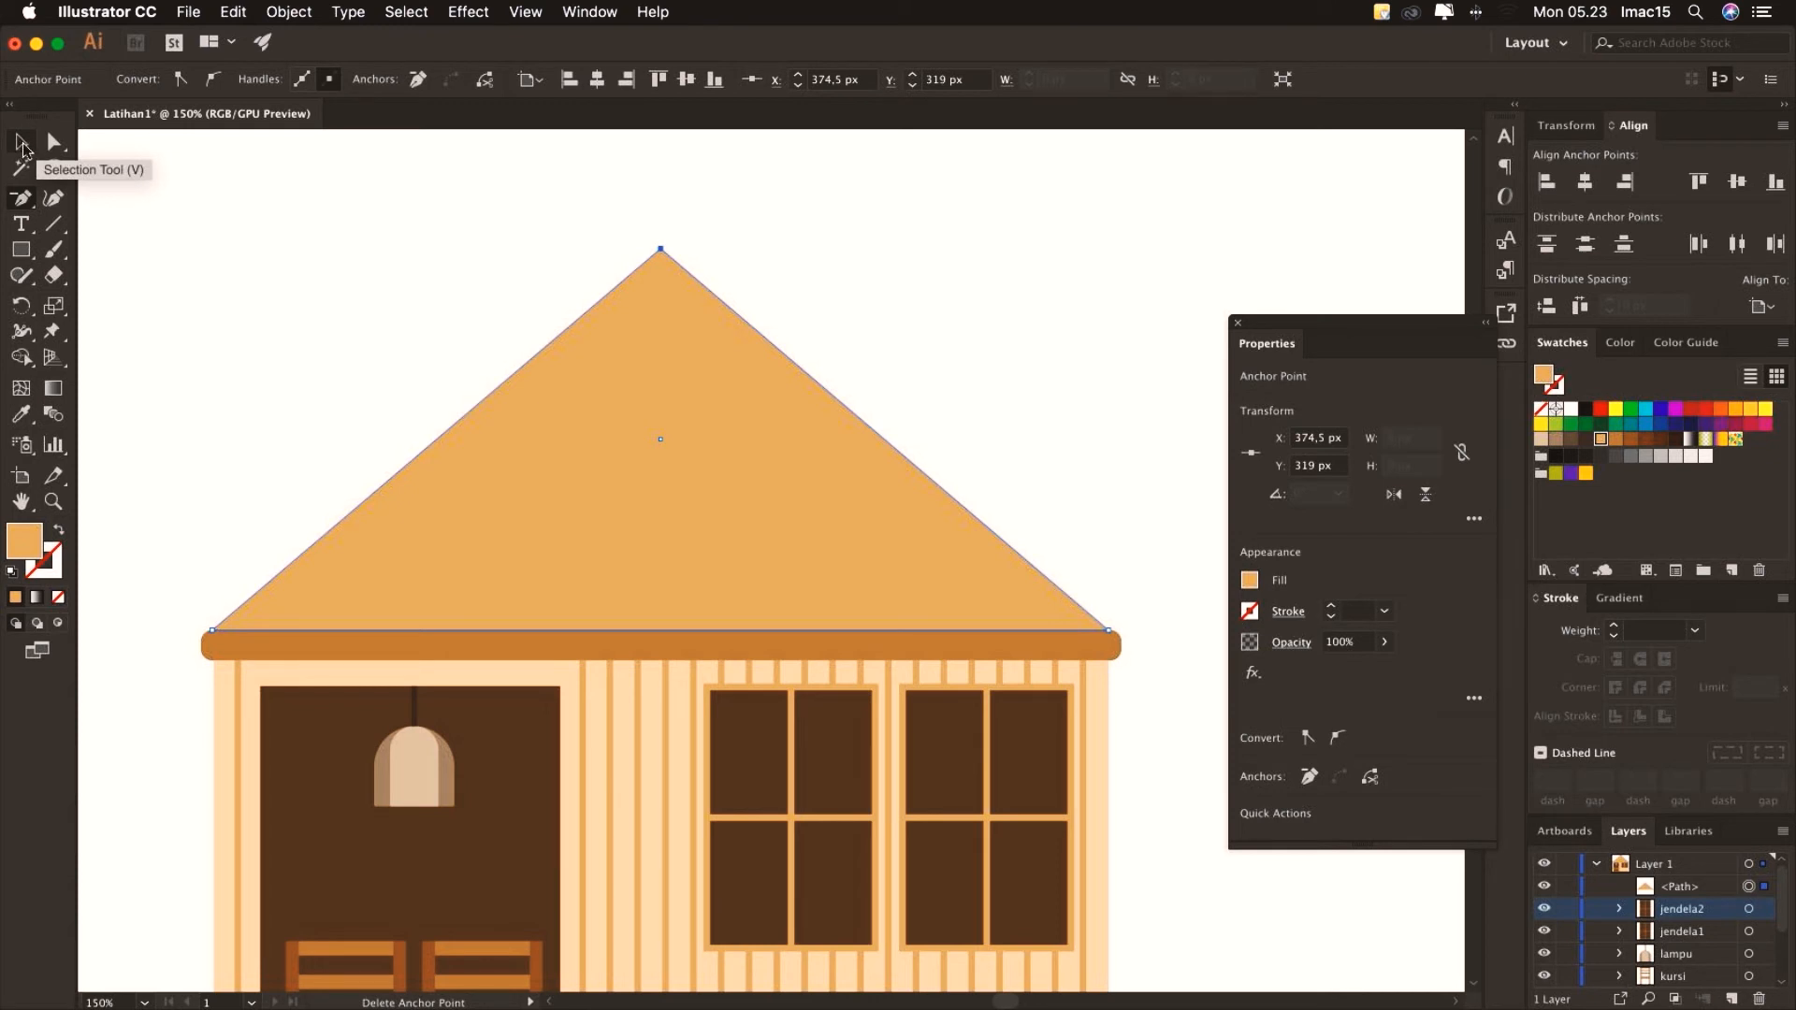
Center the roof triangle horizontally on the artboard and deselect it
left_click(23, 148)
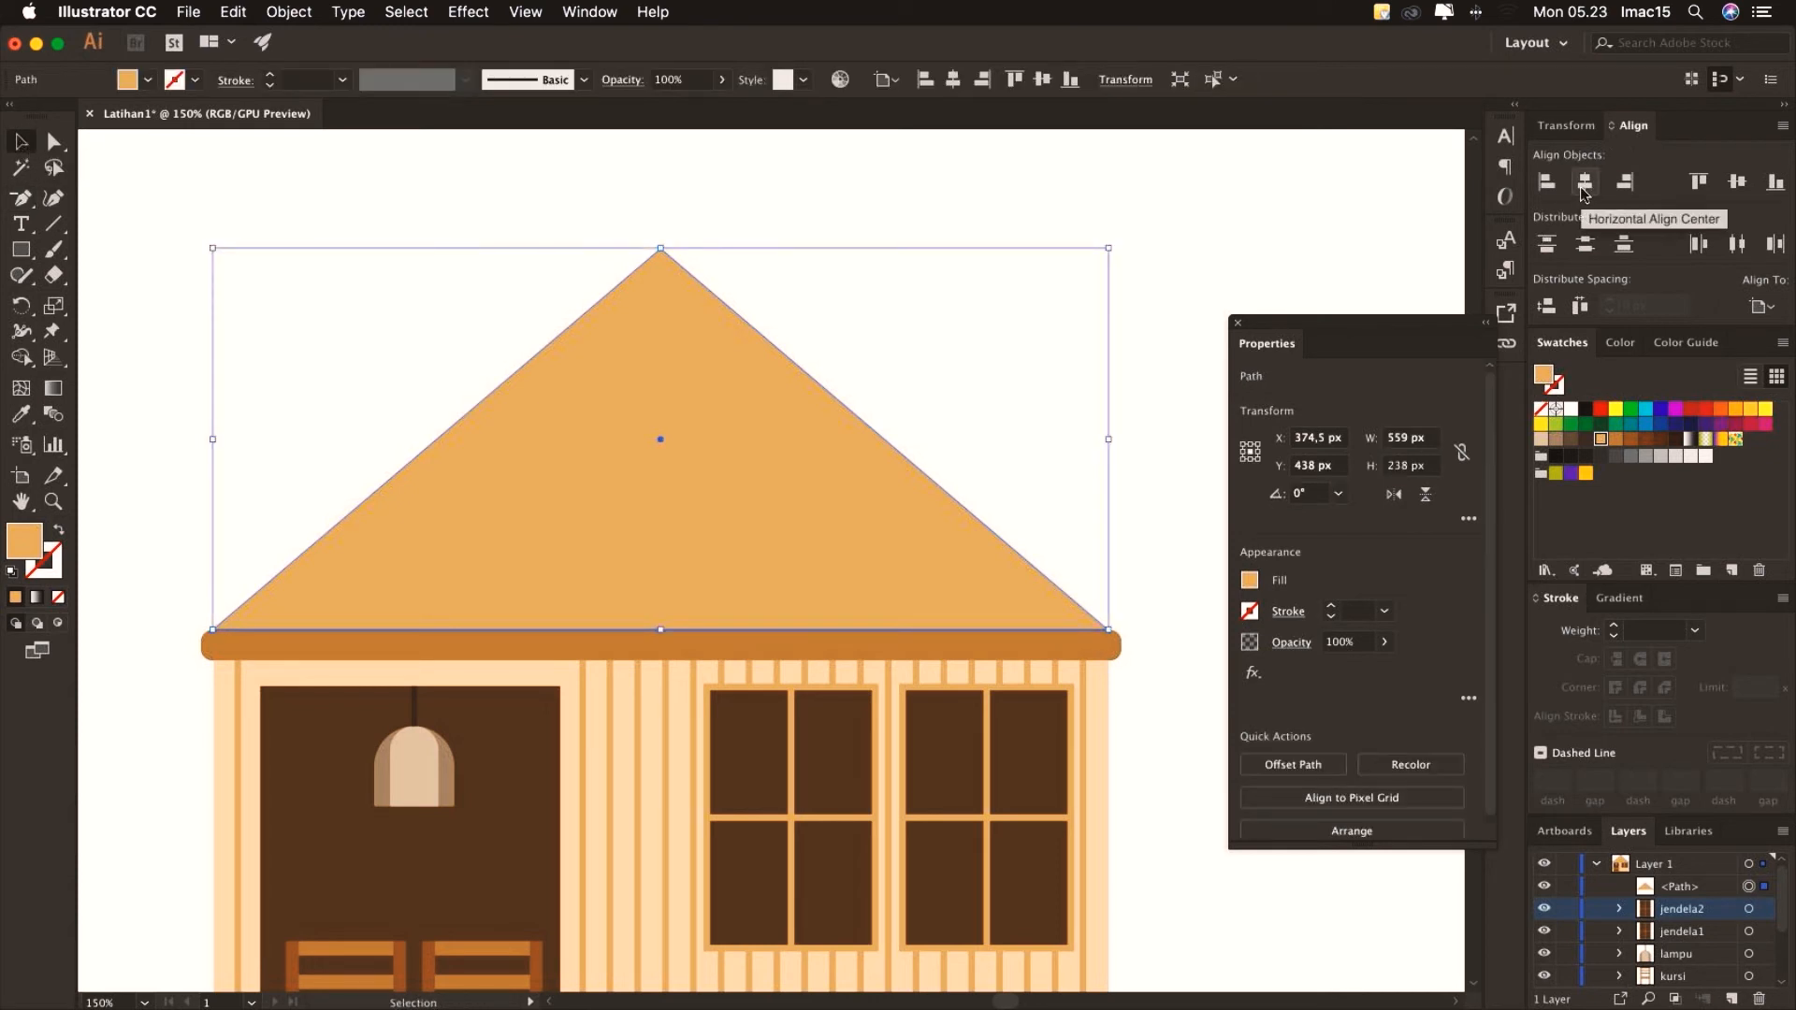
left_click(1583, 183)
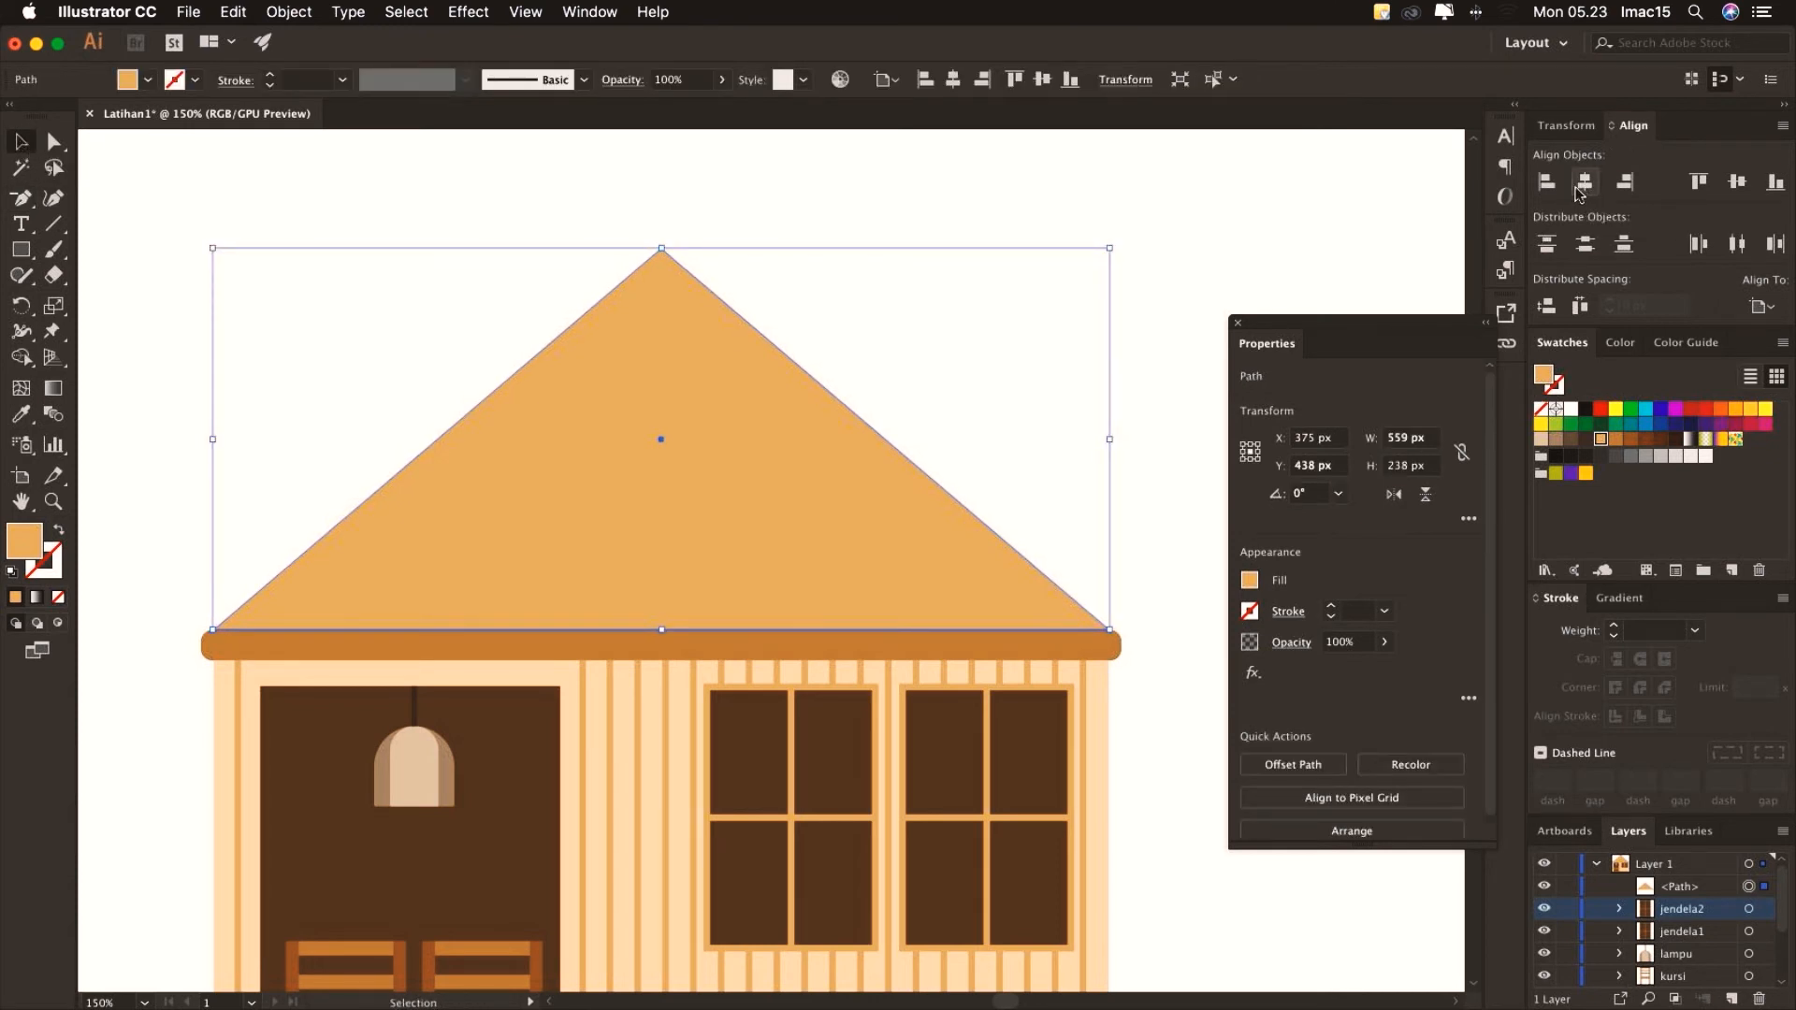
left_click(1265, 222)
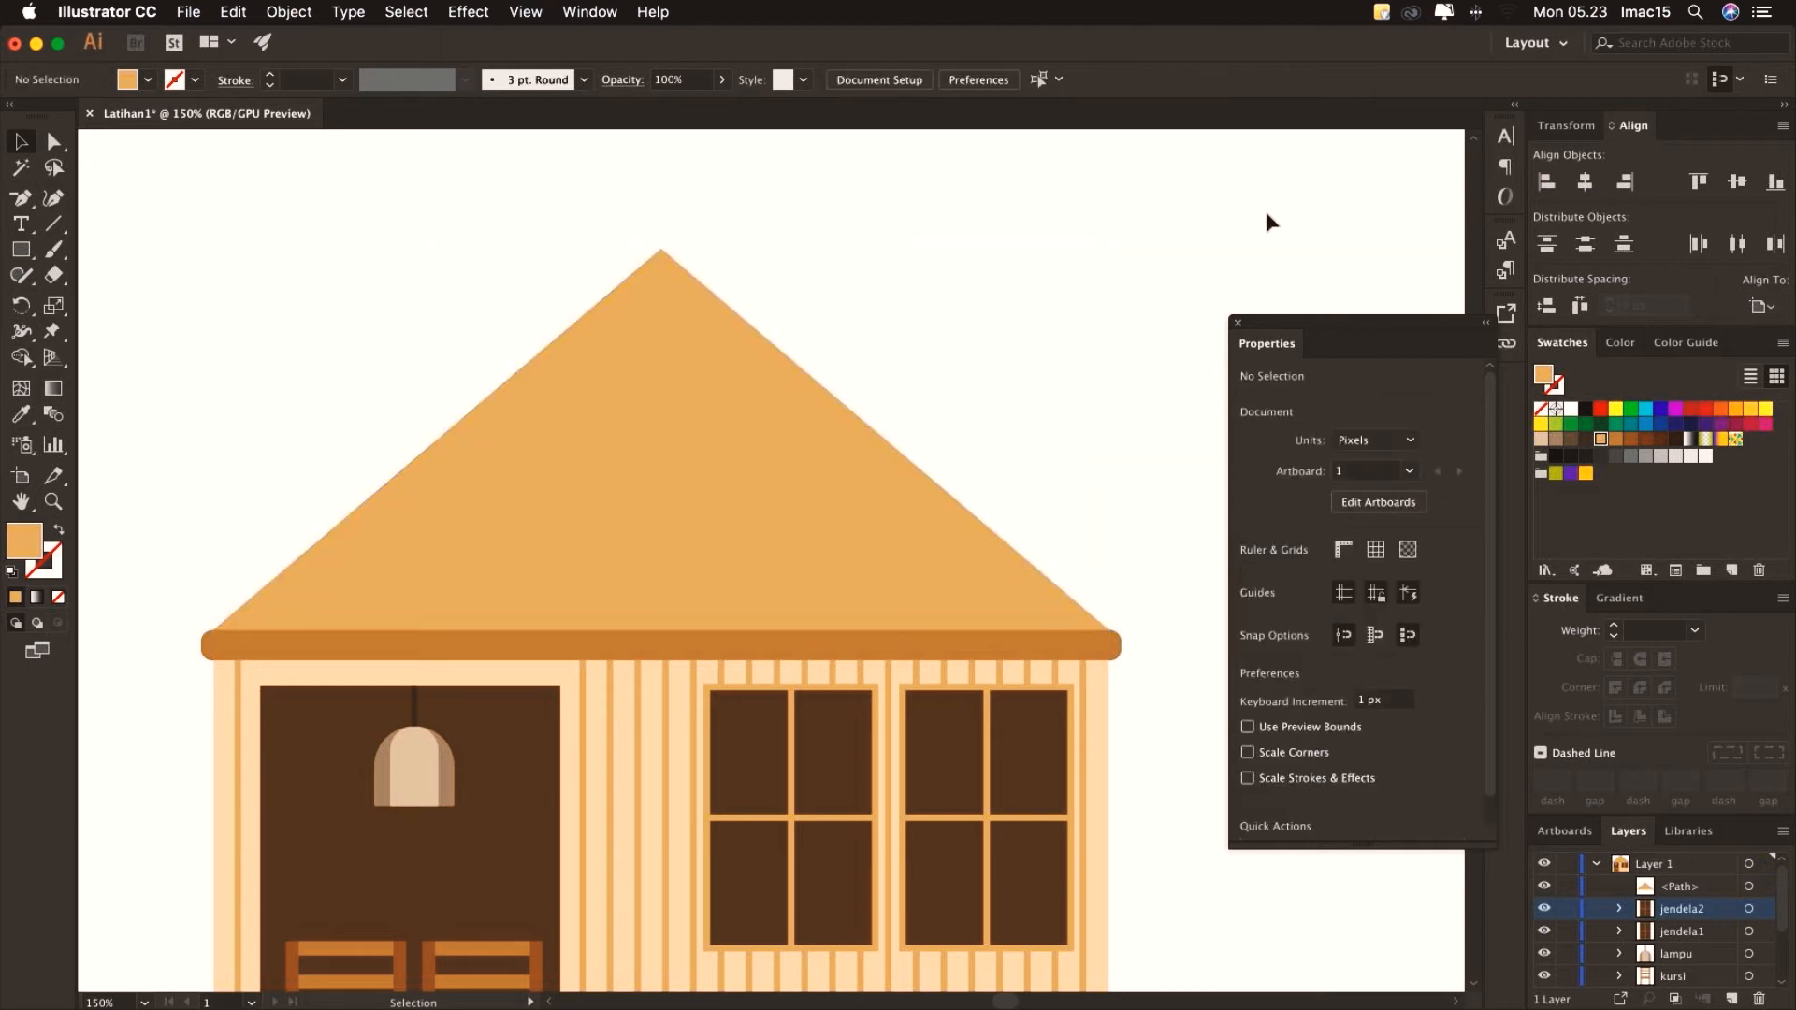
Rename the roof triangle's path in the layer list as atap1
left_click(636, 349)
double_click(1680, 886)
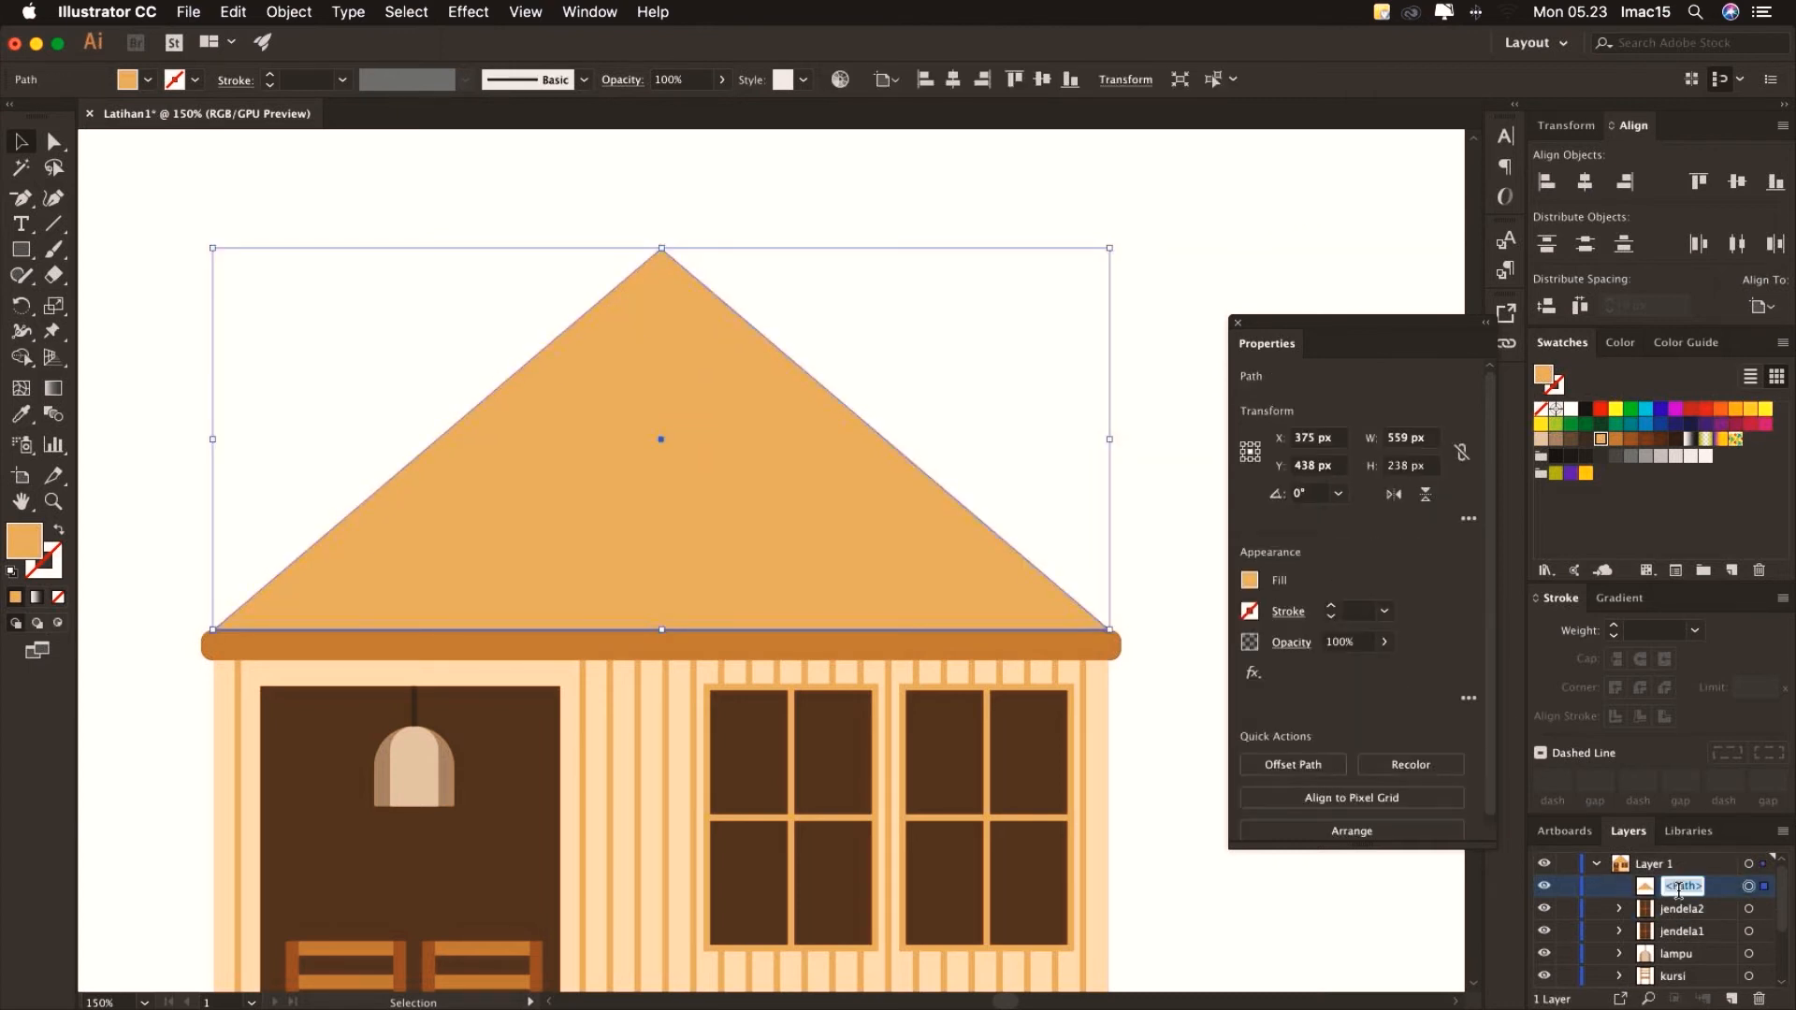
type("atap1")
key("Return")
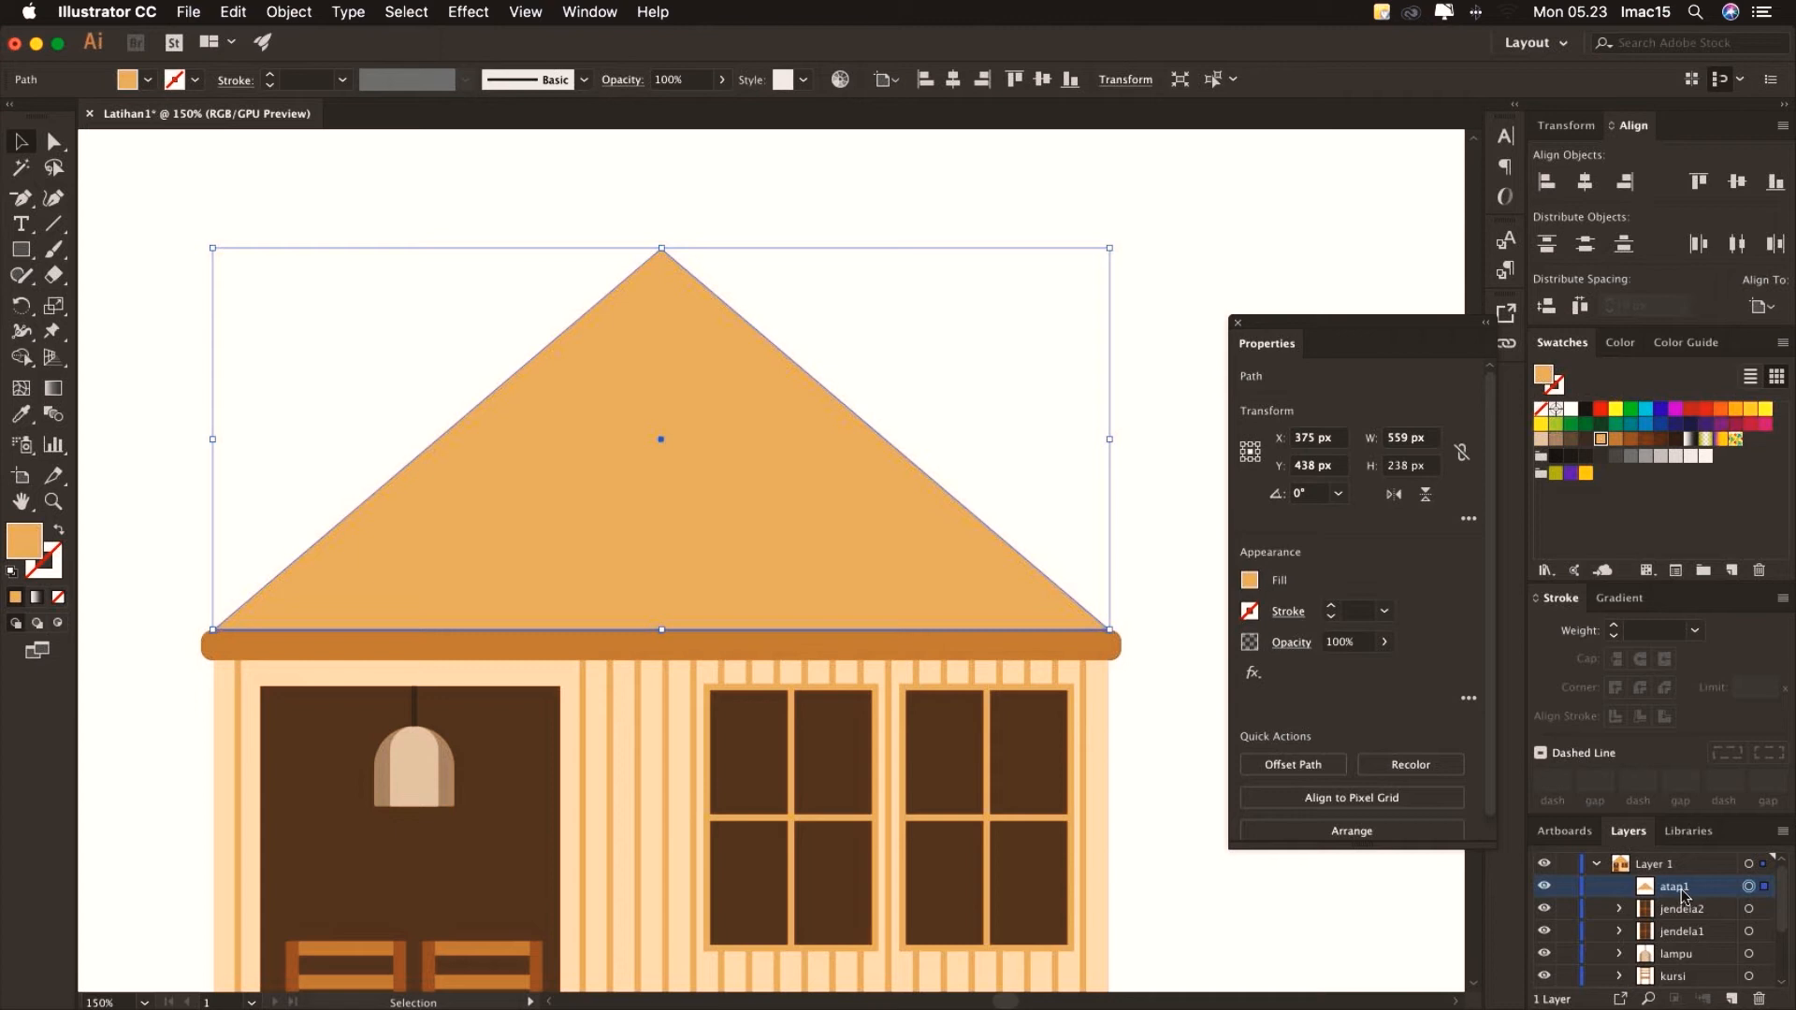
Duplicate the atap1 triangle in place and highlight the upper copy in the layer list
scroll(1677, 895, "down", 3)
scroll(1660, 921, "up", 4)
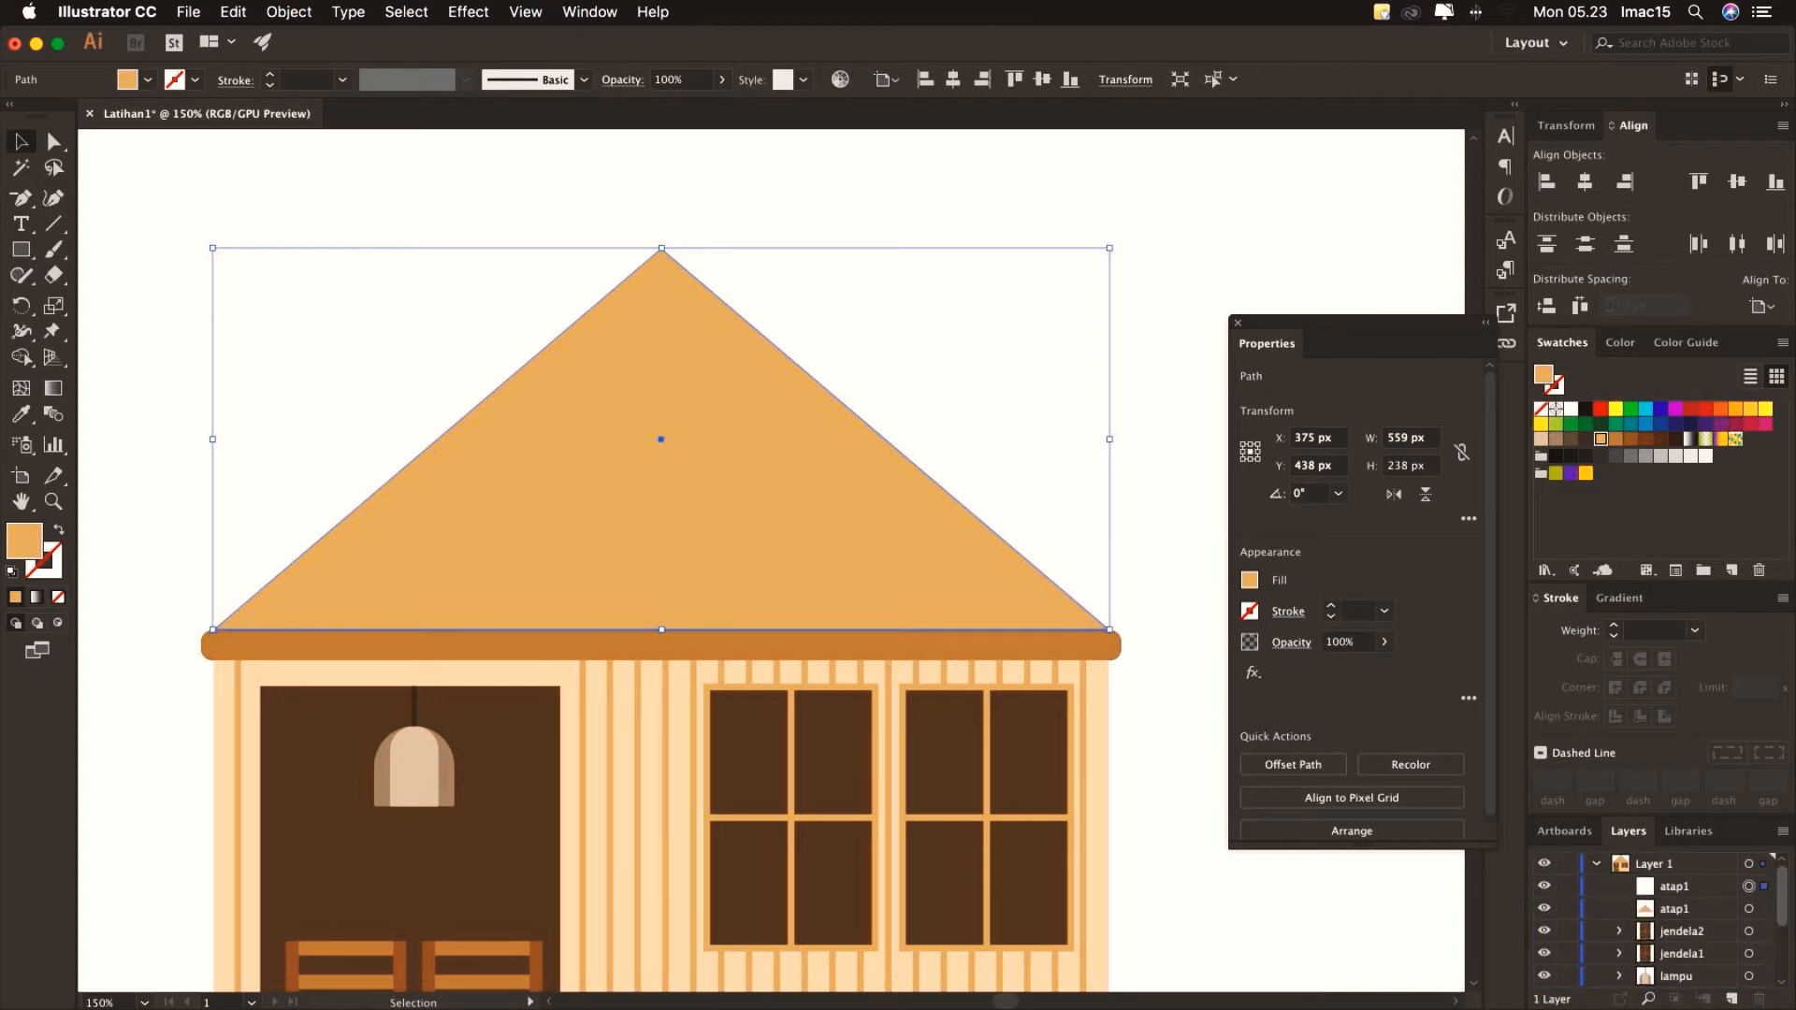
left_click(1675, 886)
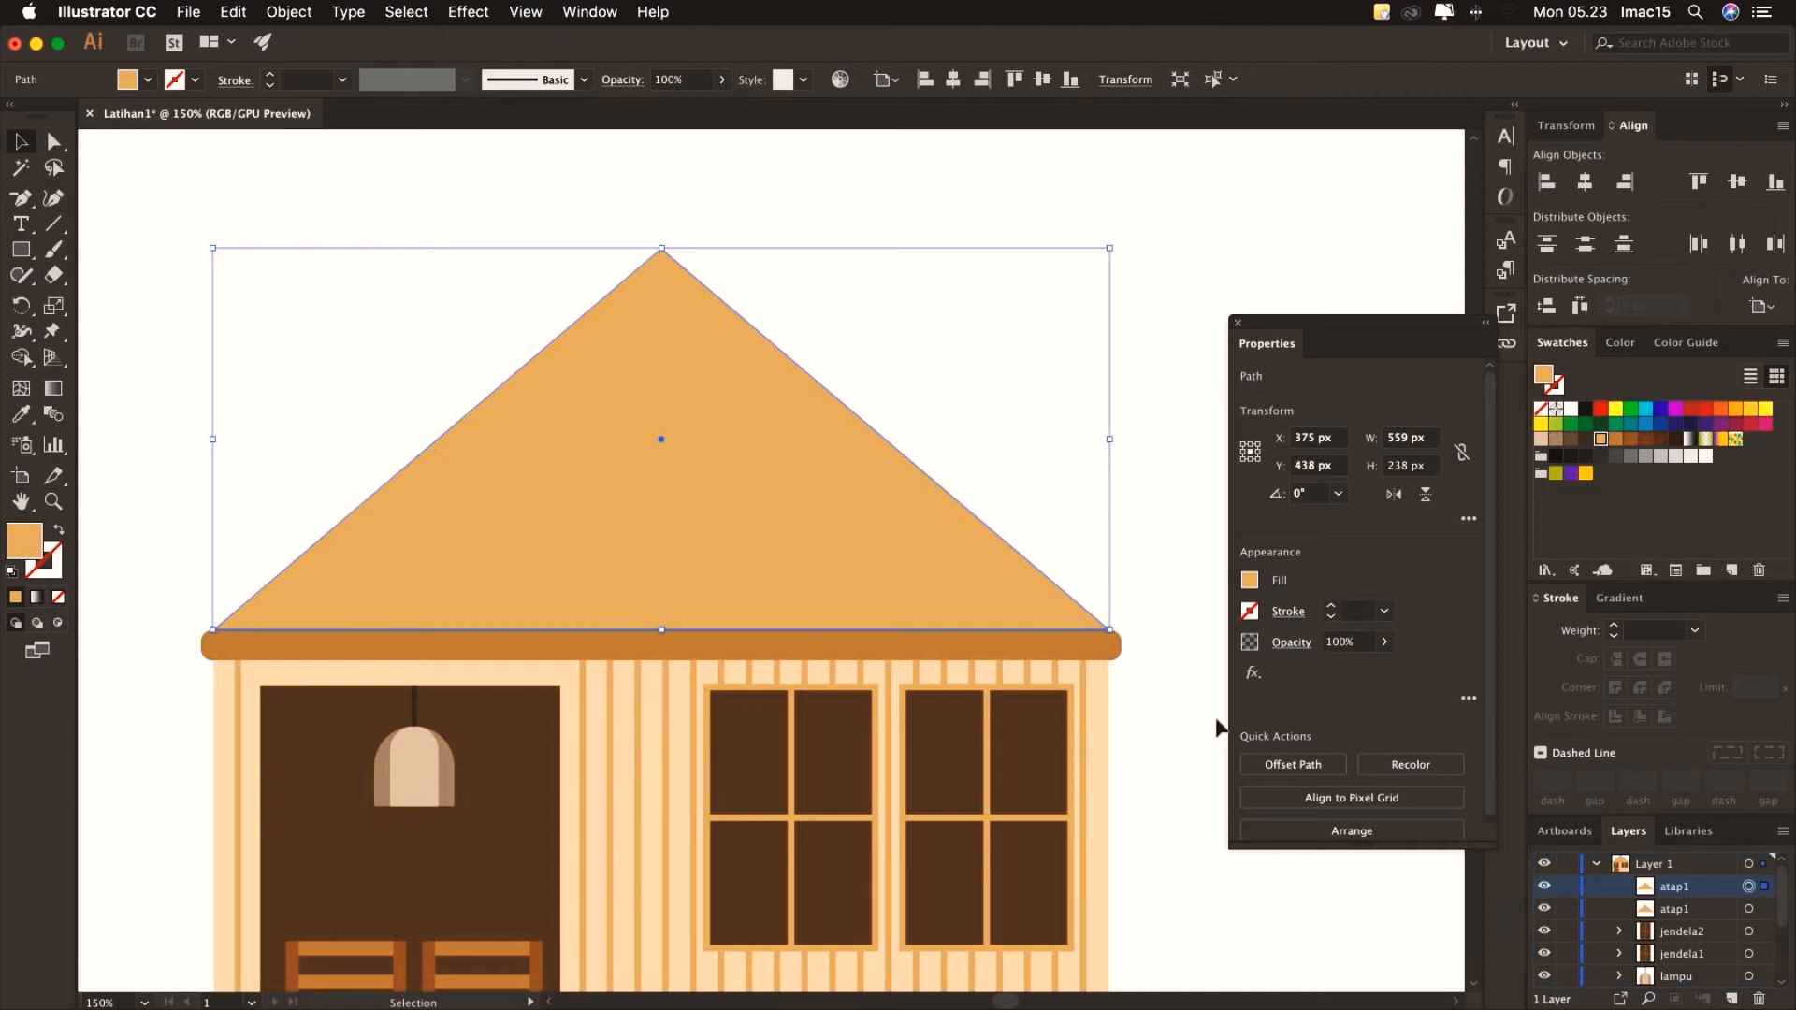
Try enlarging the roof copy from its lower-right corner to about 604 × 257 px, and undo it
left_click_drag(1113, 636, 1189, 664)
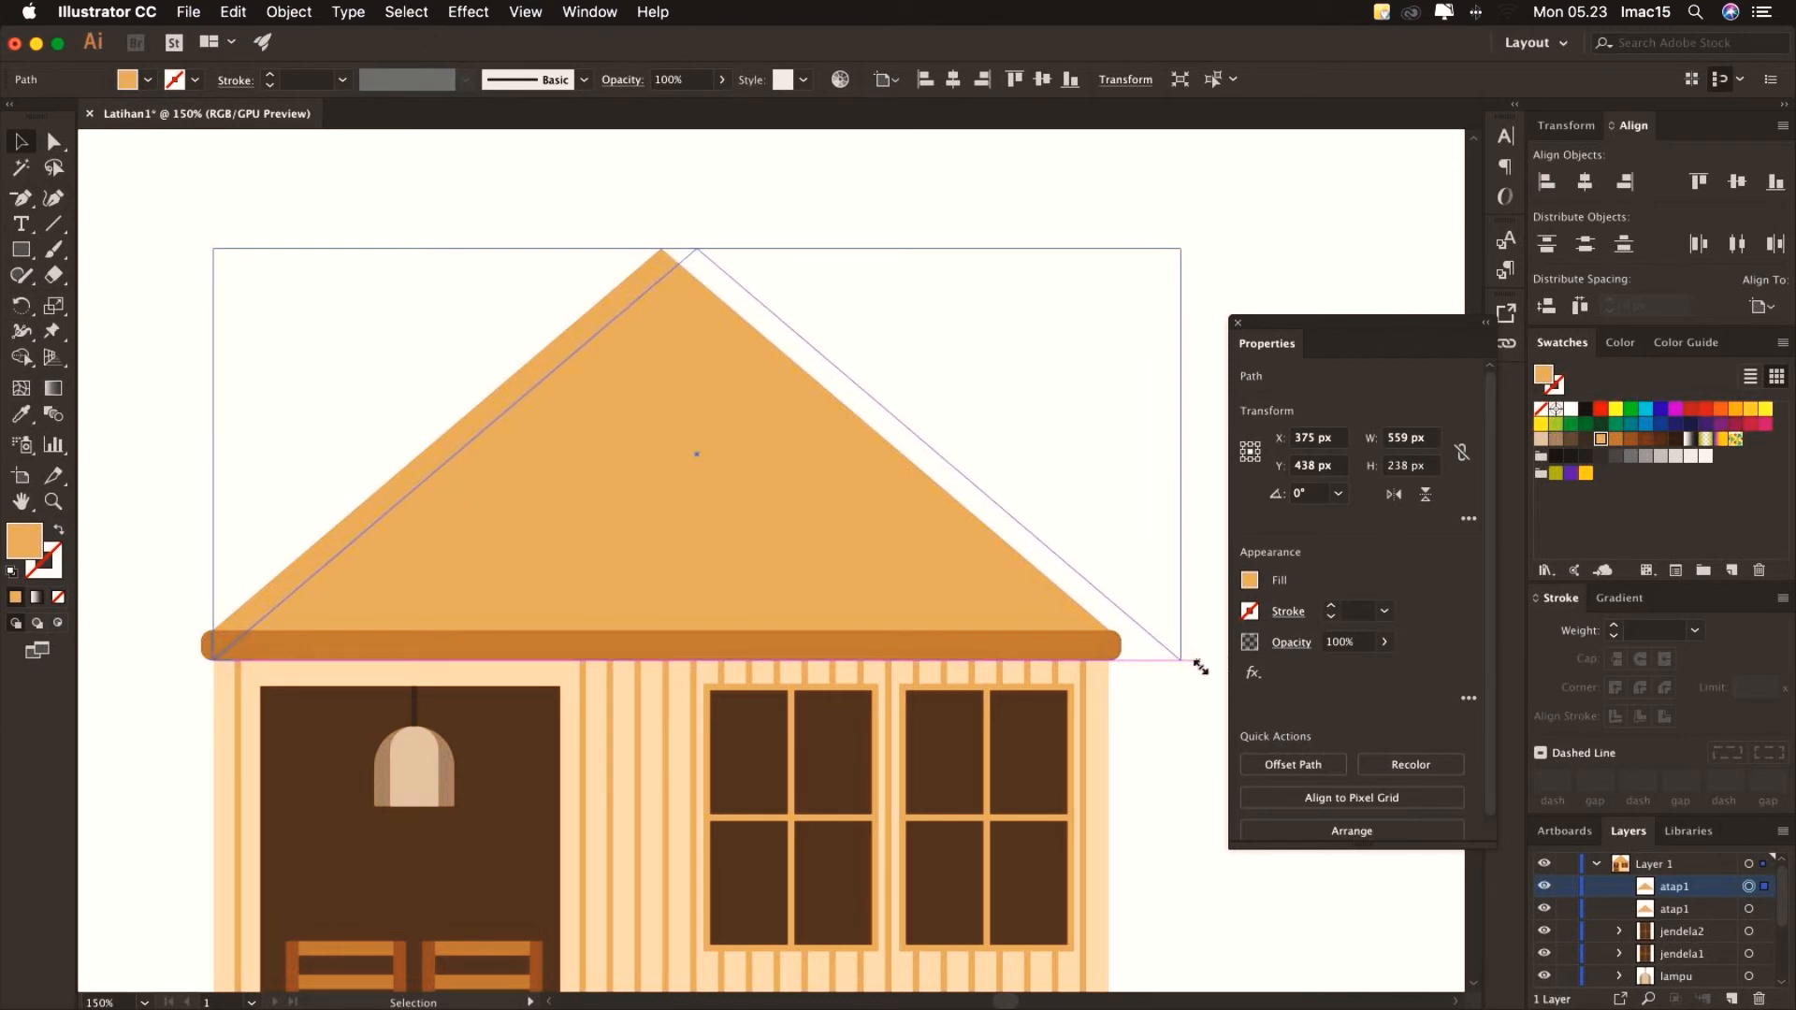
left_click_drag(1201, 667, 1191, 666)
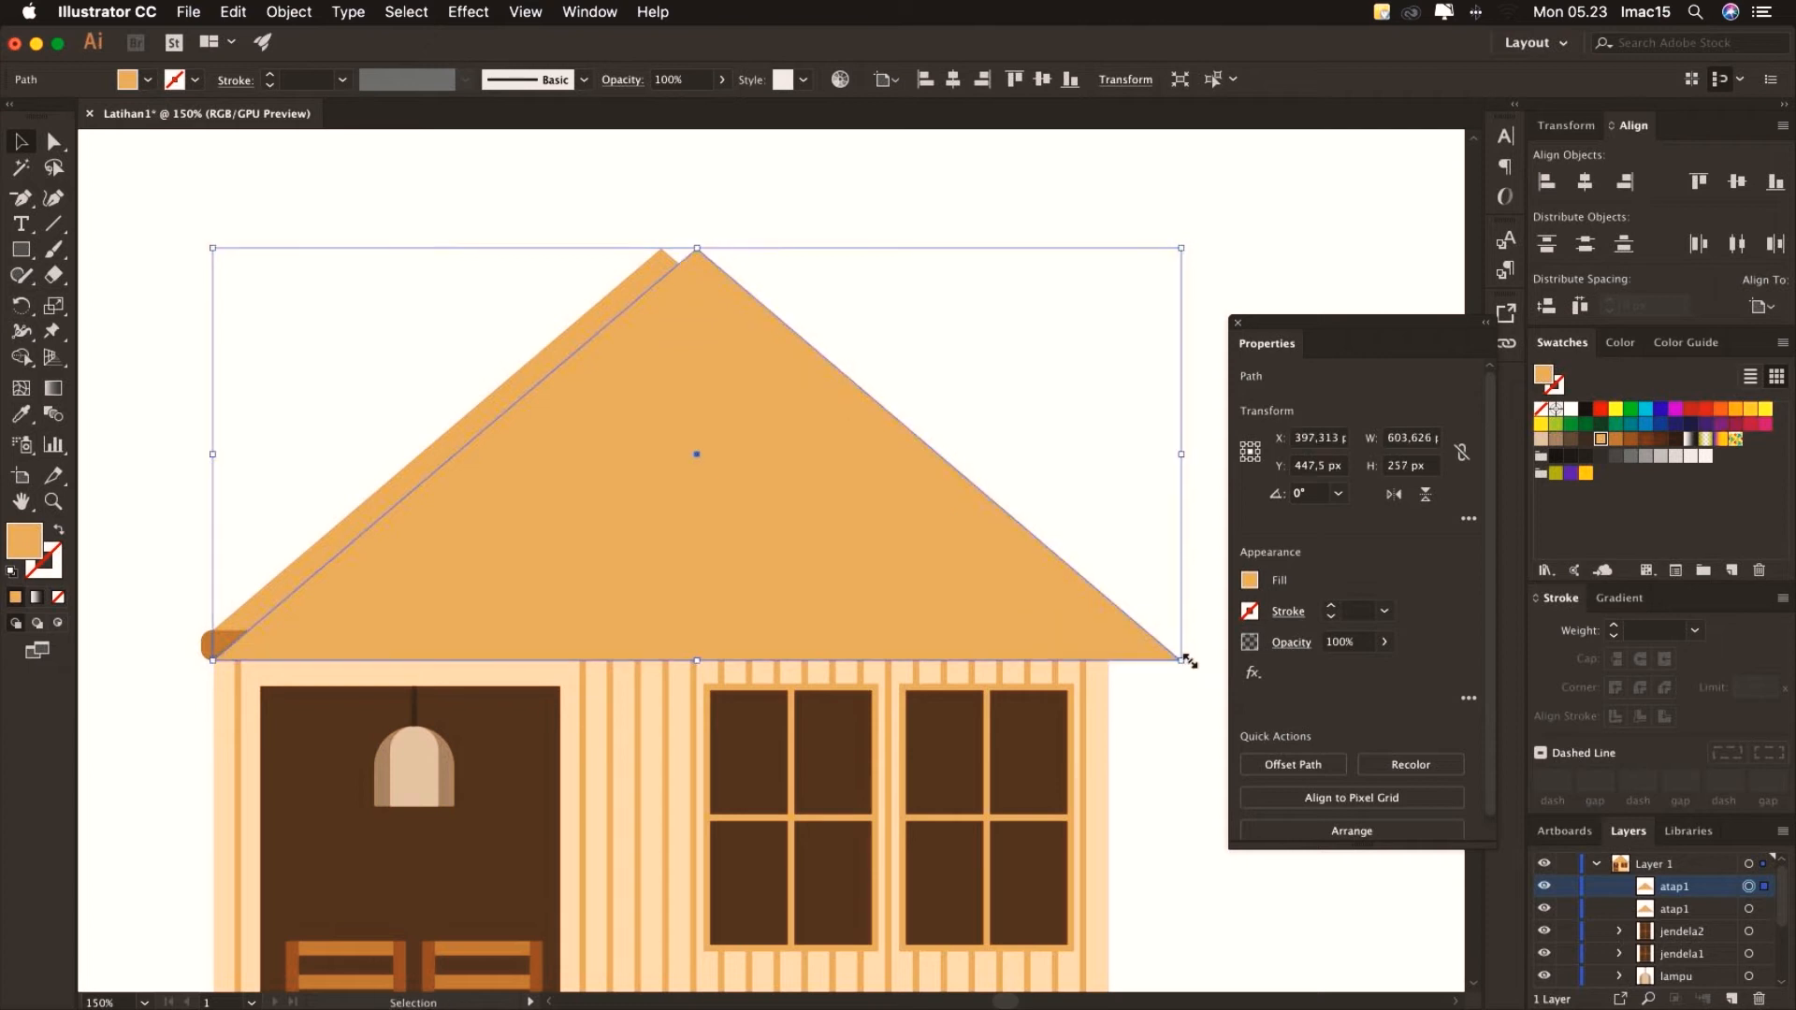
key("super+z")
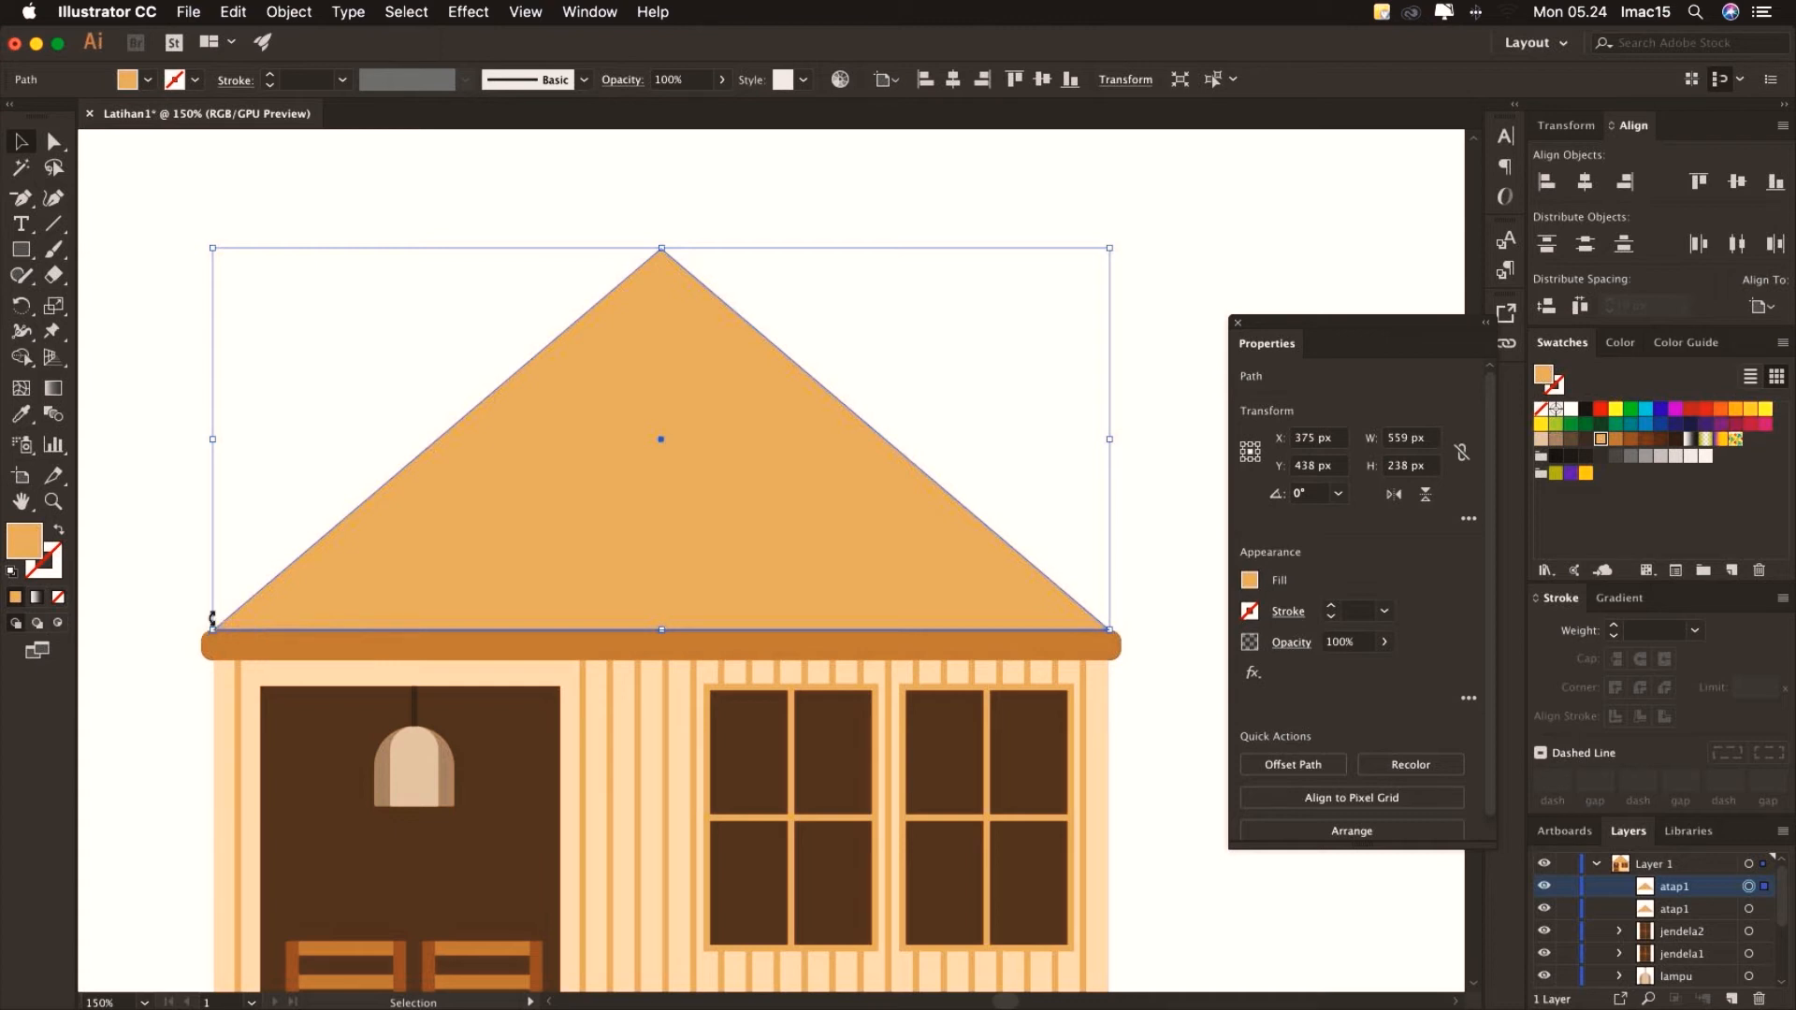
Enlarge the roof copy proportionally from its lower-left corner to about 613.5 × 261 px and fill it with the reddish-brown swatch
left_click_drag(214, 631, 129, 721)
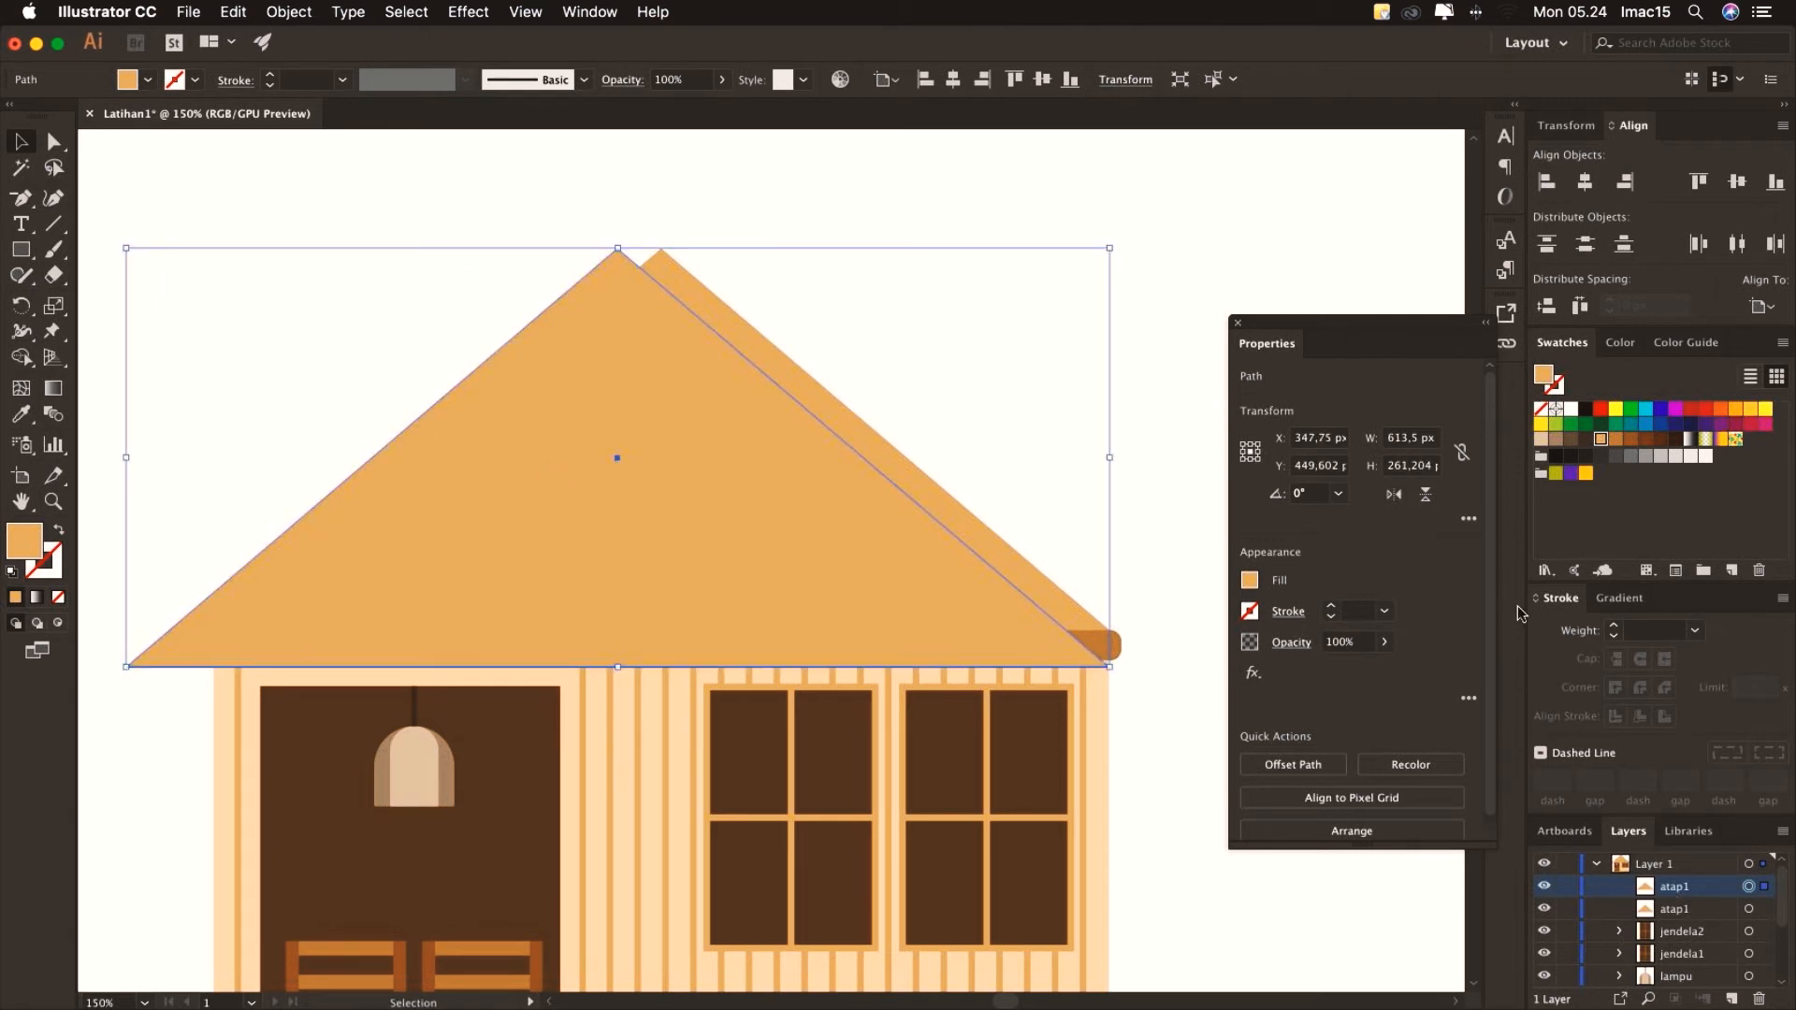
left_click(1615, 439)
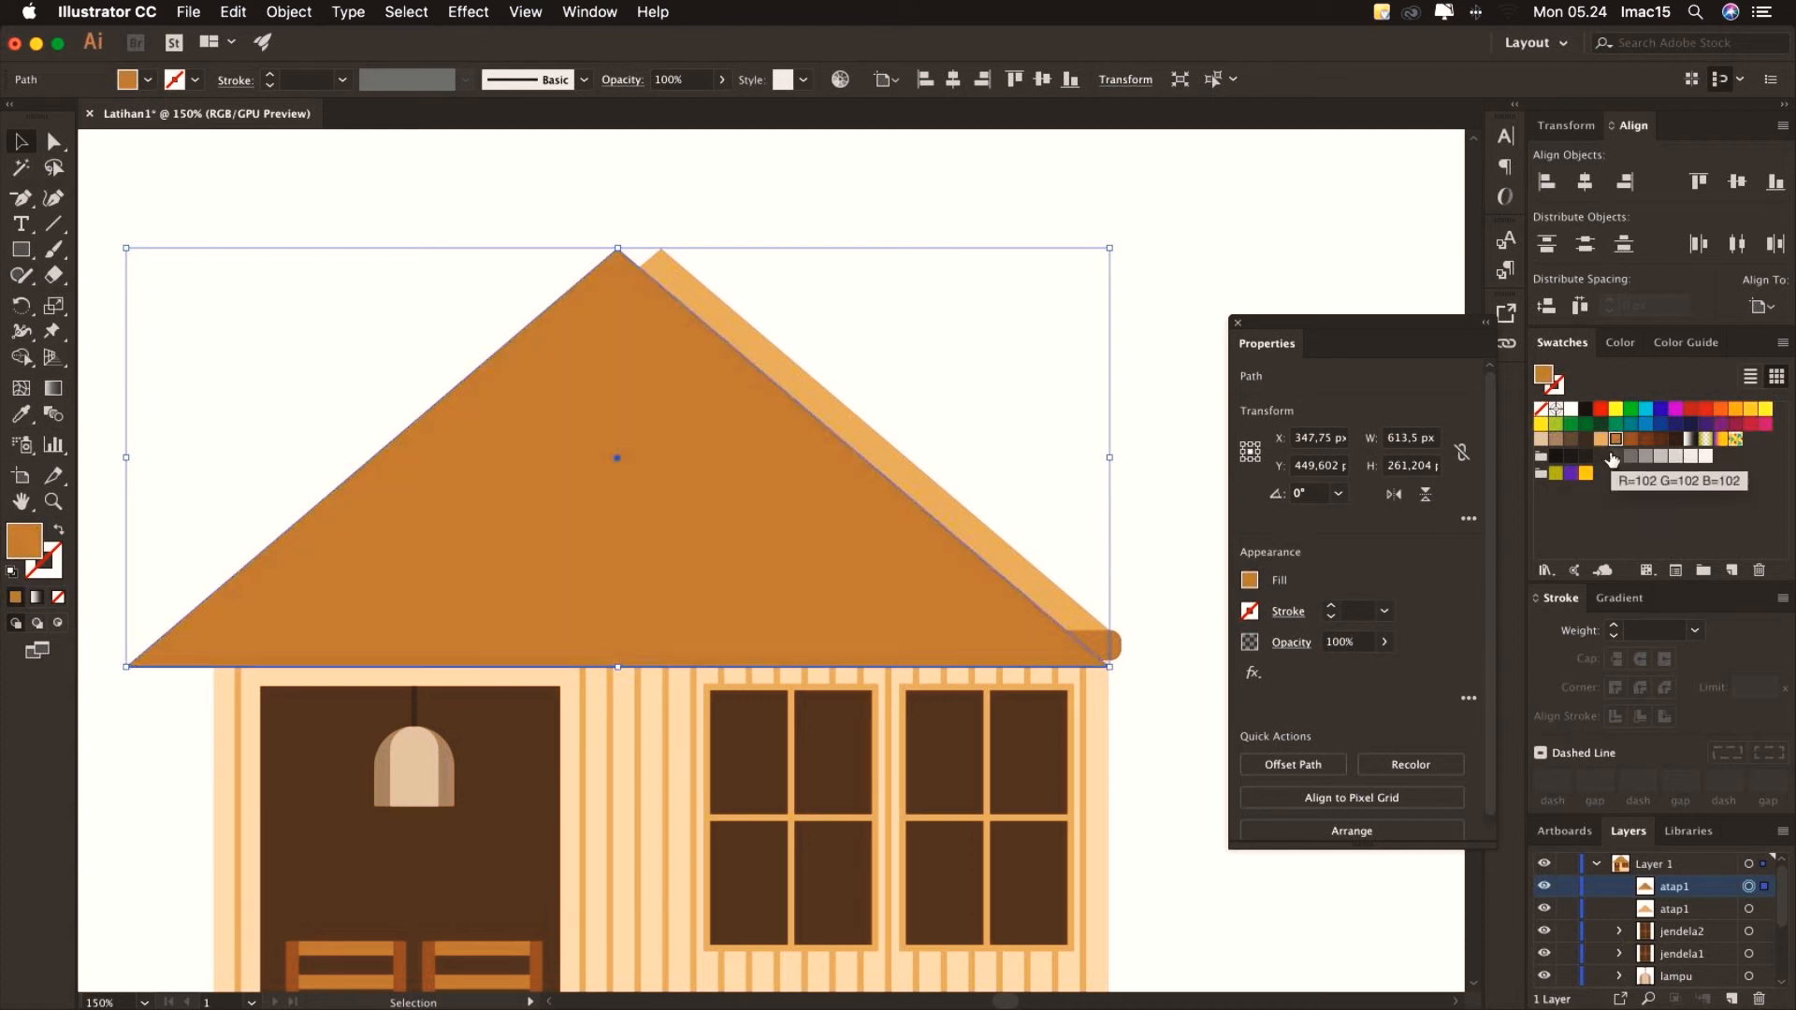
left_click(1630, 440)
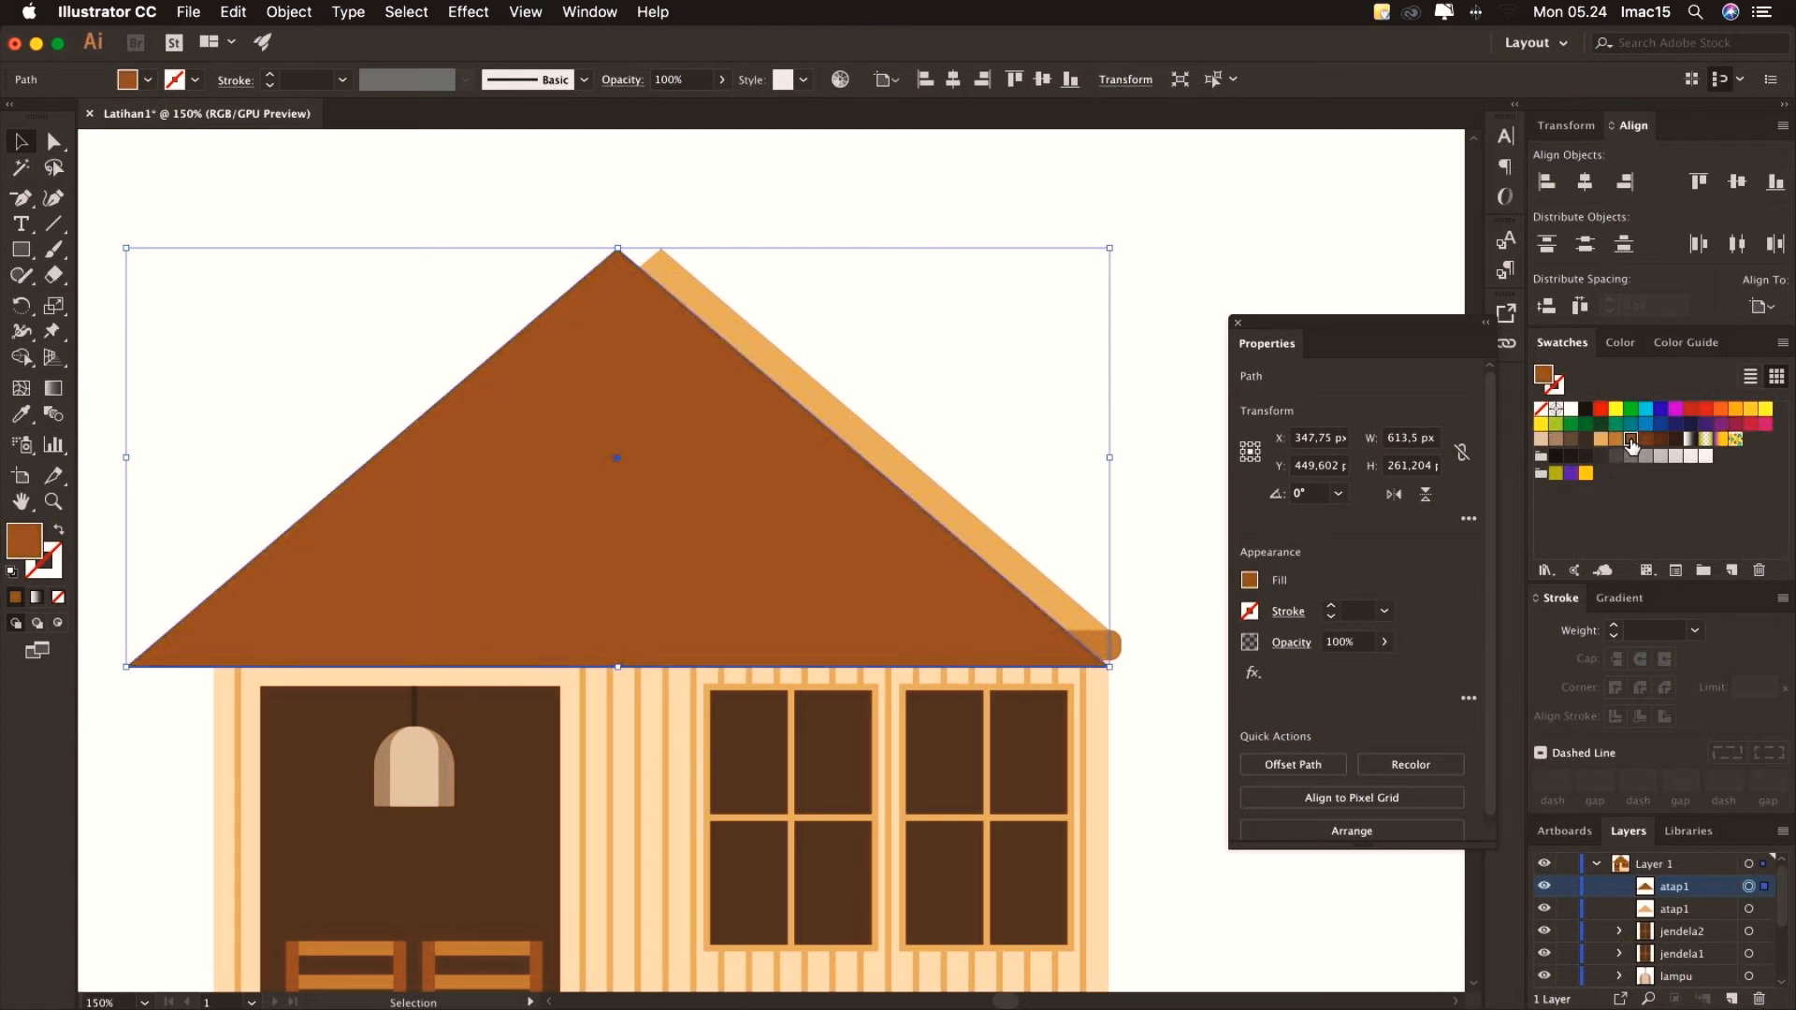
Move the brown roof copy beneath the light orange triangle in the stacking order and rename it as atap2
mouse_move(1698, 885)
left_mouse_down()
mouse_move(1680, 913)
mouse_move(1709, 912)
left_mouse_up()
double_click(1681, 909)
type("2")
key("Return")
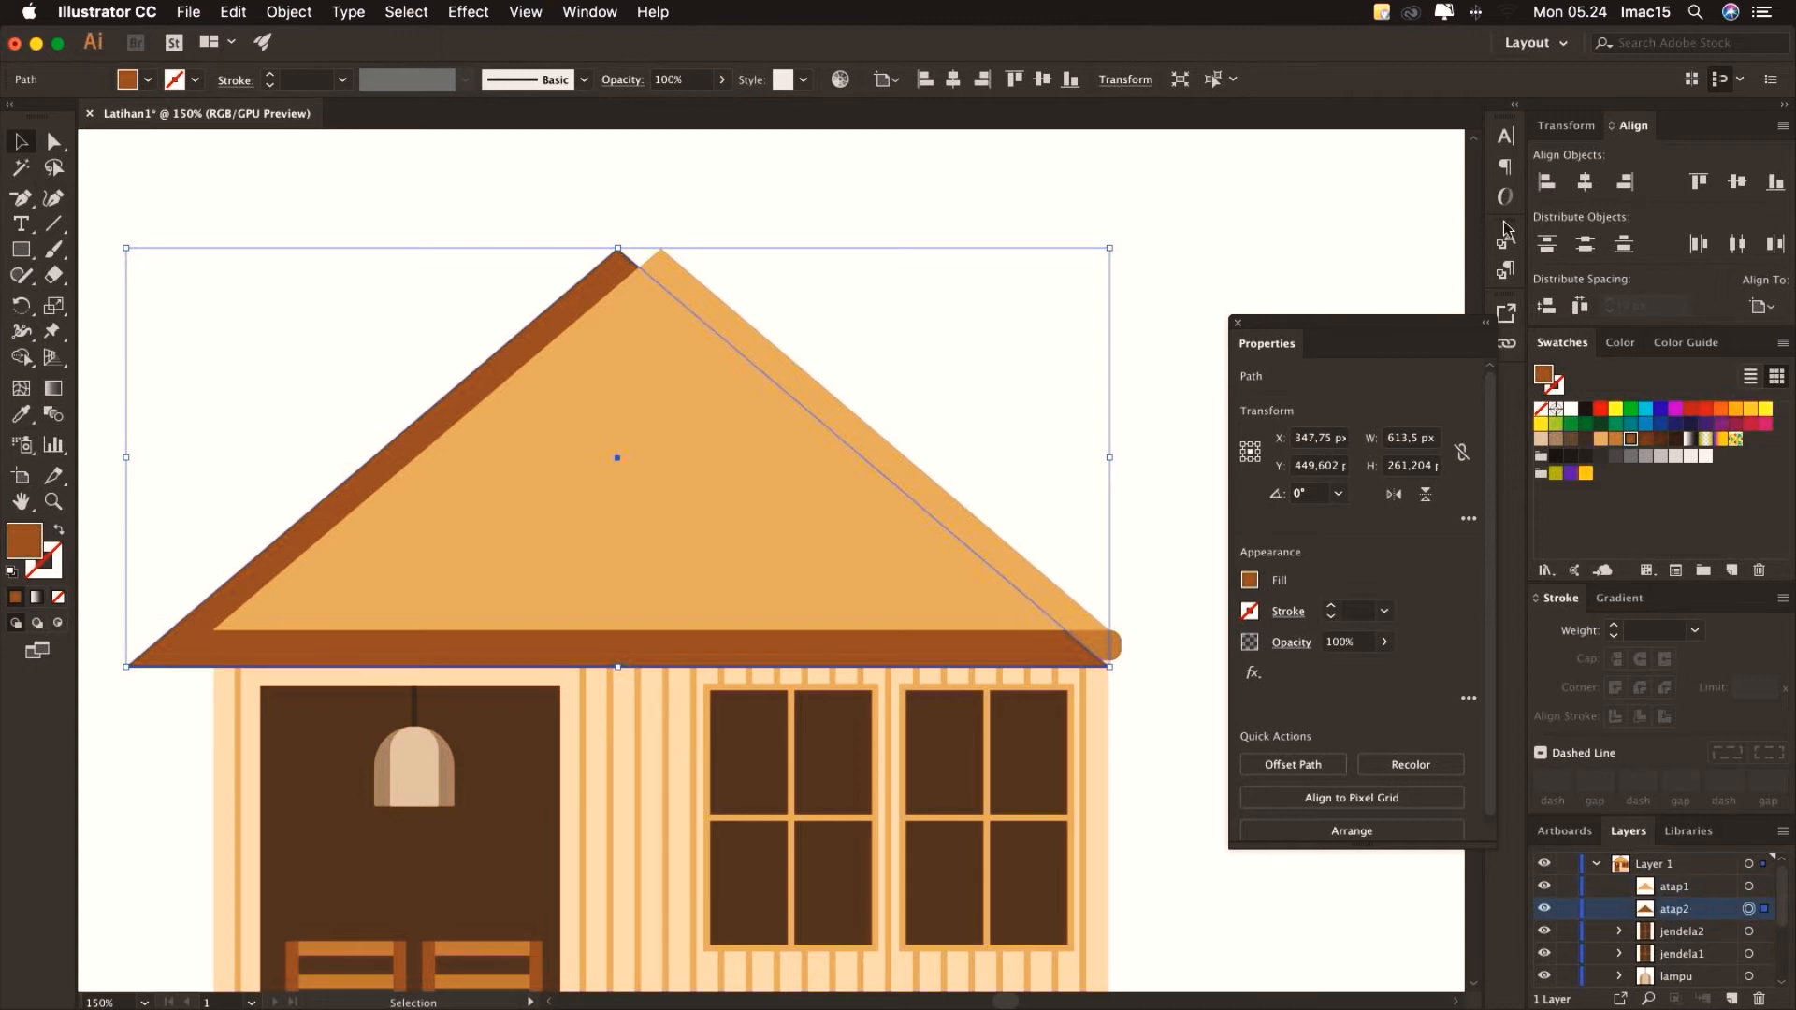
Center atap2 horizontally on the artboard and nudge it up 13 px to form an even border around the orange triangle
left_click(1585, 182)
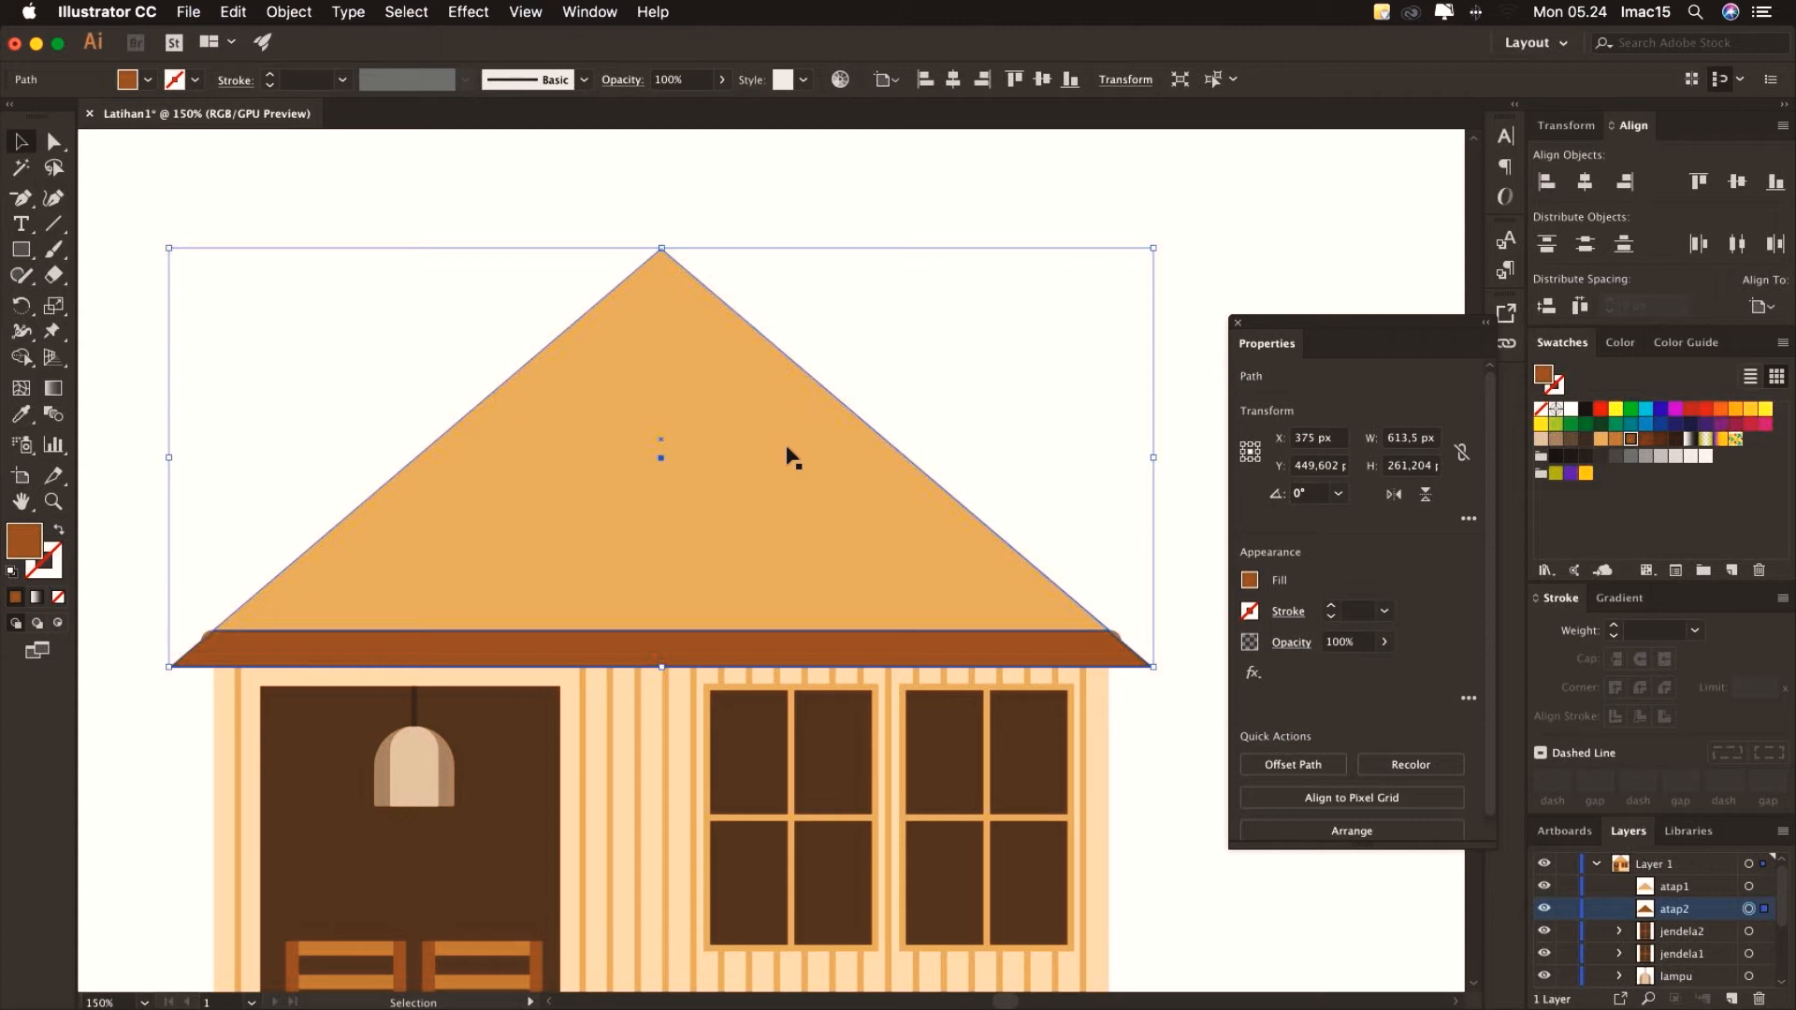
key("Up")
key("Up")
key("Up")
key("Up")
key("Up")
key("Up")
key("Up")
key("Up")
key("Up")
key("Up")
key("Up")
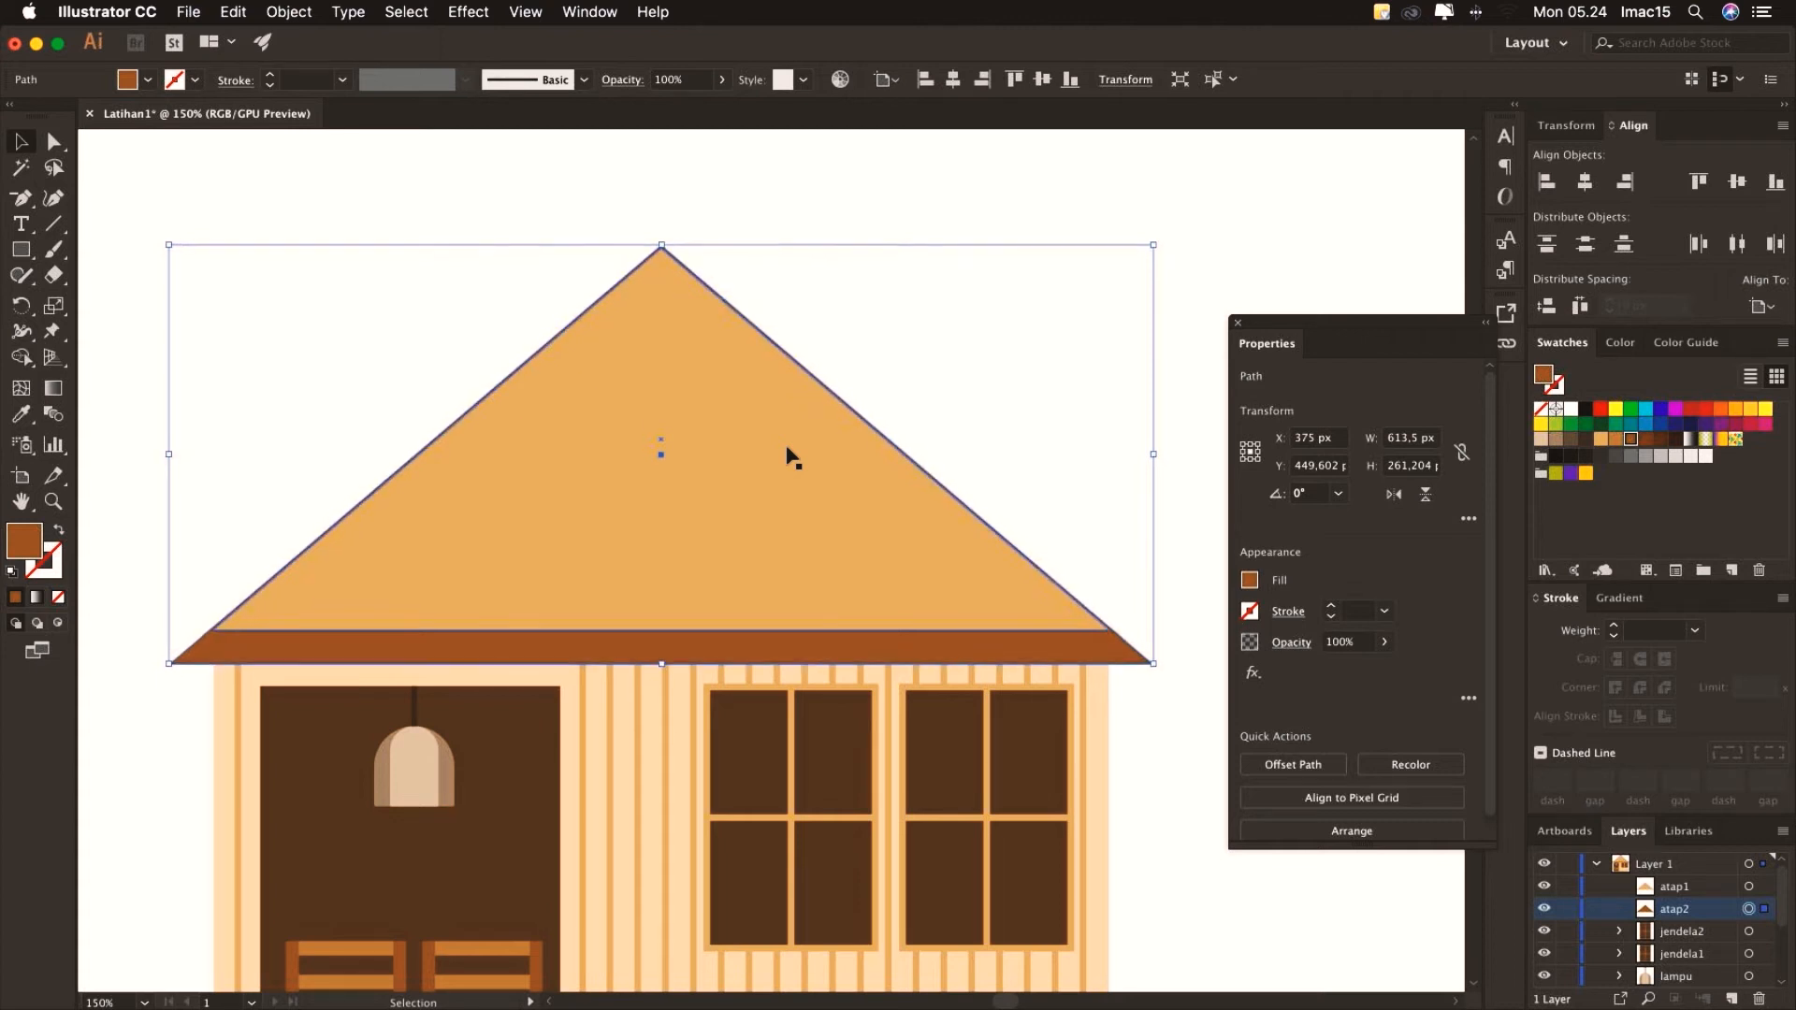
key("Up")
key("Up")
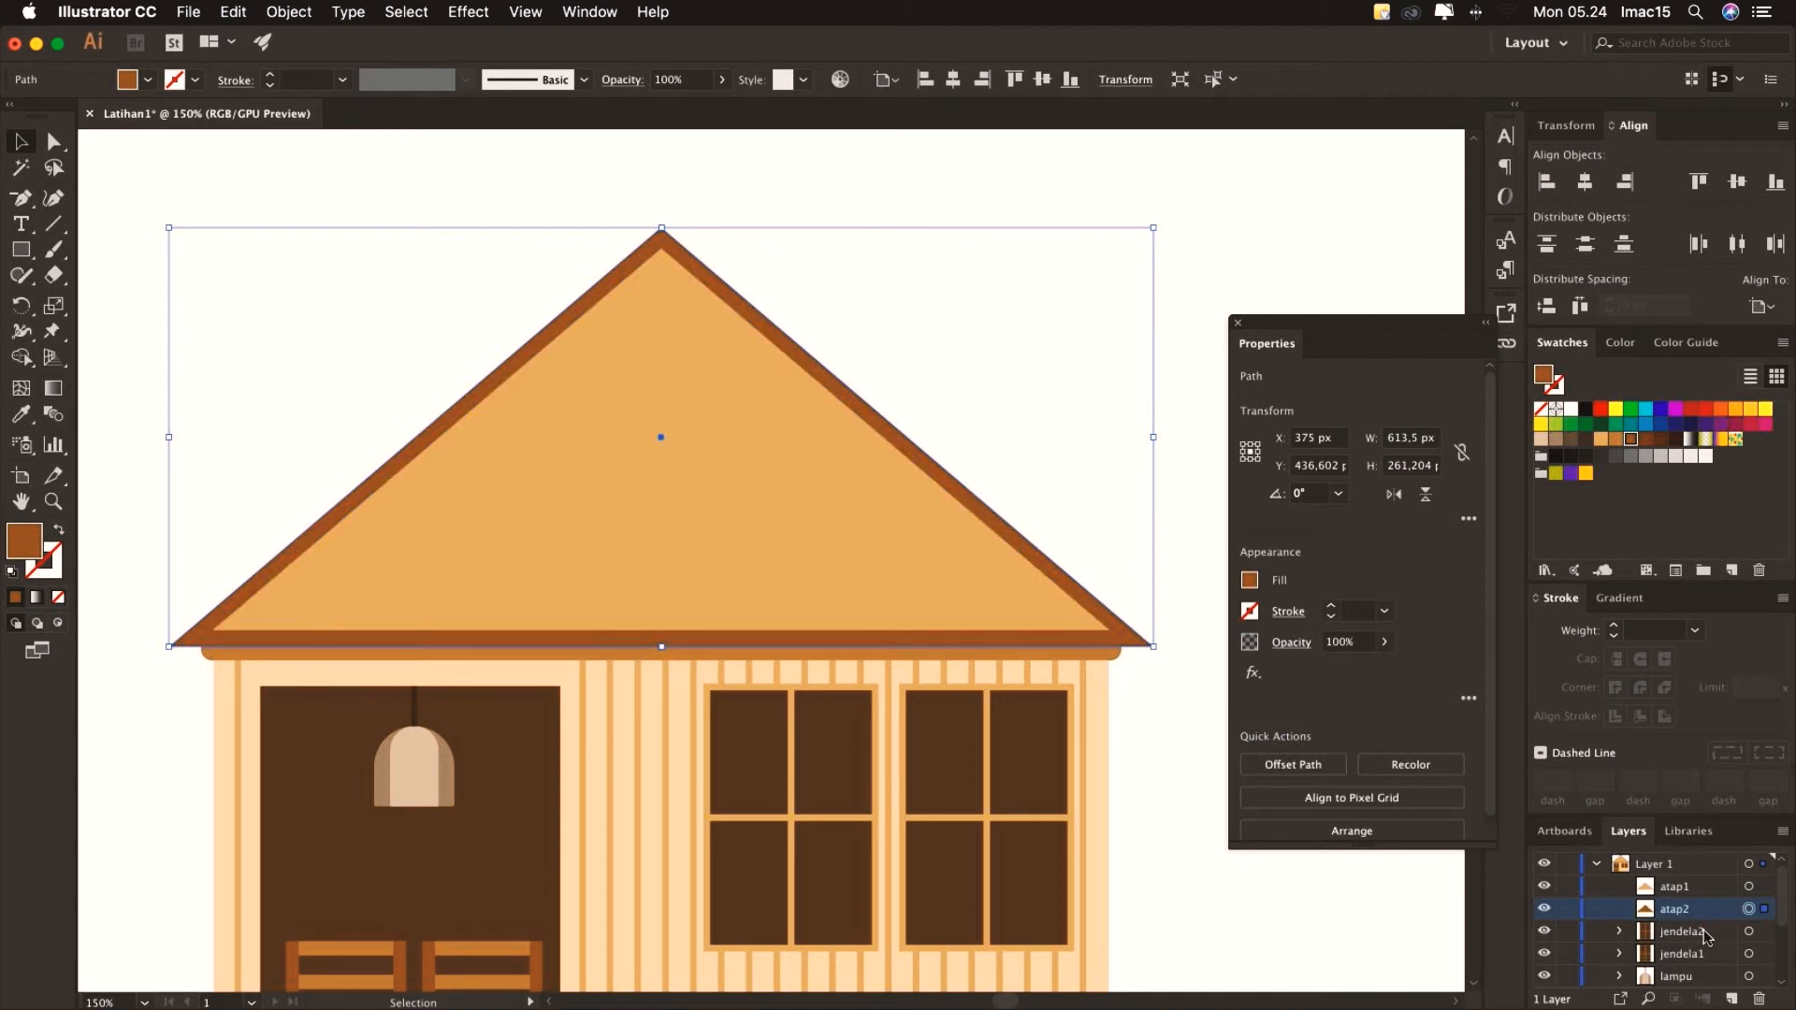
Move atap2 down the stacking order to just below the wall group and above the beam rectangle
scroll(1703, 935, "down", 2)
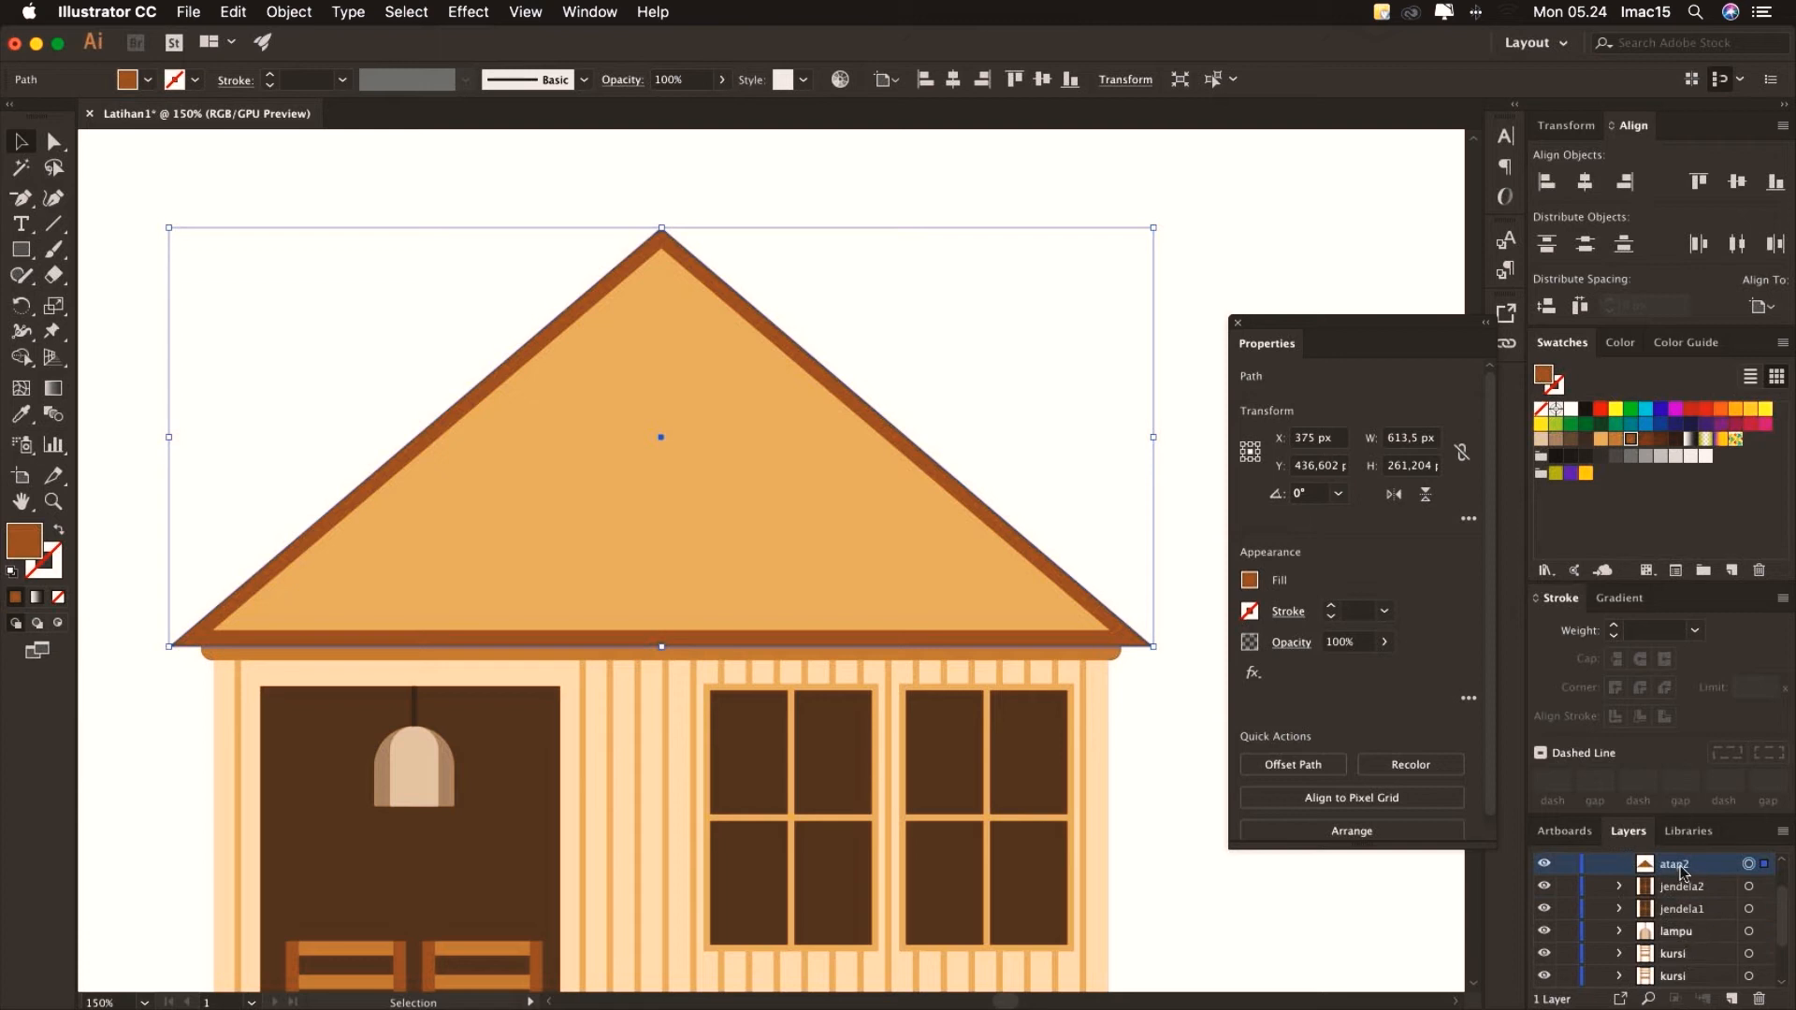
left_click_drag(1680, 872, 1689, 973)
scroll(1686, 972, "up", 3)
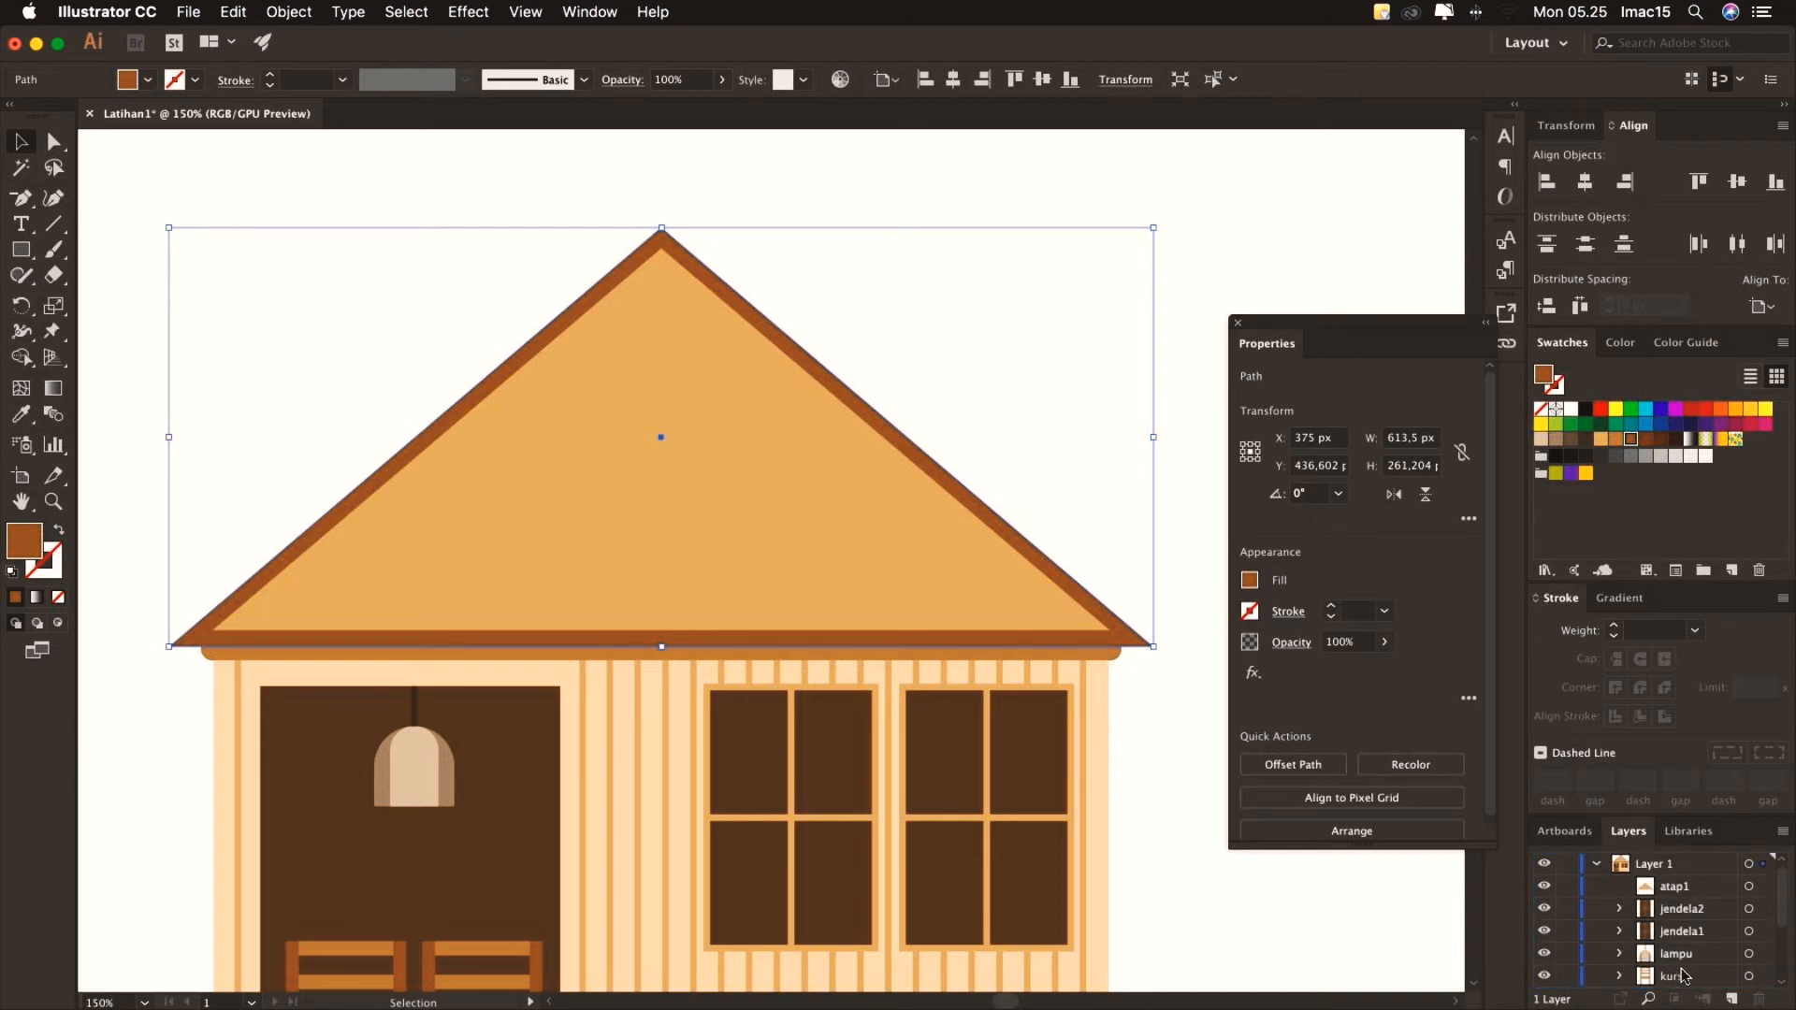
scroll(1681, 976, "down", 3)
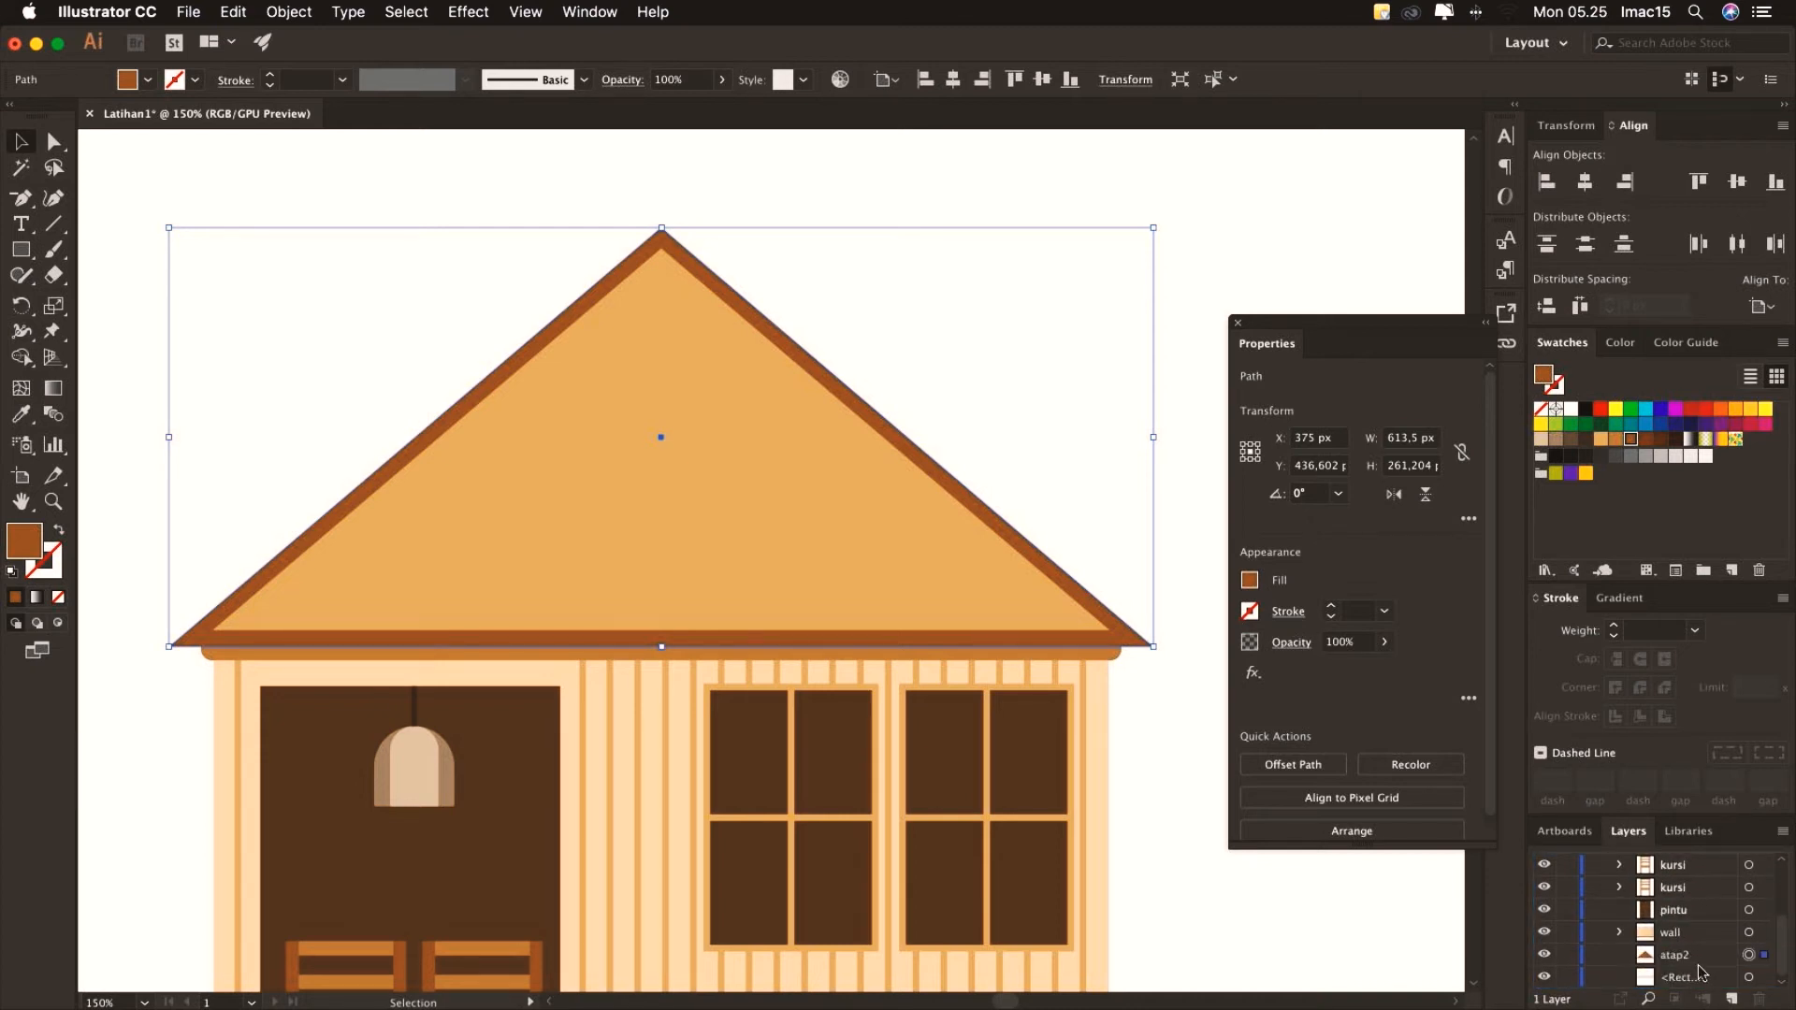
Try stacking the beam rectangle in front of atap2, and put atap2 back above it
left_click(1681, 980)
left_click_drag(1681, 982, 1684, 960)
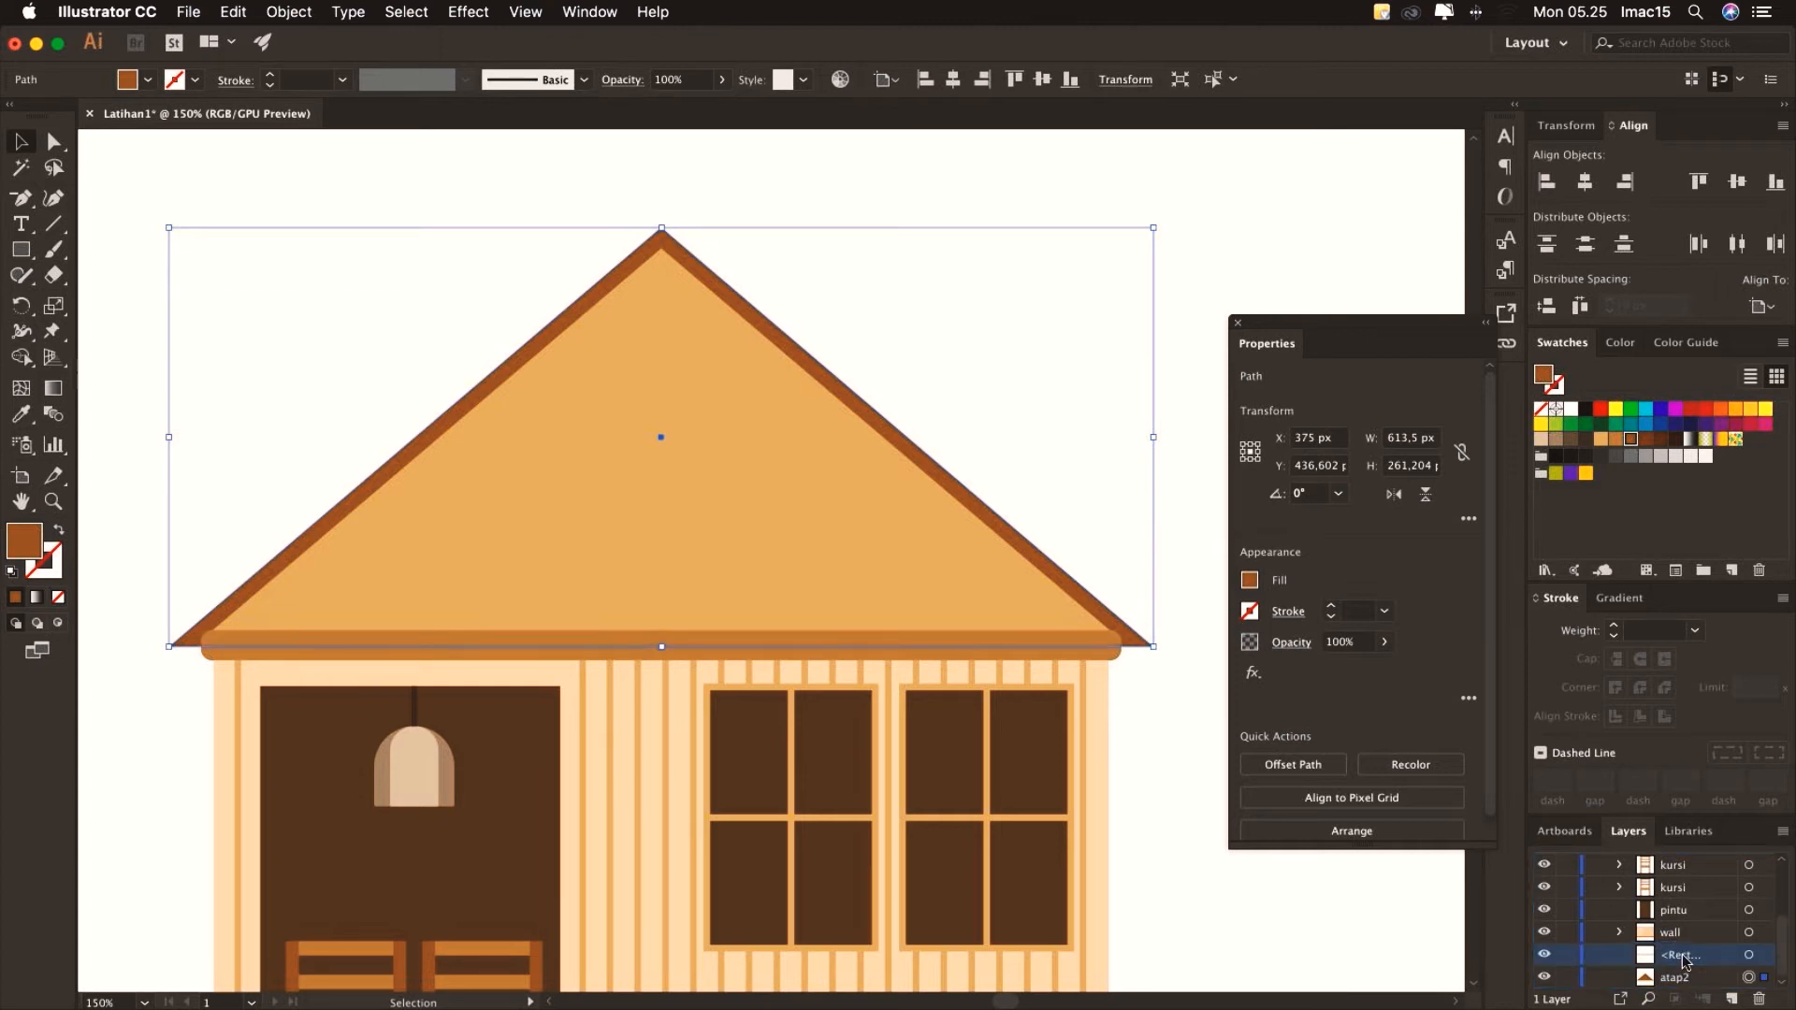
left_click(1682, 977)
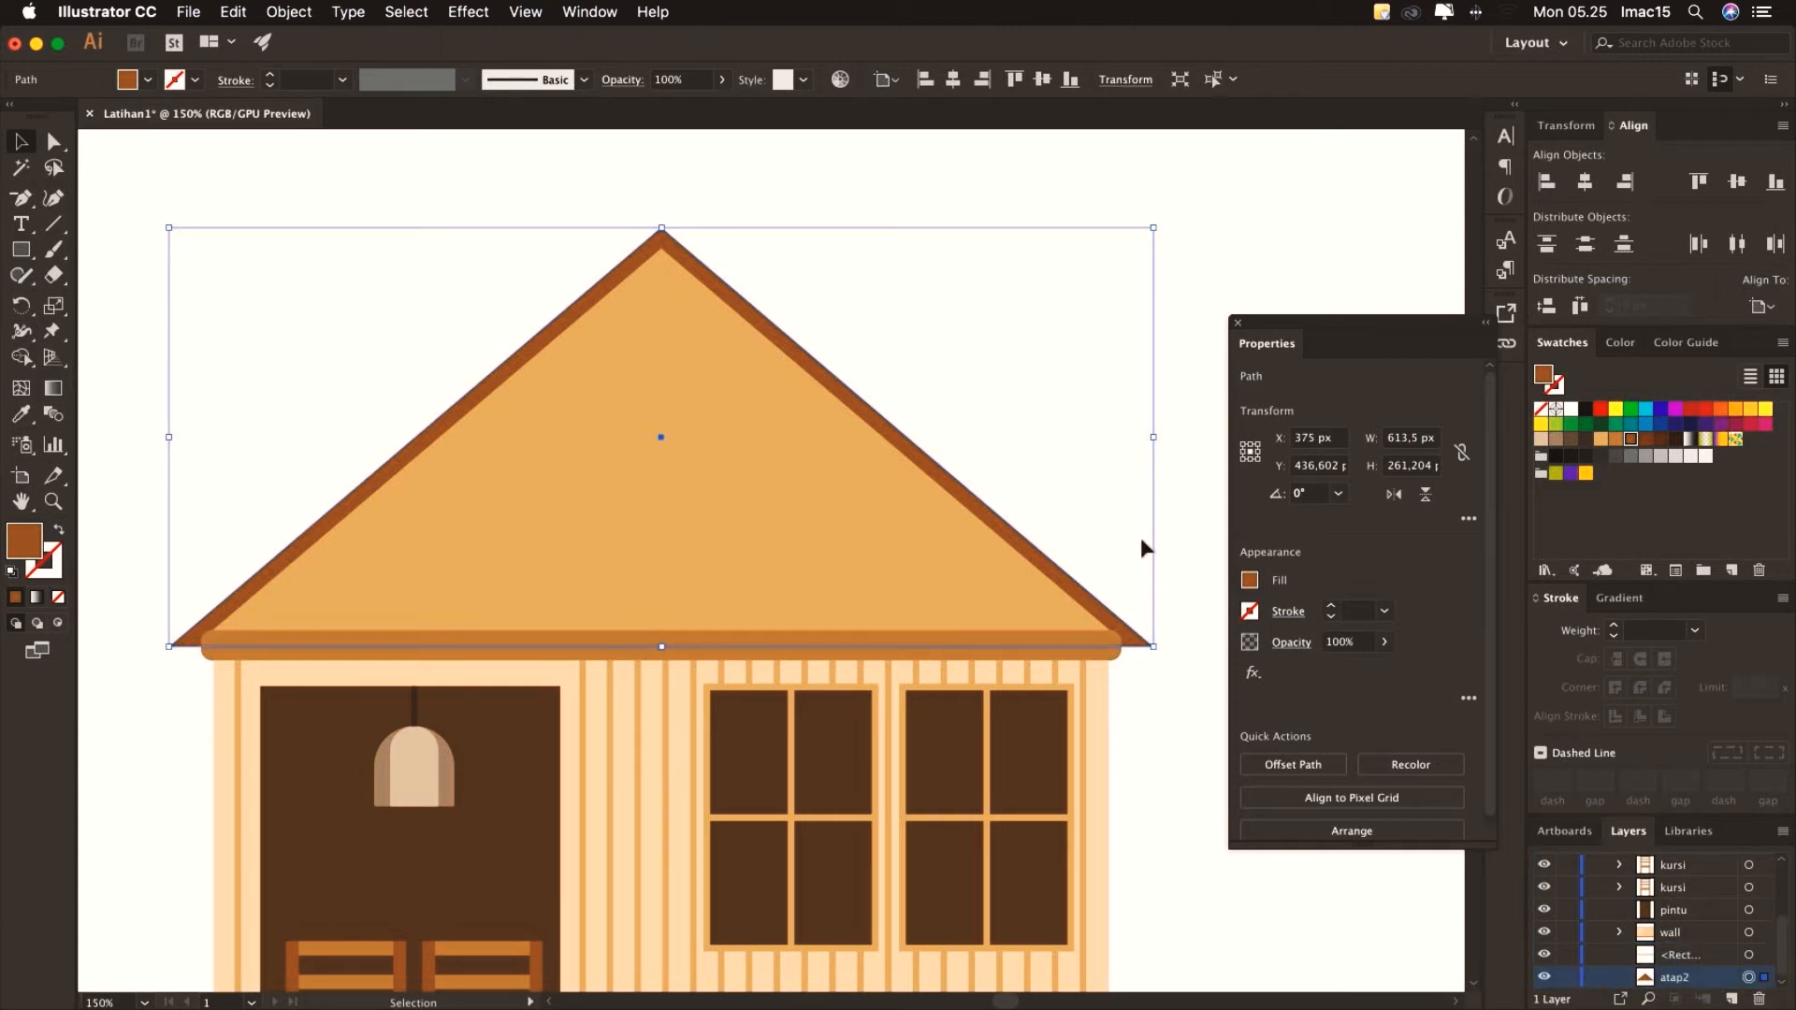
left_click(1186, 543)
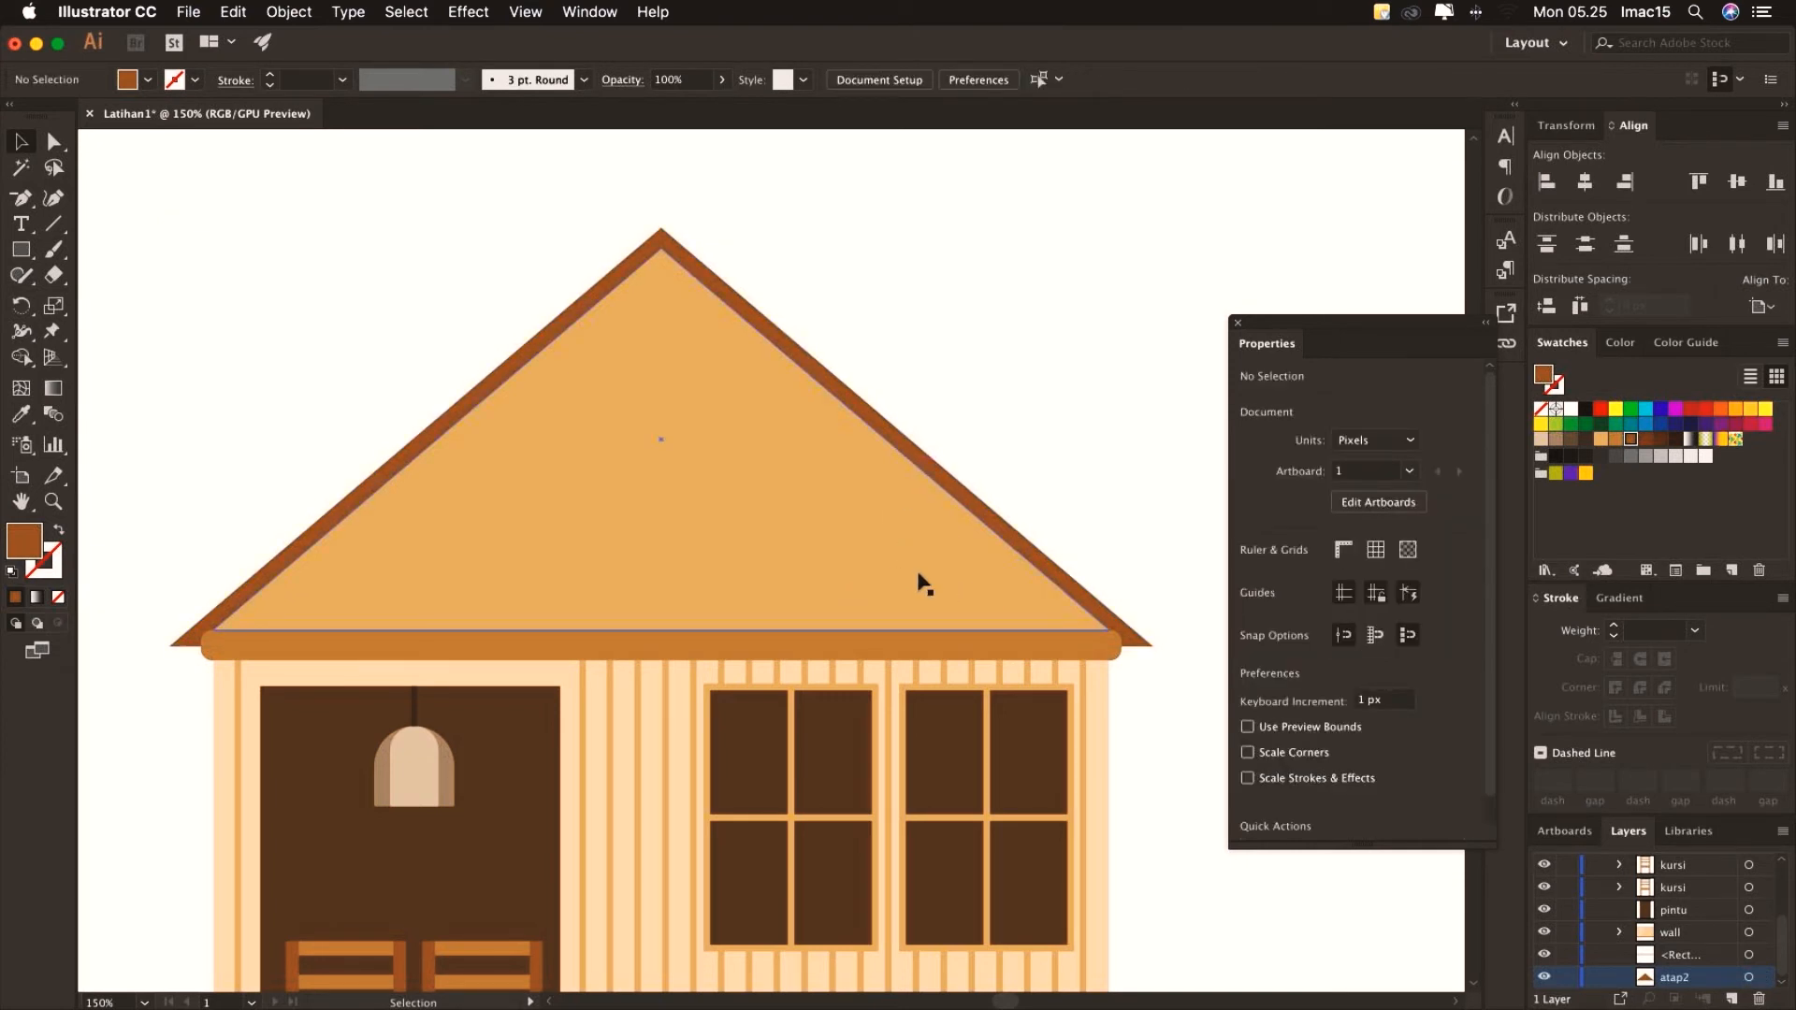
left_click_drag(1674, 980, 1679, 945)
Select all artwork on Layer 1 and move the house straight down by about 107 px
left_click_drag(1096, 479, 1121, 276)
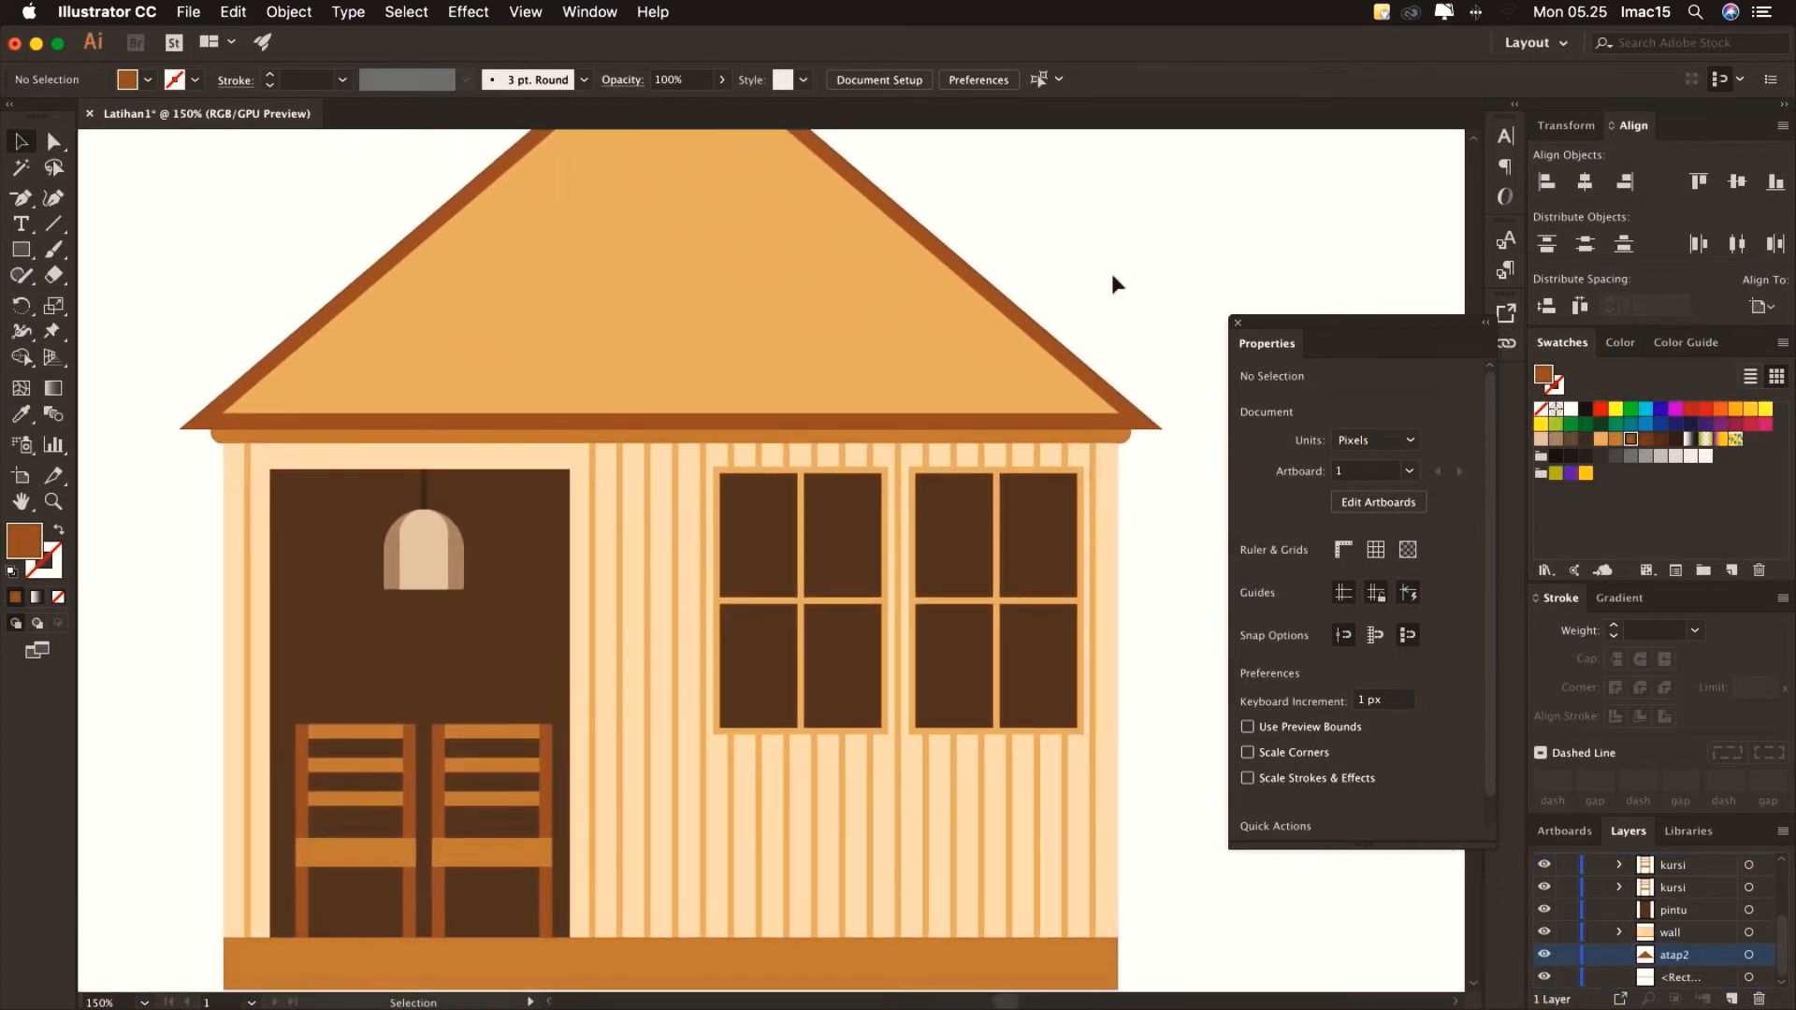
key("super+minus")
key("super+minus")
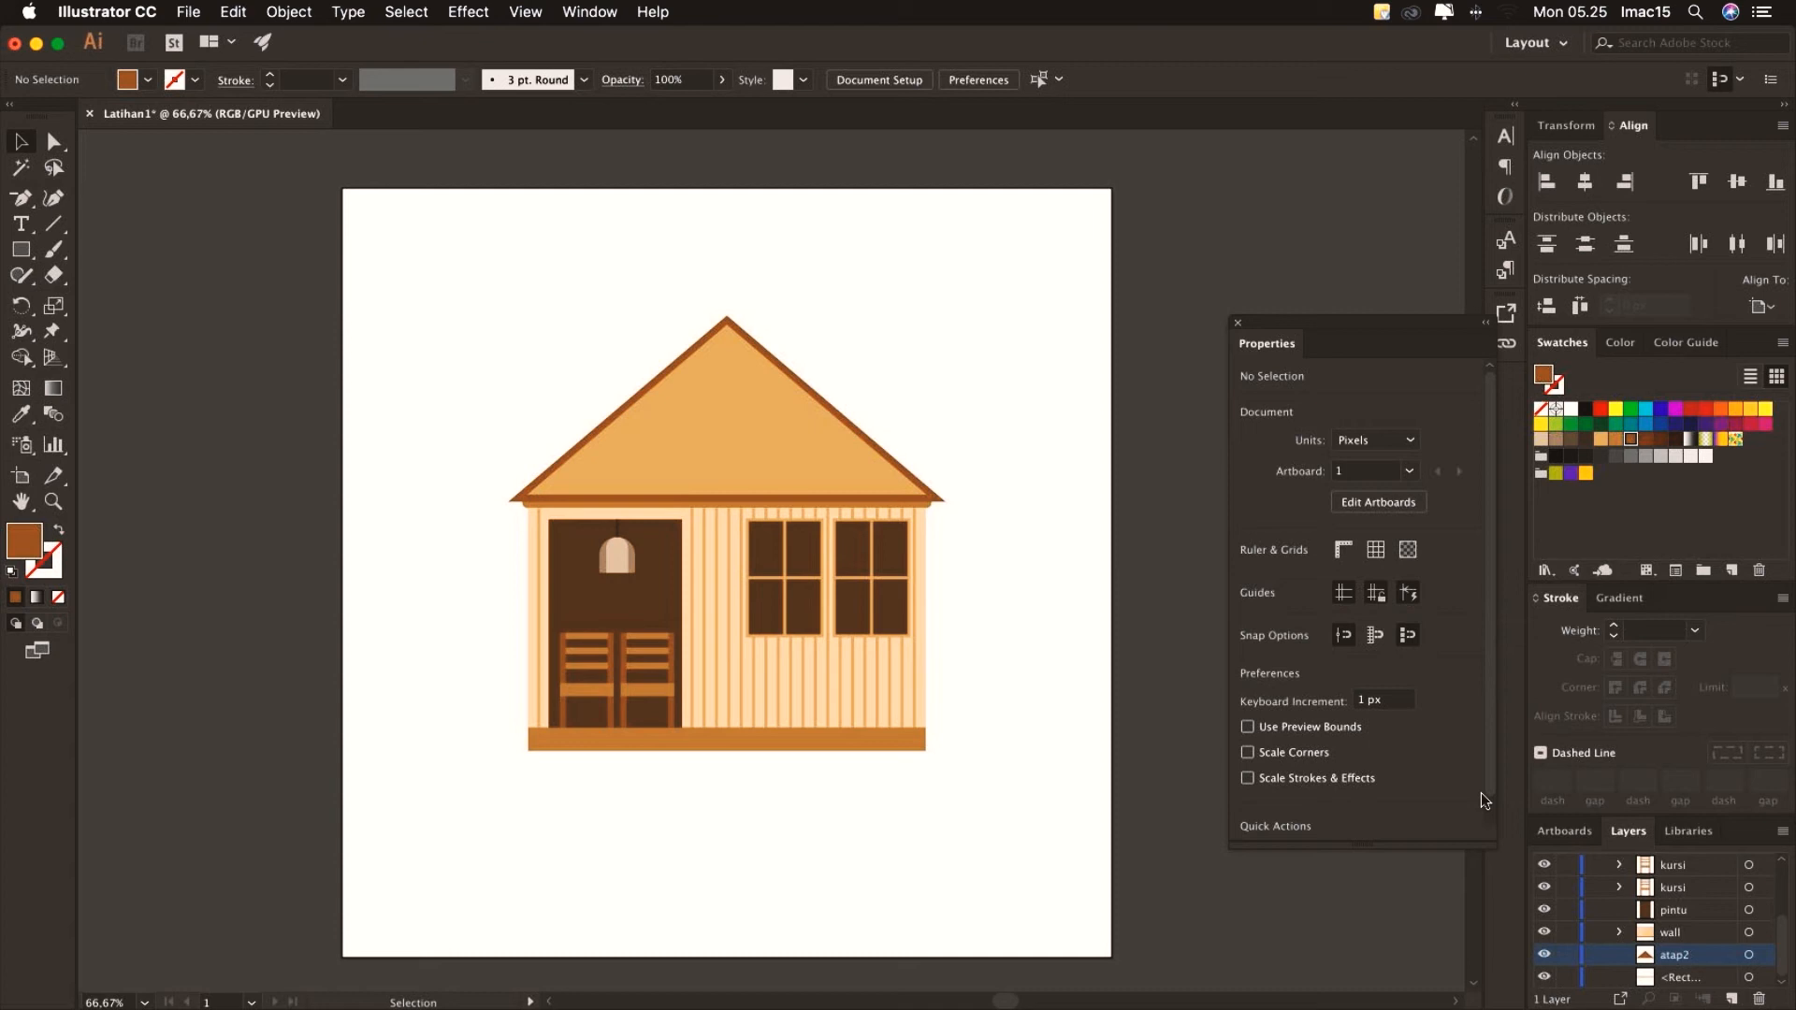
scroll(1674, 935, "up", 4)
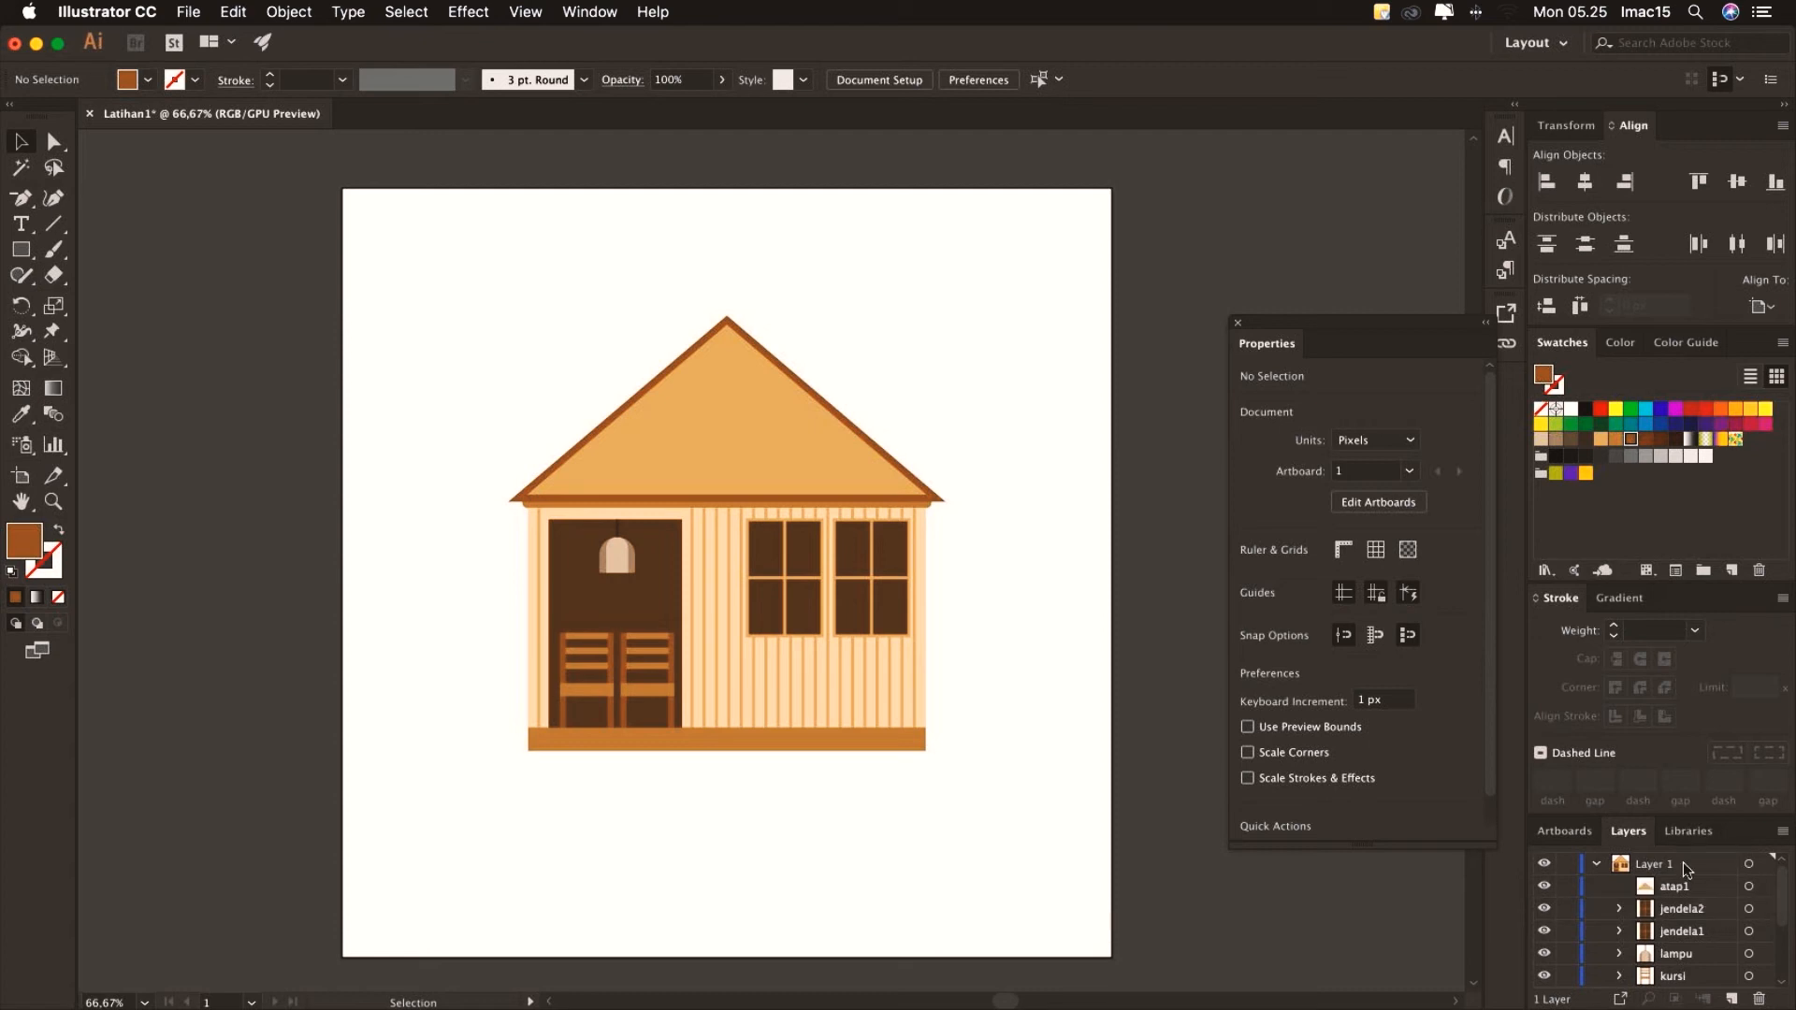
left_click(1748, 864)
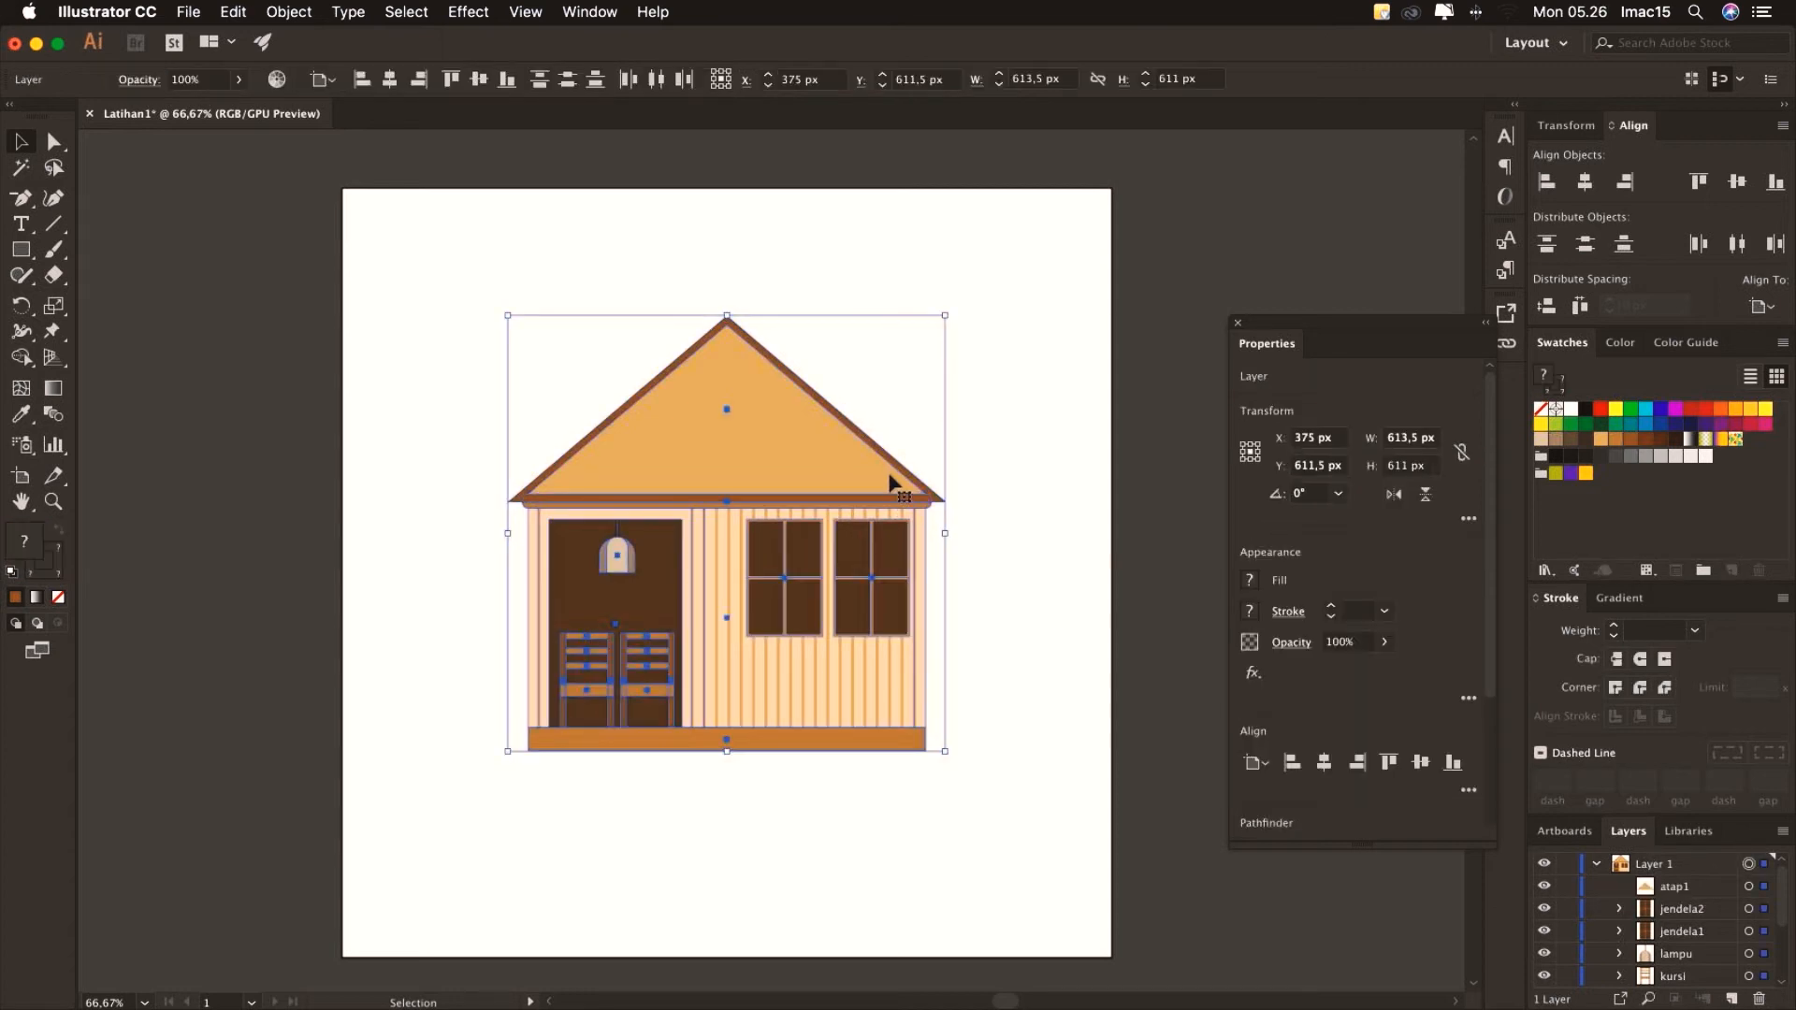
left_click_drag(891, 465, 898, 547)
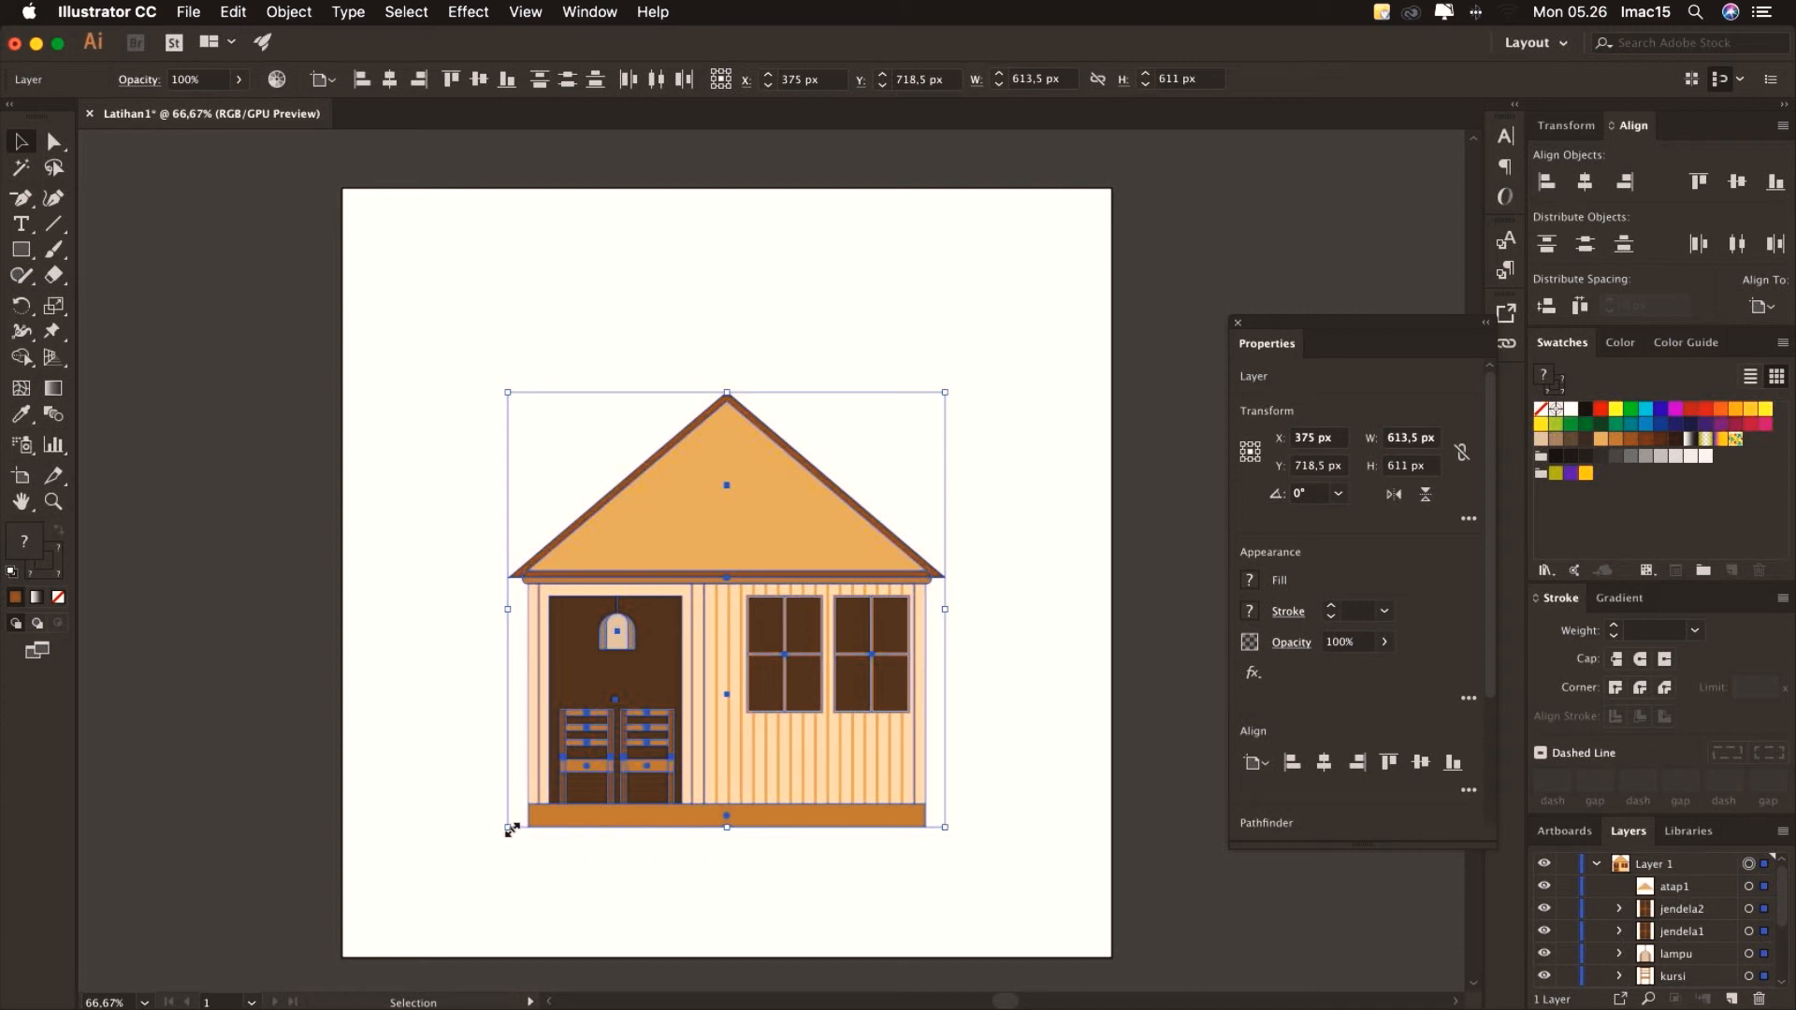
Scale the whole house down proportionally to about 494 by 492 px and centre it near X 400, Y 709 px
left_click_drag(511, 828, 590, 802)
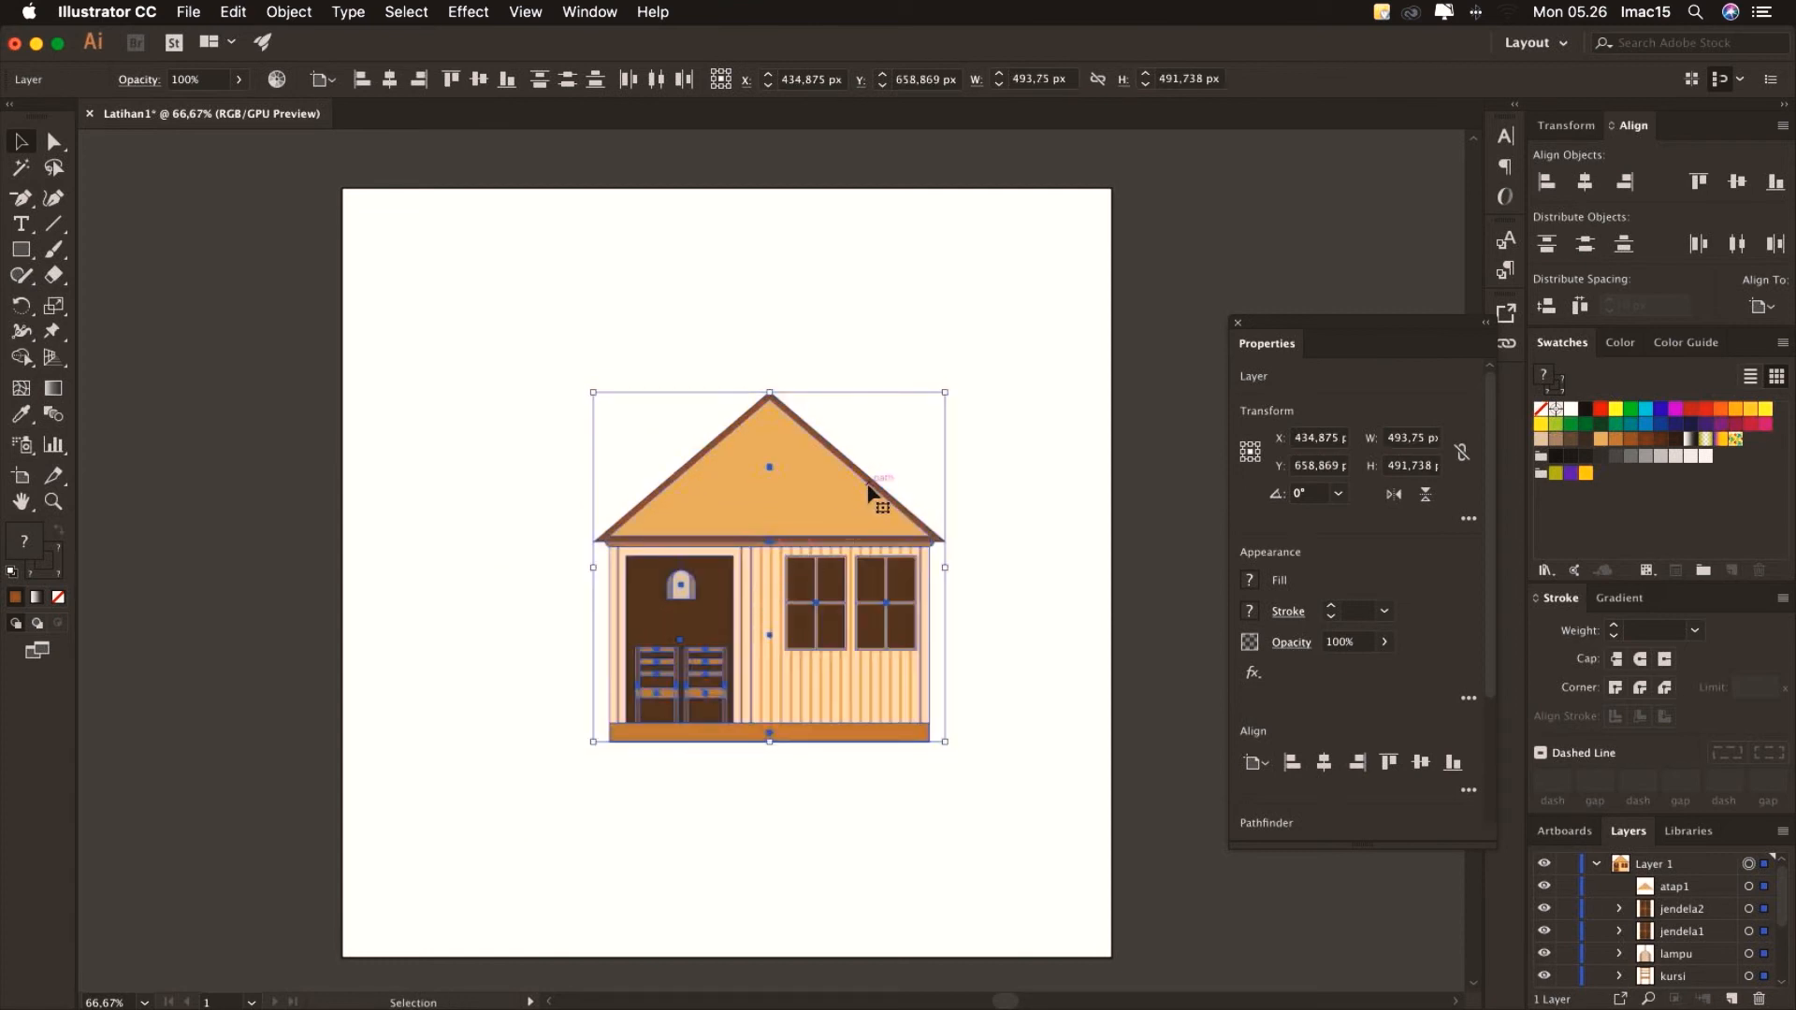
left_click_drag(870, 488, 845, 521)
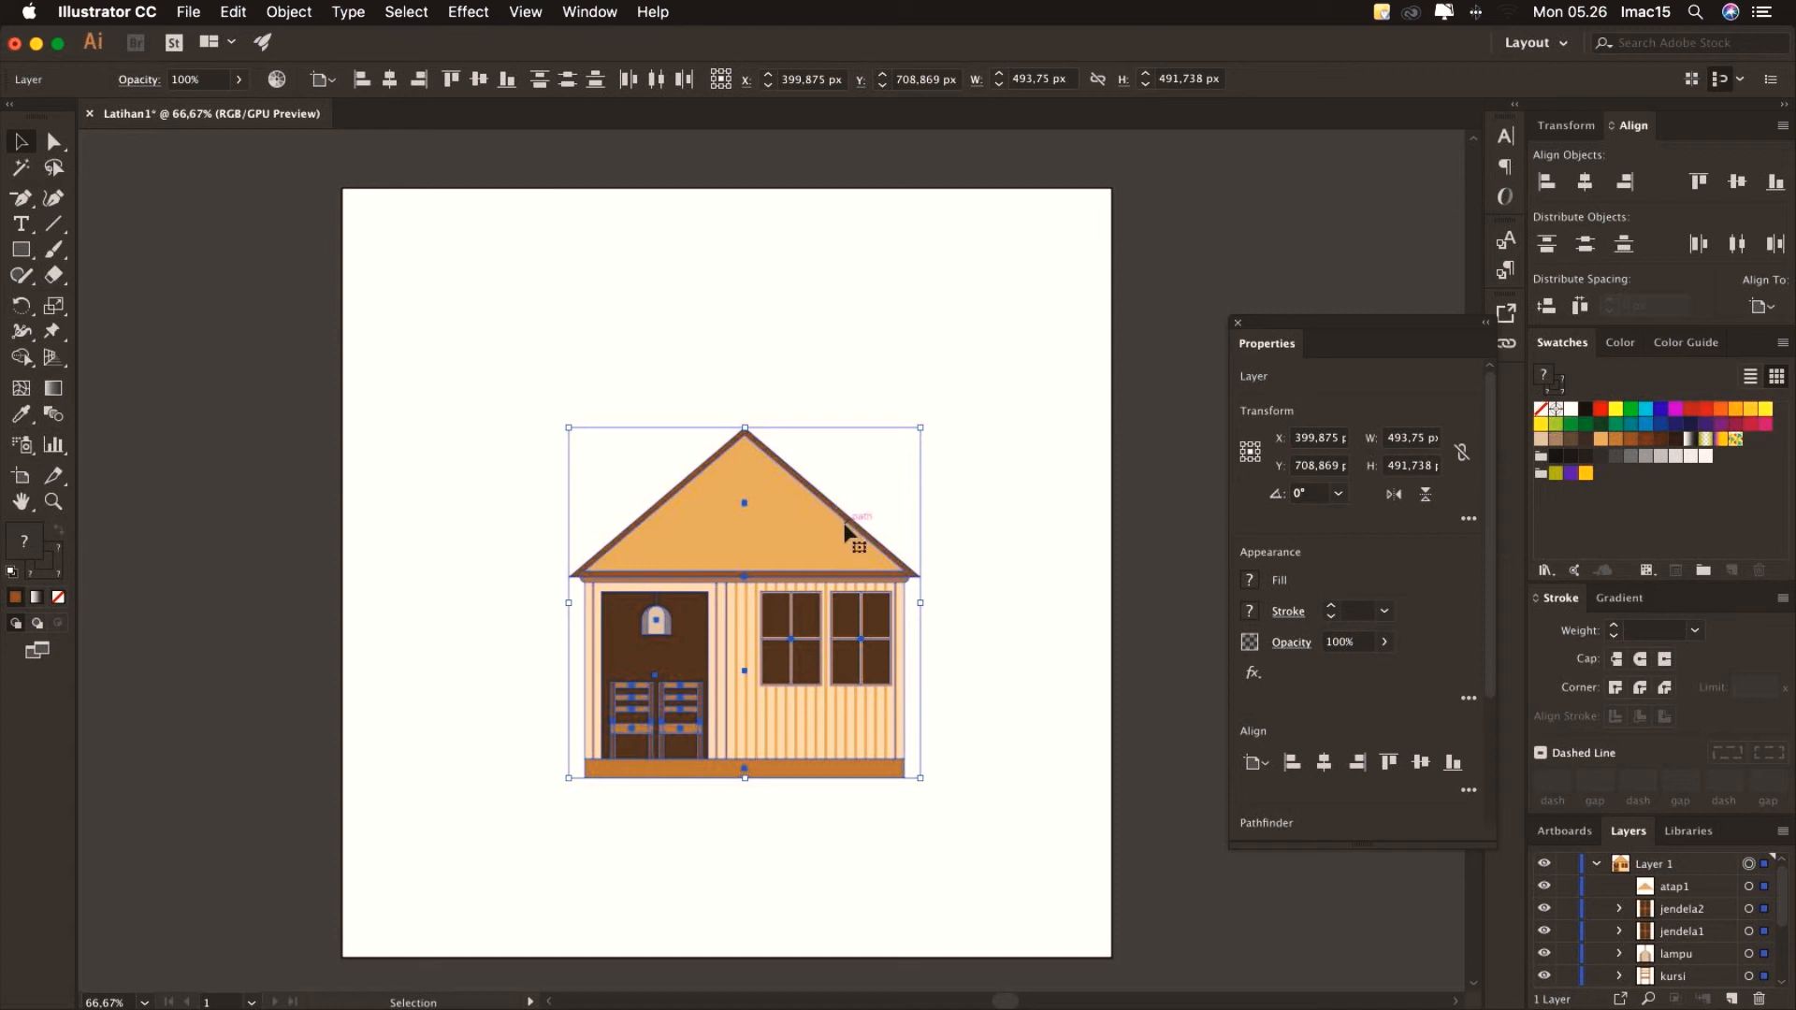
left_click(1006, 702)
Rename the house layer as RUMAH and collapse its contents
double_click(1680, 866)
type("RUMAH")
left_click(1601, 875)
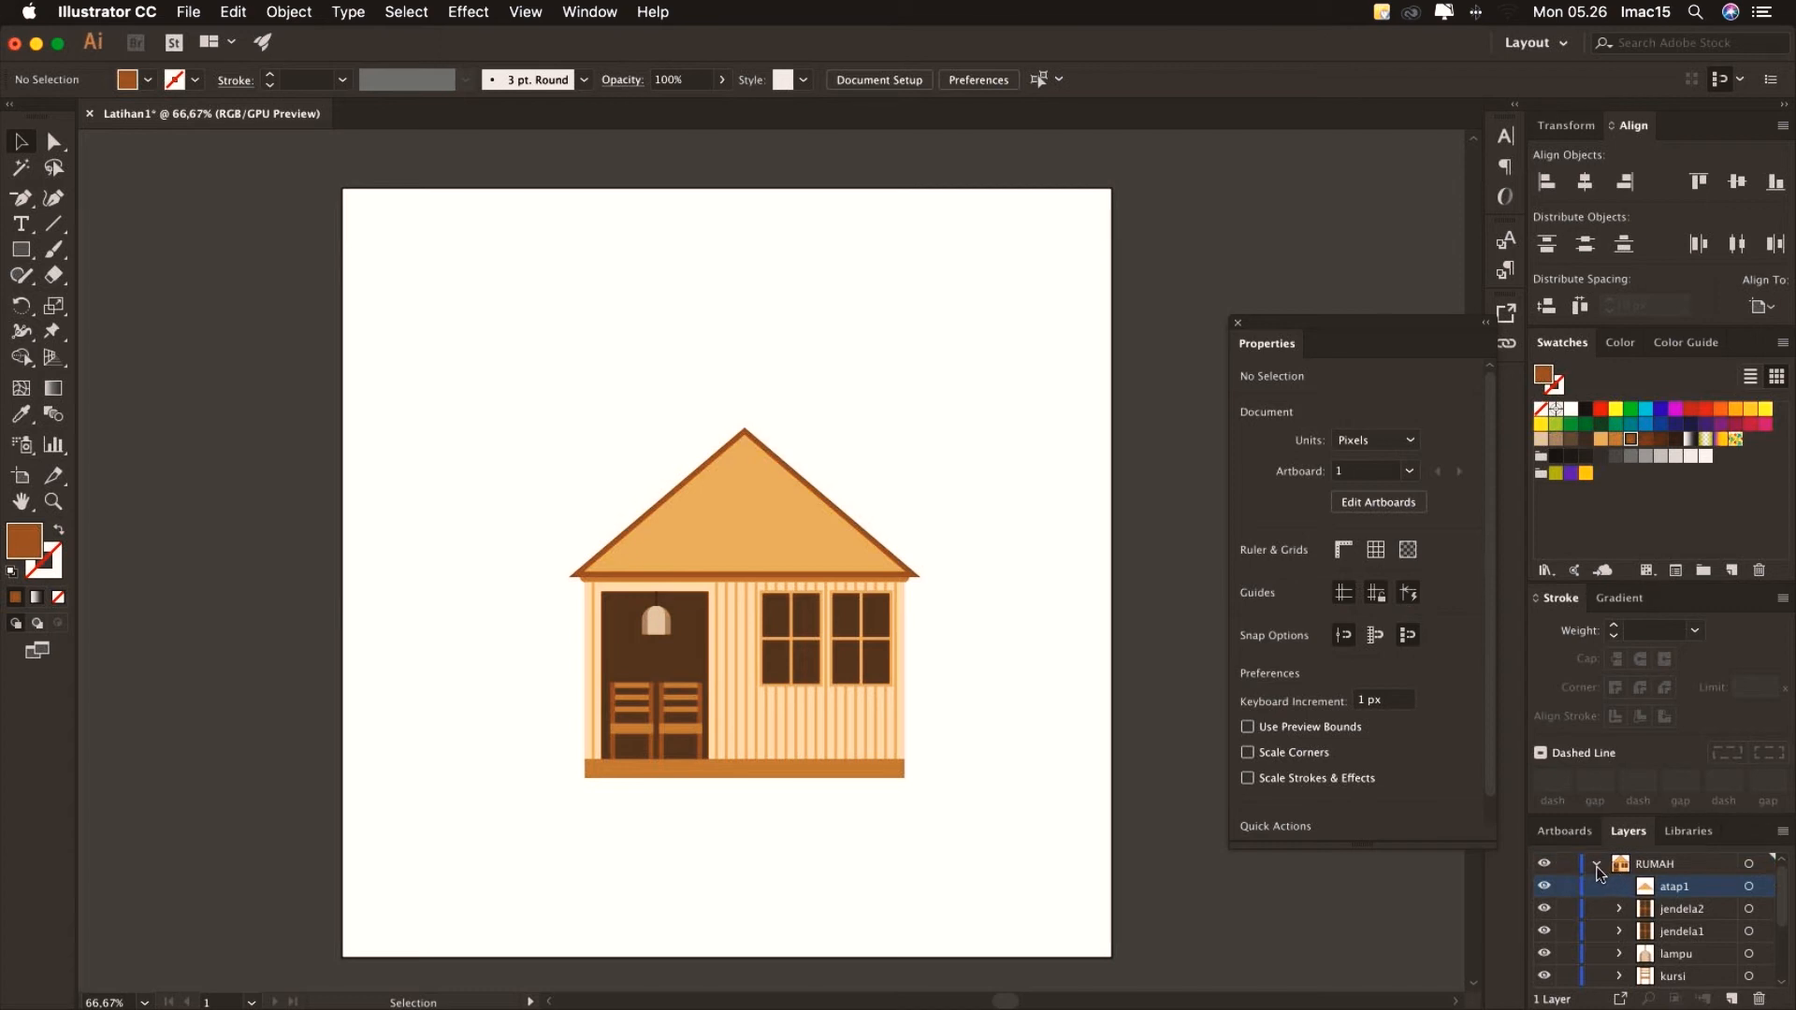
left_click(1596, 866)
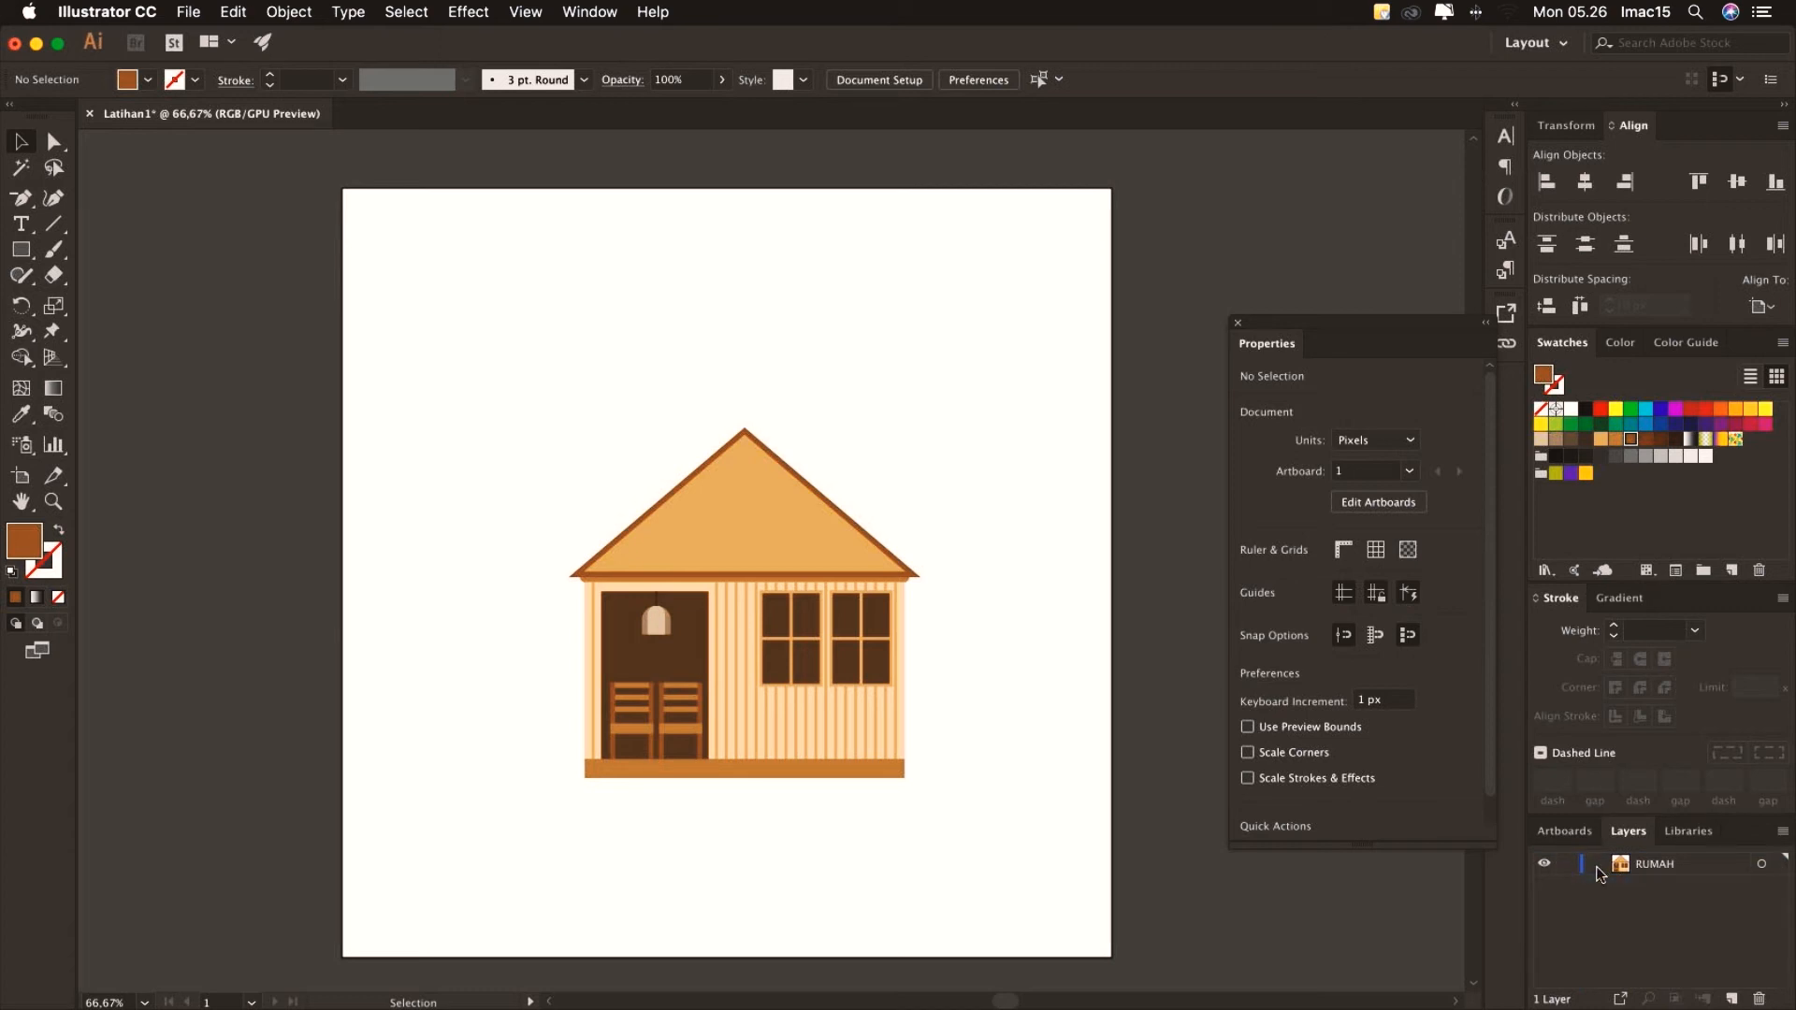
left_click(1667, 872)
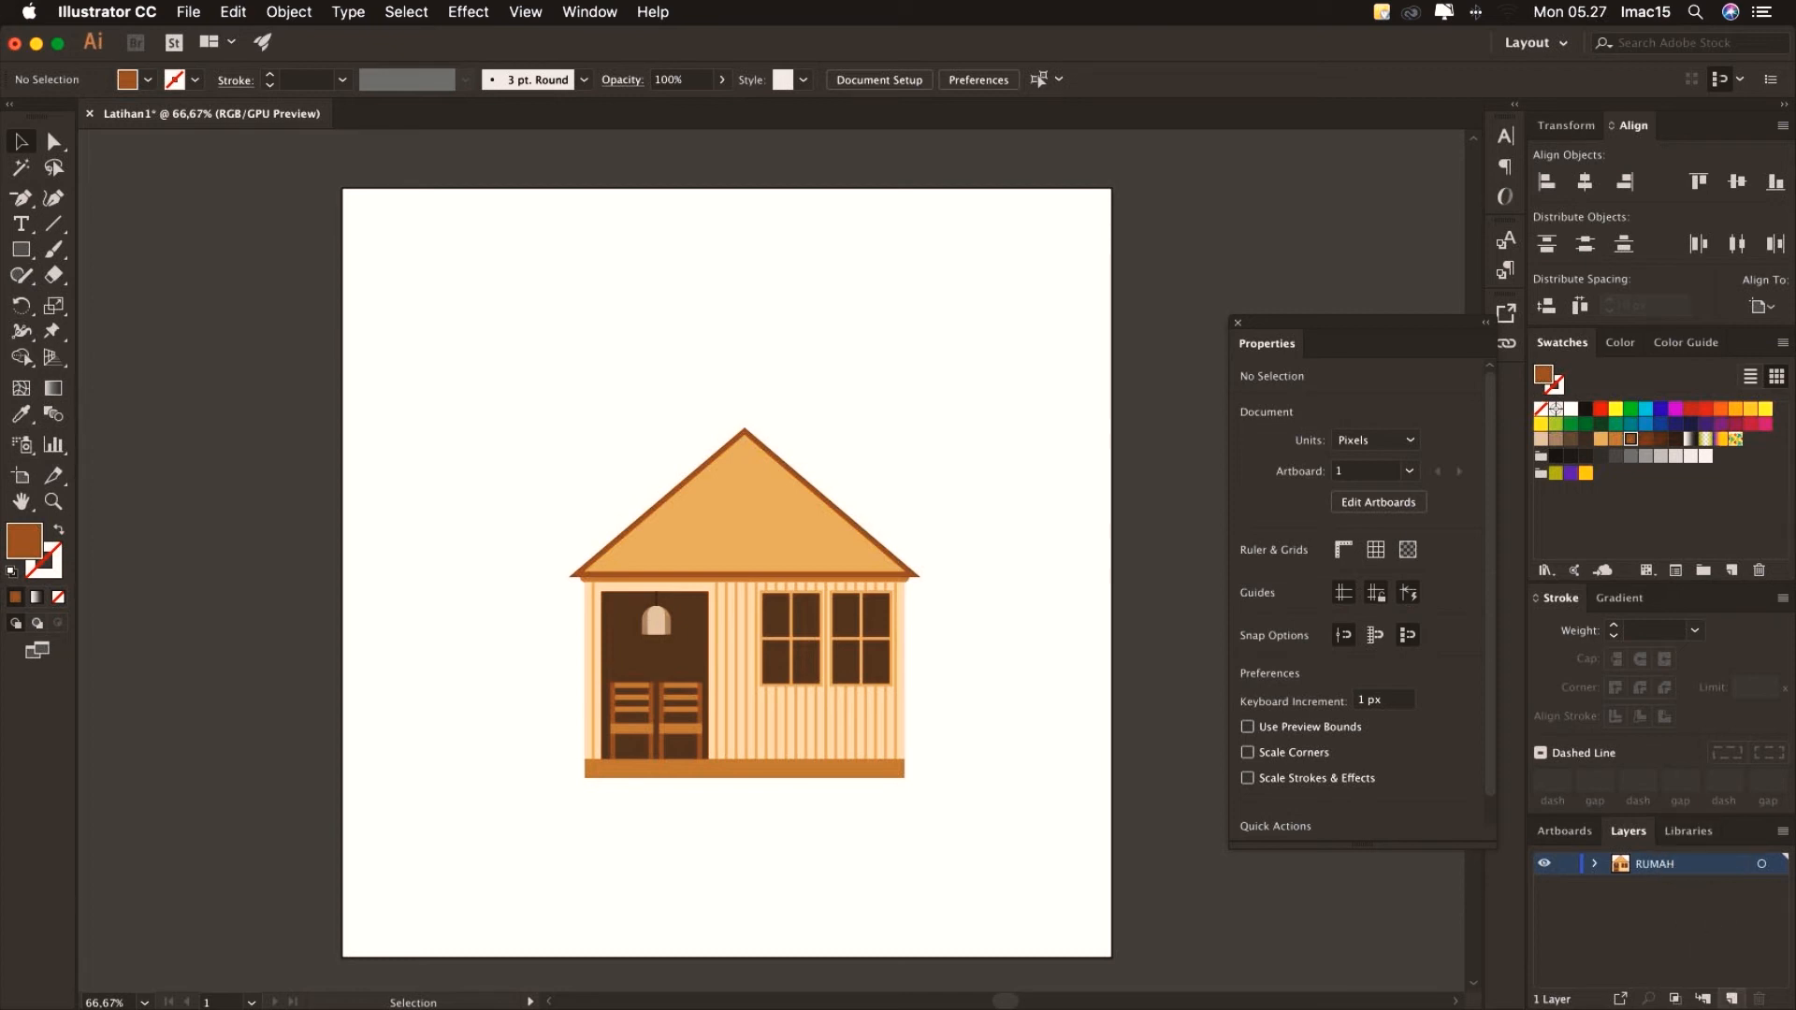
Create a new layer named Bagian Bawah
left_click(1731, 998)
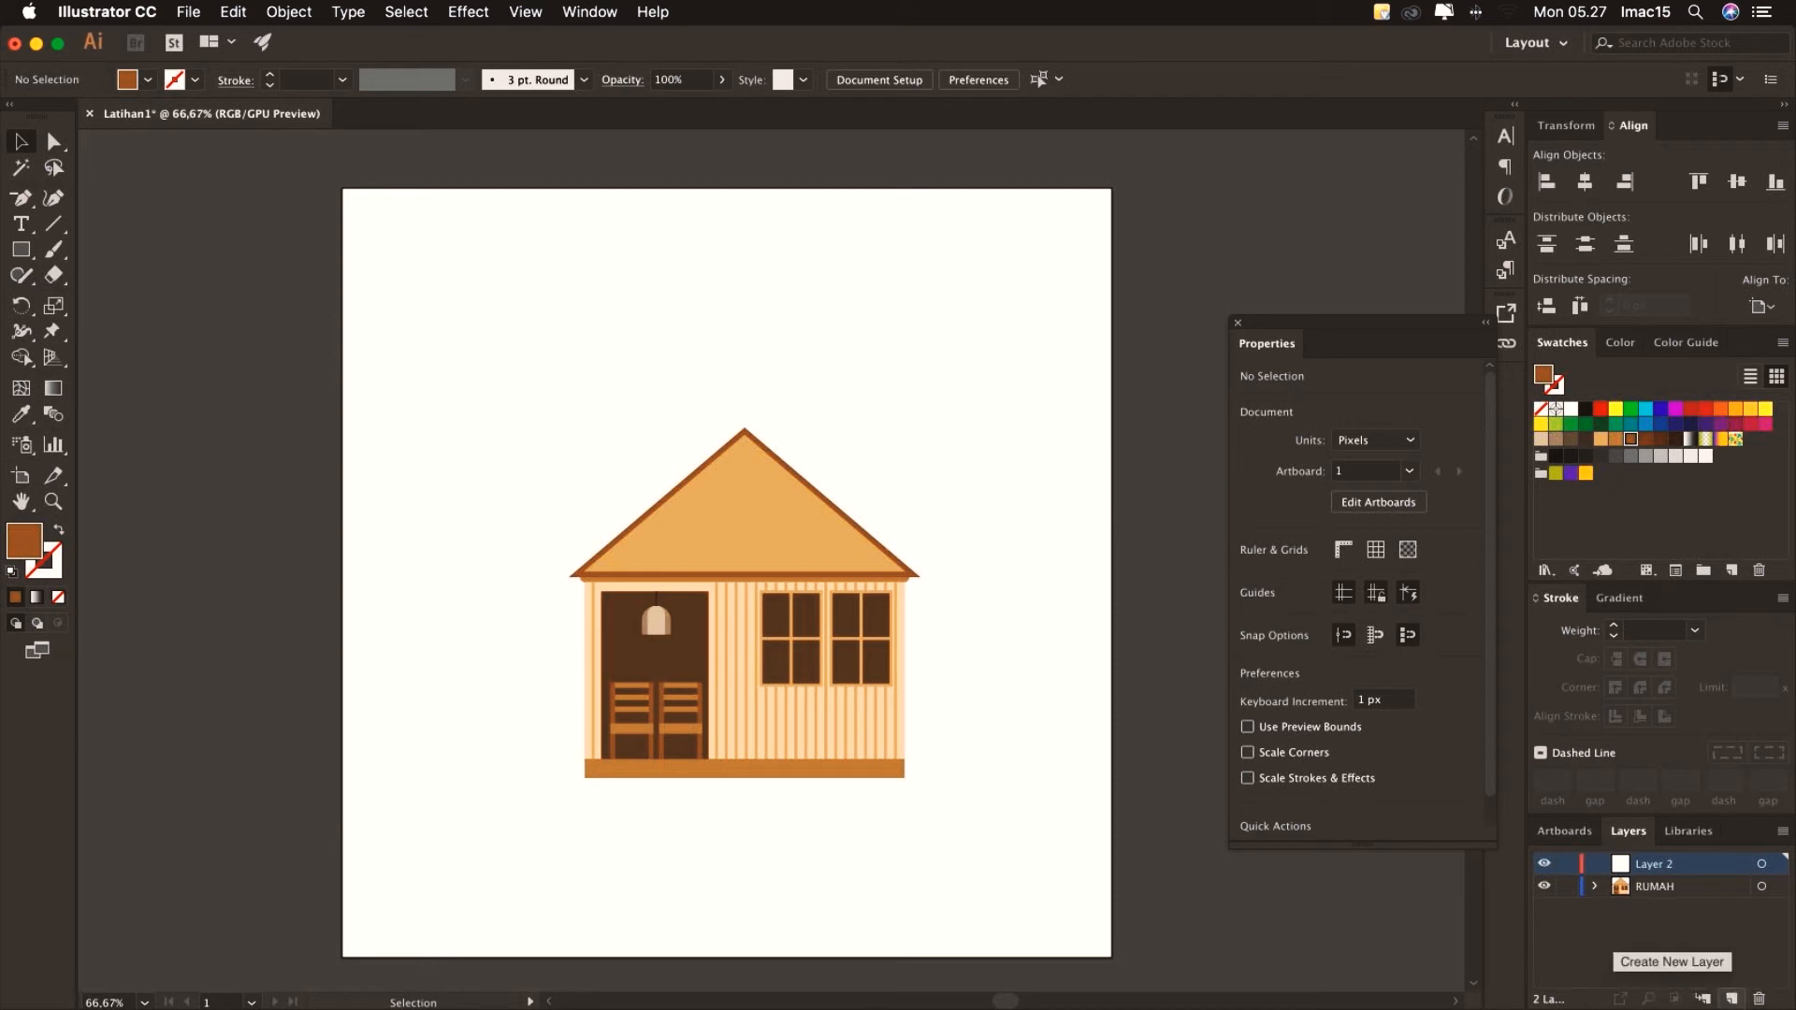
double_click(1656, 866)
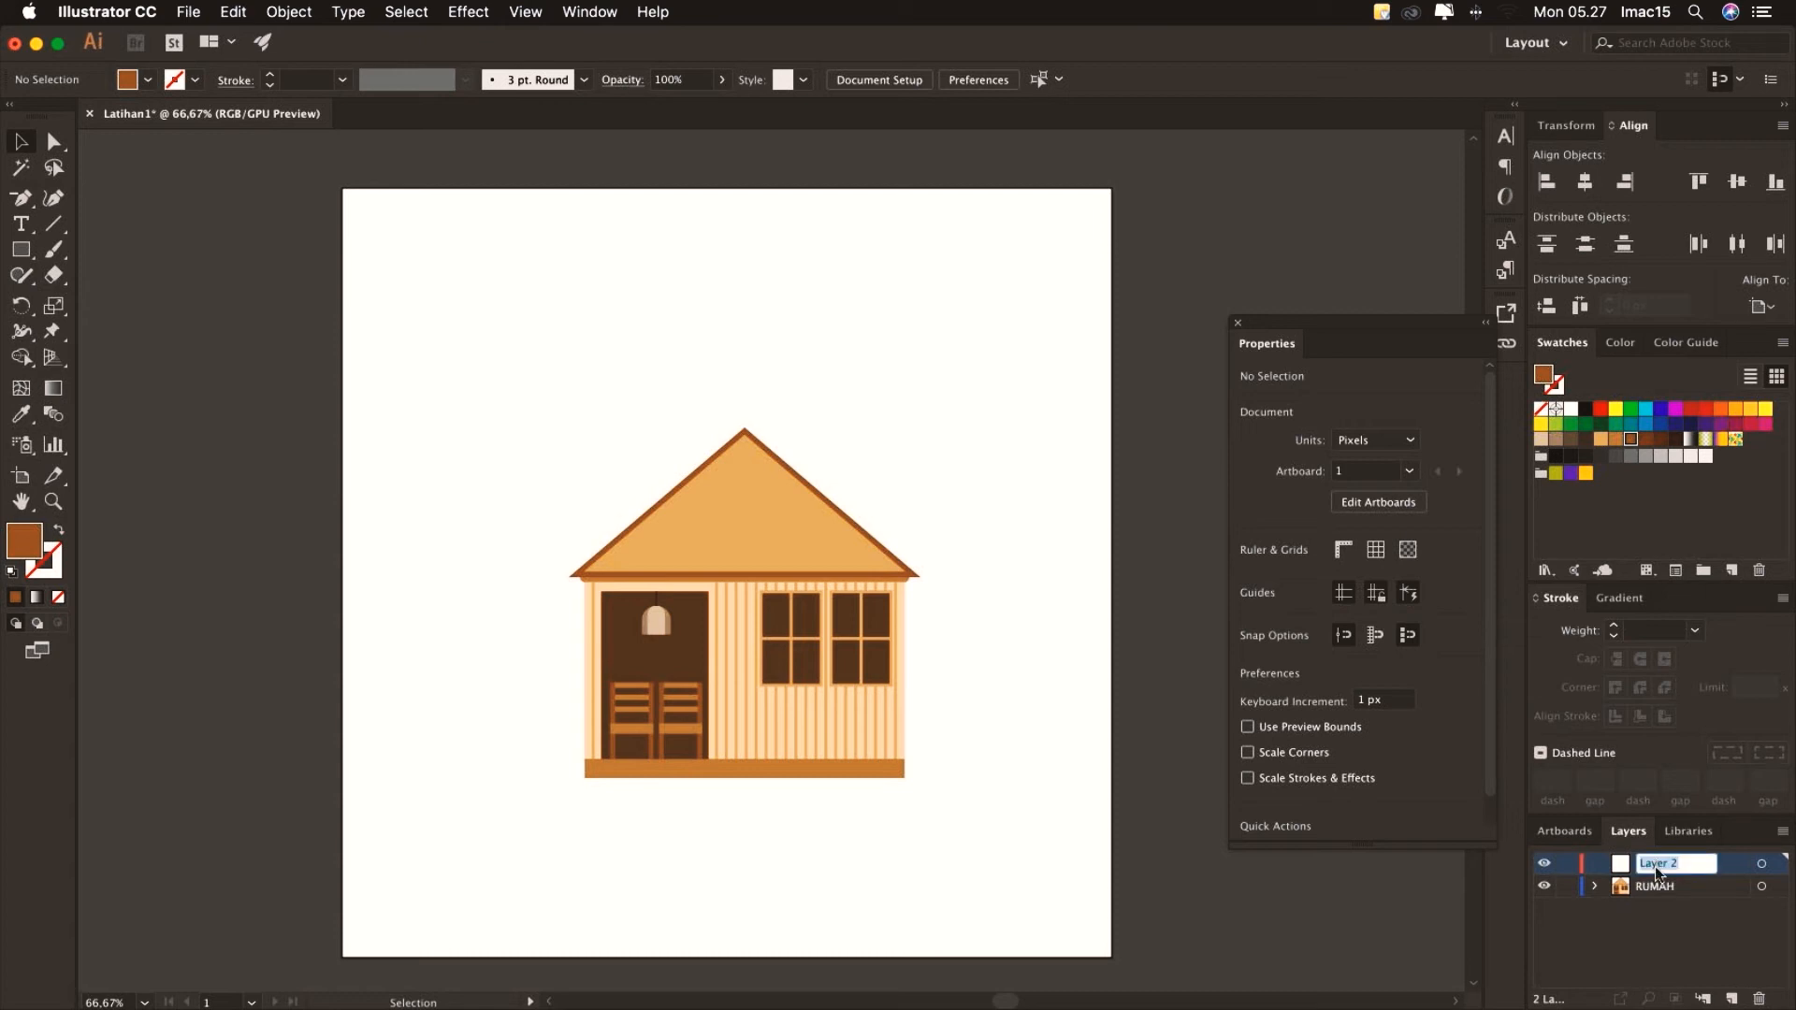
type("Bagian Bawah")
left_click(1682, 896)
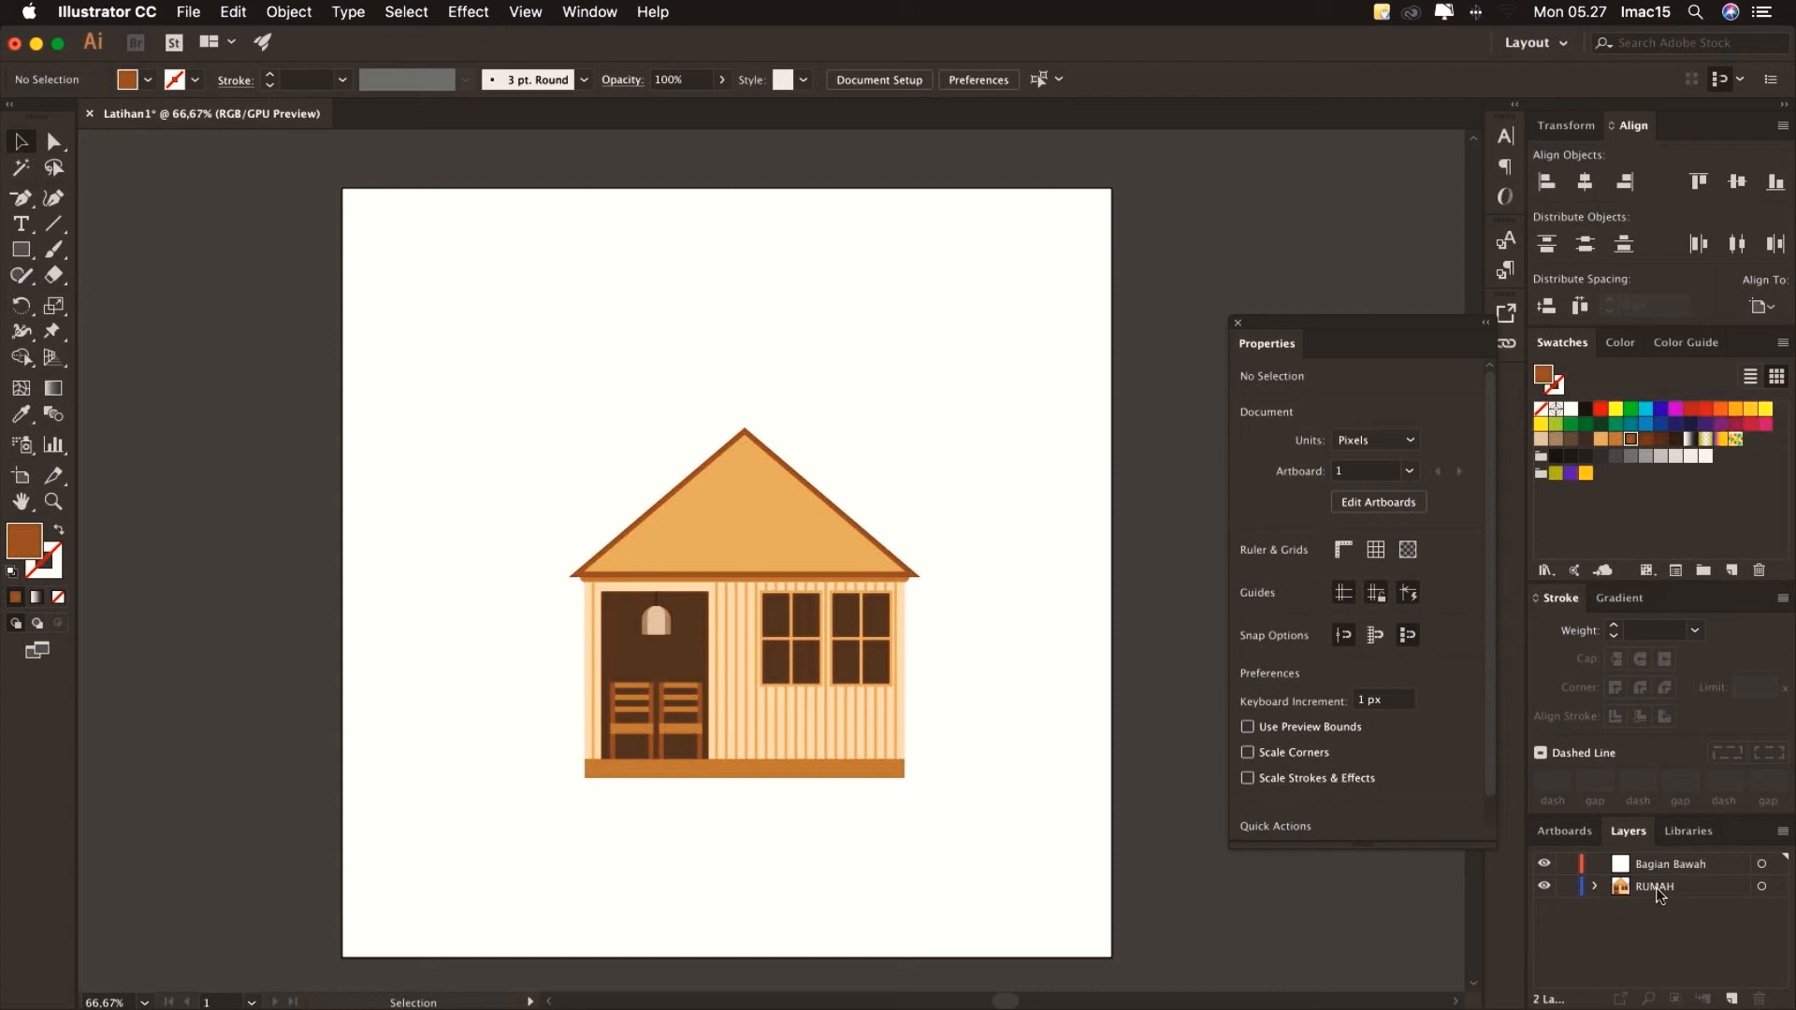
Move the RUMAH layer above Bagian Bawah and make Bagian Bawah the active layer
left_click(1657, 894)
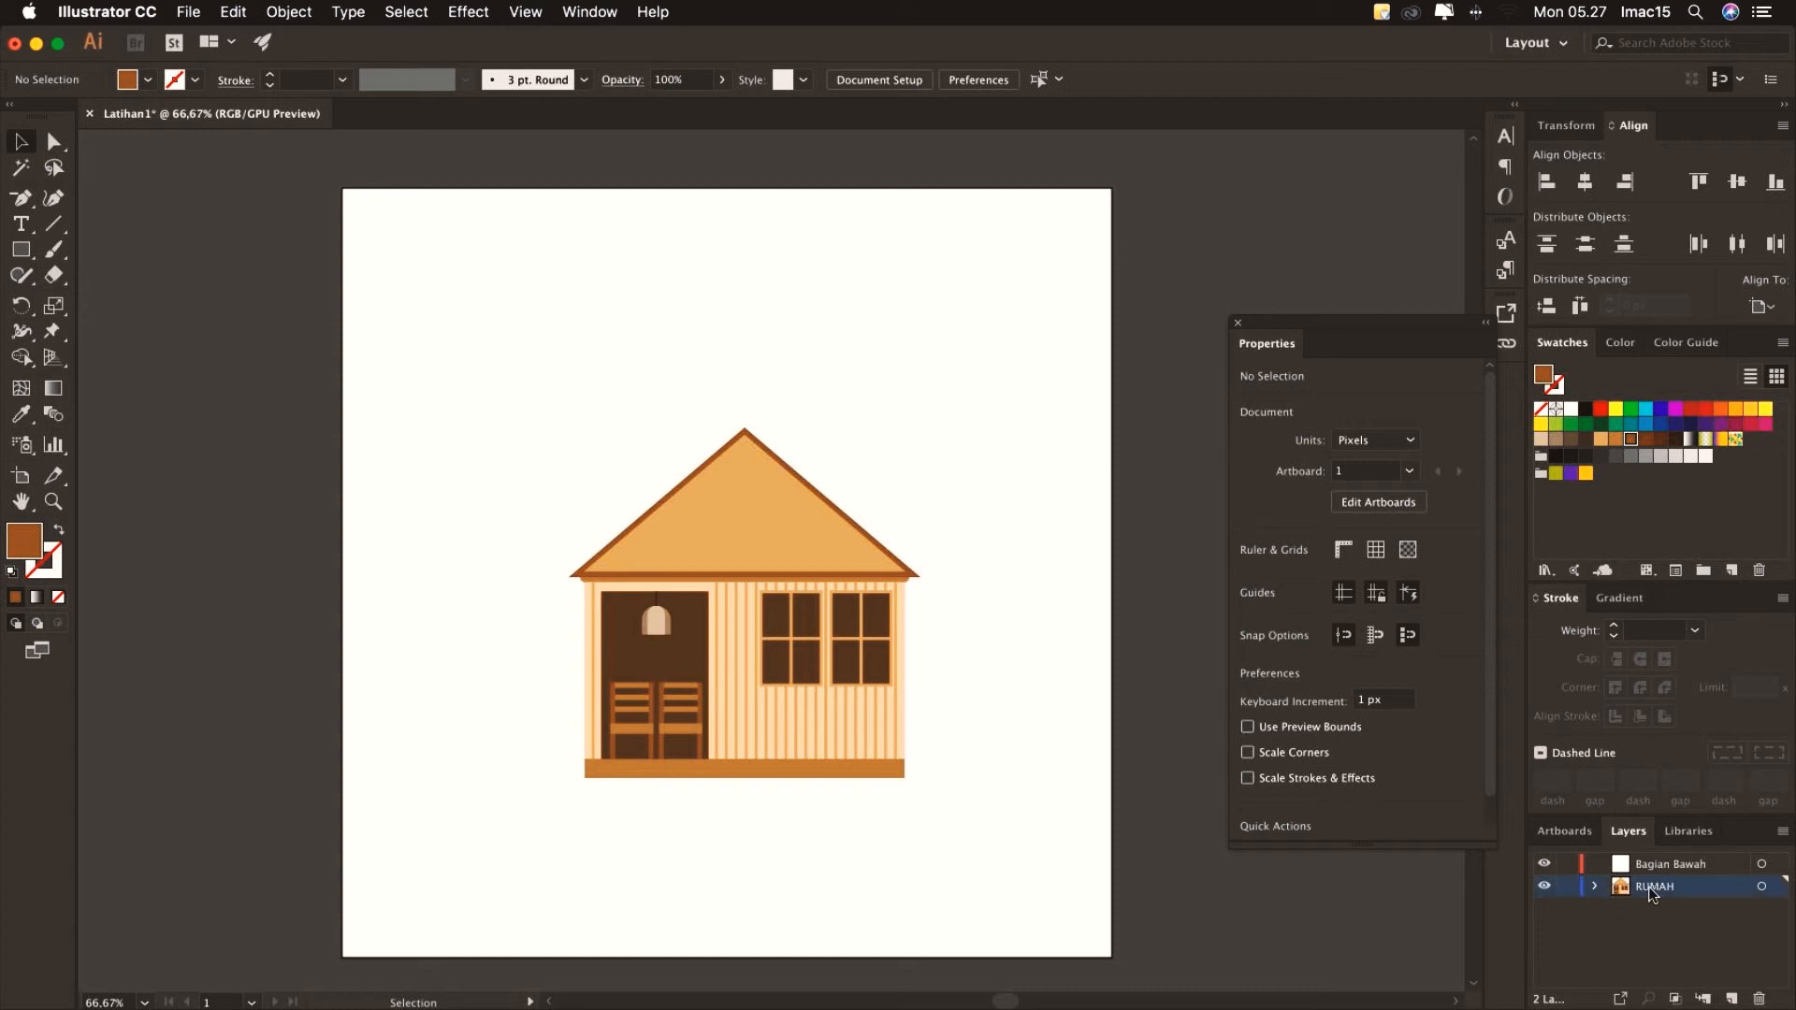
left_click_drag(1653, 896, 1653, 860)
left_click(1657, 888)
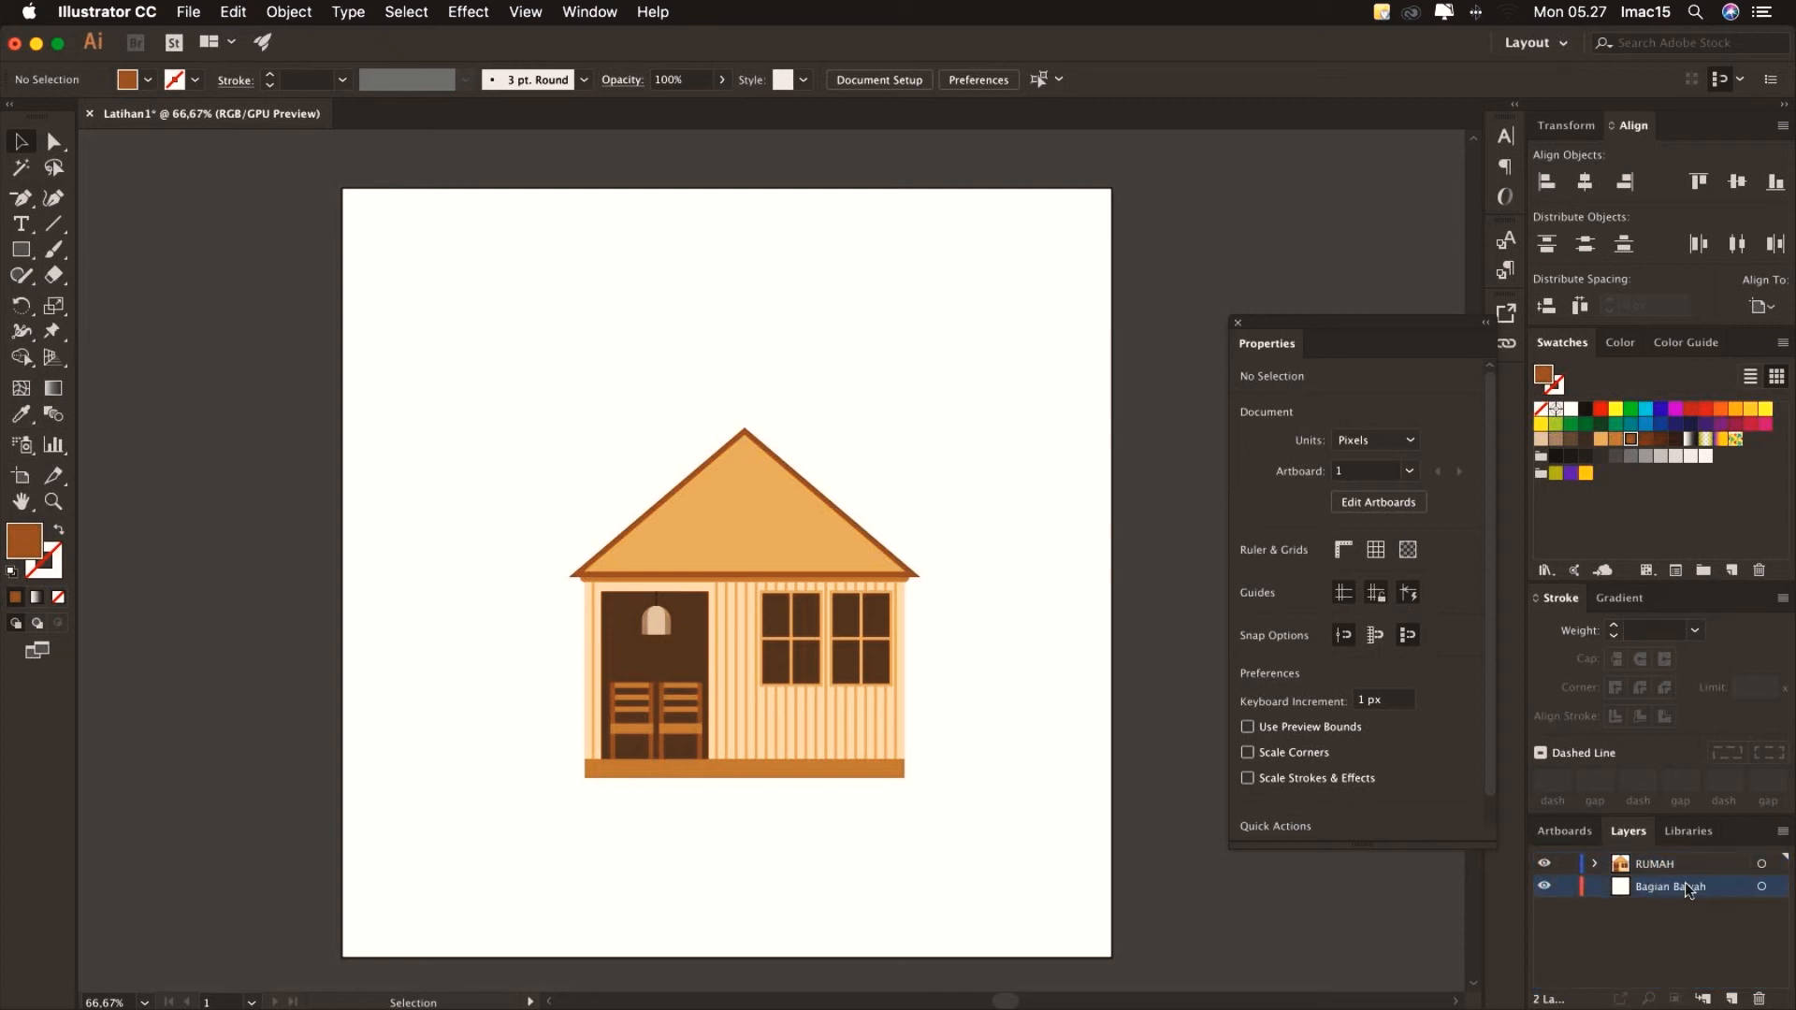
left_click(1667, 869)
left_click(1666, 893)
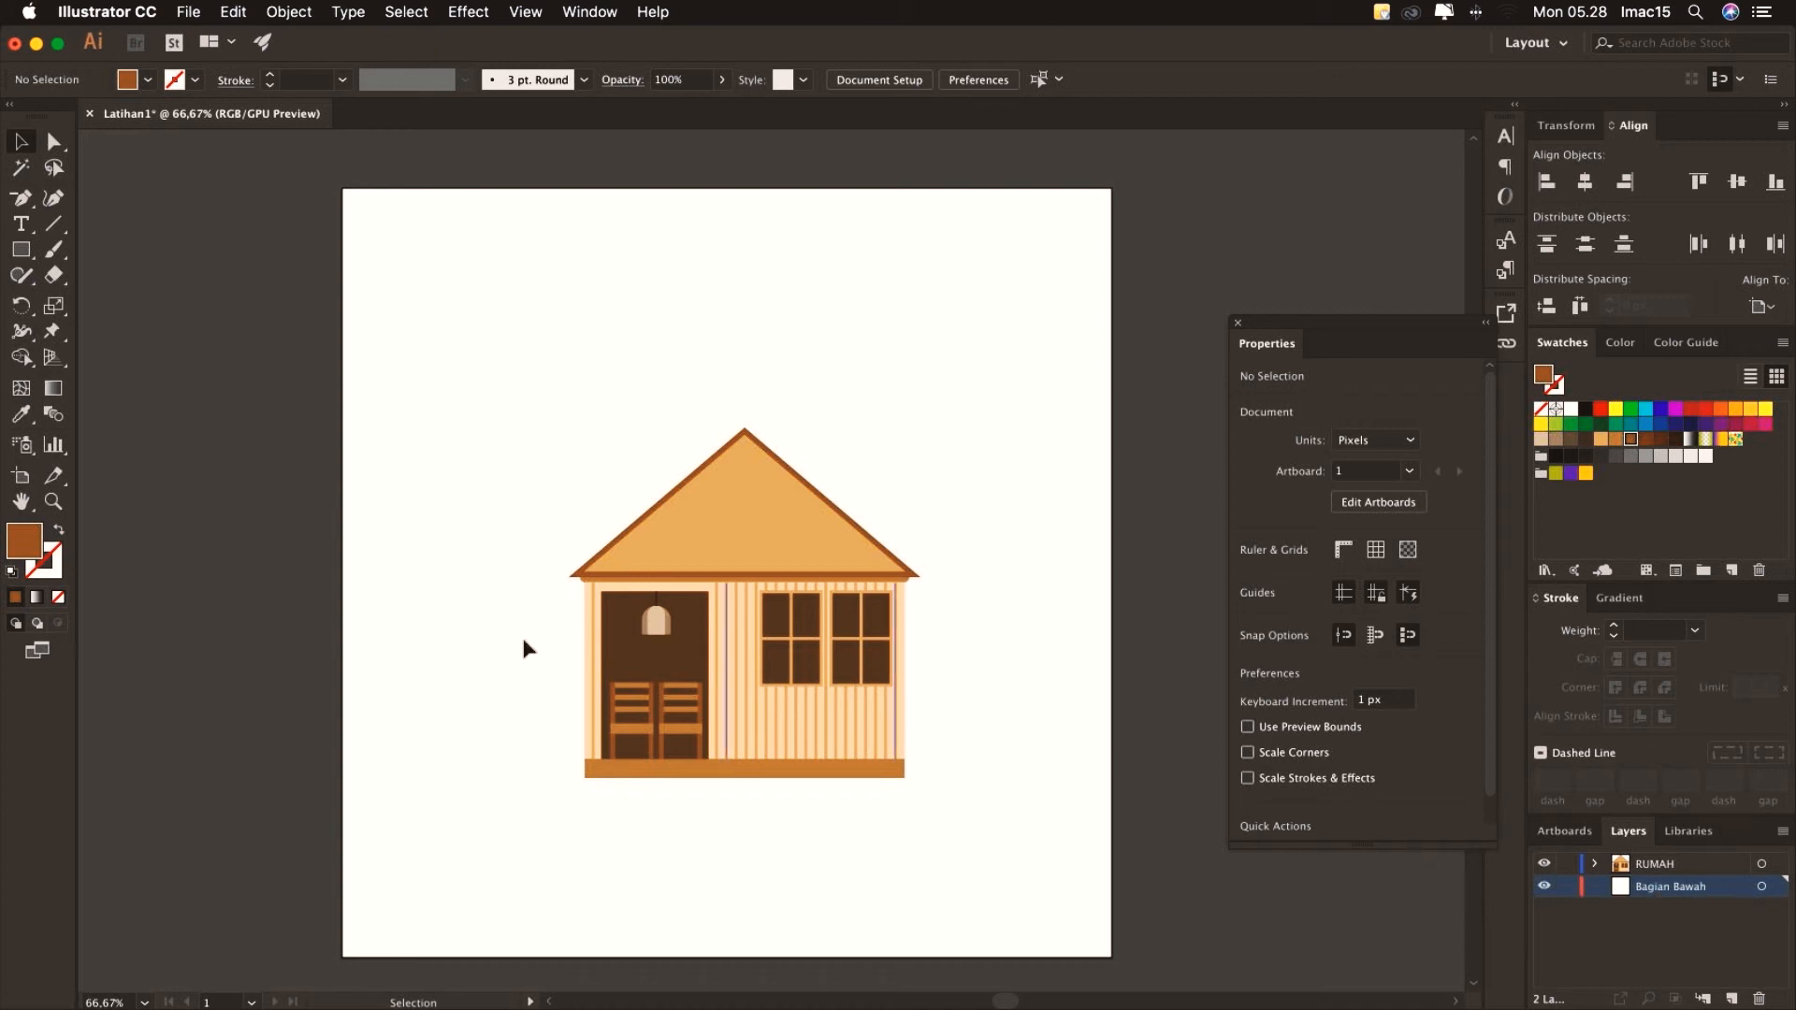
Draw a rectangle about 39 by 14 px beneath the right end of the house's base and fill it with medium gray
left_click(51, 503)
left_click_drag(562, 762, 516, 664)
key("m")
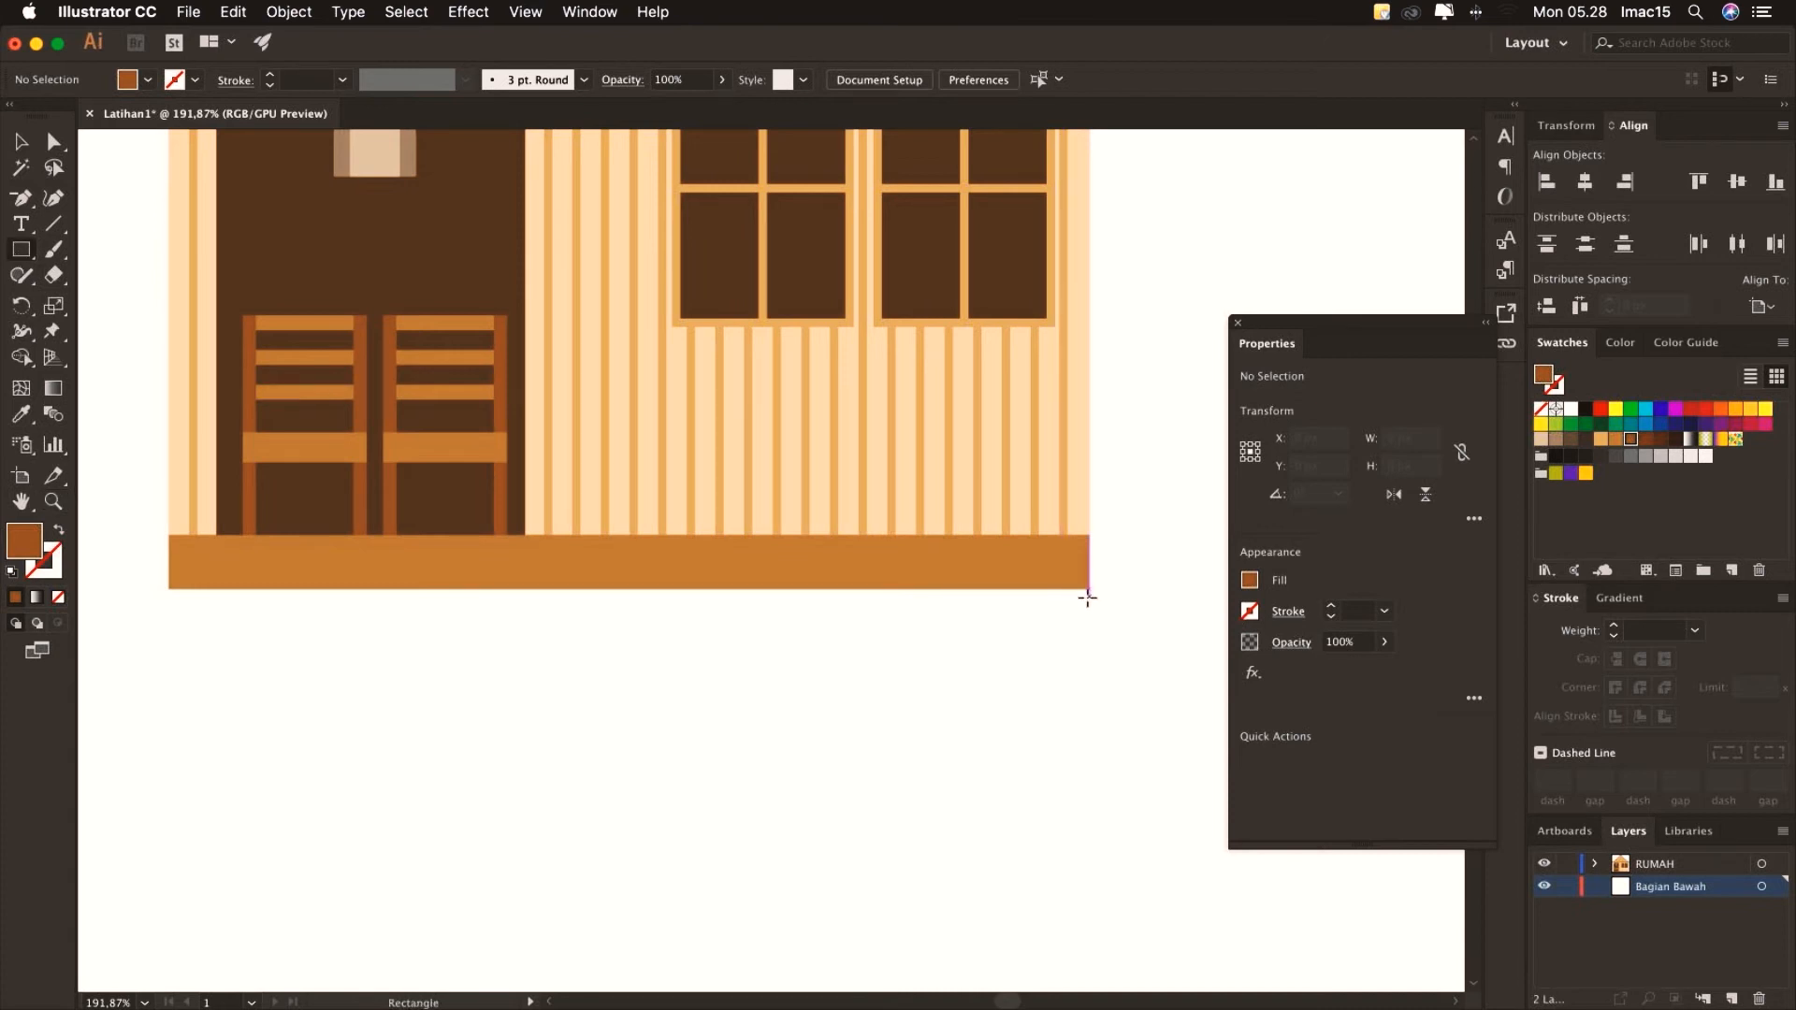
left_click_drag(1088, 590, 1010, 618)
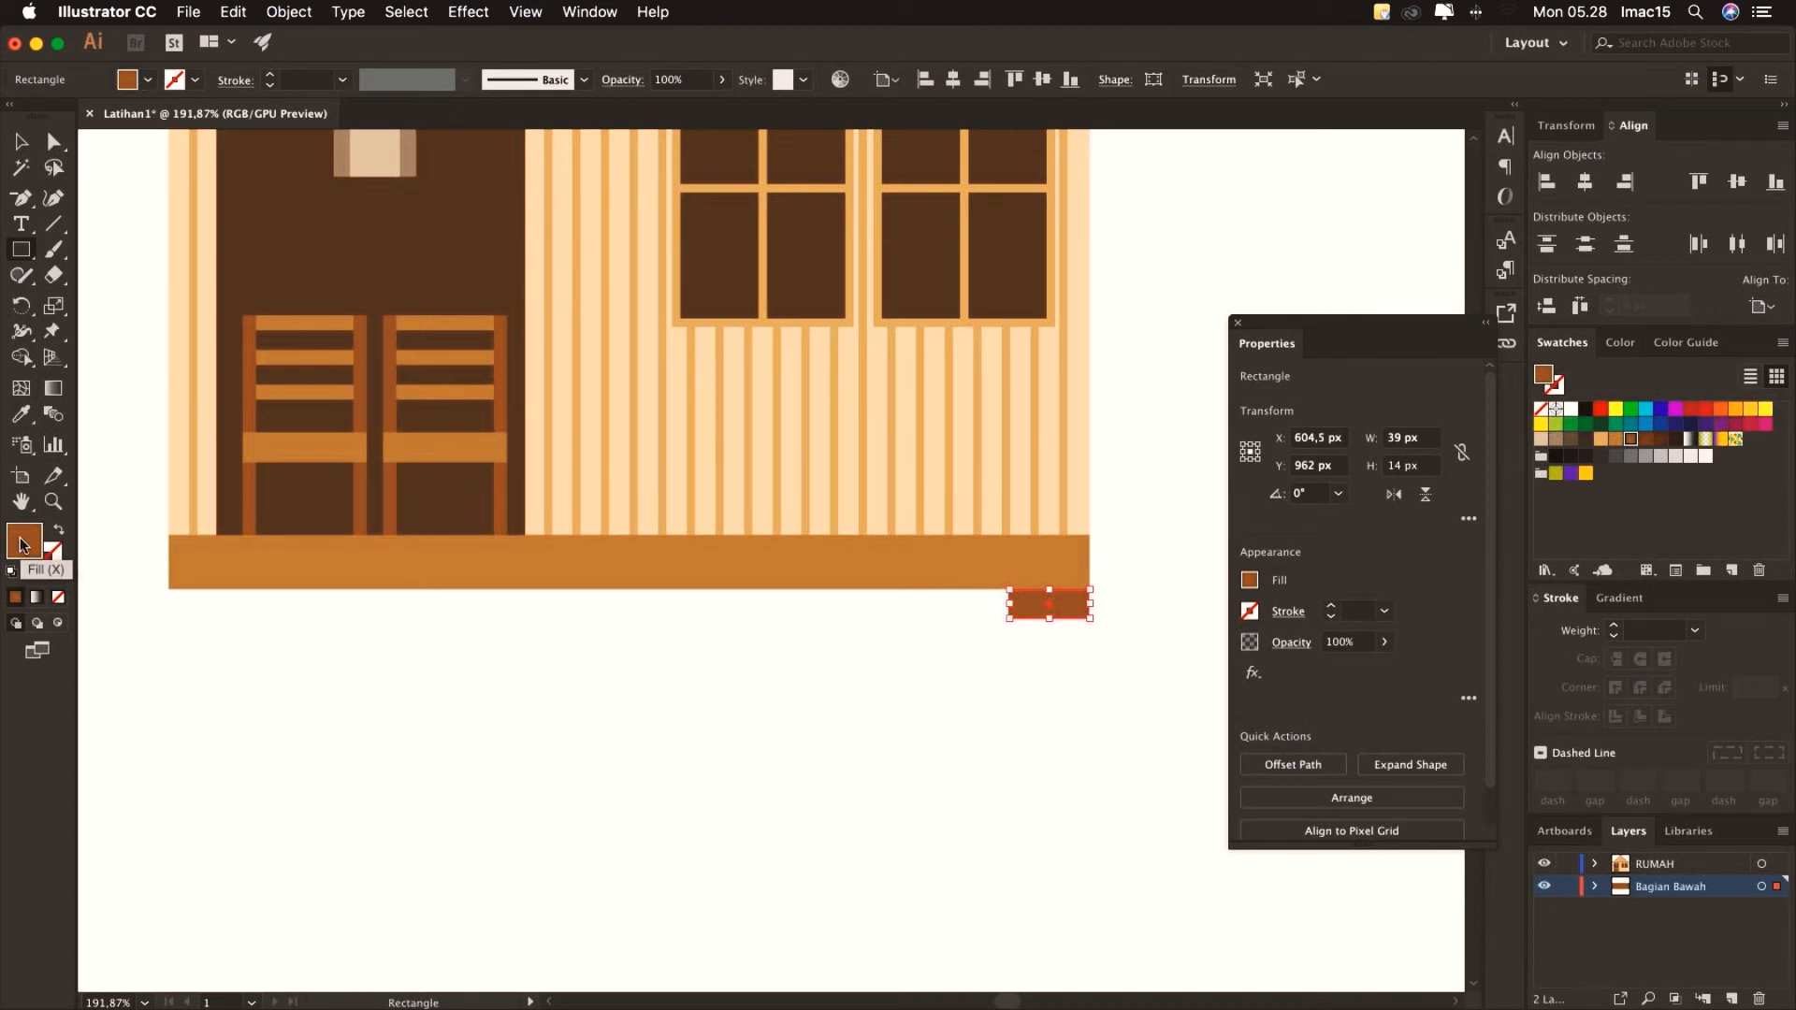
left_click(1630, 457)
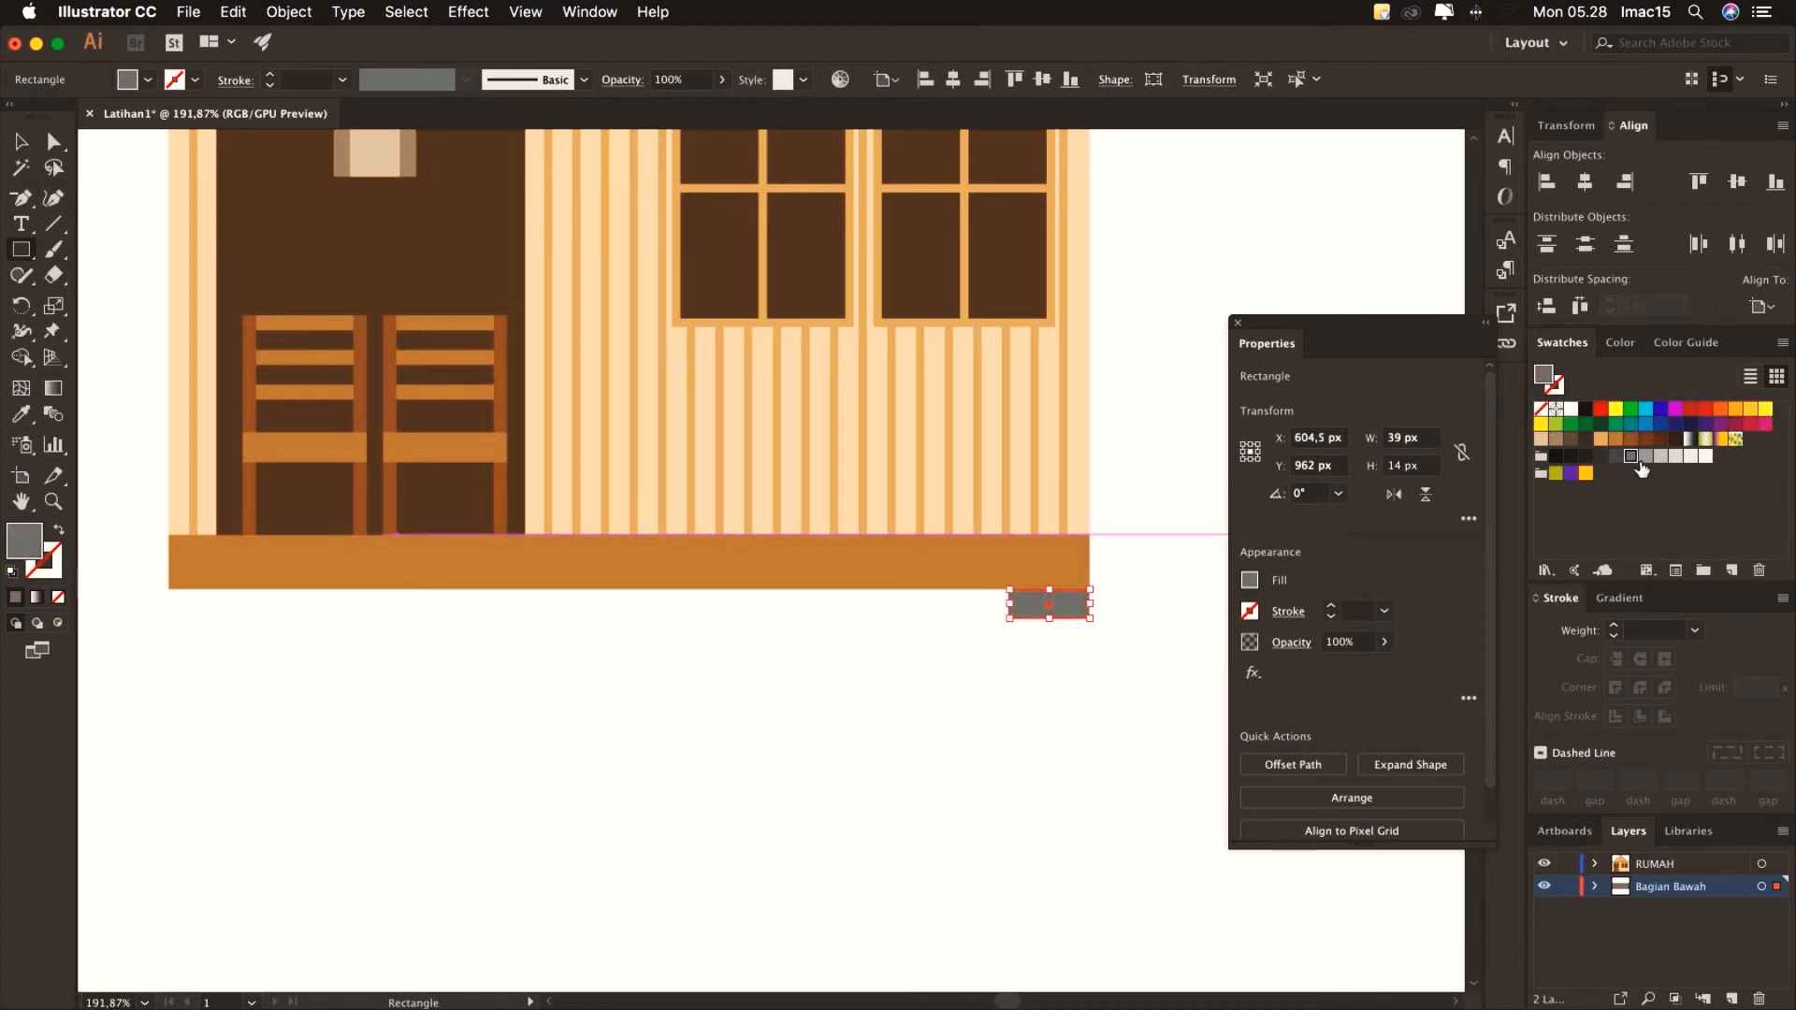
left_click(1645, 457)
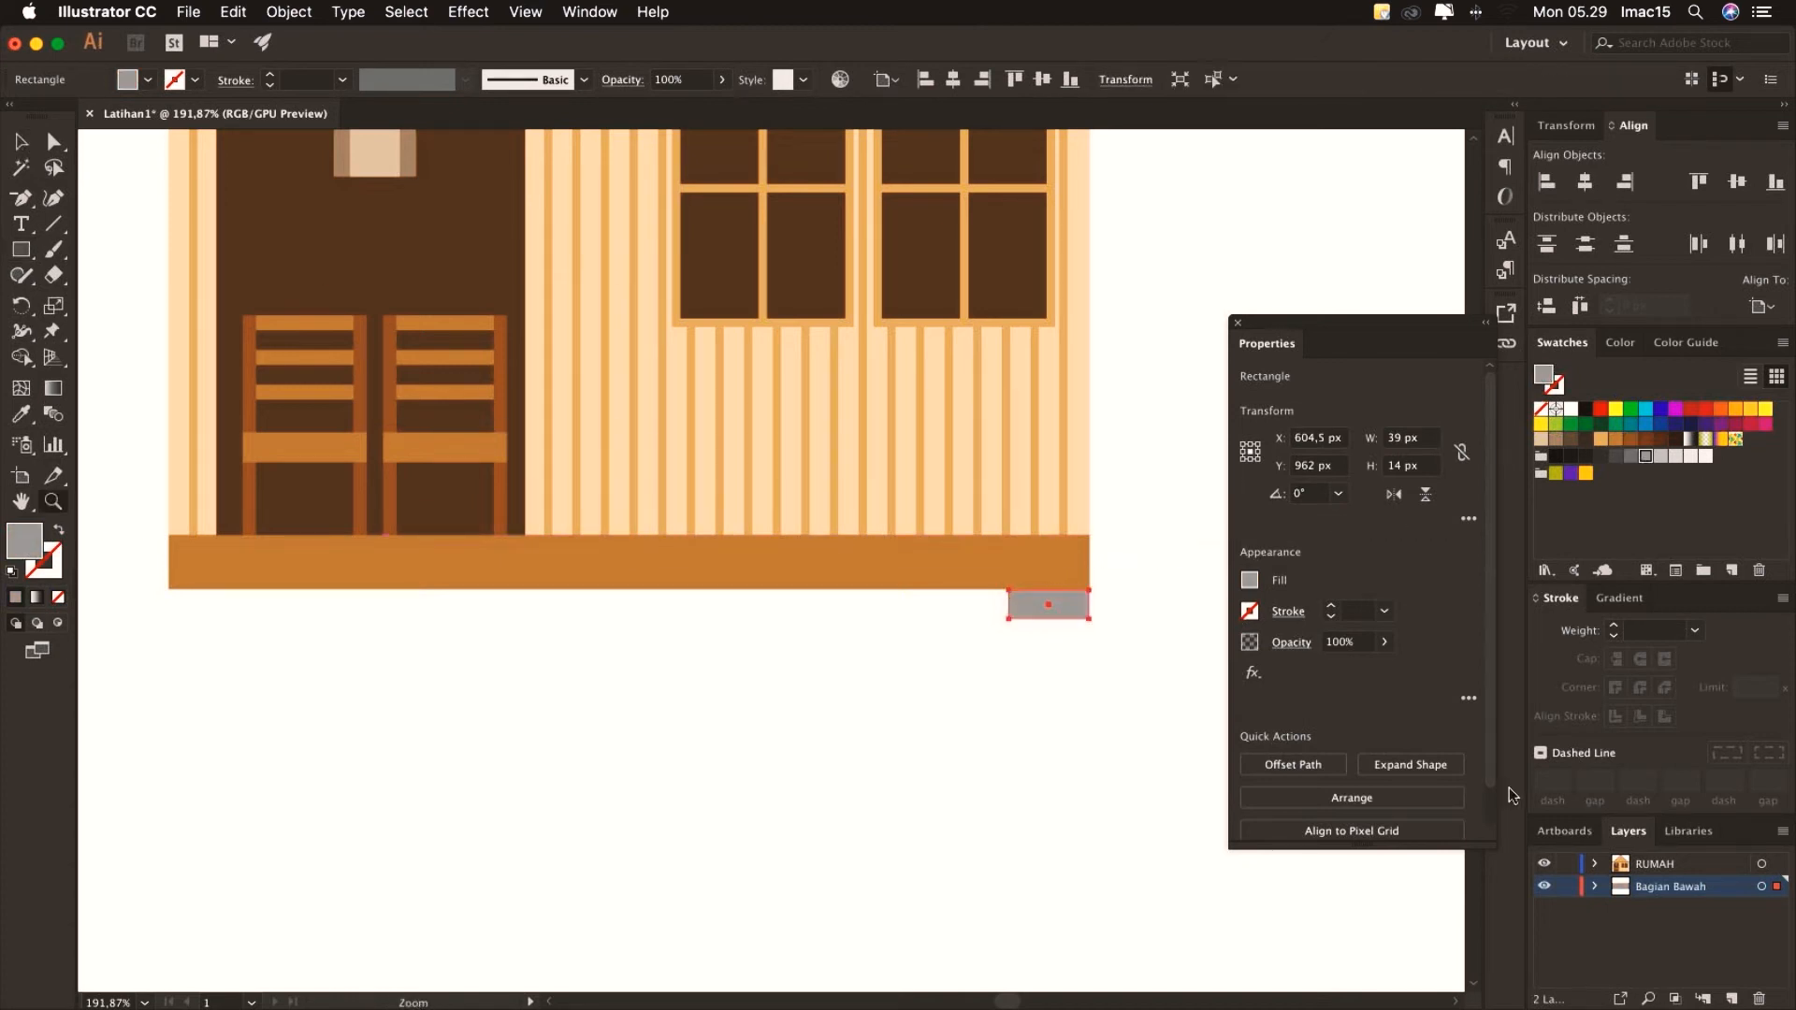
Paste a copy of the gray rectangle in place and move it directly below the original
left_click(230, 13)
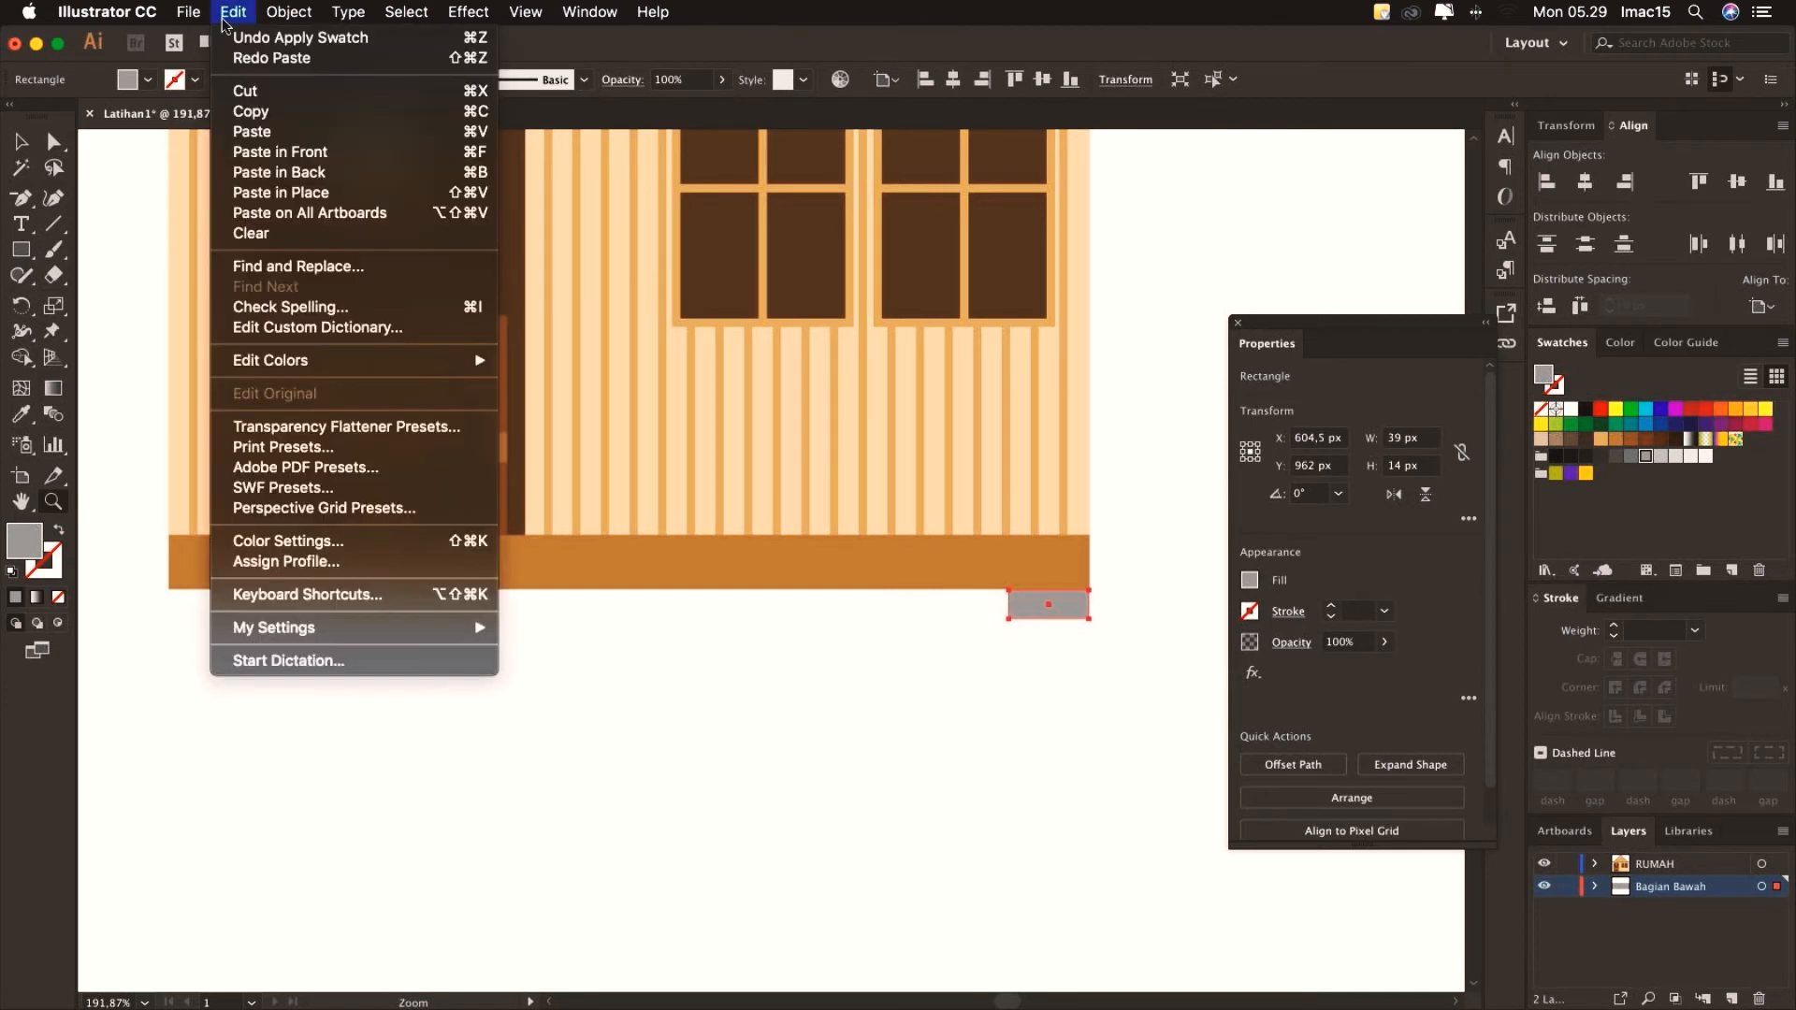
left_click(335, 193)
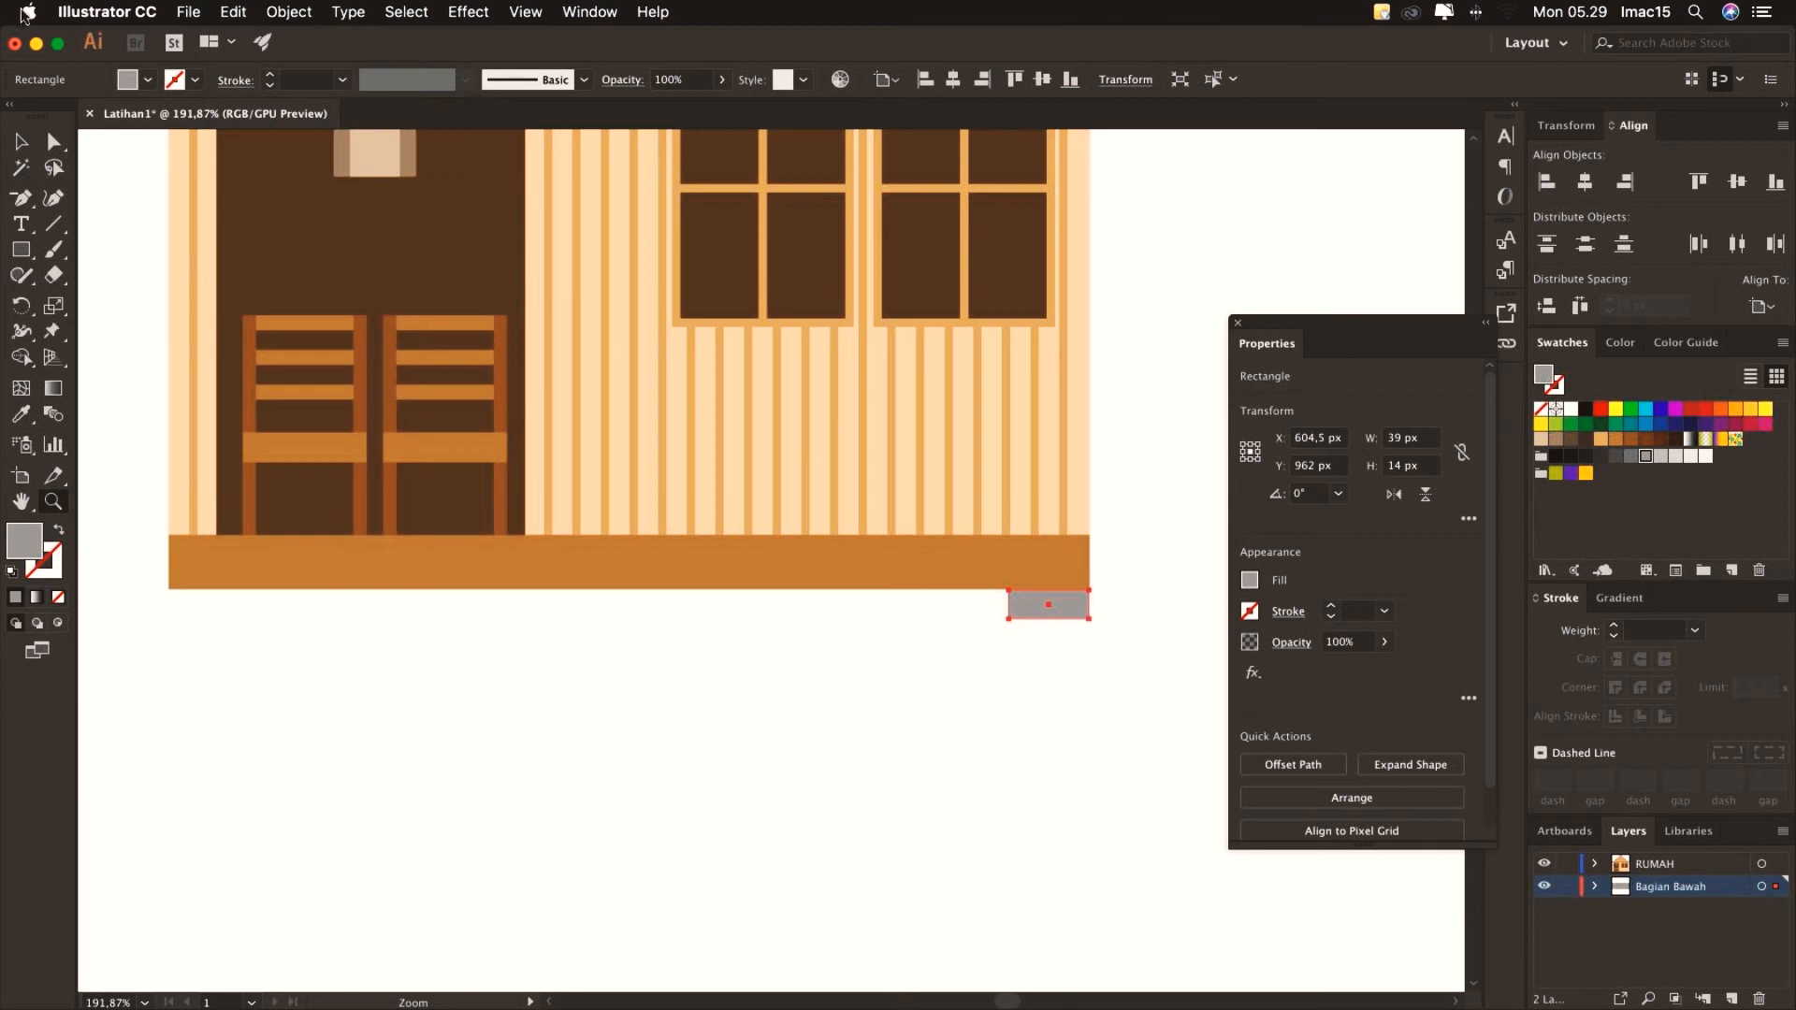
left_click(22, 144)
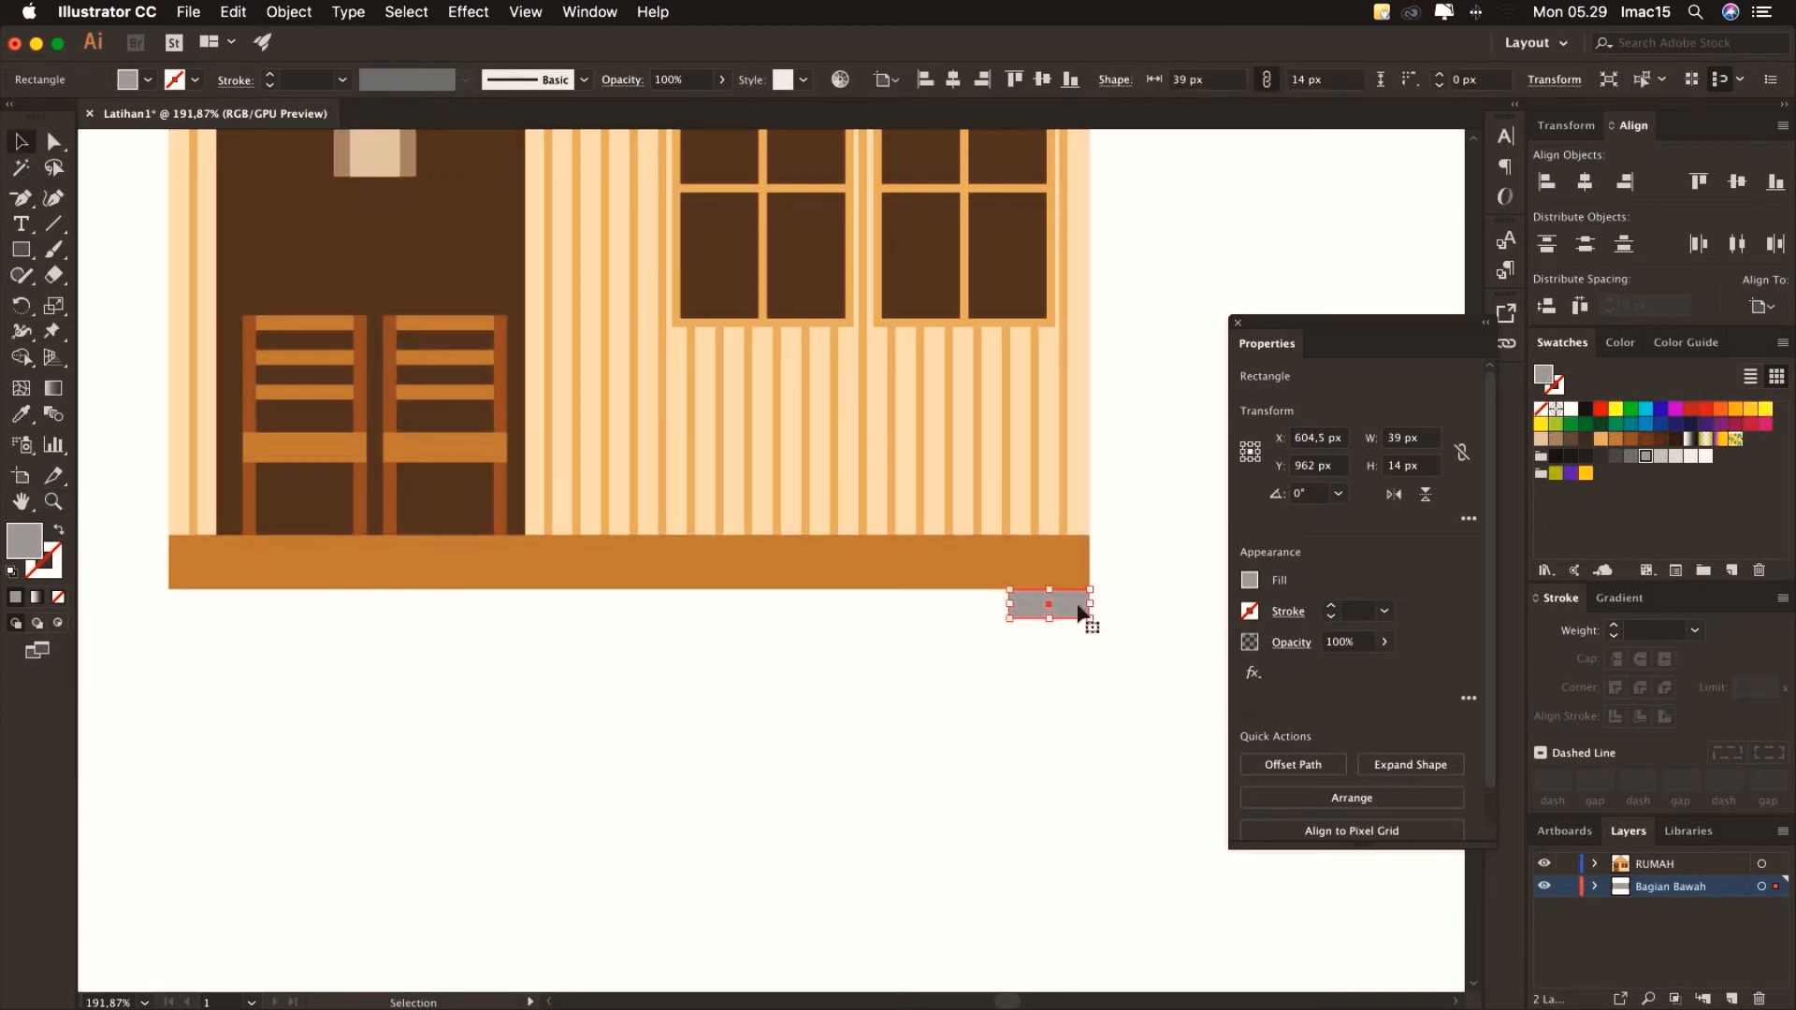
left_click_drag(1074, 606, 1072, 623)
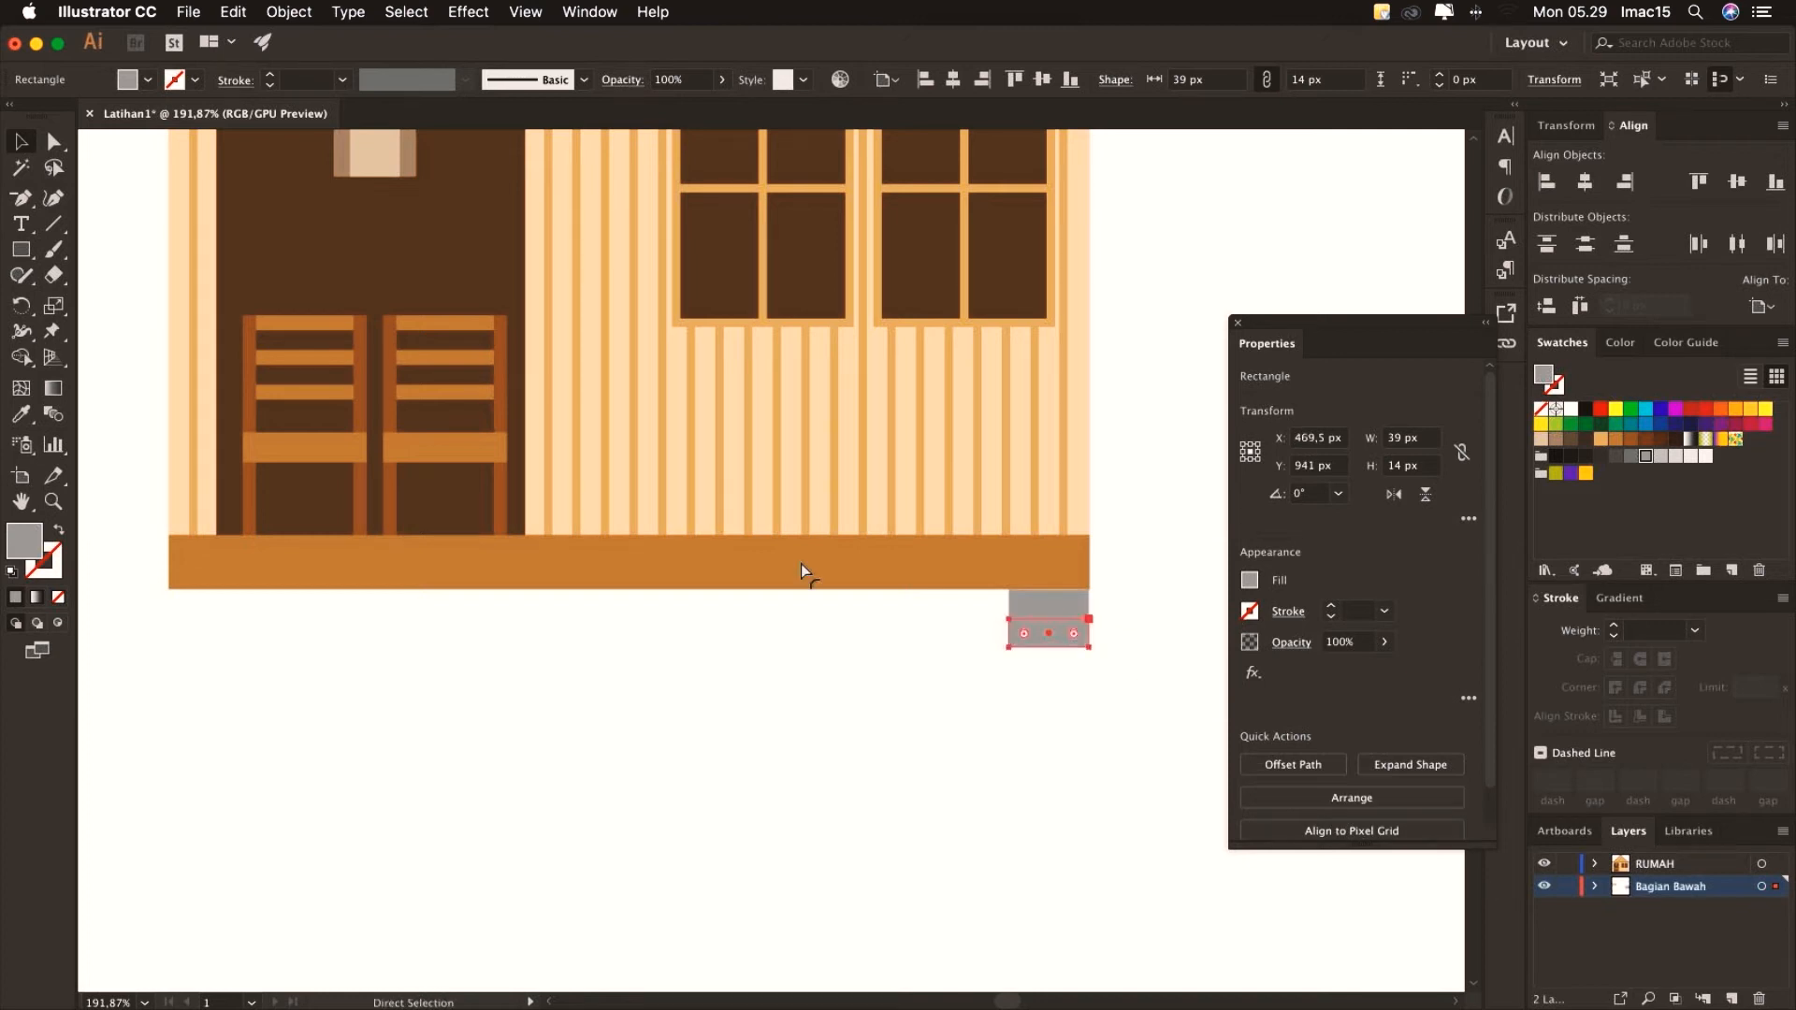
Paste another gray rectangle in place, move it below the two blocks, and resize it to about 26 by 69 px as the post
left_click(233, 11)
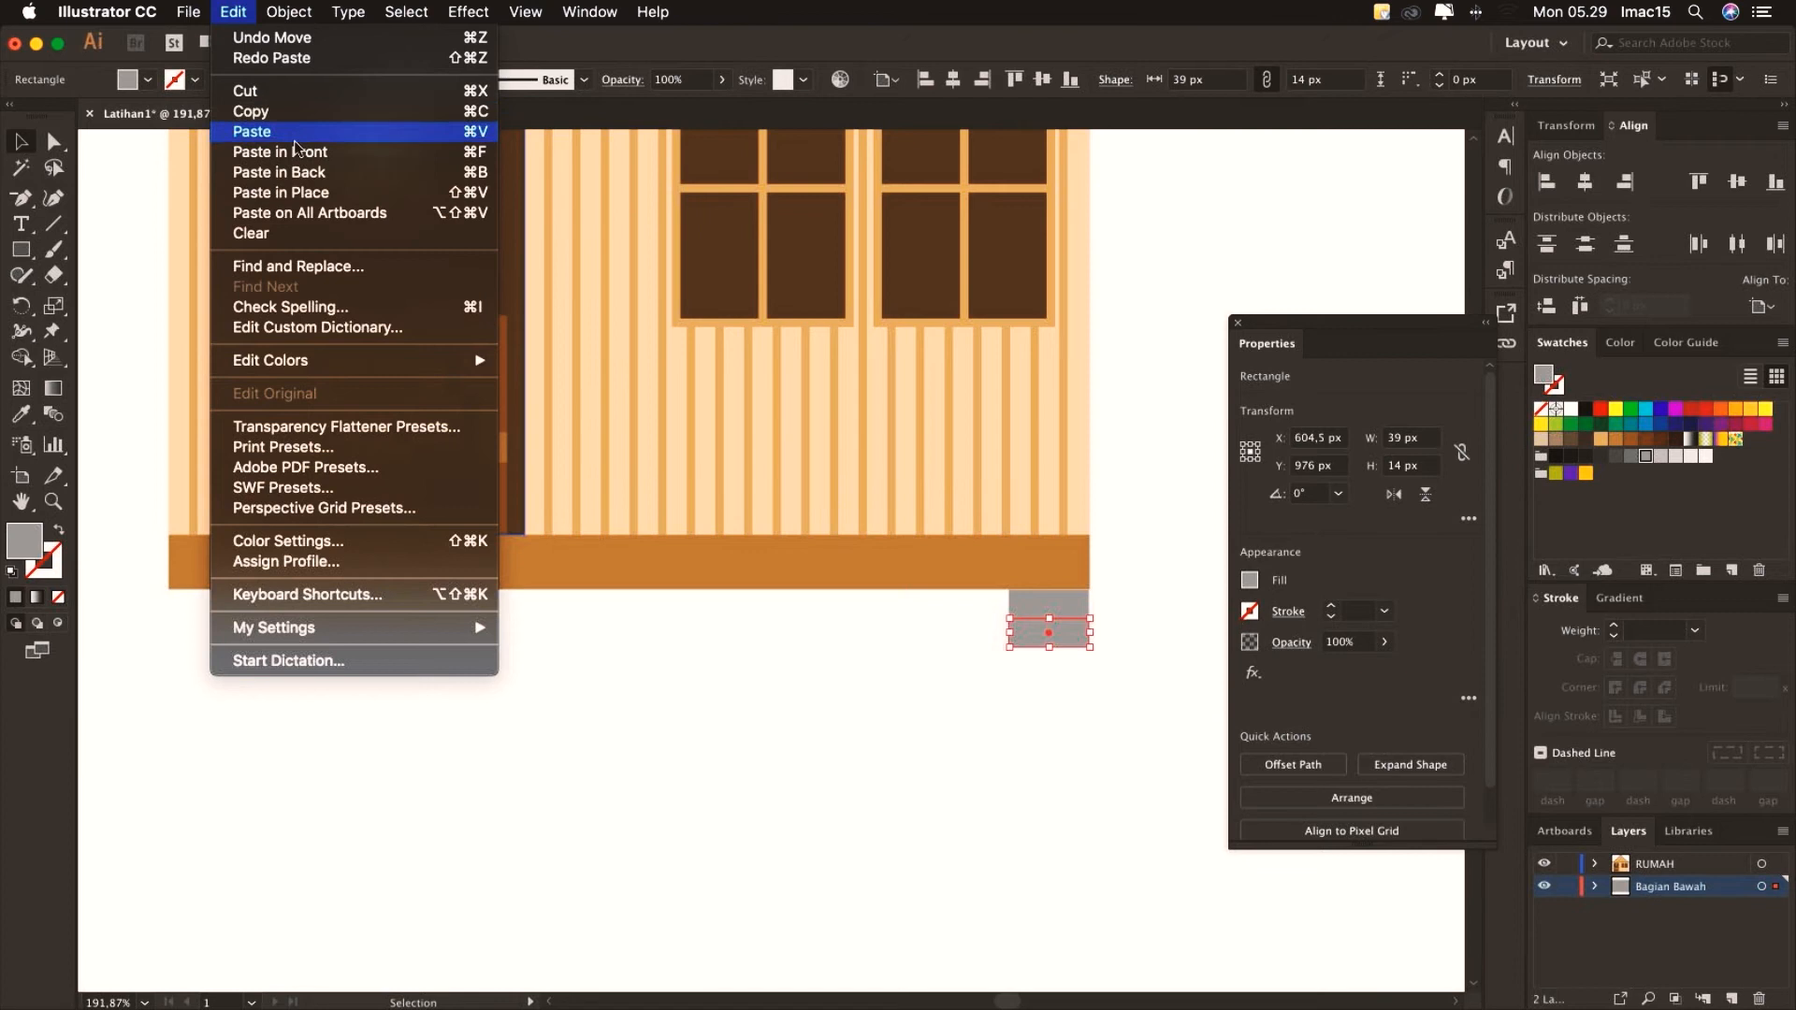
left_click(296, 192)
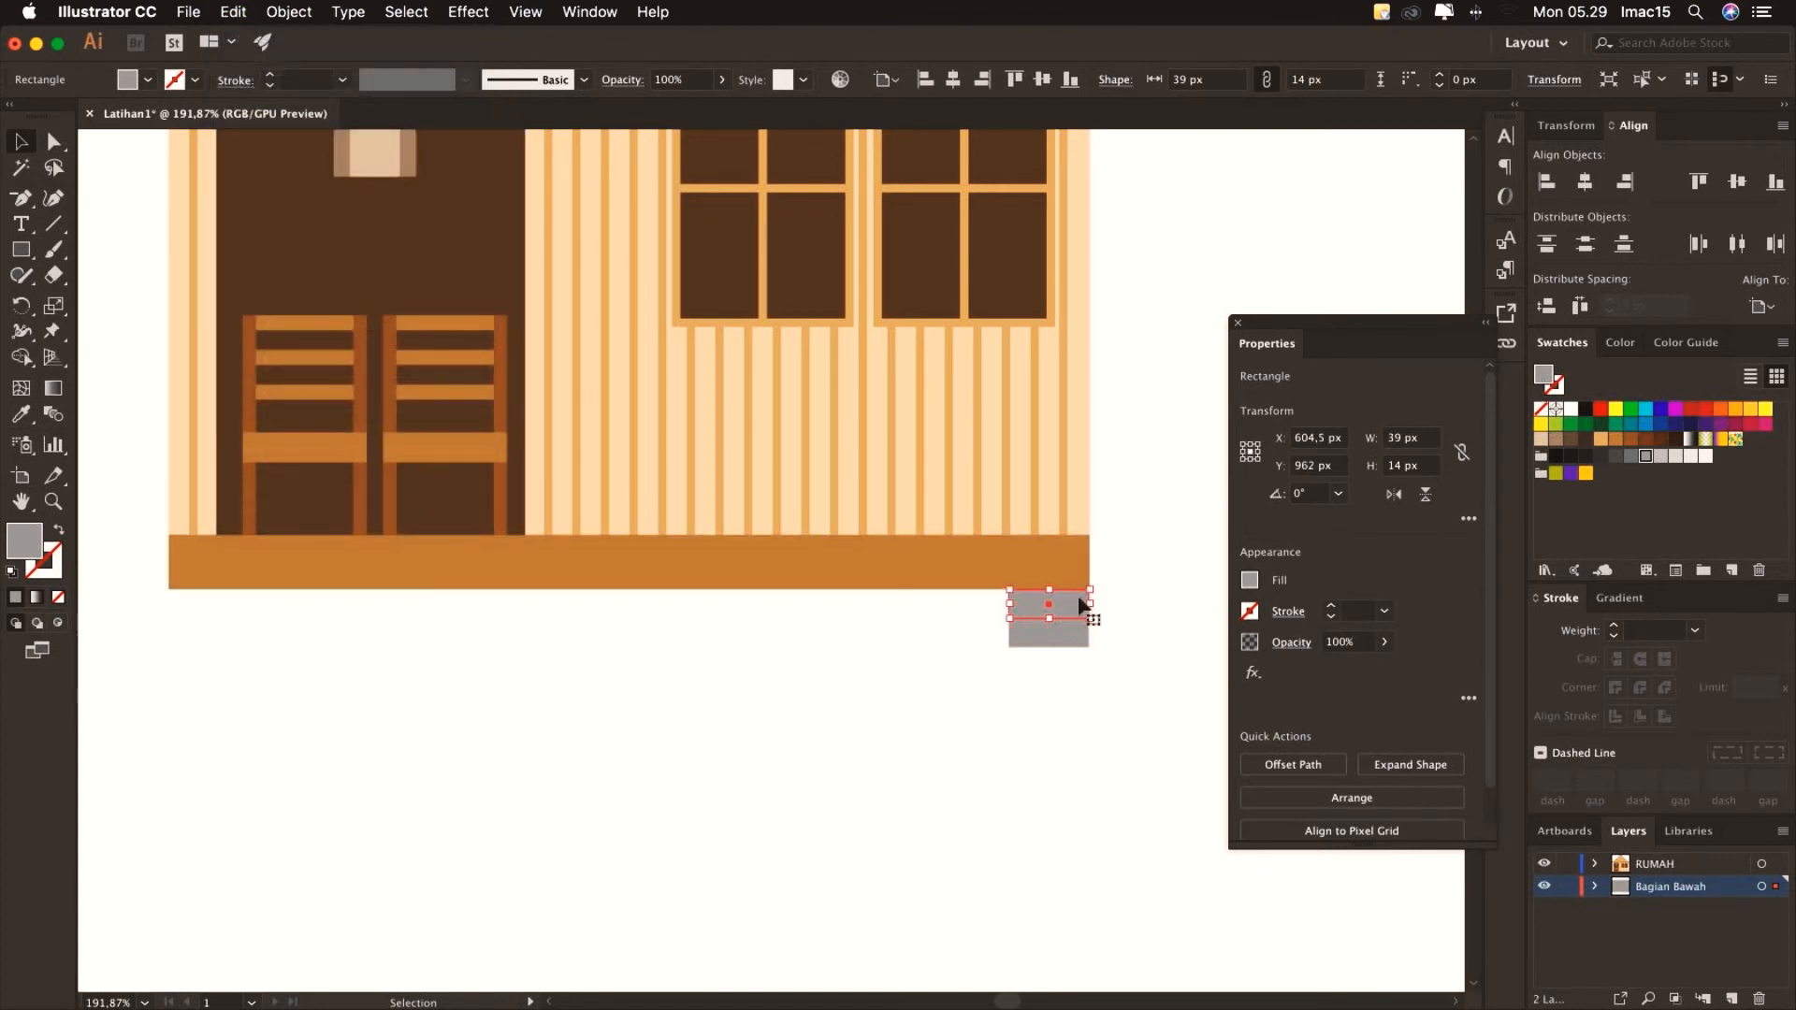
left_click_drag(1078, 600, 1038, 664)
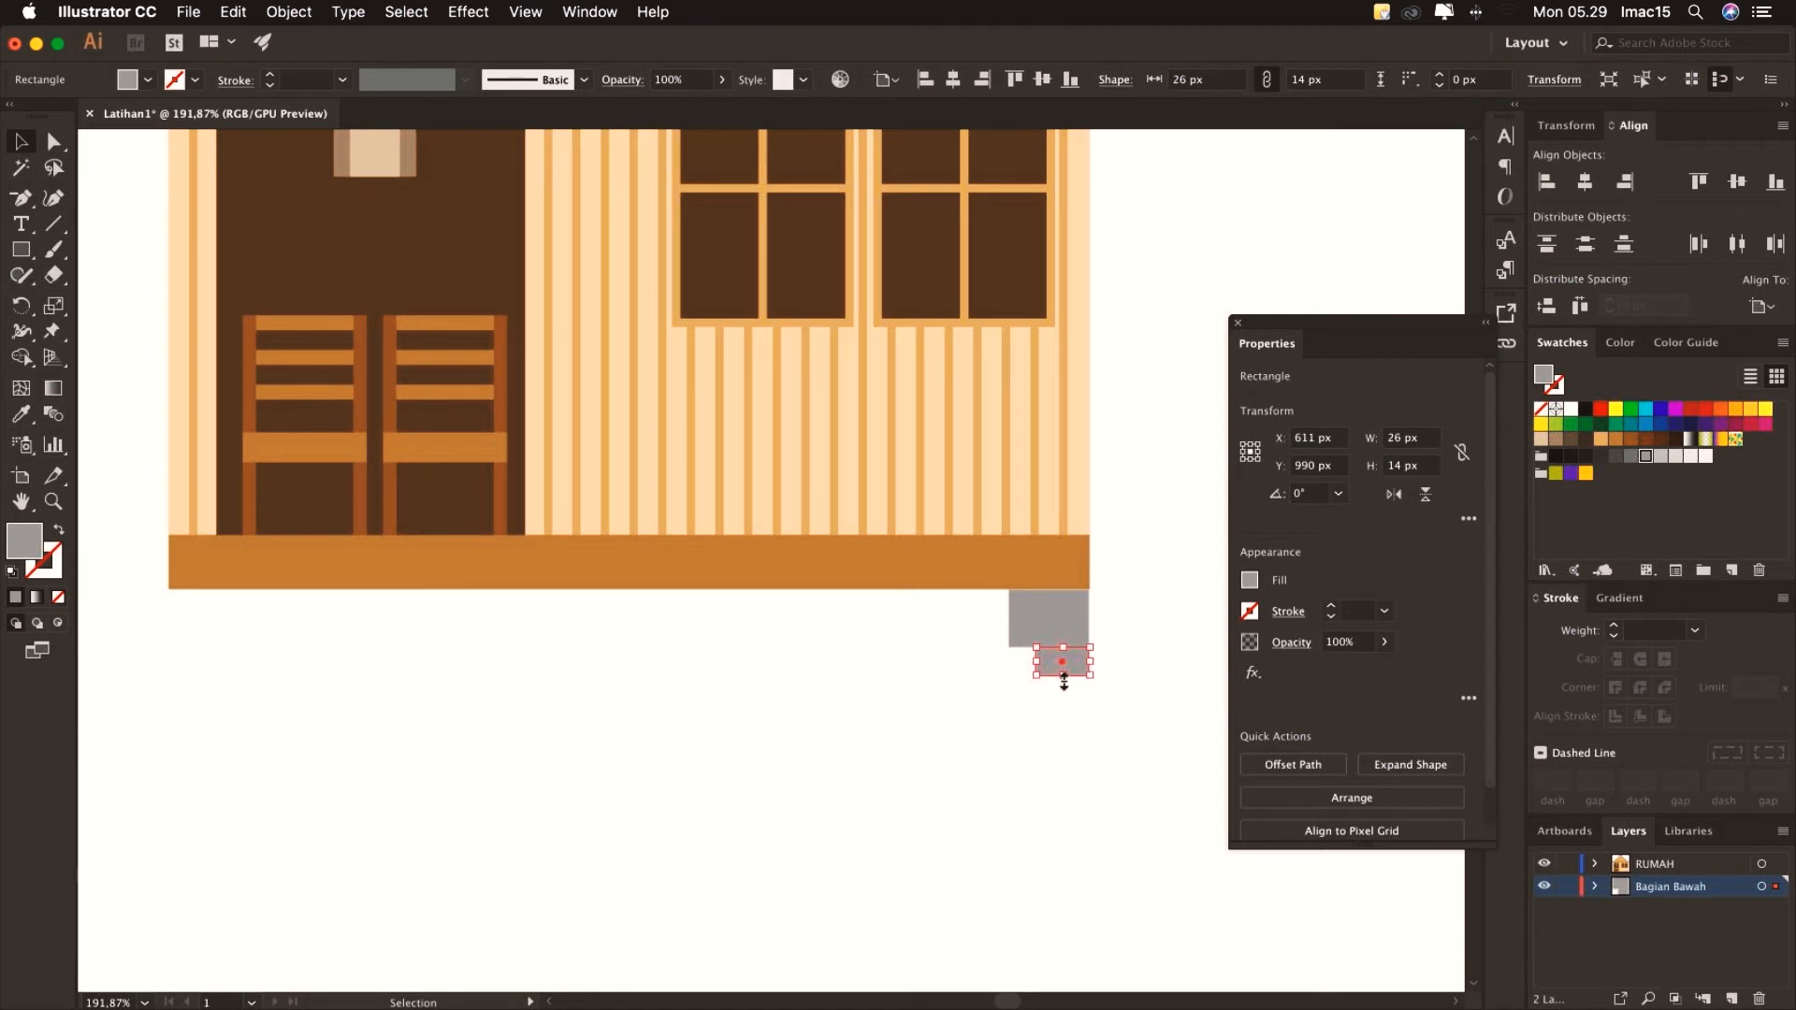
left_click_drag(1063, 682, 1075, 790)
Fill the middle block of the pillar with a lighter gray swatch
left_click(1060, 629)
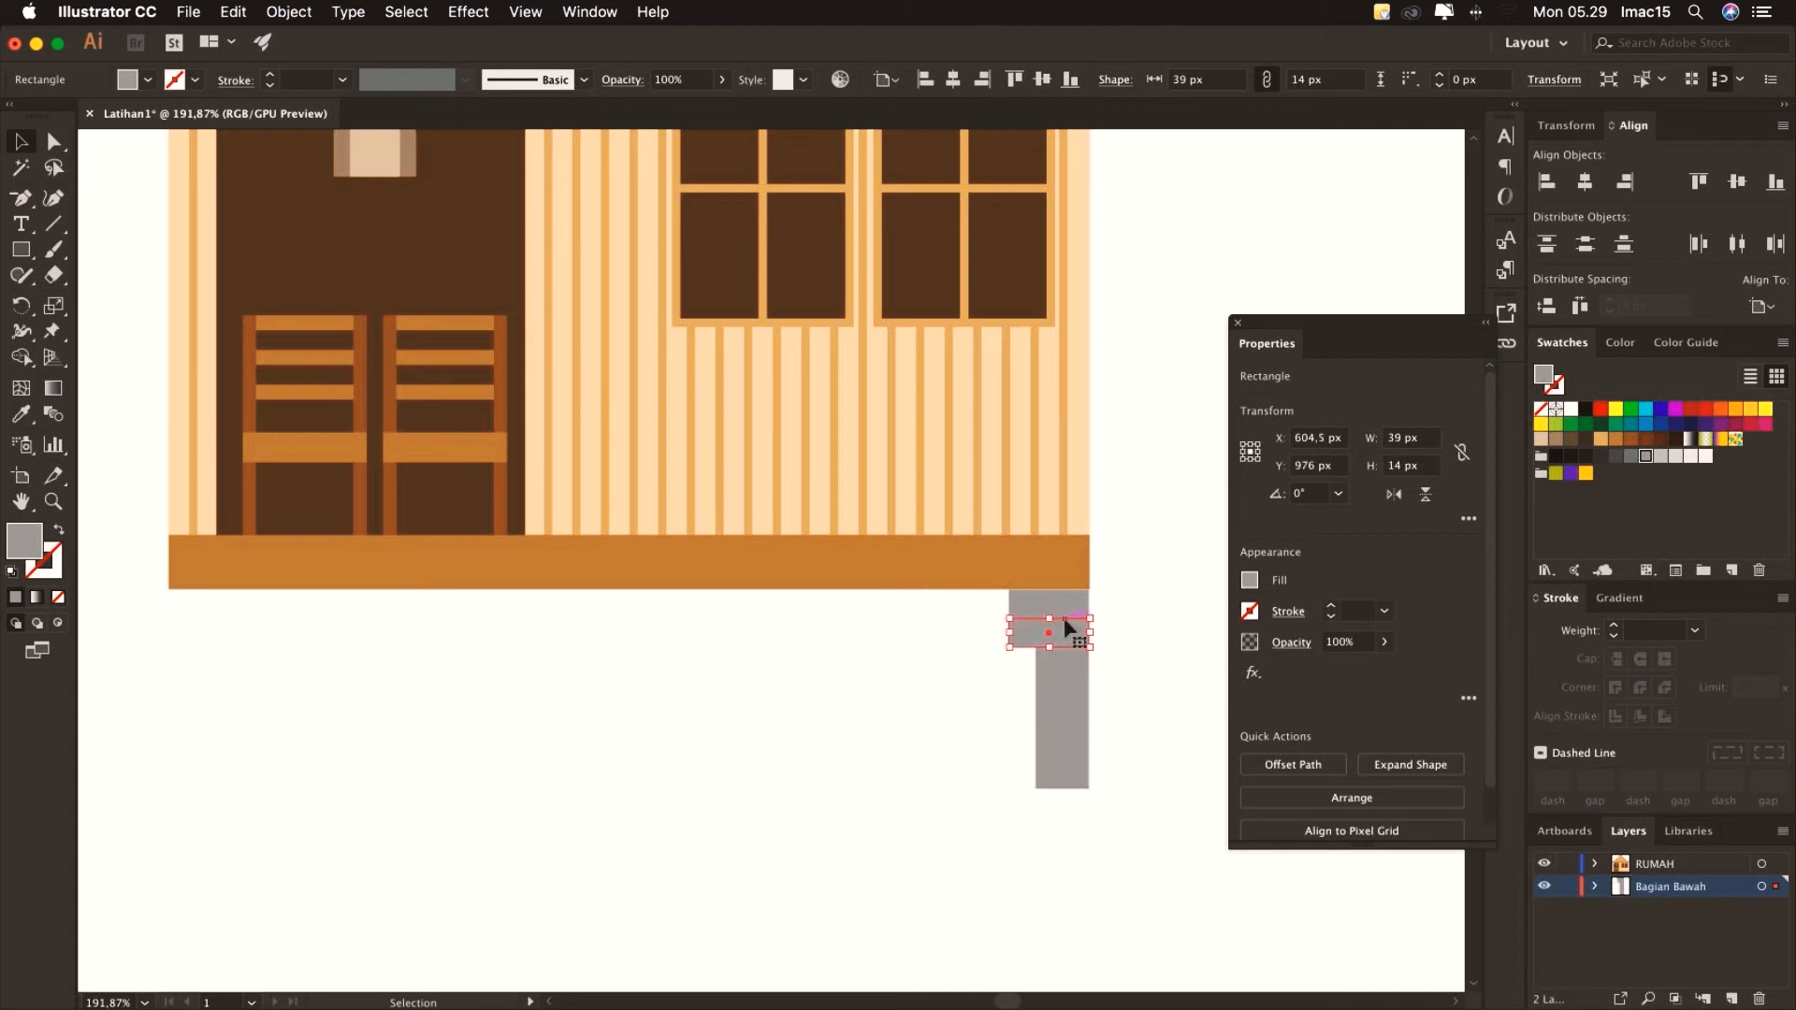
left_click(1661, 456)
left_click(1189, 512)
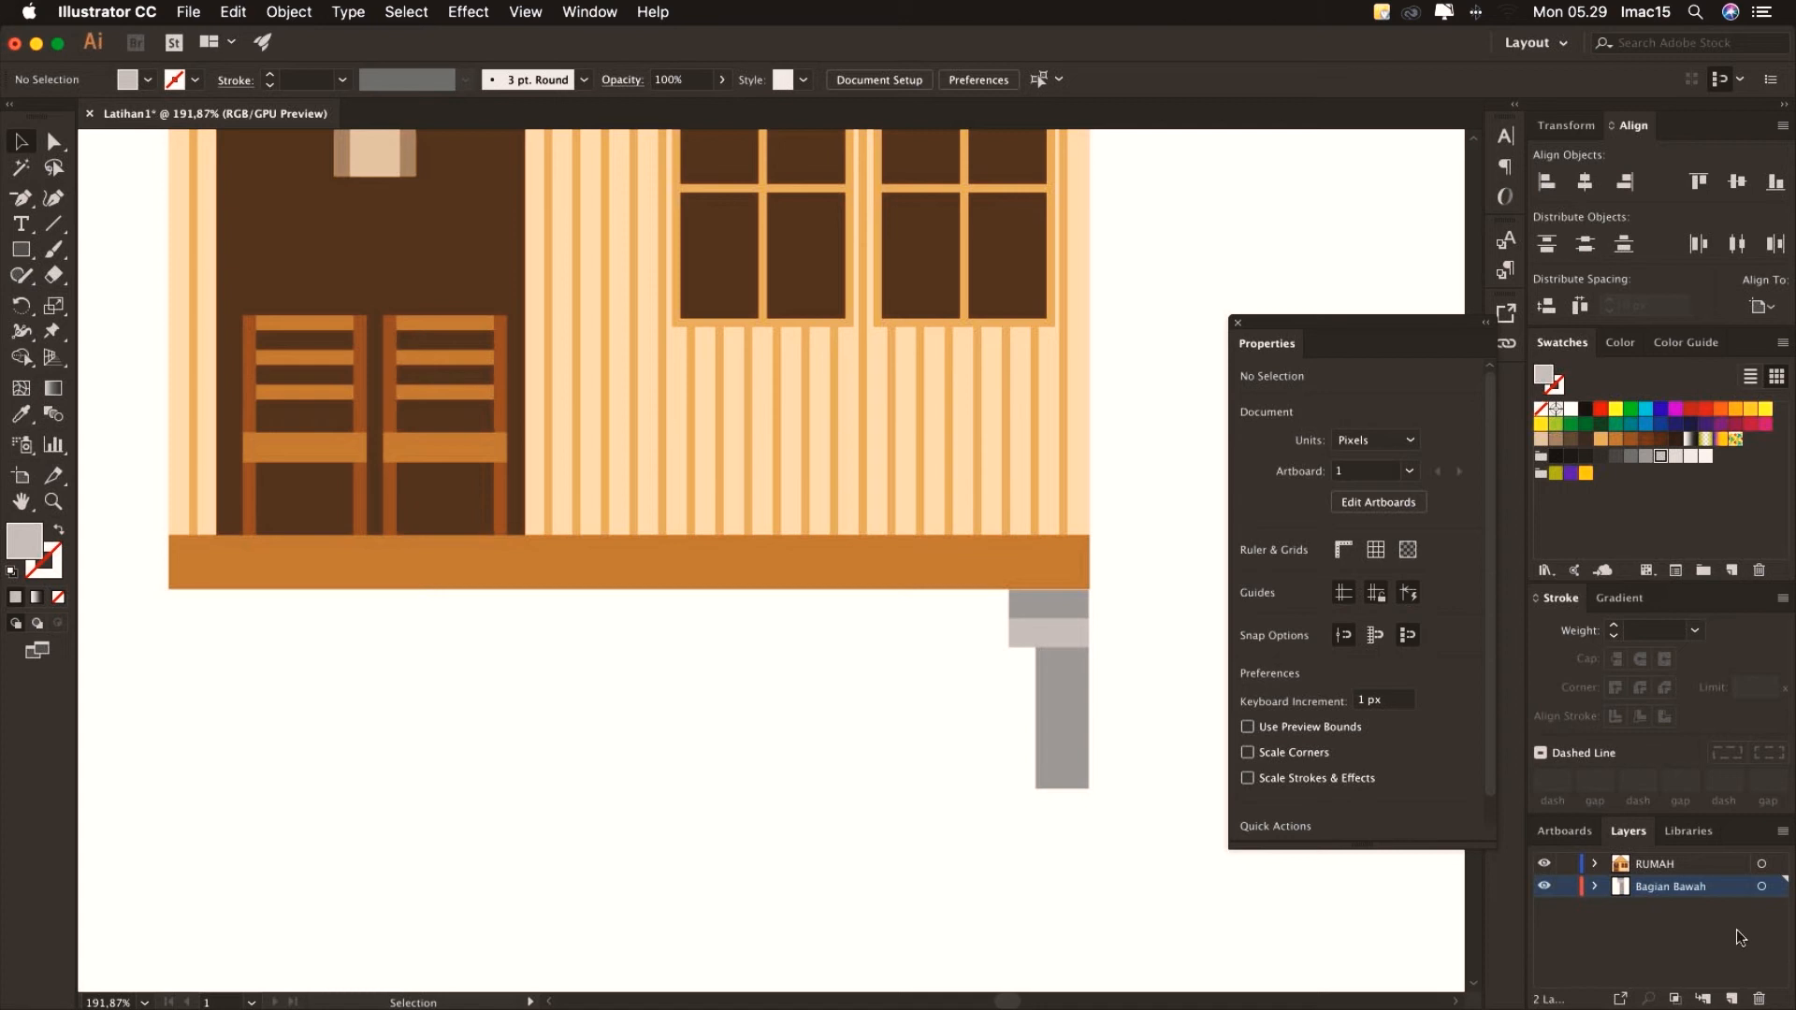
Group the three pillar rectangles in the Bagian Bawah layer
left_click(1593, 888)
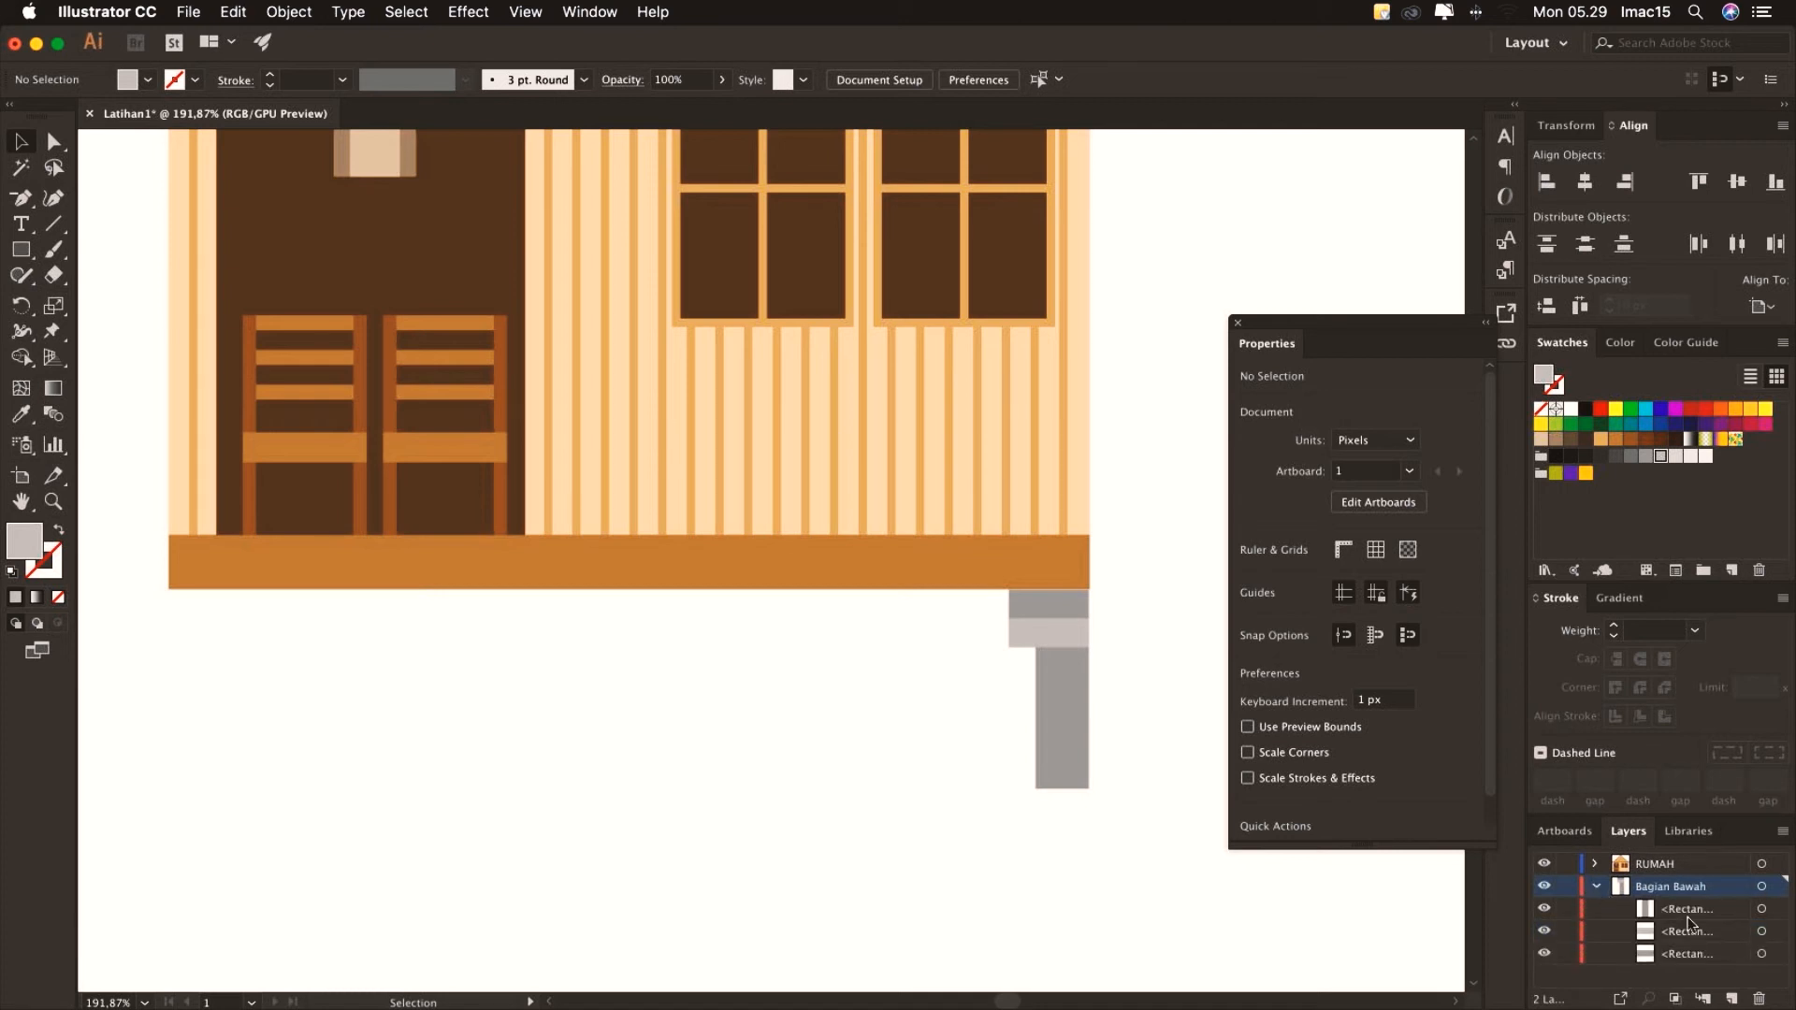
left_click(1762, 909)
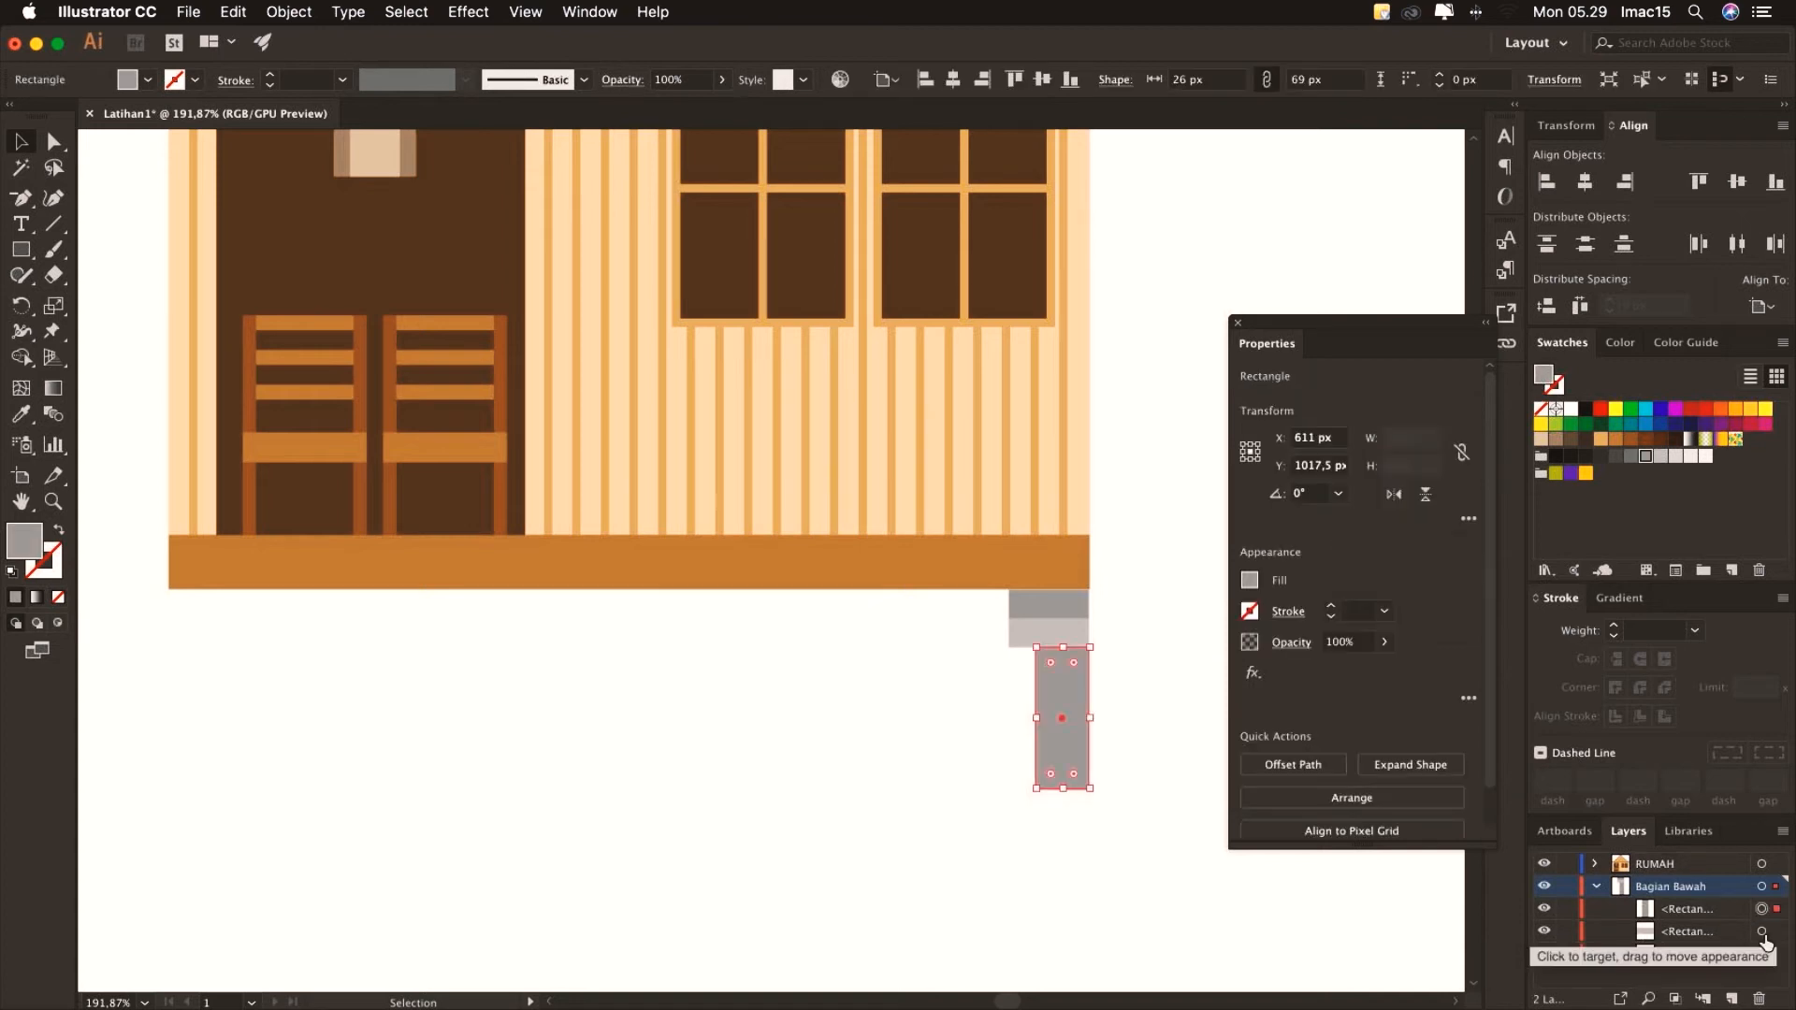
left_click(1762, 931, "shift")
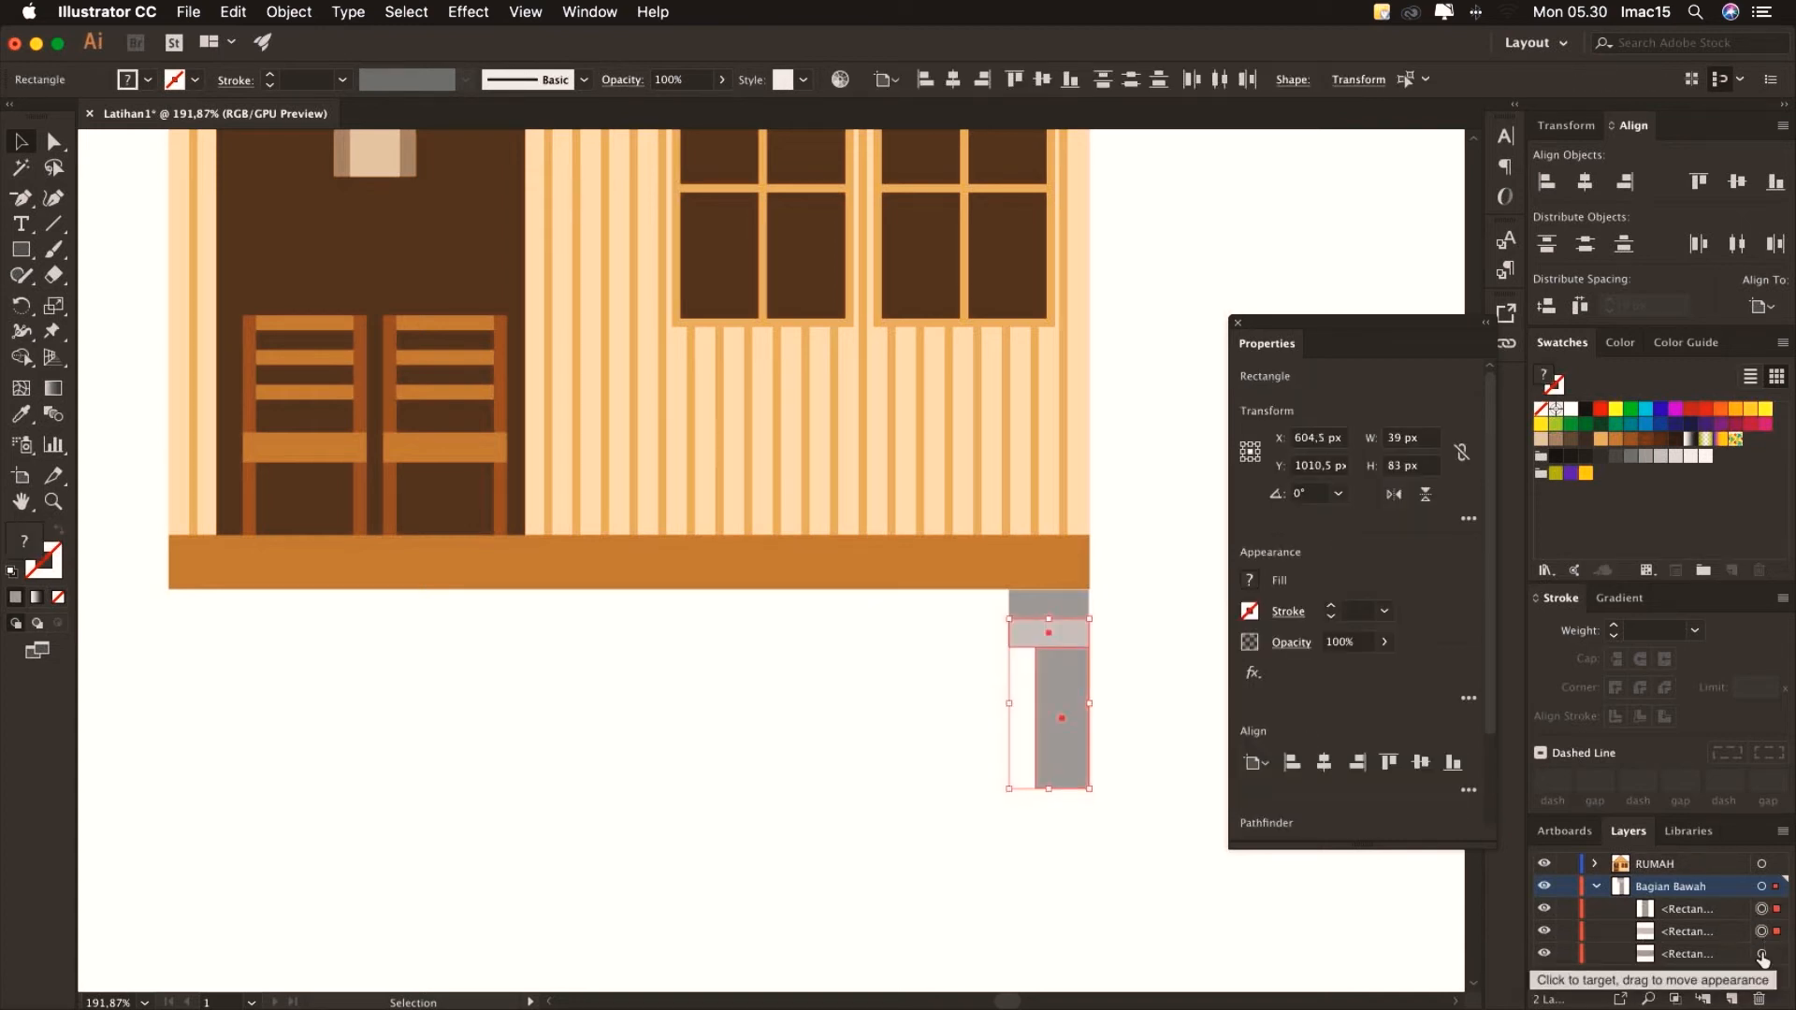
left_click(1761, 953, "shift")
right_click(1066, 686)
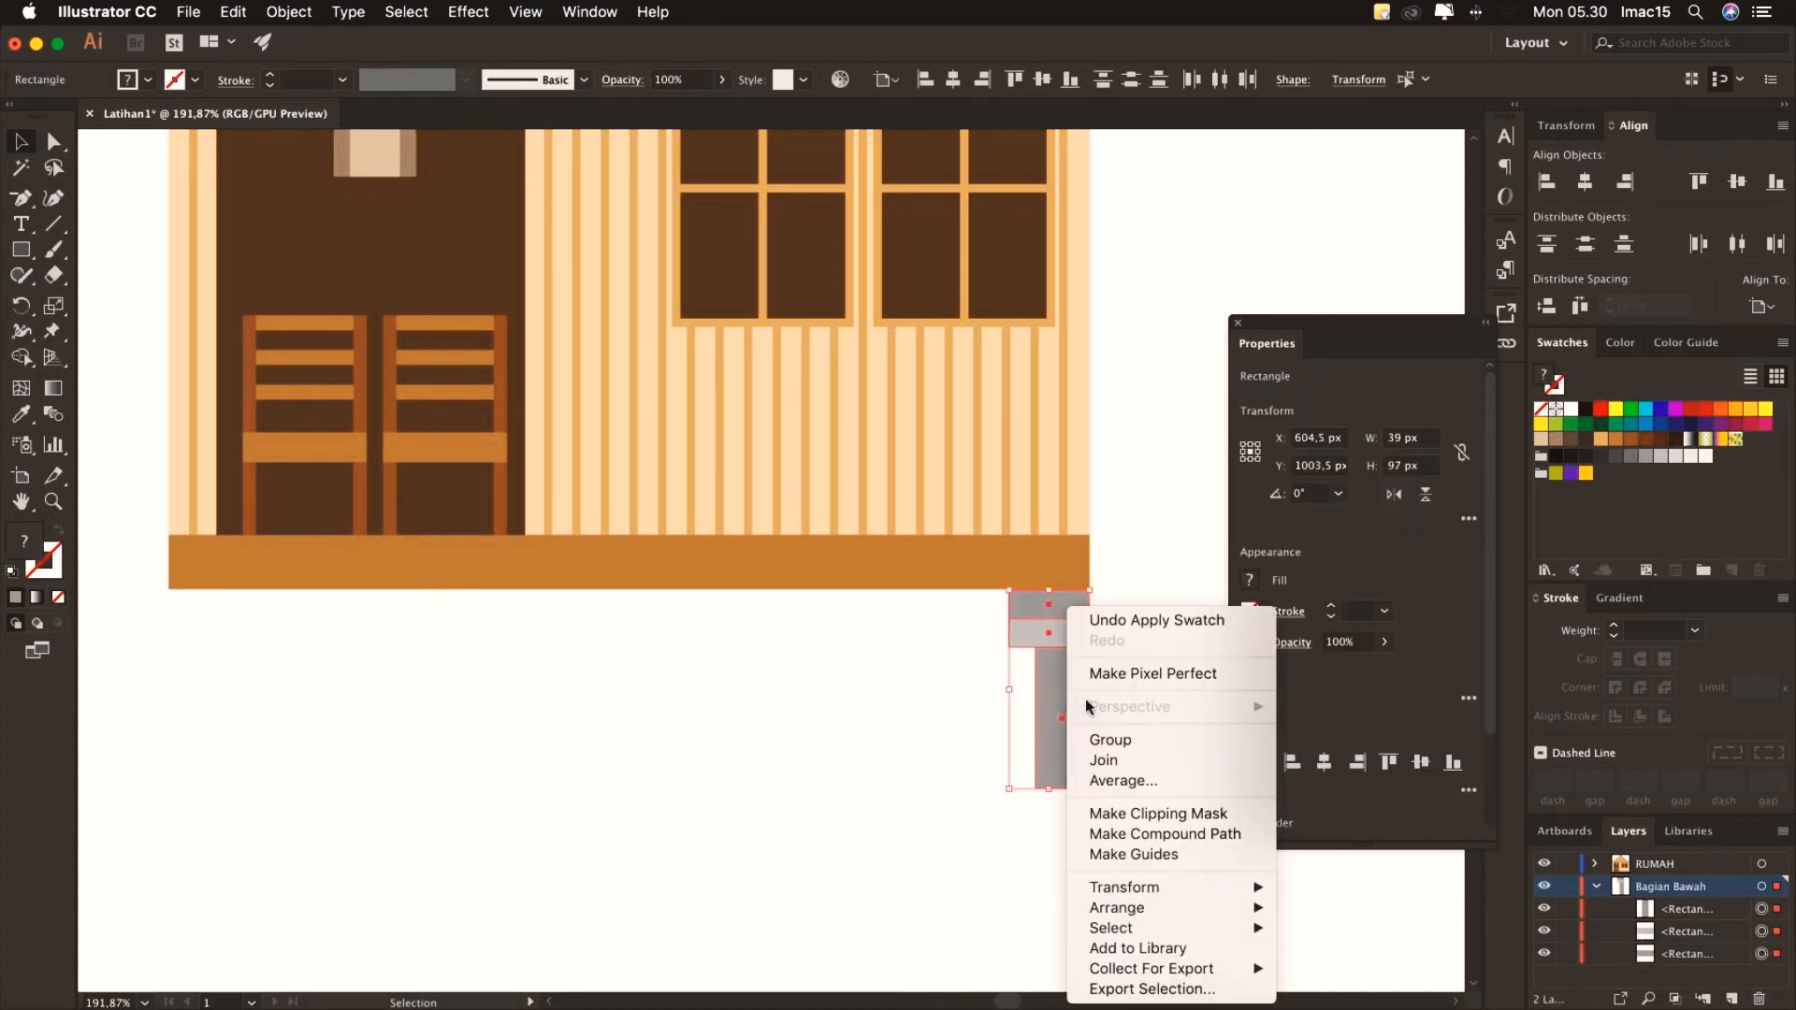
left_click(1112, 740)
Rename the pillar group as Tiang
double_click(1693, 908)
type("Tiang")
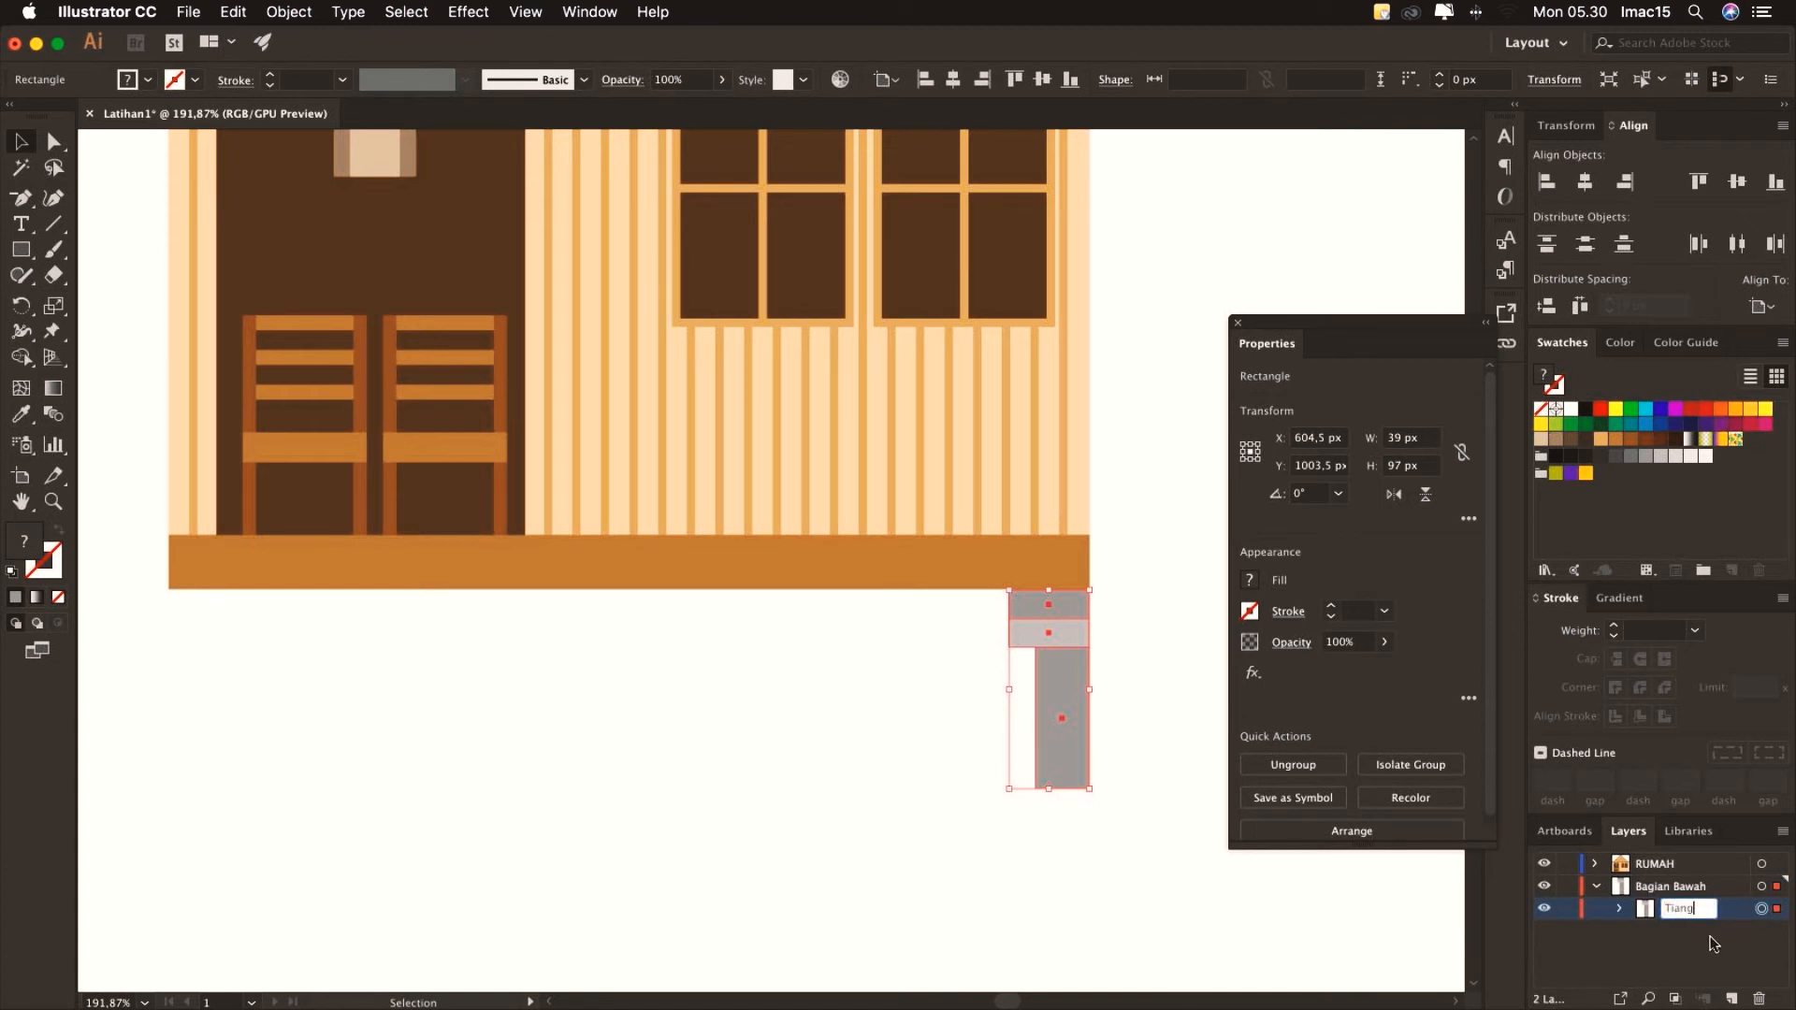
key("Return")
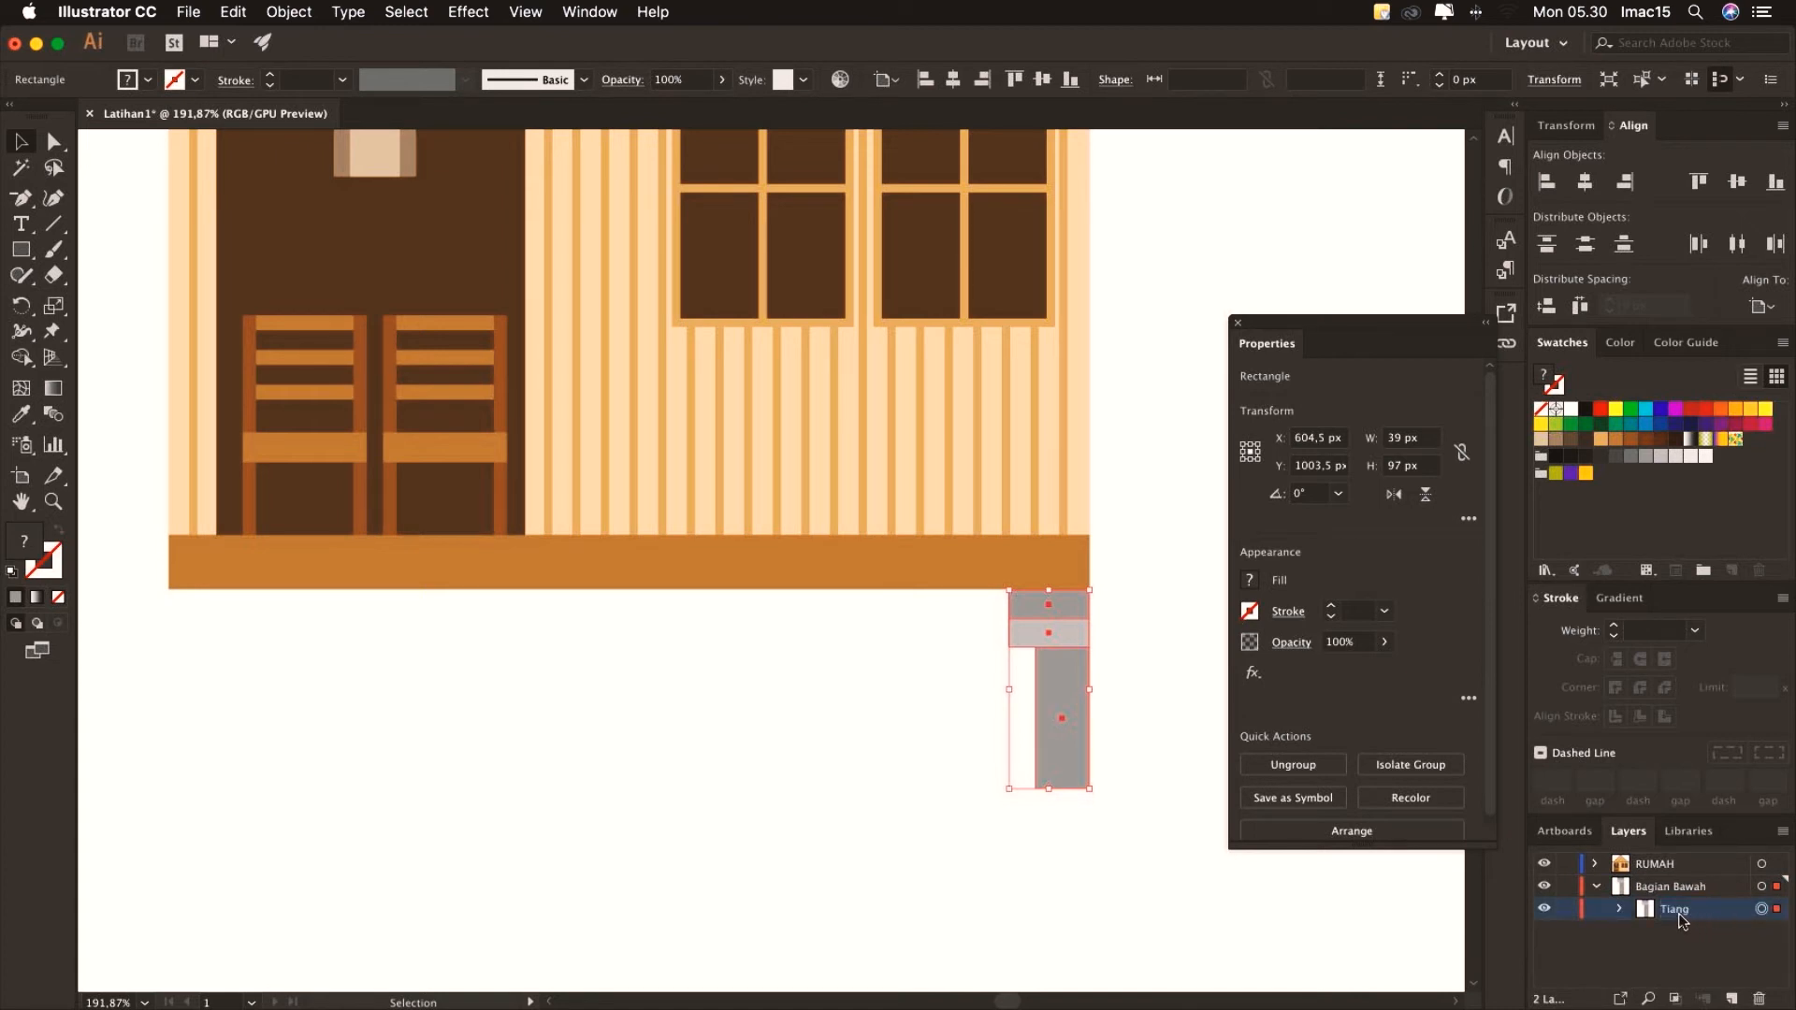
Duplicate the Tiang group and reflect the upper copy in the layer stack across the vertical axis
left_click_drag(1684, 920, 1732, 998)
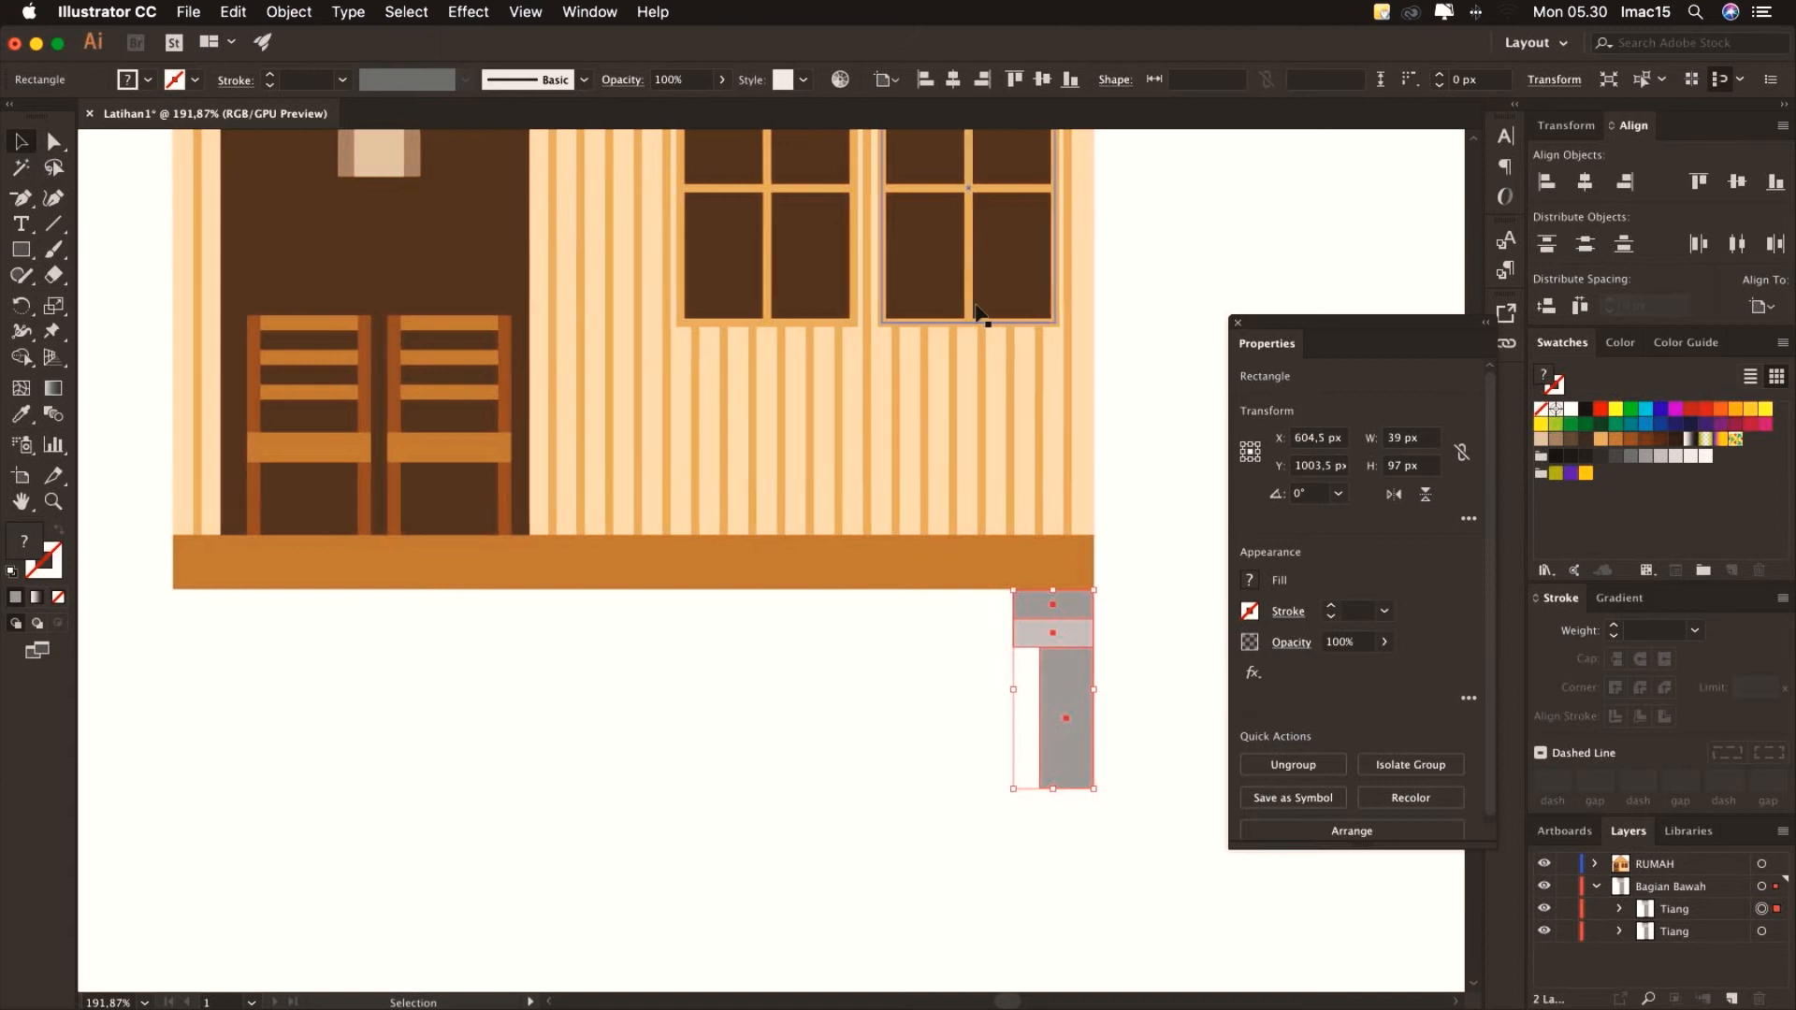
scroll(983, 321, "left", 2)
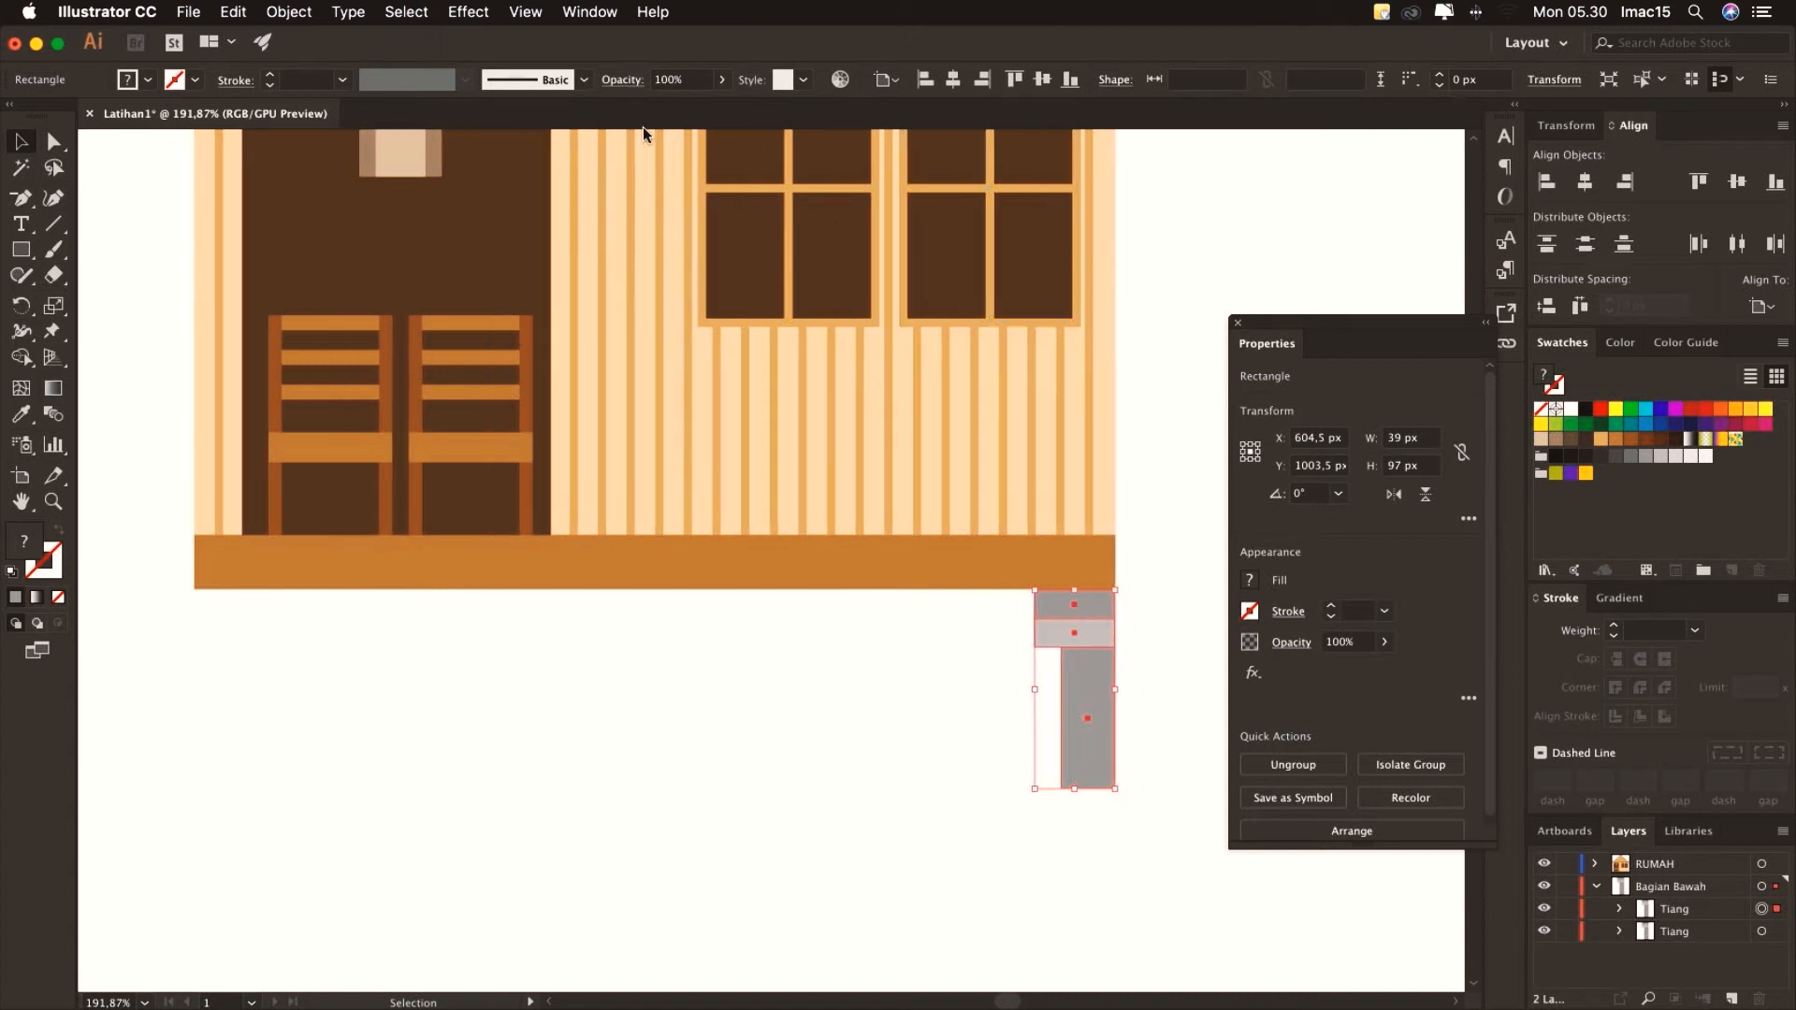
left_click(289, 12)
mouse_move(305, 40)
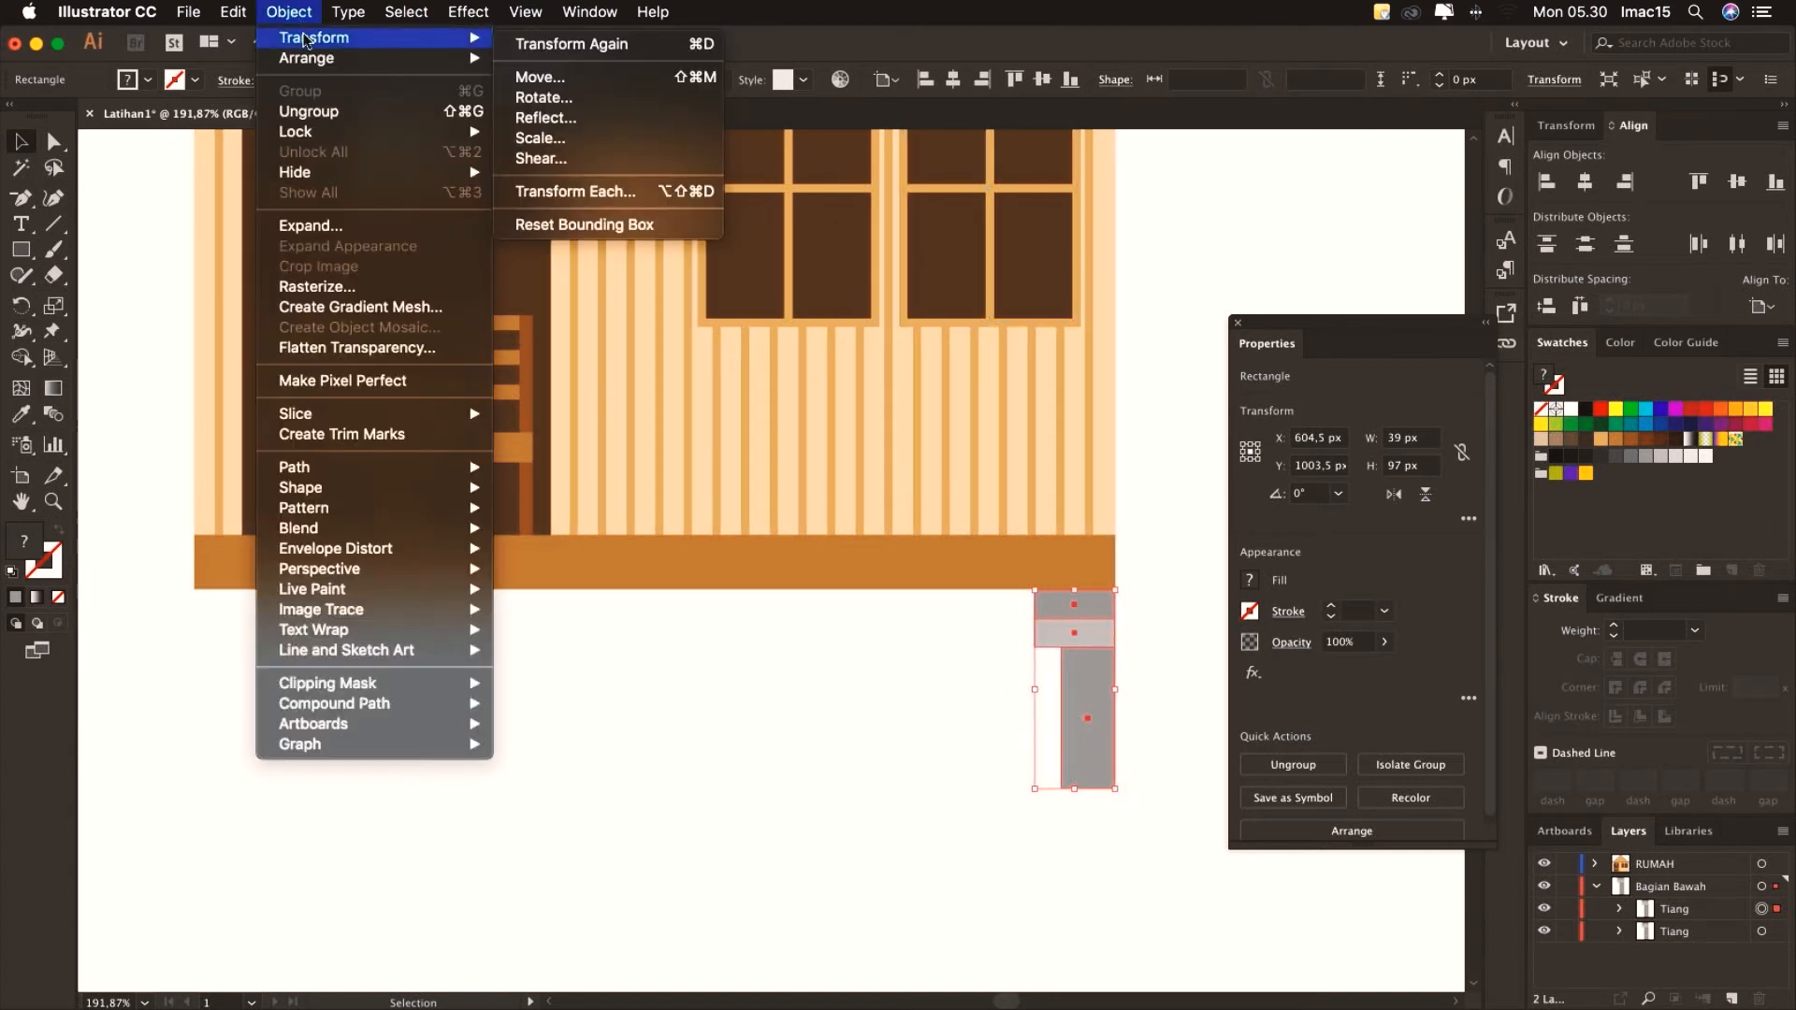
left_click(577, 125)
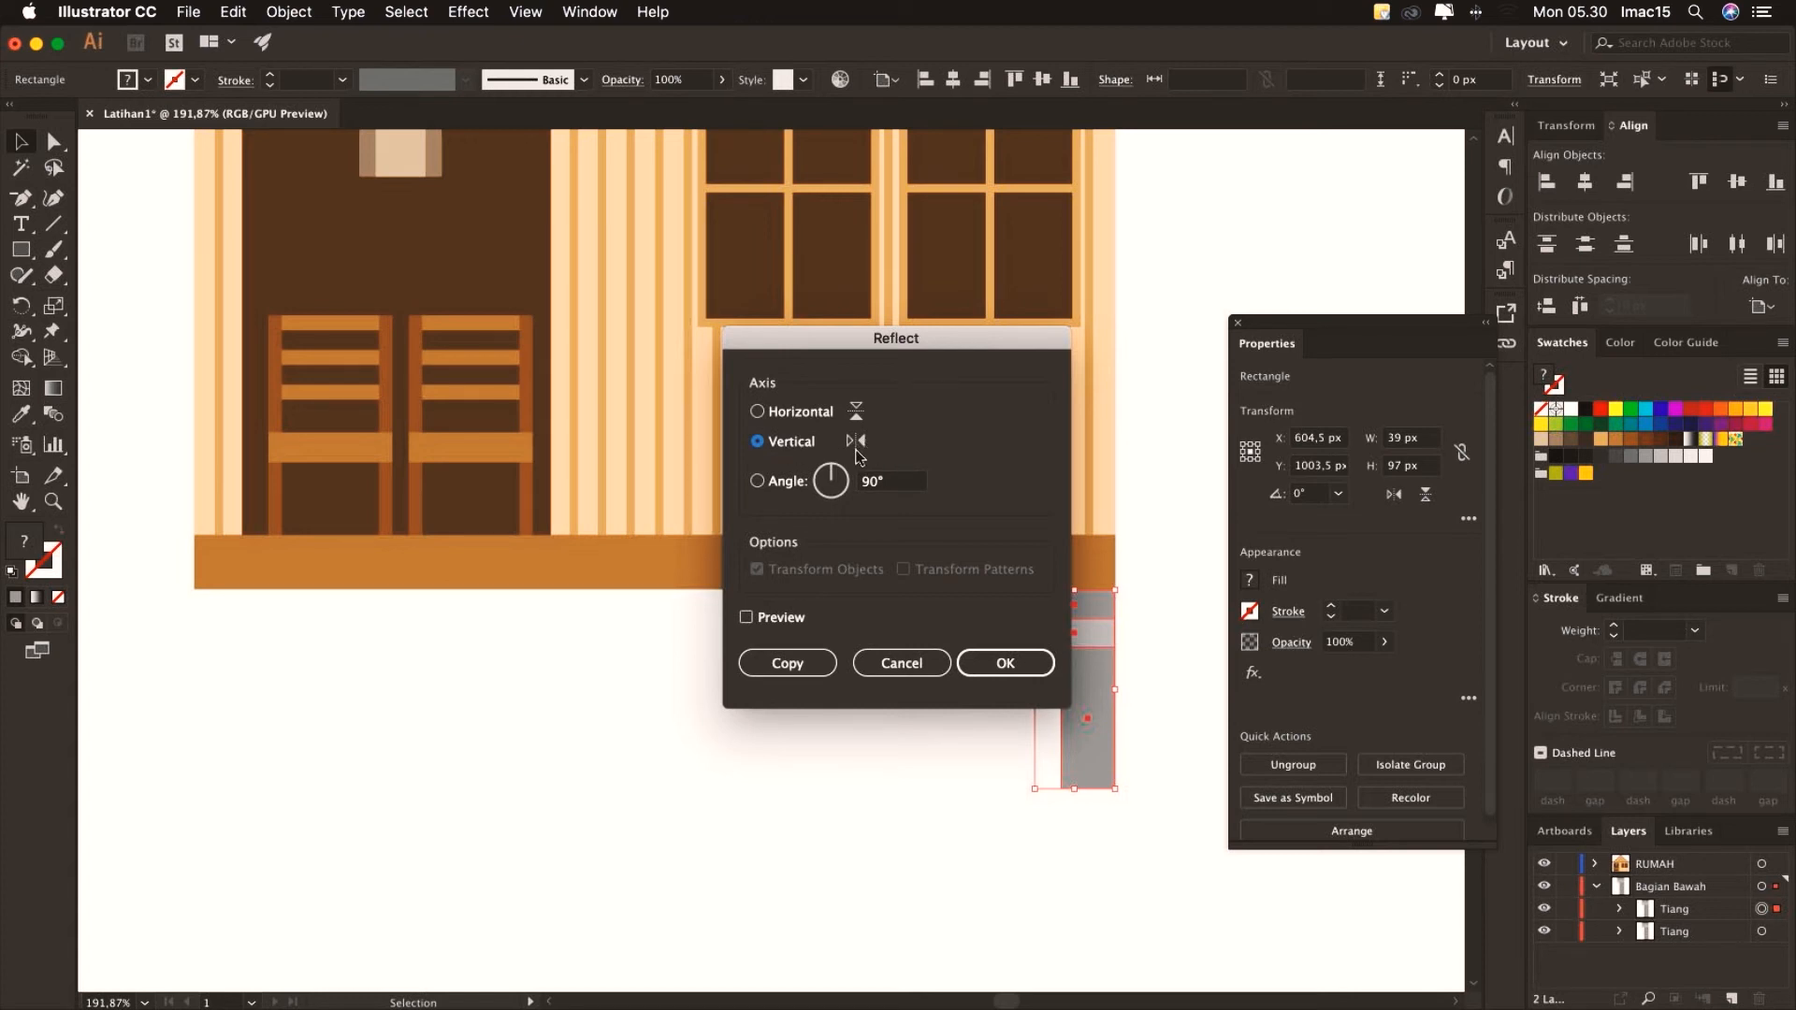
left_click(1006, 660)
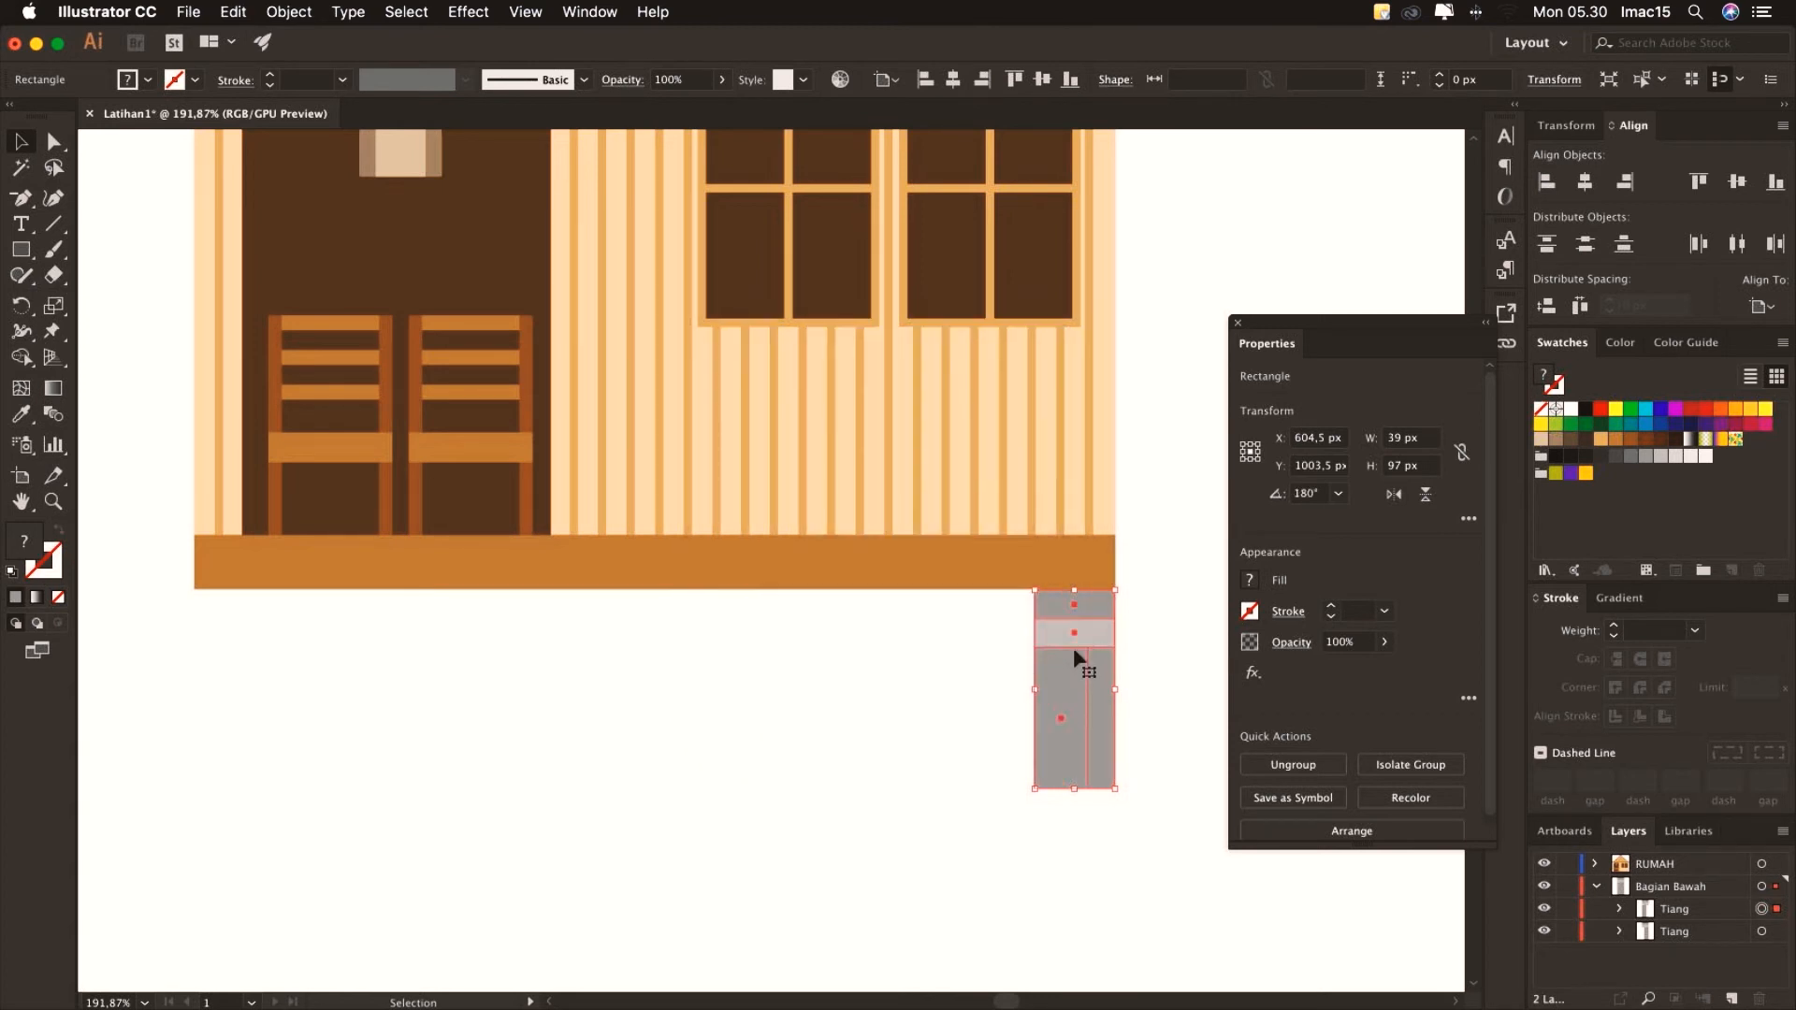
Move the reflected pillar copy beneath the opposite end of the house's base, flush with the base's left edge
left_click_drag(1074, 652, 232, 629)
left_click(810, 624)
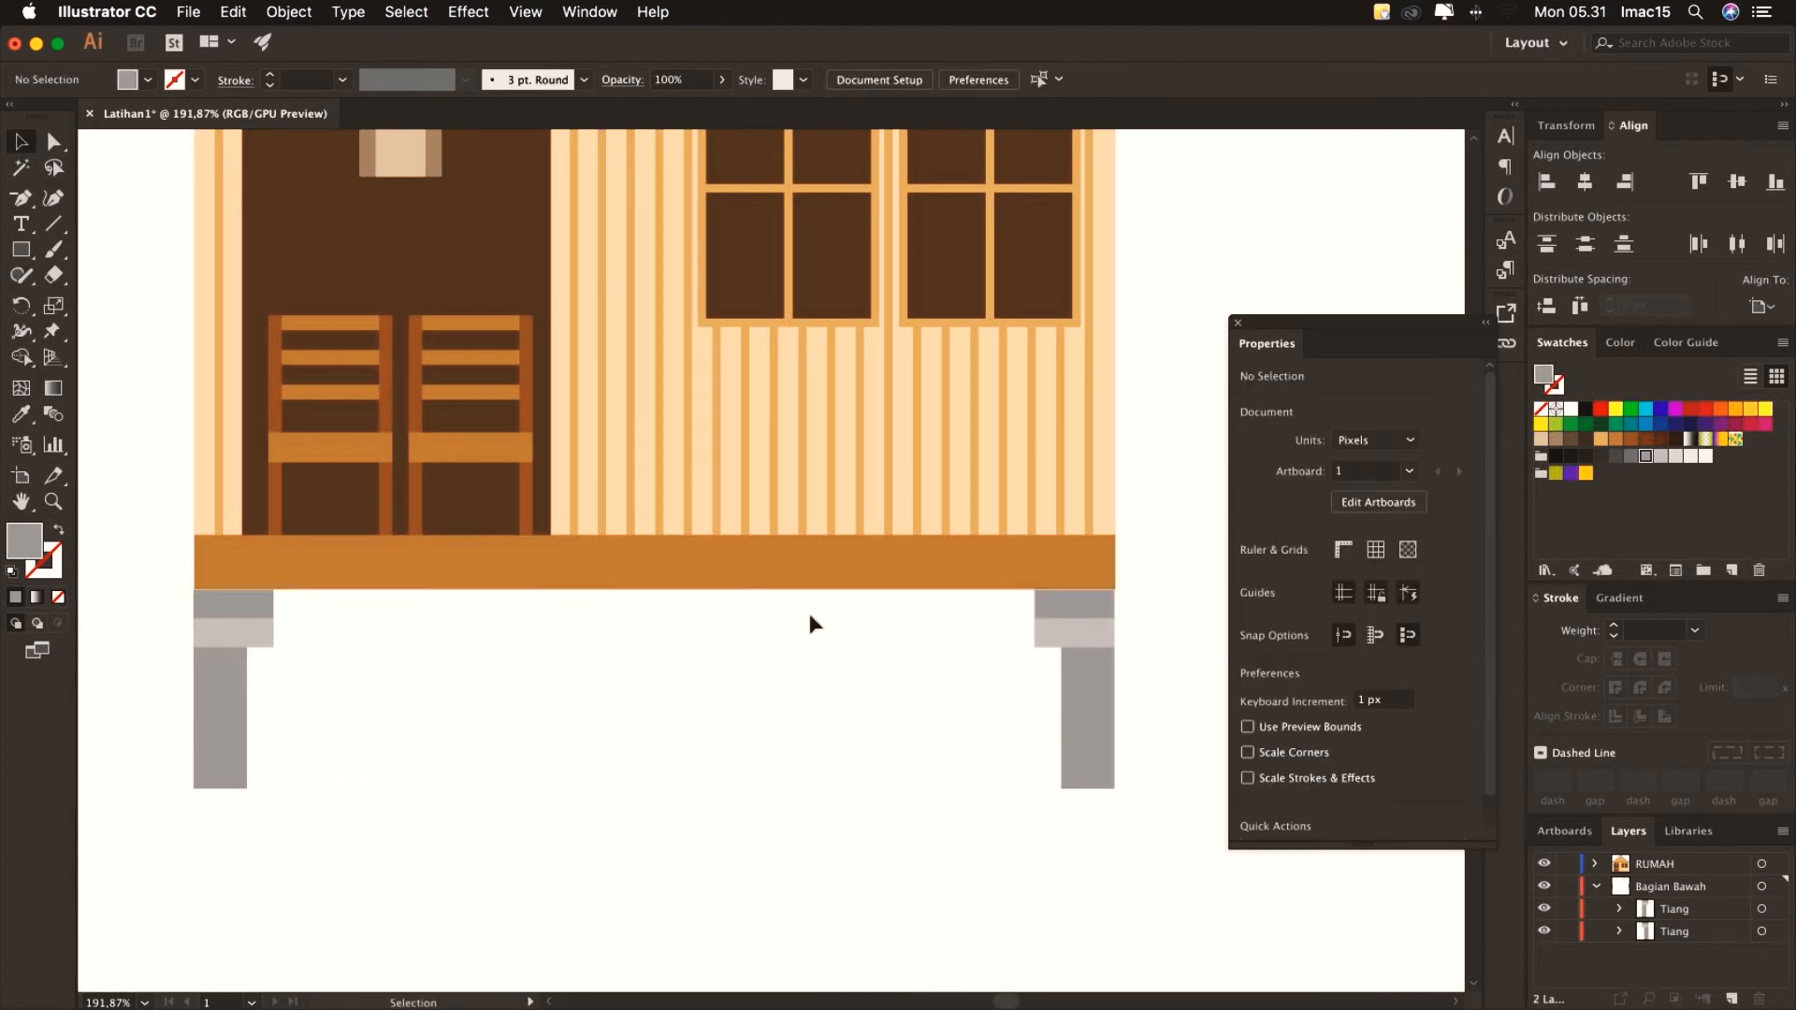
Draw a rectangle about 370 × 14 px directly beneath the base in the Bagian Bawah layer, spanning between the two pillars' upper blocks
left_click(1691, 889)
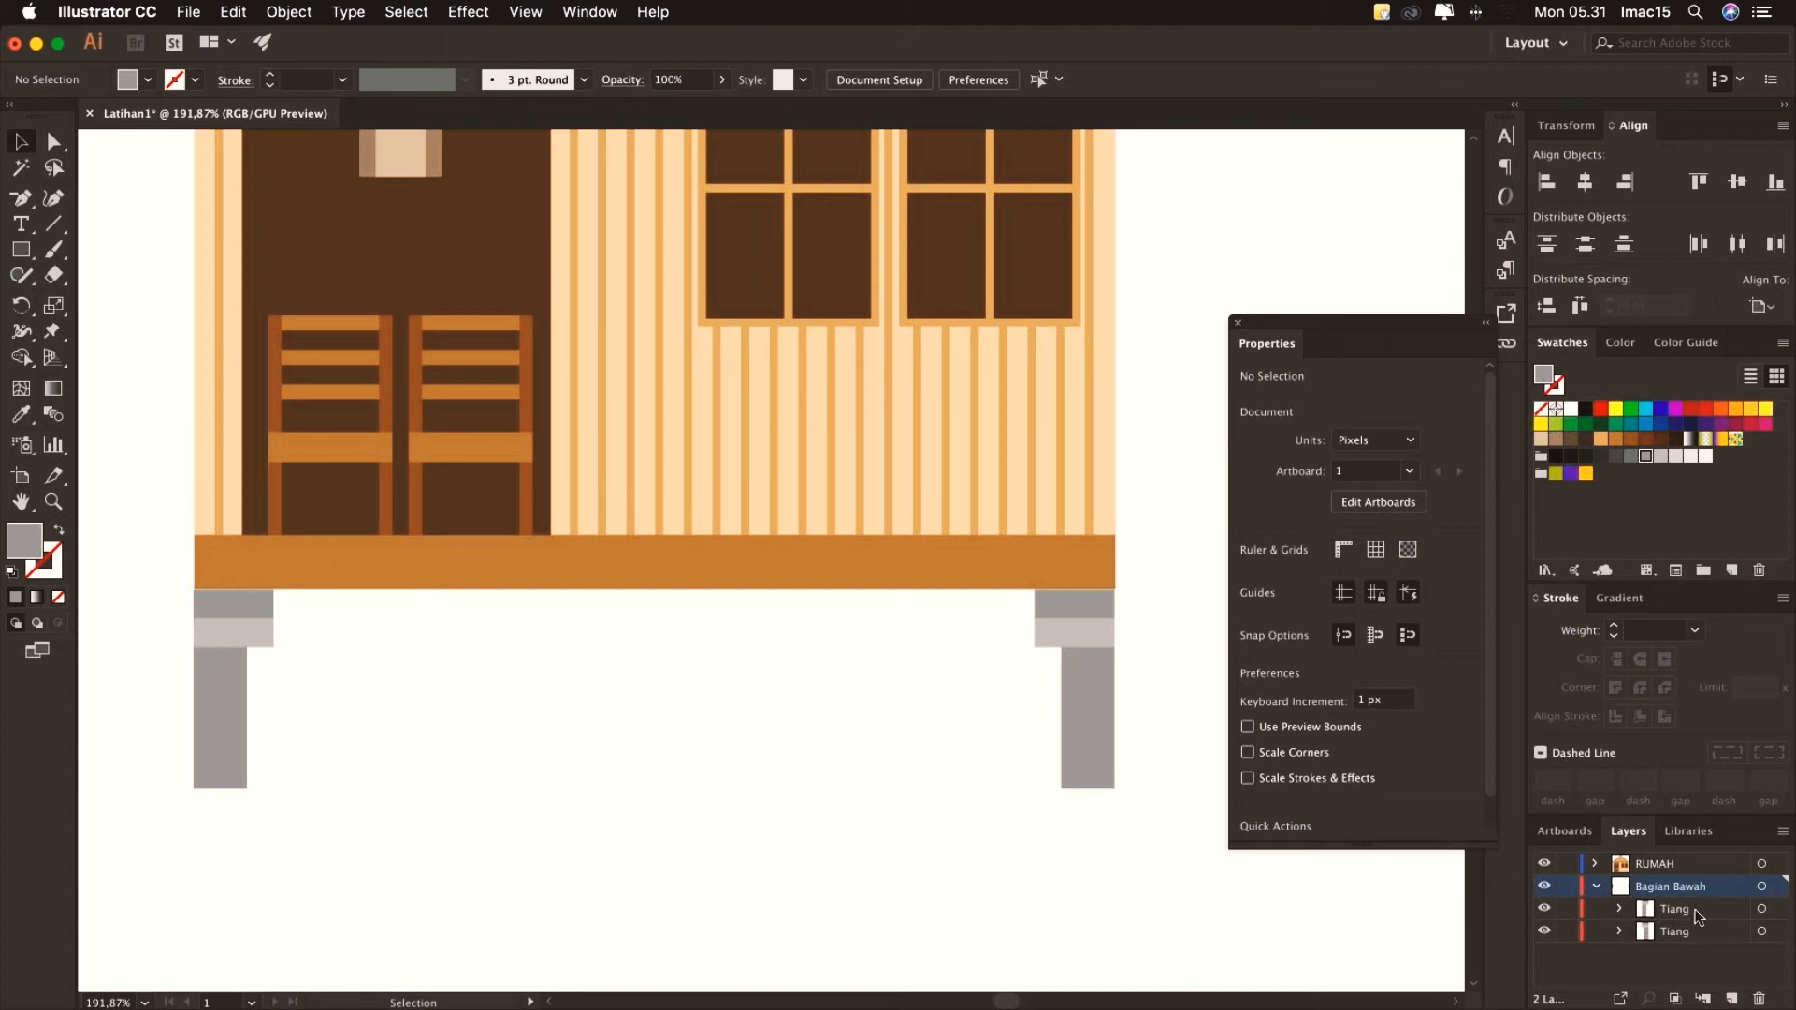
left_click(21, 250)
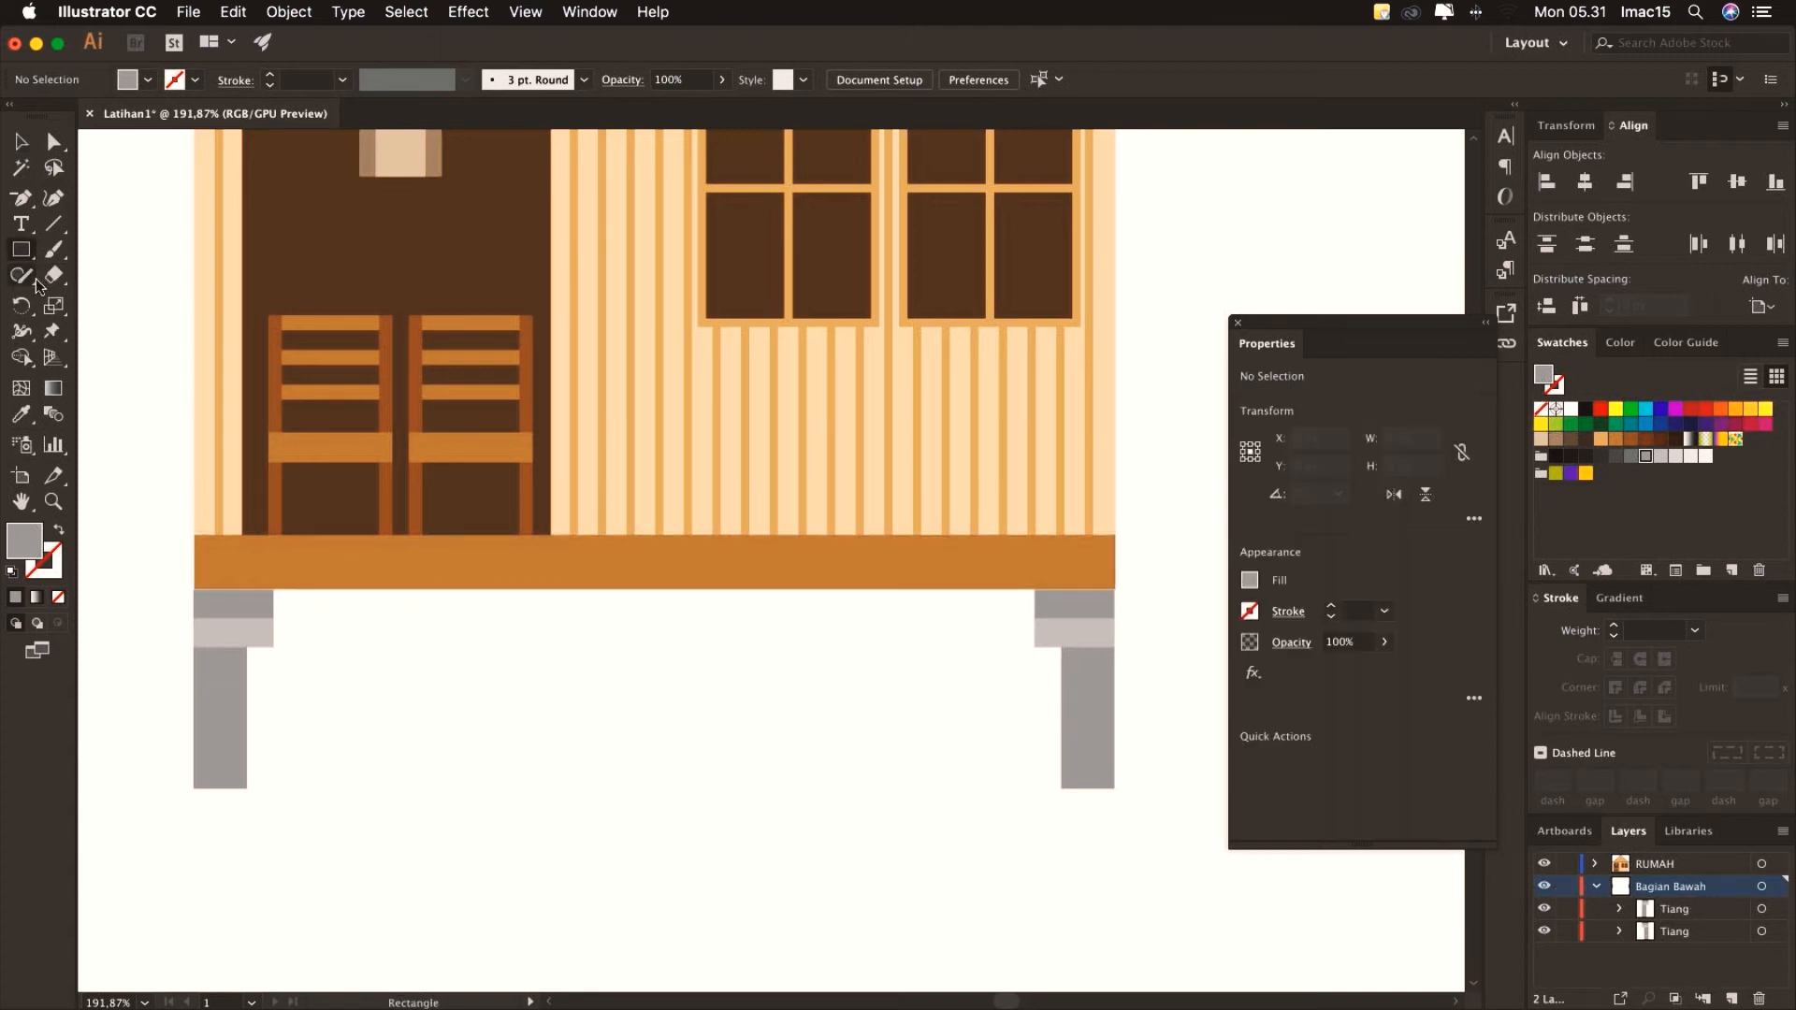
left_click_drag(275, 590, 1034, 618)
left_click_drag(324, 605, 281, 600)
key("z")
left_click(20, 141)
left_click(1758, 998)
left_click(661, 610)
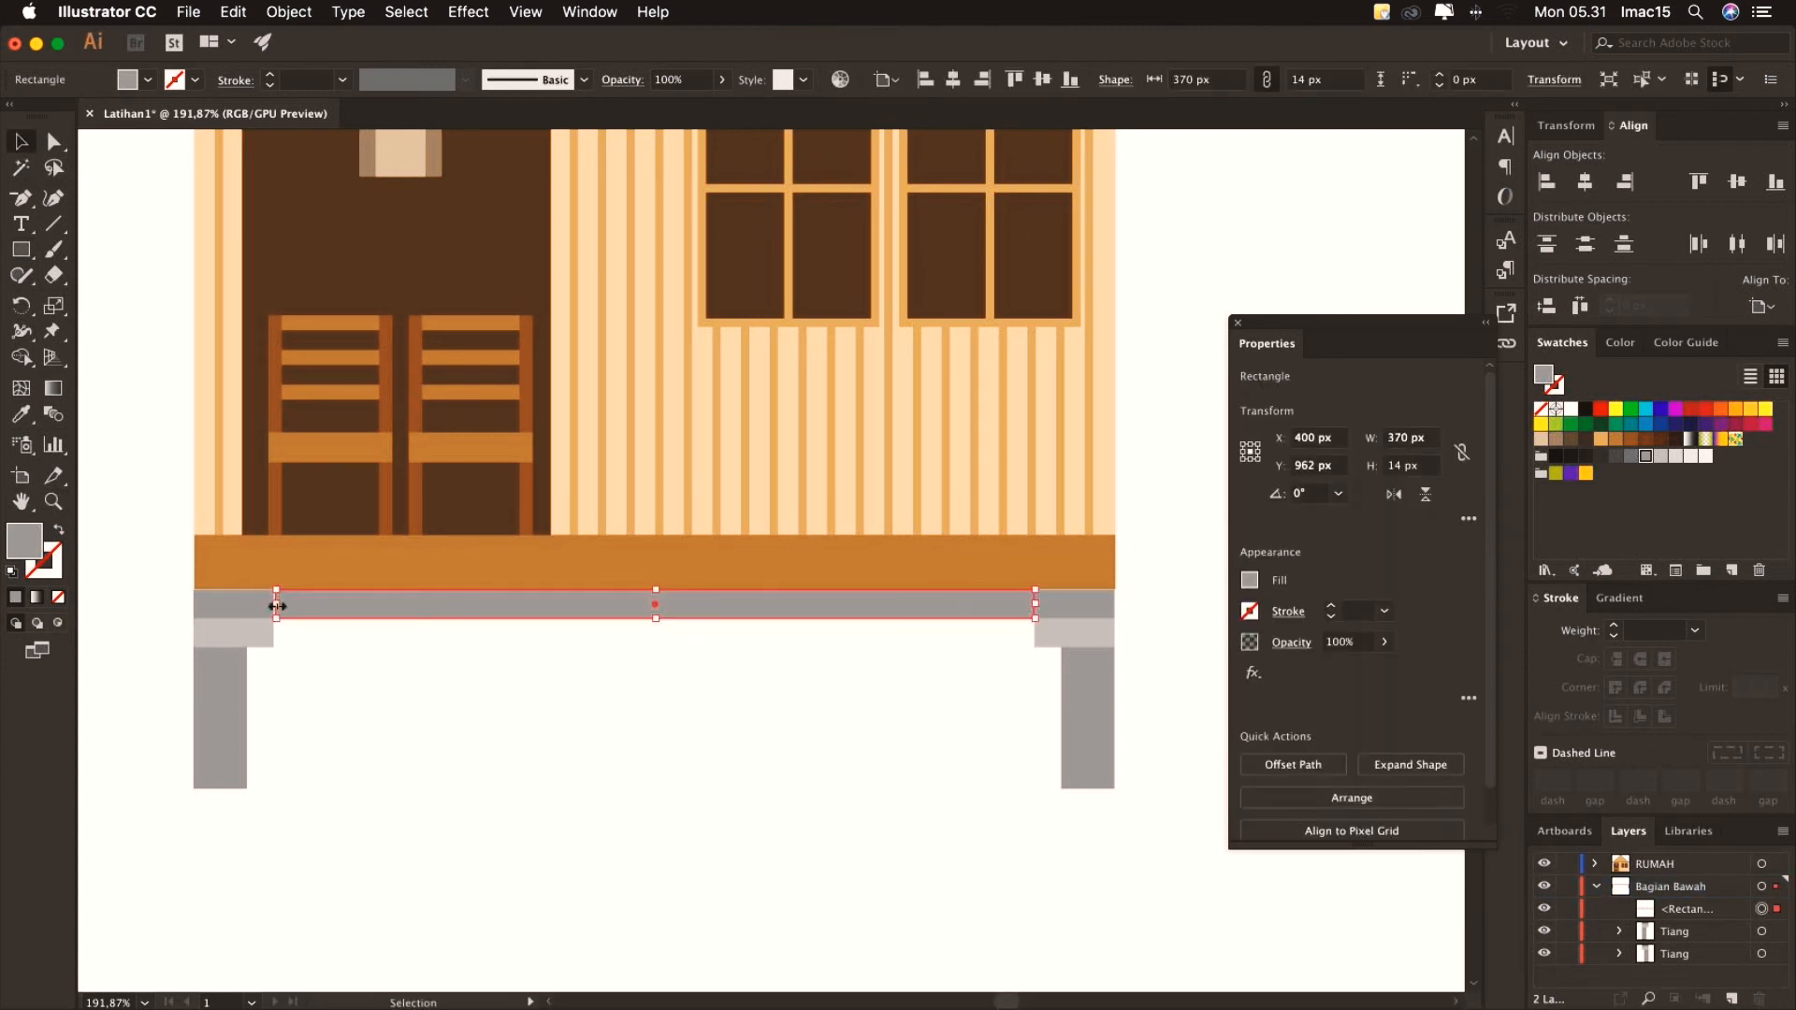
Extend the beam rectangle down to the lower edge of the light gray pillar blocks and fill it with the reddish-brown swatch
left_click_drag(661, 628, 660, 656)
left_click(1630, 438)
left_click(647, 714)
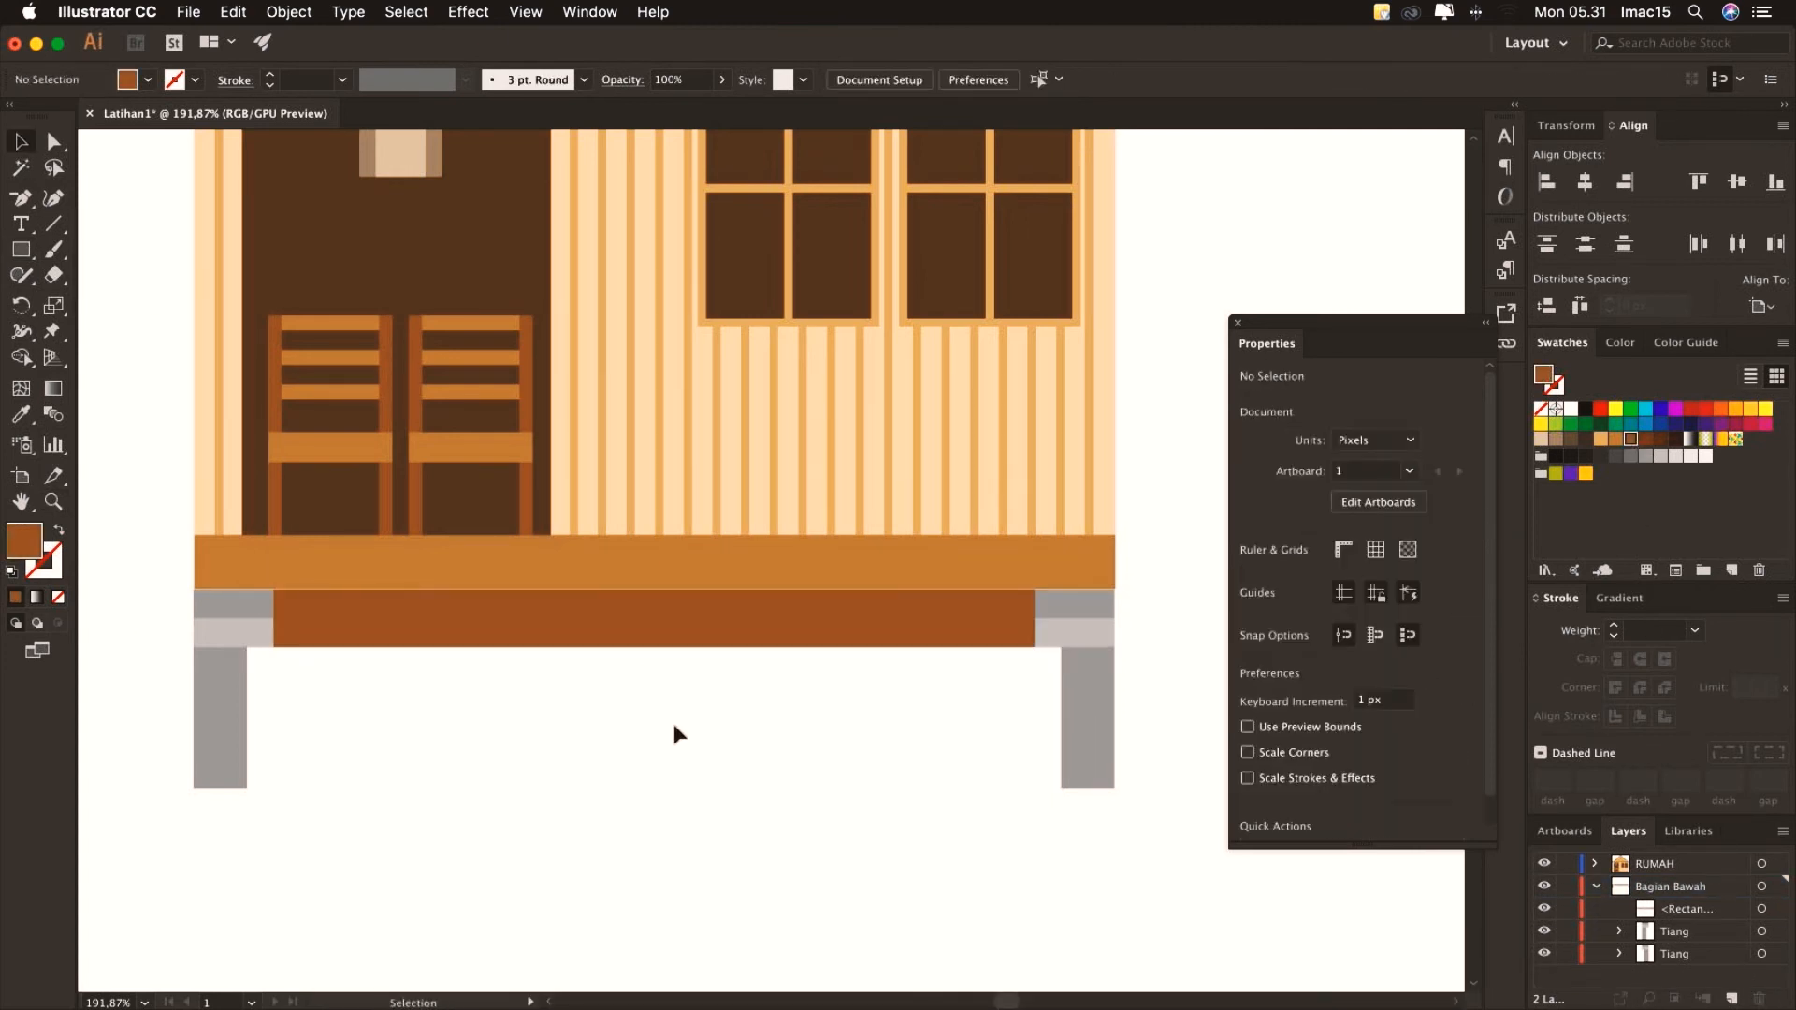
Draw a reddish-brown horizontal bar about 132 × 13 px extending outward from the upper left corner of the house's base
left_click_drag(408, 702, 978, 738)
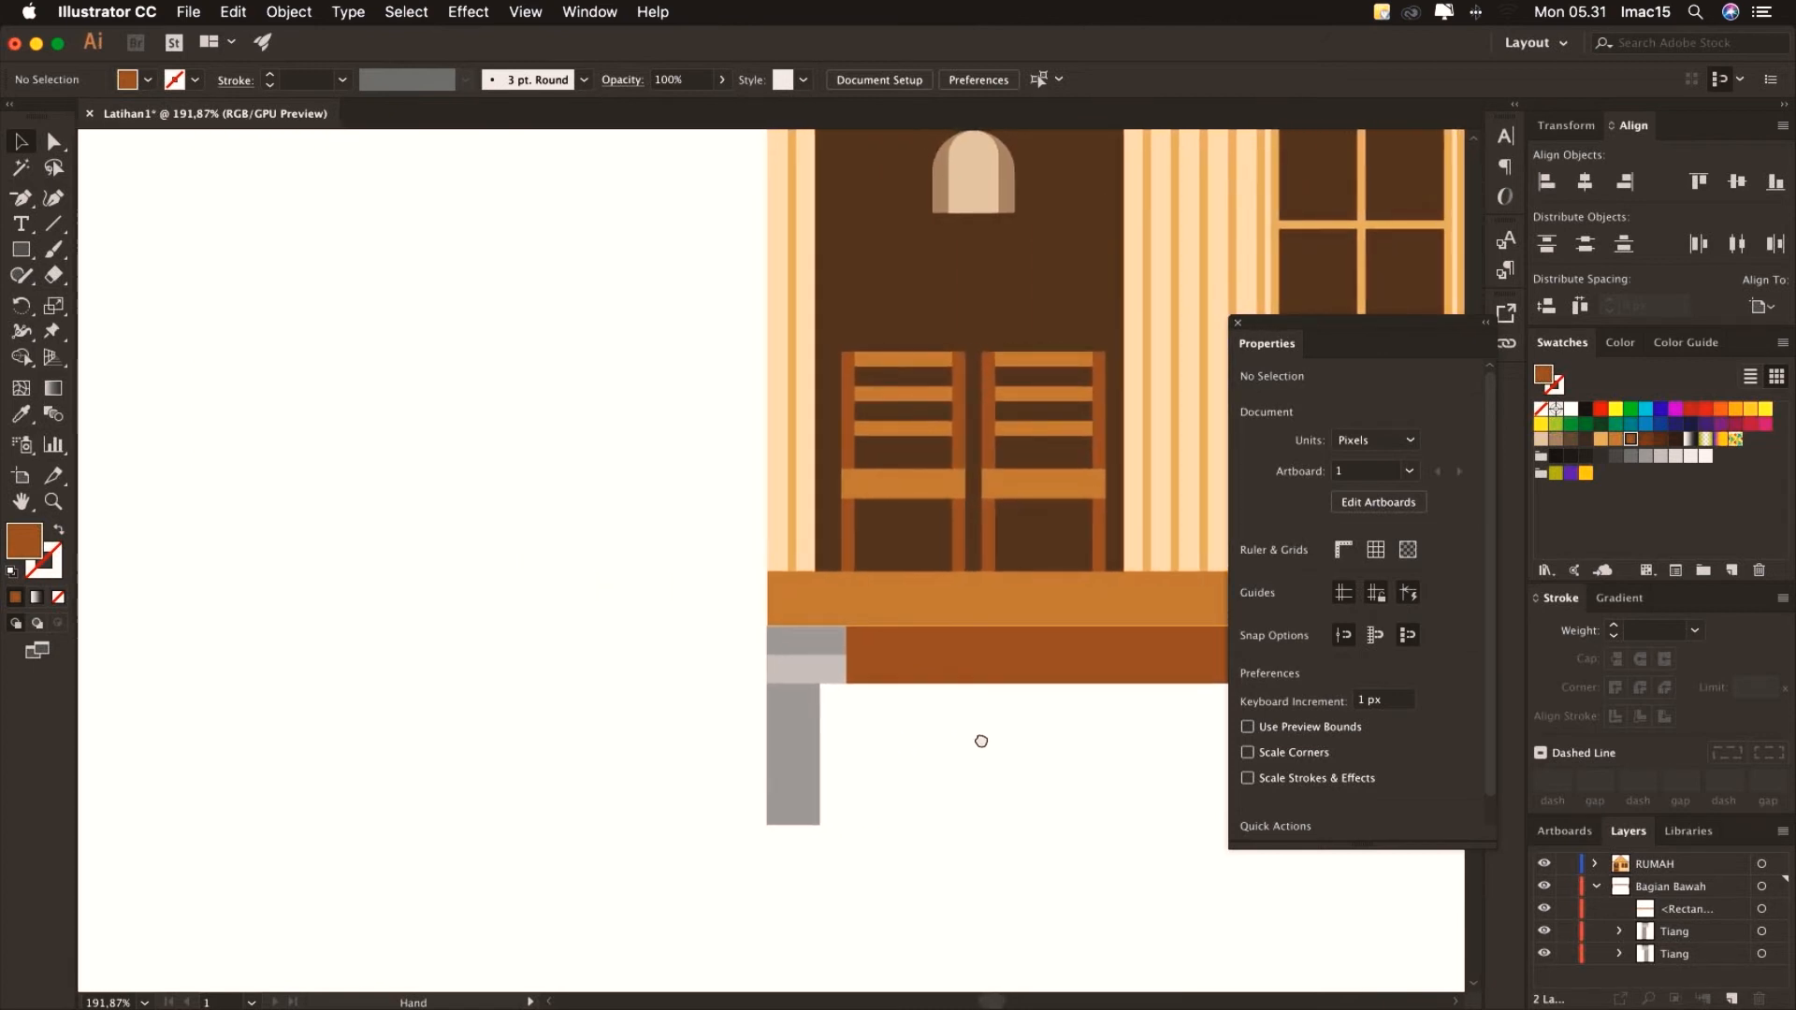
left_click(19, 253)
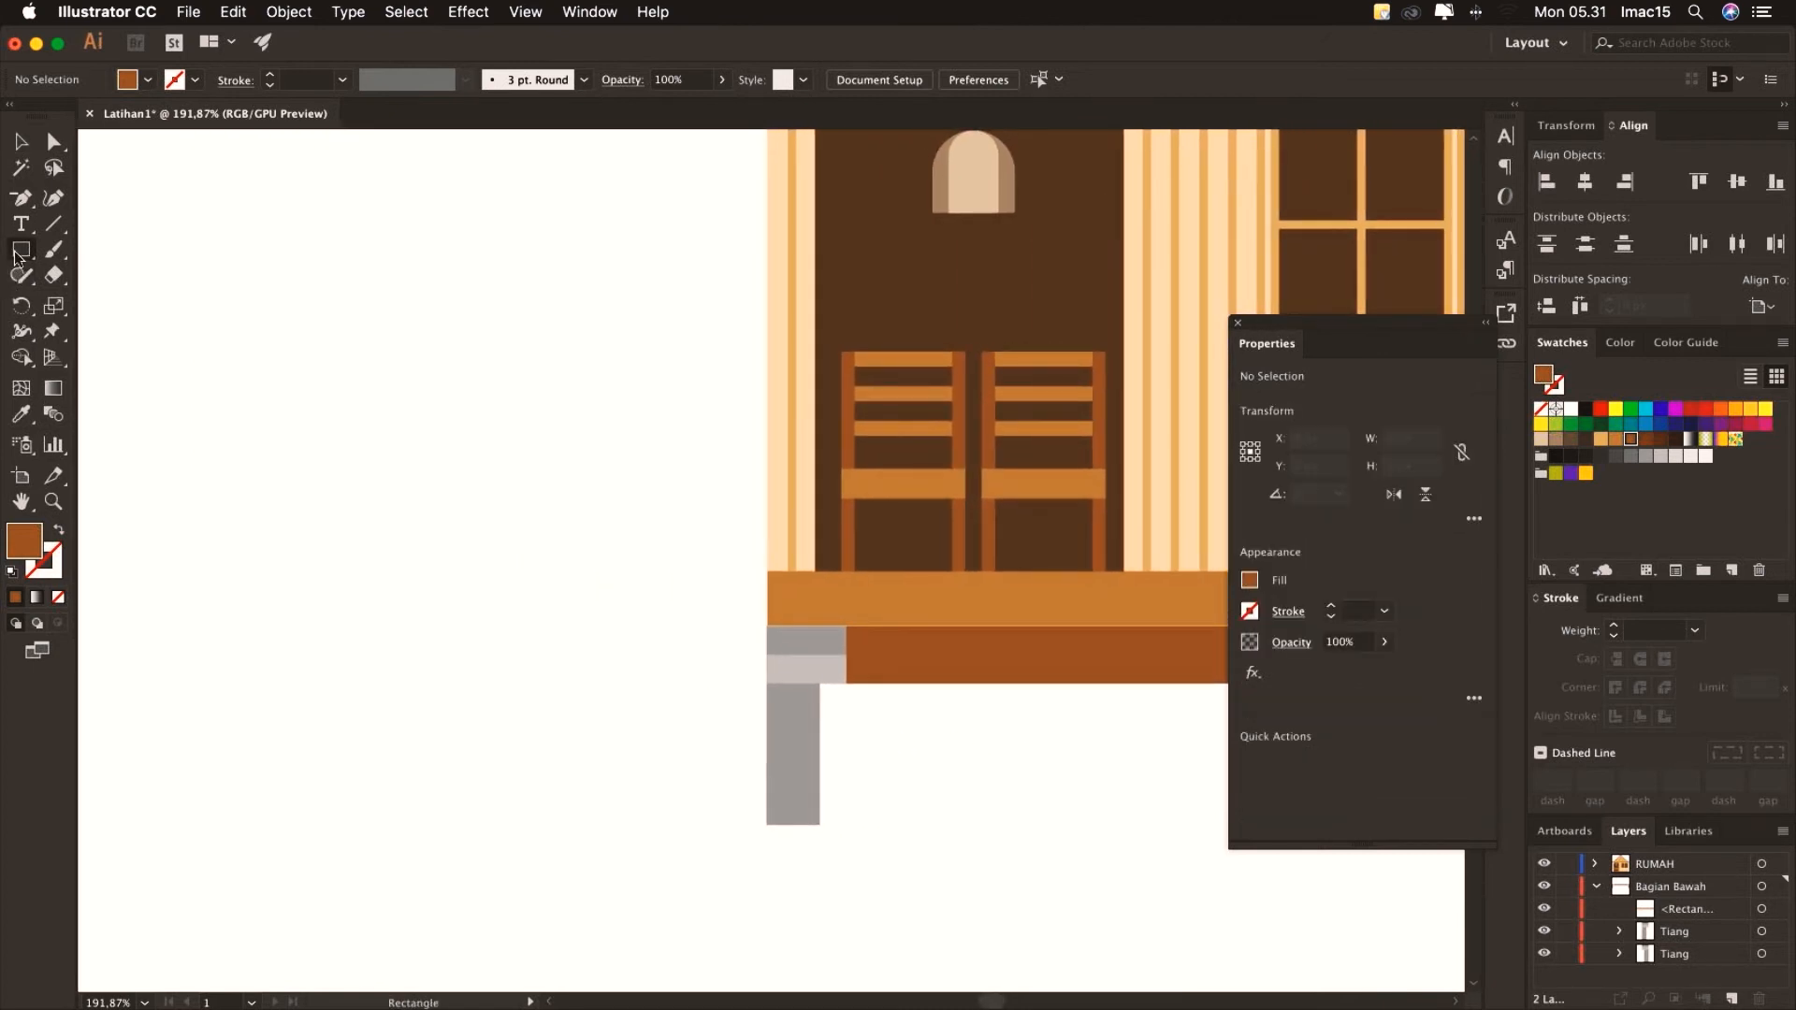
left_click_drag(765, 571, 496, 598)
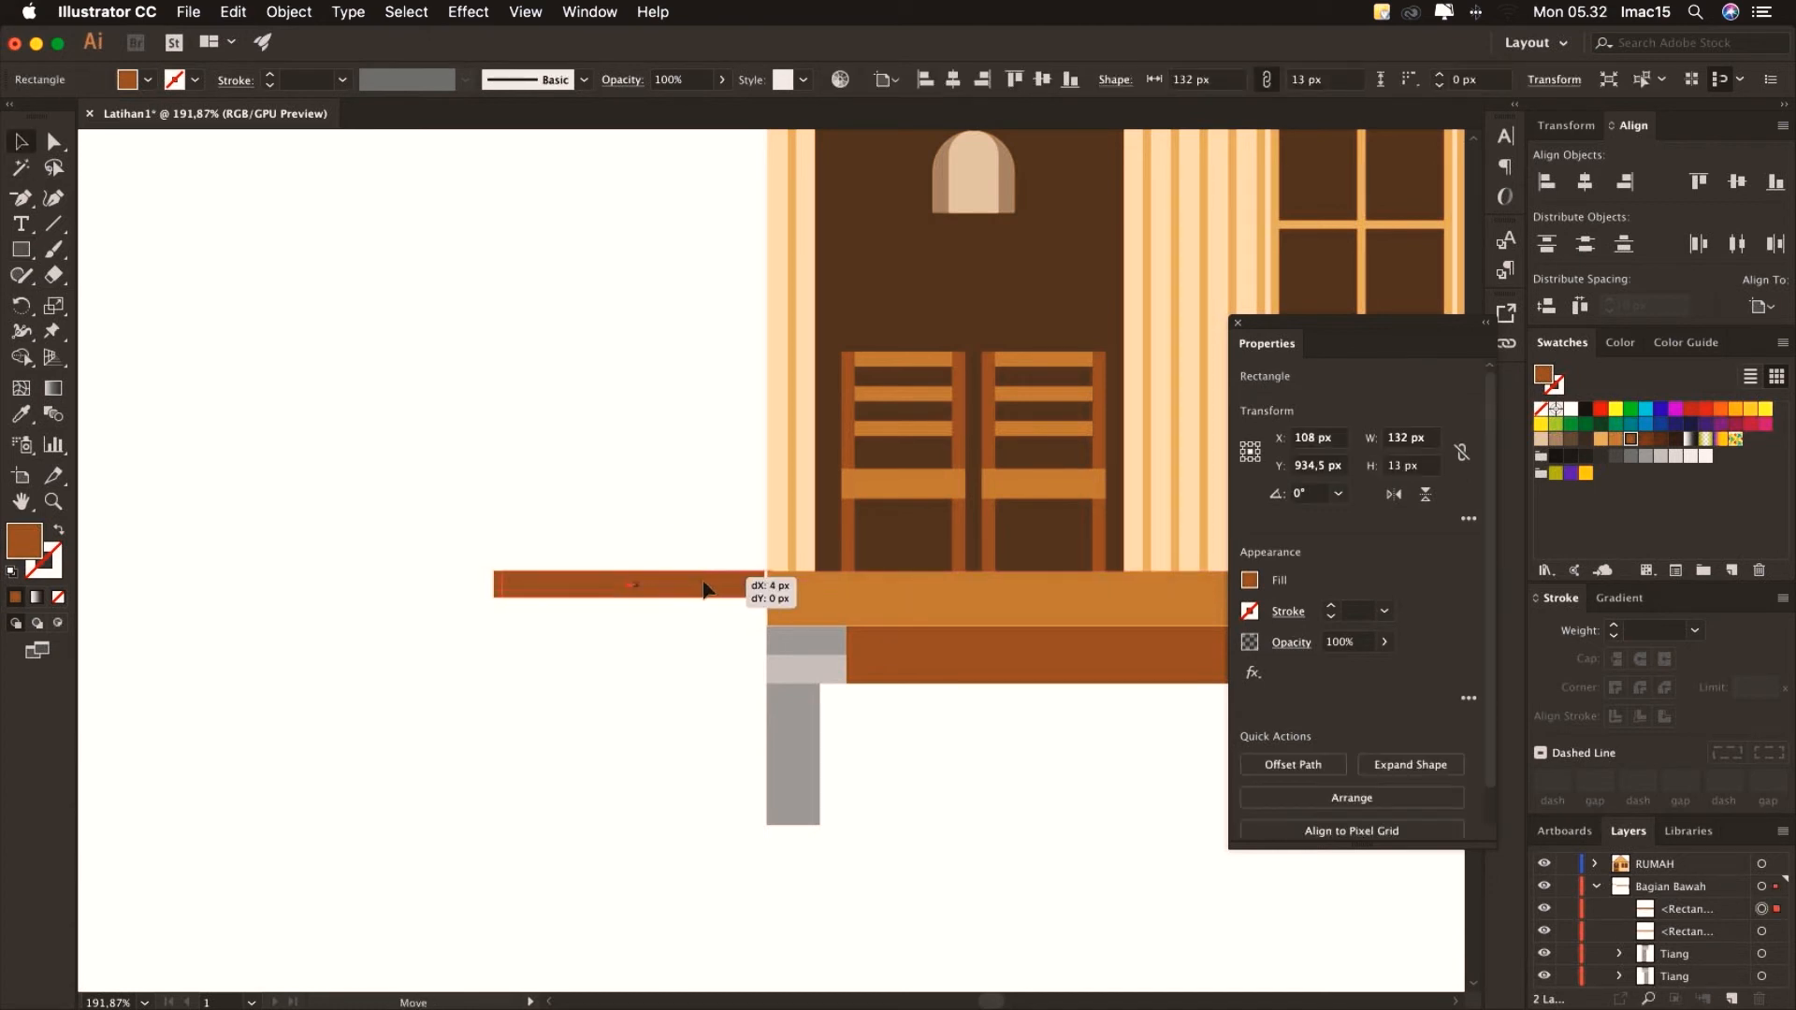
key("v")
left_click(693, 474)
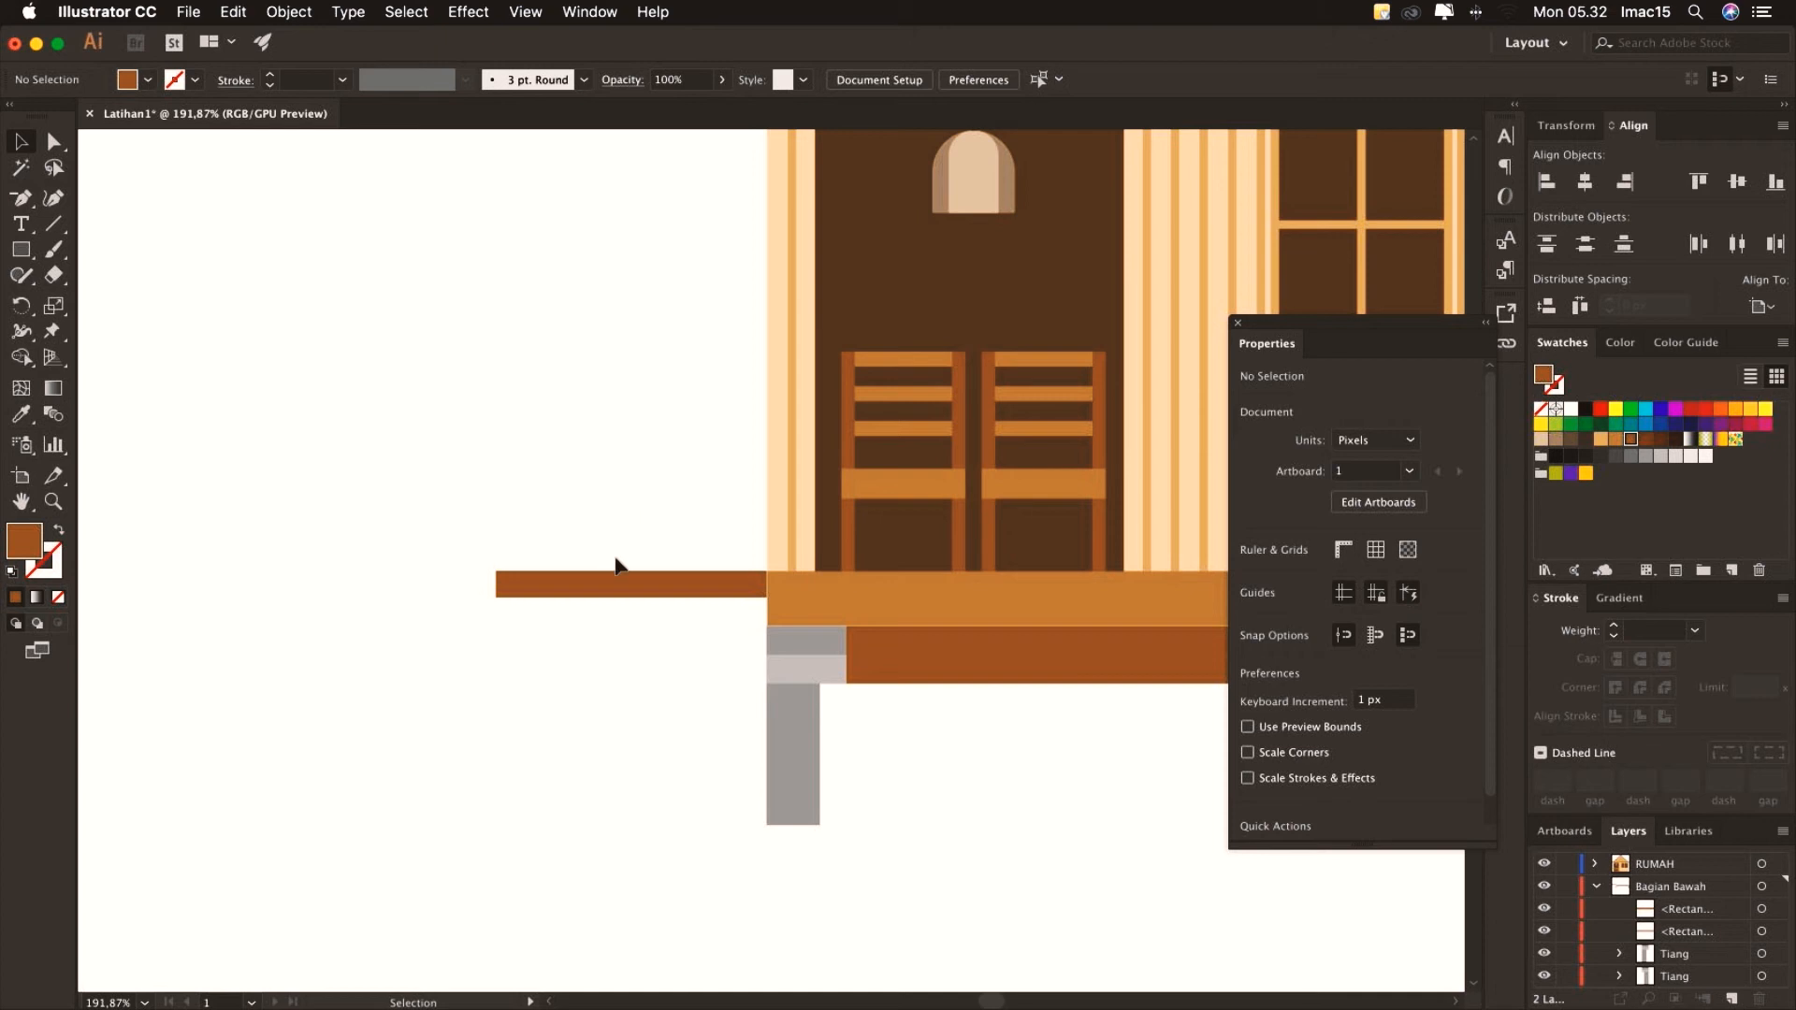
Duplicate the bar in place, reshape the copy into a 13 × 124 px post at its outer end, and fill it light brown
left_click(585, 588)
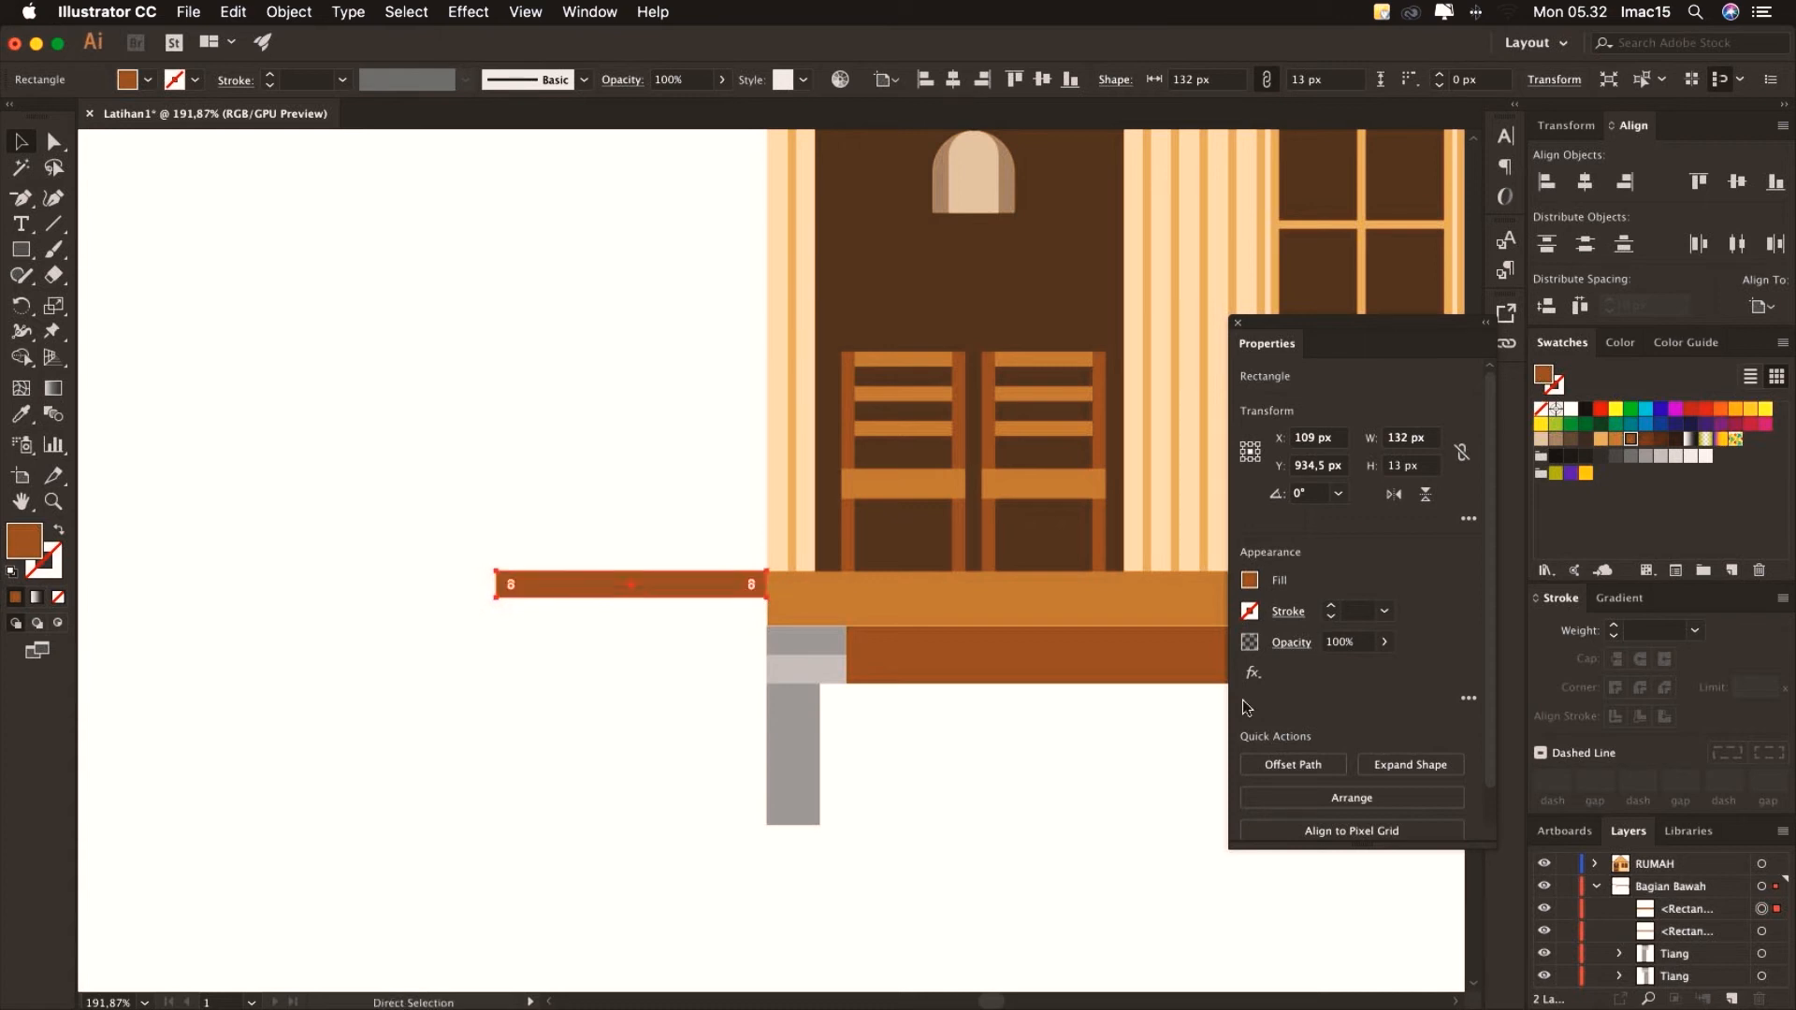
left_click(232, 12)
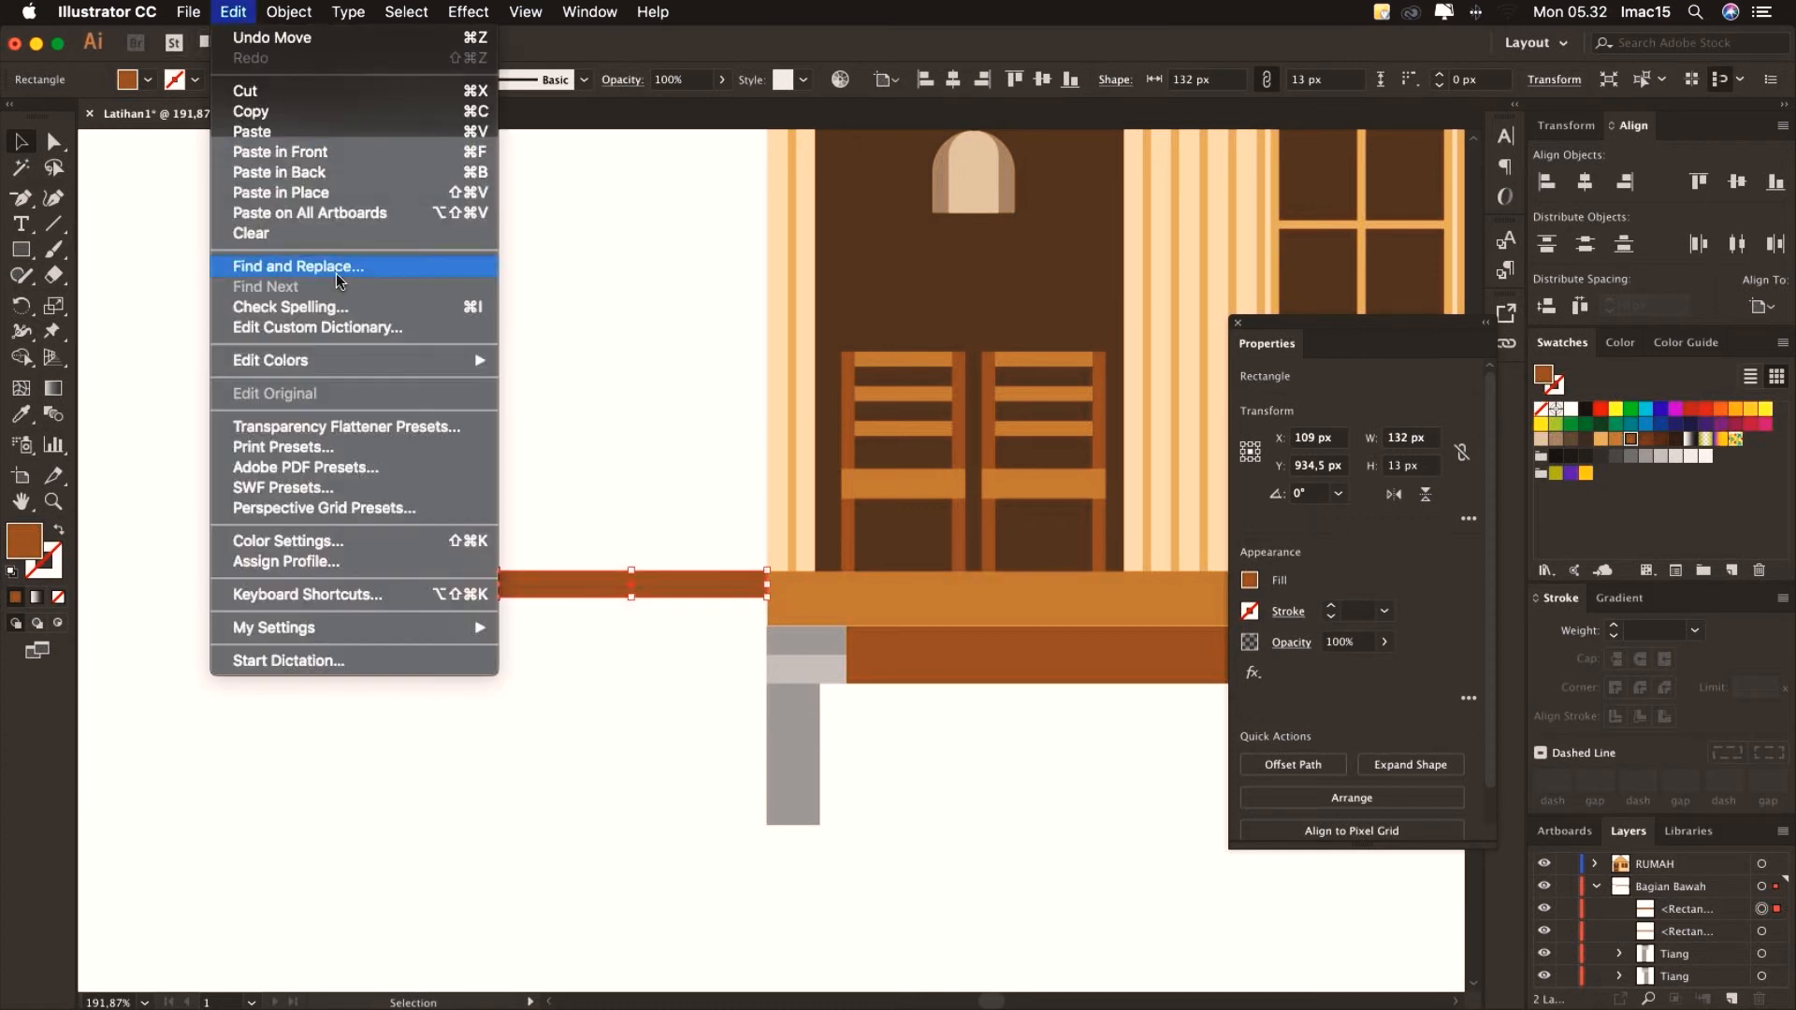
left_click(280, 192)
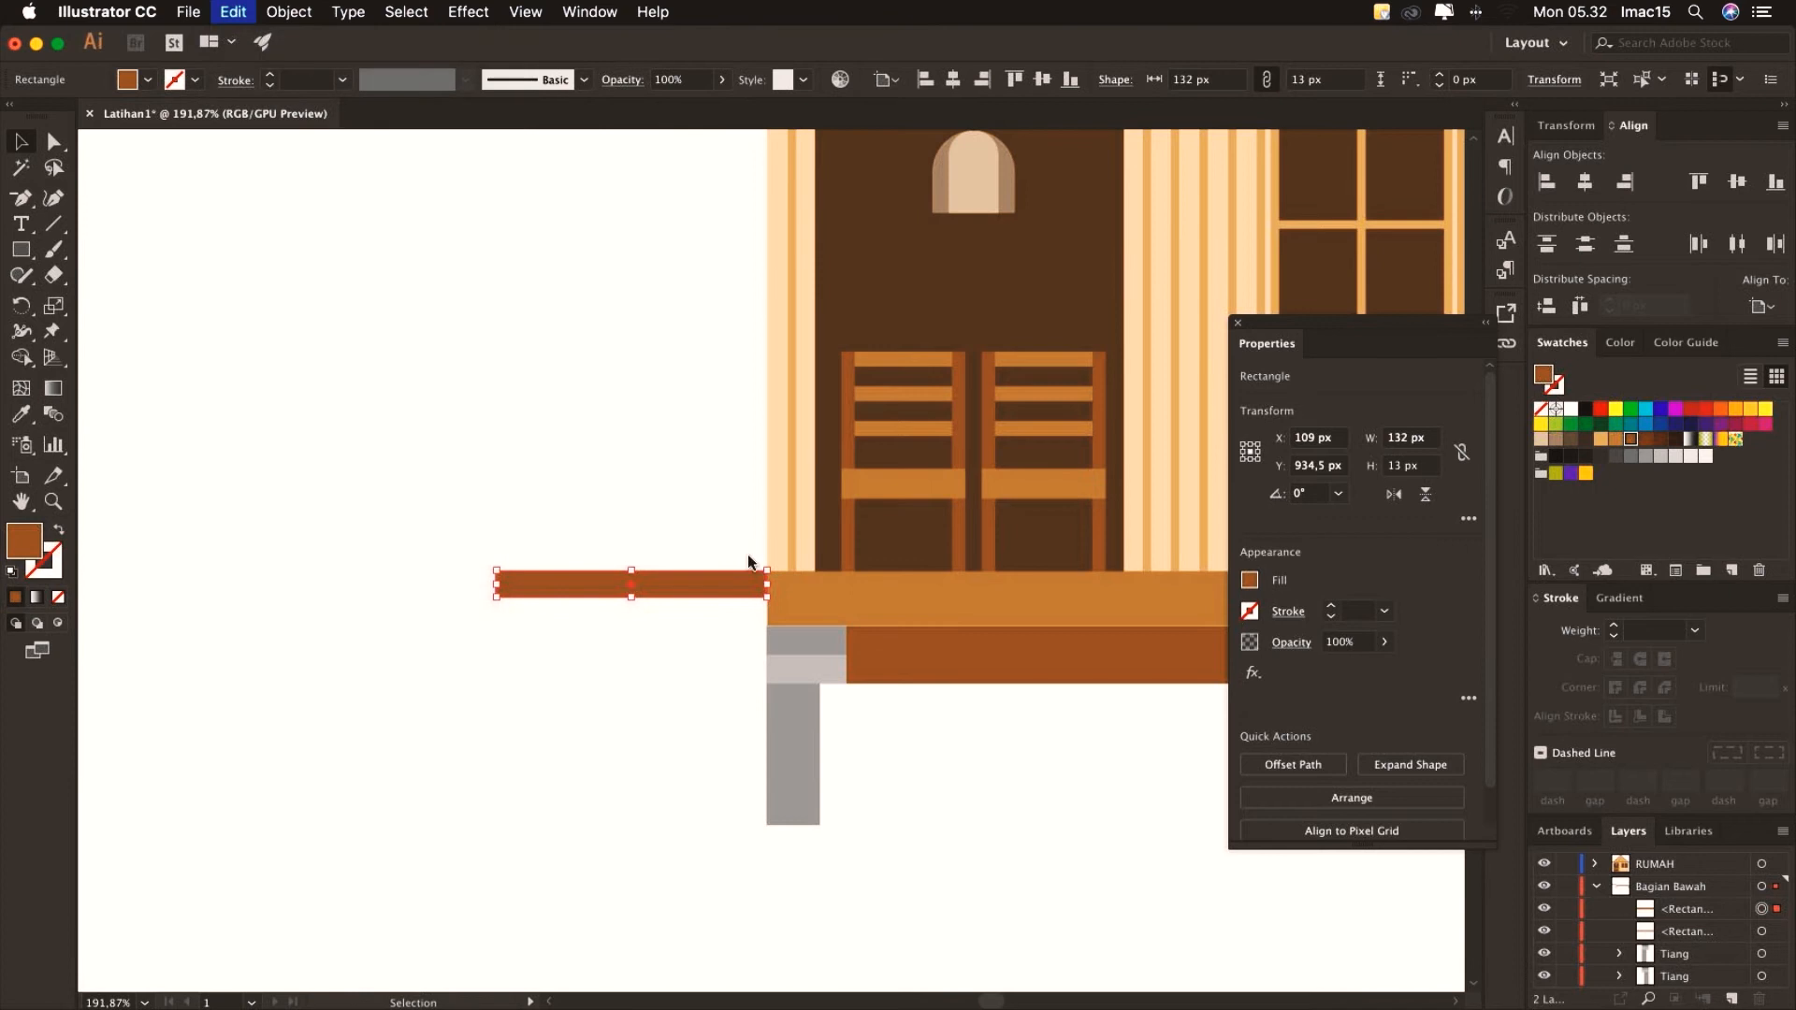
left_click_drag(771, 585, 790, 827)
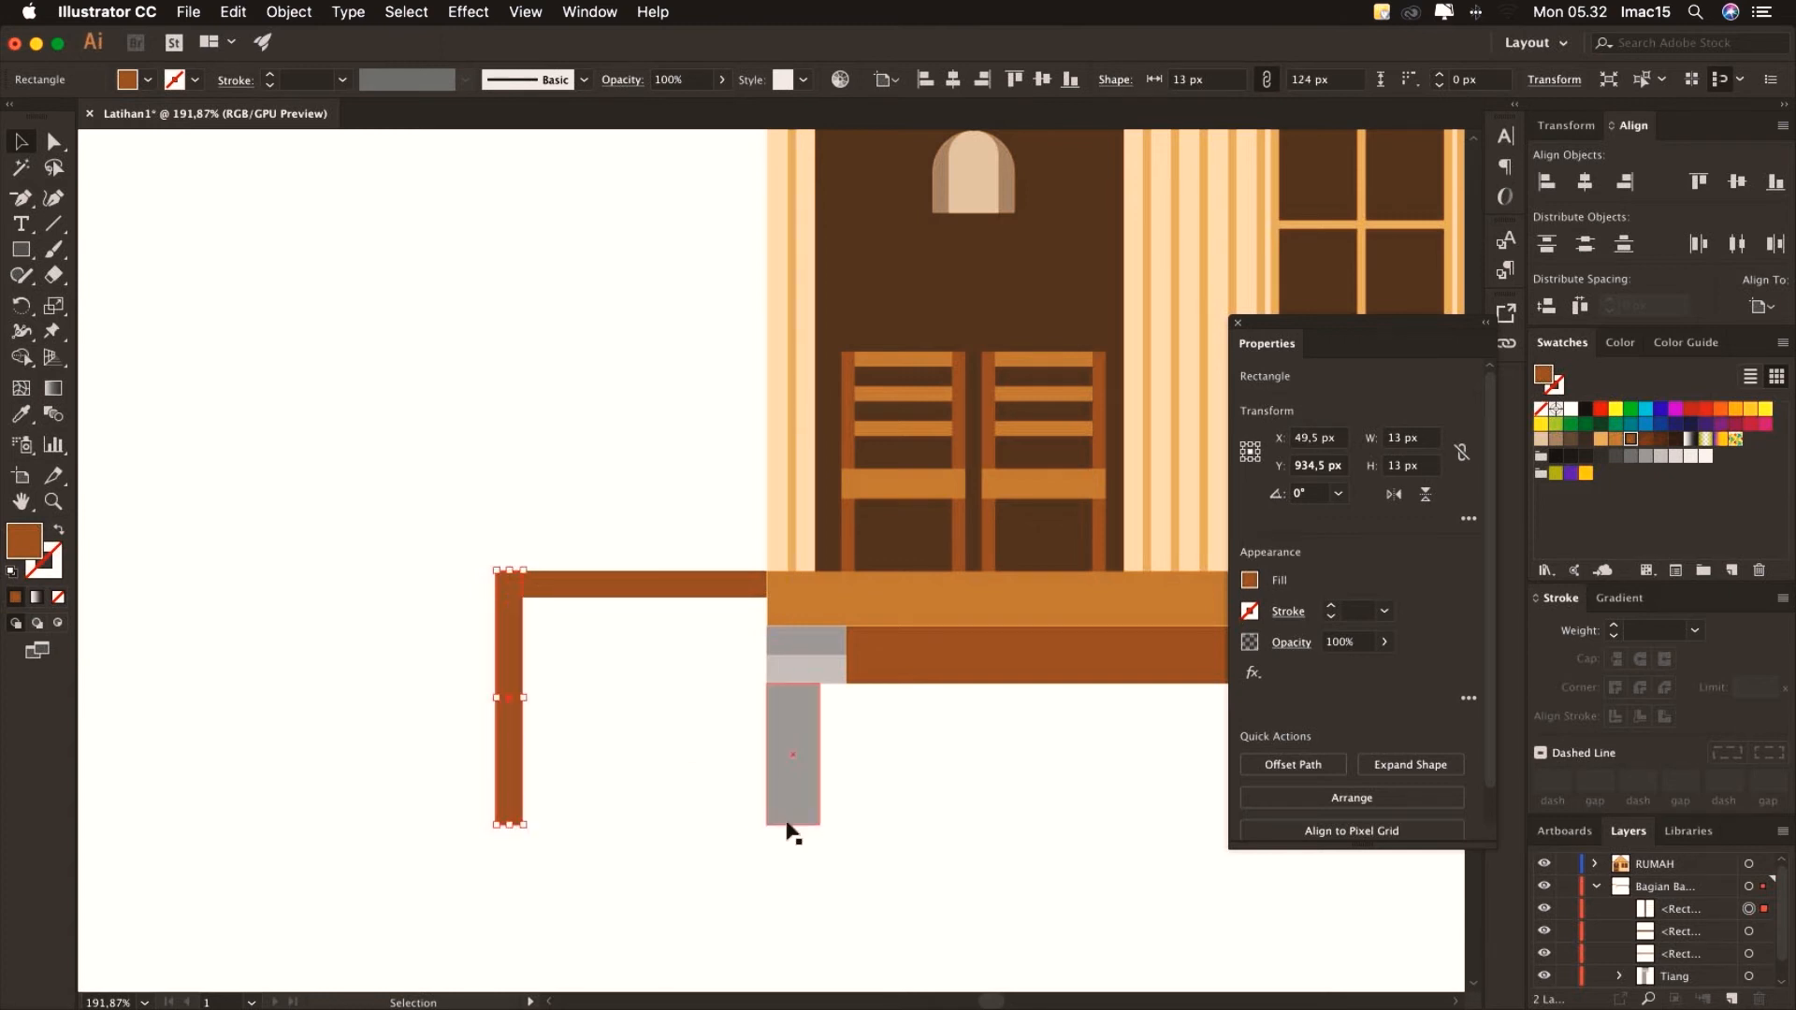
left_click(1617, 441)
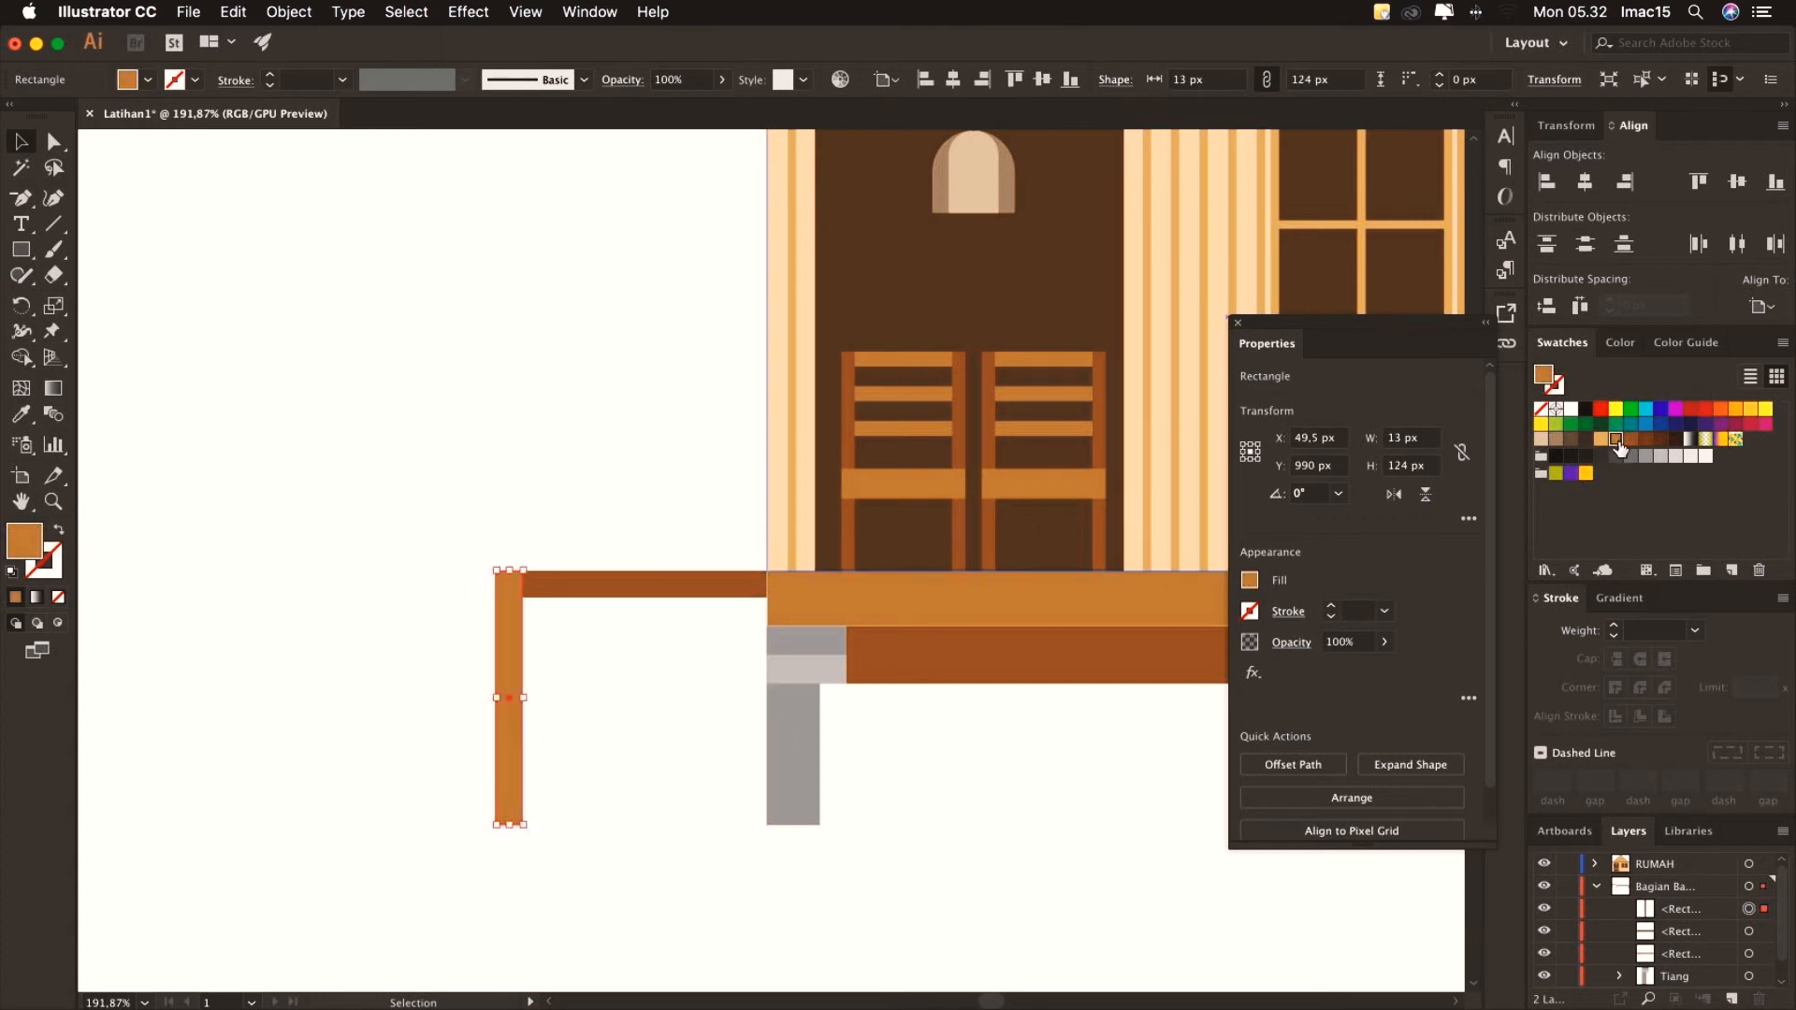
Duplicate the light brown post and place the copy at the bar's inner end, against the house's base
left_click(234, 13)
left_click(234, 19)
left_click_drag(518, 643, 769, 647)
left_click(611, 703)
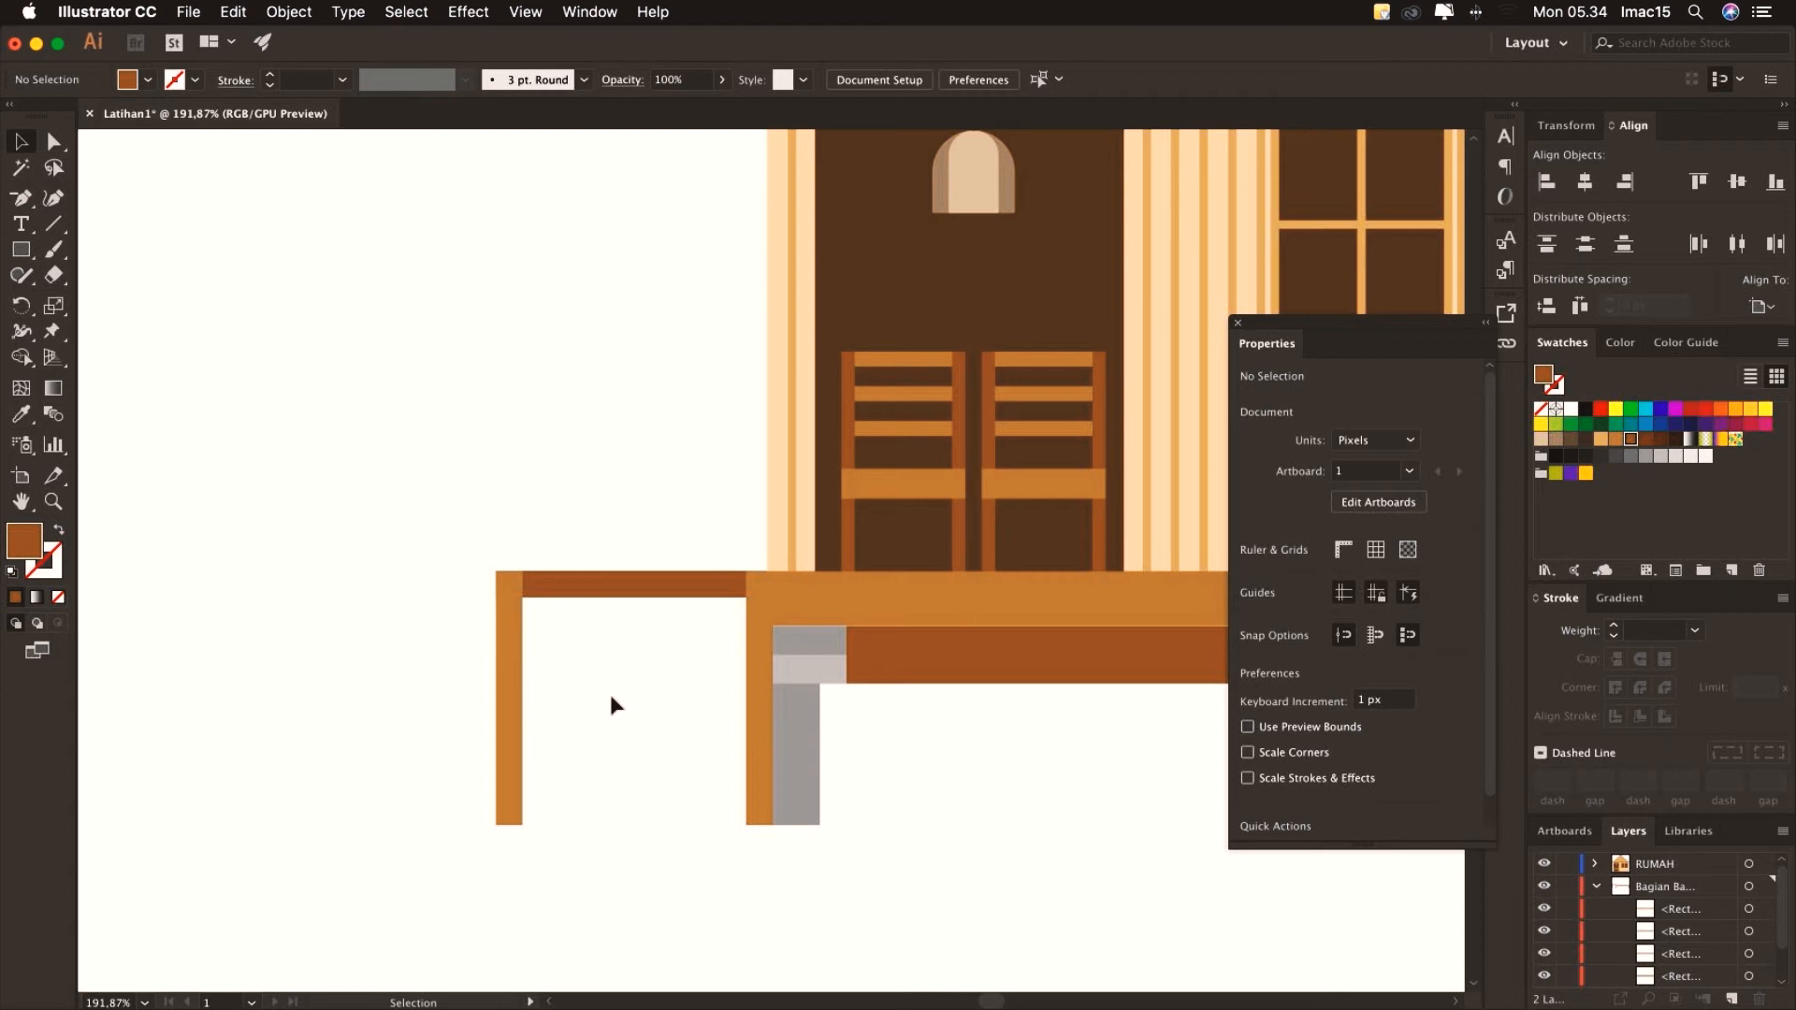
Duplicate the horizontal bar a little lower and narrow the copy to about 109 px so it fits between the two posts
left_click(668, 591)
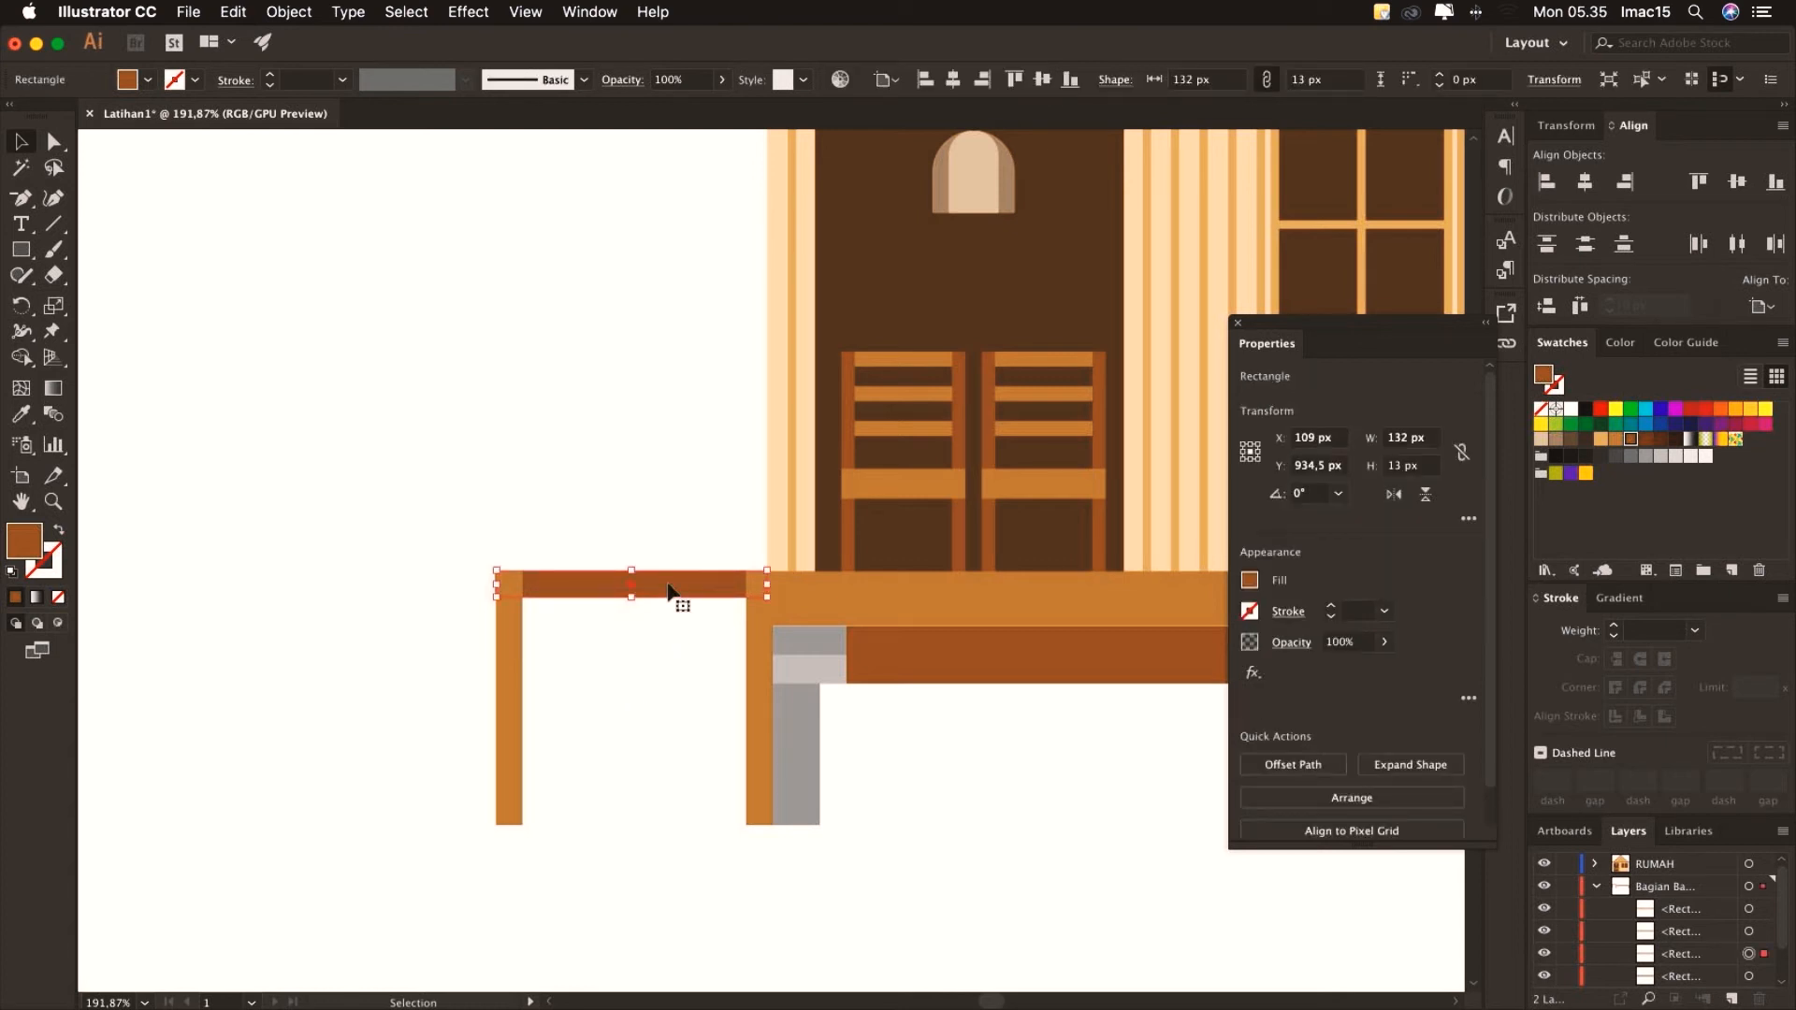
left_click_drag(668, 591, 572, 643)
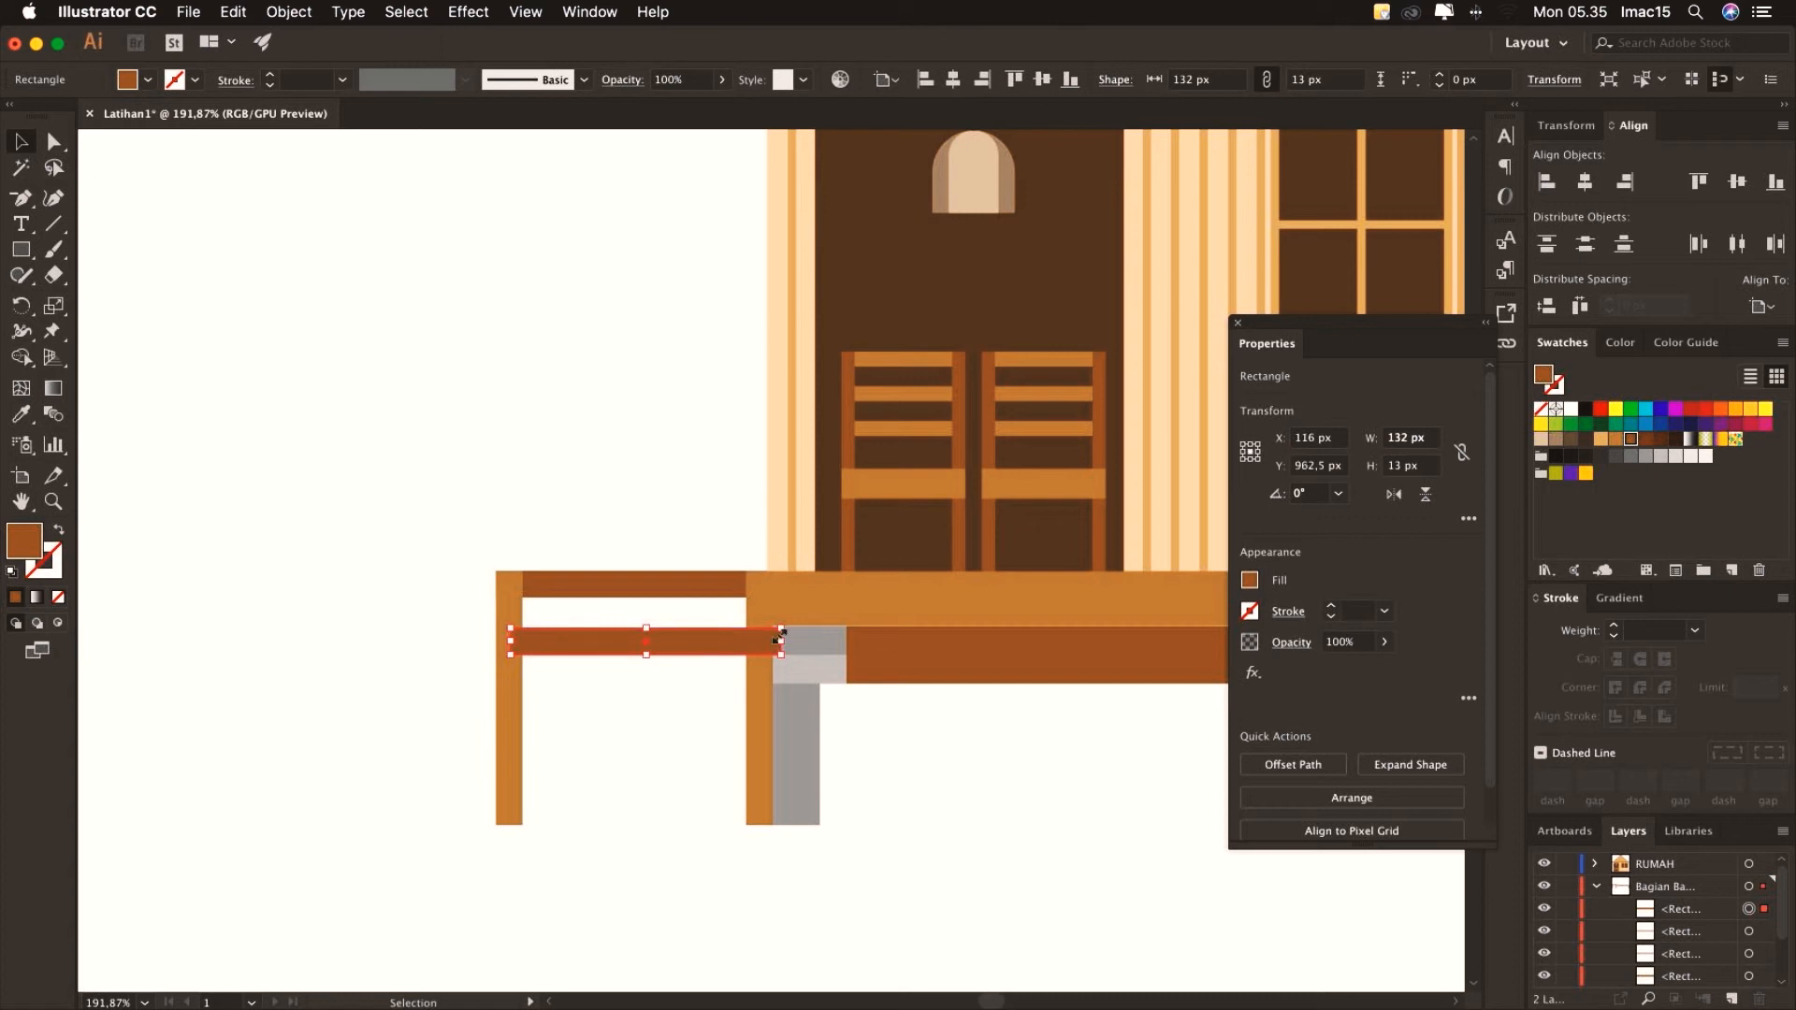
left_click_drag(781, 642, 760, 642)
left_click_drag(511, 642, 522, 642)
Duplicate the narrowed rung three times downward at even spacing, with the last one at the bottom of the posts
left_click_drag(761, 641, 576, 799)
left_click(649, 732)
left_click(663, 708)
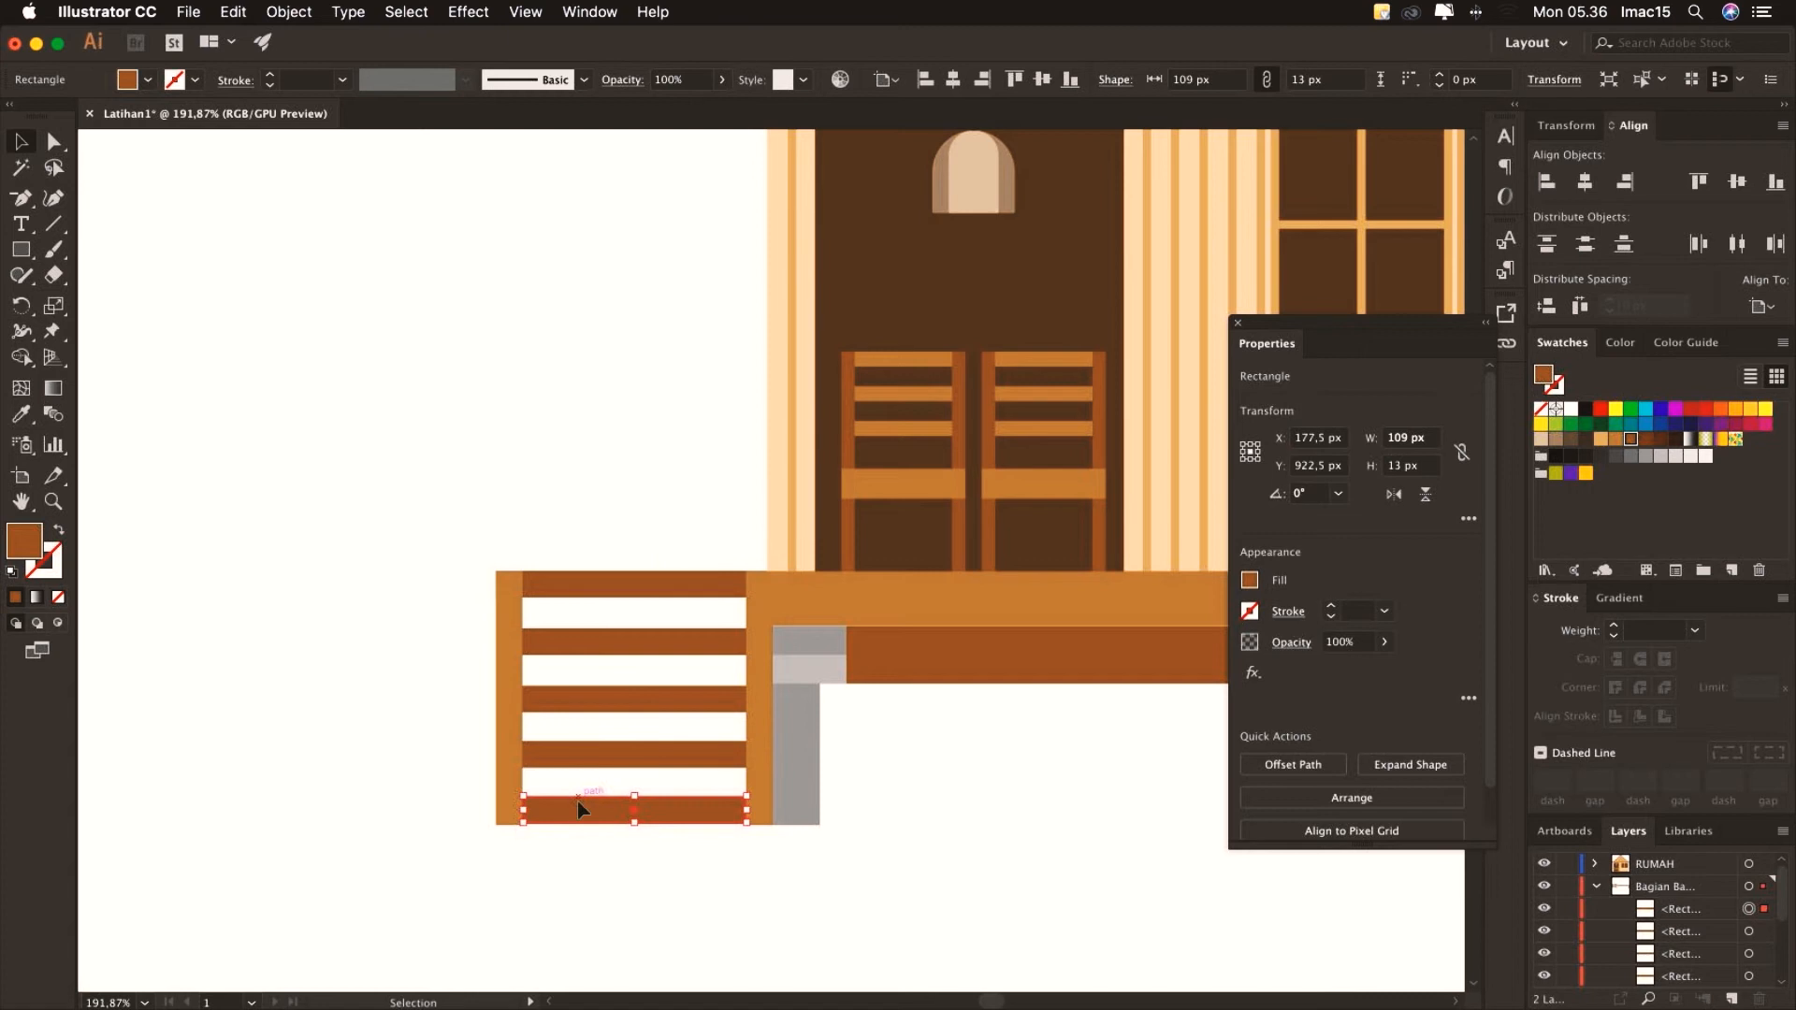
left_click(339, 654)
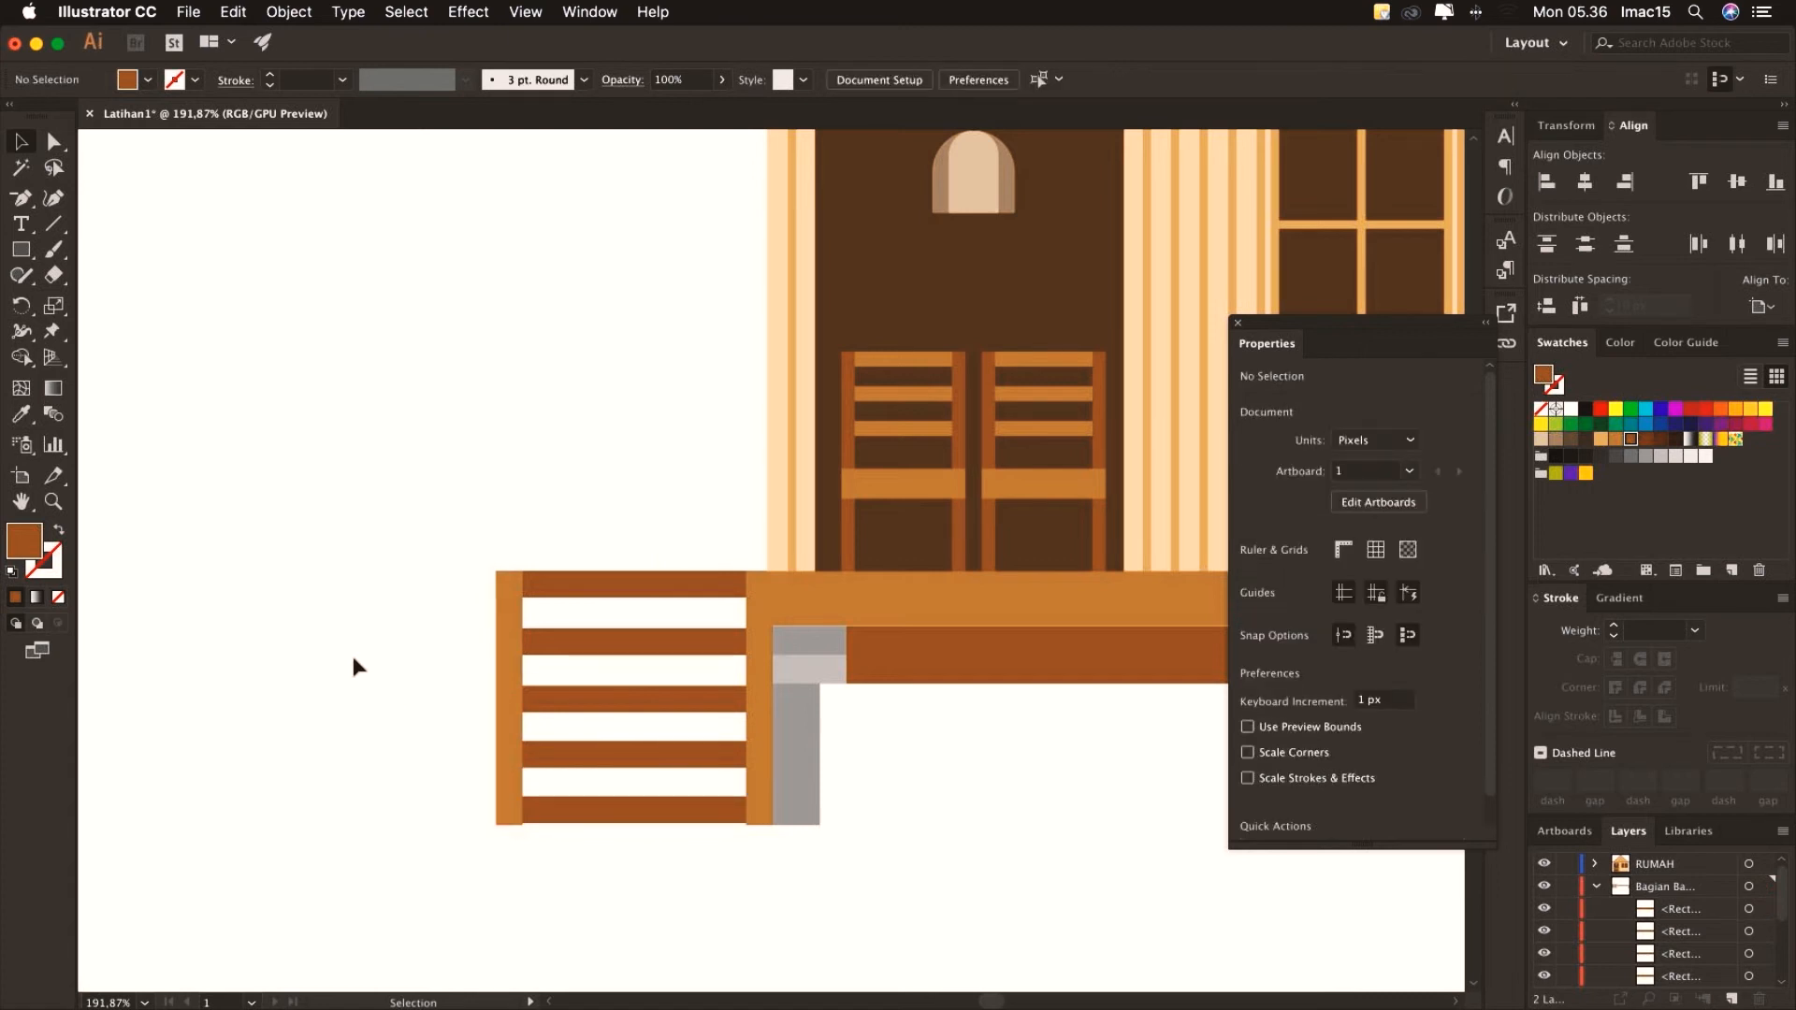
Group all the stair rectangles, both posts and all the horizontal bars, in the Bagian Bawah layer
left_click(1747, 909)
scroll(1746, 911, "down", 1)
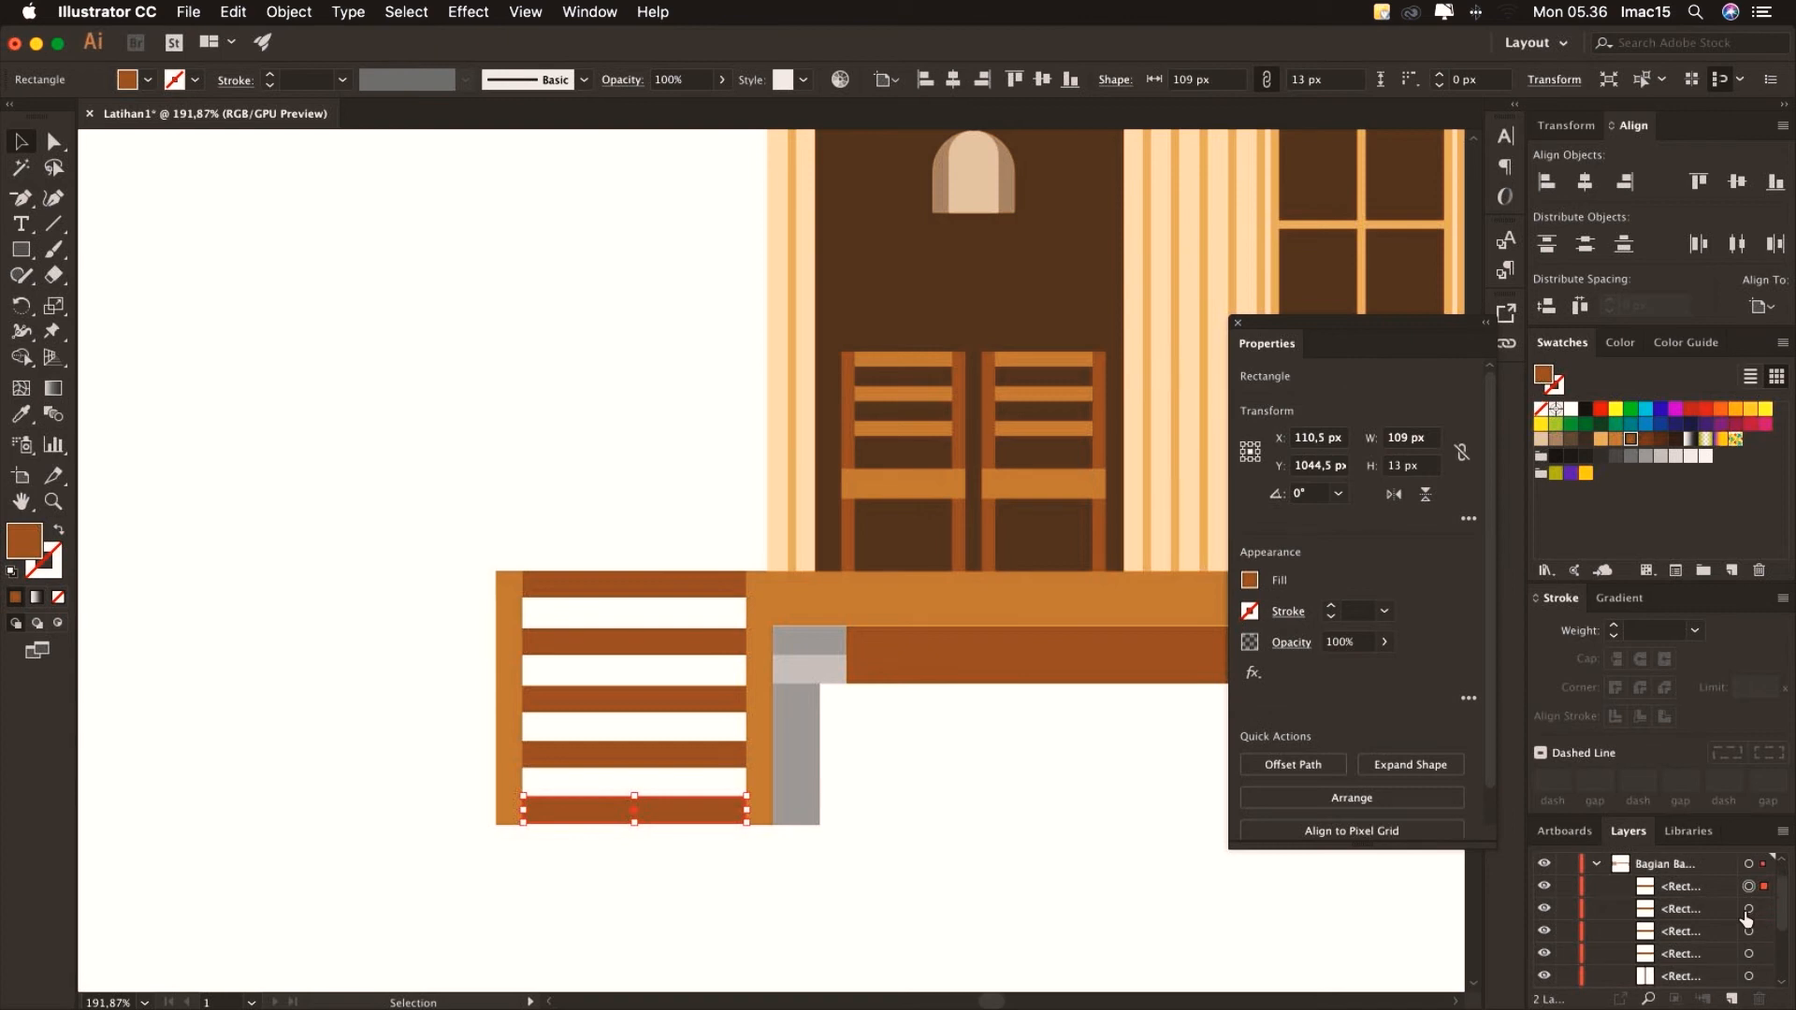
left_click(1748, 909, "shift")
left_click(1748, 931, "shift")
left_click(1748, 955, "shift")
scroll(1748, 954, "down", 1)
left_click(1748, 954, "shift")
left_click(1748, 977, "shift")
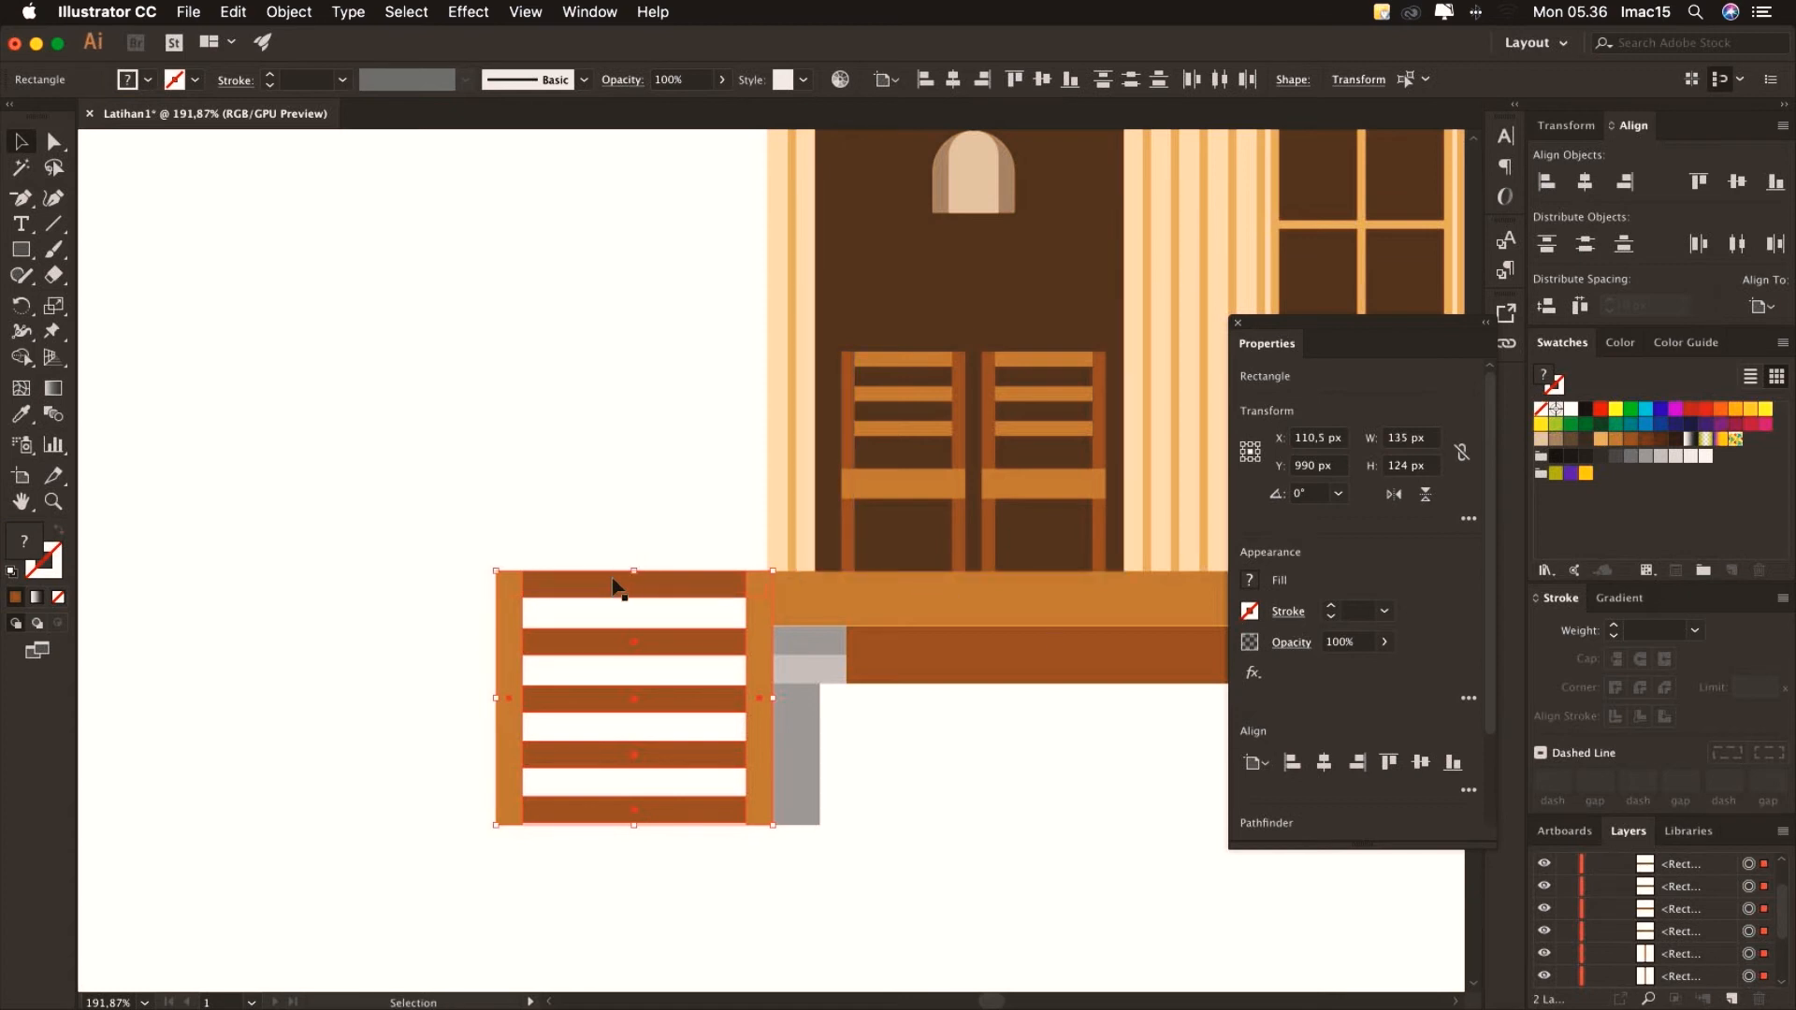
left_click(287, 12)
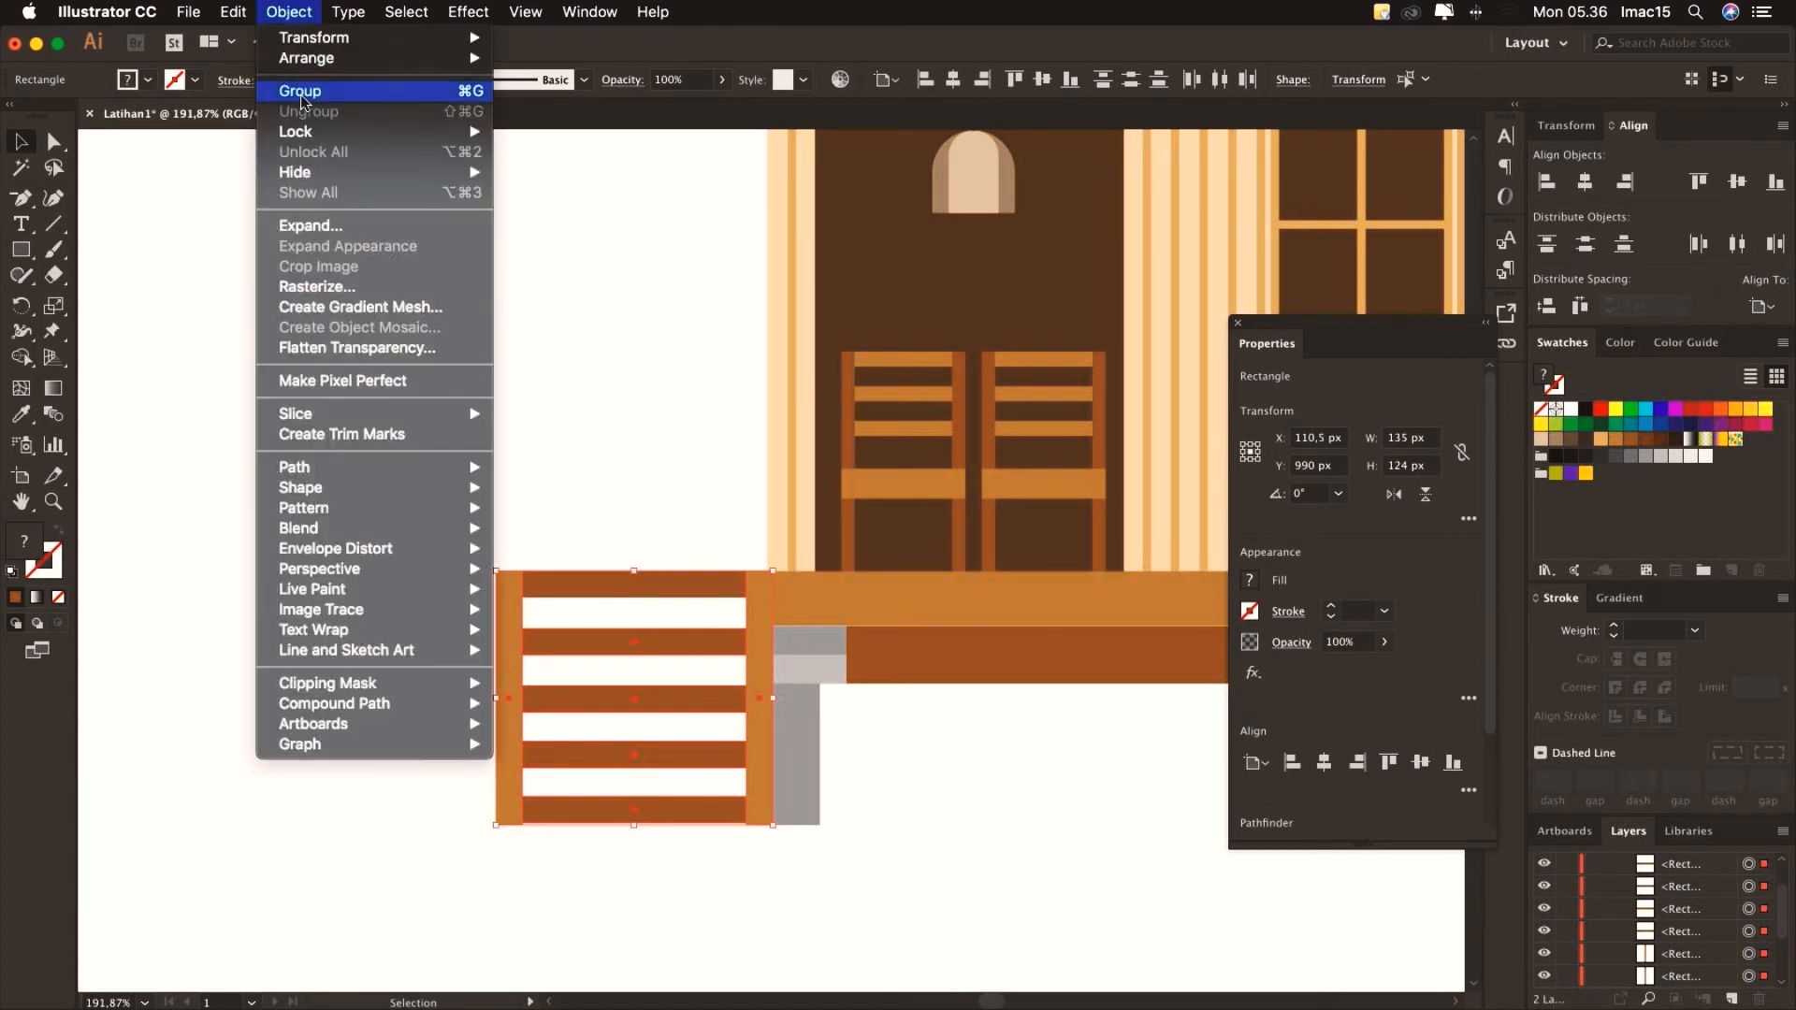
left_click(306, 90)
Rename the stair group as tangga
double_click(1679, 889)
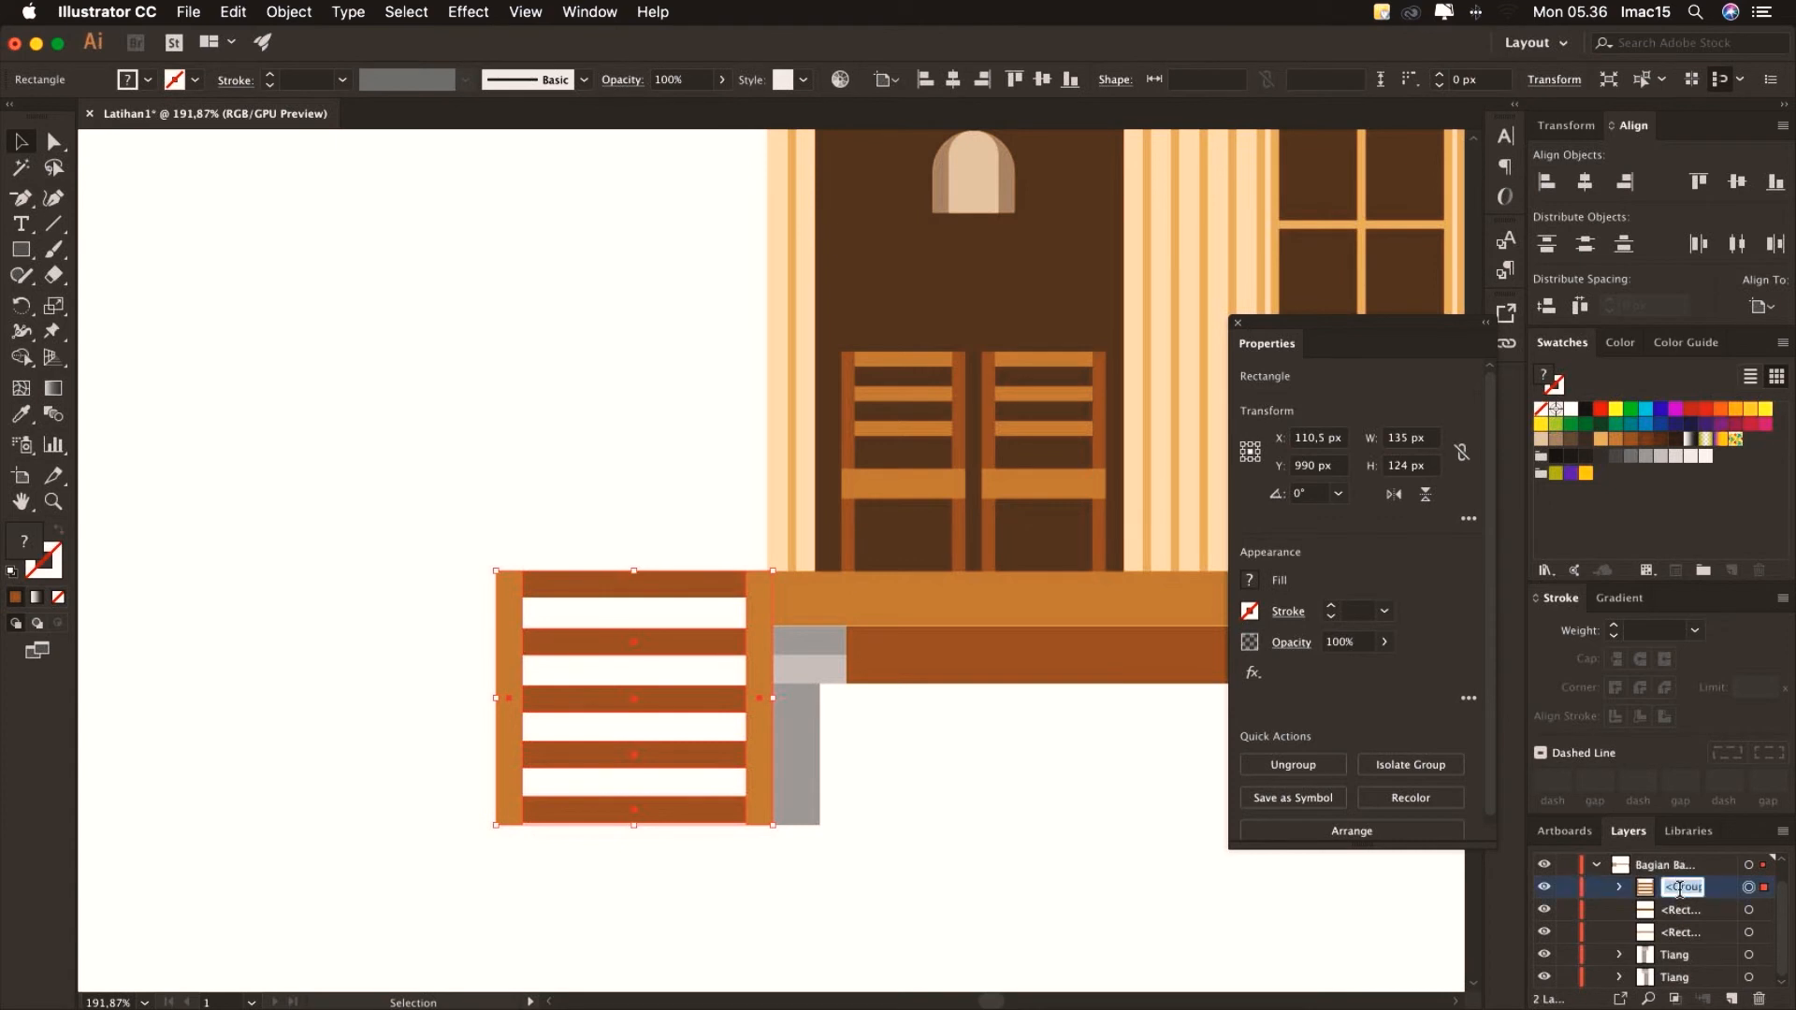
type("tangga")
left_click(1683, 914)
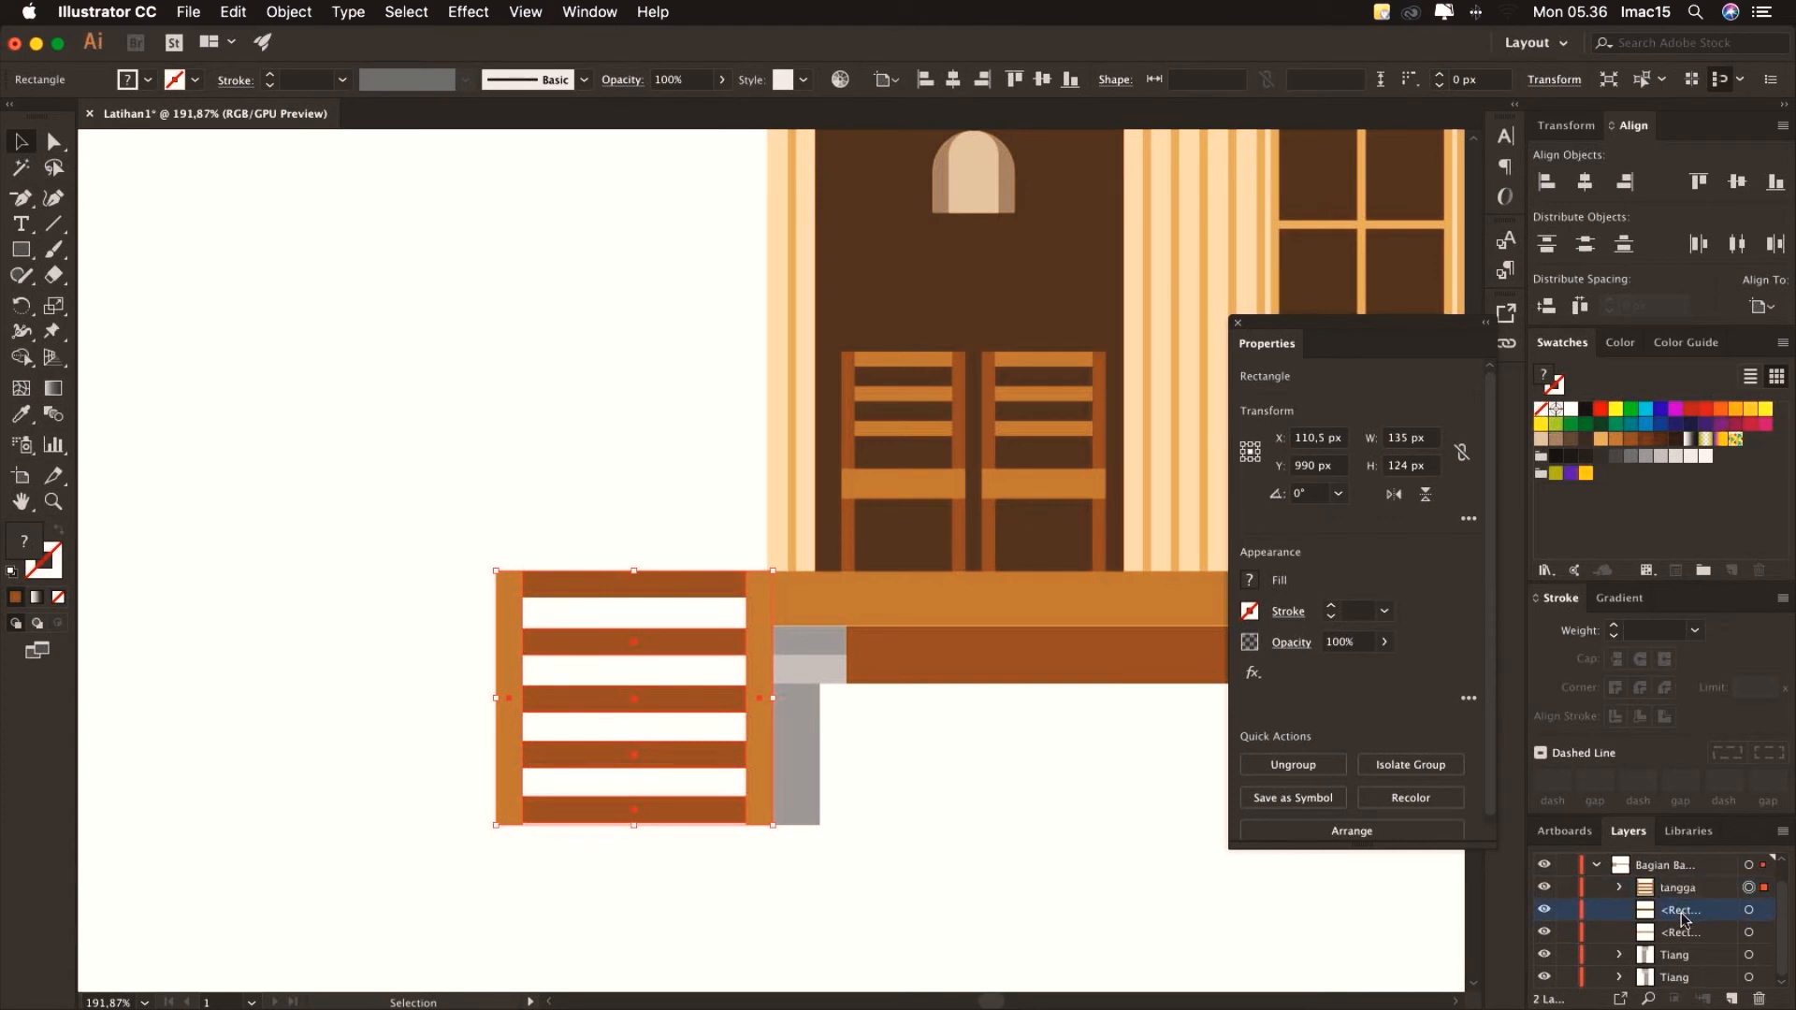
left_click(1136, 748)
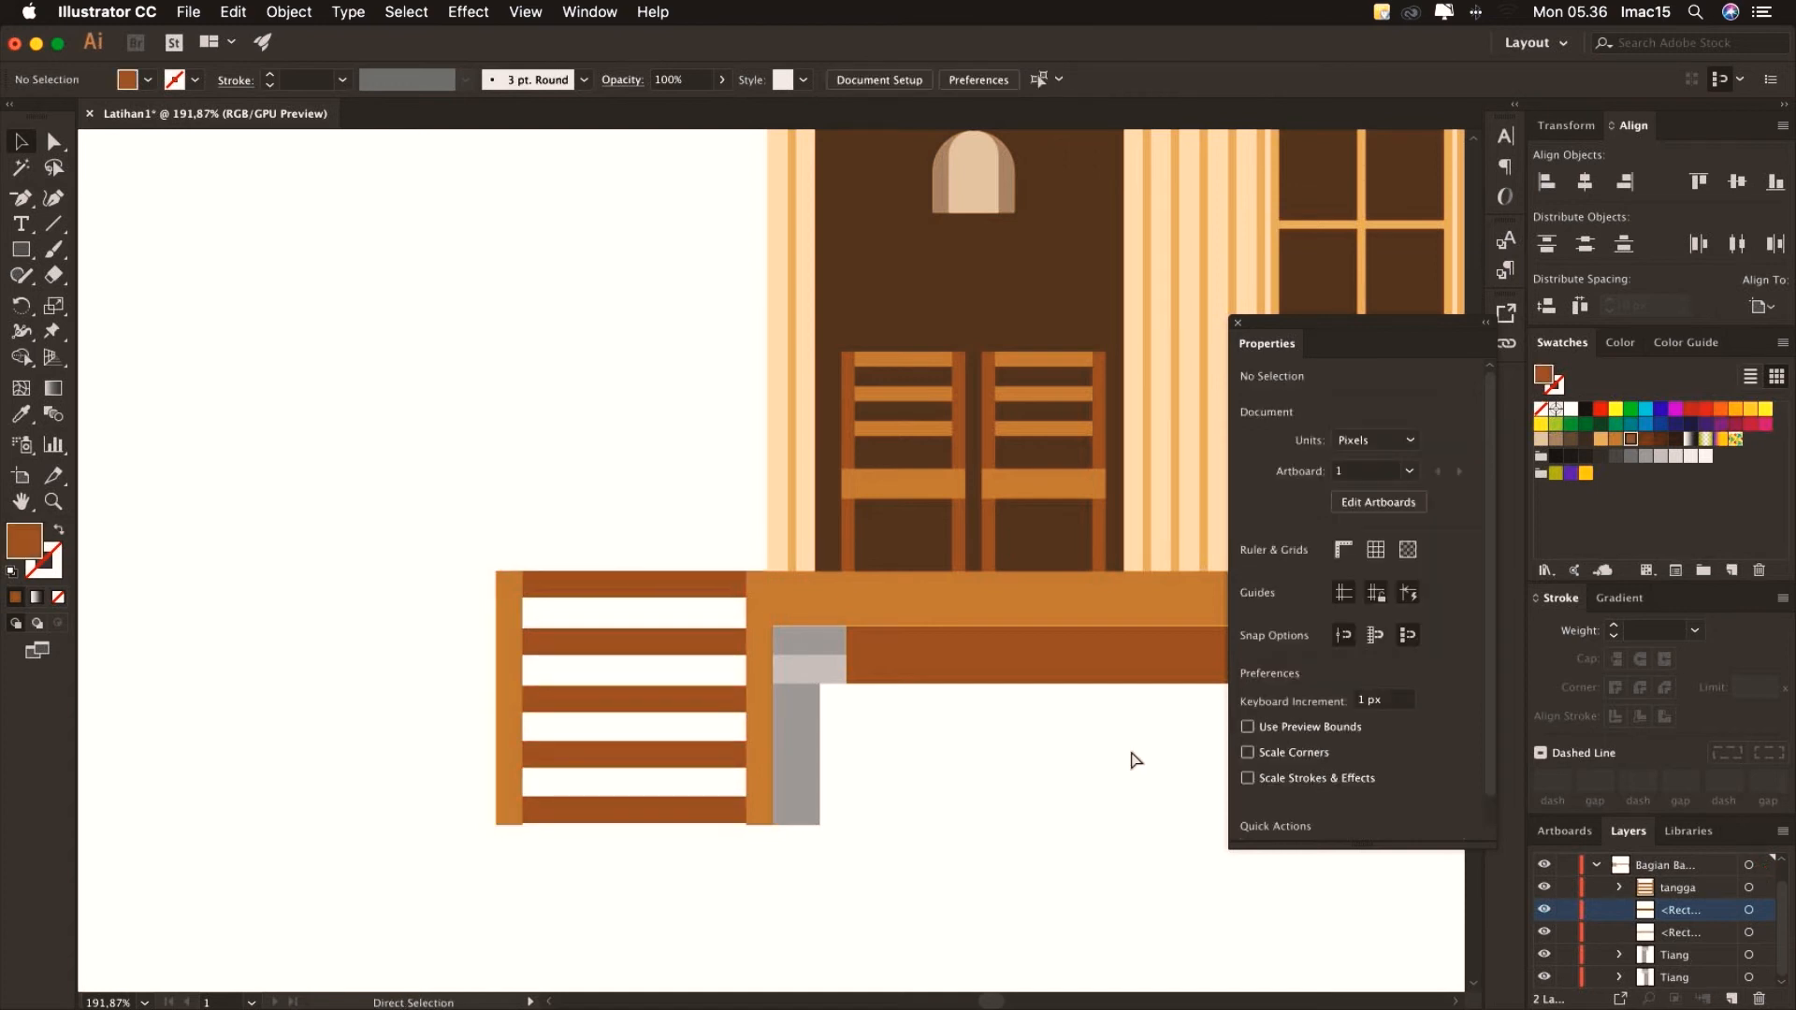
Draw a rectangle about 424 × 93 px across the lower front of the house, resting on the base's upper edge
key("super+0")
left_click(53, 502)
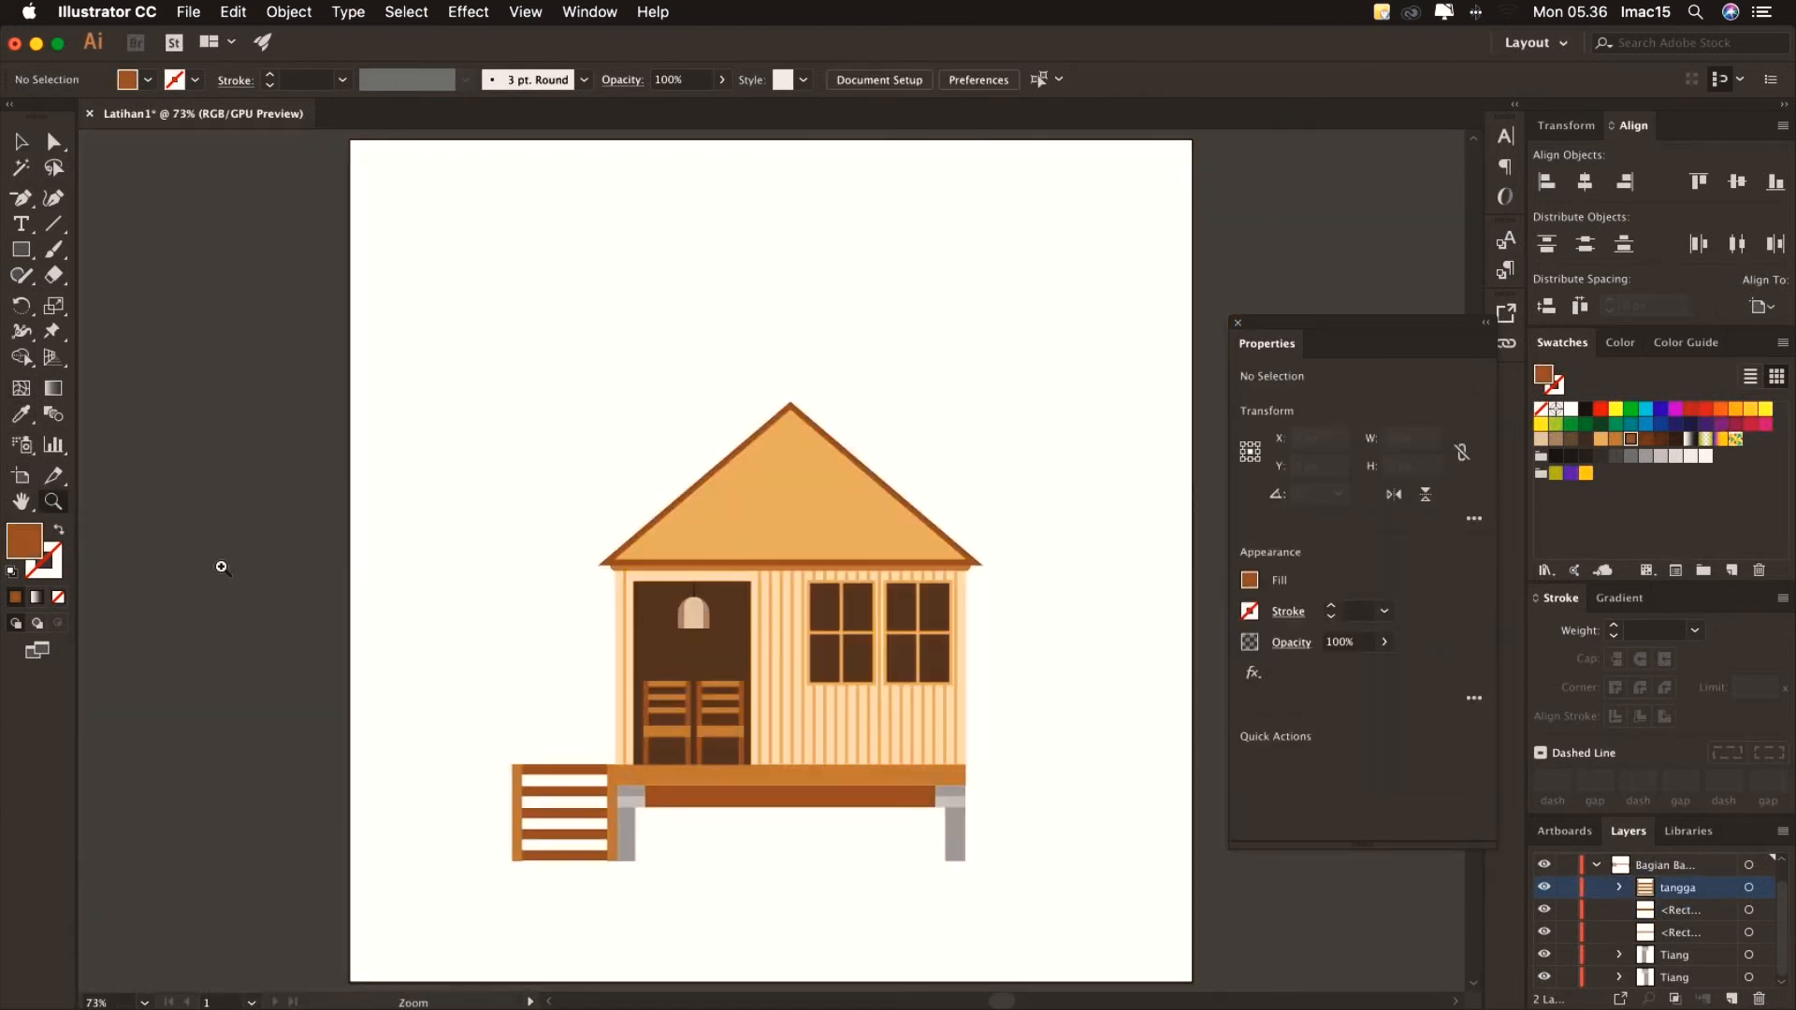
left_click_drag(618, 674, 921, 859)
left_click_drag(998, 774, 569, 705)
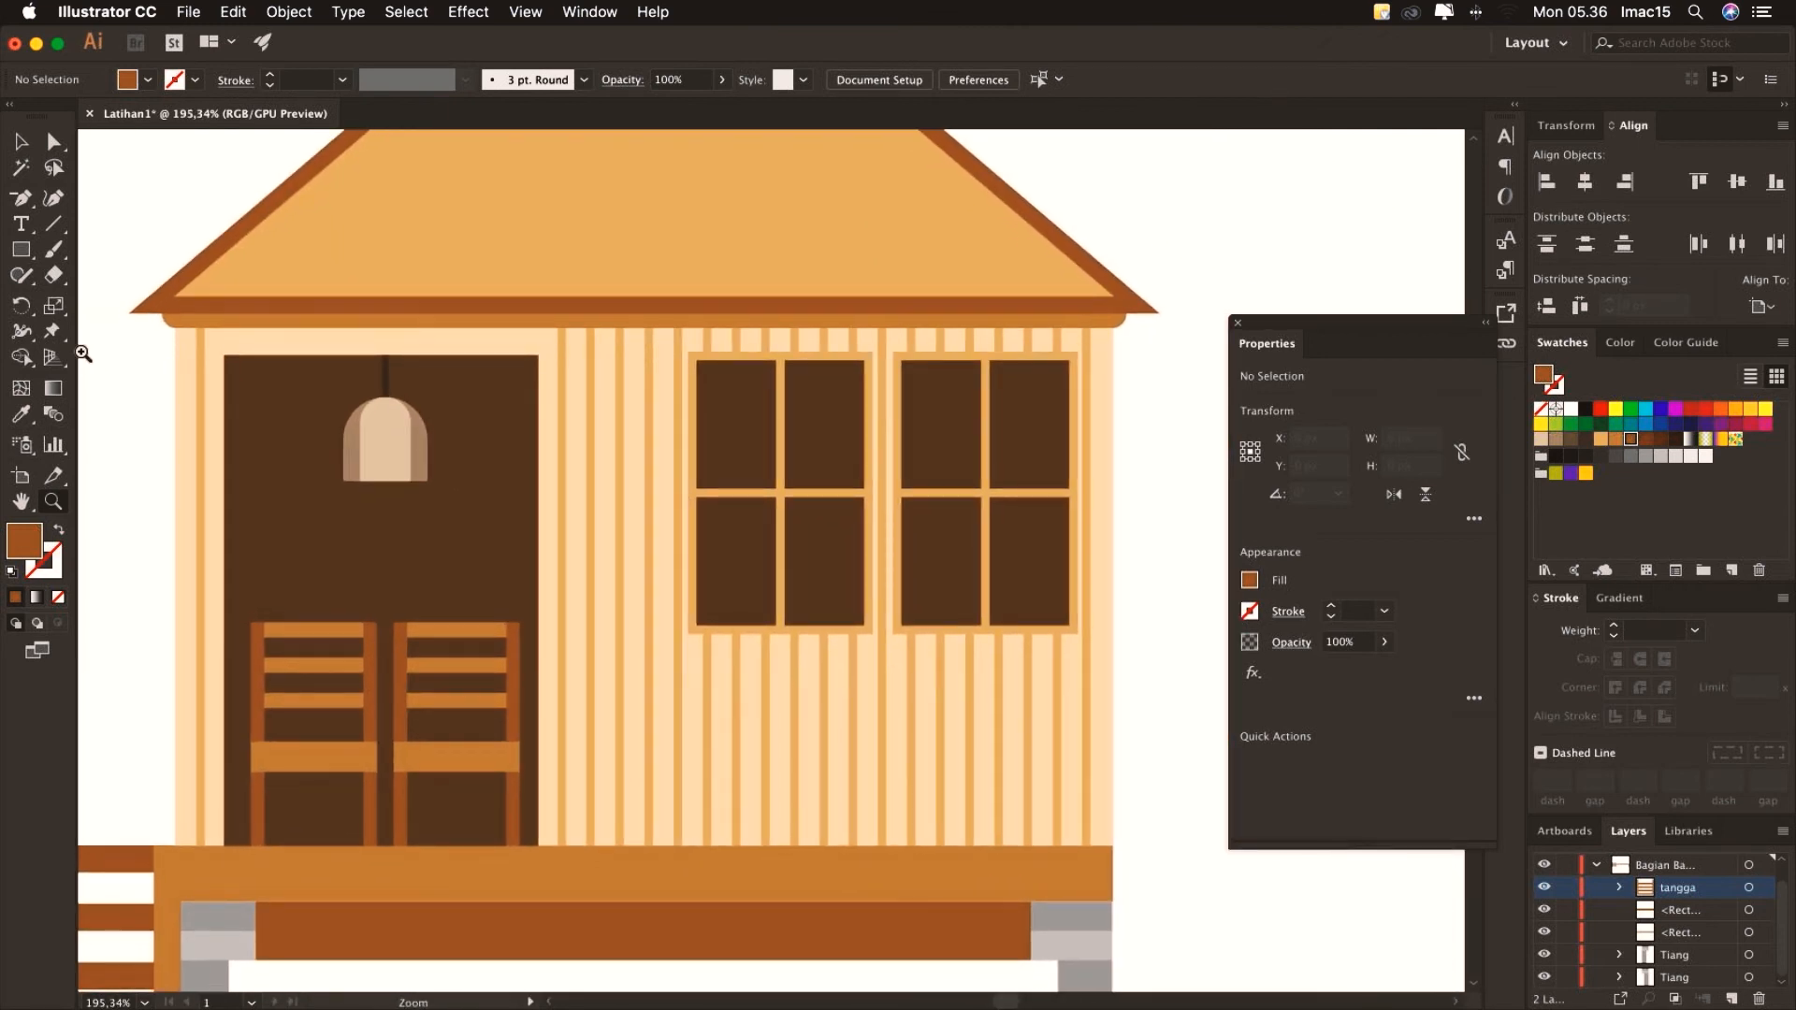
left_click(17, 255)
left_click_drag(199, 903, 1085, 658)
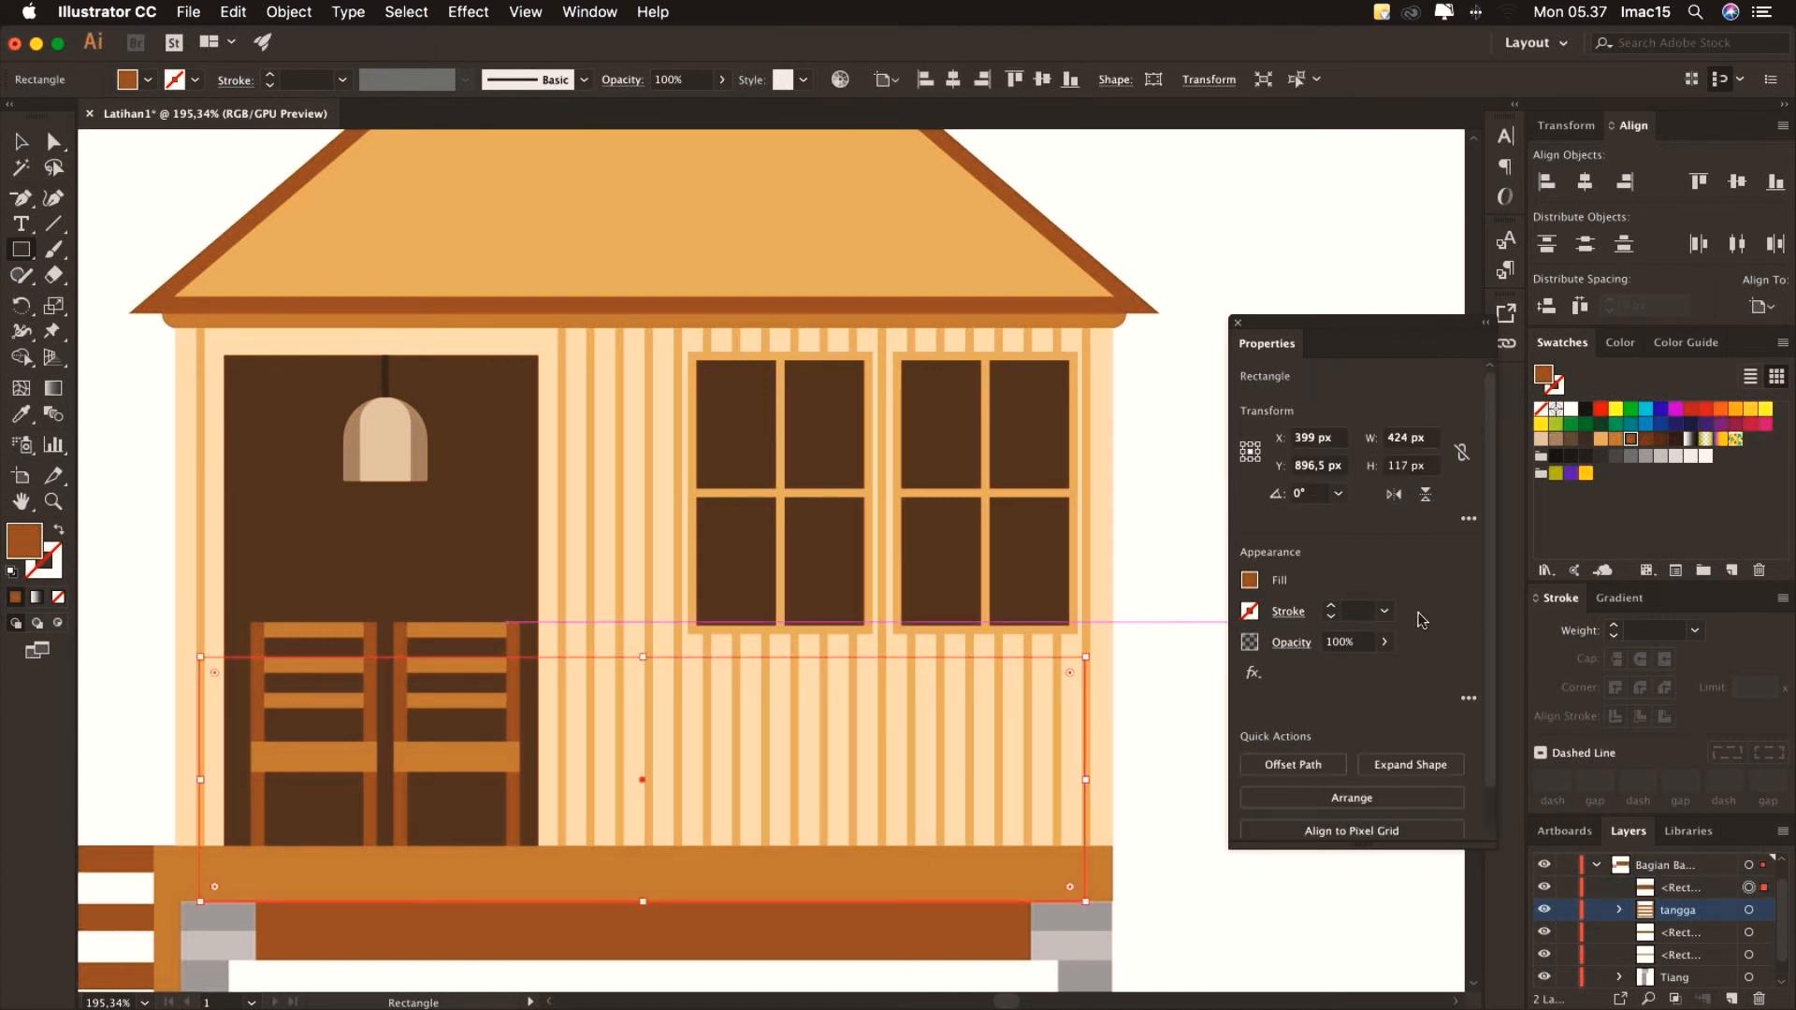
left_click_drag(643, 902, 646, 846)
left_click_drag(643, 657, 643, 650)
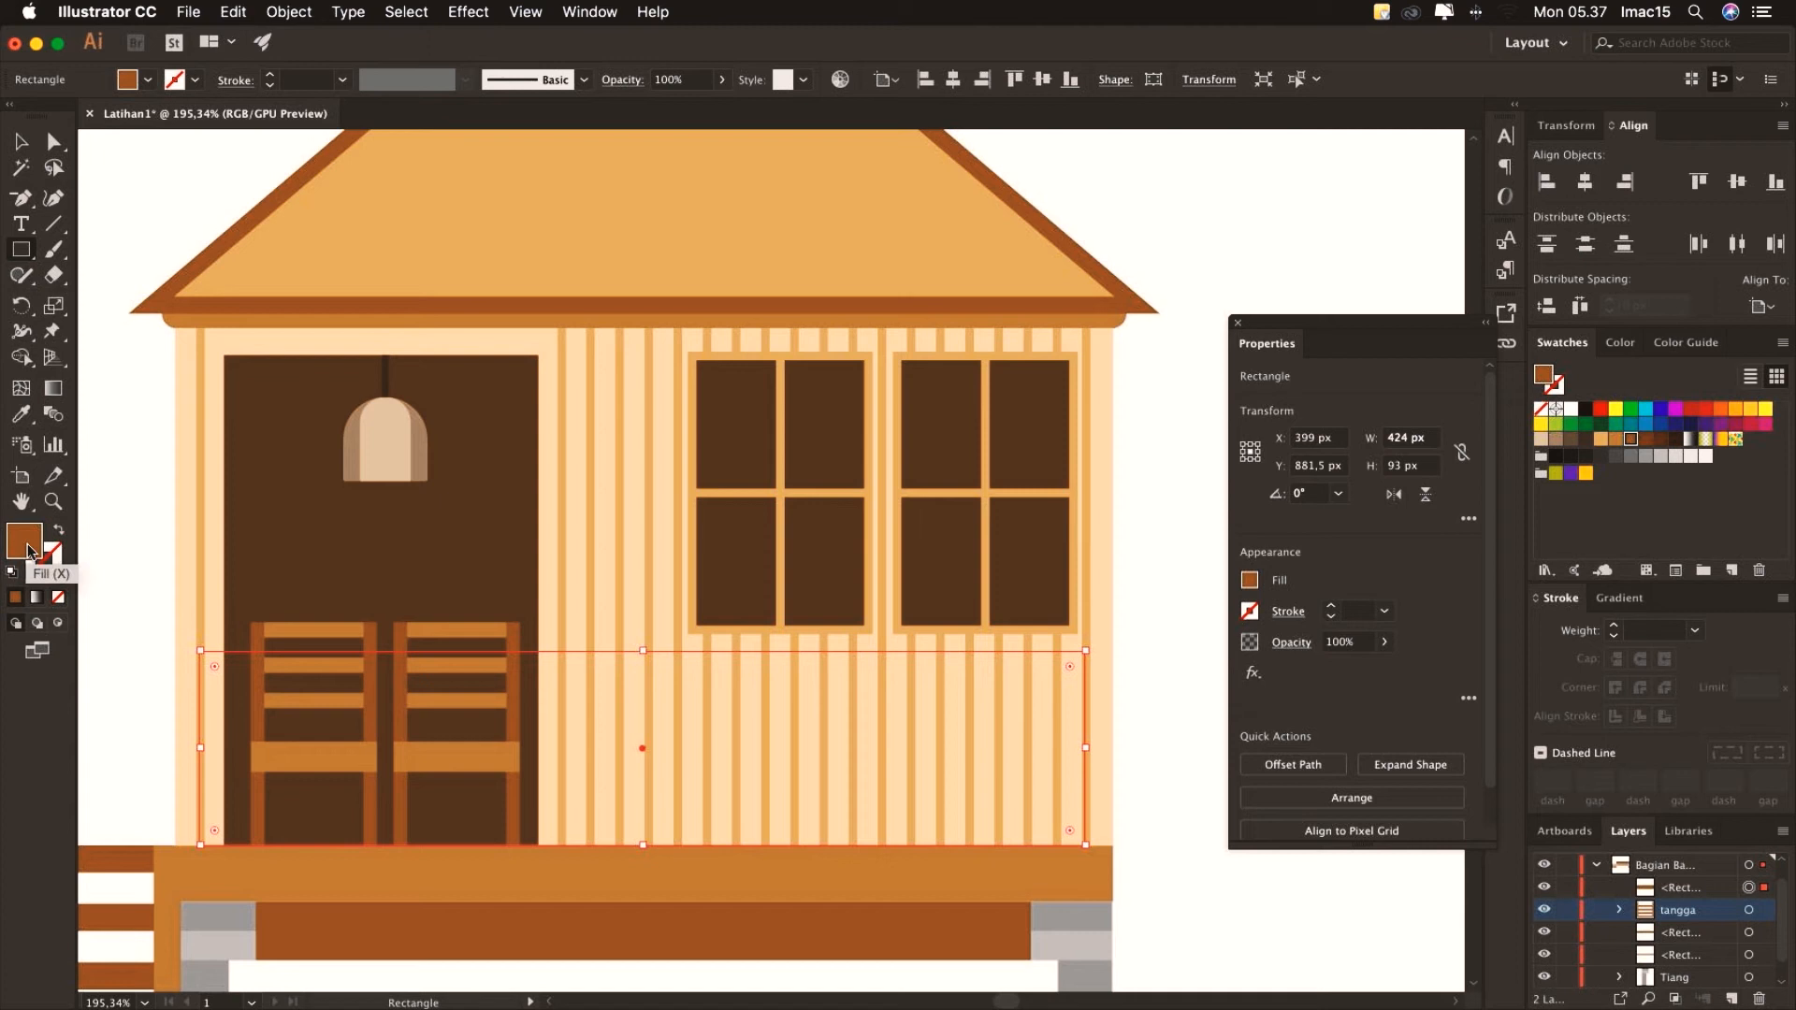
Remove the new rectangle's fill and give it a gray stroke with a weight of 4 pt
left_click(58, 597)
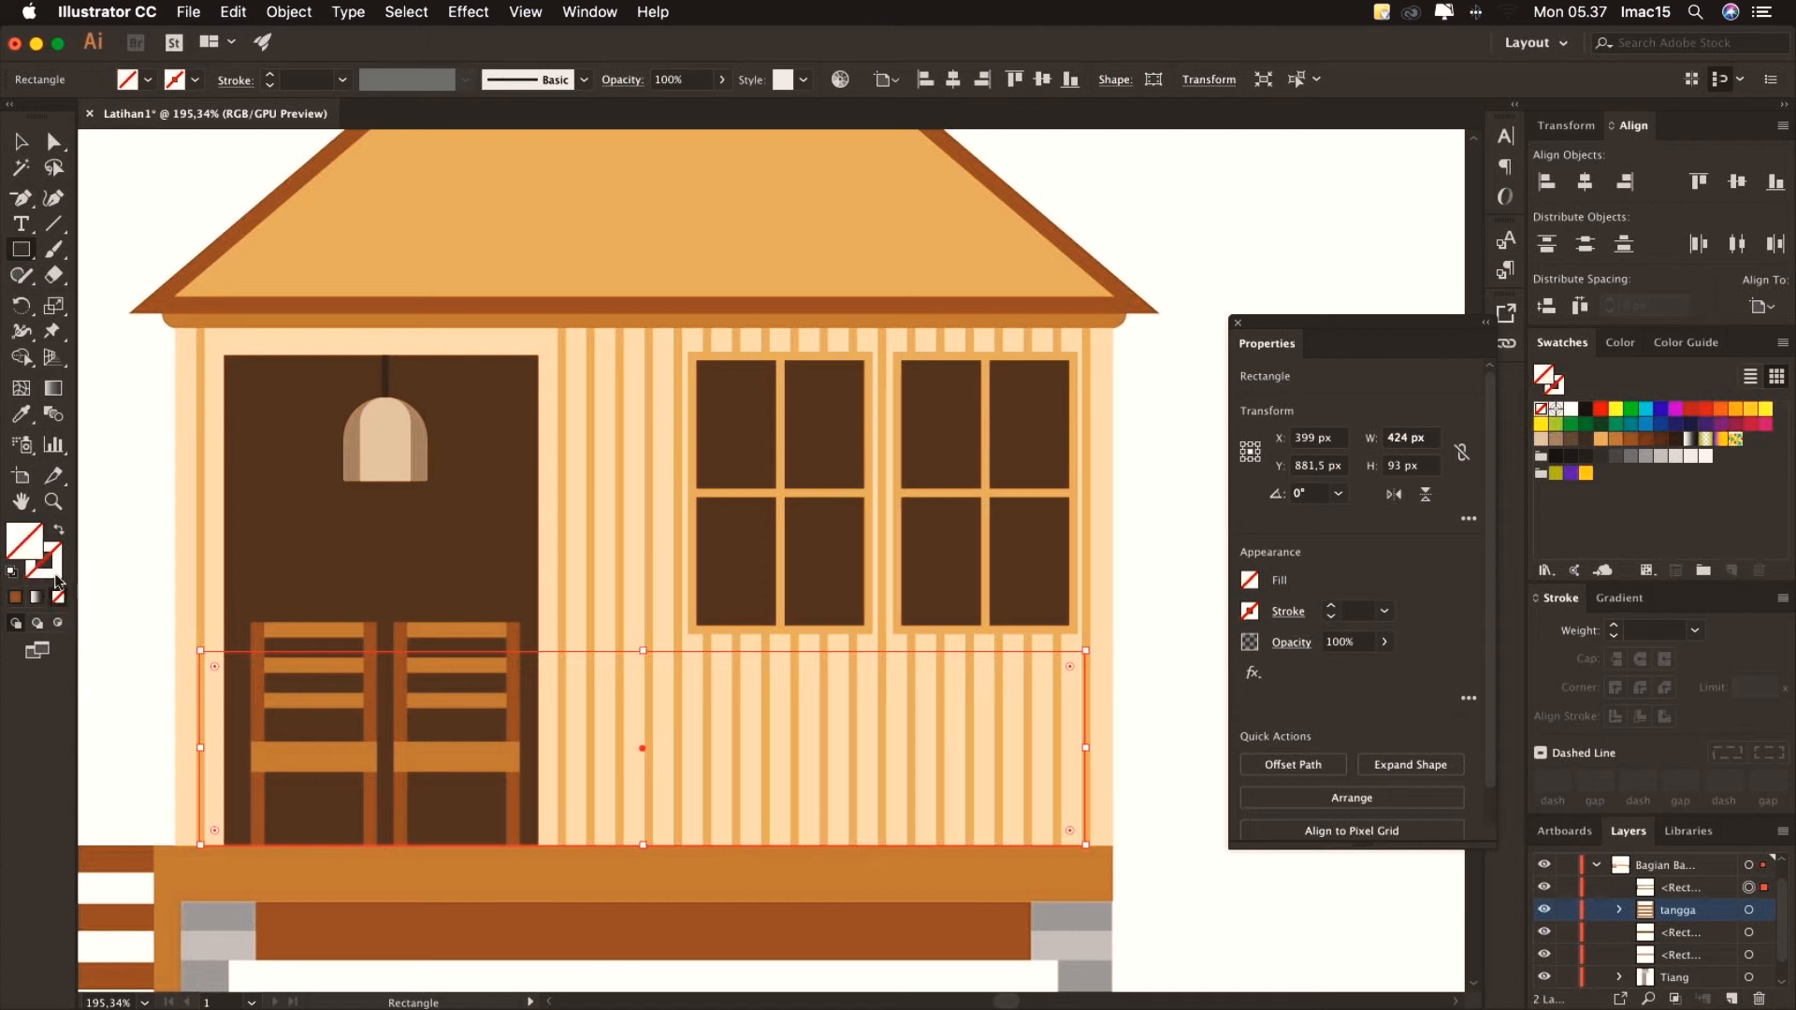
left_click(57, 574)
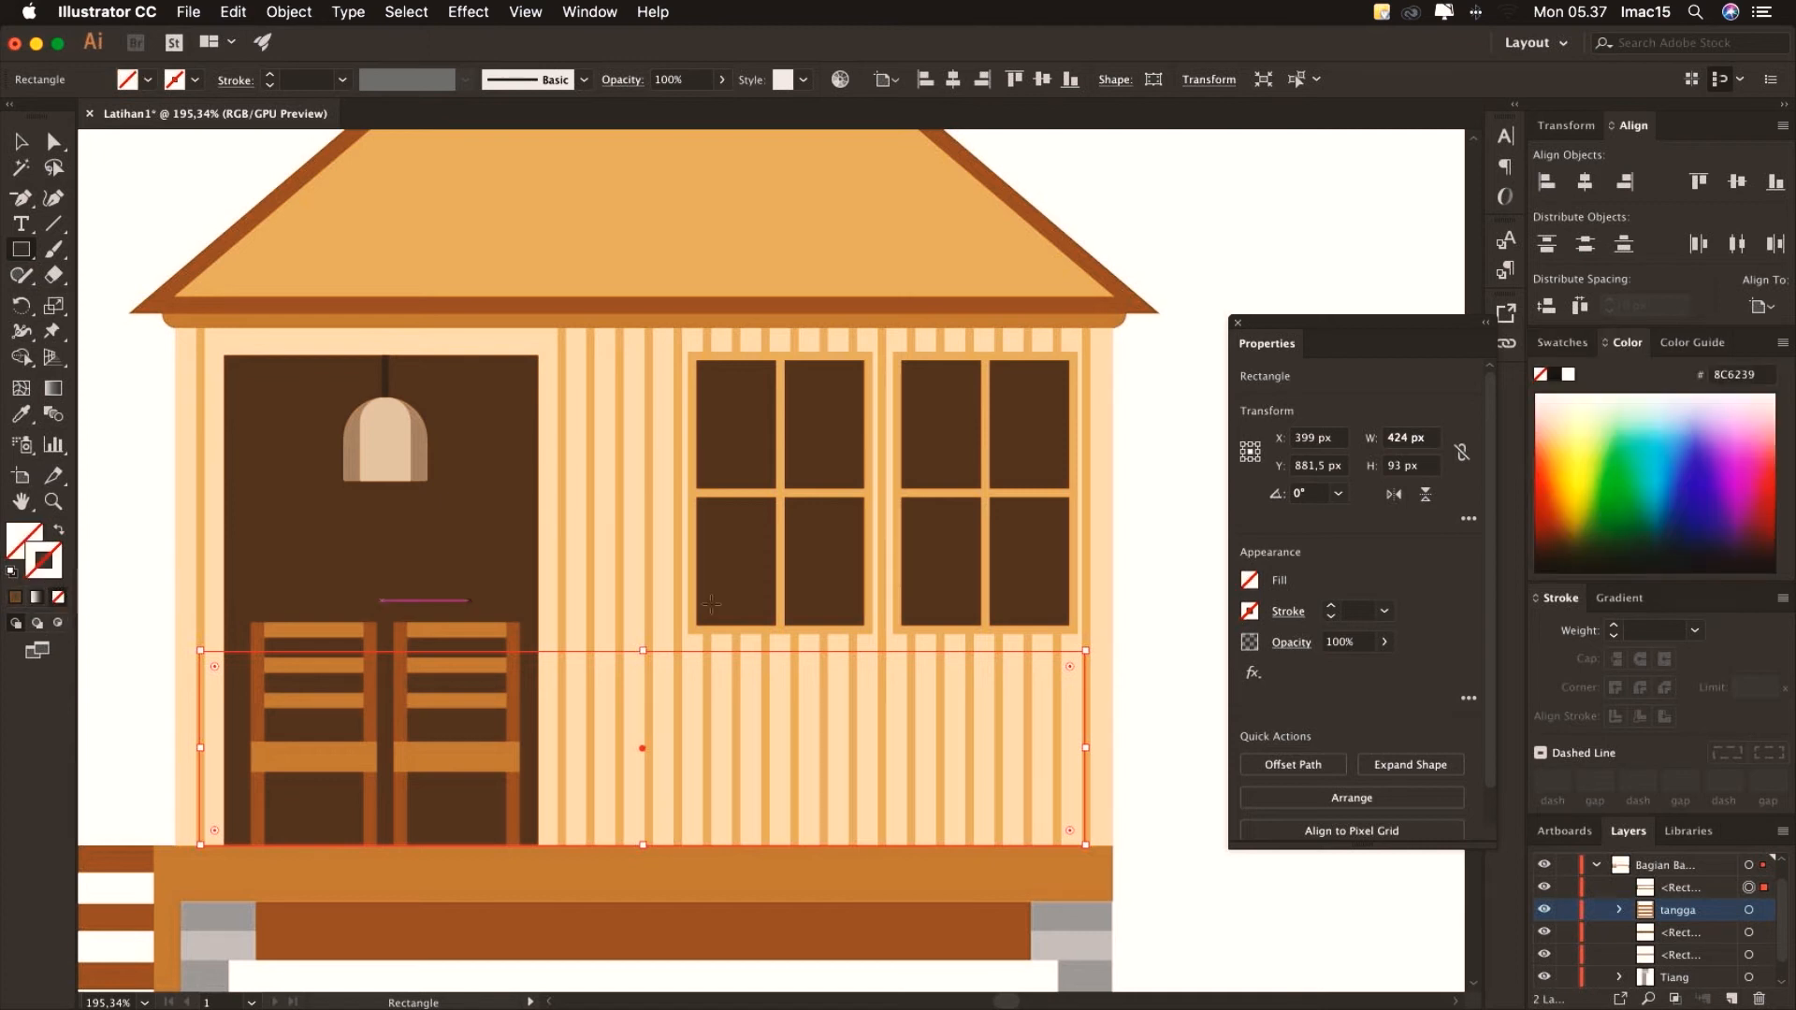
left_click(1562, 343)
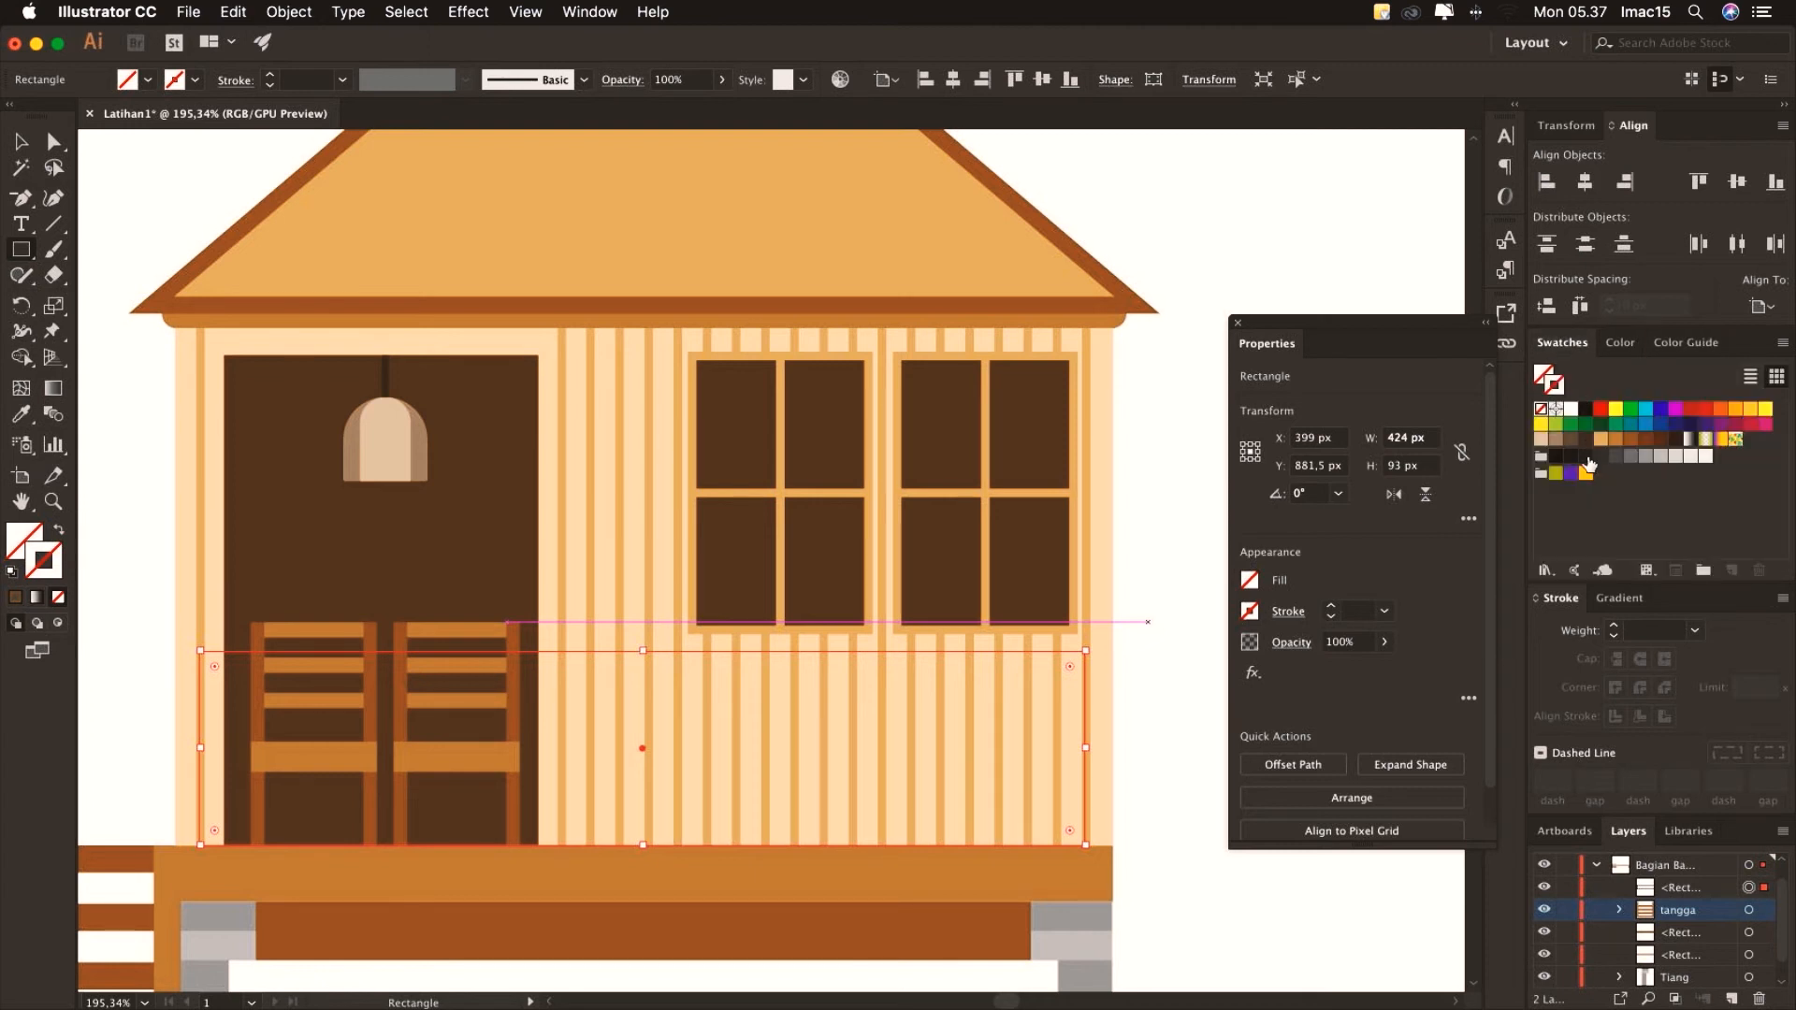
left_click(1661, 458)
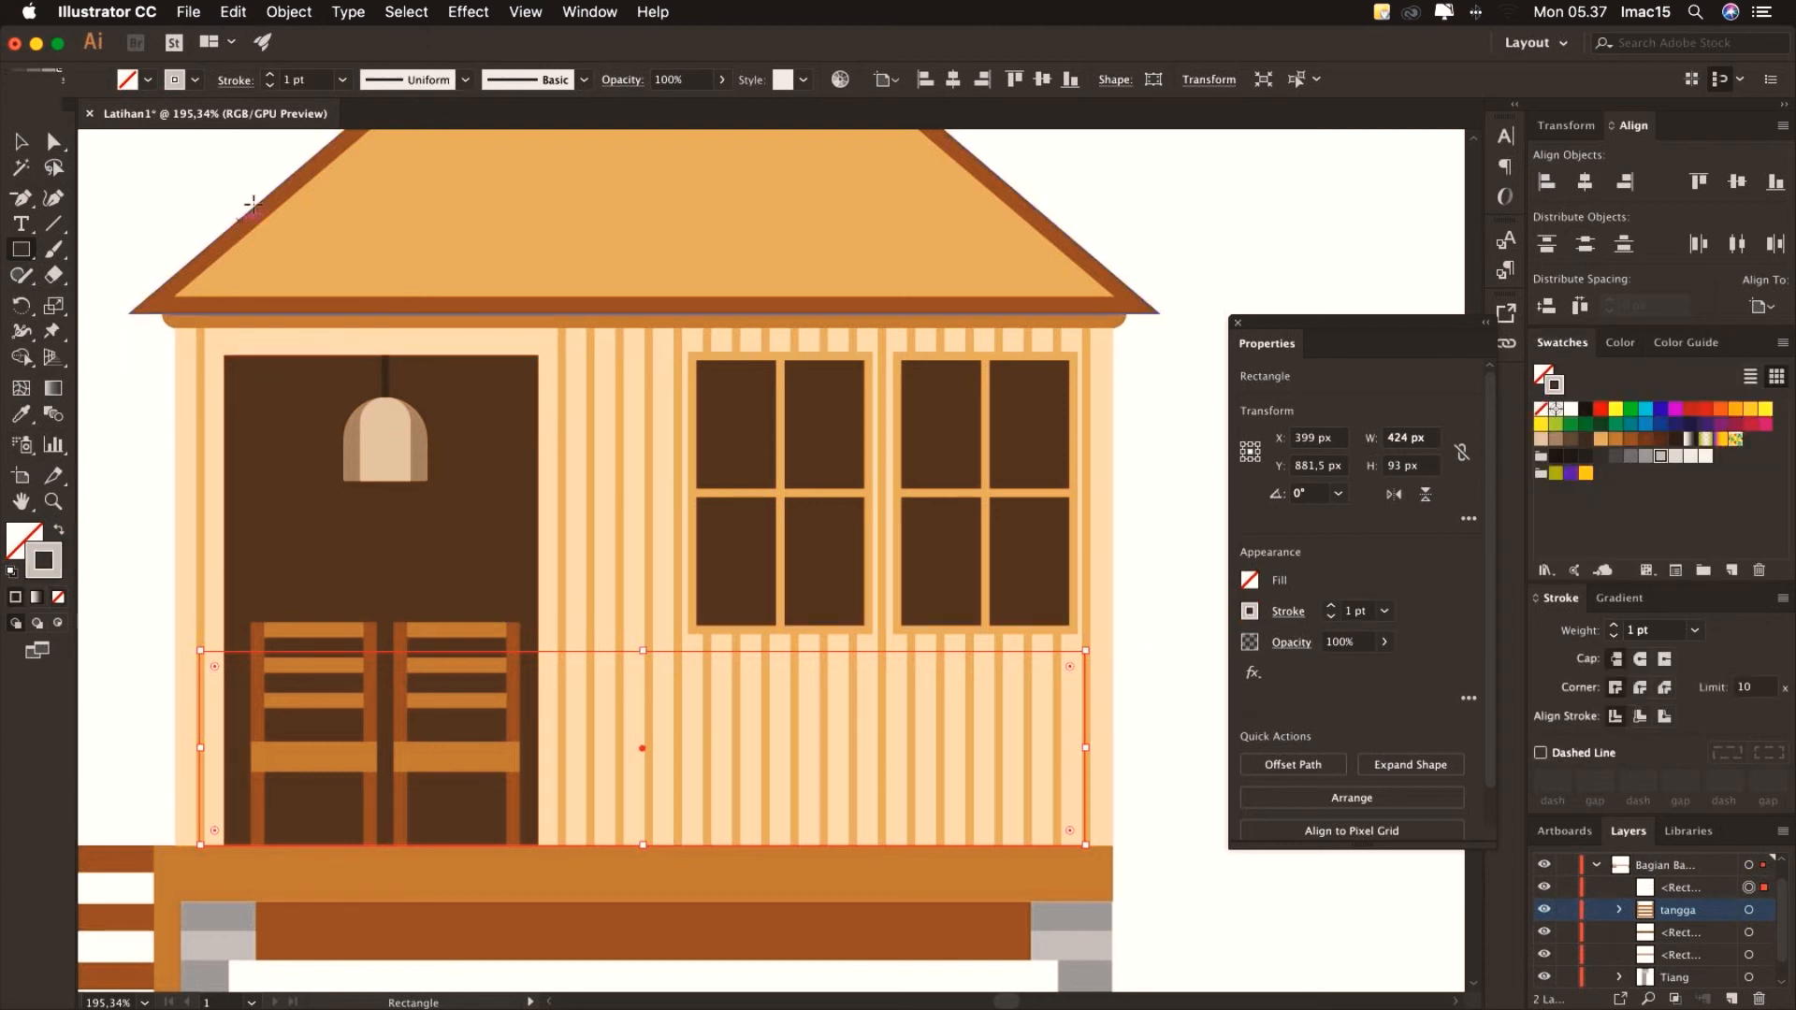
left_click(342, 79)
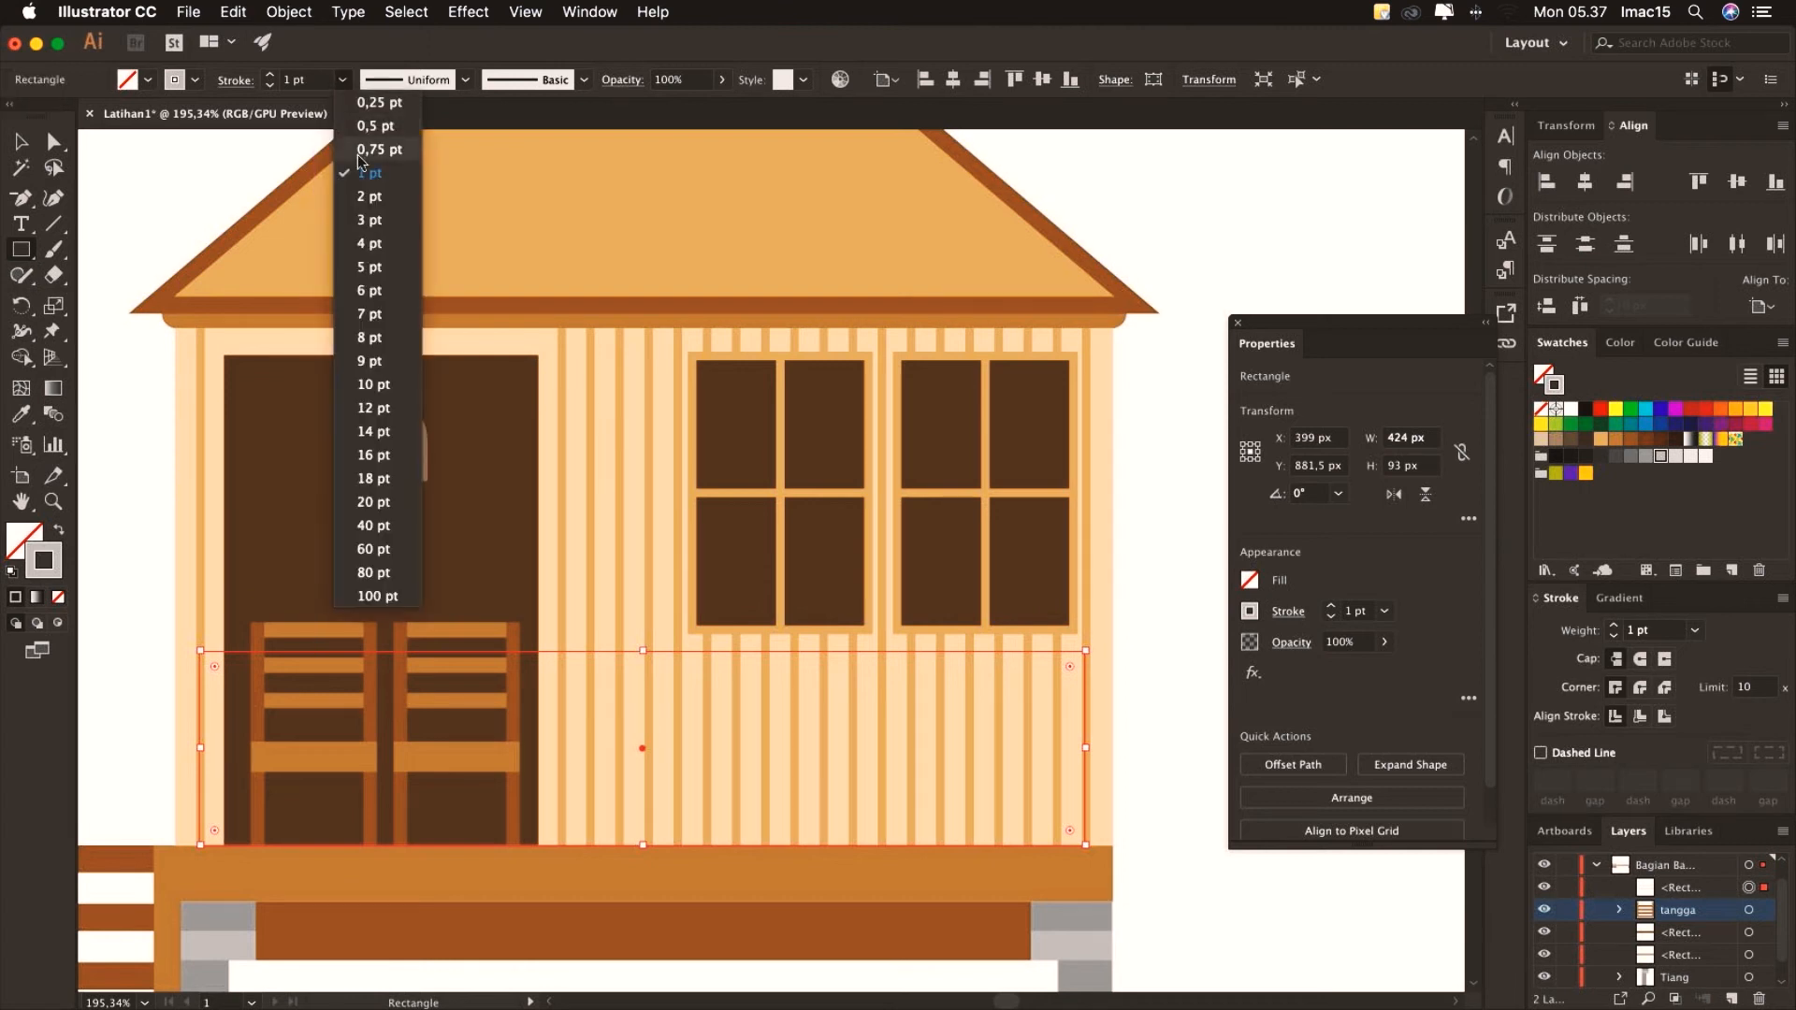
left_click(370, 245)
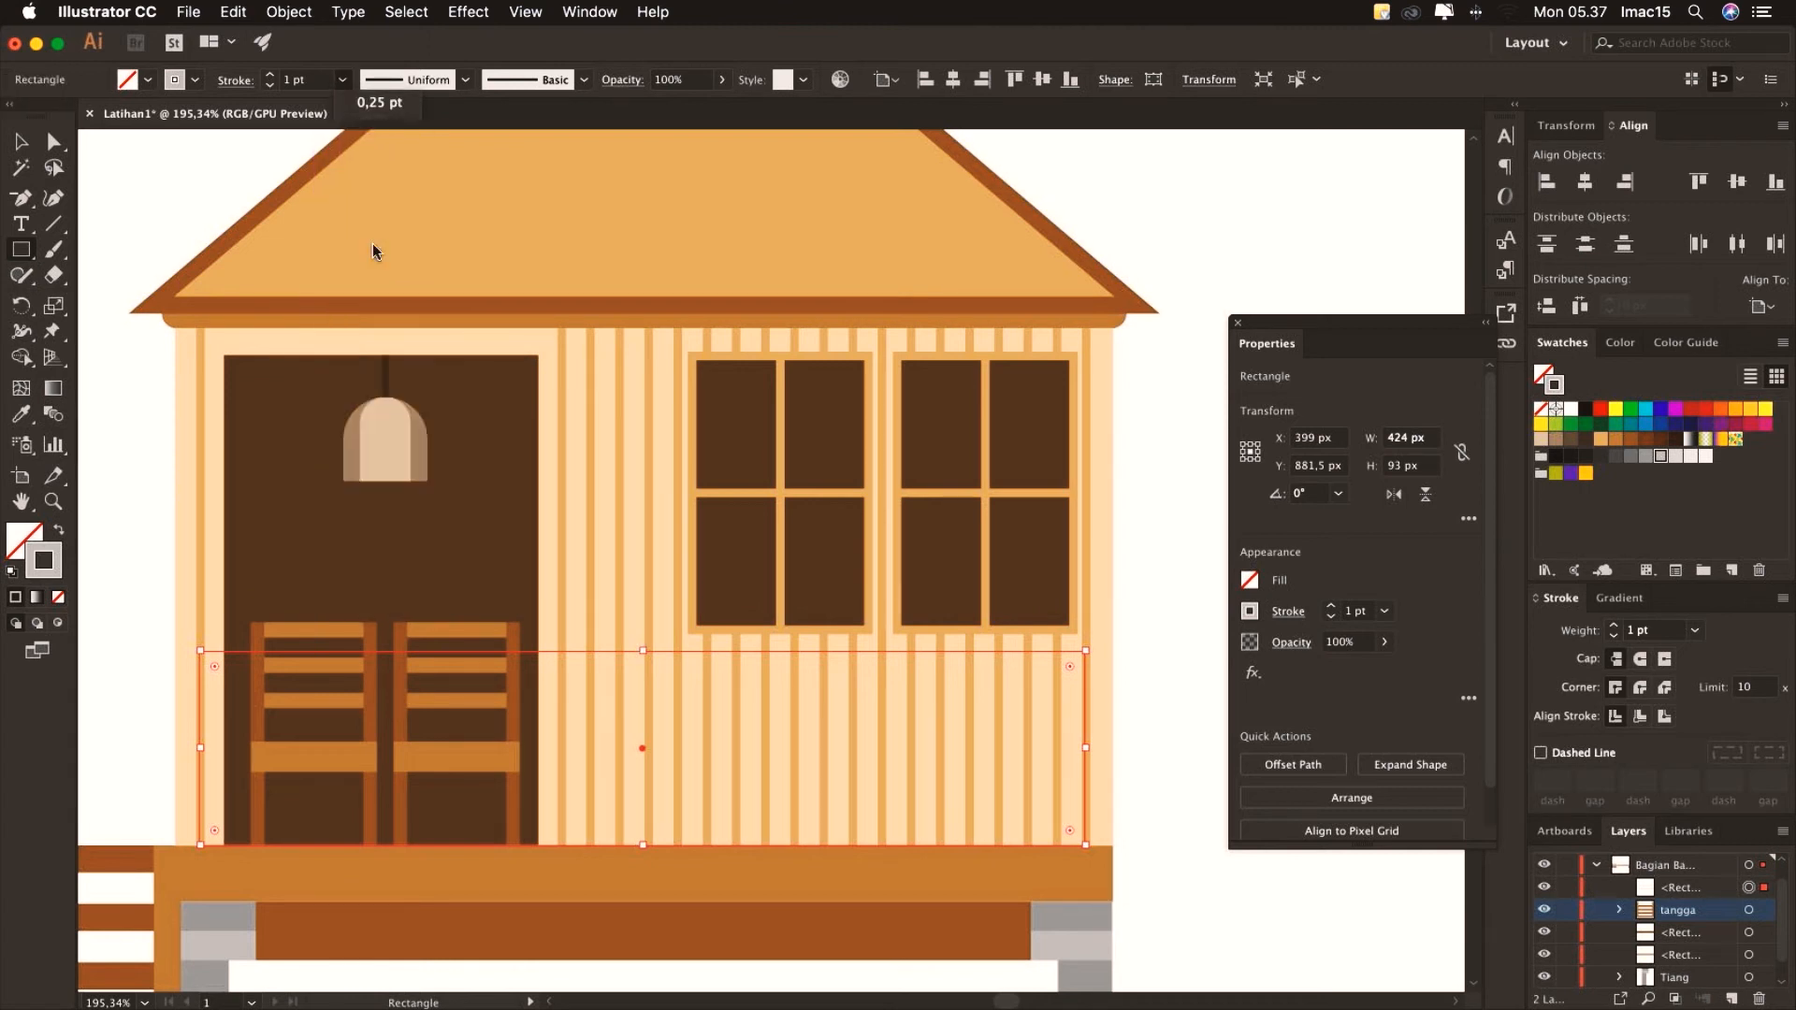
Raise the stroke weight of the rectangle across the house's lower front to 5 pt
left_click(342, 81)
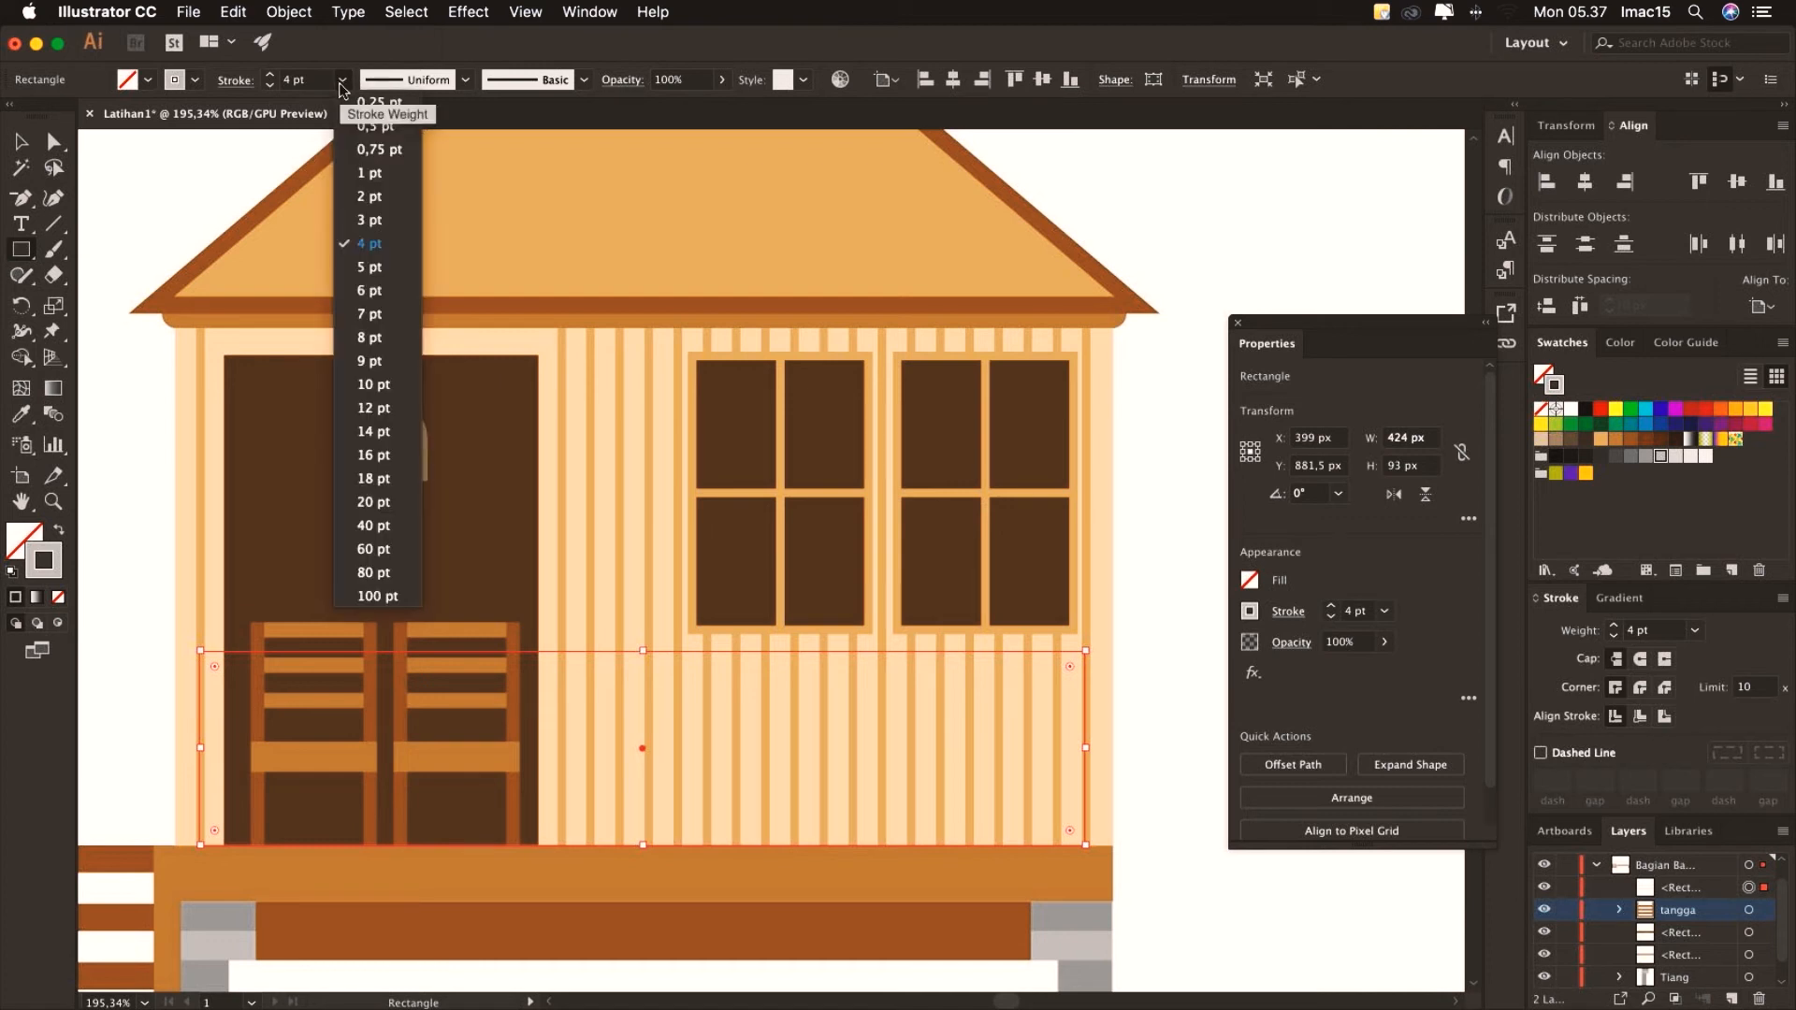
left_click(370, 268)
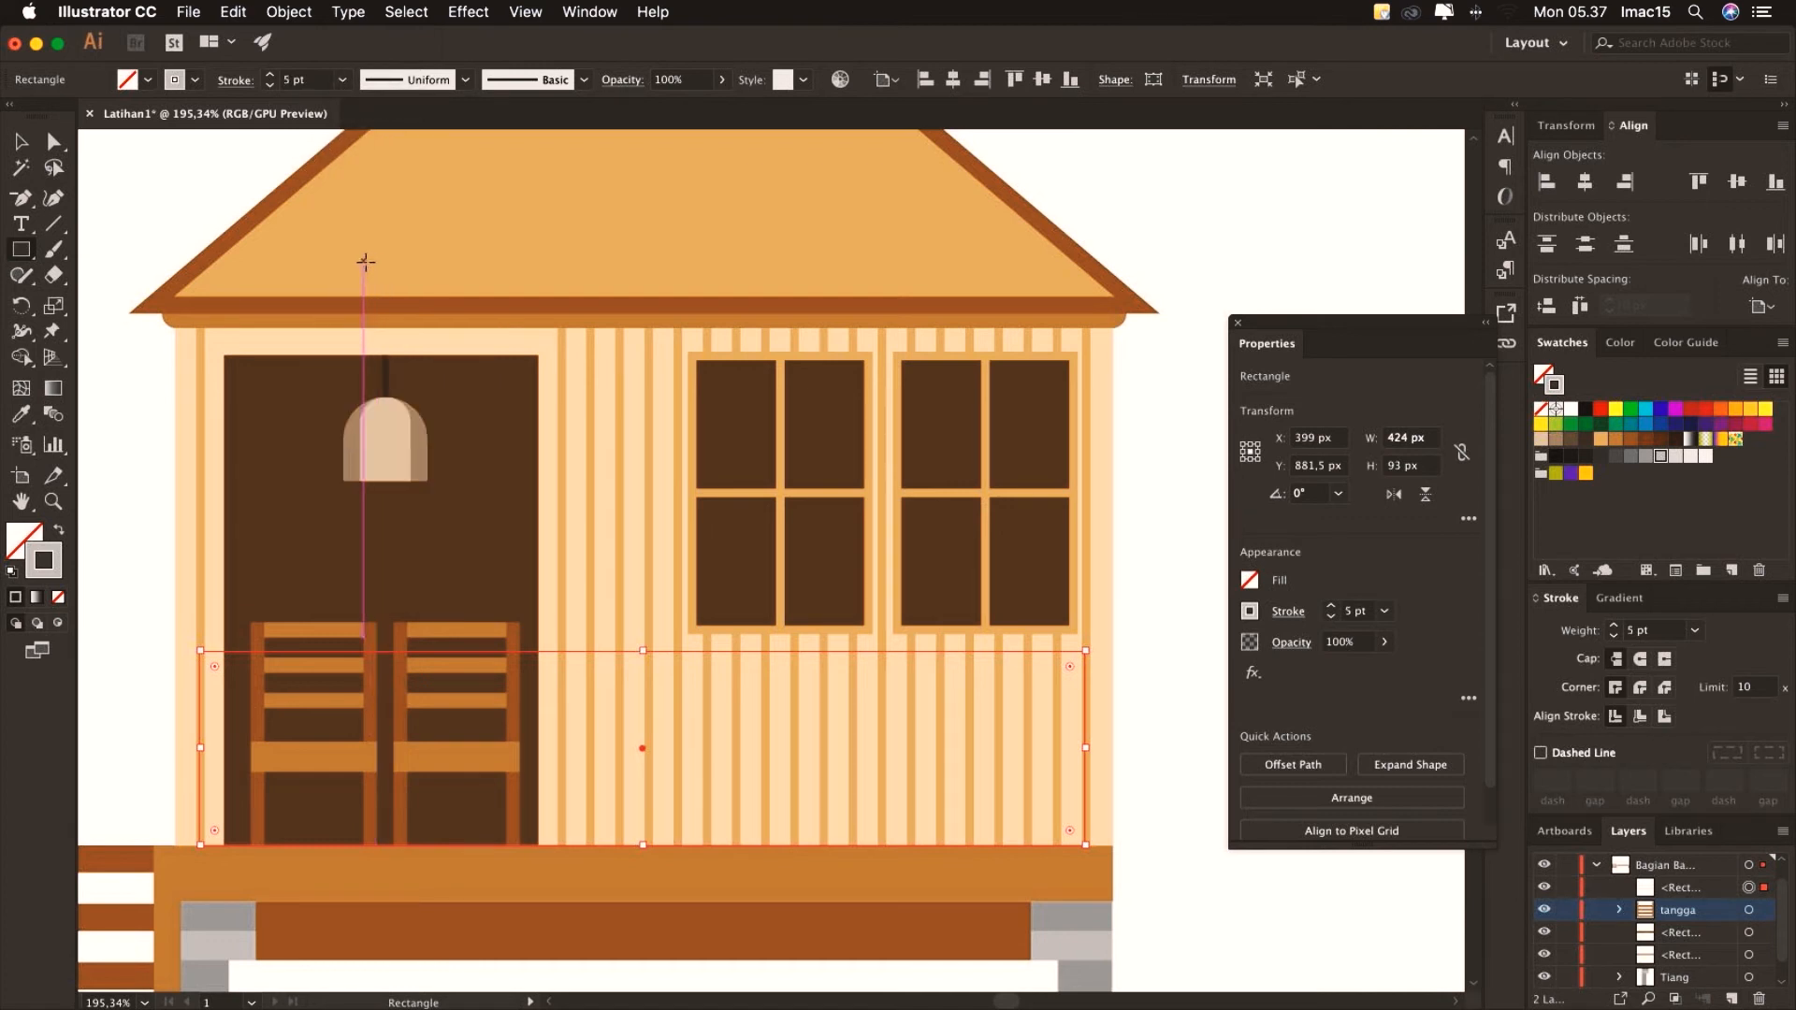
key("v")
Move the railing rectangle out of the Bagian Bawah layer into the RUMAH layer, and collapse Bagian Bawah
scroll(1734, 890, "down", 1)
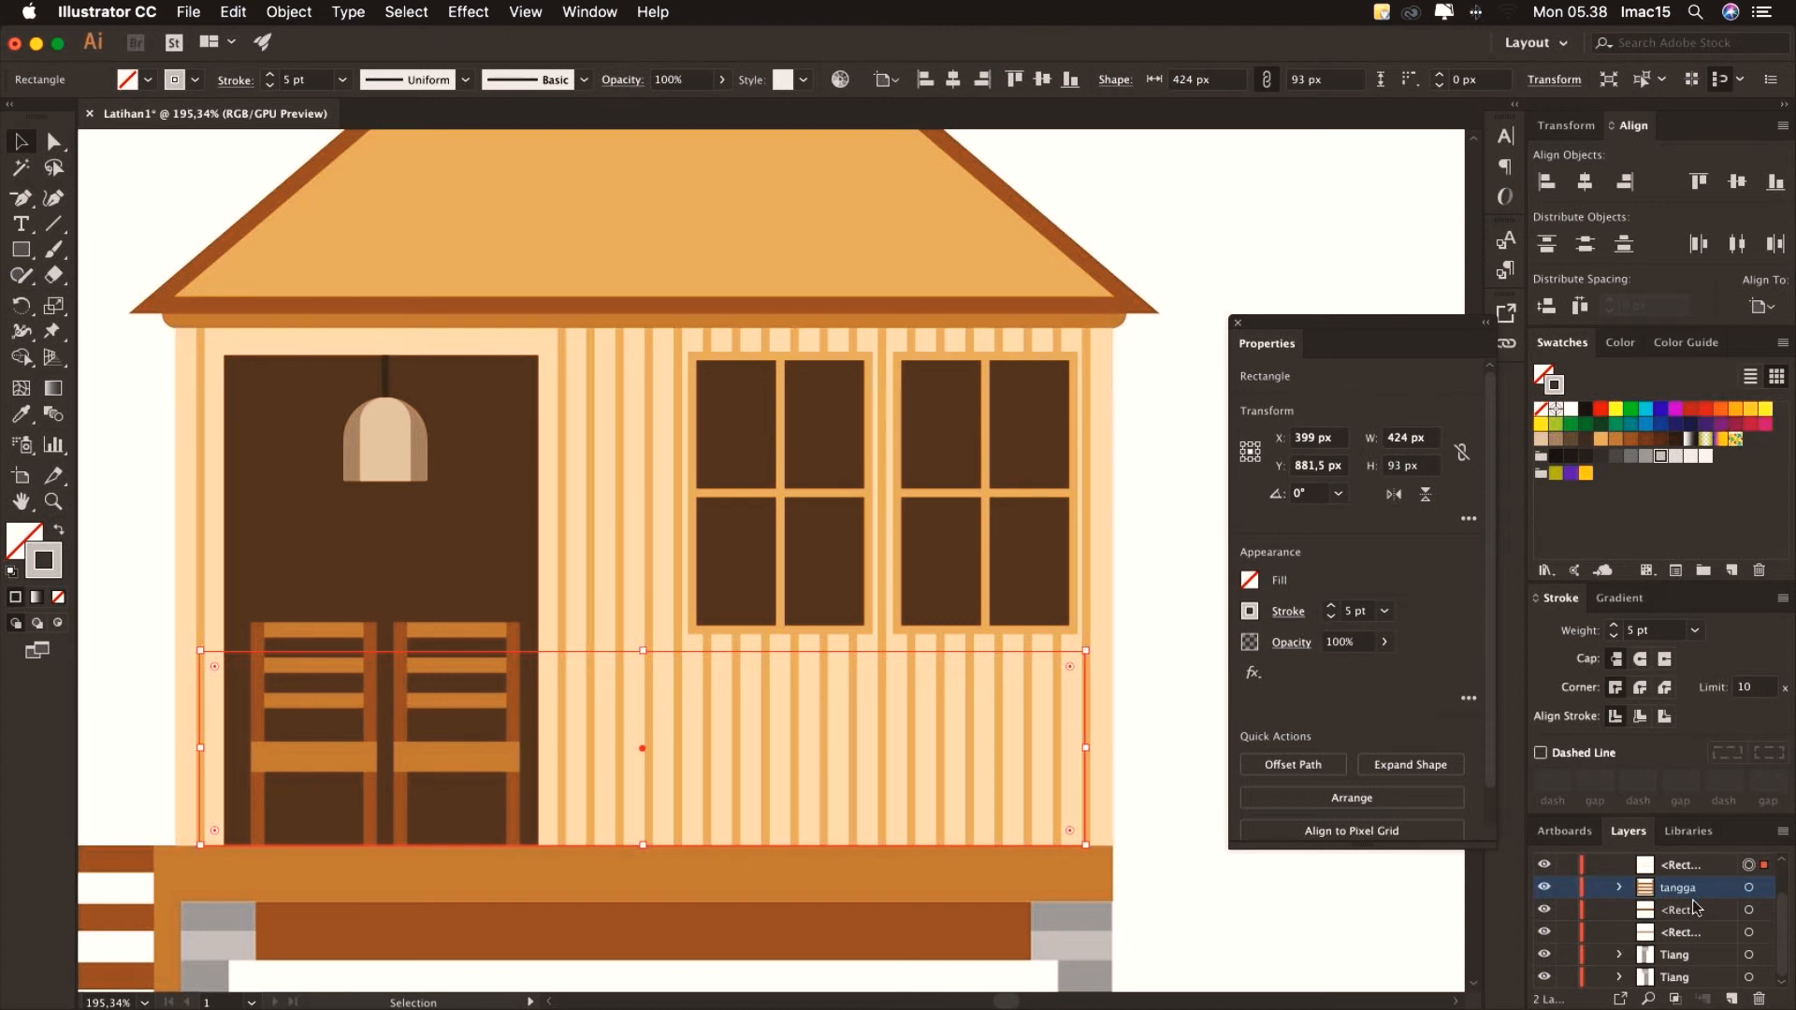
scroll(1679, 898, "up", 2)
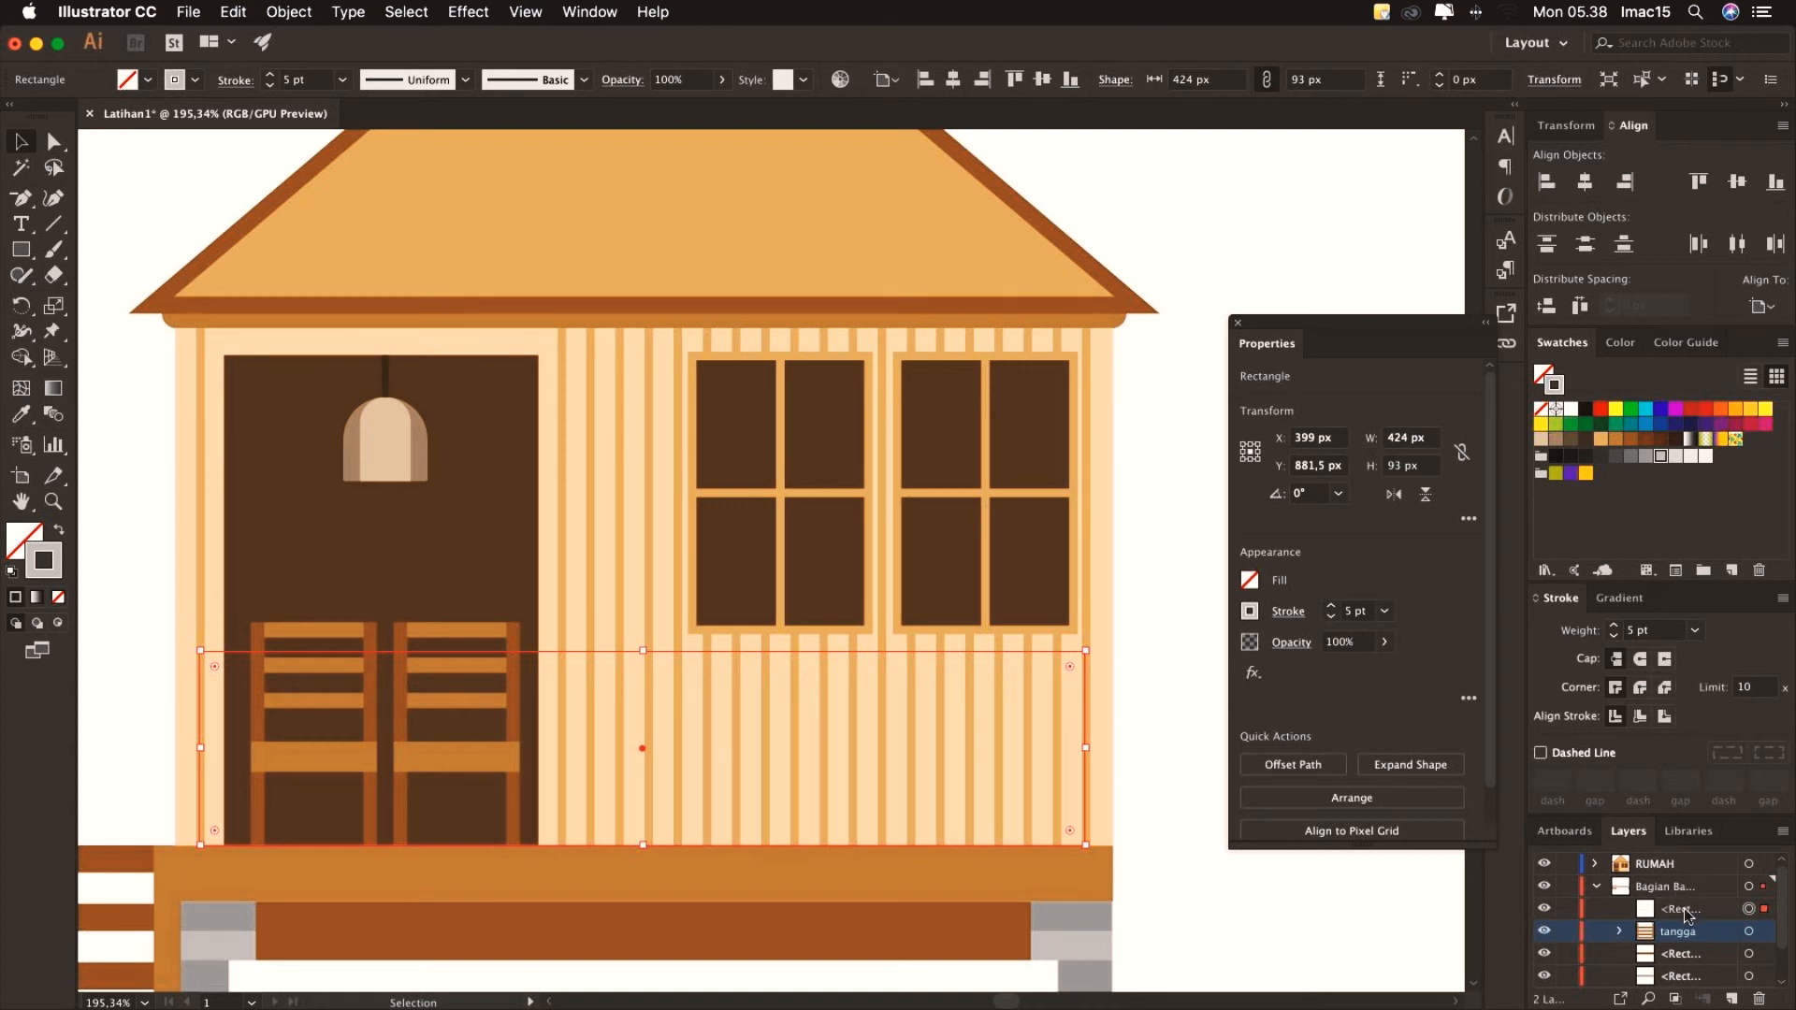
left_click(1673, 872)
left_click(1676, 912)
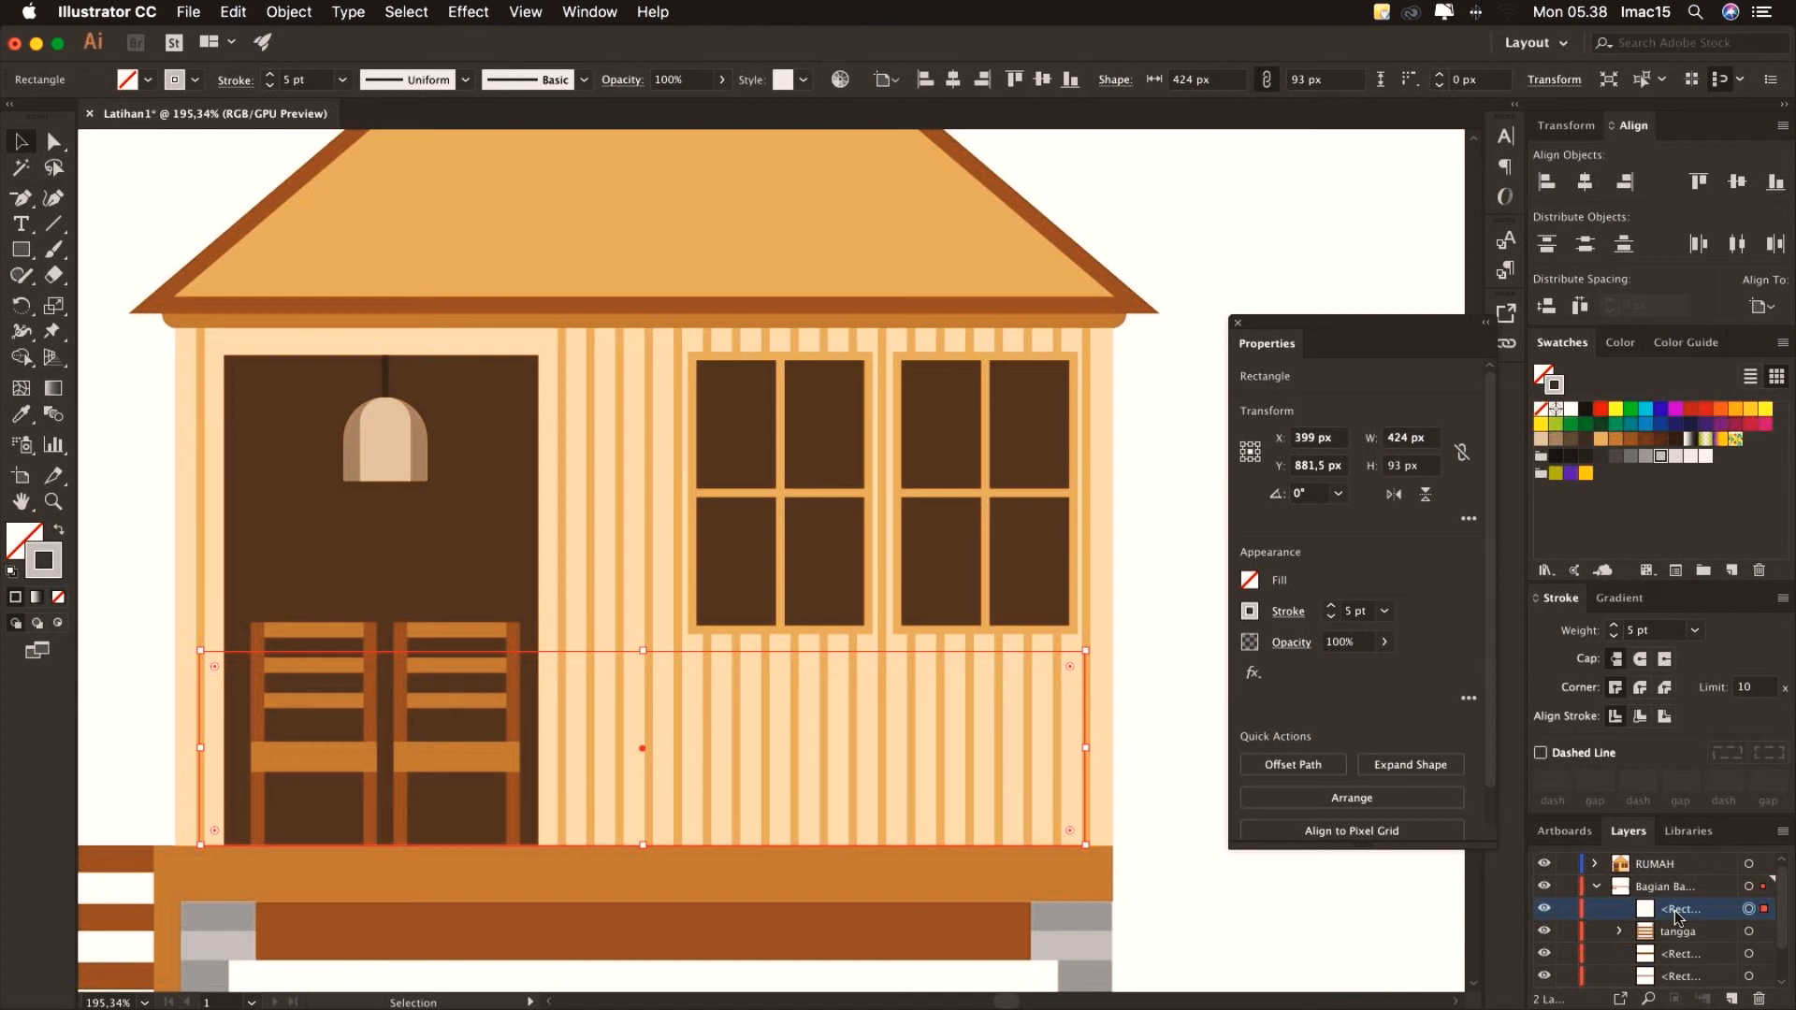
left_click(1659, 866)
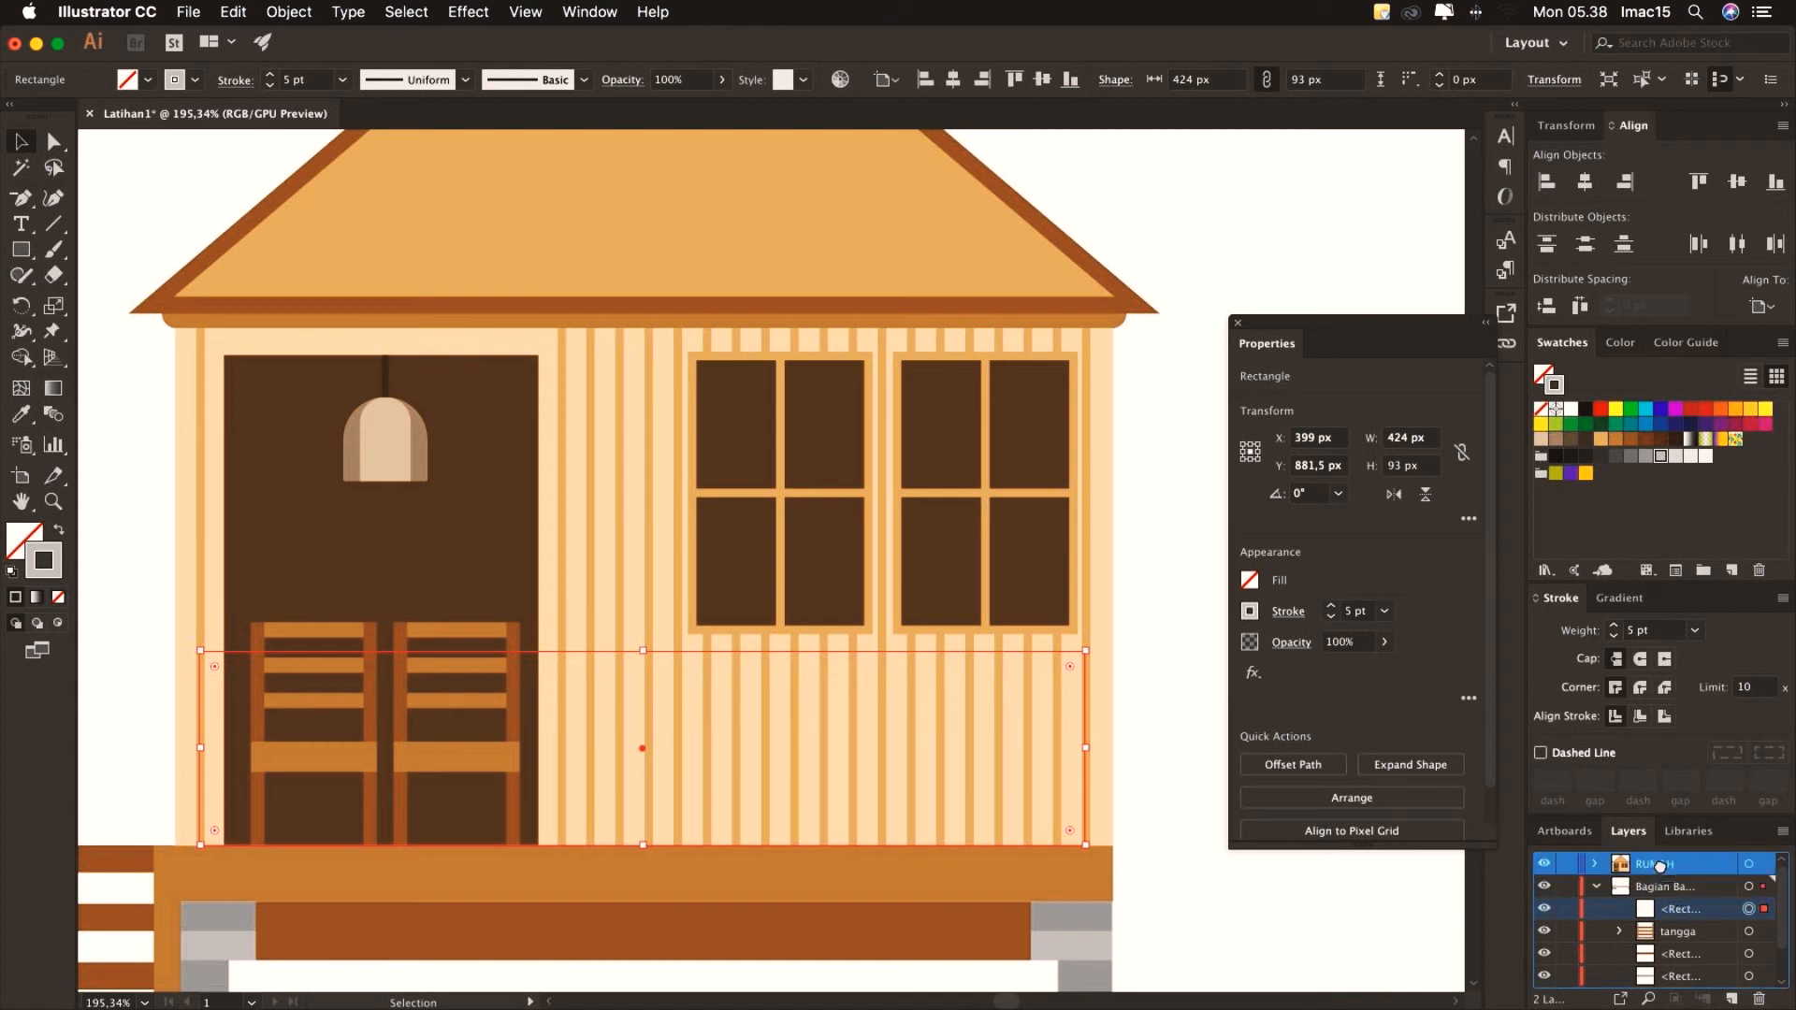
left_click_drag(1659, 865, 1664, 872)
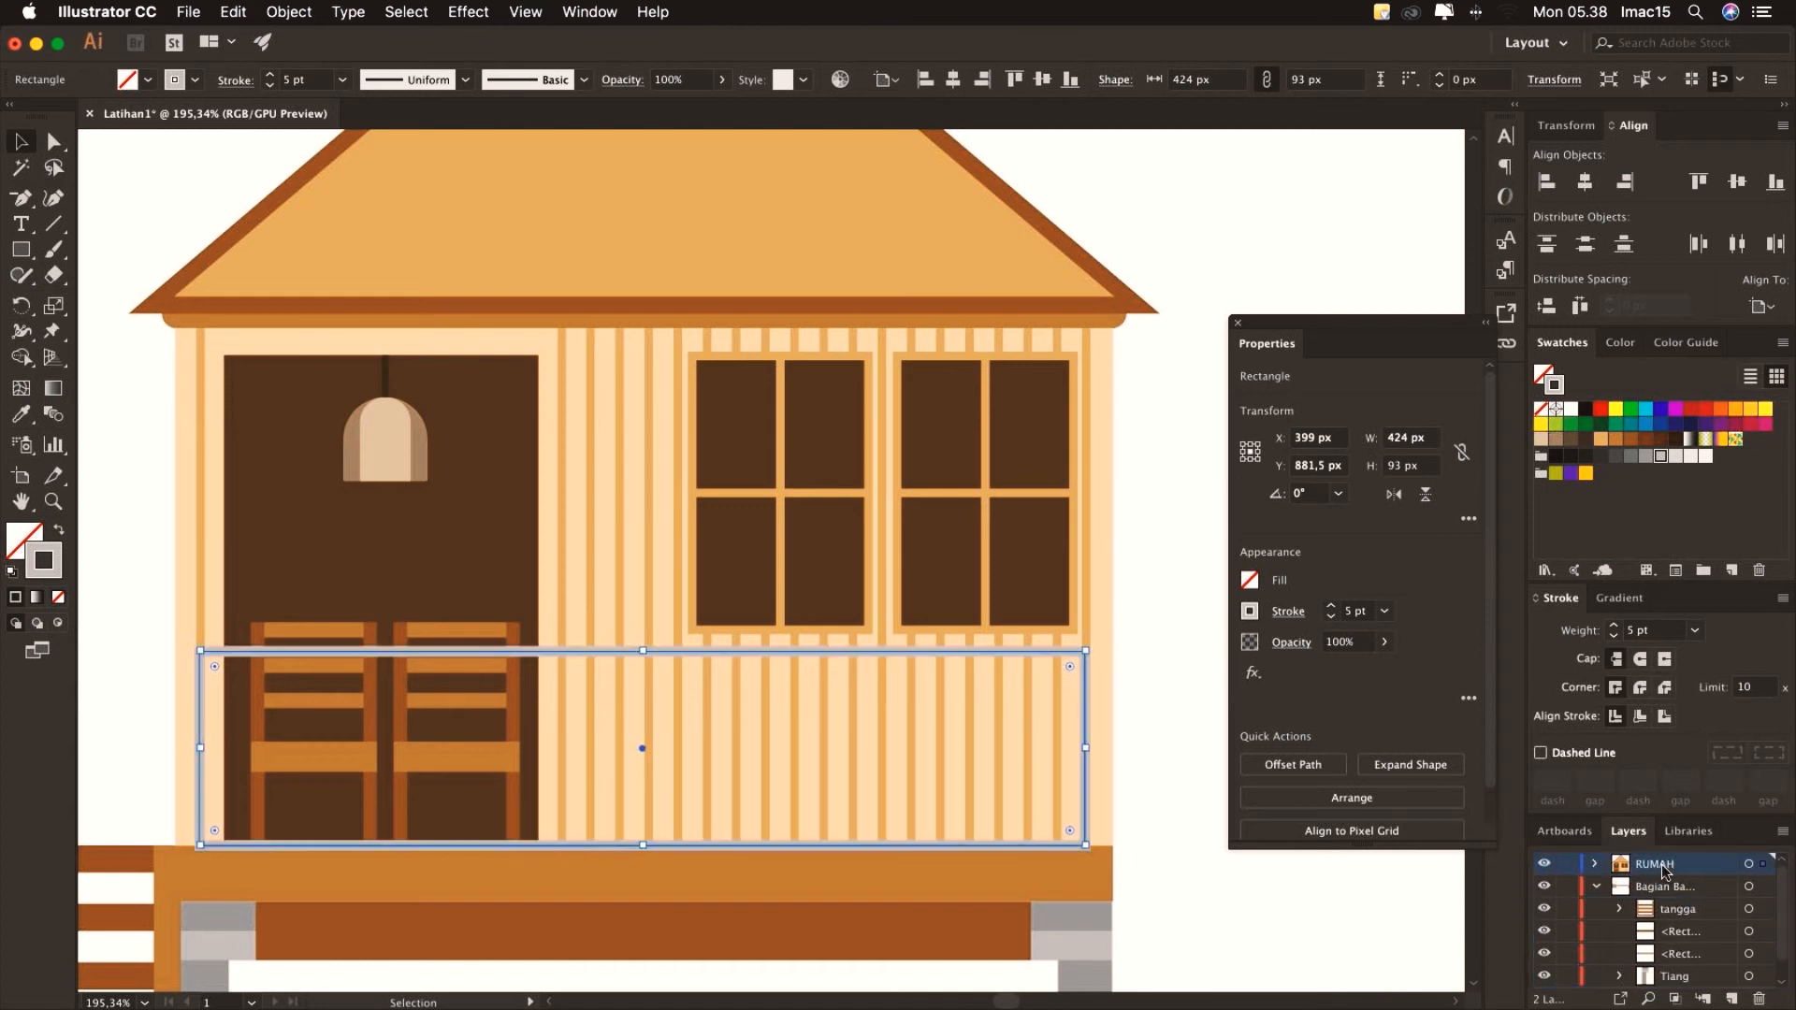
left_click(1595, 889)
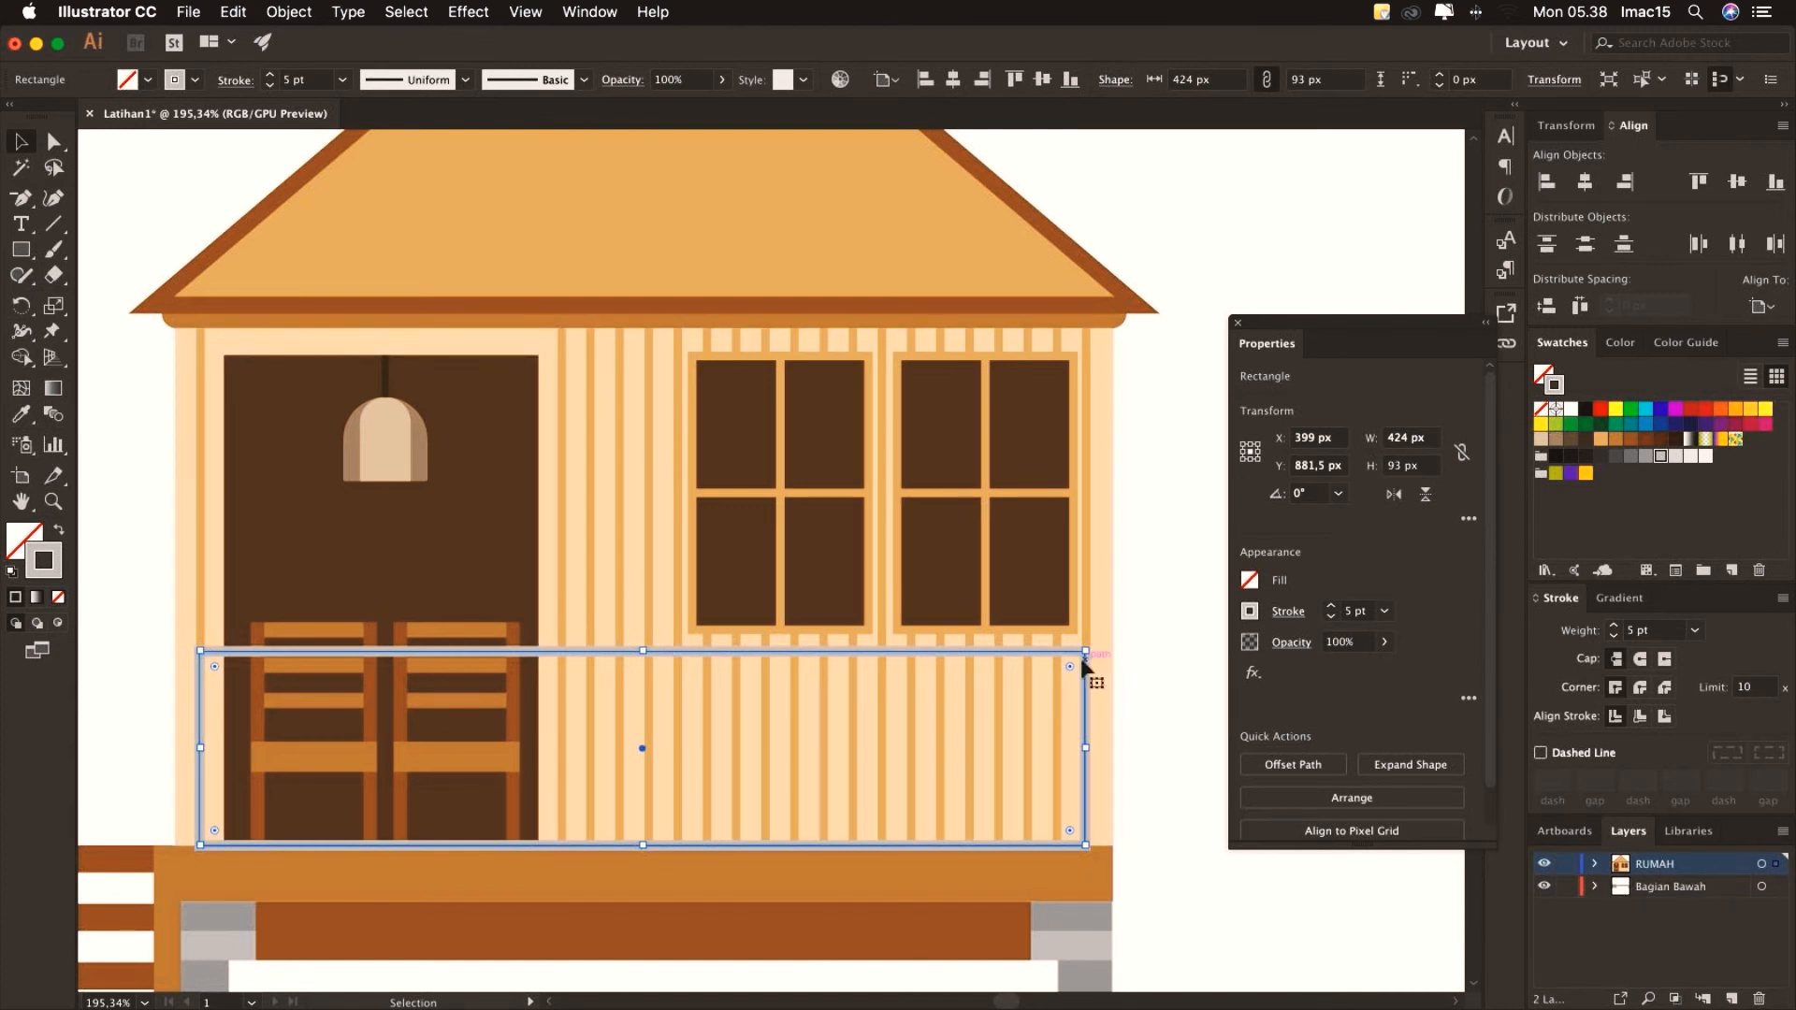
Set the railing rectangle's stroke weight to 7 pt and round its two upper corners to a 10 px radius
left_click(271, 76)
left_click(271, 76)
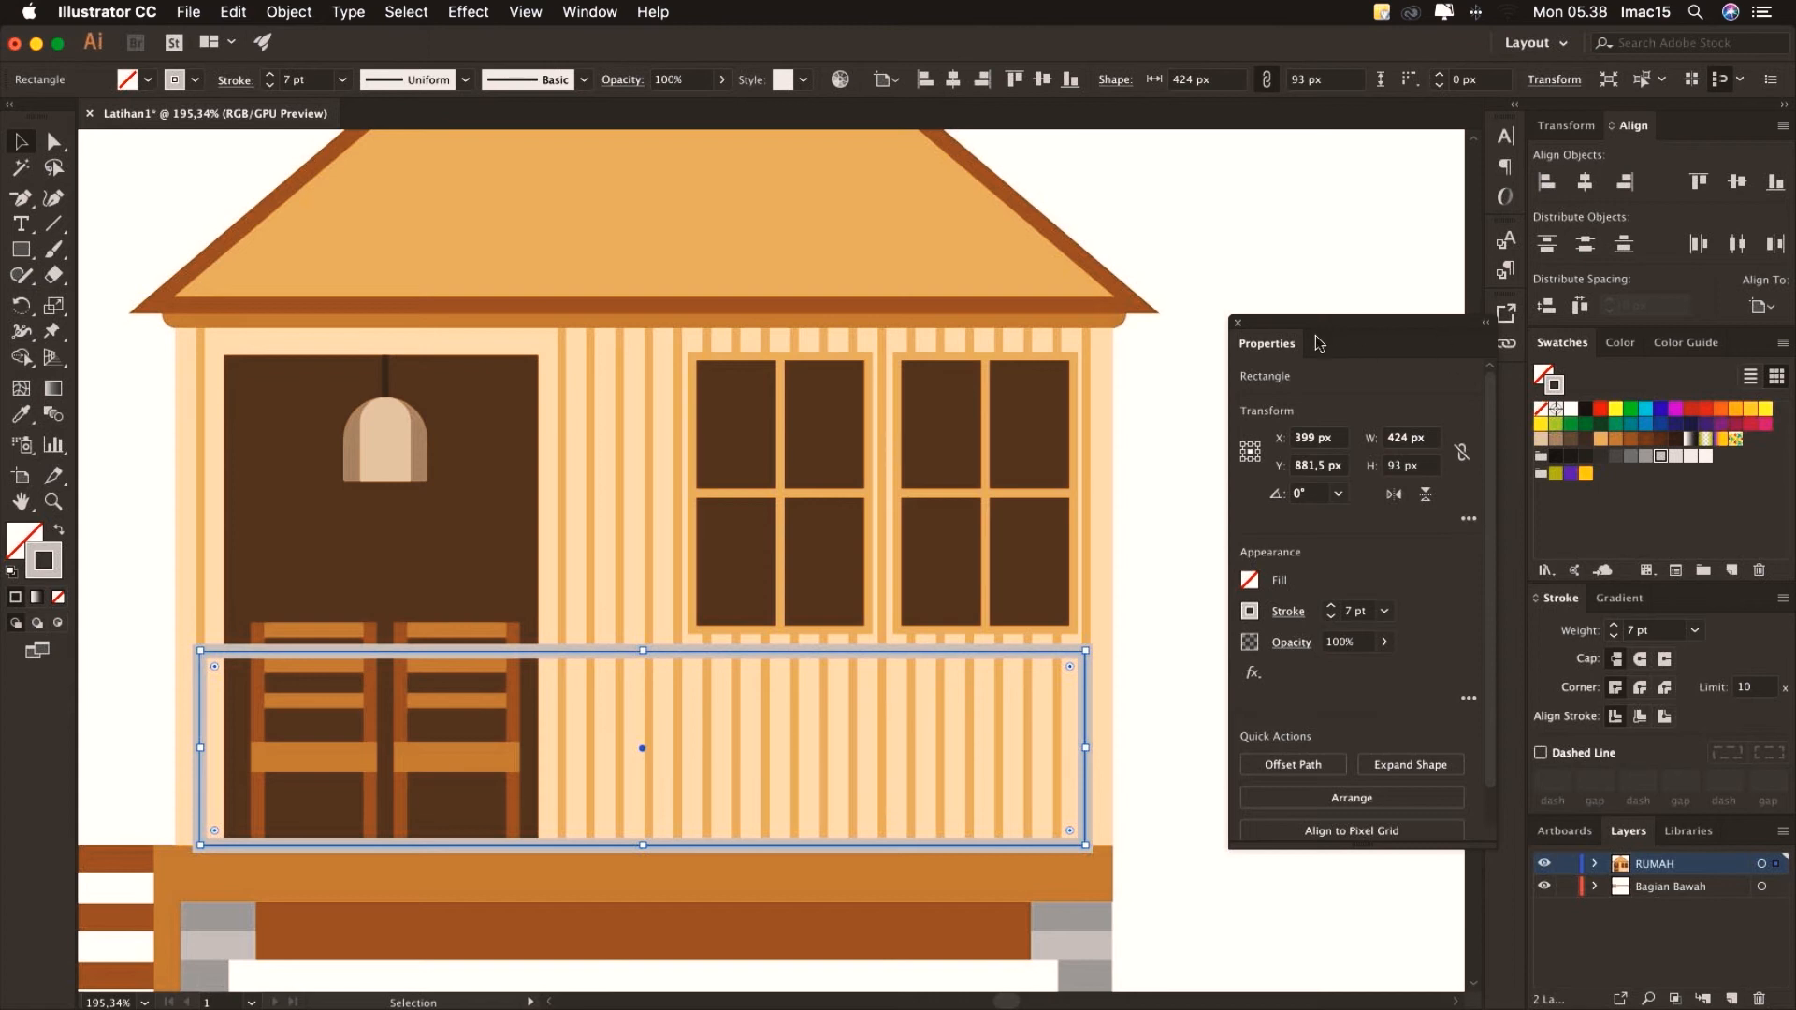
left_click(1469, 519)
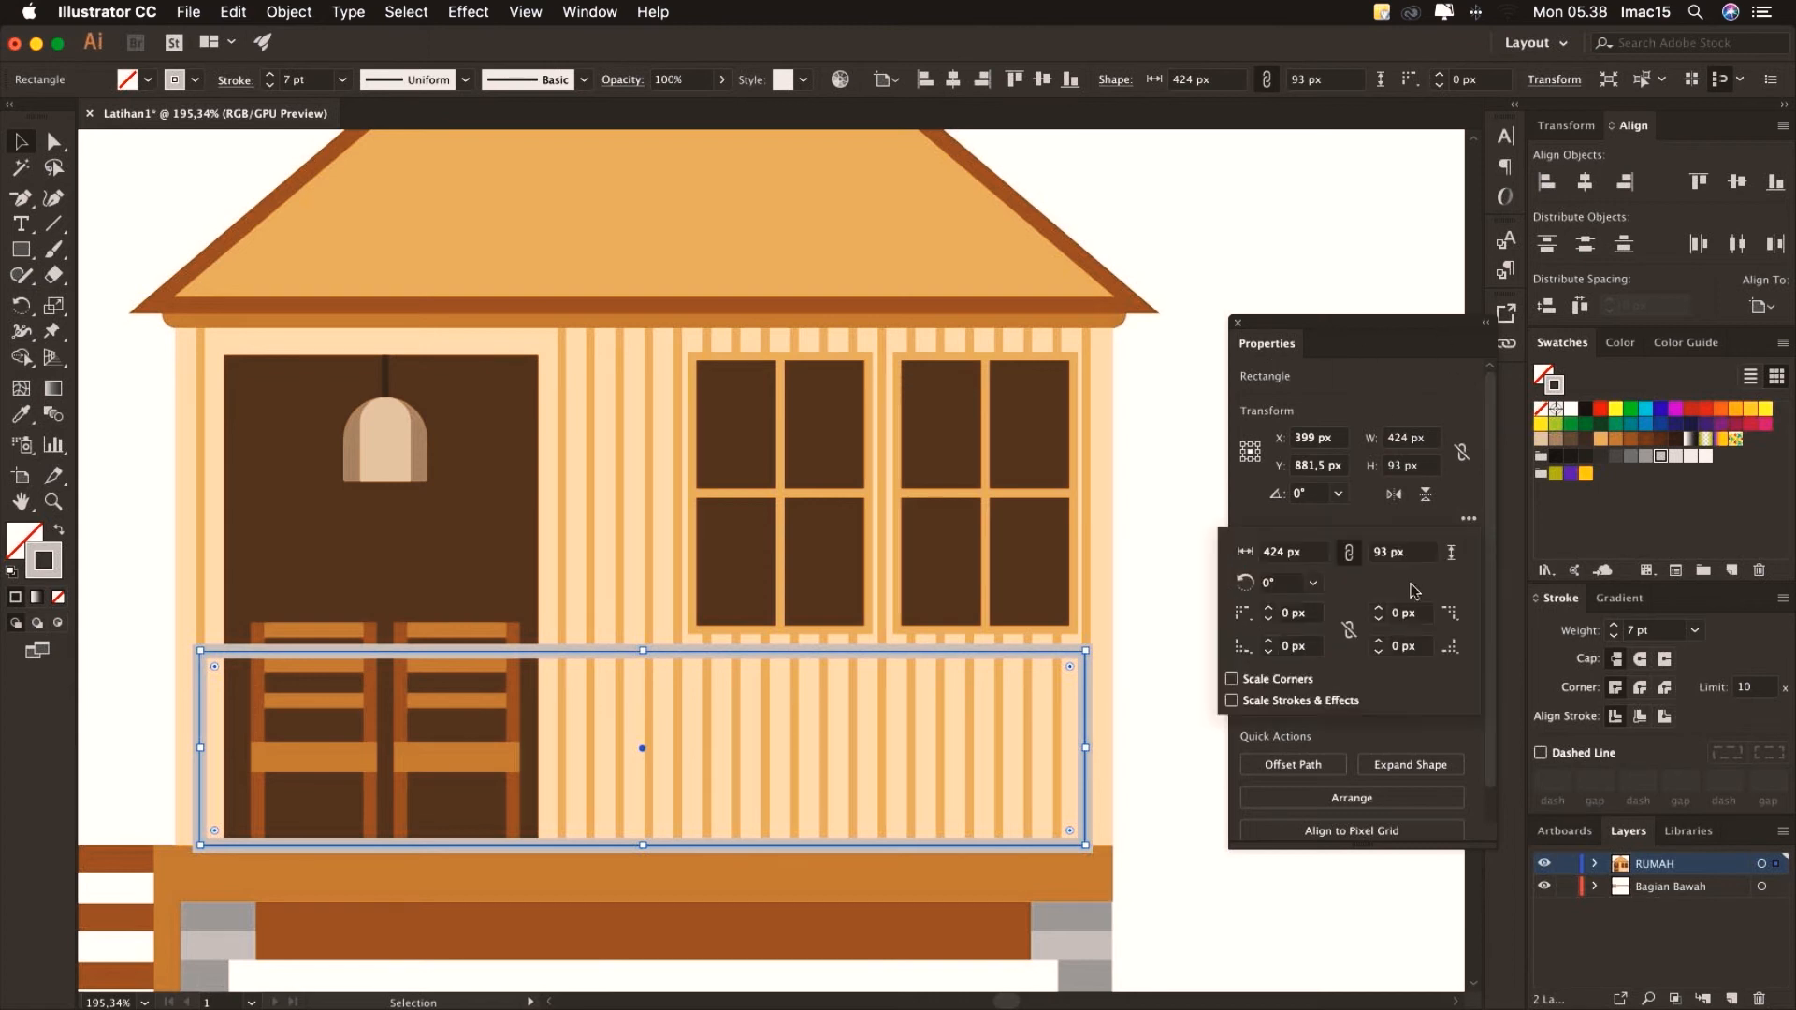
left_click(1269, 610)
left_click(1270, 609)
left_click(1269, 610)
left_click(1269, 610)
left_click(1269, 610)
left_click(1270, 610)
left_click(1270, 610)
left_click(1269, 610)
left_click(1269, 611)
left_click(1380, 610)
left_click(1381, 610)
left_click(1381, 610)
left_click(1380, 610)
left_click(1381, 609)
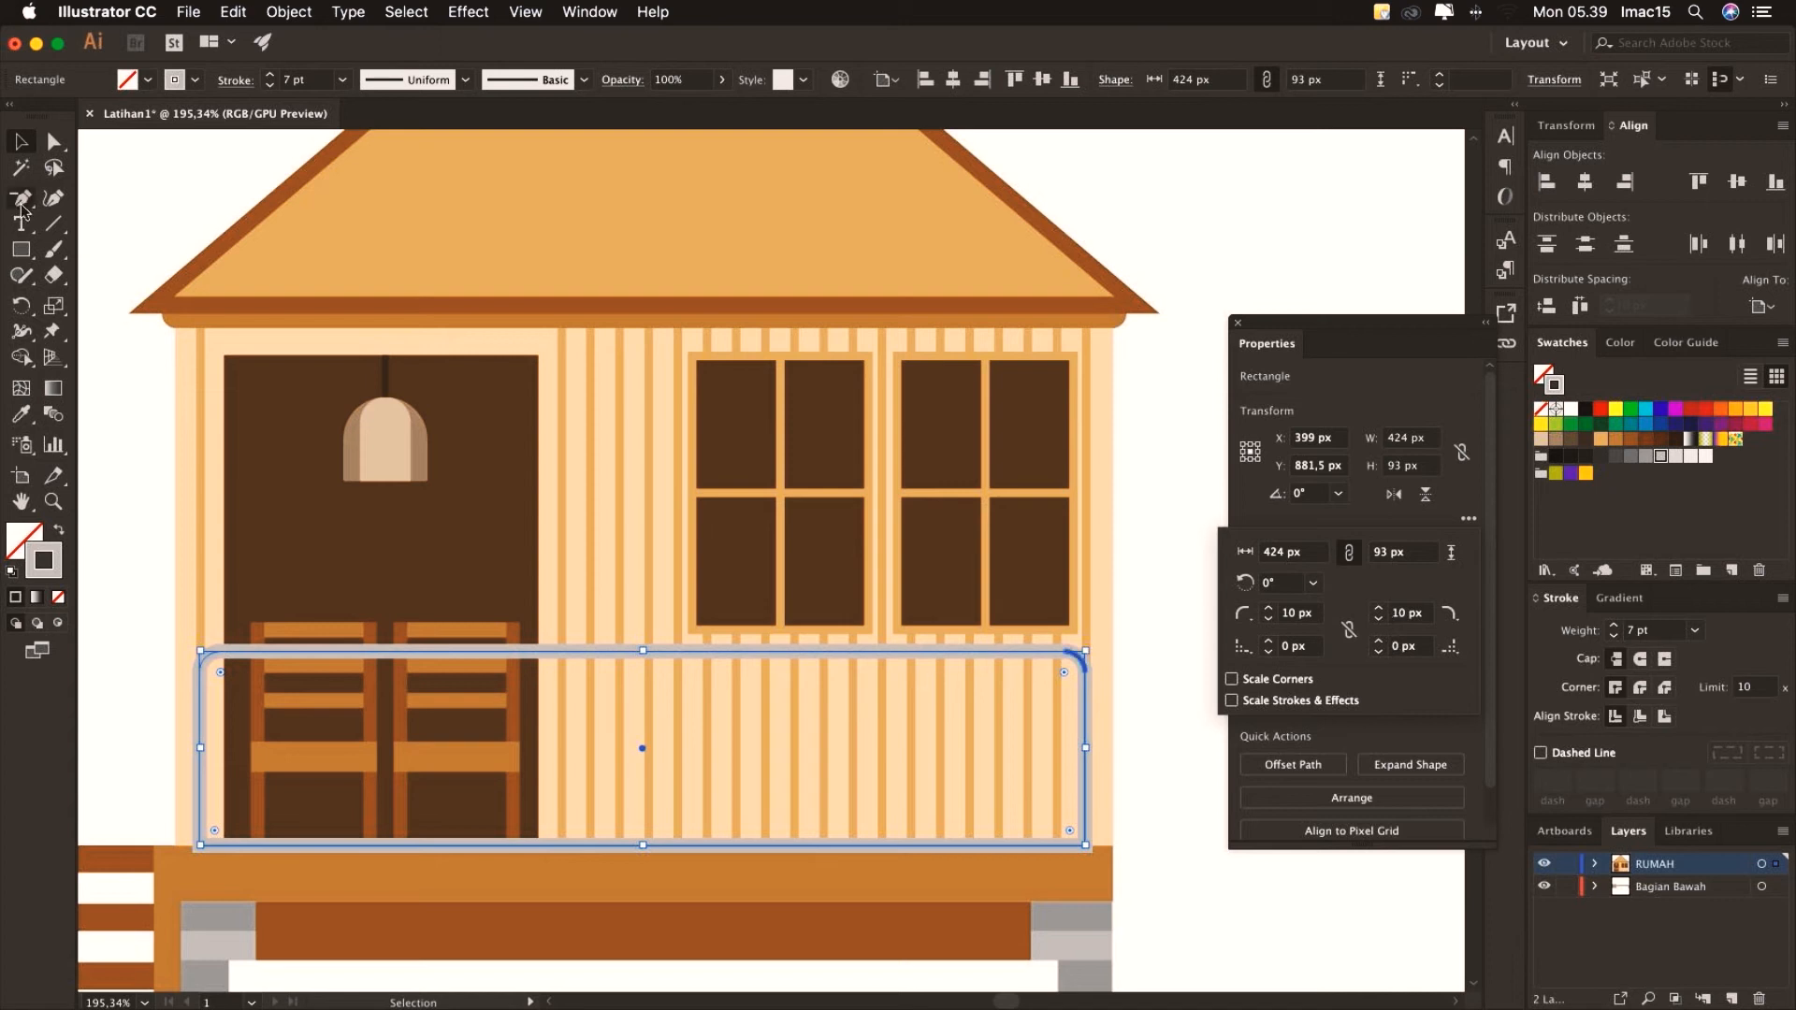
Add an anchor point midway along the railing rectangle's lower edge and delete it so the outline is open at the base
left_click_drag(21, 197, 102, 231)
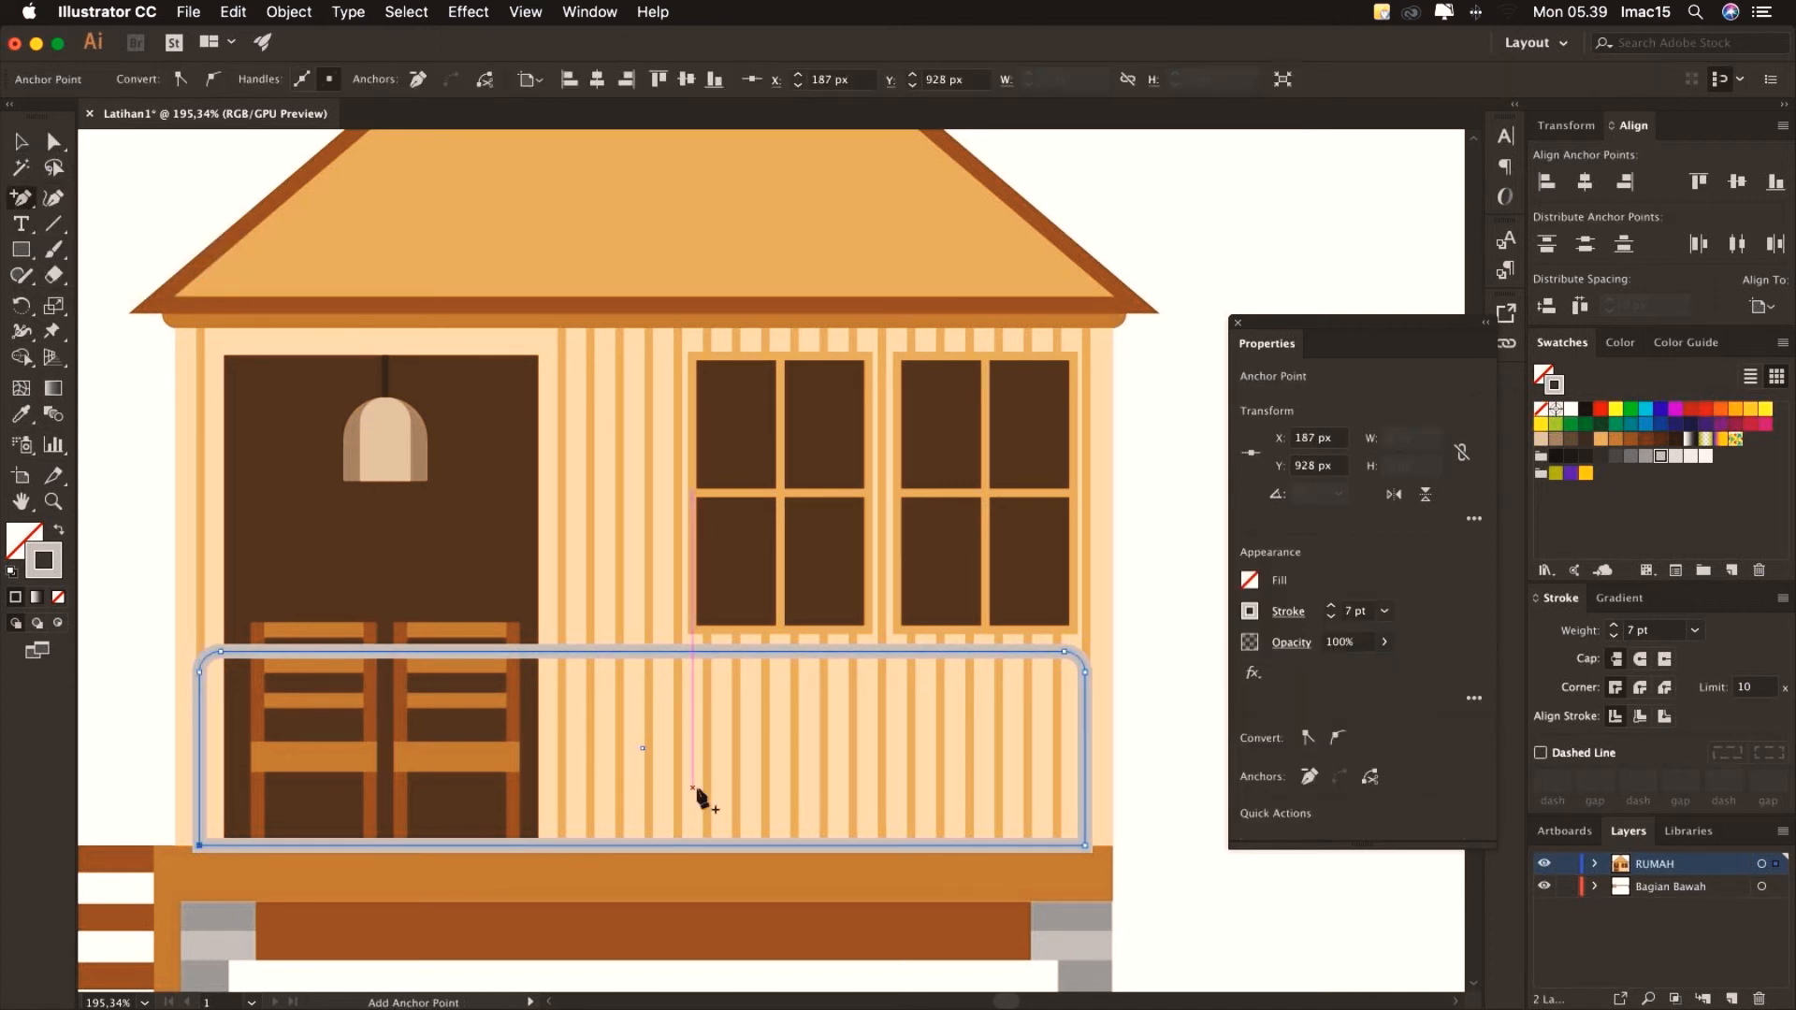
left_click(604, 846)
left_click(53, 143)
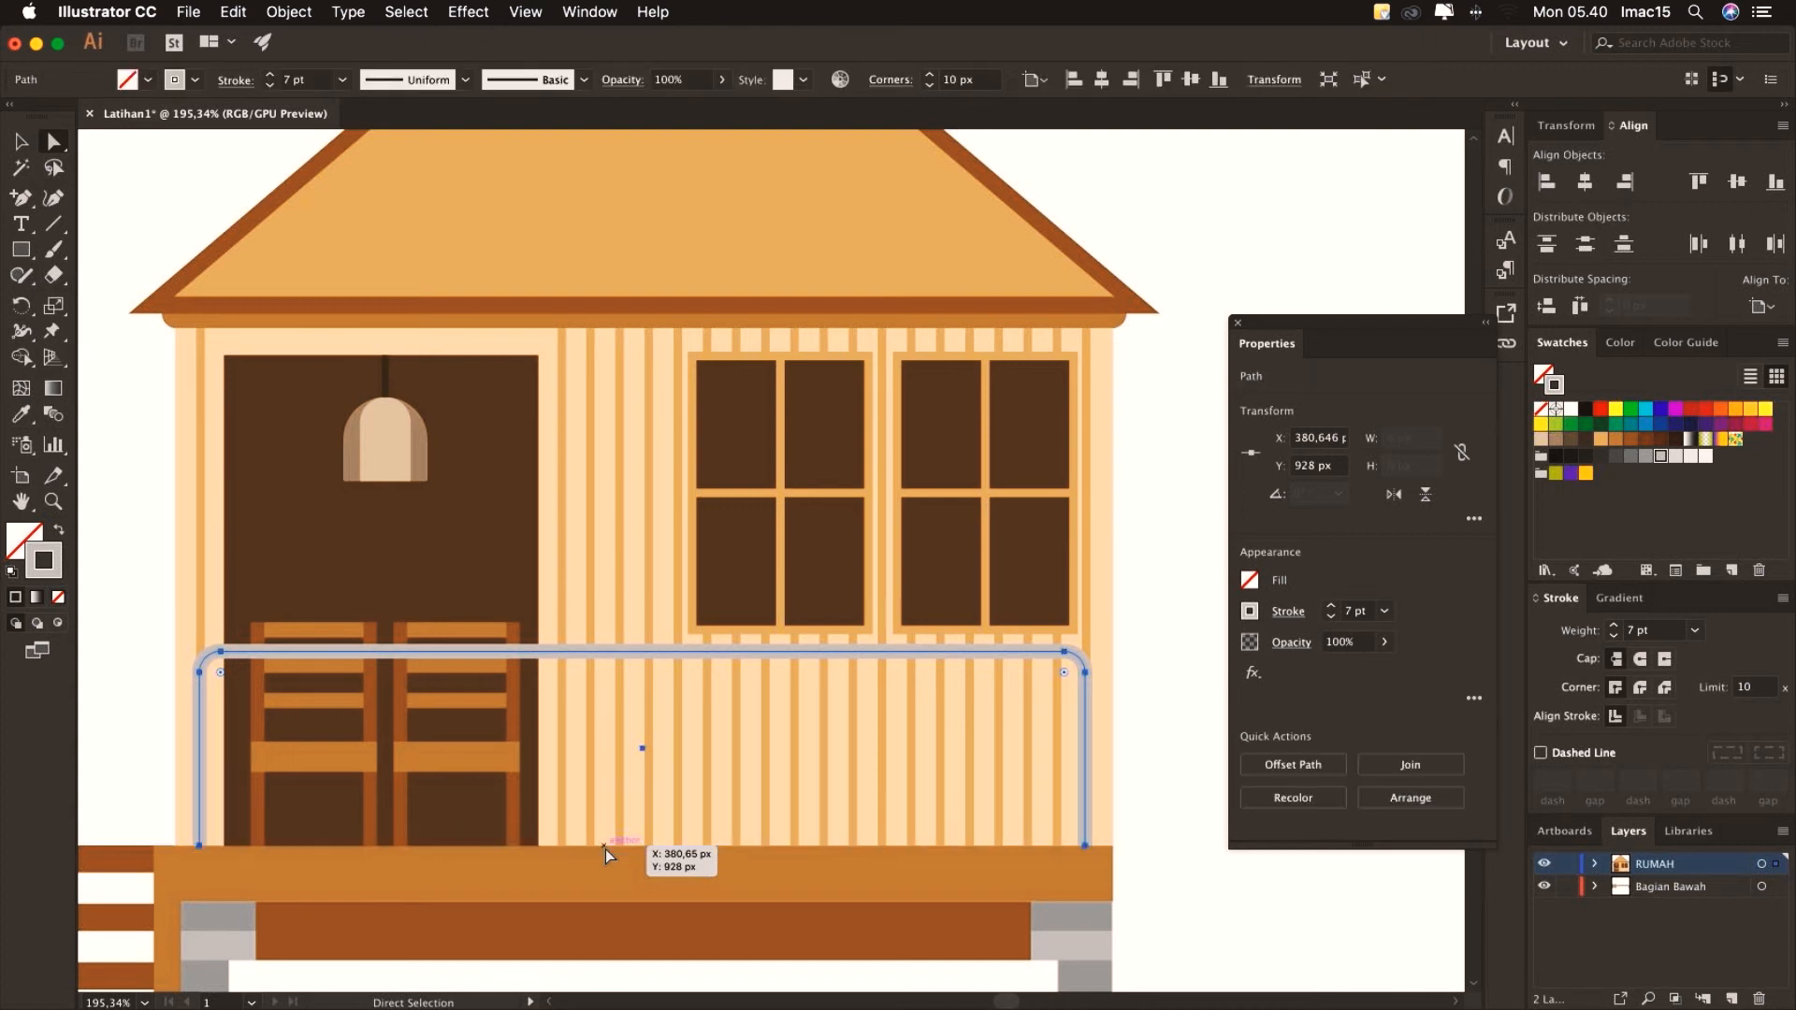
Change the open railing outline's stroke to the near-white swatch at the end of the gray colour group
key("v")
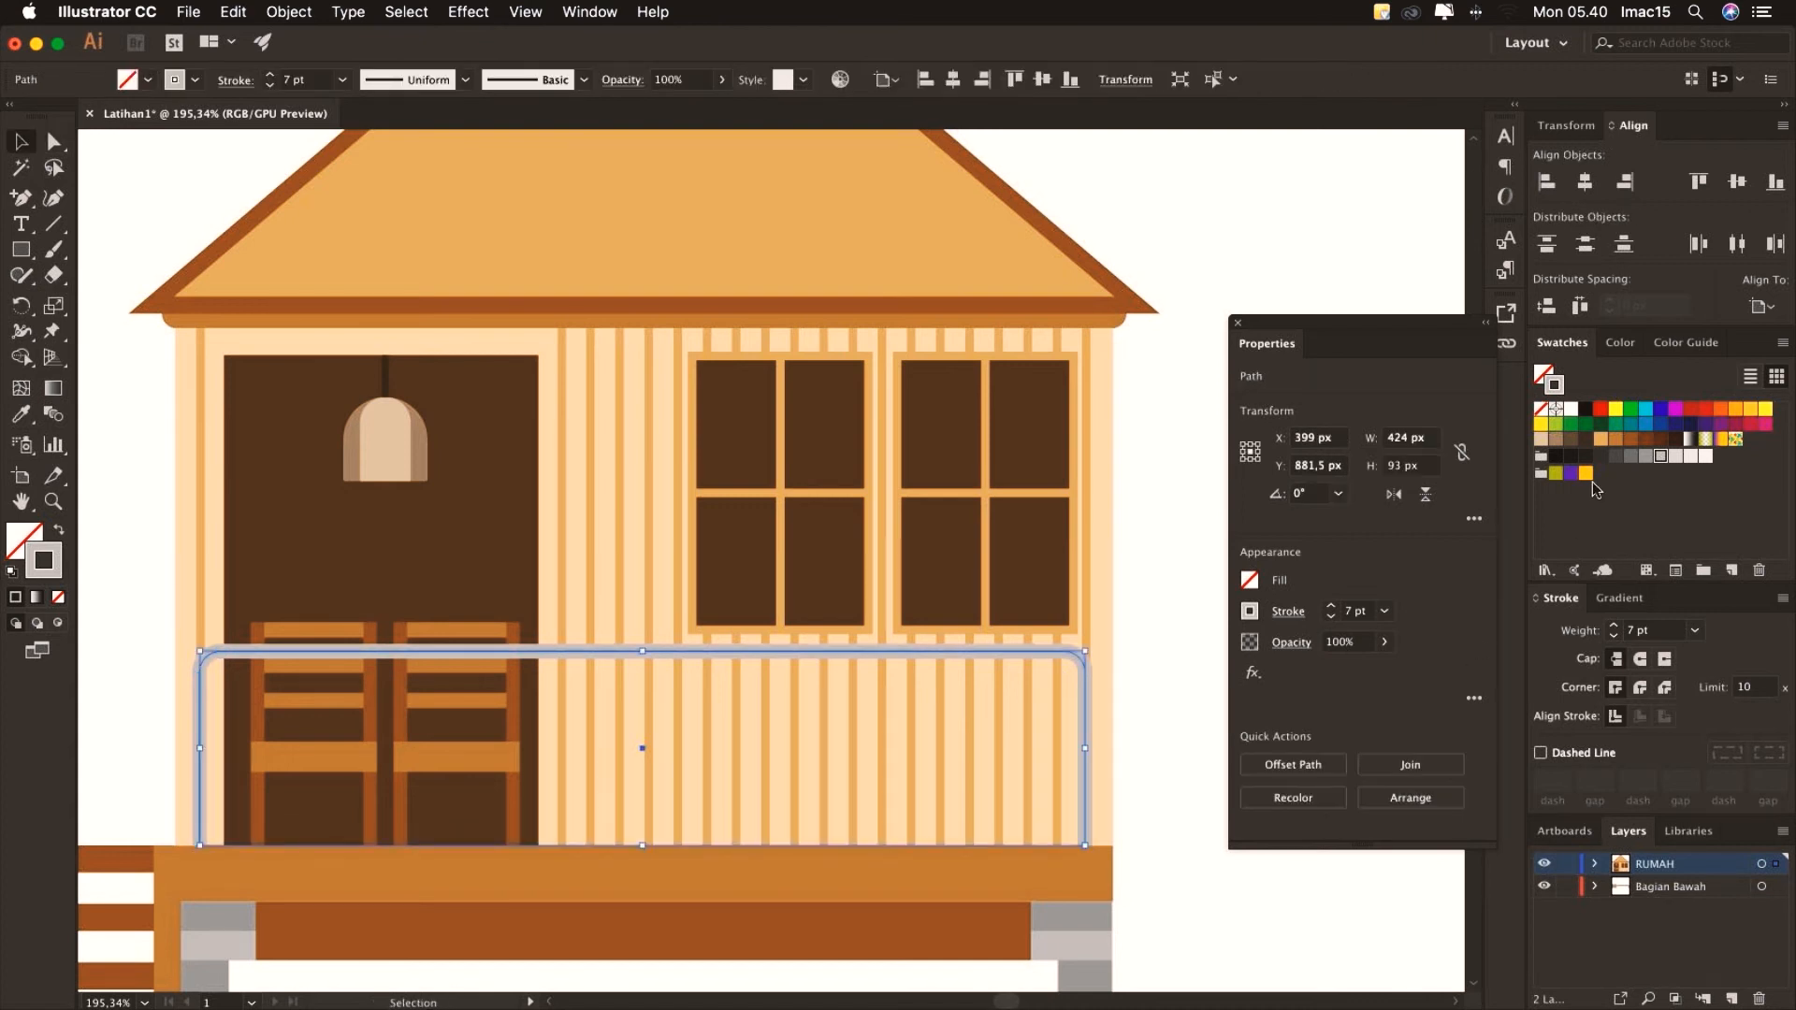
left_click(1705, 458)
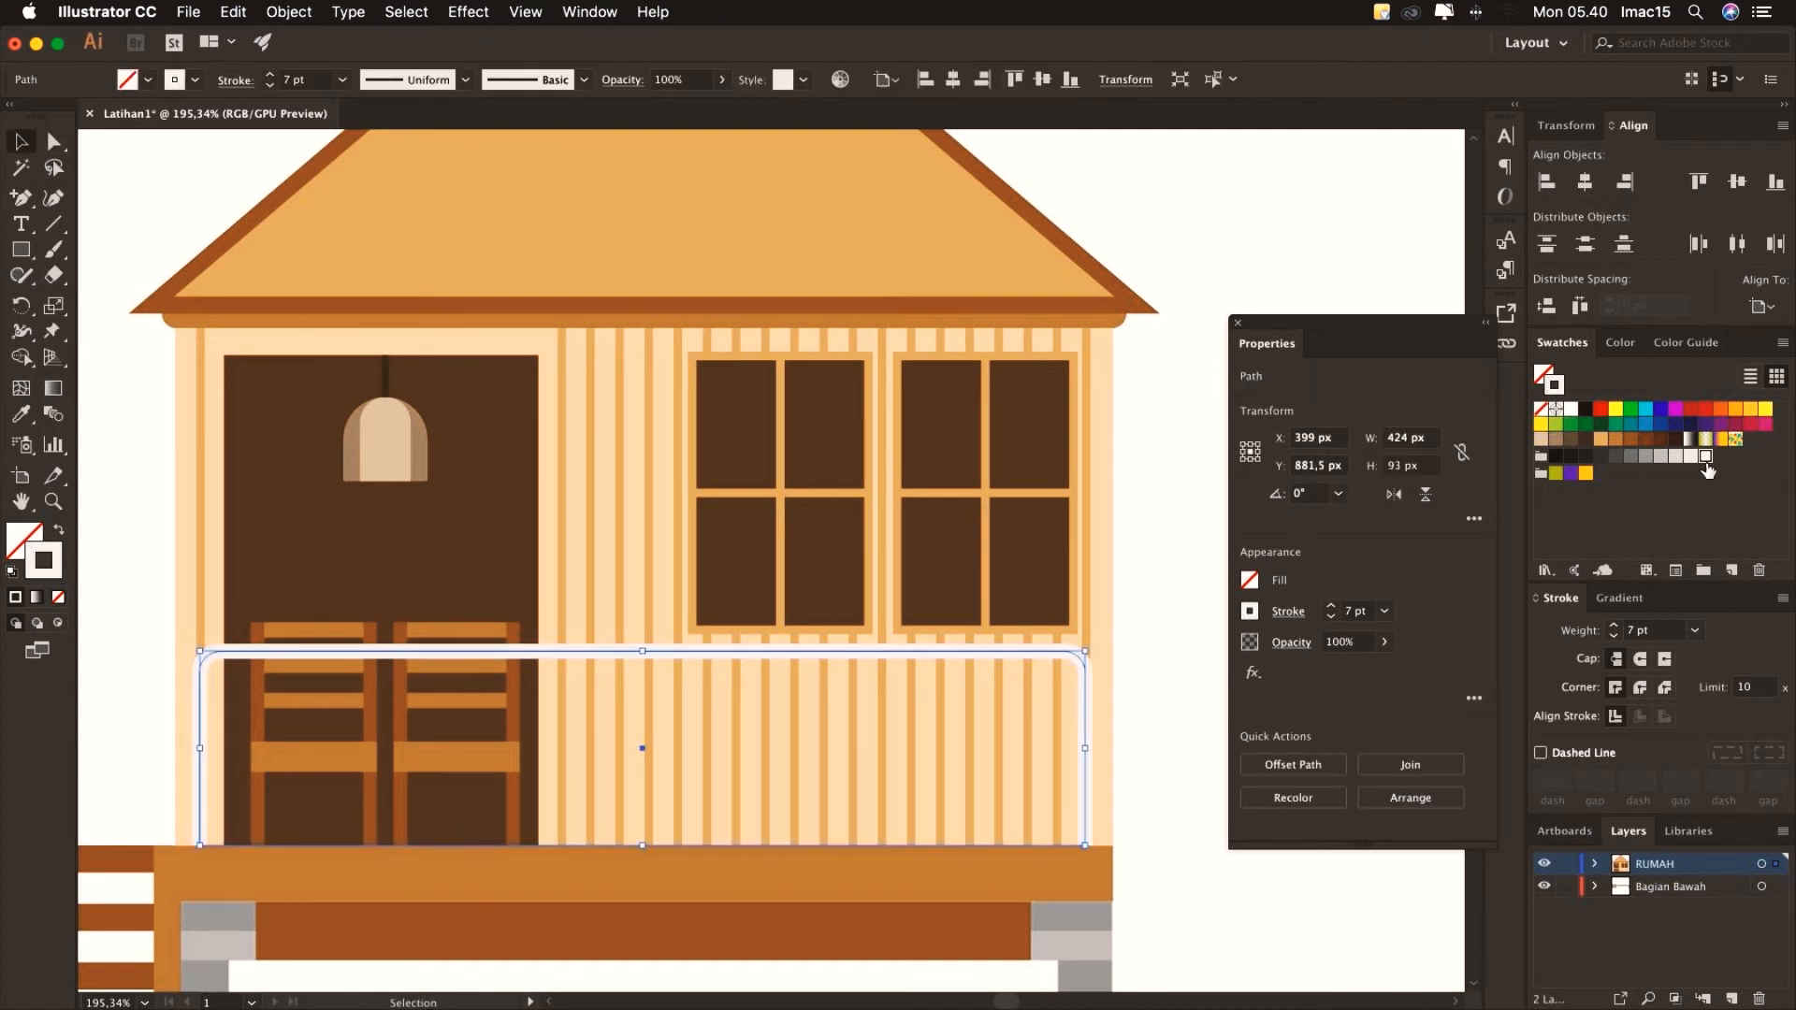
left_click(1169, 552)
left_click(1082, 745)
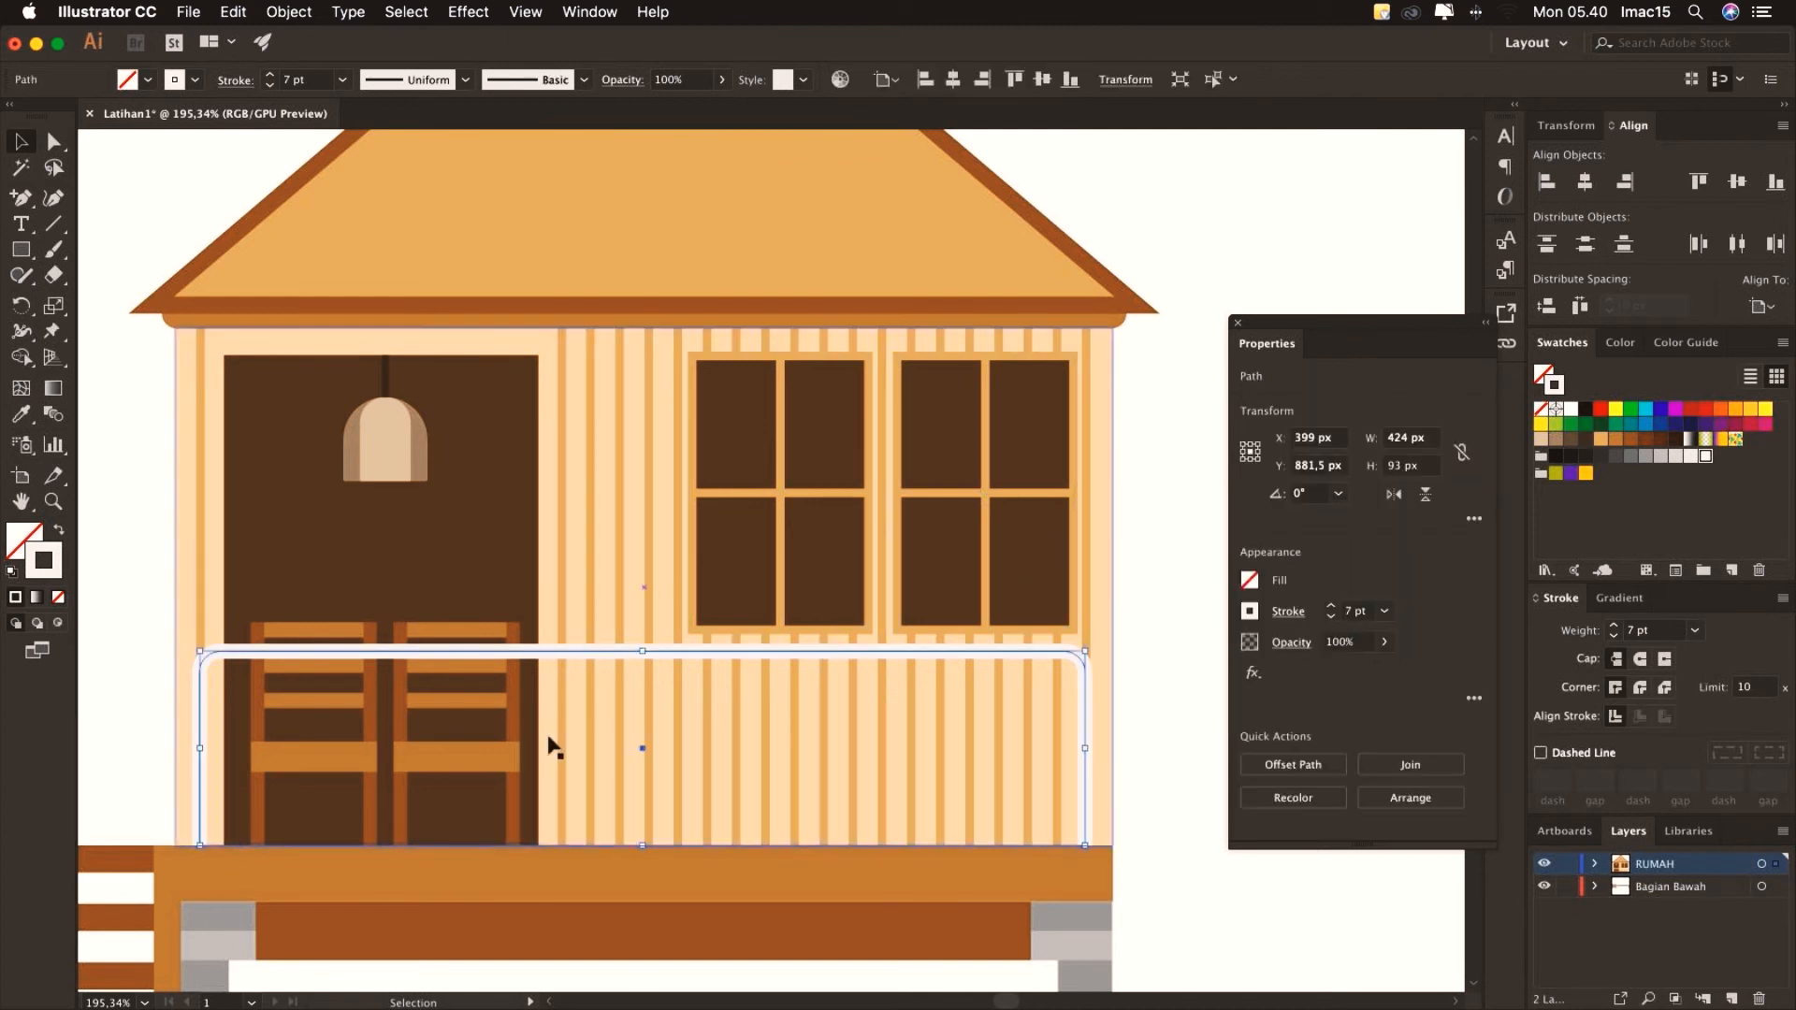
Draw two horizontal lines about 424 px long and three vertical lines about 93 px high inside the railing outline as rails and posts
left_click(53, 224)
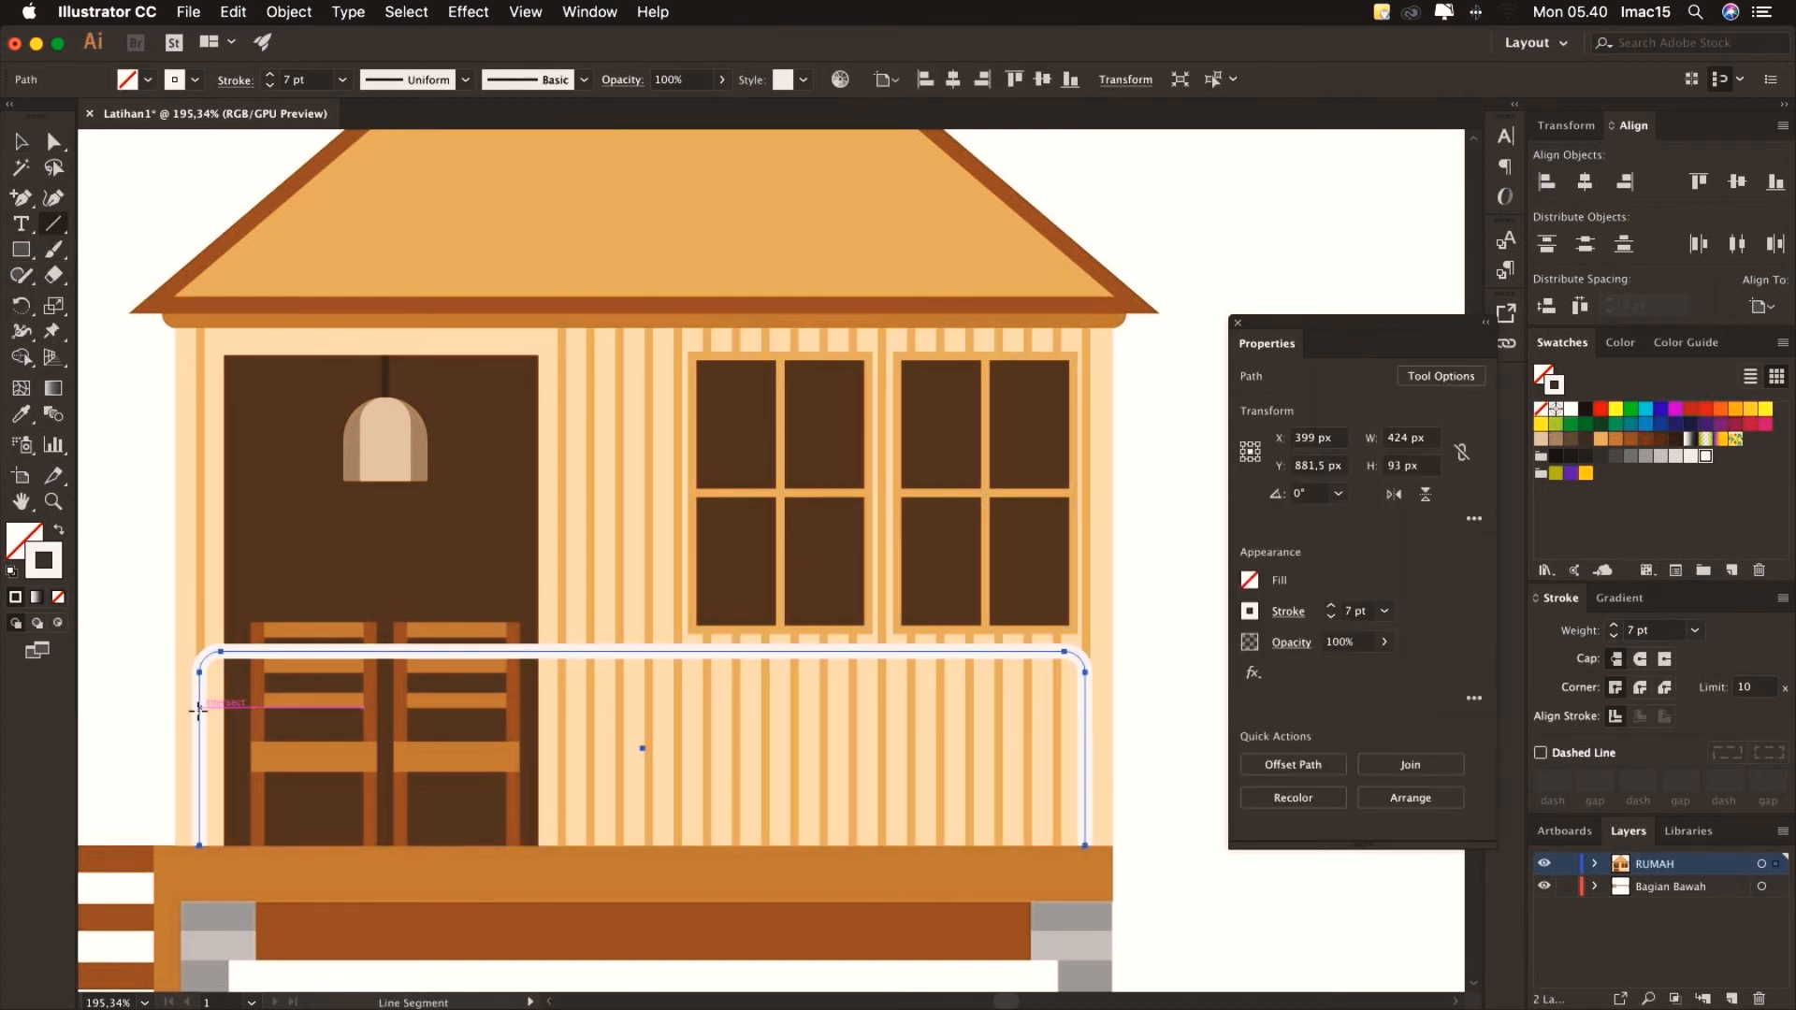
left_click_drag(197, 708, 1085, 708)
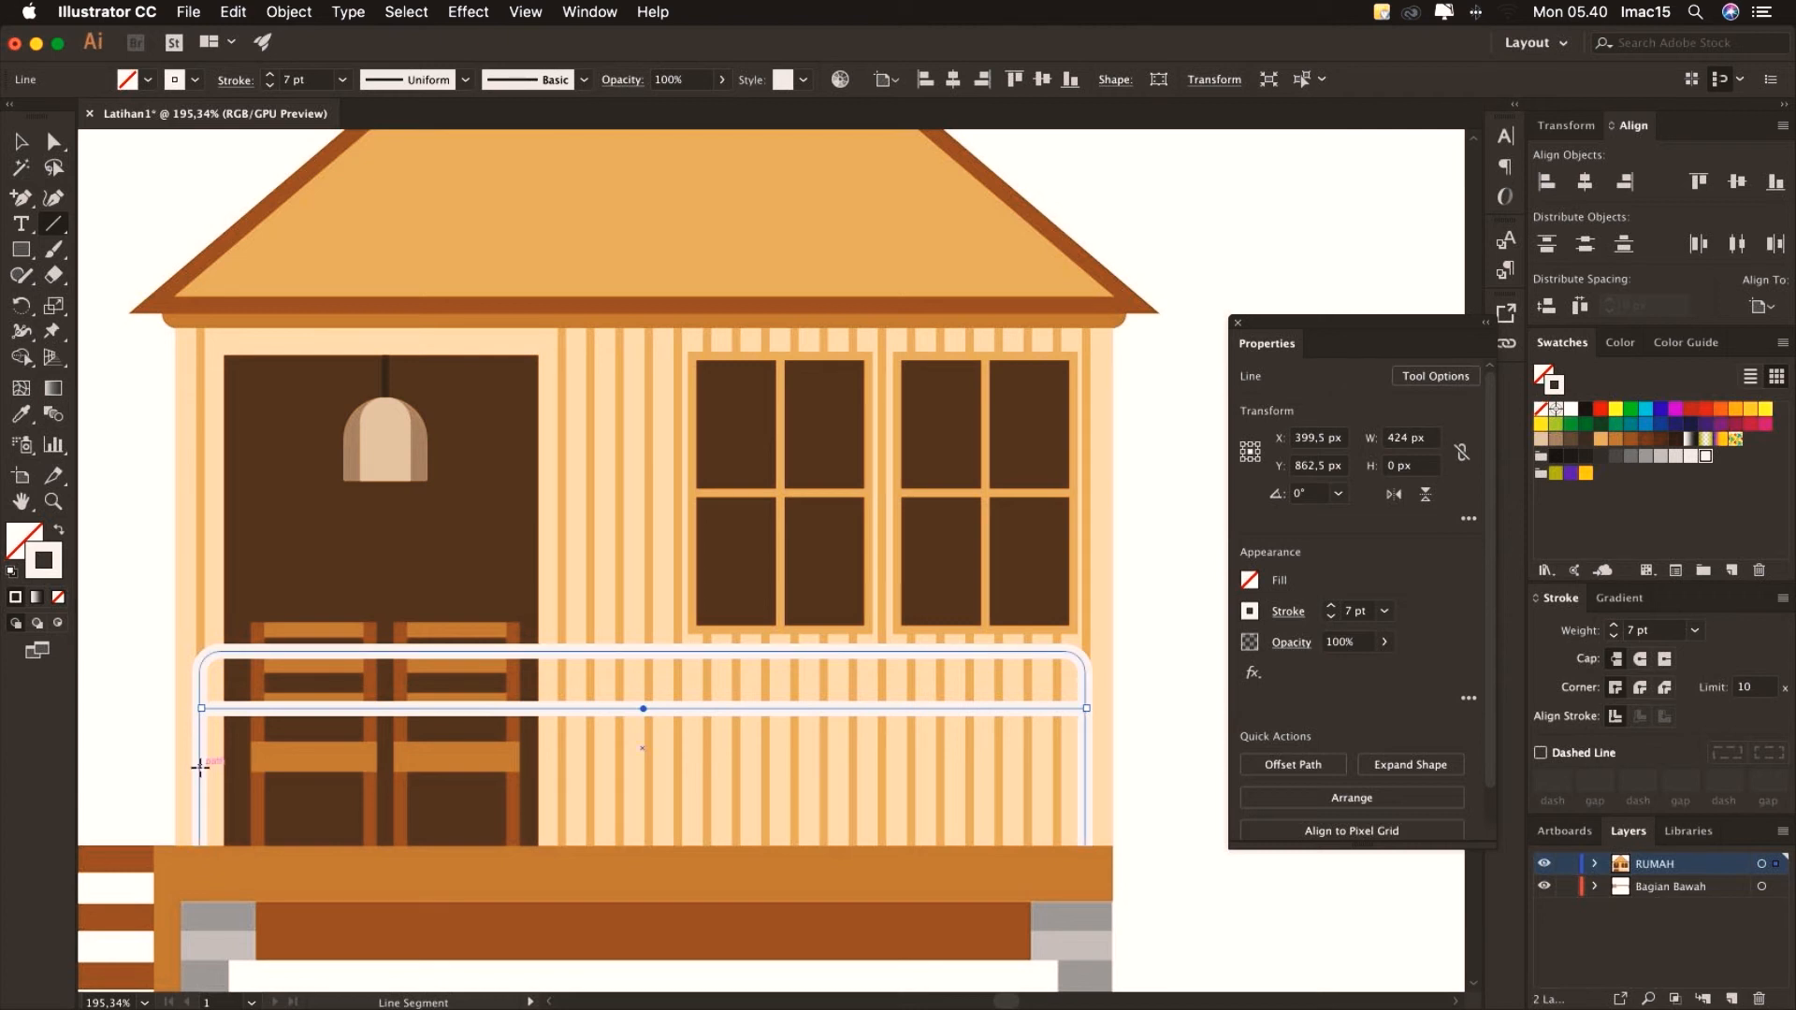
left_click_drag(200, 767, 1086, 767)
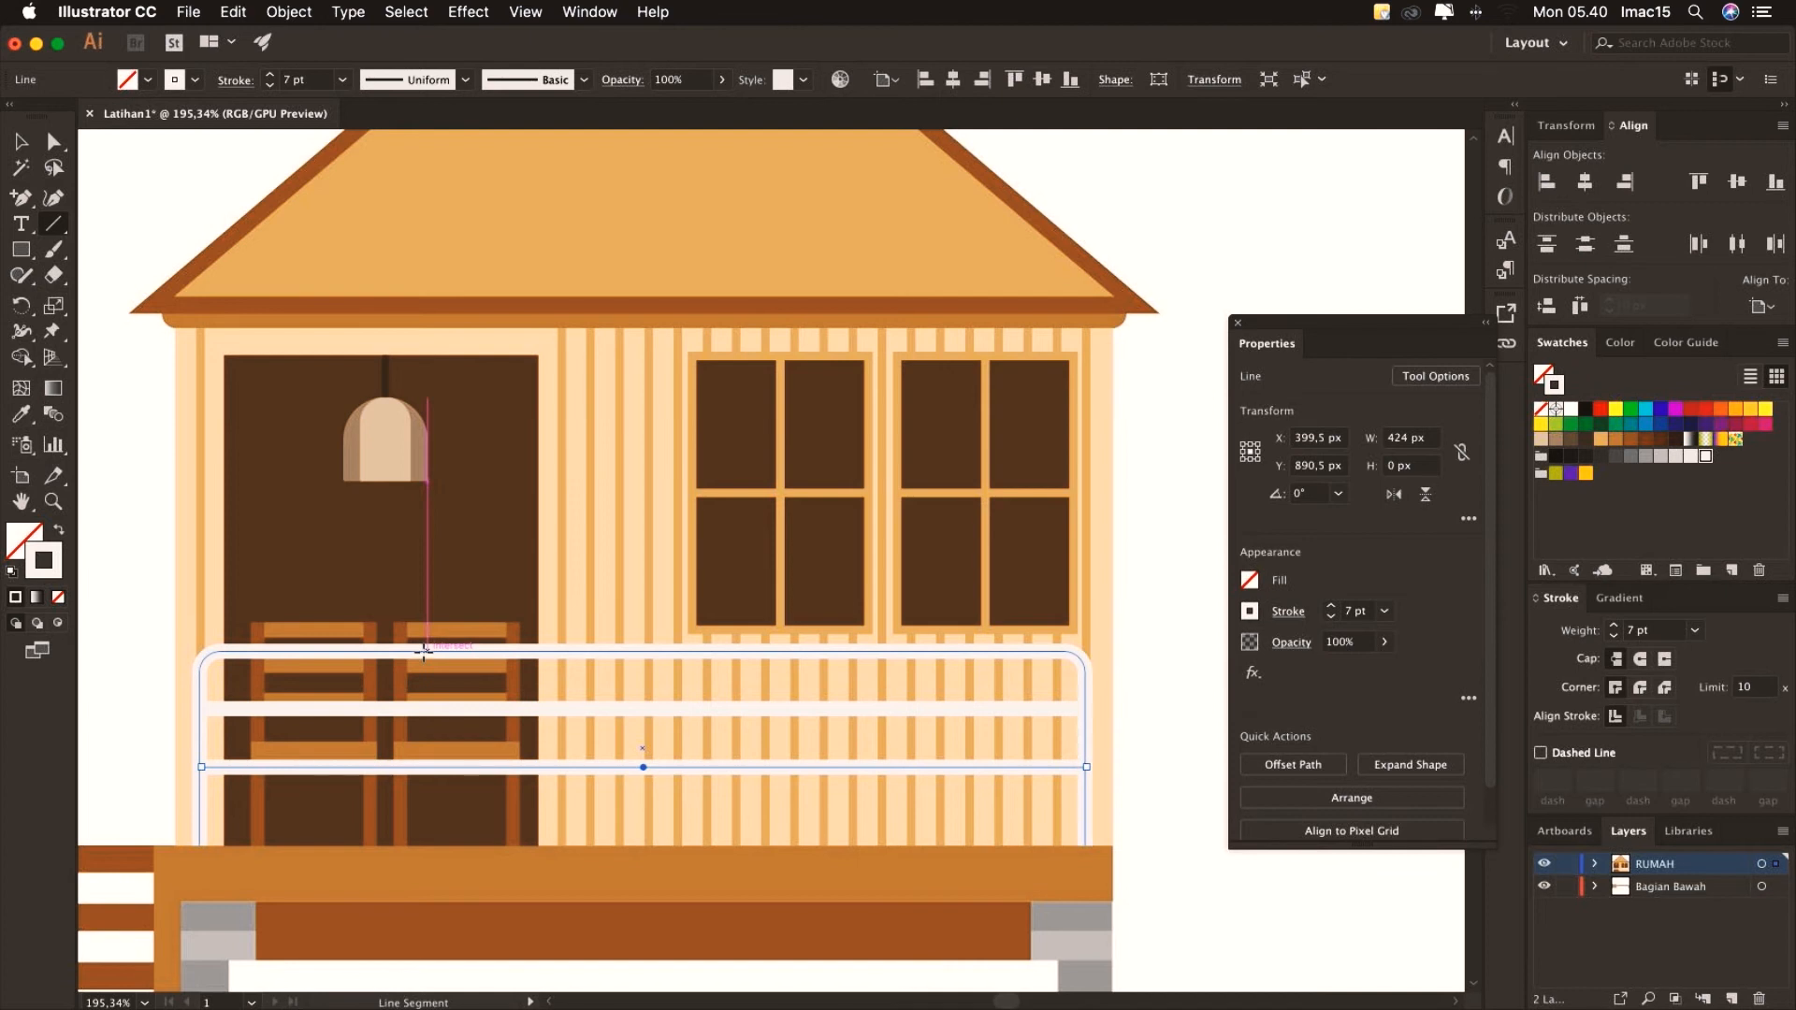
left_click_drag(430, 652, 428, 844)
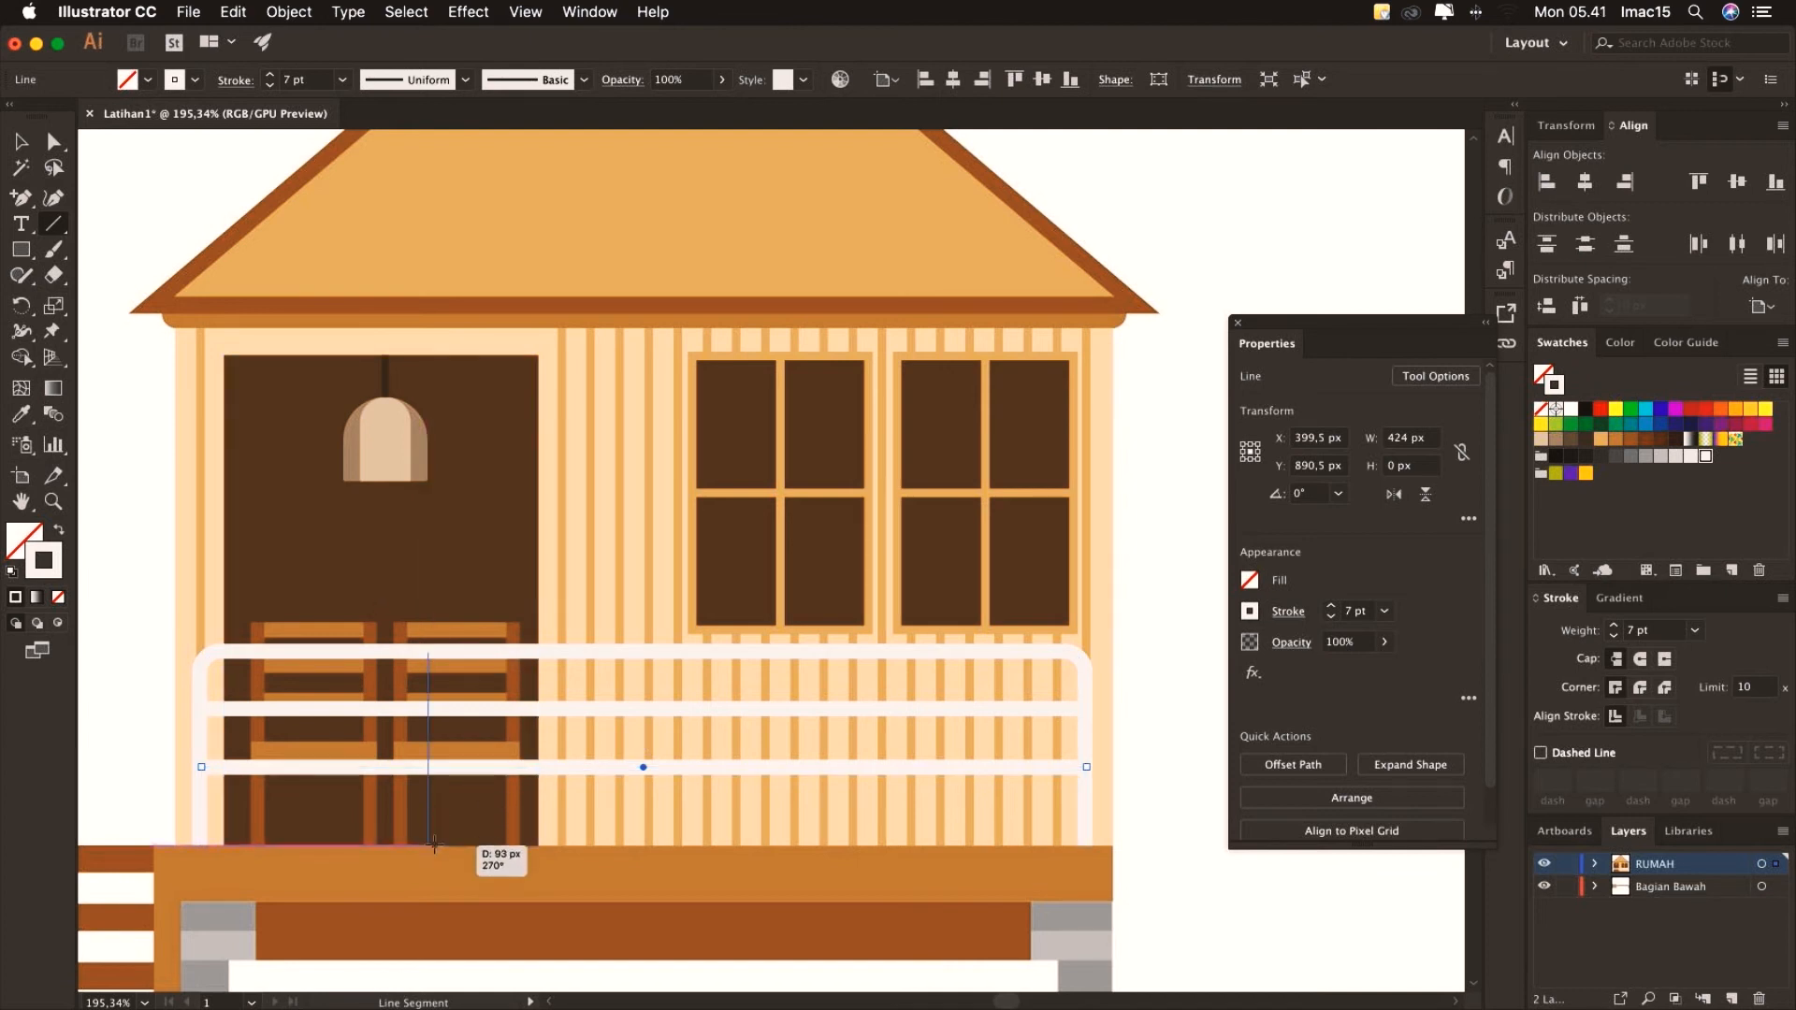
left_click_drag(665, 652, 664, 845)
left_click_drag(877, 652, 878, 845)
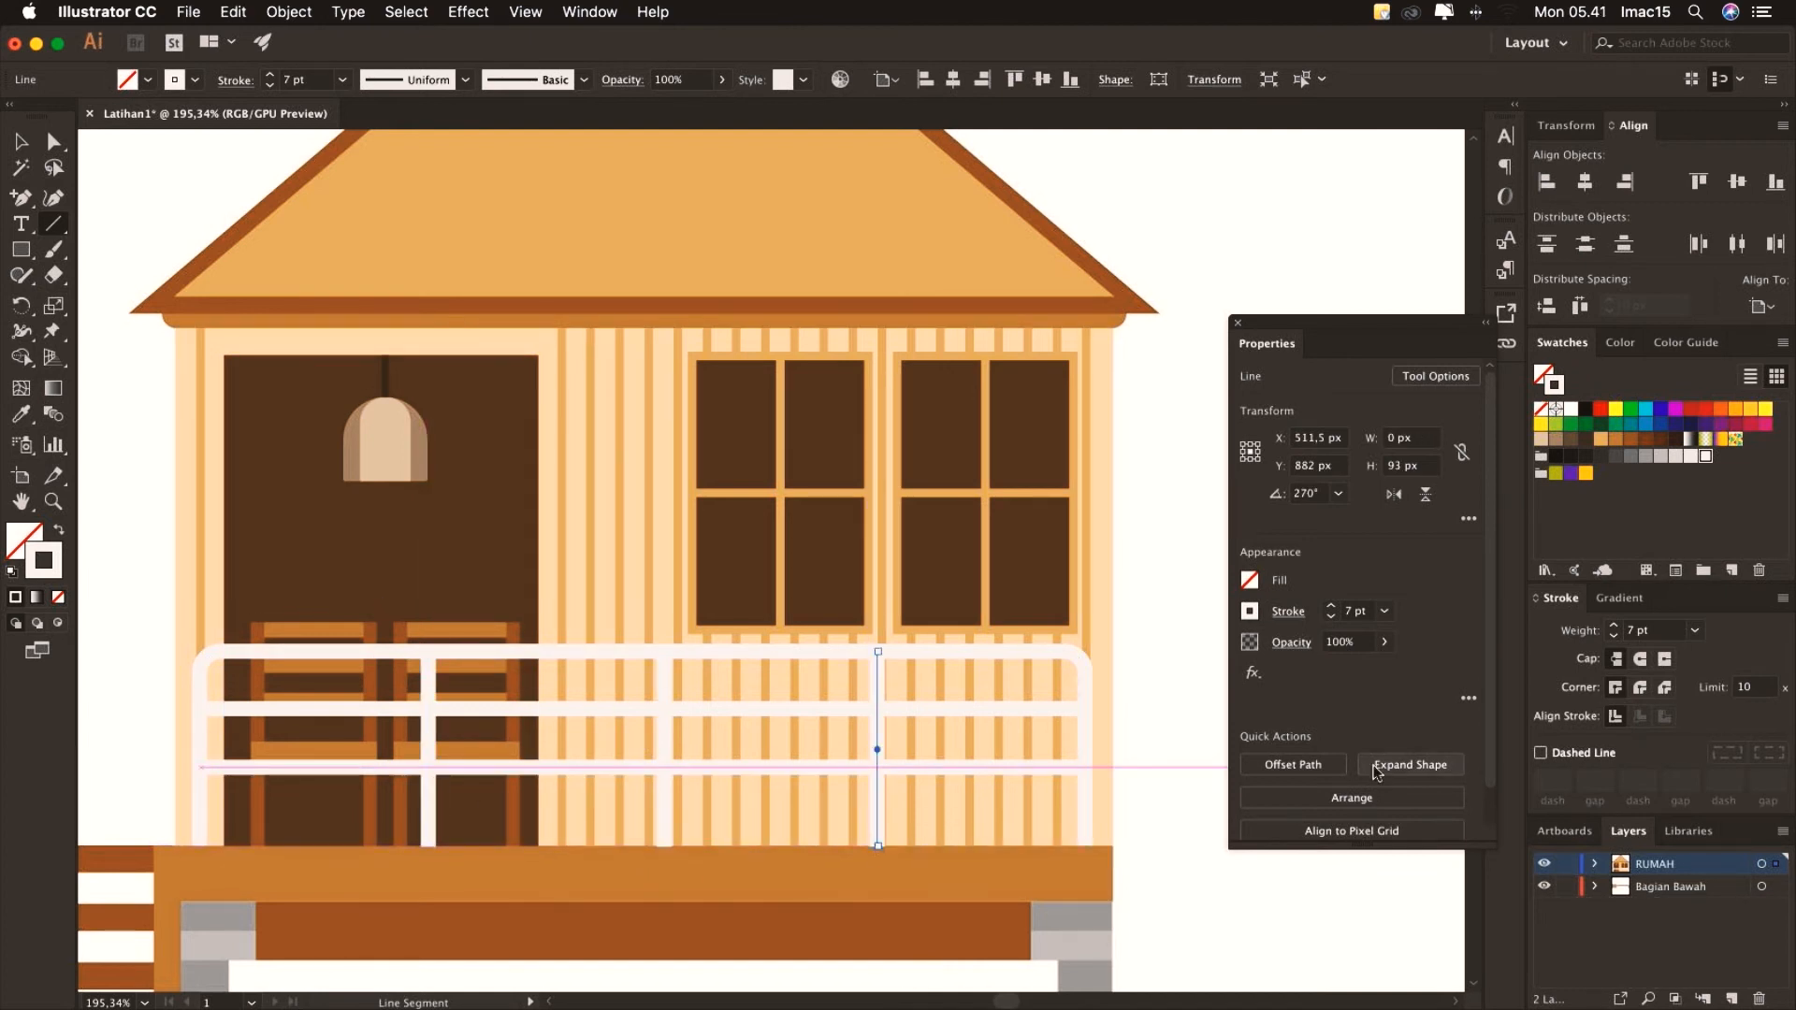
Group the five railing lines with the railing outline path in the RUMAH layer
left_click(1595, 864)
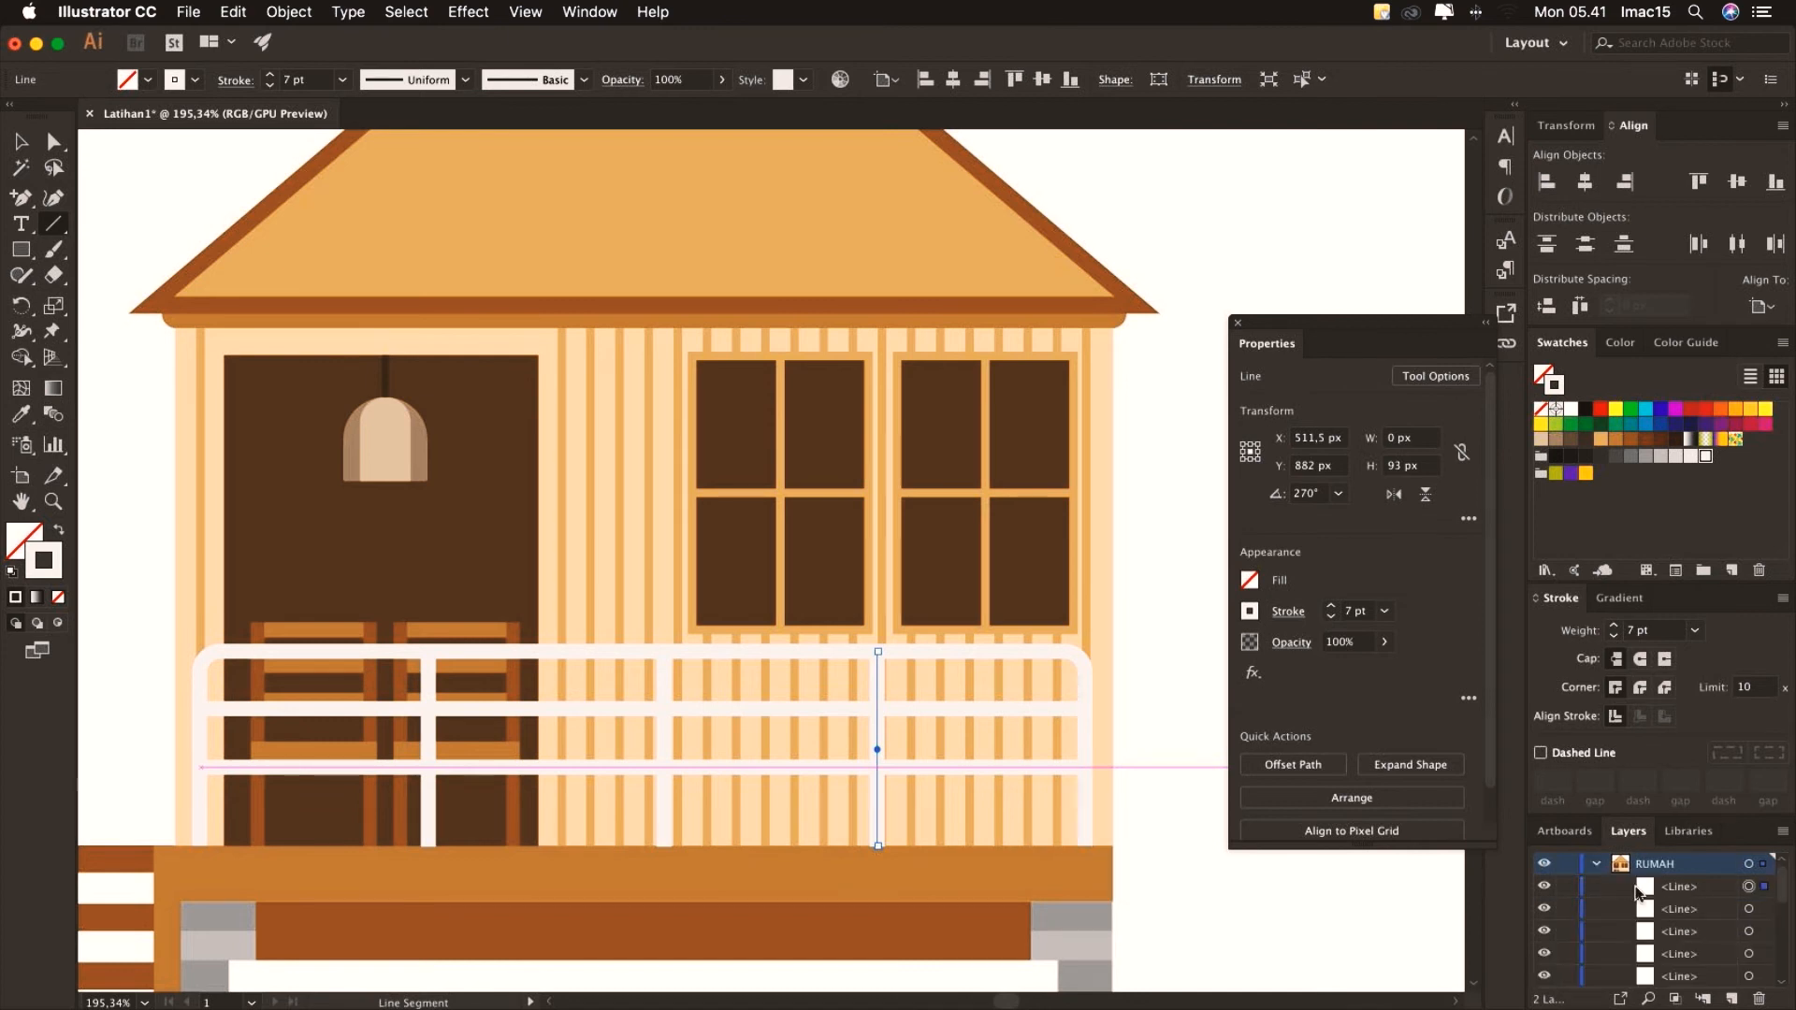
left_click(1748, 908, "shift")
left_click(1748, 931, "shift")
left_click(1749, 953, "shift")
left_click(1748, 976, "shift")
scroll(1752, 954, "down", 3)
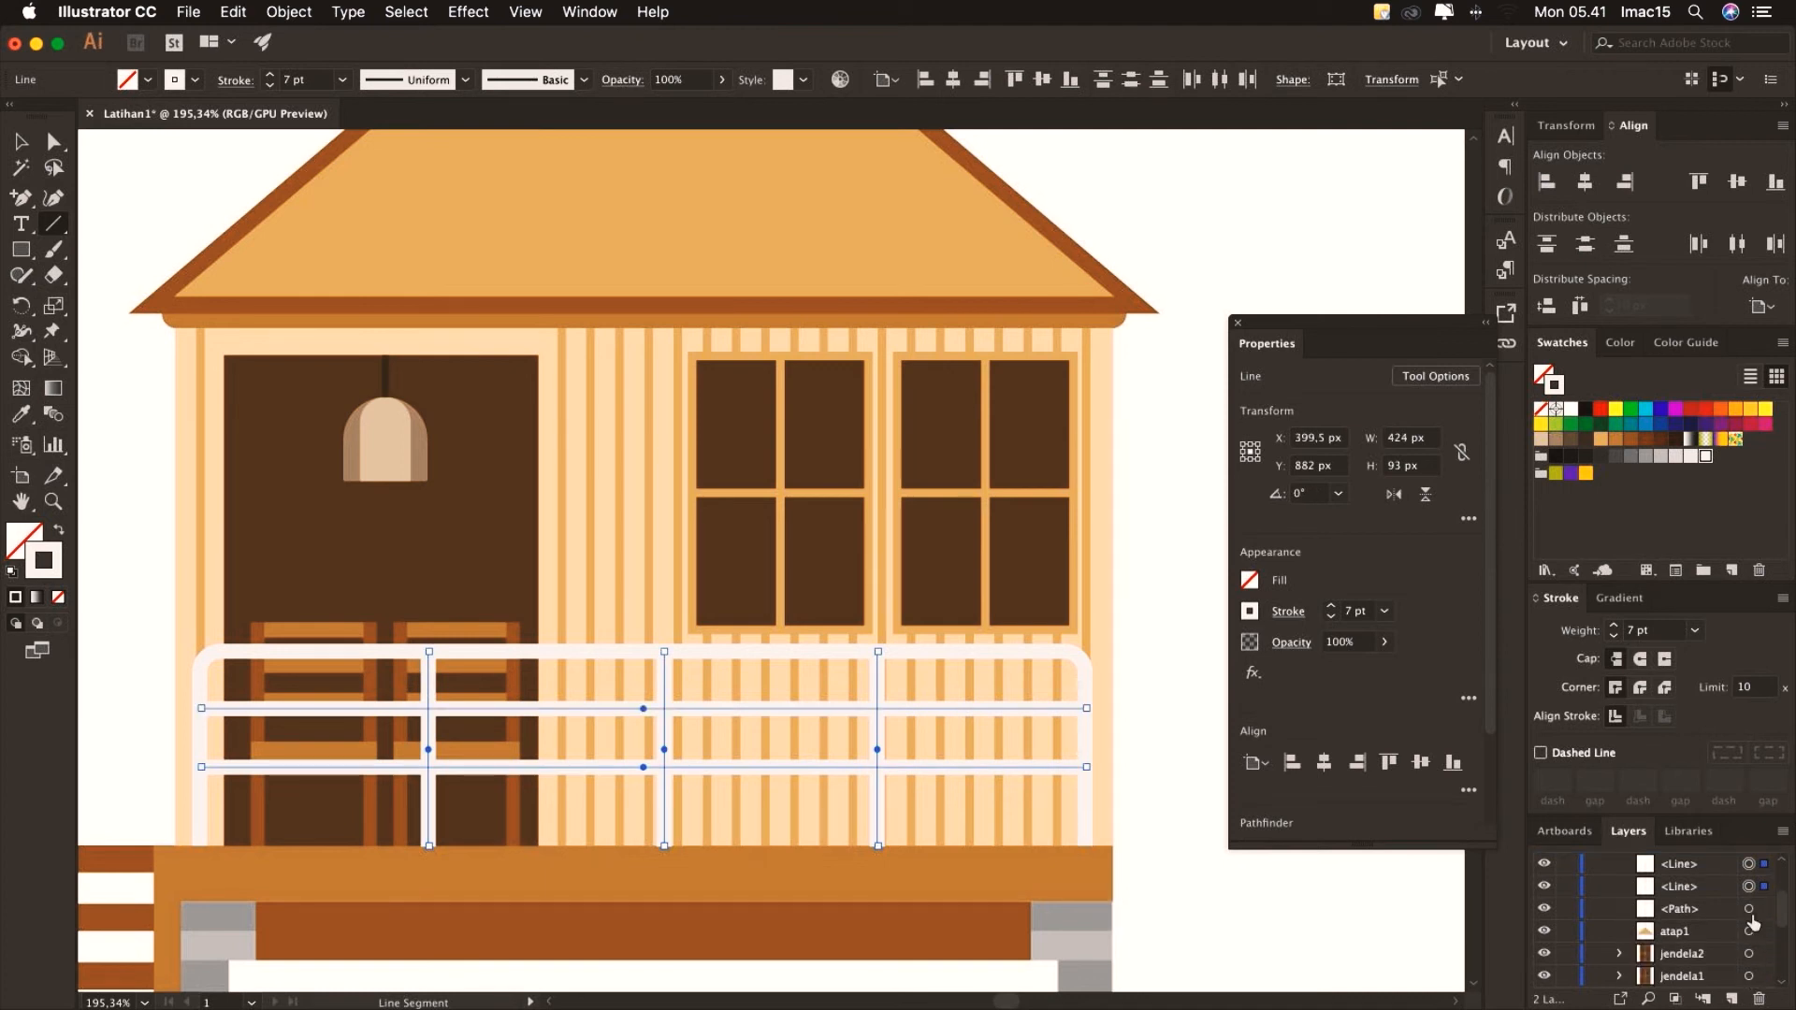
left_click(1748, 908, "shift")
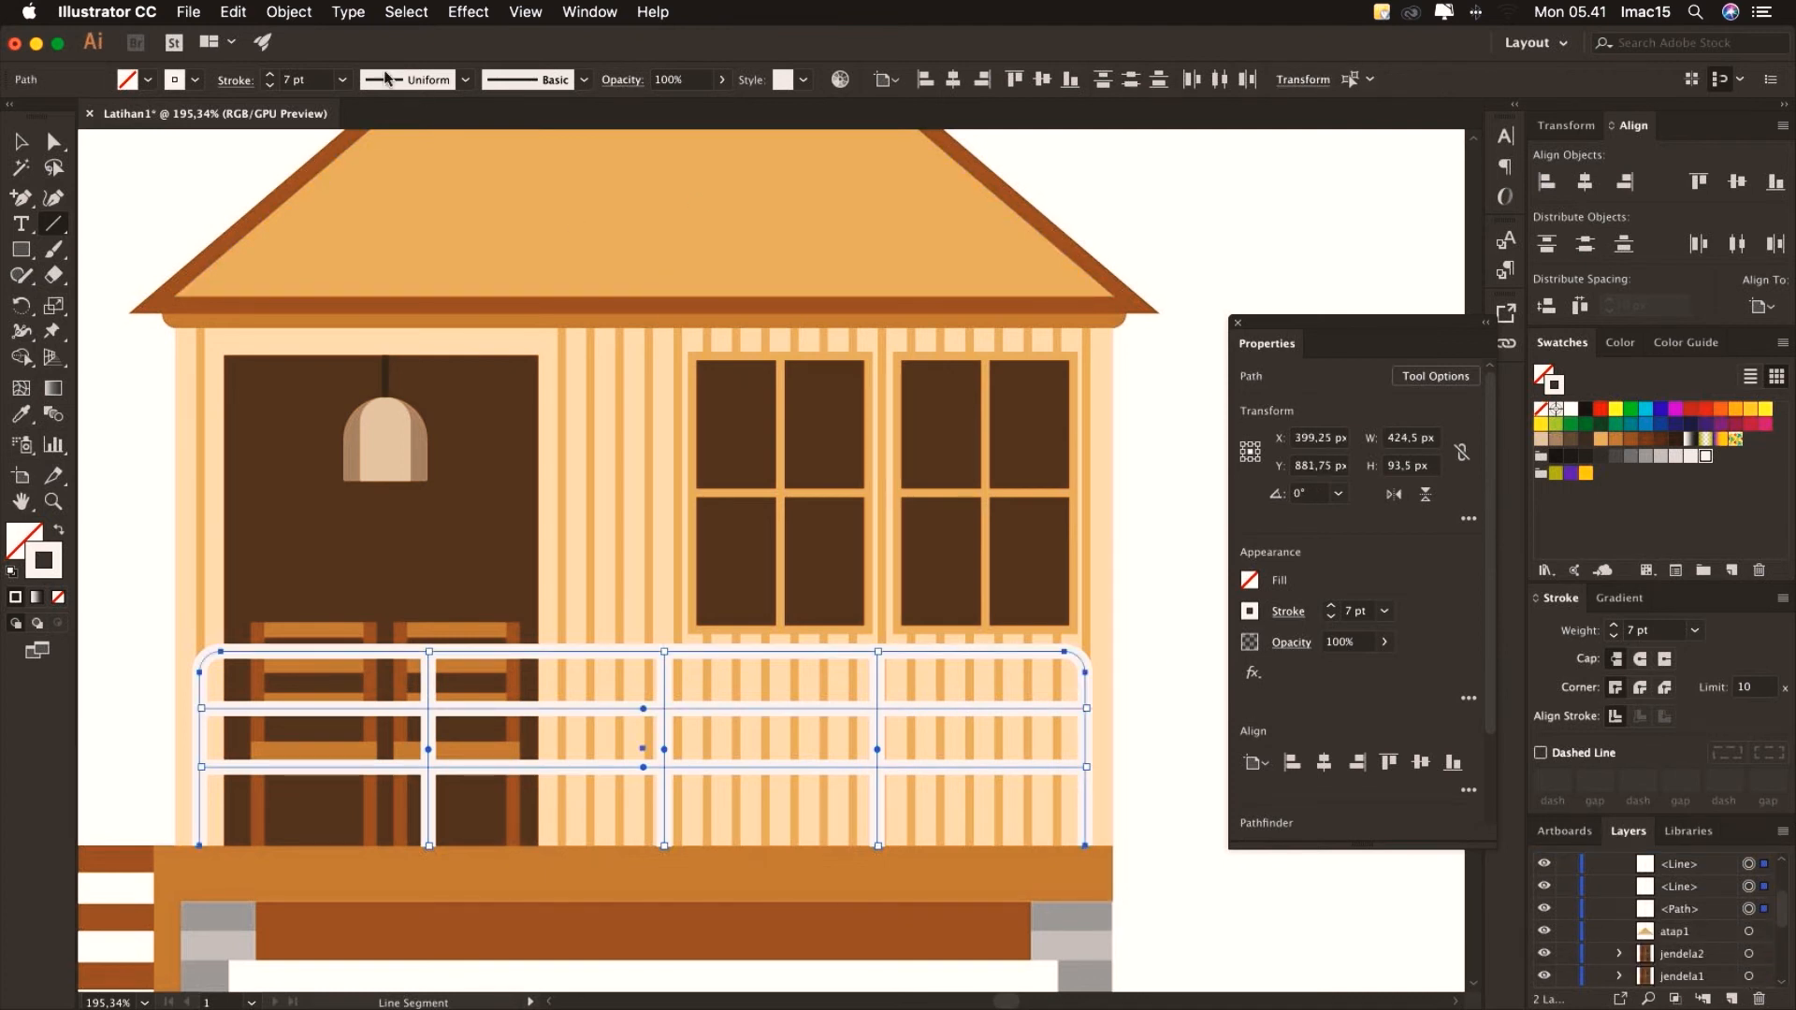
left_click(285, 13)
left_click(307, 87)
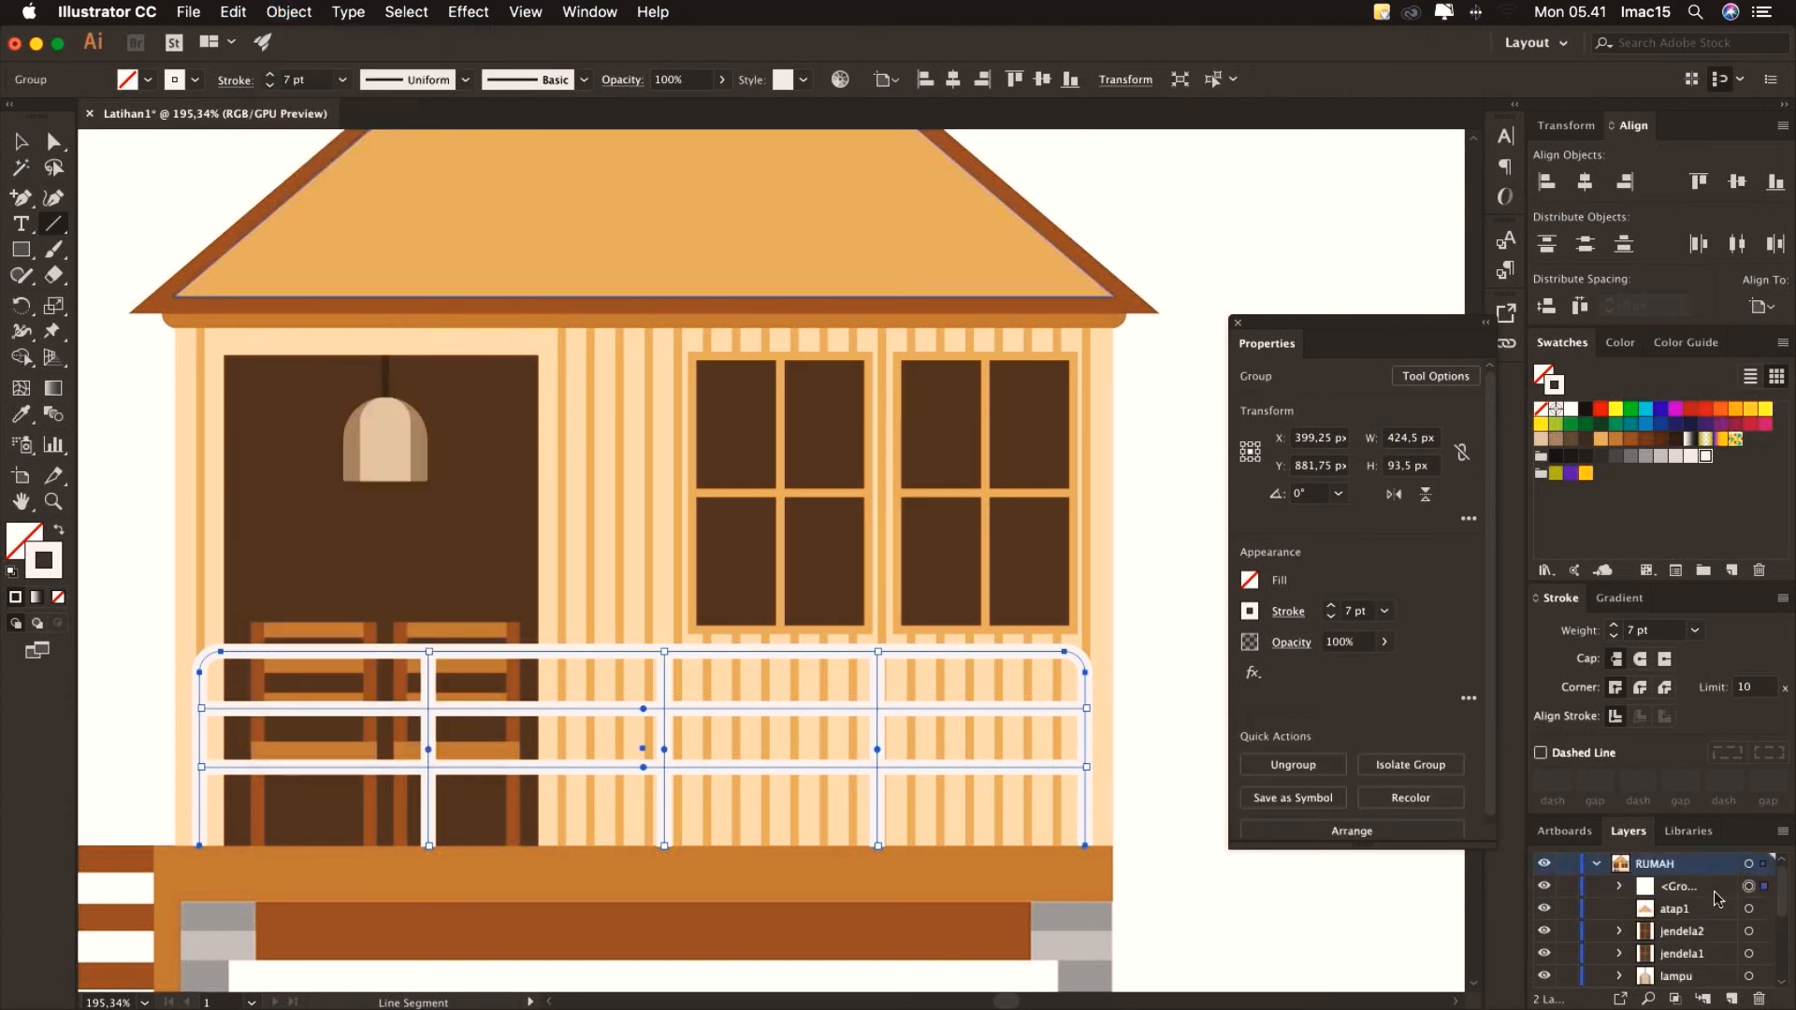
Rename the railing group as pagar and clear the selection
double_click(1687, 887)
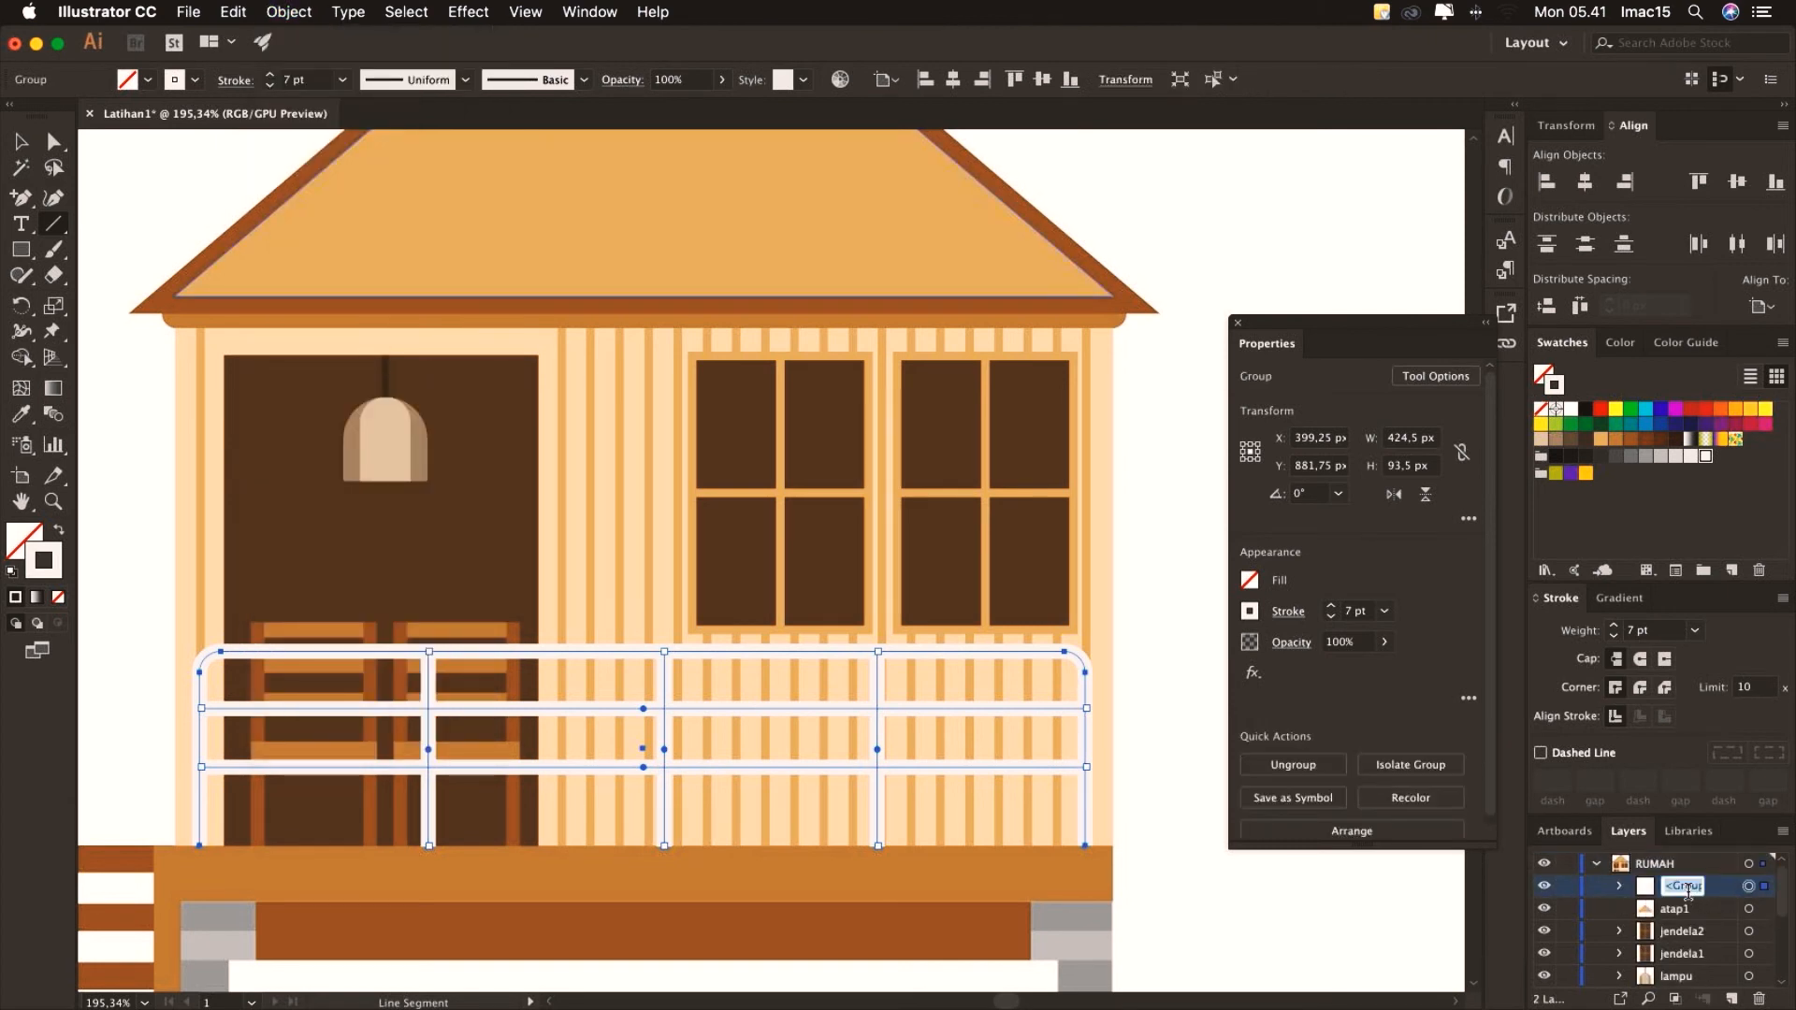
type("p")
key("Return")
key("v")
left_click(153, 172)
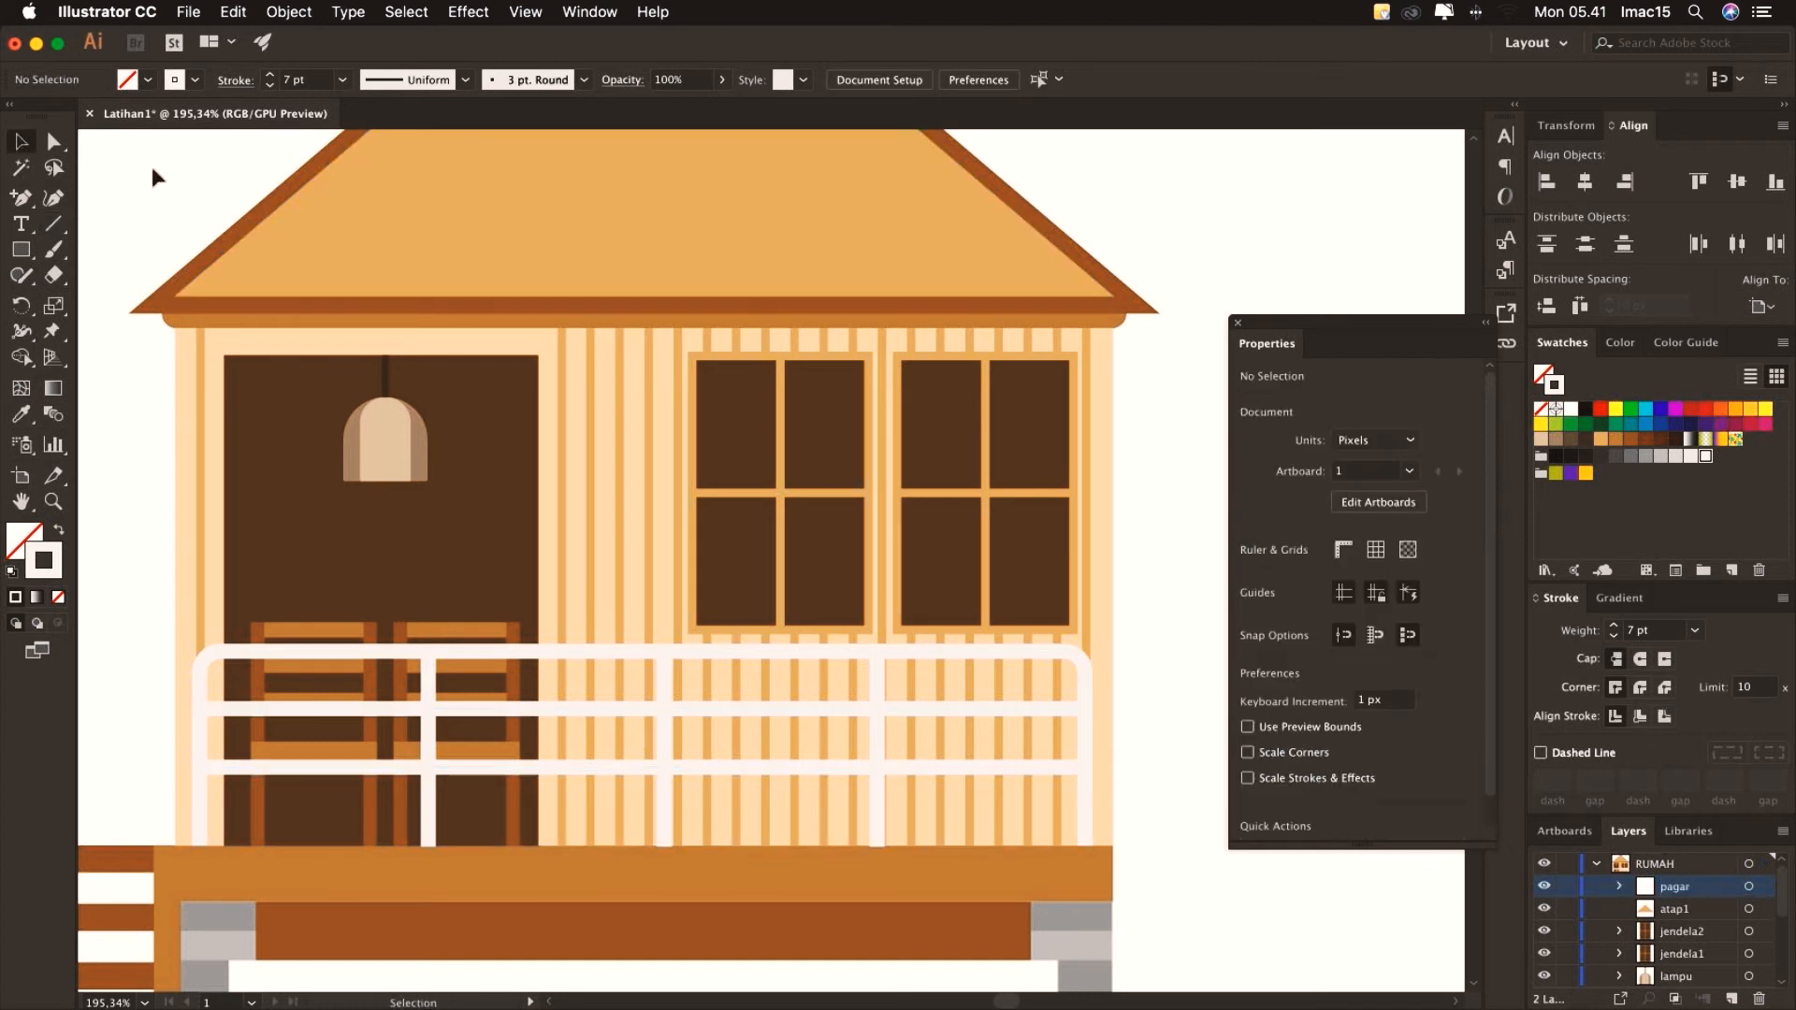
Fill the inner roof triangle with the dark brown swatch
key("super+minus")
key("super+minus")
key("space")
left_click_drag(346, 305, 390, 373)
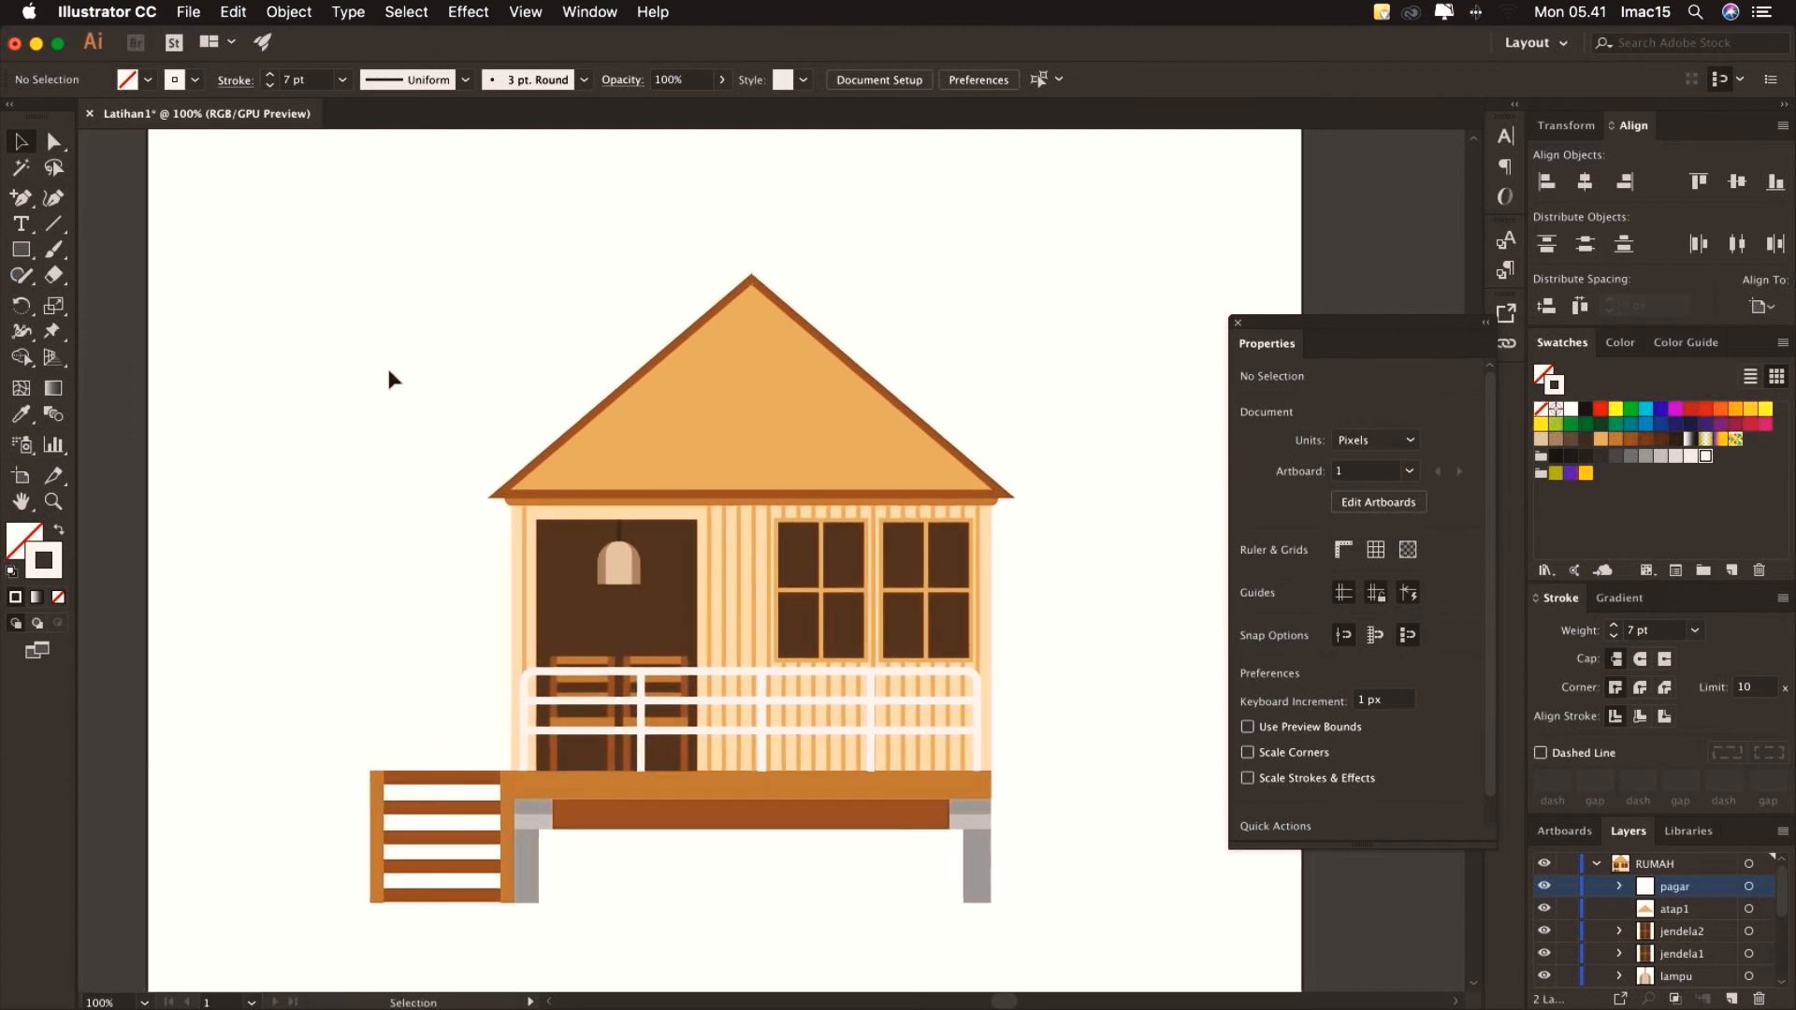
left_click(655, 421)
left_click(26, 541)
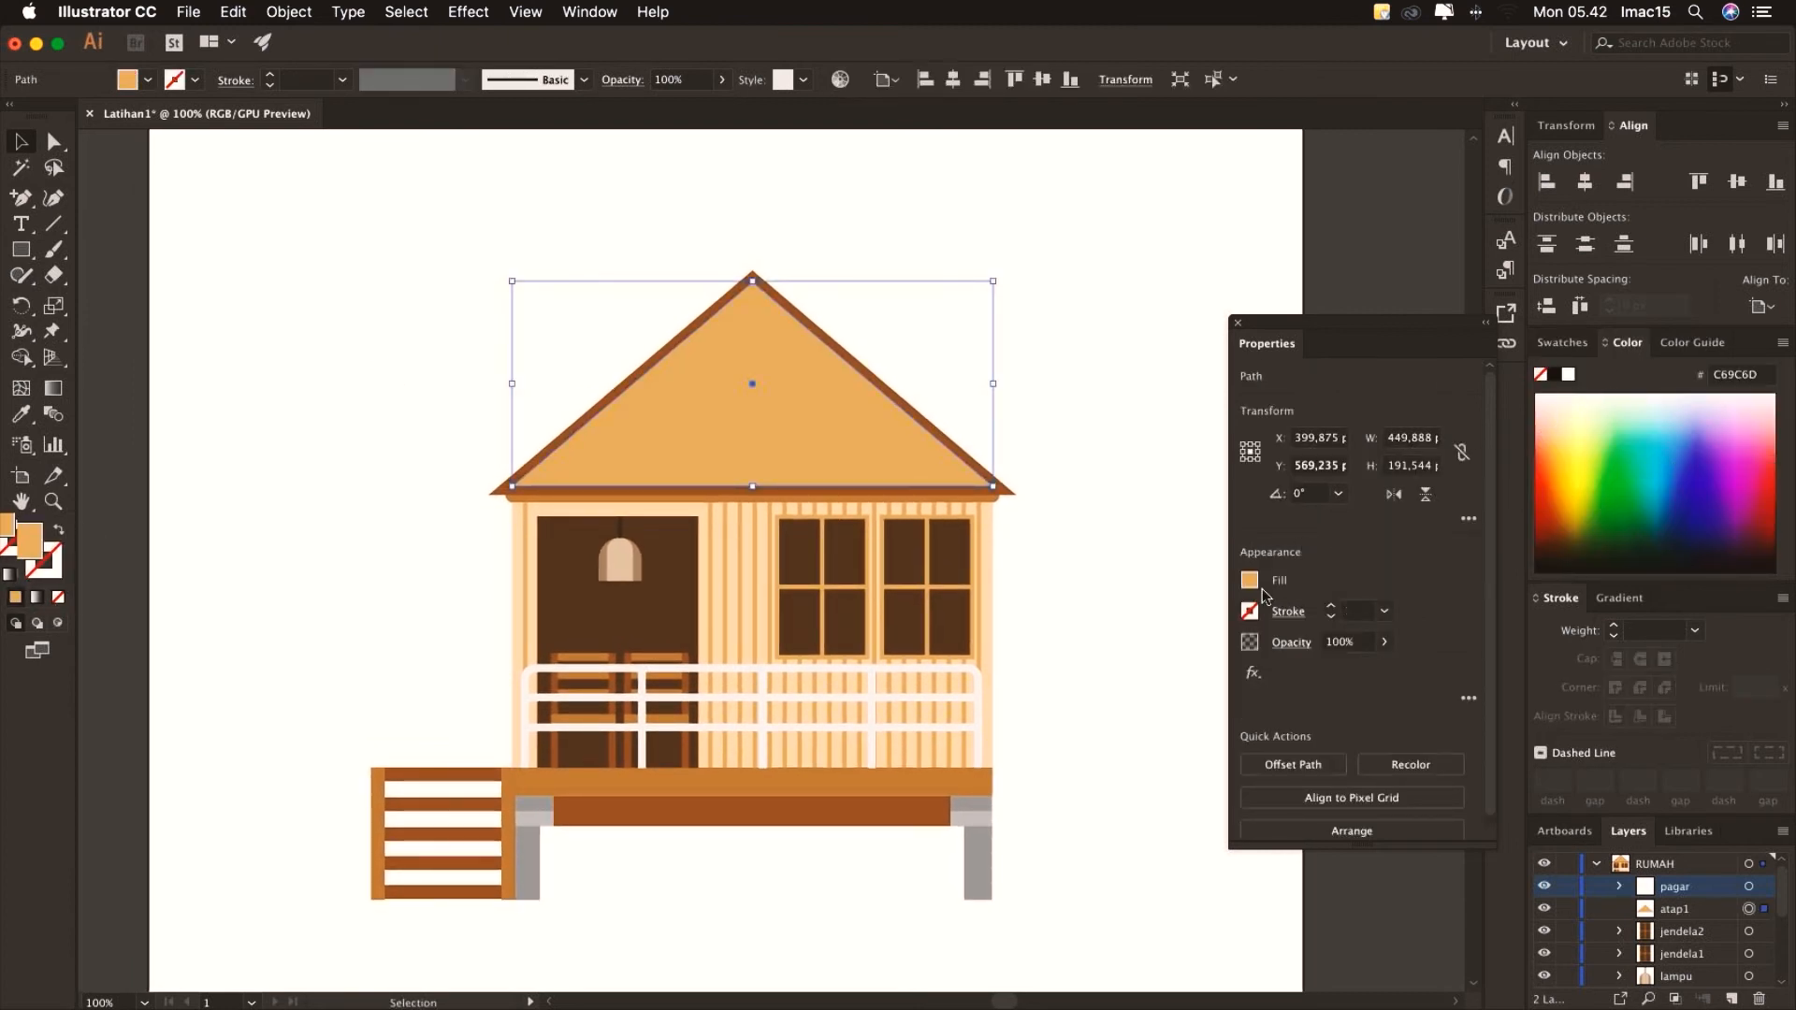
left_click(1562, 343)
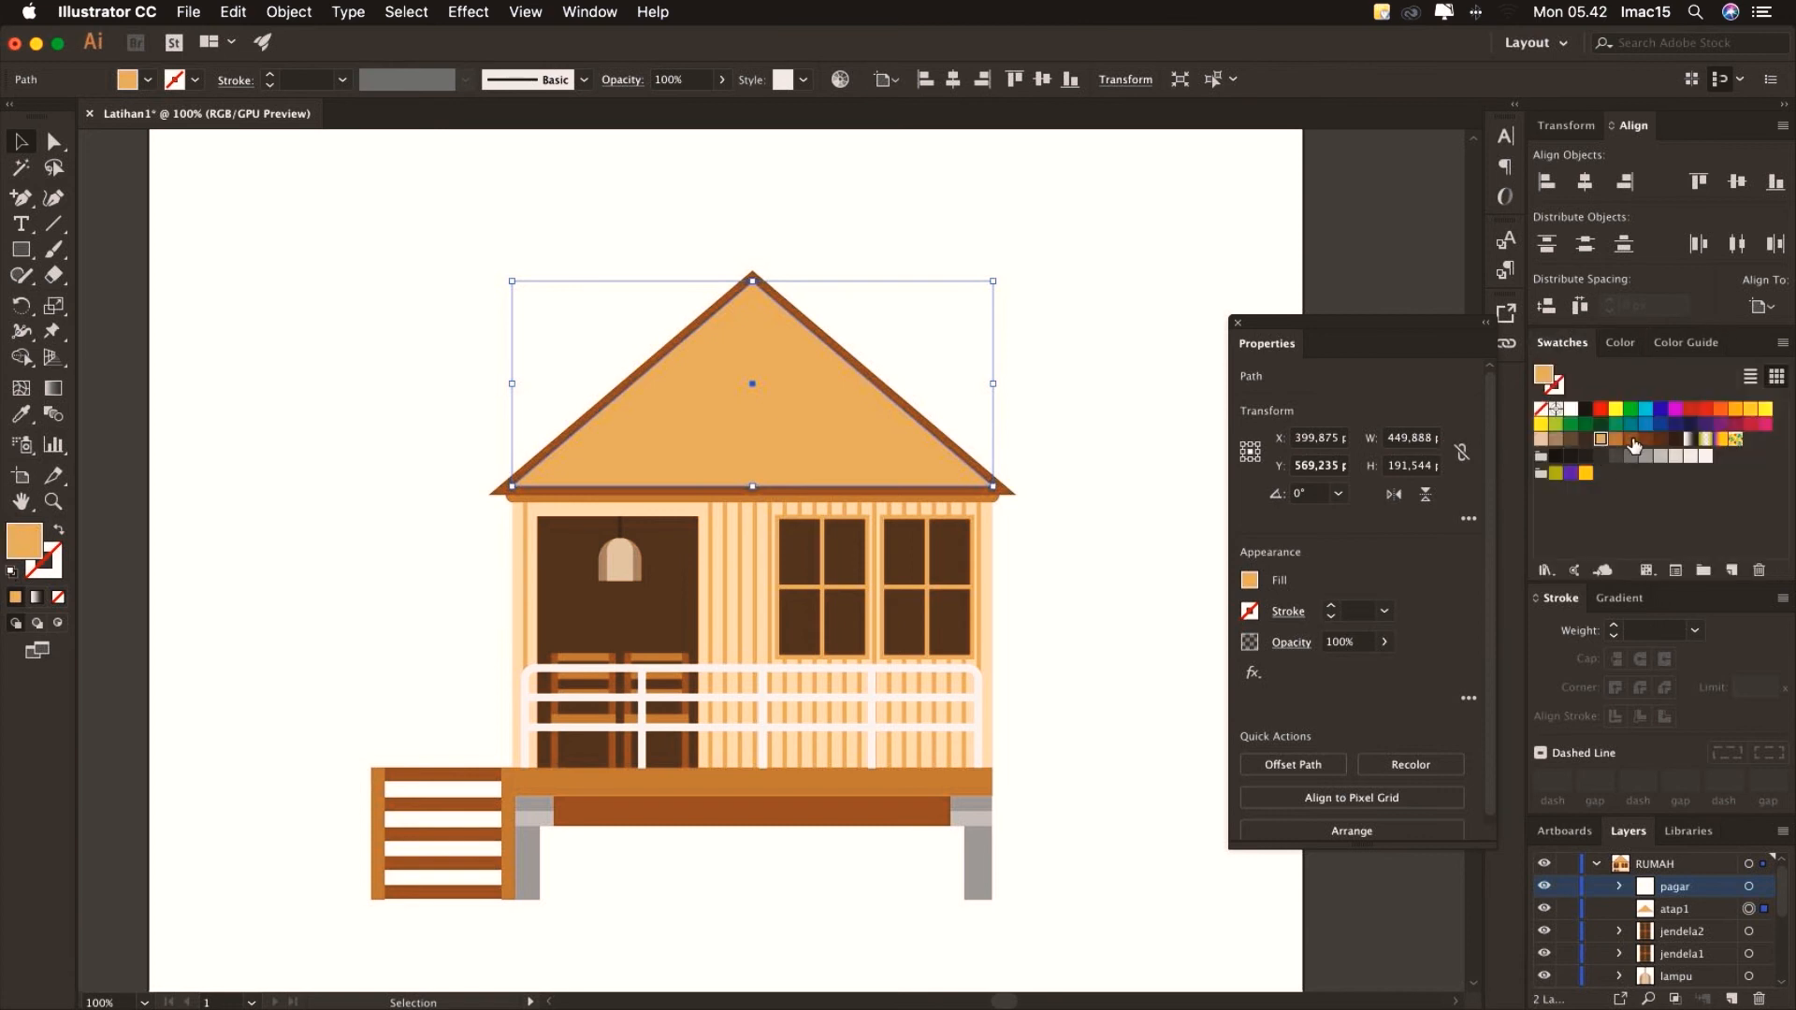
left_click(1633, 440)
left_click(1645, 441)
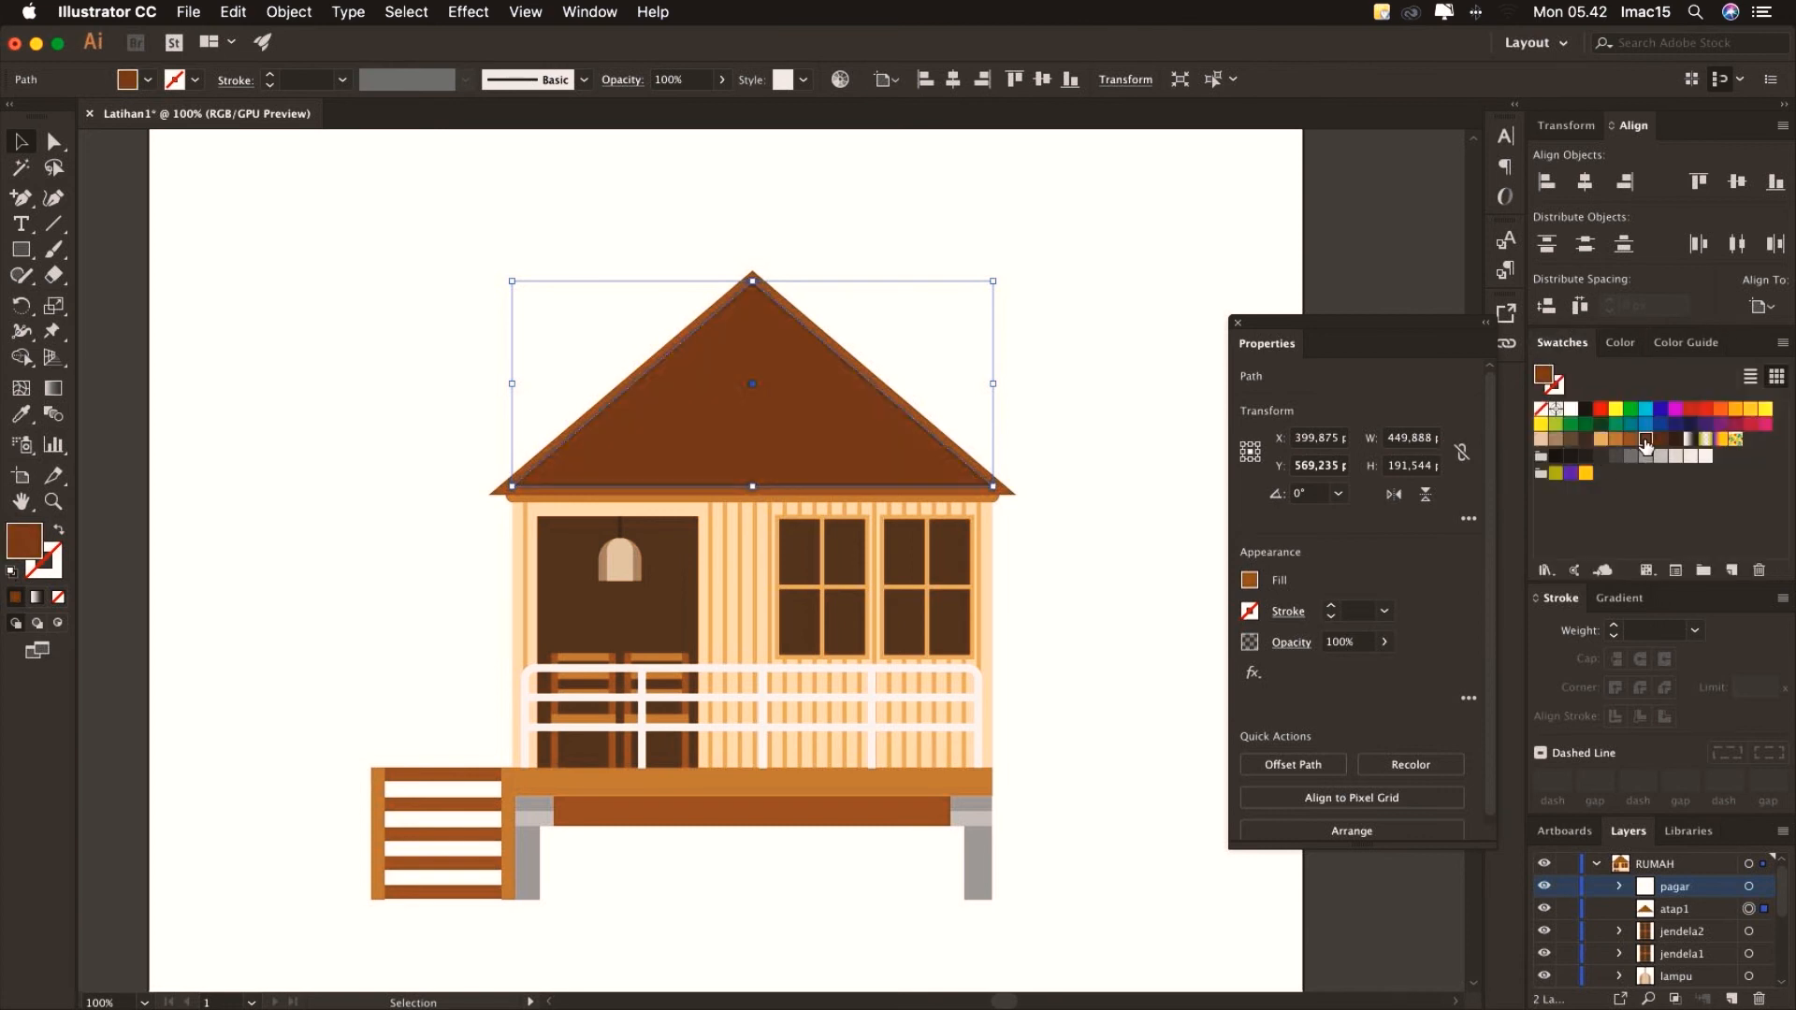
Fill the larger roof triangle that forms the roof's border with the lighter orange-brown swatch
left_click(978, 464)
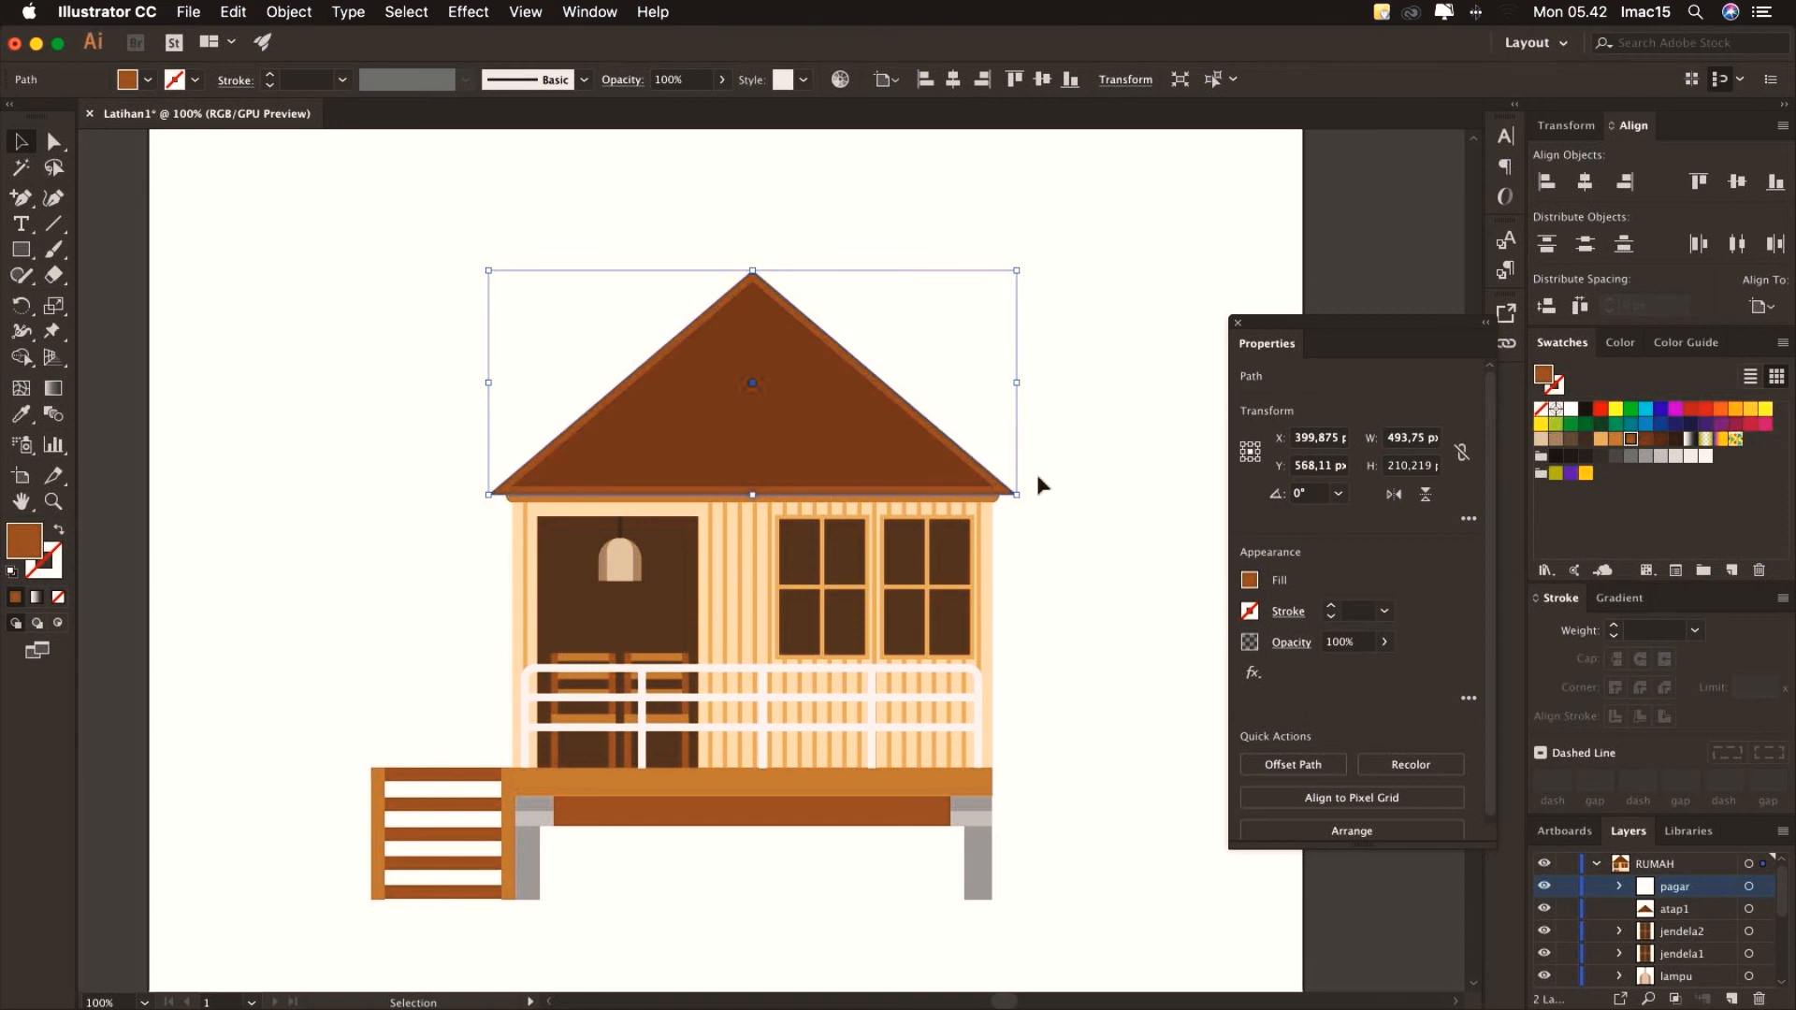
left_click(1615, 439)
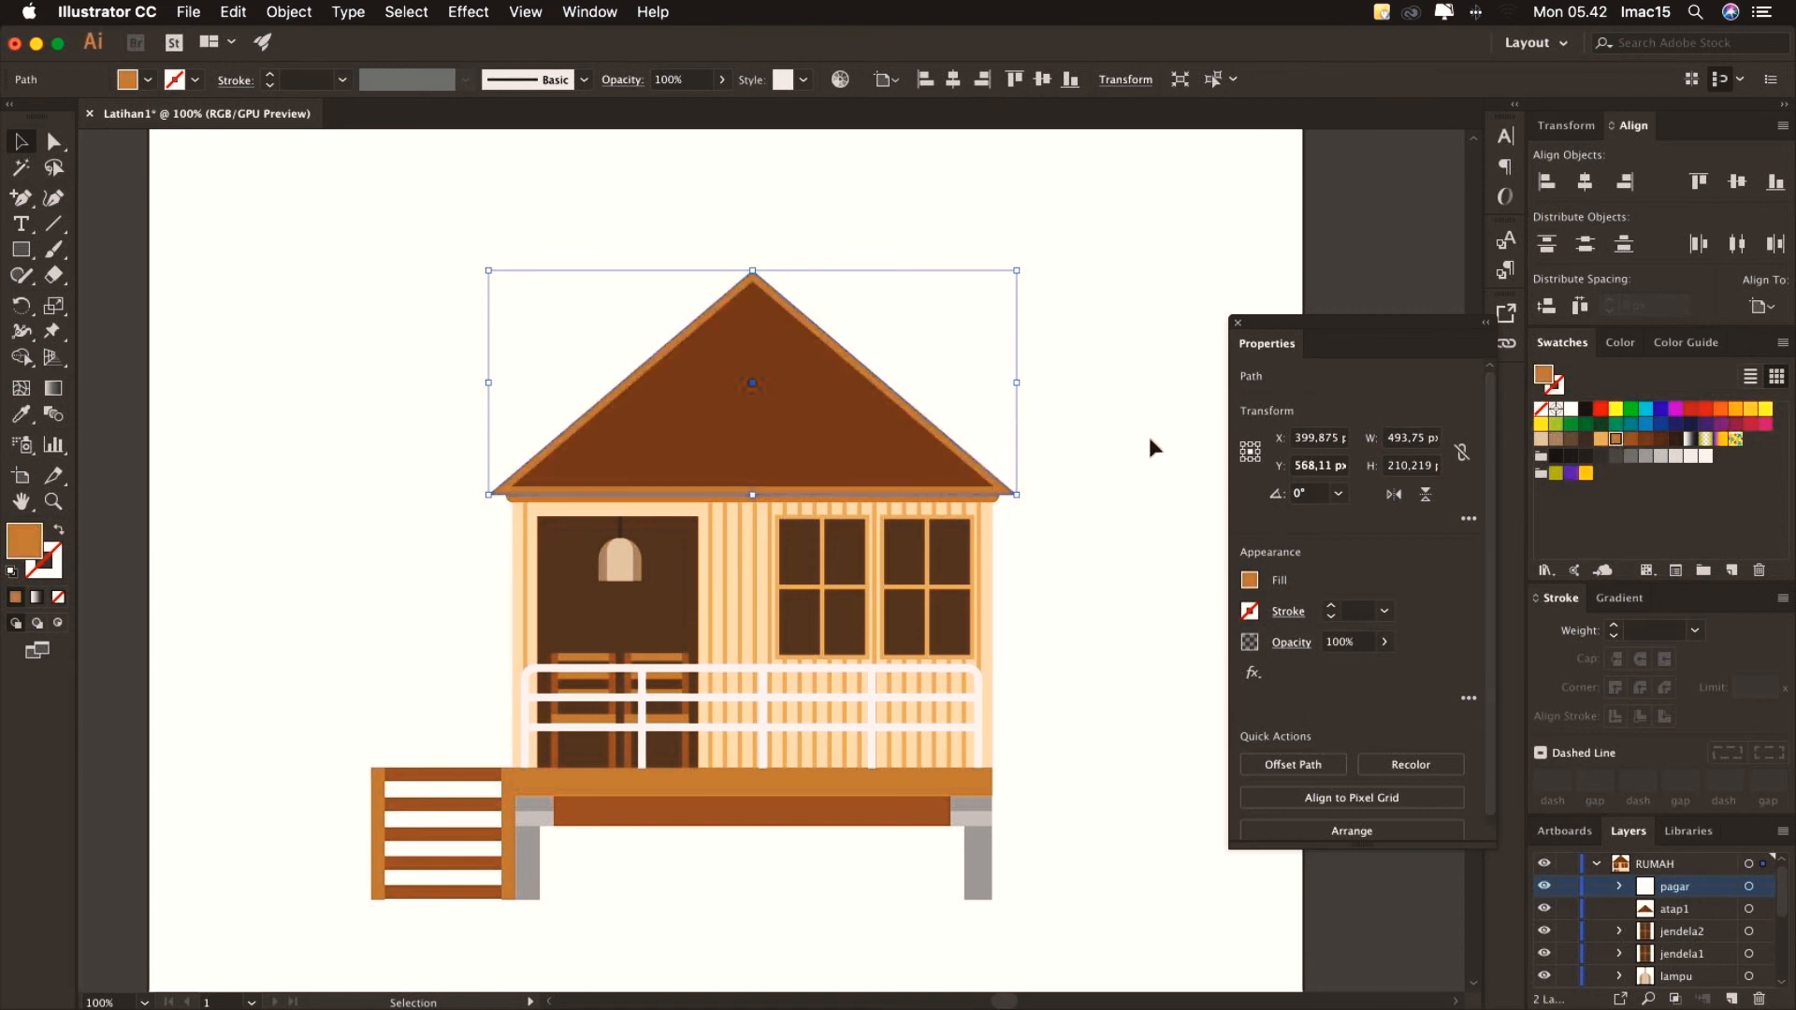
left_click(1099, 438)
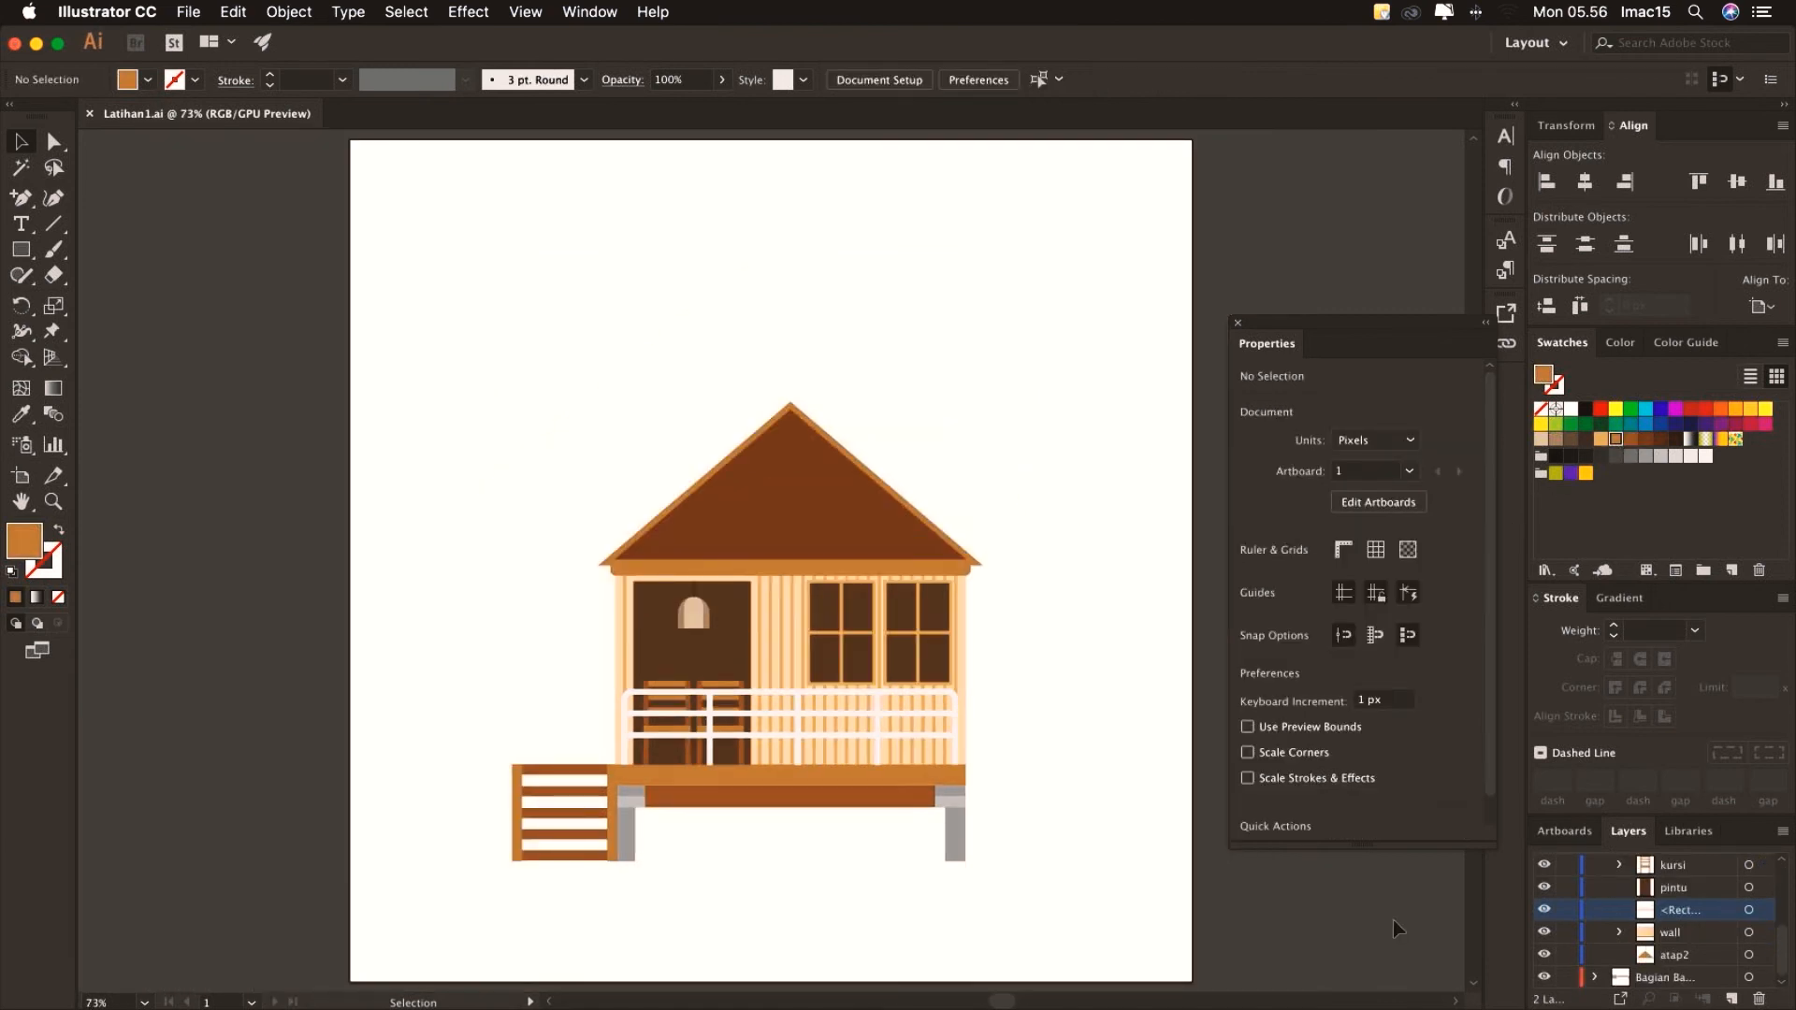
scroll(1674, 912, "up", 5)
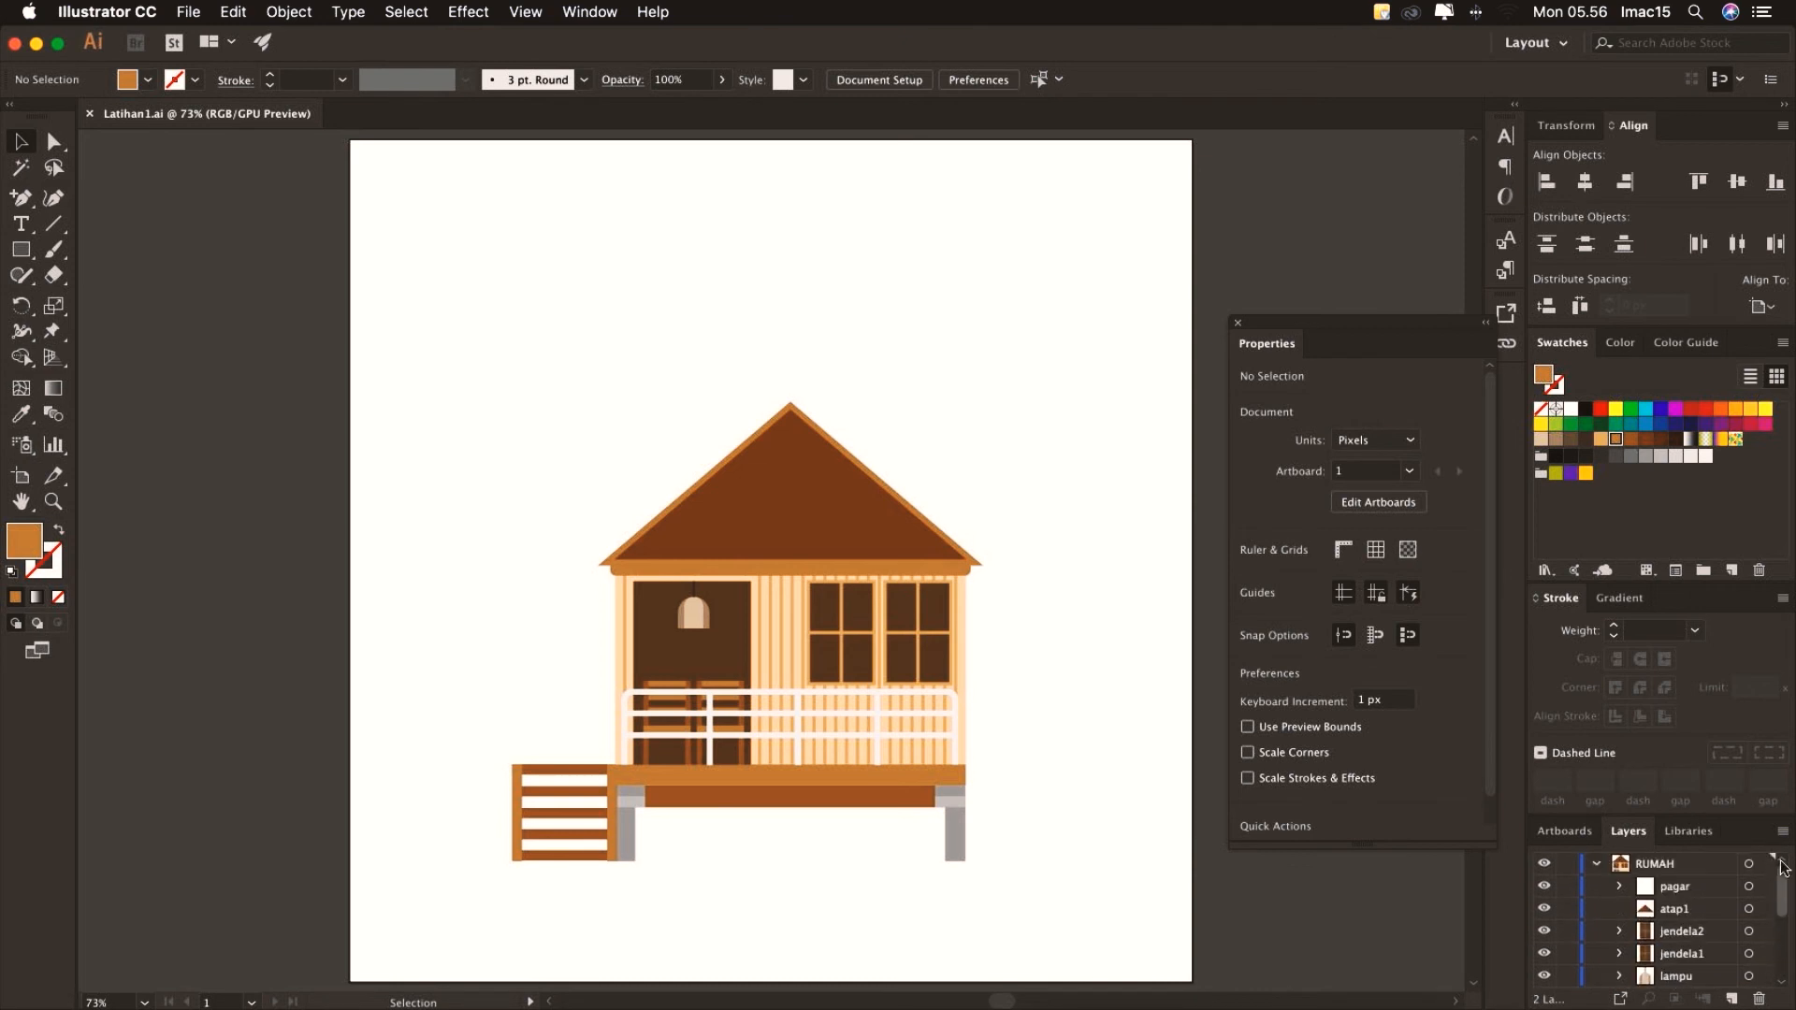
Add a new layer above the collapsed RUMAH layer and name it pantai
left_click(1597, 867)
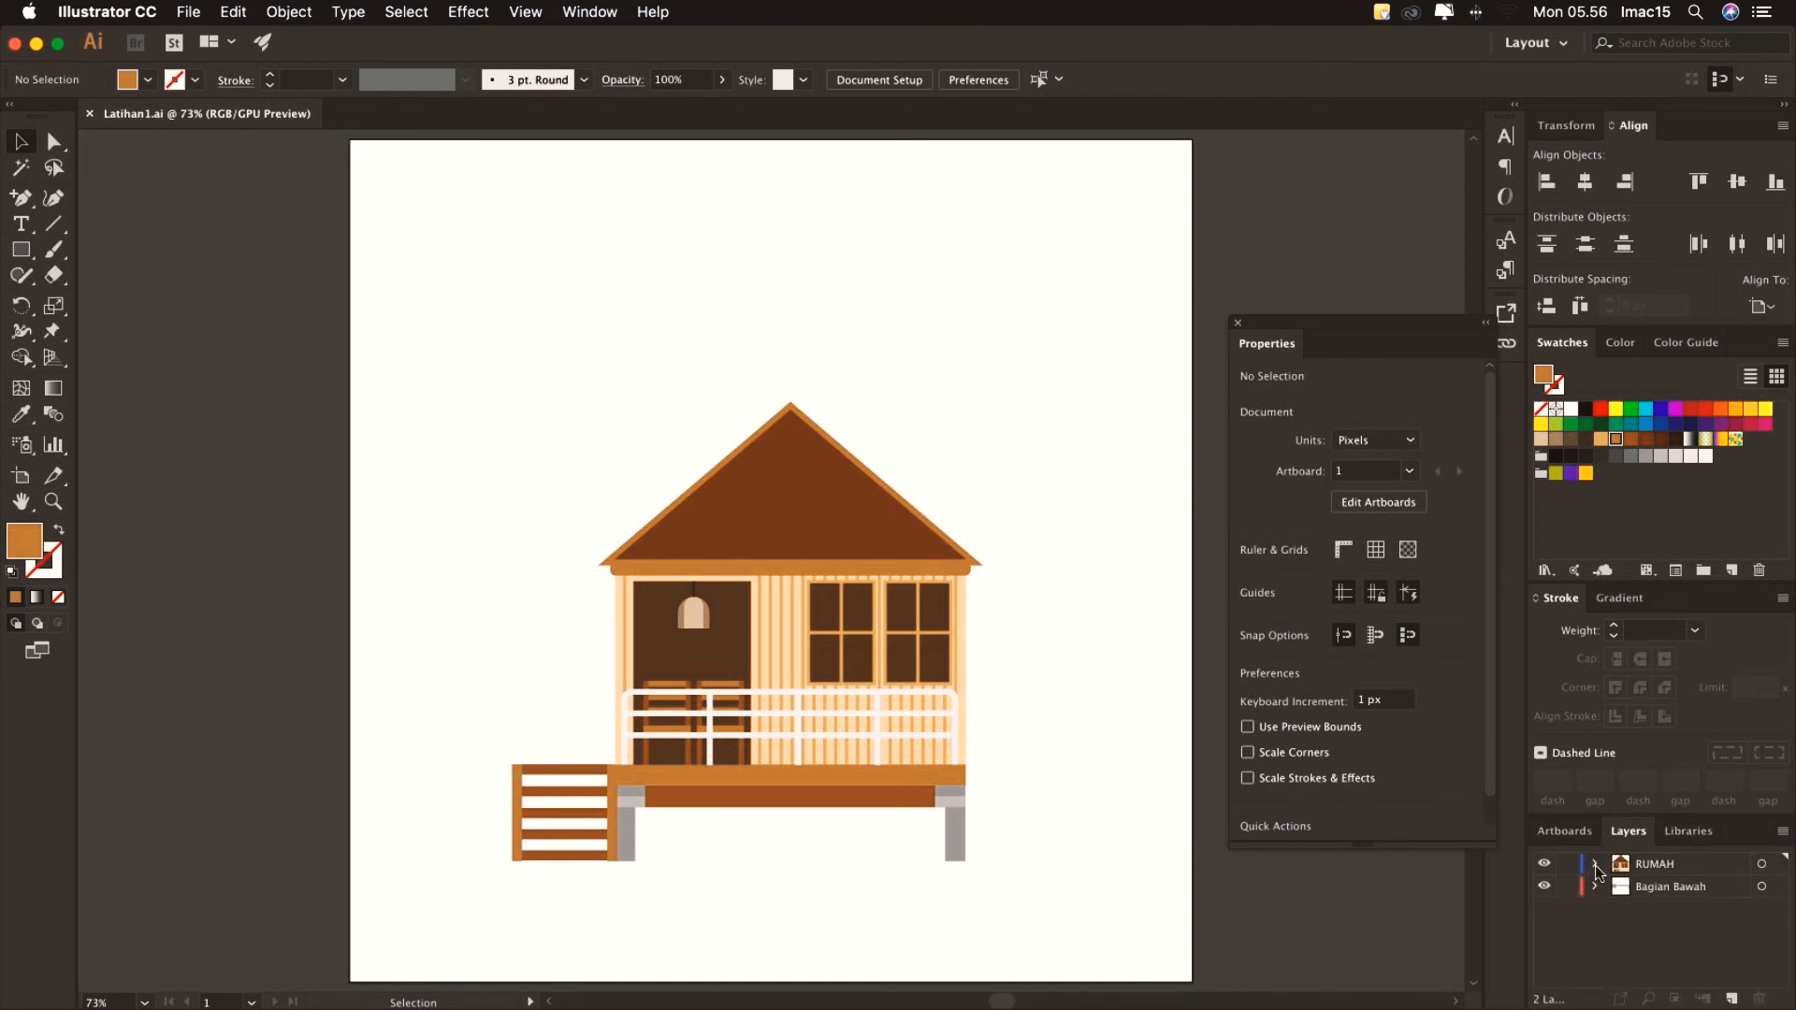
left_click(1665, 874)
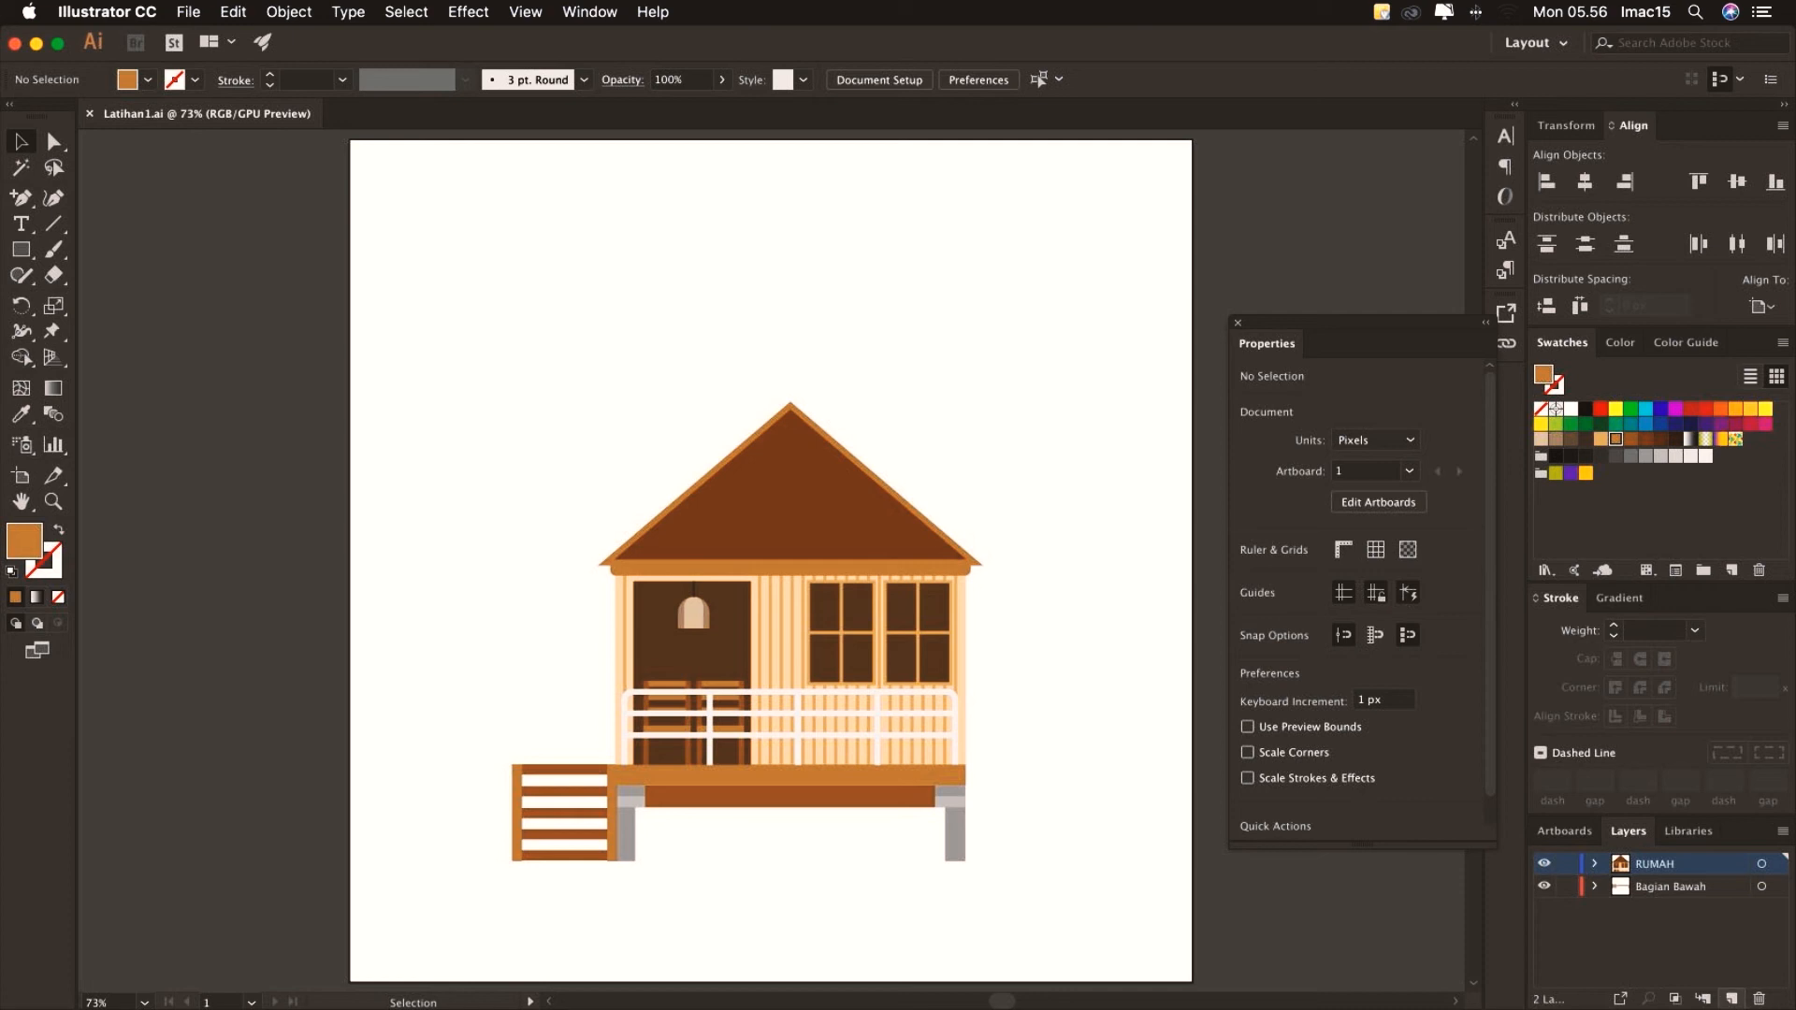
left_click(1732, 998)
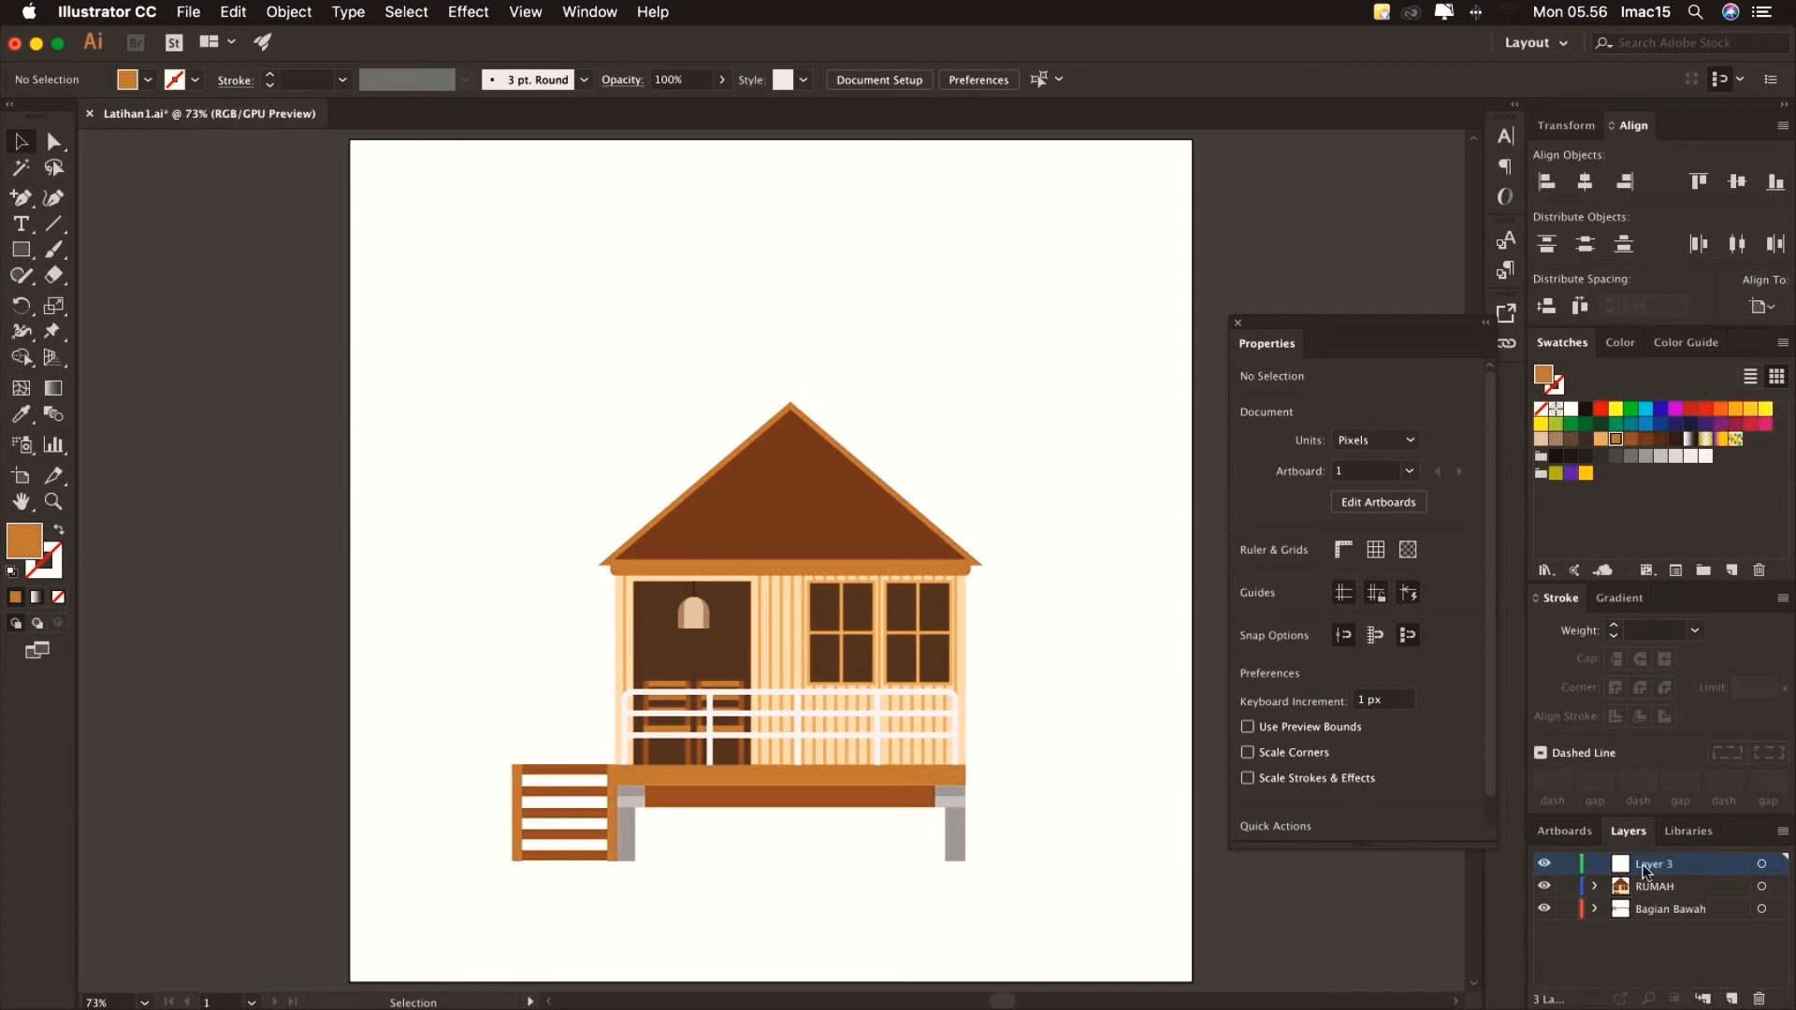
double_click(1649, 865)
type("pantai")
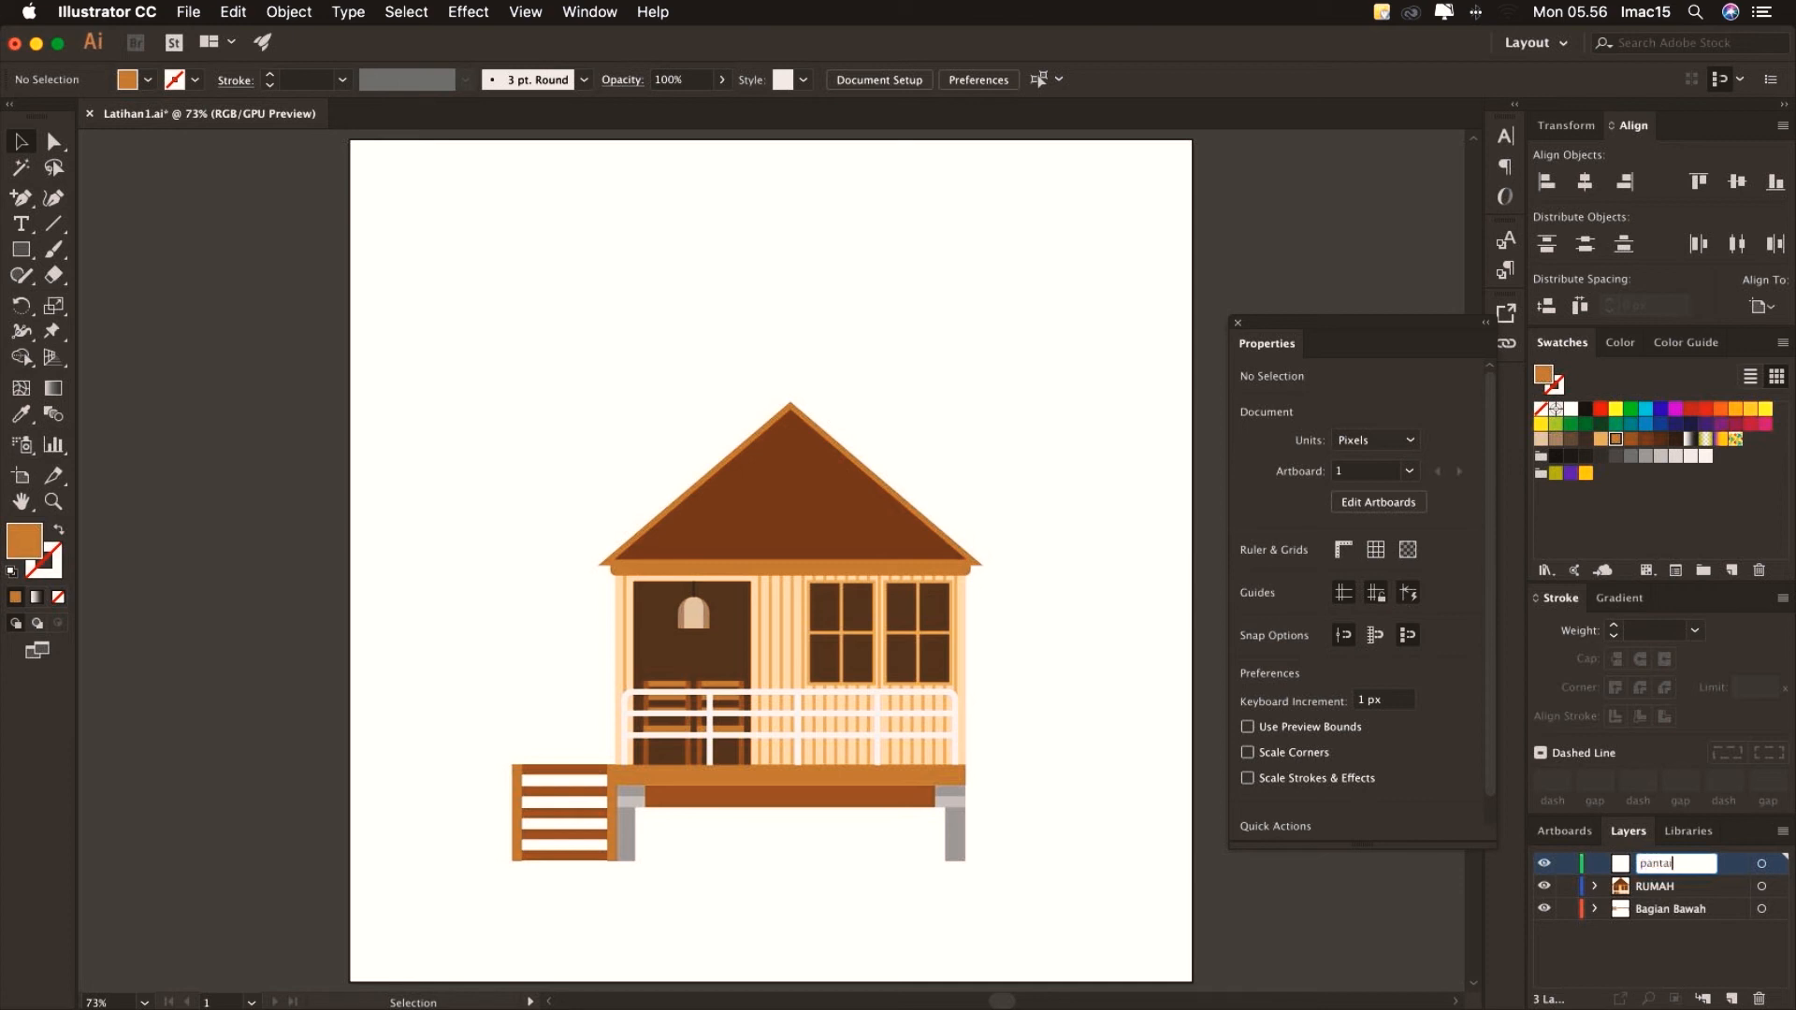
key("Return")
Draw a rectangle about 848 × 147 px across the lower part of the house, fill it with the yellow-orange swatch and deselect it
key("m")
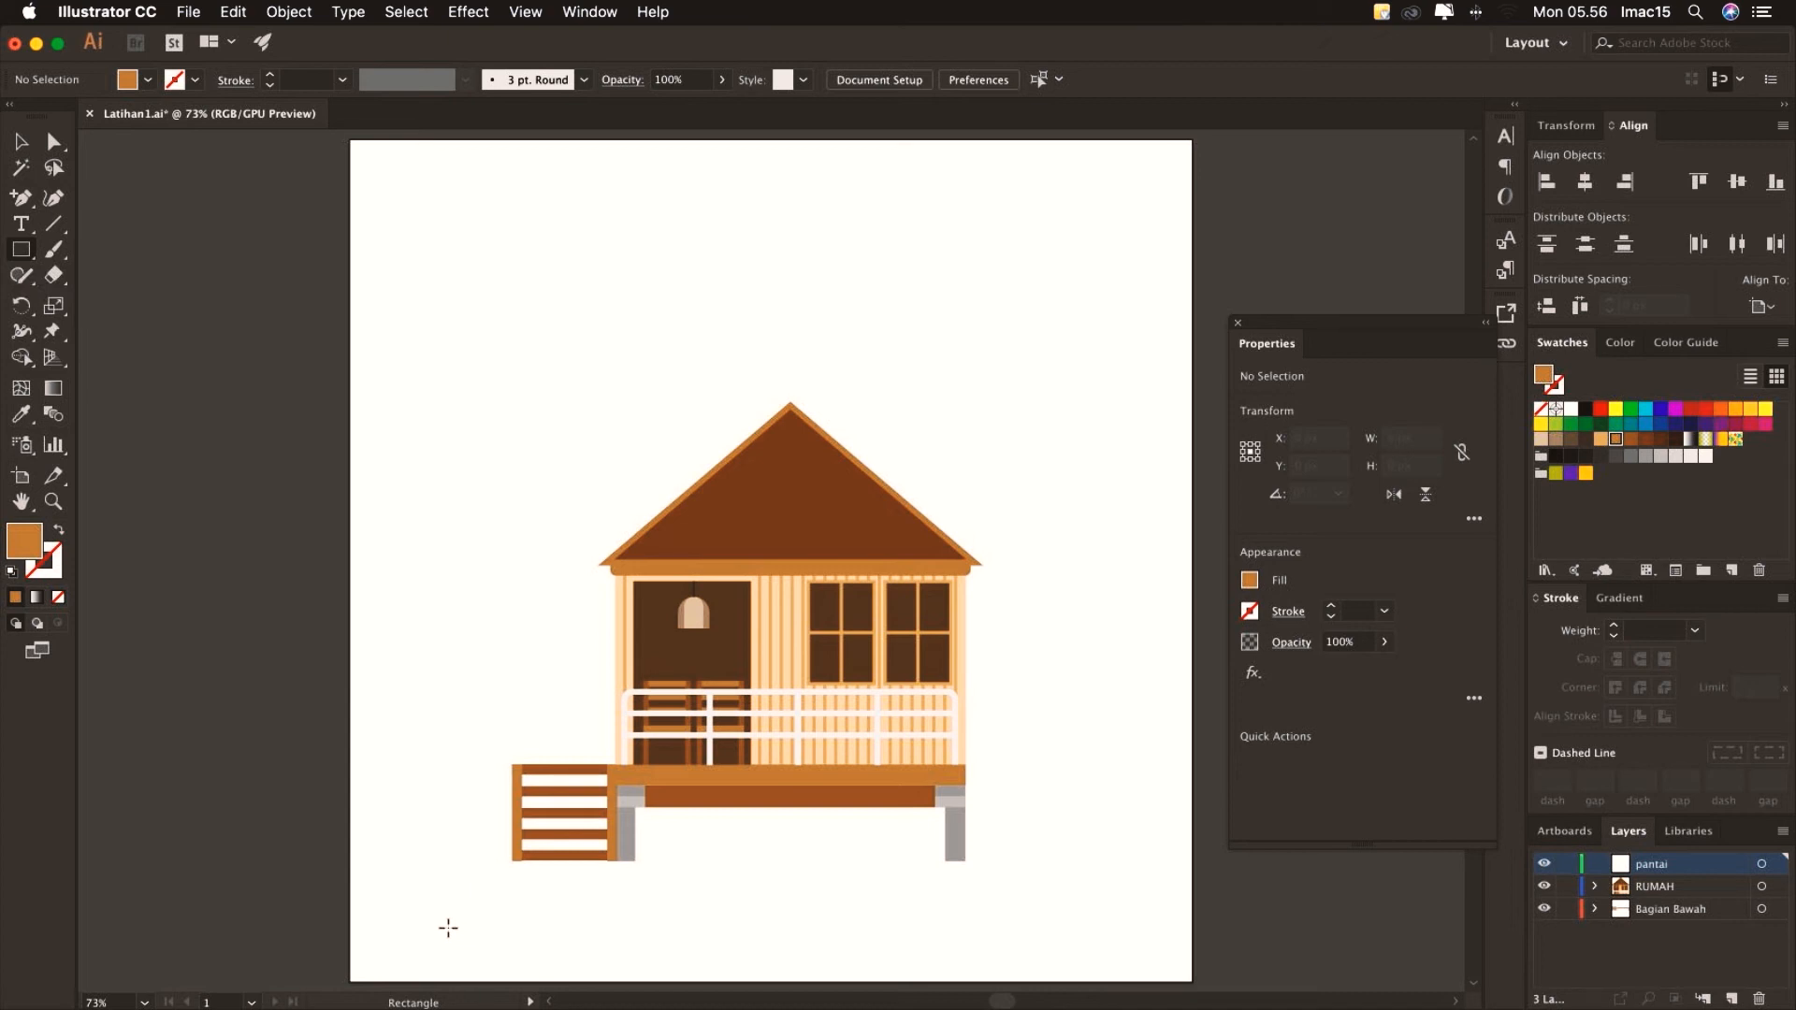
left_click_drag(433, 933, 1094, 818)
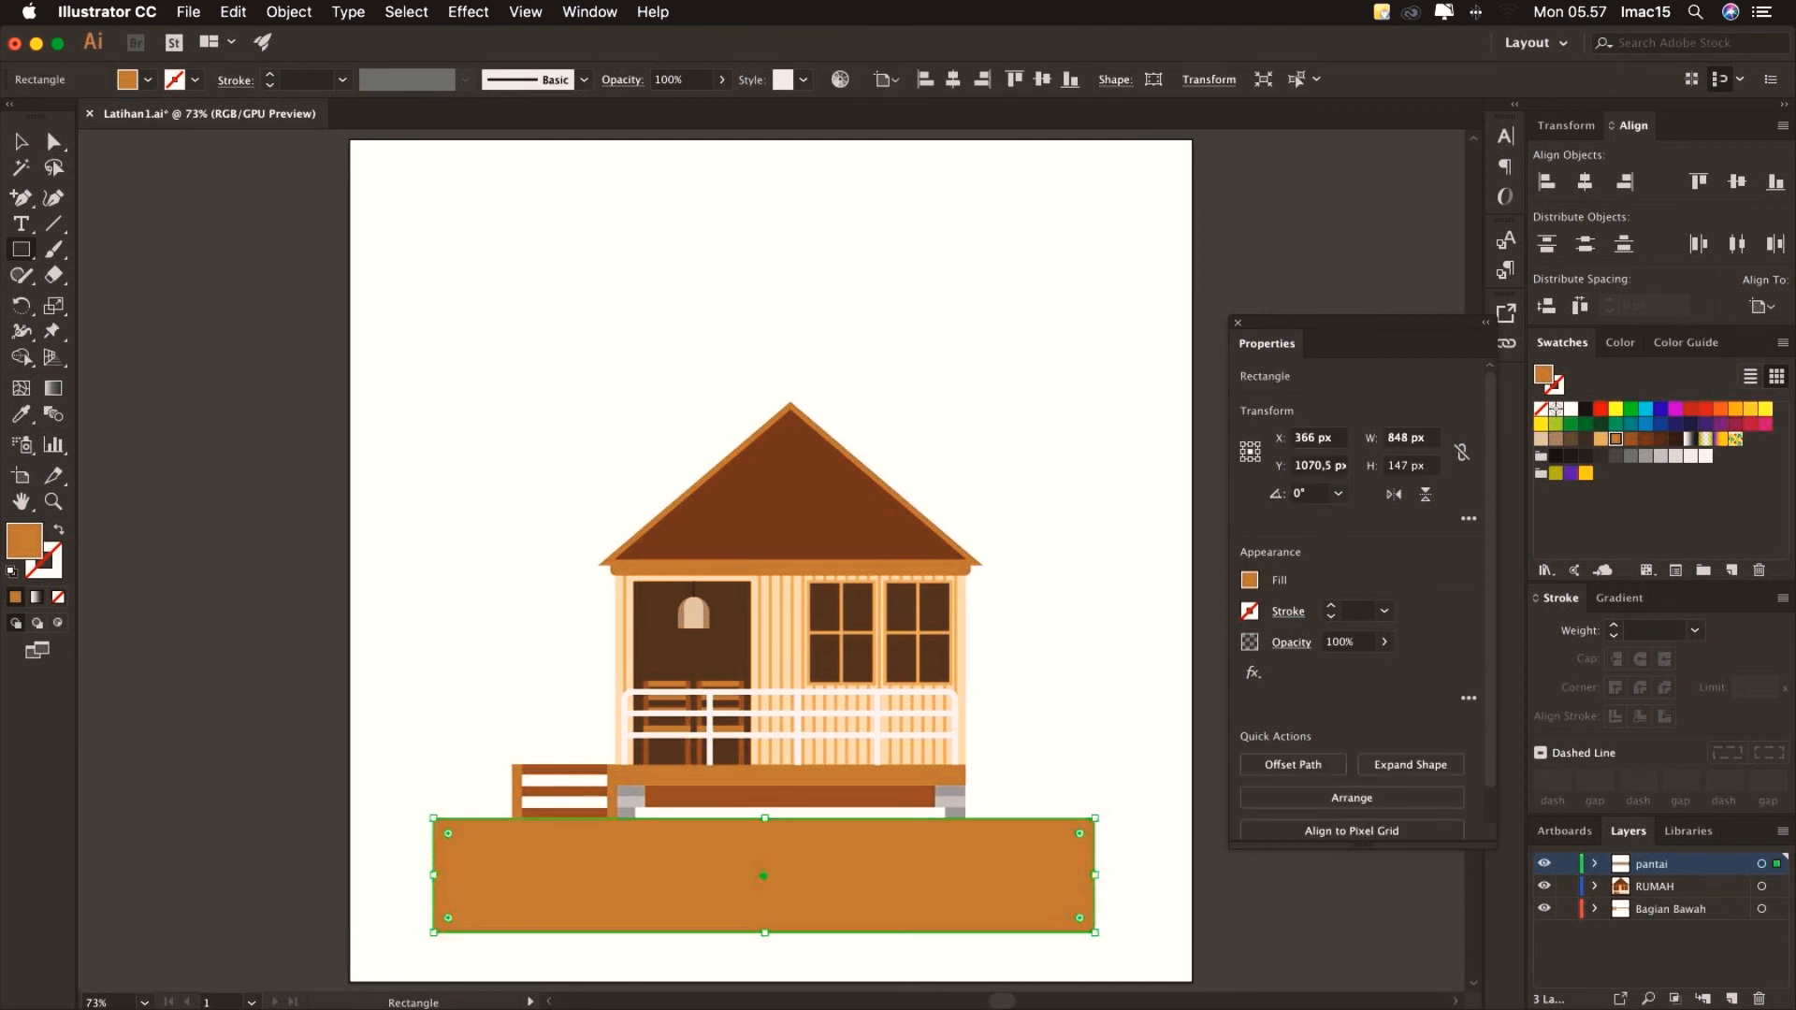
left_click(1735, 410)
left_click(1006, 523, "super")
Draw a horizontal line about 848 px long across the full width of the yellow-orange rectangle, near its upper edge
key("z")
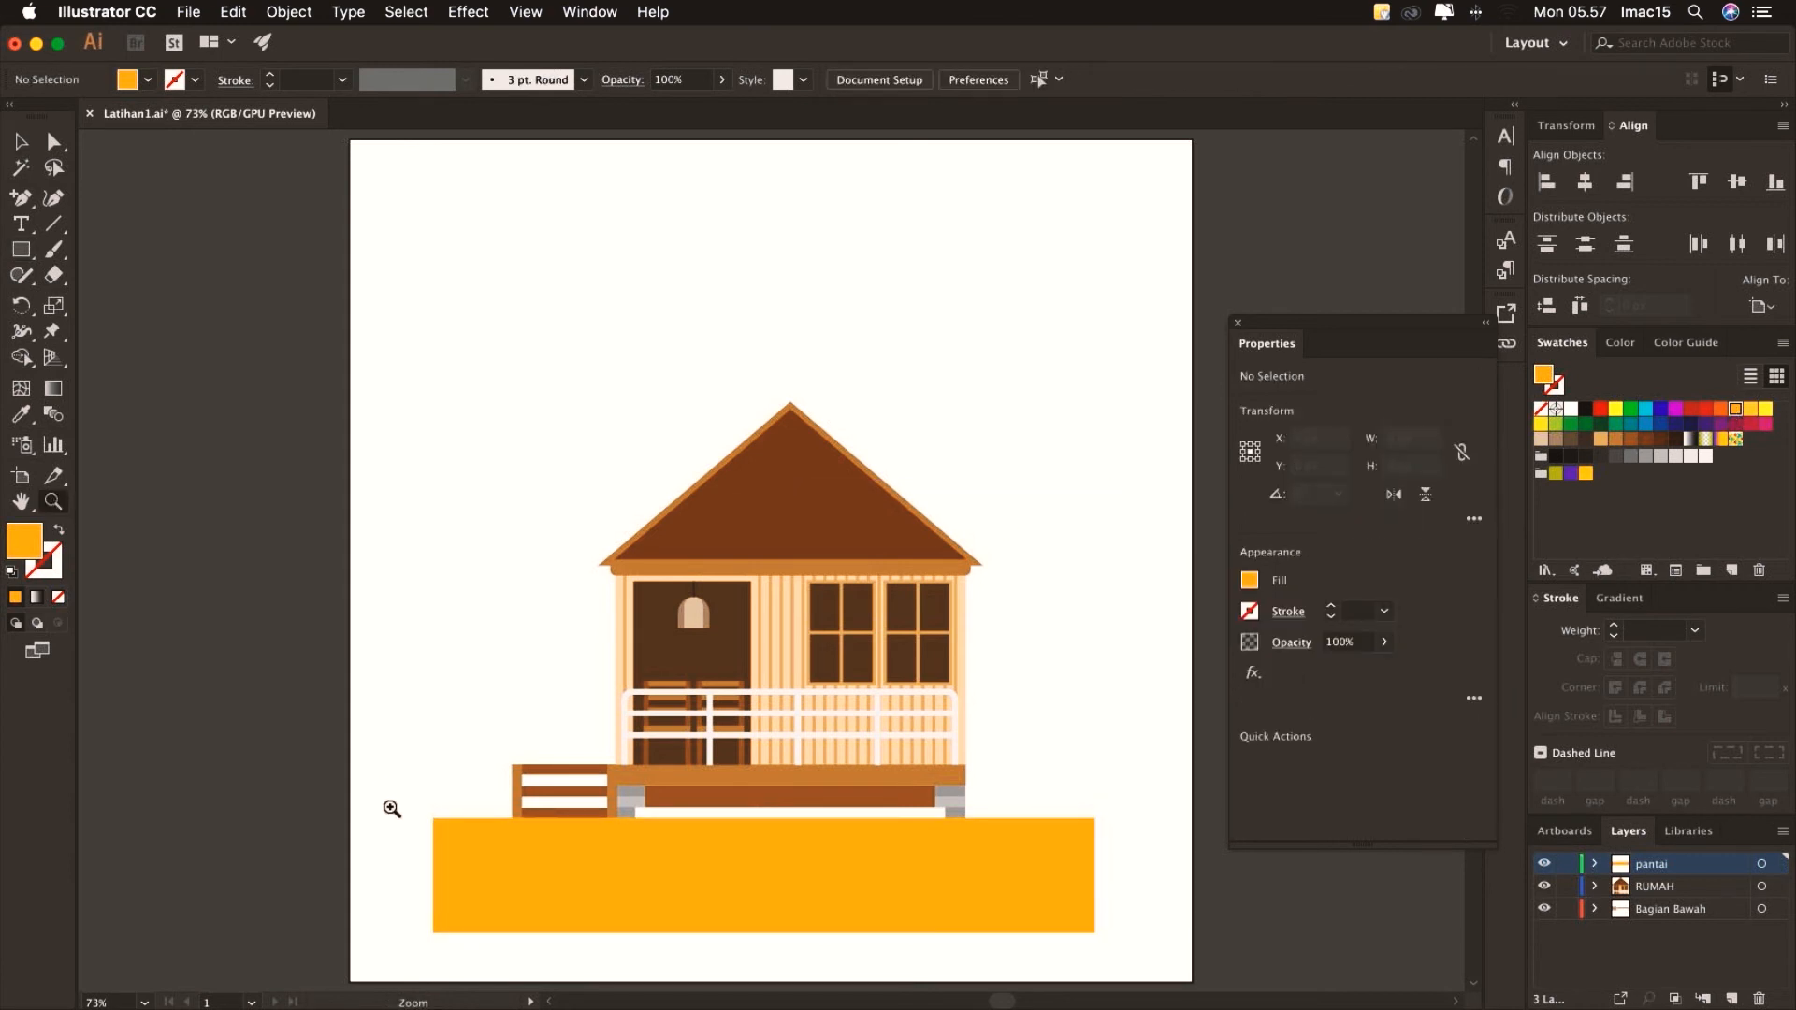
left_click_drag(425, 814, 433, 735)
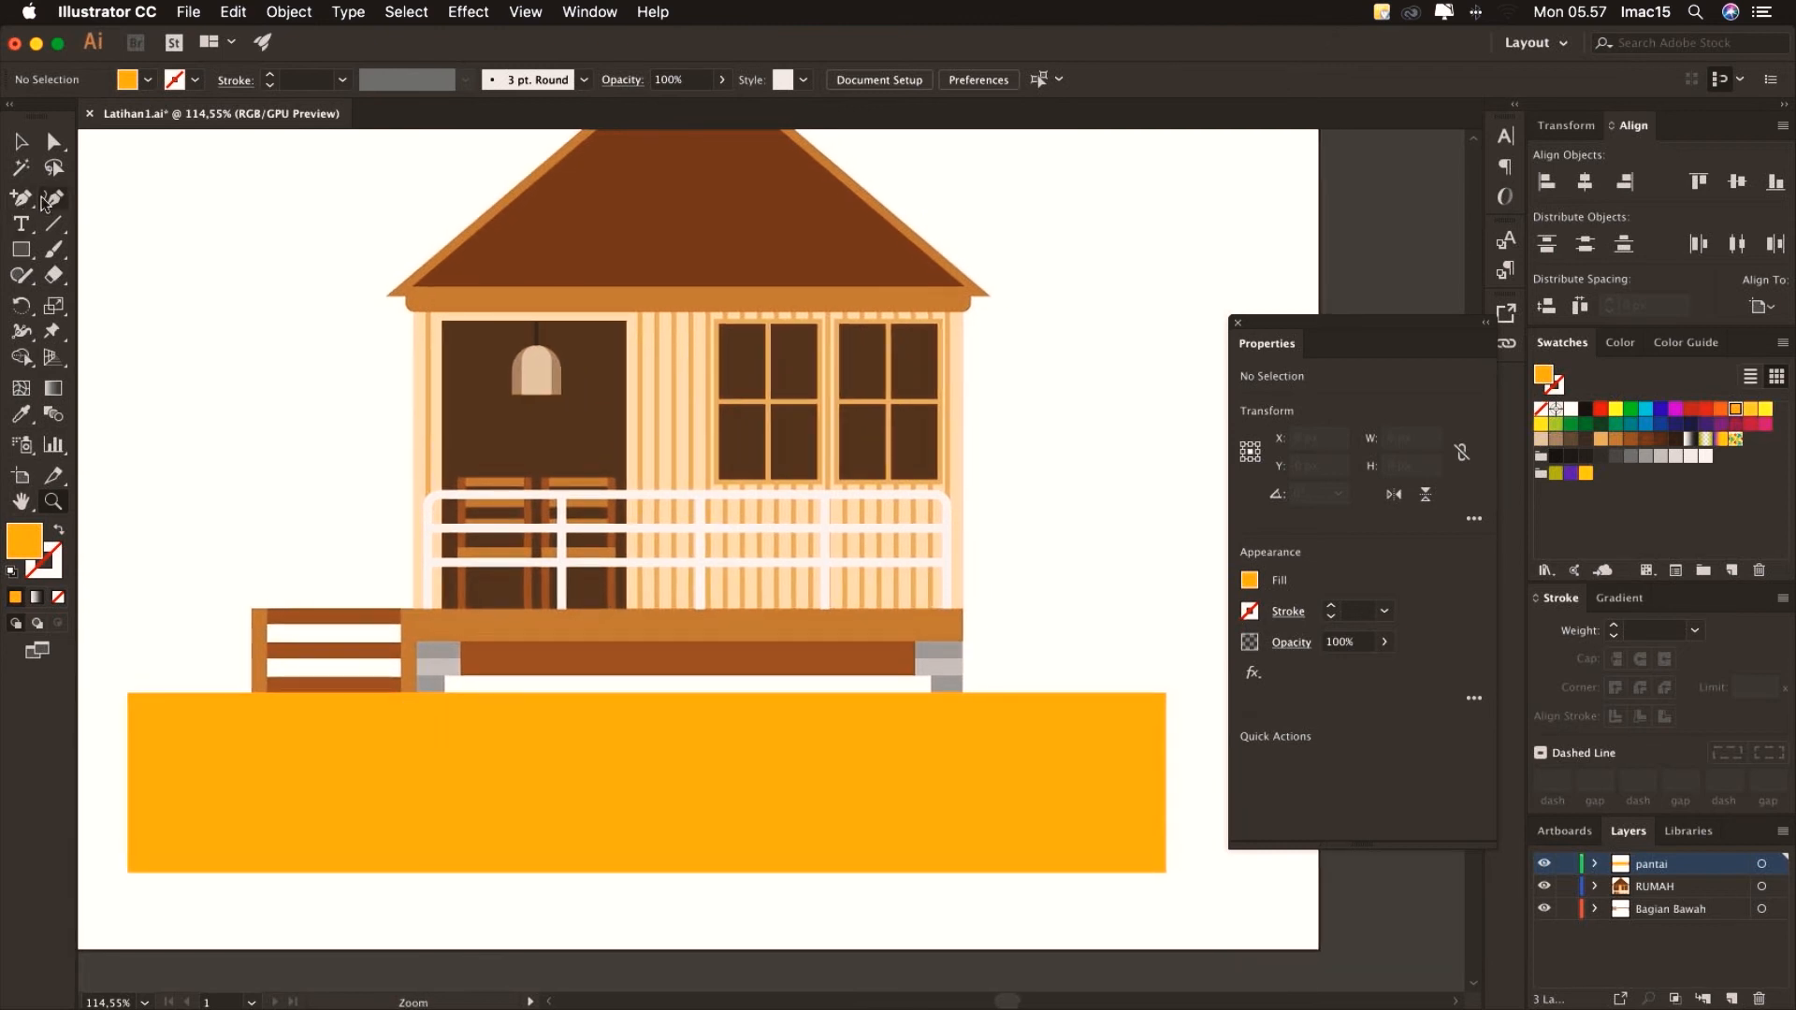
left_click(56, 227)
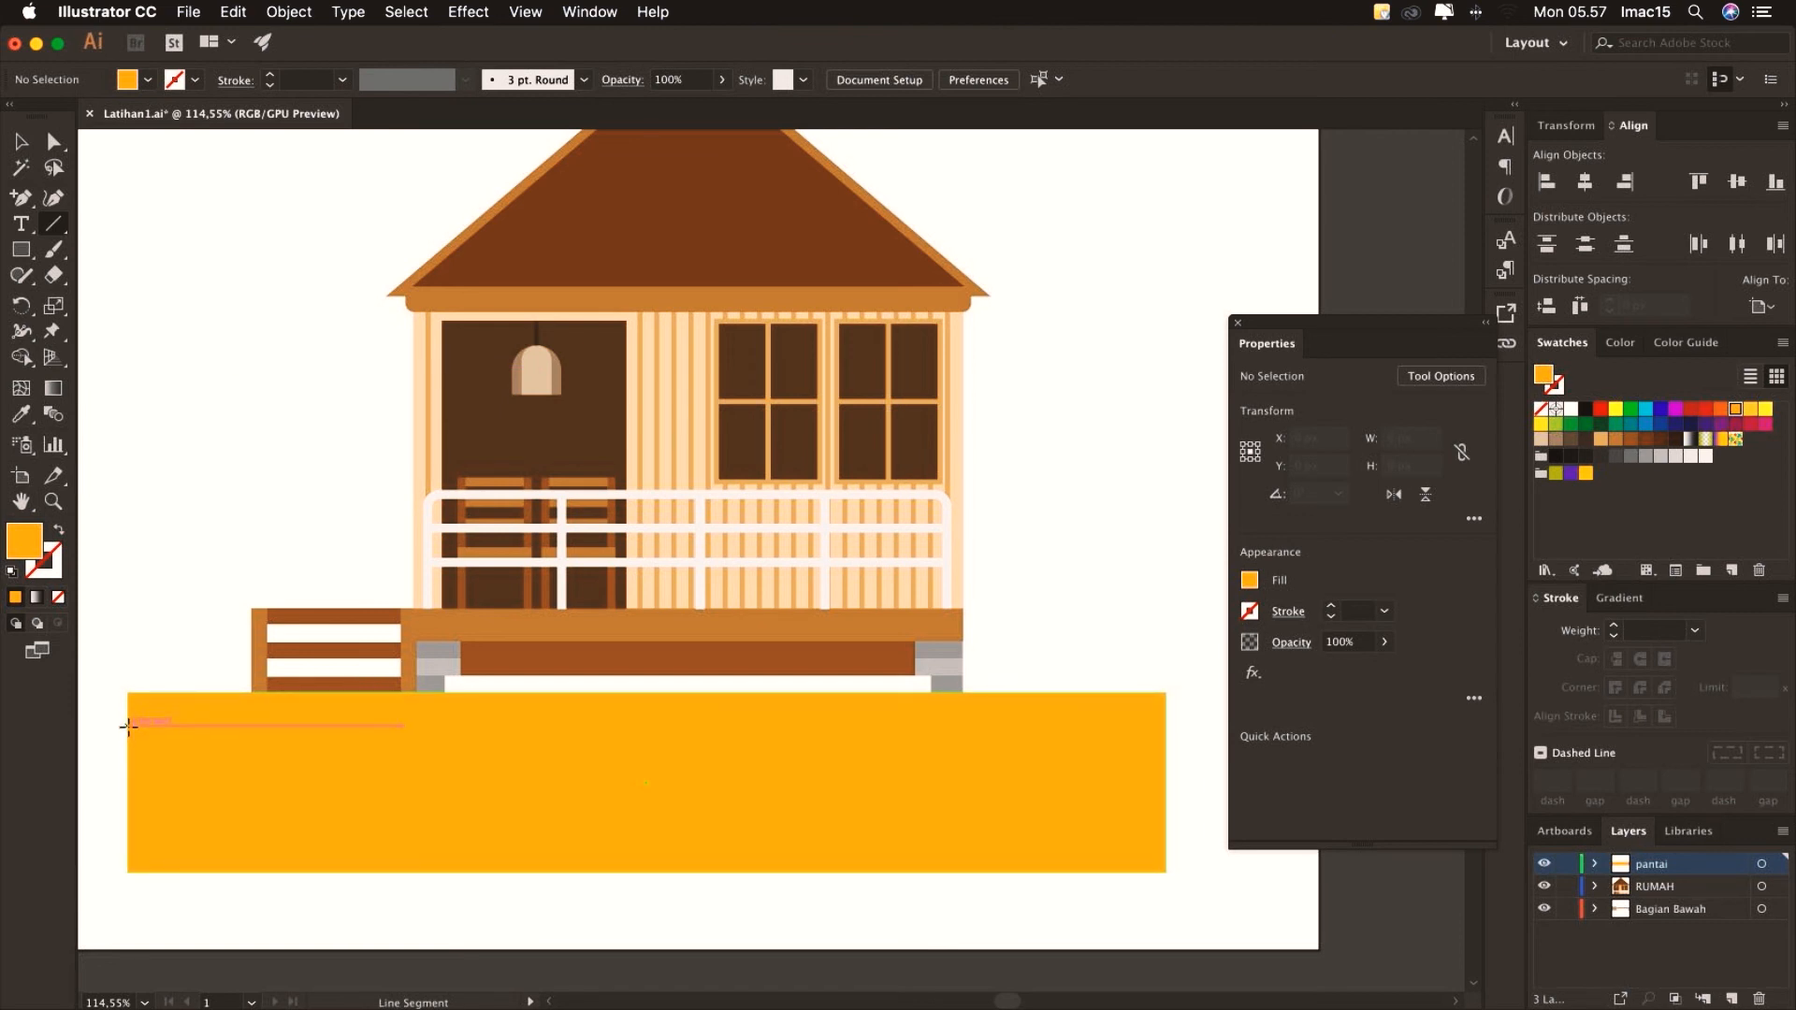
left_click_drag(128, 727, 1165, 726)
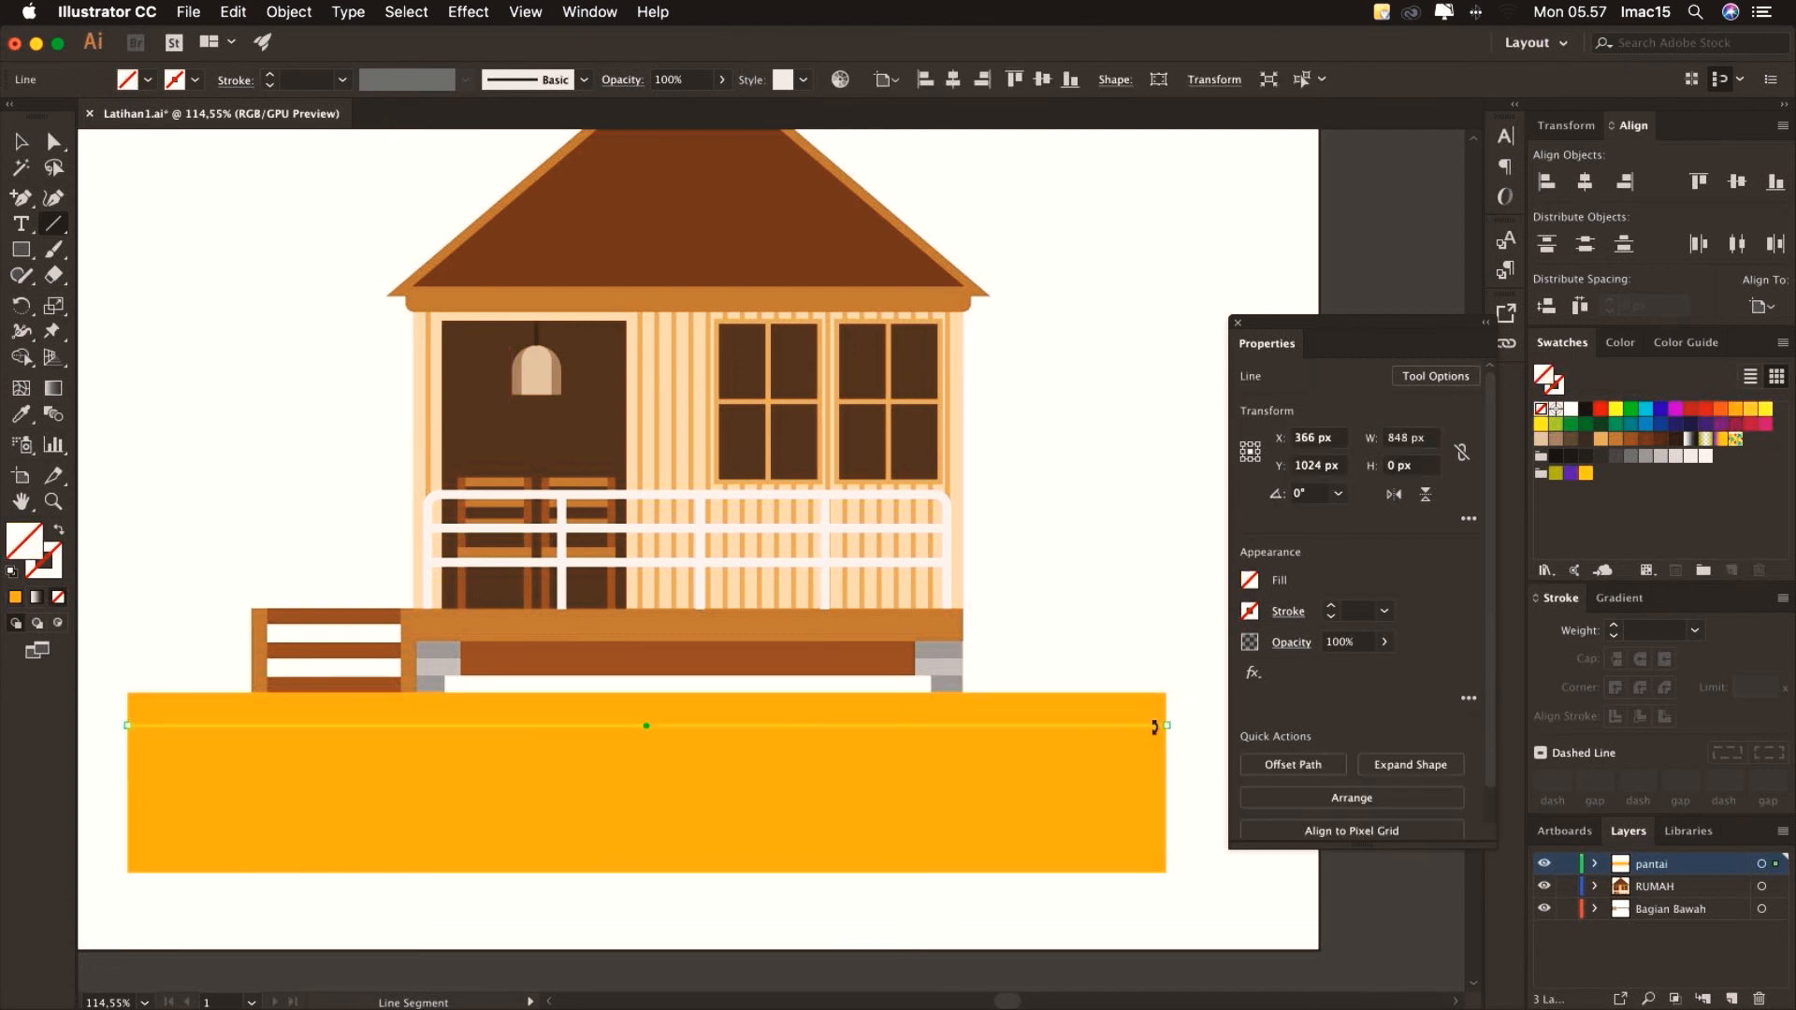
Give the horizontal line a black 0.25 pt stroke and clear the selection
left_click(55, 554)
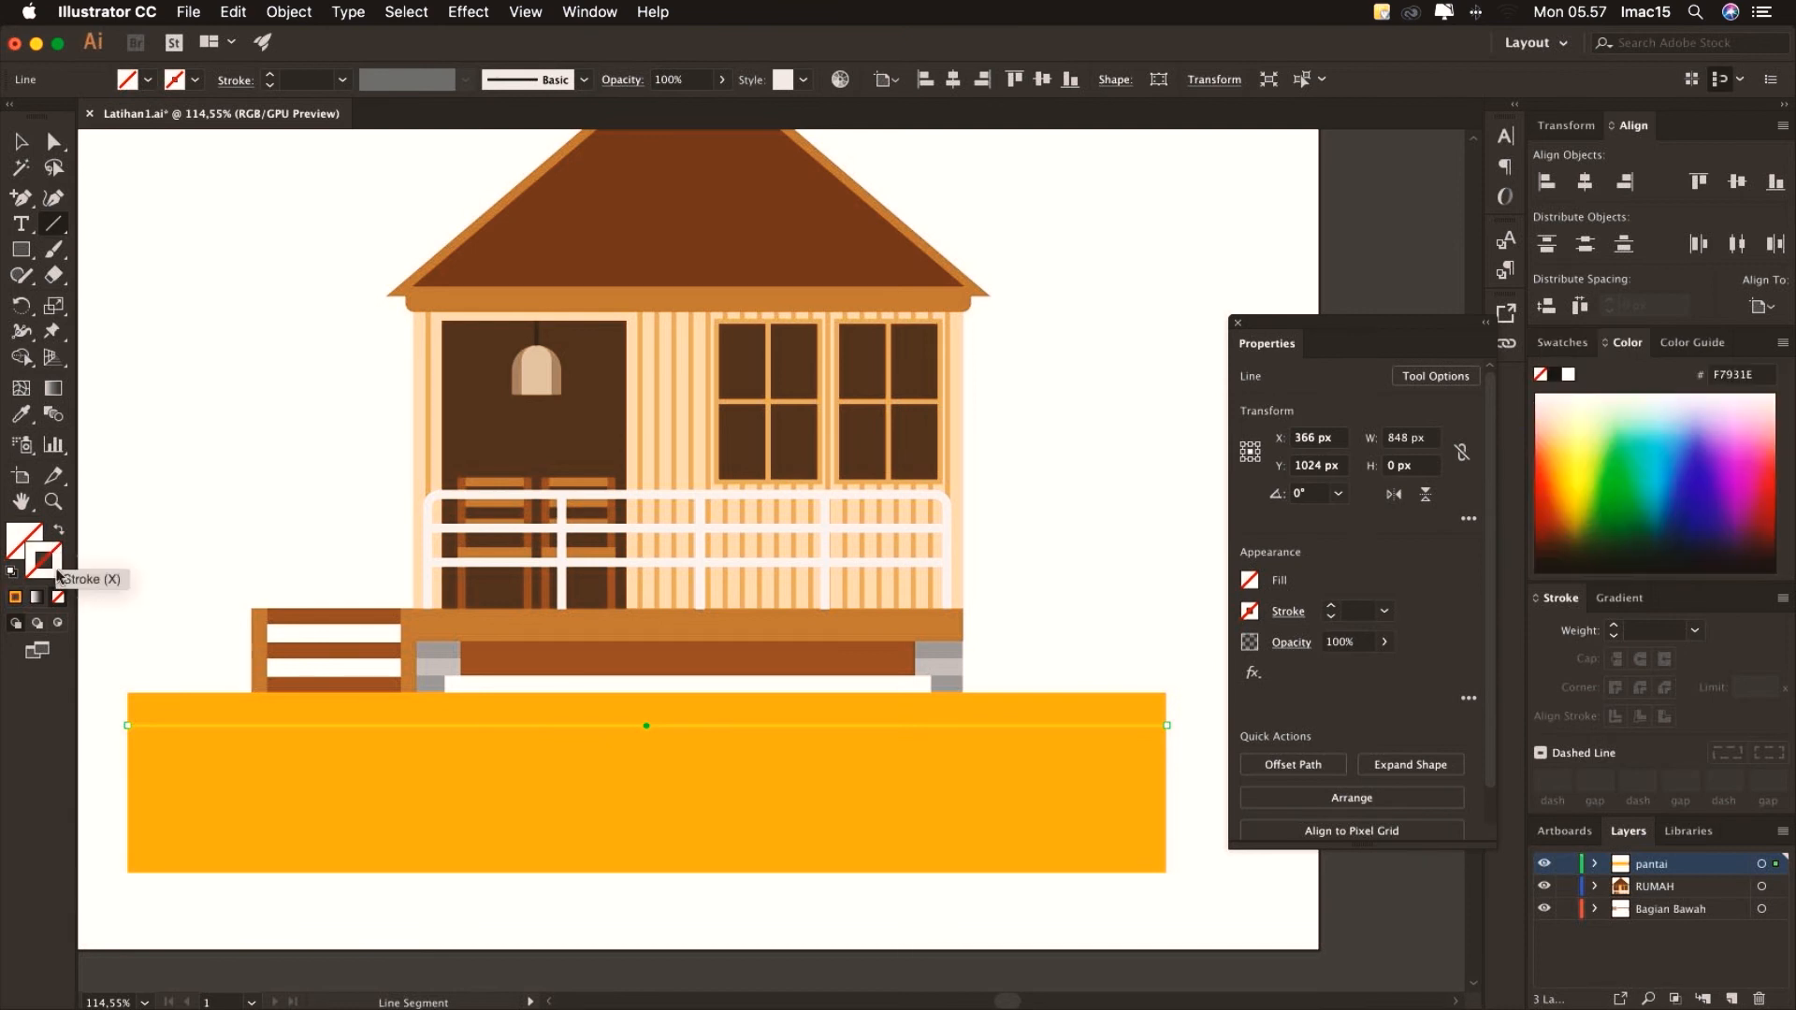
left_click(16, 599)
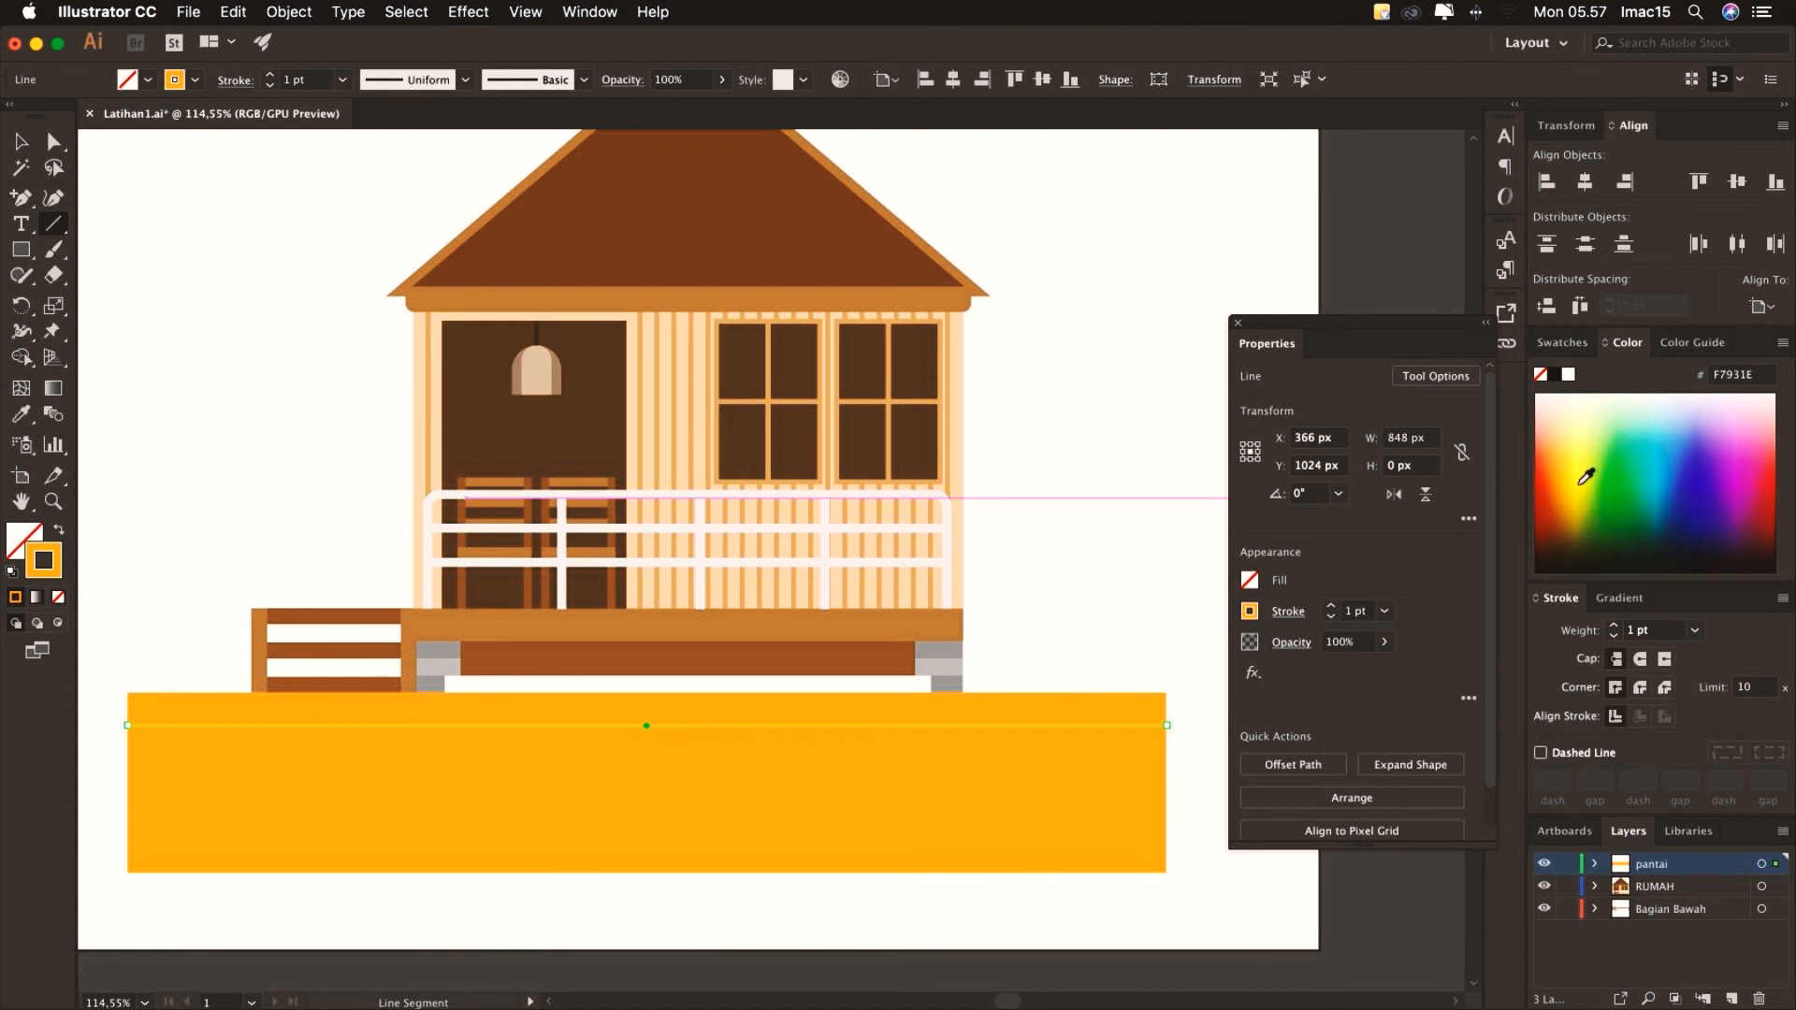
left_click(194, 83)
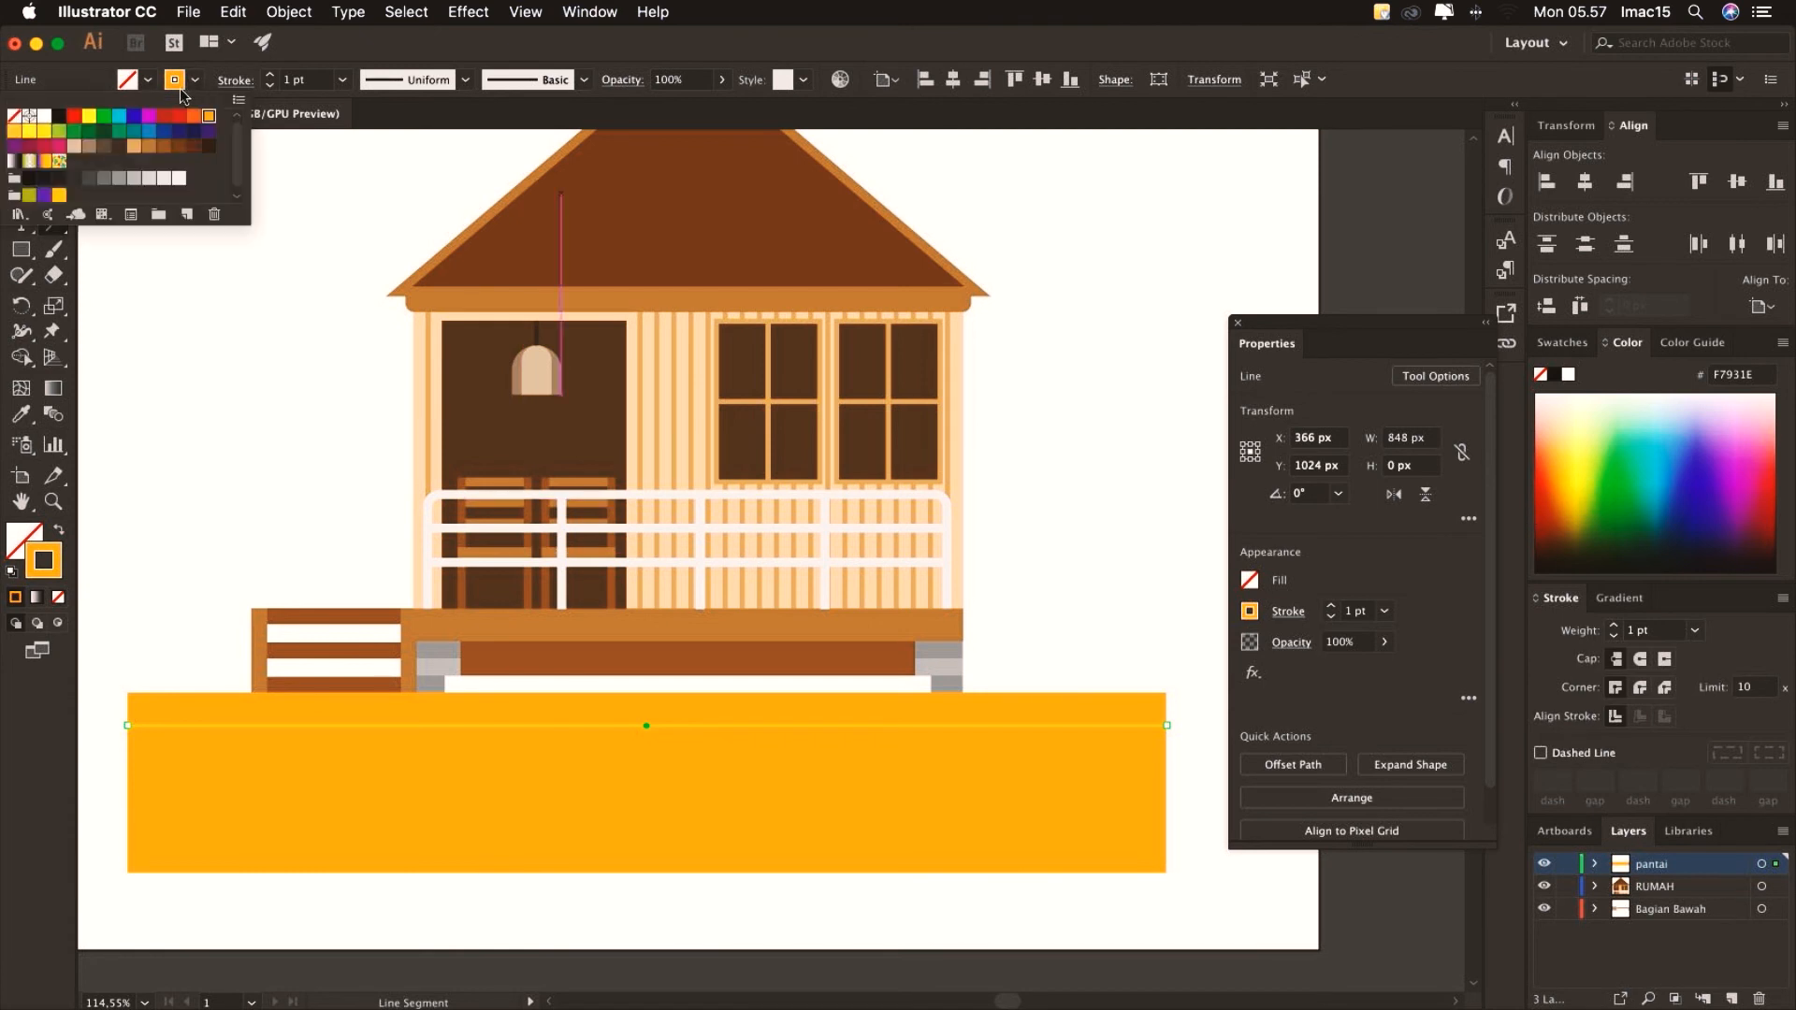
left_click(59, 119)
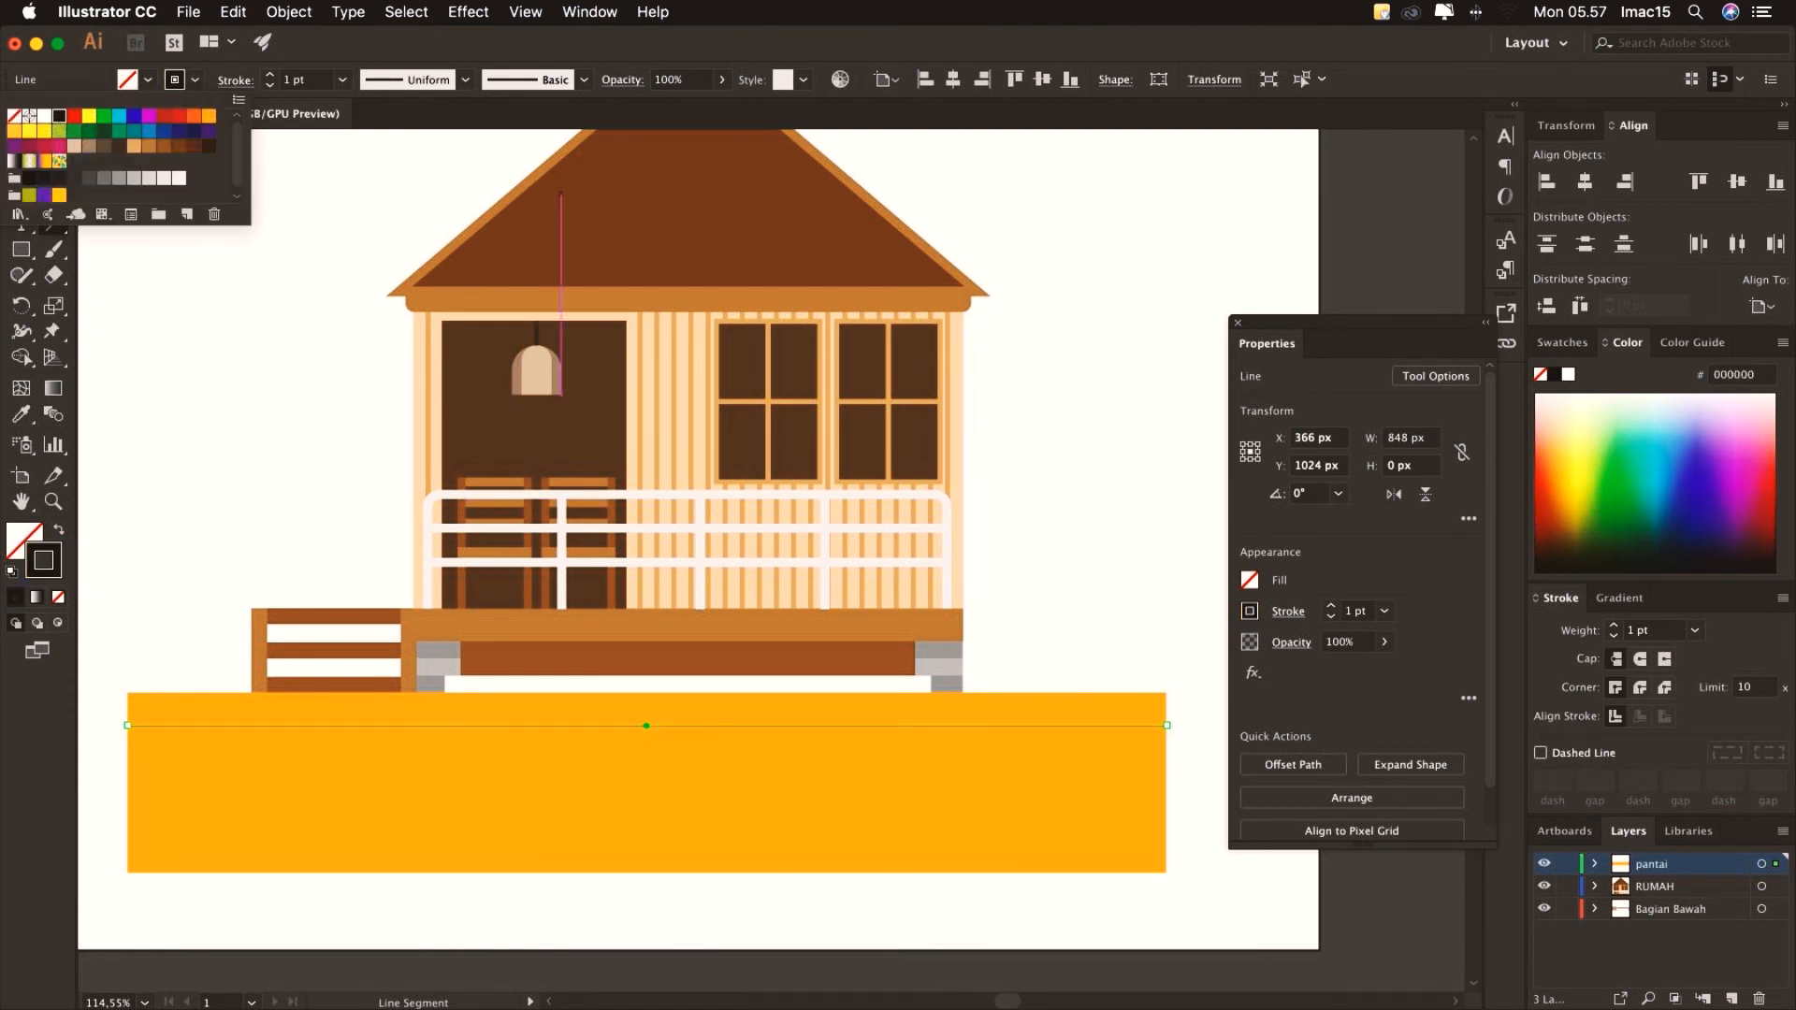
left_click(342, 80)
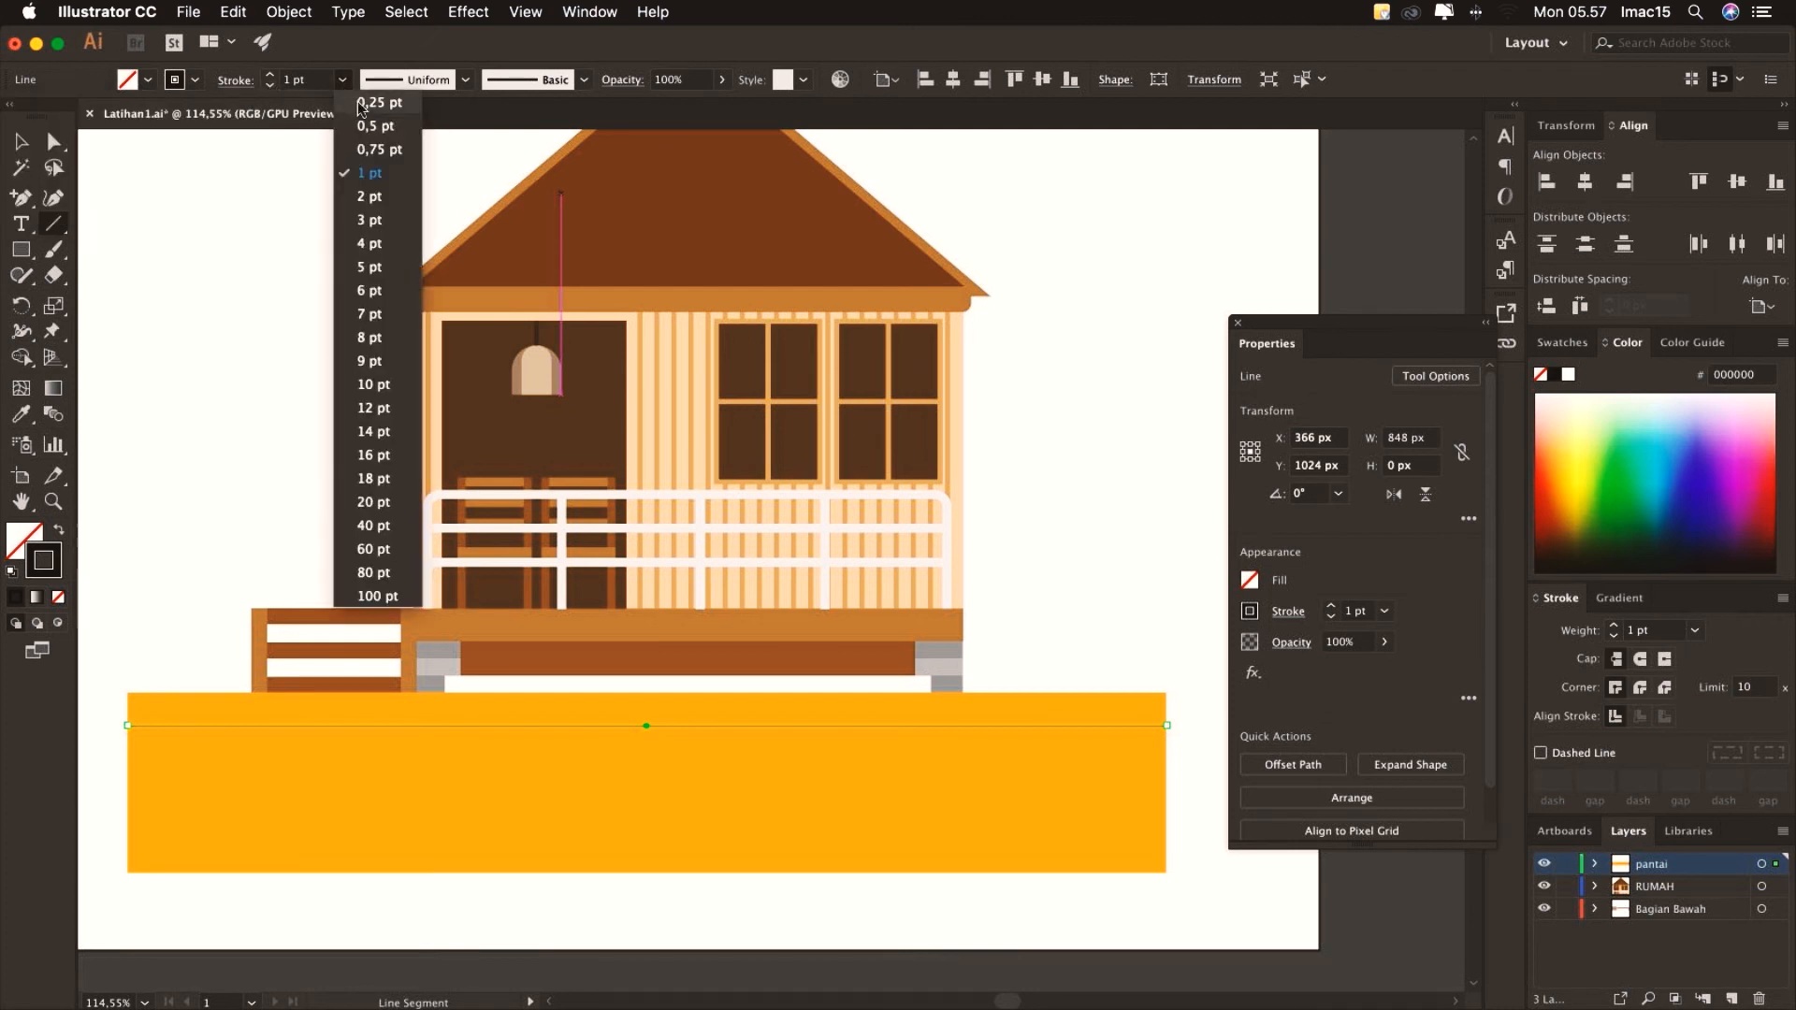
left_click(361, 106)
left_click(21, 141)
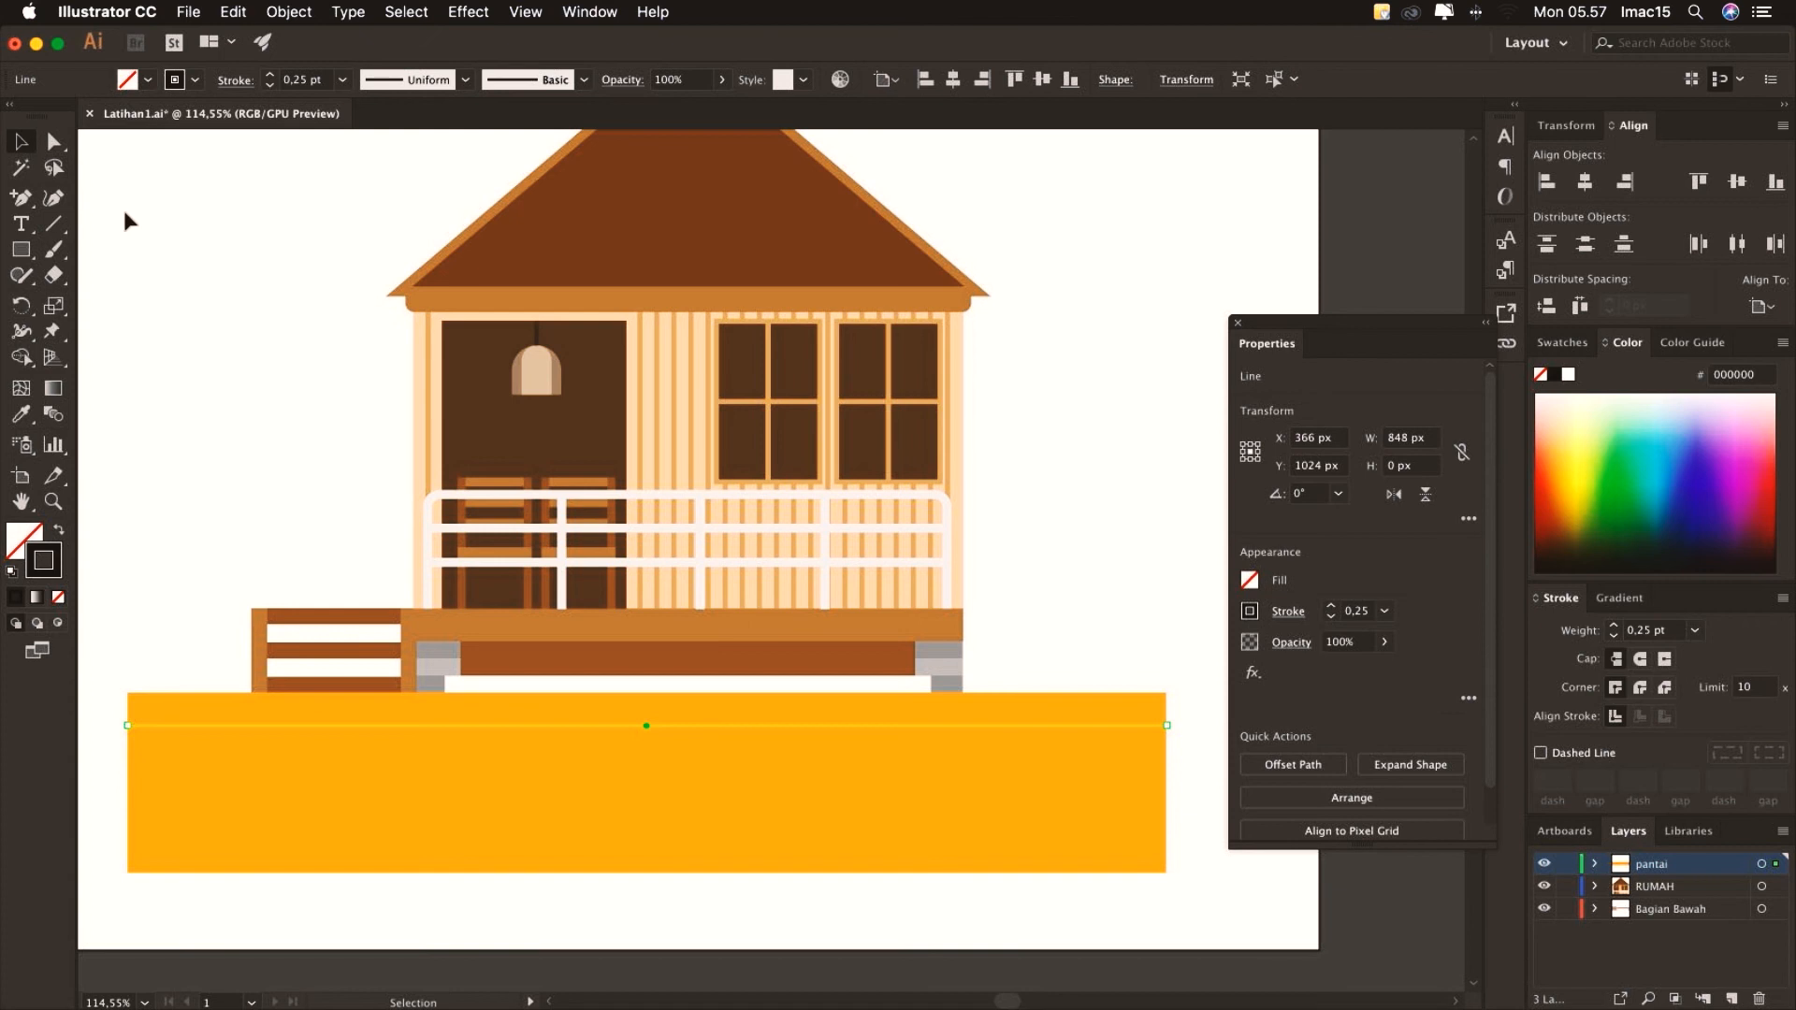
left_click(172, 239)
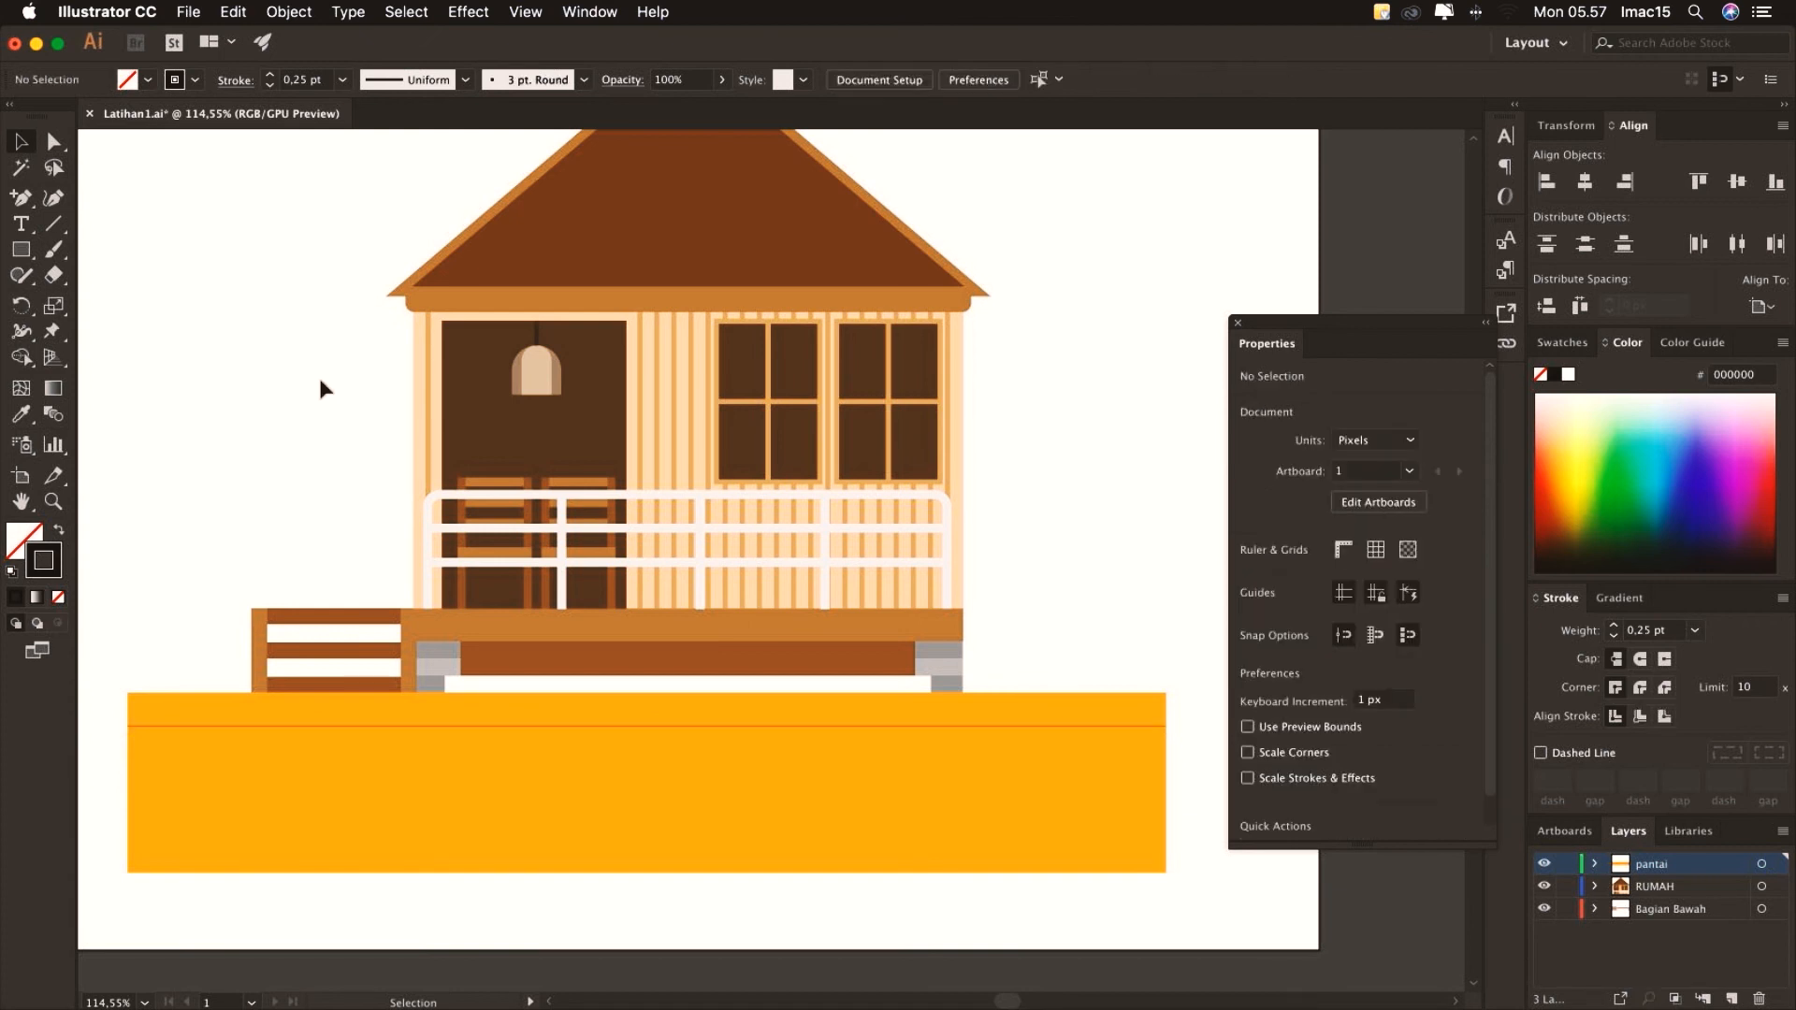
Start a Zig Zag effect on the horizontal line with preview on and smooth points
left_click(721, 725)
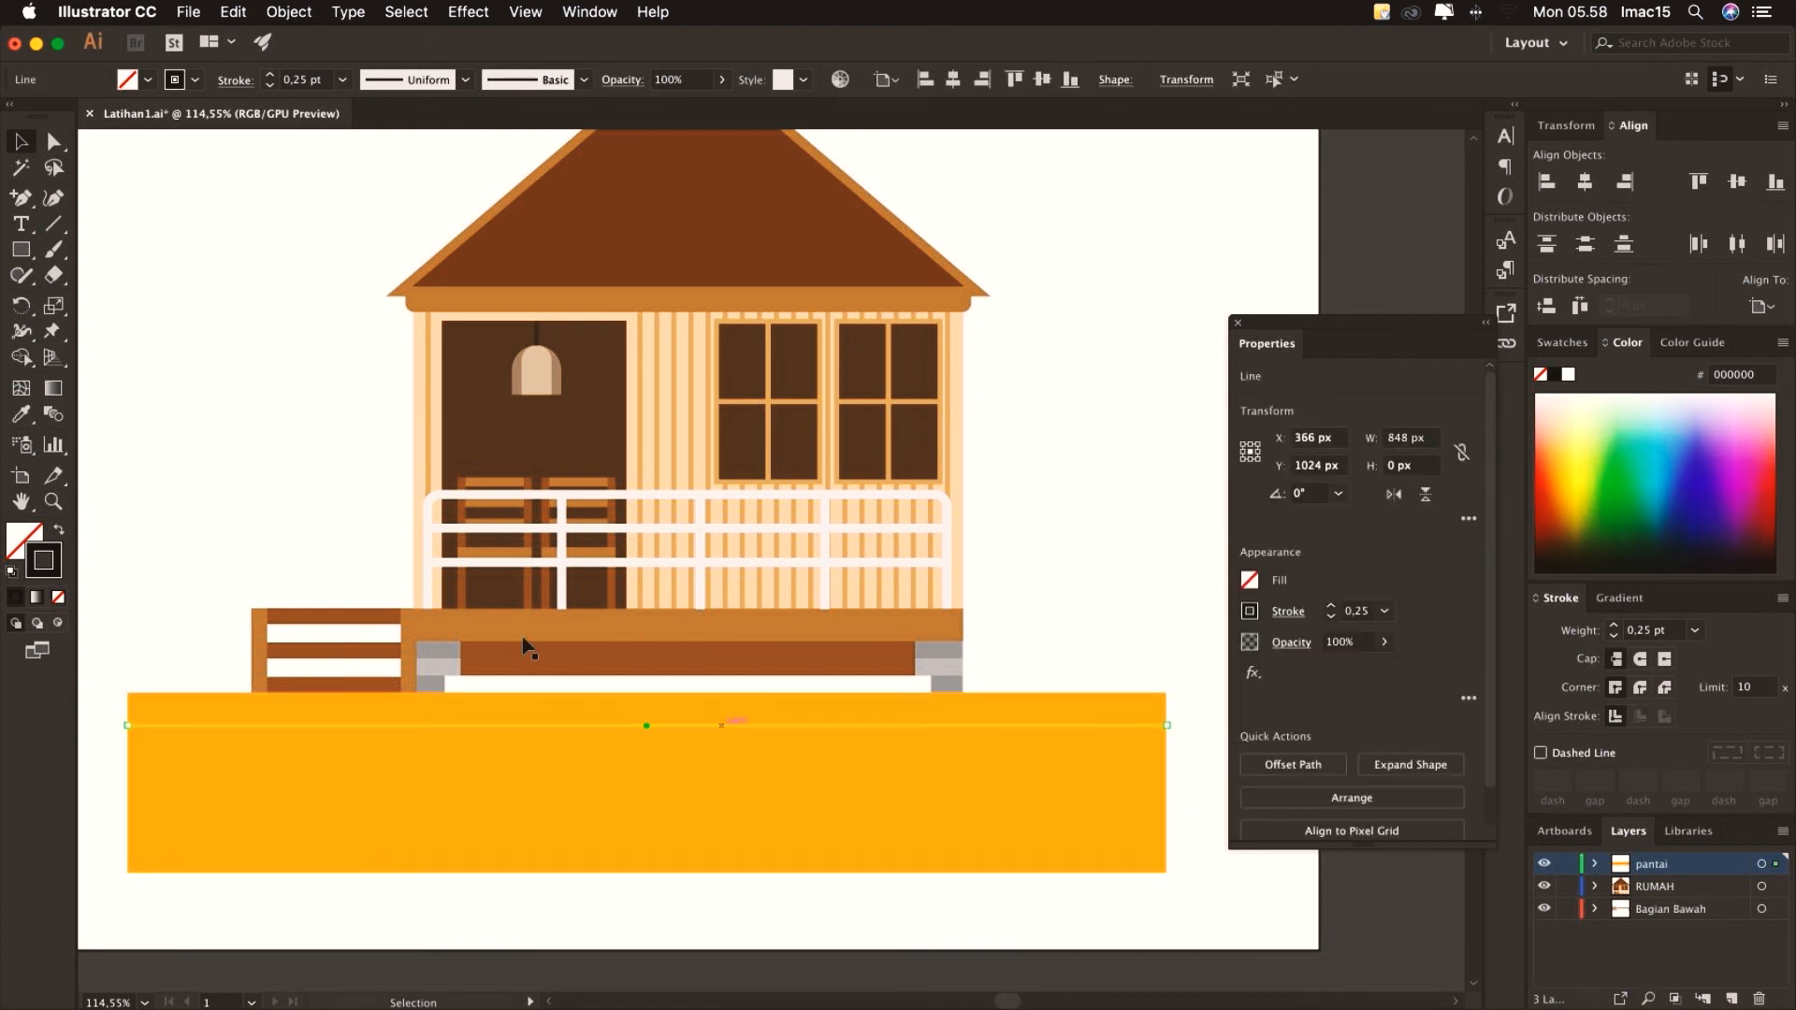
left_click(468, 12)
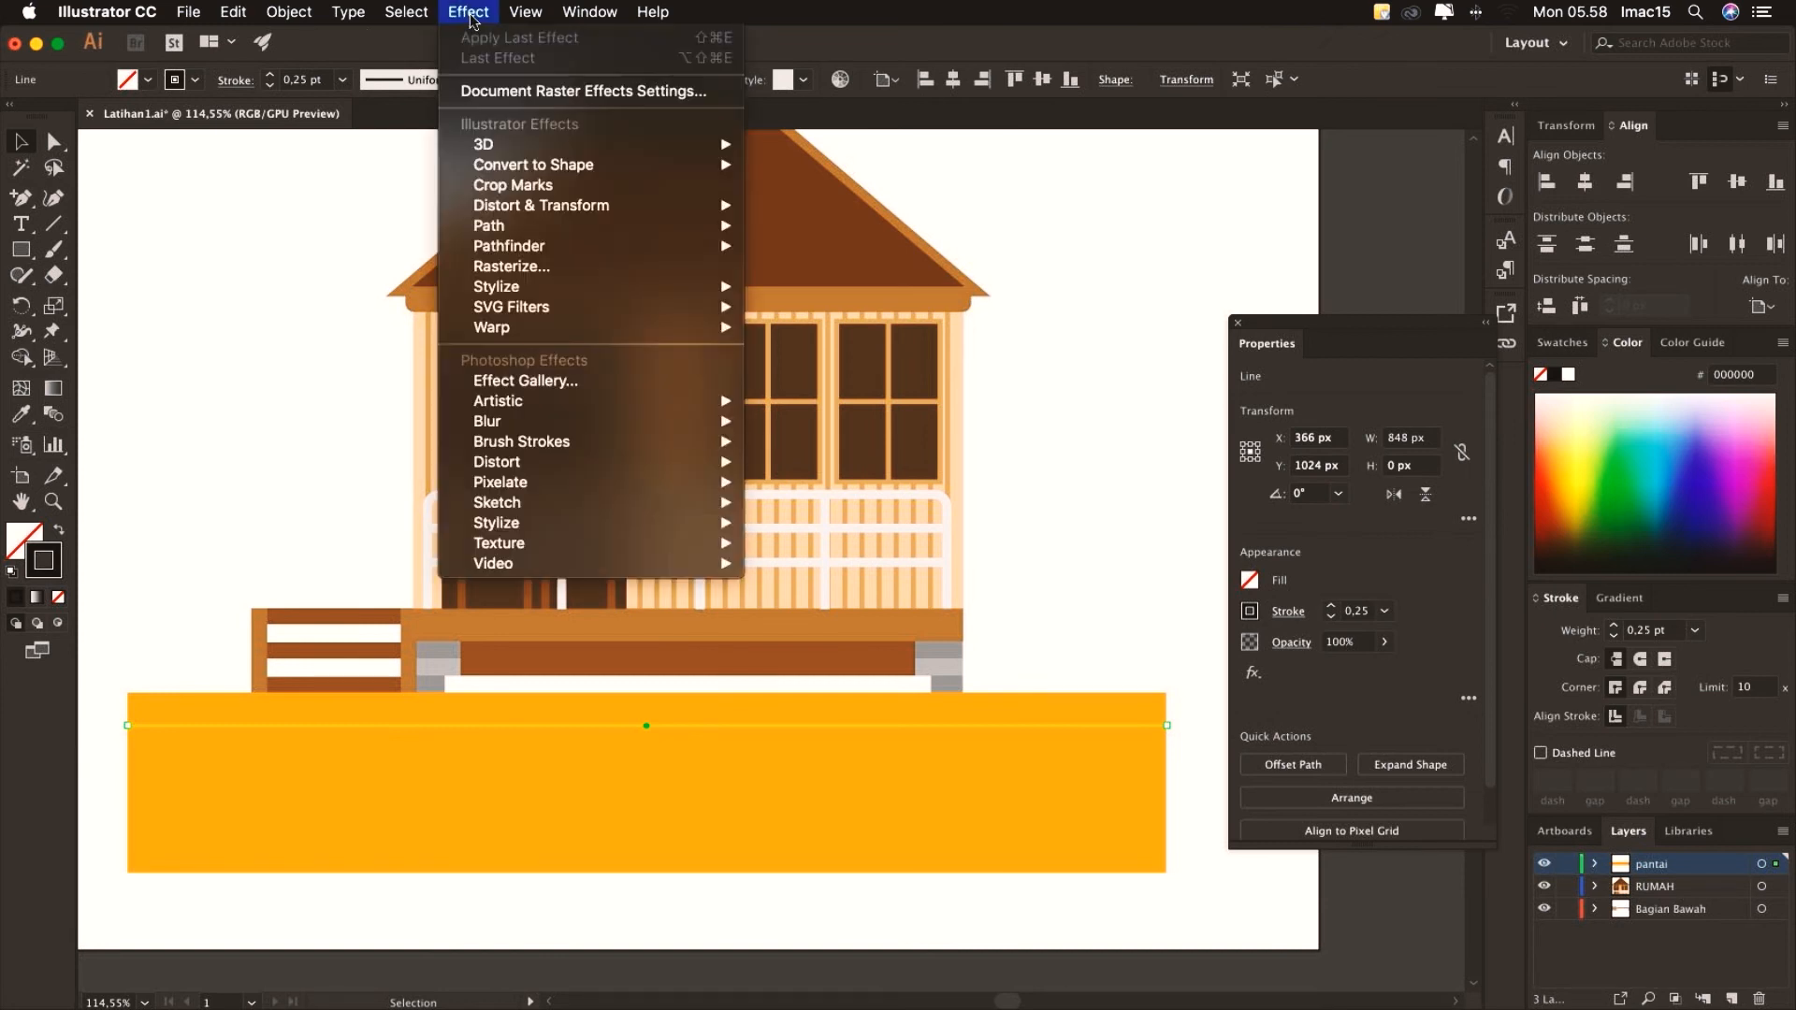
mouse_move(549, 208)
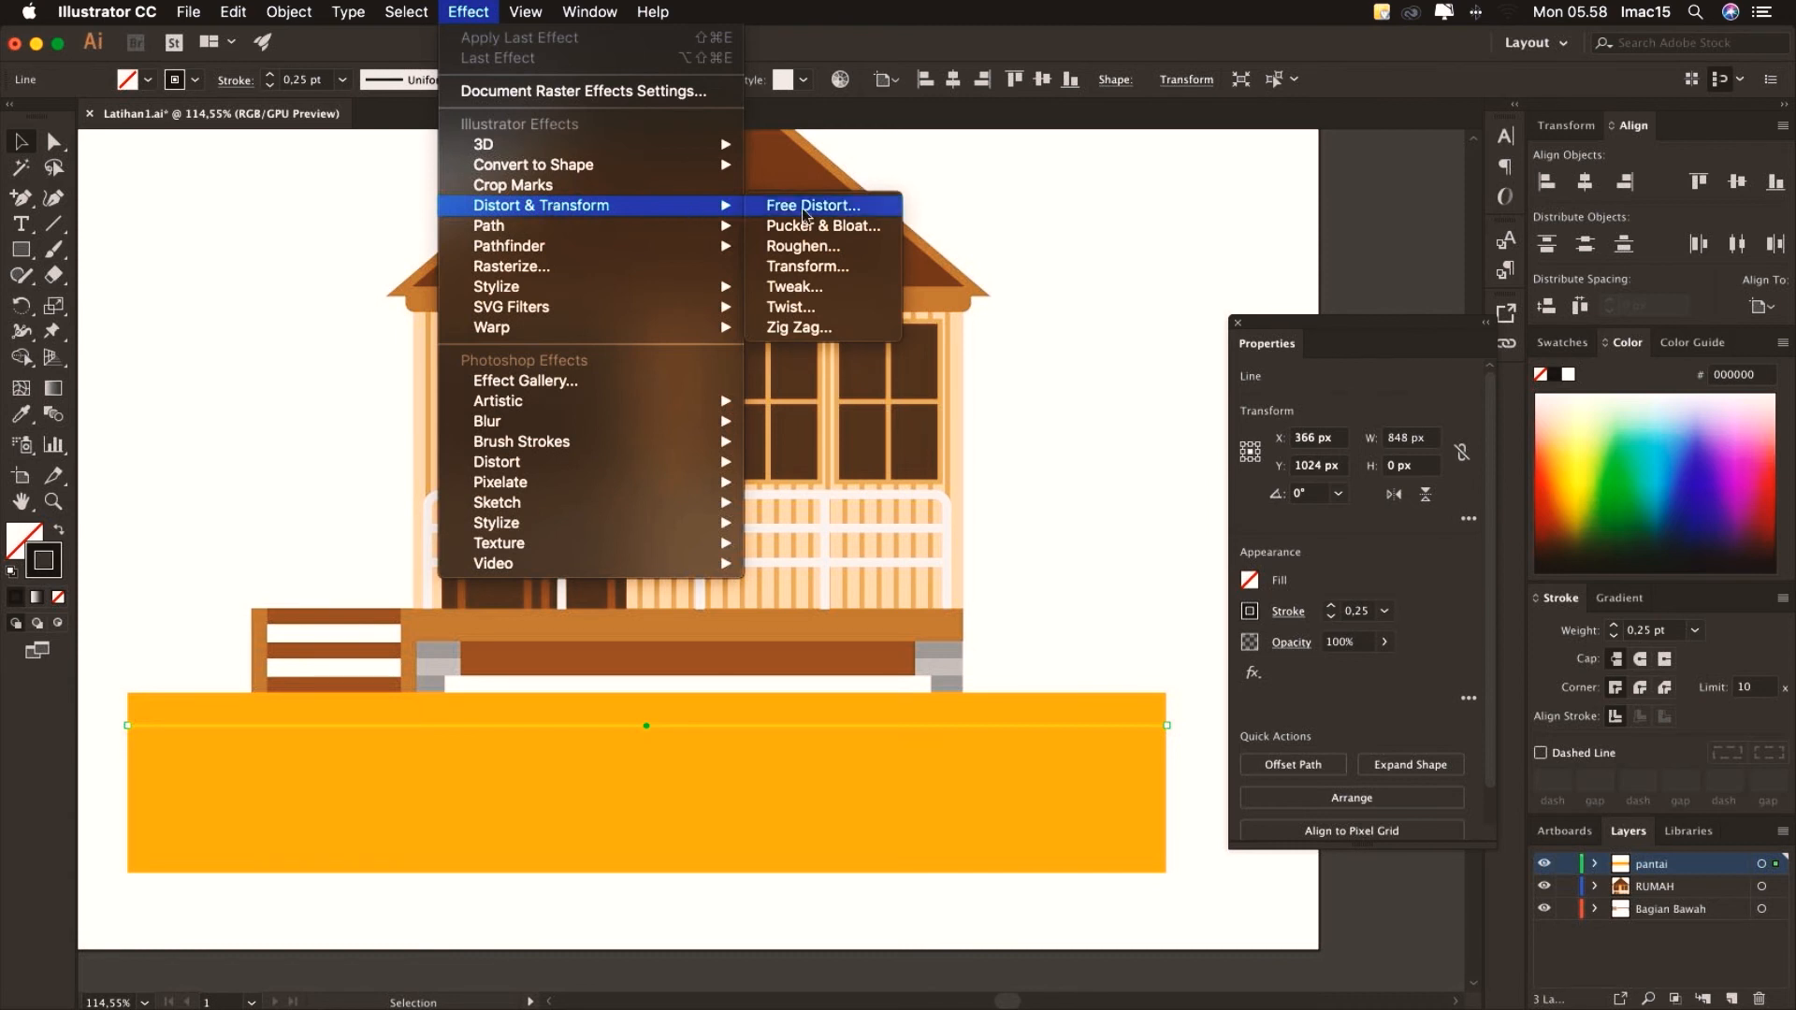
left_click(800, 327)
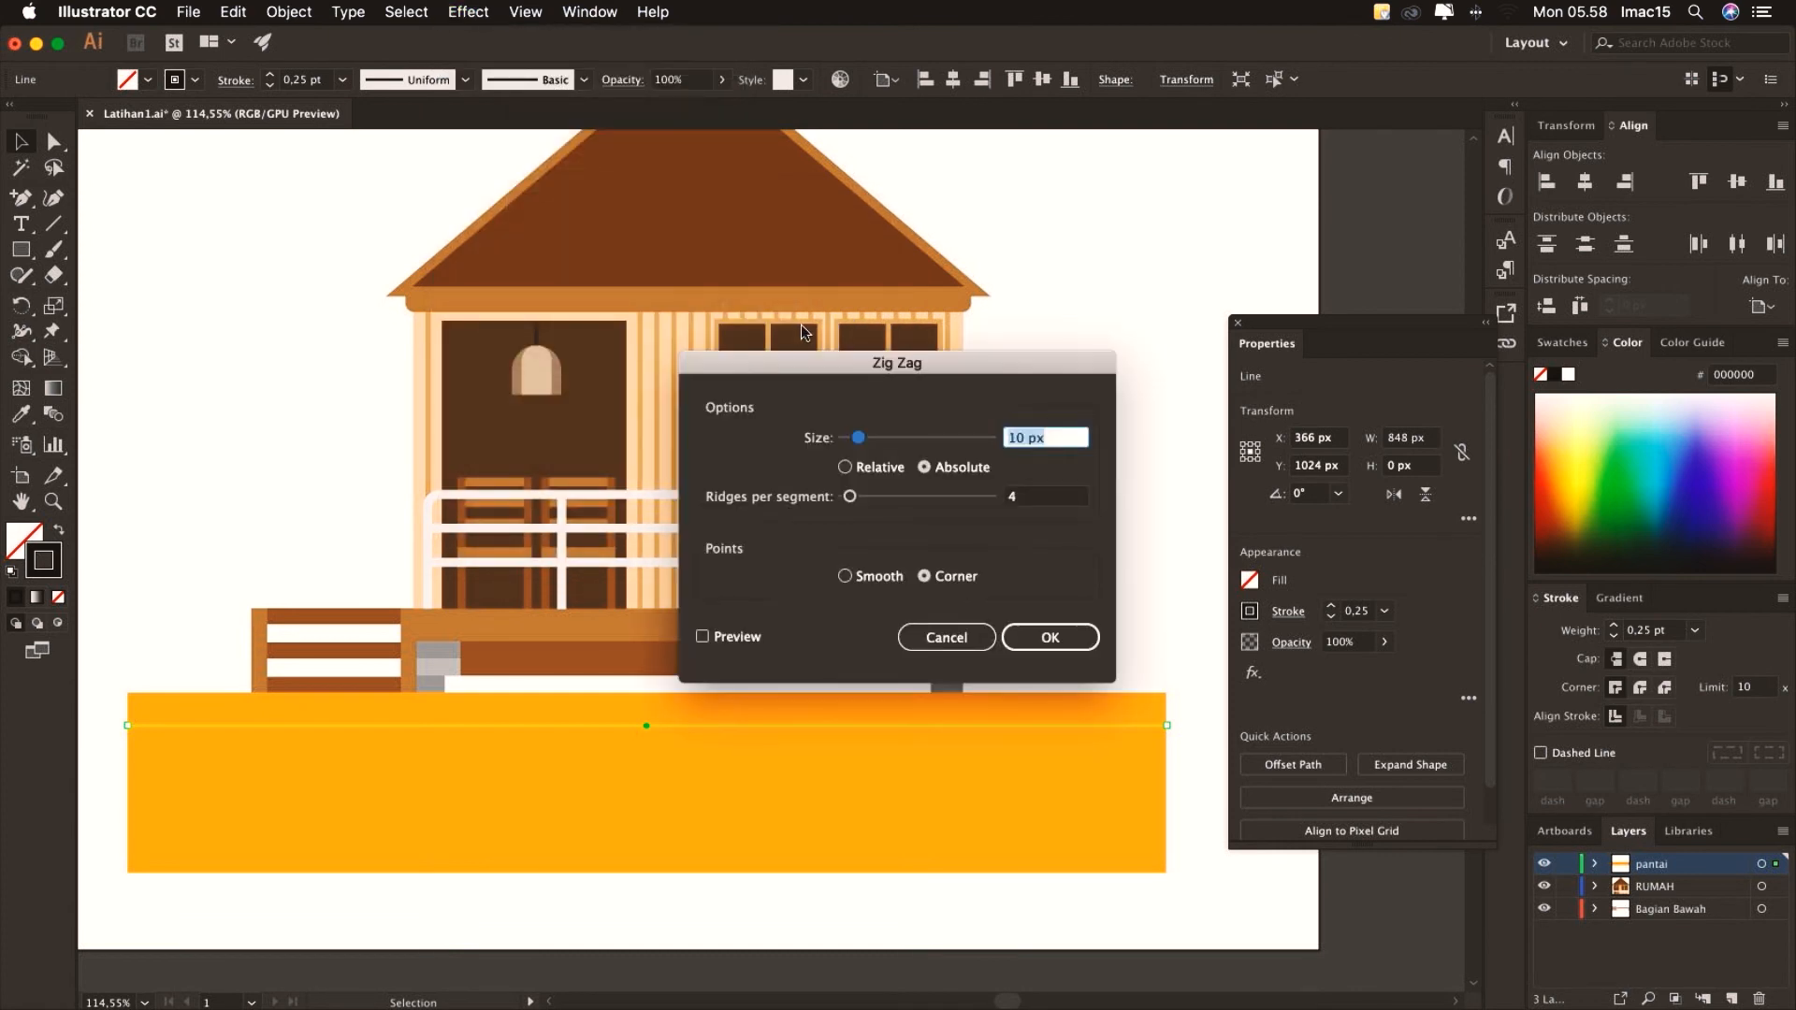
left_click_drag(858, 374, 690, 245)
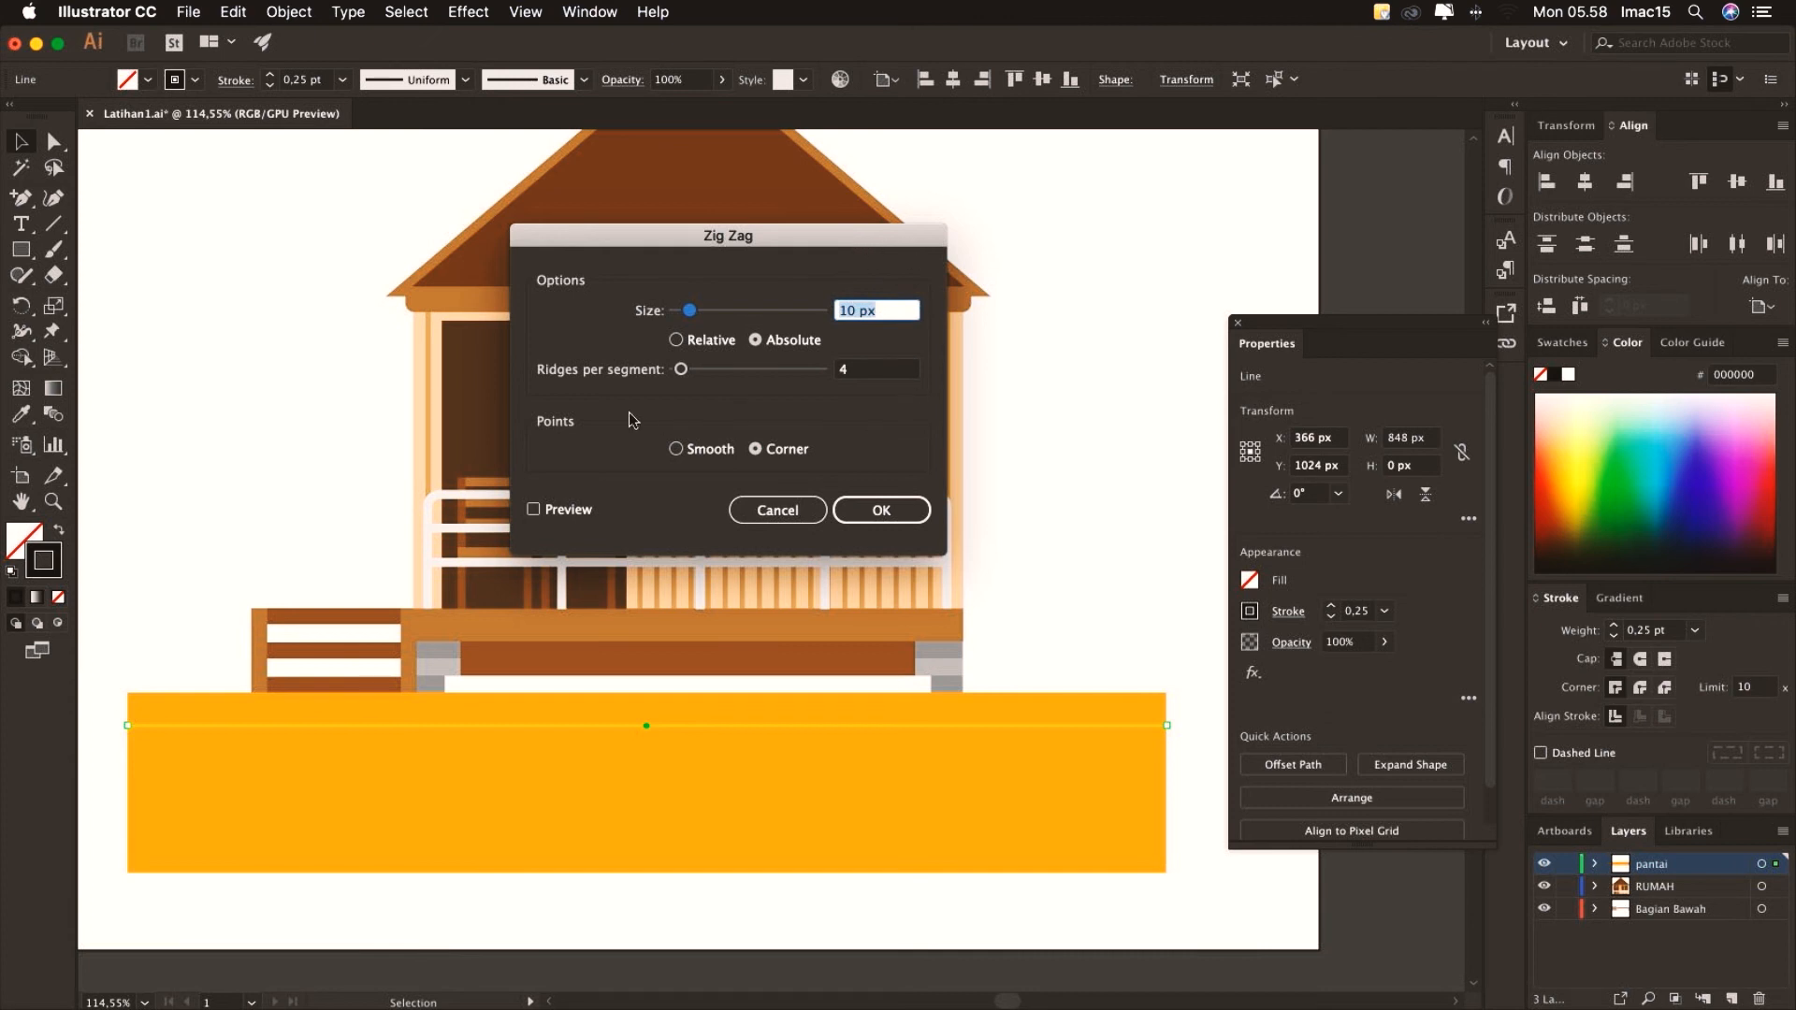
left_click(534, 510)
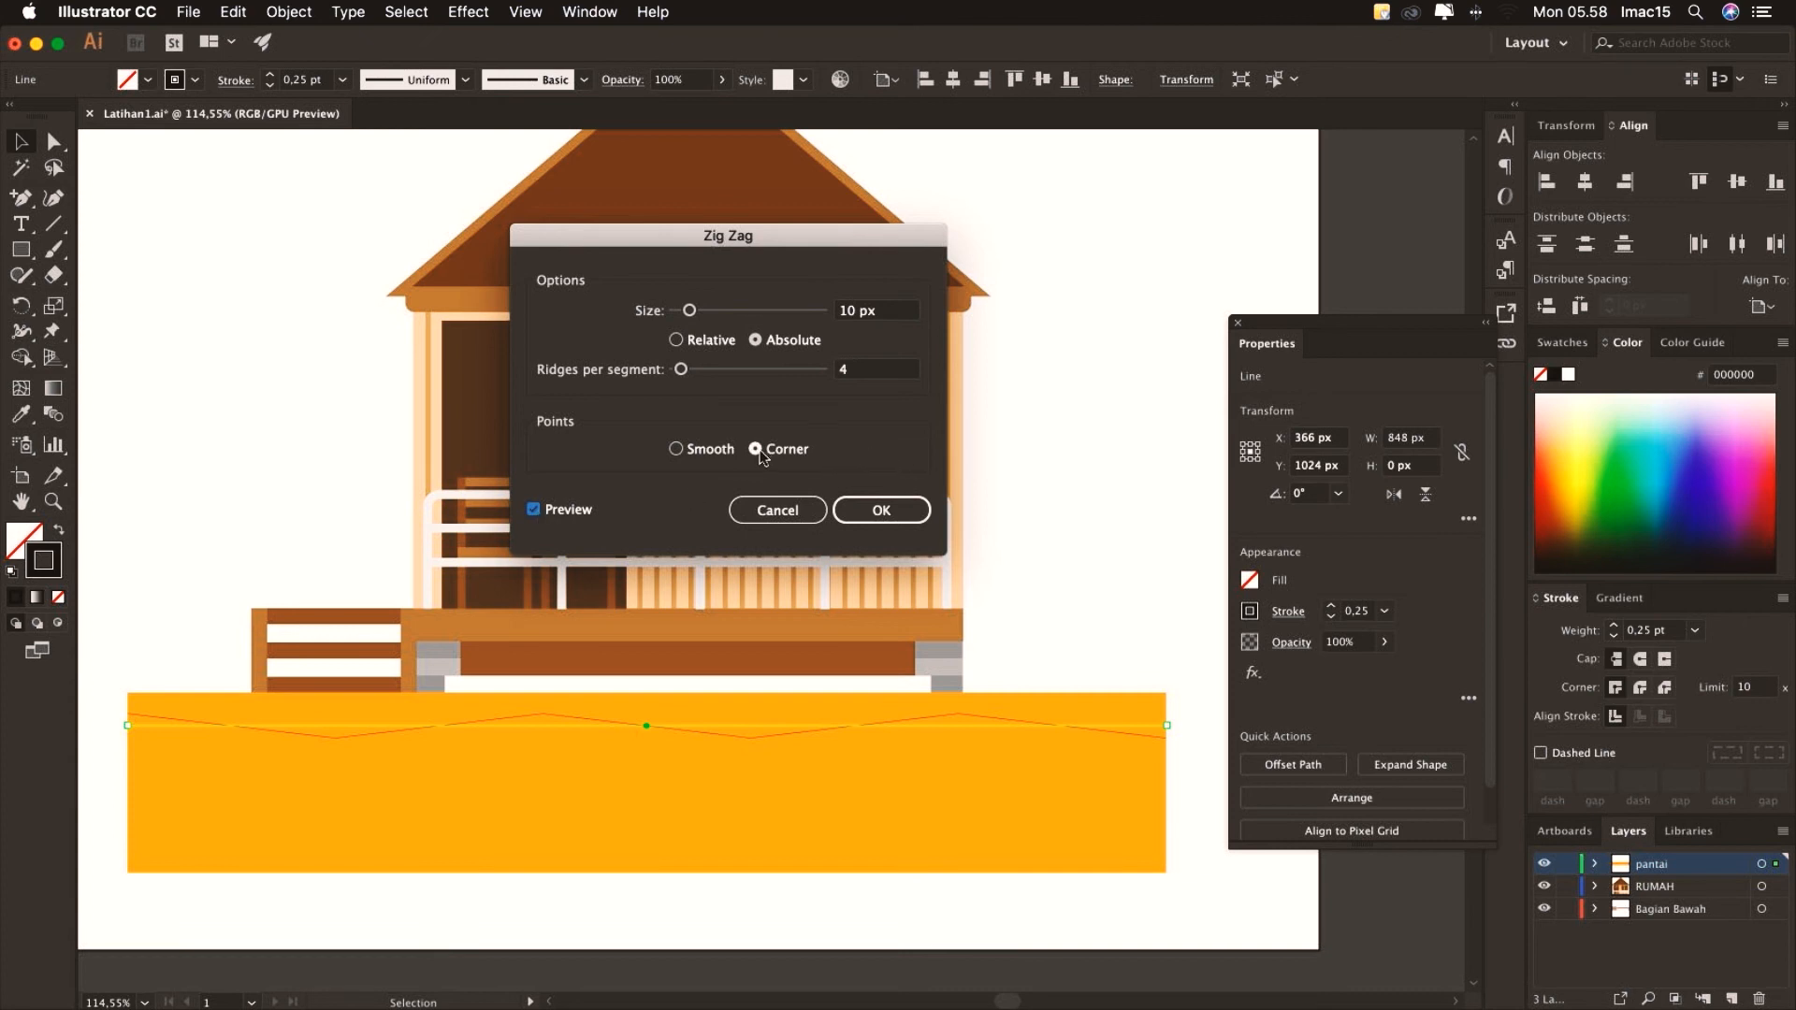
left_click(675, 450)
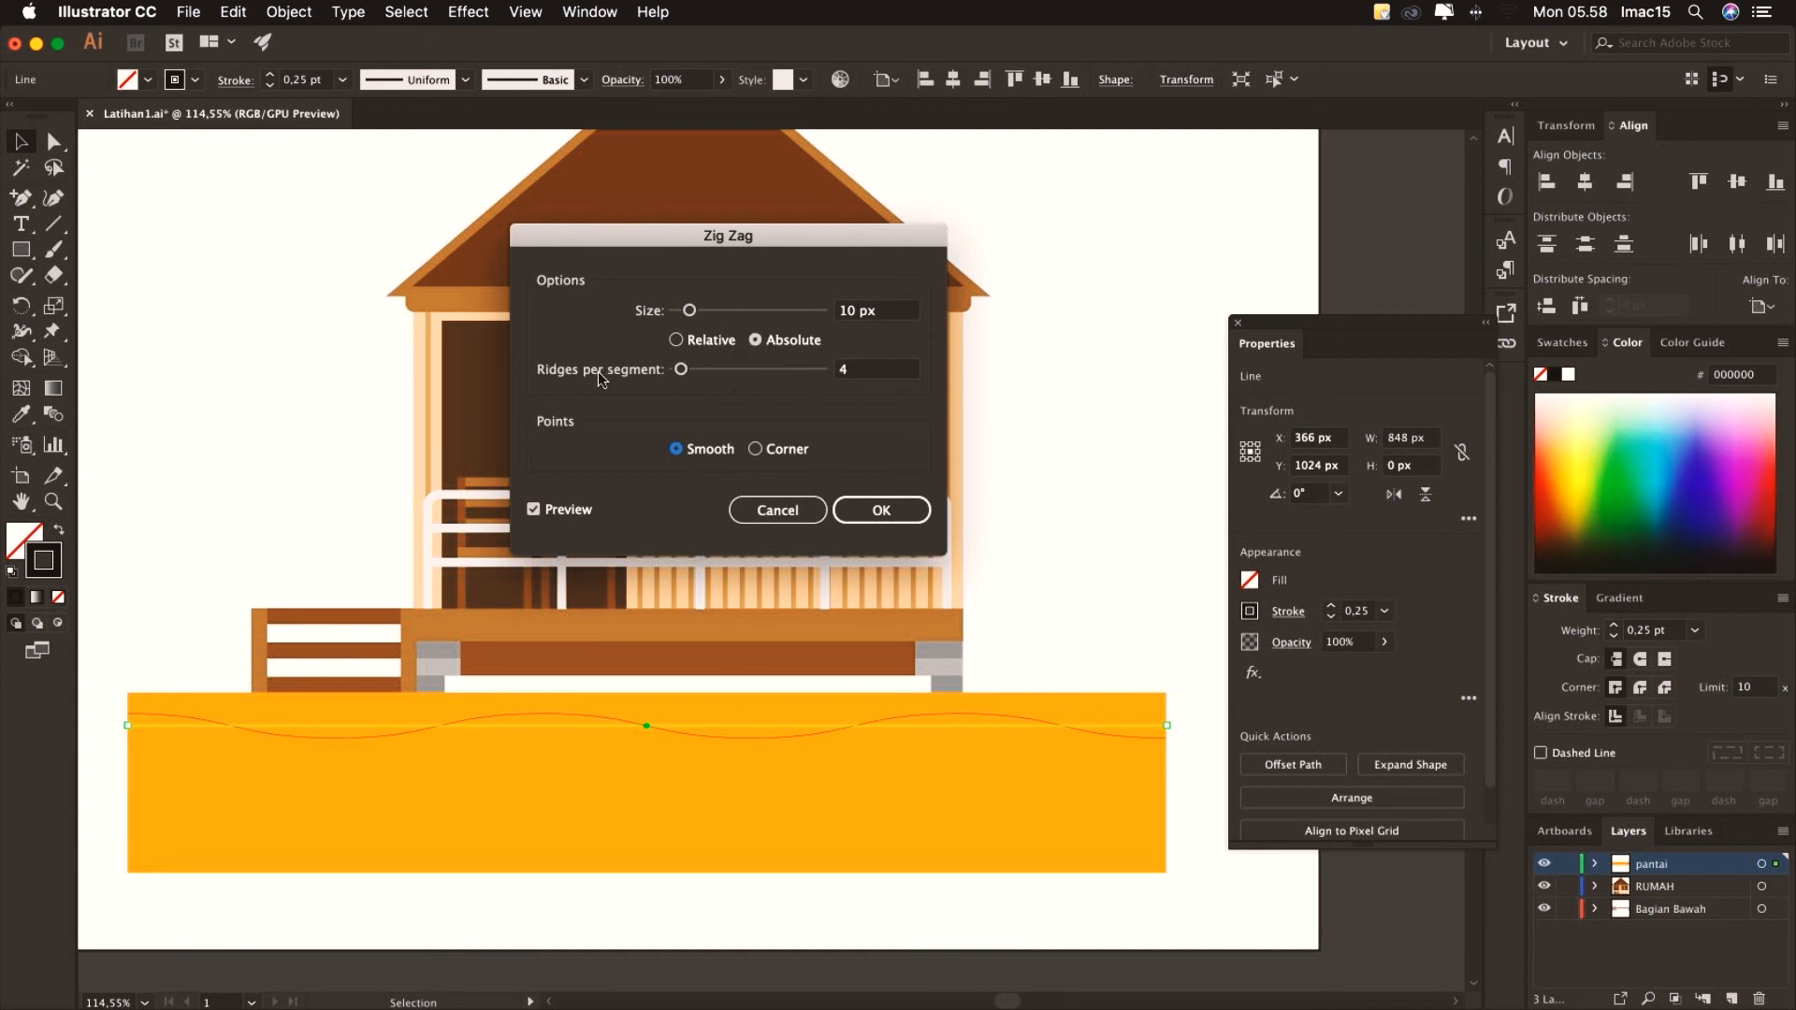
Set the Zig Zag effect to 10 ridges per segment and a size of 10 px, and apply it
left_click_drag(681, 373, 688, 376)
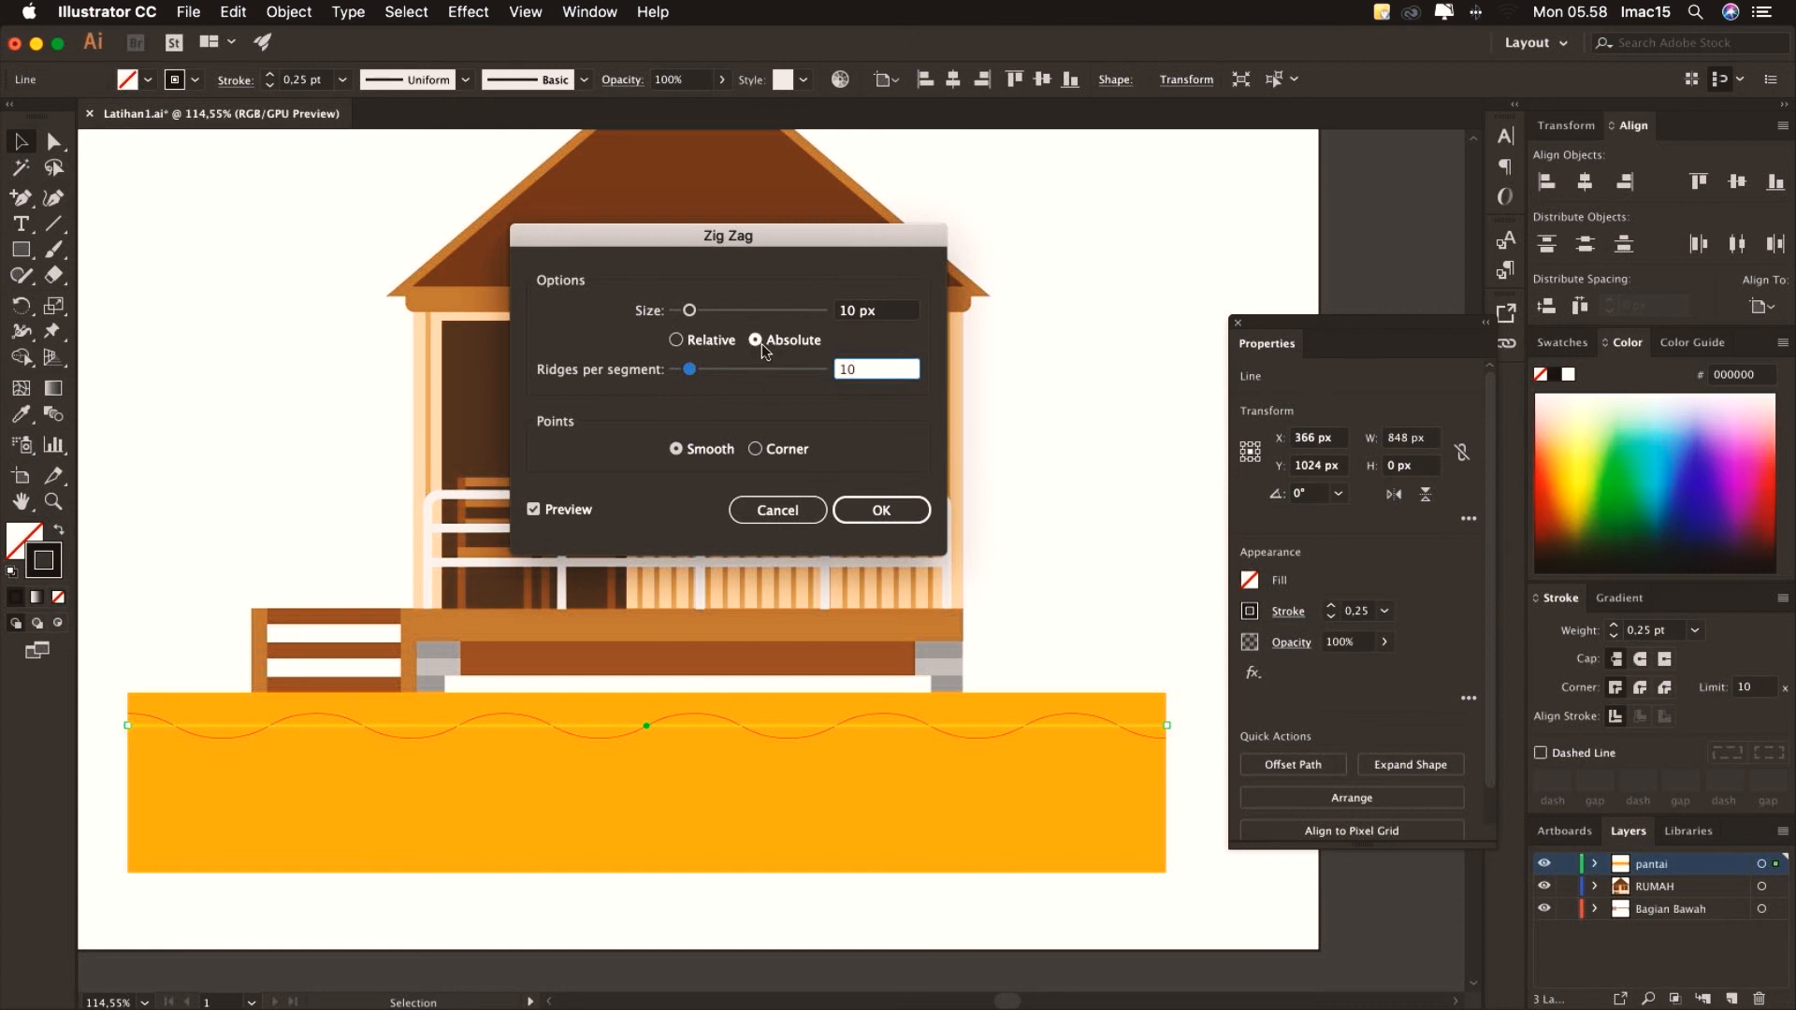
left_click_drag(689, 312, 692, 314)
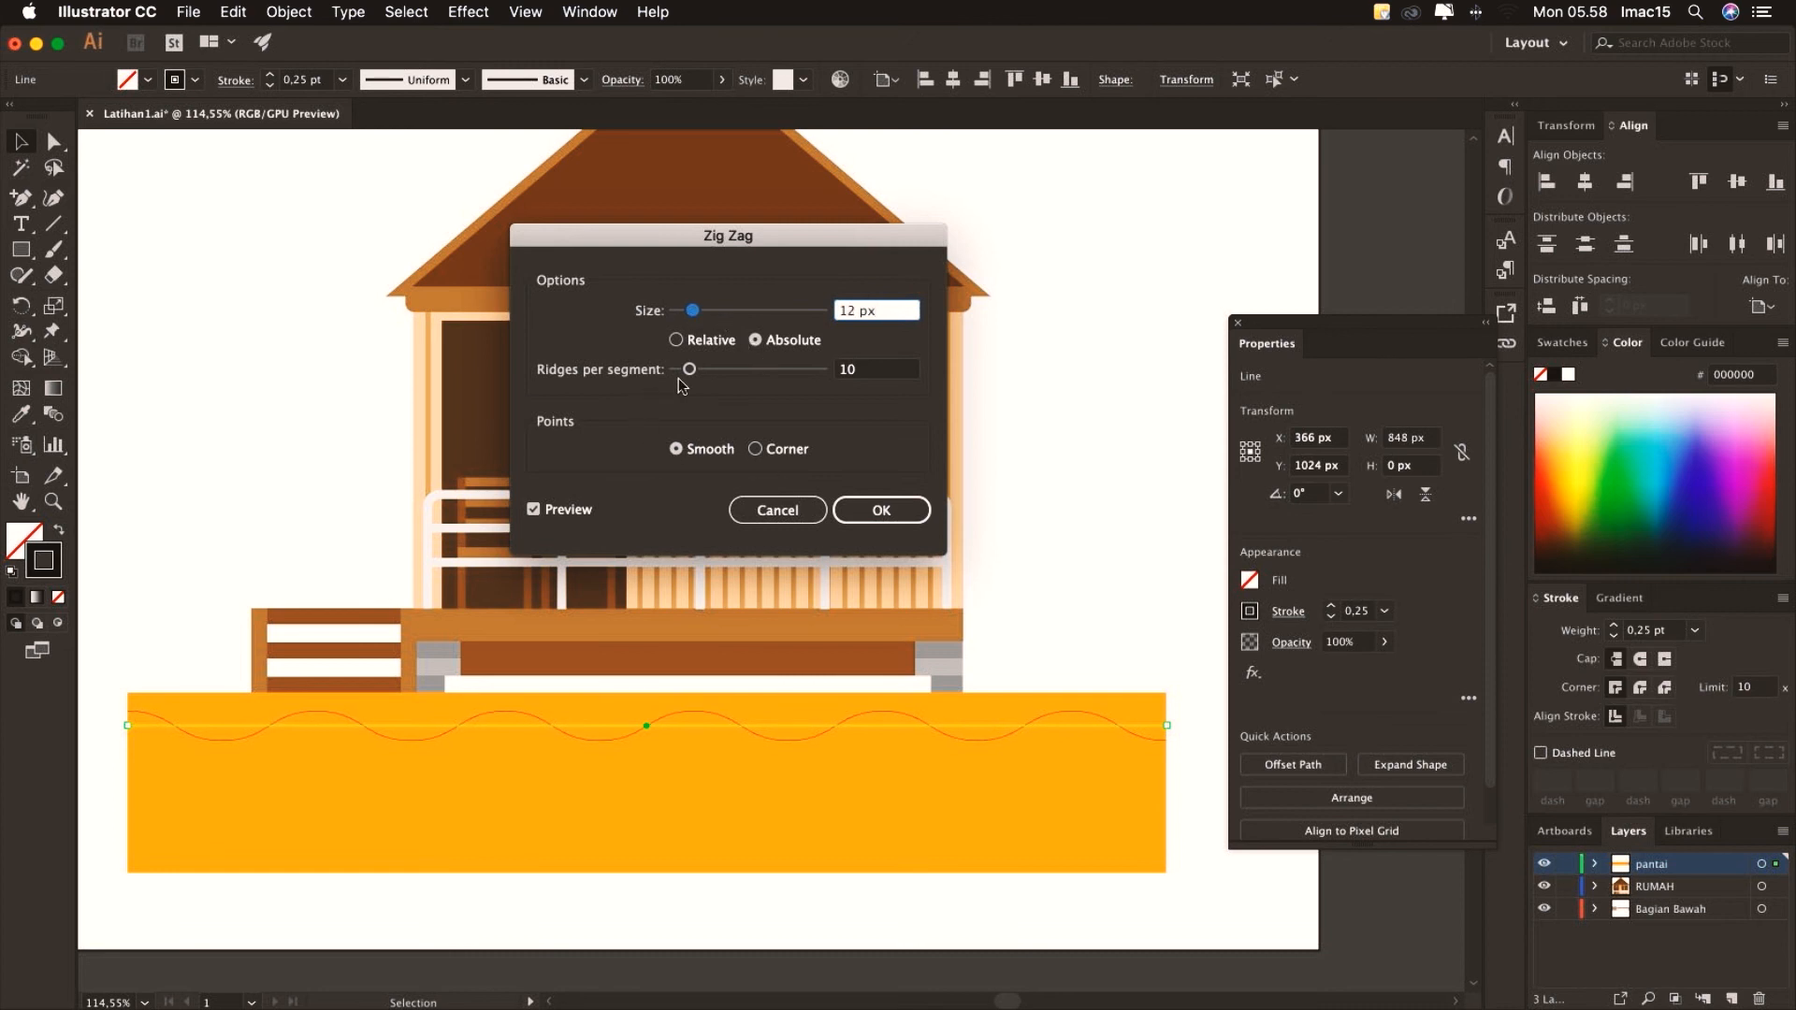
left_click_drag(689, 372, 692, 373)
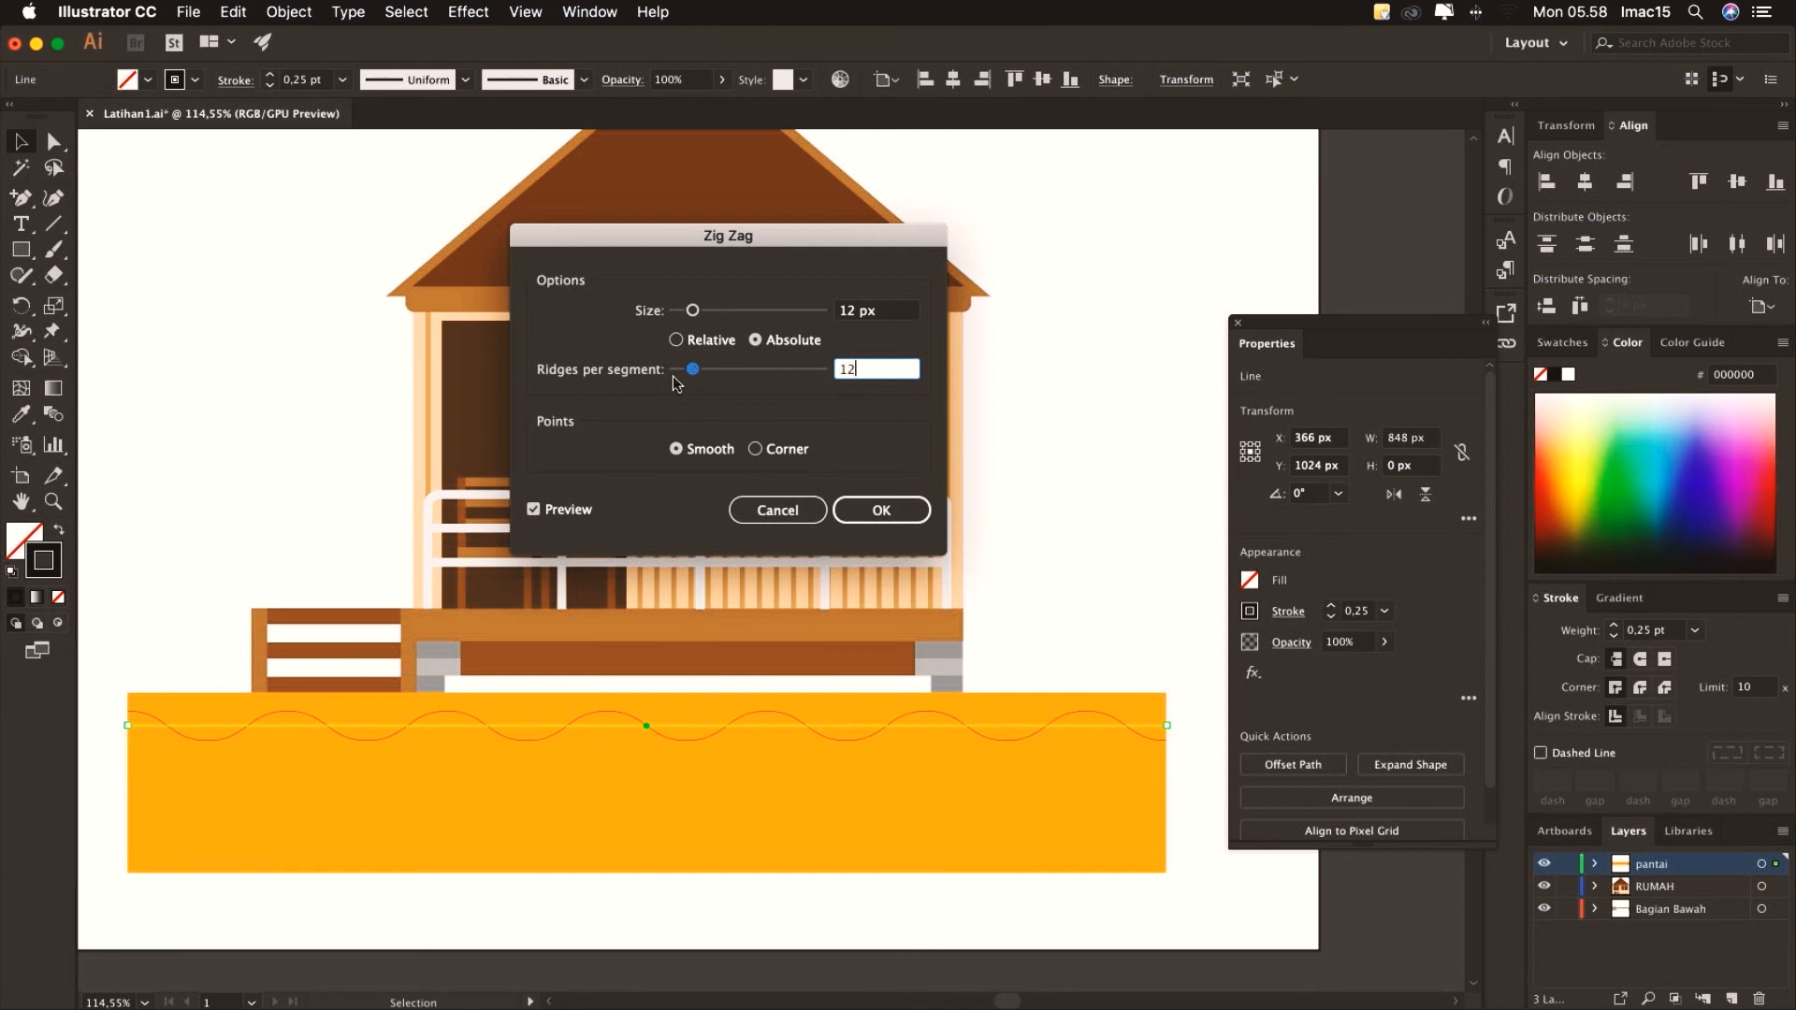
left_click_drag(693, 373, 689, 314)
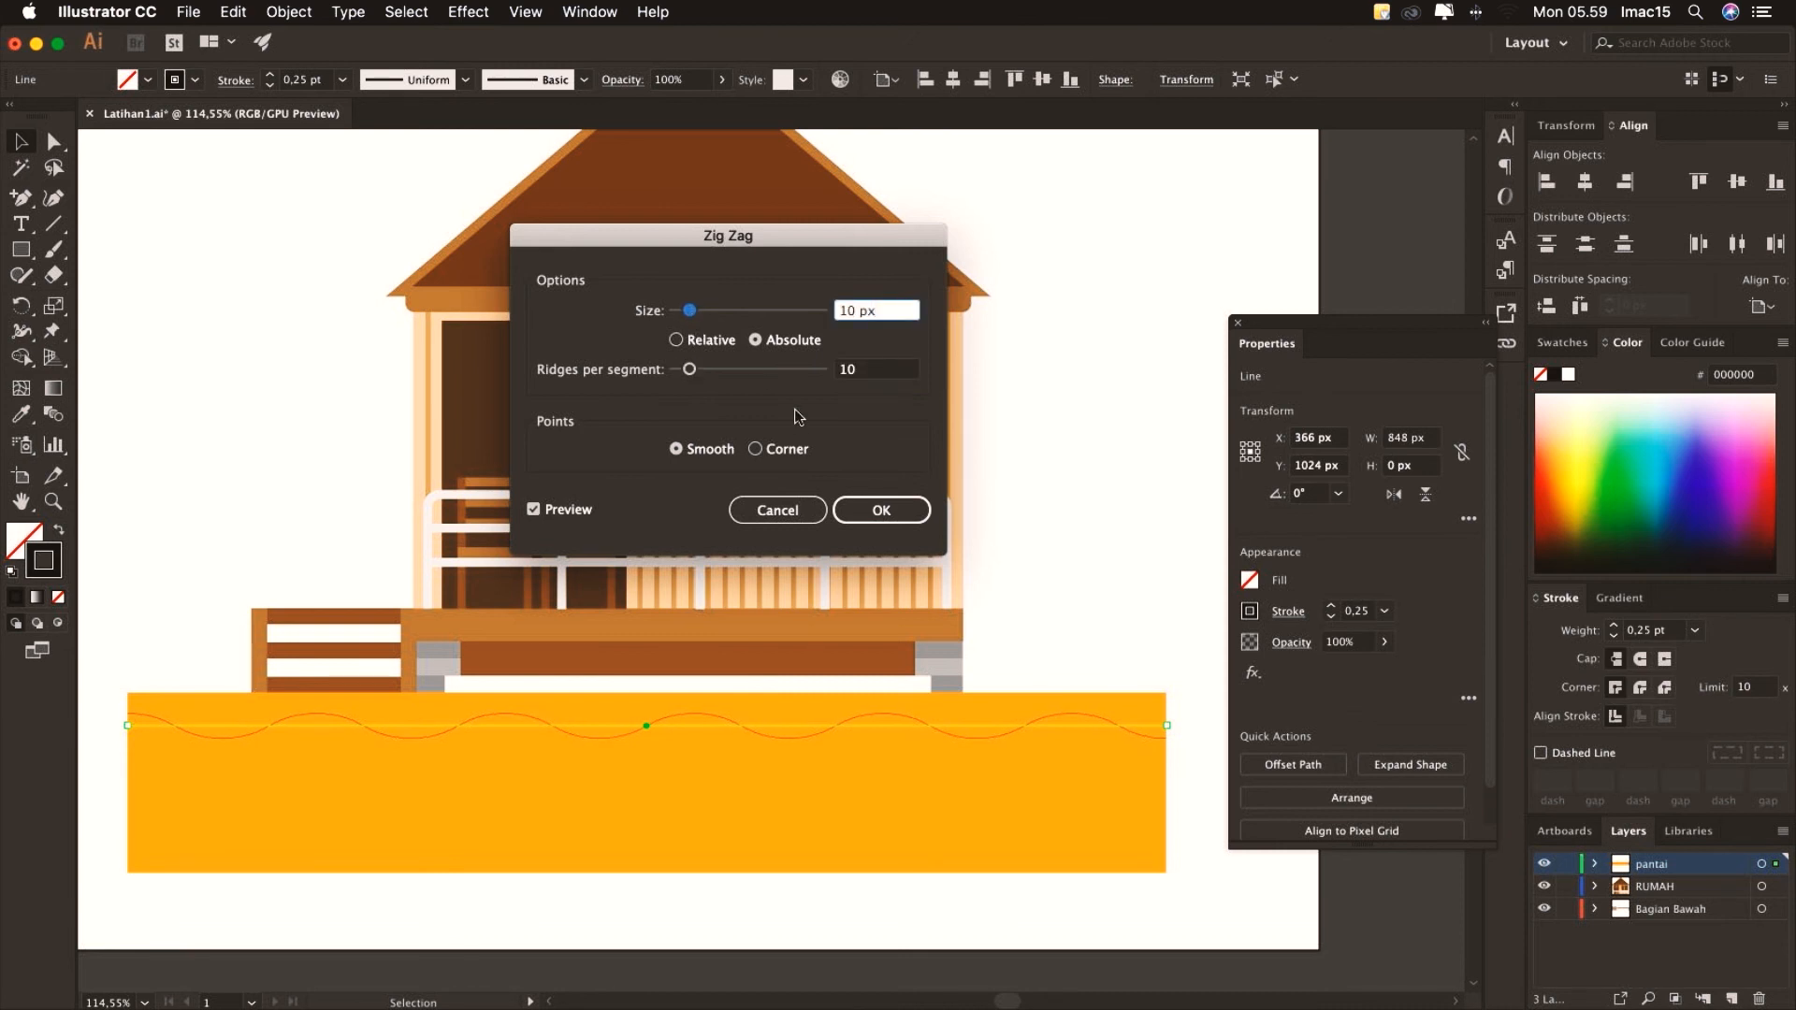
left_click(873, 515)
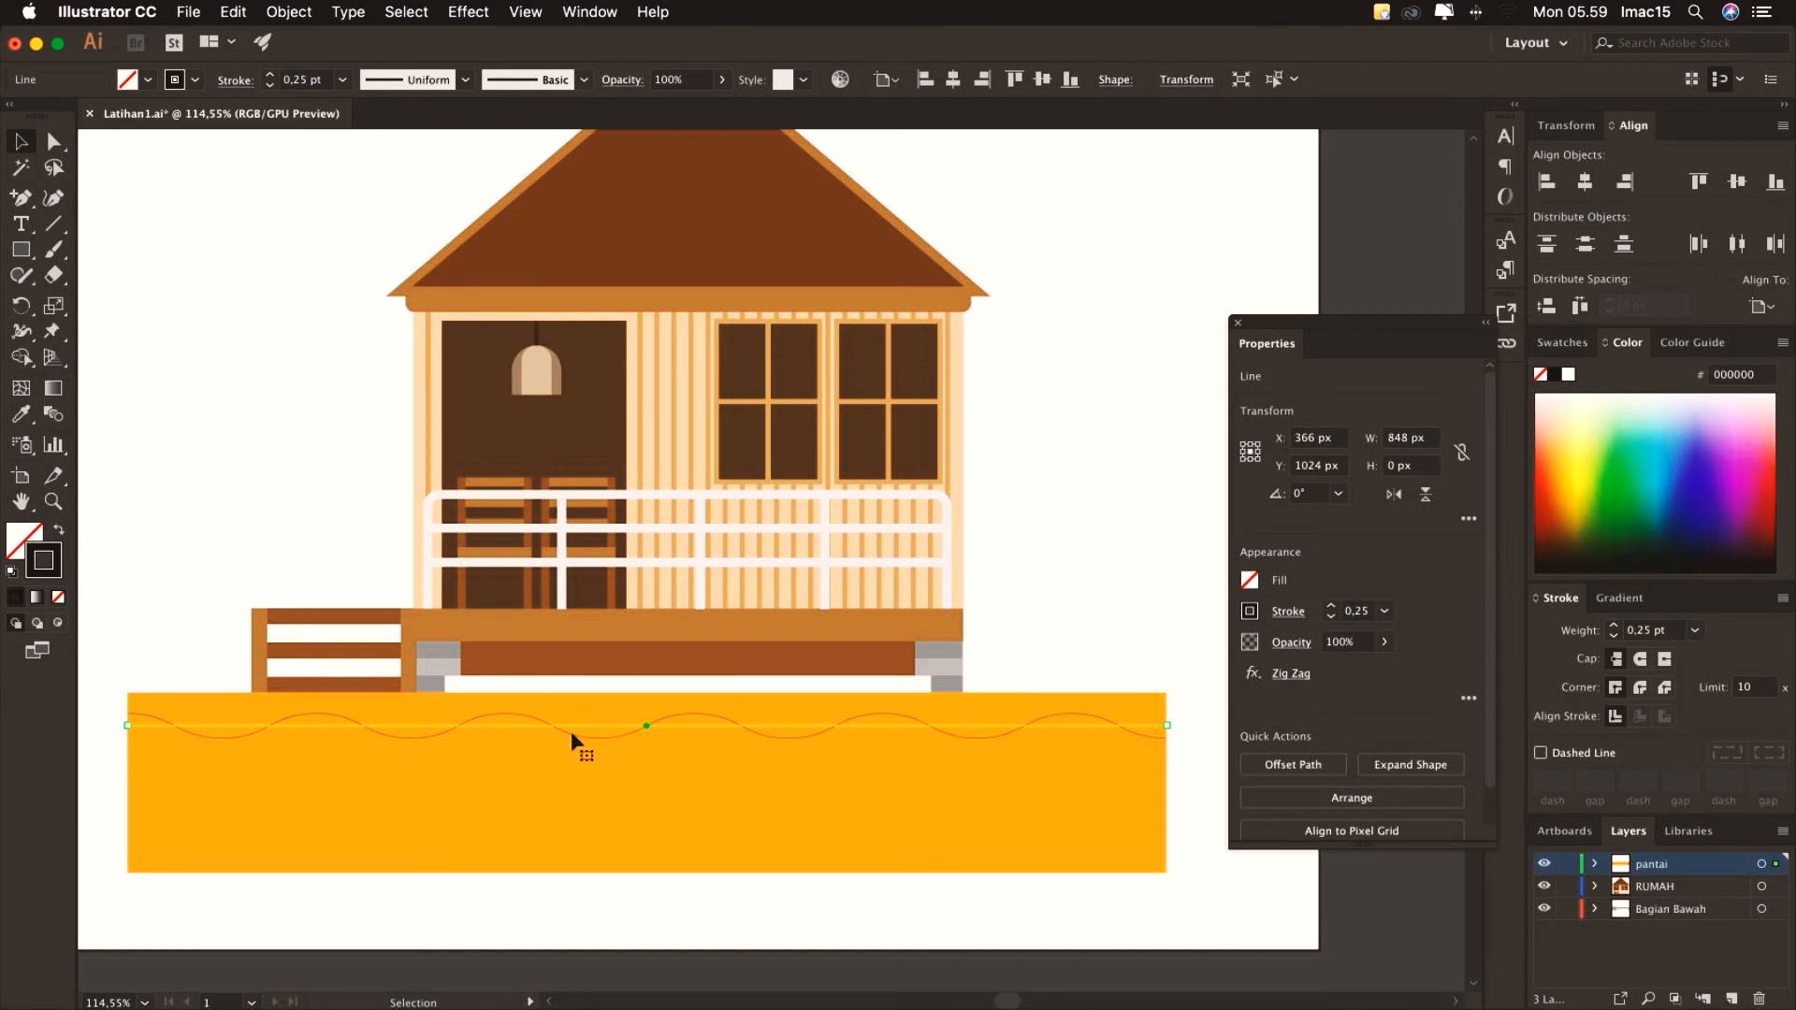
Duplicate the wavy line and place the copy directly below the original, aligned with the rectangle's sides at about Y 1045 px
scroll(569, 732, "left", 1)
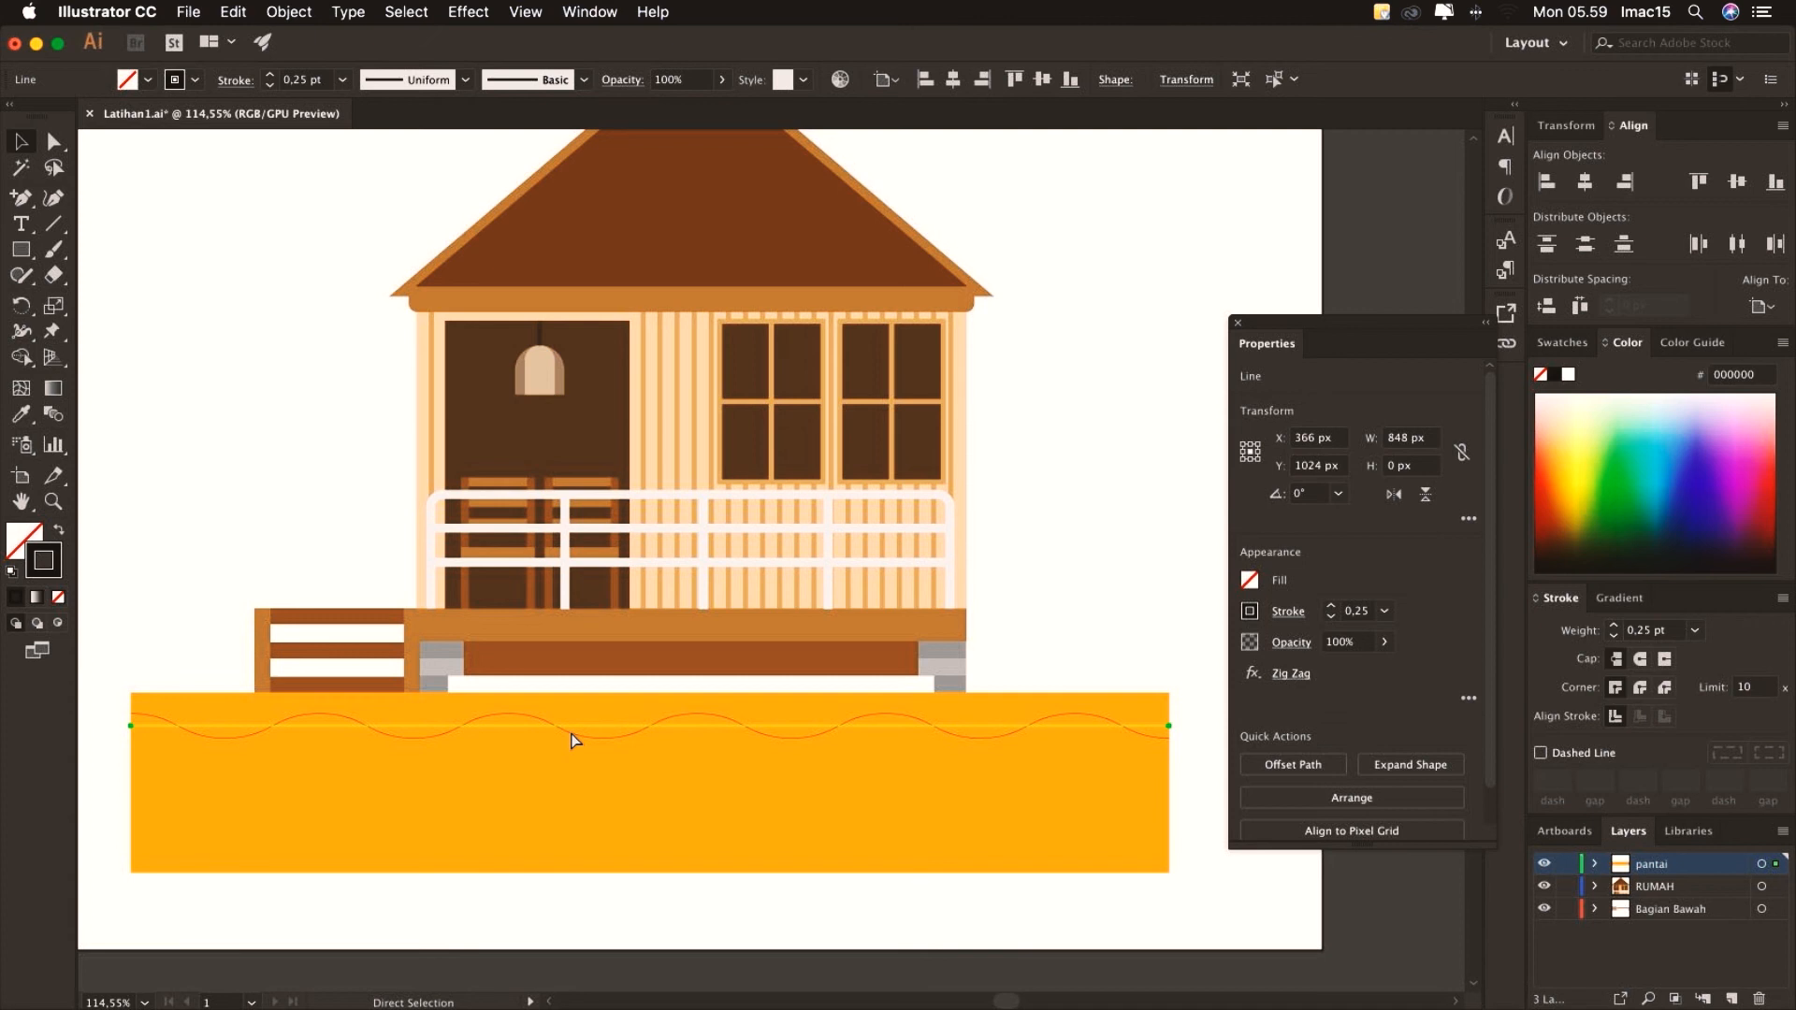
left_click_drag(574, 735, 575, 572)
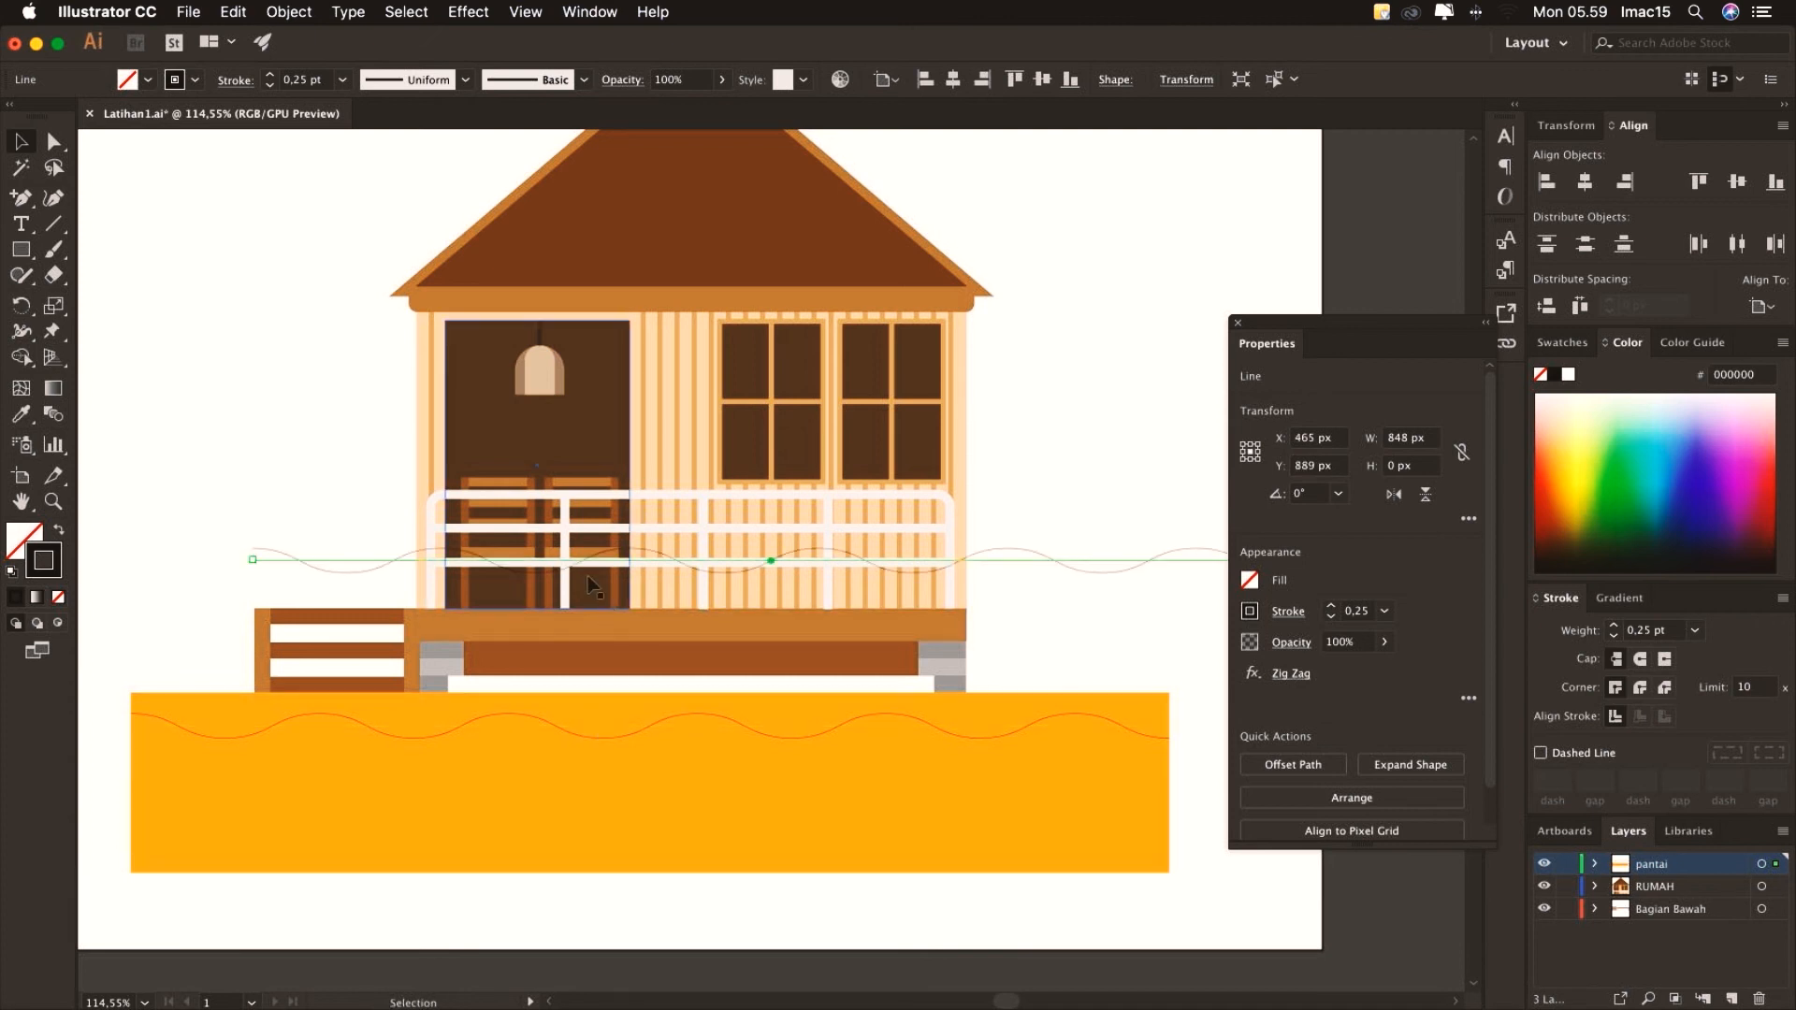
left_click_drag(359, 565, 242, 755)
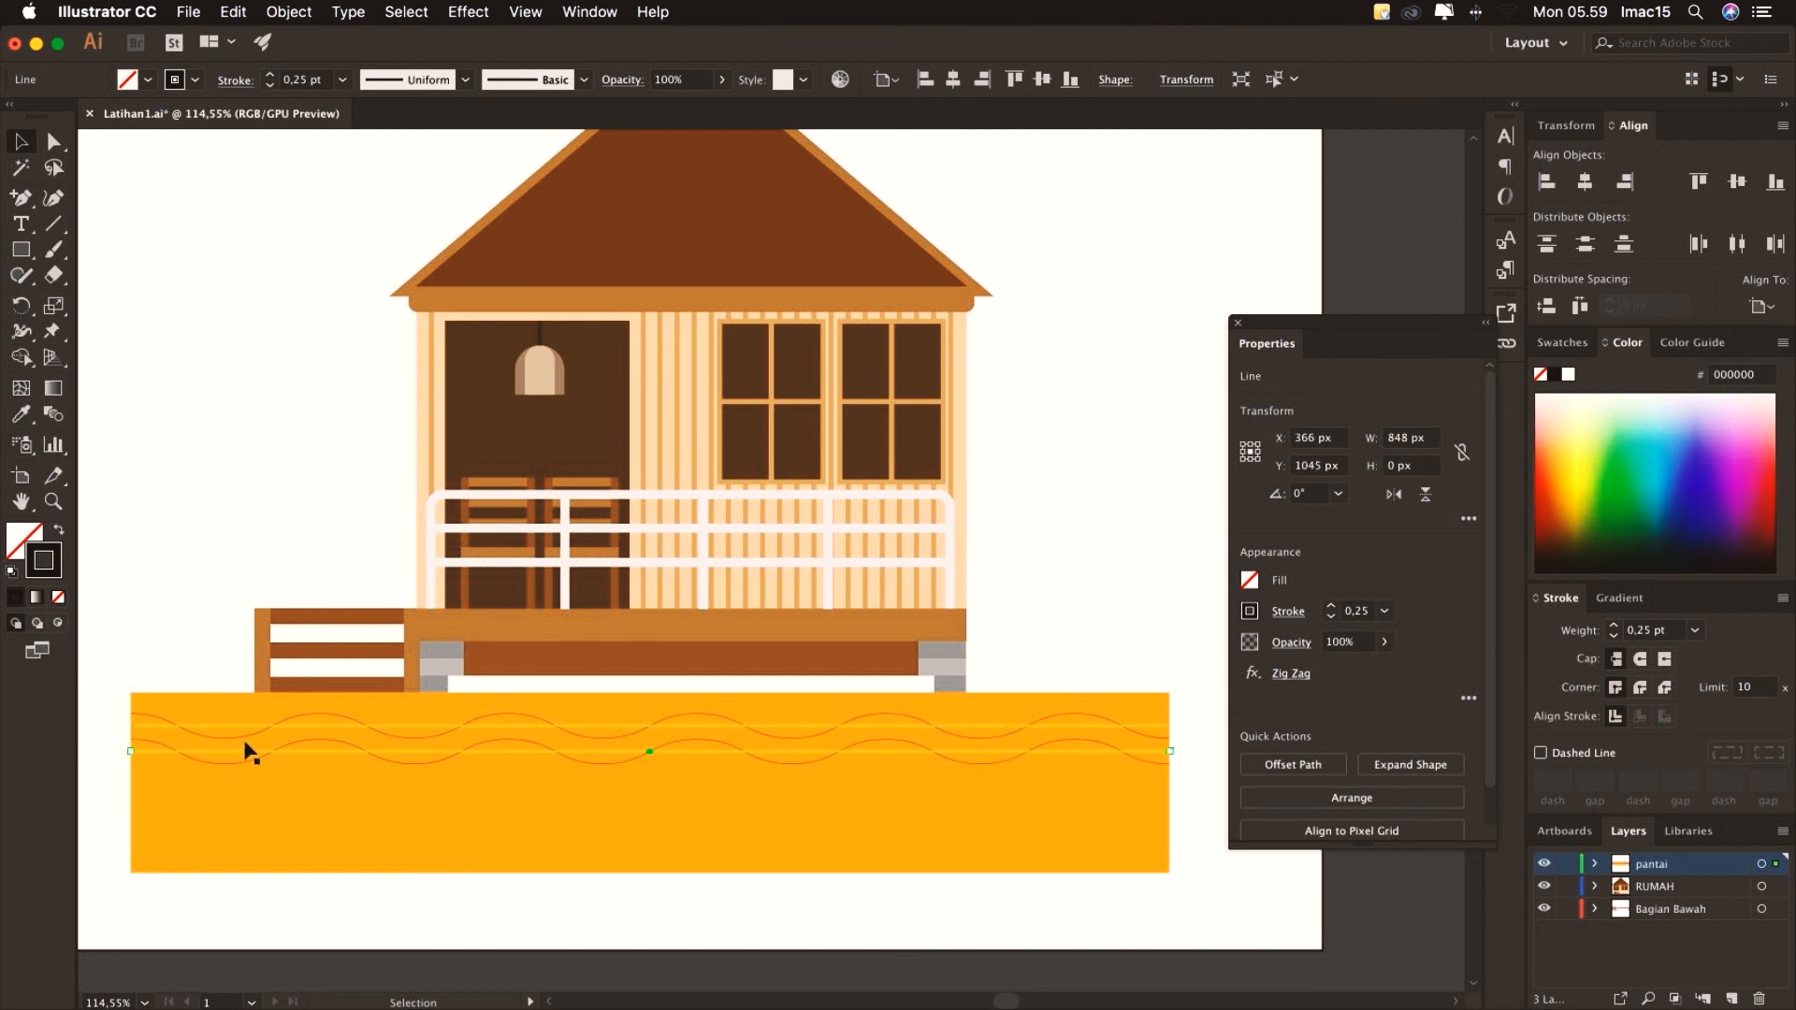
Move both wavy lines up toward the rectangle's upper edge and place a third copy below them, aligned with the rectangle's sides
key("shift")
left_click(244, 737, "shift")
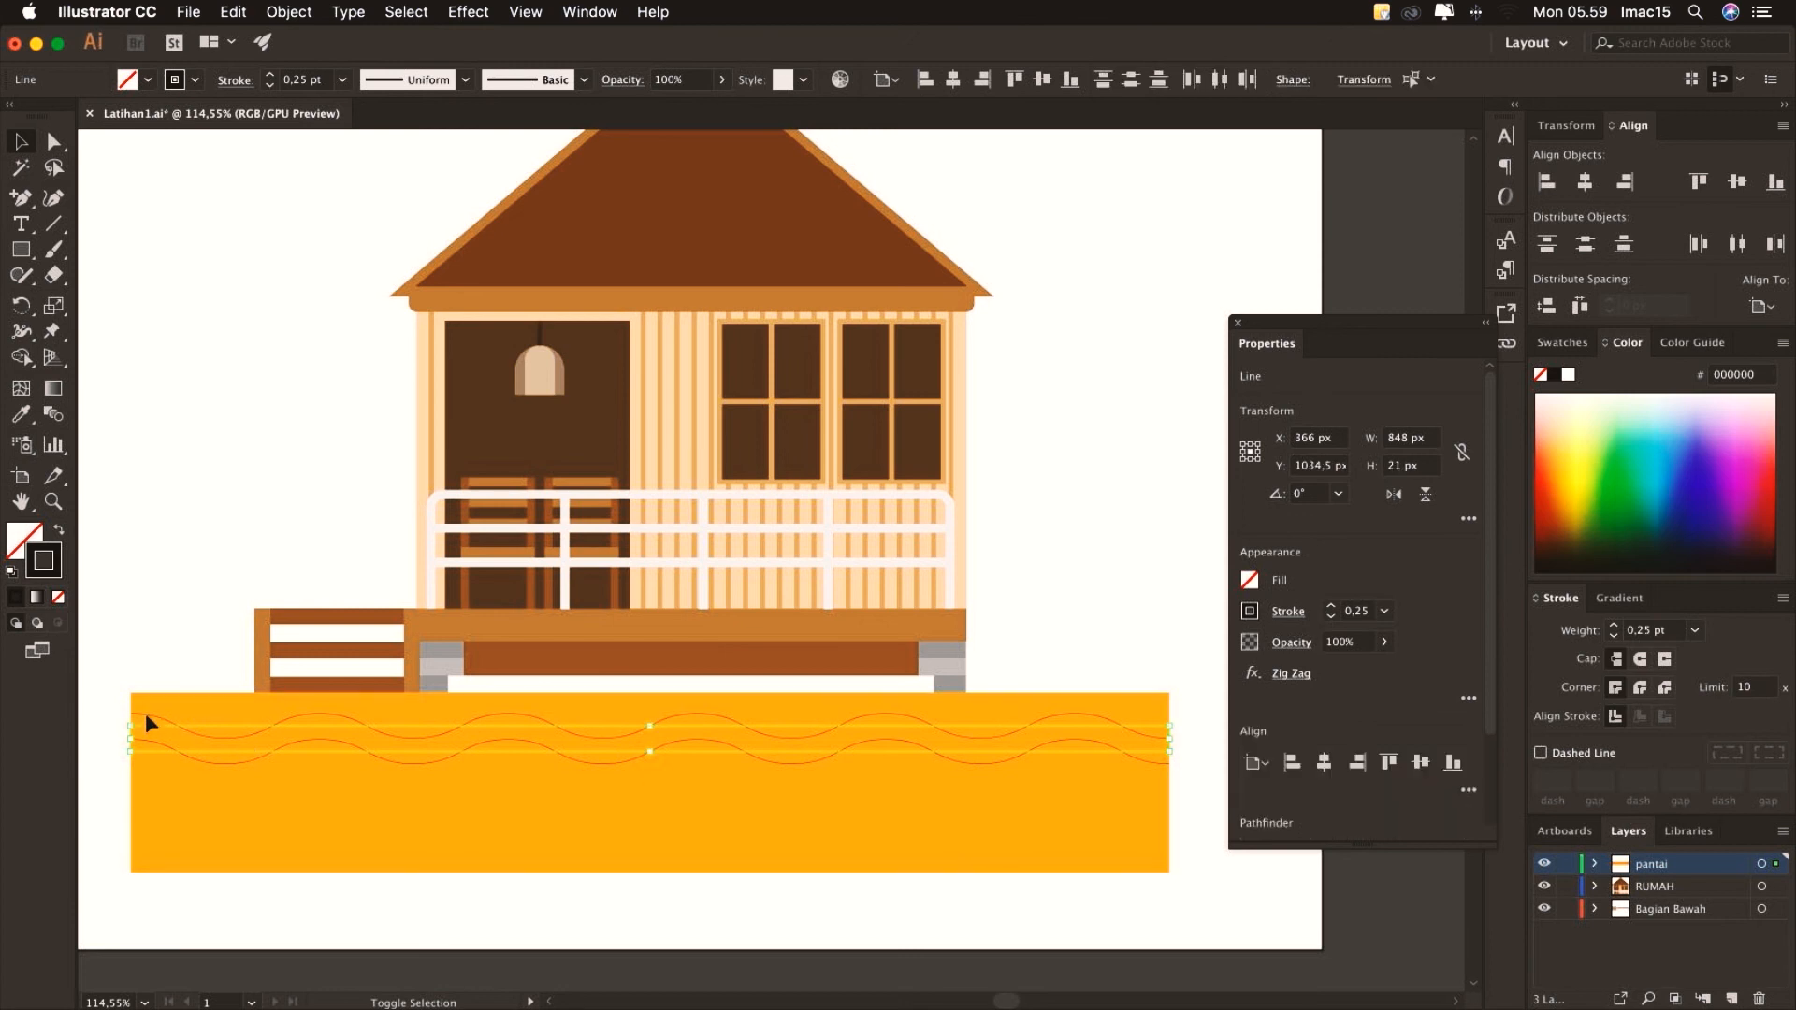
key("super+alt+shift+j")
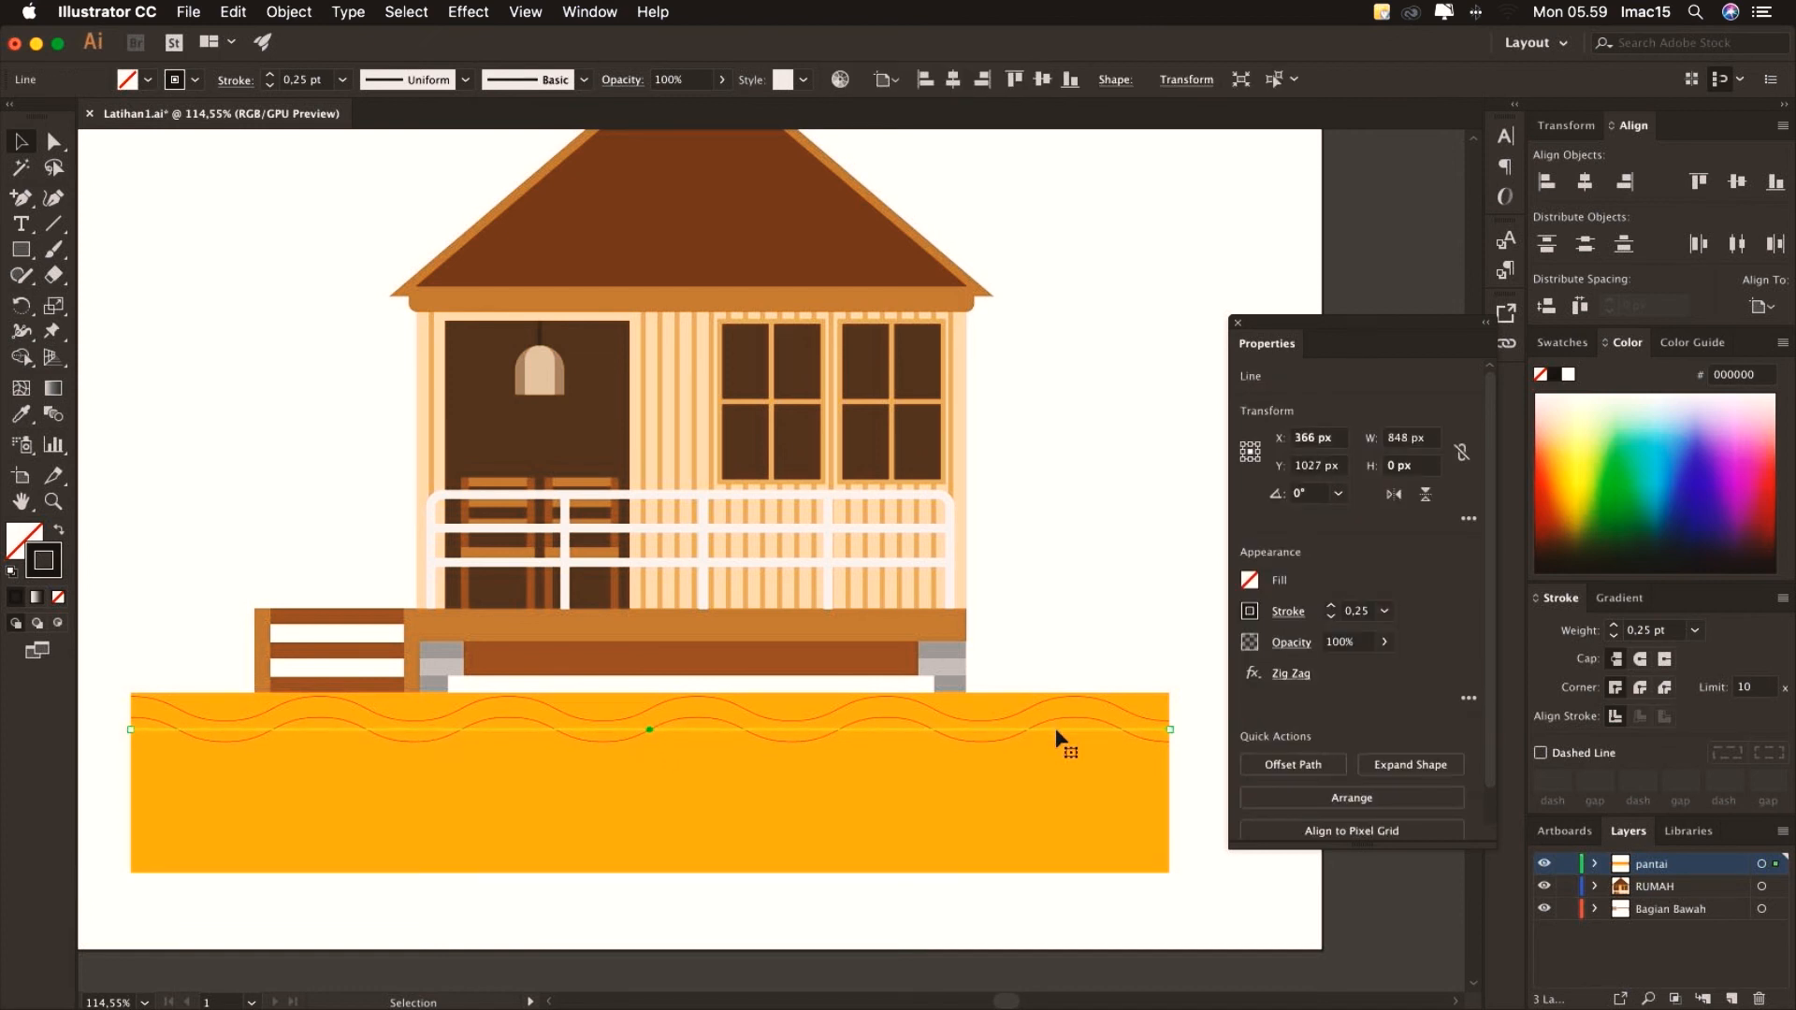
key("super+v")
left_click_drag(1073, 561, 952, 775)
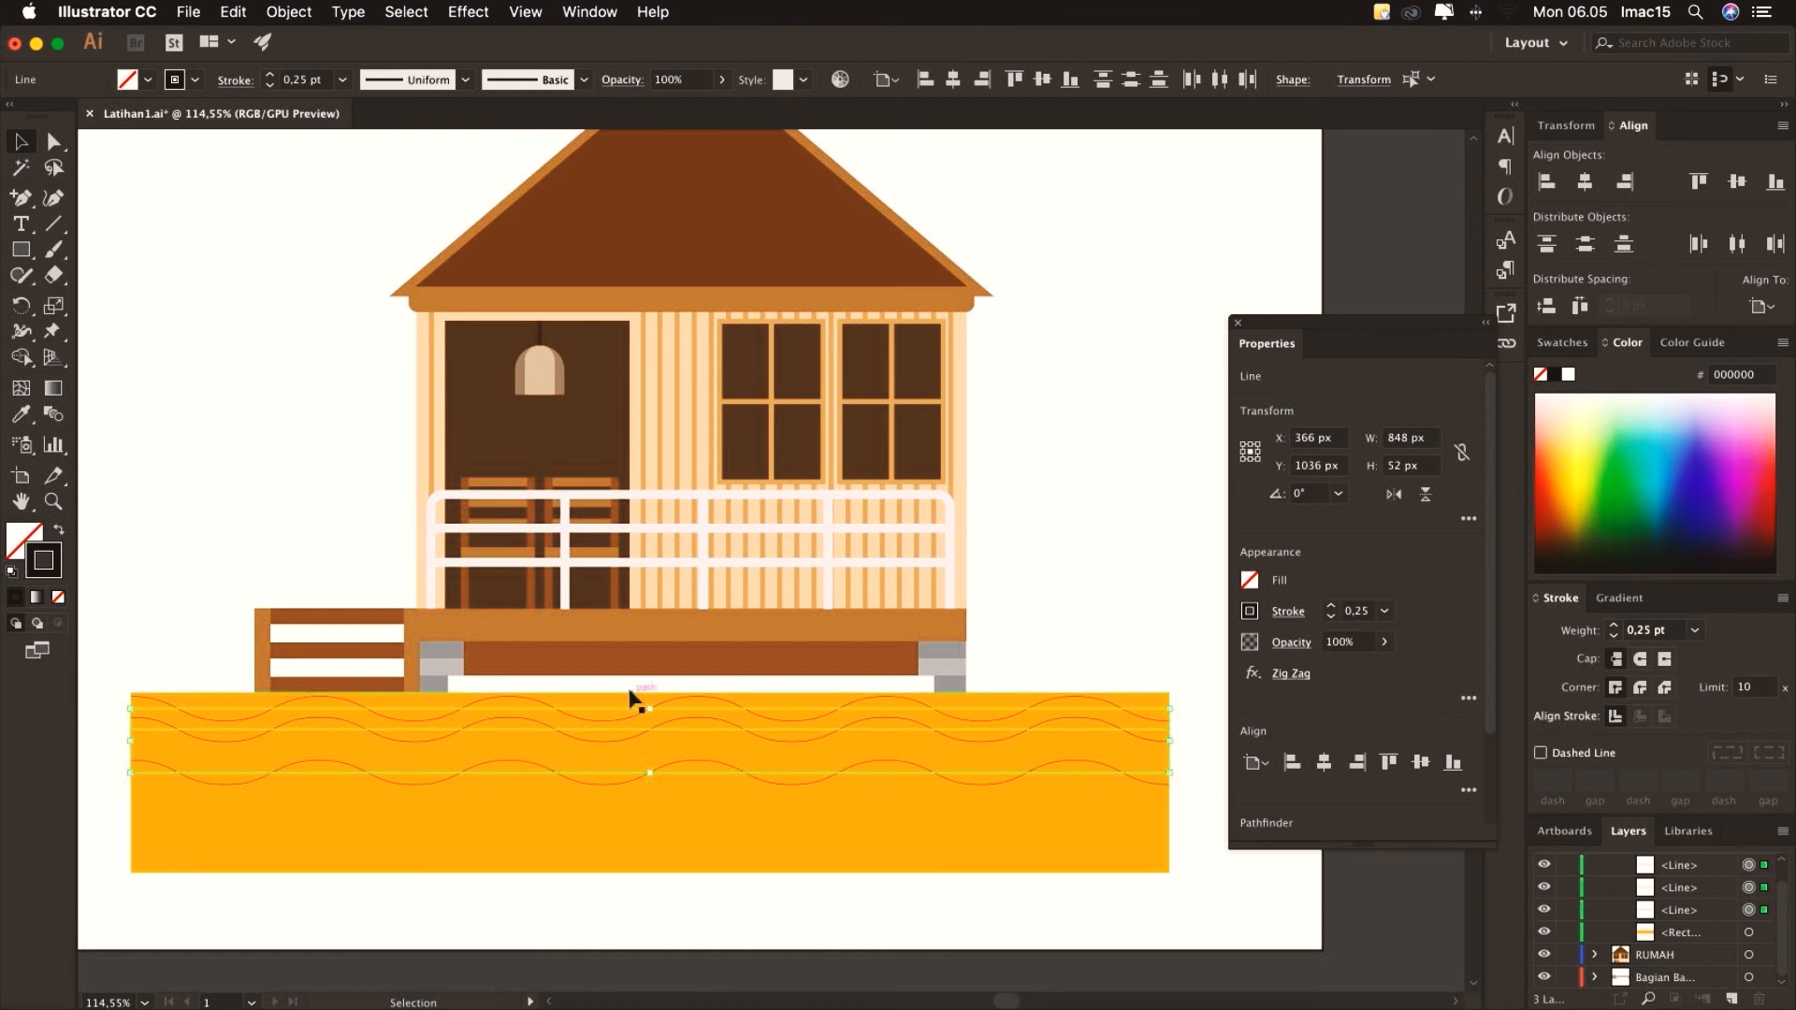
Expand the appearance of the three wavy lines and use Pathfinder Divide to cut the sand rectangle along them
left_click(282, 12)
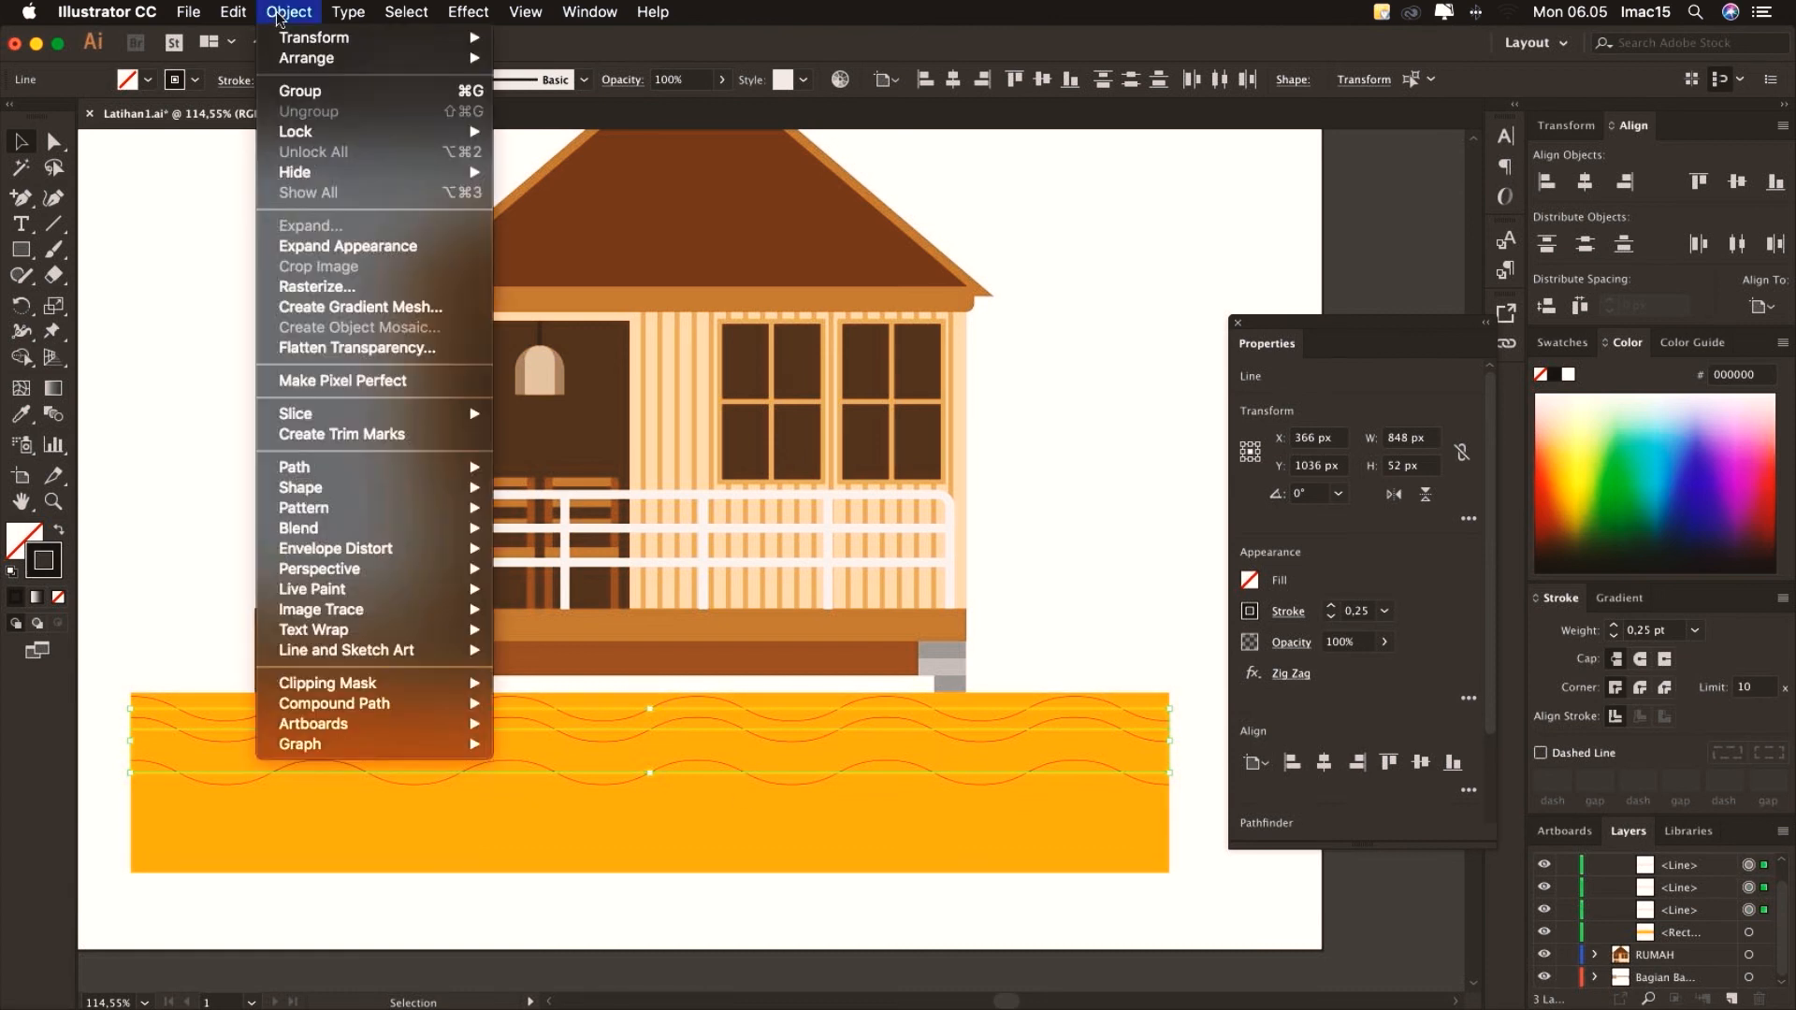
left_click(361, 249)
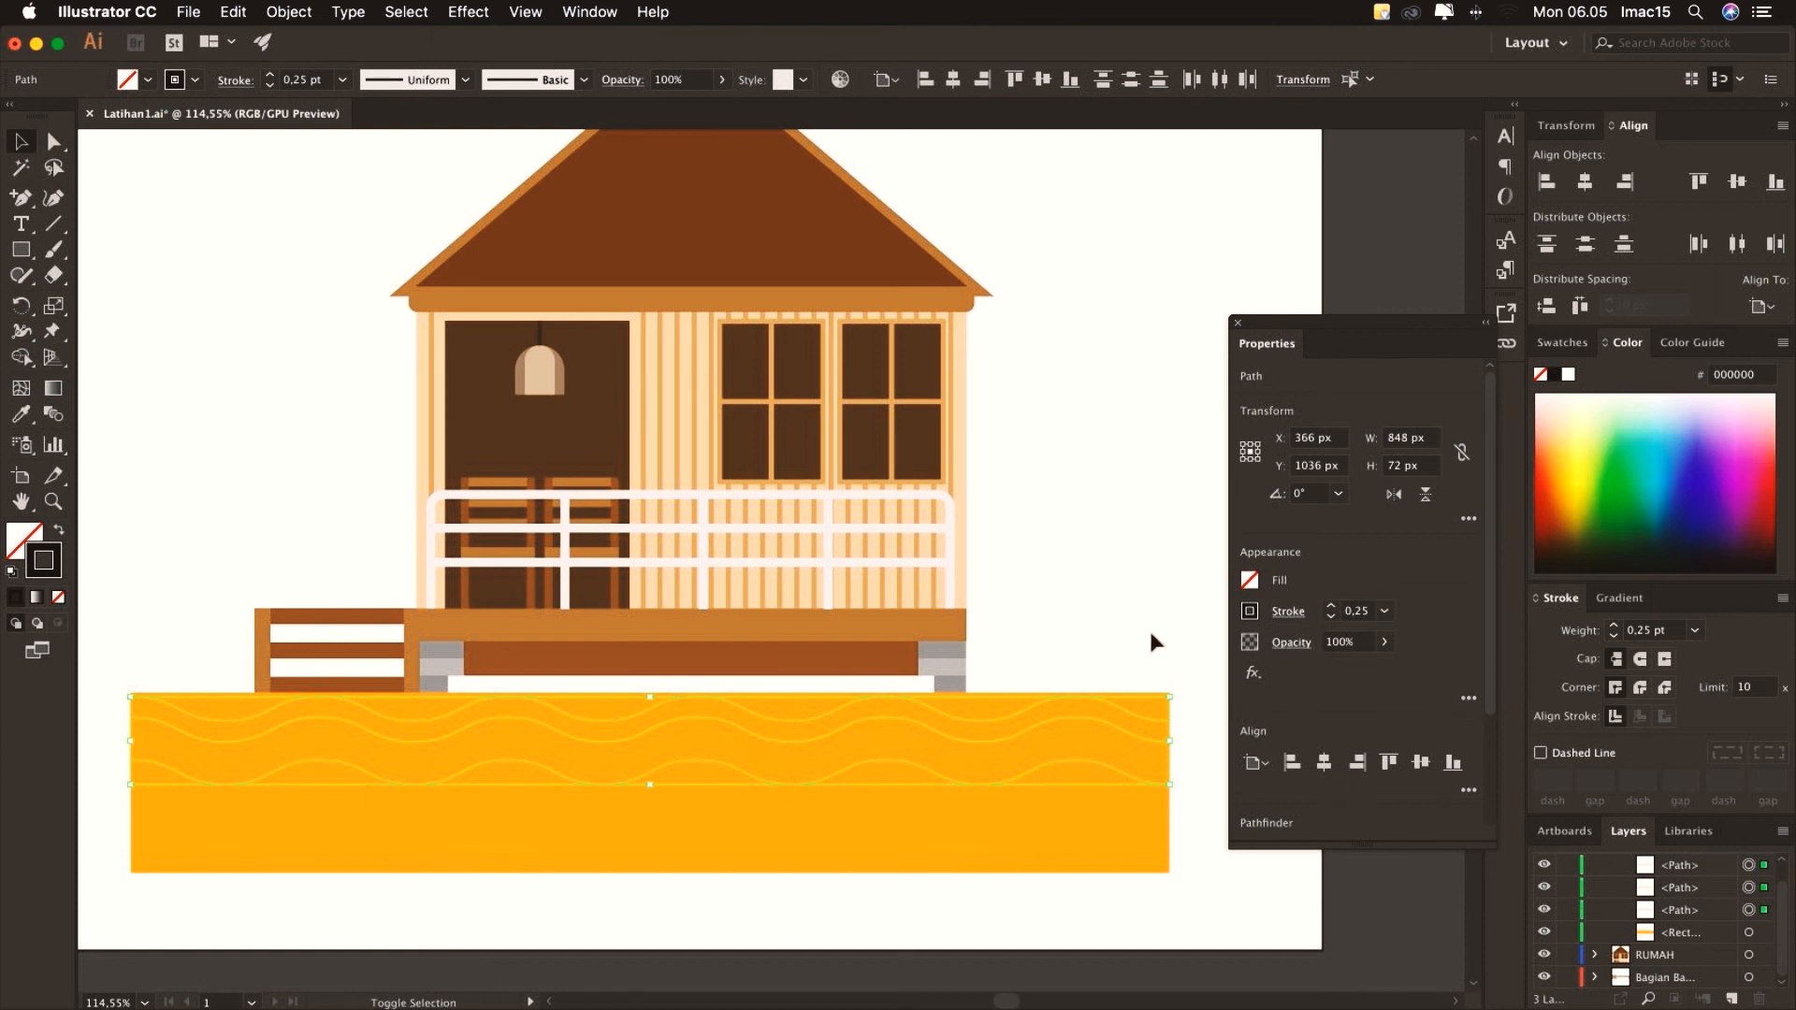
left_click(1097, 822, "shift")
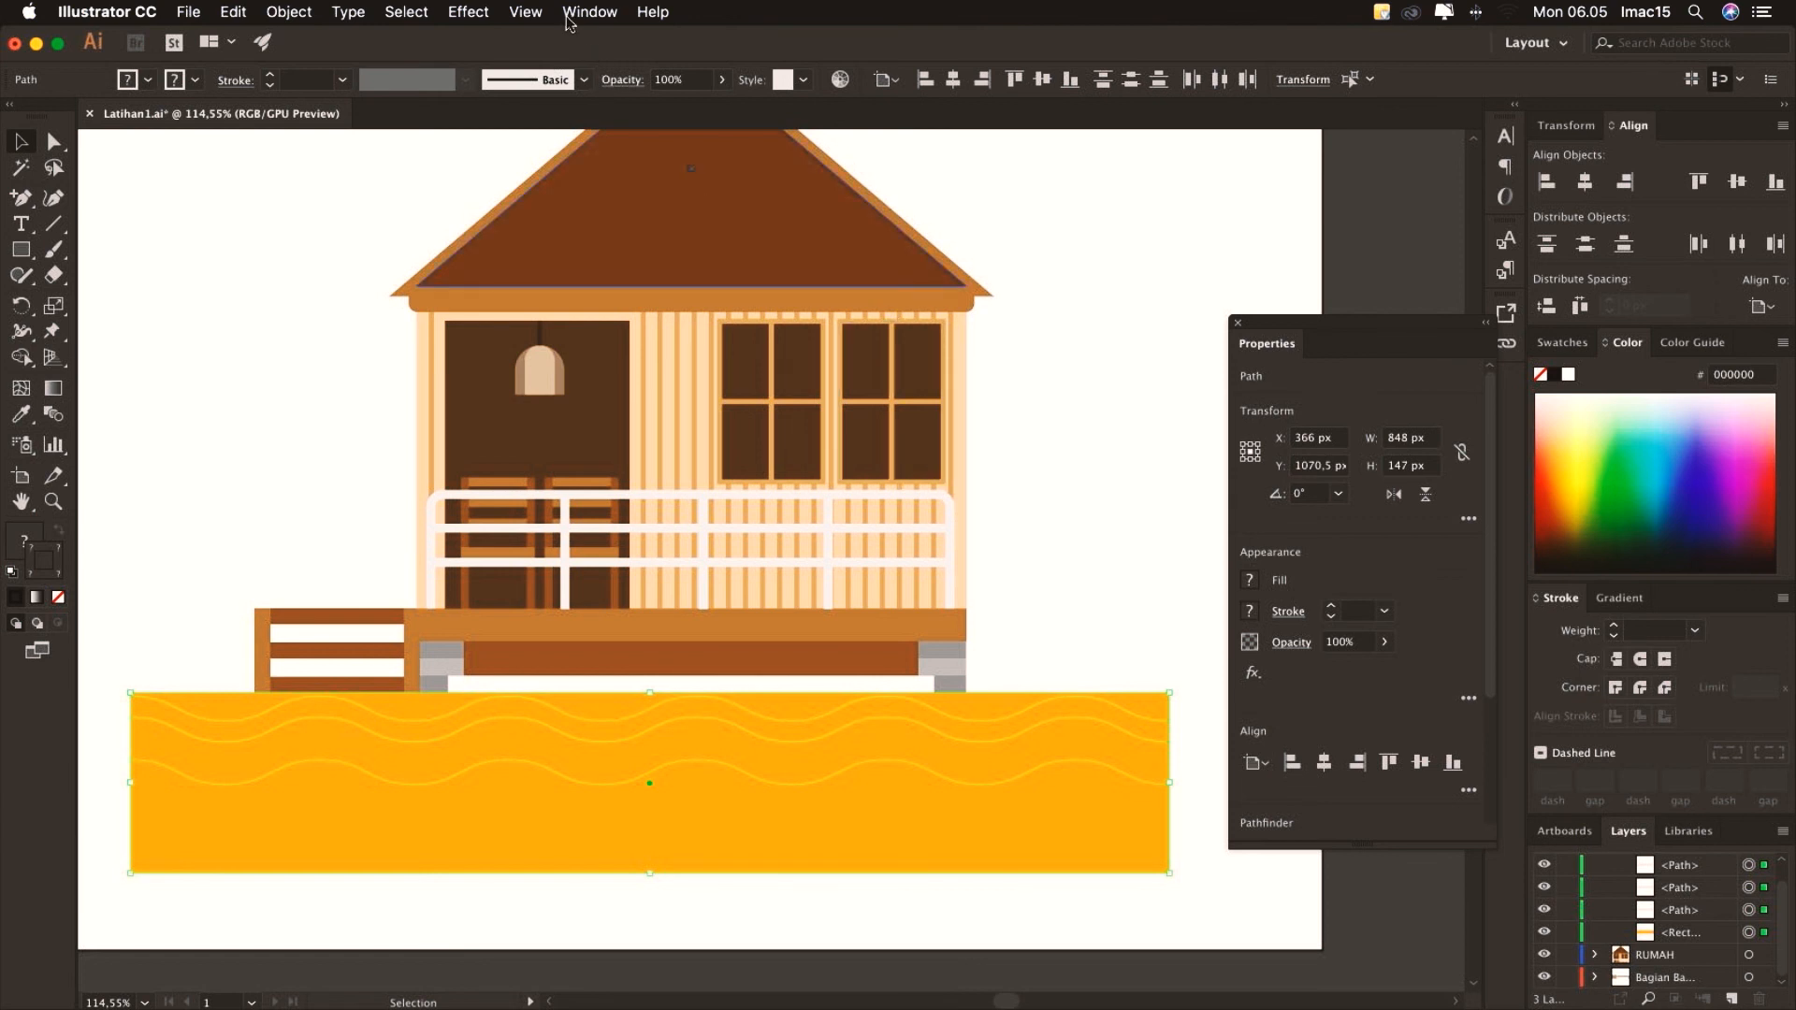
left_click(567, 13)
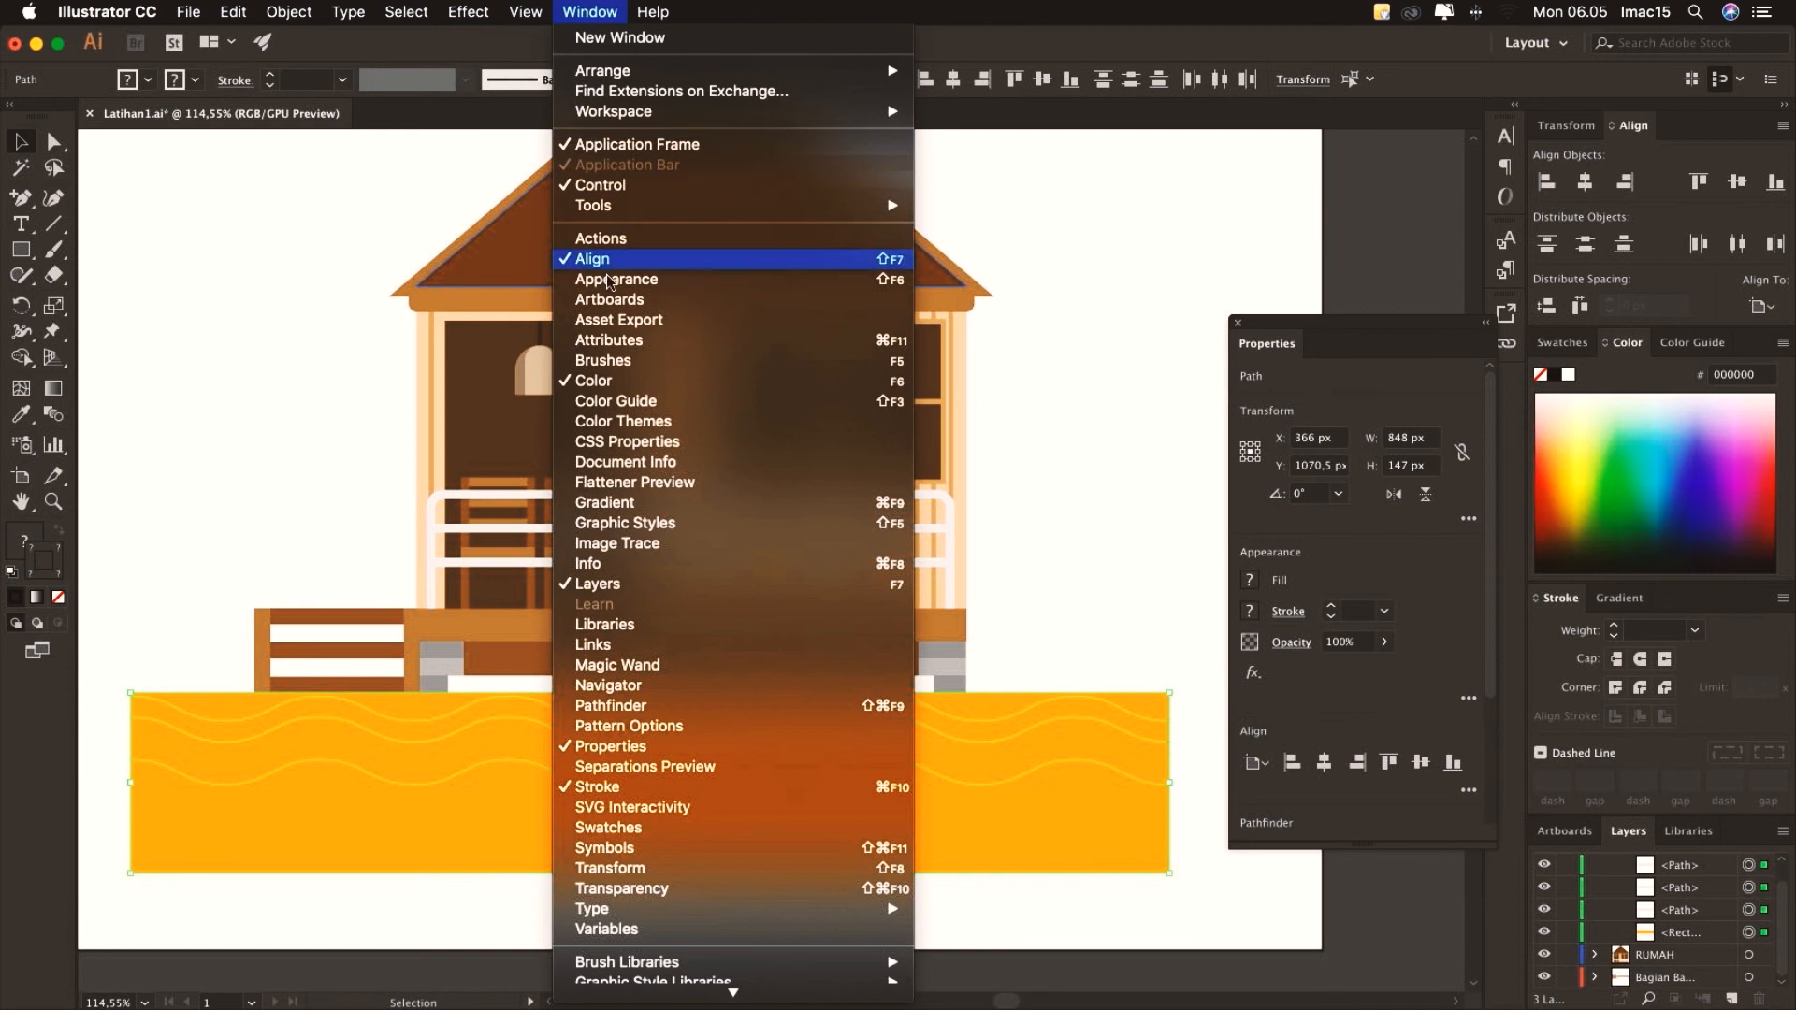
left_click(640, 711)
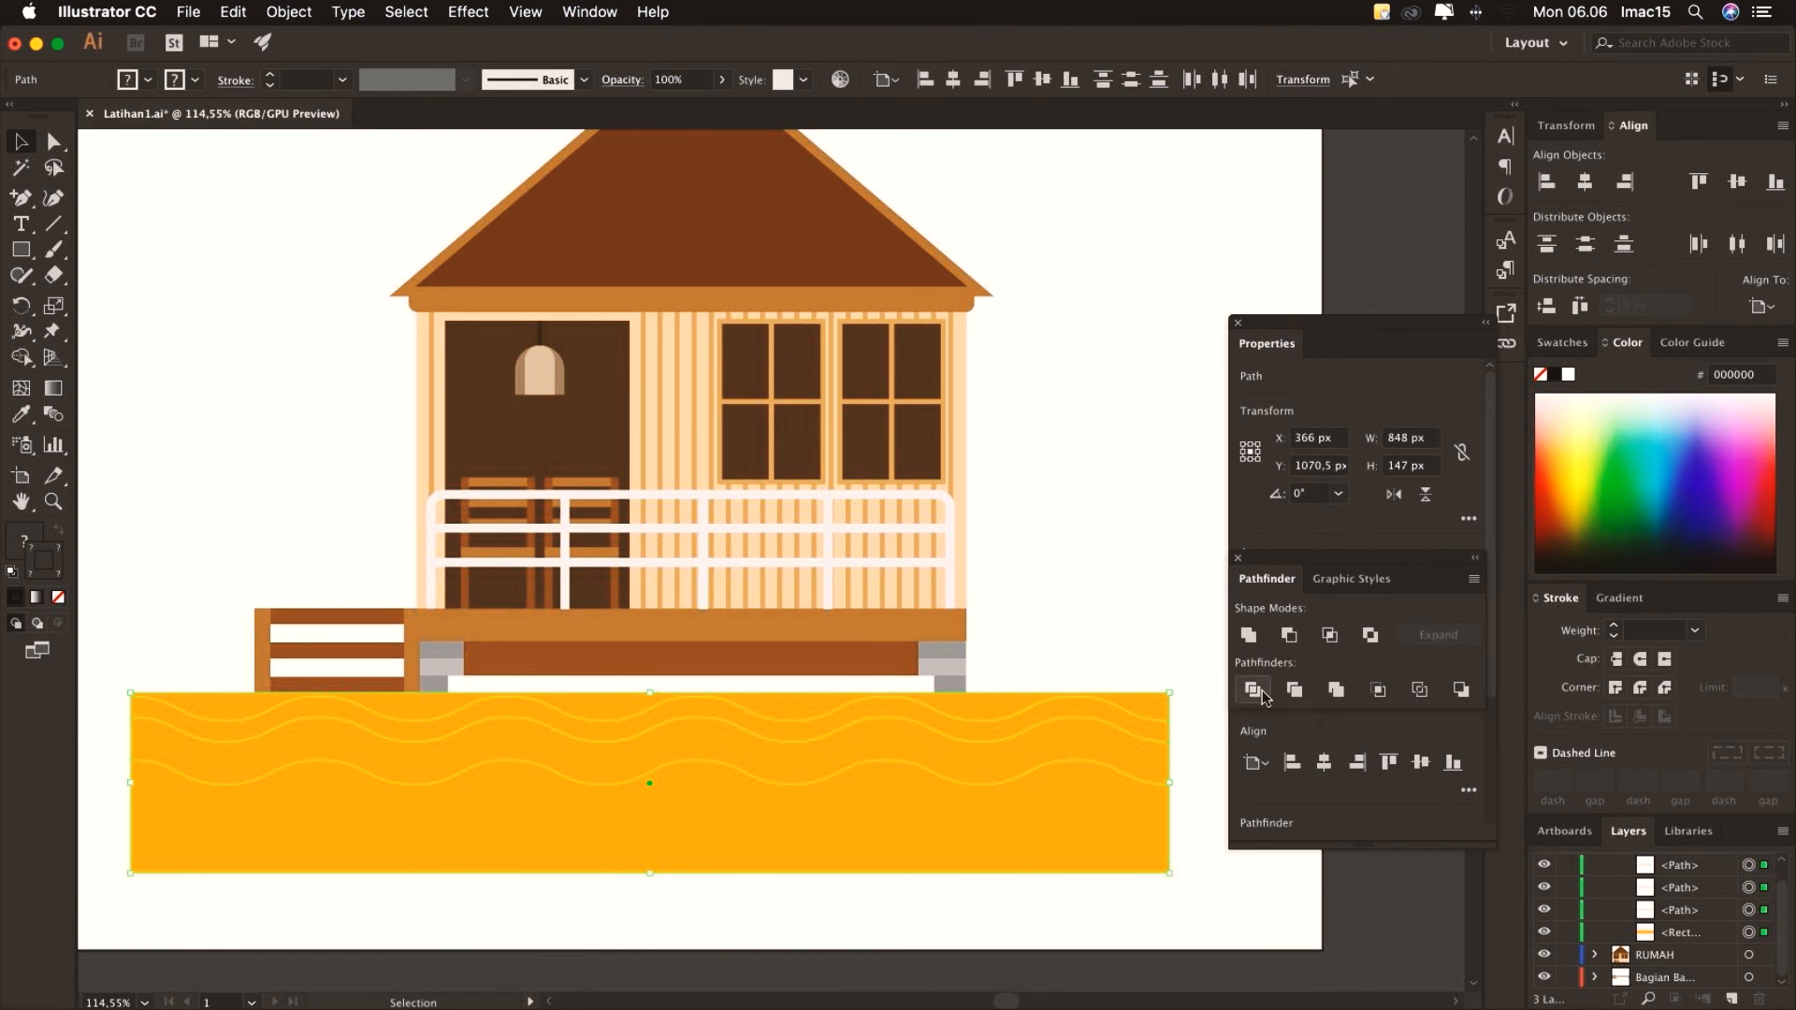
left_click(1253, 690)
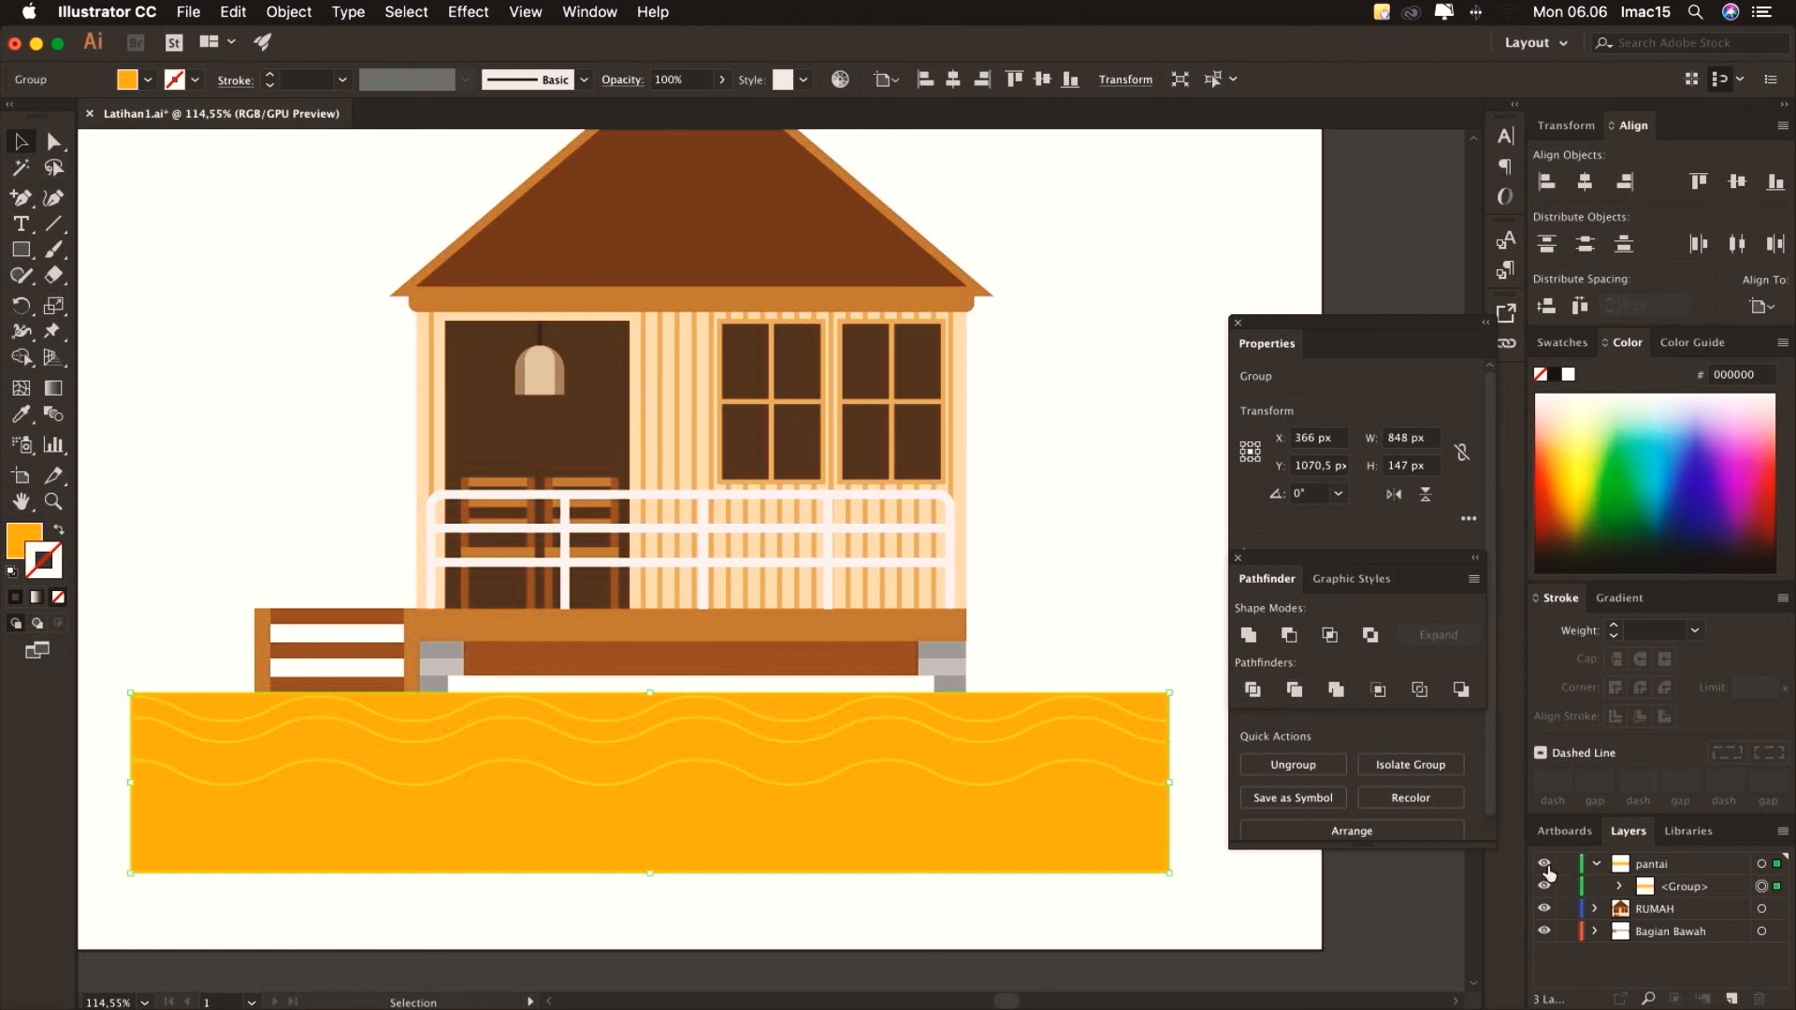
left_click(1293, 764)
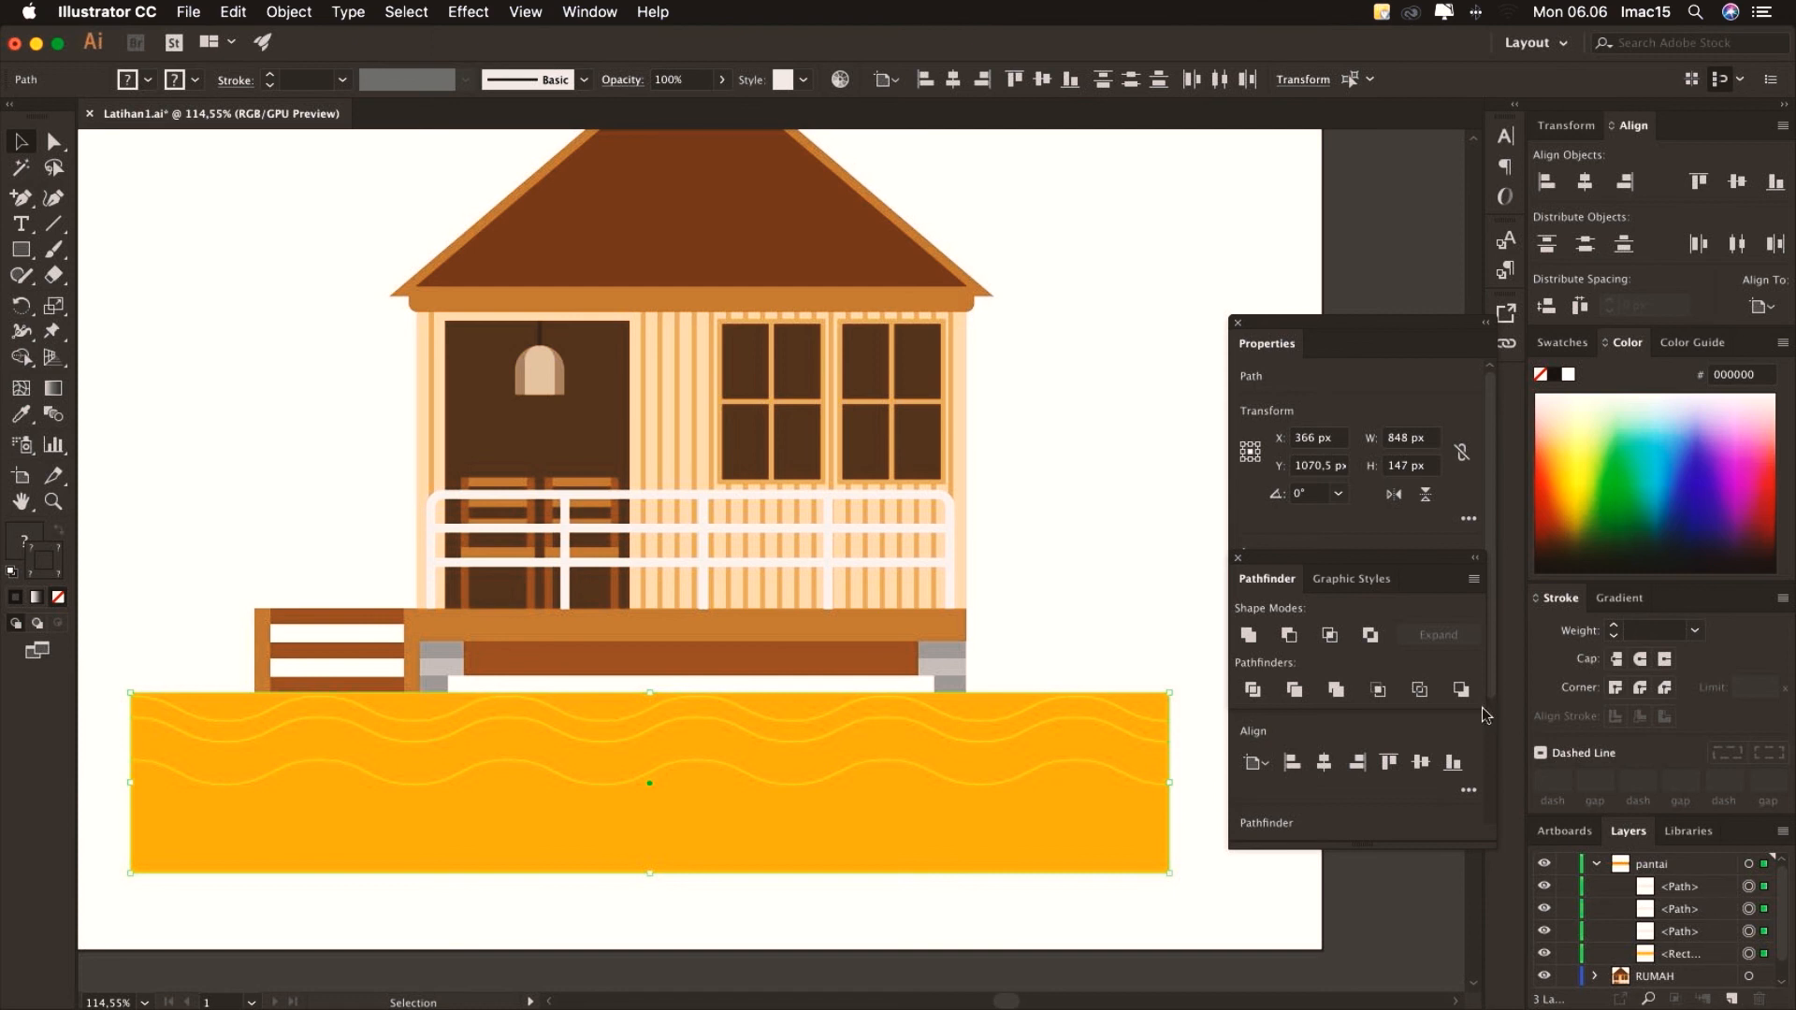
left_click(1254, 691)
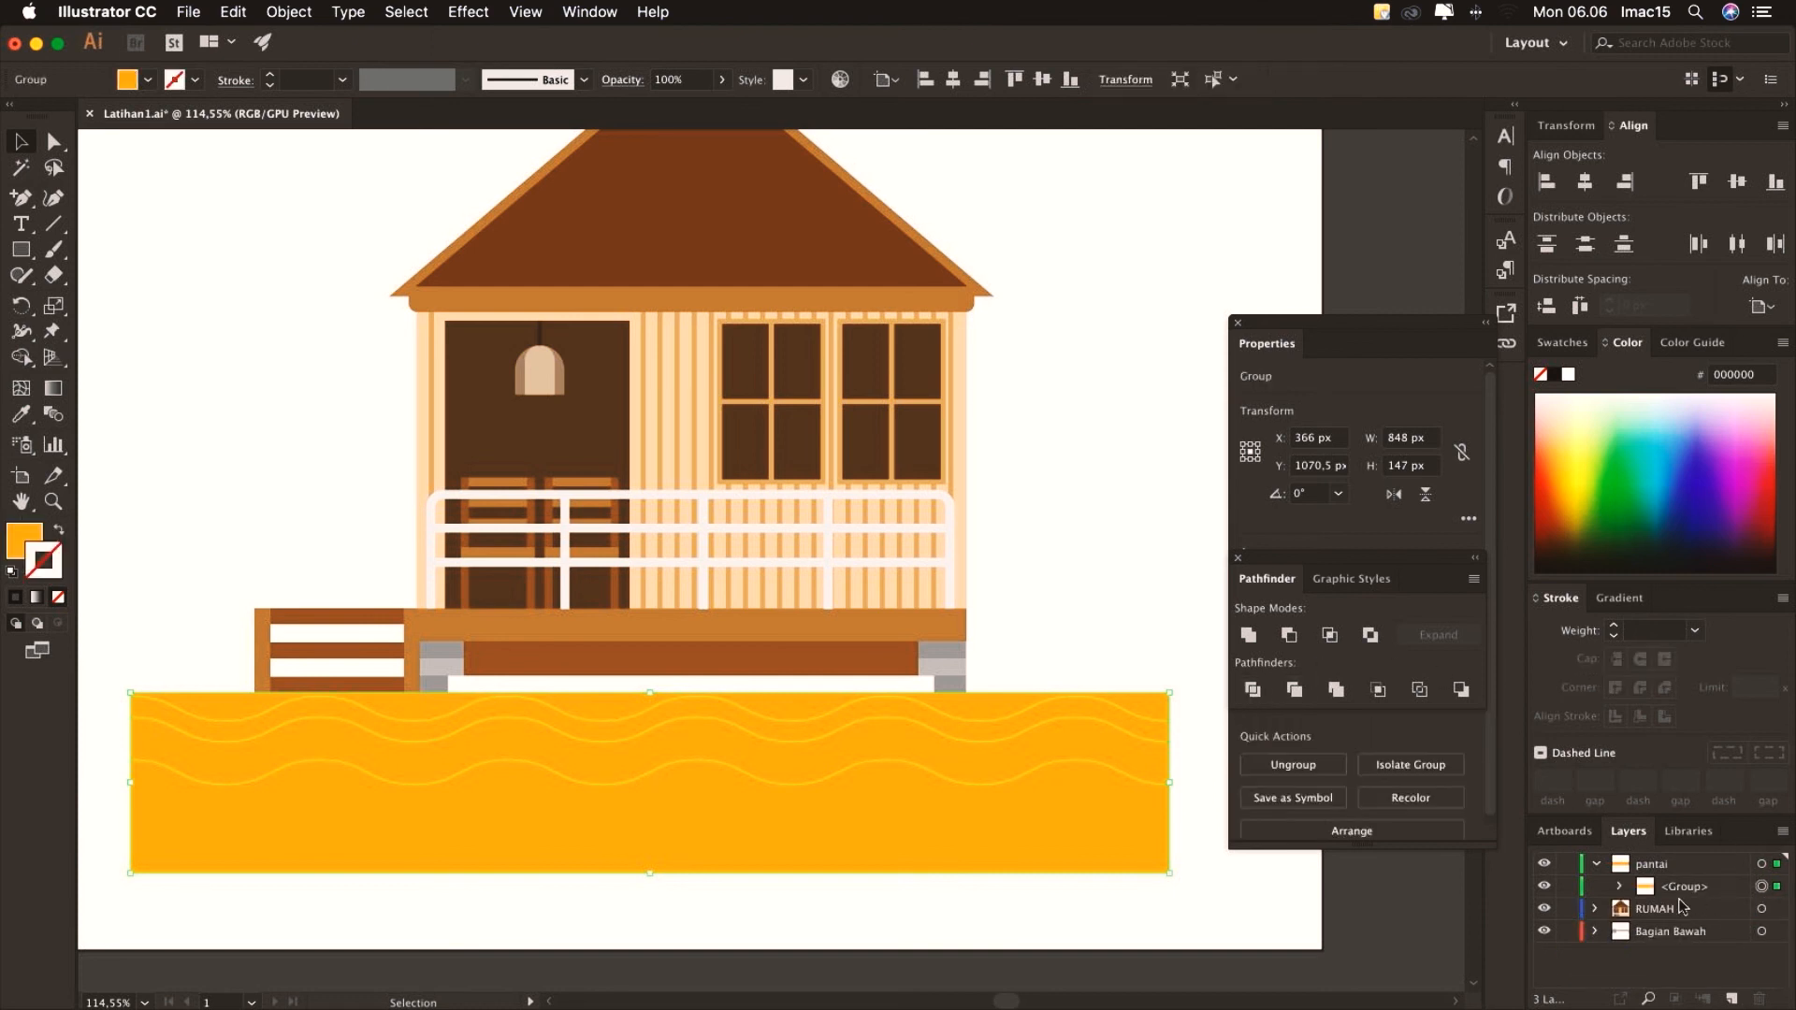
Delete the divided strip above the first wavy line and select the wave band directly below it
left_click(1620, 888)
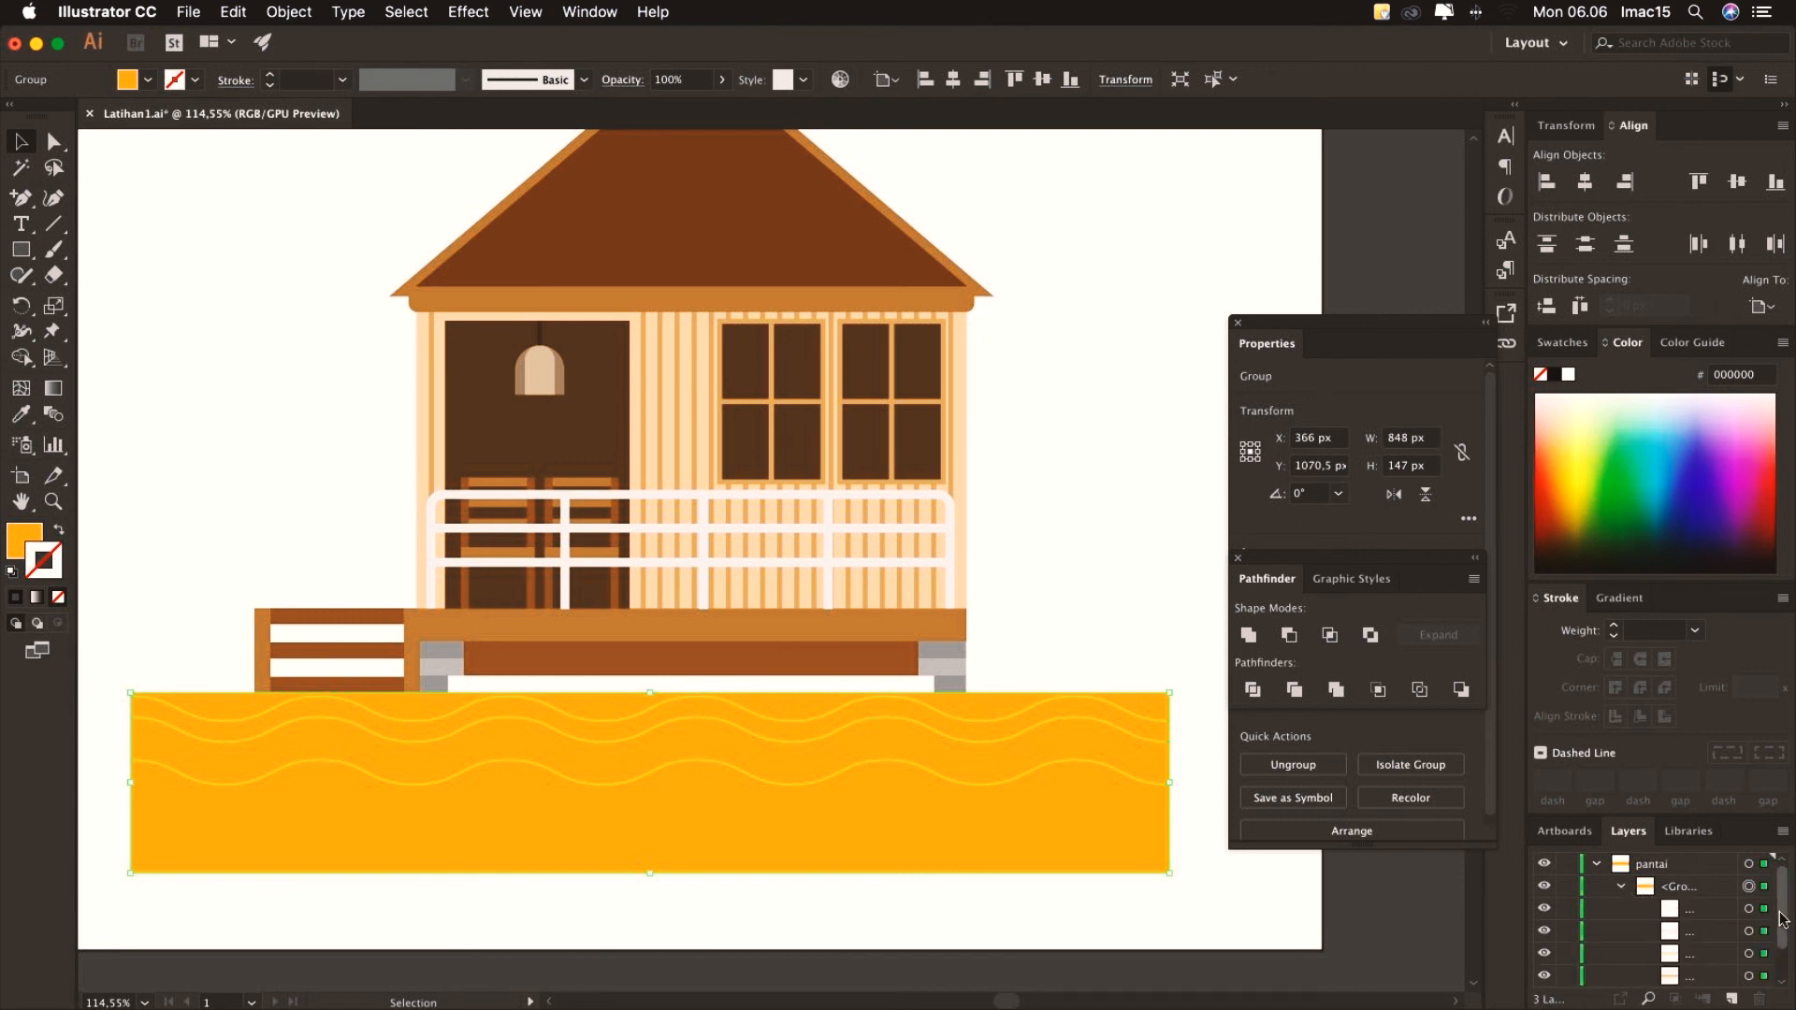
scroll(1769, 917, "down", 2)
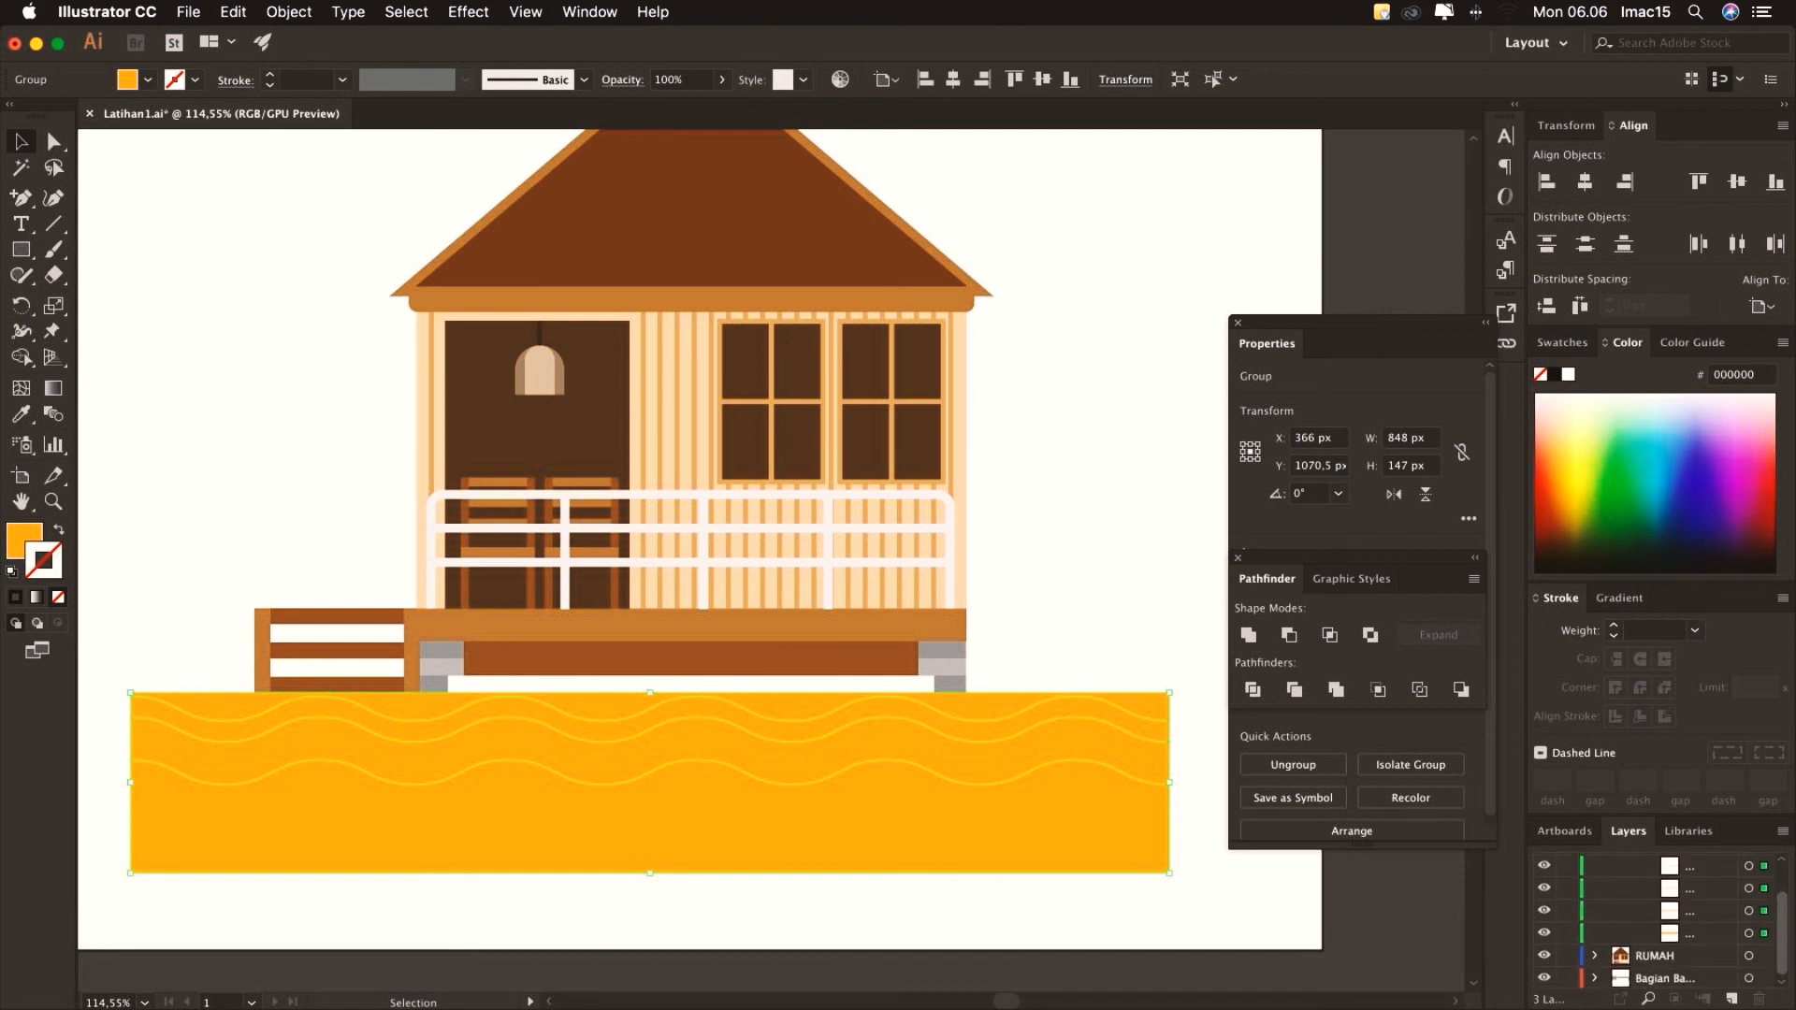
left_click(1747, 868)
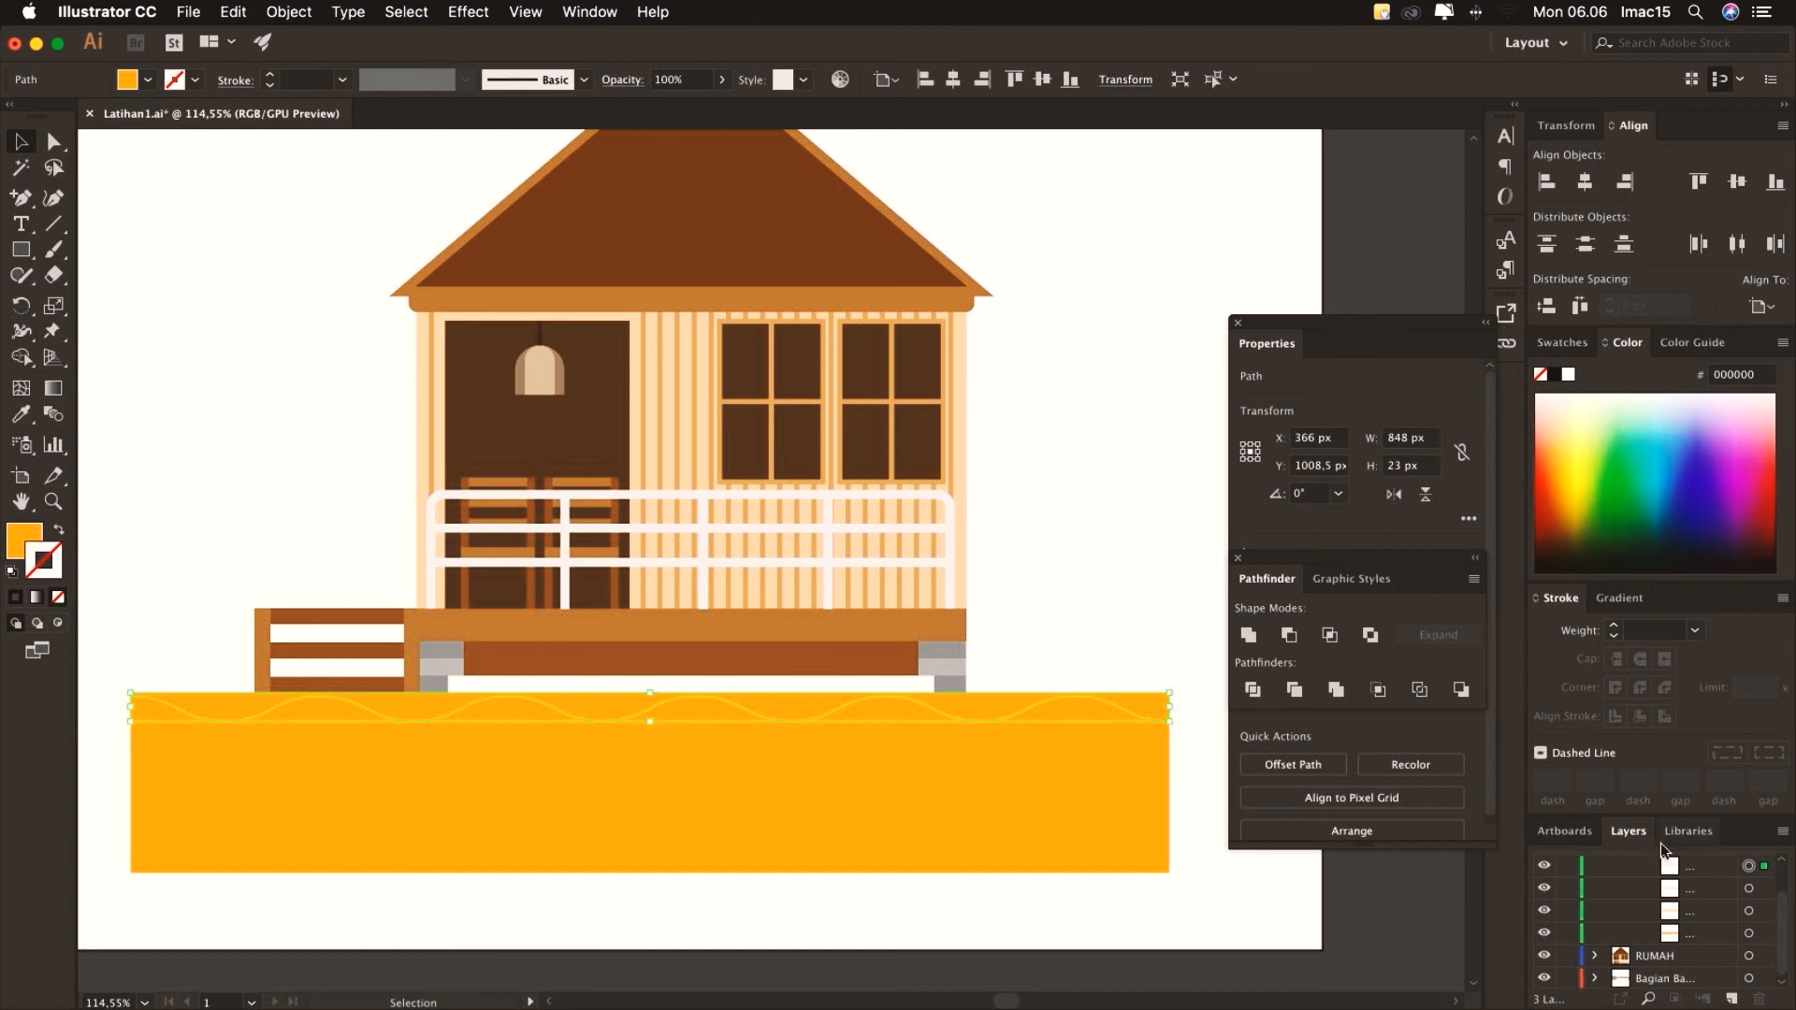
key("Delete")
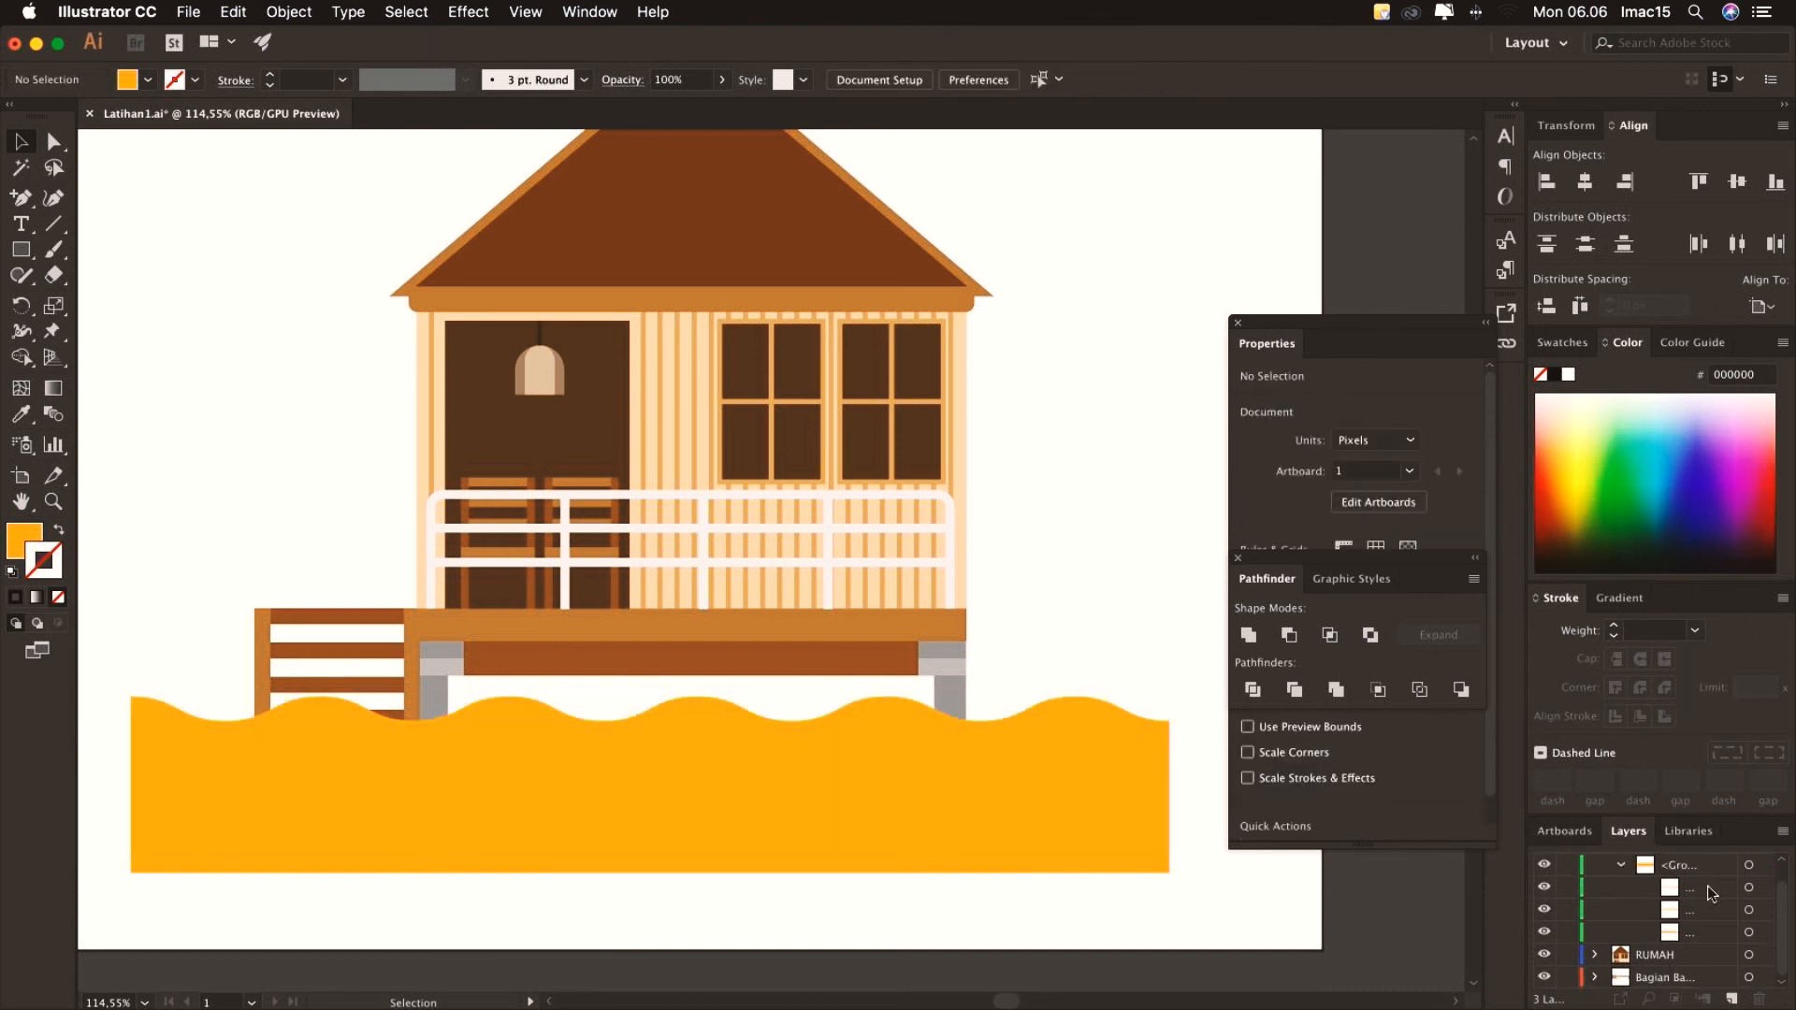
left_click(1750, 892)
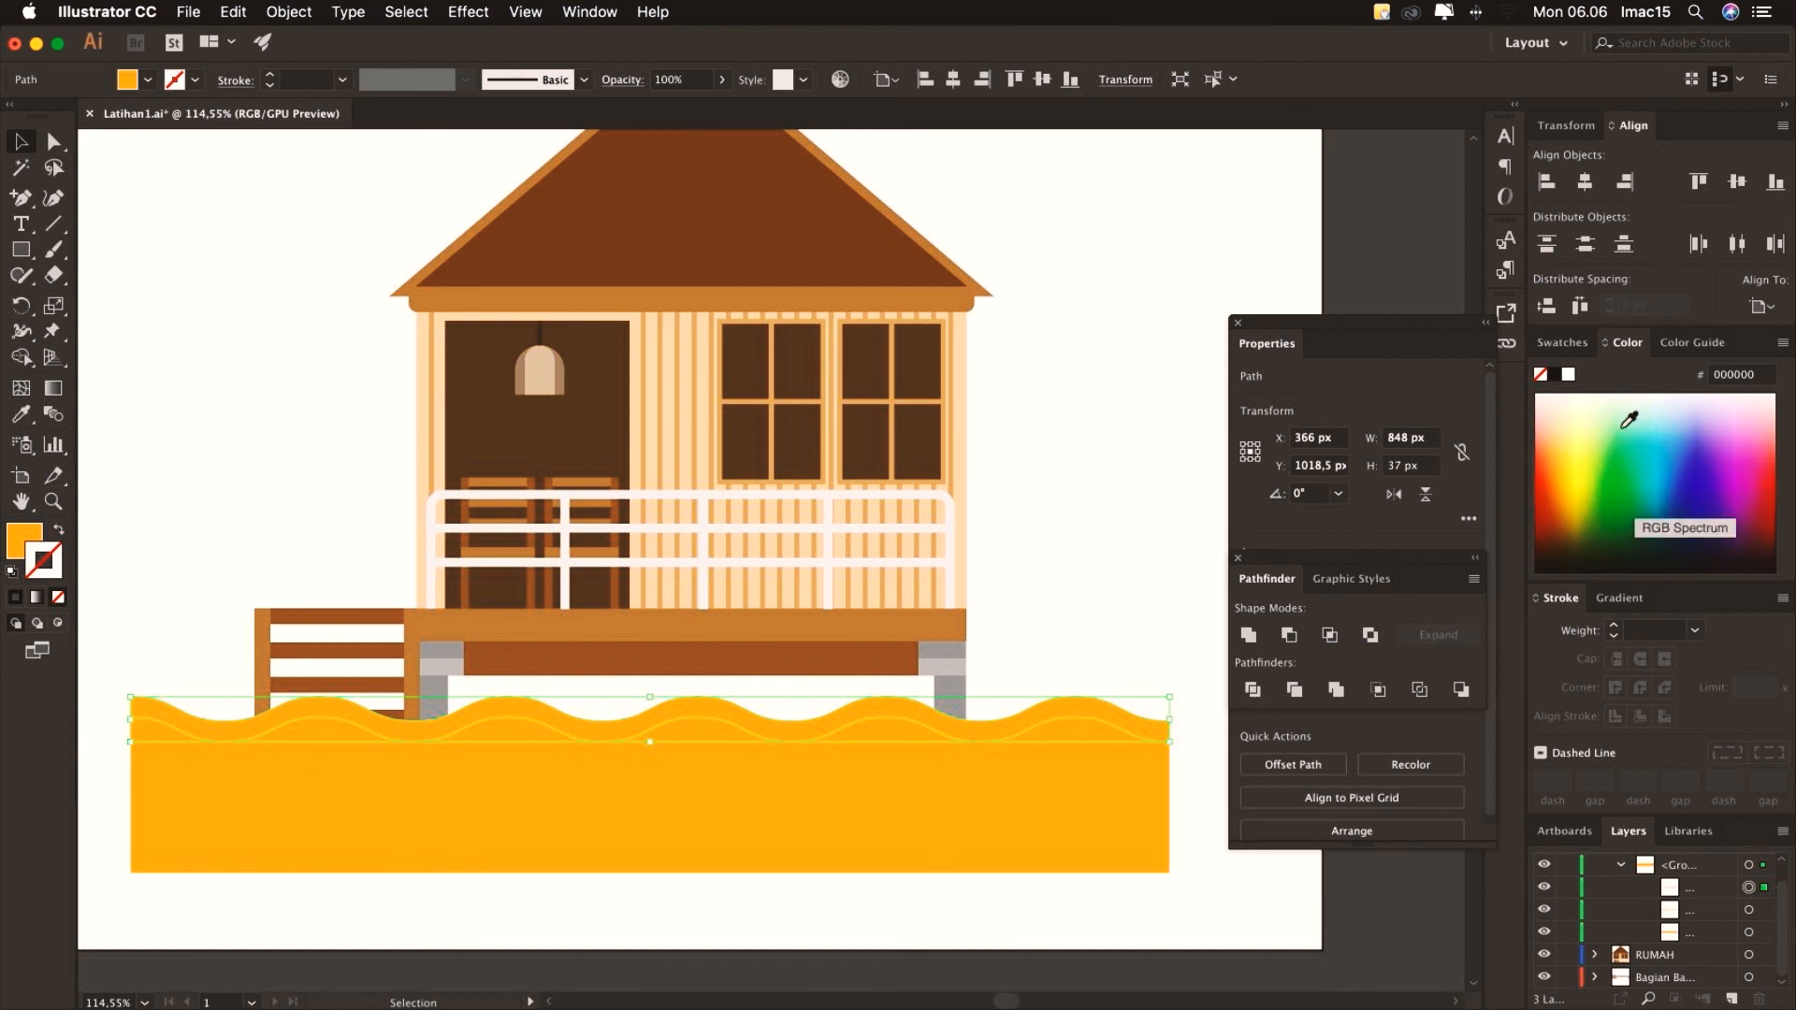
left_click(1562, 343)
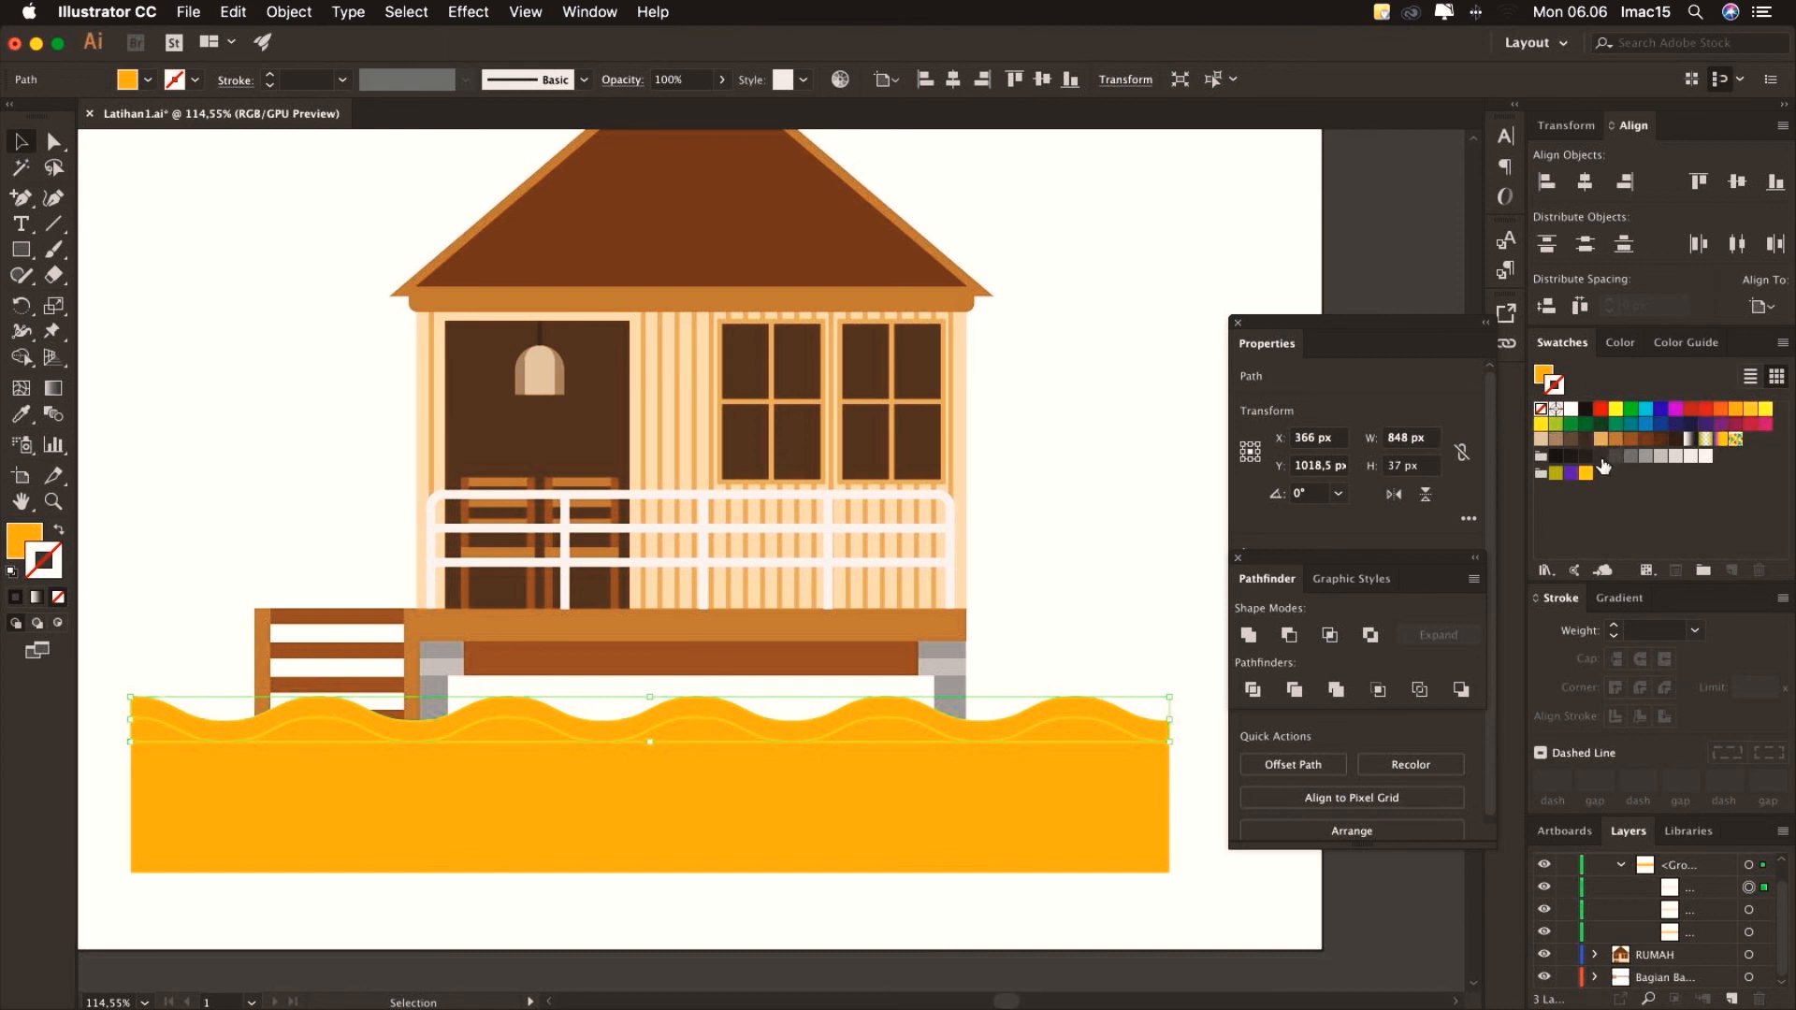
key("x")
left_click(1766, 409)
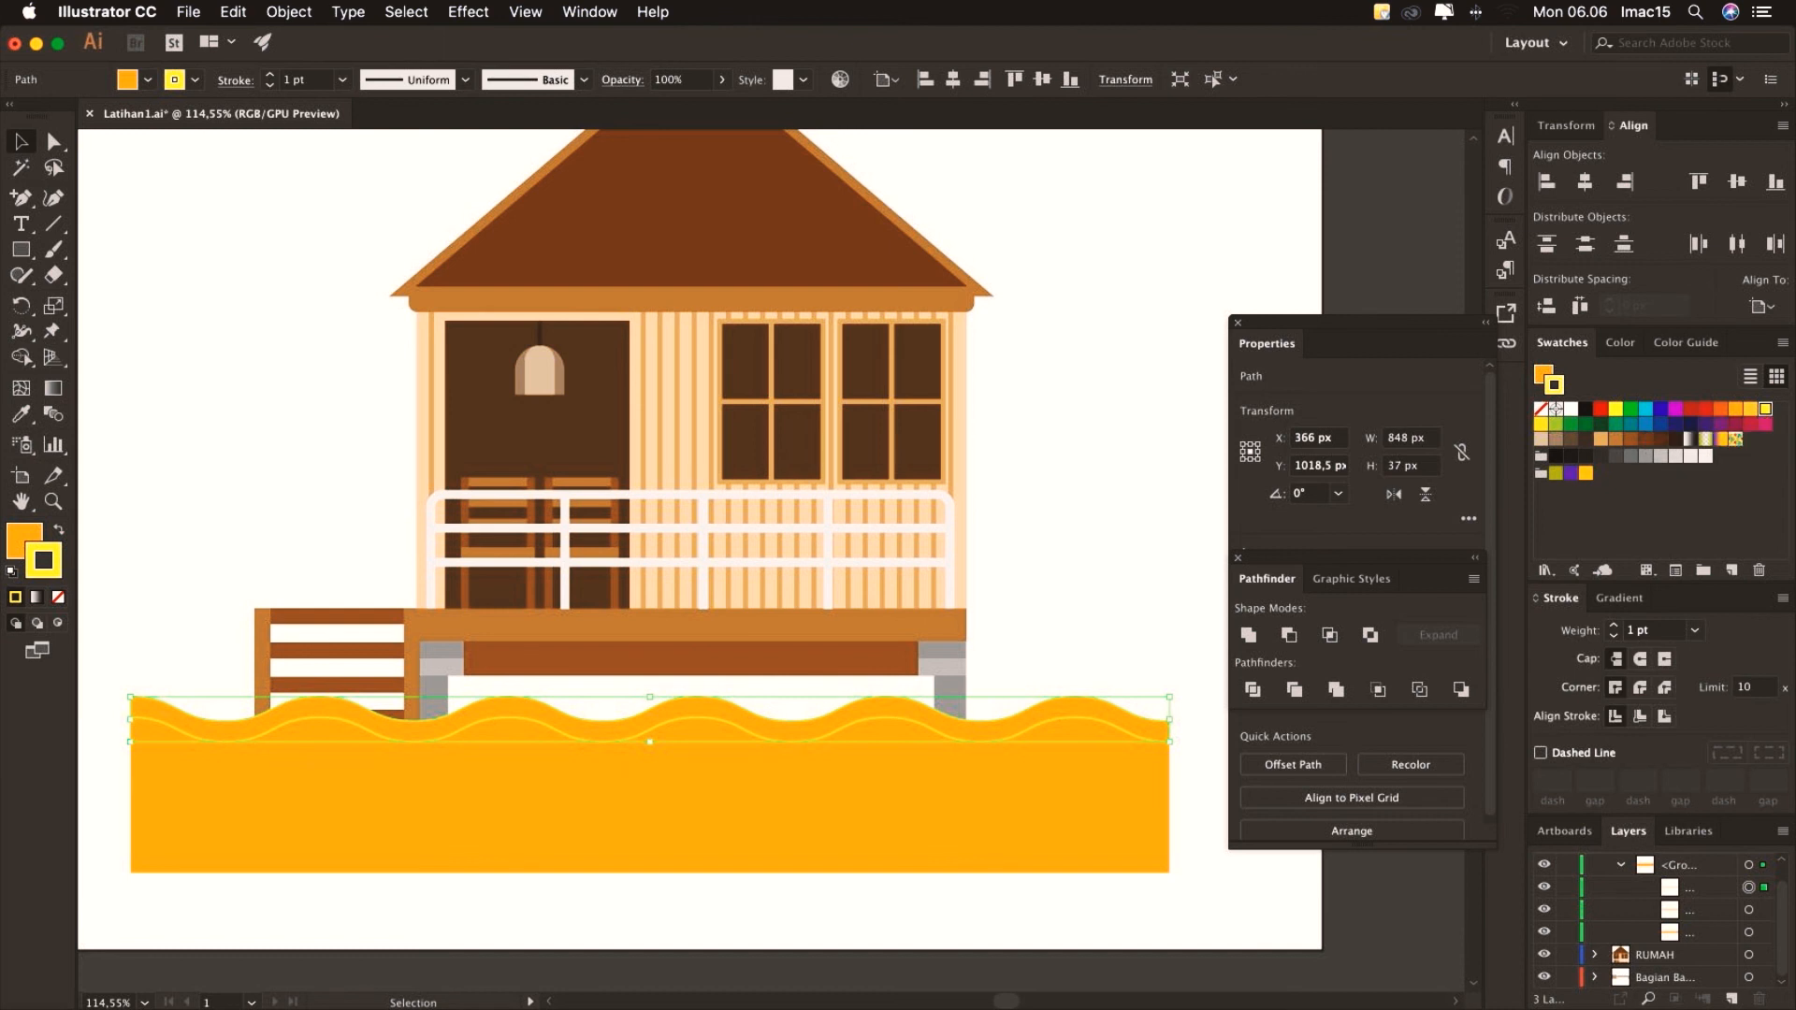
left_click(58, 597)
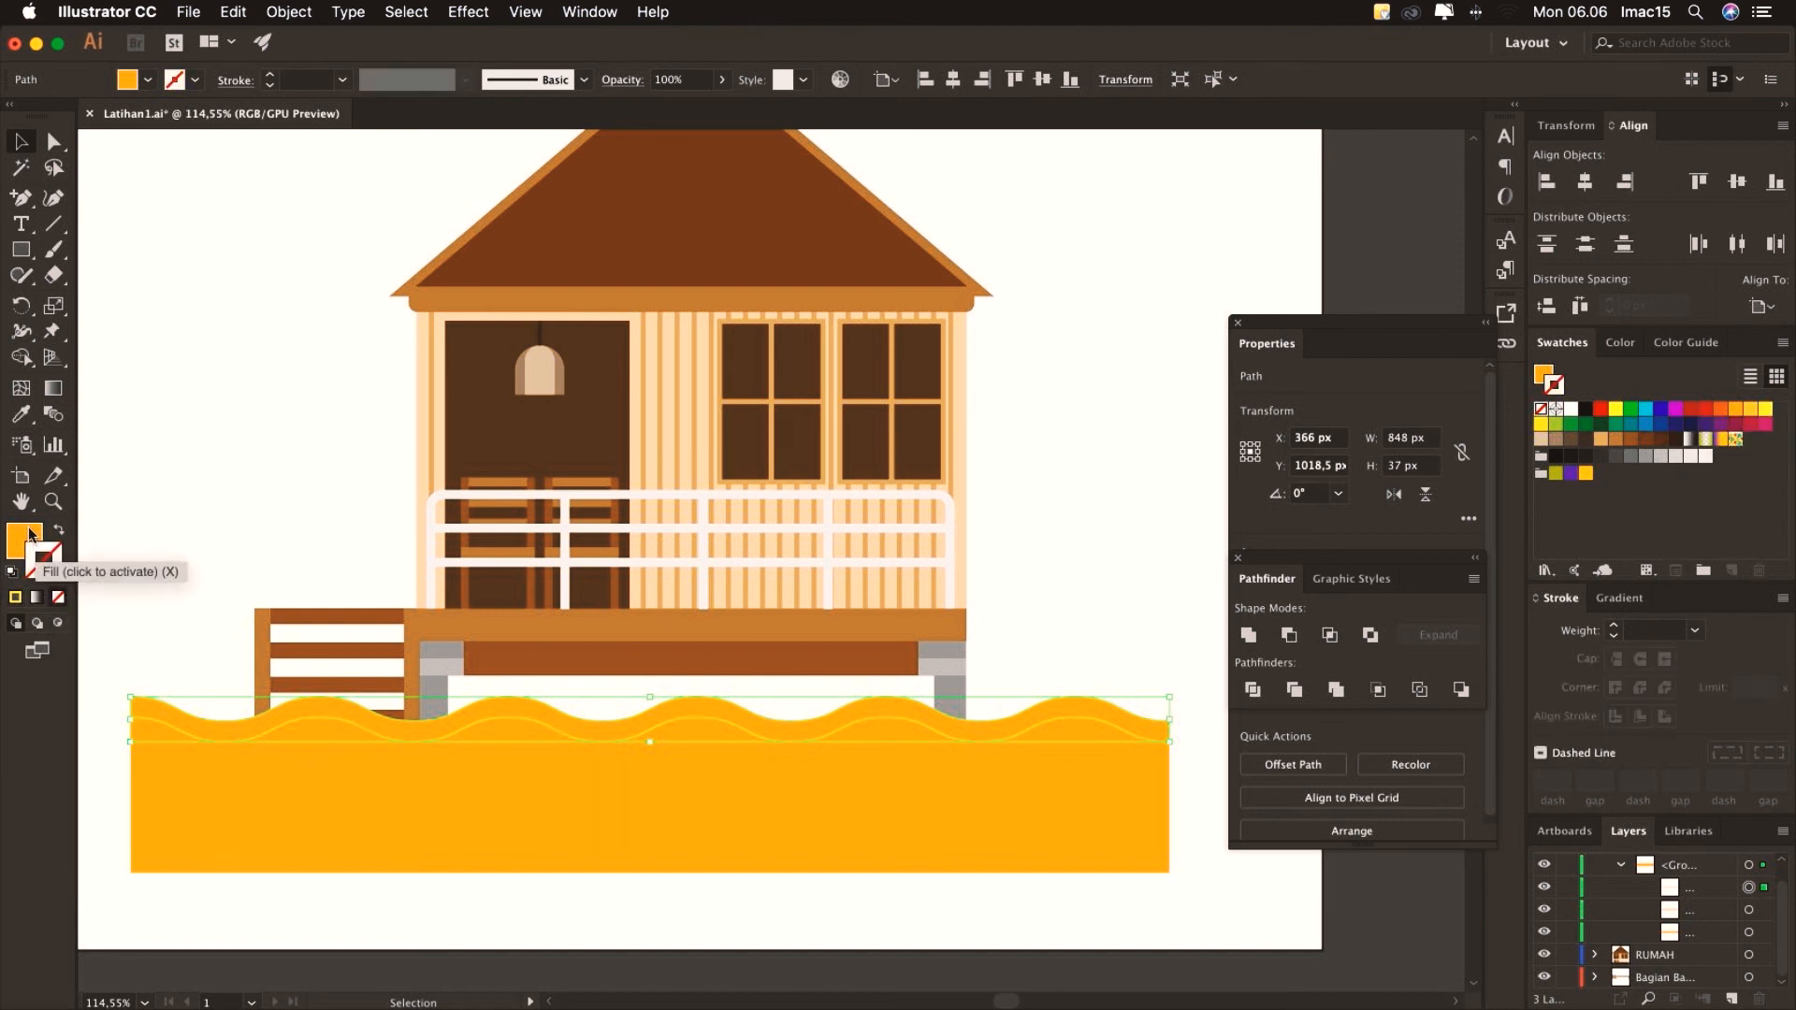
Fill the uppermost wave band with a pale cream colour, DDD197, without giving it a stroke
left_click(28, 538)
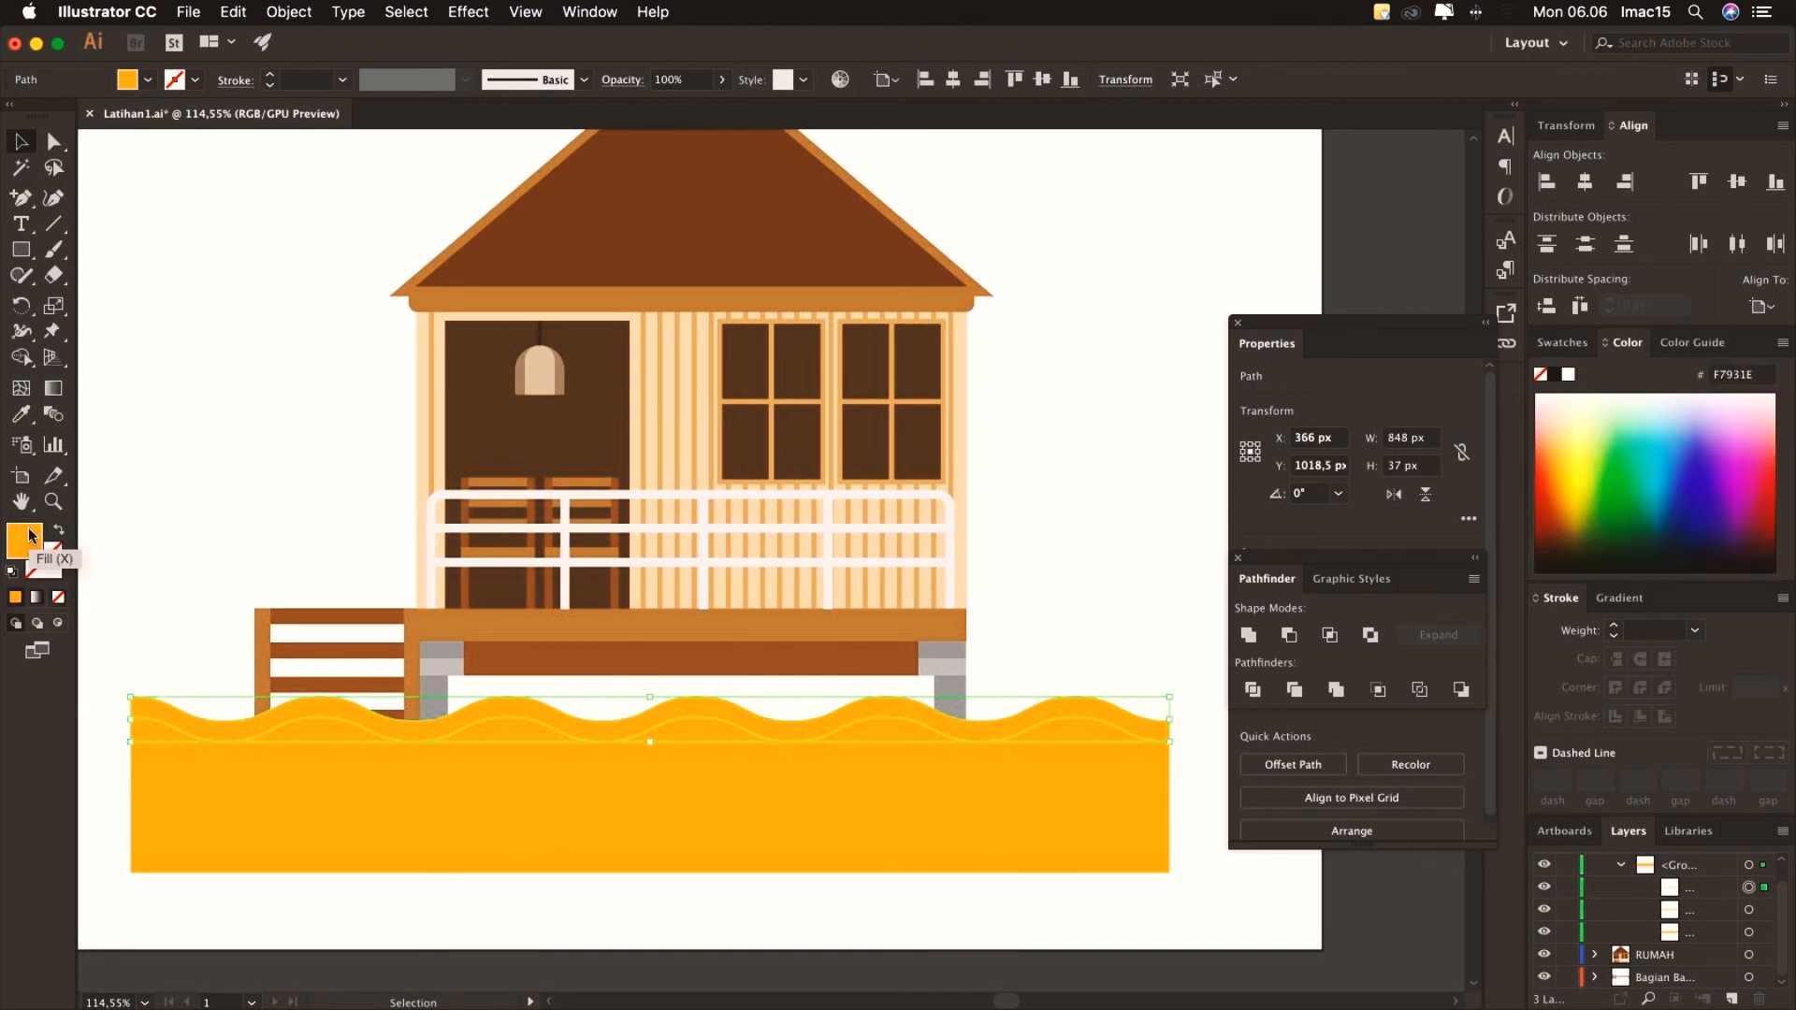
left_click(1543, 346)
left_click(1765, 409)
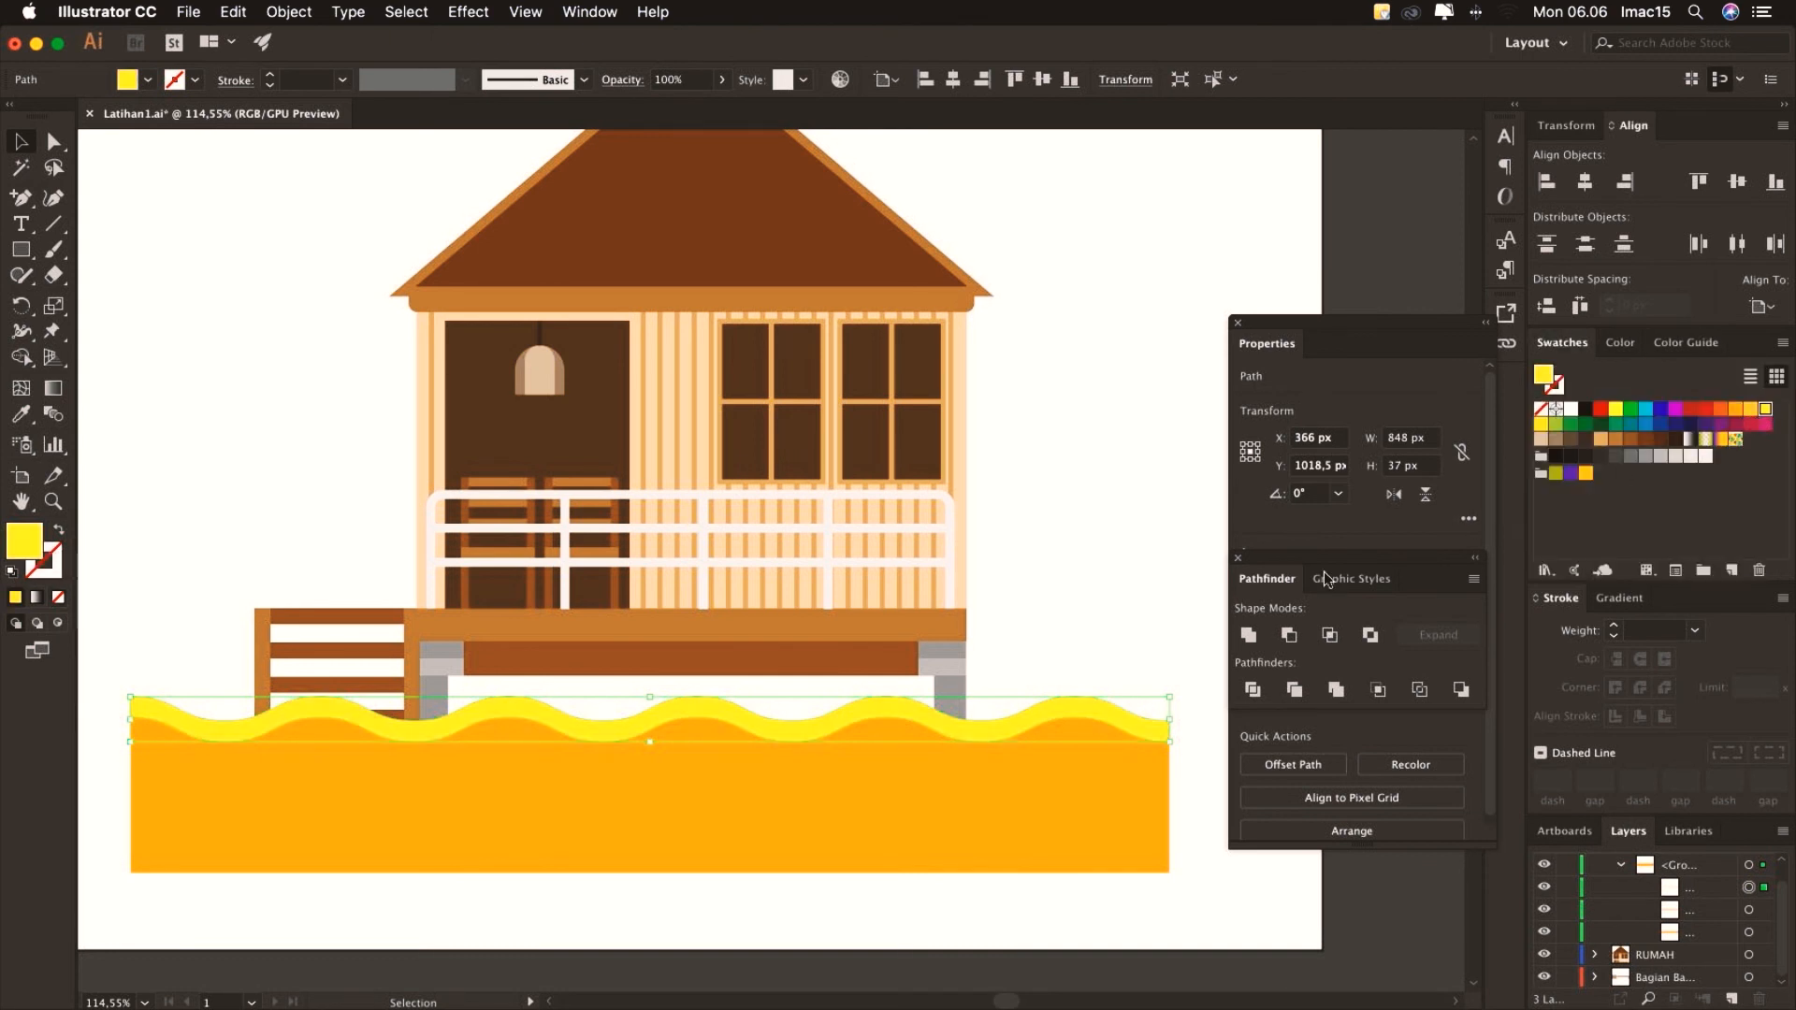
double_click(20, 552)
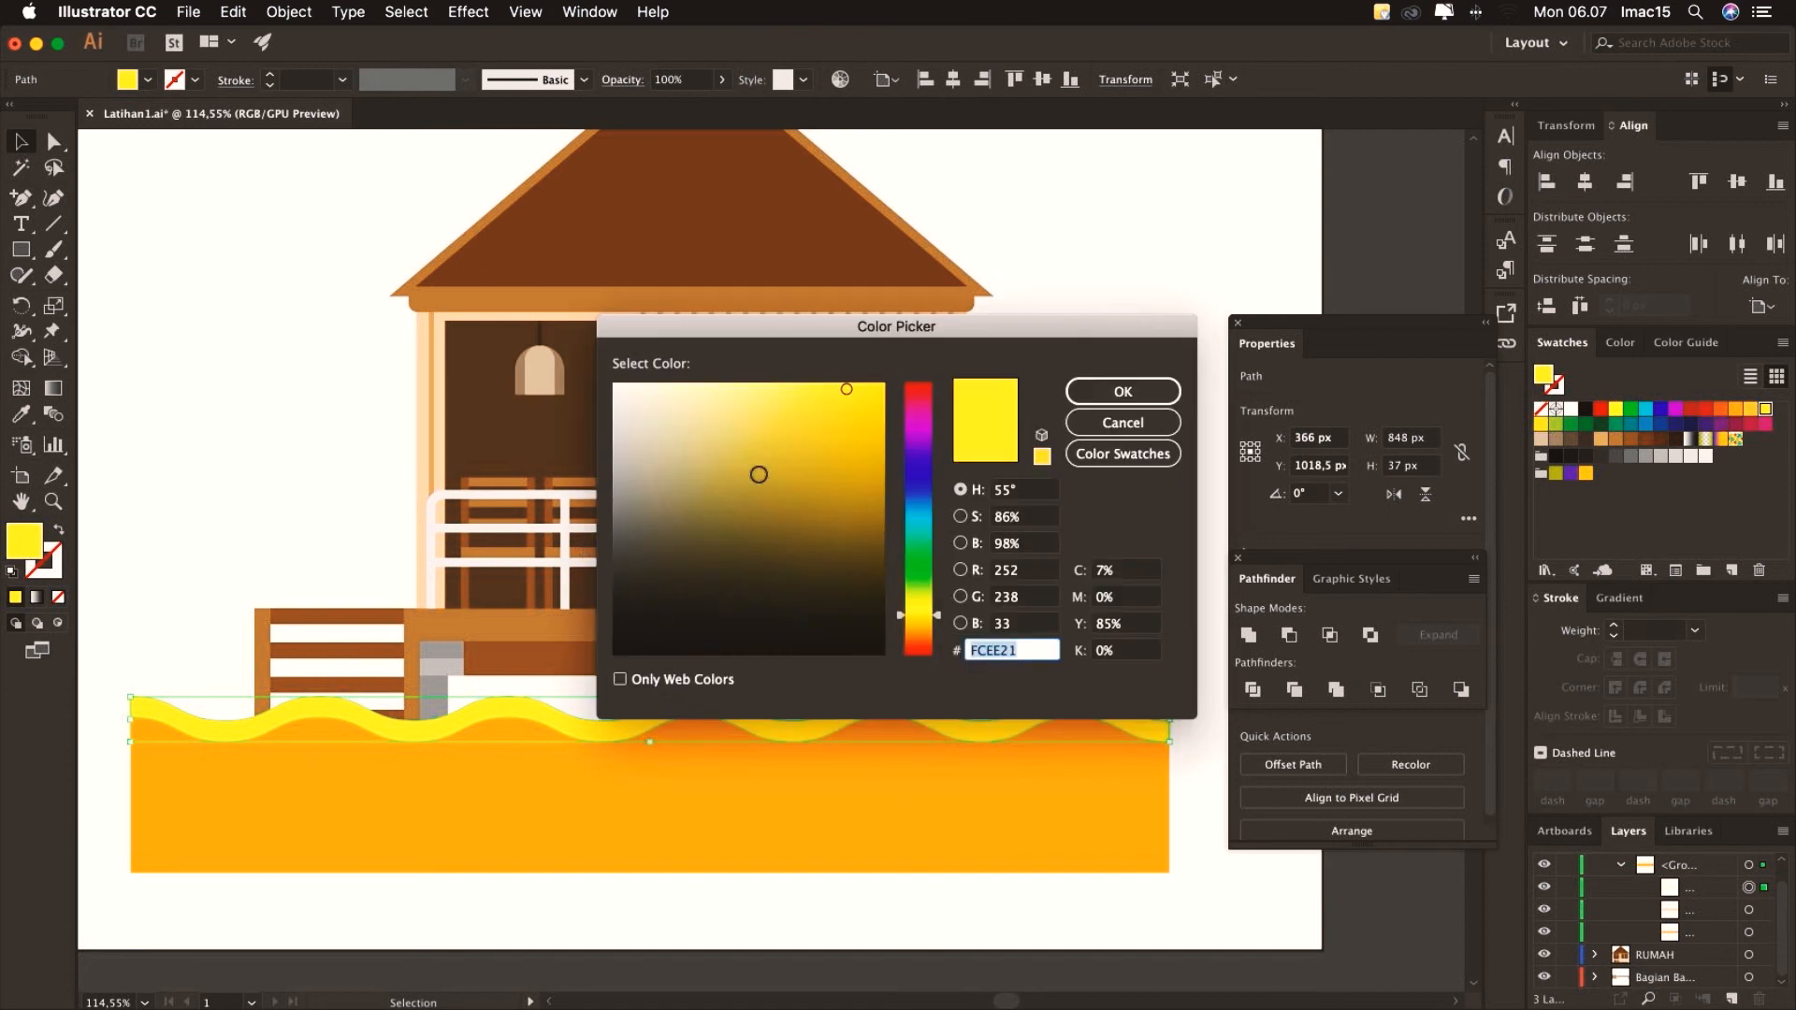
left_click(699, 419)
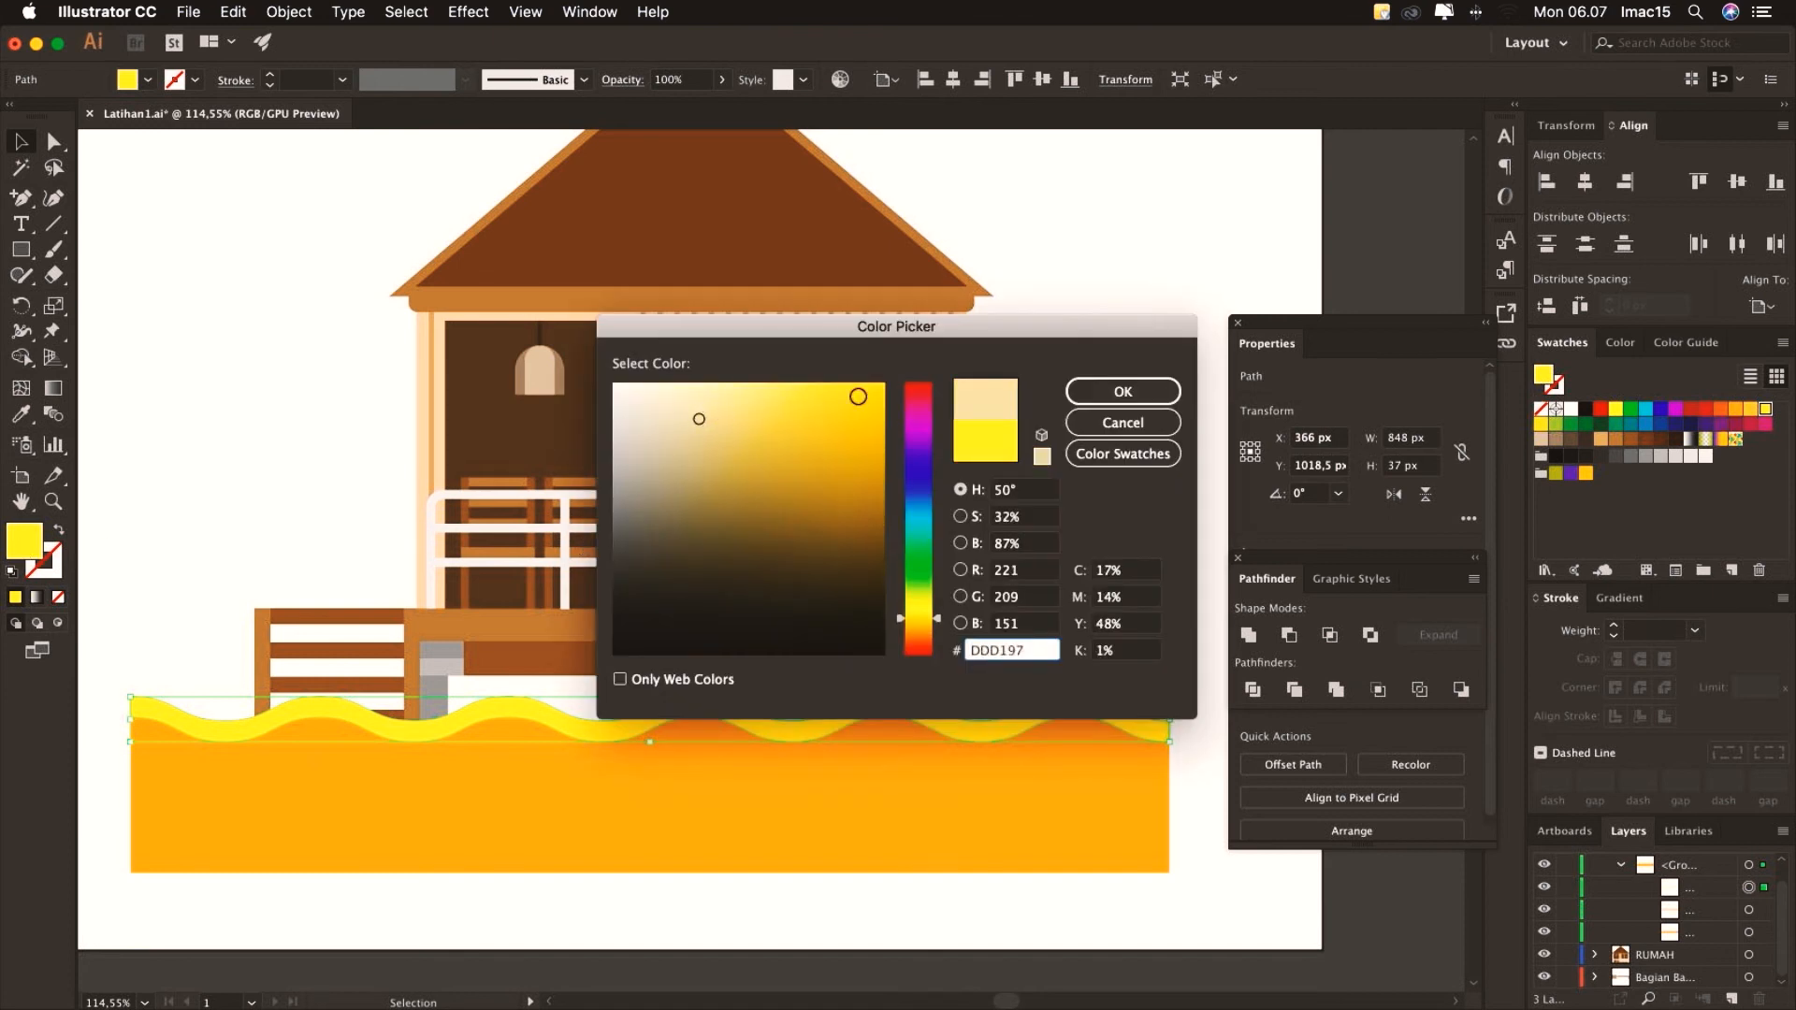
left_click(1086, 396)
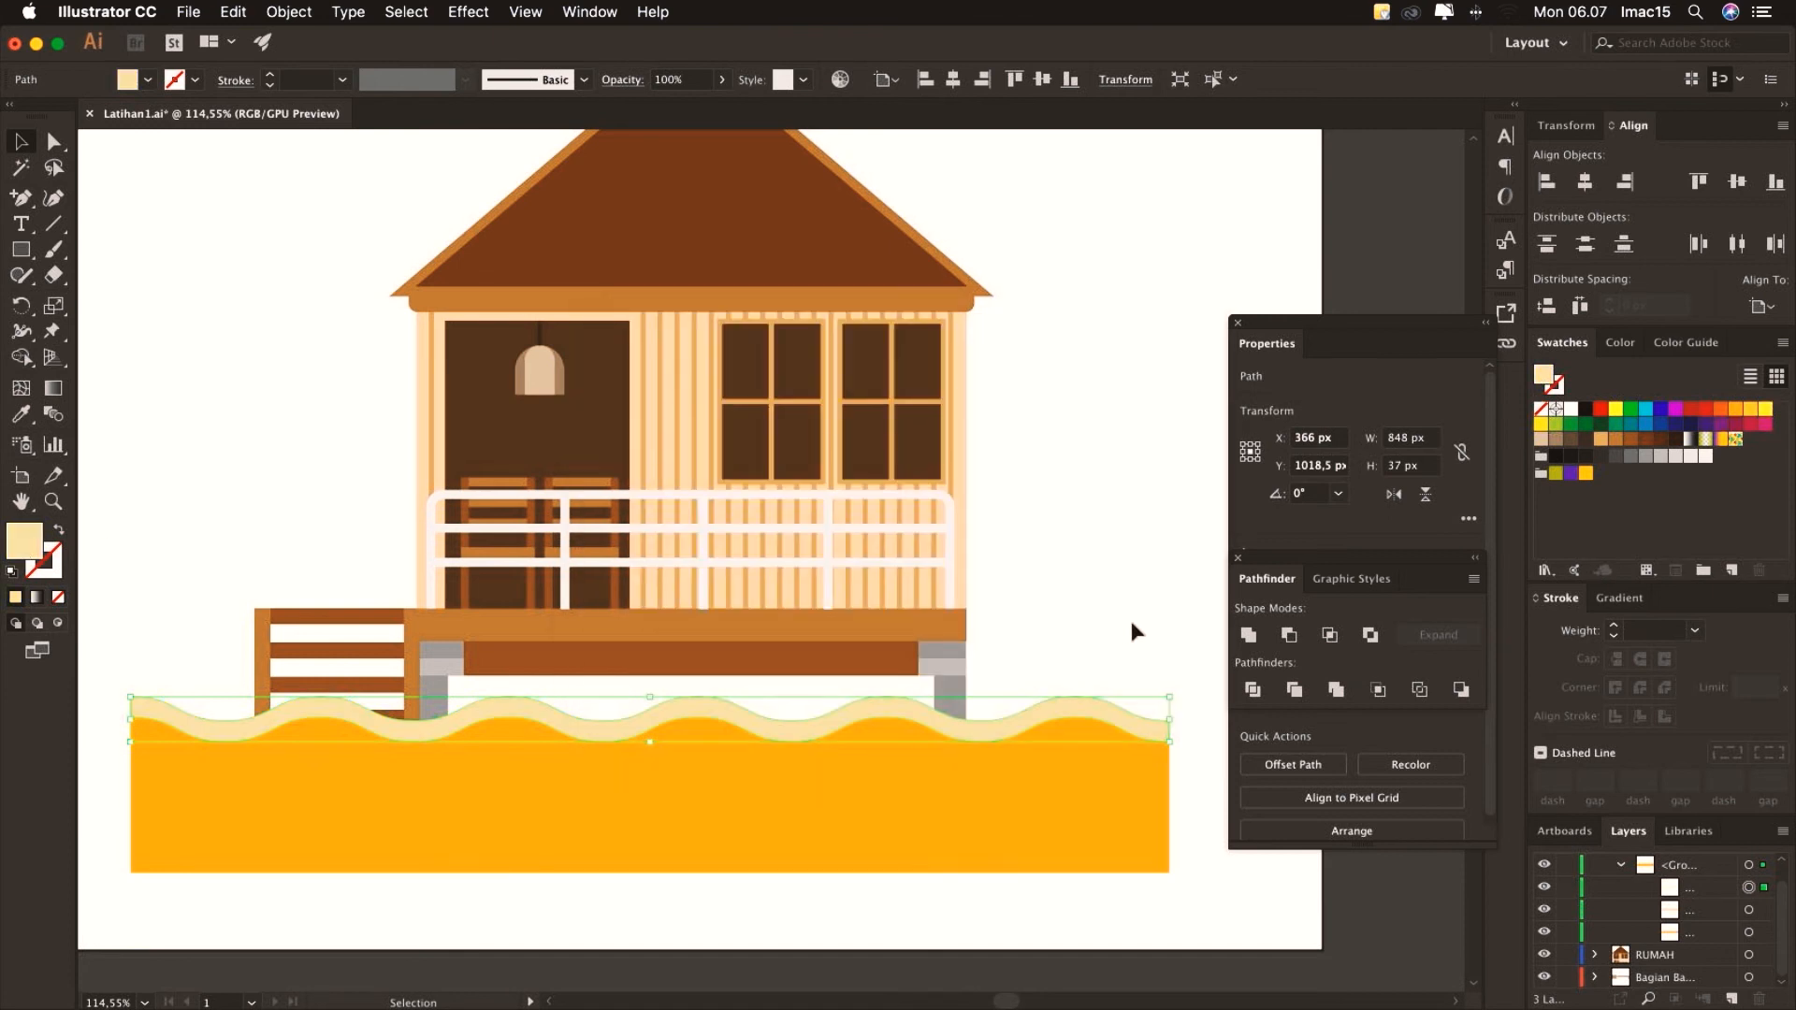
Fill the middle wave band with a golden-yellow swatch lighter than the orange sand below, and deselect it
left_click(1748, 910)
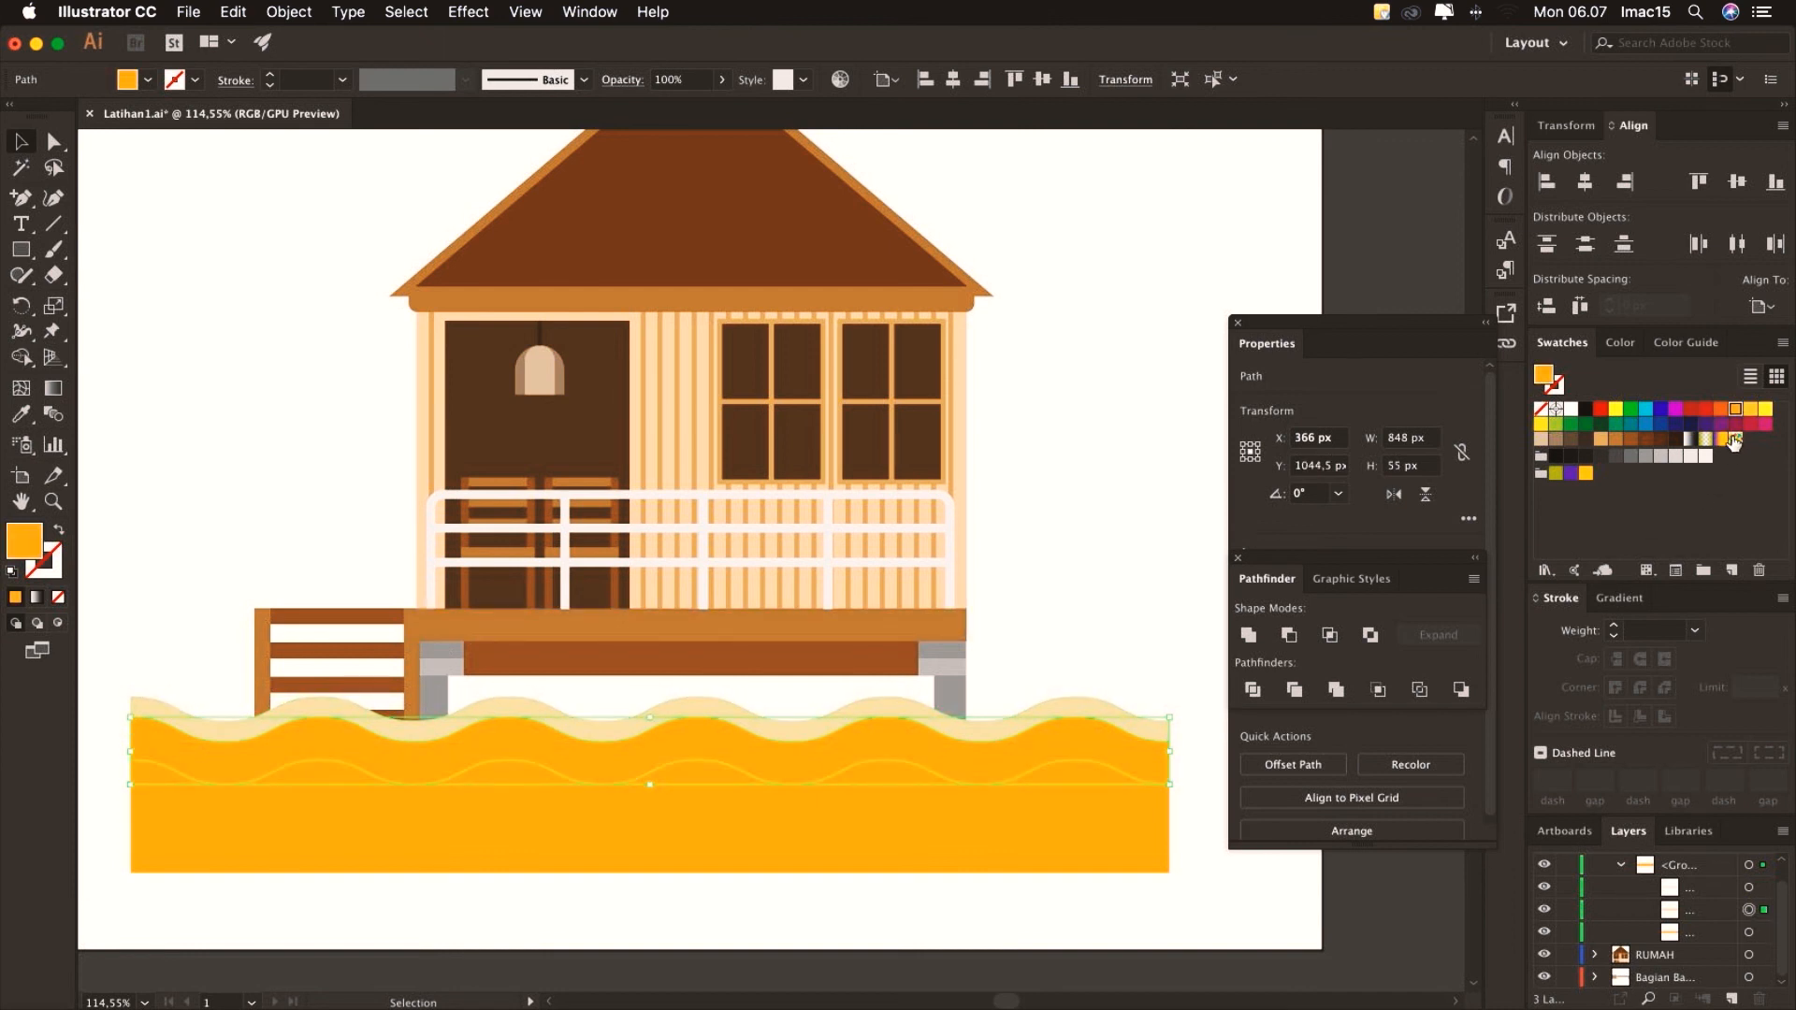
left_click(1749, 410)
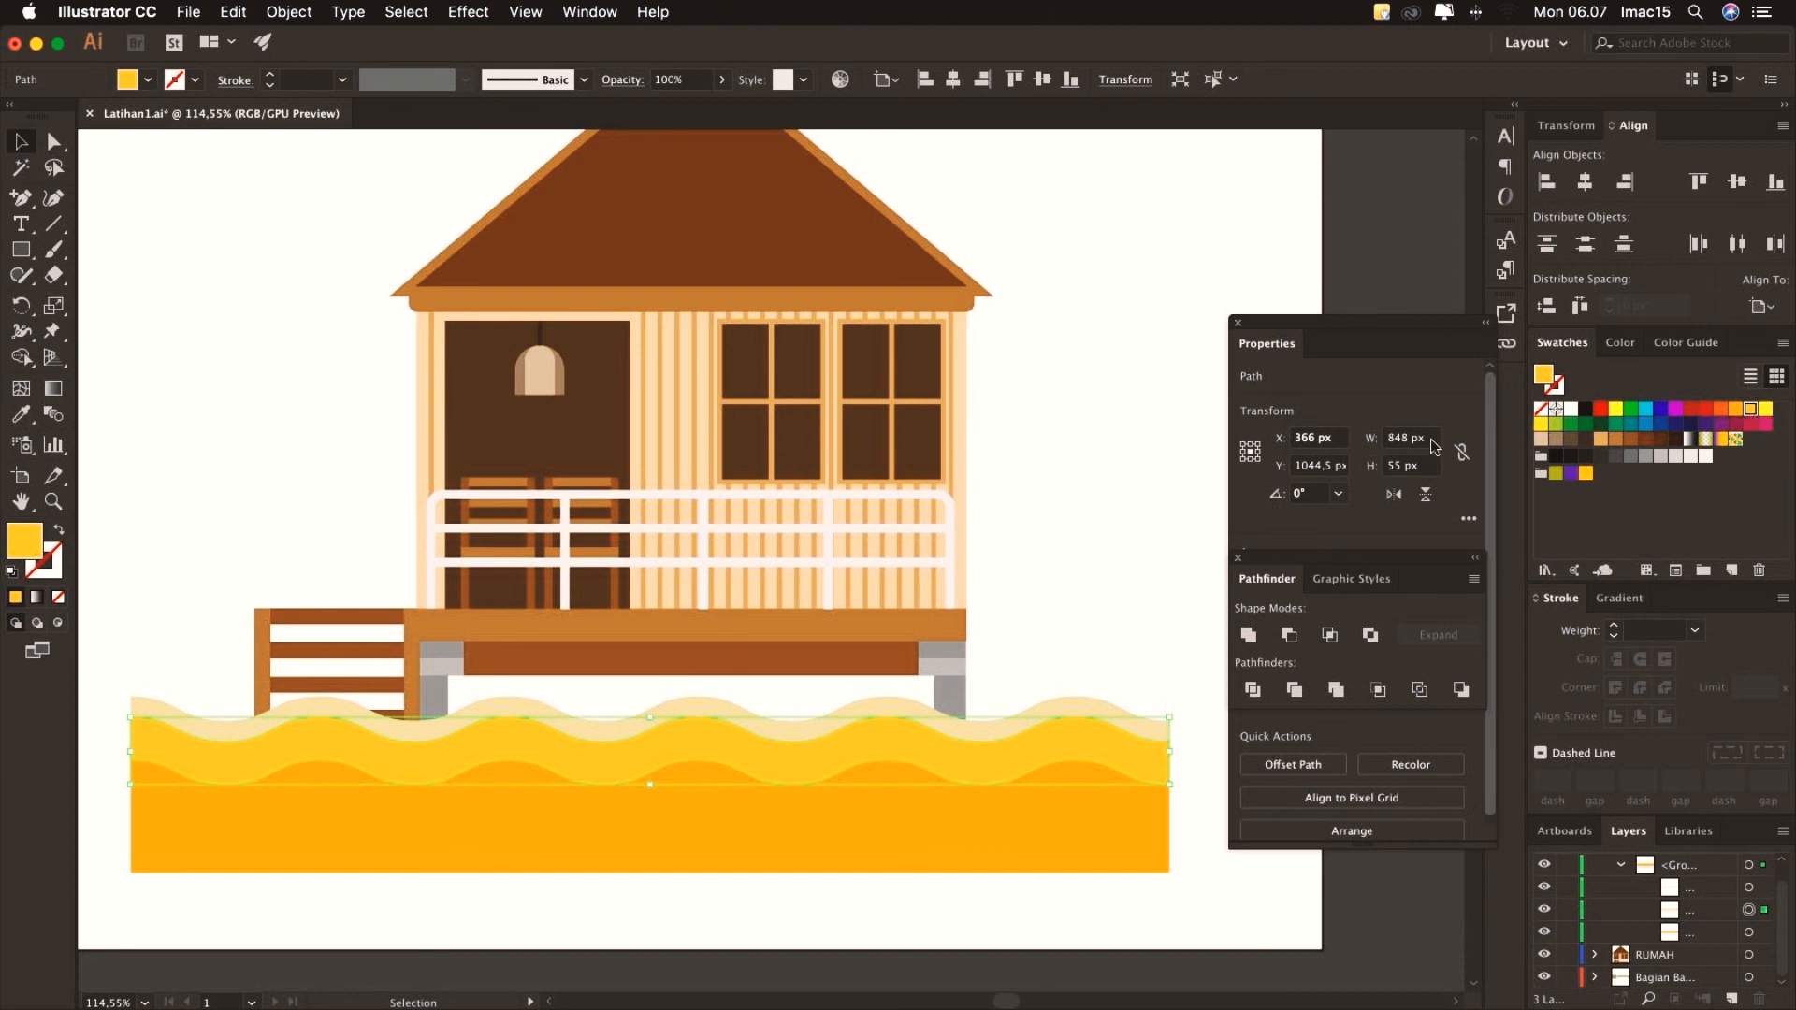
left_click(1133, 537)
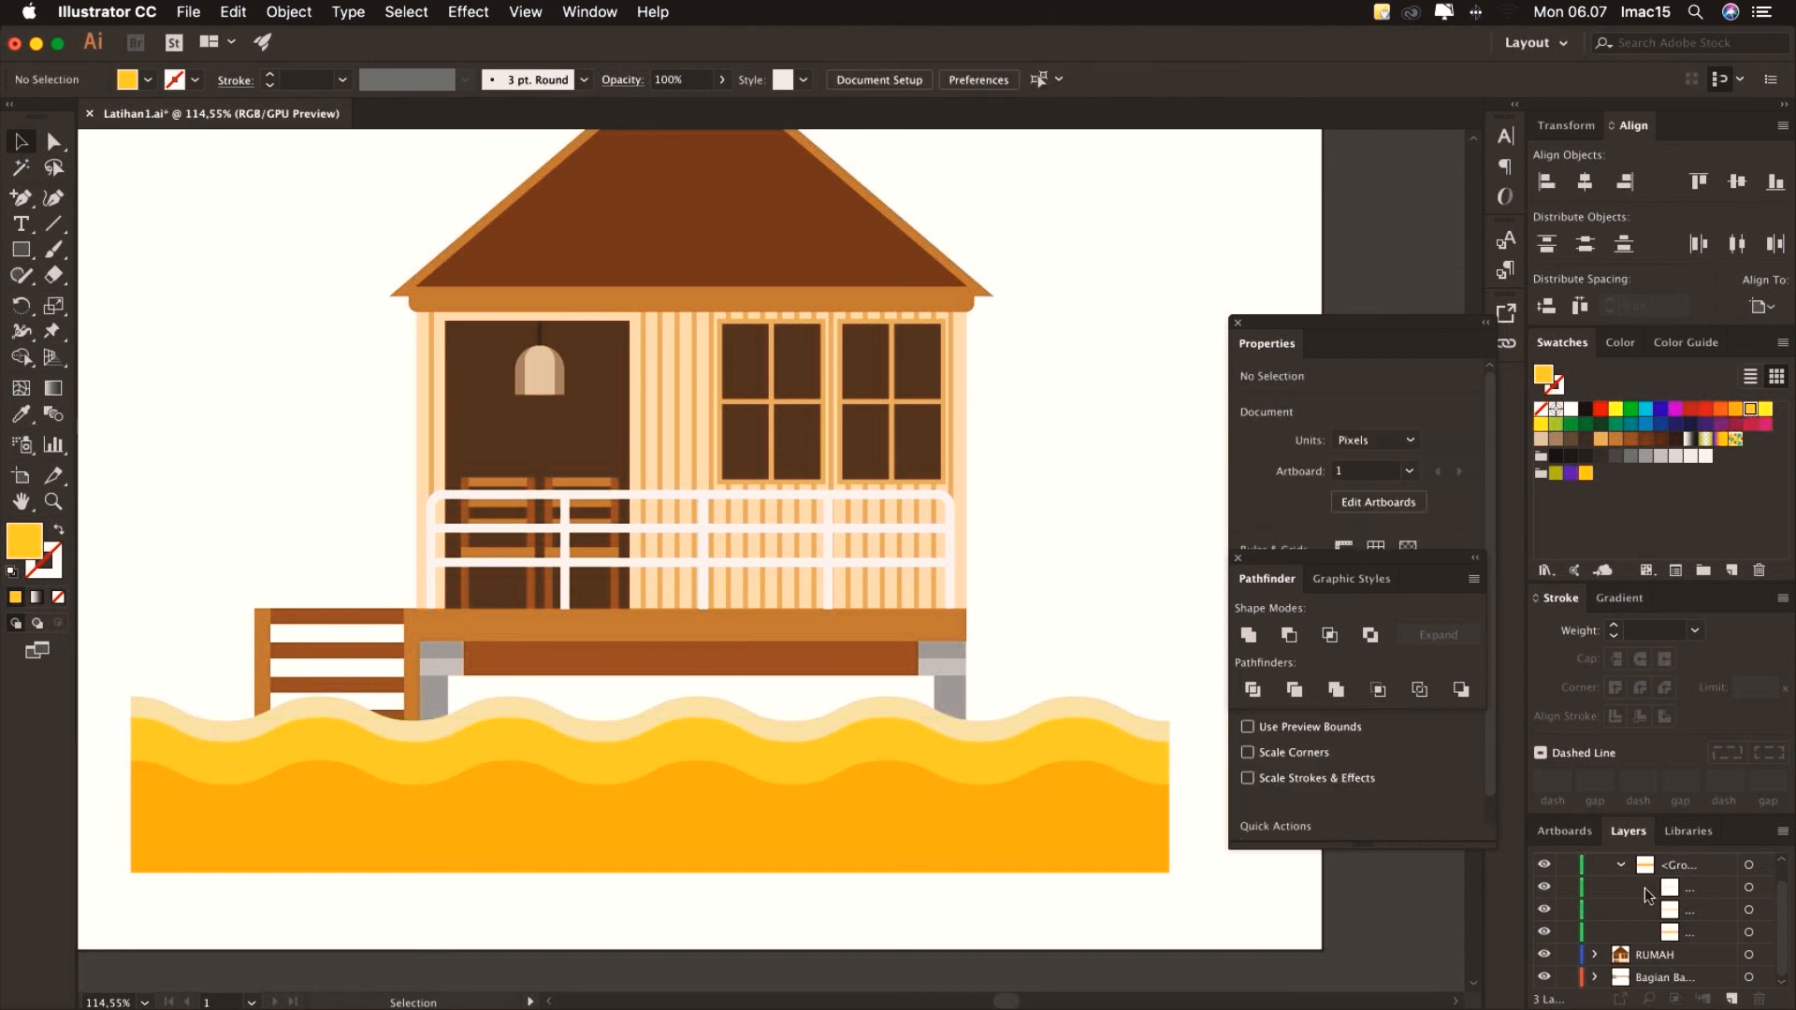
Select the wave group in the pantai layer and centre it horizontally on the artboard
left_click(1621, 869)
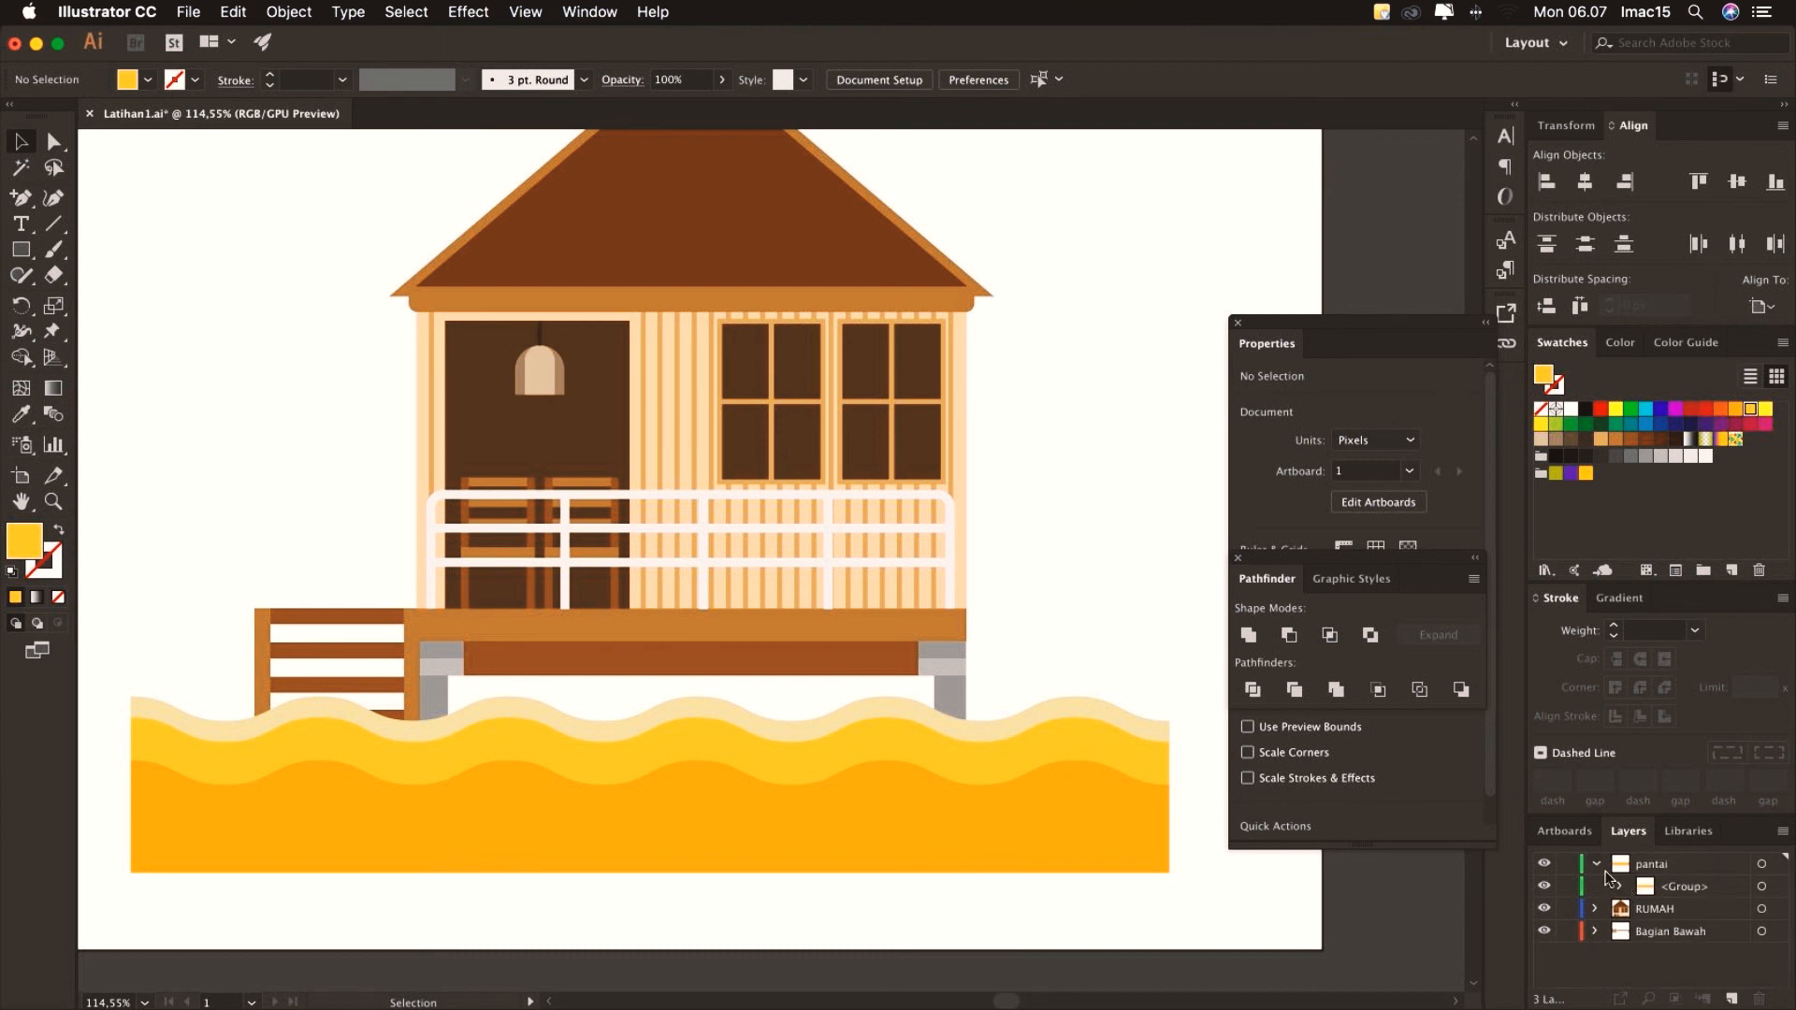
left_click(1597, 863)
left_click(1653, 866)
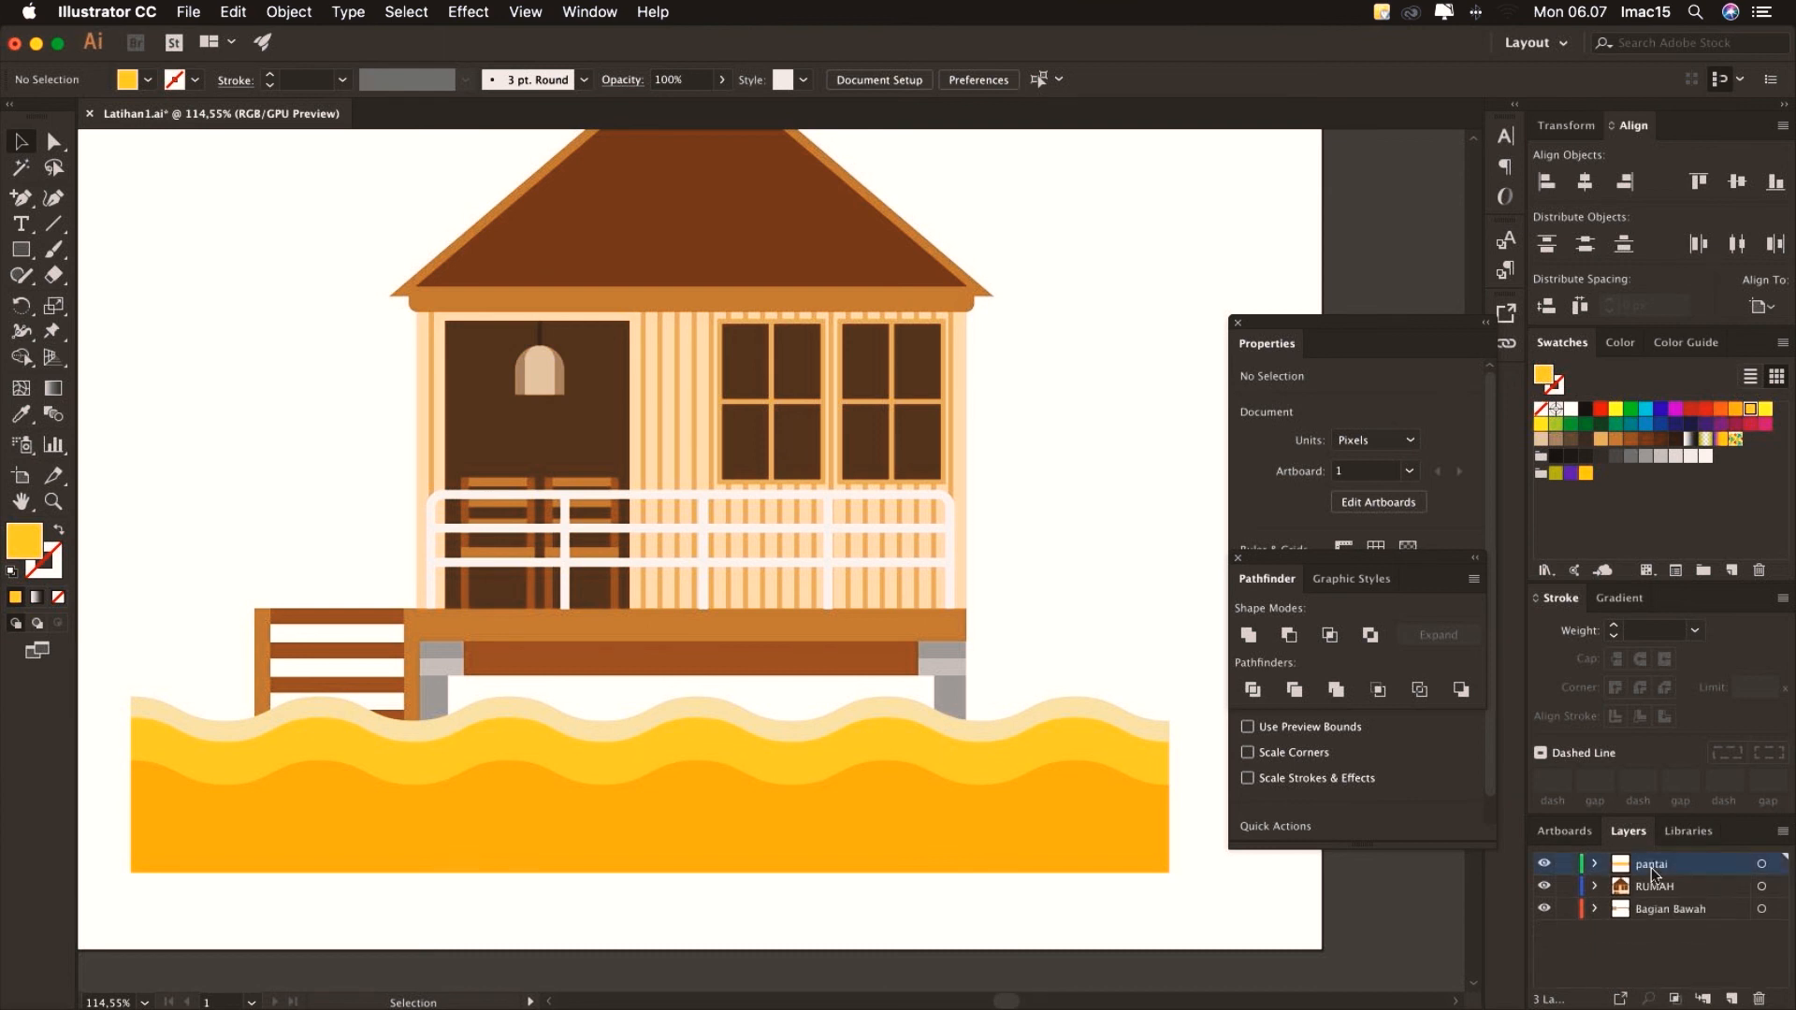
left_click(1762, 866)
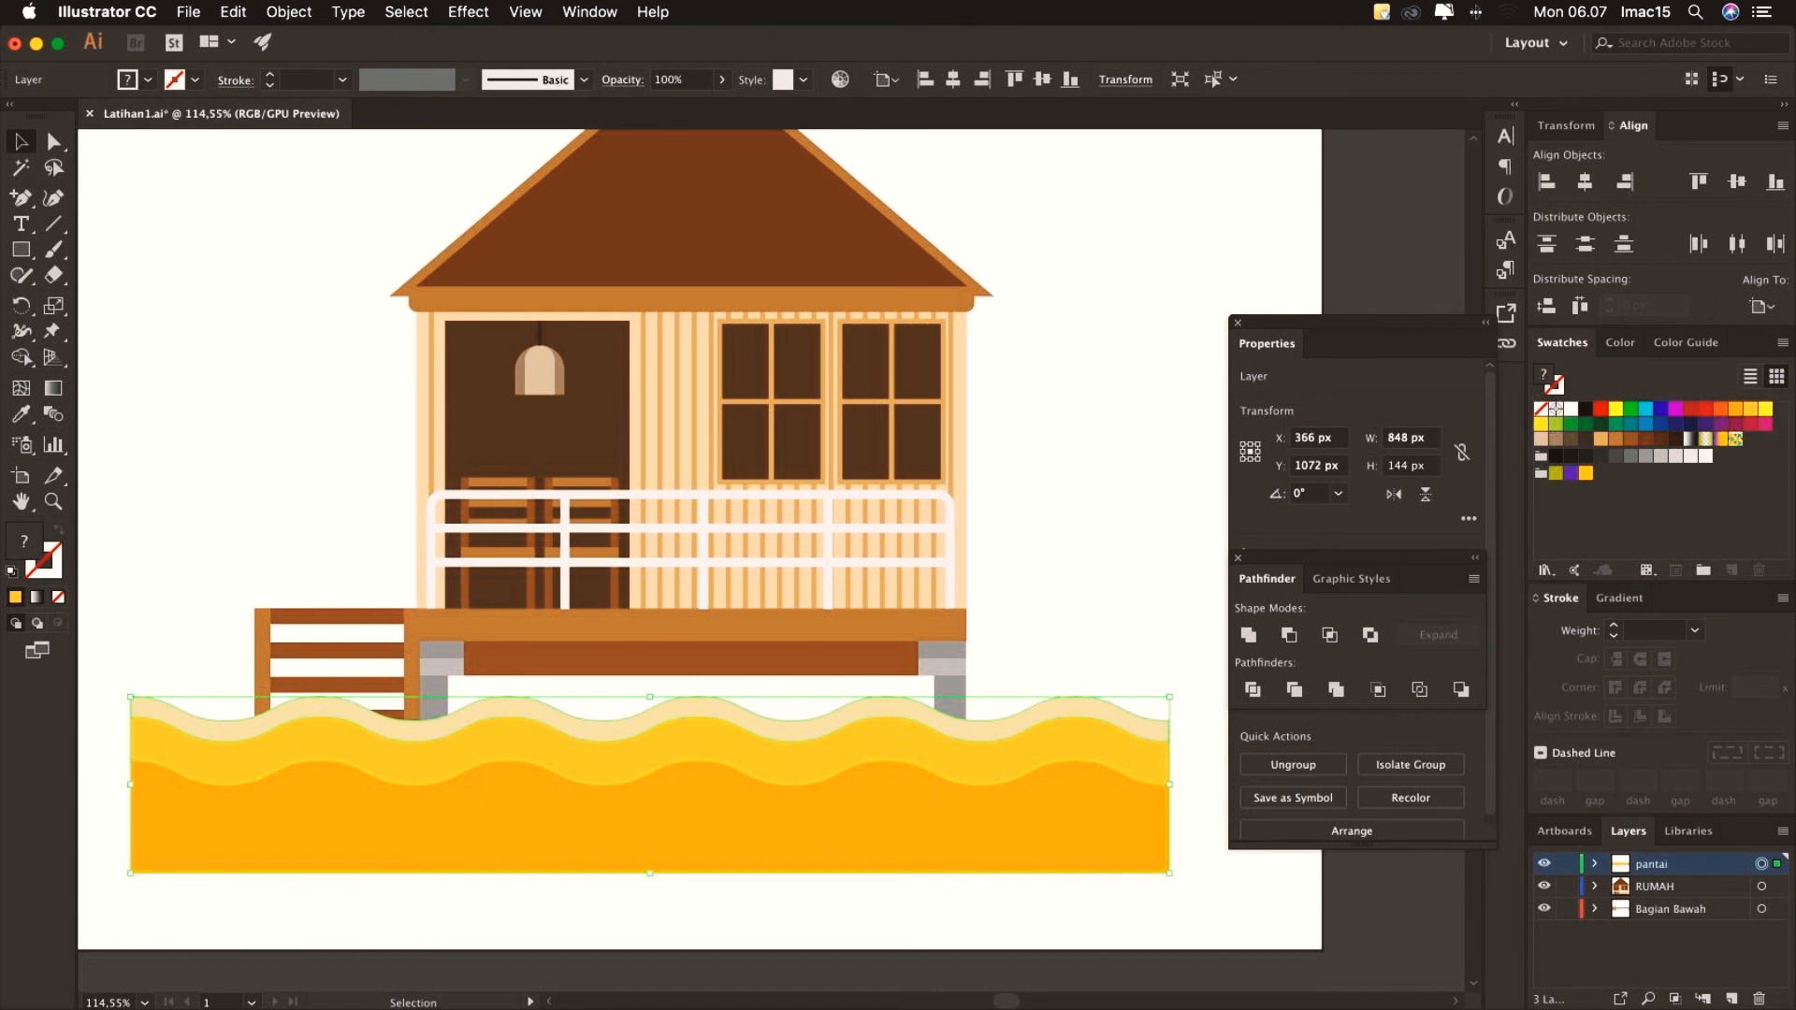
left_click(1595, 864)
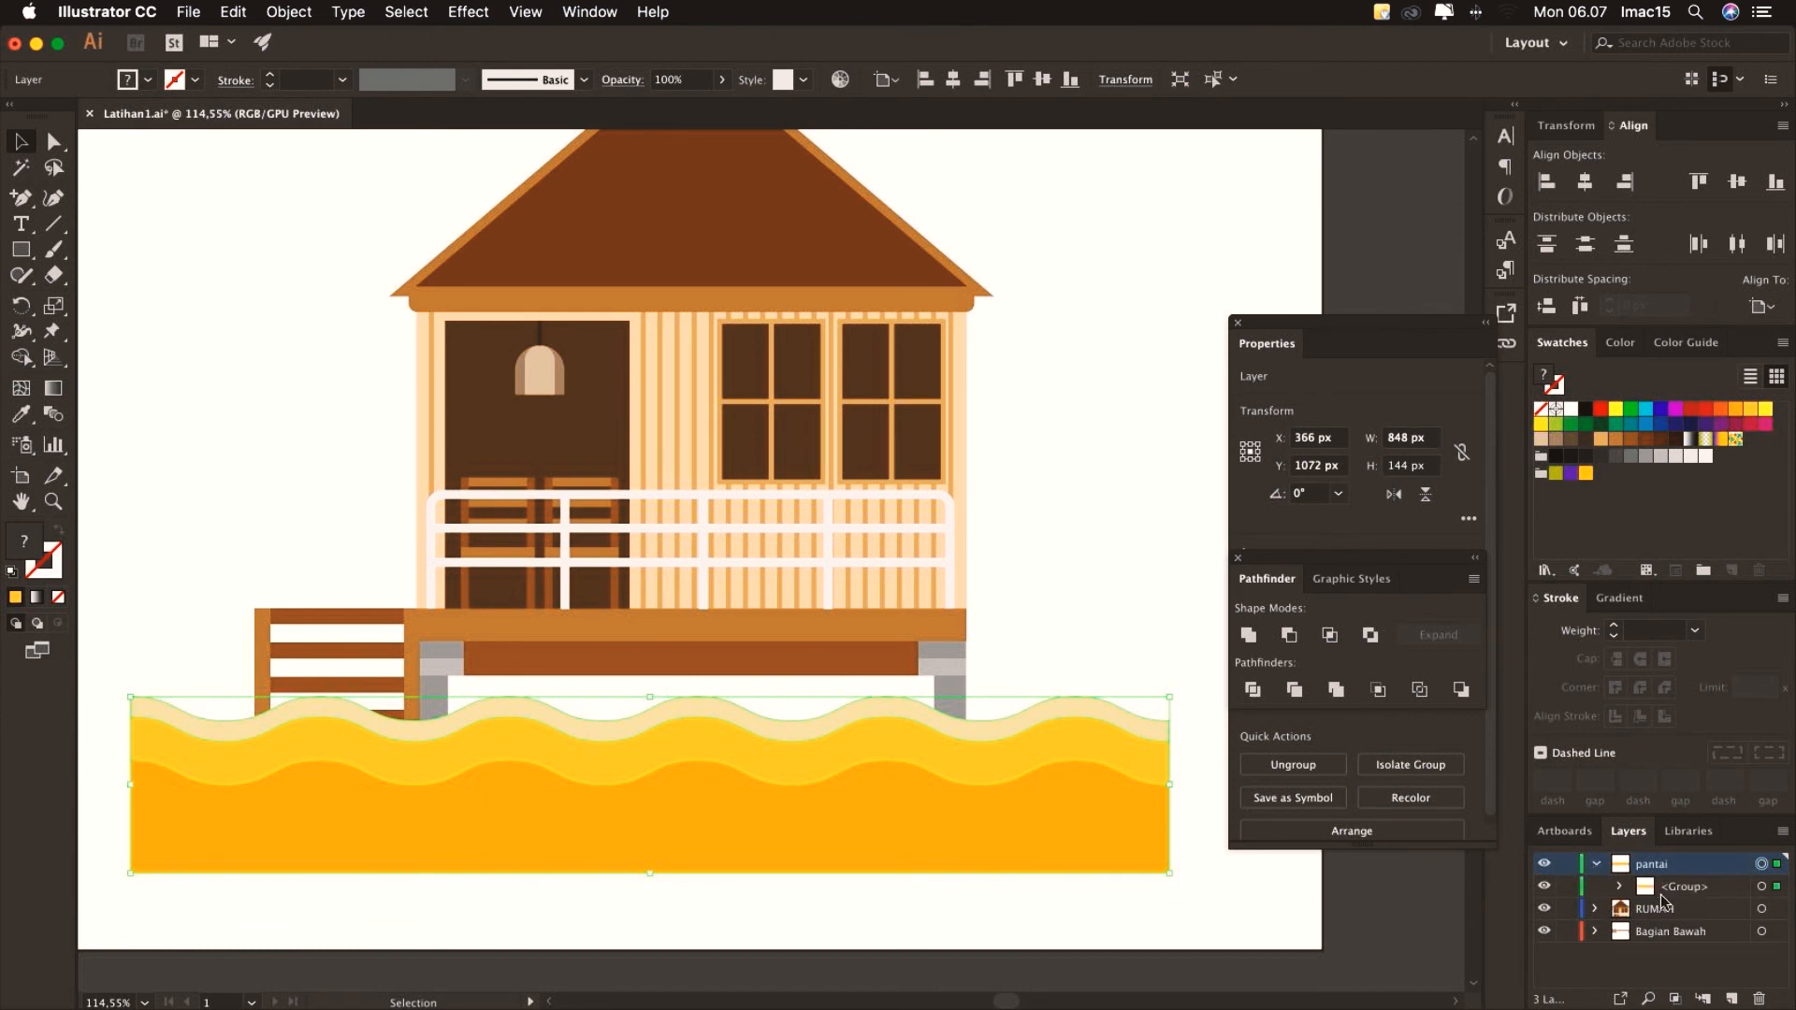
left_click(1762, 886)
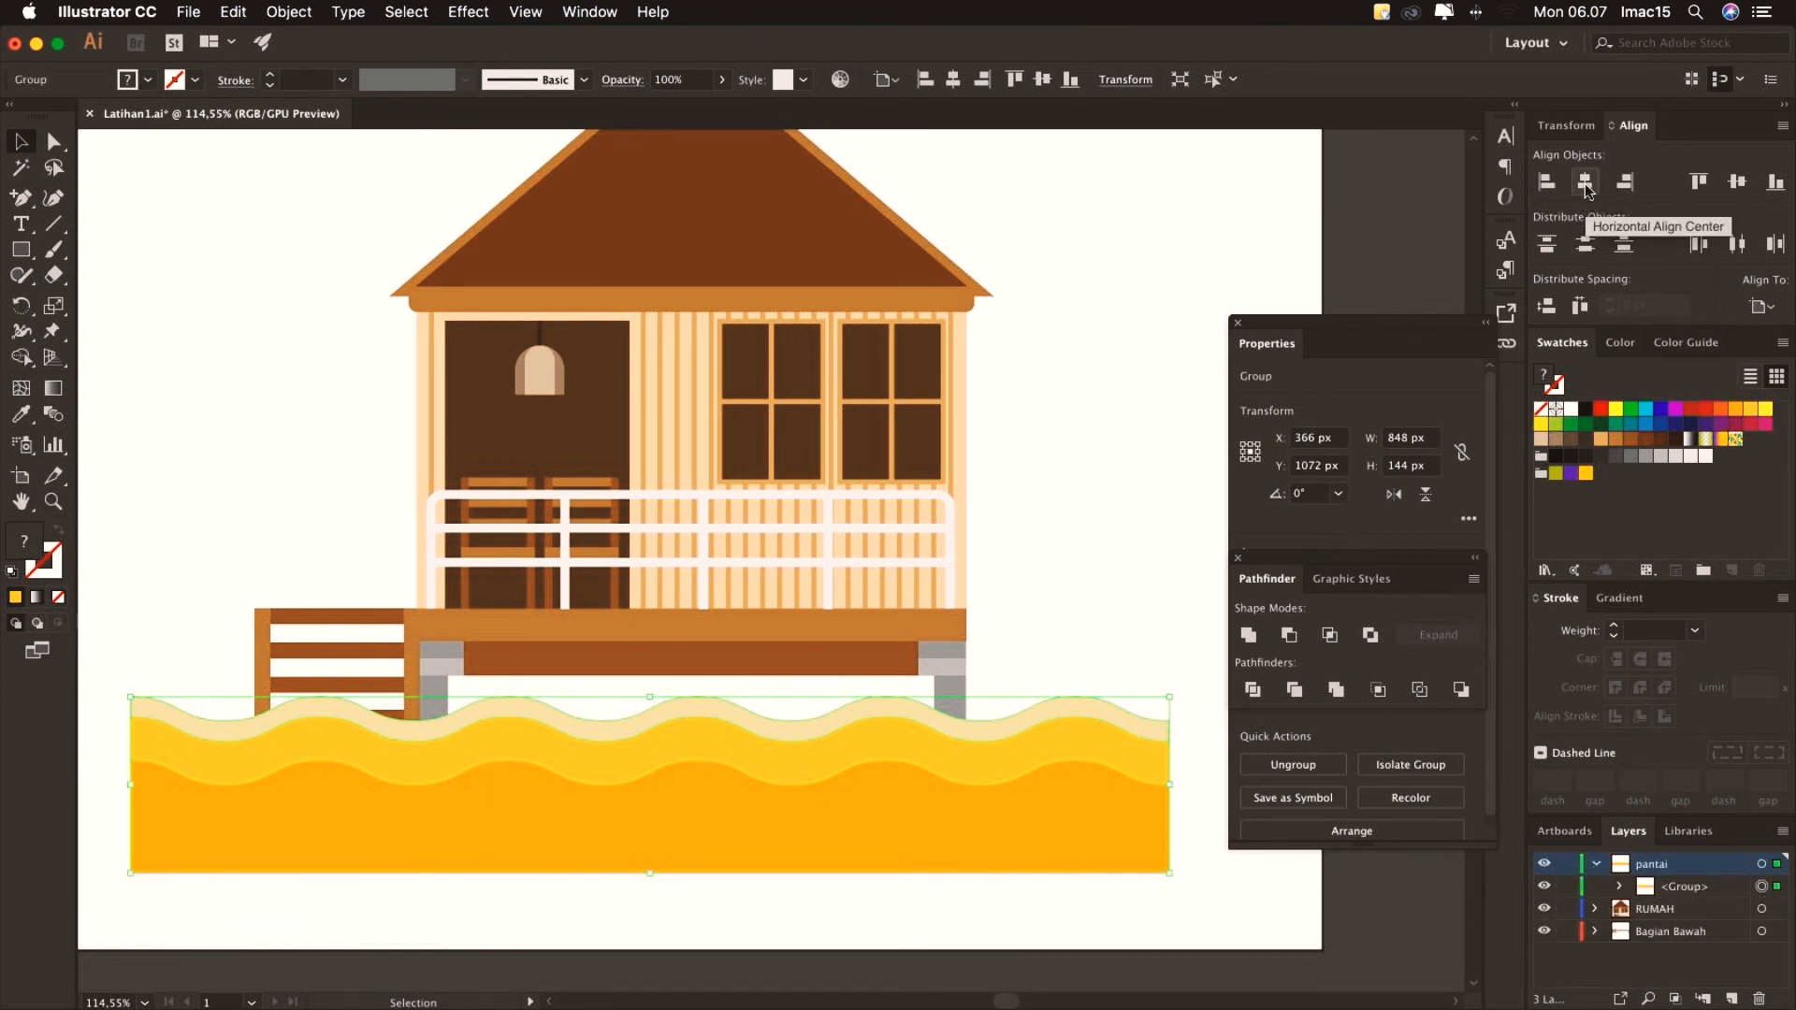
left_click(1587, 190)
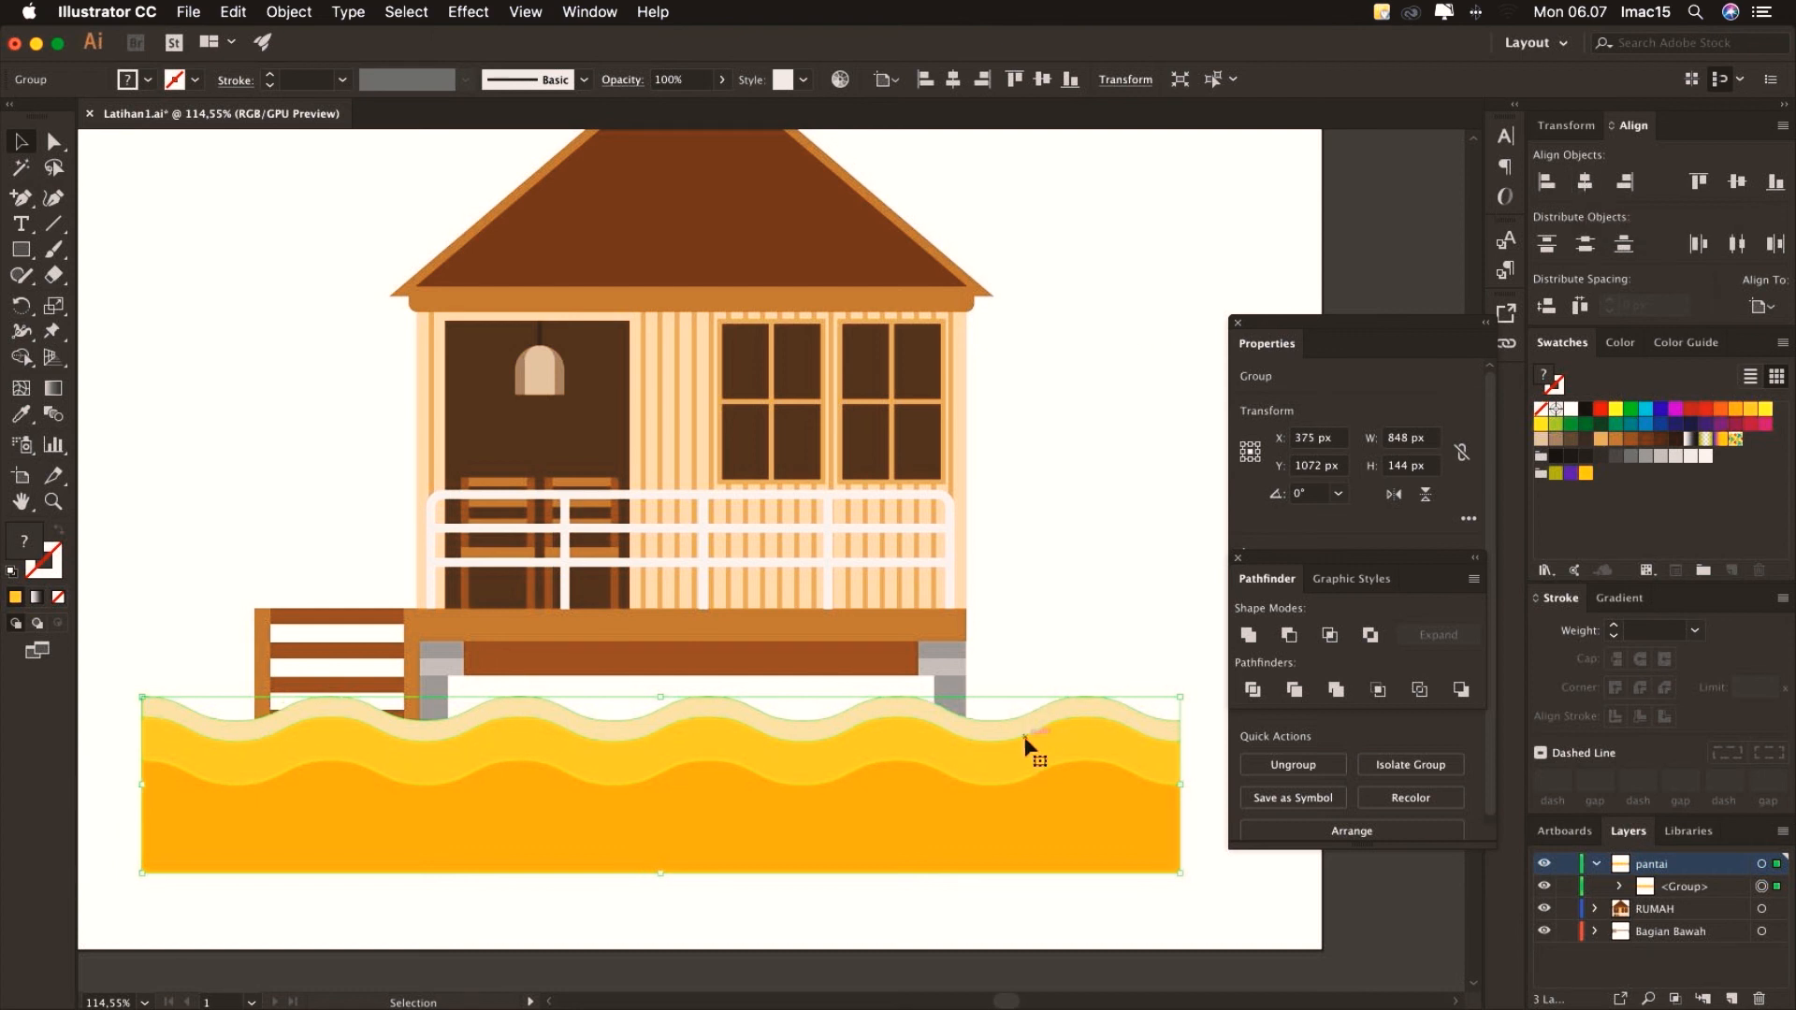
Move the wave group down so its crests just cover the lower ends of the stairs and house supports
left_click_drag(1024, 737, 1029, 799)
key("Up")
key("Up")
key("Up")
key("Up")
key("Up")
key("Up")
key("Up")
key("Up")
key("Up")
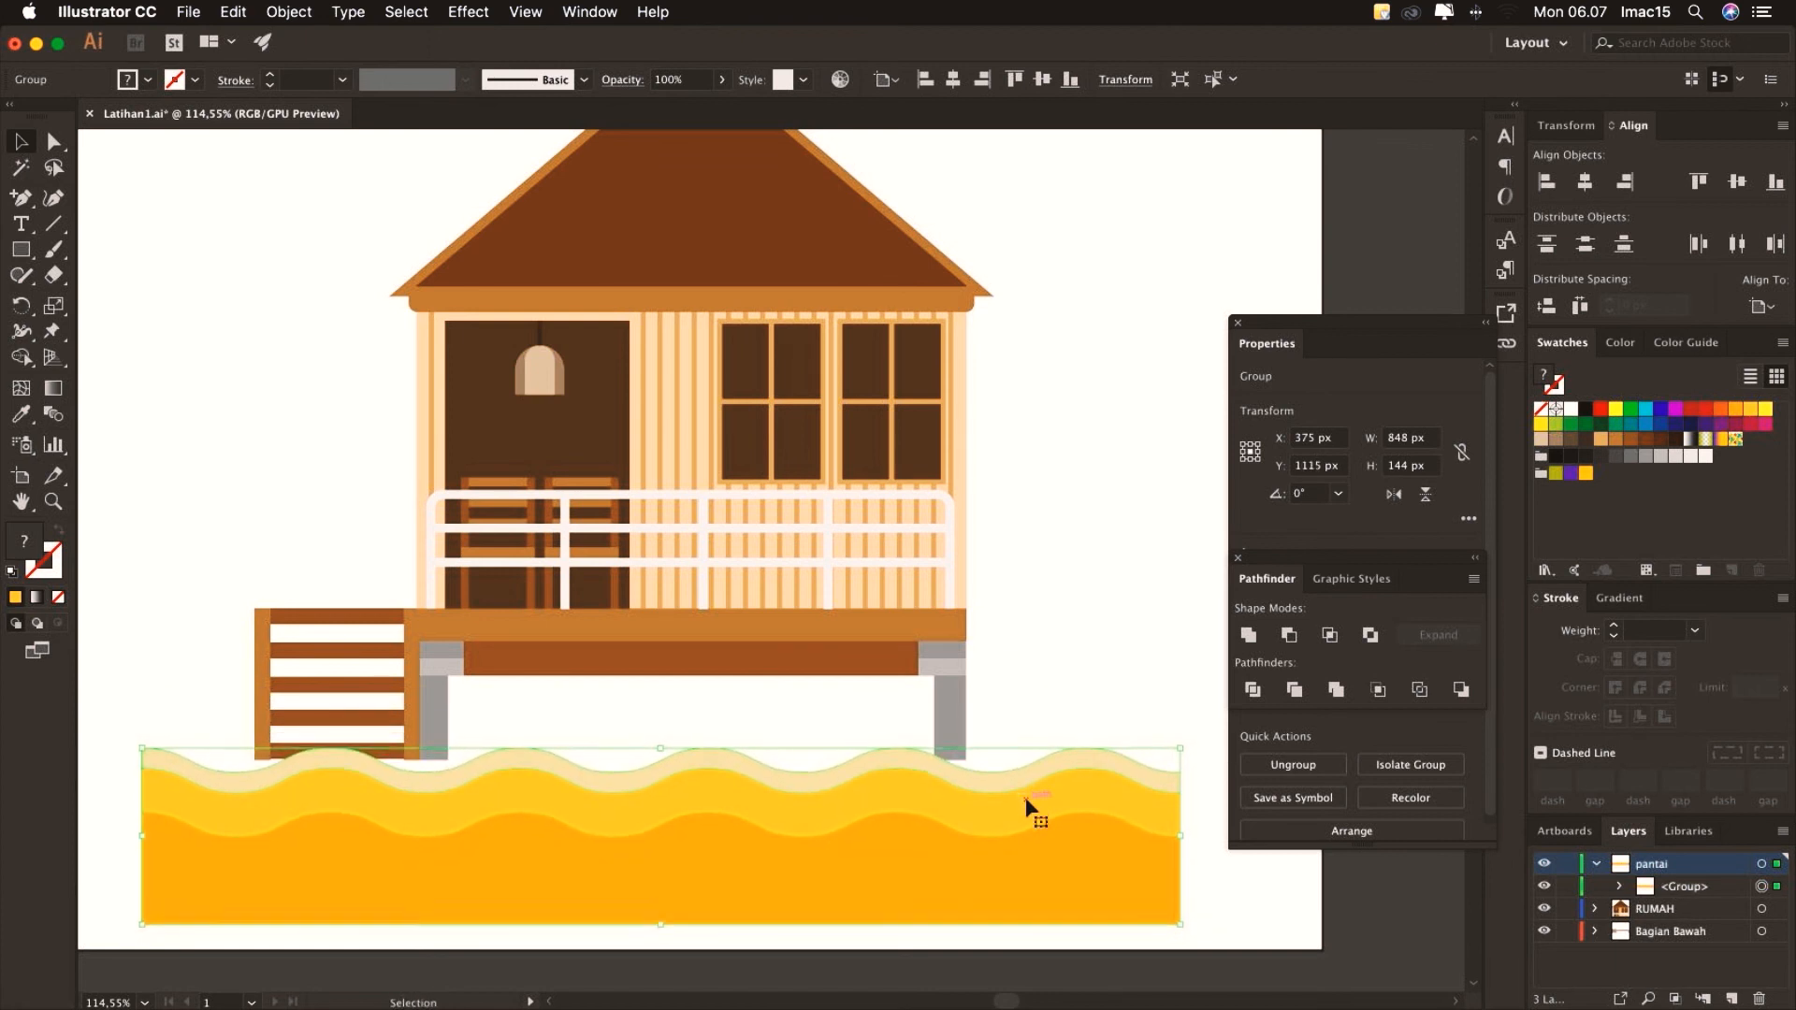
key("Up")
key("Up")
key("Up")
key("Up")
key("Up")
key("Up")
key("Up")
key("Up")
key("Up")
key("Up")
key("Up")
key("Up")
key("Up")
key("Up")
key("Up")
key("Up")
key("Up")
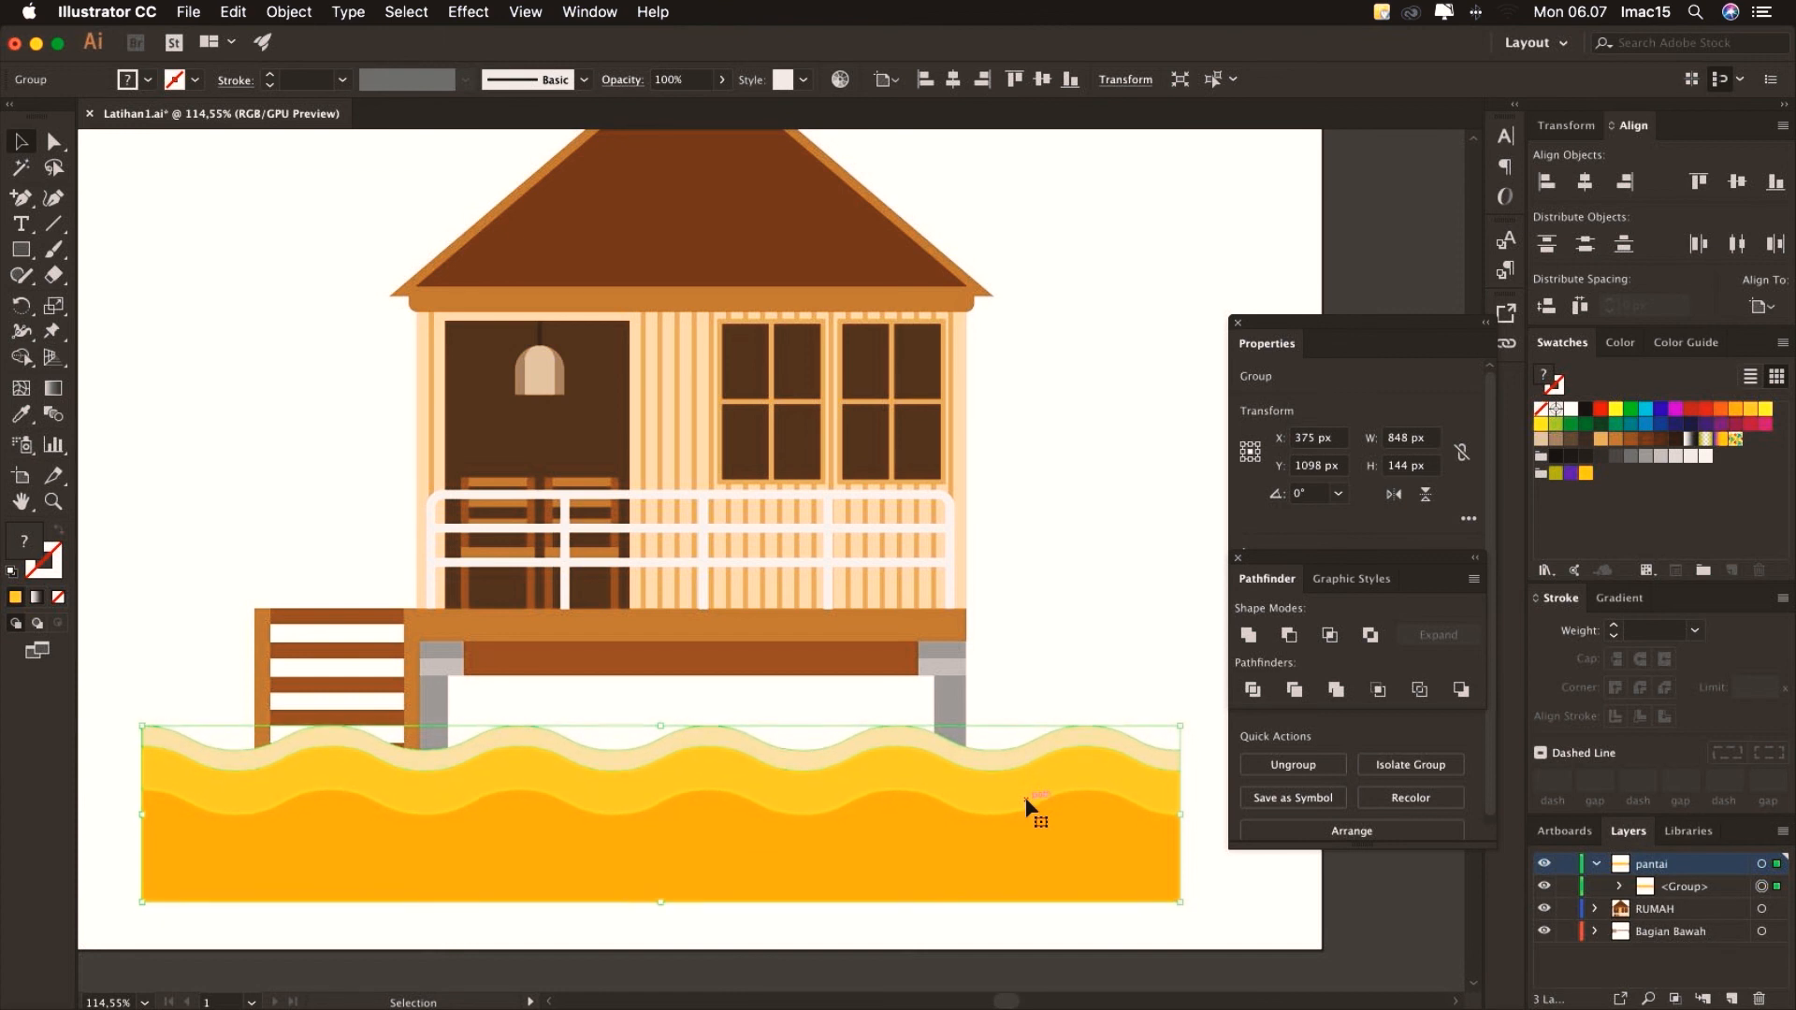
left_click(1085, 628)
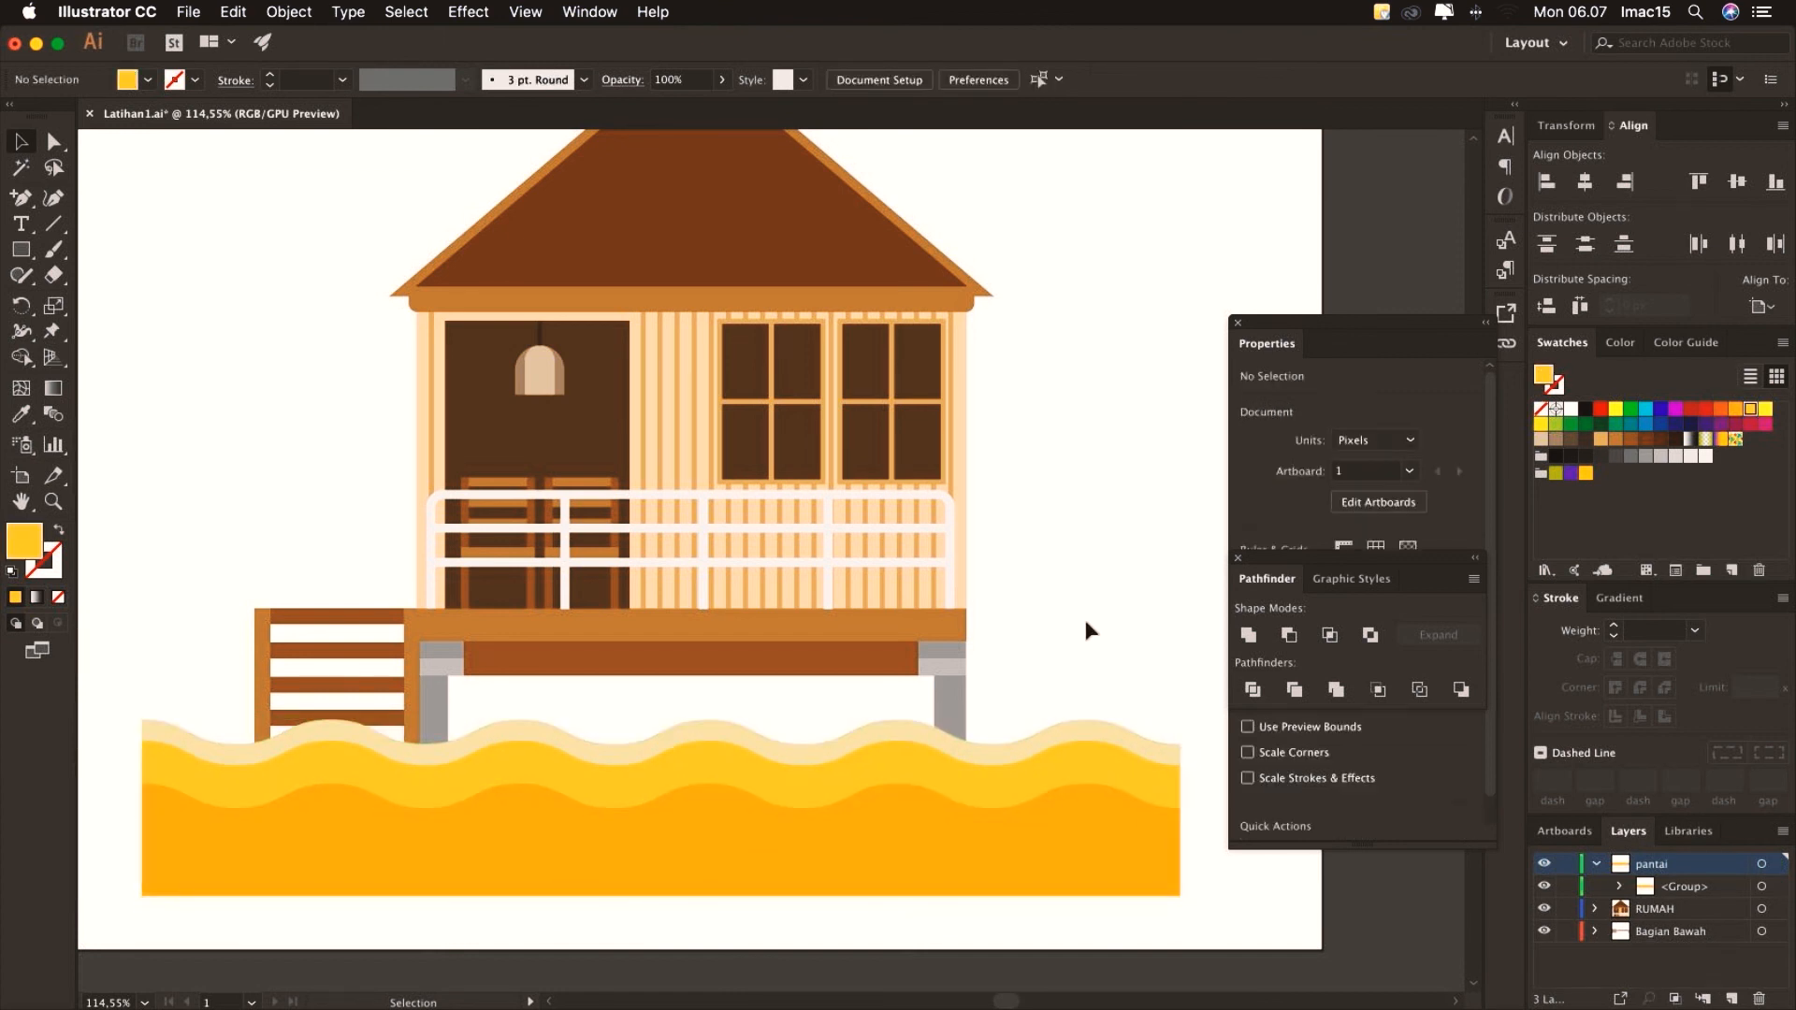
Create a new layer above pantai and draw a rectangle about 848 × 316 px across the width of the sand bands
left_click(1597, 864)
key("a")
key("super+minus")
key("super+minus")
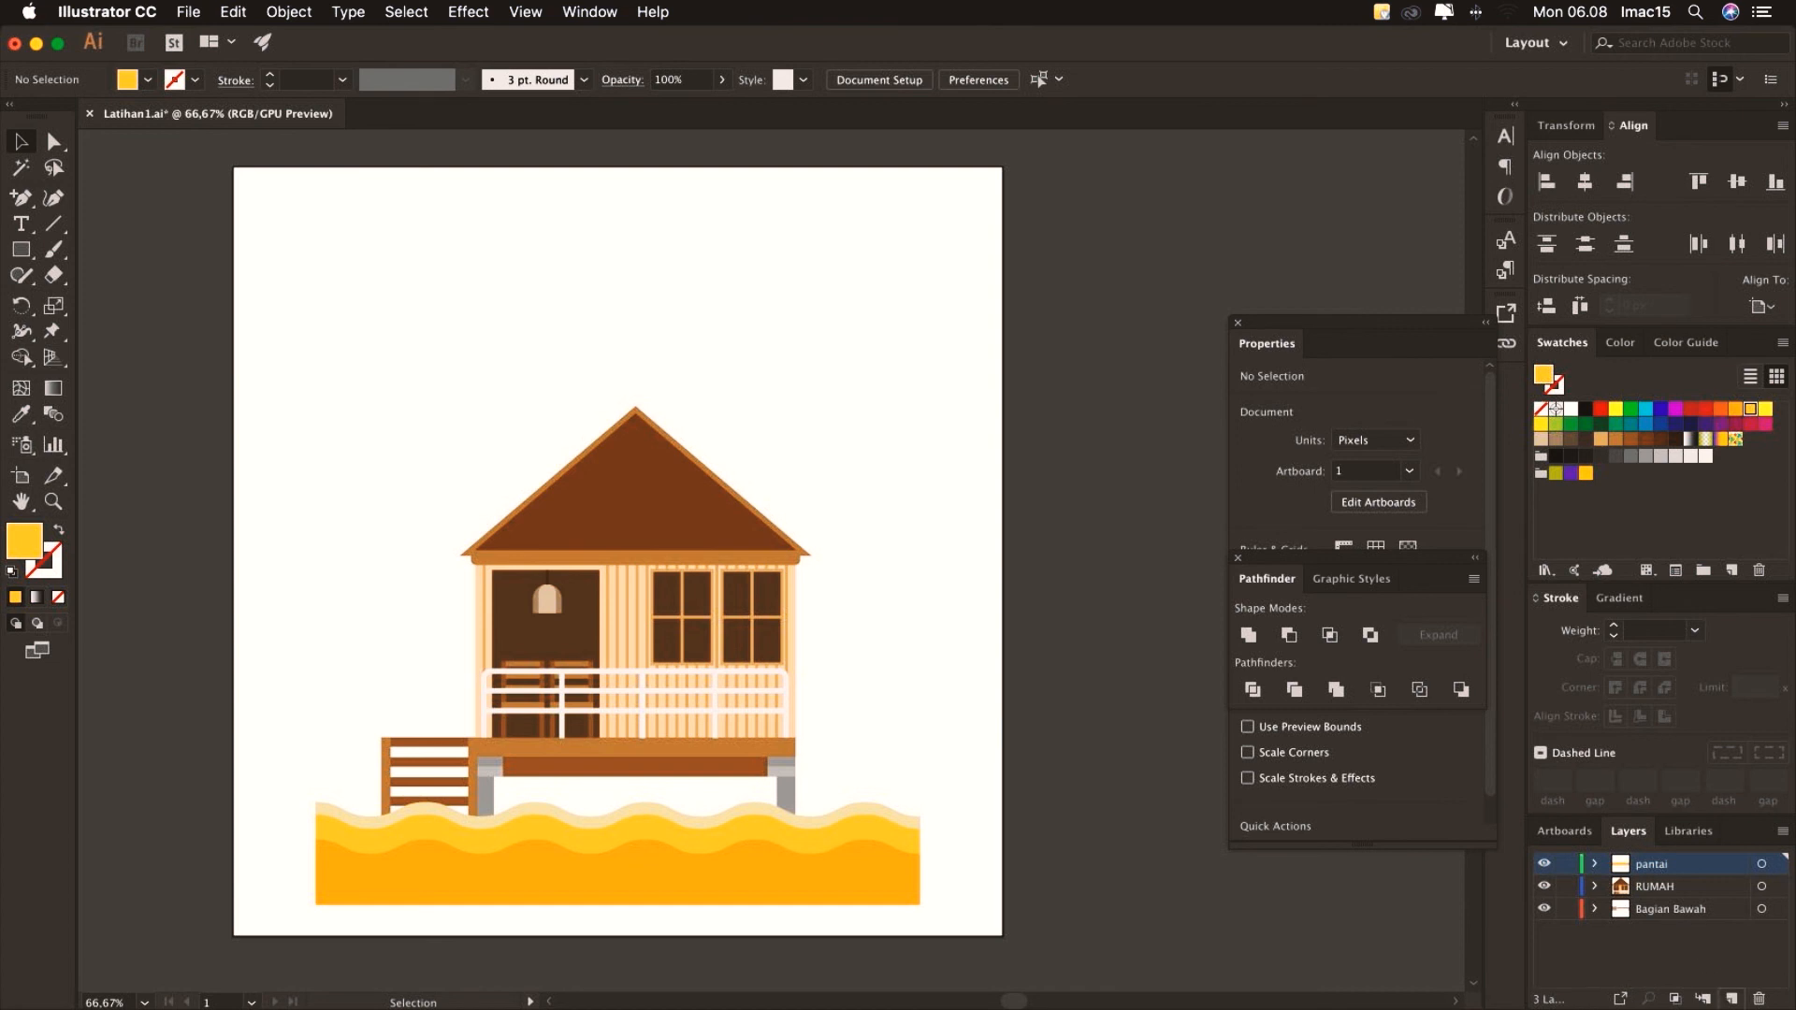
left_click(1732, 999)
left_click(21, 250)
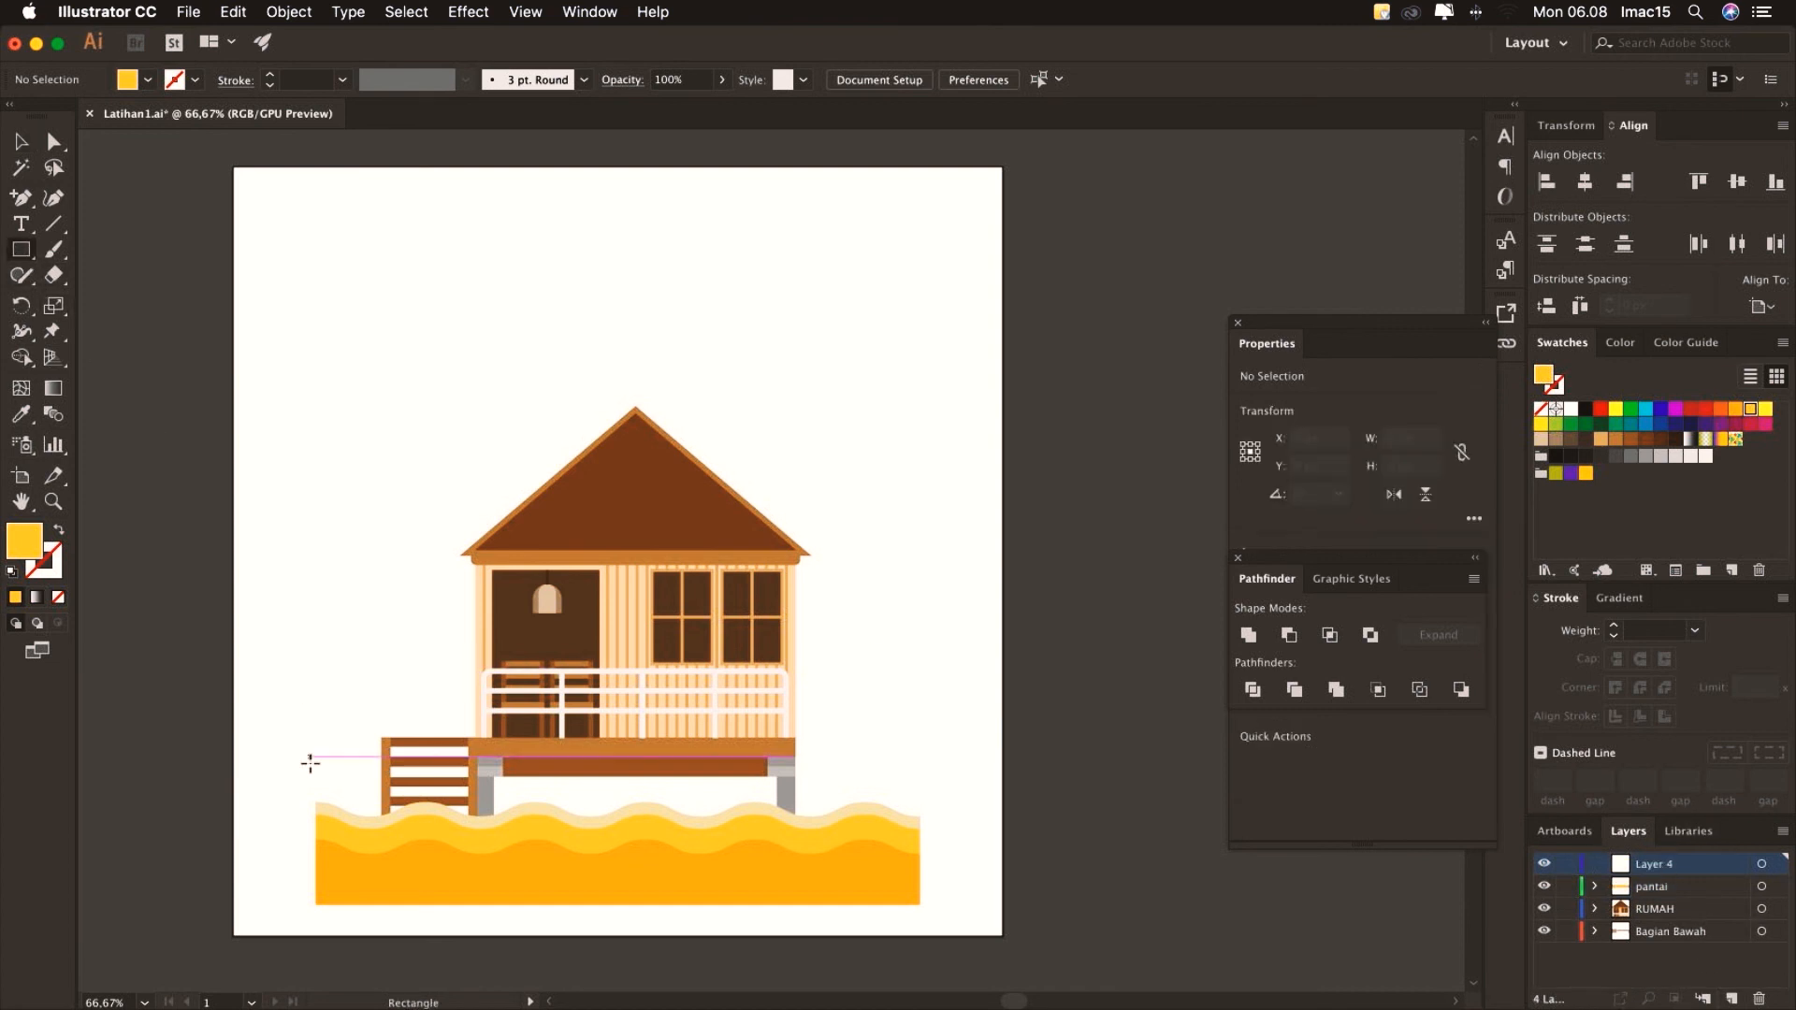
left_click_drag(316, 885, 920, 662)
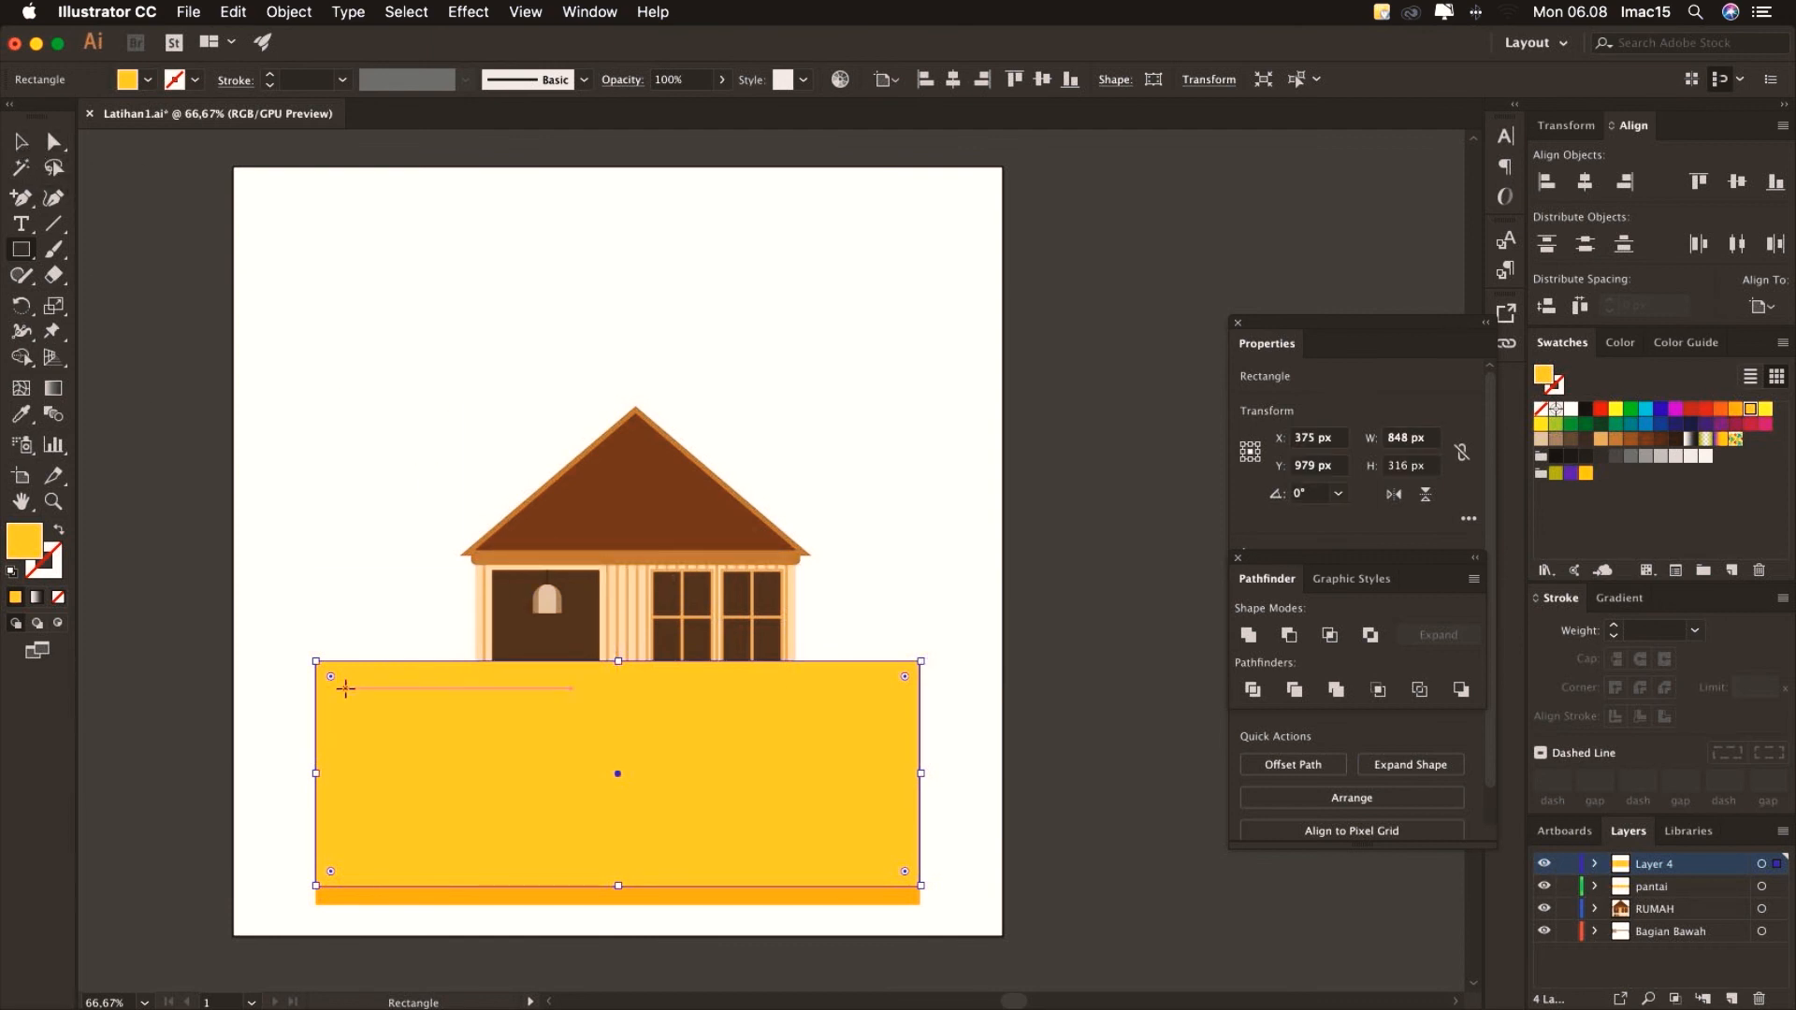
Round the rectangle's corners to a radius of about 105.5 px and fill it with bright yellow
left_click_drag(330, 675, 438, 685)
key("v")
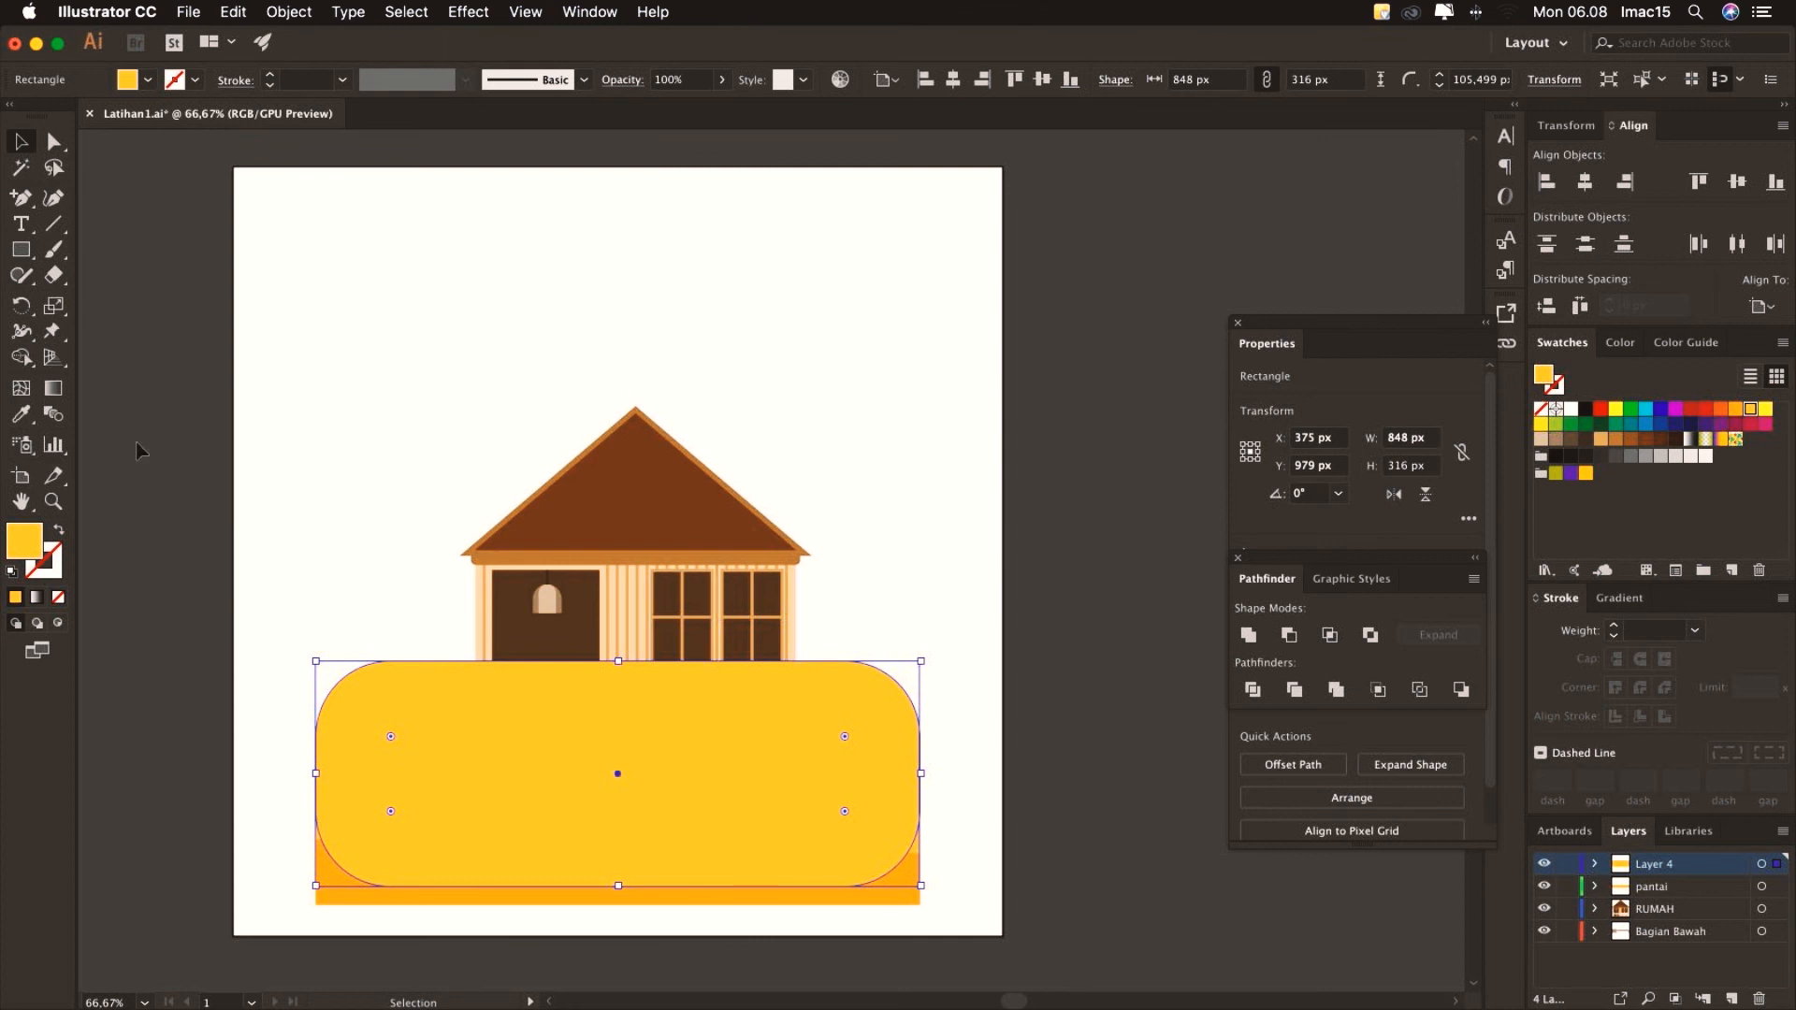
left_click(1615, 425)
left_click(1541, 423)
Rename the new layer as background
double_click(1651, 868)
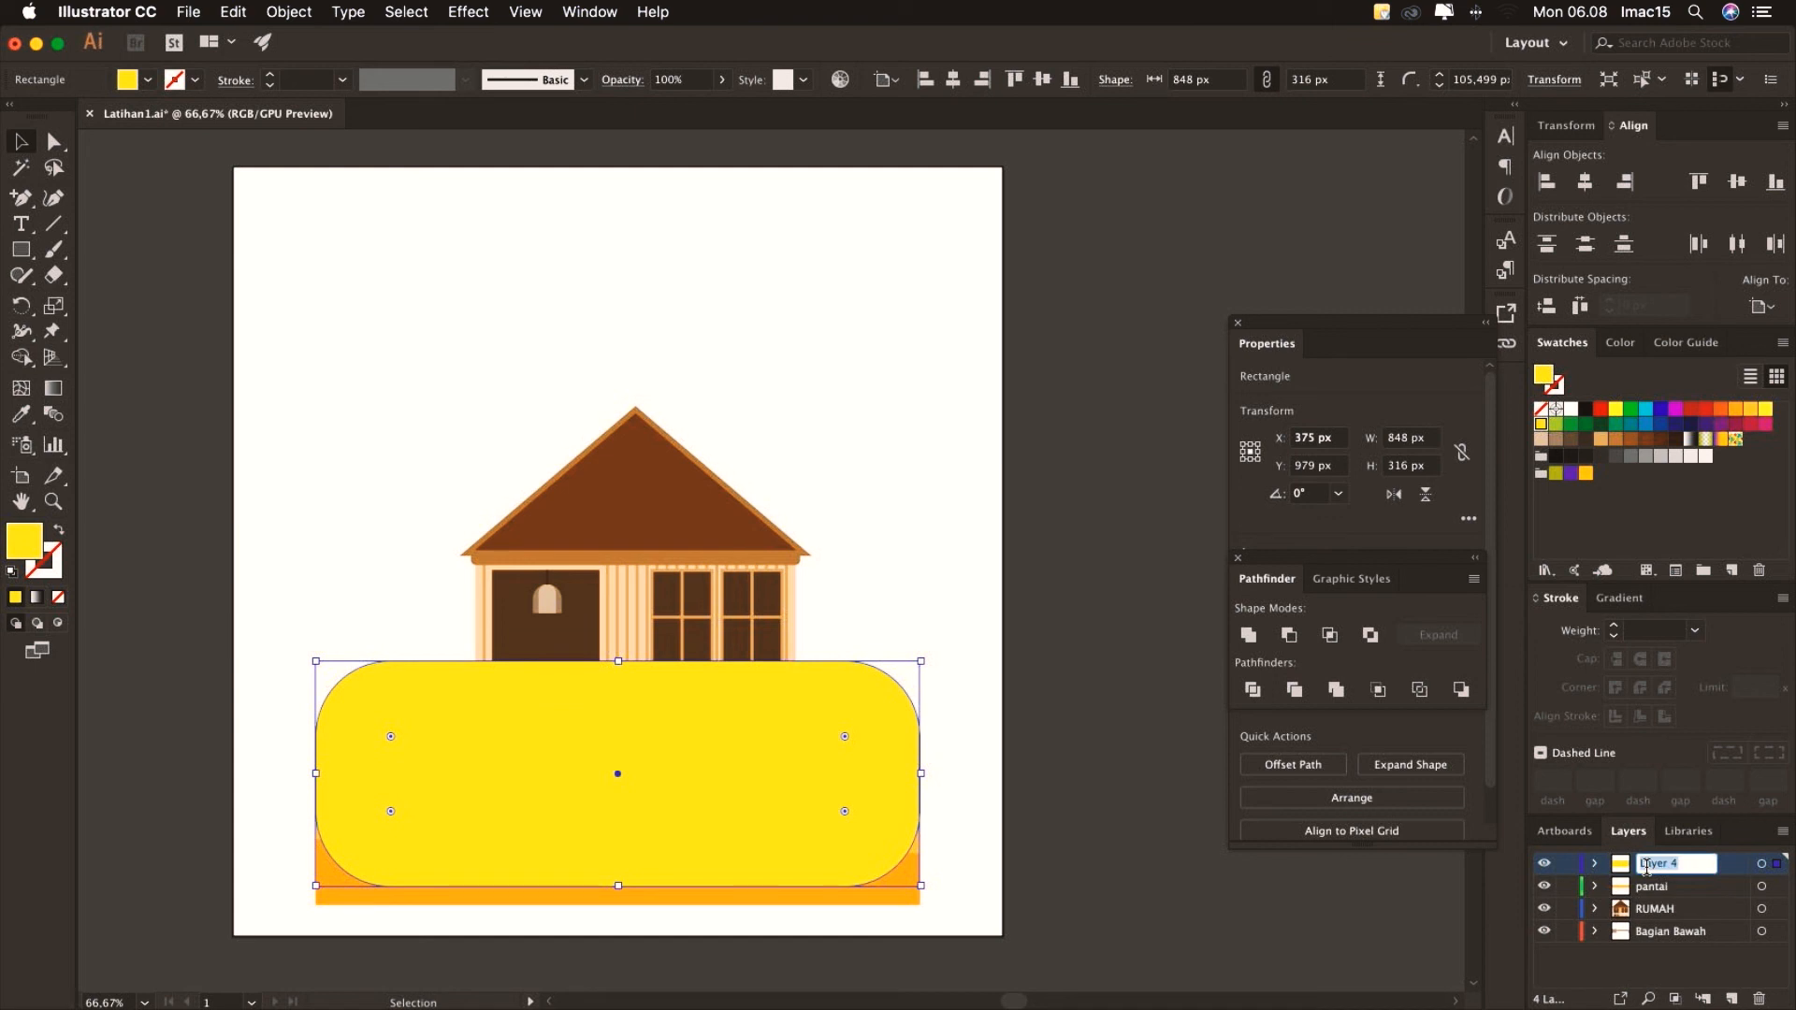
type("background")
key("Return")
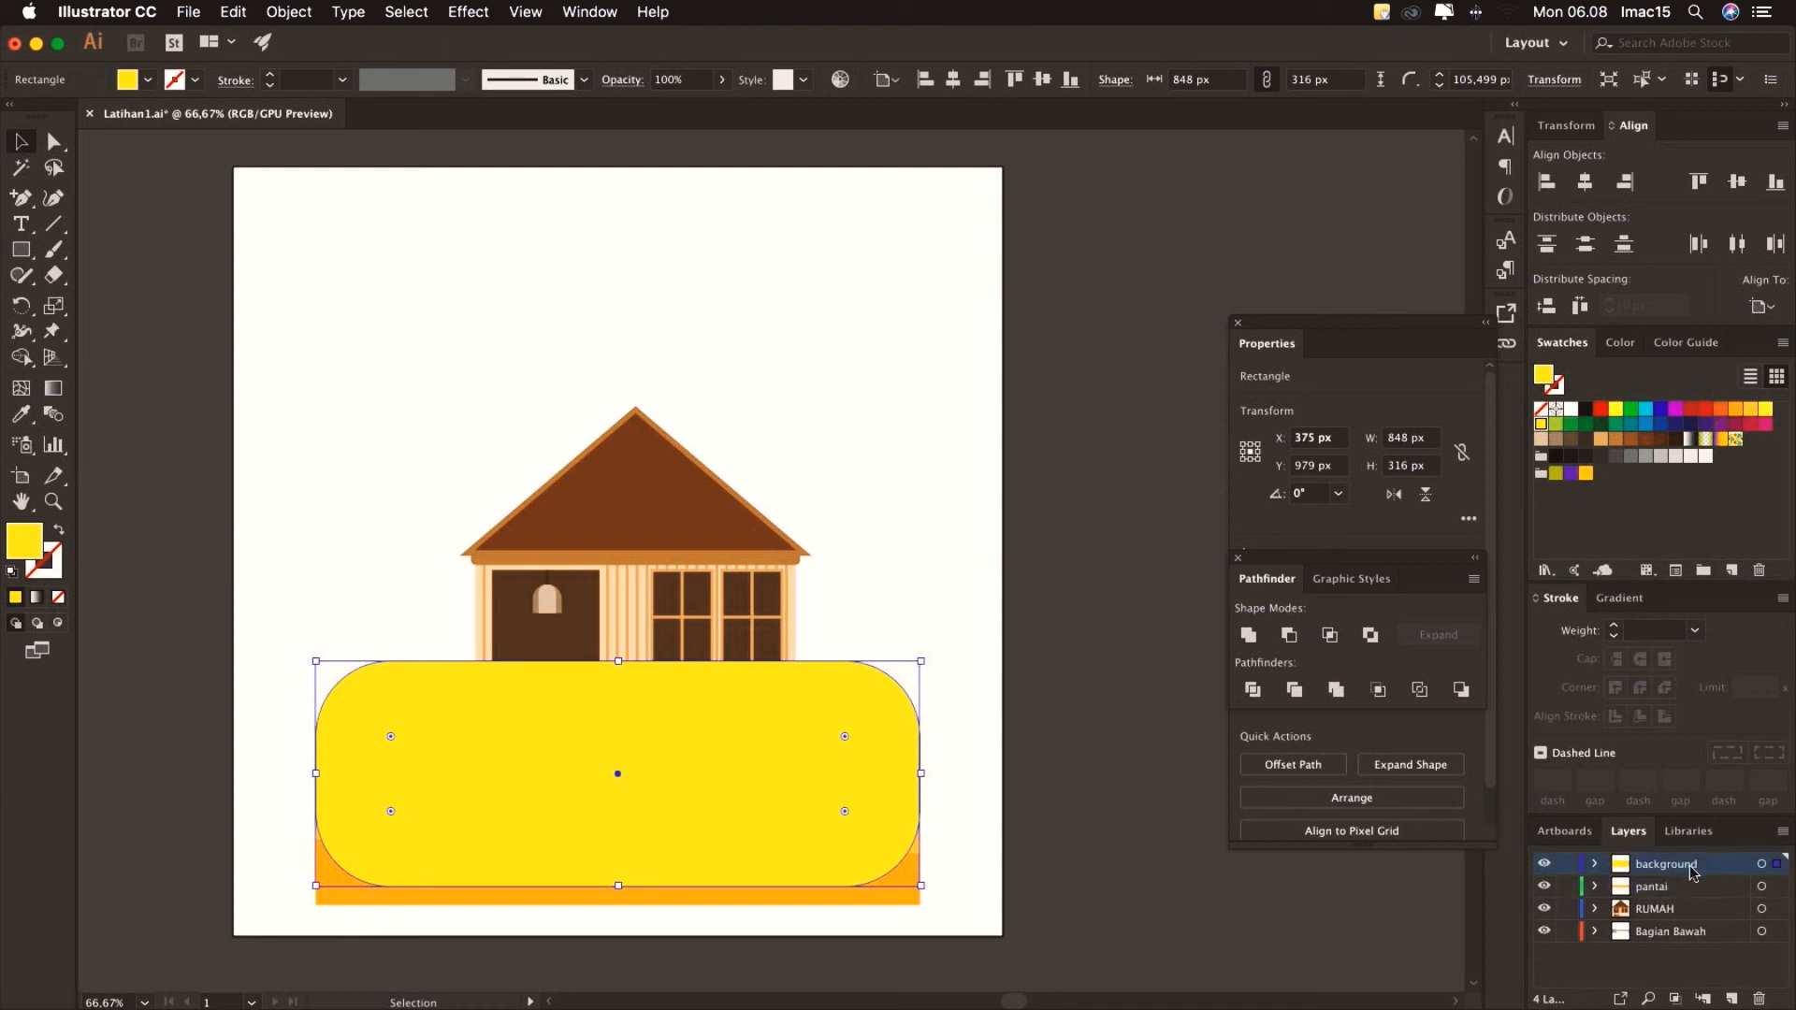
Place the background layer below all other layers and lower the yellow rounded shape behind the house deck
left_click_drag(1677, 870, 1680, 943)
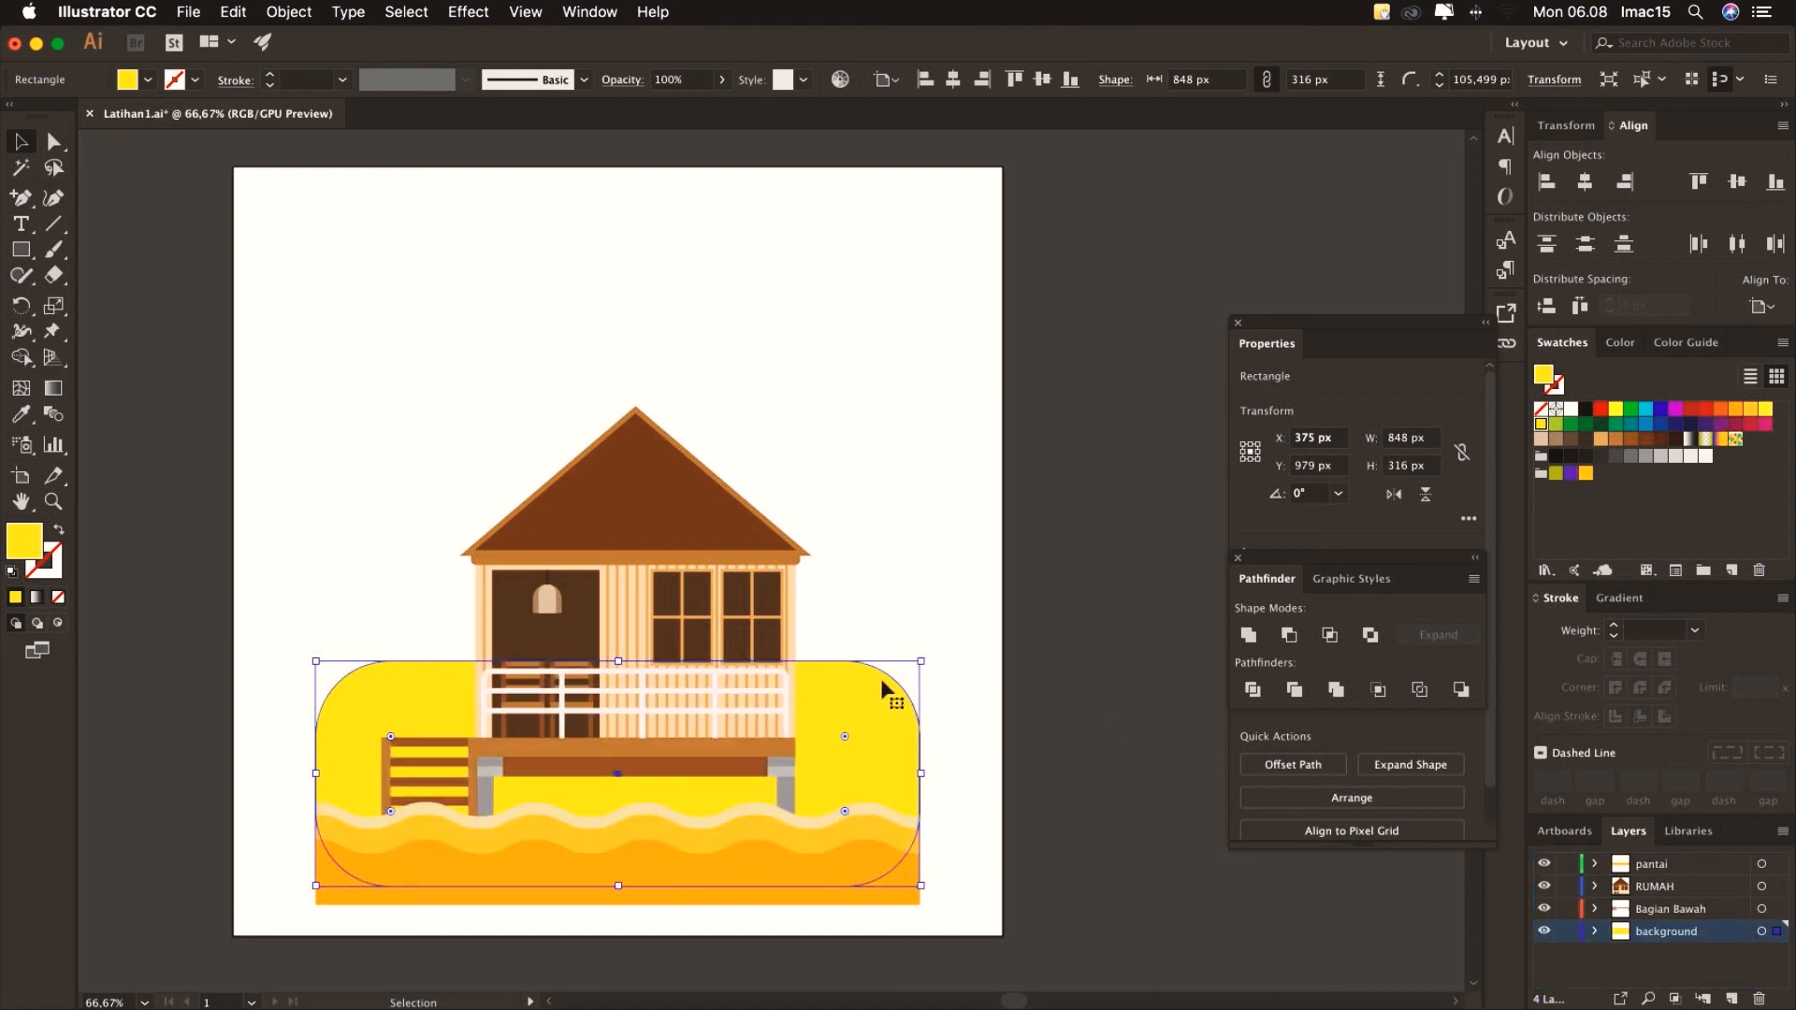
left_click_drag(883, 679, 883, 743)
left_click(180, 418)
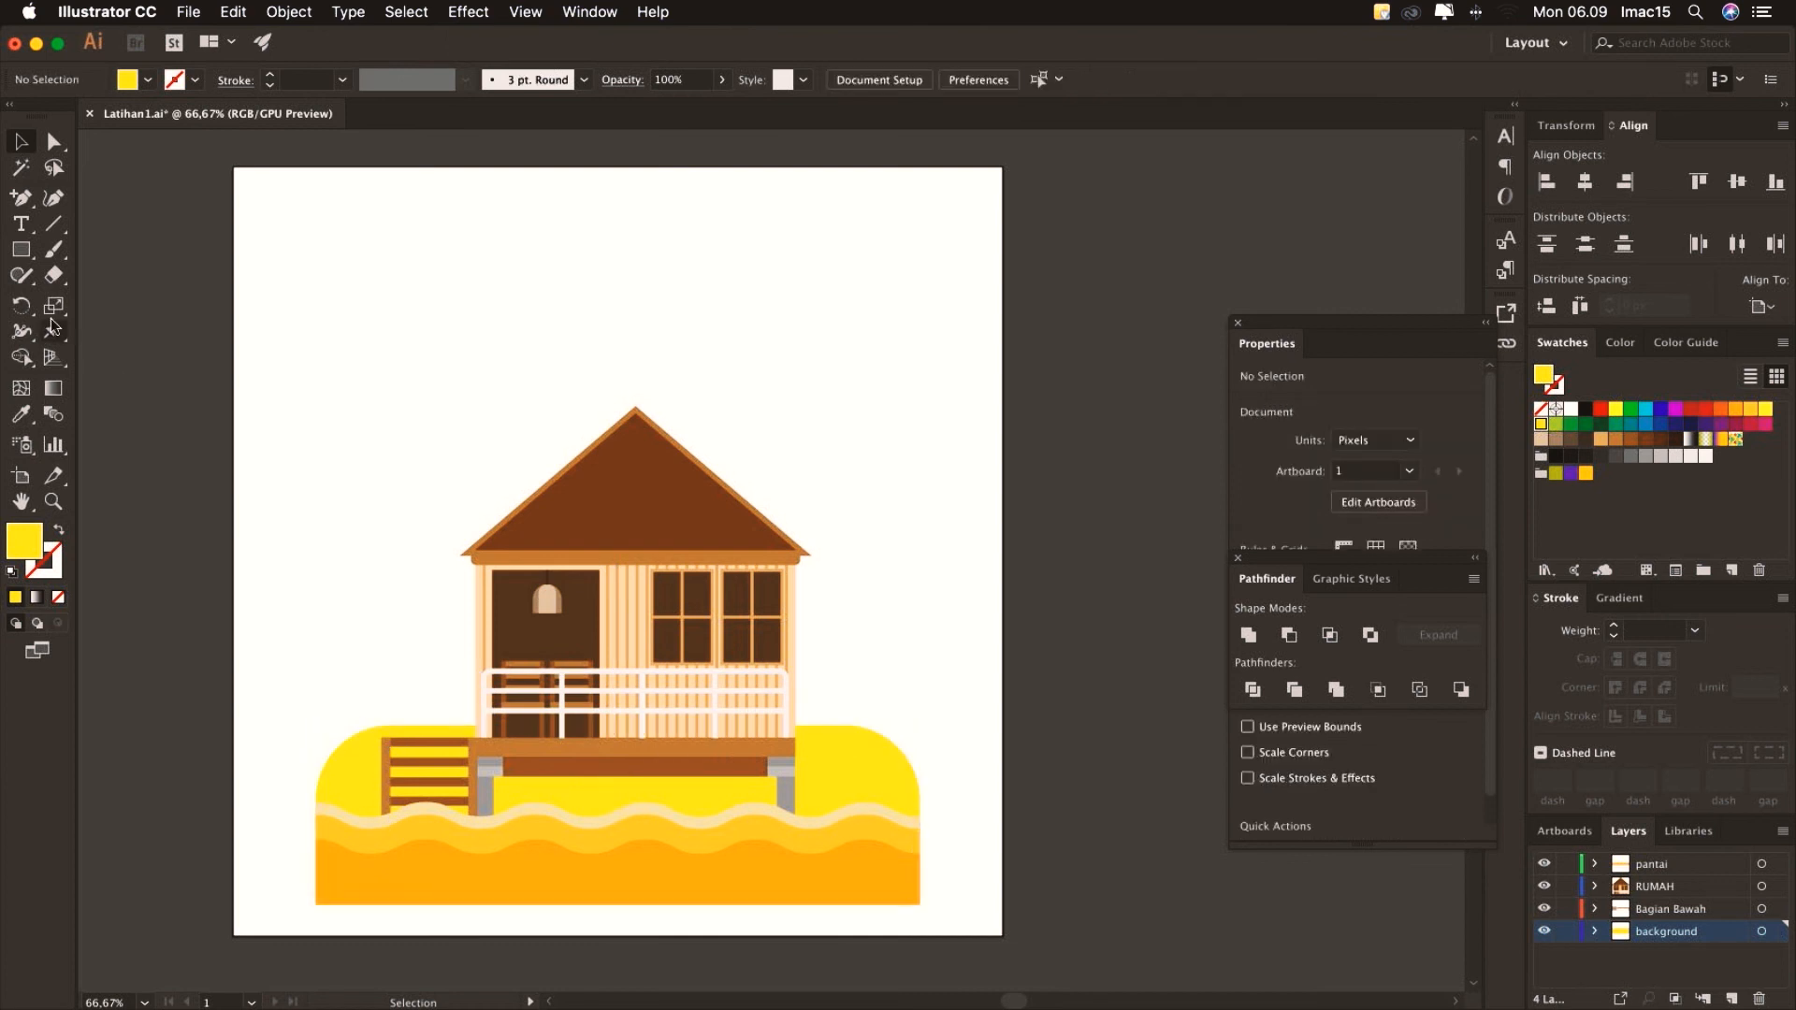
Draw a yellow circle and position it over the rounded shape's upper-left shoulder, beside the stairs
left_click(21, 251)
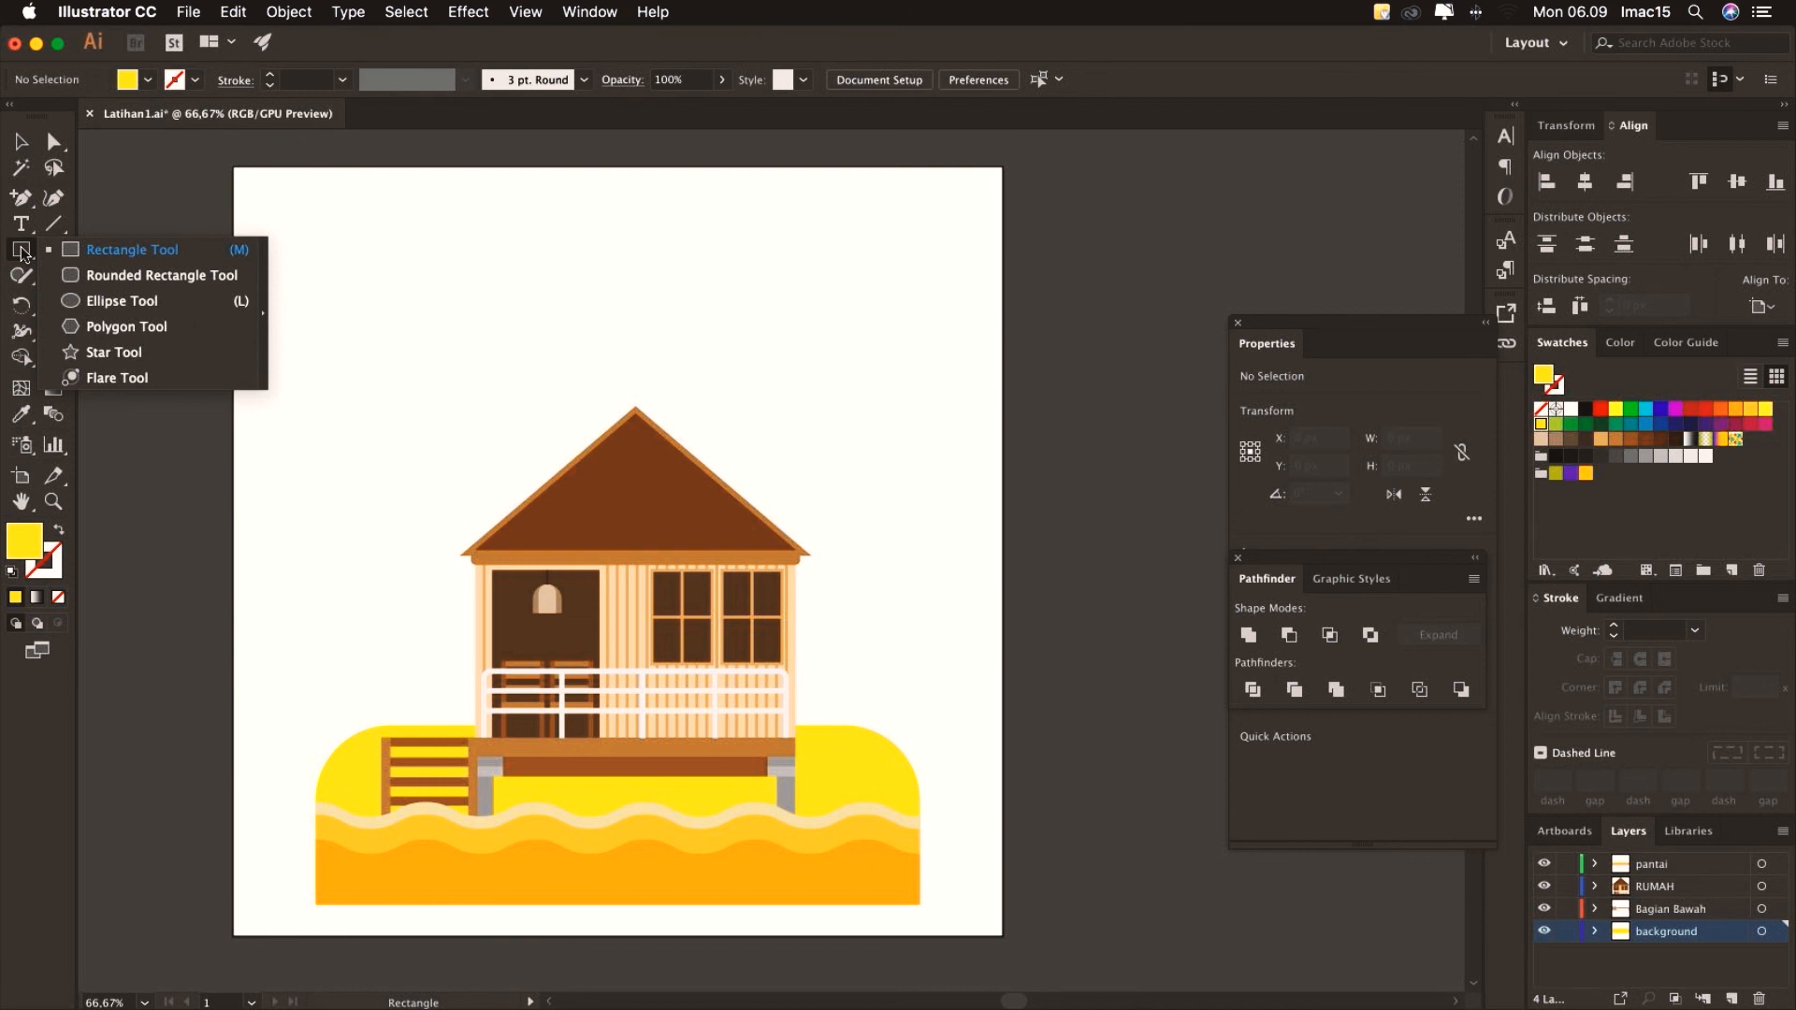
left_click_drag(22, 251, 107, 298)
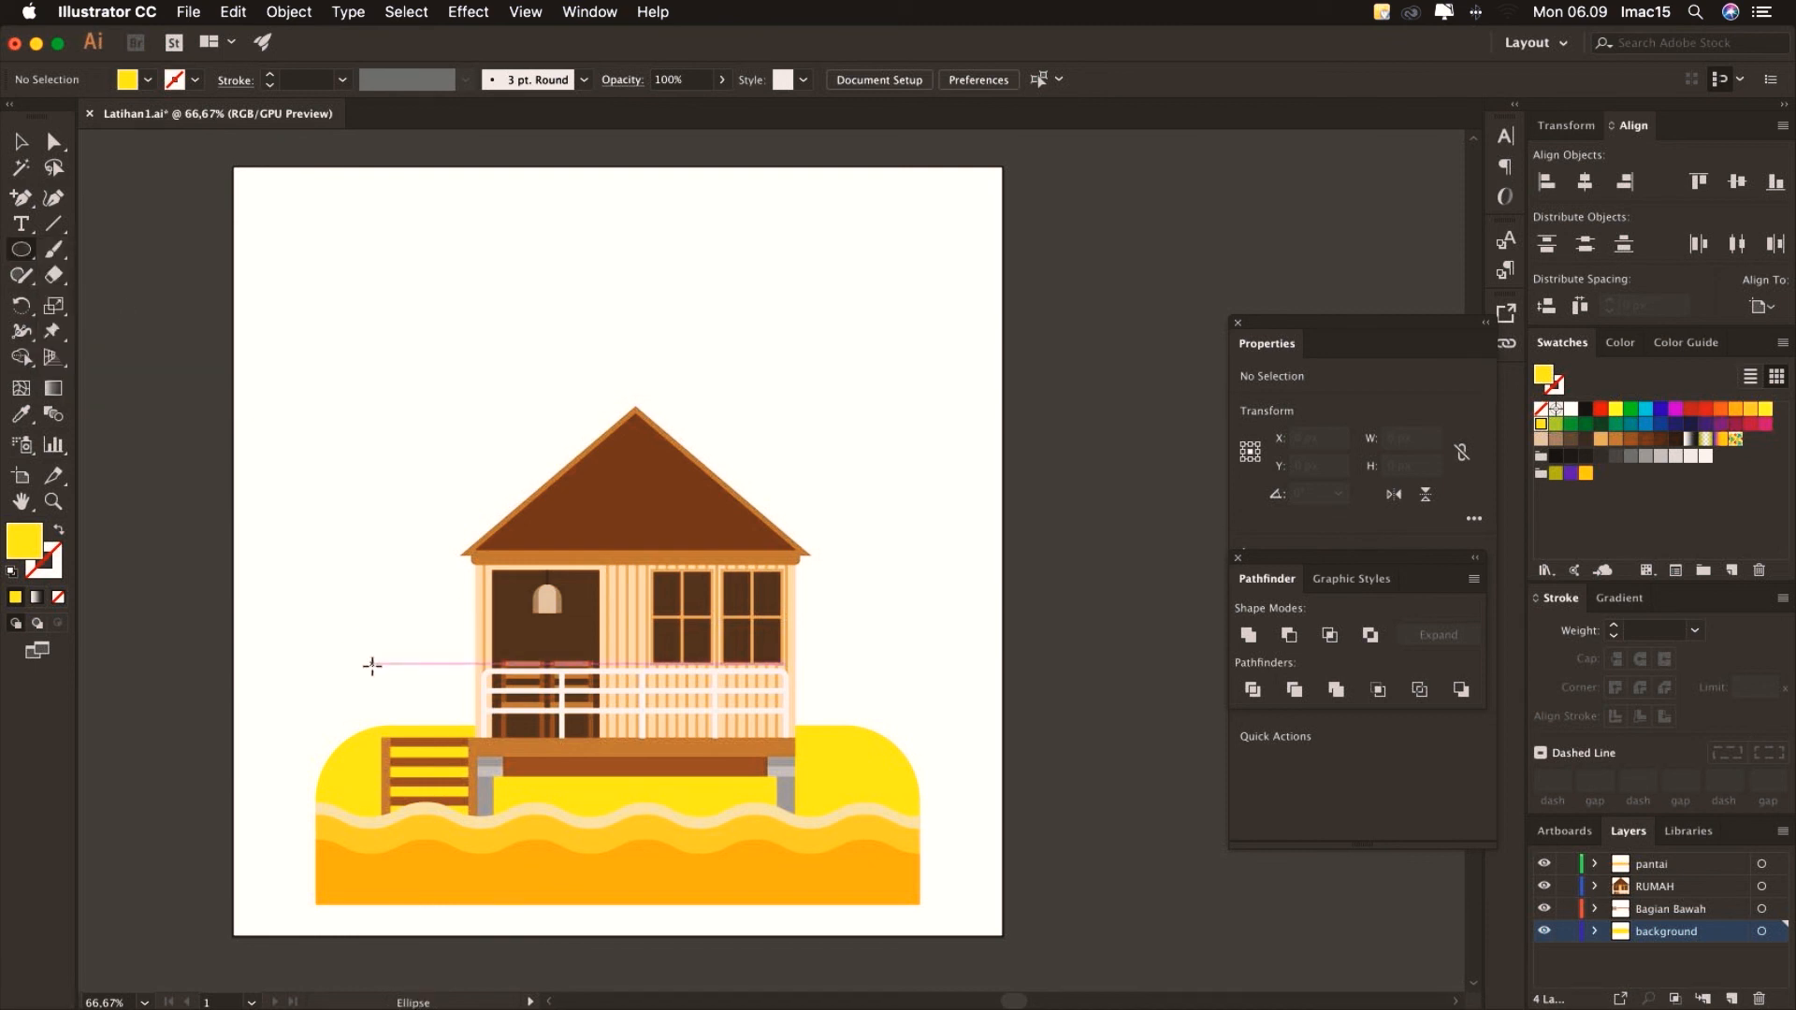
left_click_drag(366, 655, 468, 739)
key("v")
left_click_drag(412, 660, 403, 685)
Duplicate and enlarge the circle to form a symmetrical bush outline with two lobes on each side of the house
left_click_drag(465, 788, 876, 684)
left_click(810, 561)
left_click_drag(816, 605, 841, 630)
left_click_drag(813, 525, 511, 665)
key("super+c")
key("super+v")
left_click(891, 606)
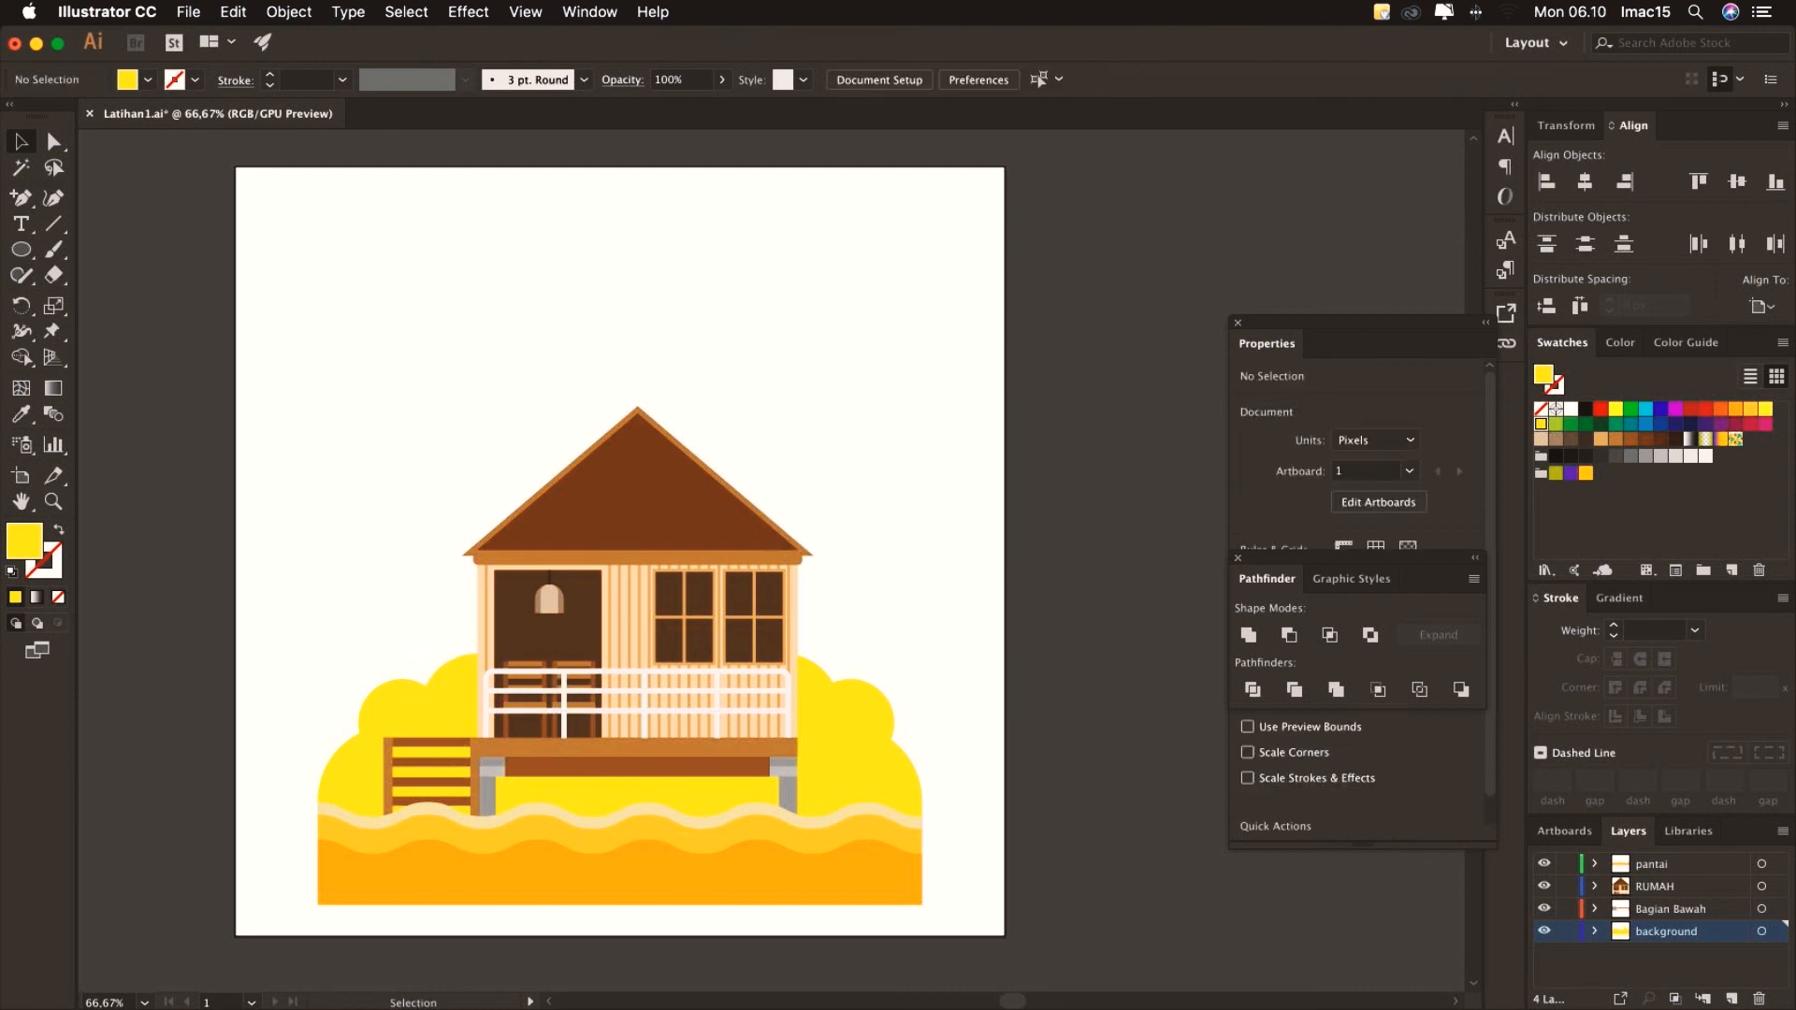
Draw a 1080 × 1080 px rectangle covering the artboard and fill it with reddish orange, B5500B
left_click(23, 250)
left_click(81, 251)
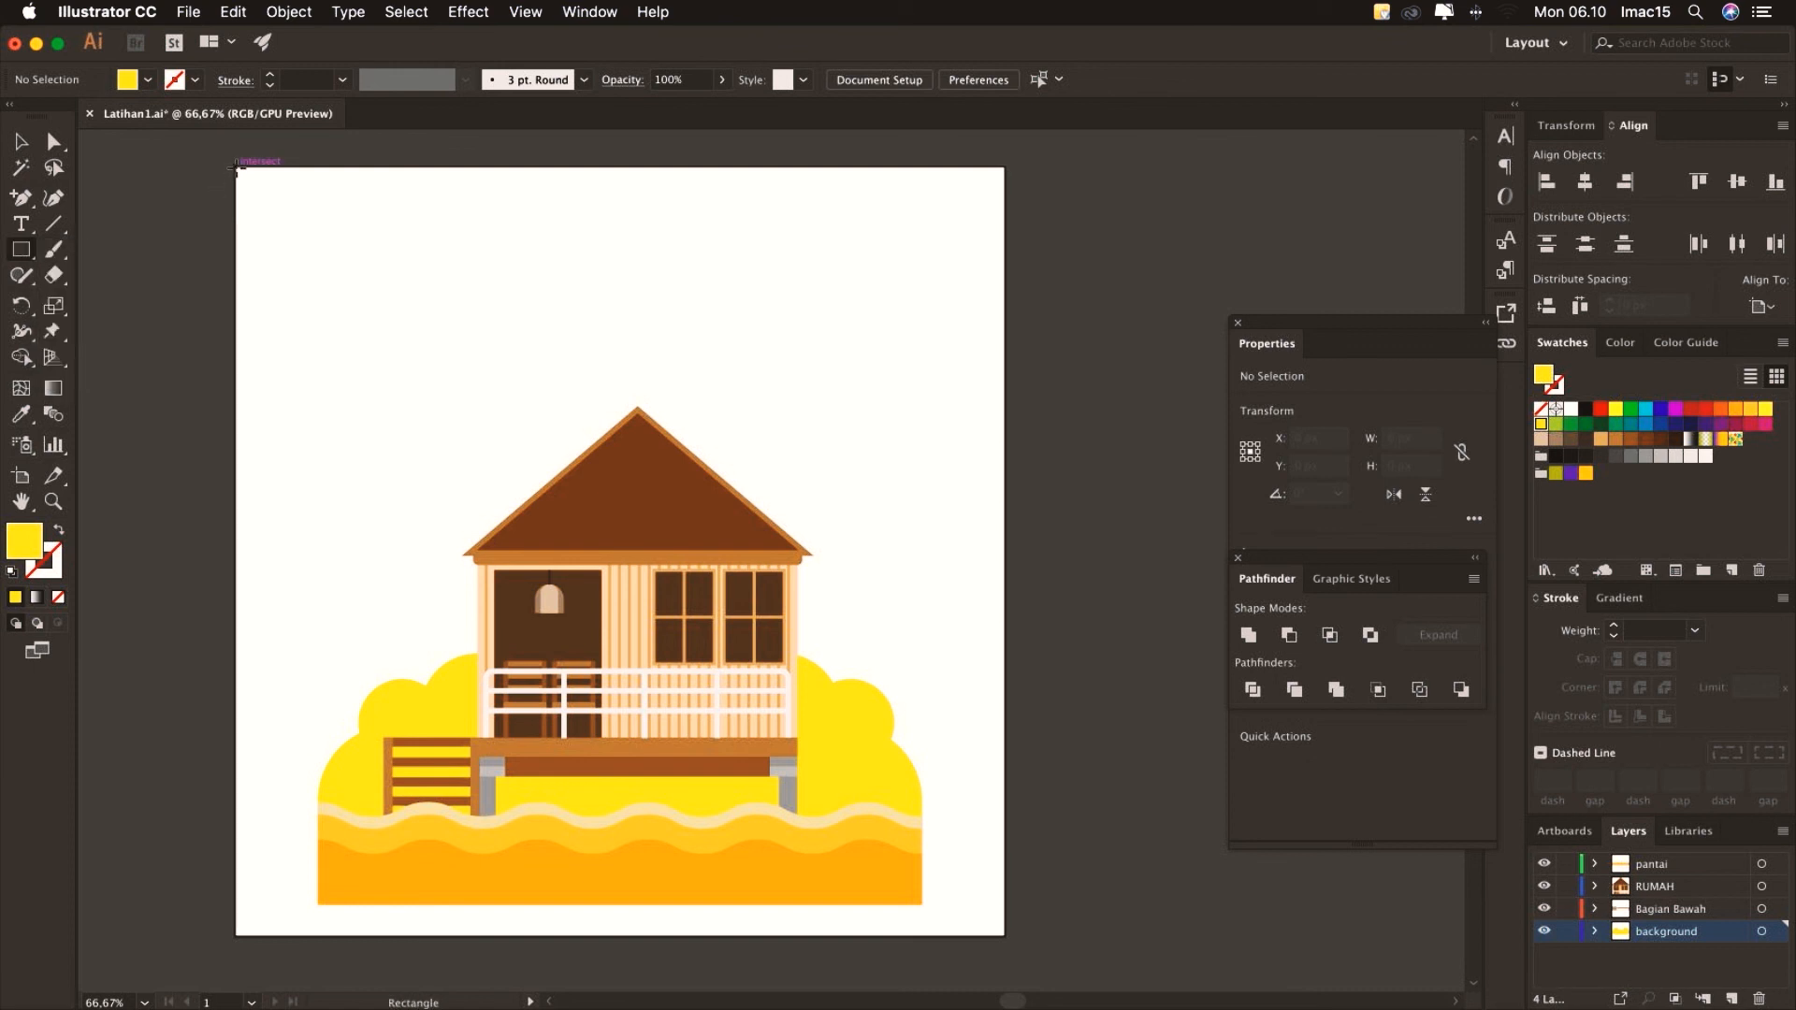
left_click_drag(238, 169, 1005, 935)
double_click(33, 540)
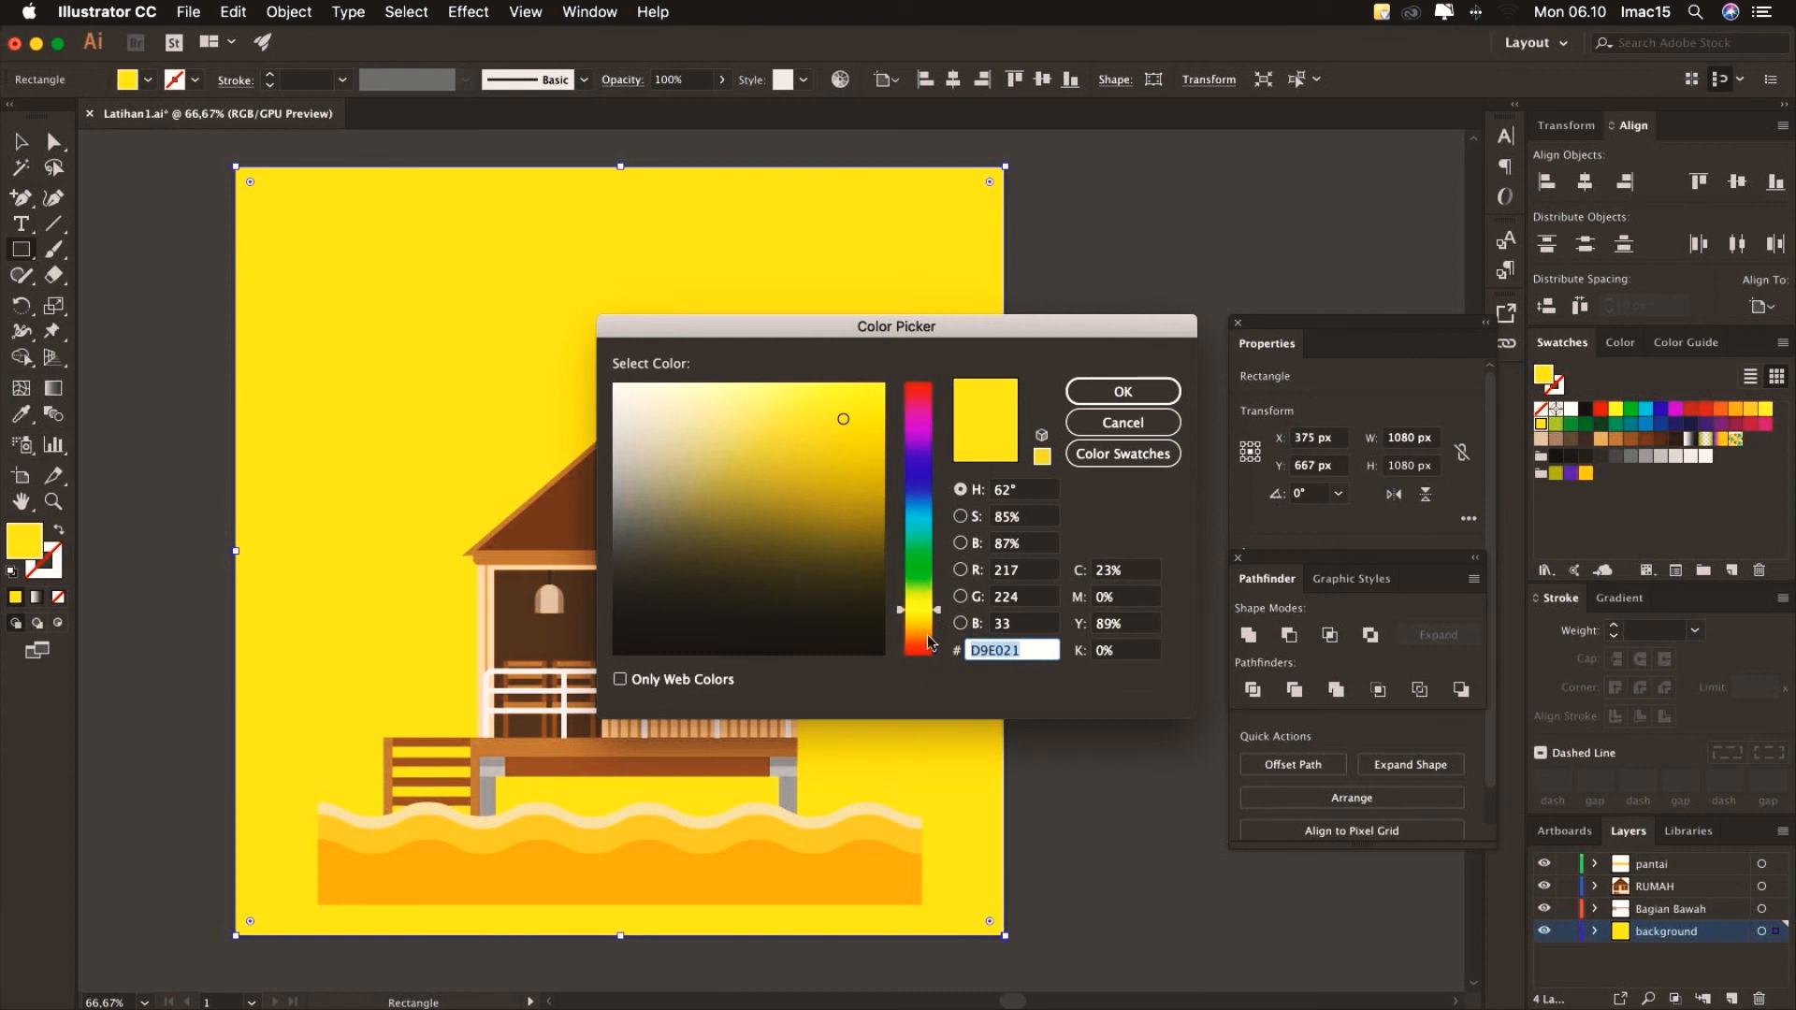
left_click(928, 637)
left_click(1118, 394)
Send the orange rectangle to the bottom of the background layer, beneath the yellow bush shapes, and deselect it
left_click(1595, 931)
scroll(1710, 949, "down", 4)
left_click_drag(1682, 868, 1681, 944)
left_click(22, 142)
left_click(159, 215)
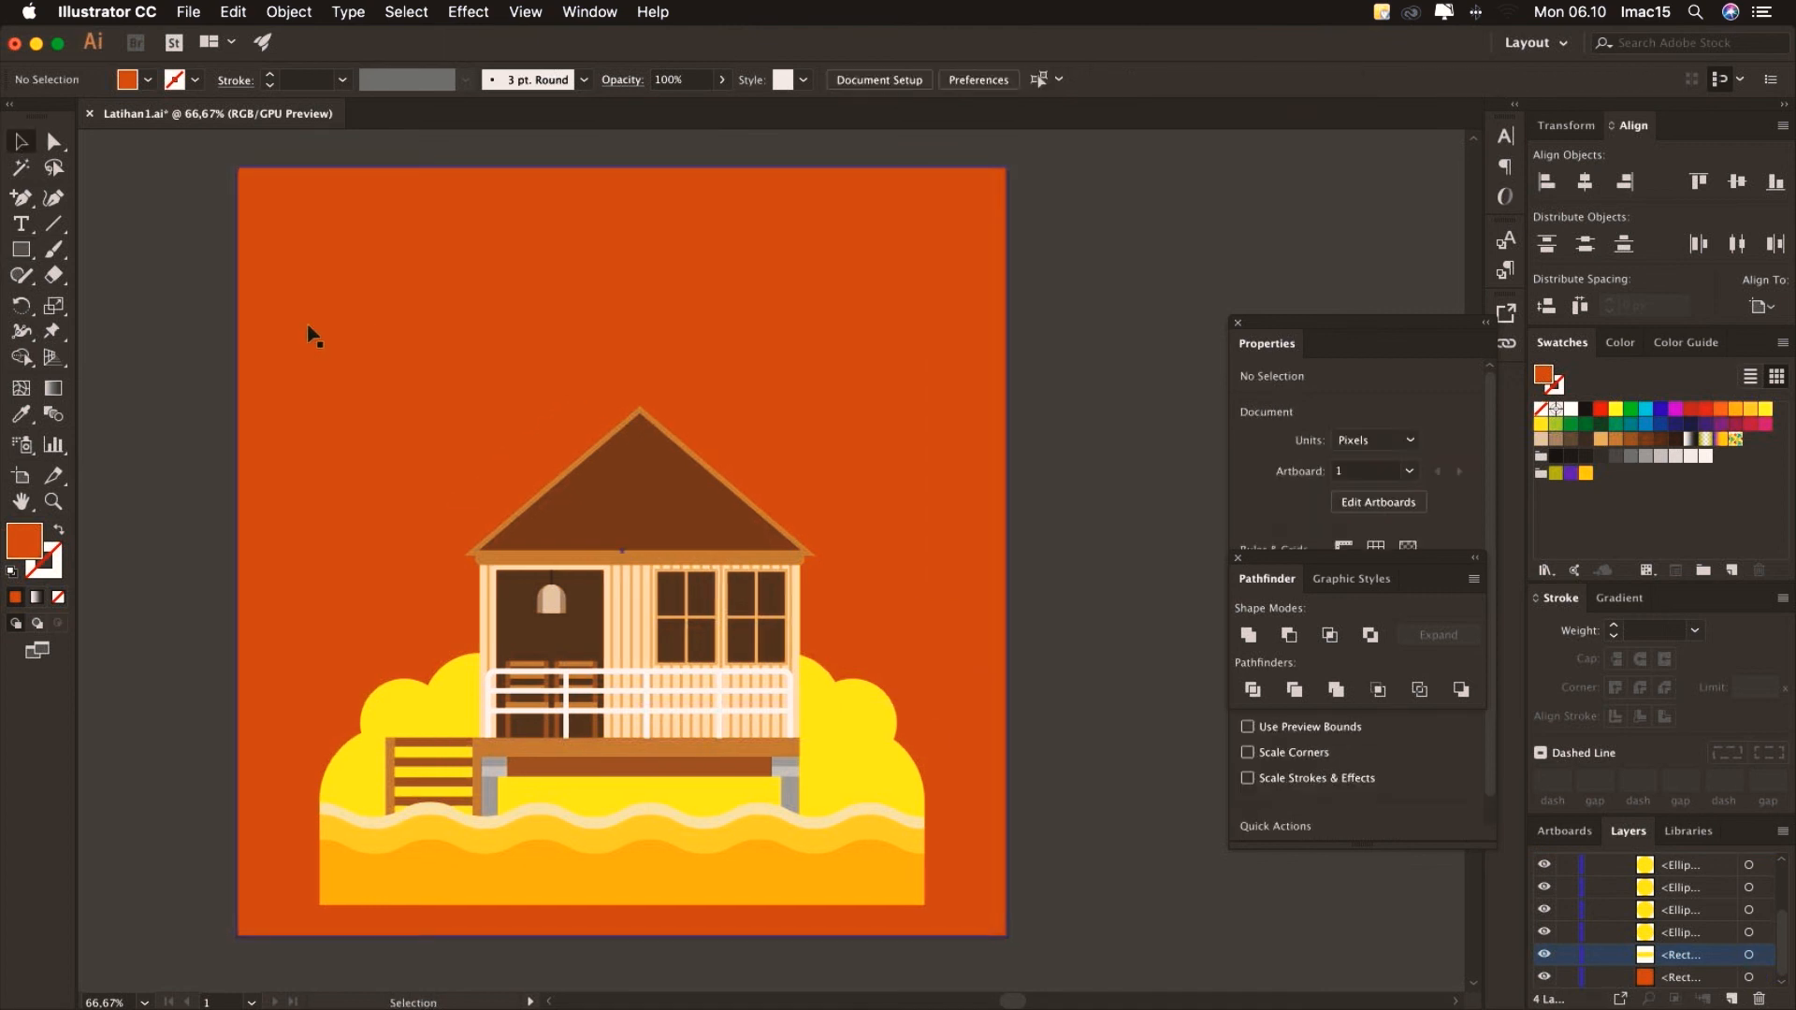
Draw a circle about 551 px in diameter as the sun behind the right half of the house
left_click(1696, 980)
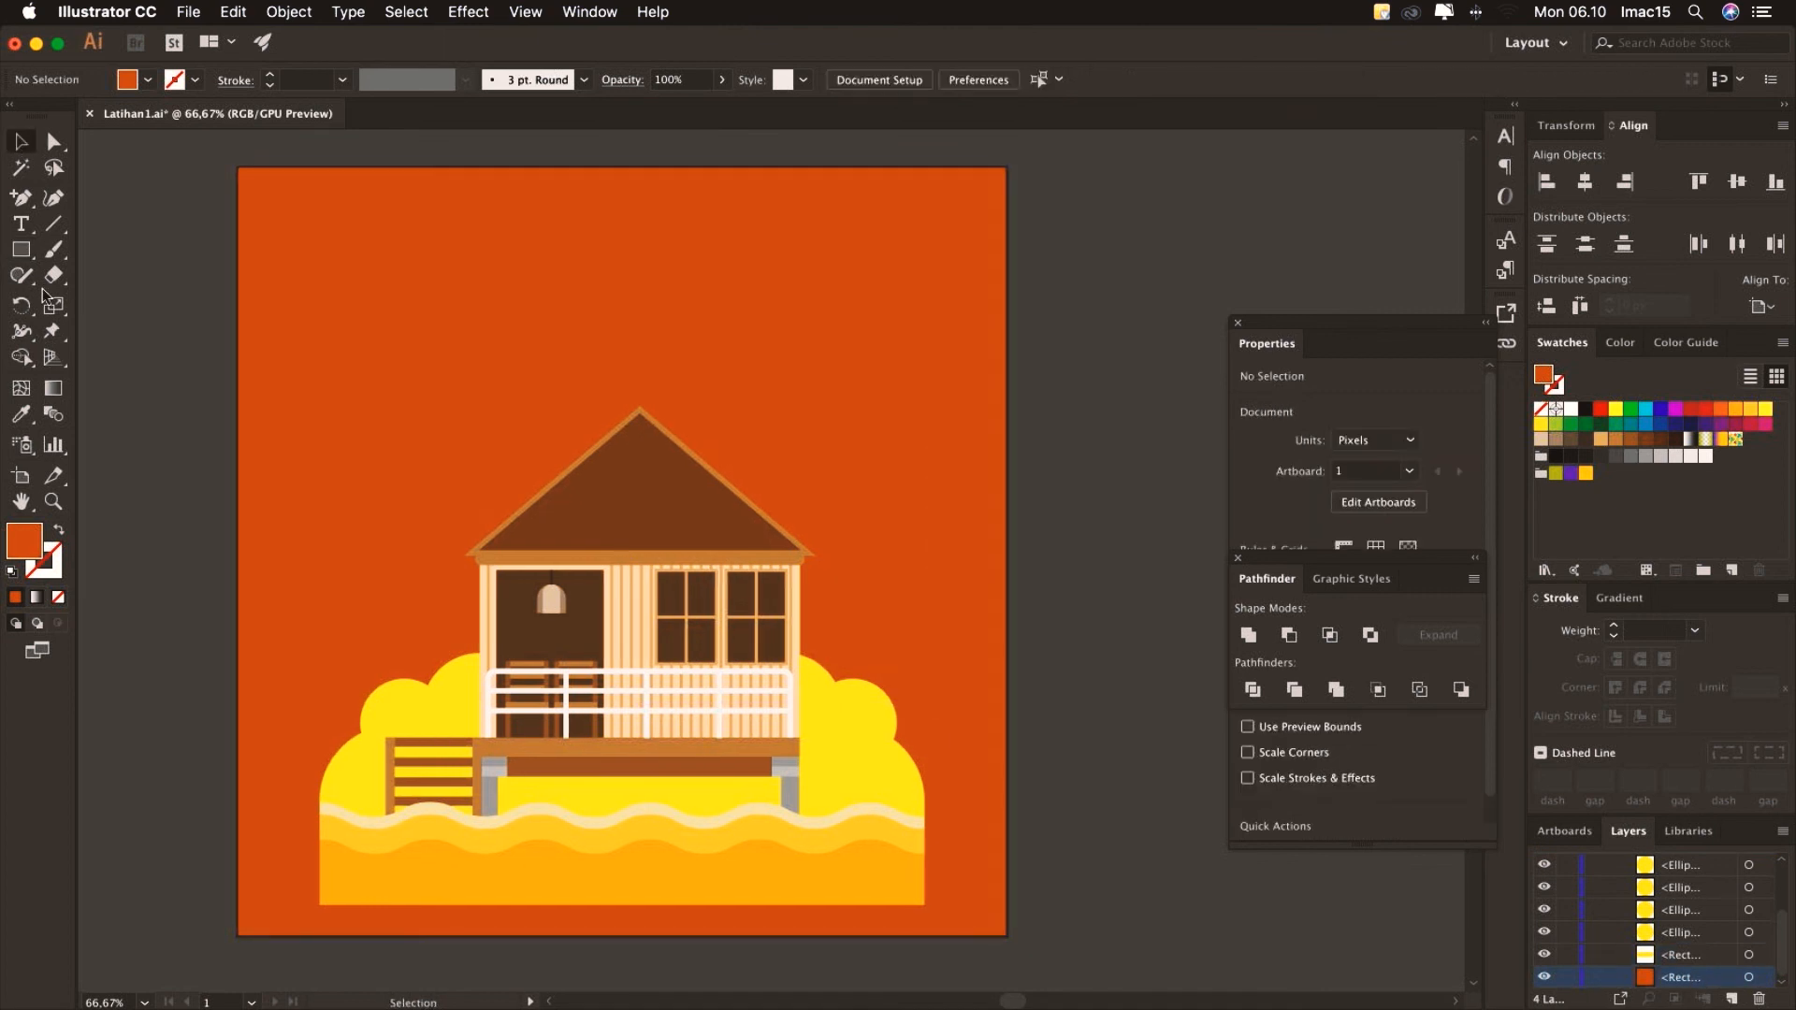
left_click_drag(20, 250, 94, 300)
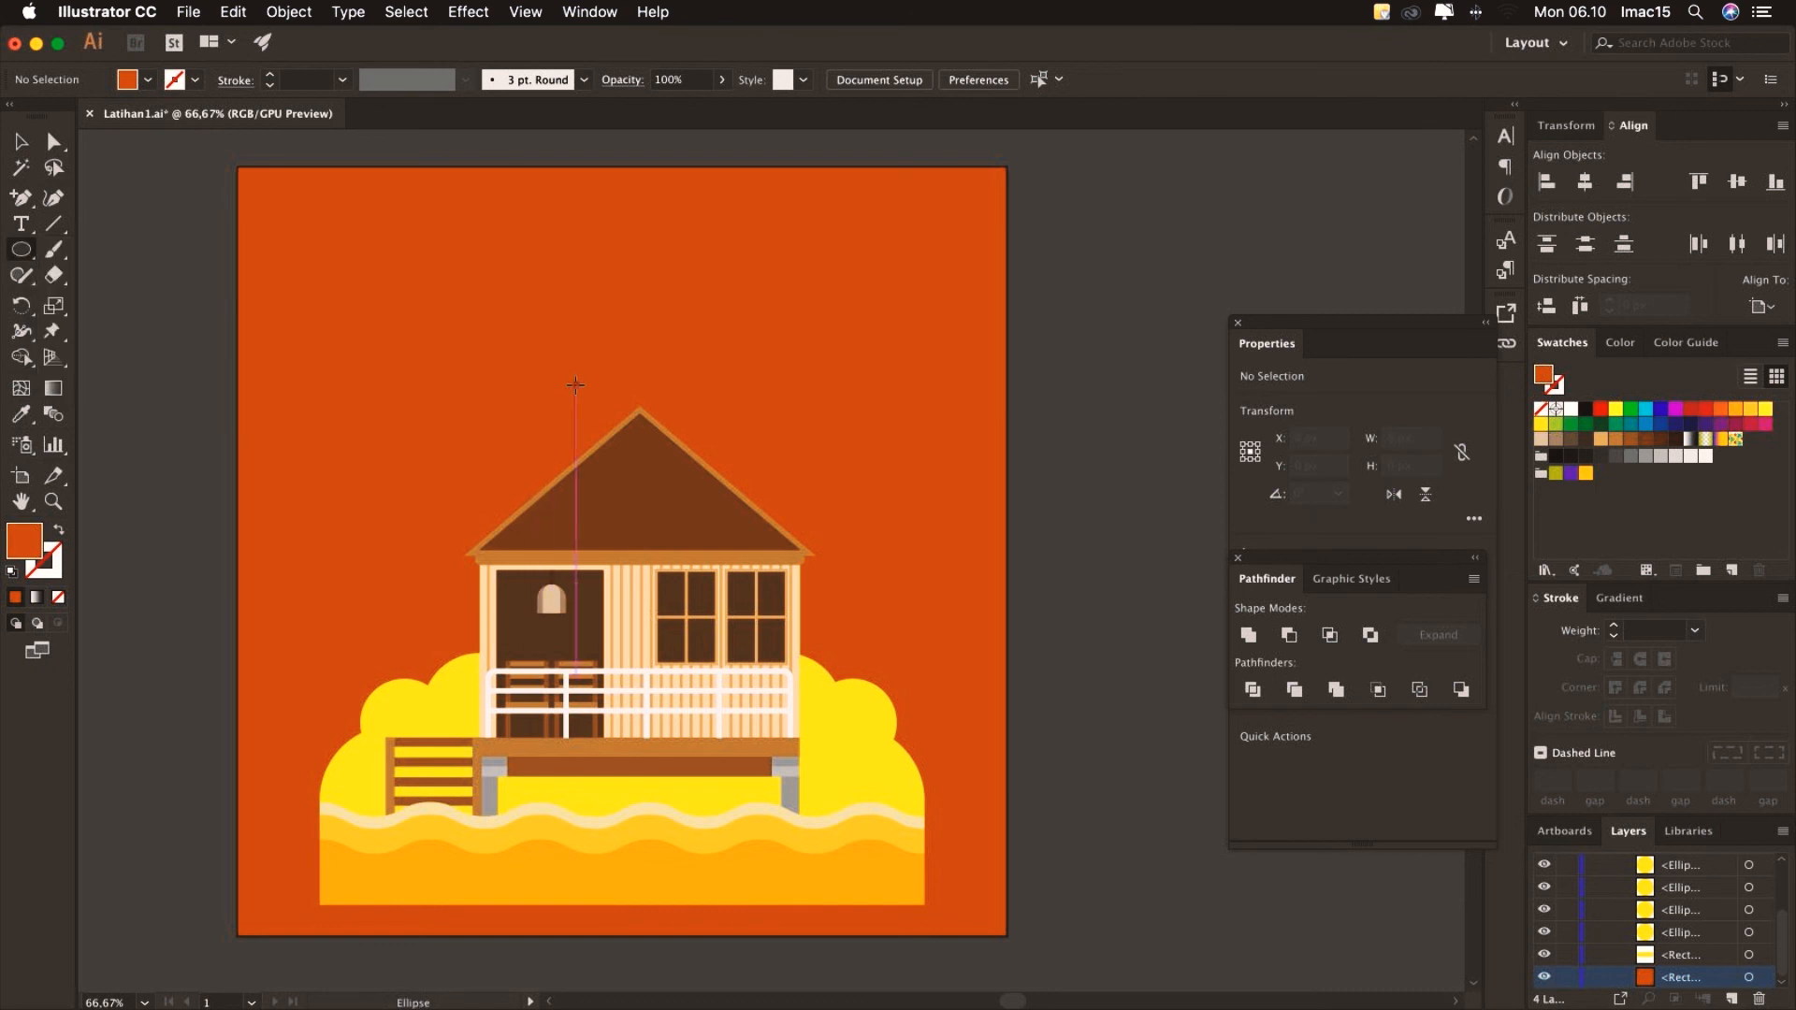
left_click_drag(560, 333, 938, 728)
left_click(21, 141)
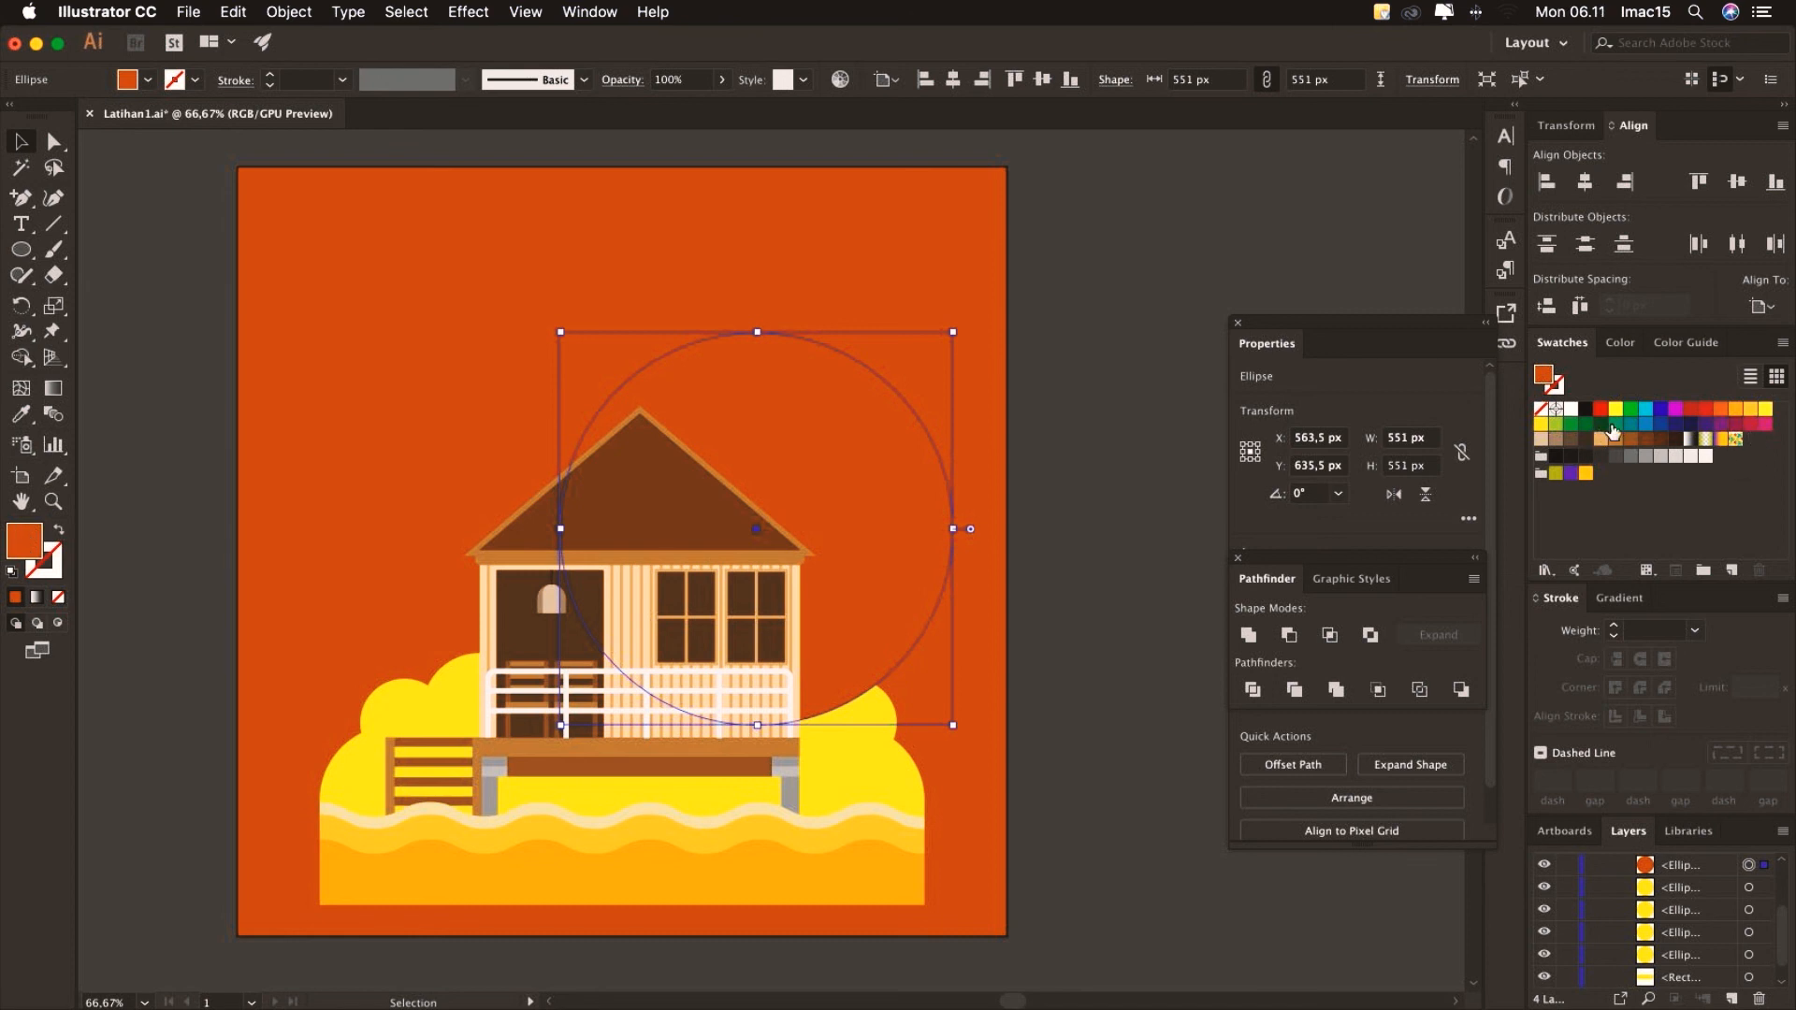
Fill the sun circle with a very pale cream colour
double_click(19, 545)
left_click_drag(666, 422, 657, 380)
left_click(933, 621)
left_click(1139, 394)
Stack the sun circle directly above the orange rectangle, beneath the bush shapes, and deselect it
left_click_drag(1695, 869, 1695, 946)
left_click_drag(1694, 973, 1693, 975)
left_click(1071, 589)
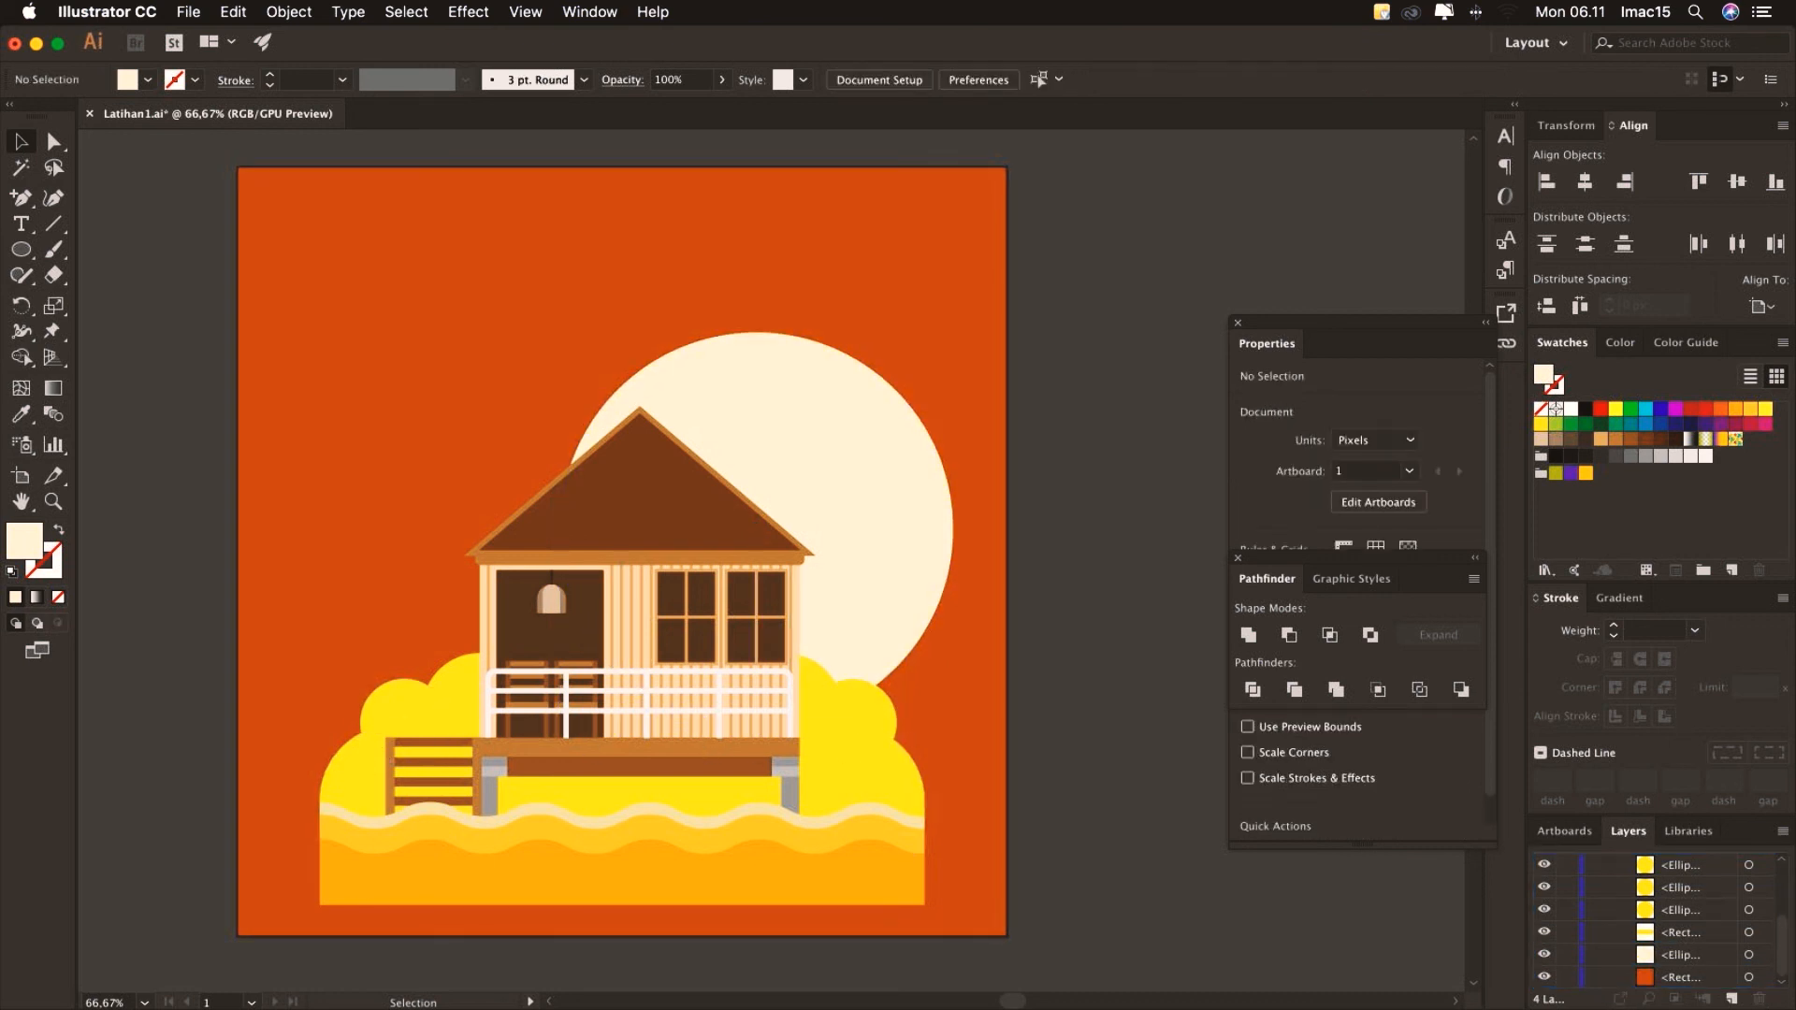
Select the four yellow circles and the yellow rounded rectangle in the background layer and group them
left_click(1748, 907)
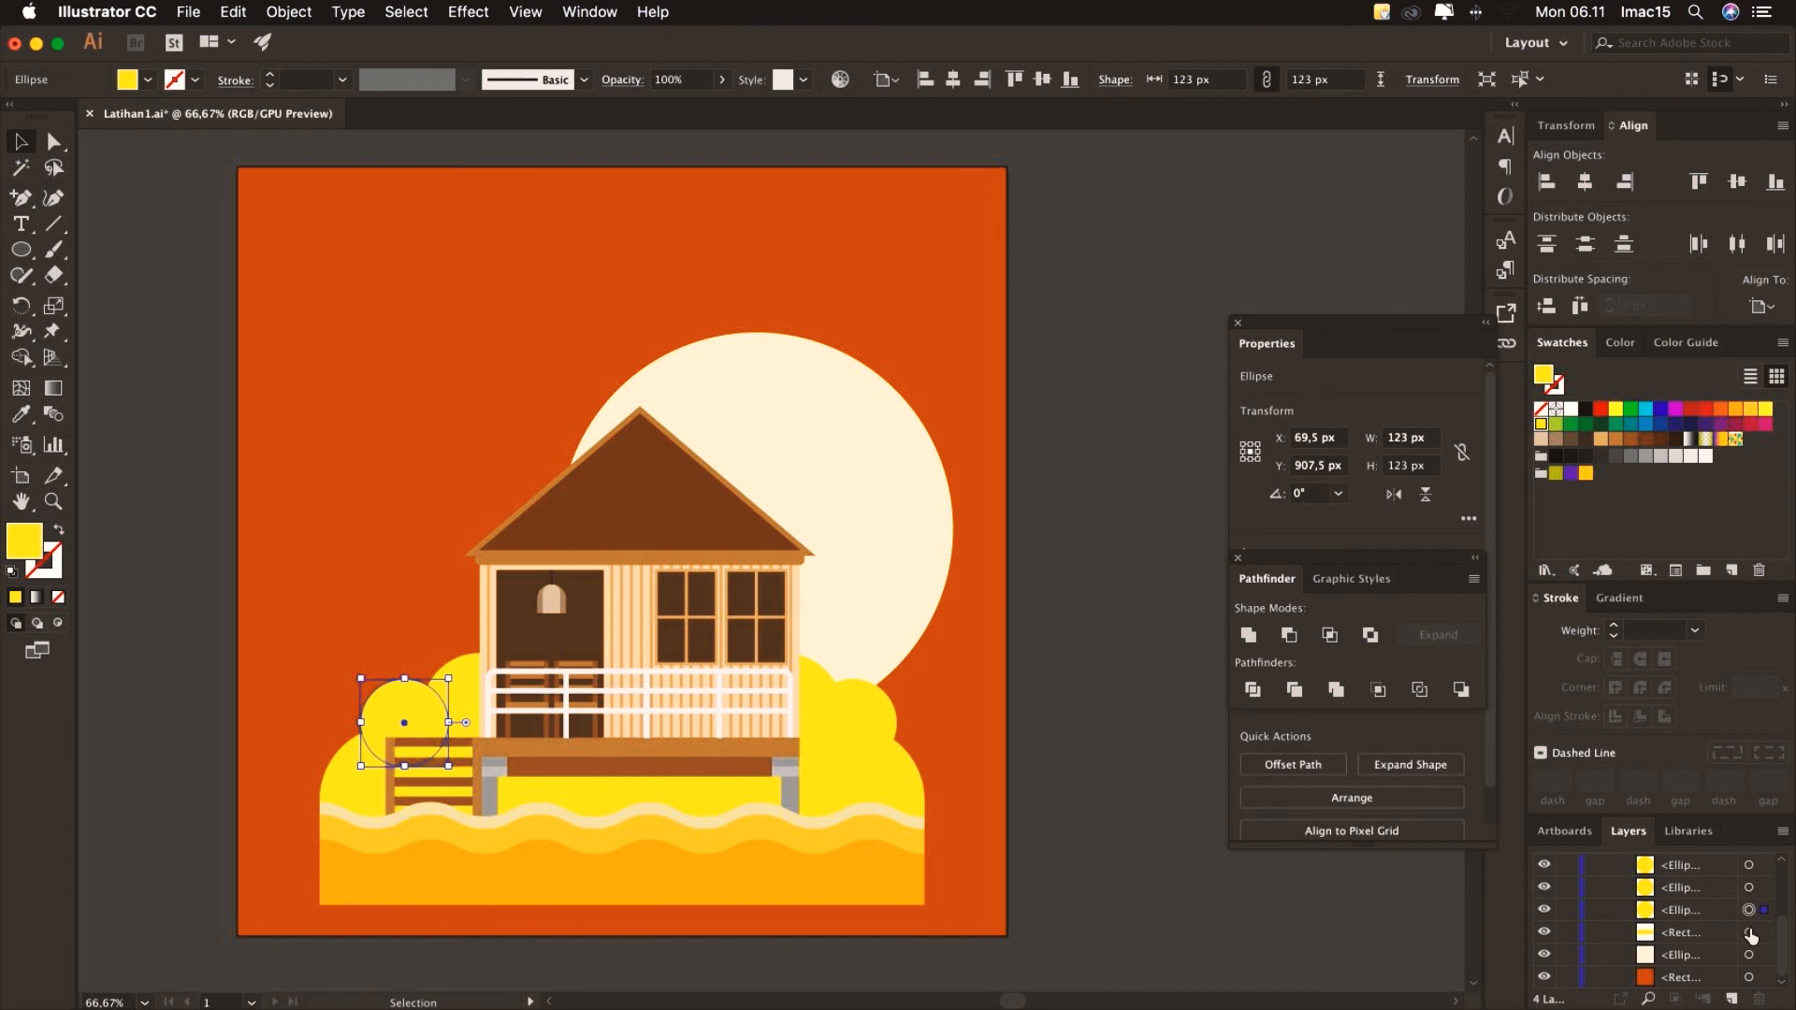
left_click(1749, 931)
left_click(1749, 887, "shift")
left_click(1748, 864, "shift")
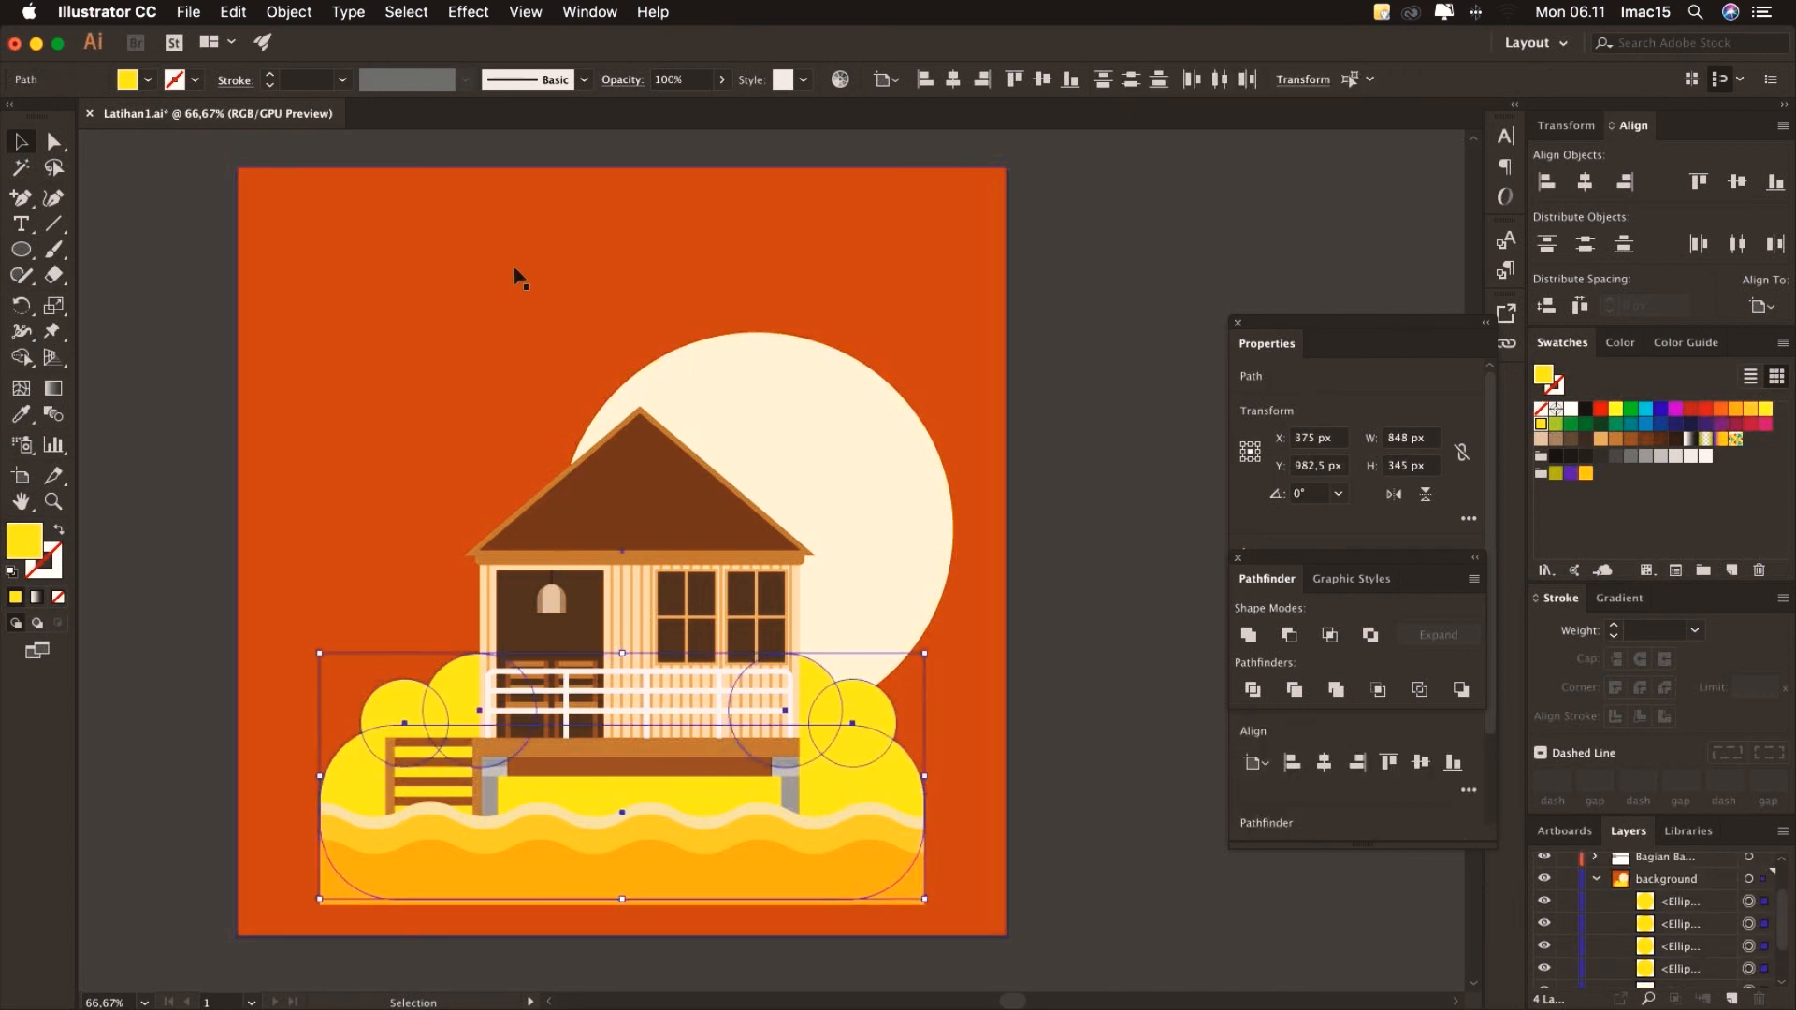
left_click(289, 13)
mouse_move(313, 42)
left_click(299, 90)
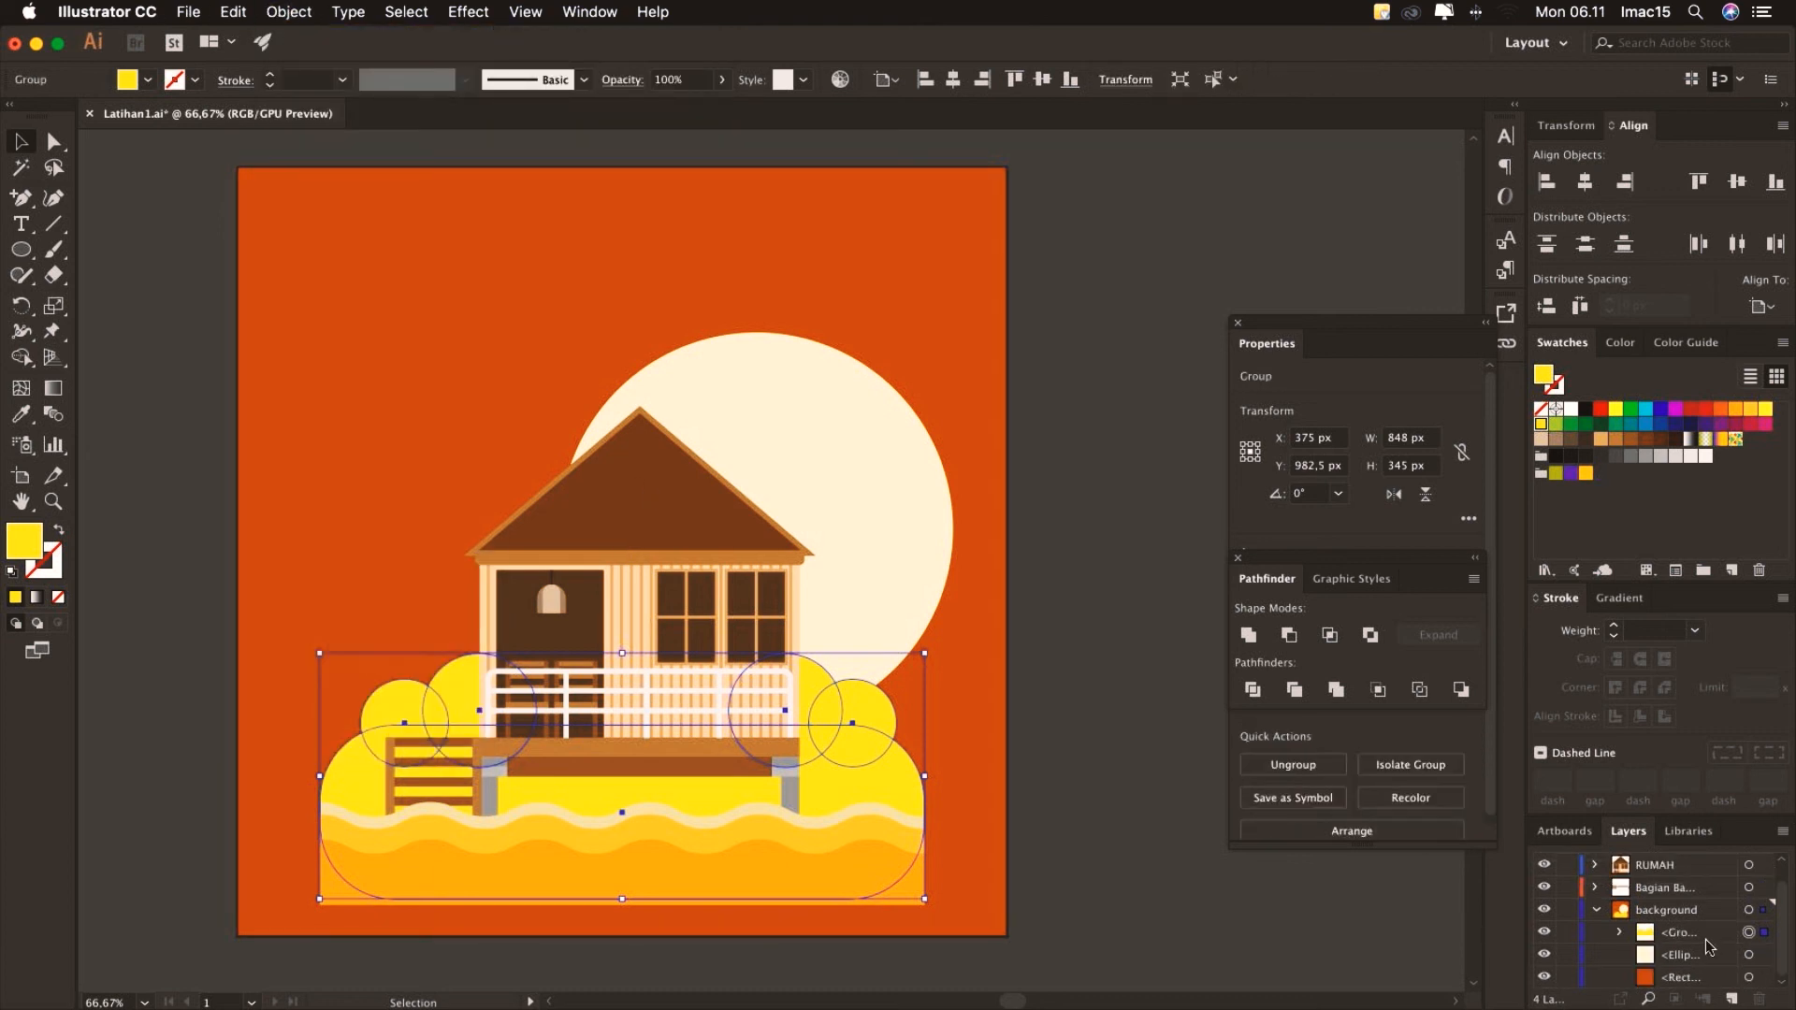
Duplicate the bush group in place and shrink the front copy to about 720 × 293 px, centred on the original
left_click(1683, 935)
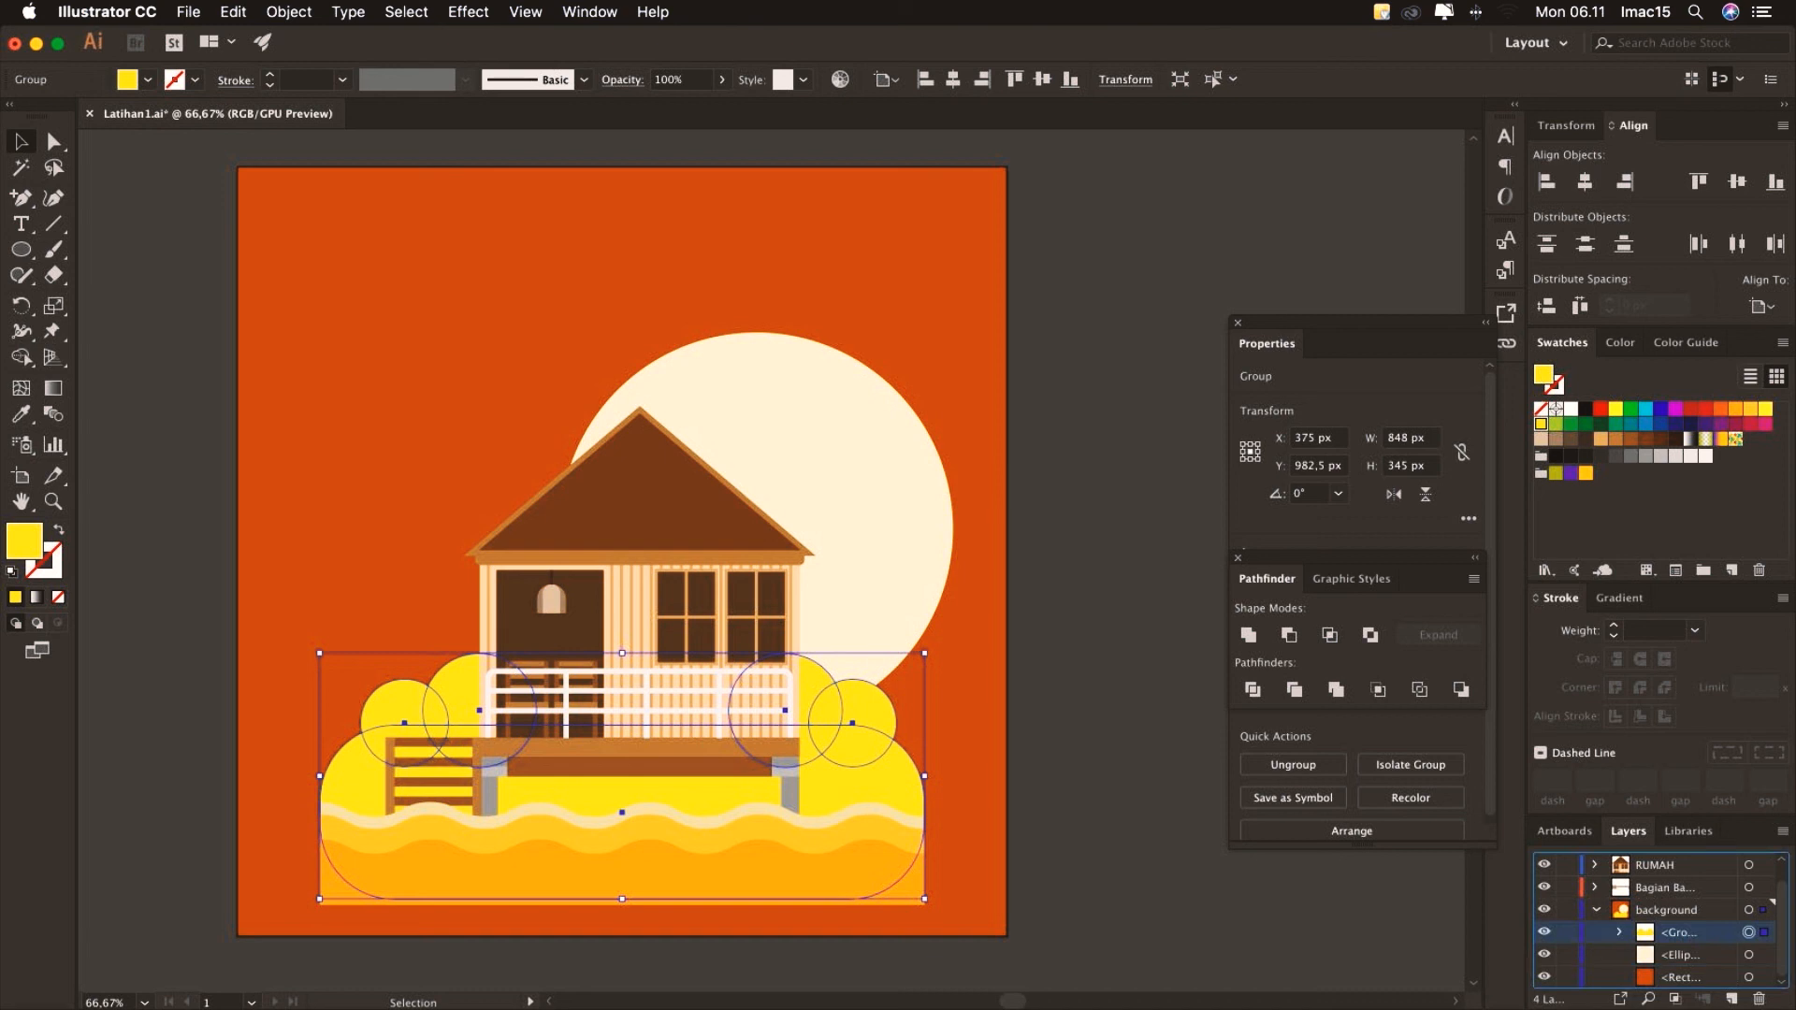
key("ctrl+c")
key("ctrl+f")
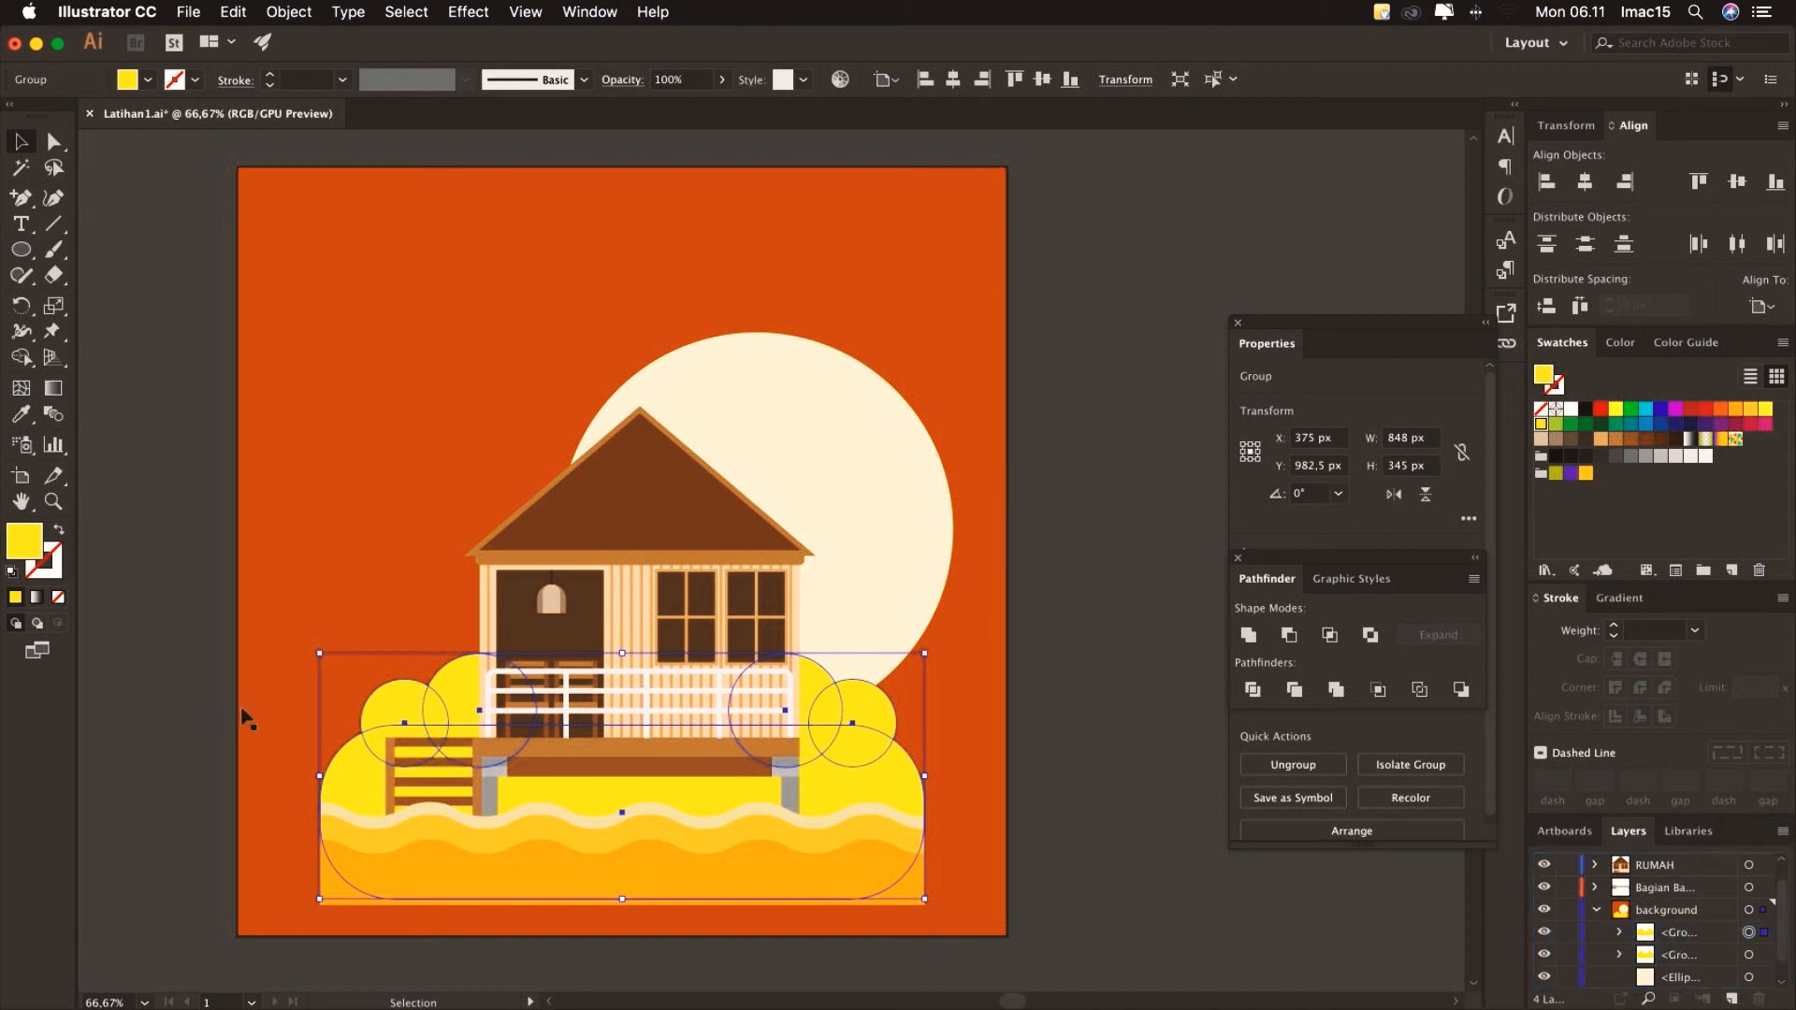
left_click_drag(318, 654, 405, 697)
left_click_drag(451, 770, 404, 763)
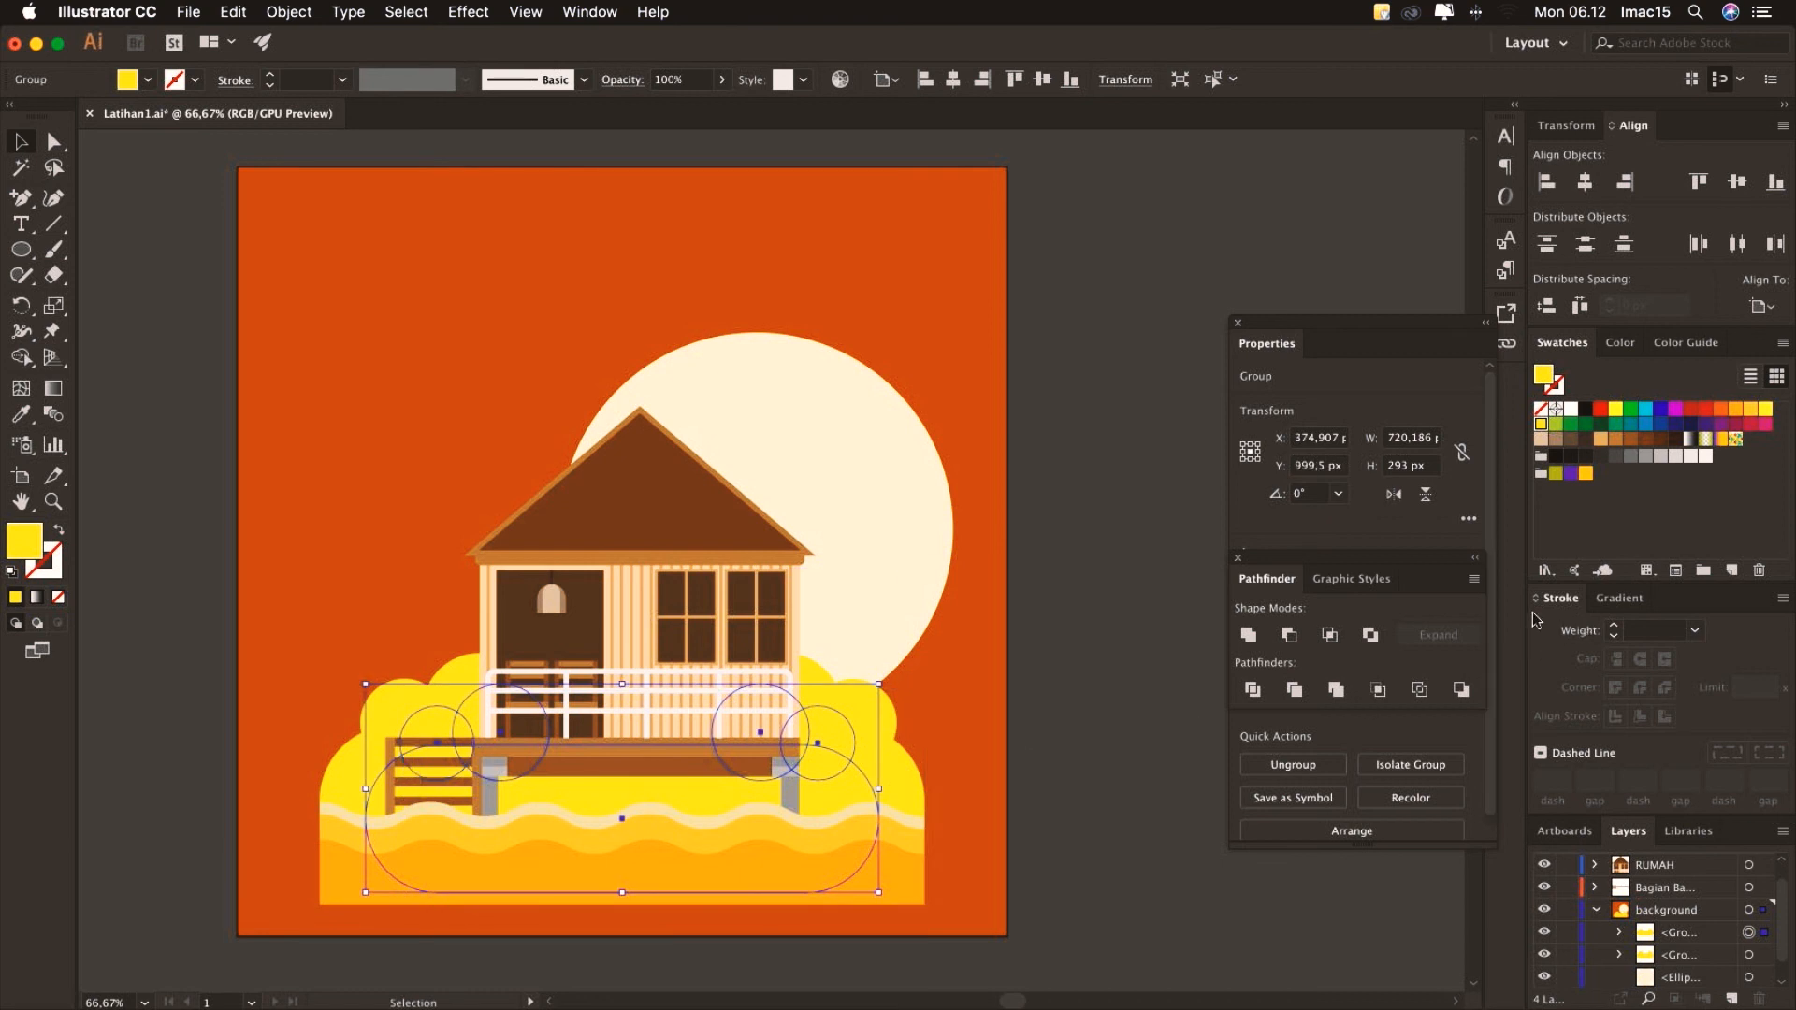
Fill the larger bush group at the back with a light yellow-green swatch
left_click(1749, 955)
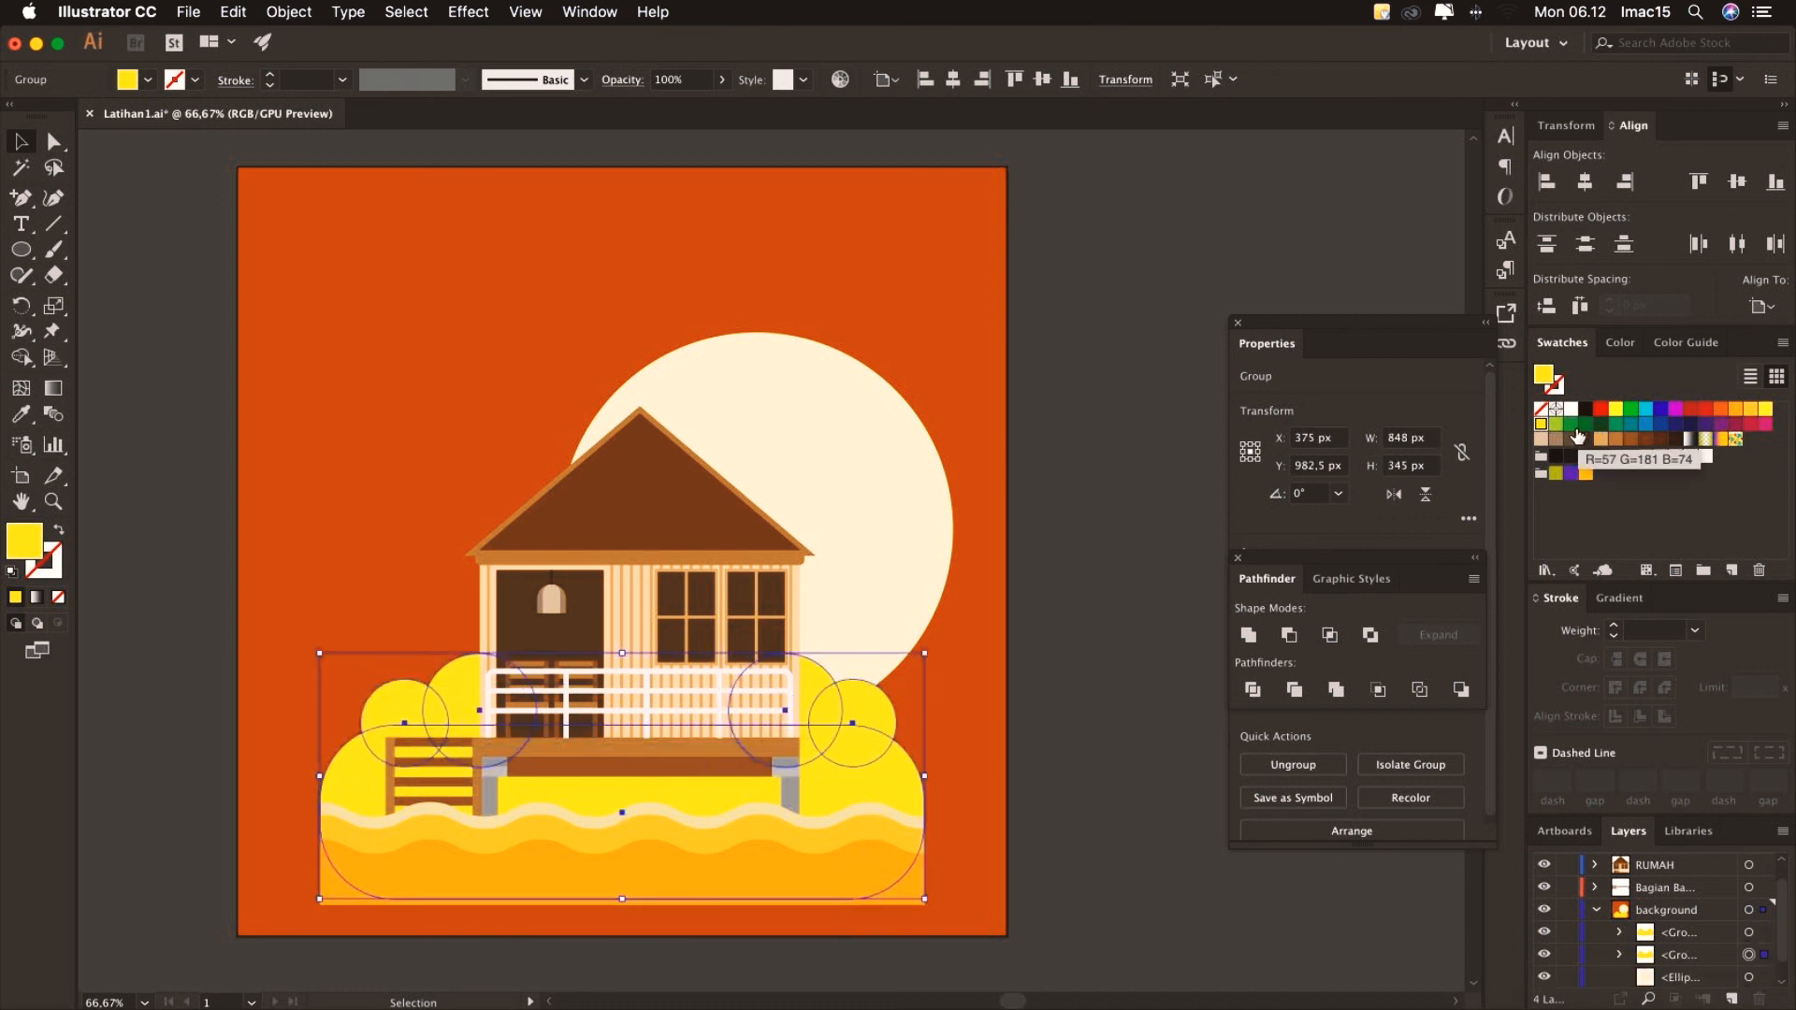
left_click(1573, 427)
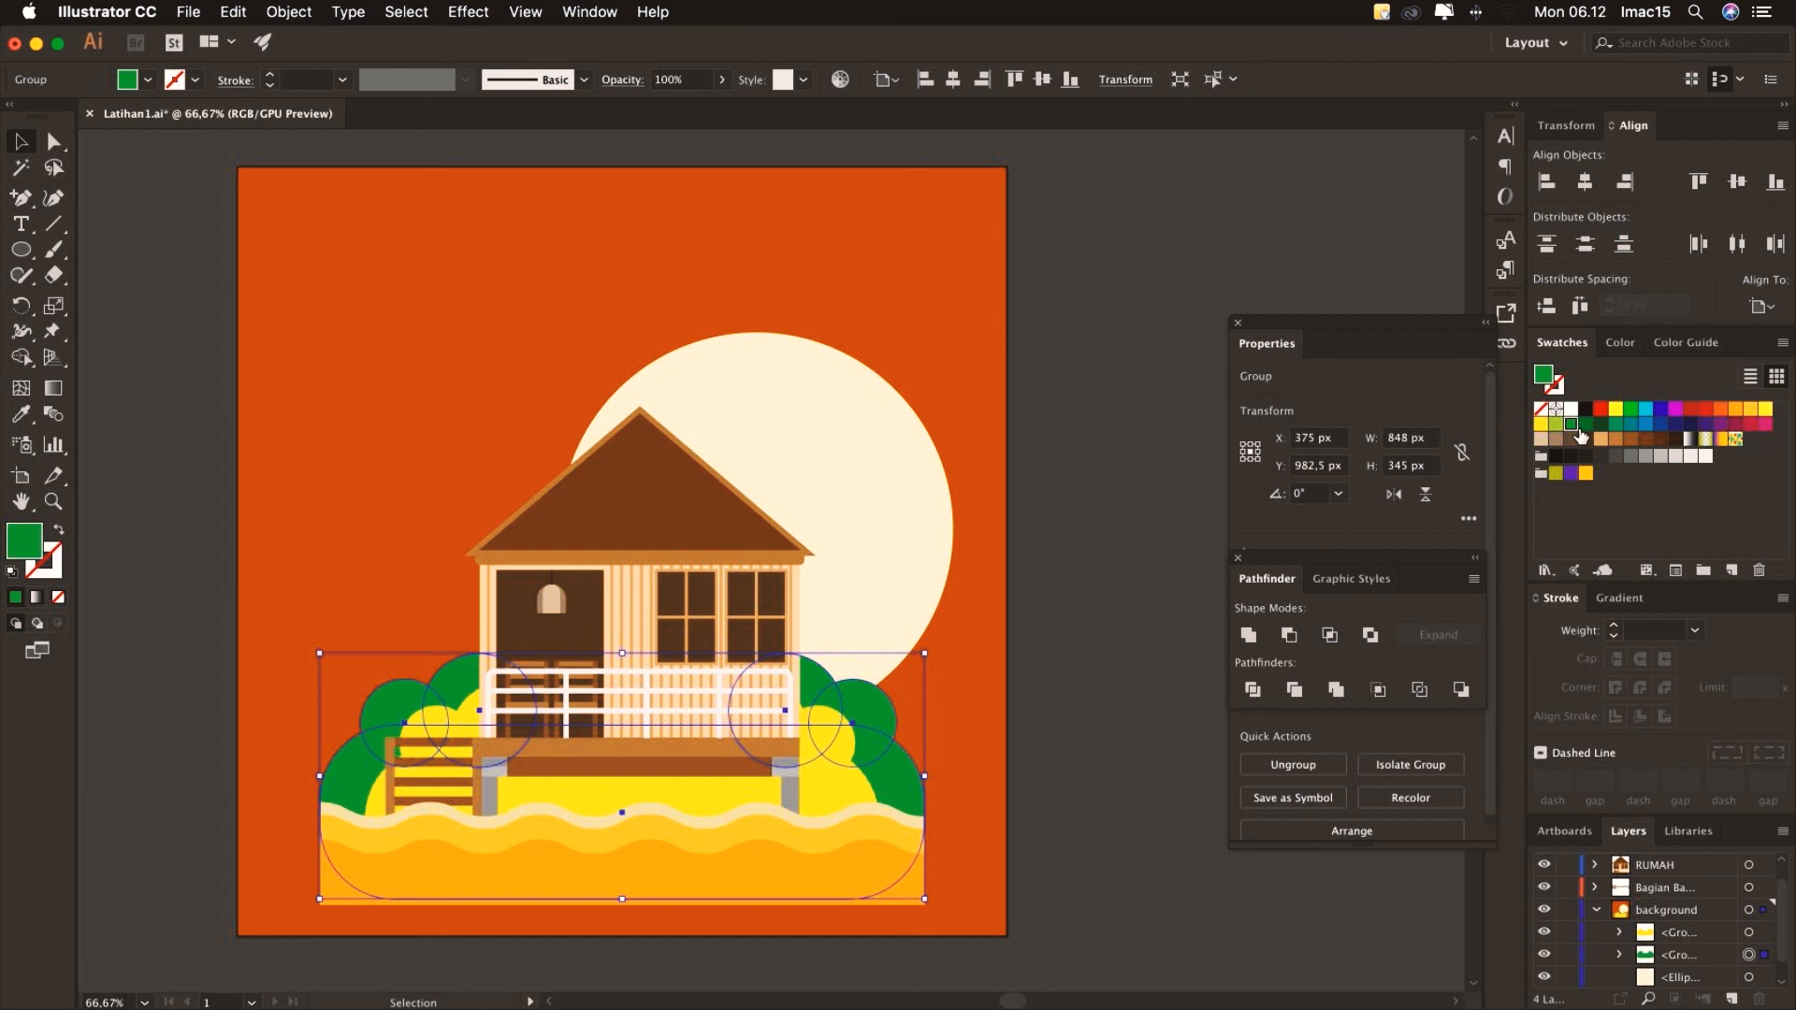
left_click(1558, 424)
Move the sun circle up and slightly to the right behind the roof, and deselect it
left_click_drag(912, 496, 919, 411)
left_click(1093, 524)
left_click(1085, 480)
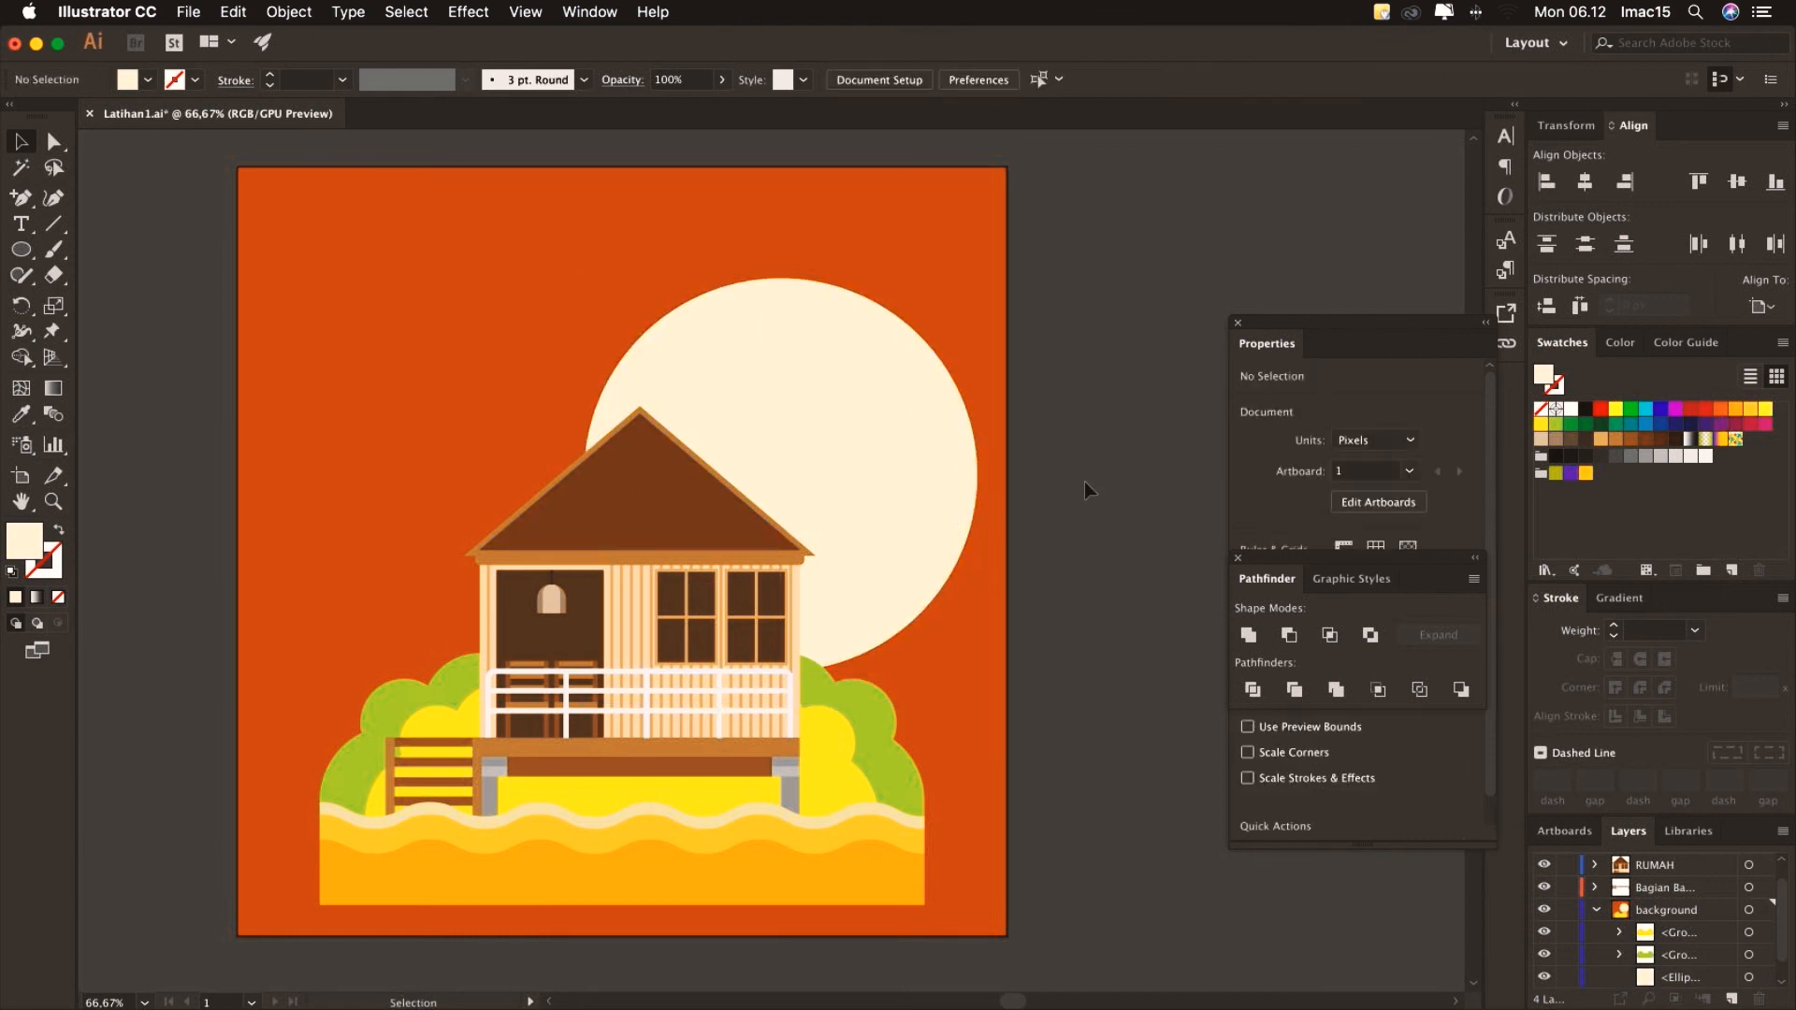
Draw a narrow upright rectangle about 27 × 687 px beside the stairs, above the bush groups in the background layer
left_click(1693, 941)
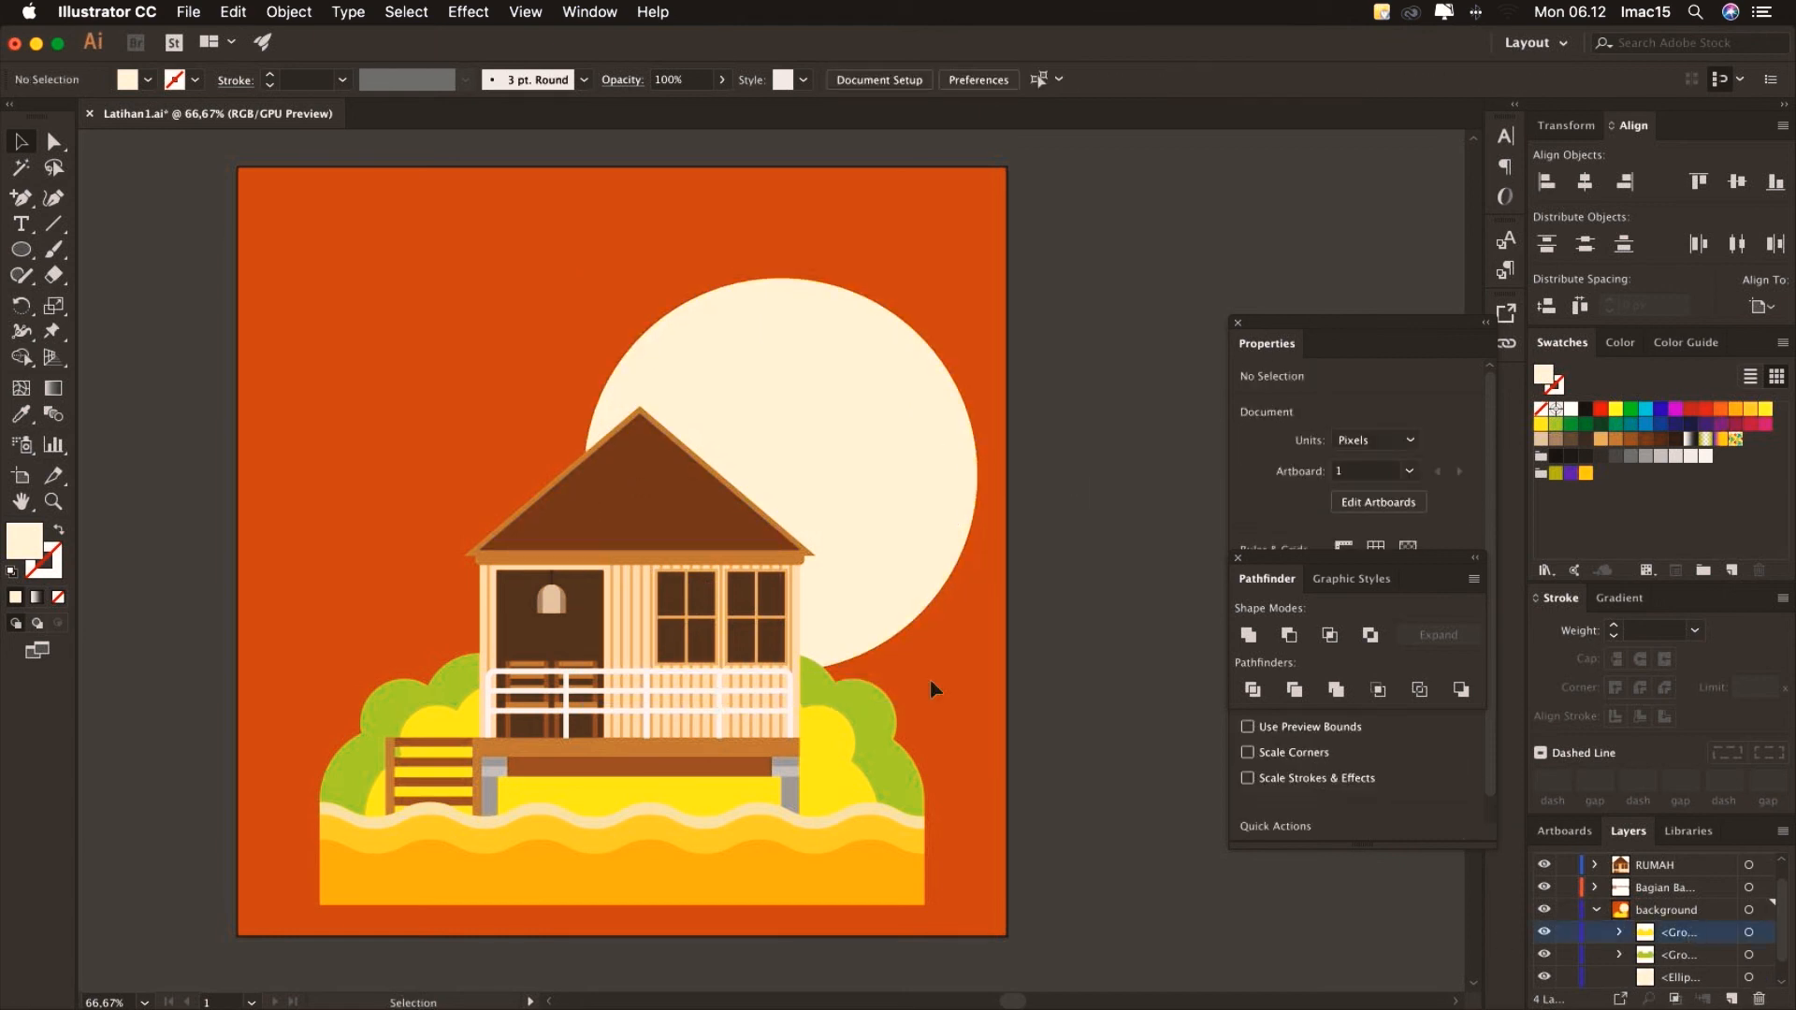
left_click(27, 254)
left_click_drag(27, 259, 83, 255)
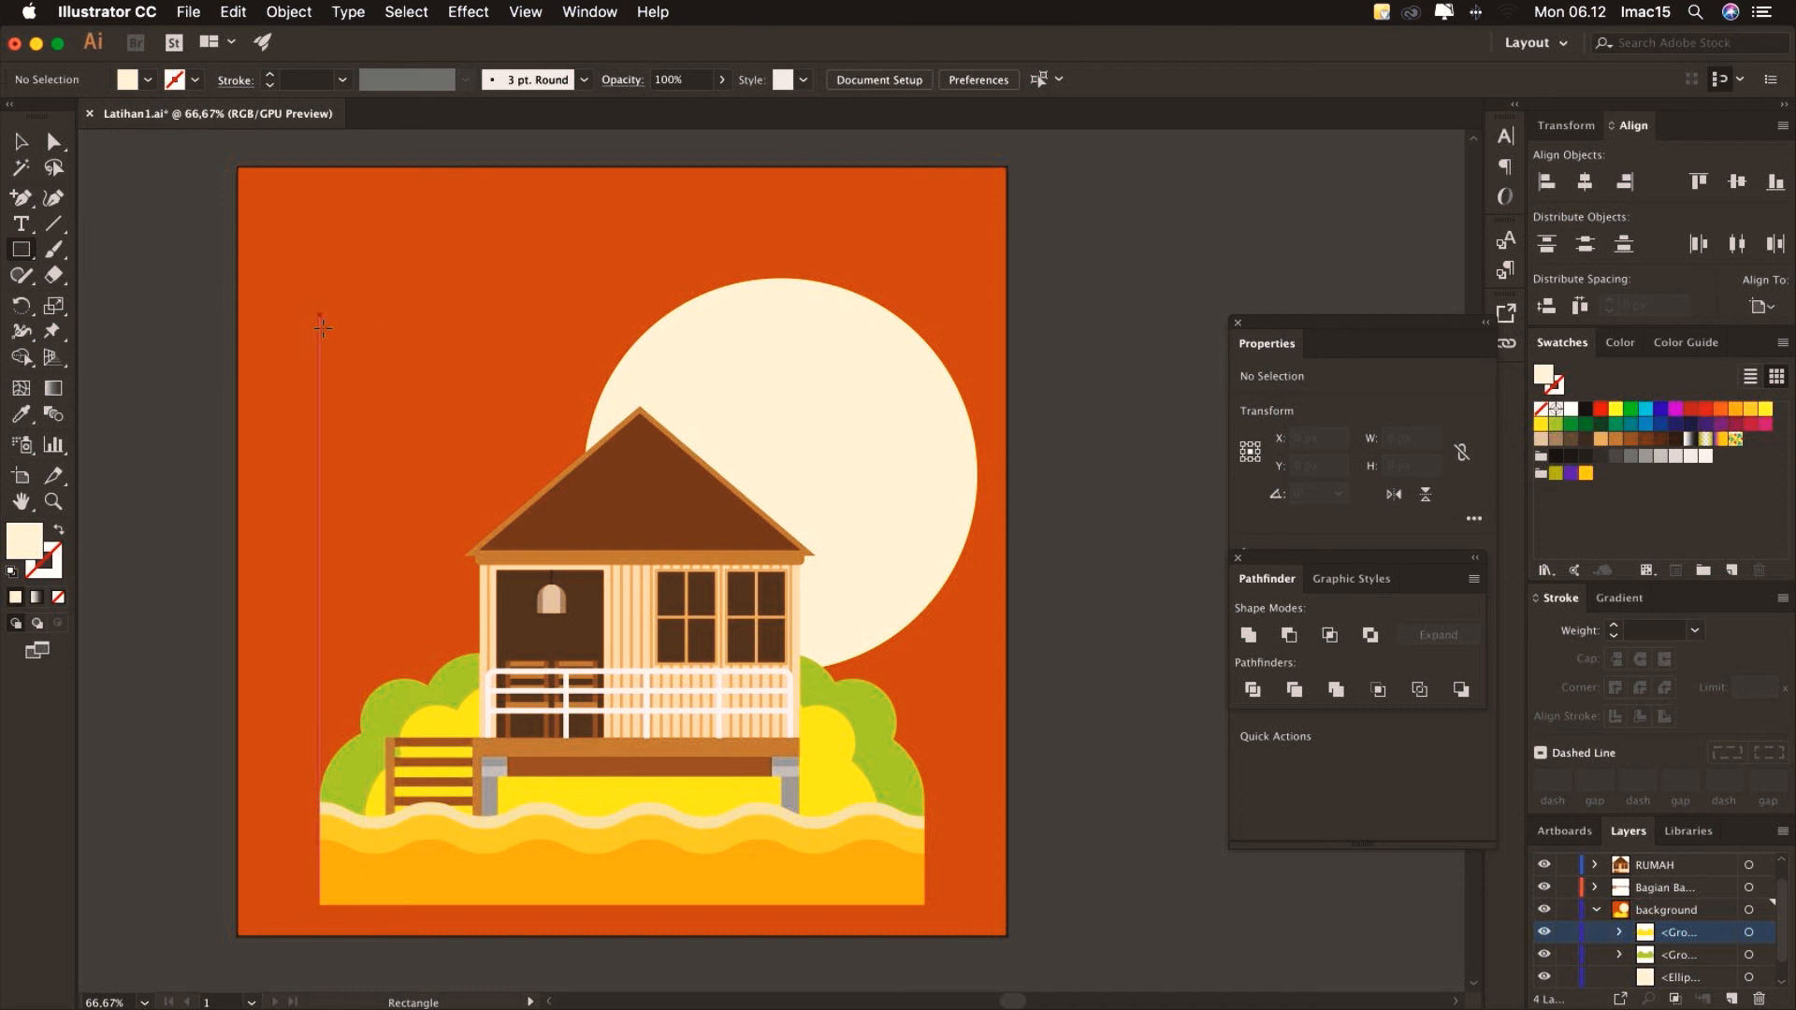
left_click_drag(375, 372, 394, 861)
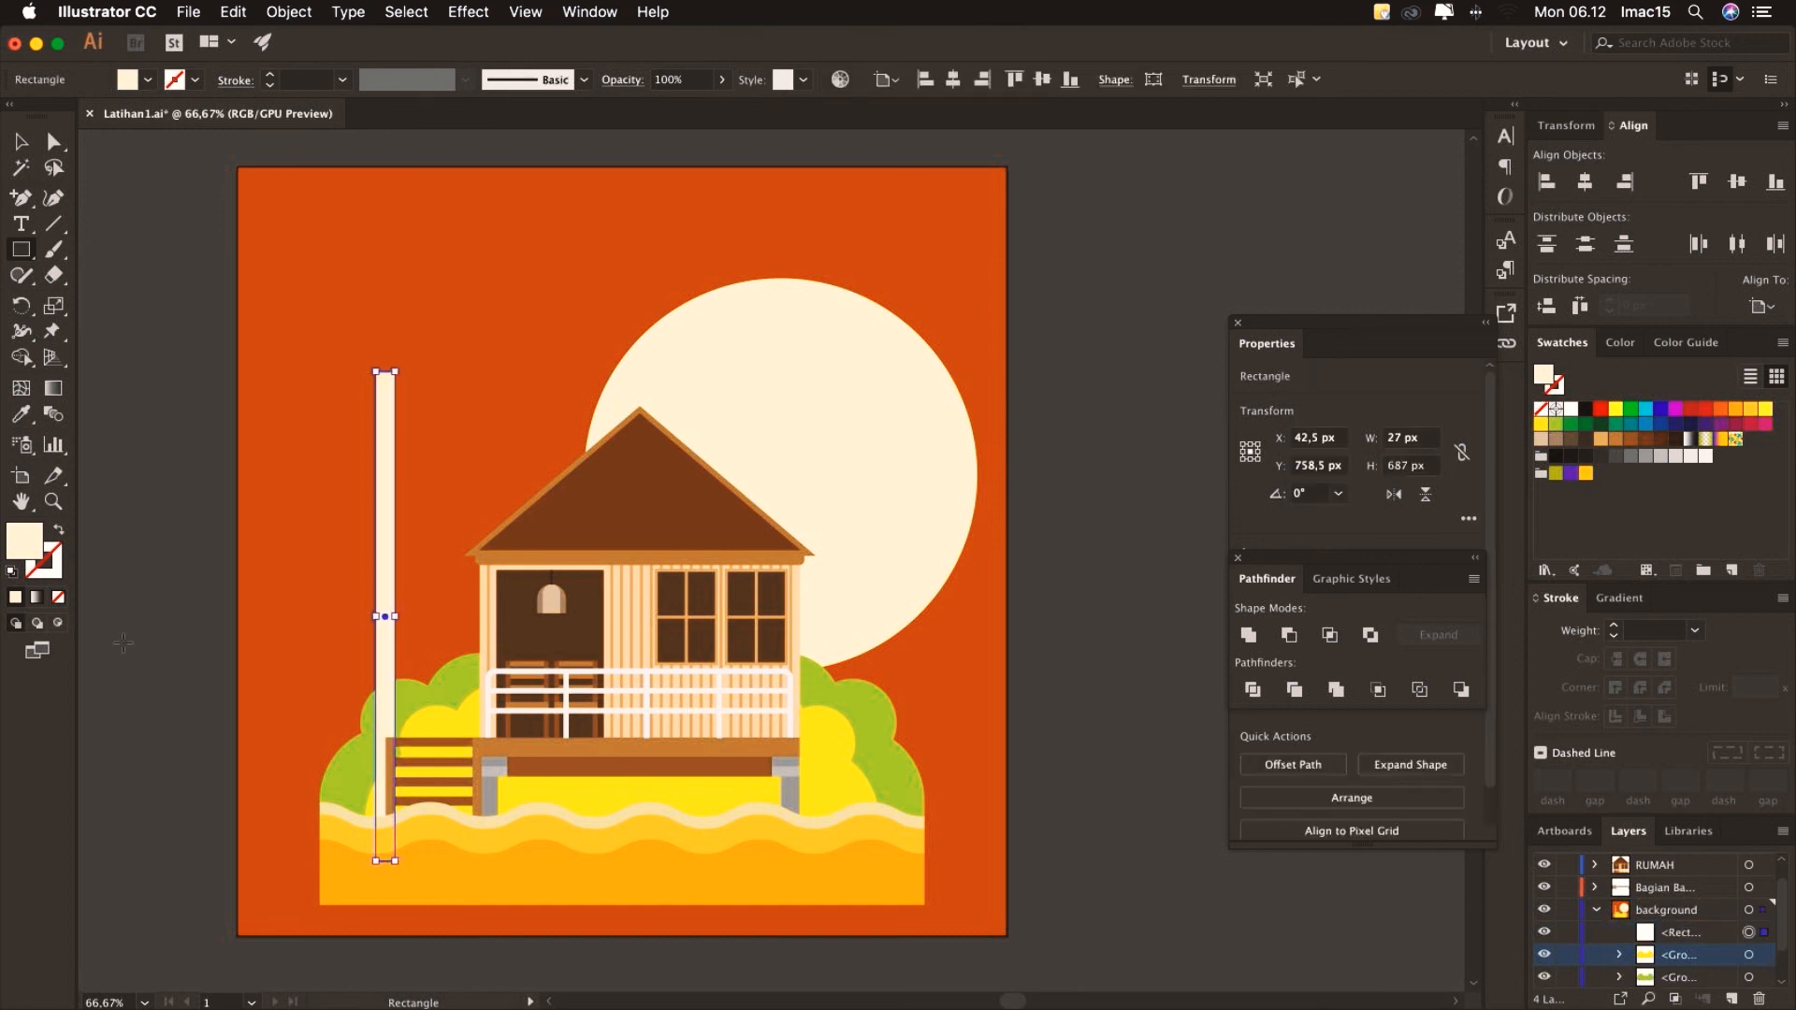
Fill the upright rectangle with a dark reddish brown derived from the sampled orange background
left_click(1644, 439)
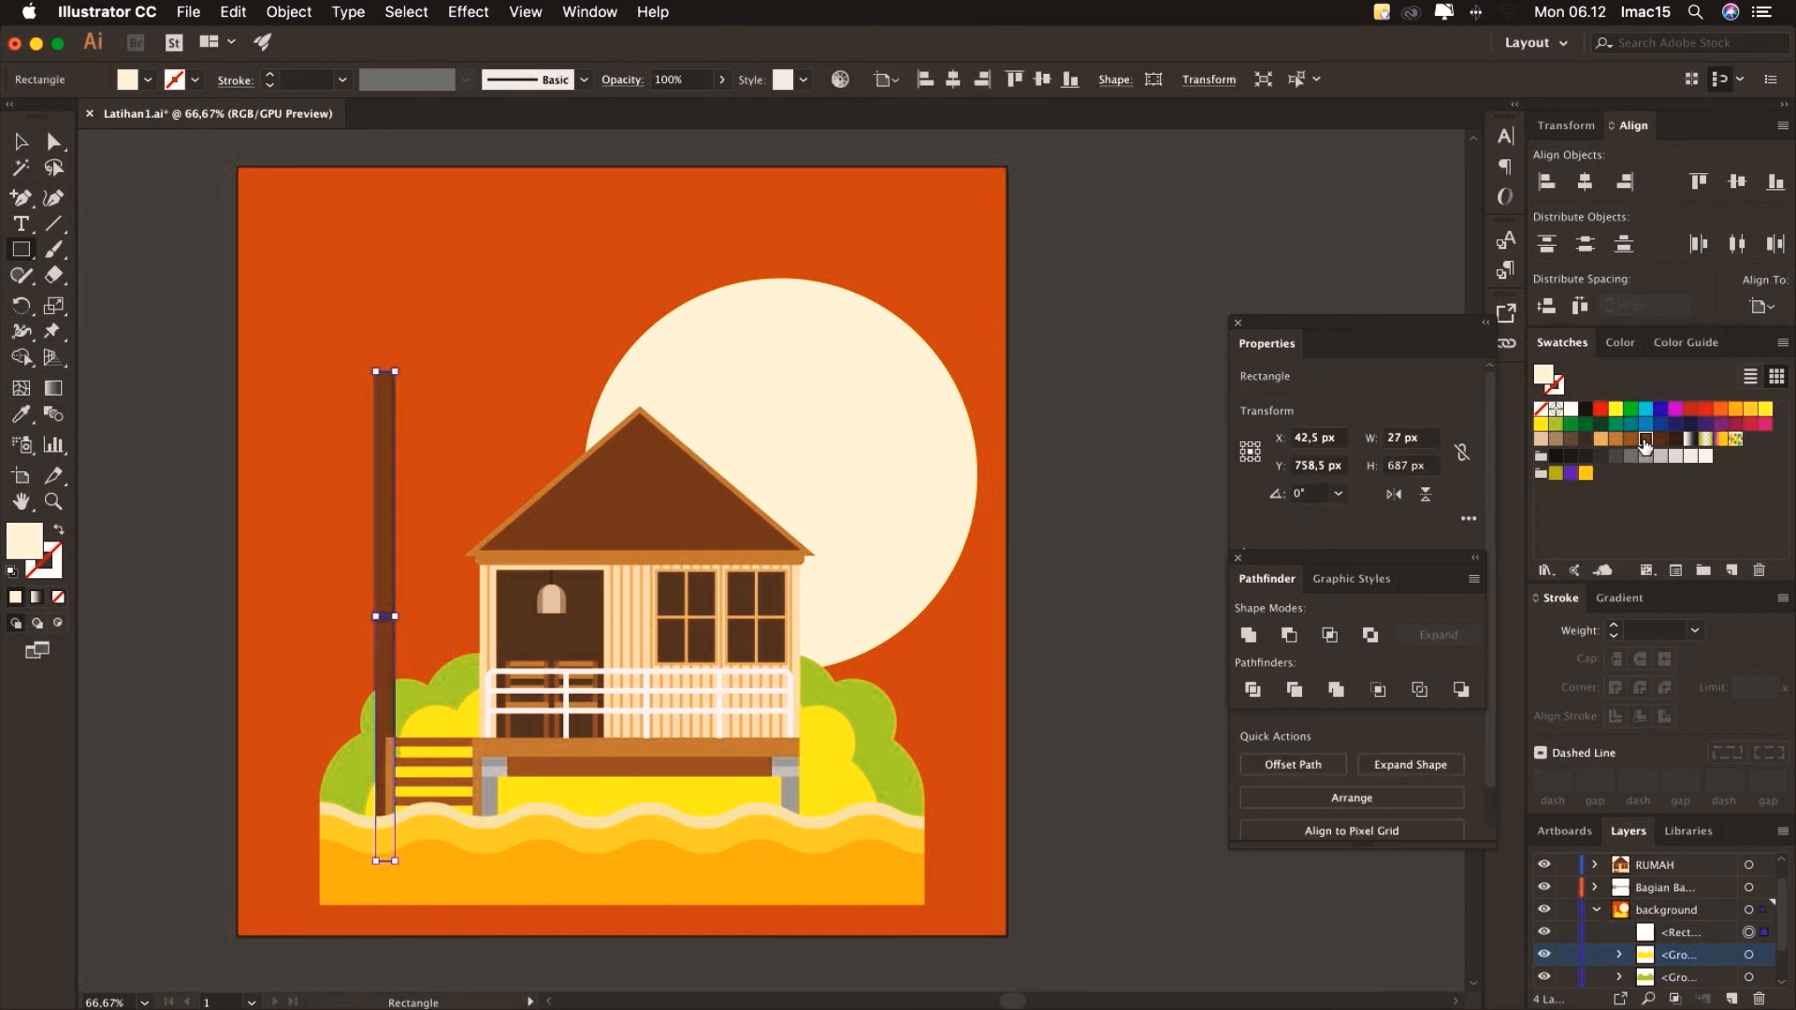
left_click(20, 413)
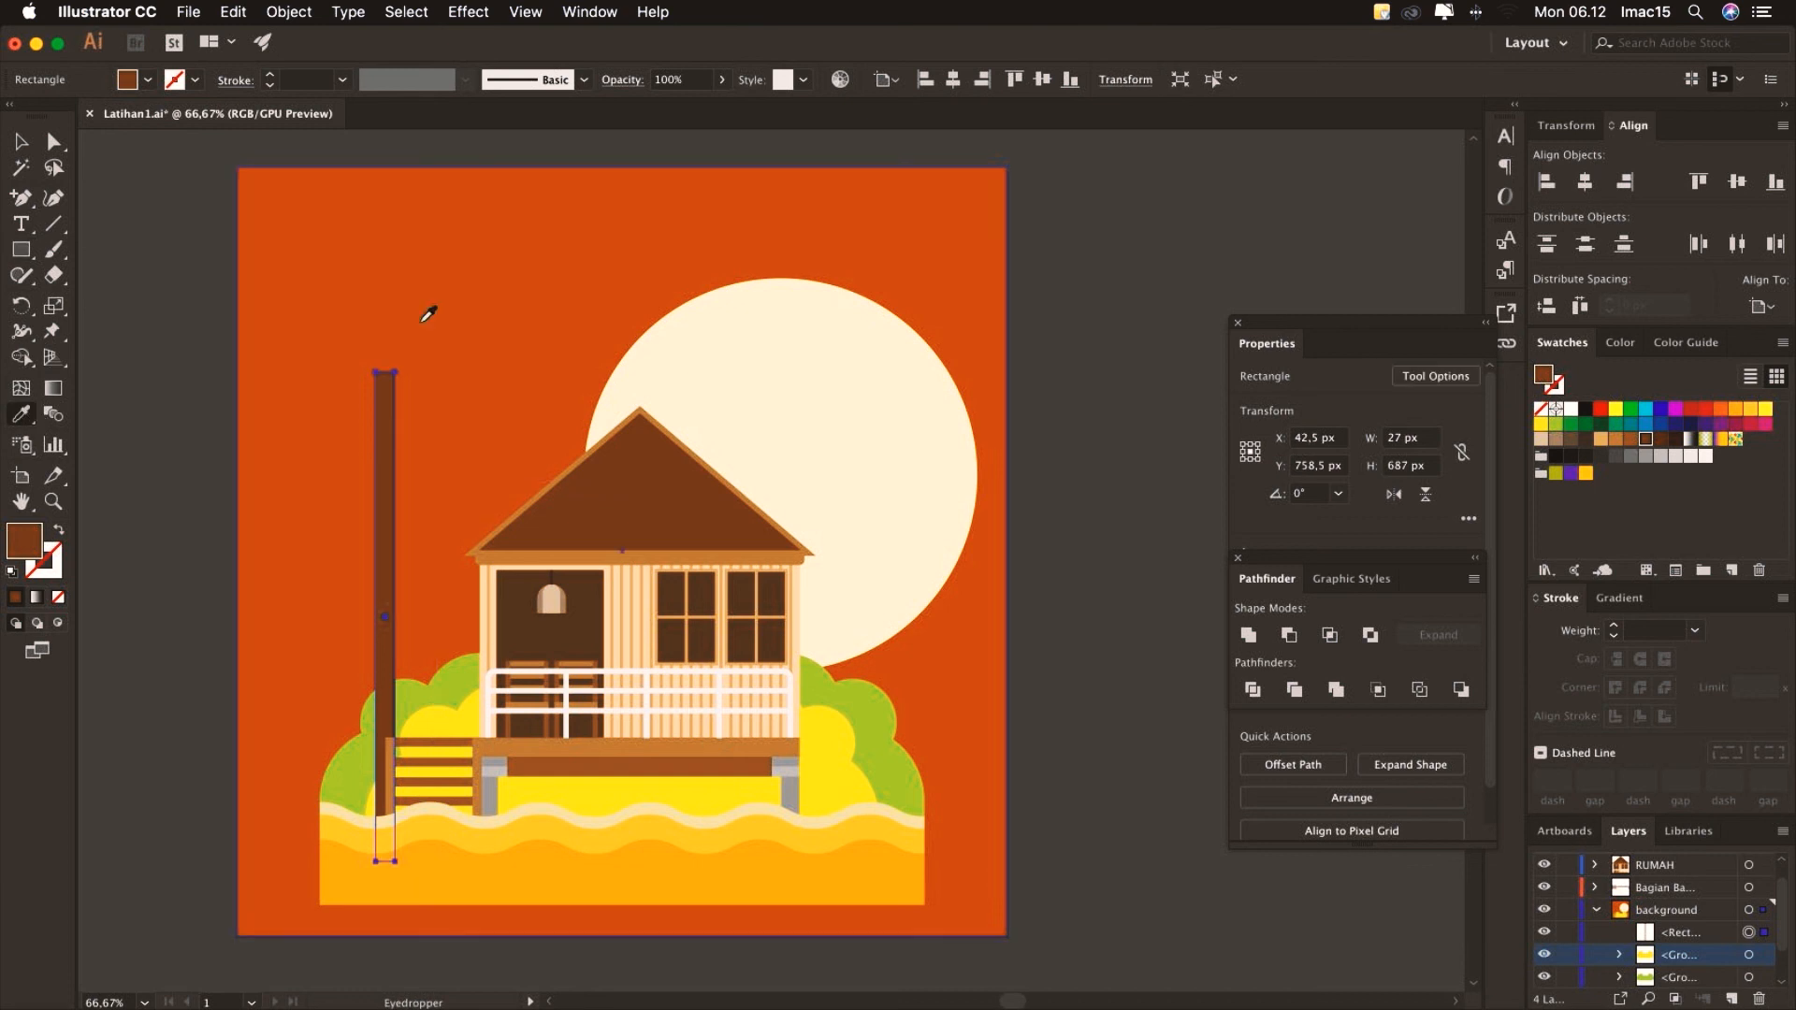
left_click(453, 321)
key("v")
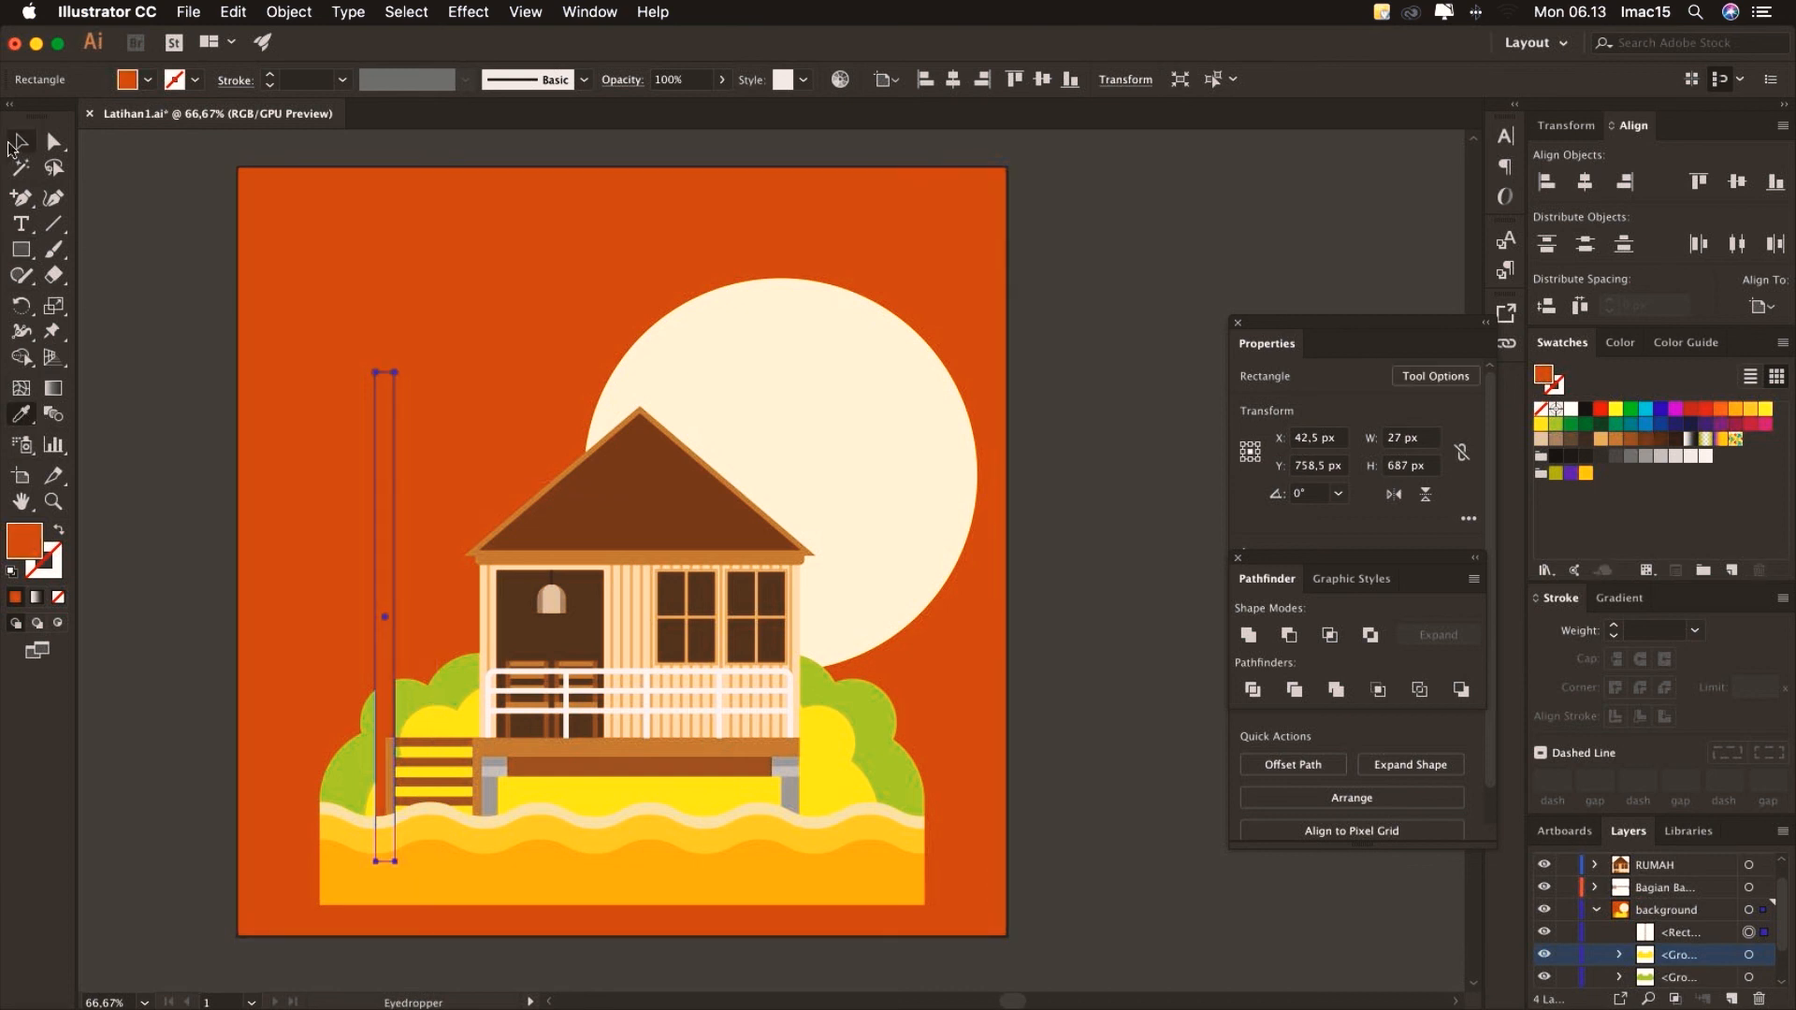
double_click(26, 544)
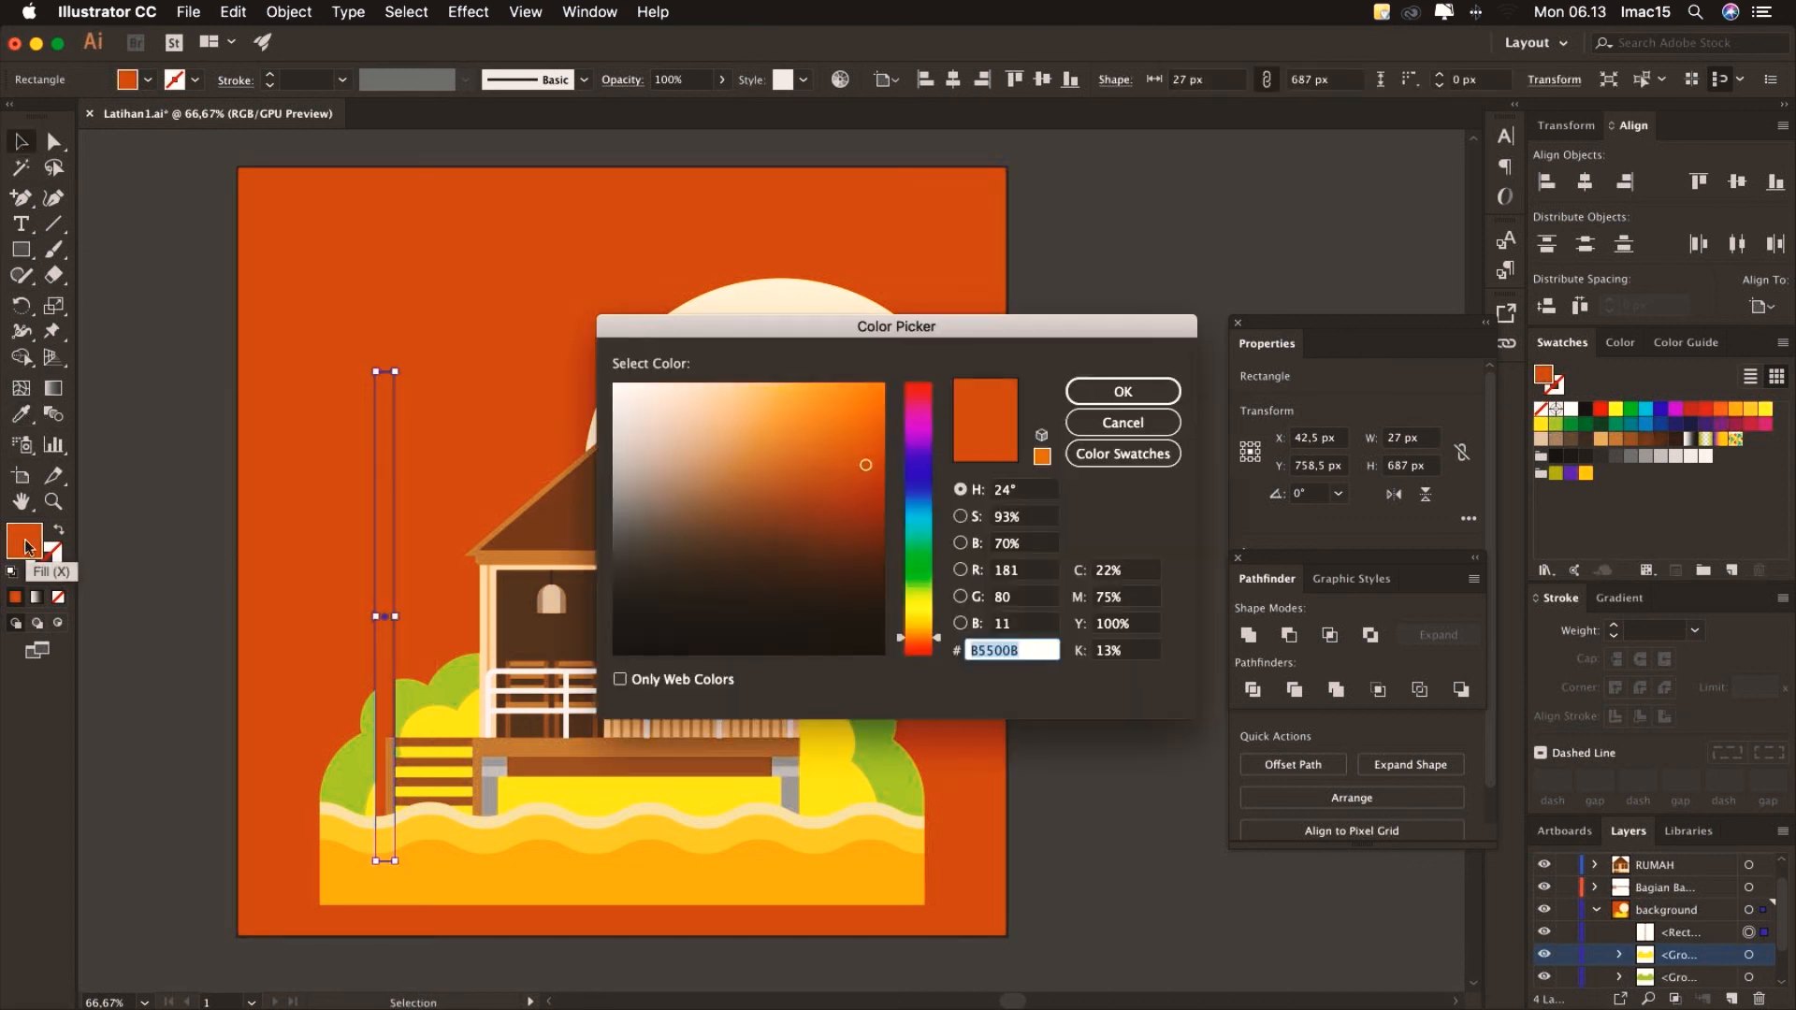
left_click_drag(845, 540, 838, 518)
left_click(1085, 393)
Narrow the upright rectangle to about 20 px wide, keeping its left edge in place
left_click(451, 426)
left_click(391, 435)
left_click_drag(396, 617, 392, 617)
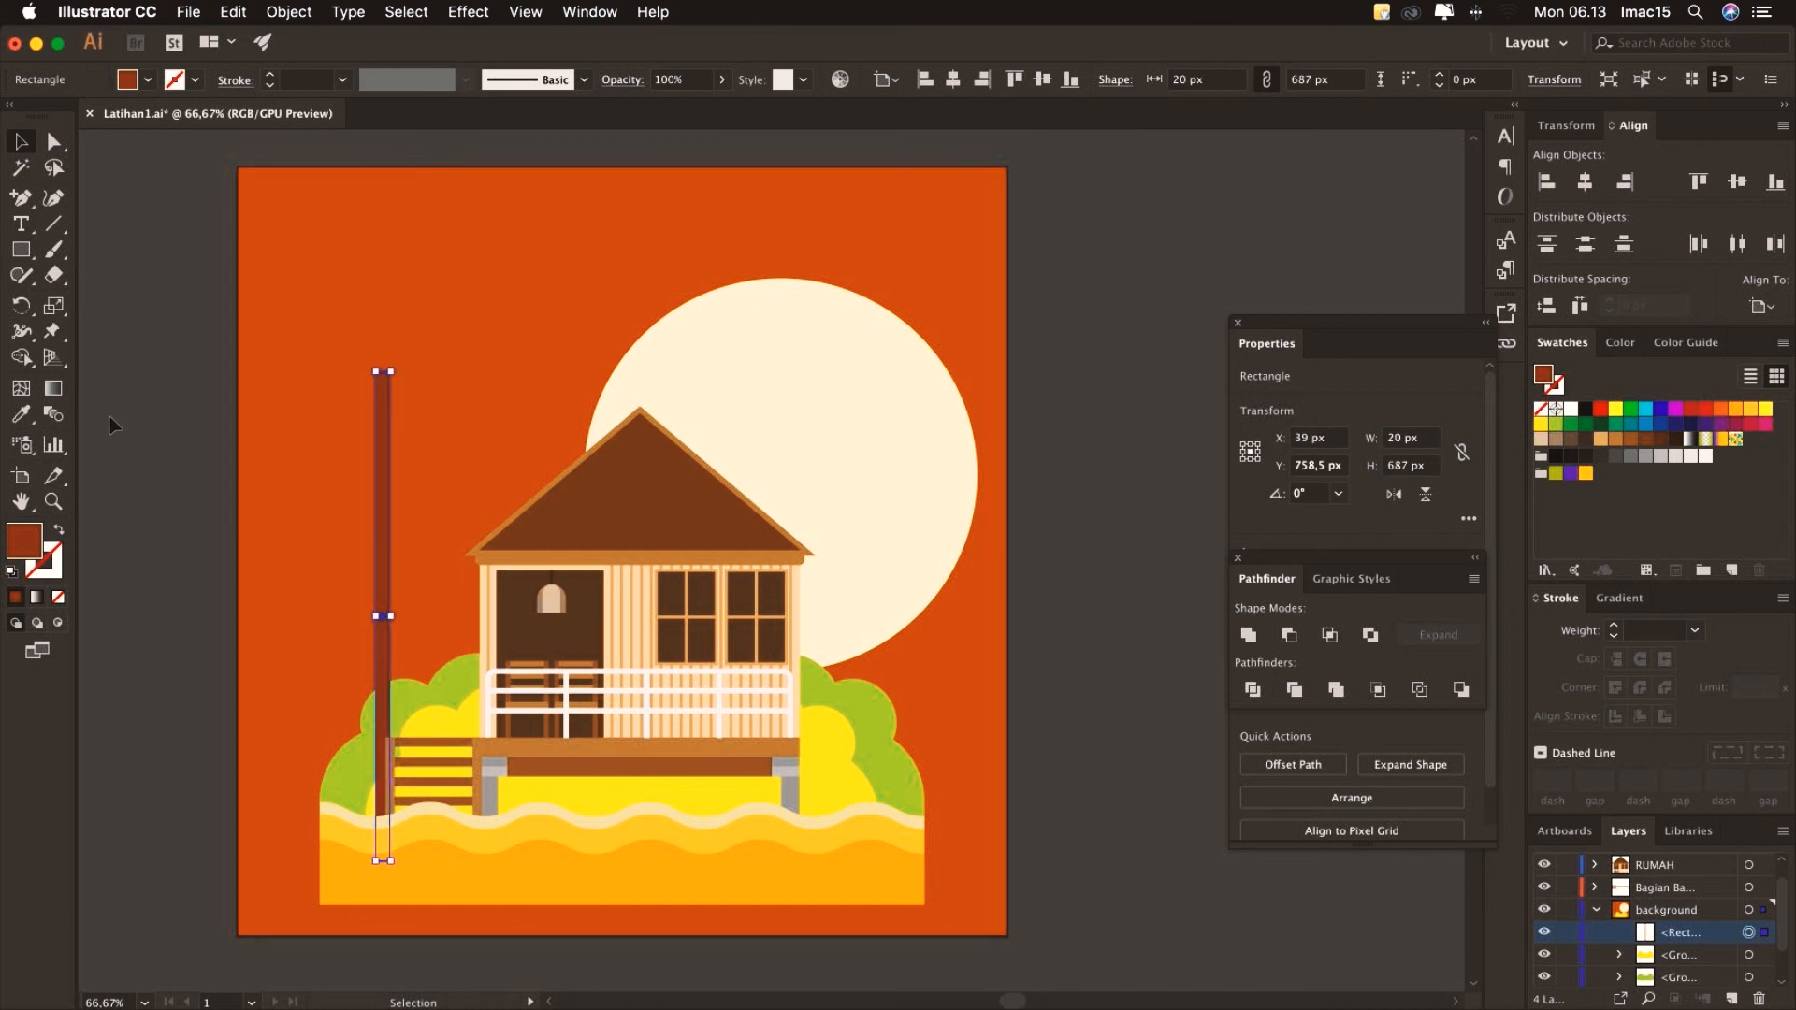
Draw an ellipse about 281 × 270 px over the top of the upright trunk, using the trunk's reddish brown fill
left_click(110, 426)
left_click(54, 502)
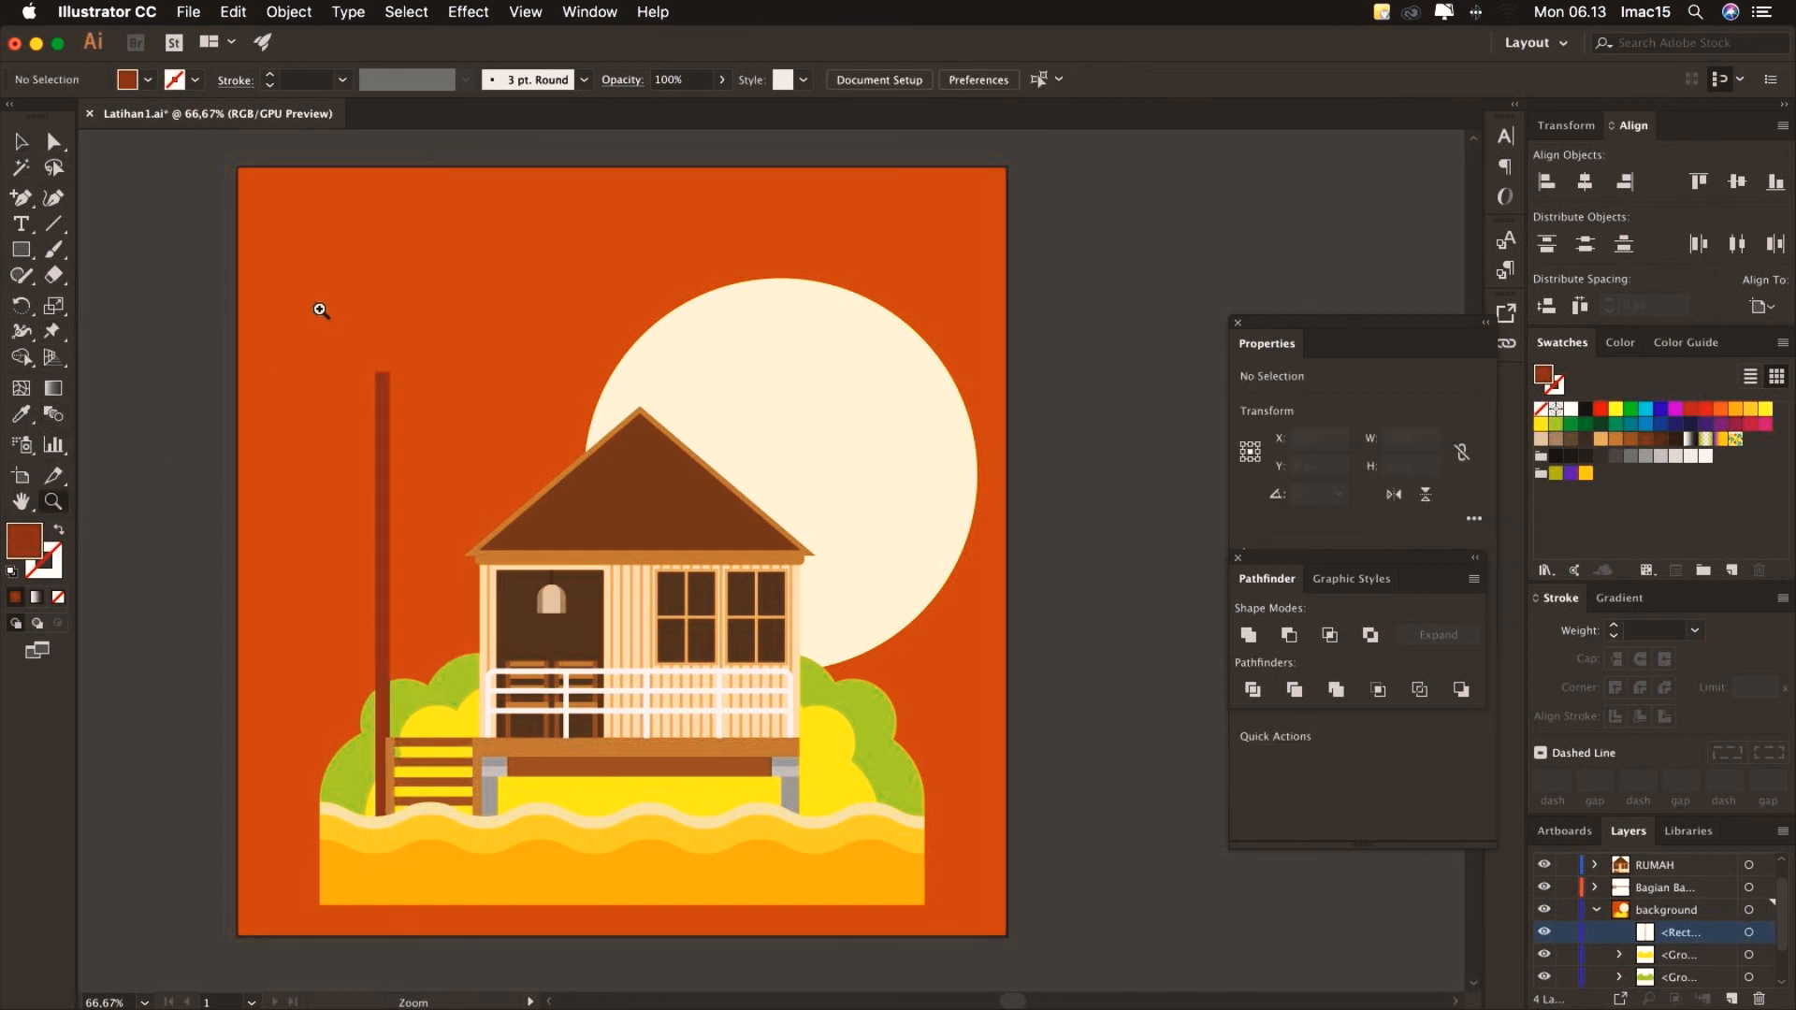
left_click_drag(230, 240, 555, 506)
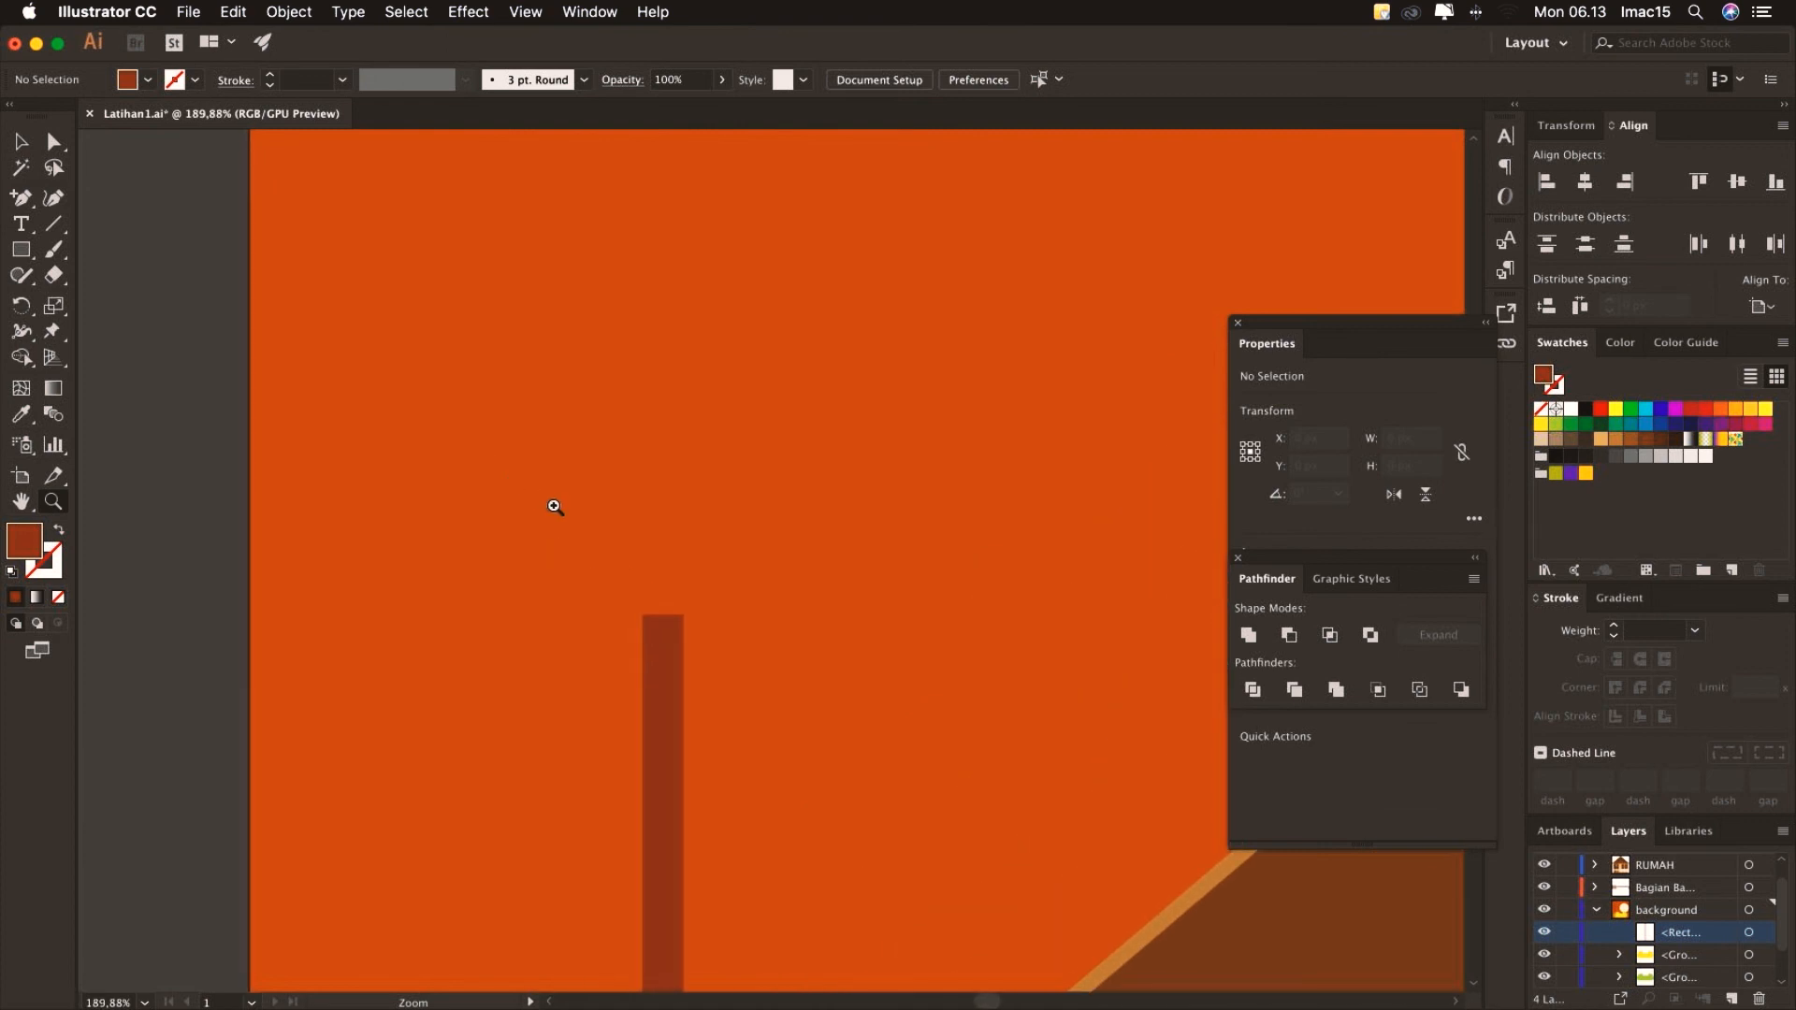
left_click(21, 250)
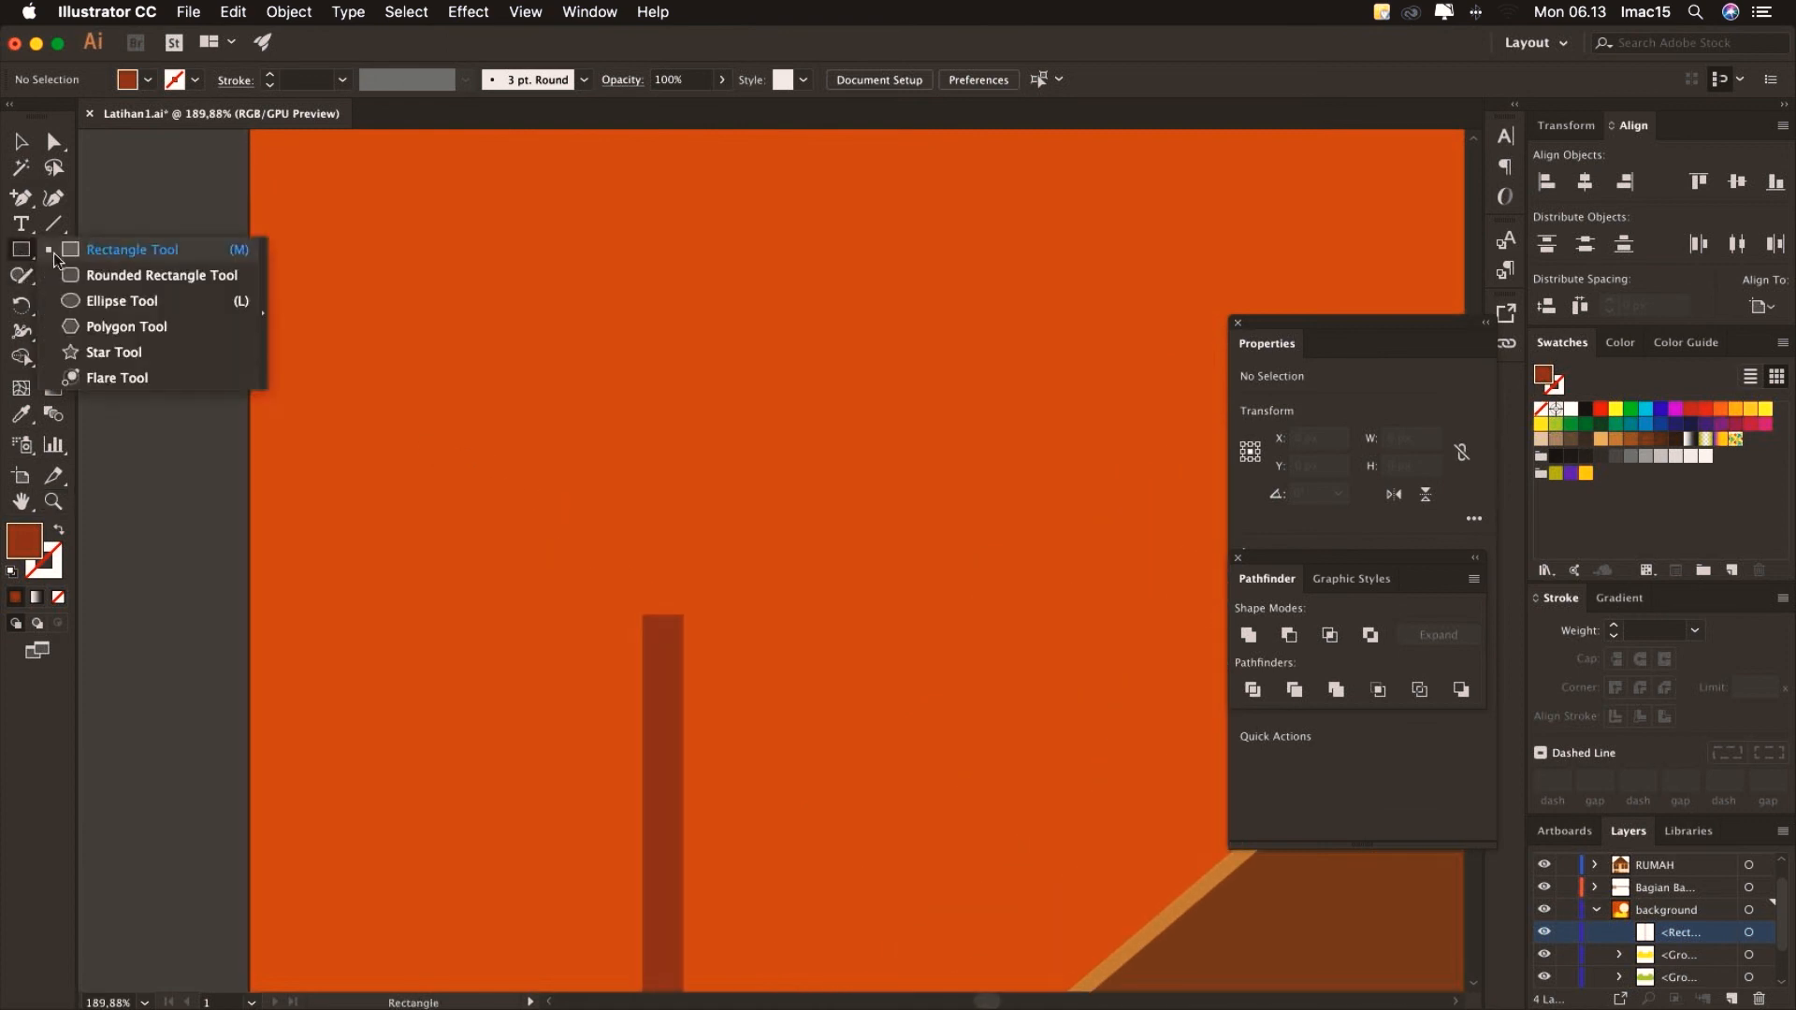
left_click(112, 300)
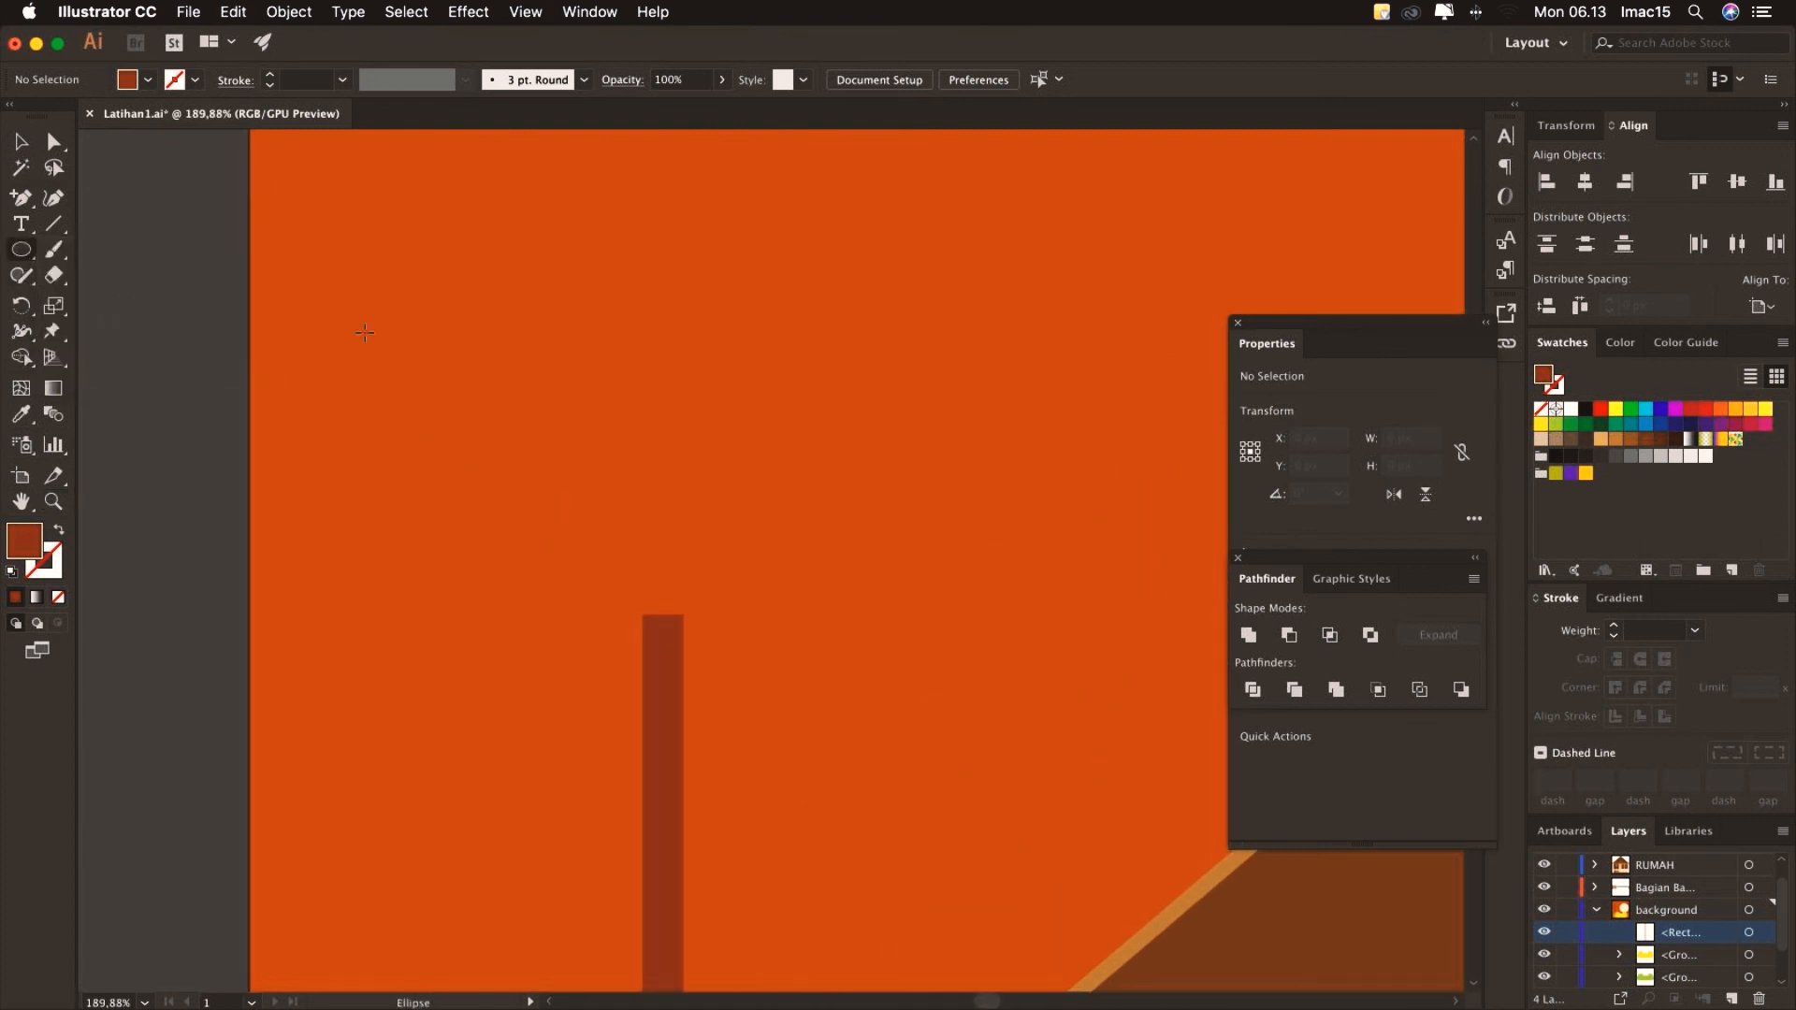
left_click_drag(338, 326, 907, 870)
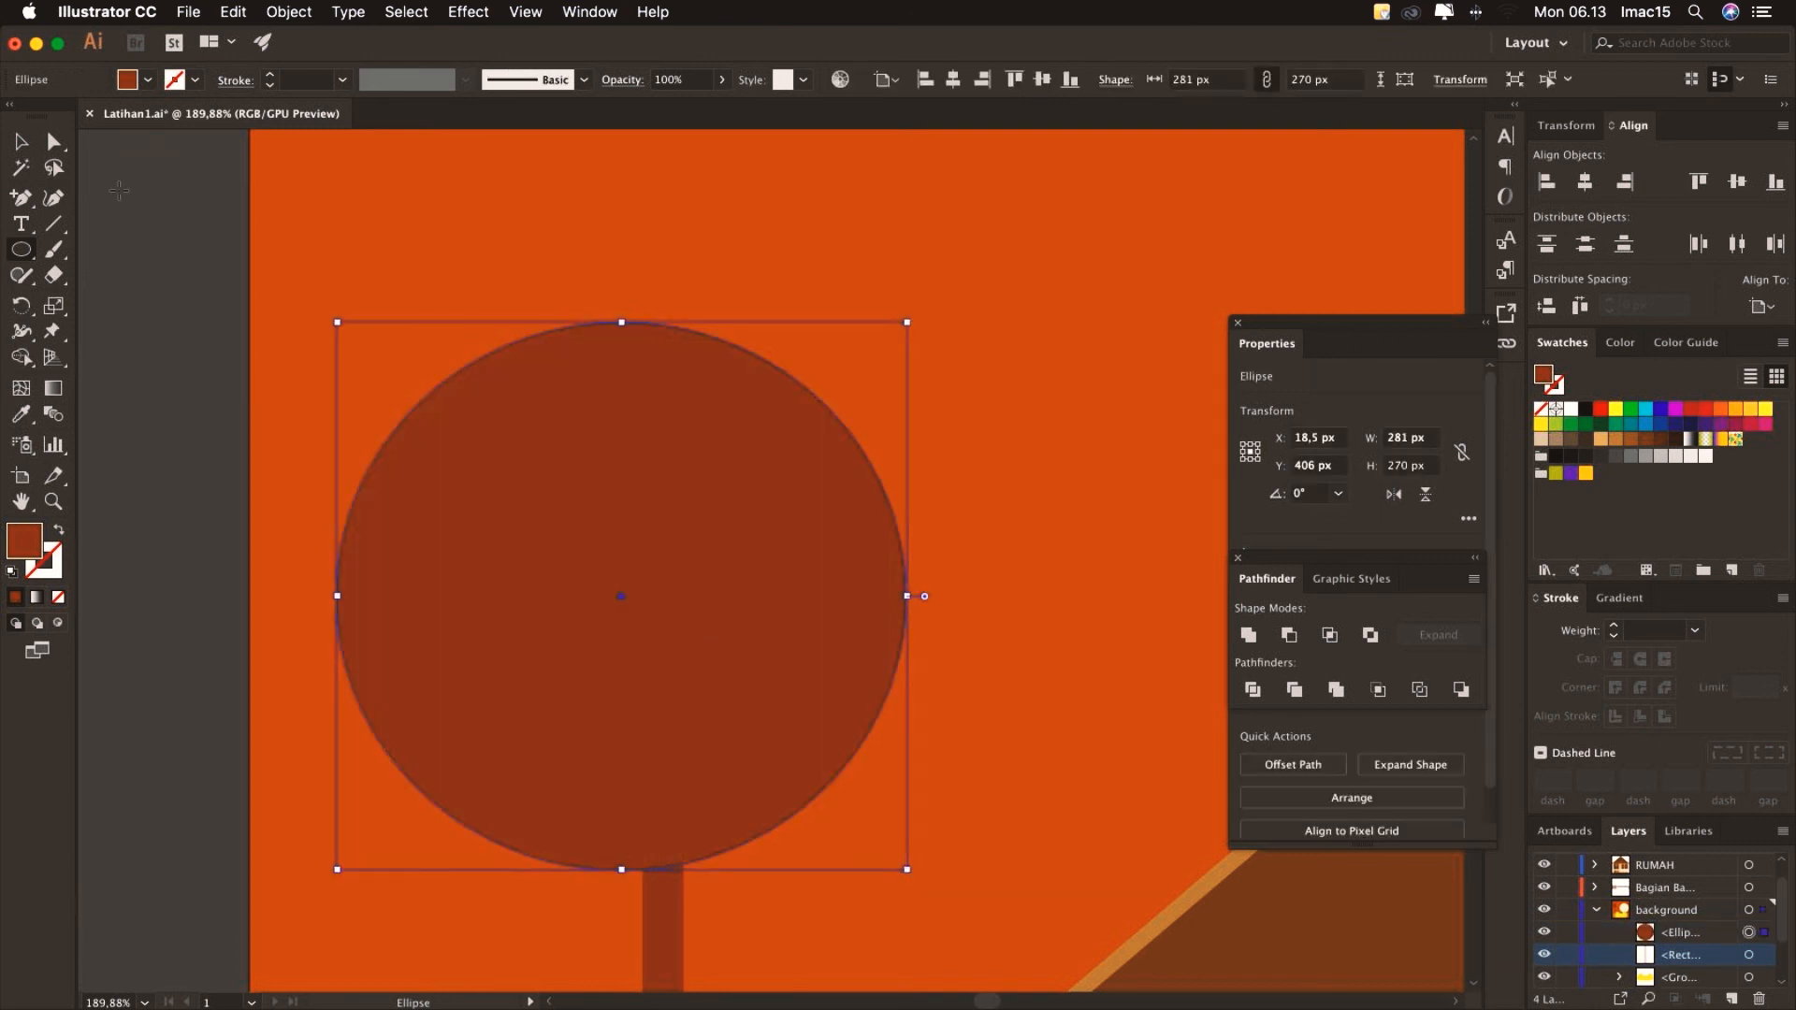
Duplicate the ellipse down-left, fill the copy with dark purple and enlarge it to about 339 × 296 px
key("v")
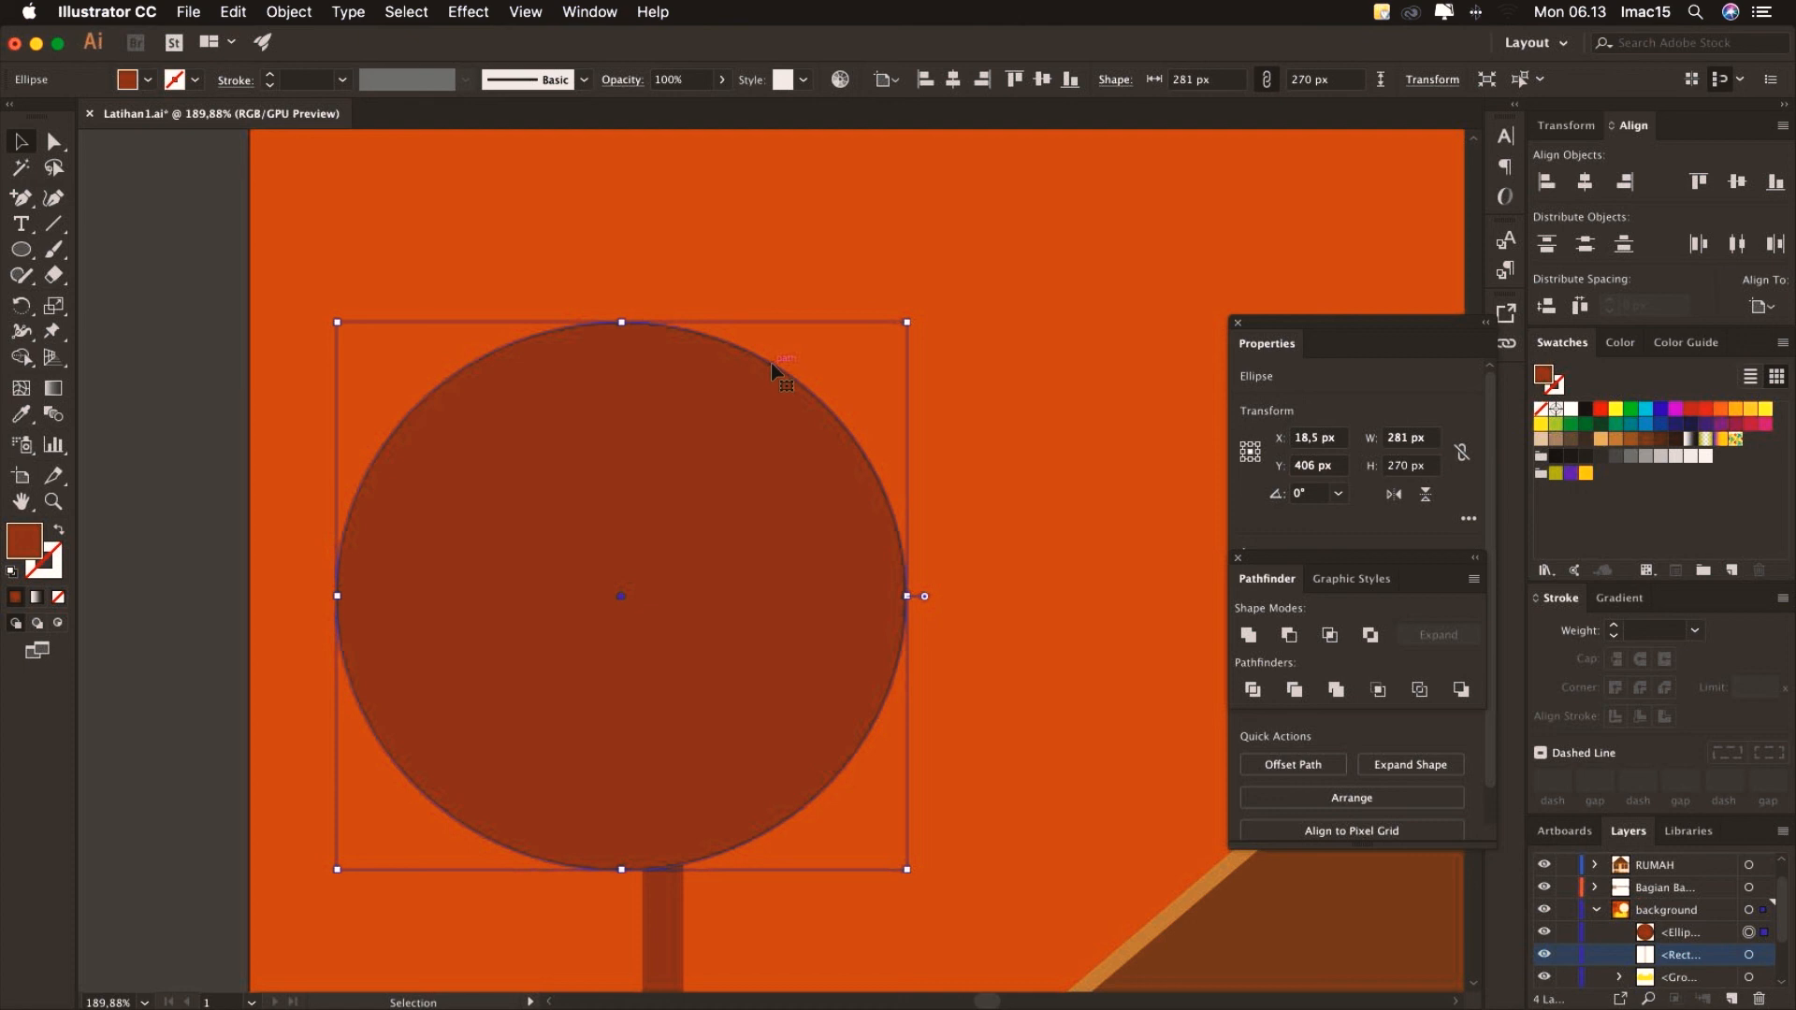
left_click_drag(773, 367, 671, 415)
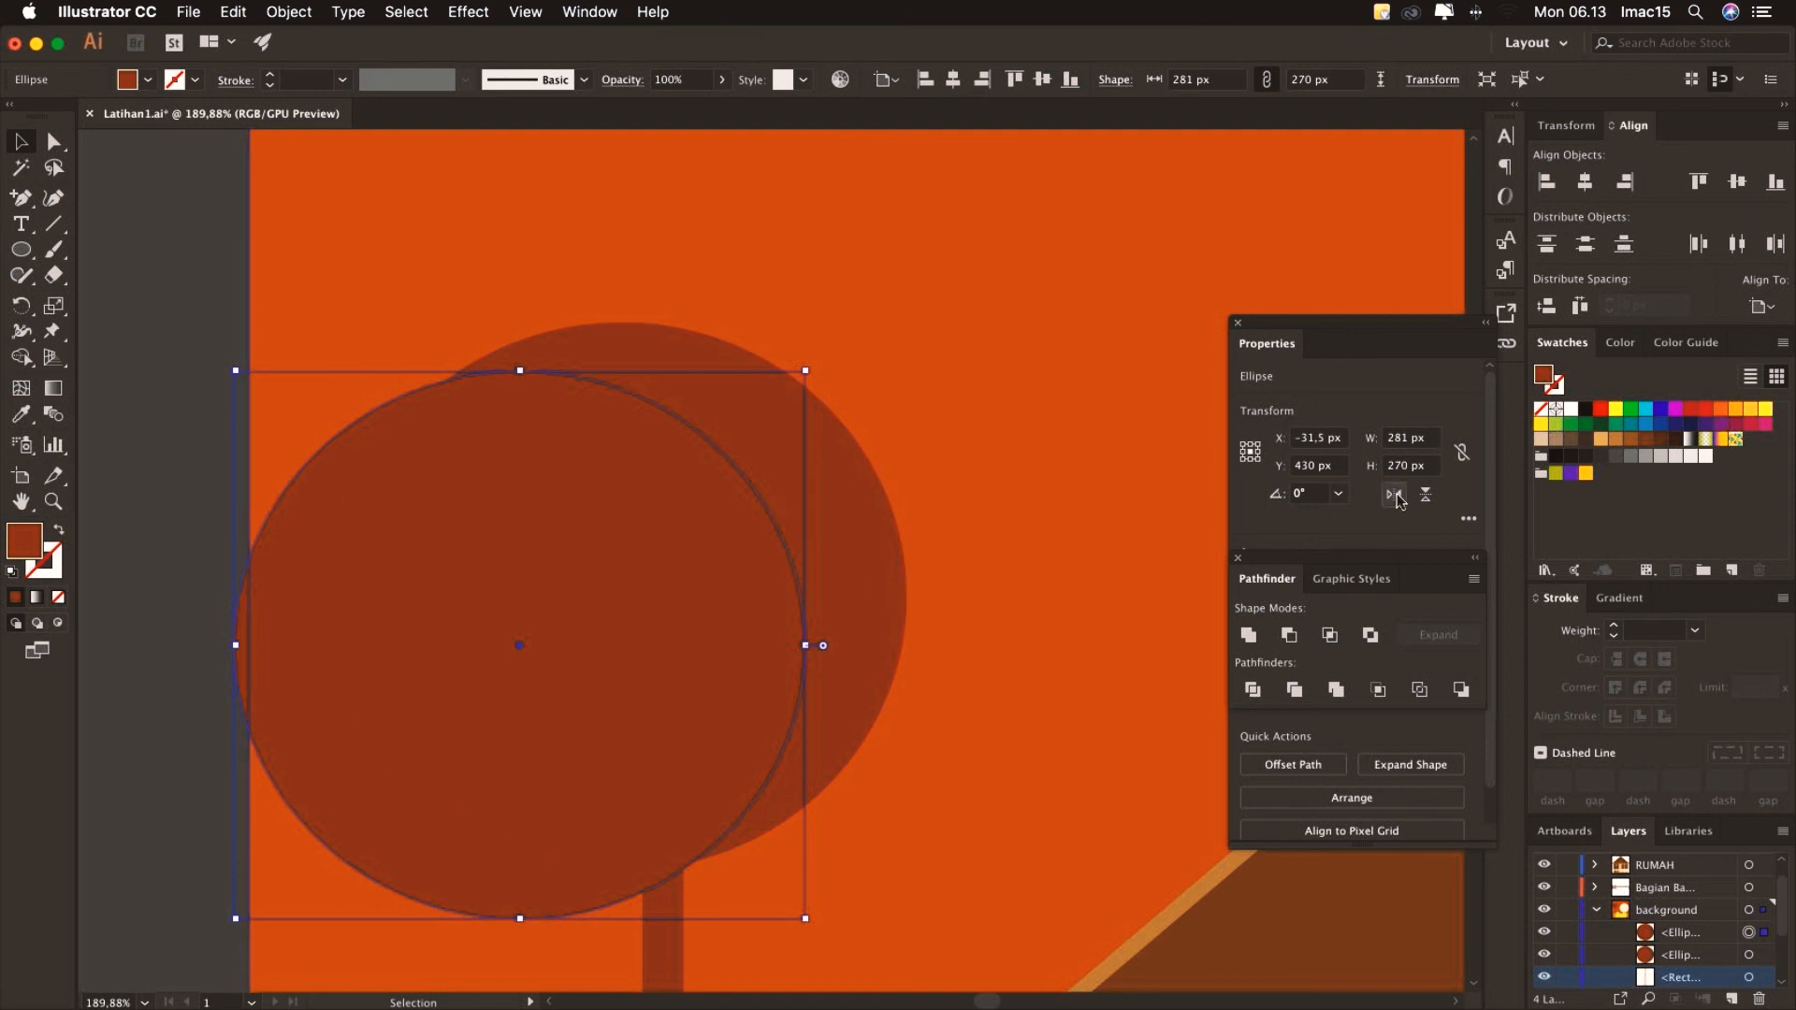
left_click(1705, 424)
left_click_drag(805, 919, 923, 976)
left_click_drag(719, 401, 713, 405)
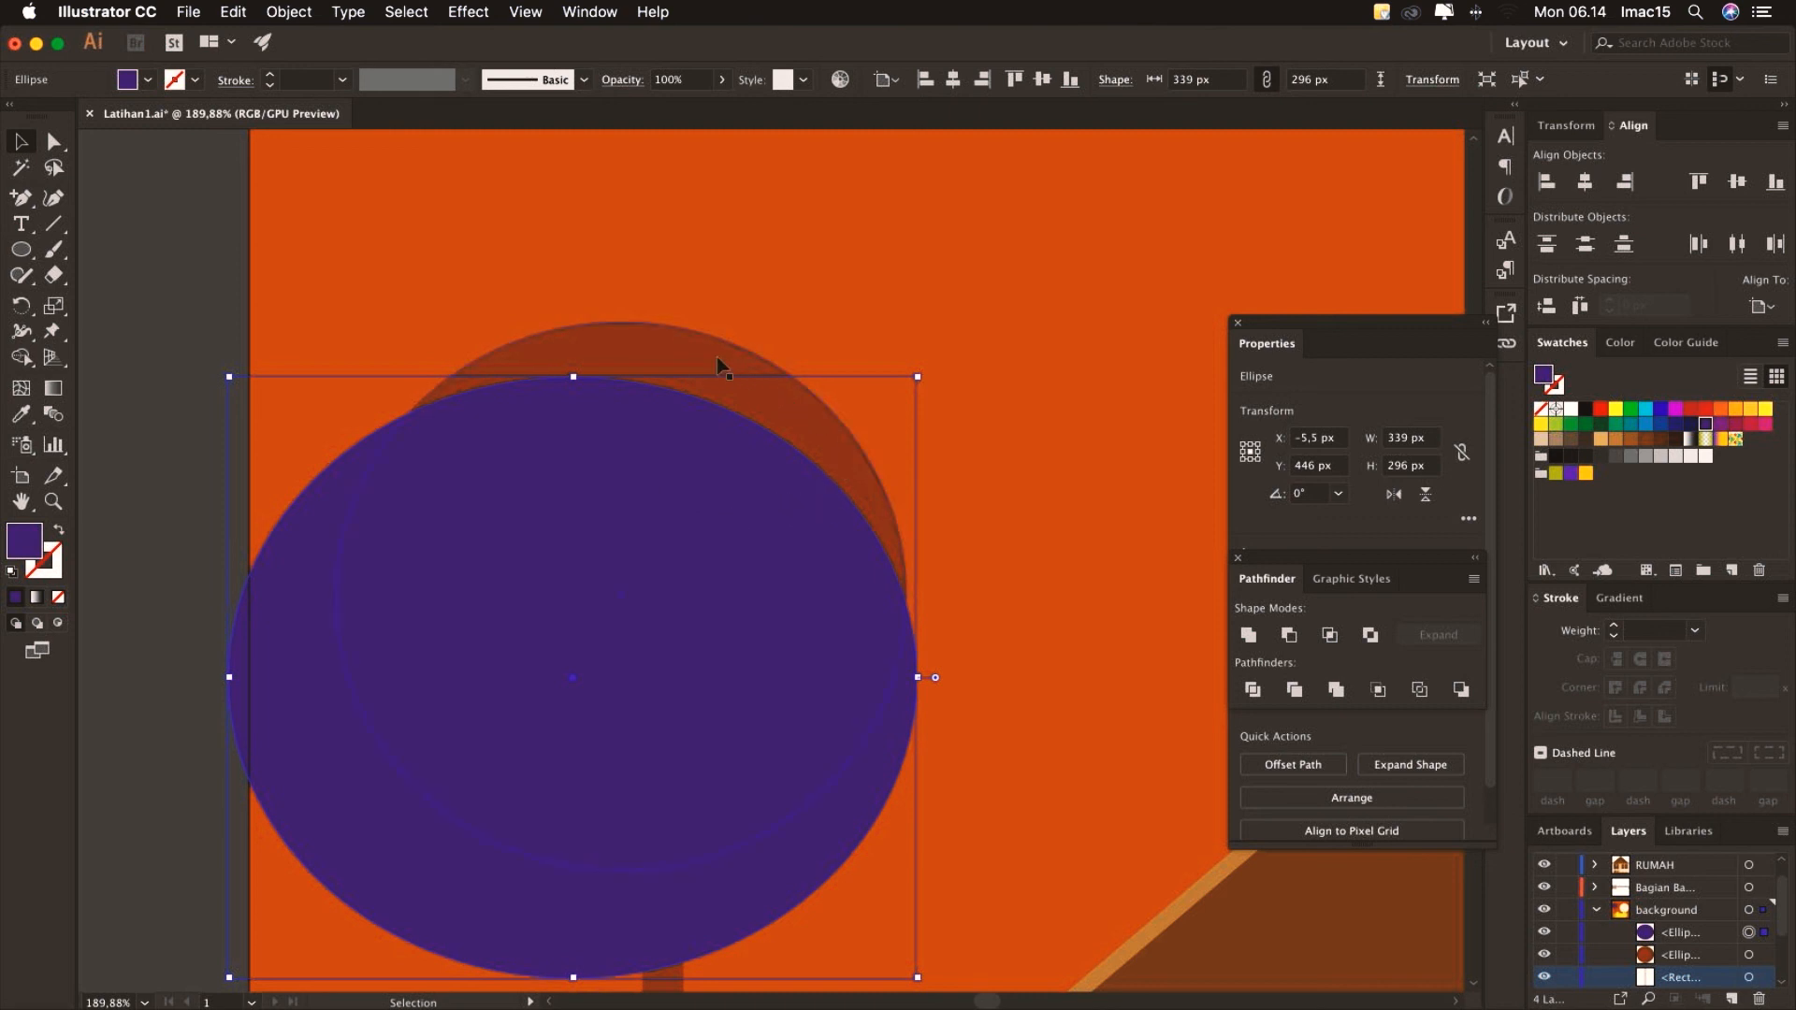
Narrow the brown ellipse slightly and subtract the purple ellipse from it to leave a crescent-shaped palm frond
left_click(646, 351)
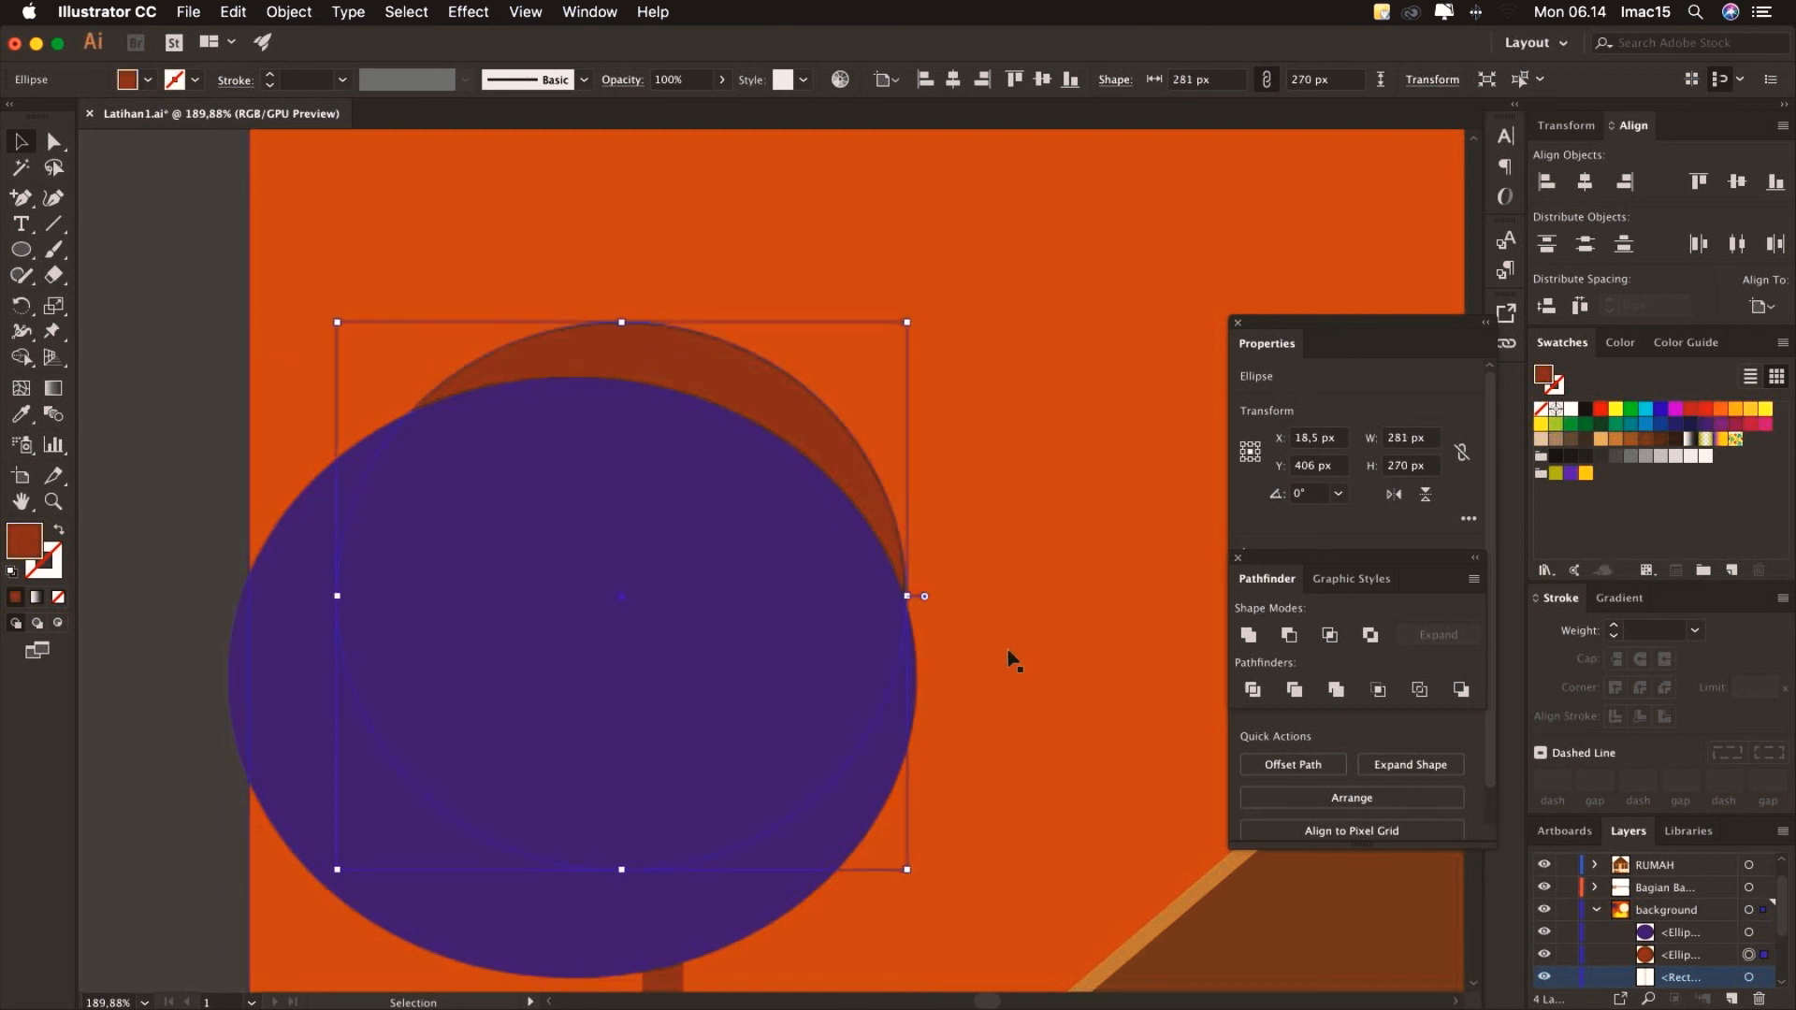
left_click_drag(907, 595, 895, 595)
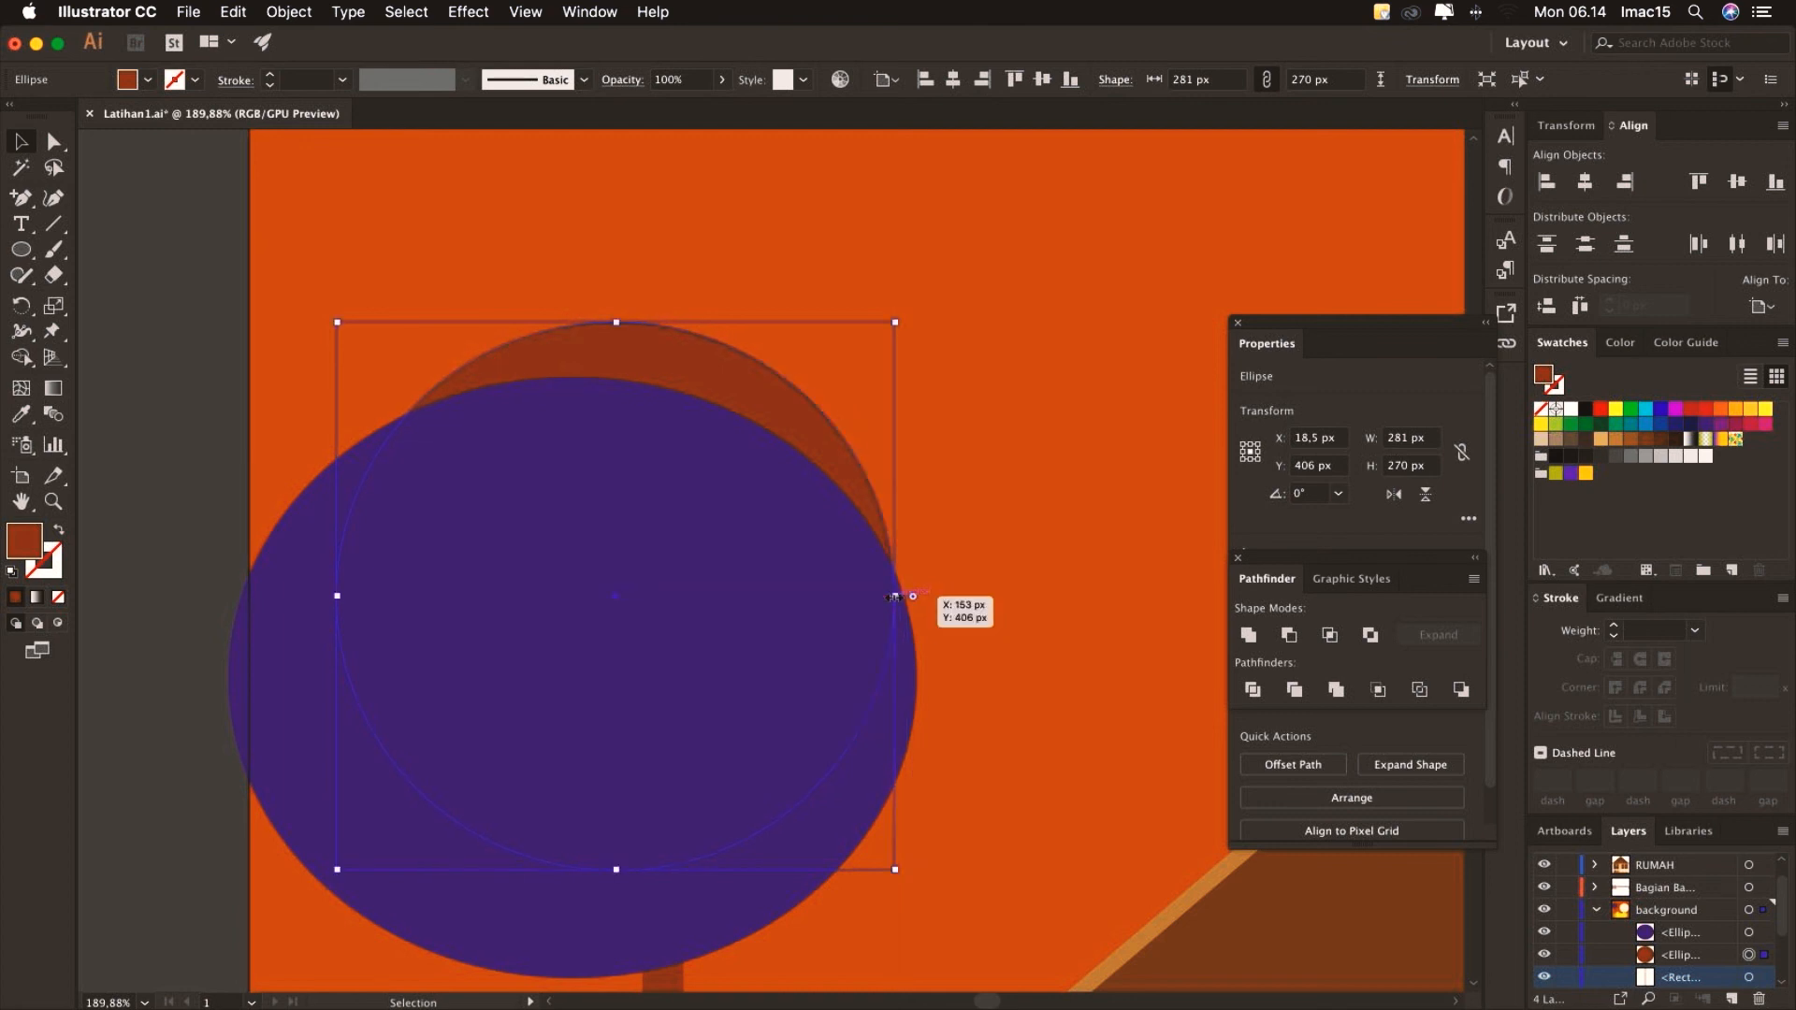
left_click(906, 708)
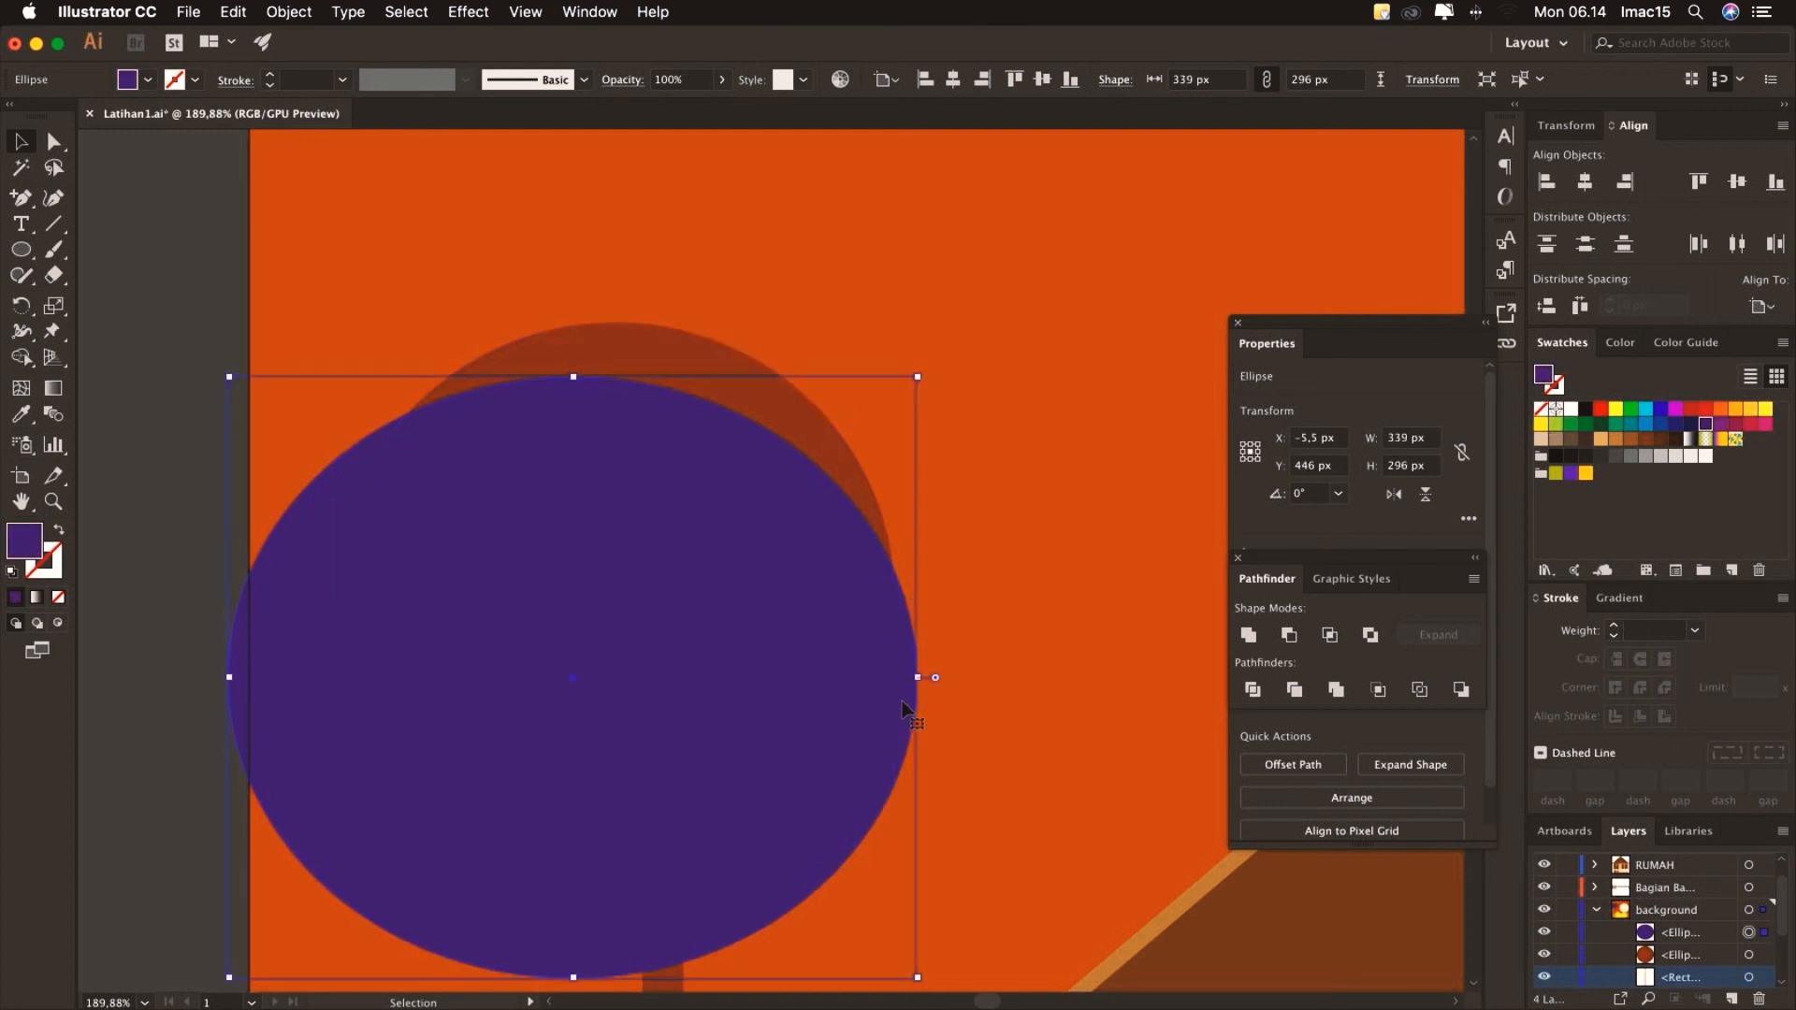
left_click(661, 360, "shift")
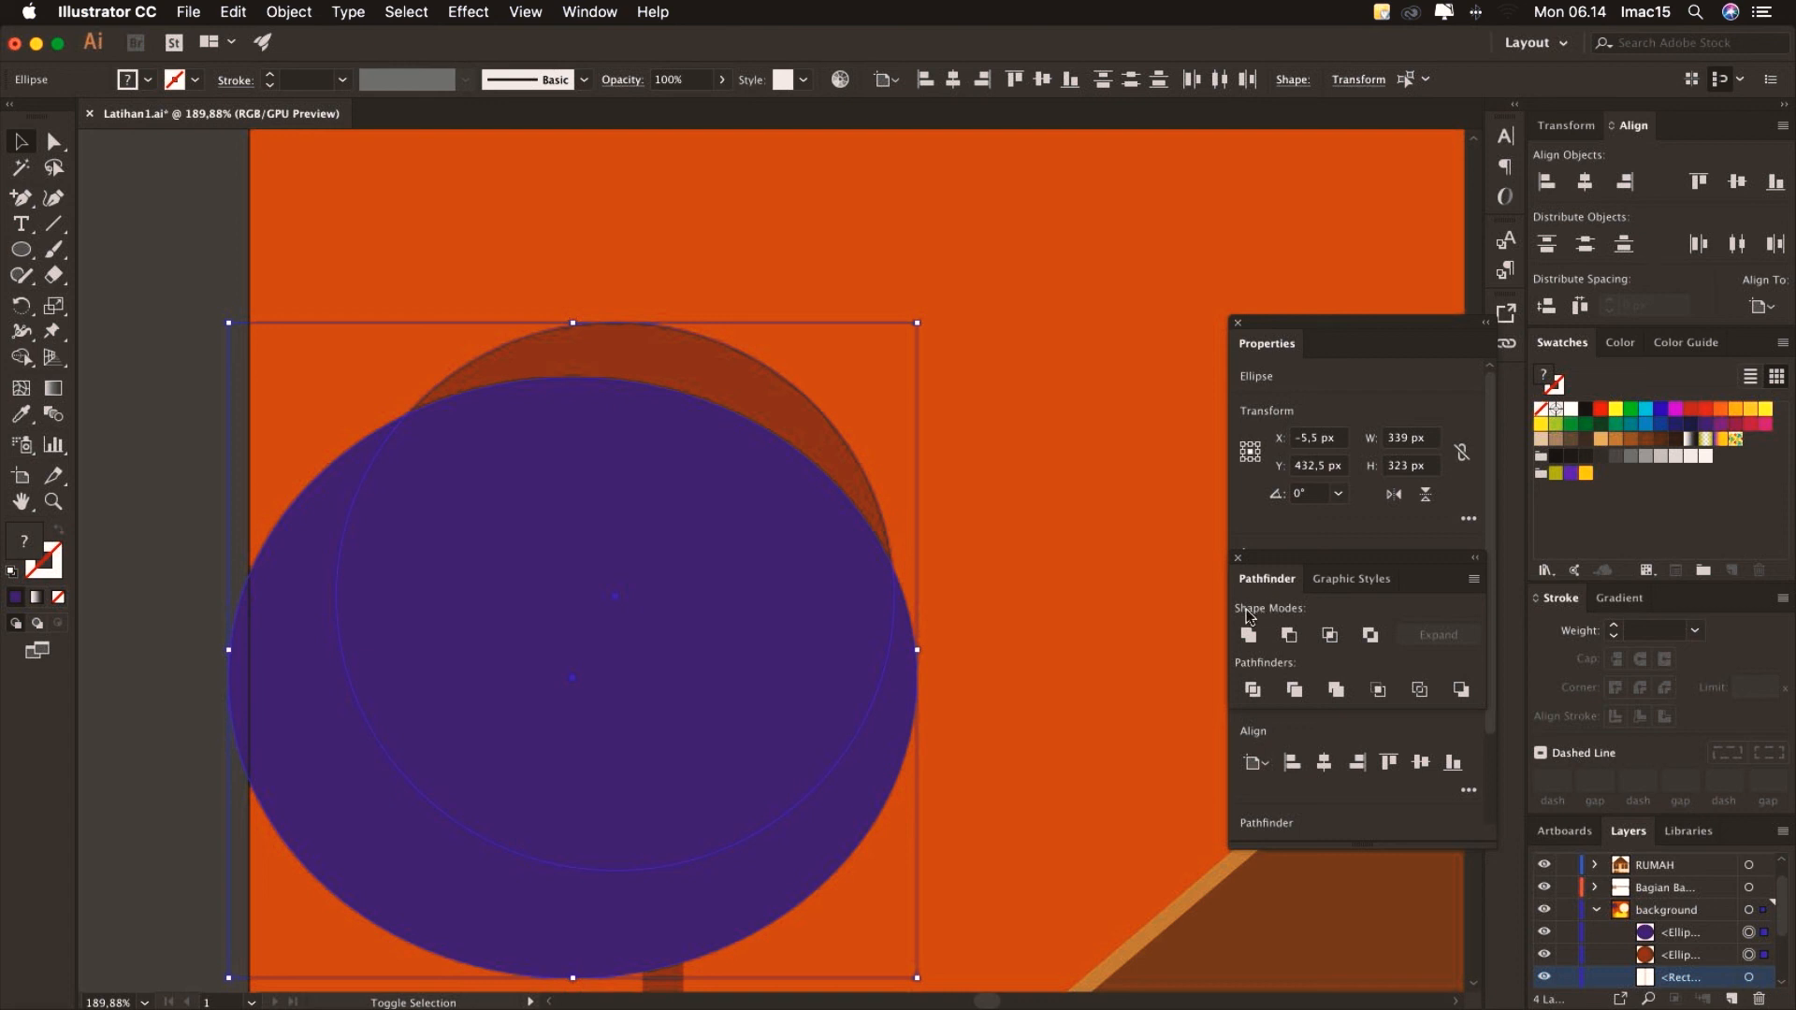
left_click(1289, 639)
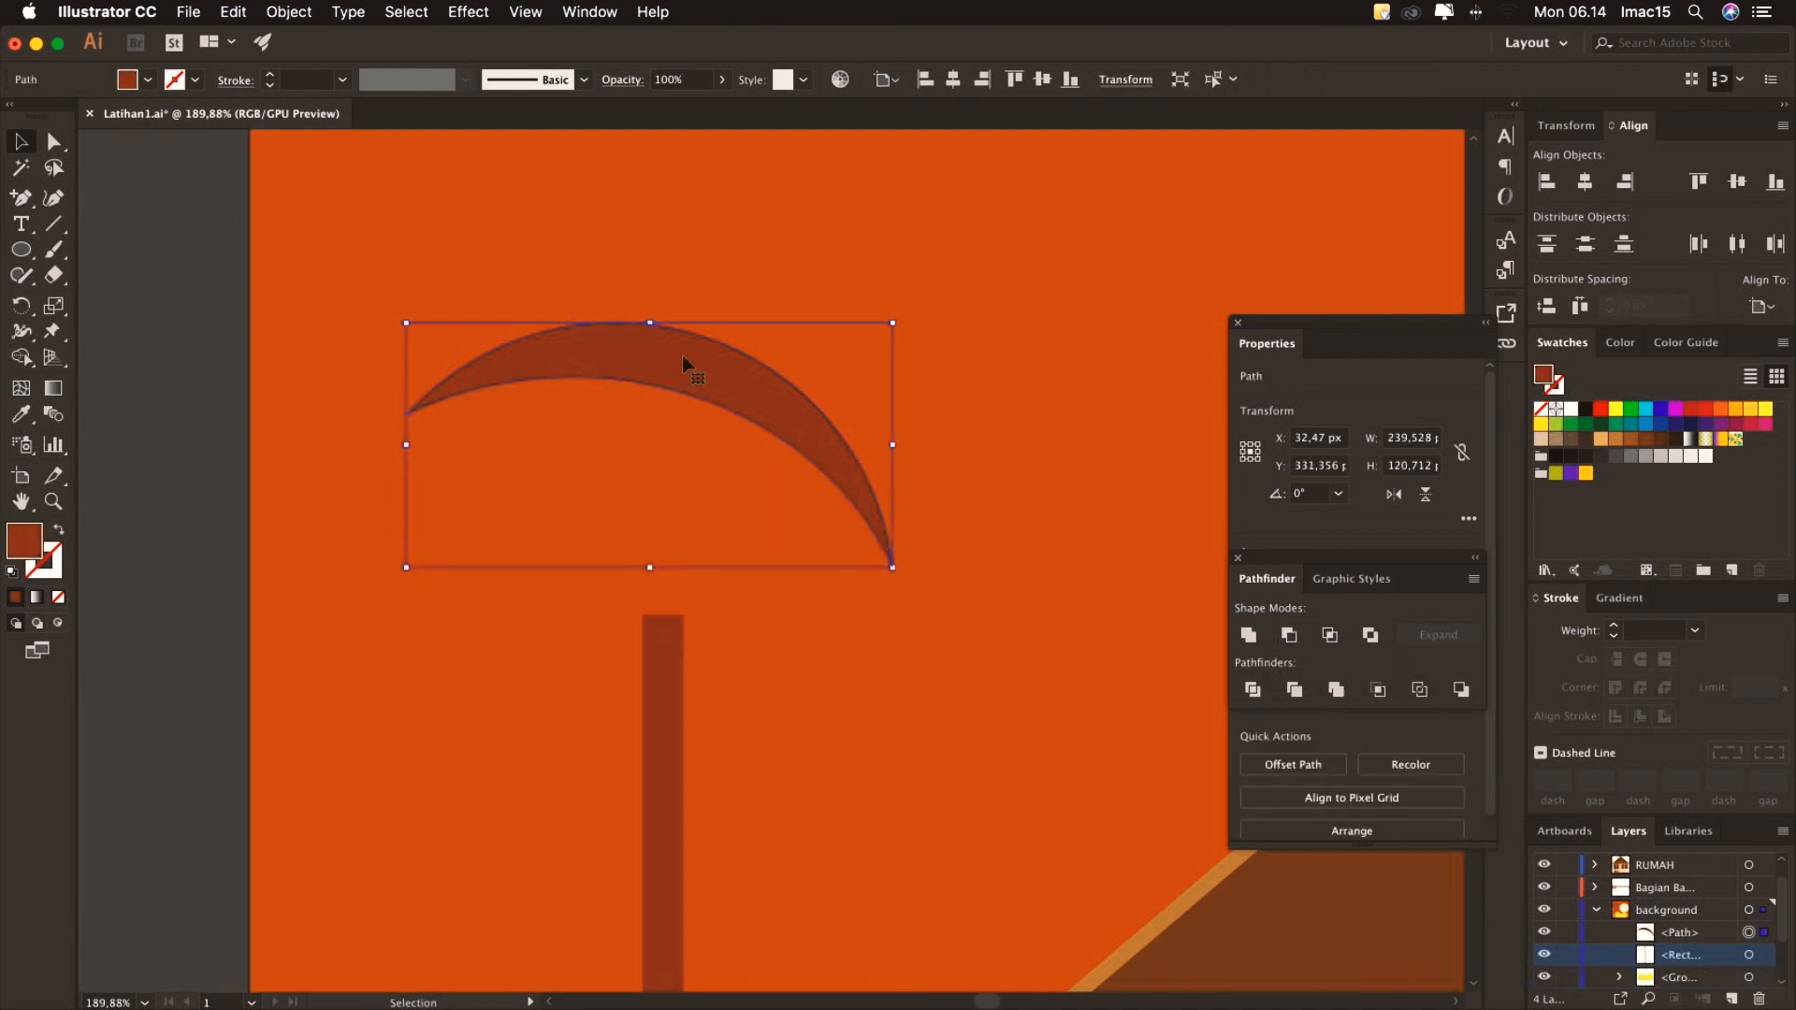
Narrow the crescent frond to about 210 px wide and attach its thick-side end to the trunk's top, pointing right
left_click_drag(683, 363, 558, 497)
left_click_drag(768, 582, 708, 582)
left_click_drag(547, 515, 924, 610)
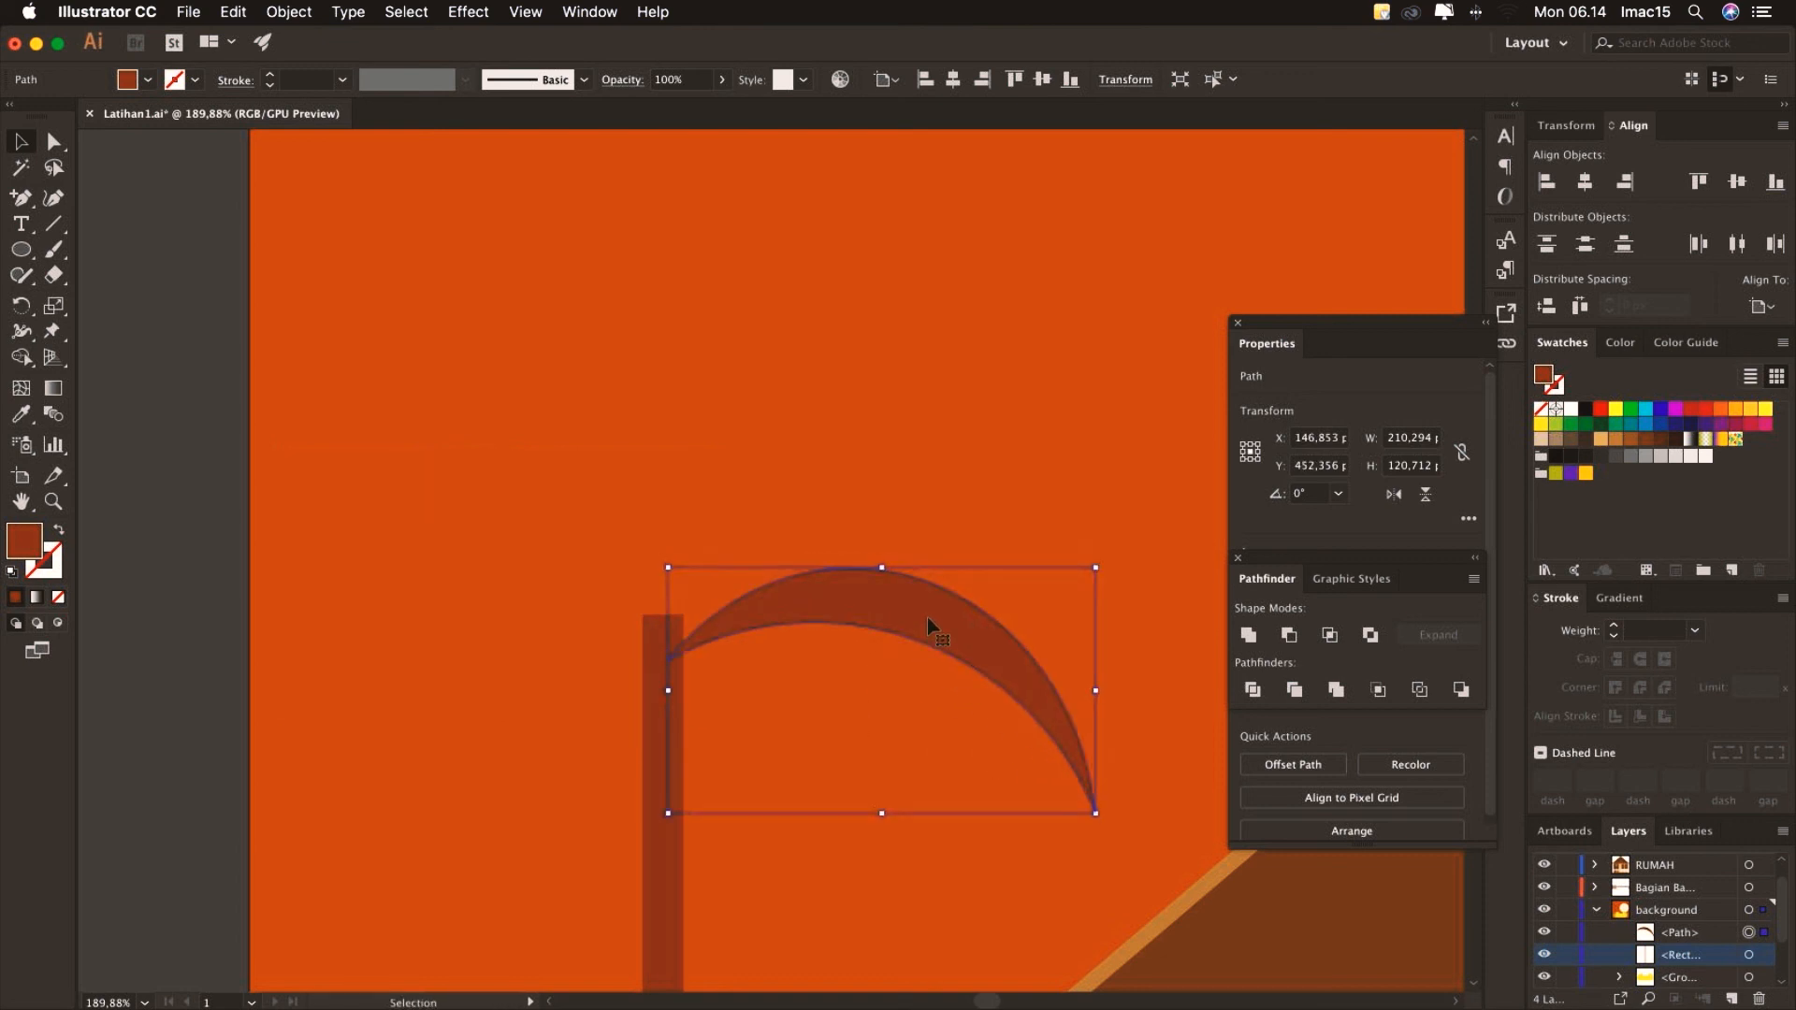
Paste a copy of the crescent frond and rotate it 30° using the Transform settings
key("super+c")
key("super+v")
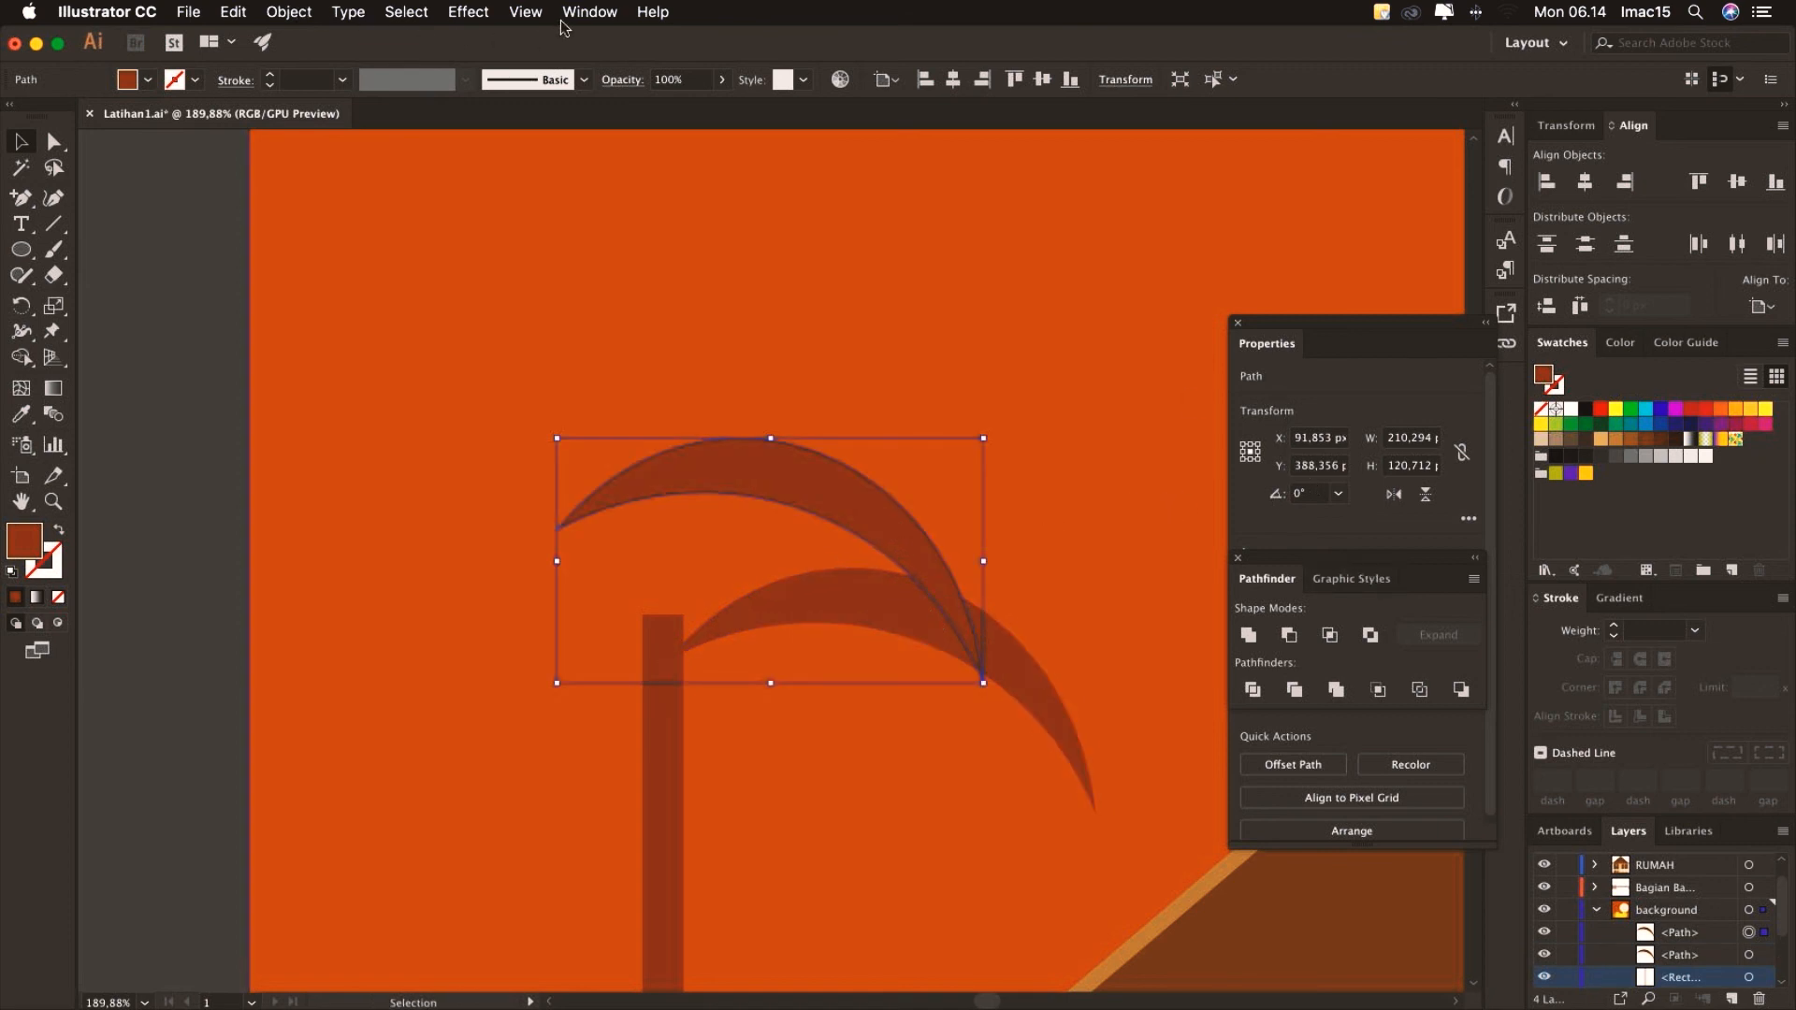
left_click(590, 12)
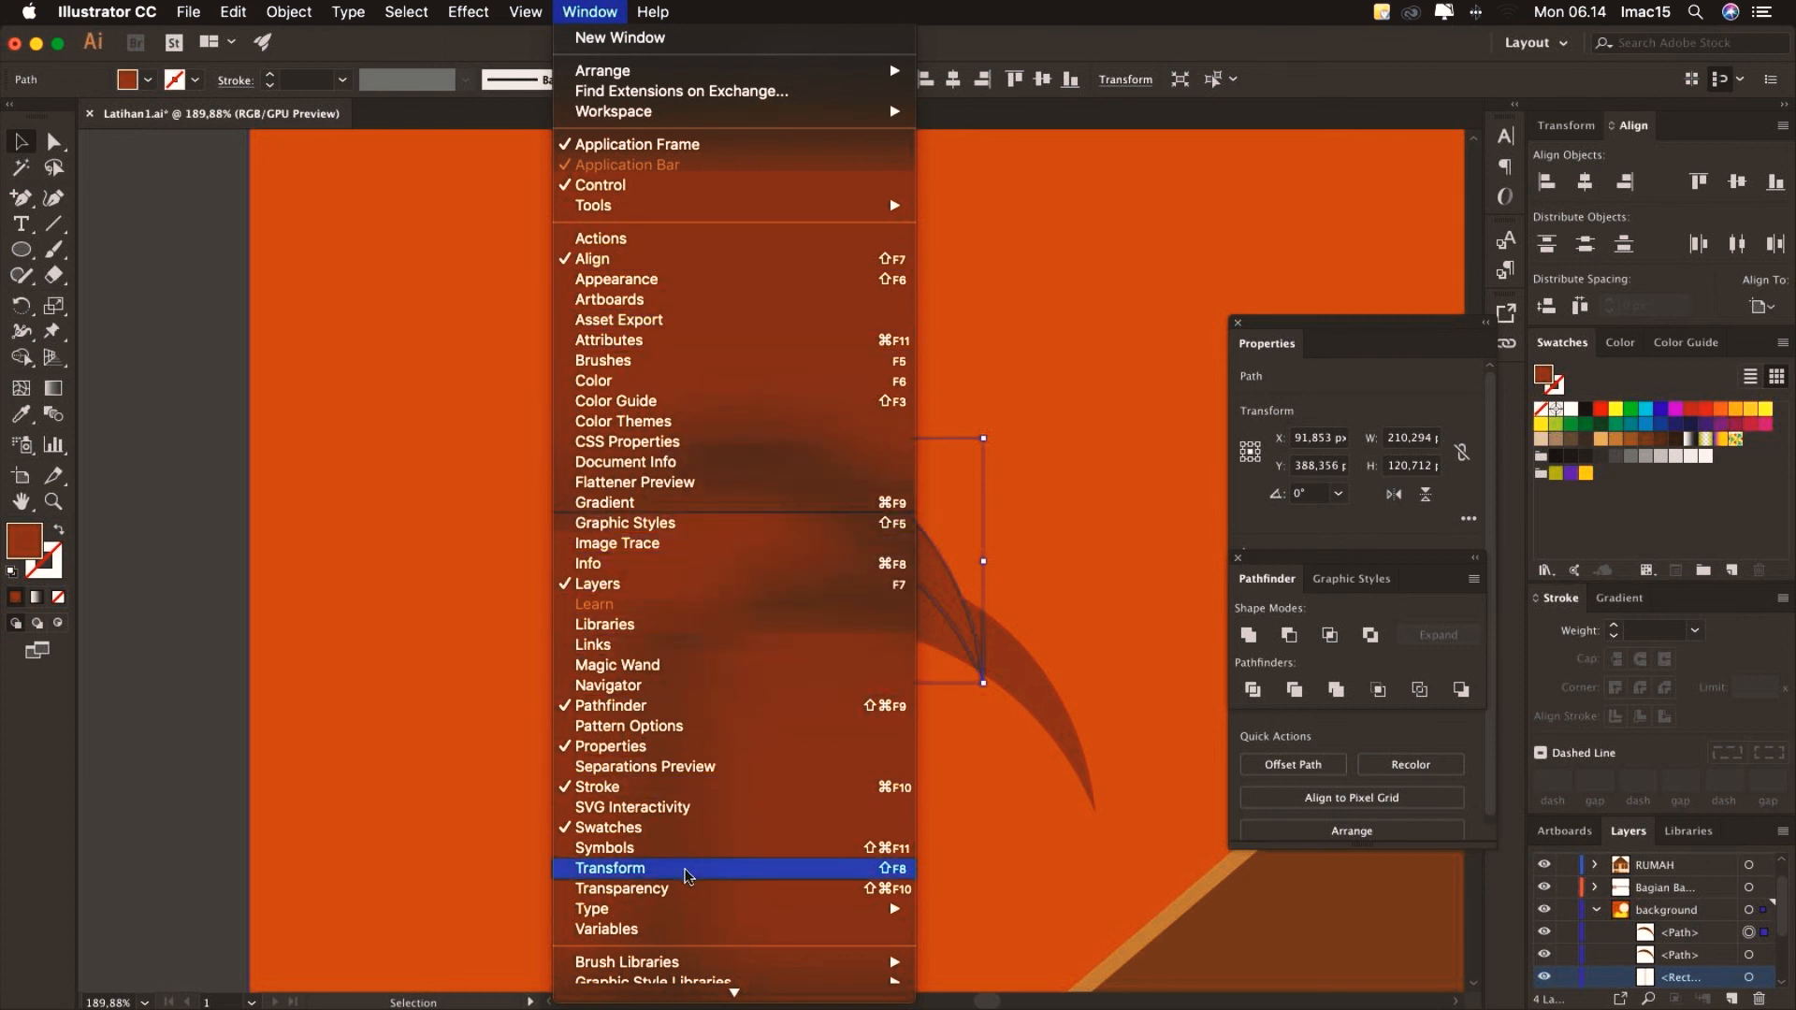
left_click(709, 865)
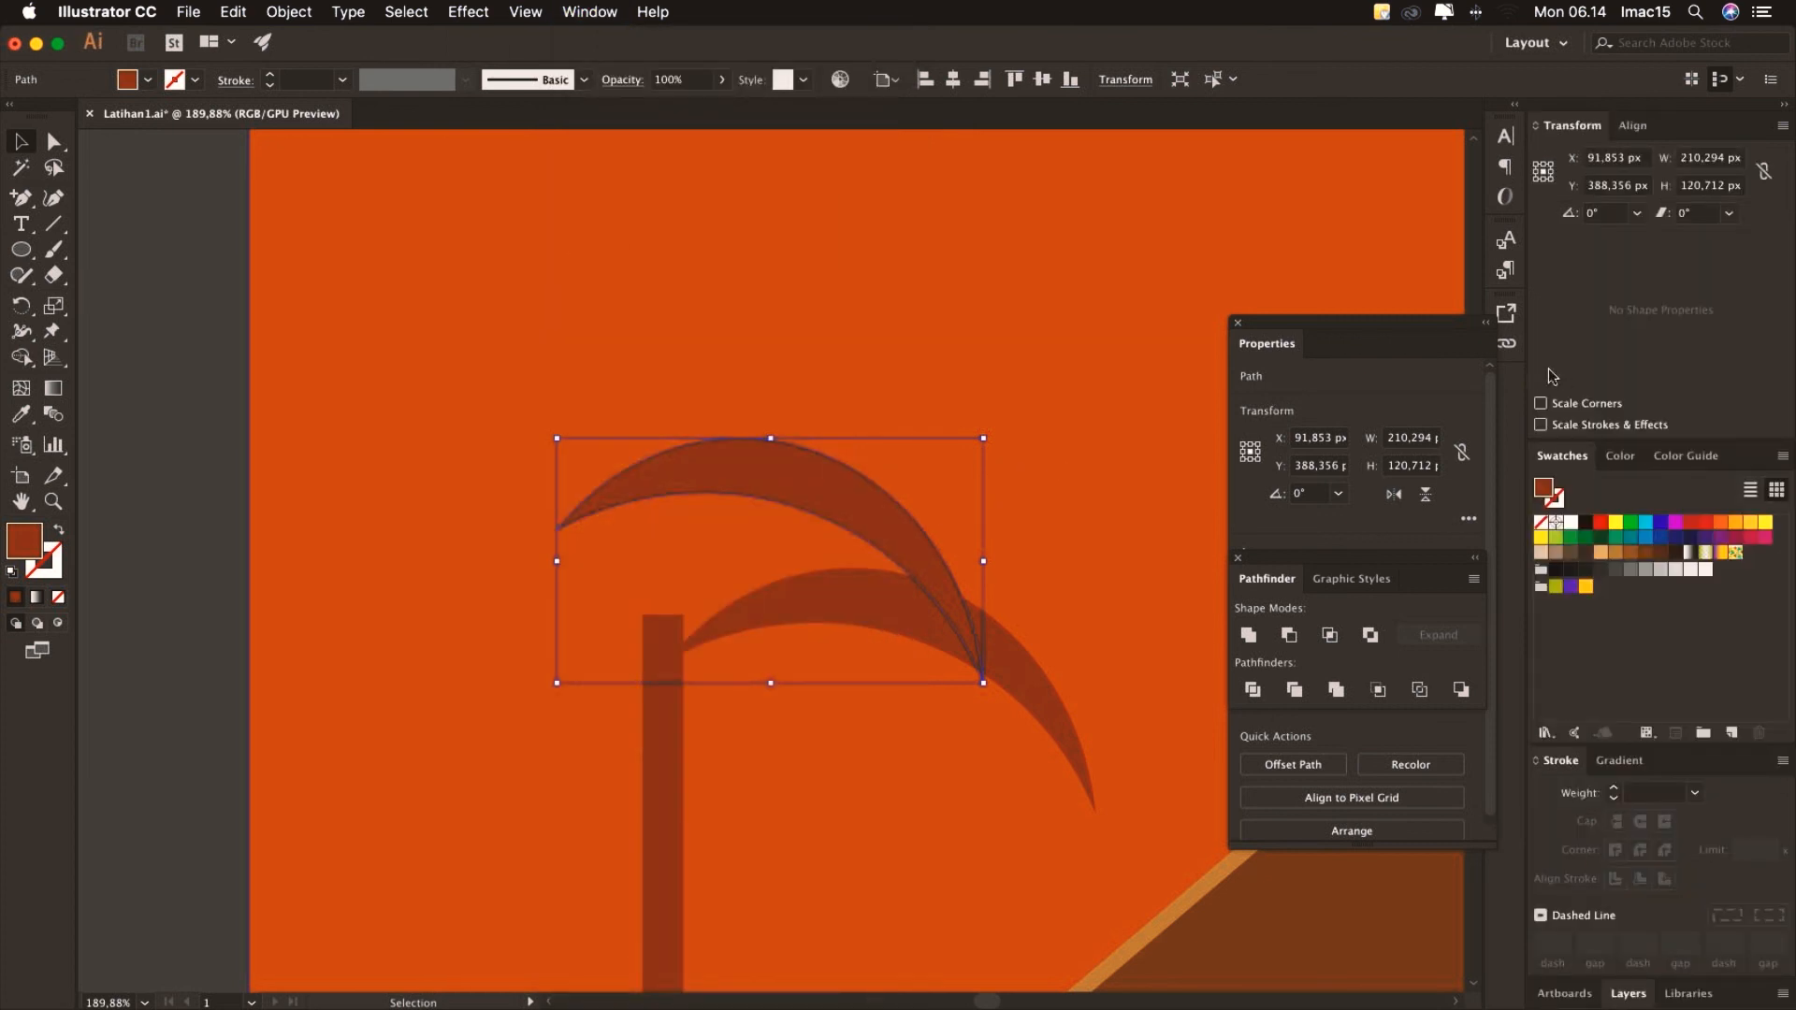
left_click(1637, 214)
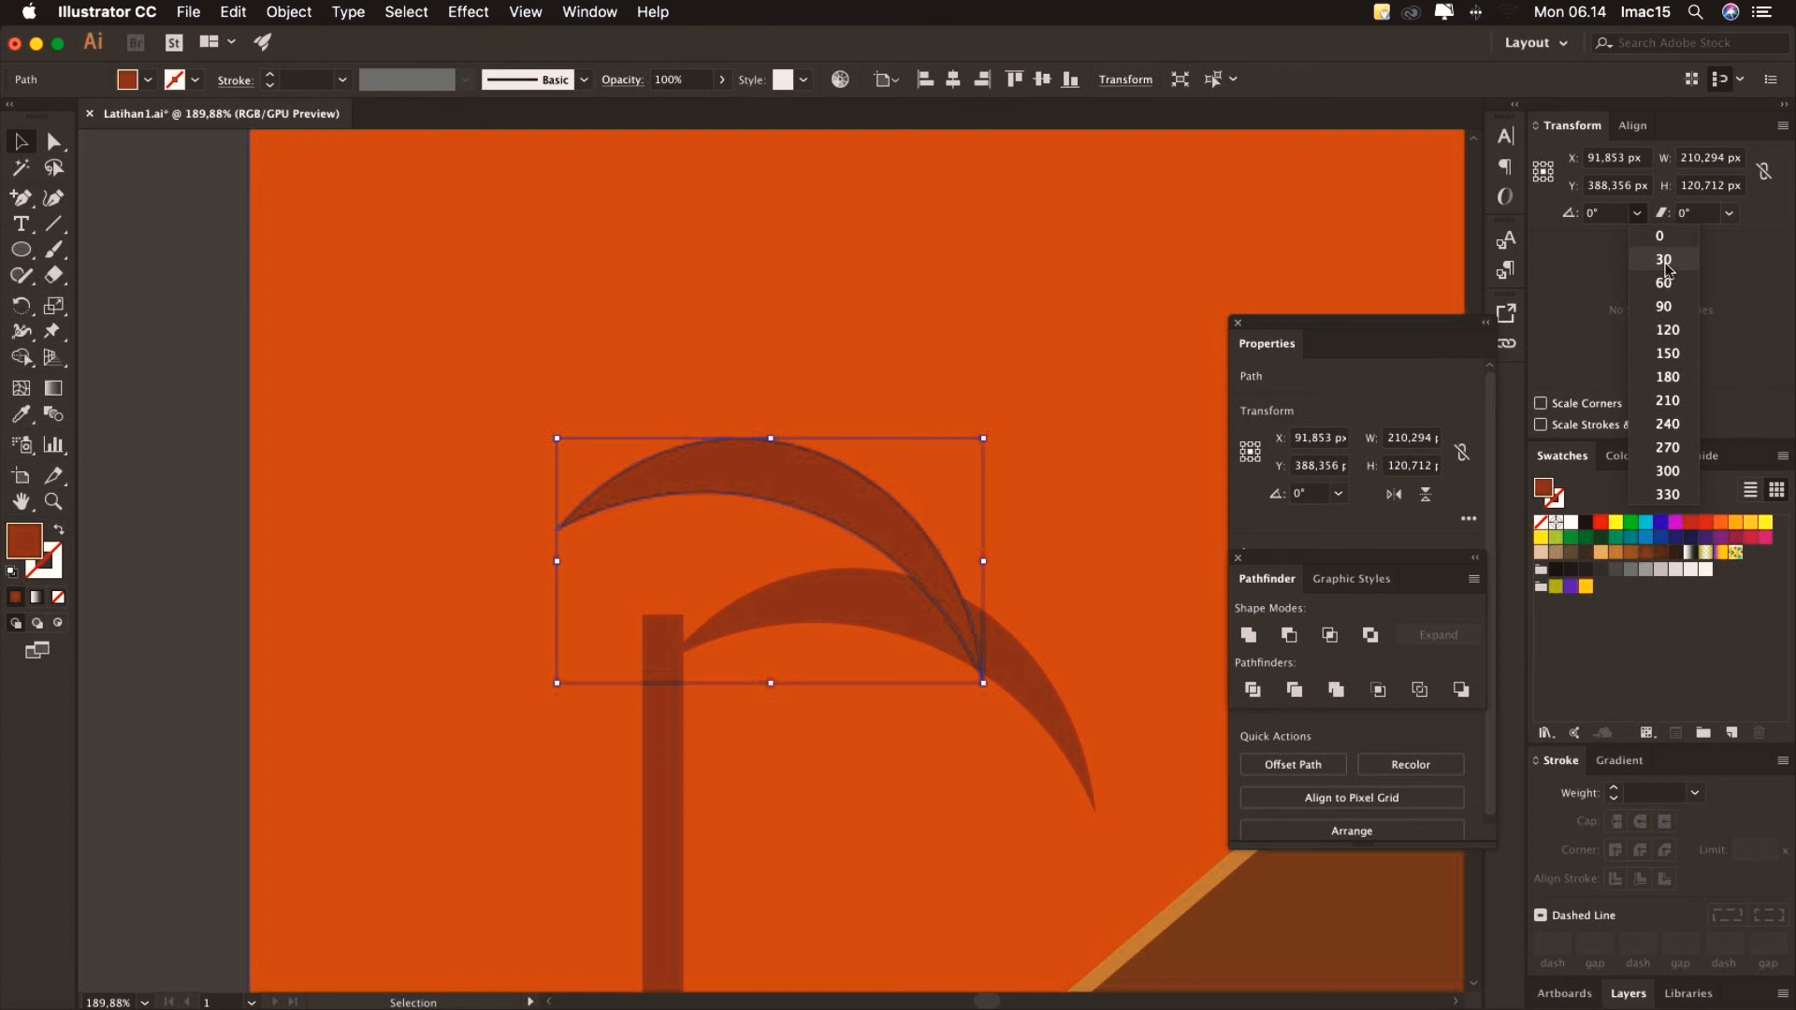
left_click(1667, 269)
Duplicate the rotated frond, enlarge the copy to about 228 × 103 px, and rotate it further counterclockwise above the trunk
left_click_drag(862, 453, 831, 493)
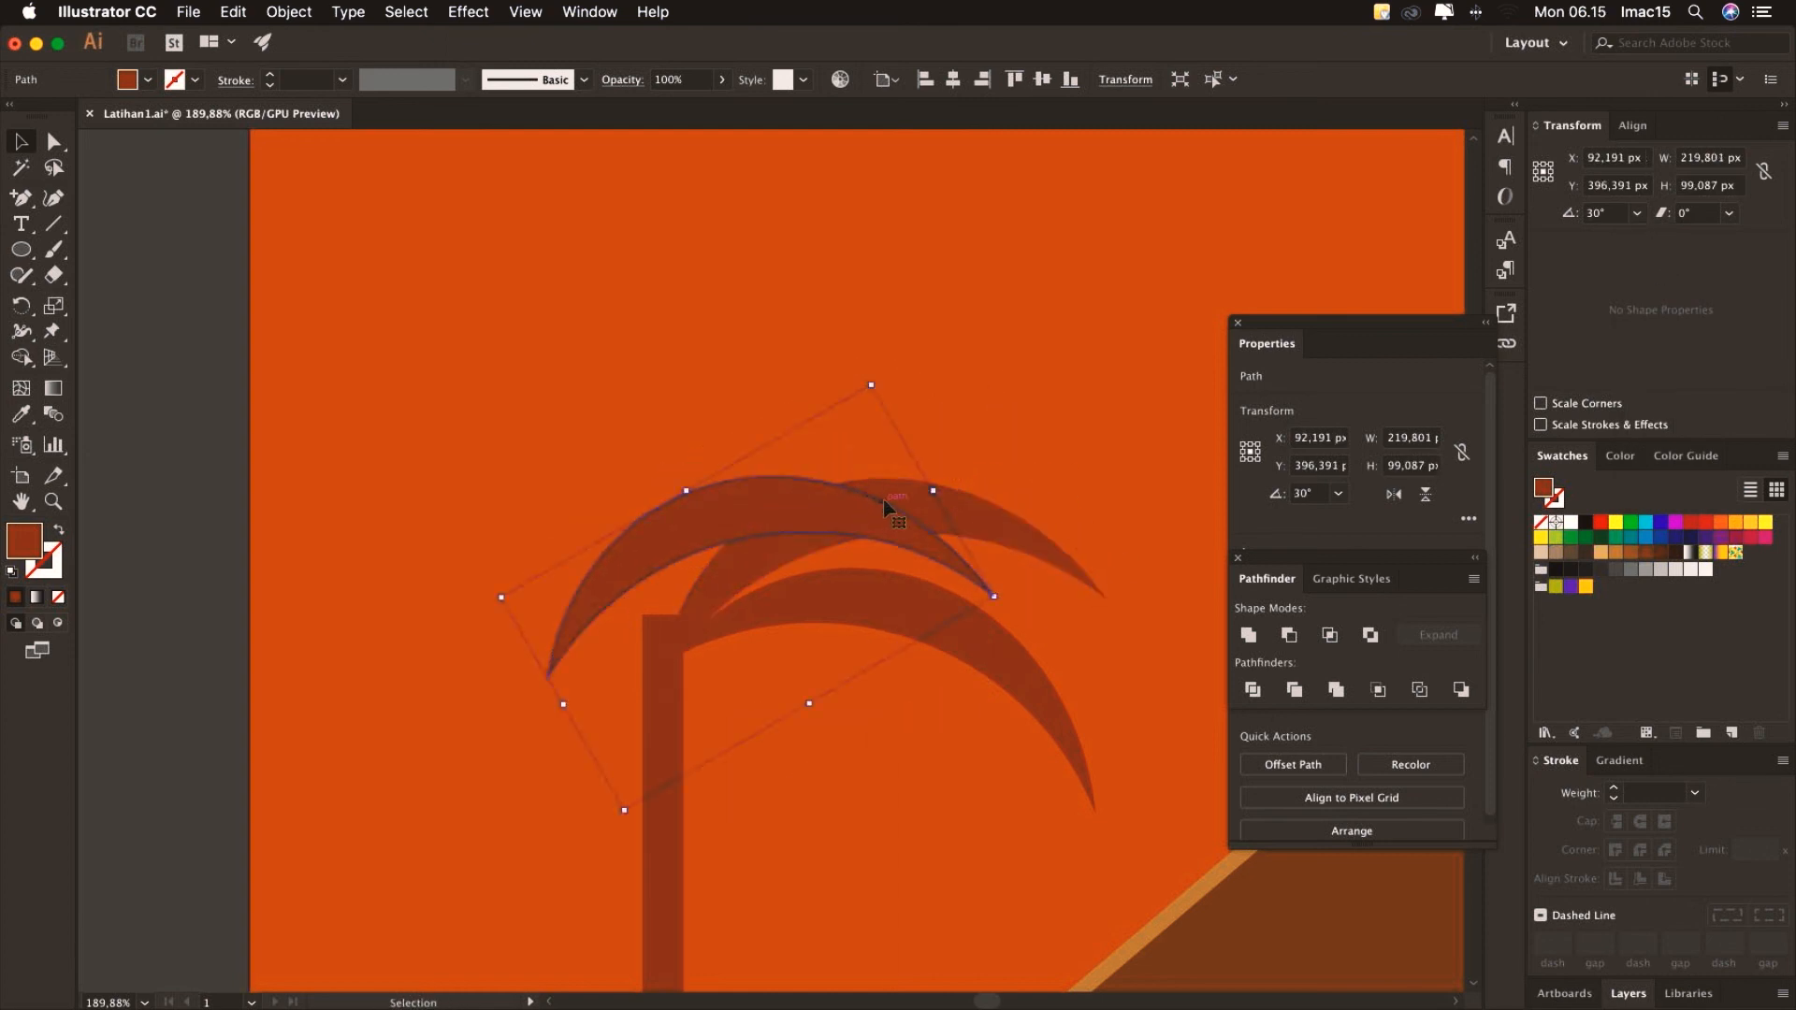
mouse_move(687, 491)
left_mouse_down()
mouse_move(733, 497)
mouse_move(683, 483)
left_mouse_up()
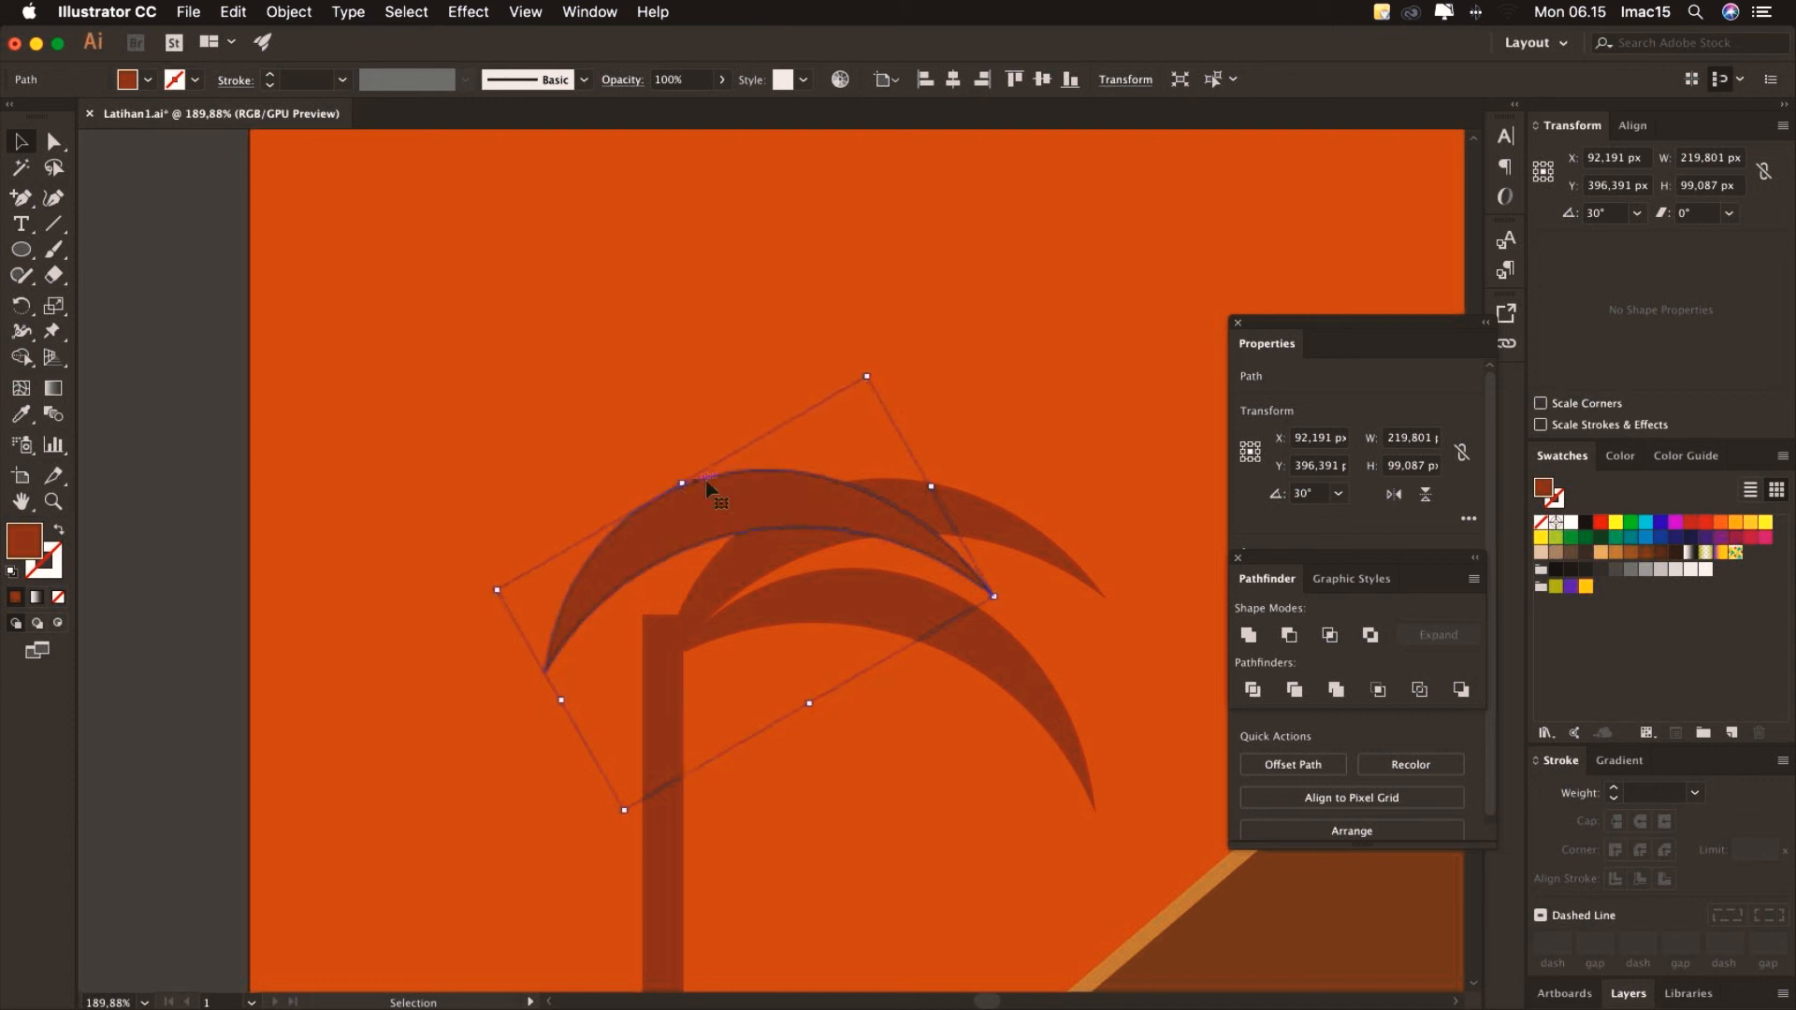
left_click_drag(931, 488, 947, 480)
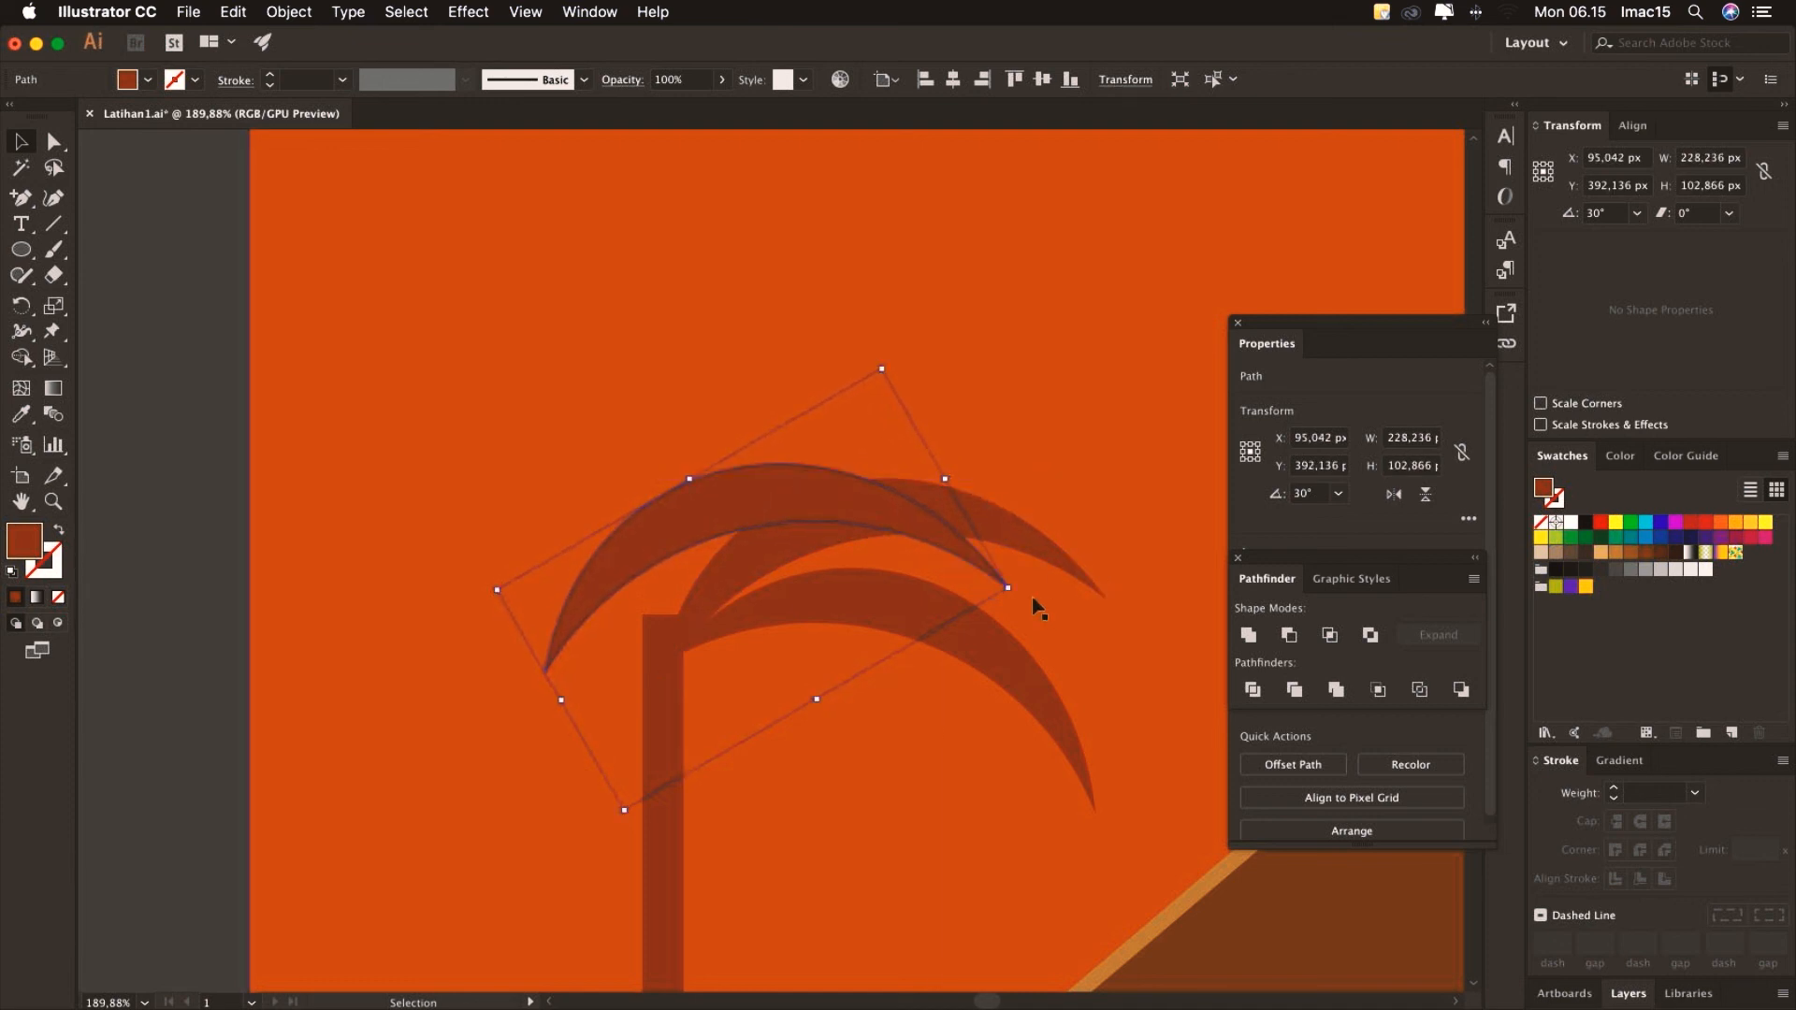
left_click_drag(1021, 594, 993, 443)
left_click_drag(854, 442, 912, 407)
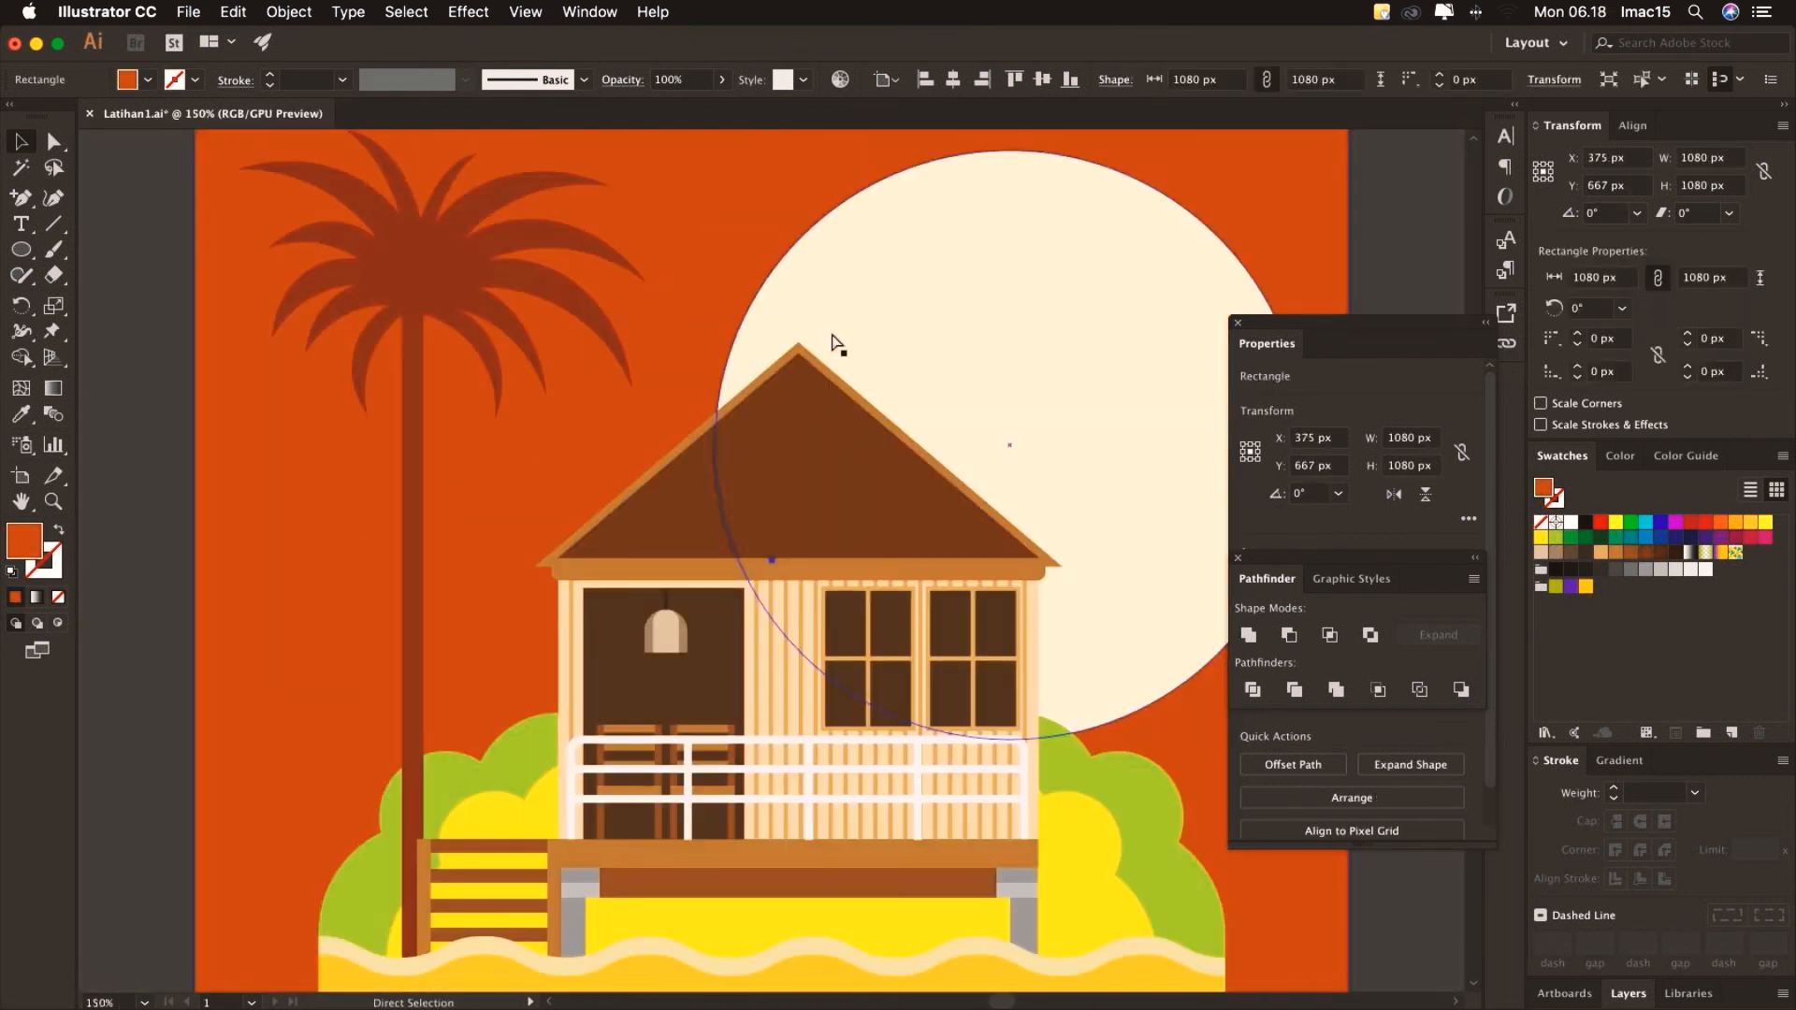
Select all the frond paths and the trunk rectangle in the background layer and unite them into one palm shape
key("super+0")
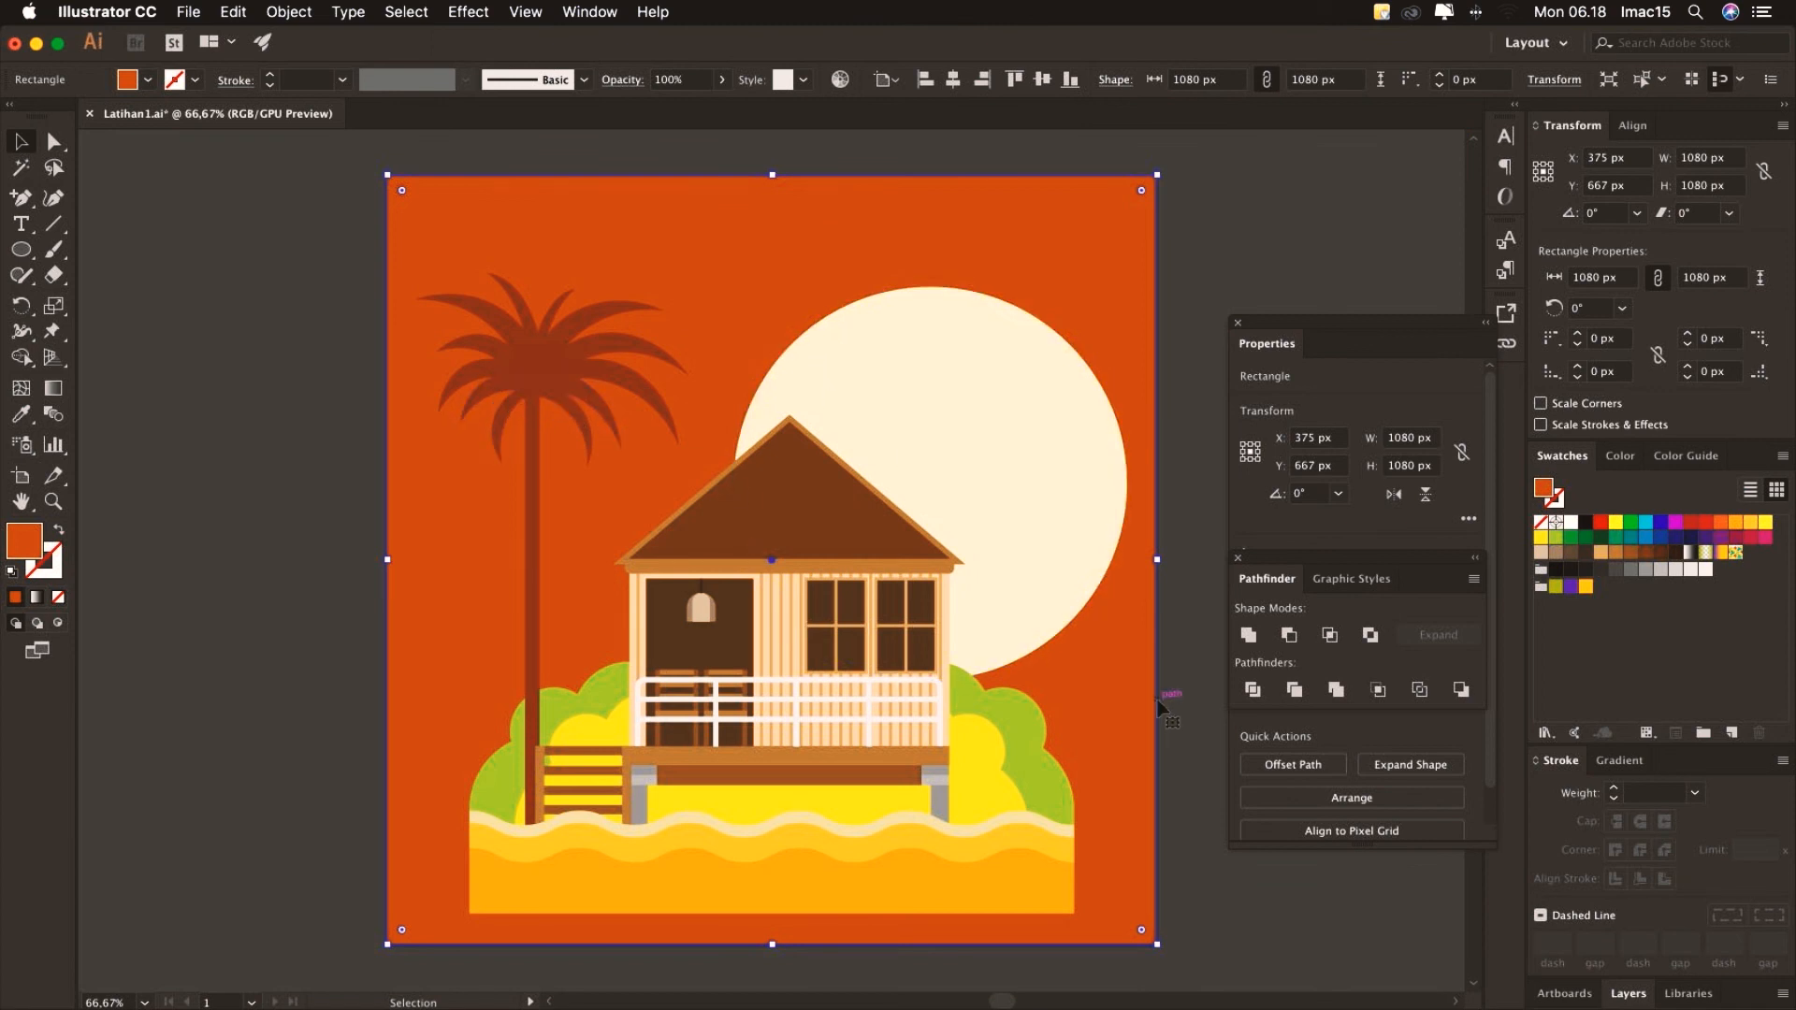
left_click(1628, 994)
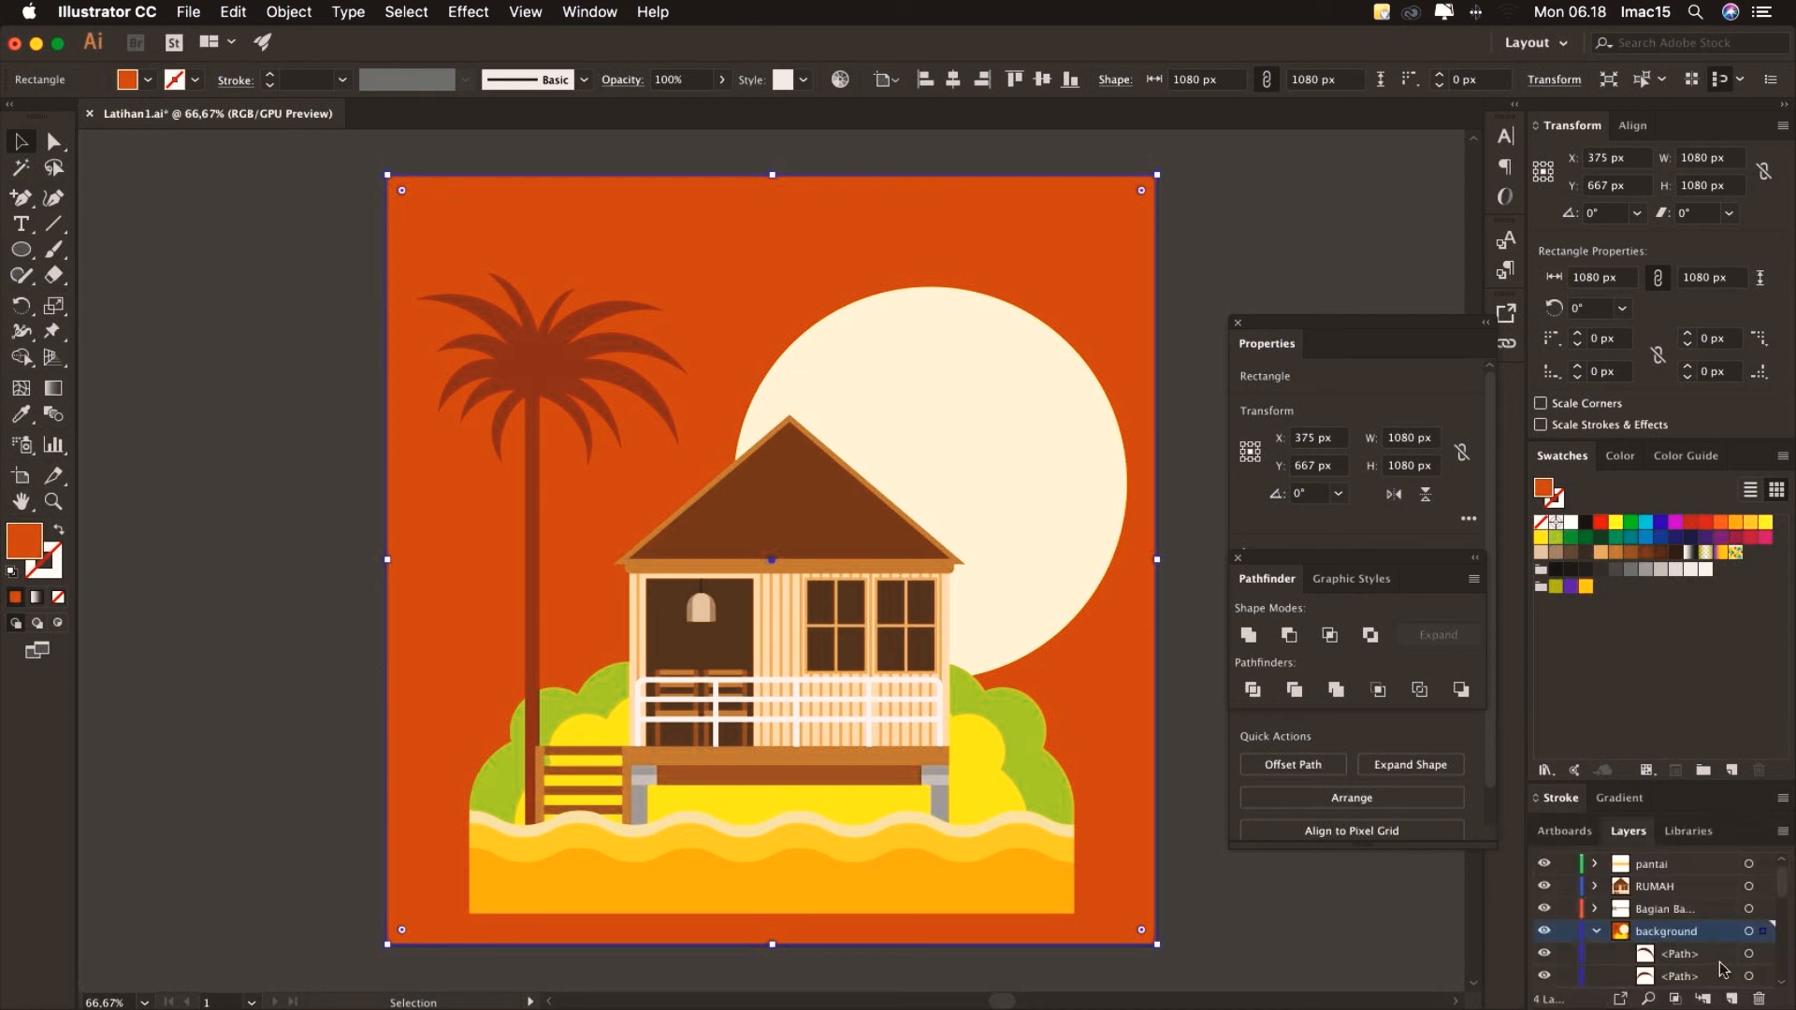
left_click(1748, 956)
scroll(1751, 926, "down", 2)
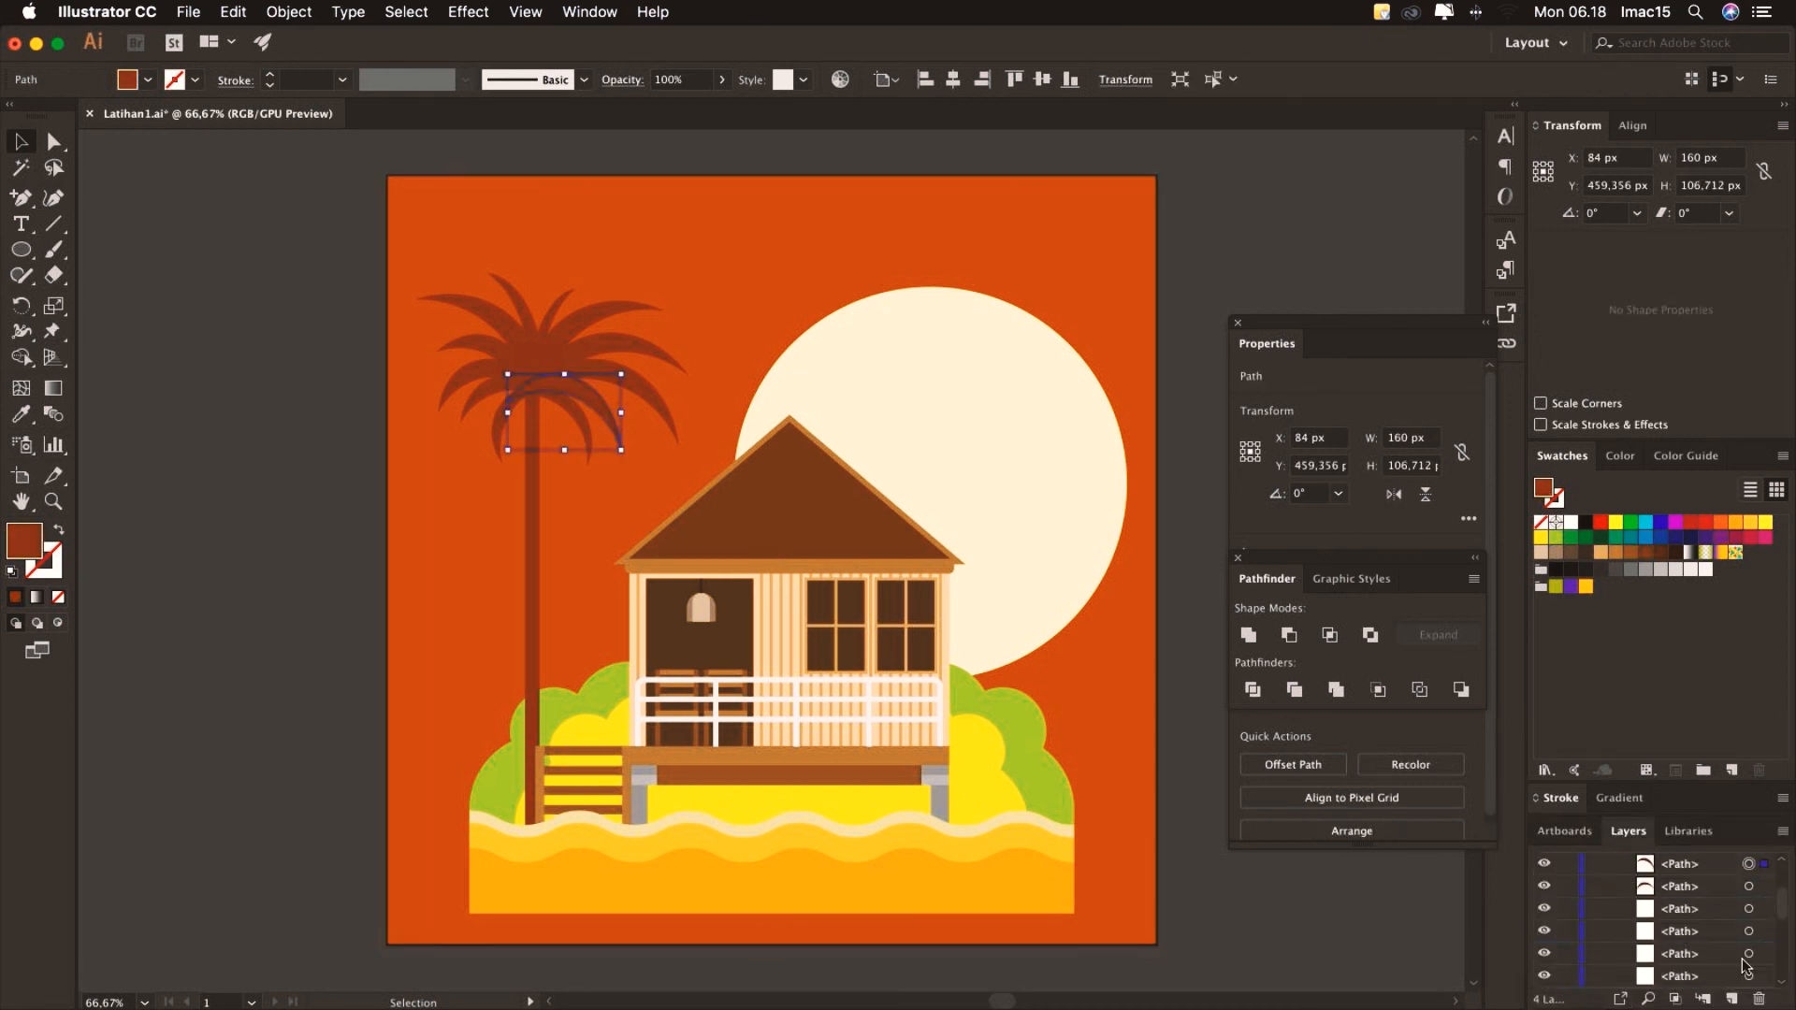
left_click(1749, 886, "shift")
left_click(1748, 909, "shift")
left_click(1749, 931, "shift")
left_click(1749, 955, "shift")
scroll(1748, 961, "down", 2)
left_click(1748, 908, "shift")
left_click(1748, 931, "shift")
left_click(1748, 954, "shift")
scroll(1745, 956, "down", 2)
left_click(1748, 908, "shift")
left_click(1748, 931, "shift")
left_click(1748, 954, "shift")
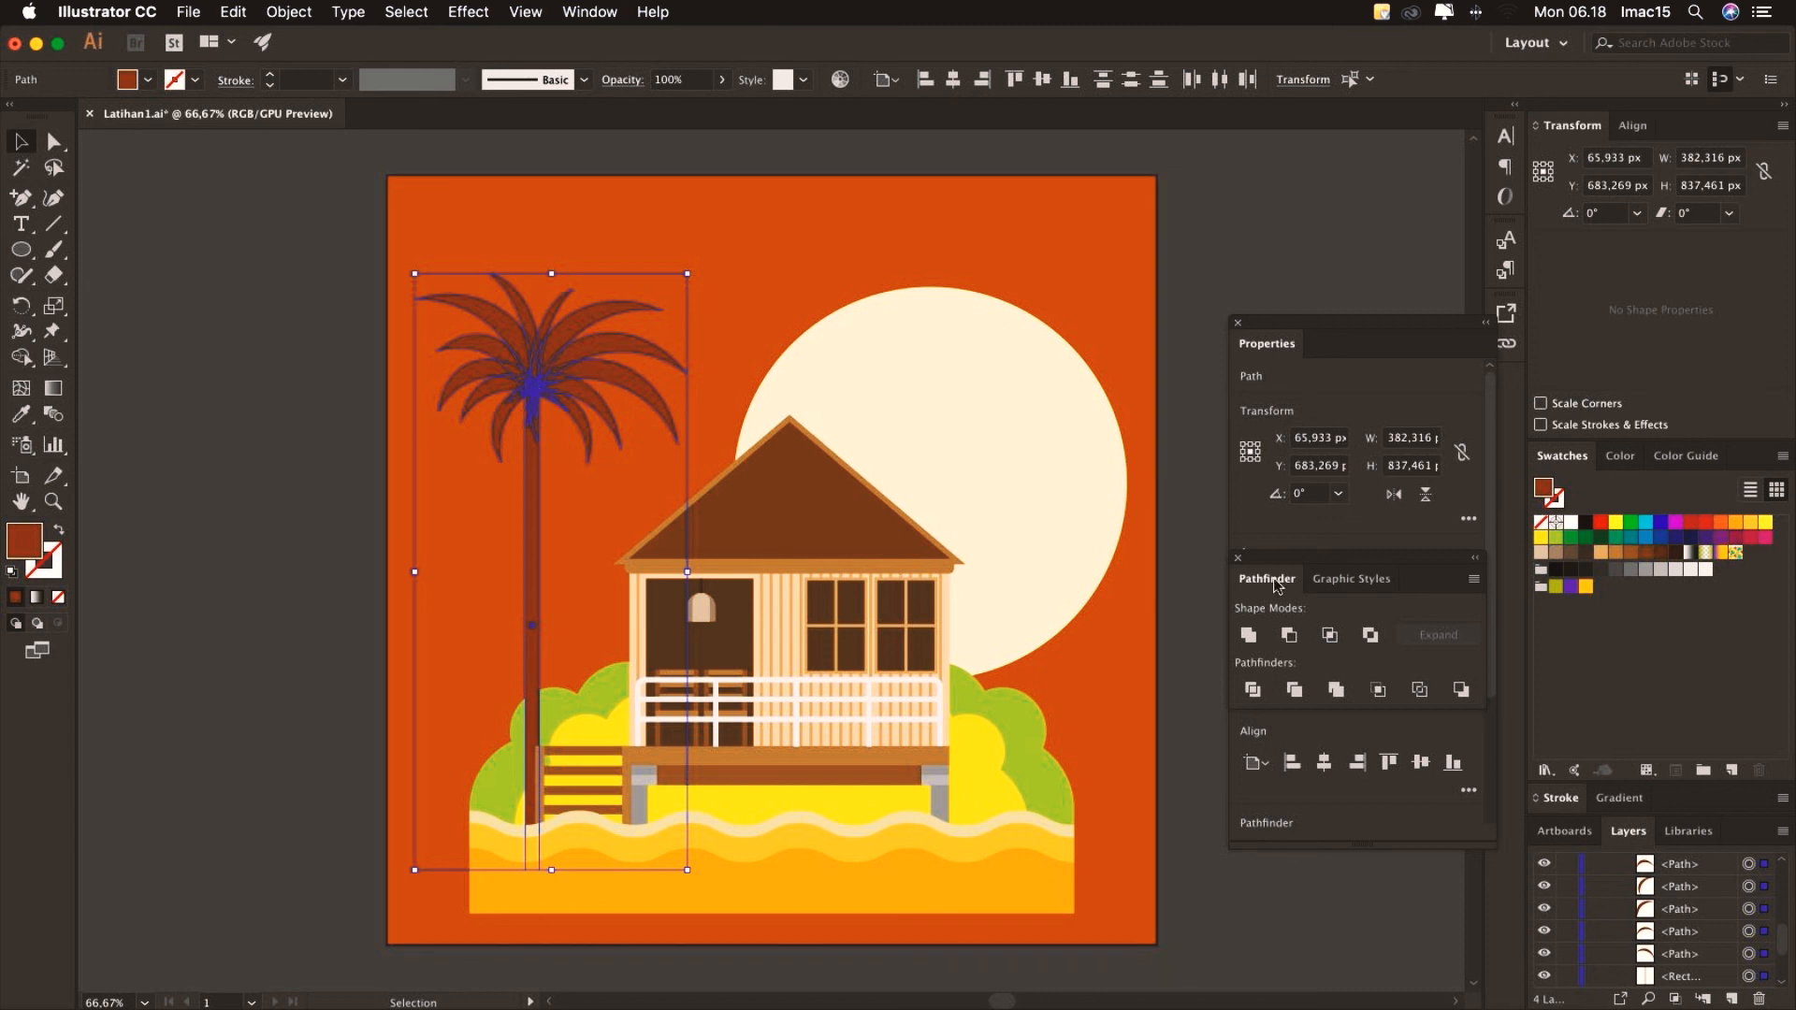
left_click(1247, 637)
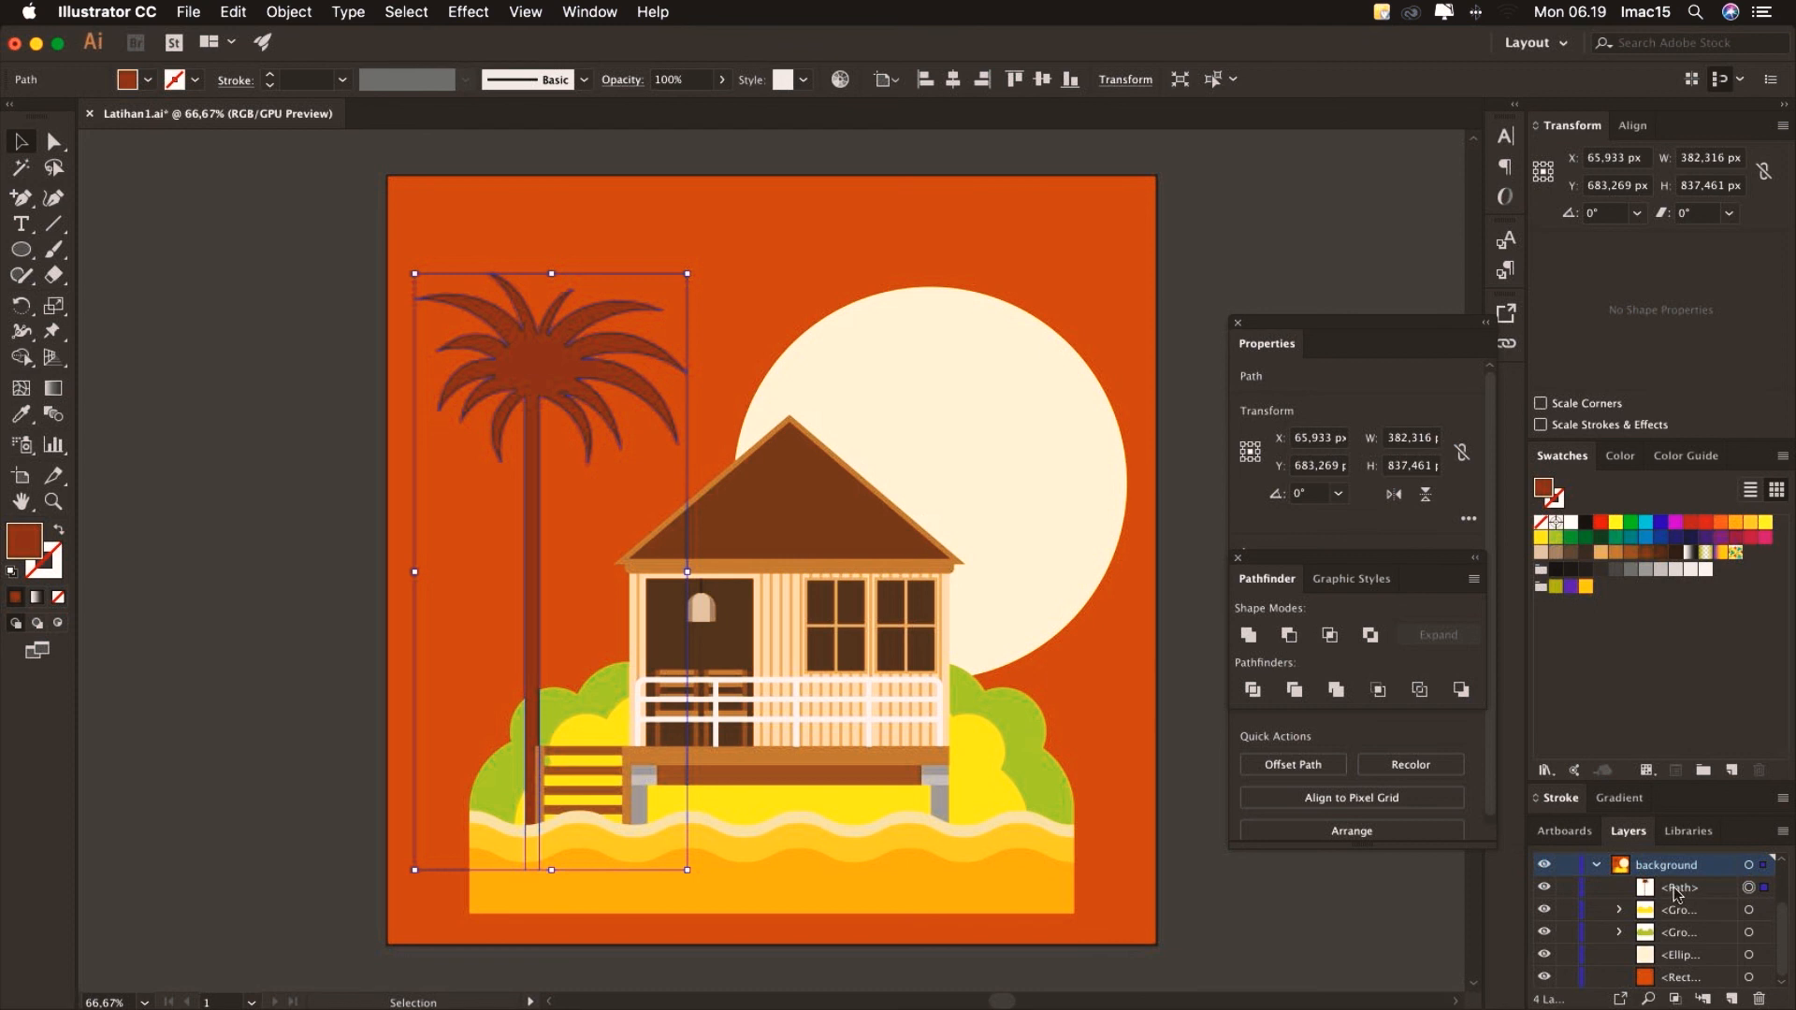
Duplicate the united palm in the background layer, move the copy right of the house over the sun, and scale it down
left_click(1712, 891)
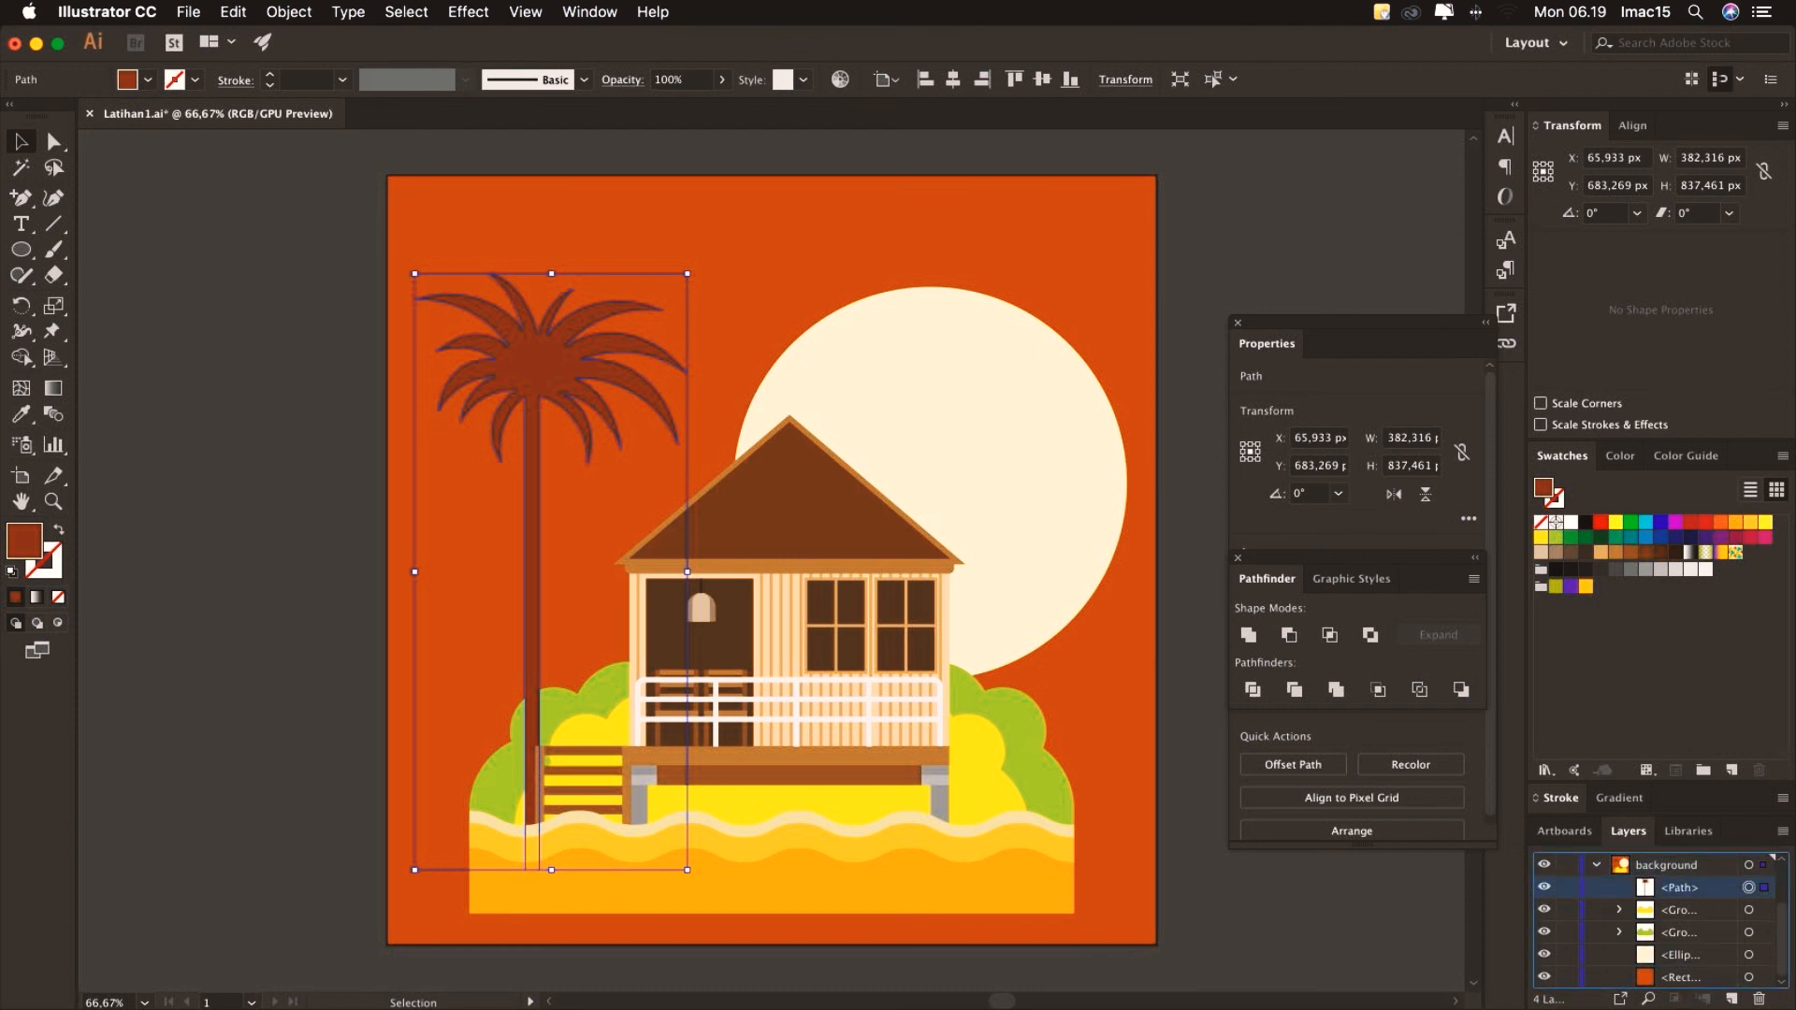
left_click_drag(1712, 890, 1732, 999)
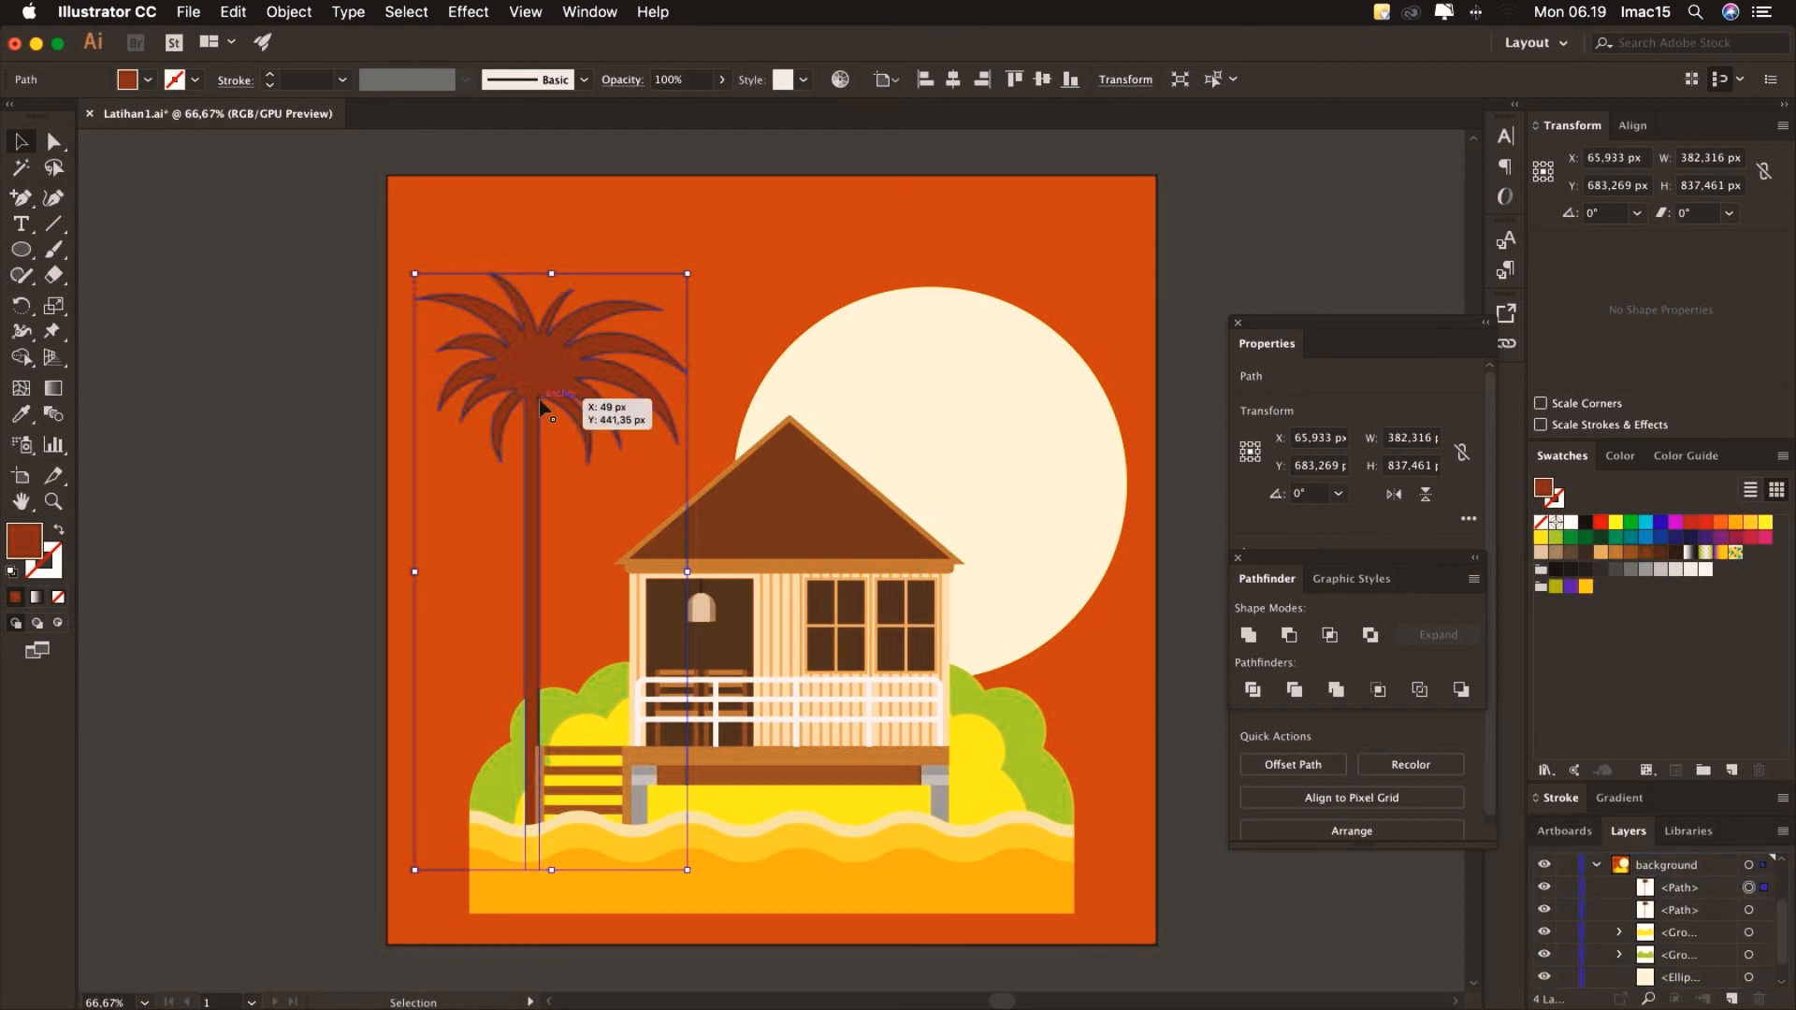
left_click_drag(527, 382, 1022, 374)
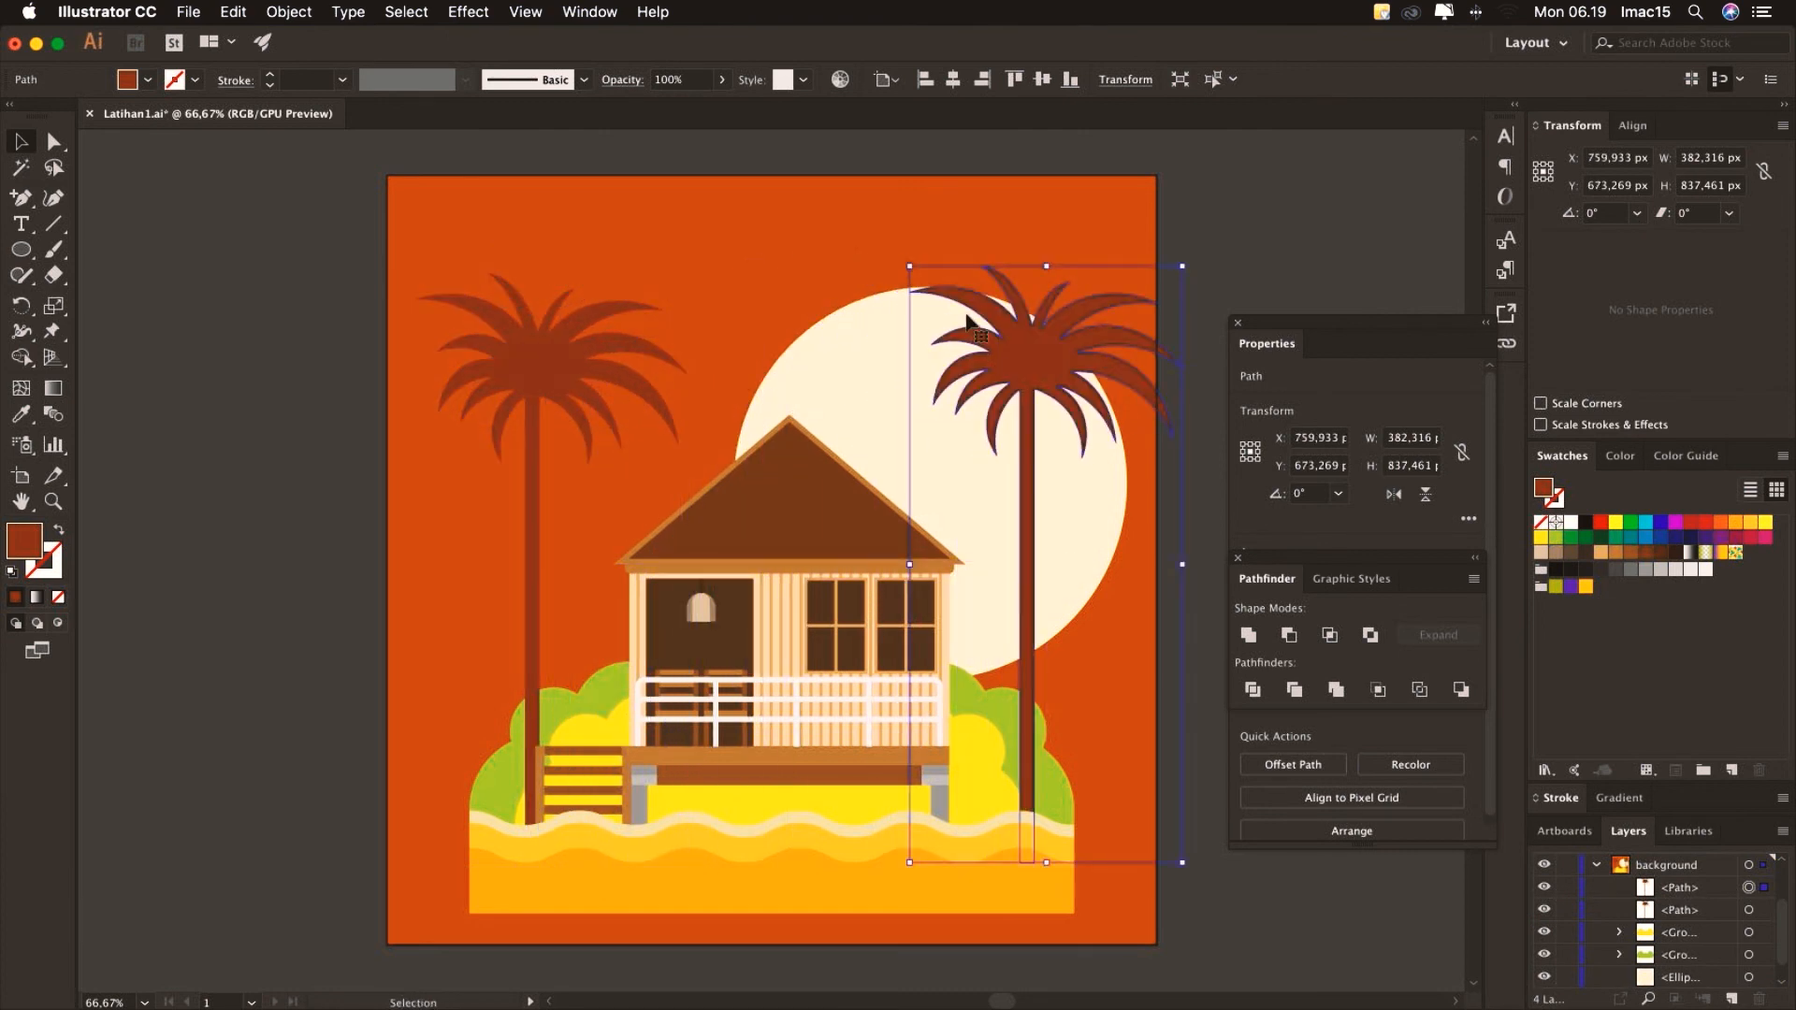
left_click_drag(907, 268, 973, 471)
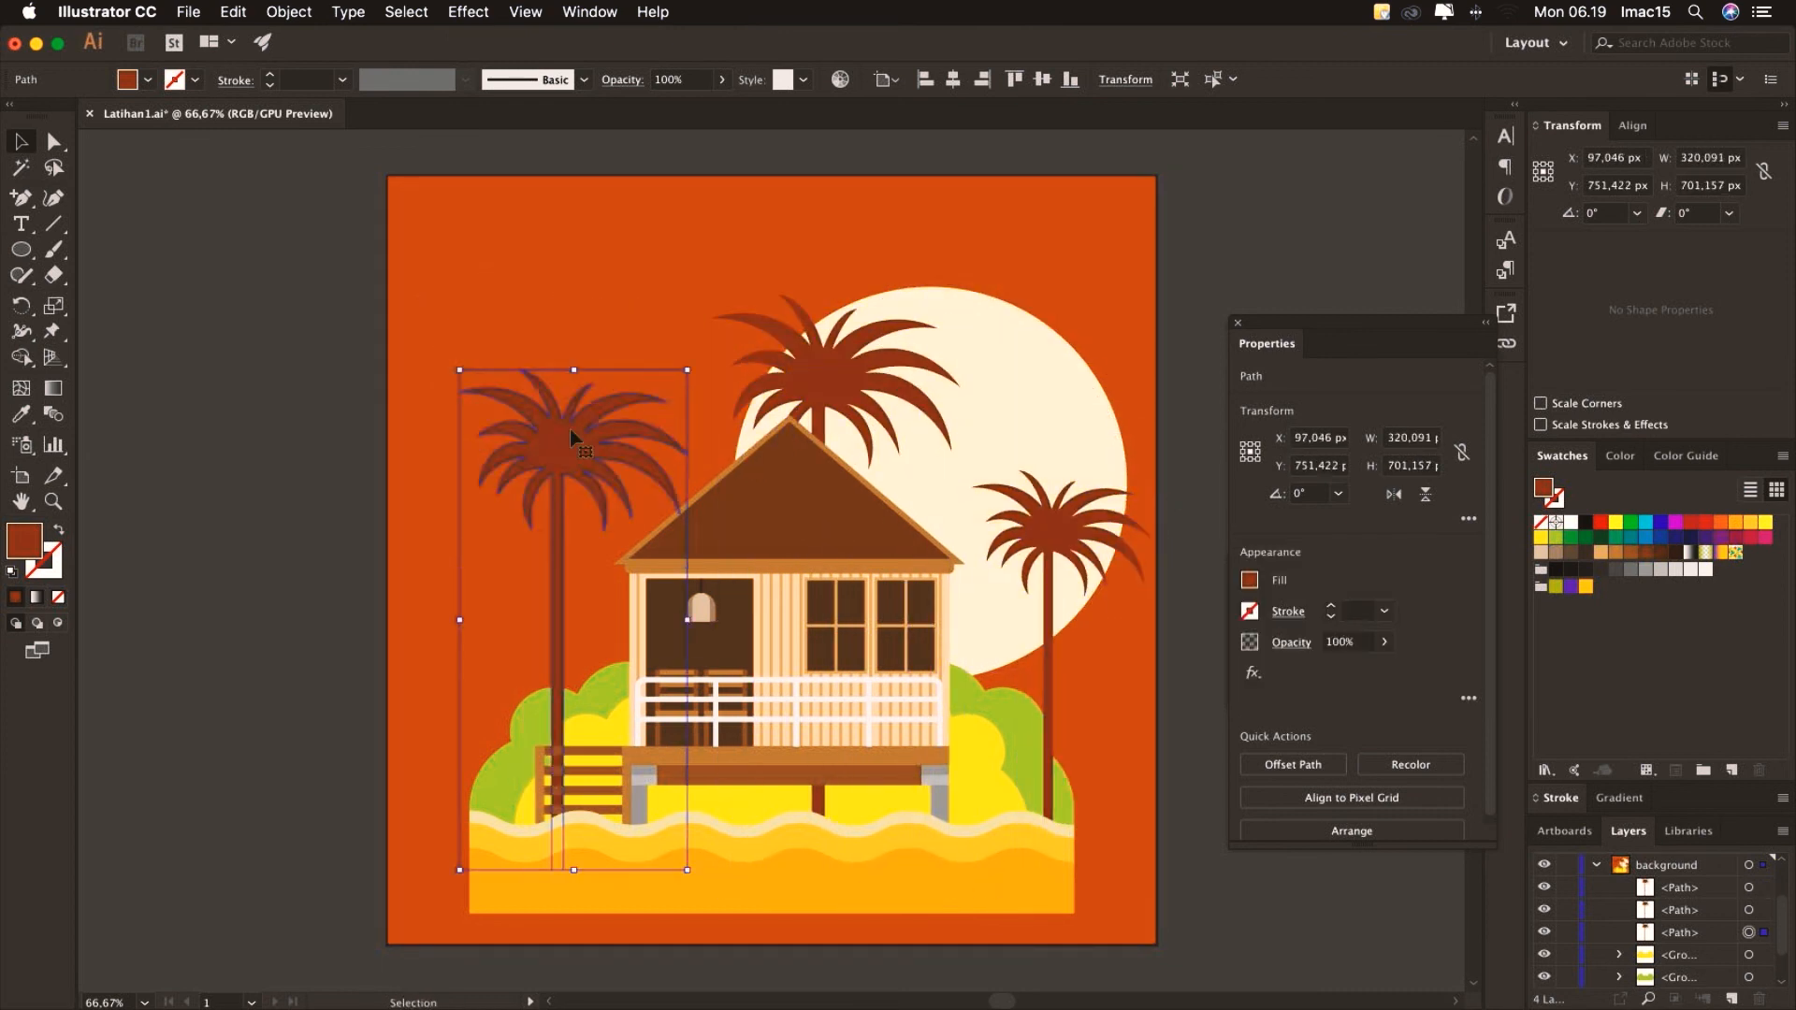
Reflect the small palm right of the house so its crown is mirrored left to right, and move it slightly down
left_click(289, 12)
mouse_move(374, 37)
left_click(544, 118)
left_click(1007, 659)
left_click_drag(1055, 547, 1055, 562)
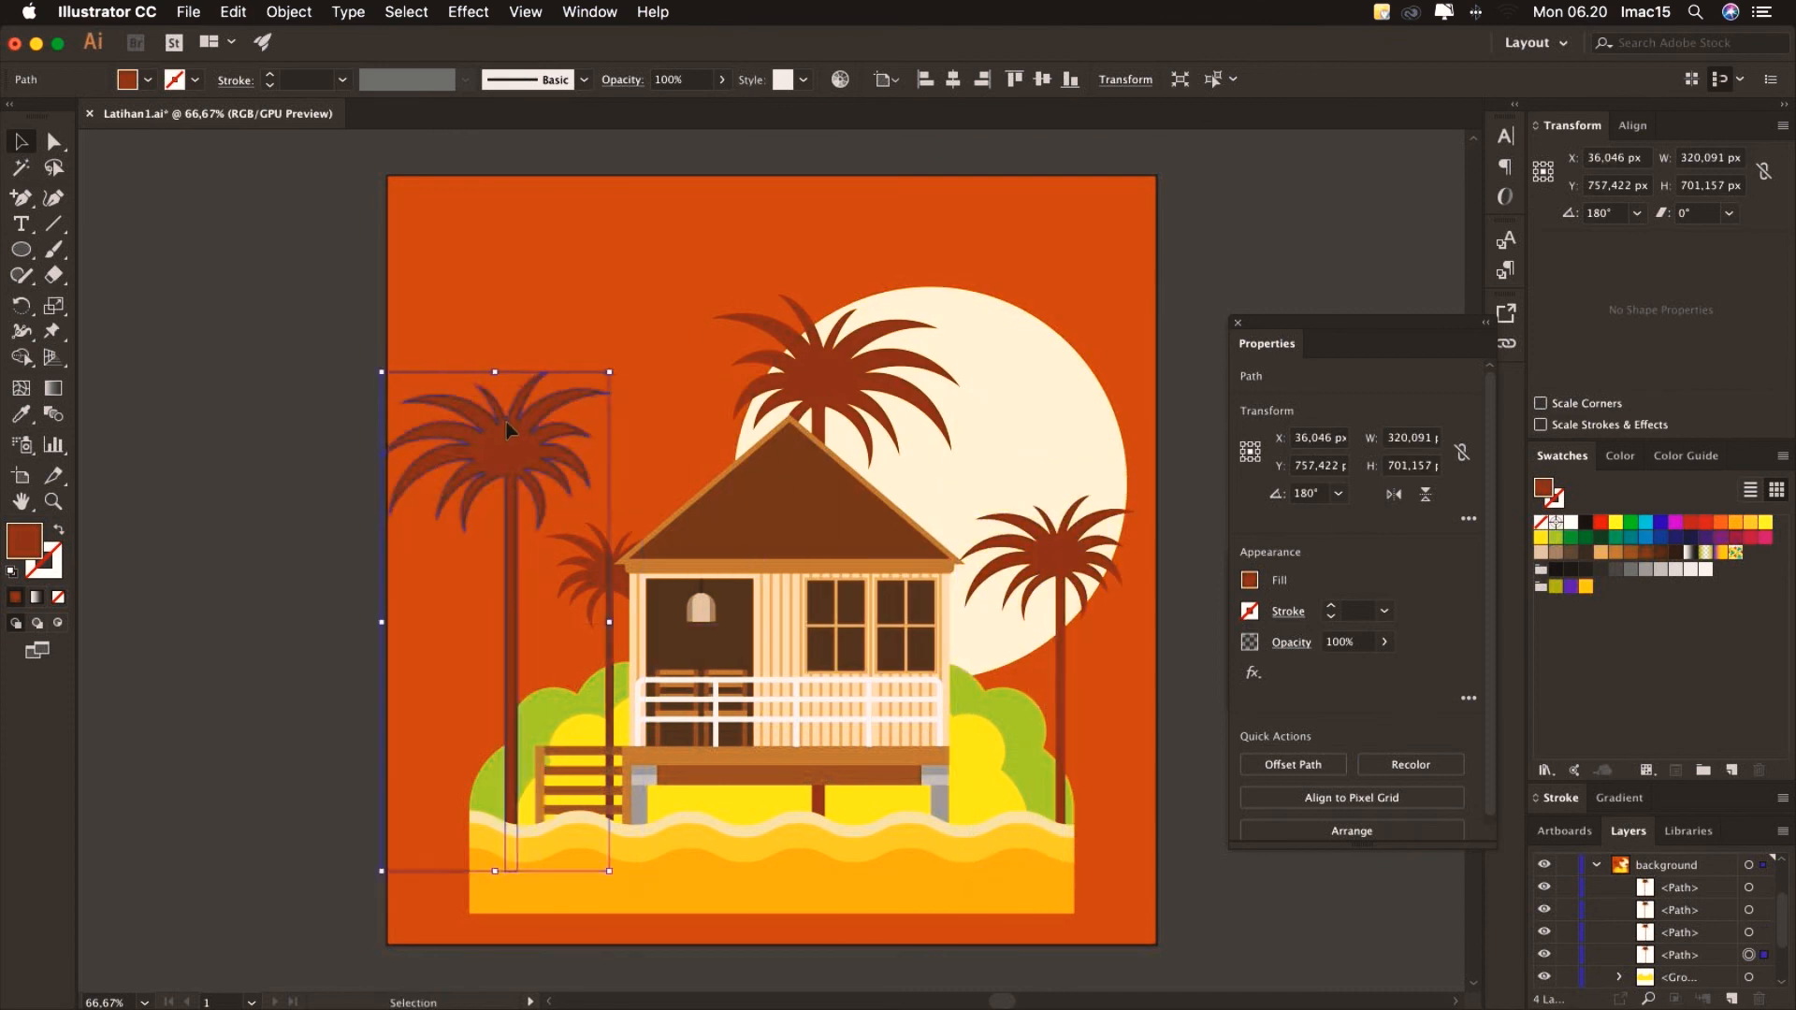
Move the large mirrored palm left of the house slightly right and down, beside the stairs
left_click_drag(507, 423, 530, 440)
left_click(1594, 931)
scroll(1646, 936, "down", 2)
scroll(1656, 916, "down", 1)
Activate the Rectangle tool and set the fill colour to white with nothing selected
left_click(29, 255)
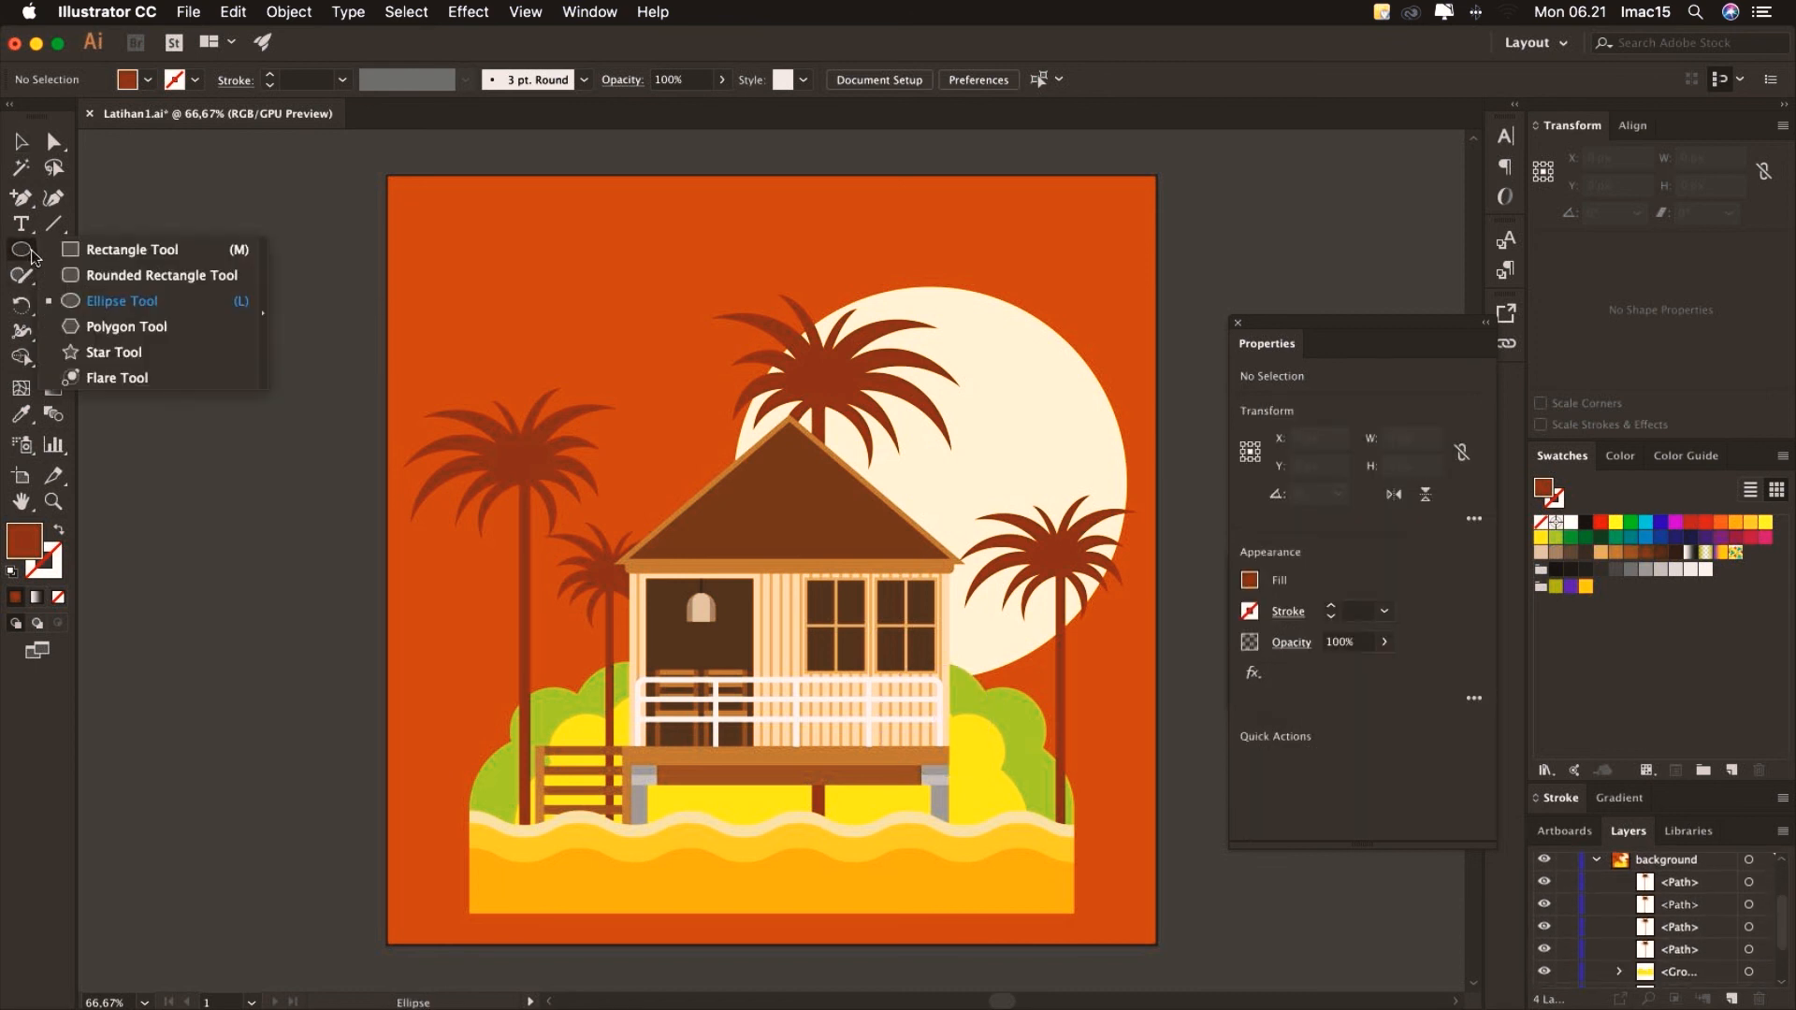
left_click(87, 253)
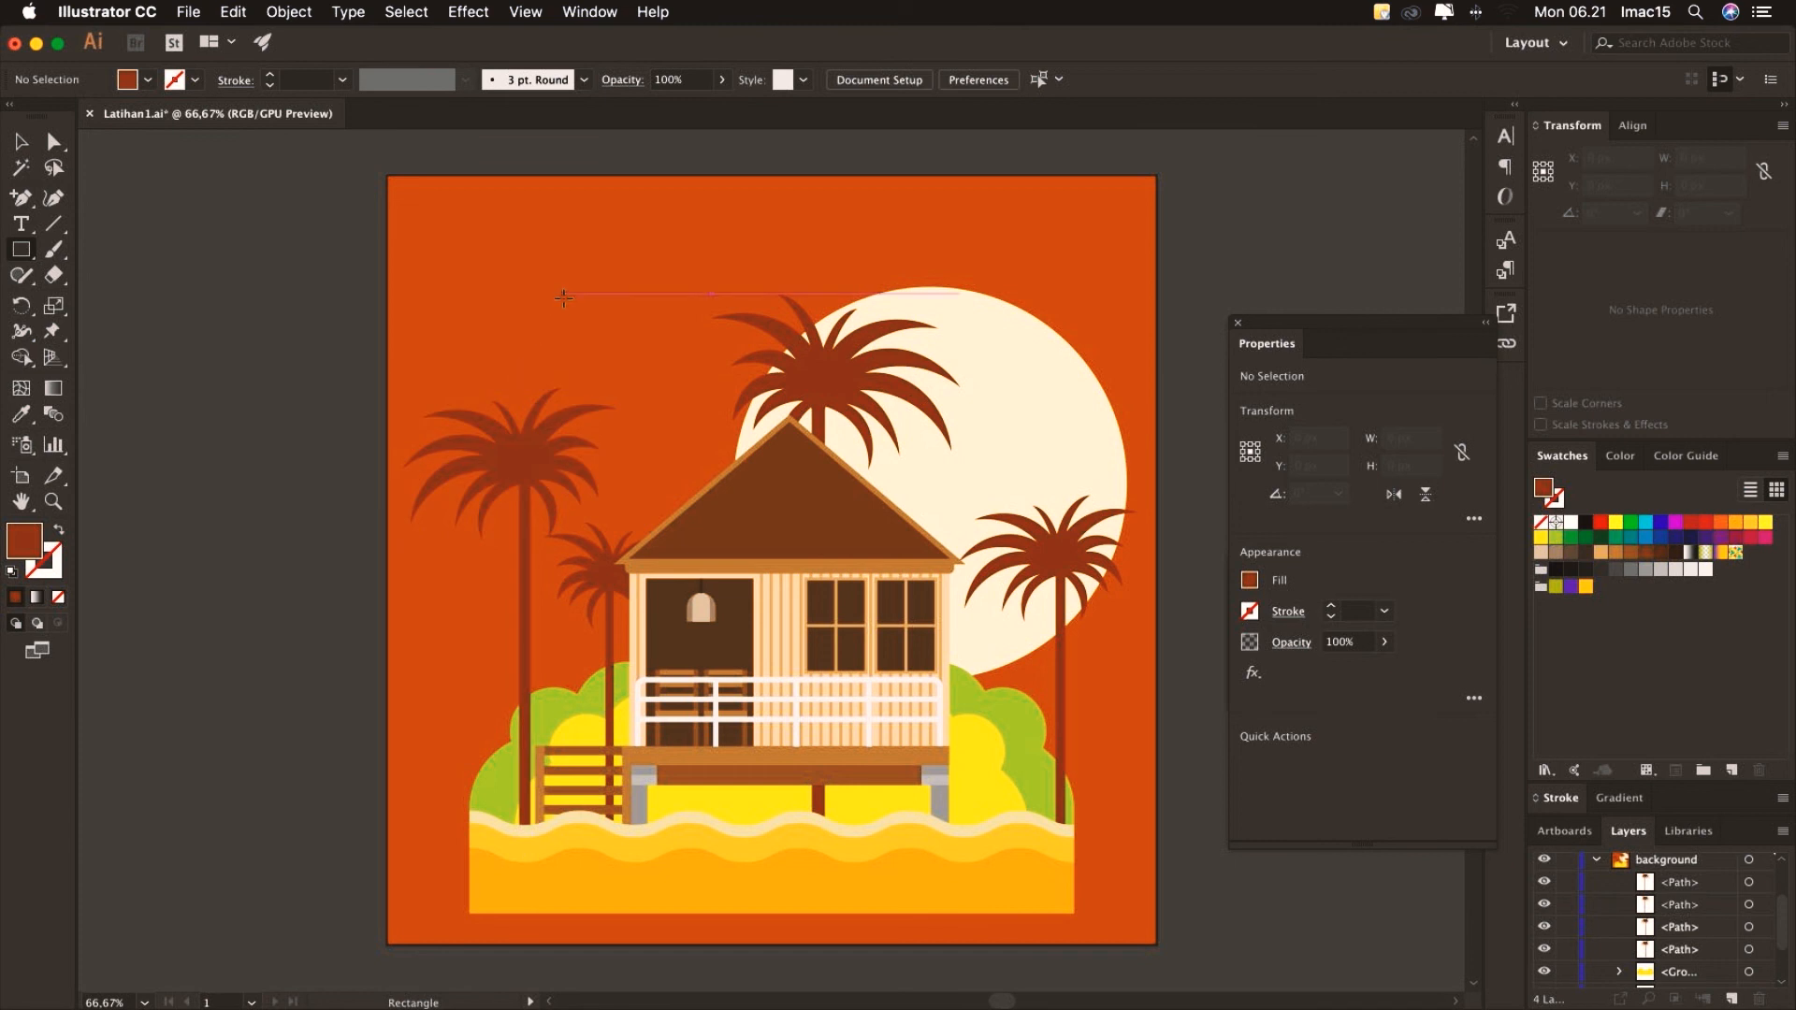
double_click(25, 550)
left_click_drag(711, 407, 676, 382)
left_click(1123, 391)
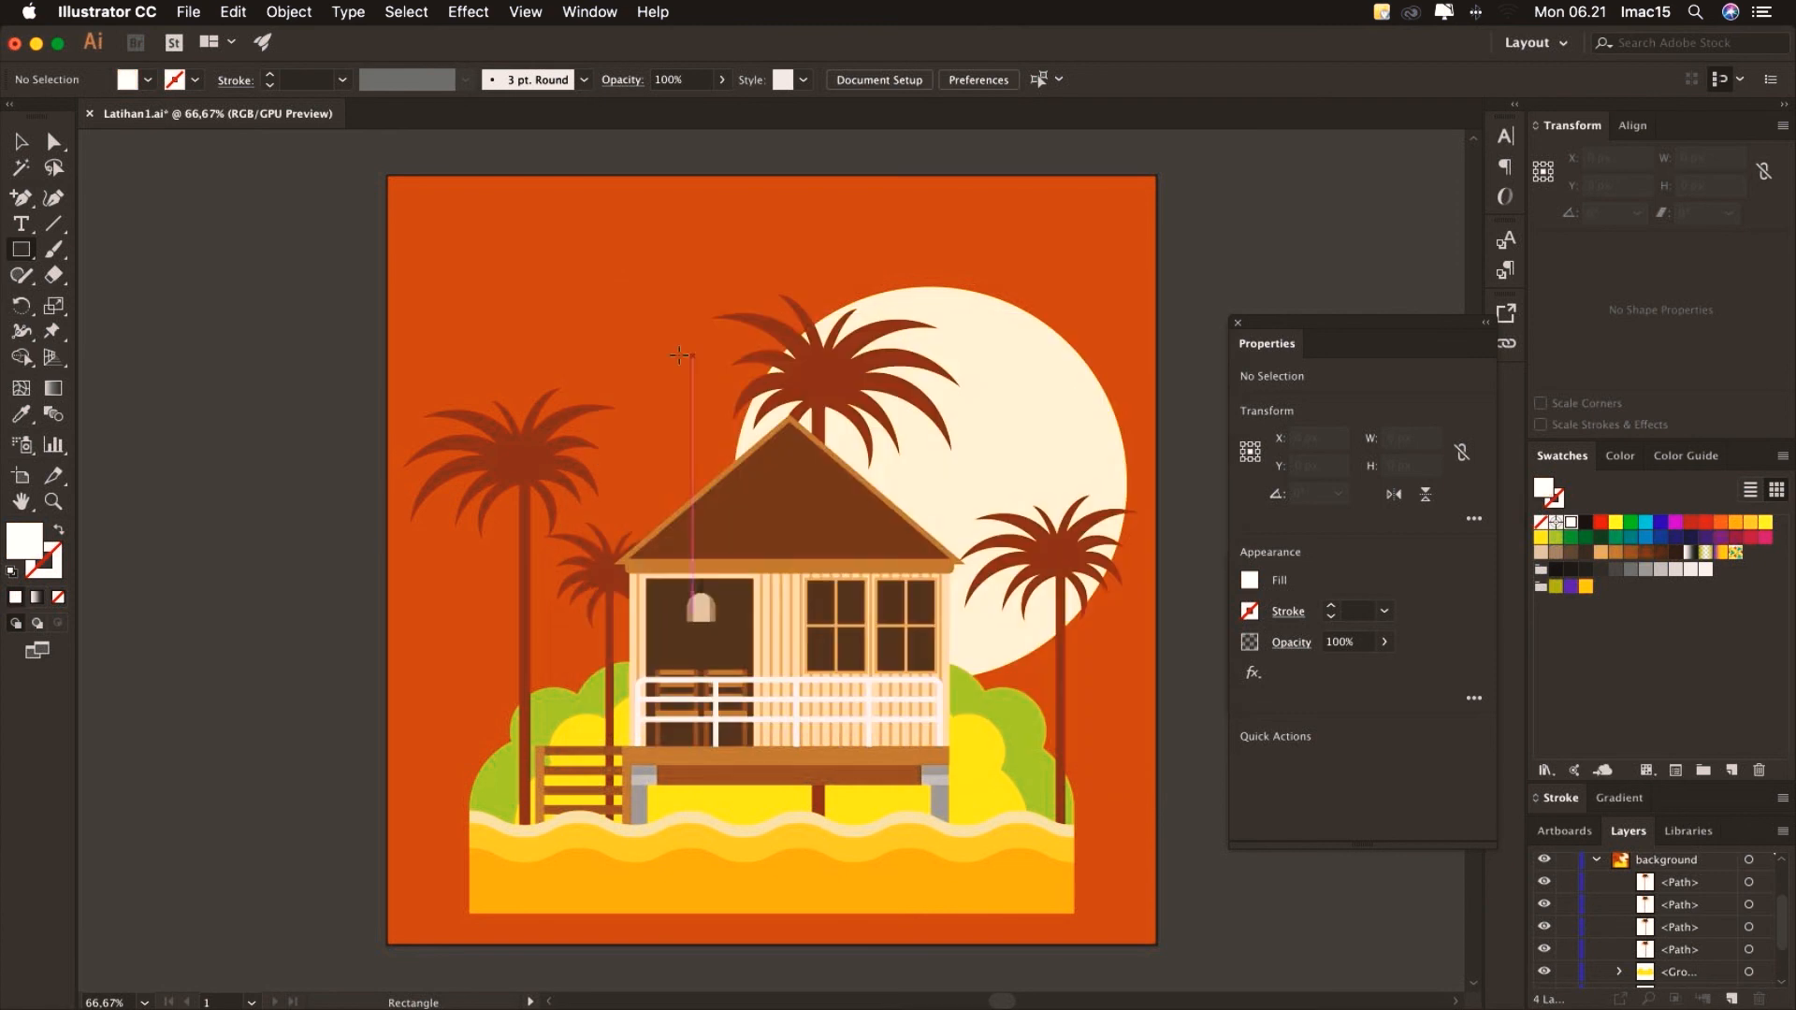
Draw overlapping white rectangles as blocky clouds across the sky and around the house, the topmost one about 191 × 147 px
left_click_drag(567, 295, 797, 371)
left_click_drag(504, 446, 716, 522)
left_click_drag(822, 452, 1069, 544)
left_click_drag(1015, 388, 1127, 490)
left_click_drag(950, 625, 1131, 716)
left_click_drag(561, 608, 646, 675)
left_click_drag(491, 564, 645, 636)
mouse_move(726, 227)
left_mouse_down()
mouse_move(958, 400)
mouse_move(862, 331)
left_mouse_up()
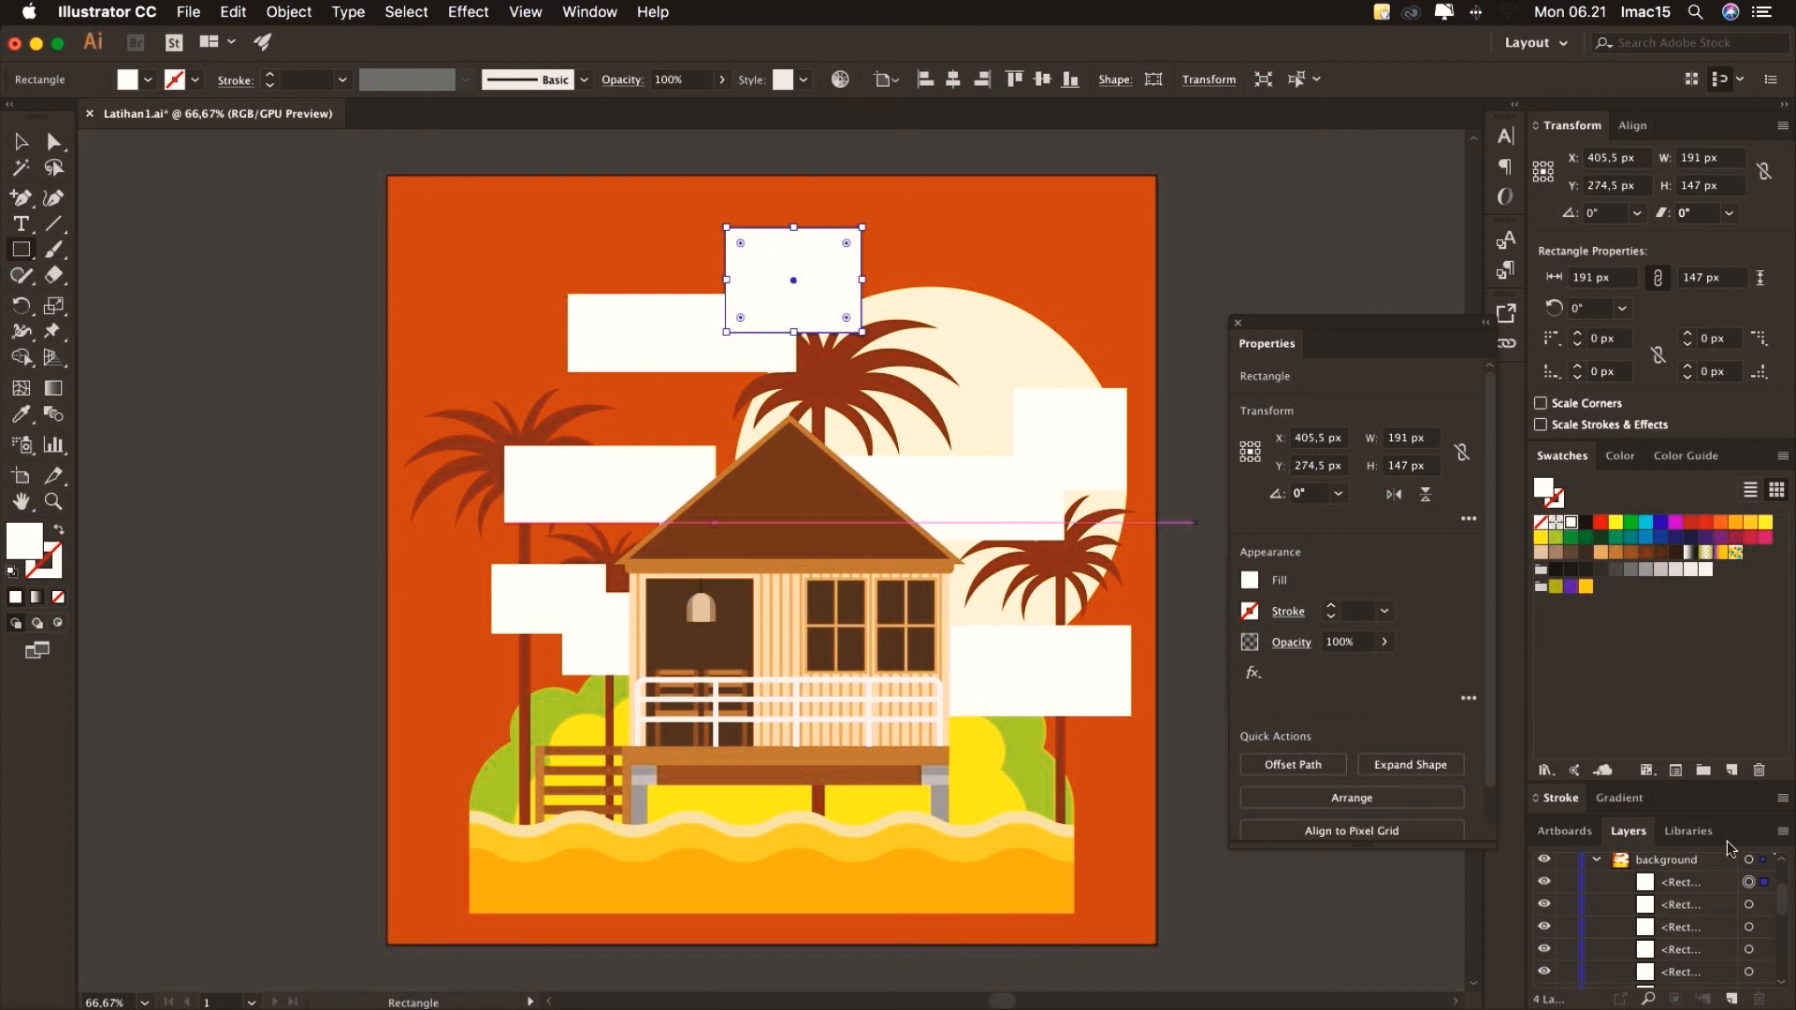
Select all the white cloud rectangles in the background layer and merge the overlapping ones with Pathfinder Unite
left_click(1749, 904, "shift")
left_click(1748, 927, "shift")
left_click(1748, 949, "shift")
left_click(1748, 971, "shift")
scroll(1683, 935, "down", 2)
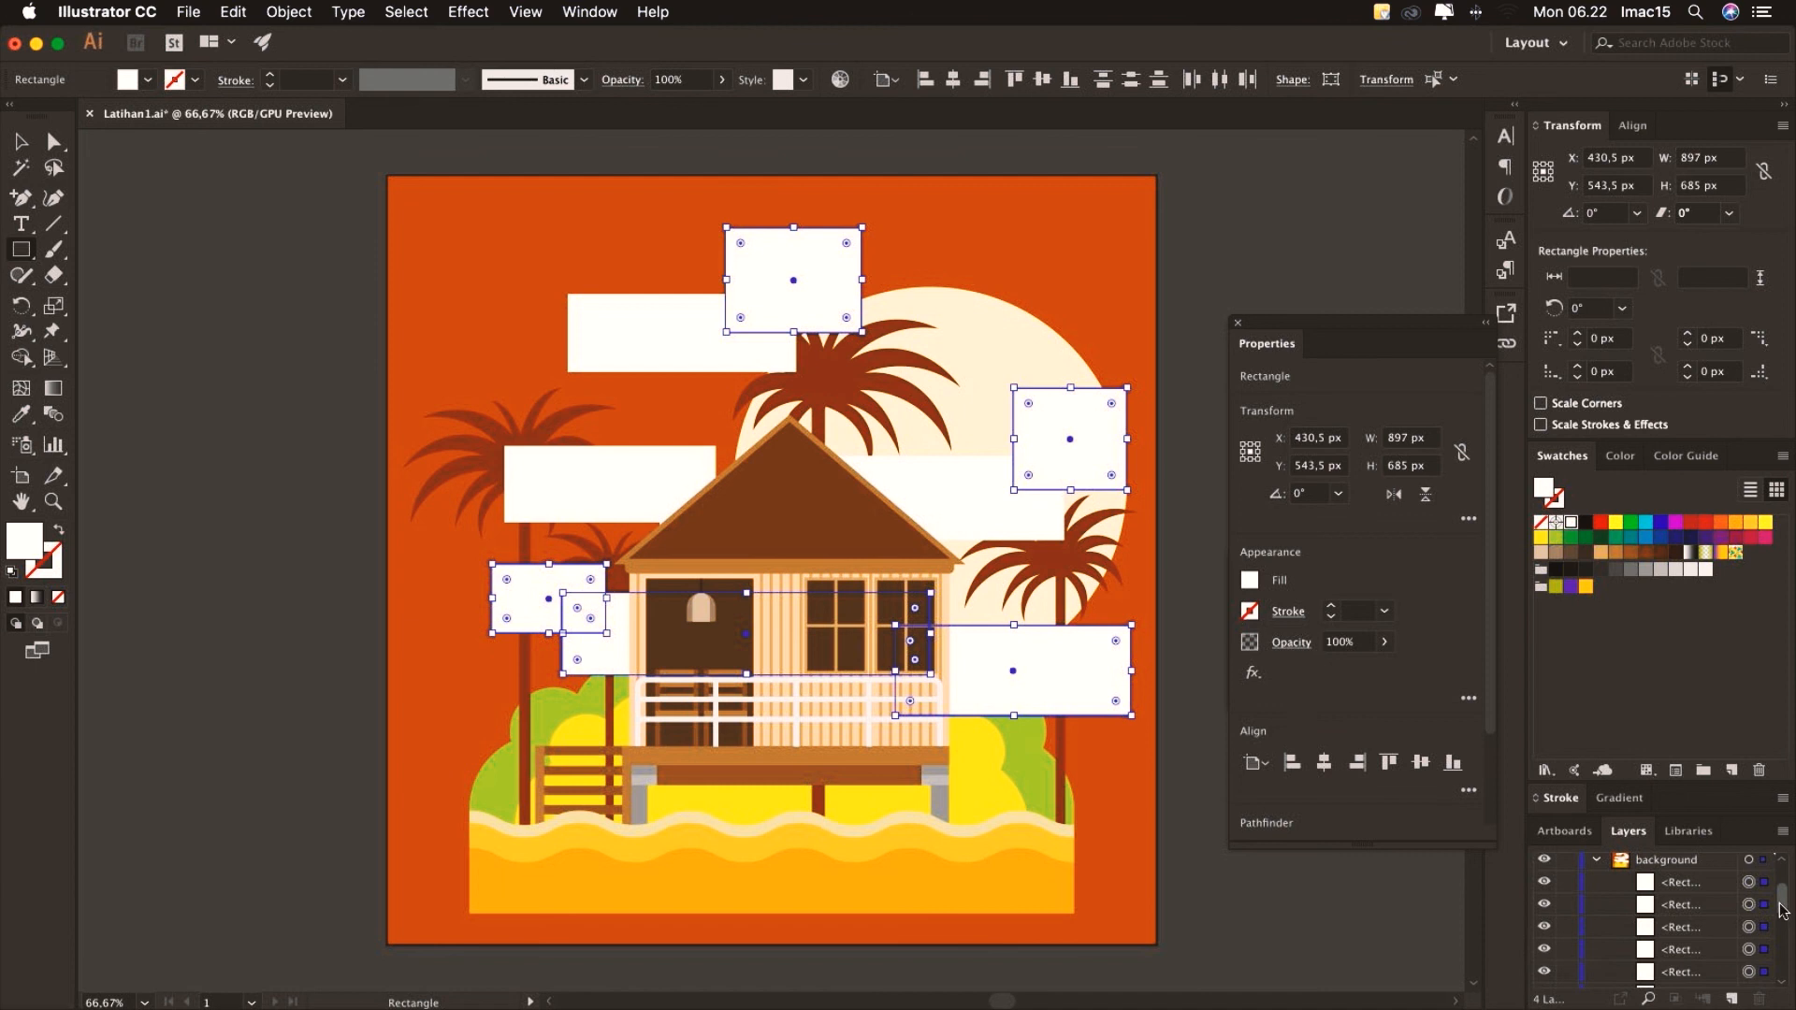
scroll(1684, 921, "down", 1)
left_click(1749, 943, "shift")
left_click(1748, 965, "shift")
left_click(1749, 988, "shift")
scroll(1684, 936, "down", 1)
left_click(1748, 926, "shift")
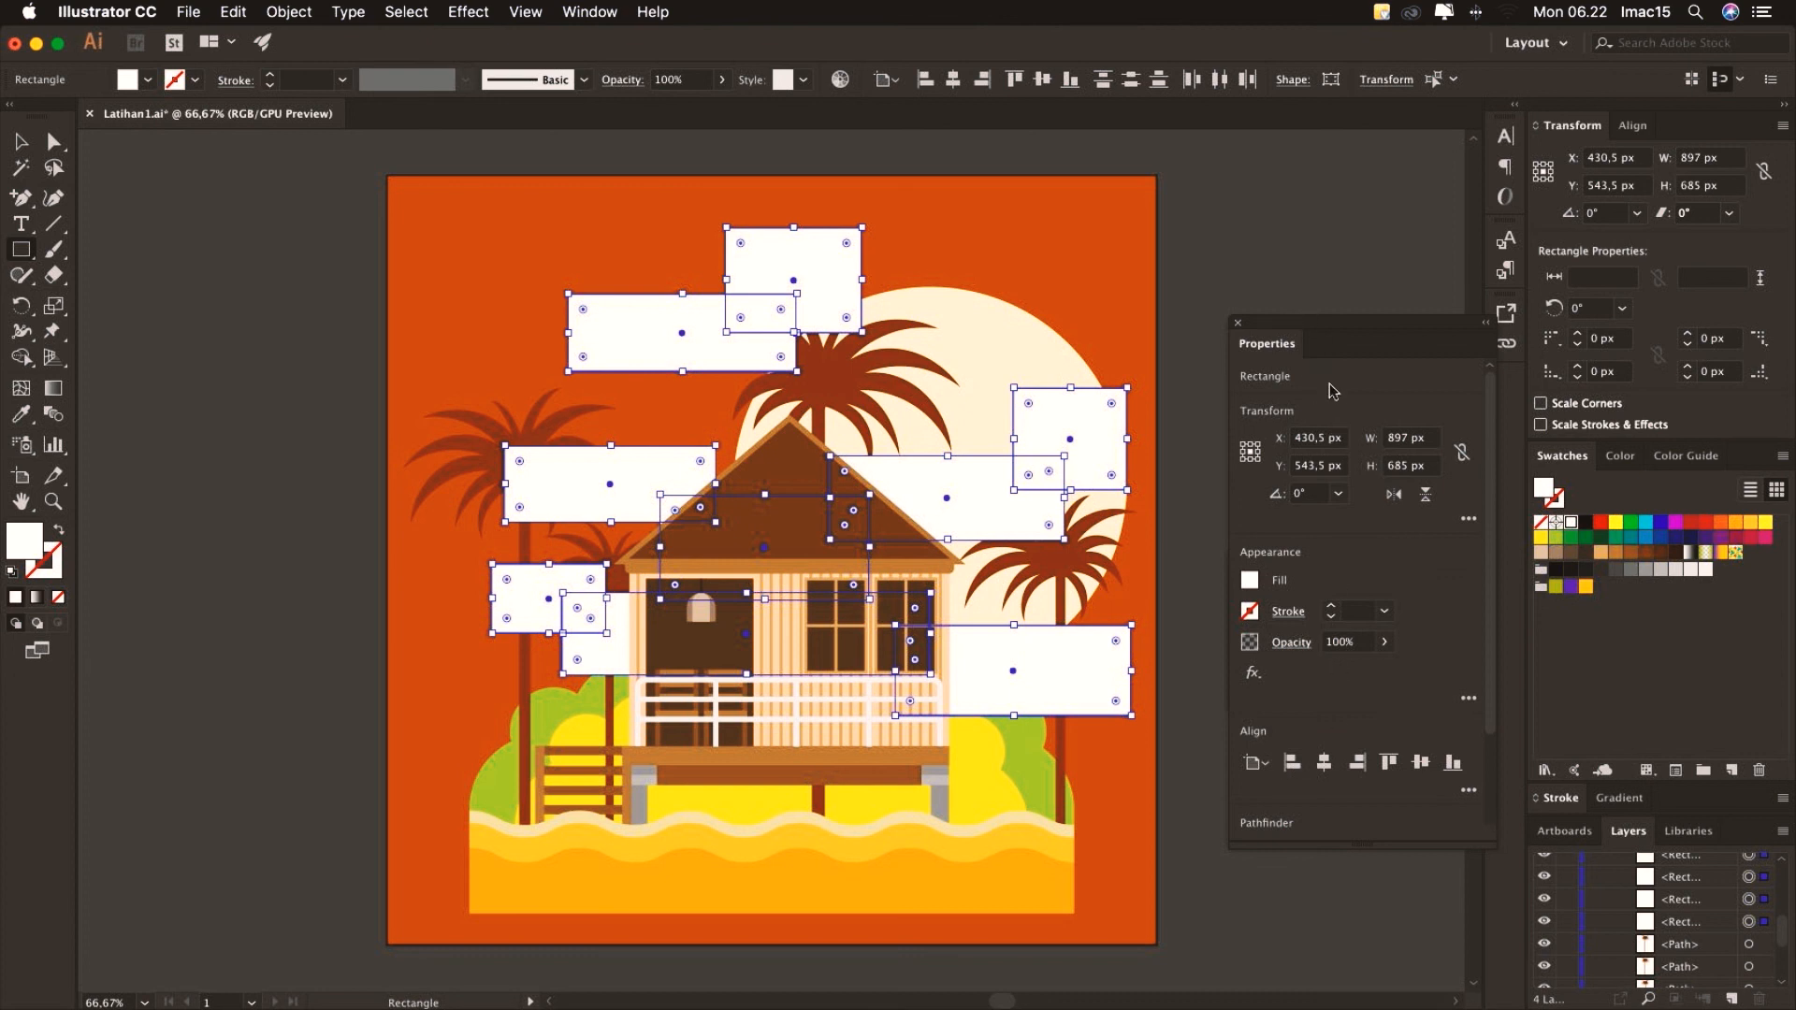
left_click(589, 11)
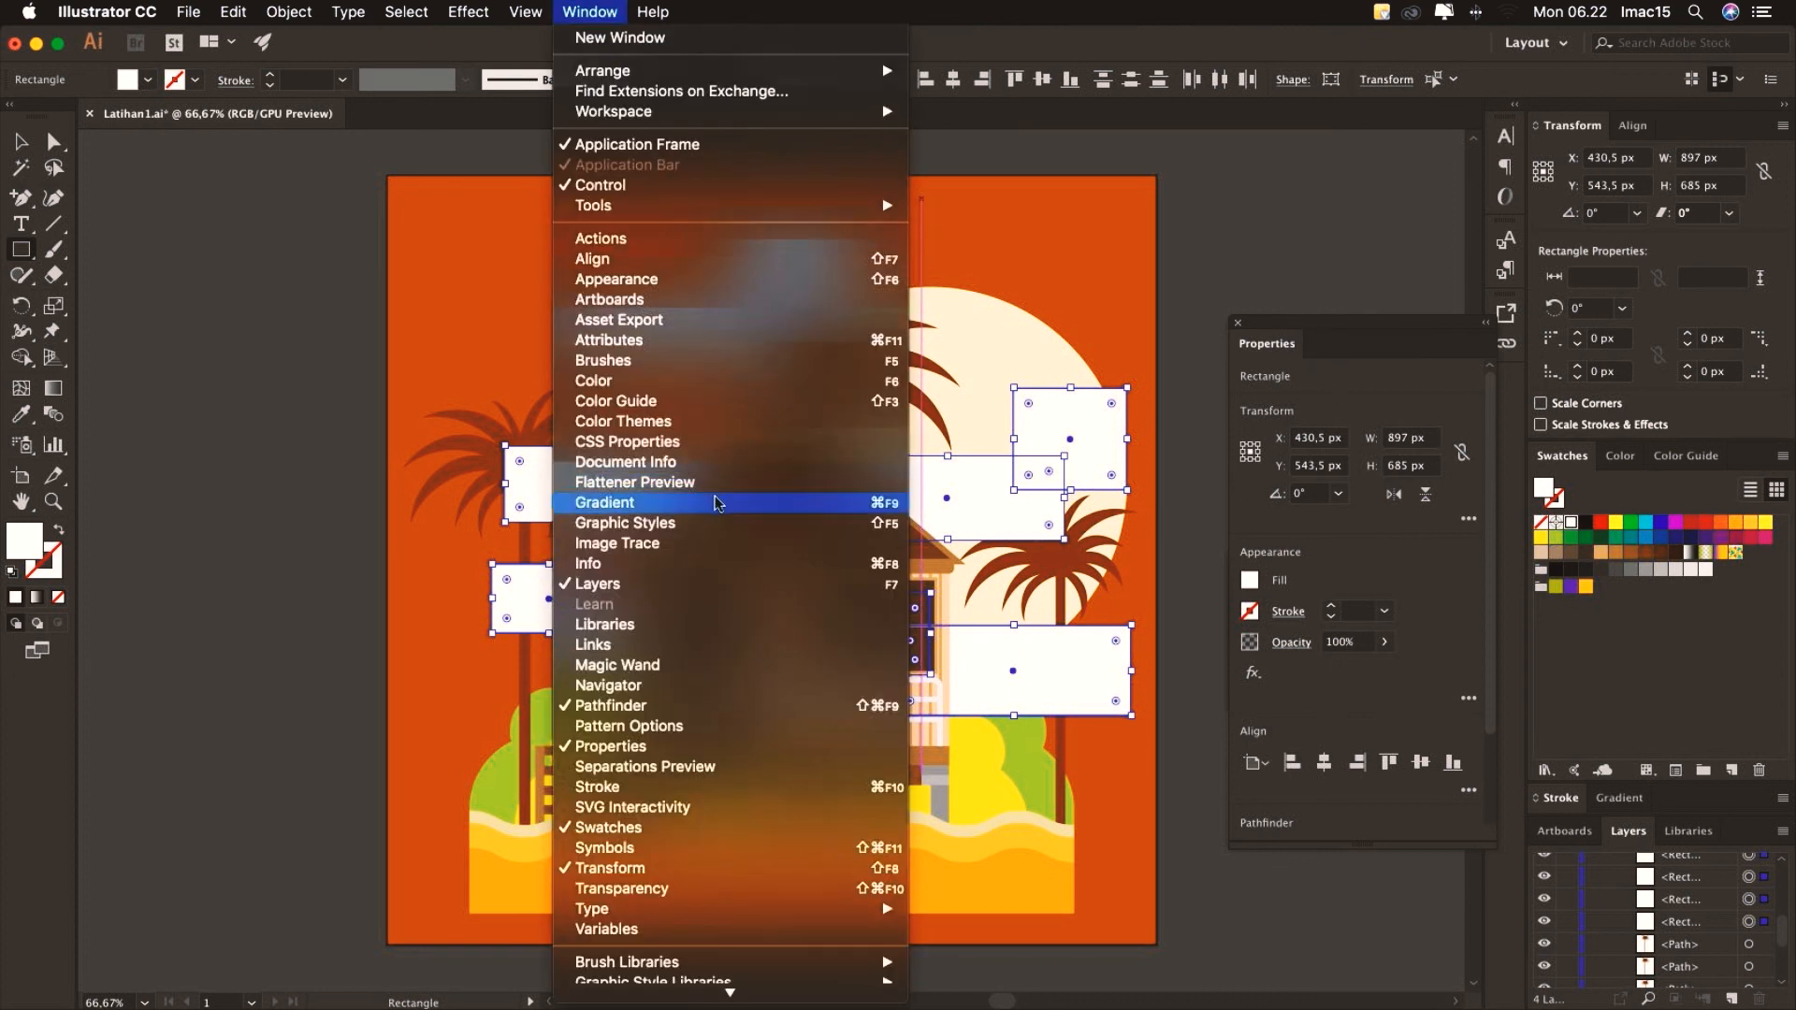
left_click(721, 713)
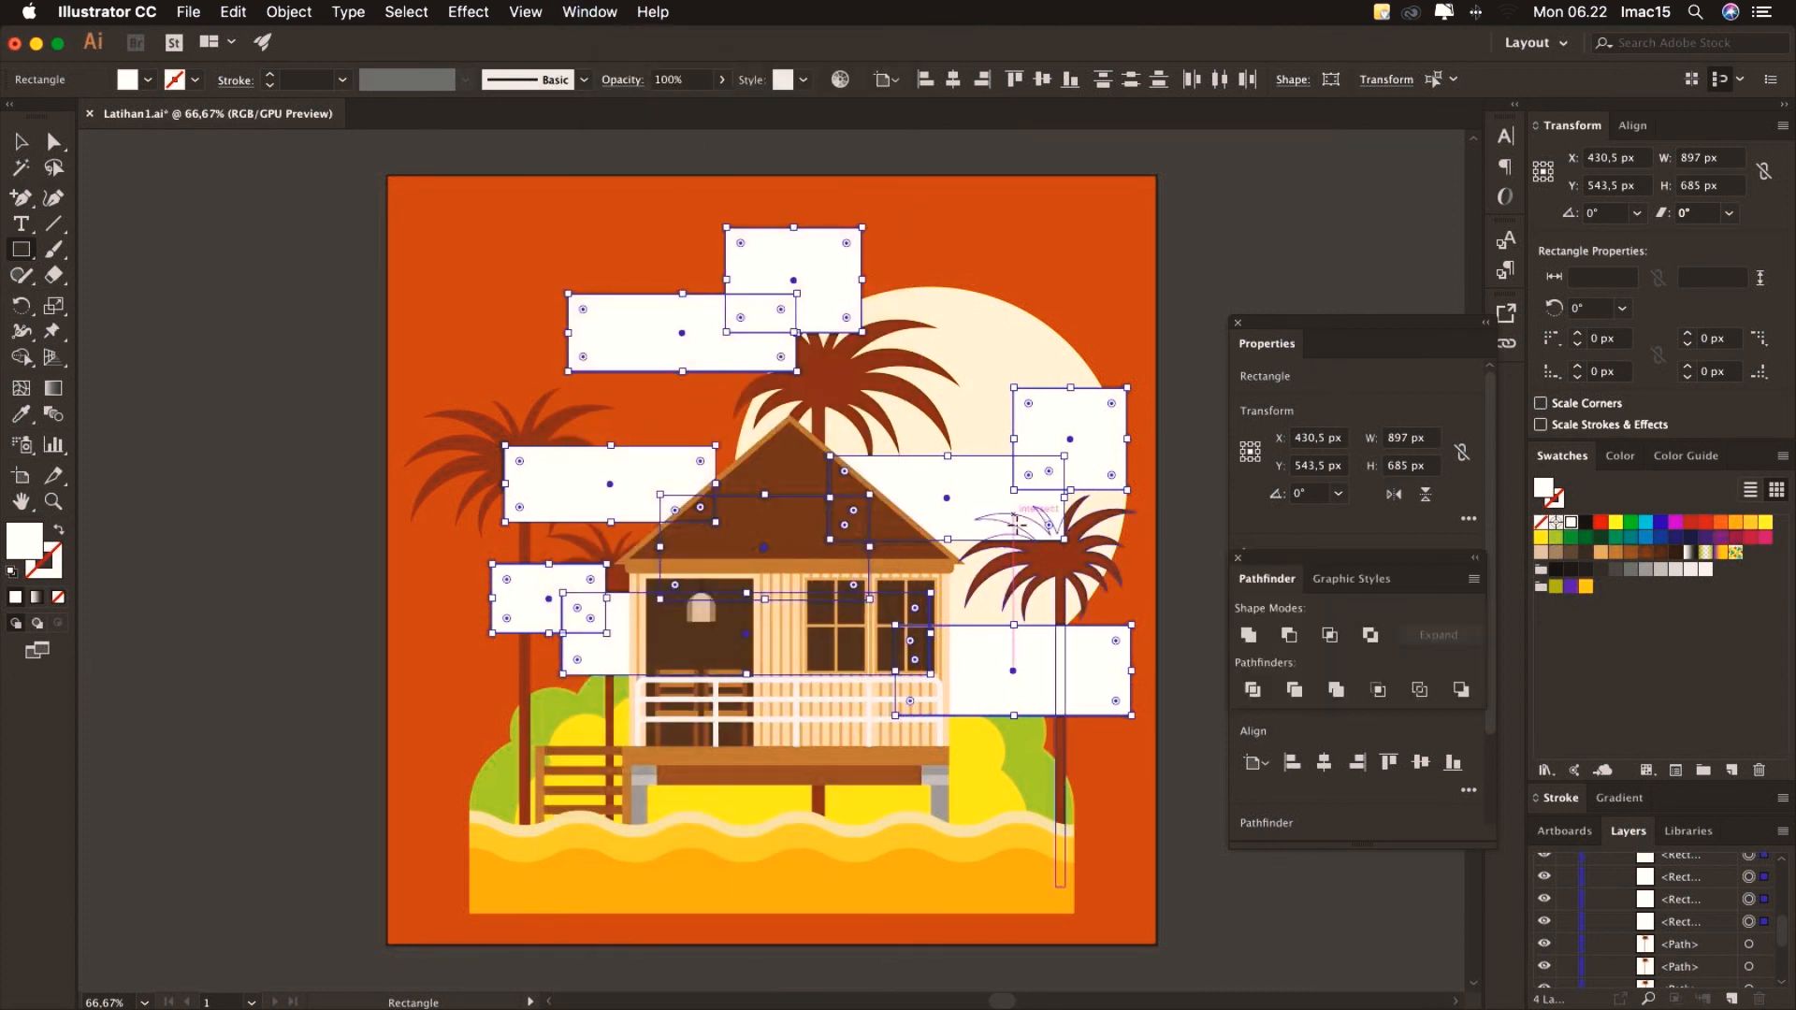
left_click(1250, 636)
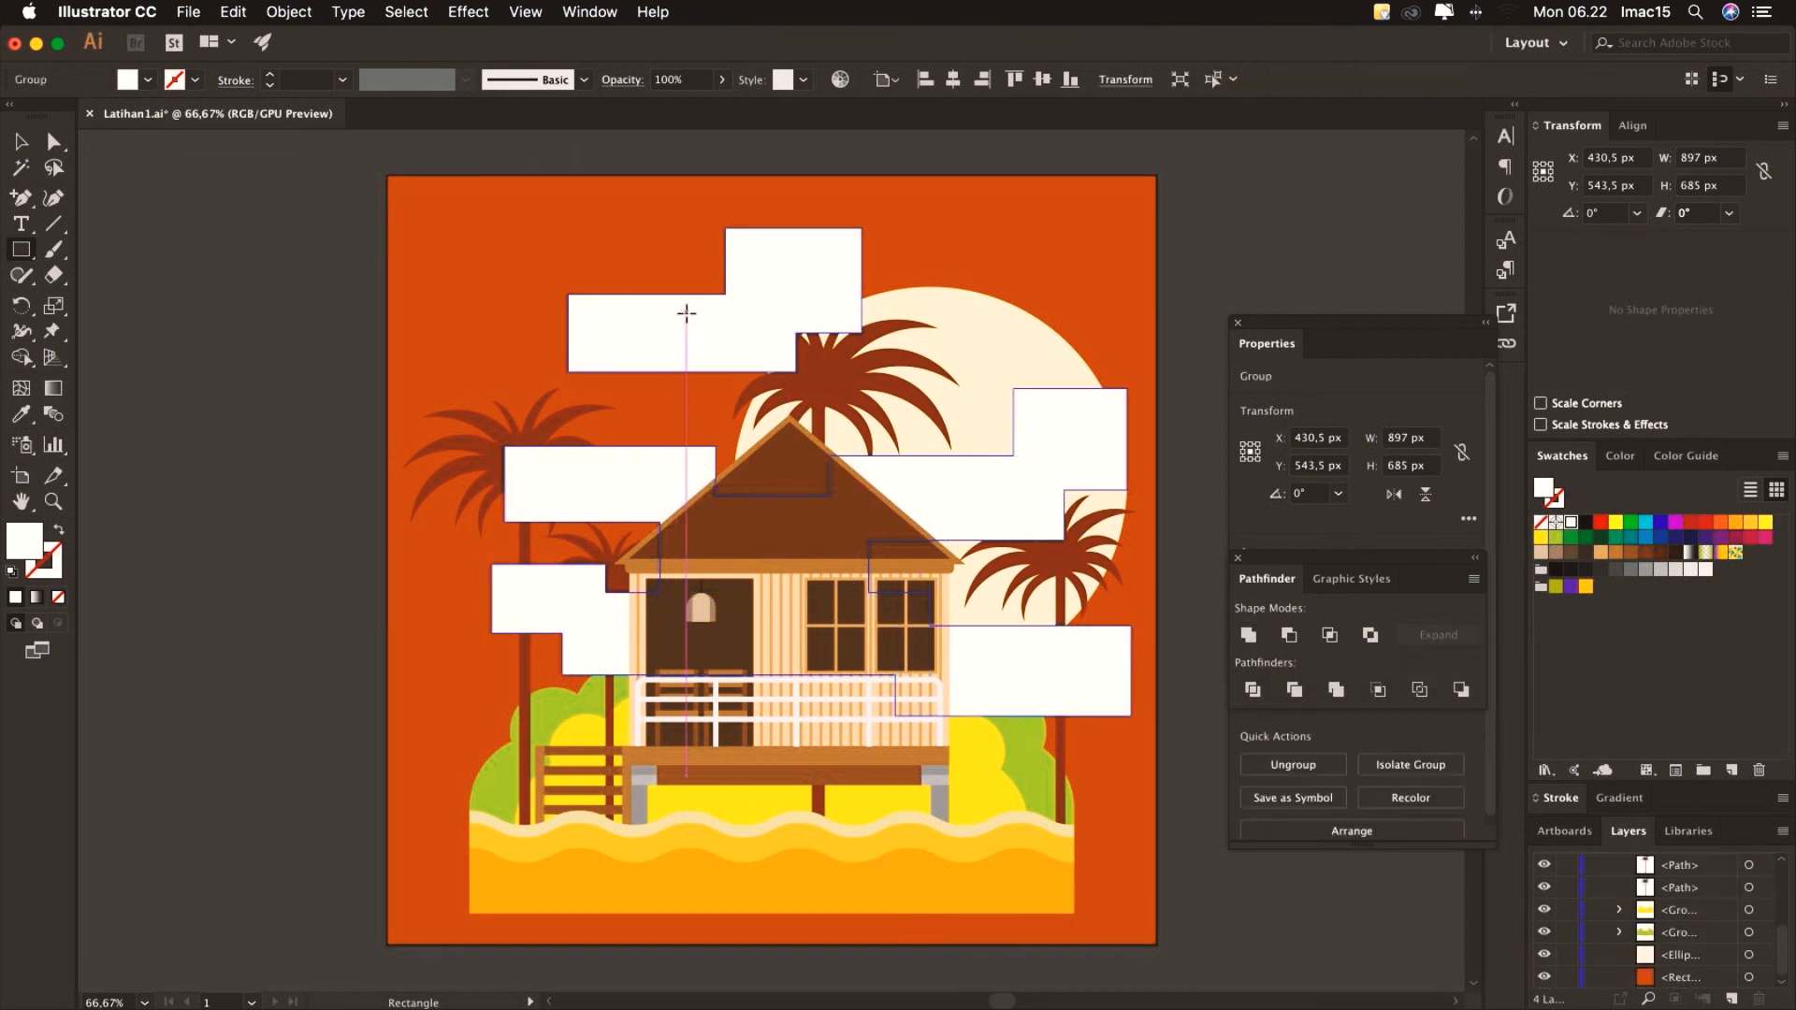
Round all corners of the united cloud group with a 20 px radius and deselect it
left_click(20, 143)
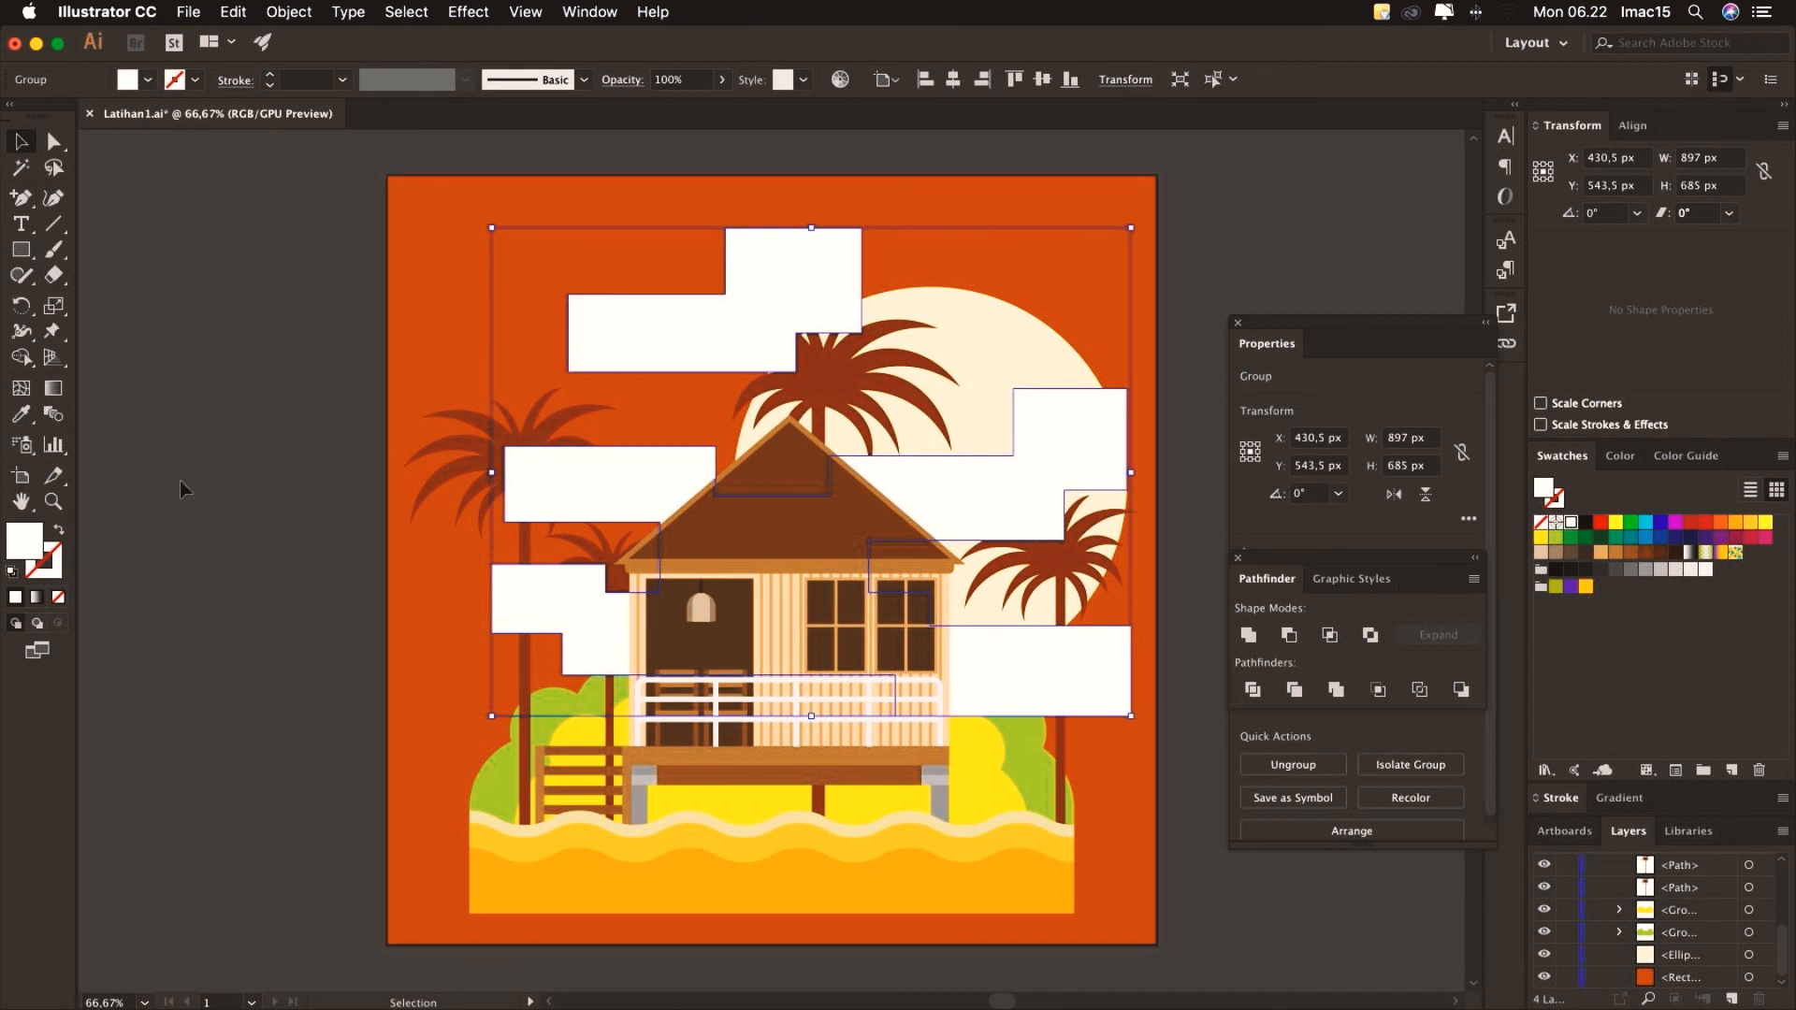
left_click(53, 502)
left_click_drag(723, 206, 1123, 571)
left_click(21, 141)
left_click(54, 148)
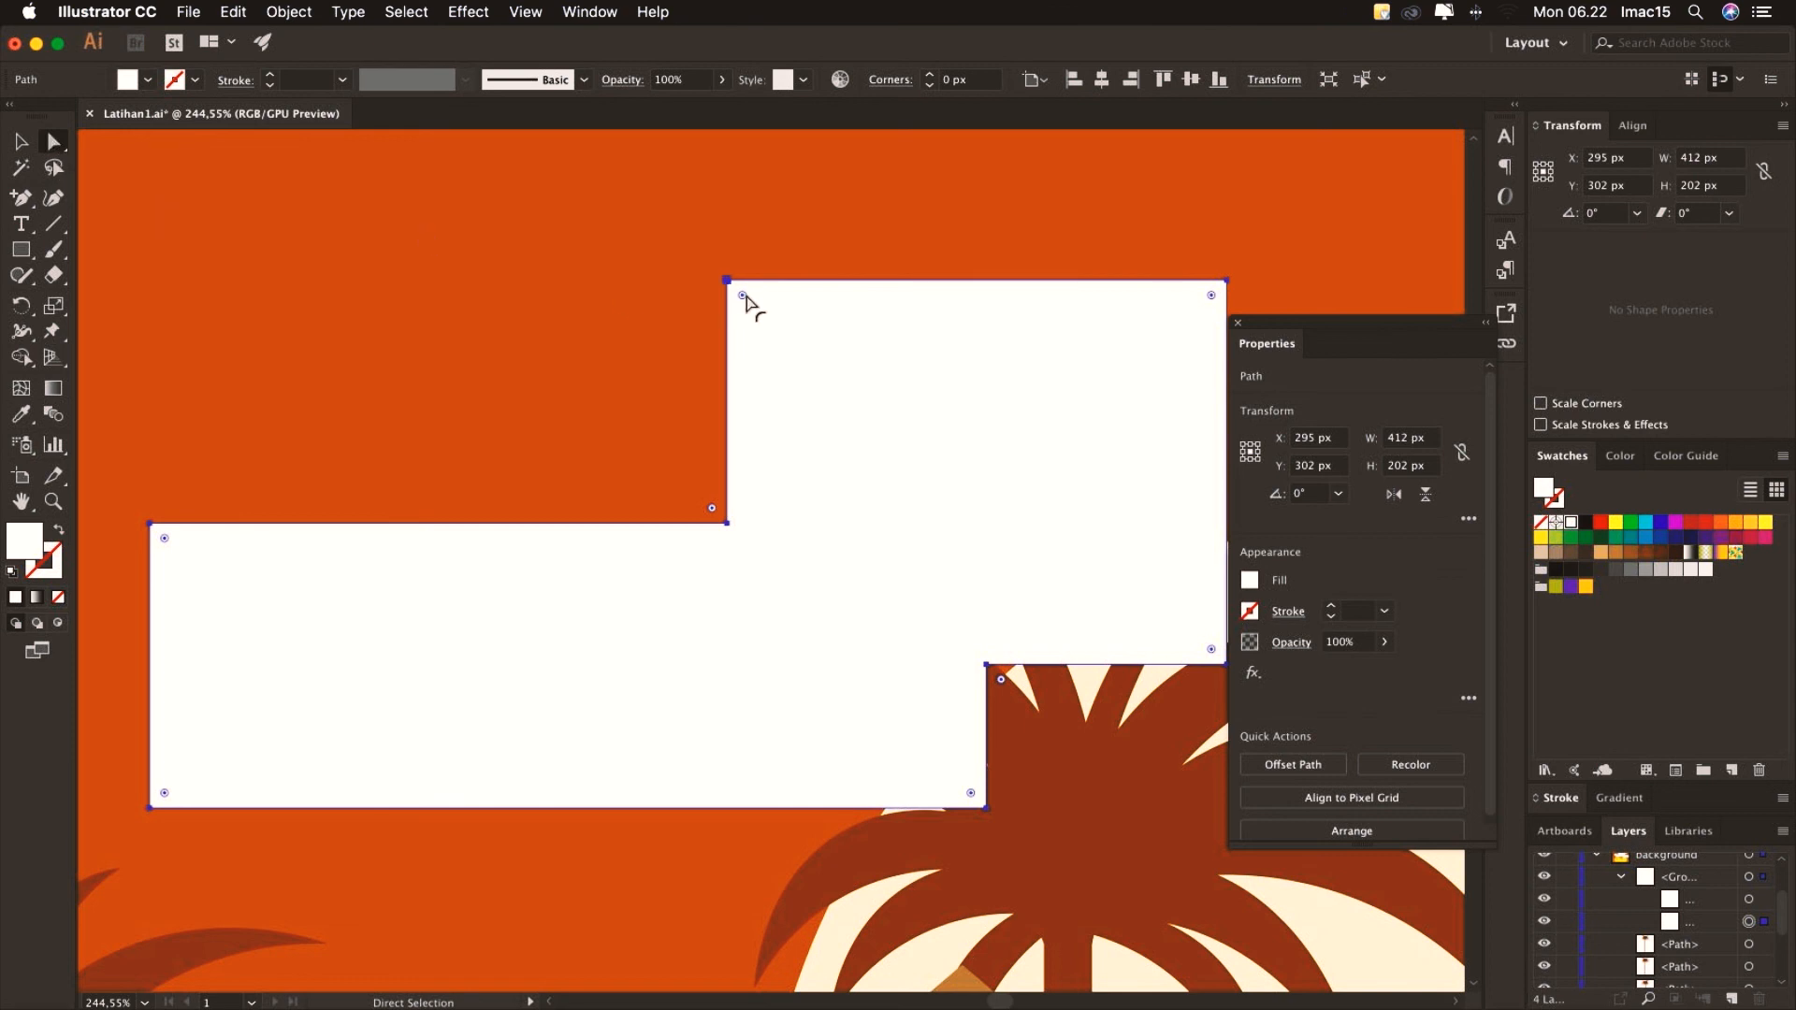
left_click(1194, 658)
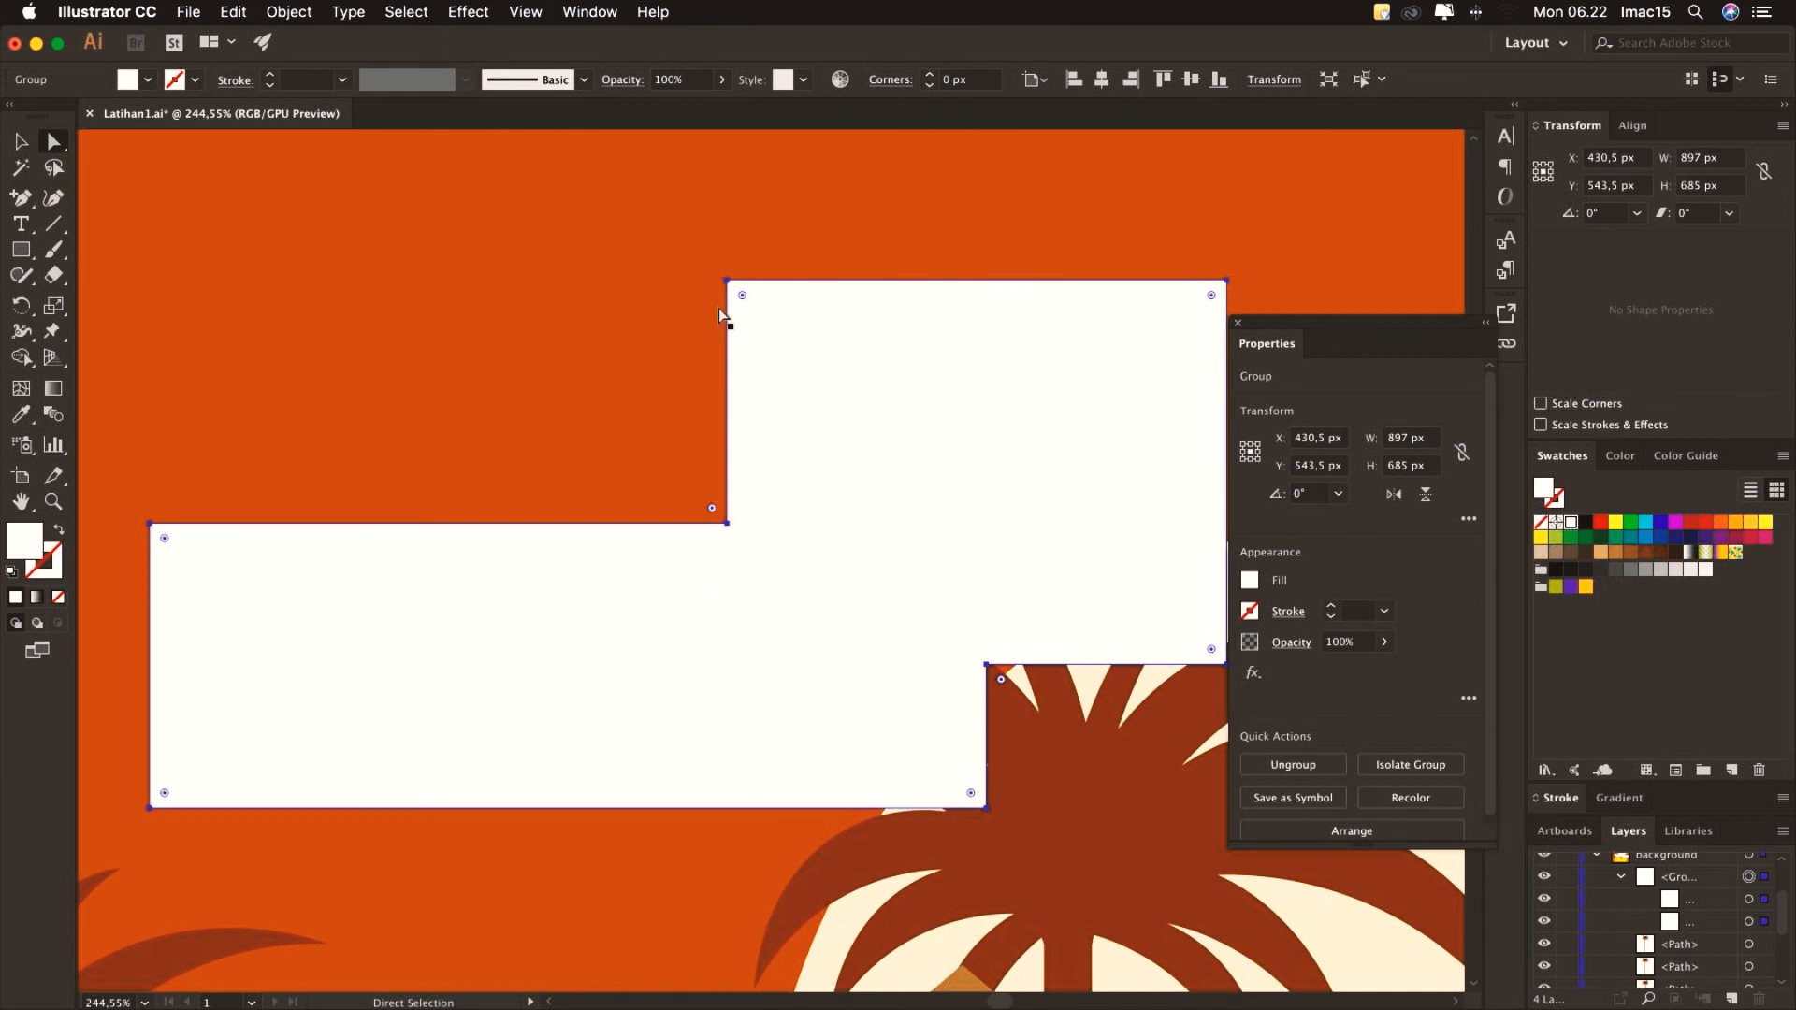
left_click(1748, 876)
left_click_drag(743, 297, 800, 350)
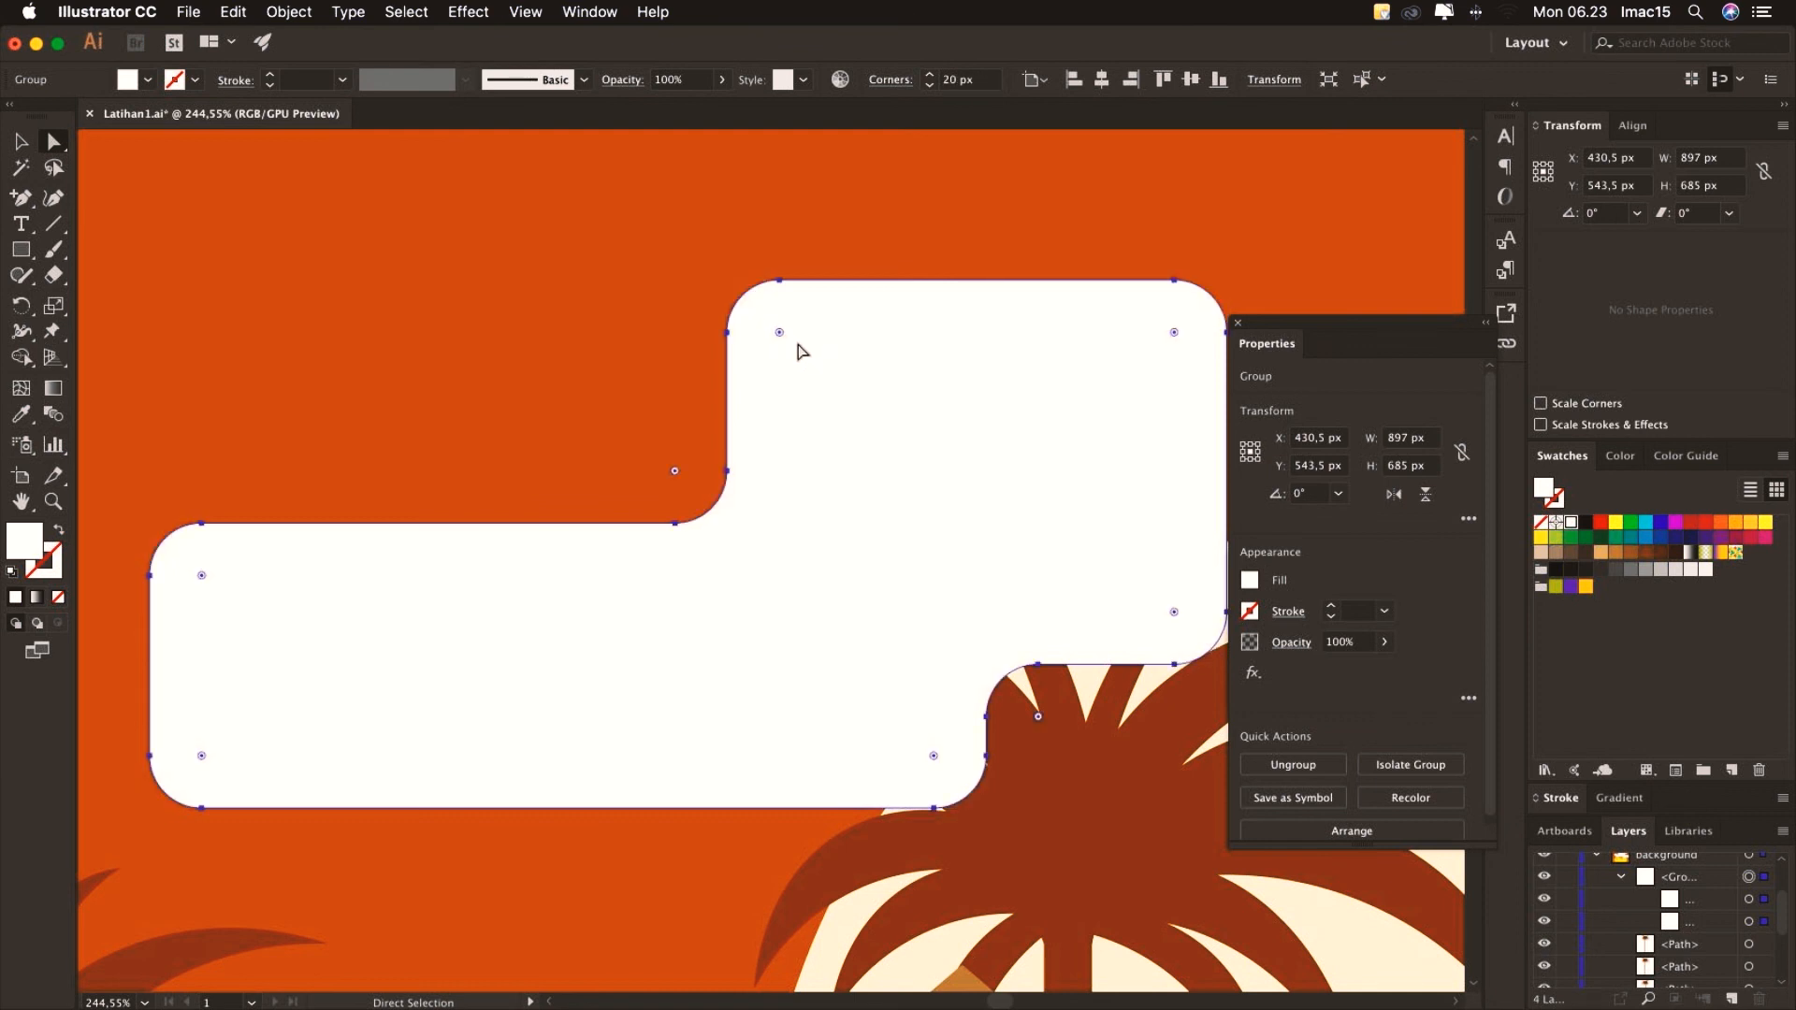
left_click(21, 140)
left_click(250, 227)
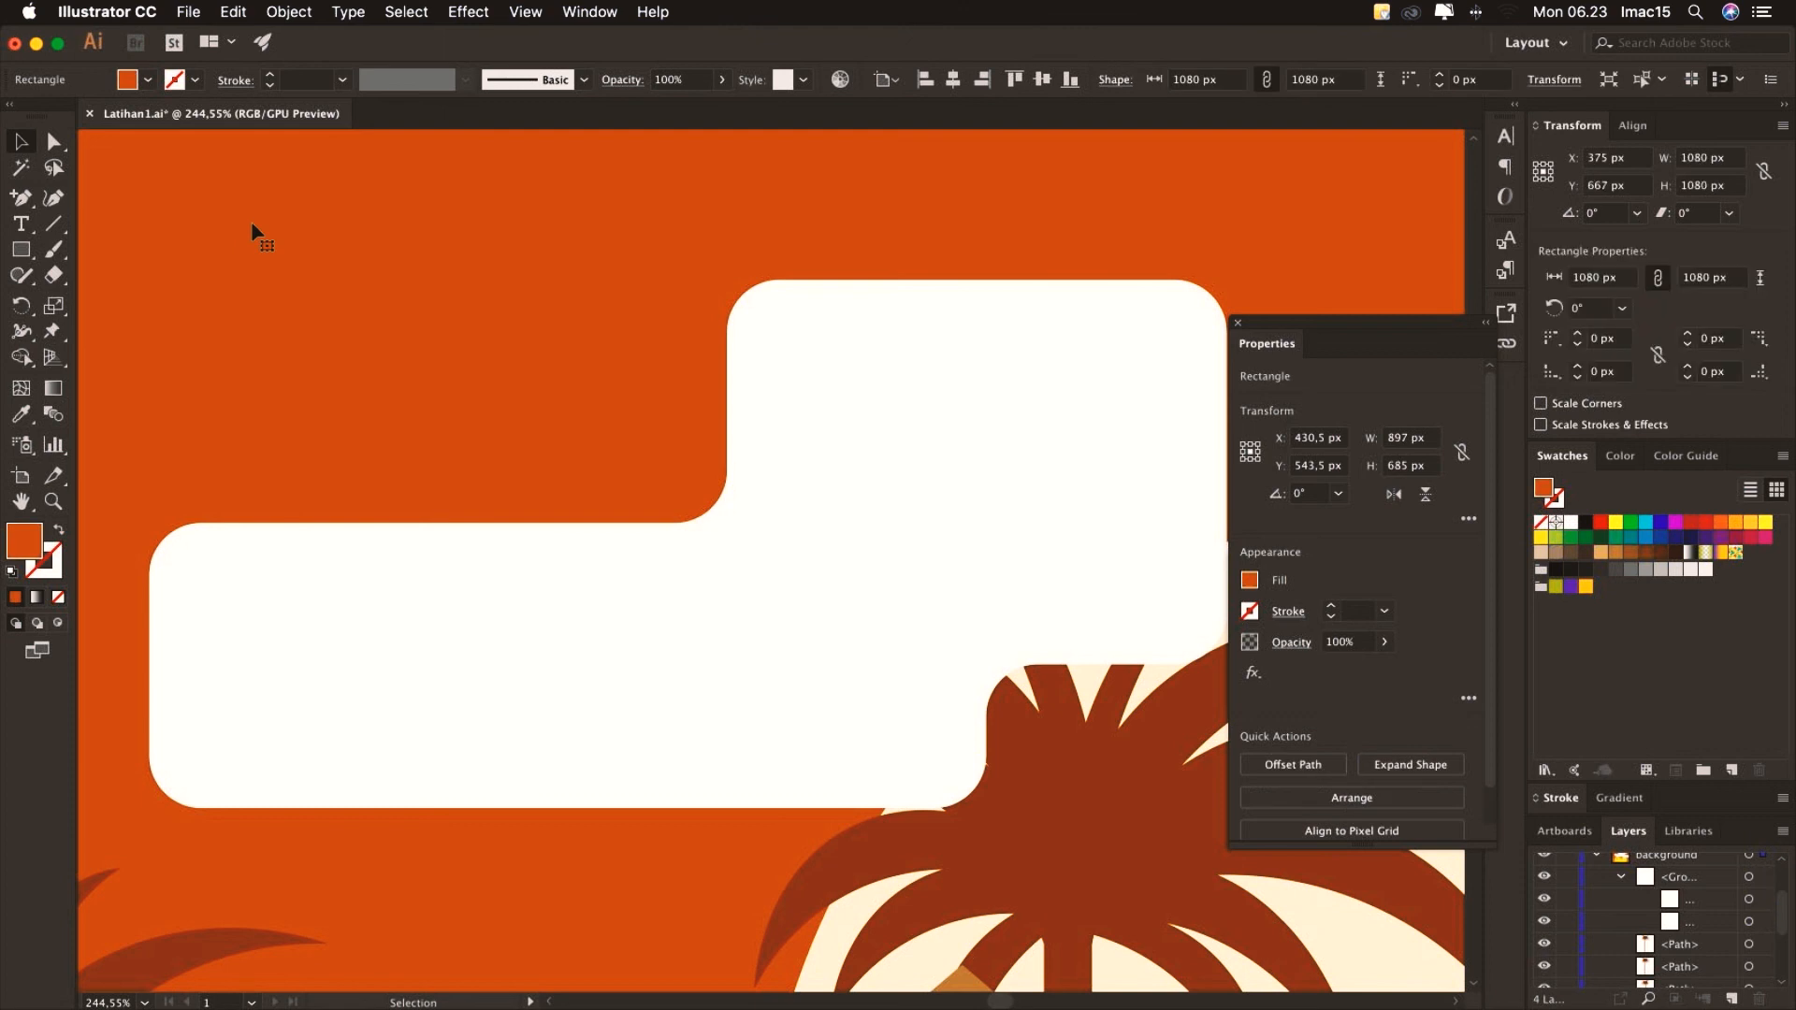
Move the cloud group slightly left and down, and restack it behind the palms, bushes and sun, just above the orange sky
key("super+0")
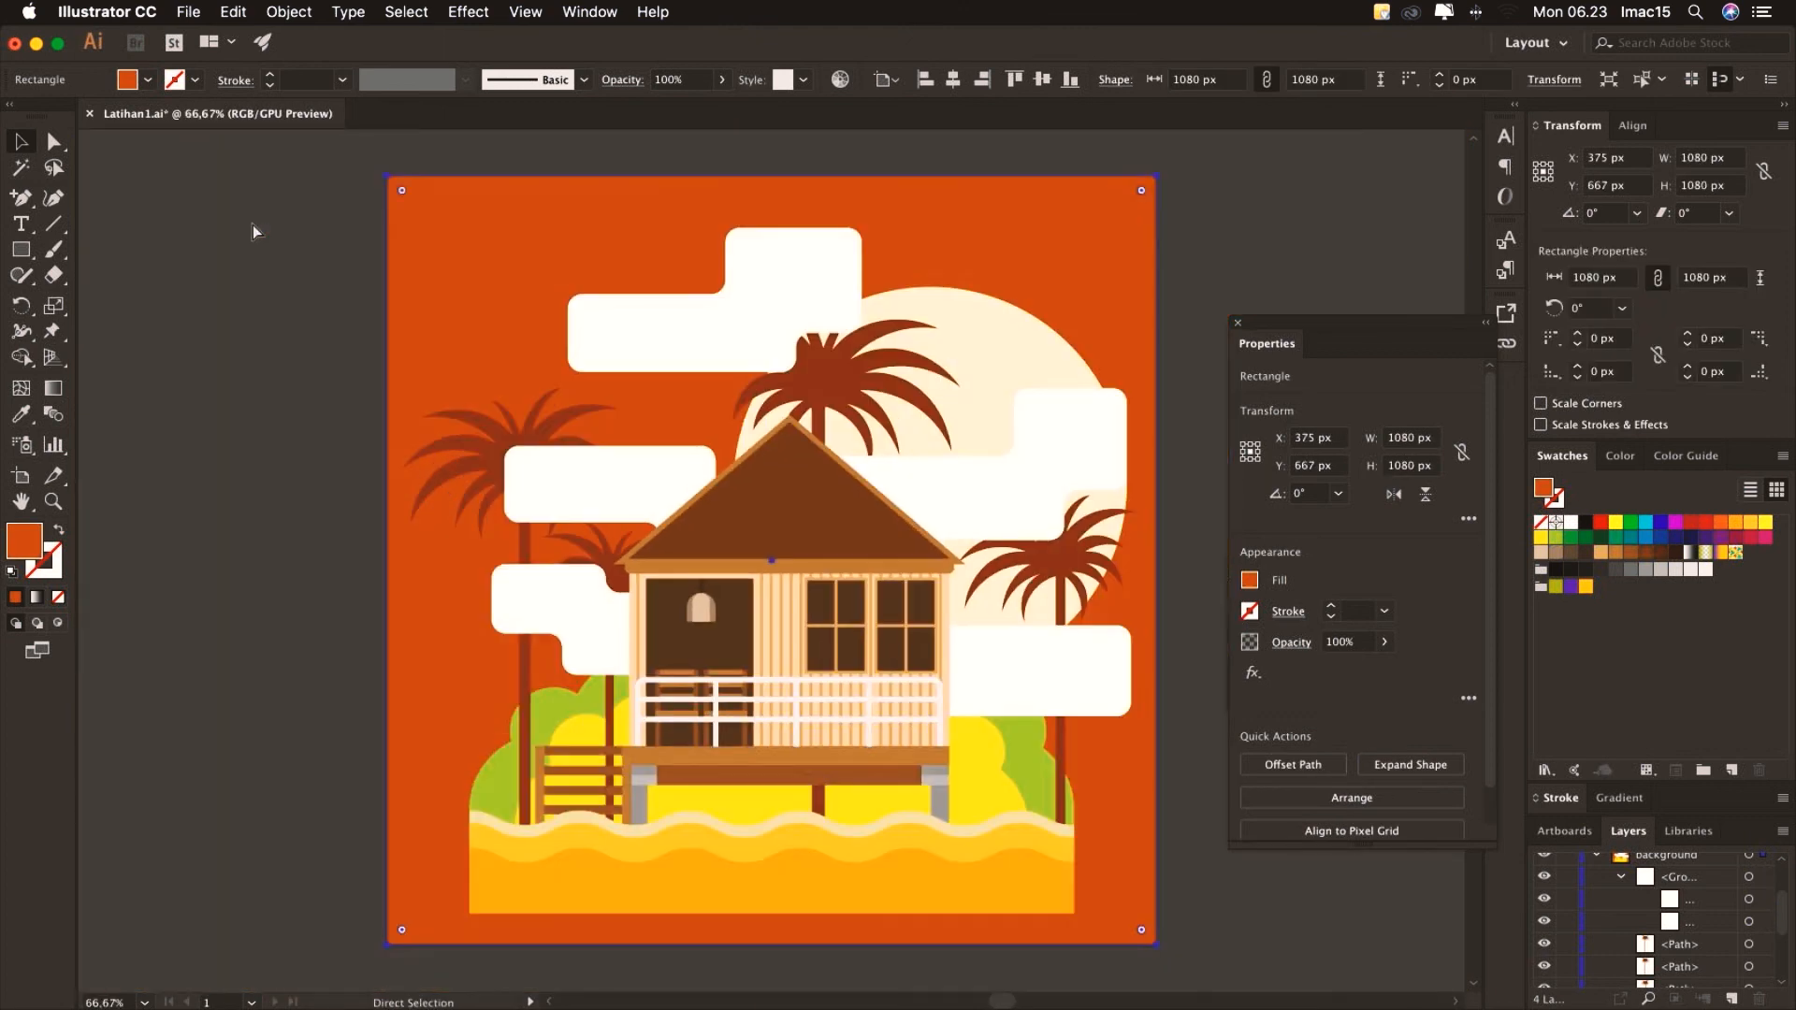
key("super+minus")
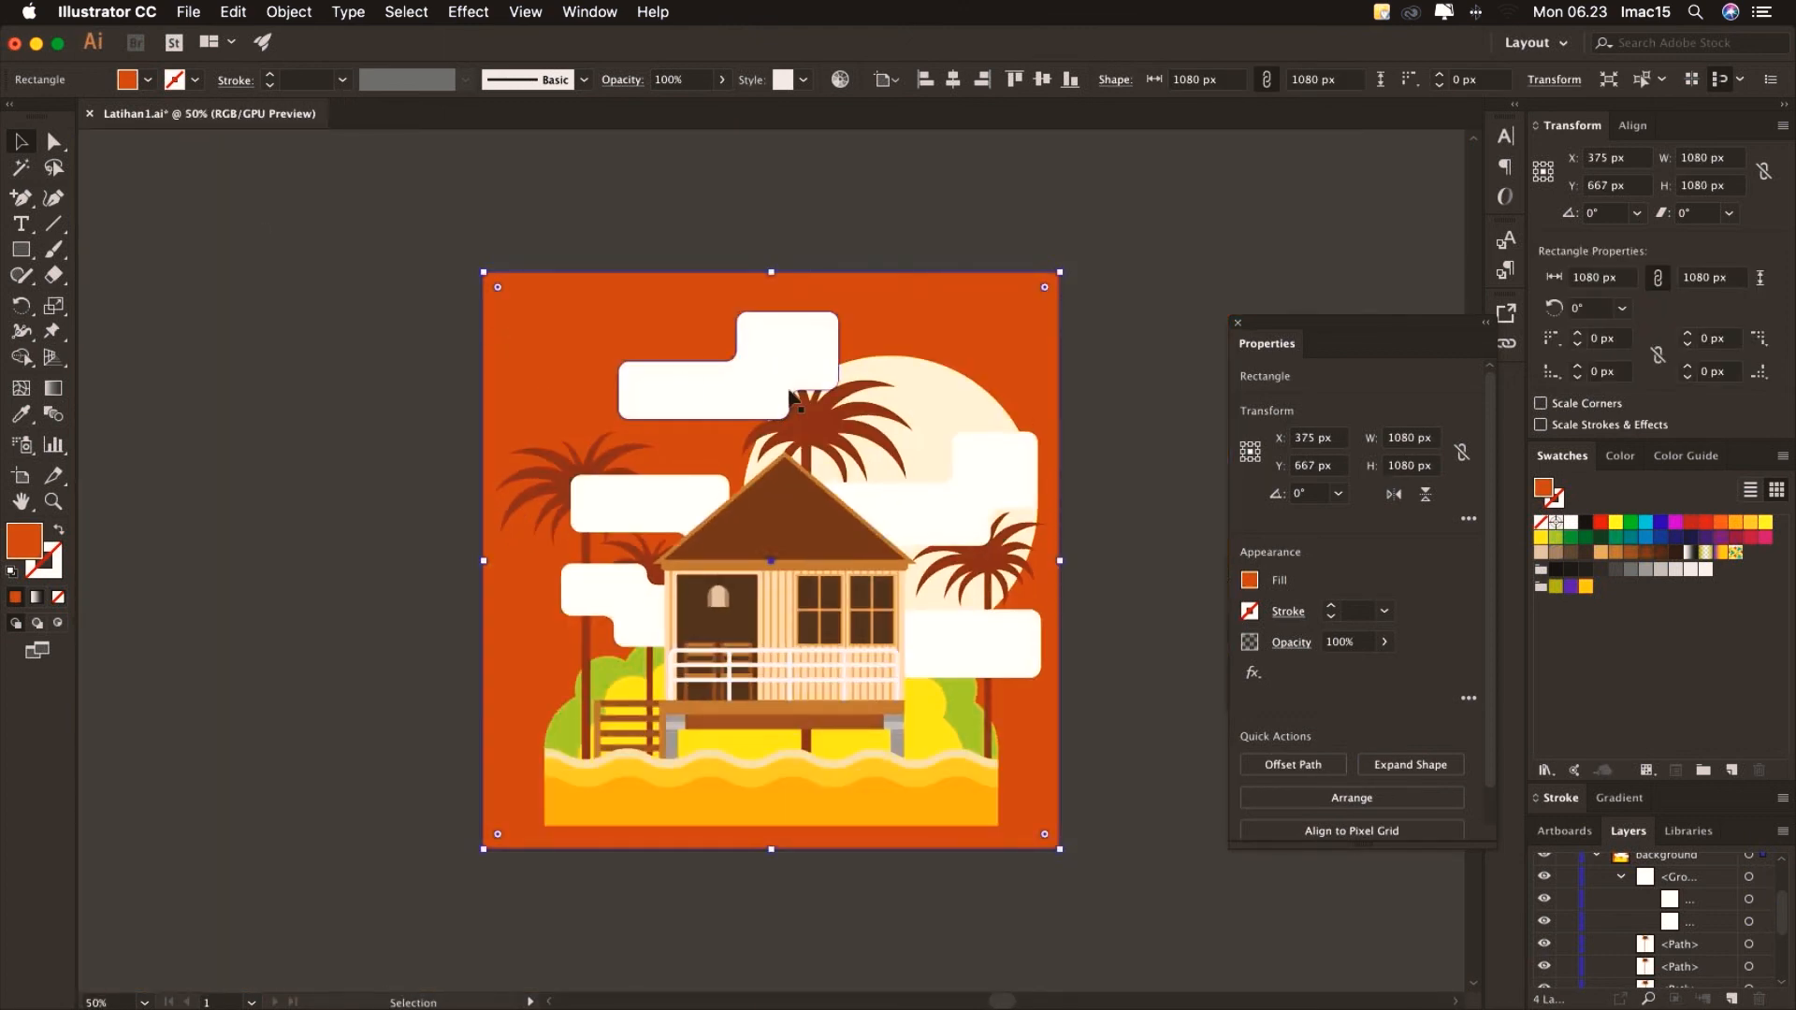
left_click_drag(760, 373, 722, 385)
left_click(1623, 880)
left_click(1684, 879)
scroll(1681, 886, "down", 5)
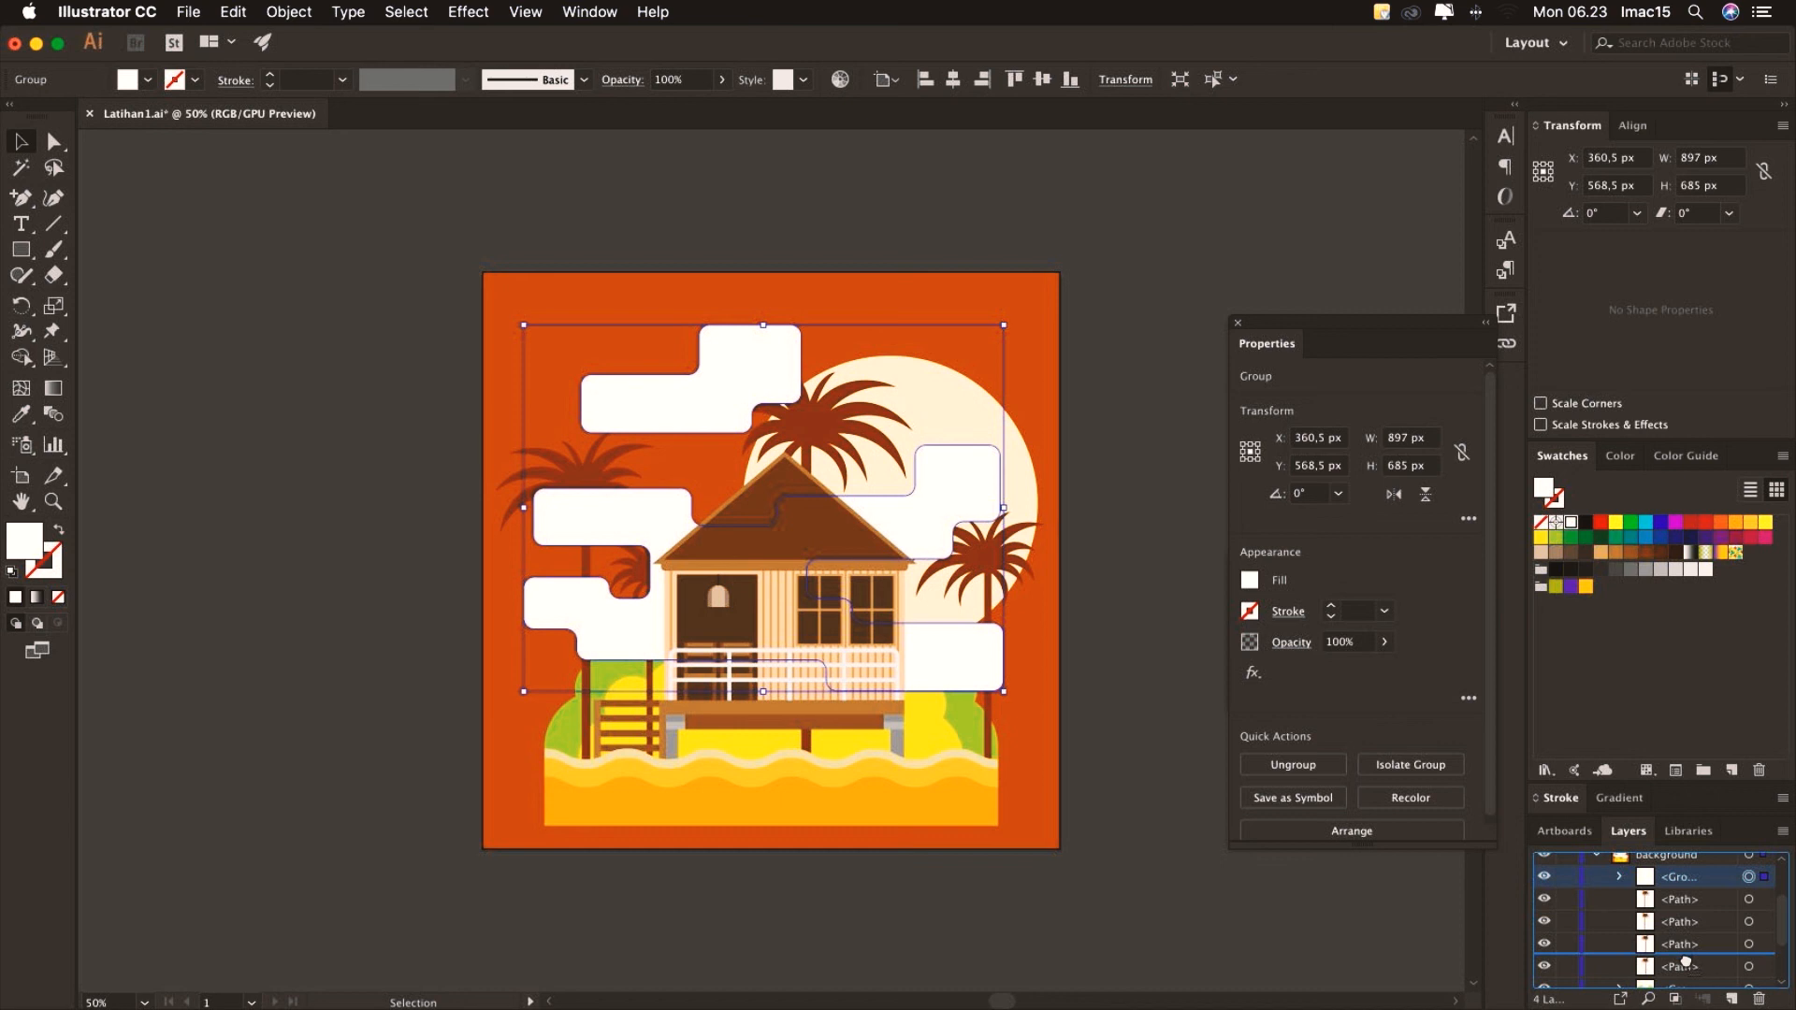
left_click_drag(1687, 986, 1687, 968)
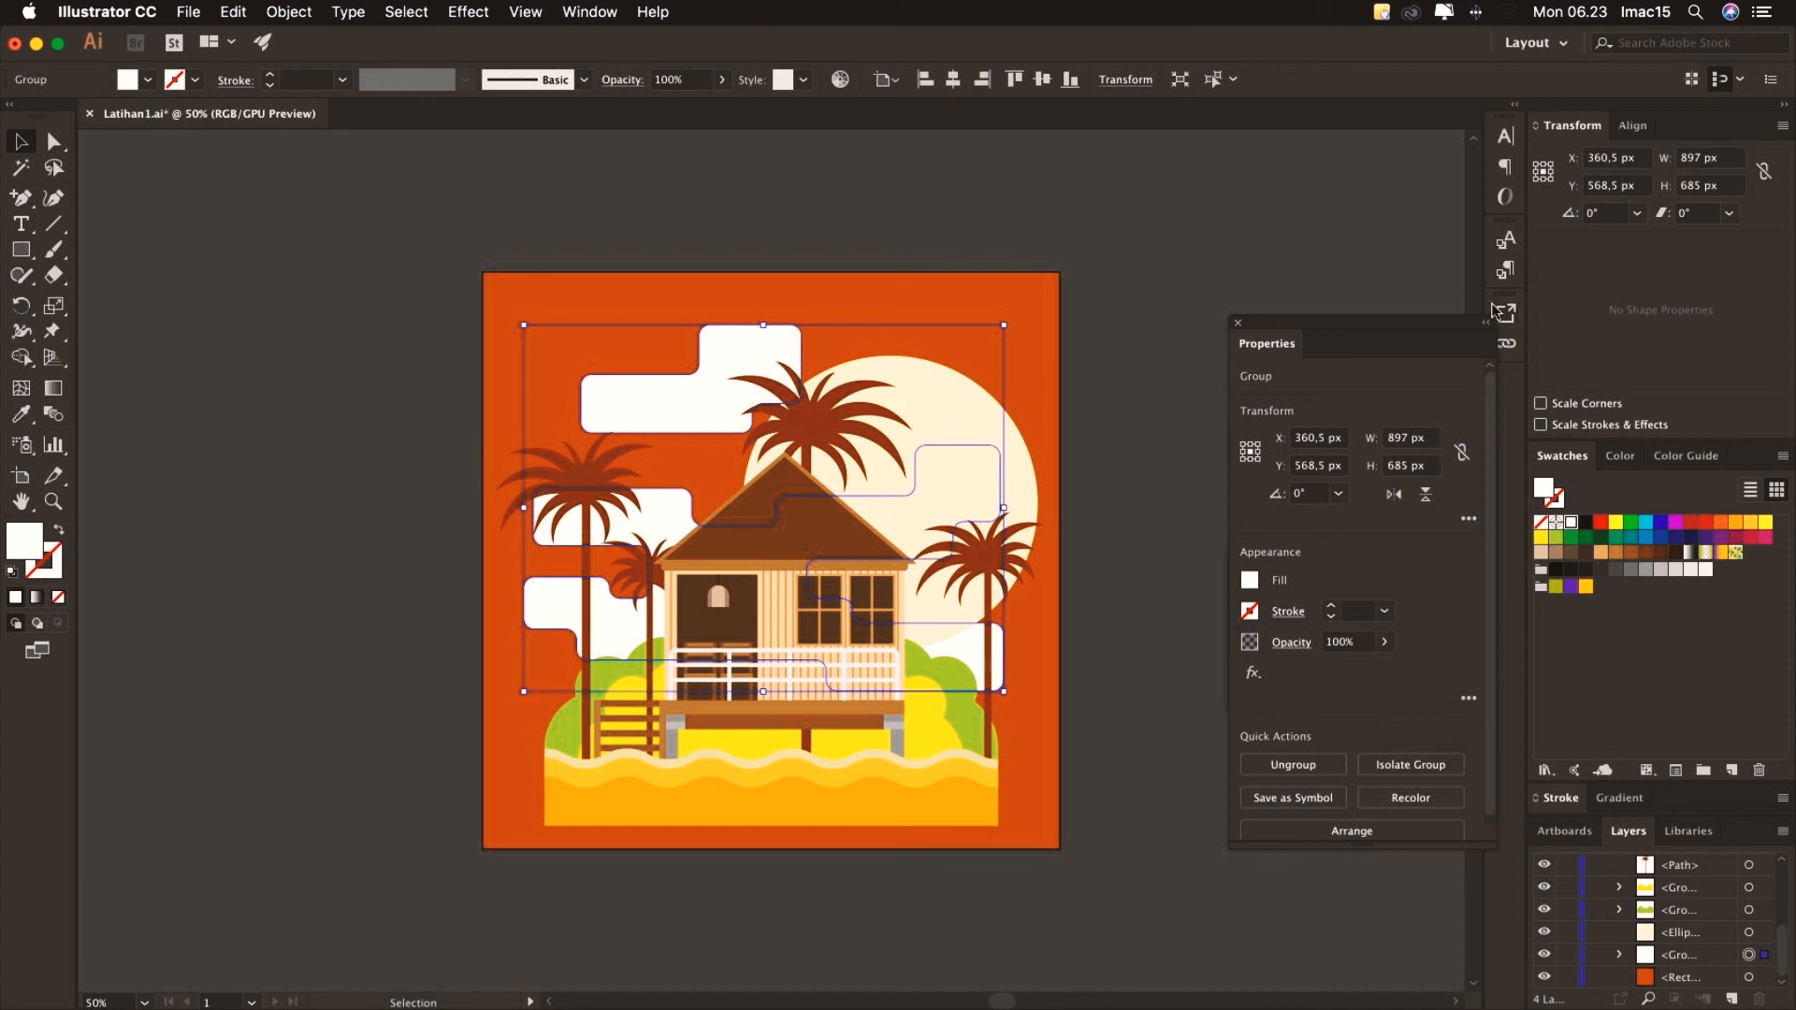
Show the transparency settings and lower the cloud group's opacity to 40%
left_click(581, 12)
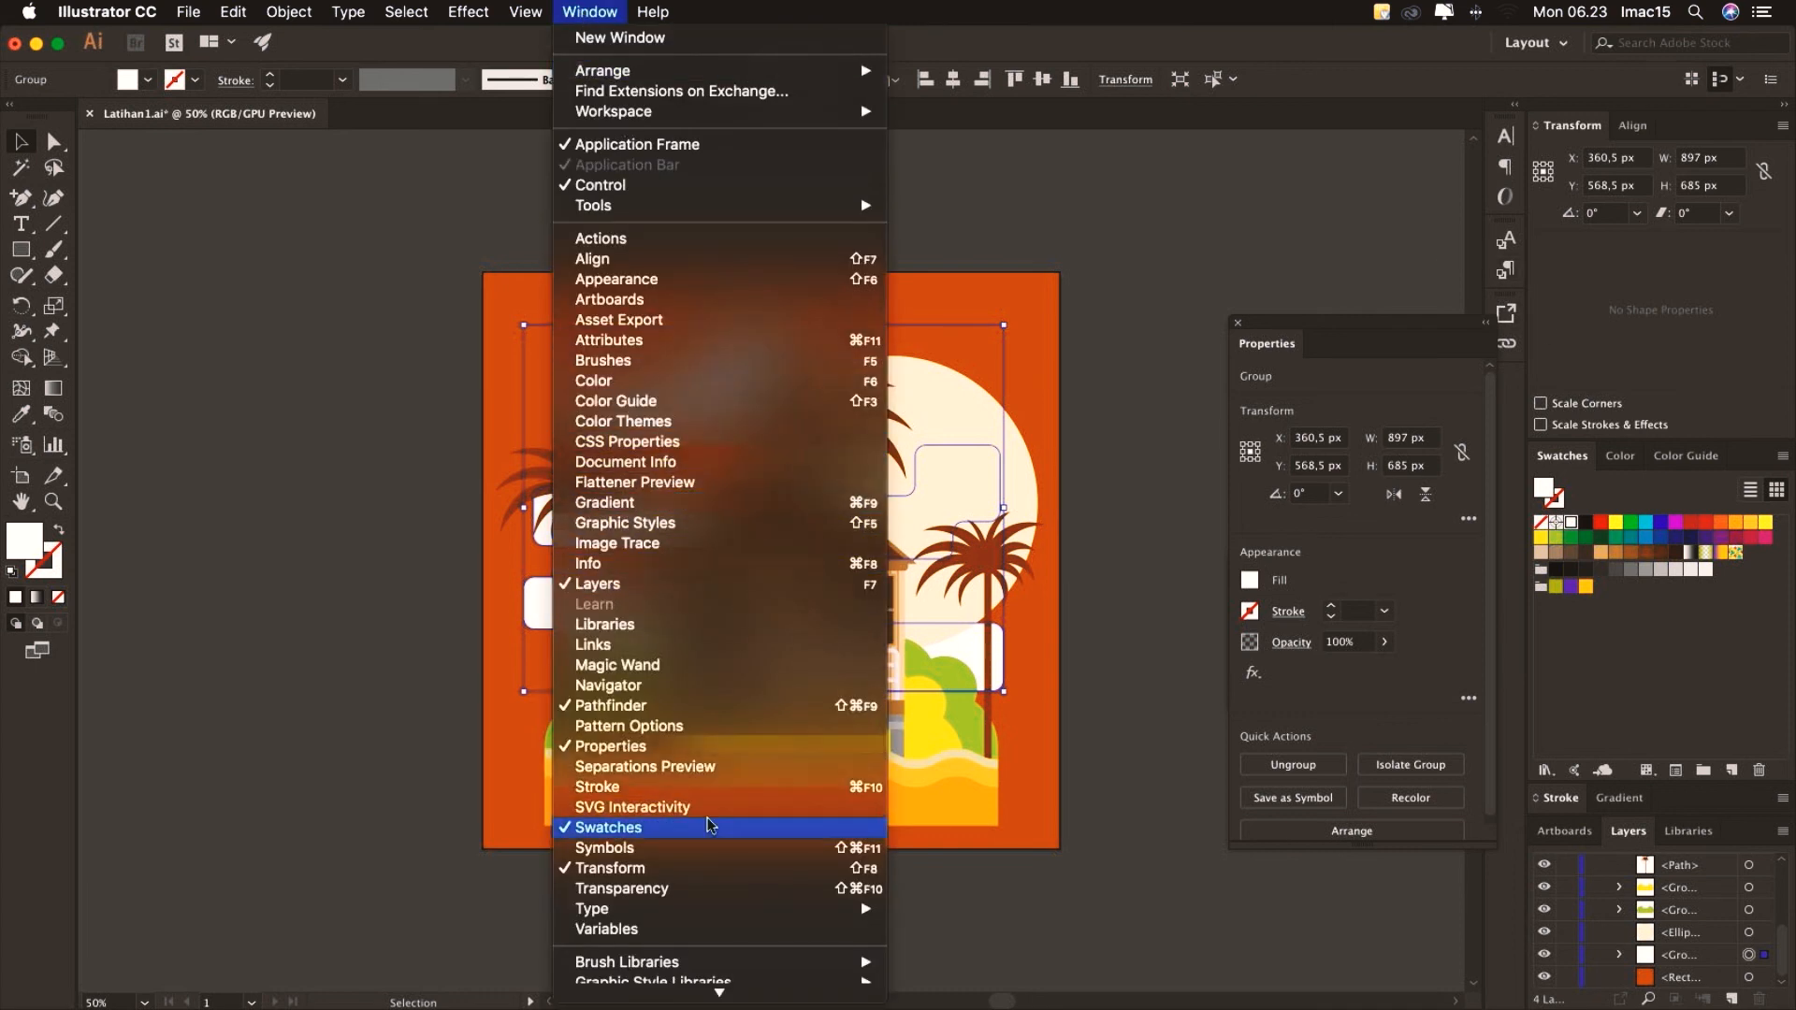
left_click(693, 898)
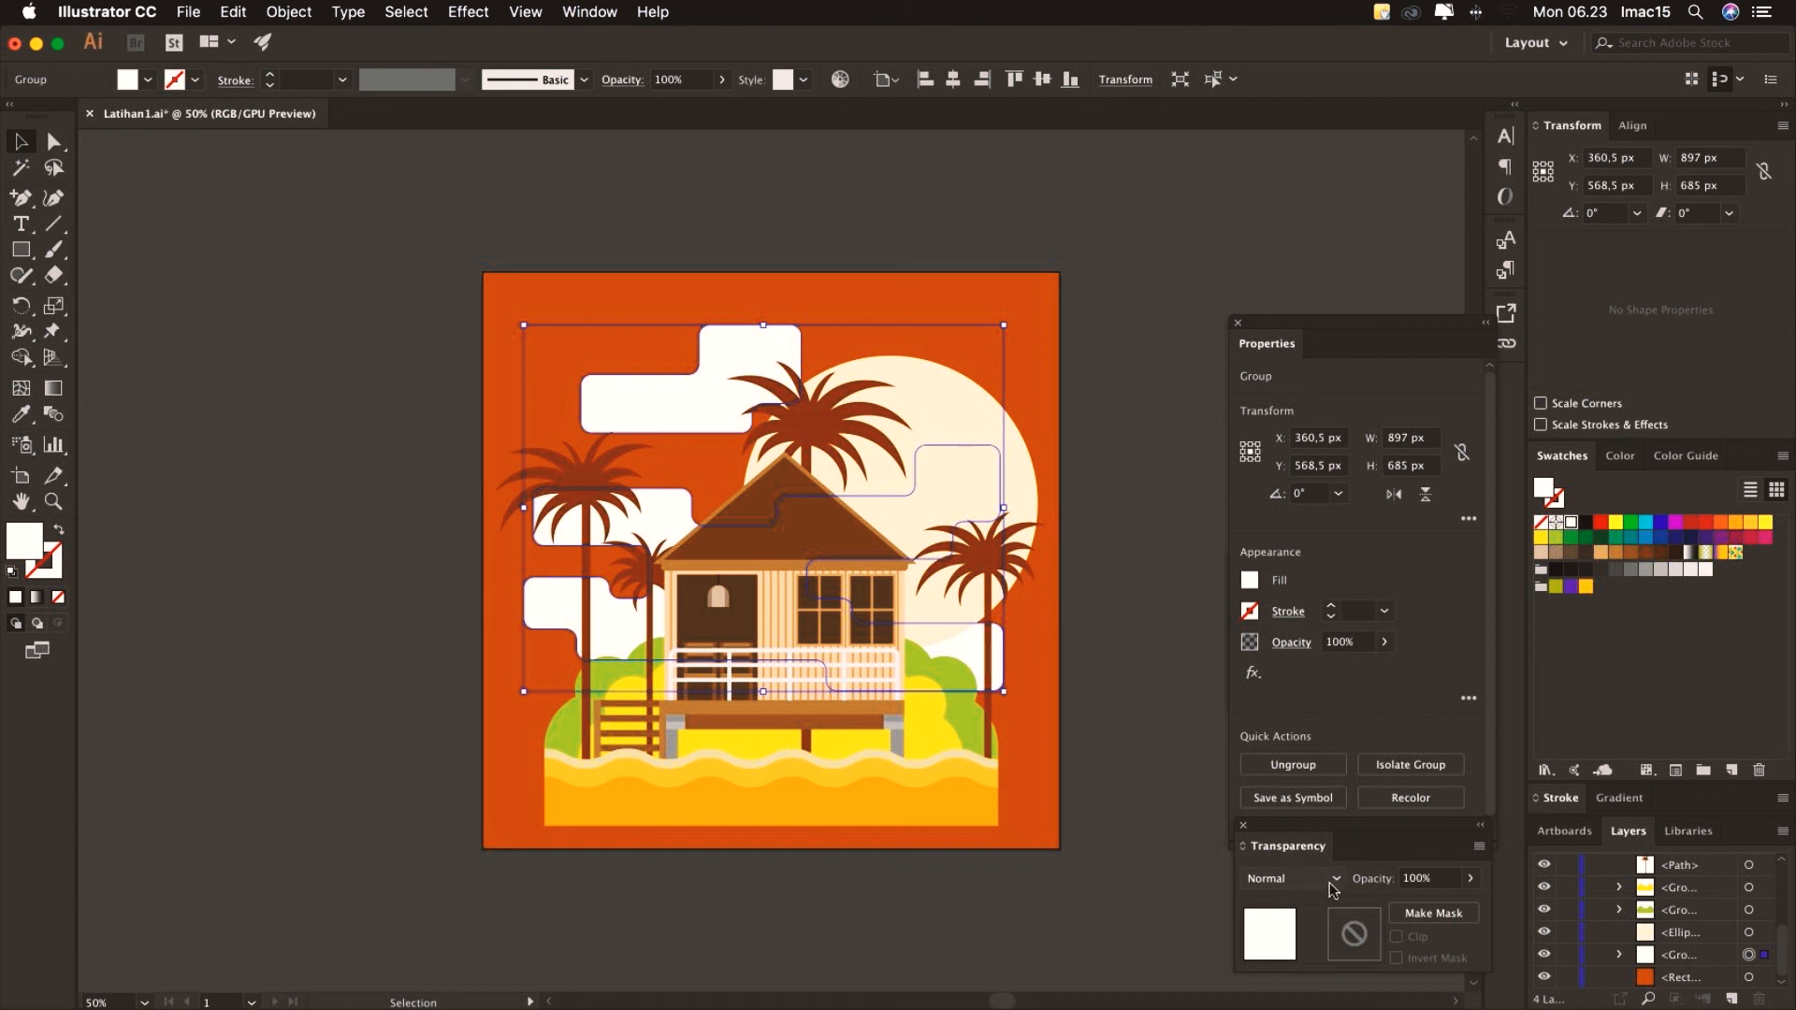
left_click(1472, 879)
left_click_drag(1467, 907, 1429, 910)
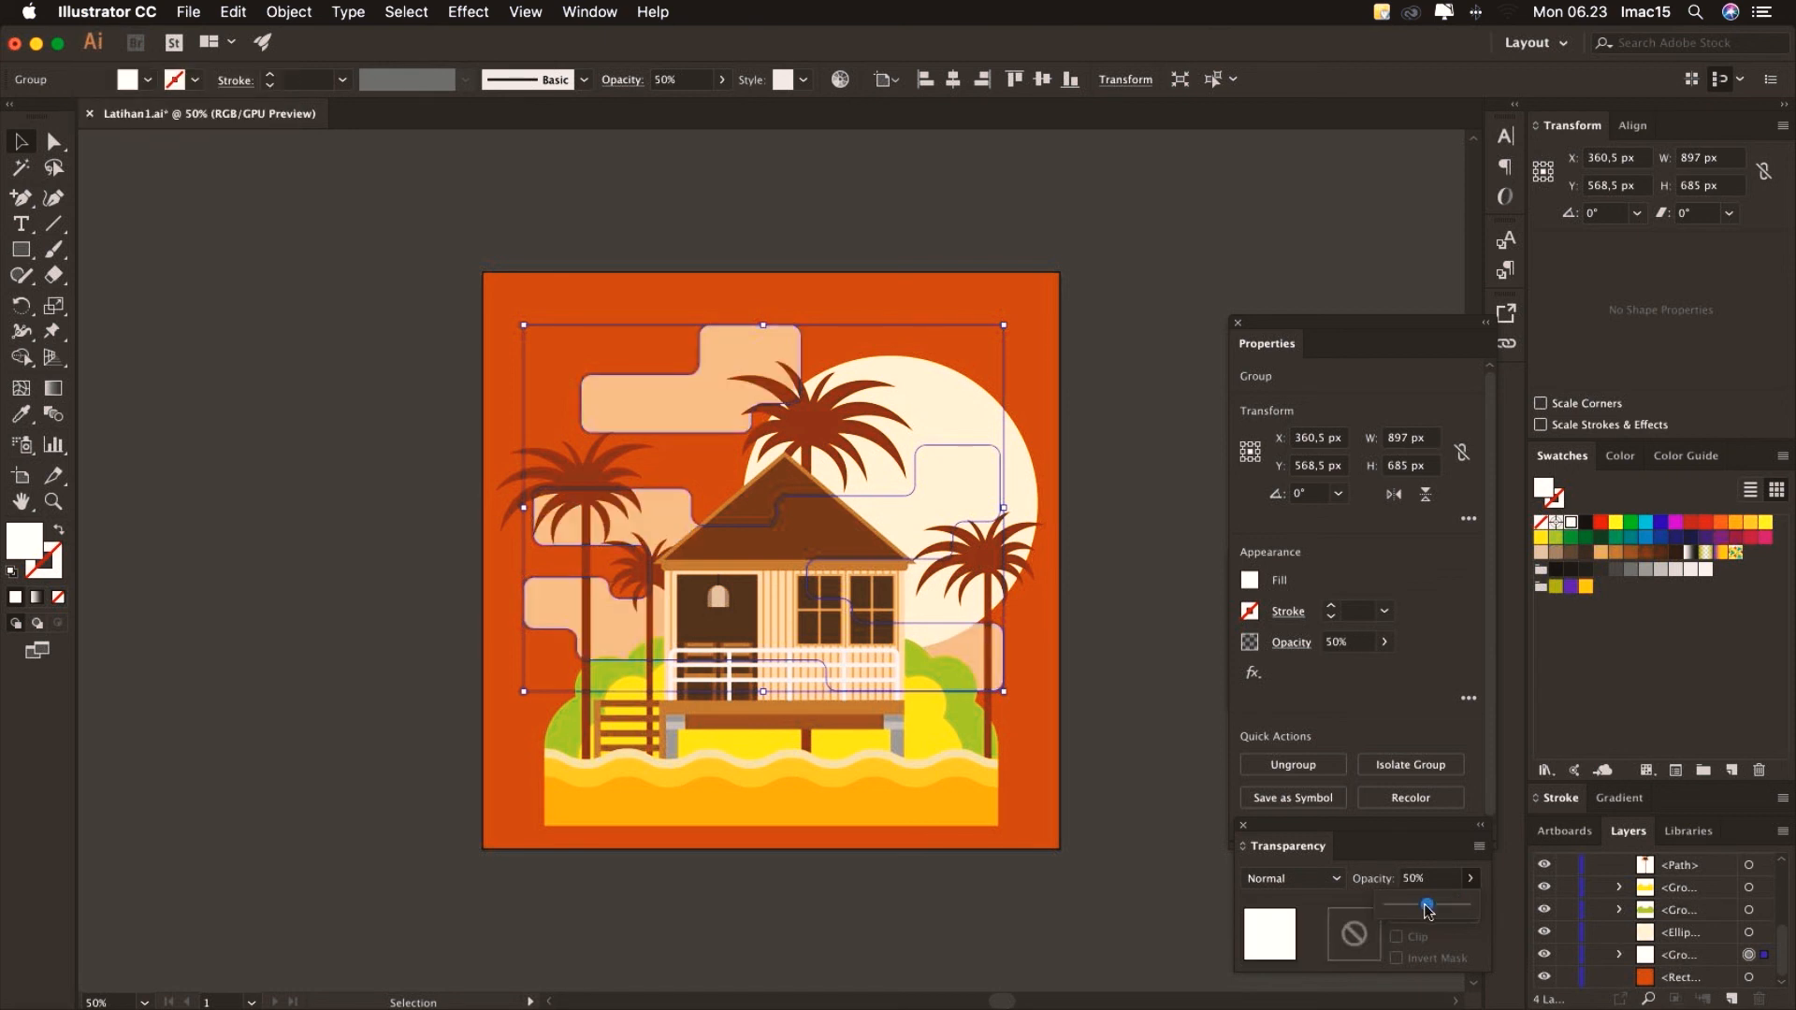
left_click_drag(1428, 912, 1418, 912)
left_click(245, 198)
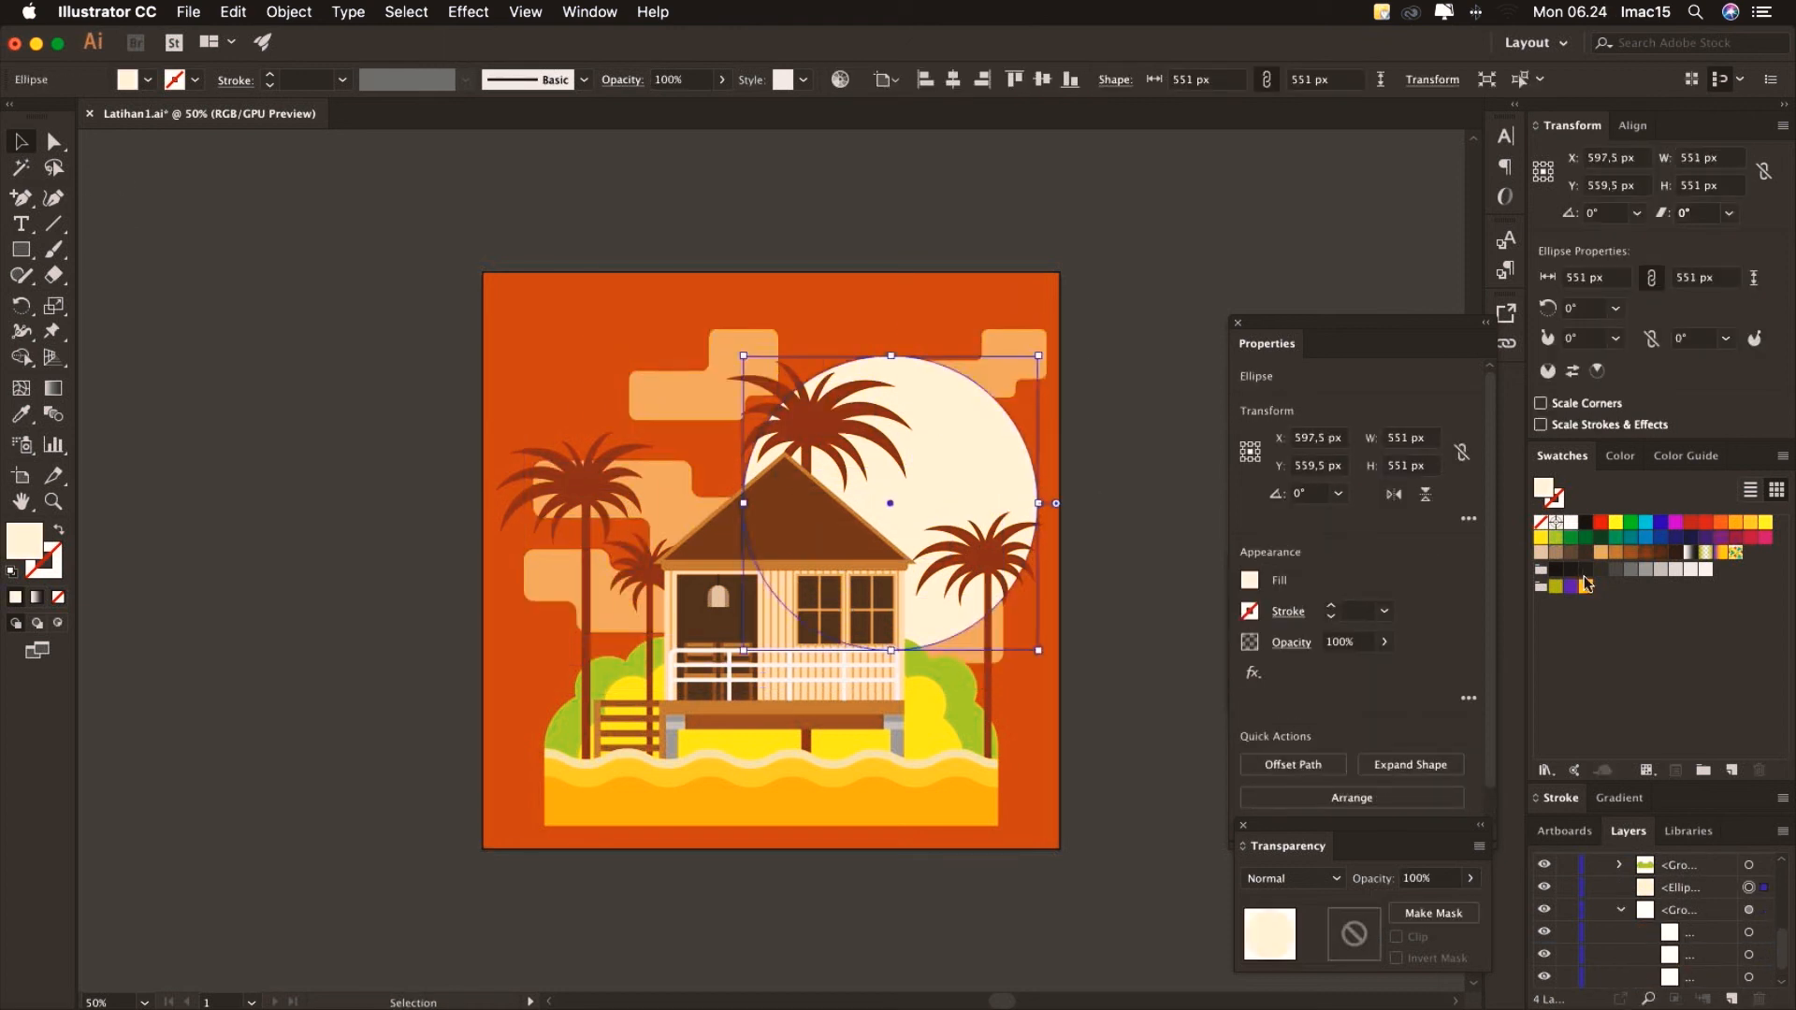
Fill the sun with golden yellow and stack the cloud group in front of it
left_click(1586, 584)
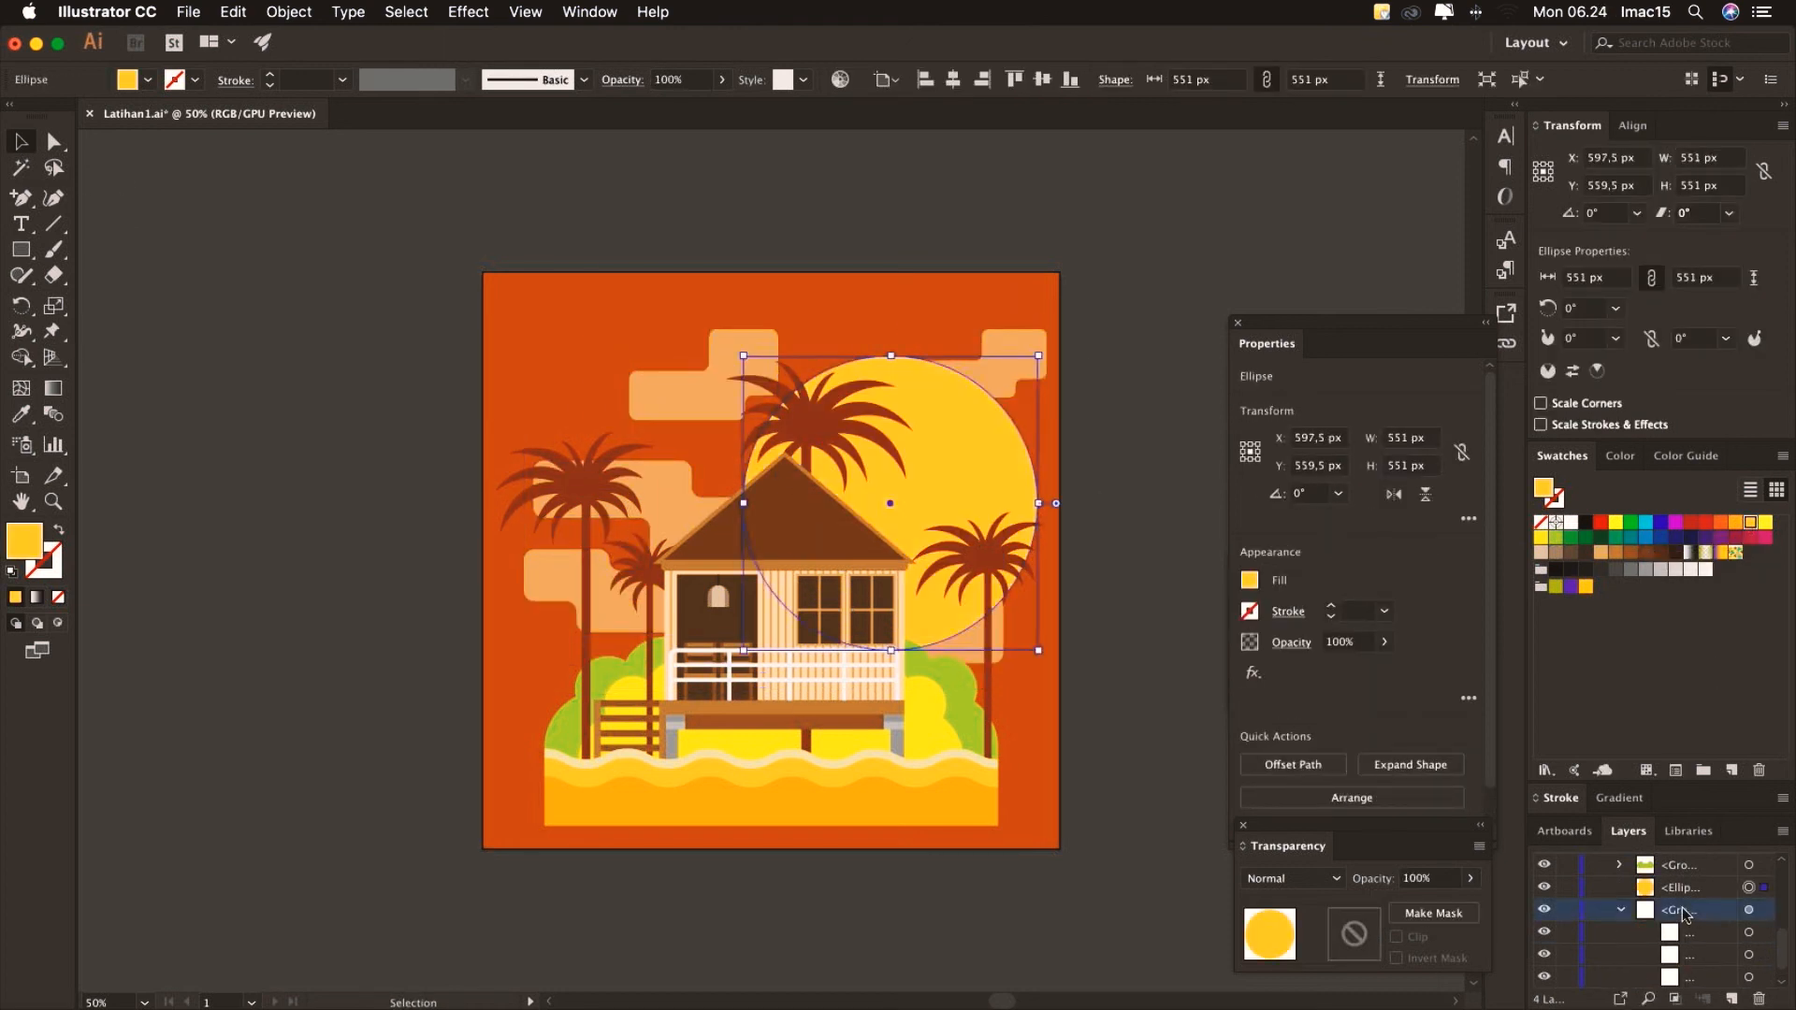
key("super+shift+bracketleft")
left_click(1114, 401)
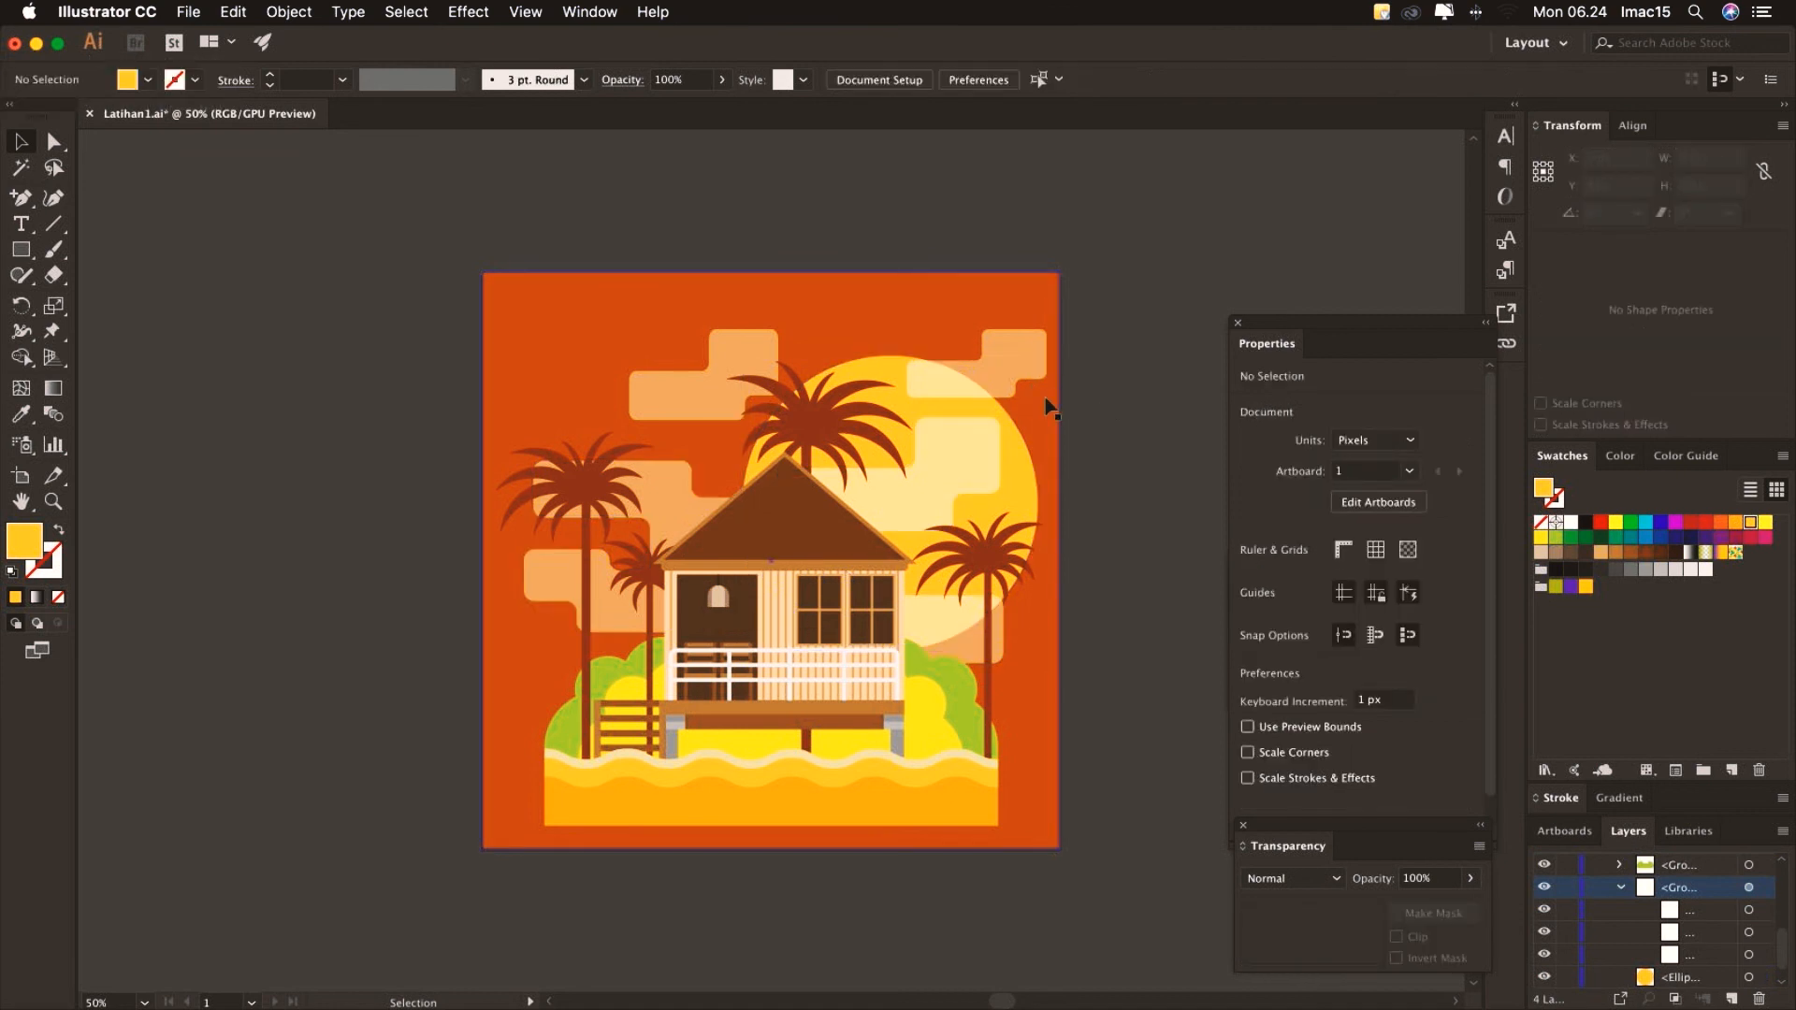
Reposition the individual clouds around the house, mirroring the upper-right one left to right and moving it above the middle palm
left_click(941, 634)
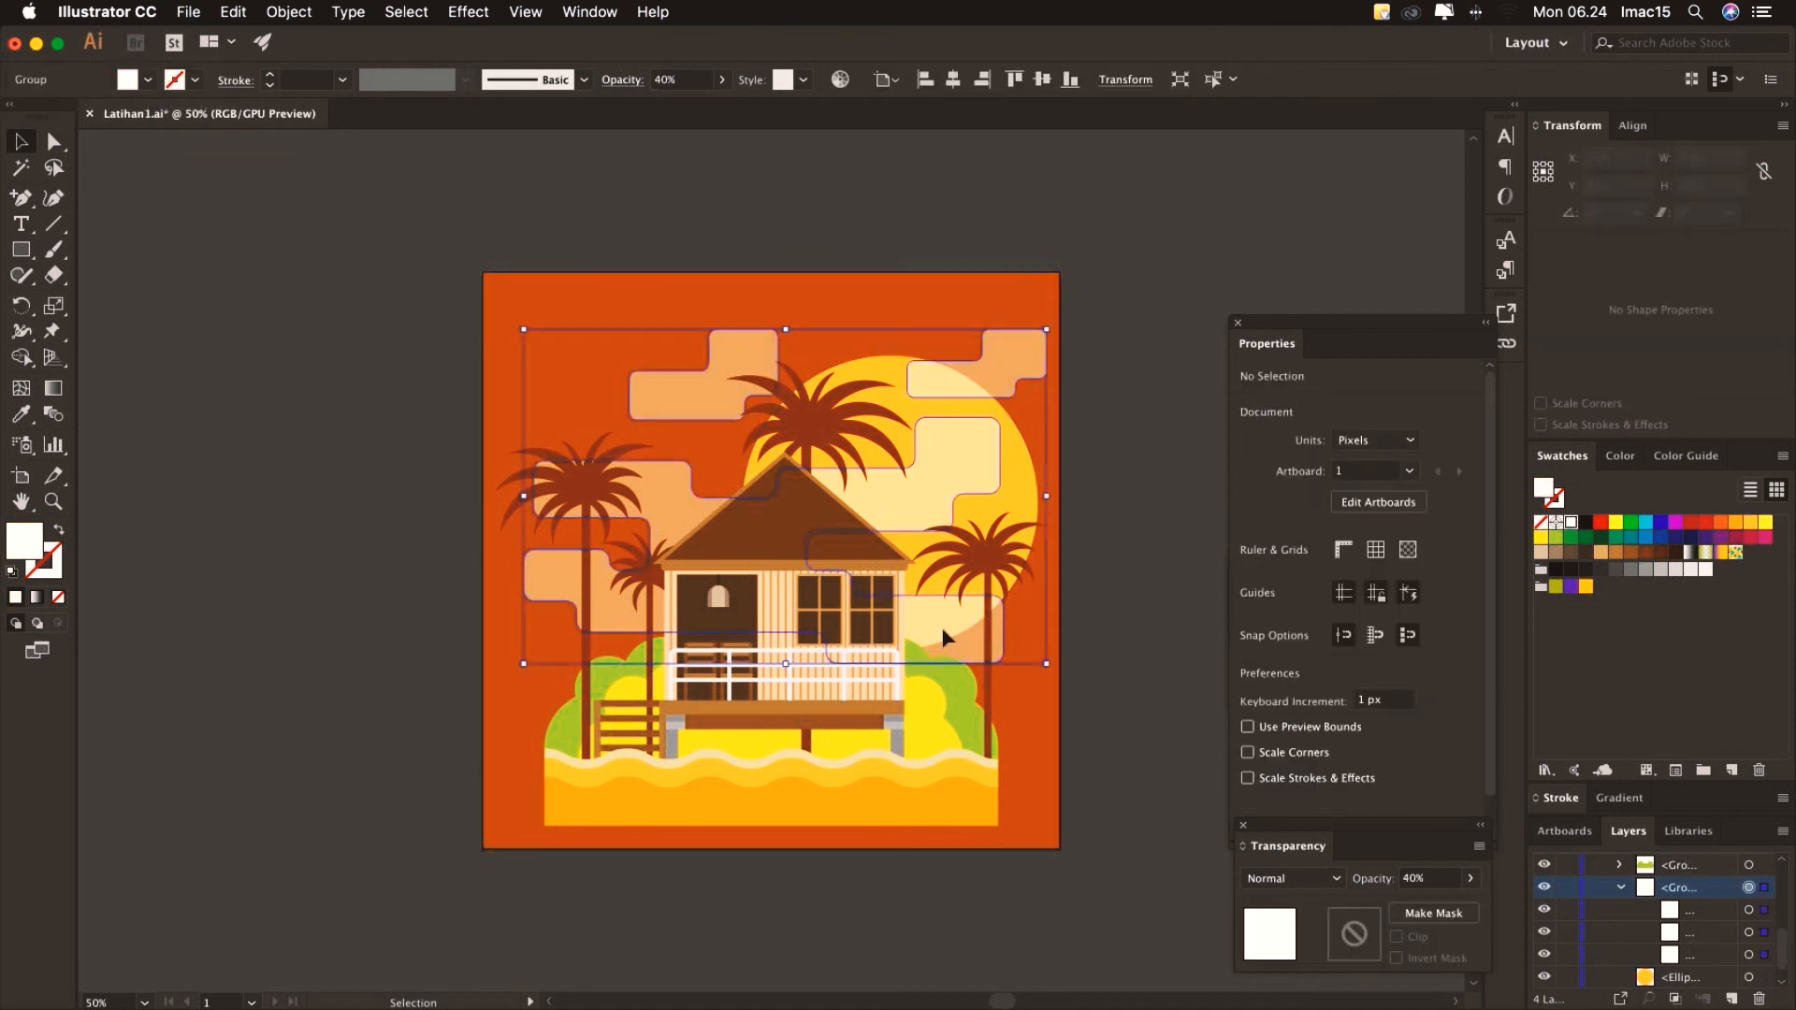
left_click(941, 633, "super")
left_click_drag(524, 418, 571, 426)
left_click(706, 391, "super")
left_click_drag(707, 391, 622, 414)
left_click(1001, 367, "super")
left_click(288, 12)
left_click_drag(983, 361, 861, 346)
Fill the whole cloud group with cream and reduce its opacity to 25%
left_click(973, 458)
left_click(1765, 523)
left_click(1541, 553)
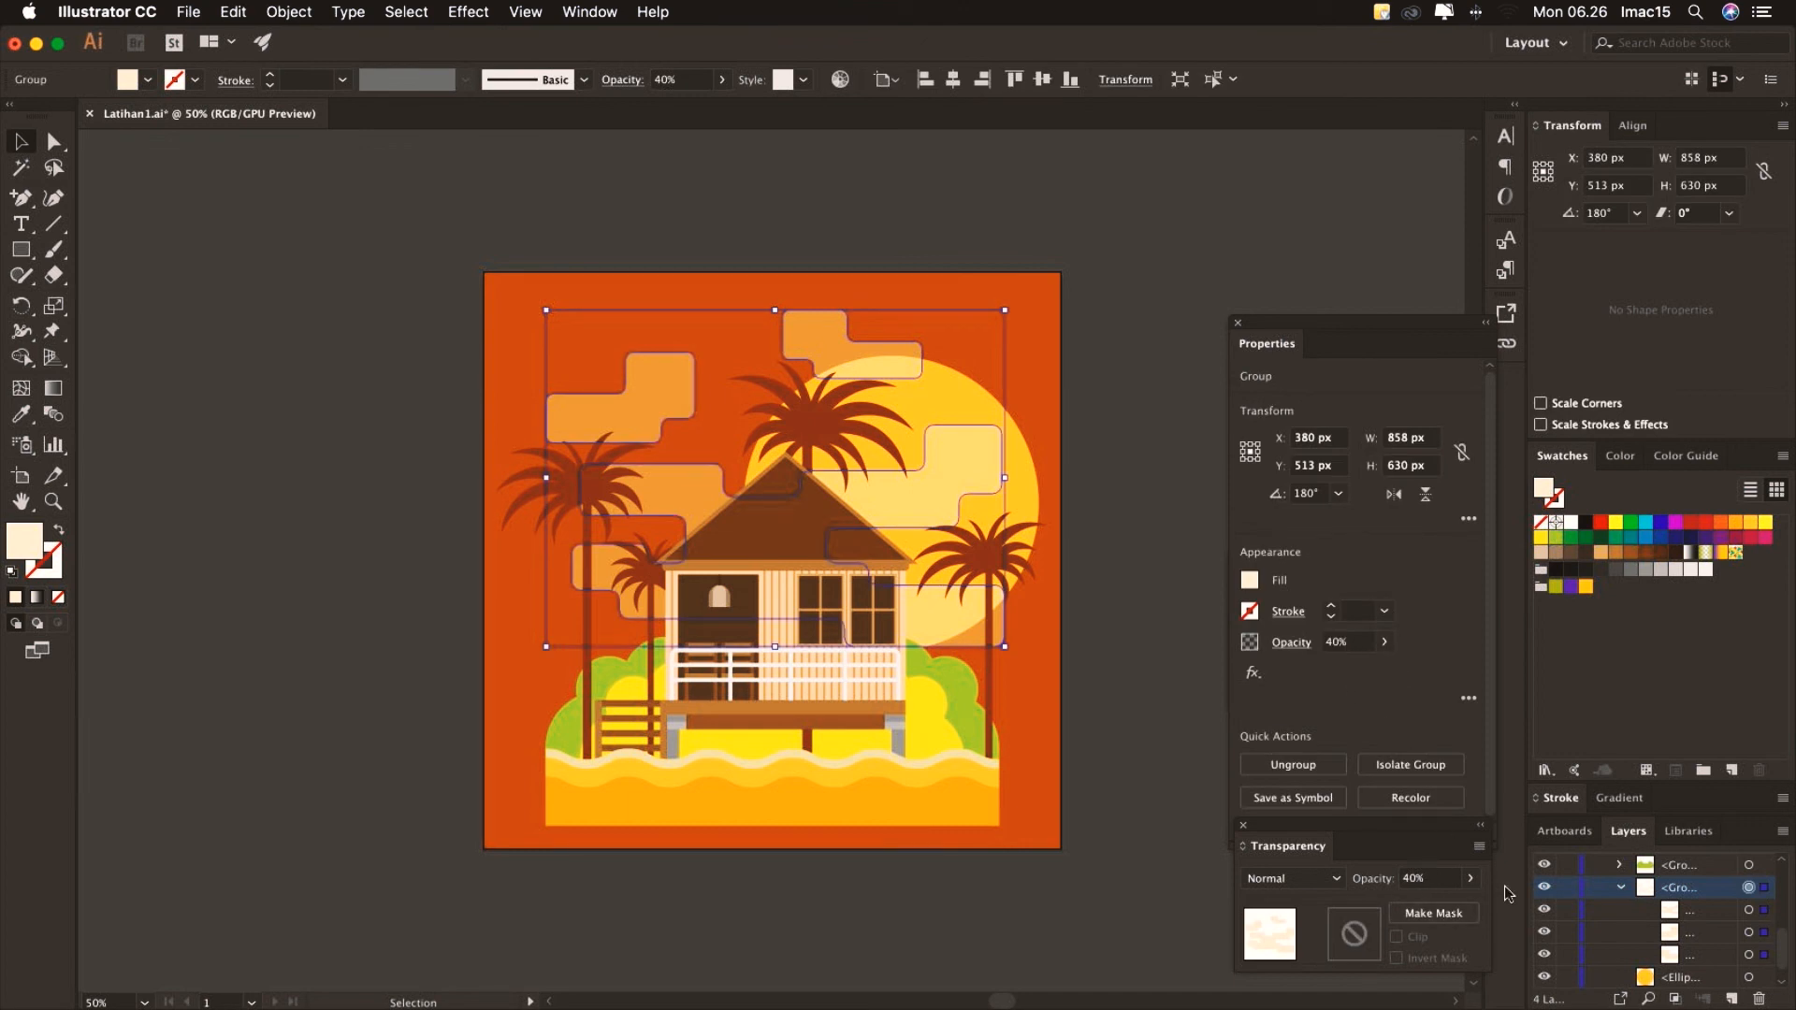
left_click(1470, 878)
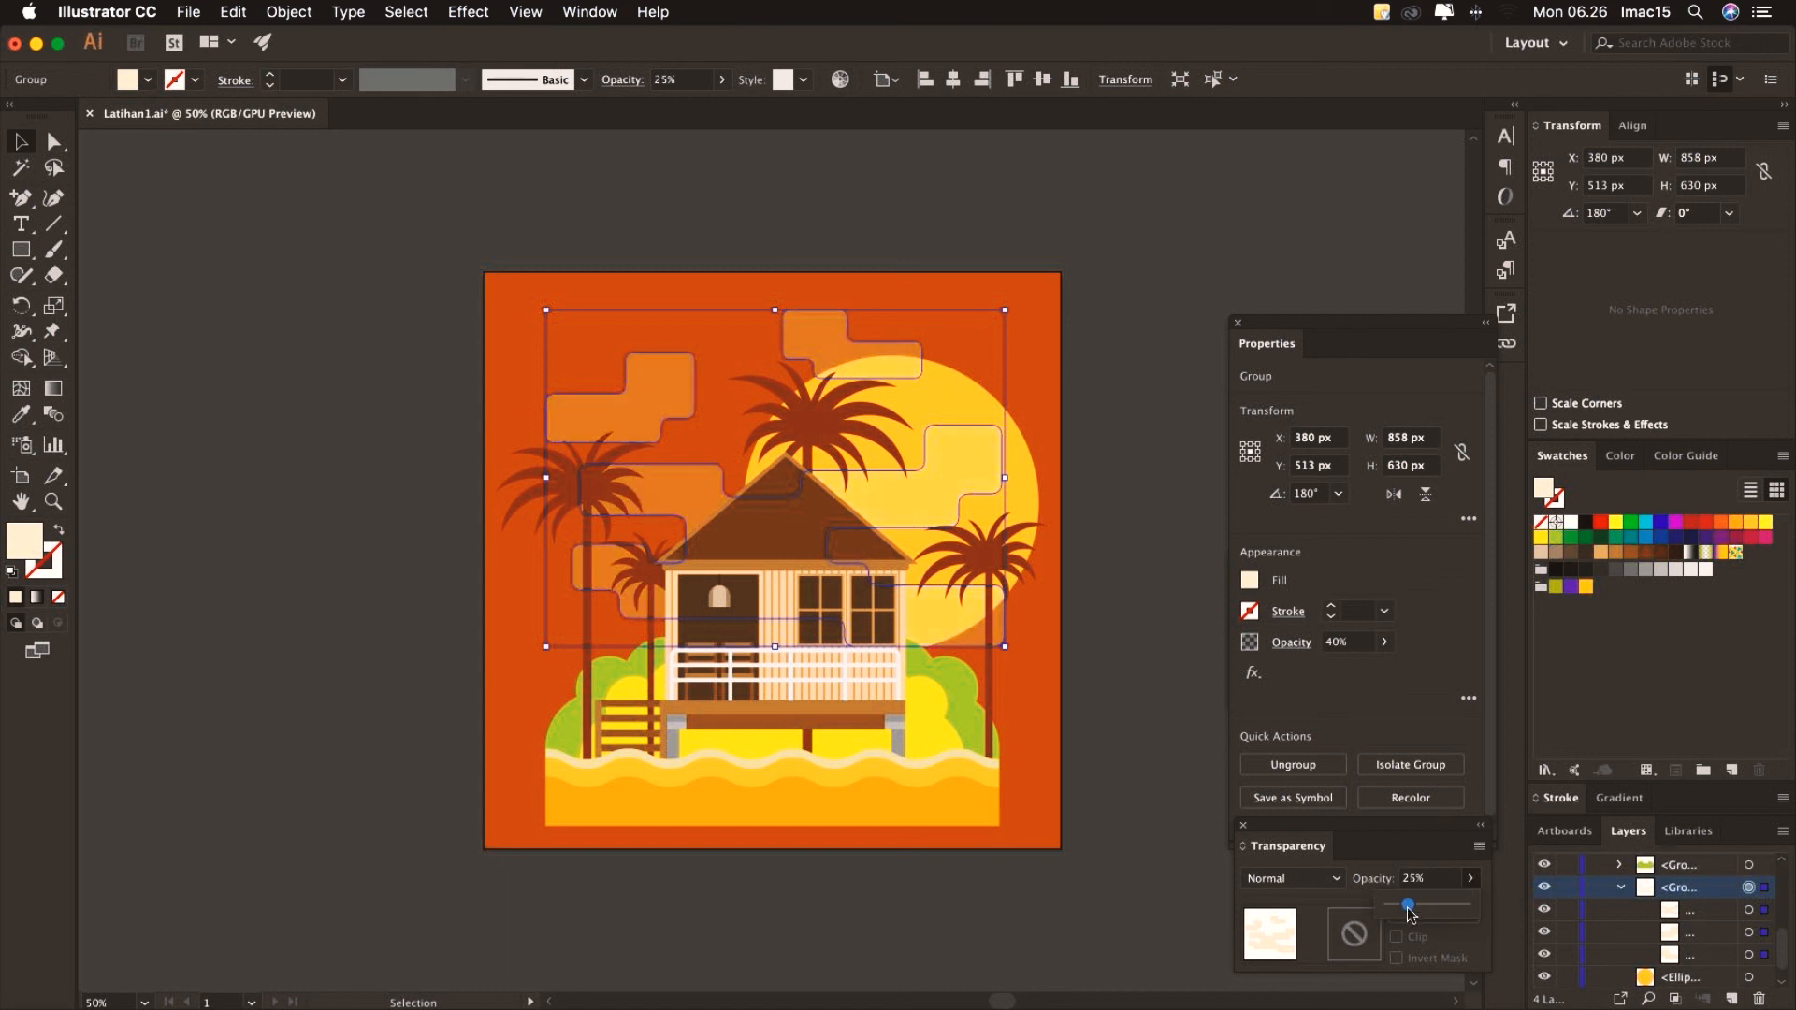
left_click(1131, 715)
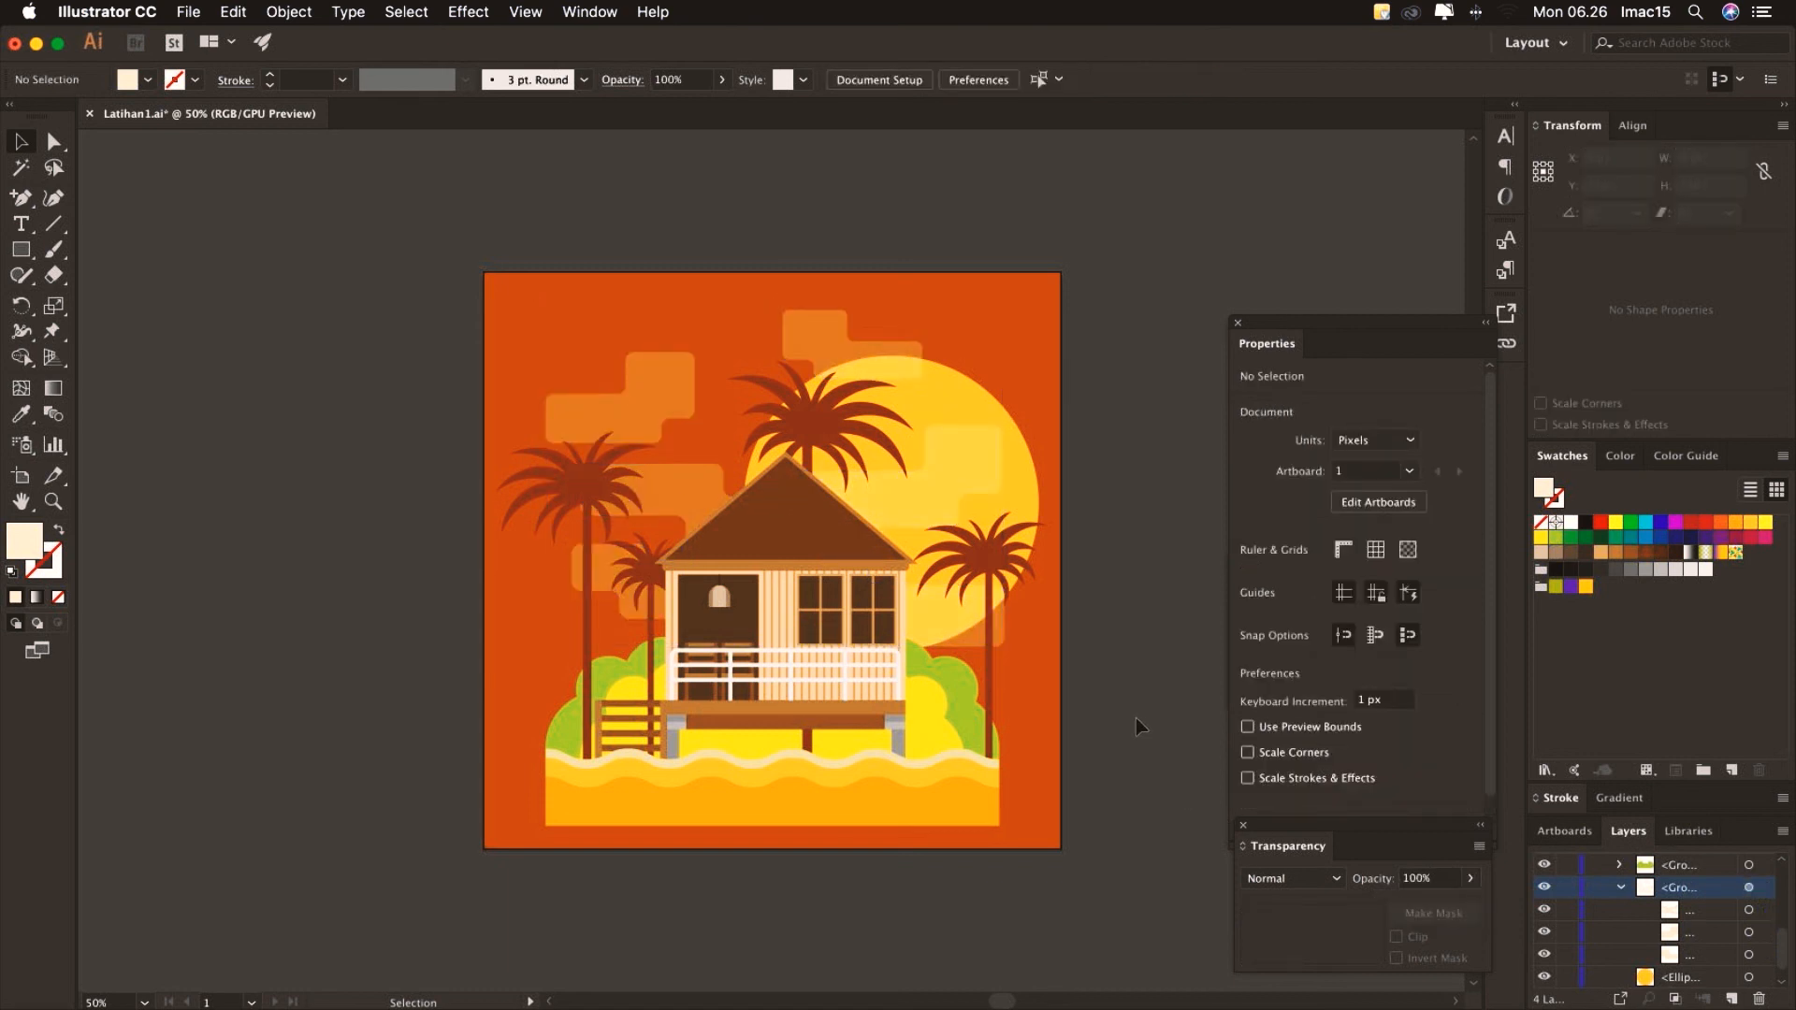
Start a cream bird over the sun with the Pen tool, curving the left wing's upper edge from the body to the wing tip
left_click(1621, 888)
left_click(54, 502)
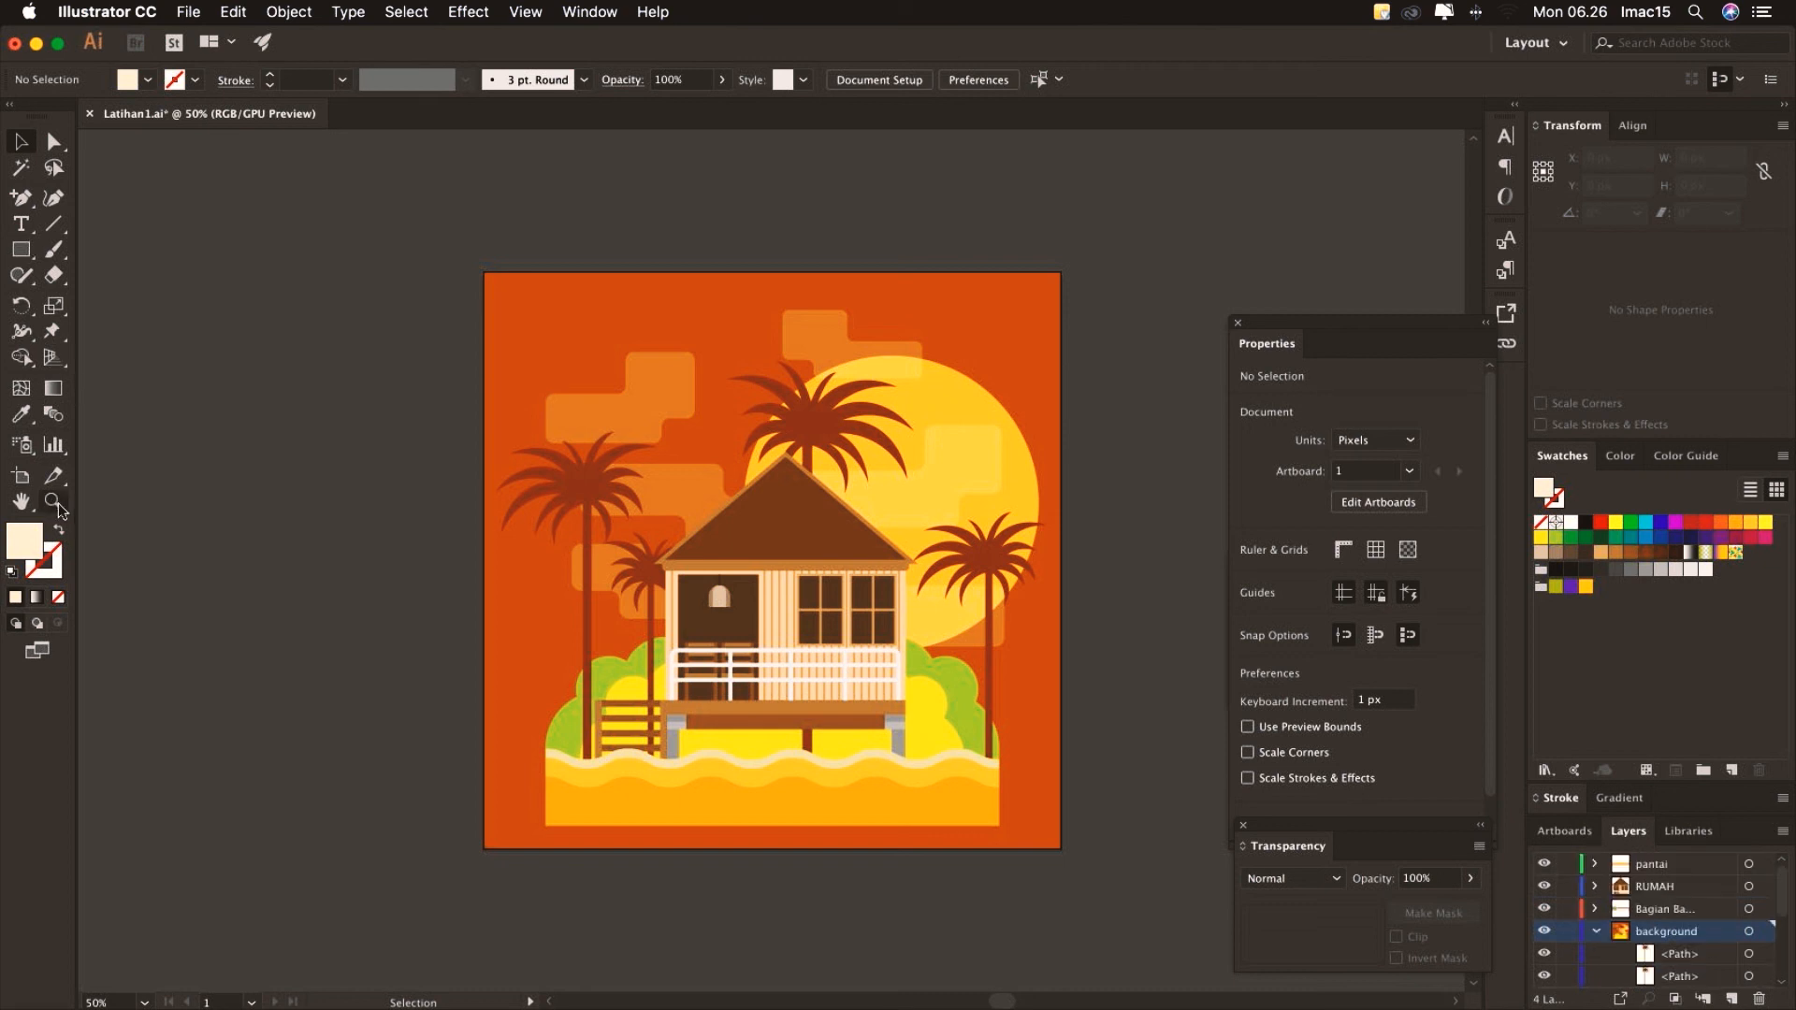
left_click_drag(785, 384, 489, 521)
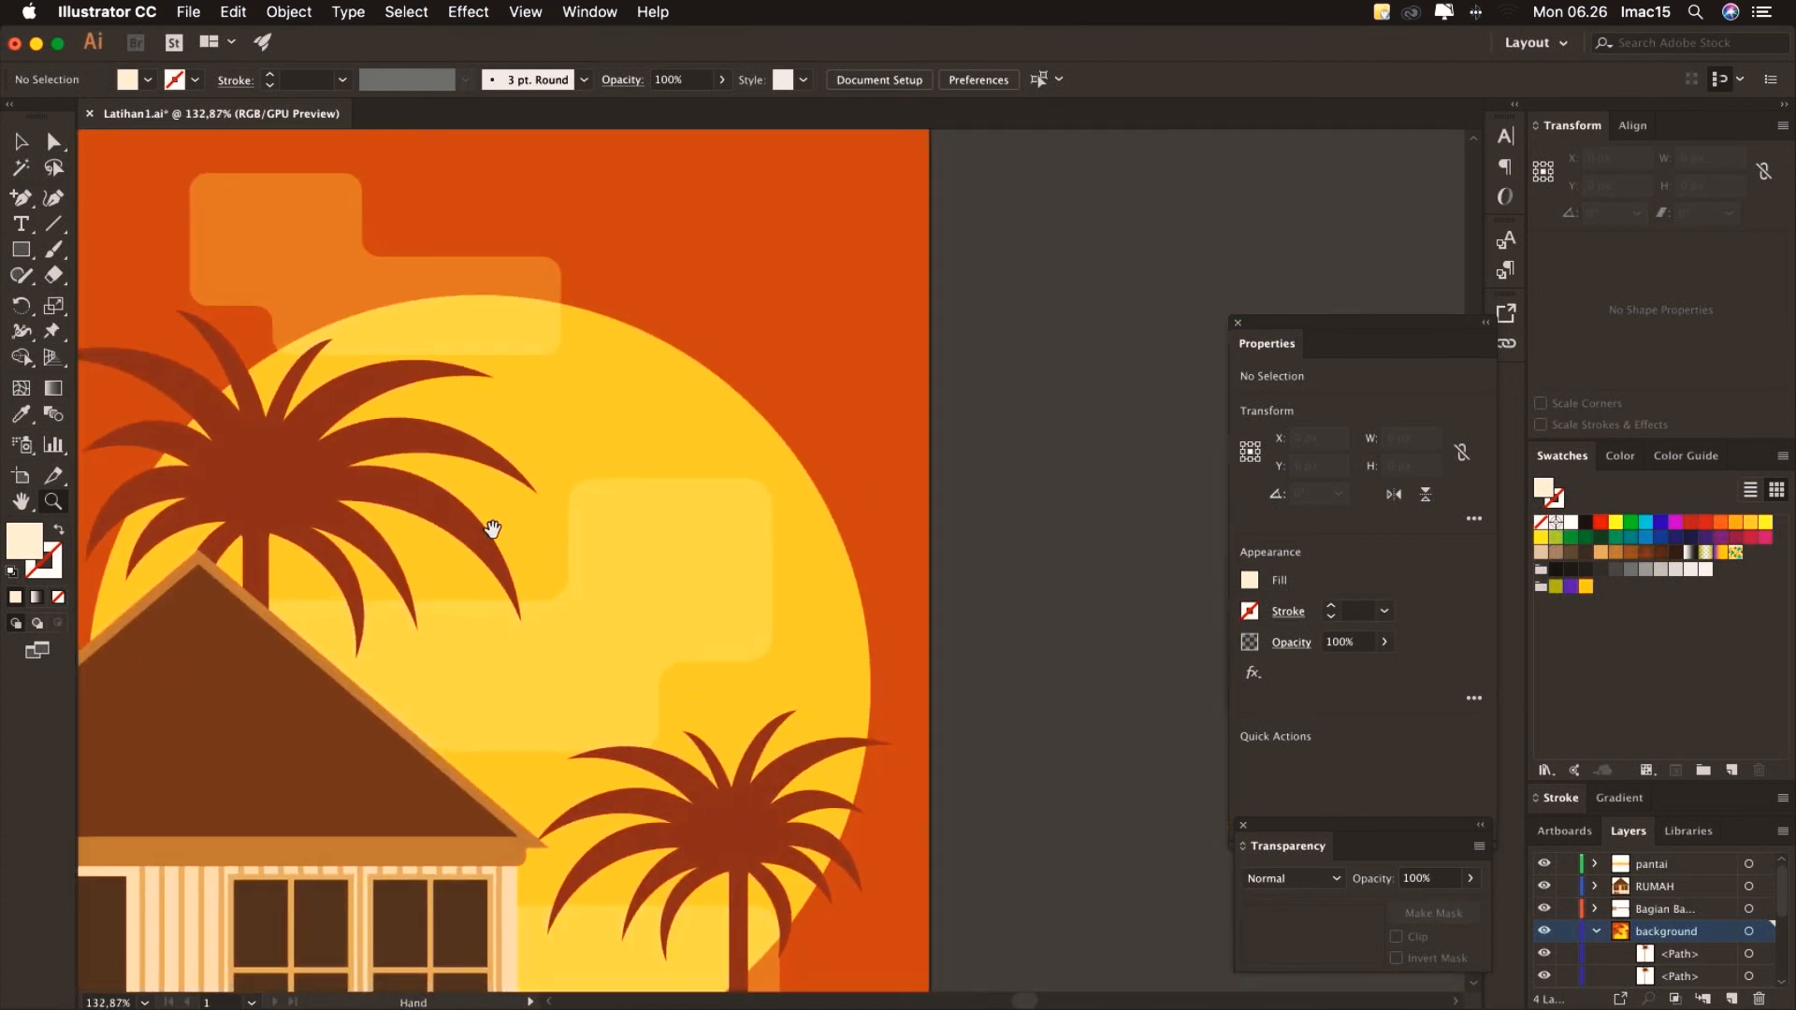
left_click(23, 204)
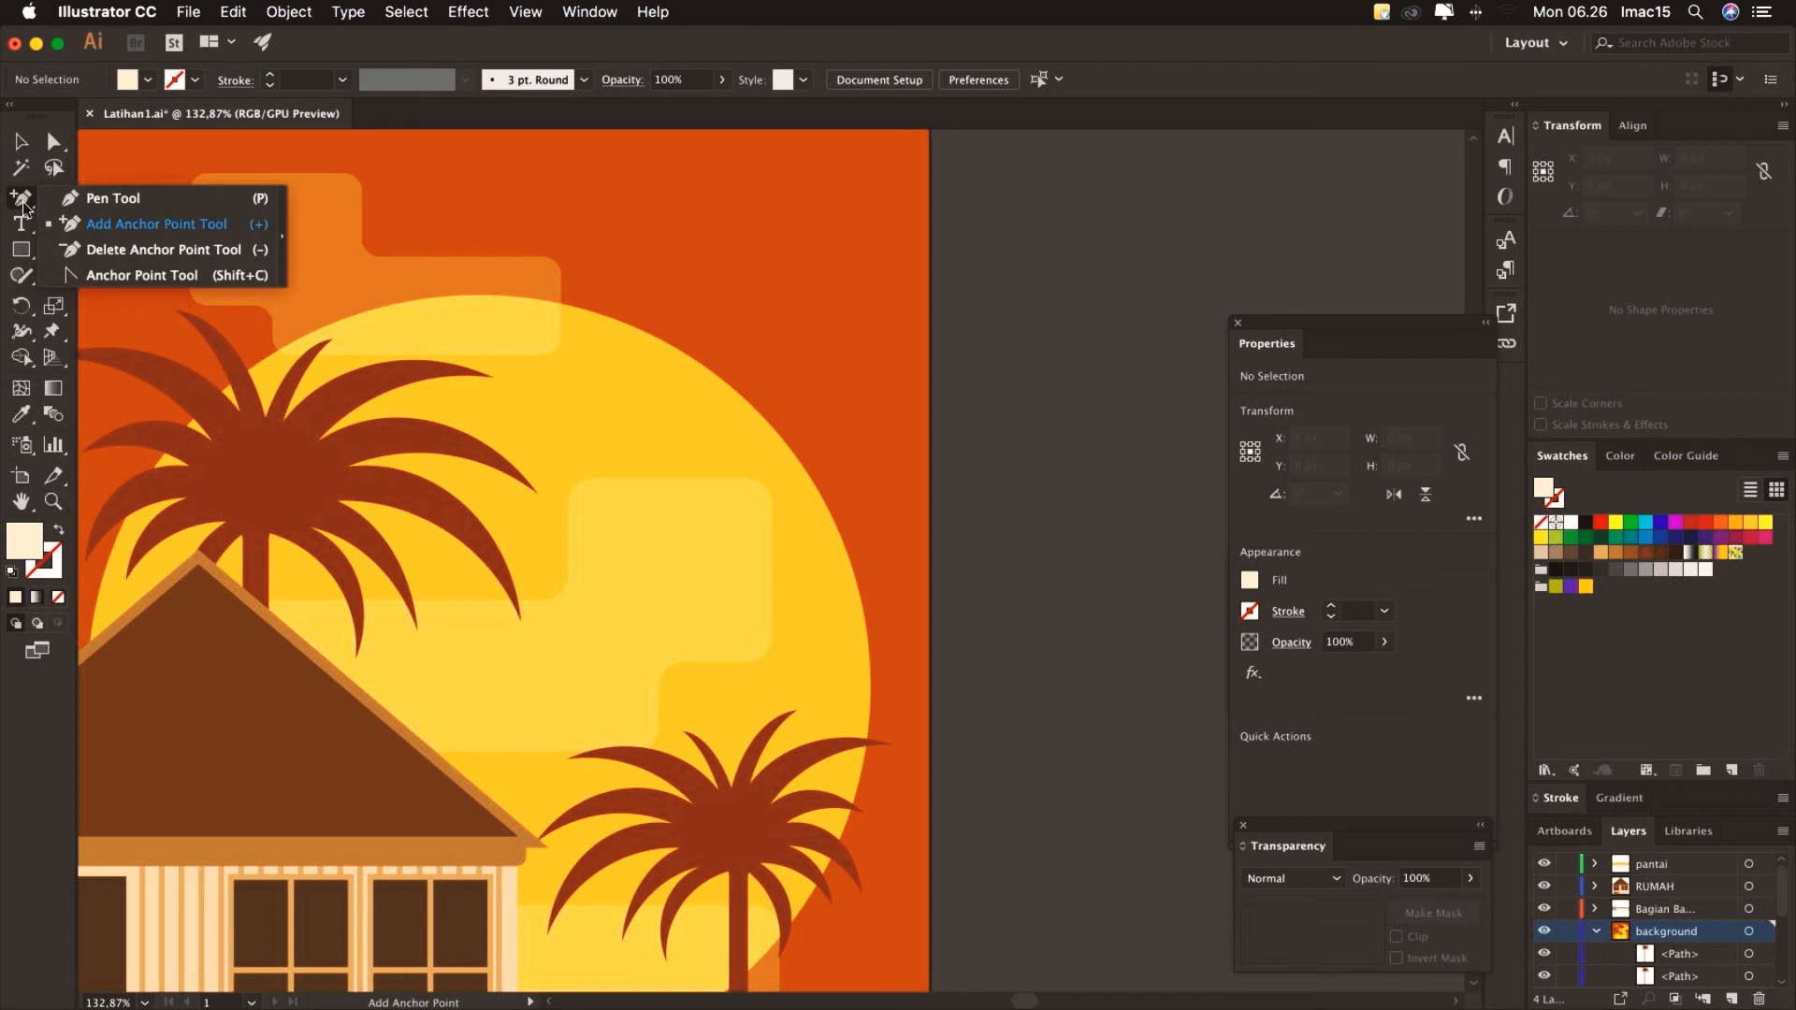
left_click(98, 200)
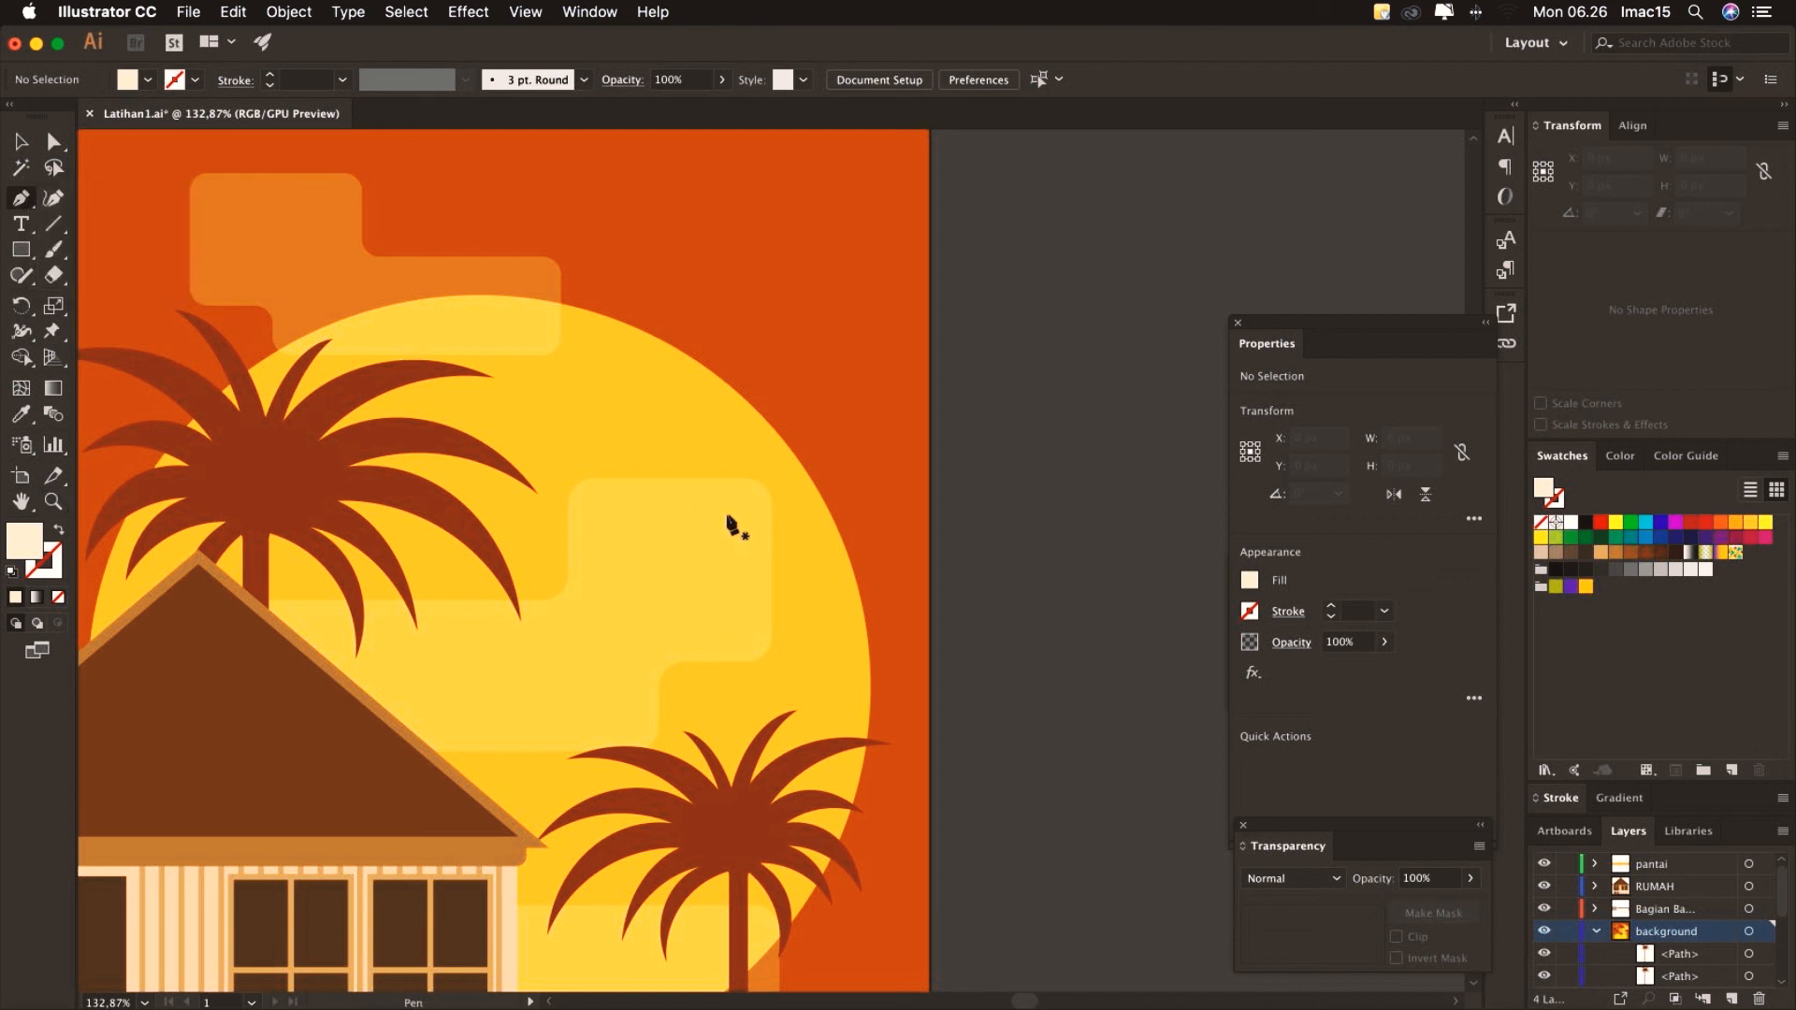
left_click(681, 430)
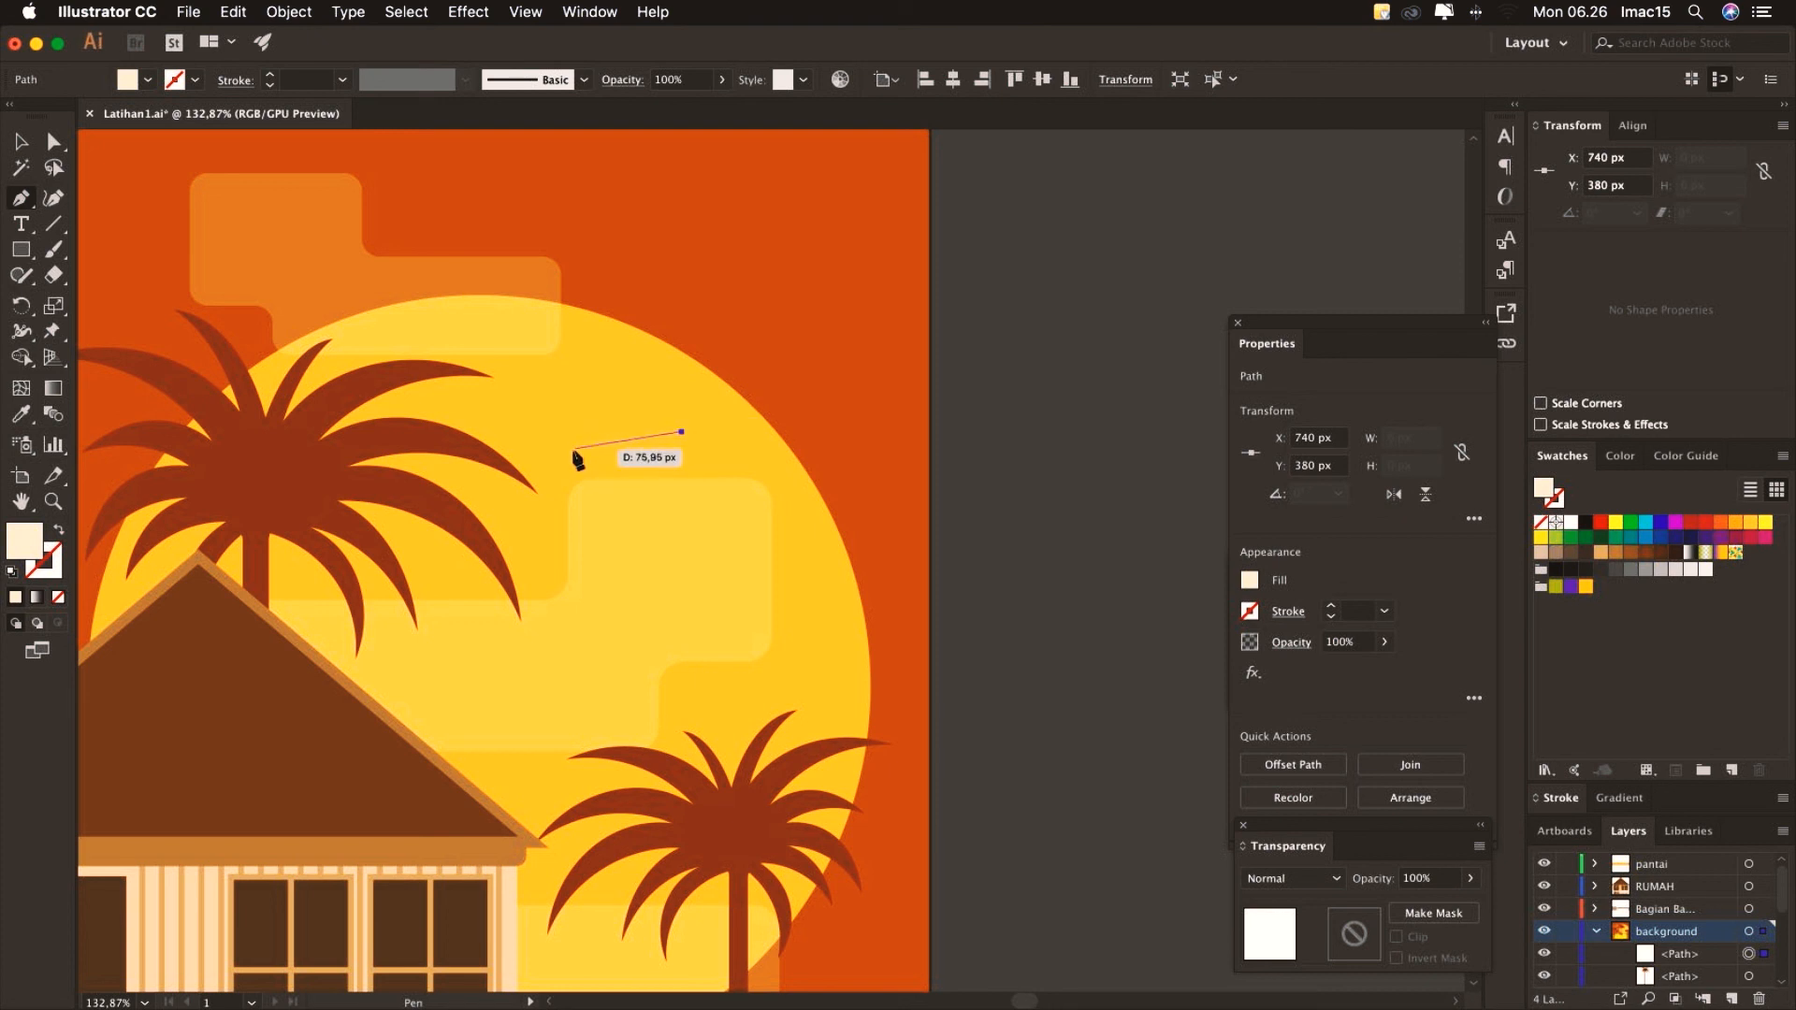
left_click_drag(570, 451, 523, 506)
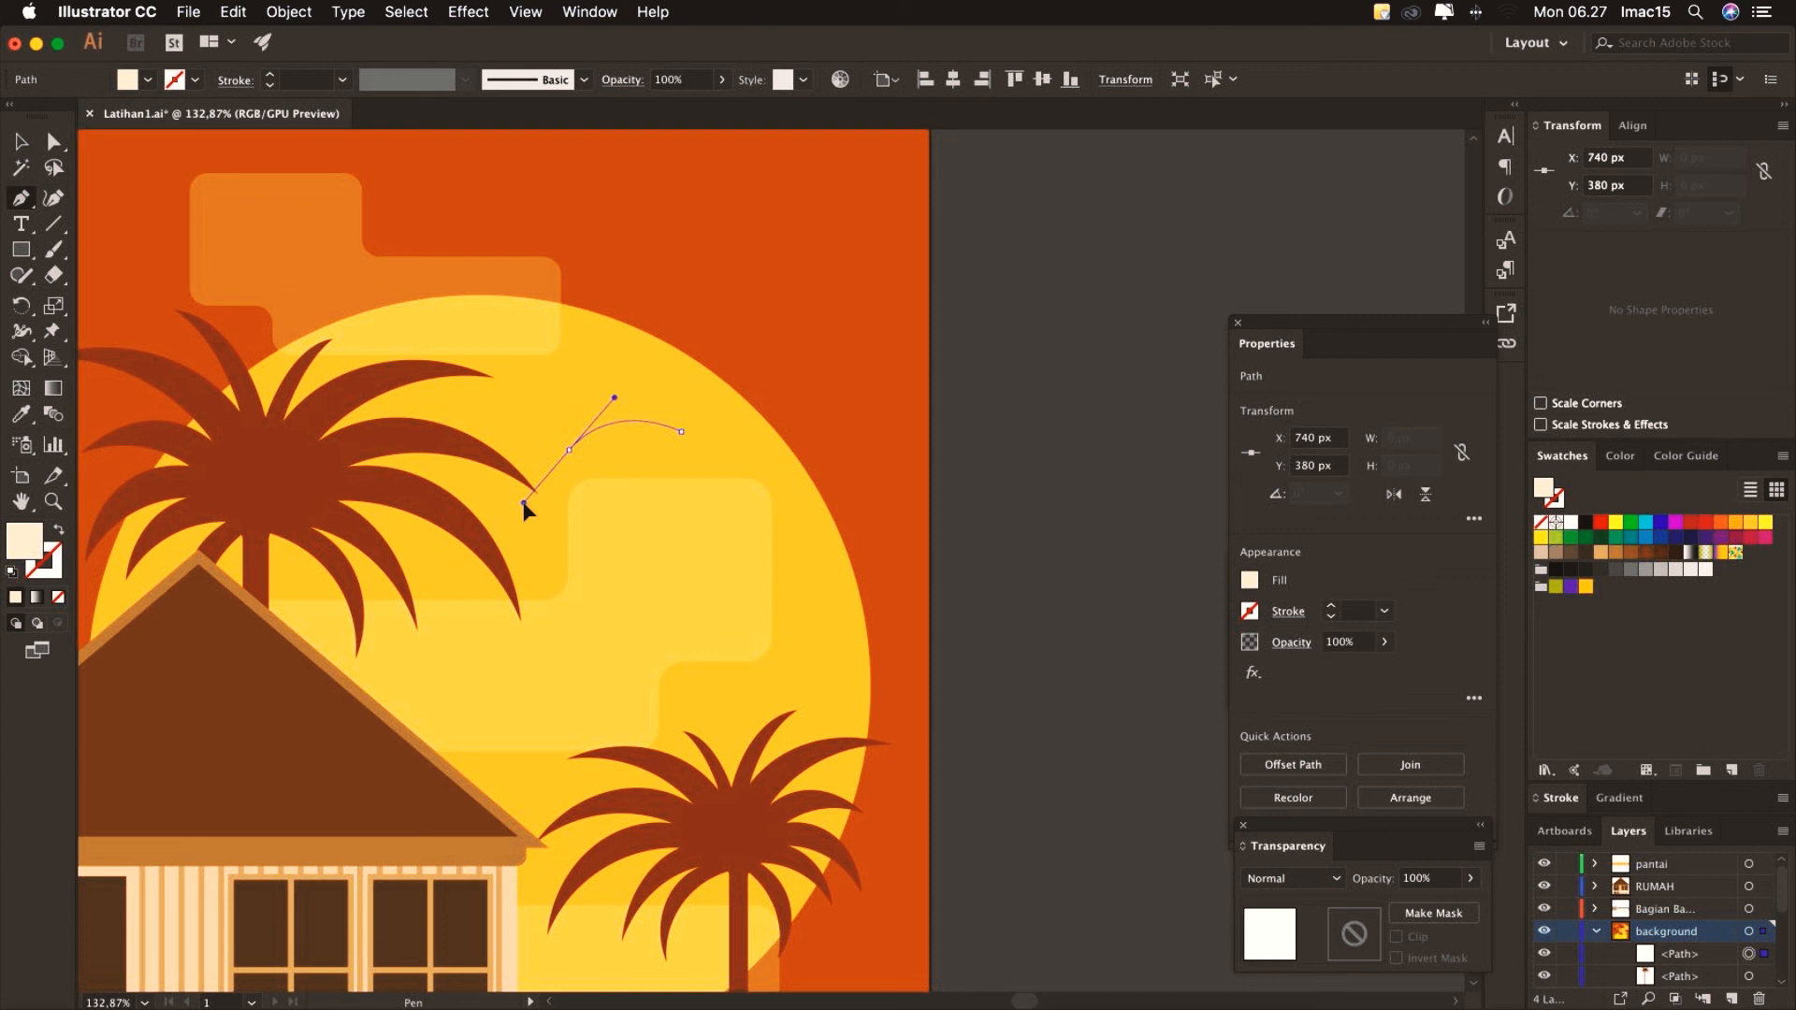
mouse_move(525, 506)
left_mouse_down()
mouse_move(548, 500)
mouse_move(526, 498)
left_mouse_up()
left_click_drag(527, 502, 529, 500)
Curve the left wing's lower edge from the wing tip back to the body and redirect the handle toward the right wing
left_click(550, 464)
left_click_drag(554, 465, 602, 443)
left_click_drag(612, 438, 697, 452)
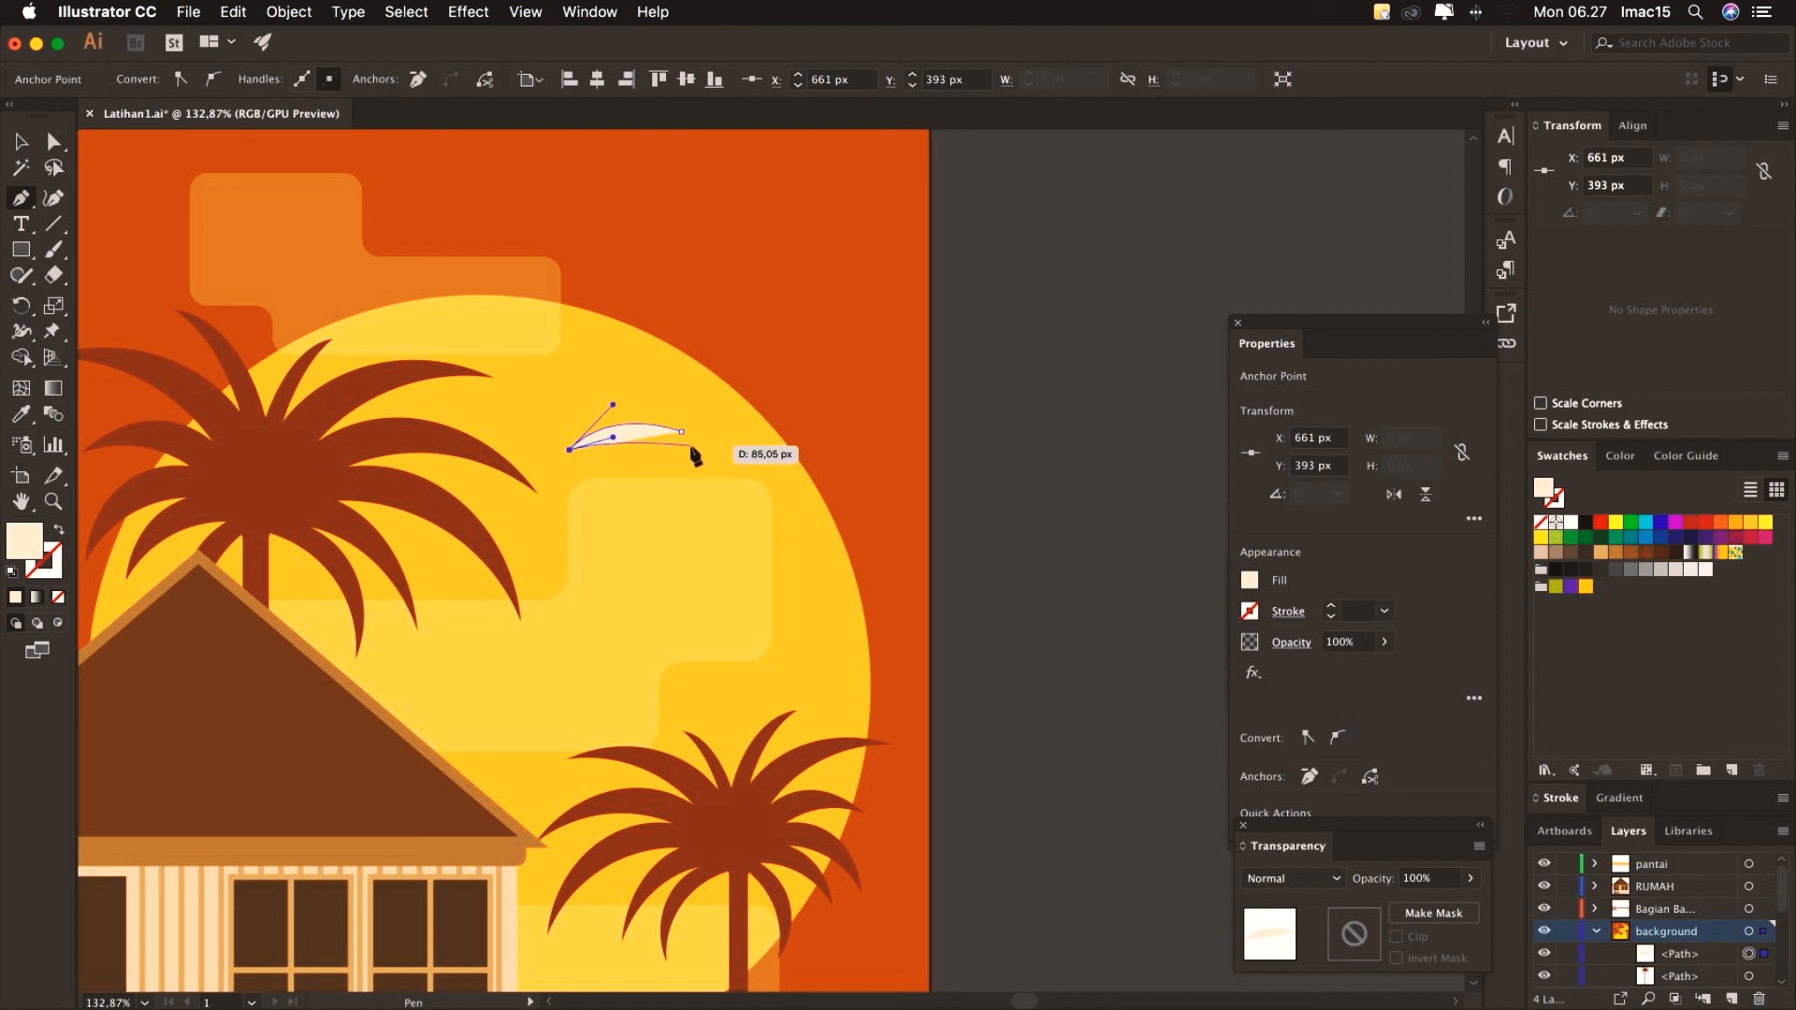
left_click_drag(693, 448, 729, 463)
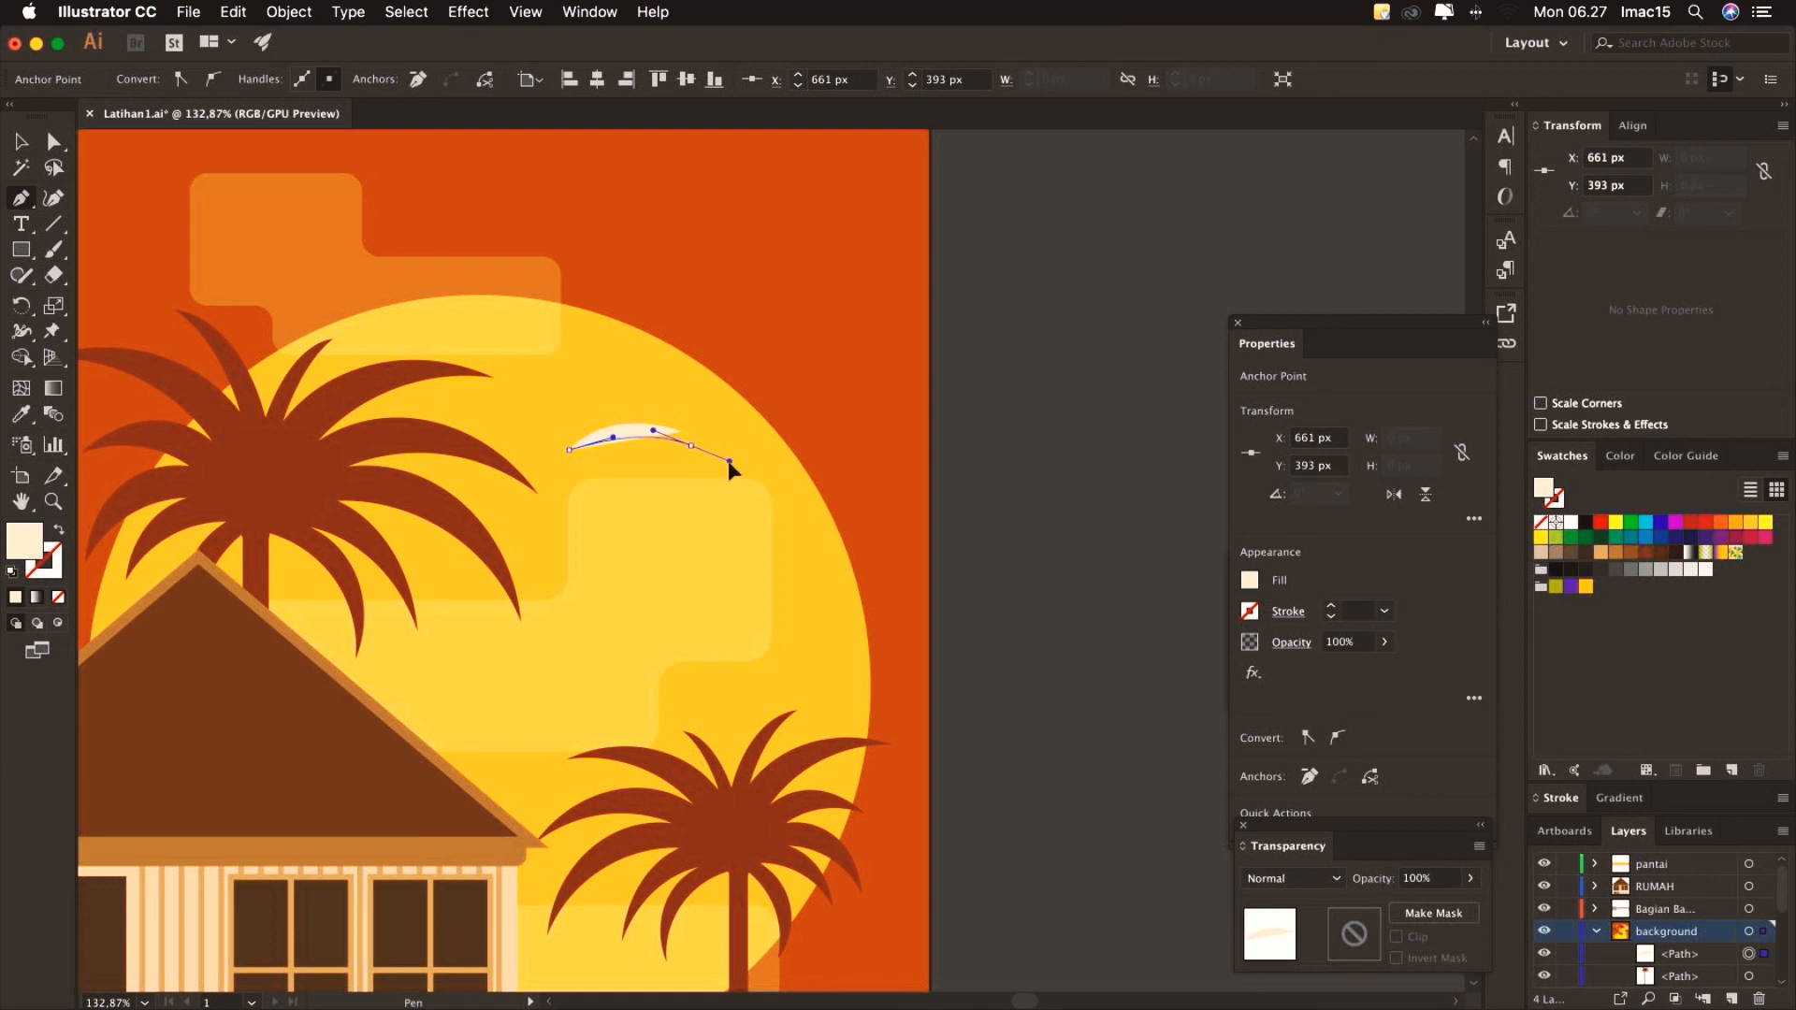
left_click_drag(730, 463, 723, 433)
left_click_drag(723, 434, 720, 422)
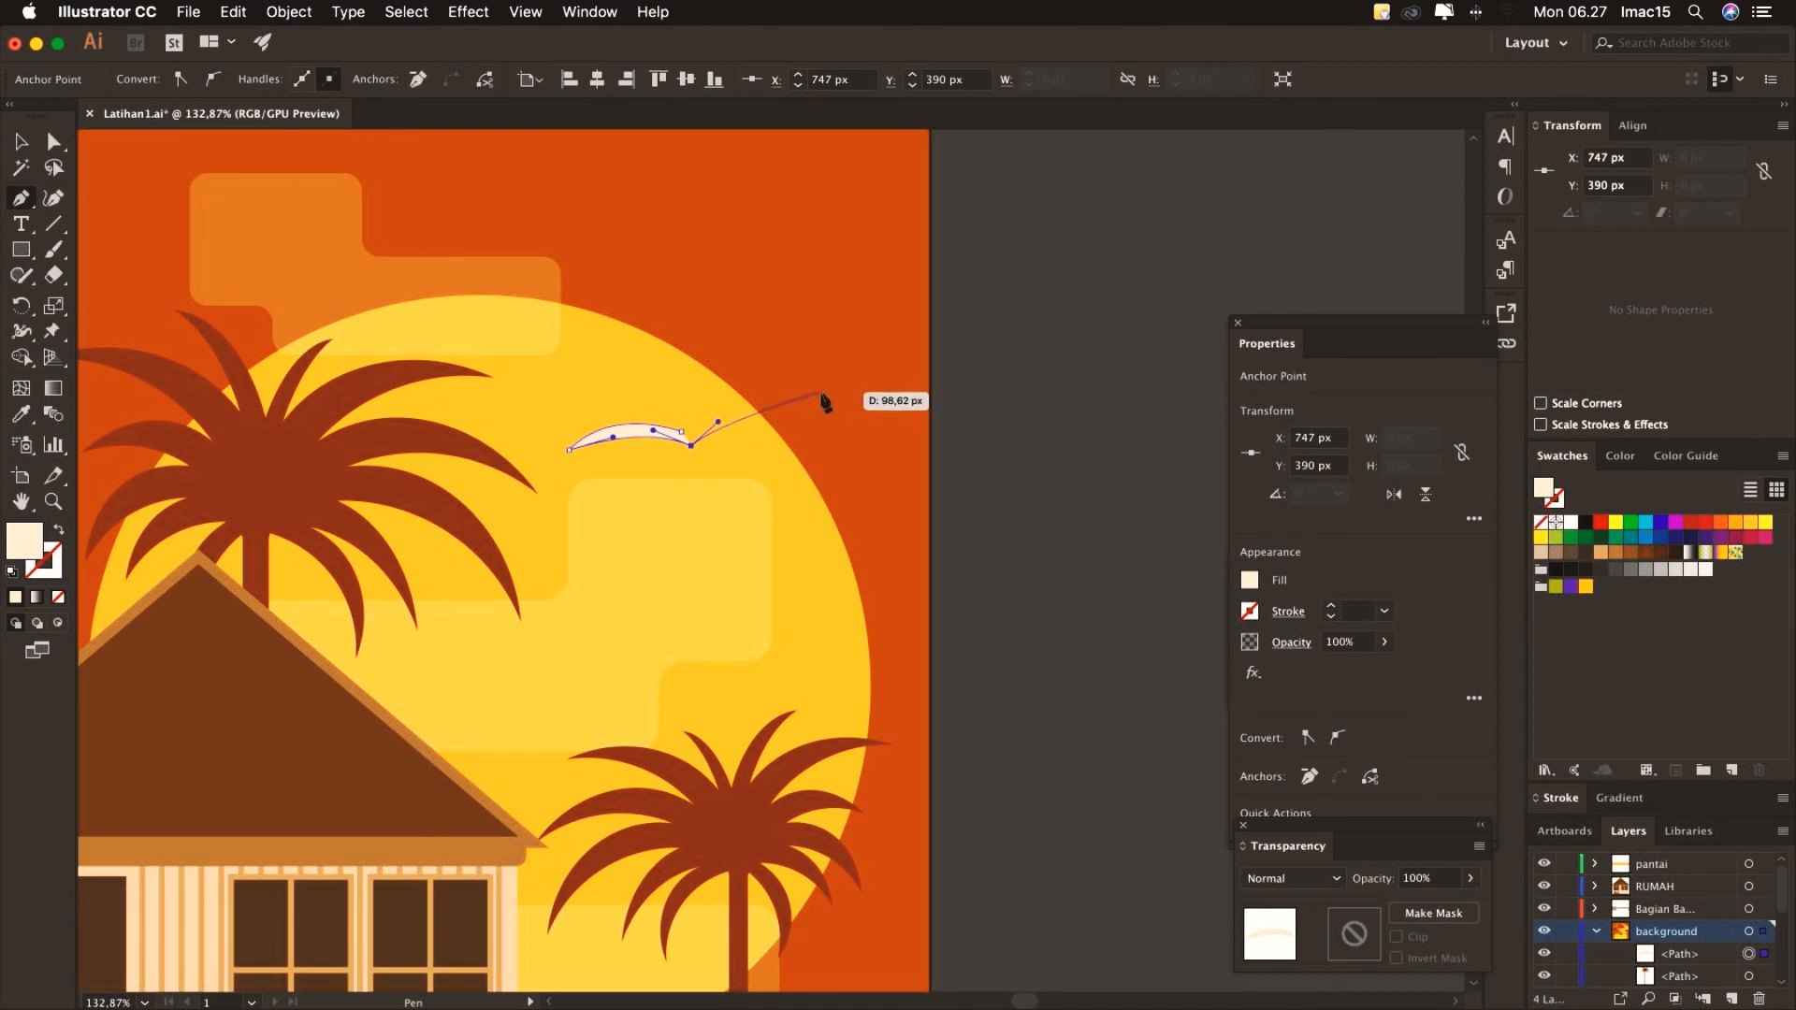
Draw the right wing's lower and upper curves with the Pen tool and close the bird's path at the body
left_click_drag(821, 393, 893, 398)
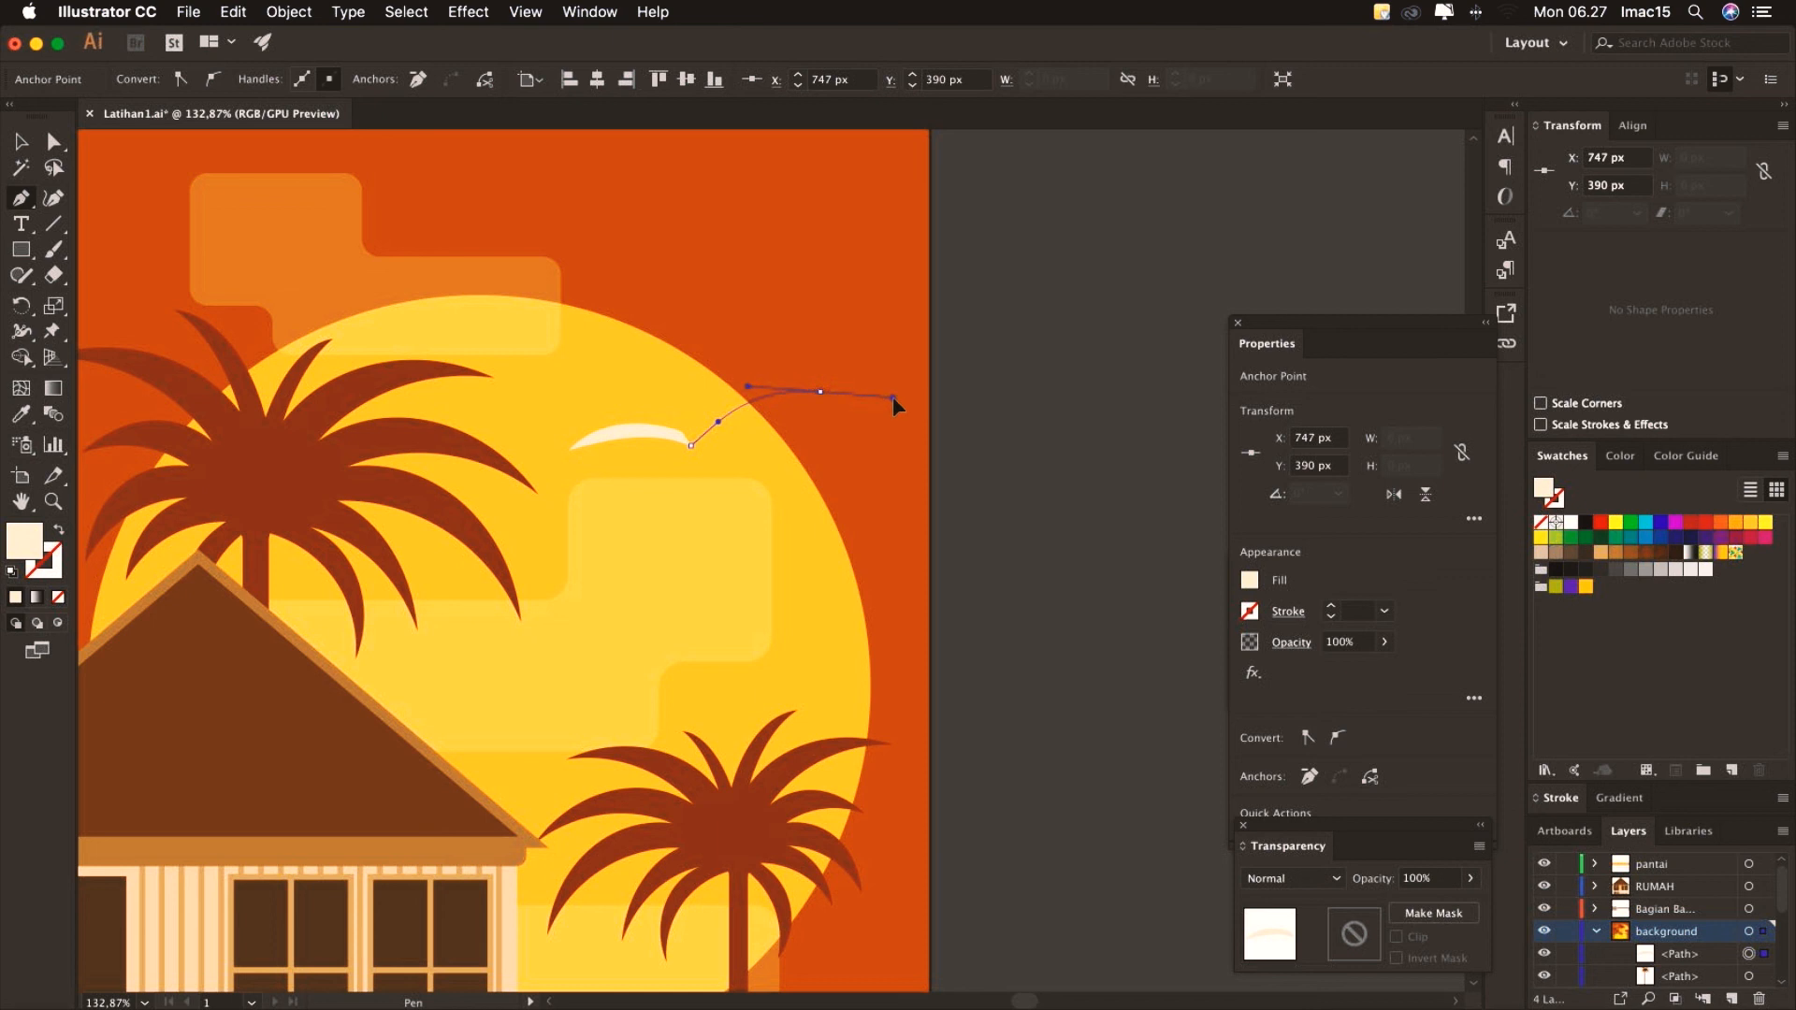
left_click_drag(893, 397, 793, 366)
left_click_drag(767, 383, 683, 428)
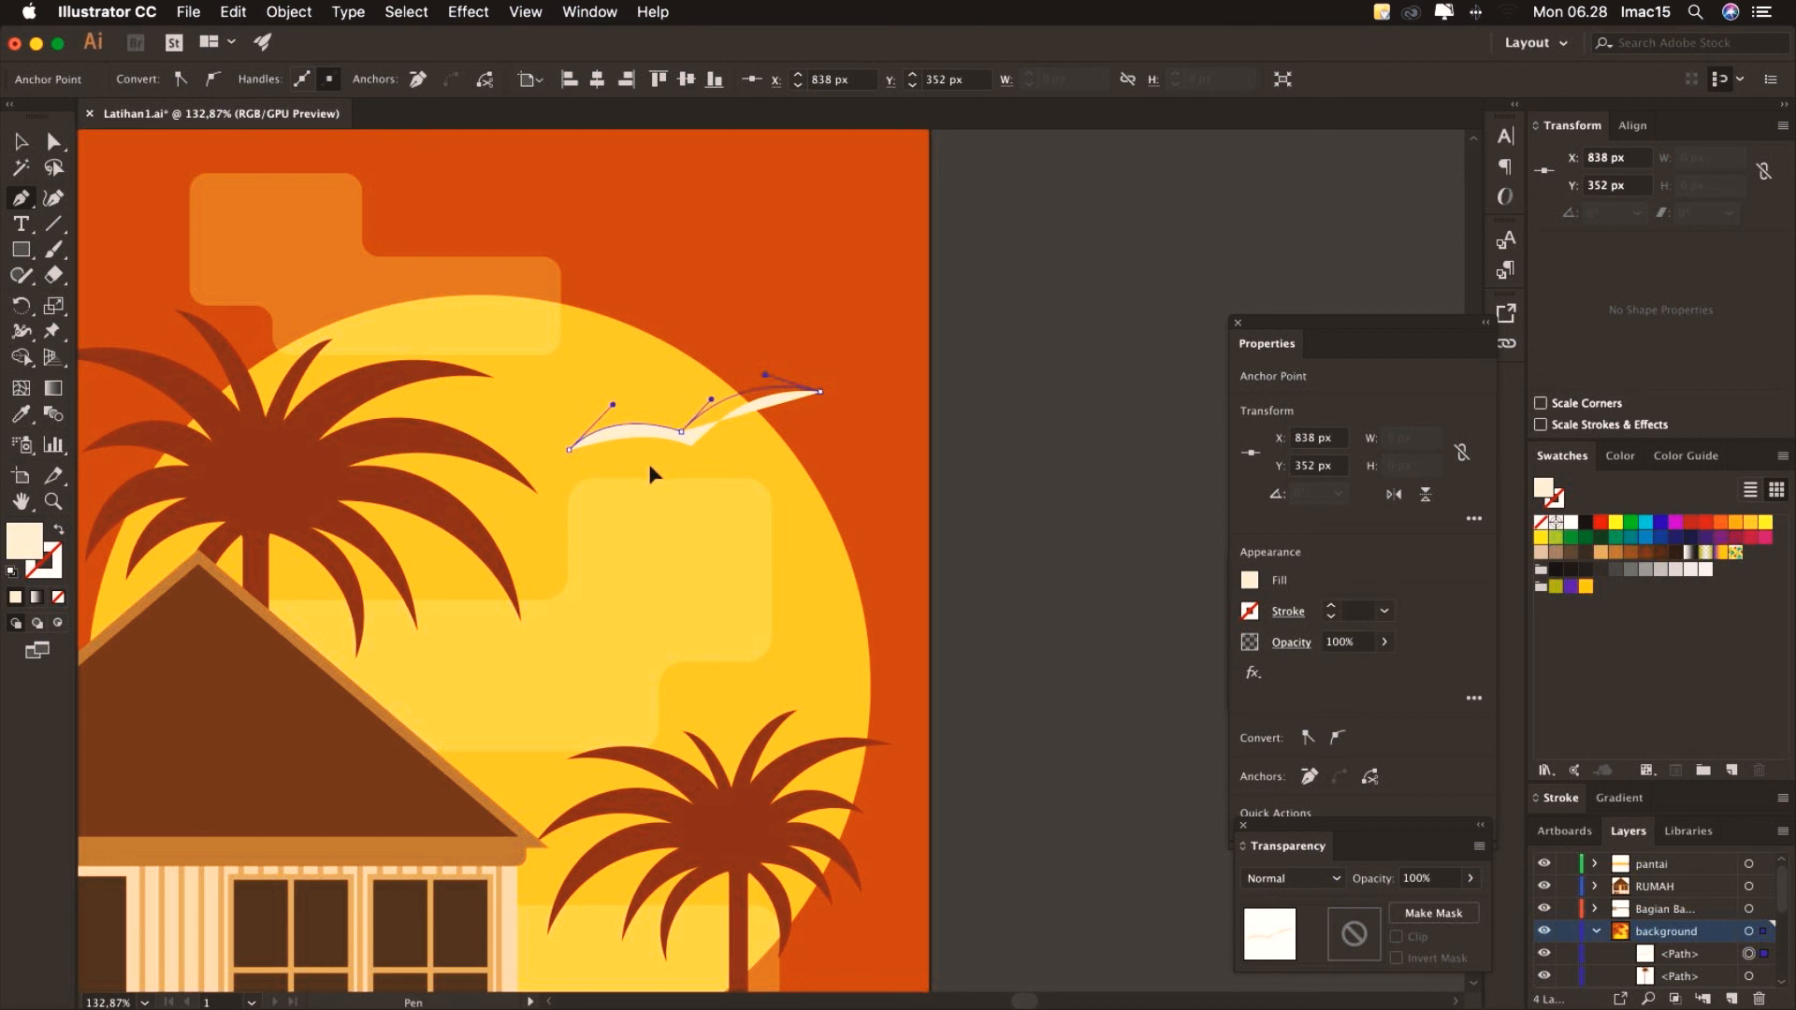
left_click_drag(650, 466, 646, 469)
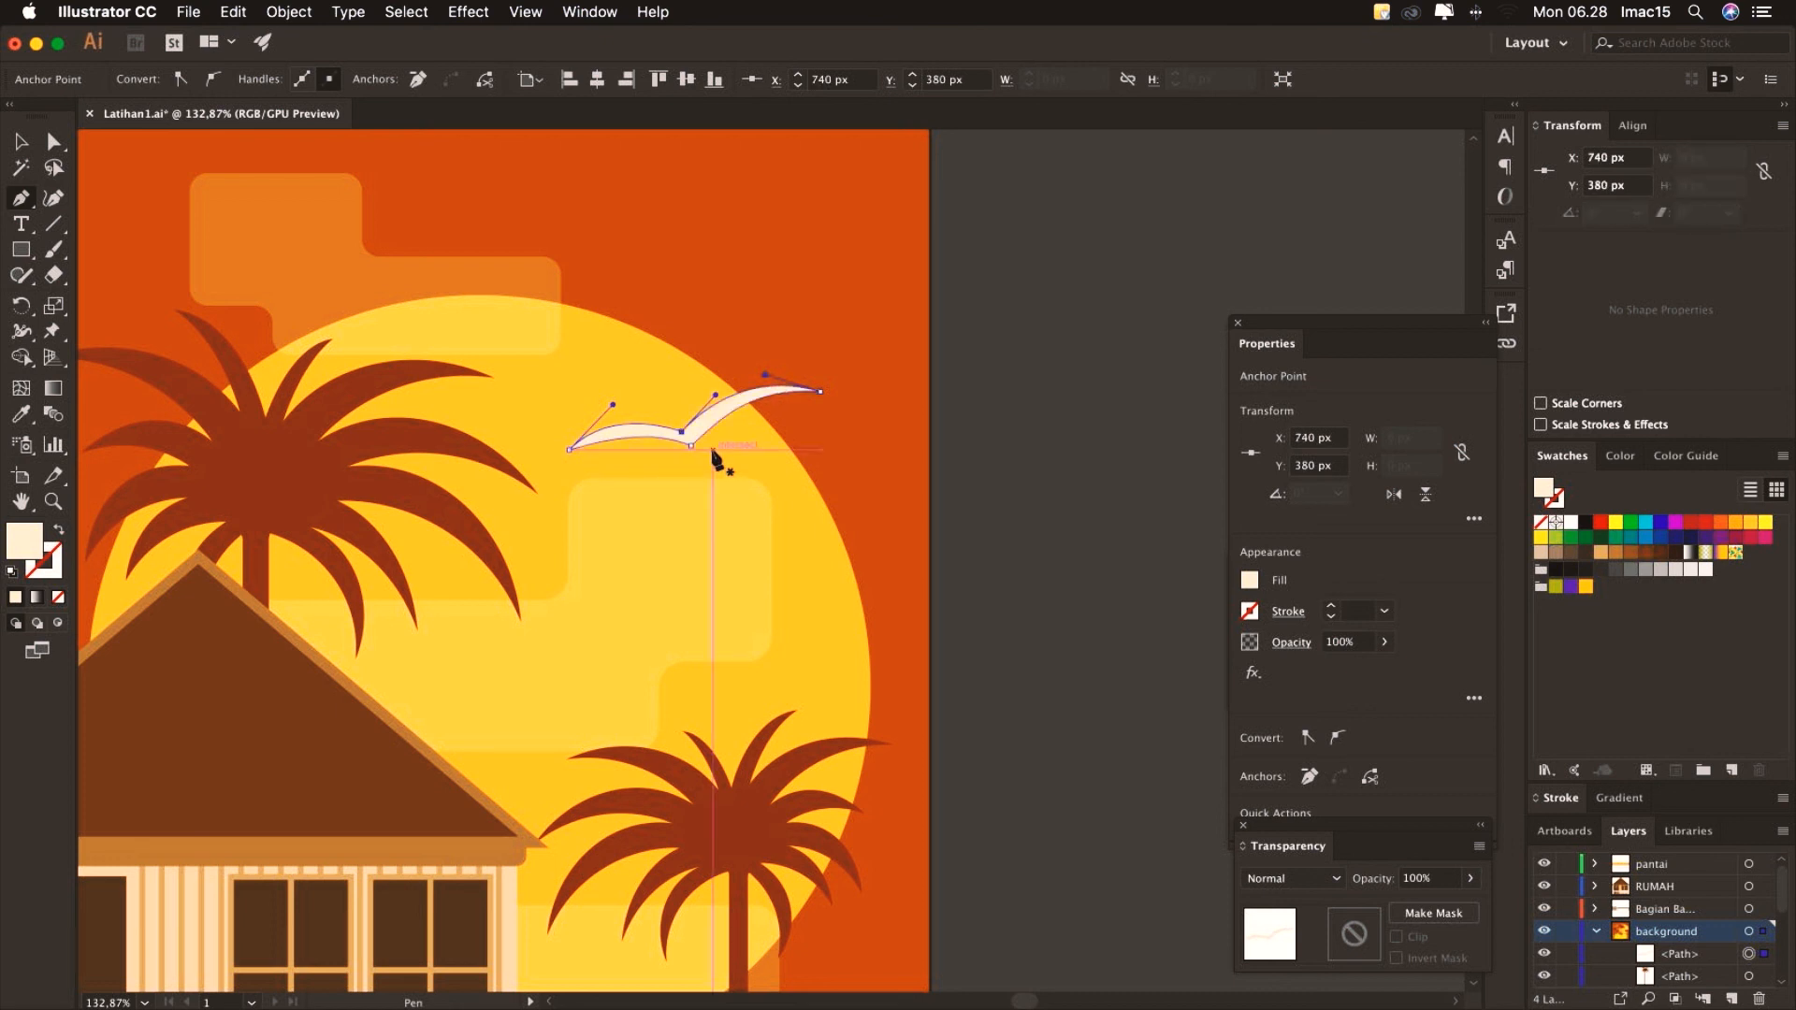
Shift the bird's upper body anchor slightly to the right, to about X 744 px and Y 379 px
left_click(54, 143)
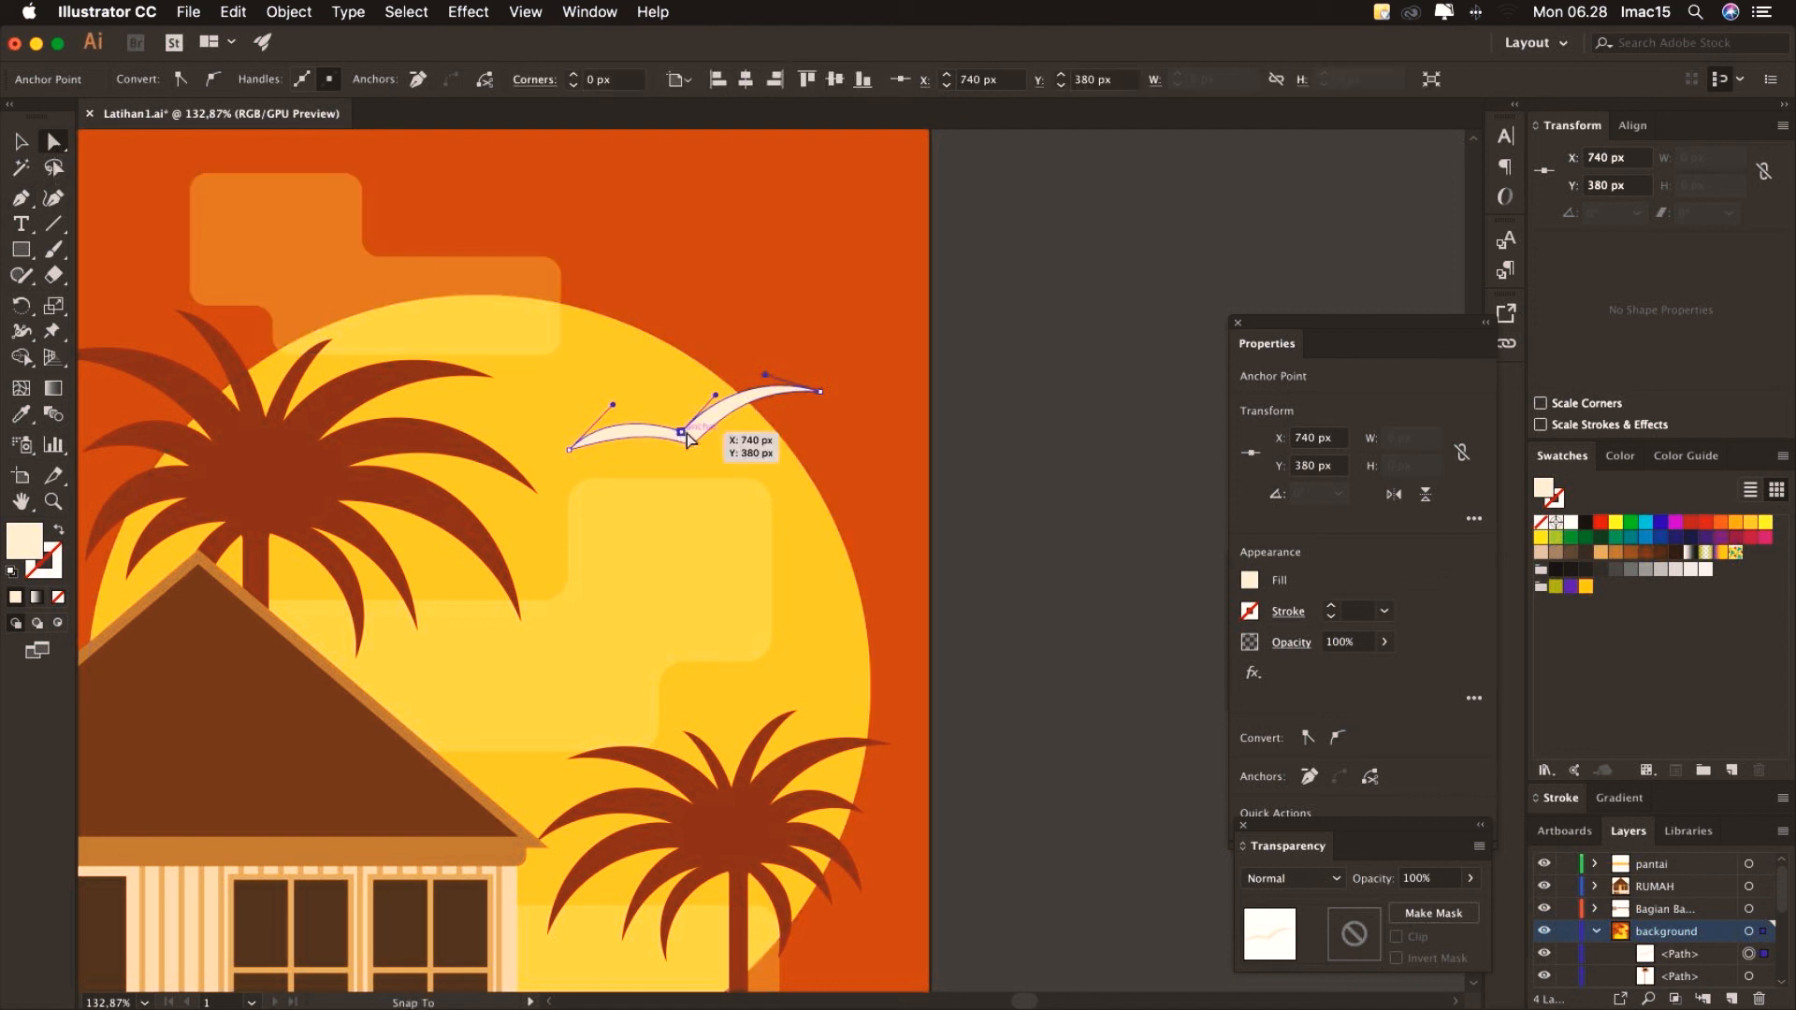
left_click(682, 436)
left_click_drag(682, 435, 695, 434)
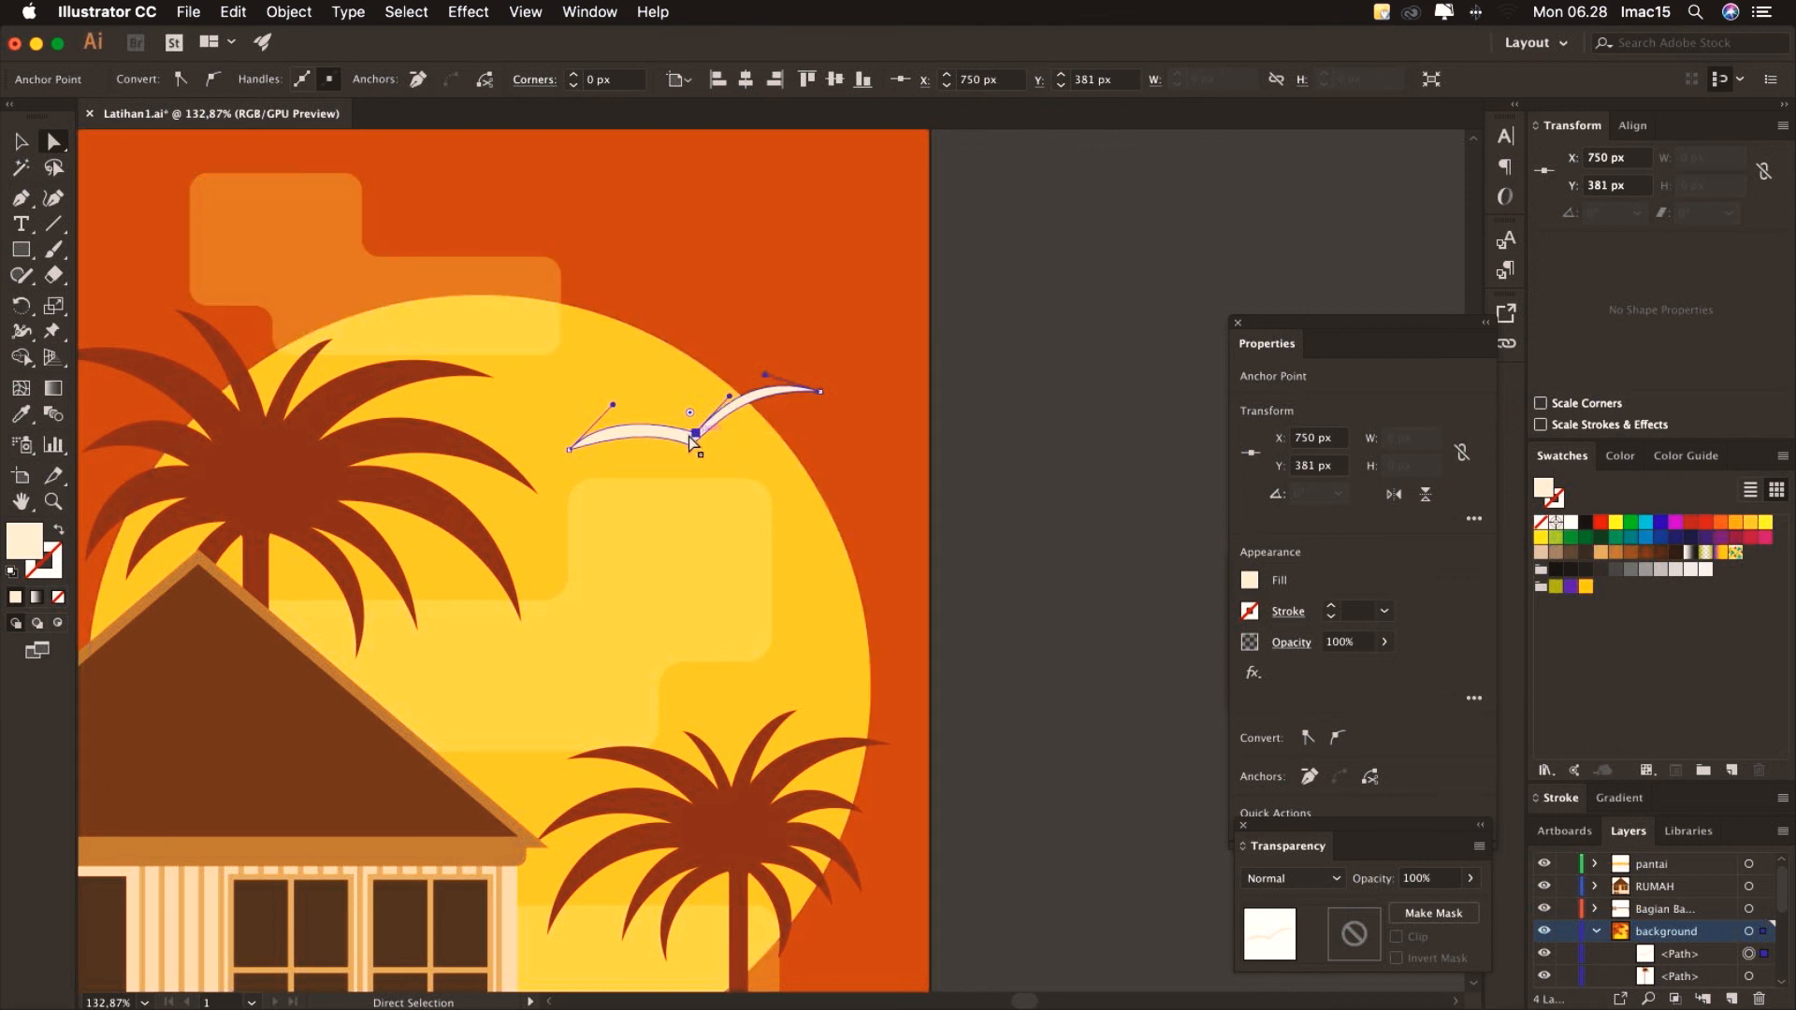
left_click_drag(695, 434, 687, 430)
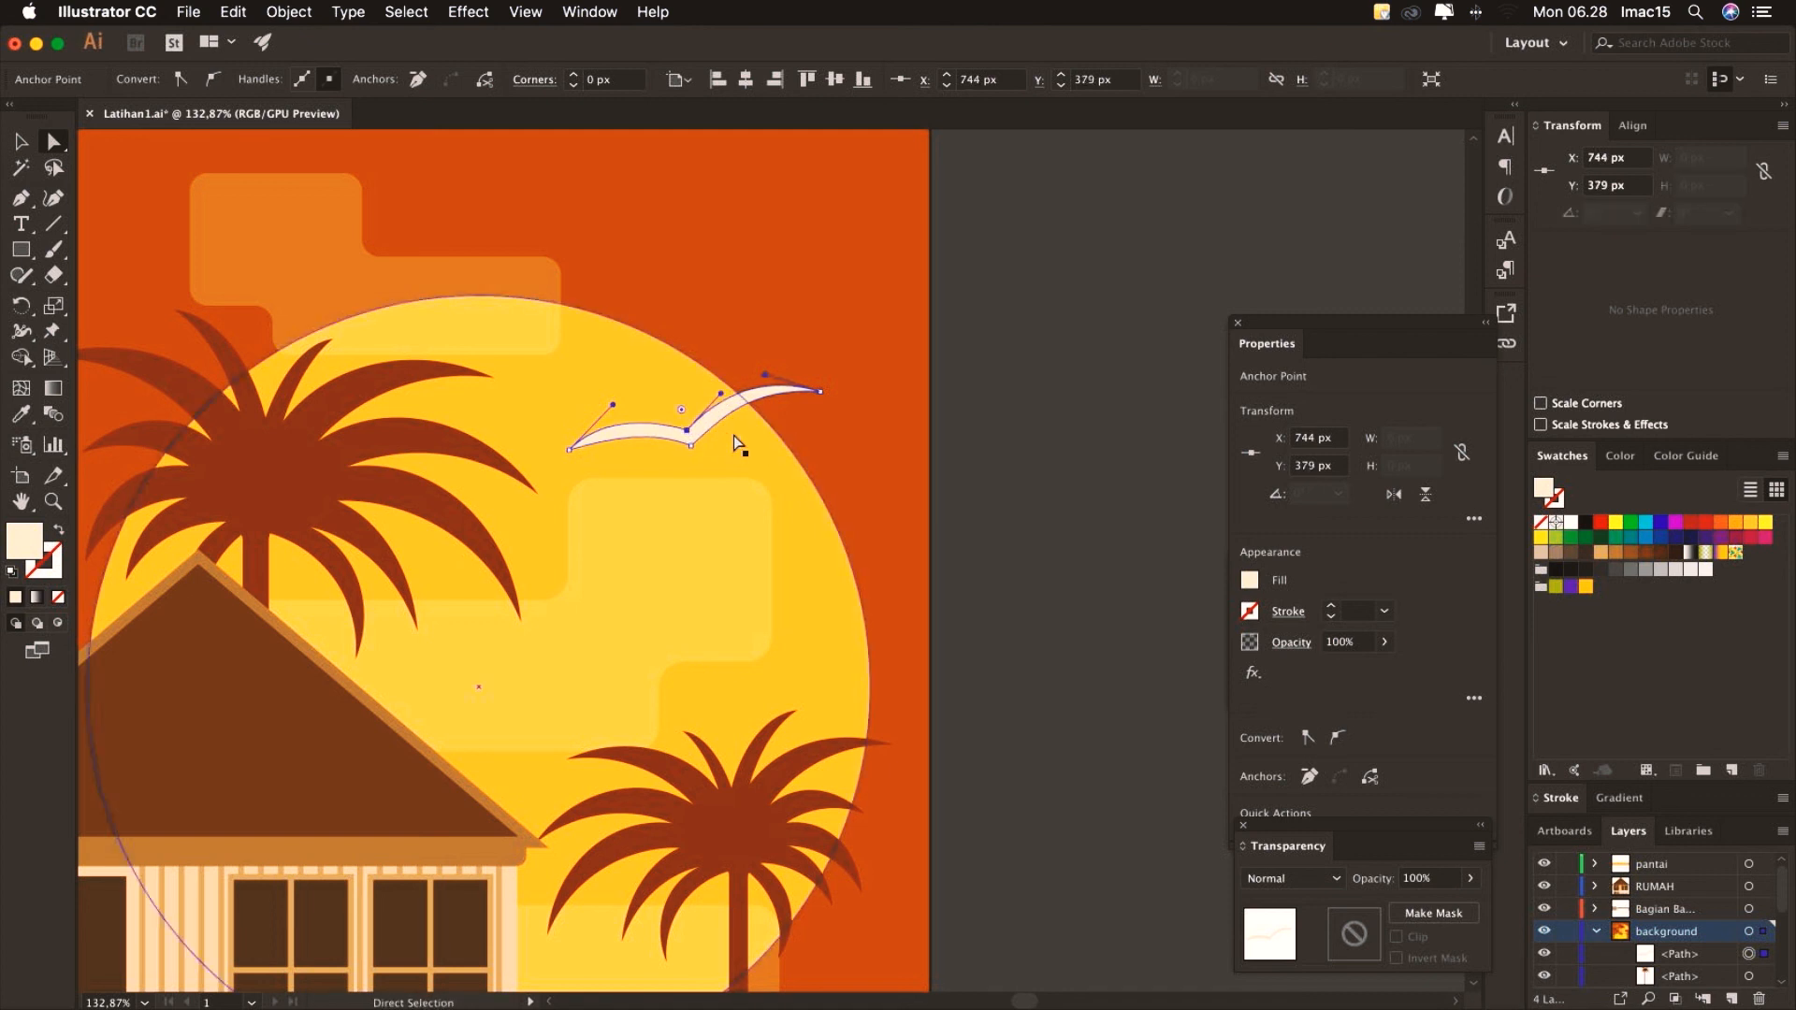
Turn off Snap to Pixel and Snap to Point for fine adjustment of the bird's anchors
left_click(524, 13)
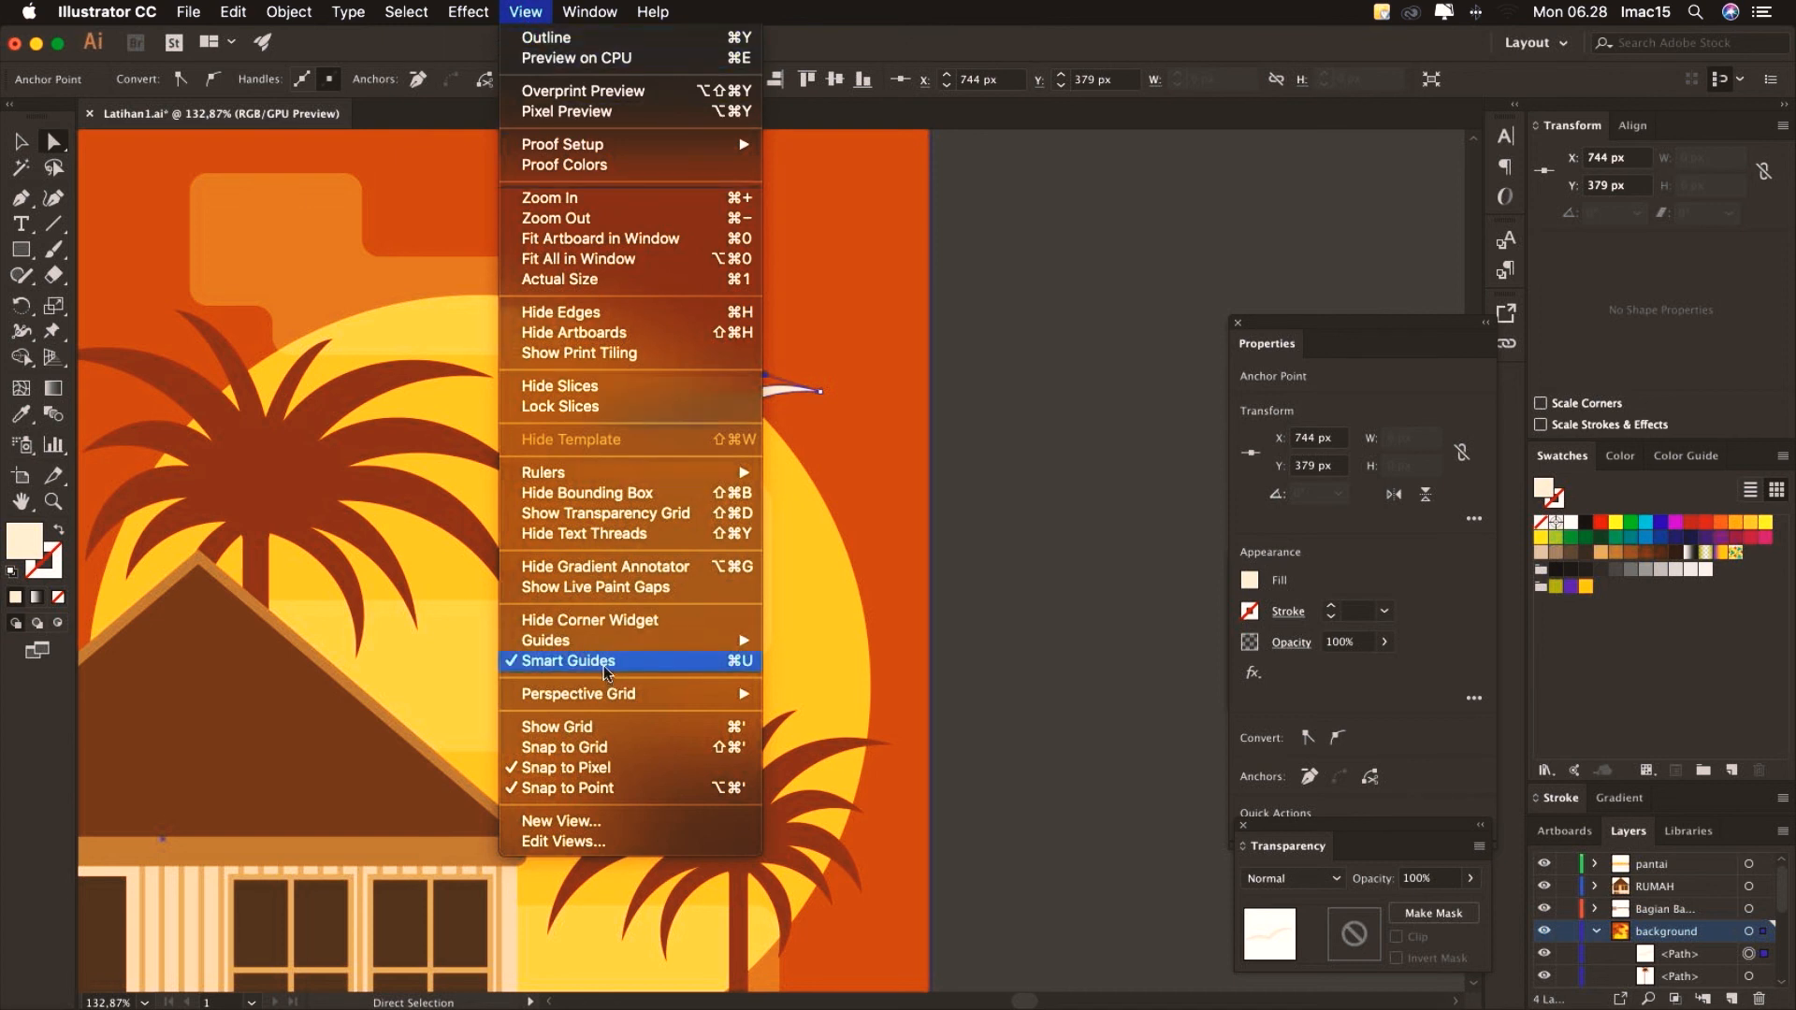
left_click(606, 772)
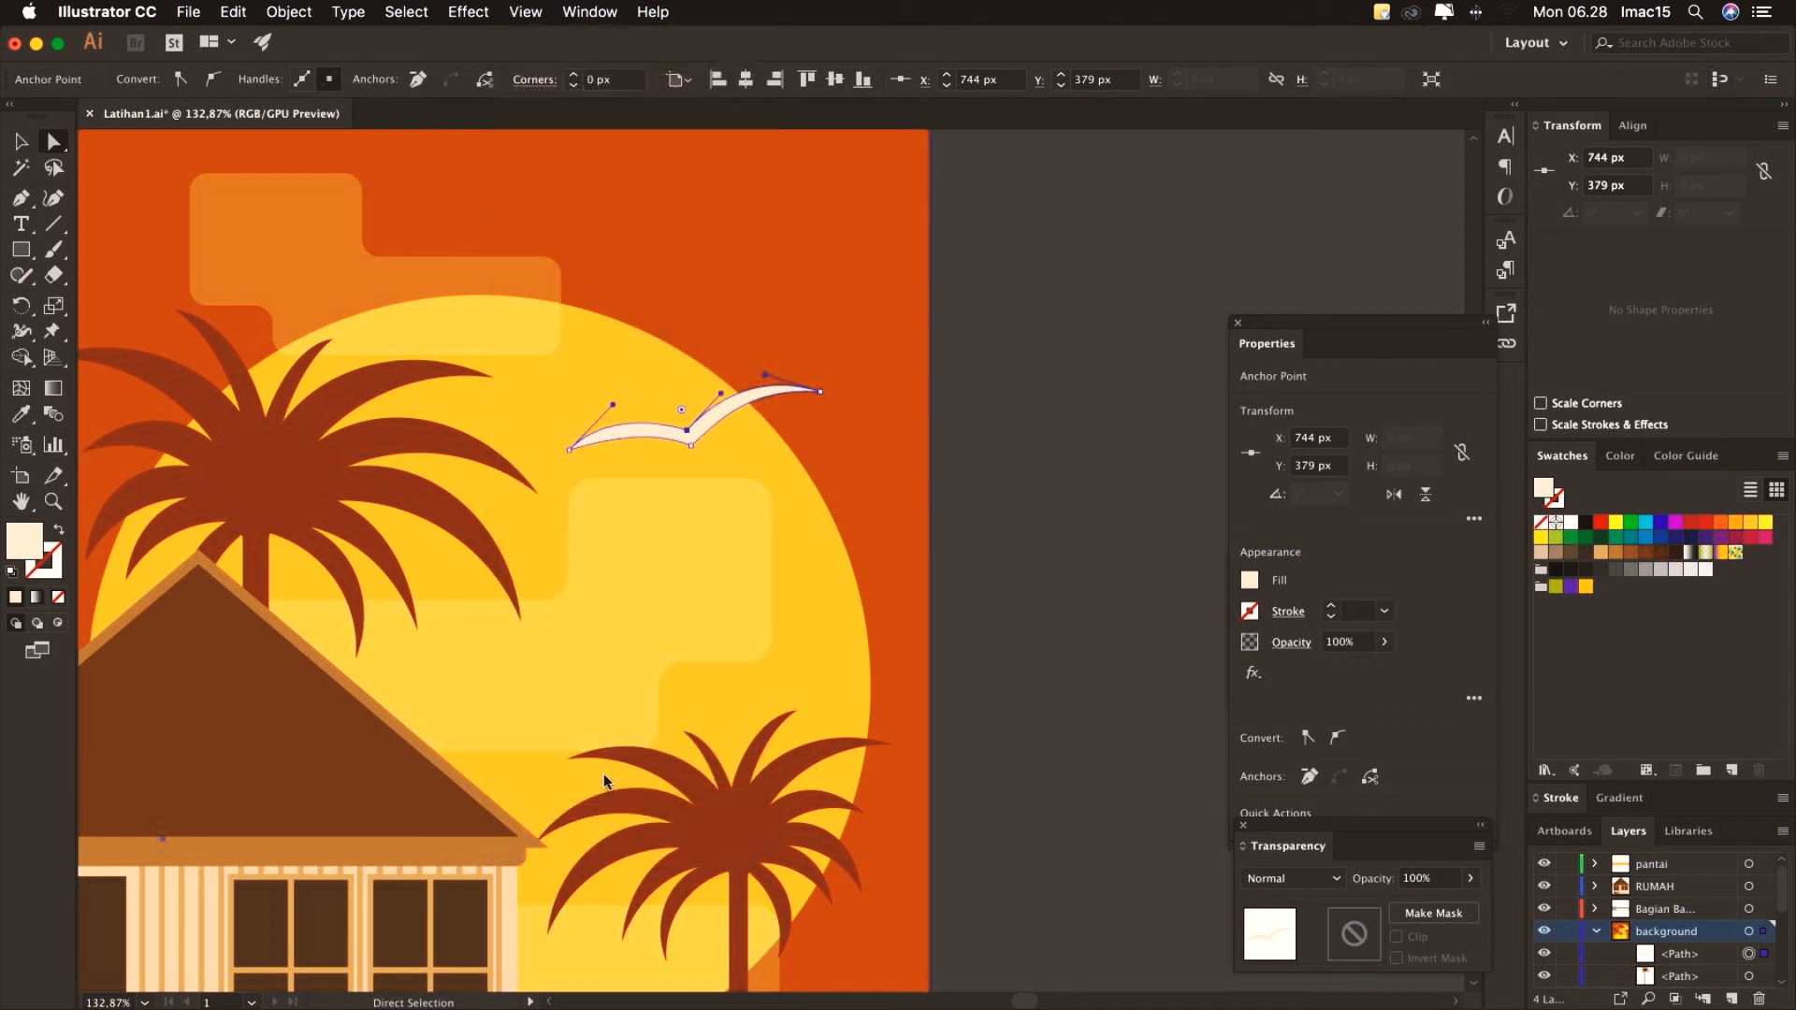
left_click(528, 17)
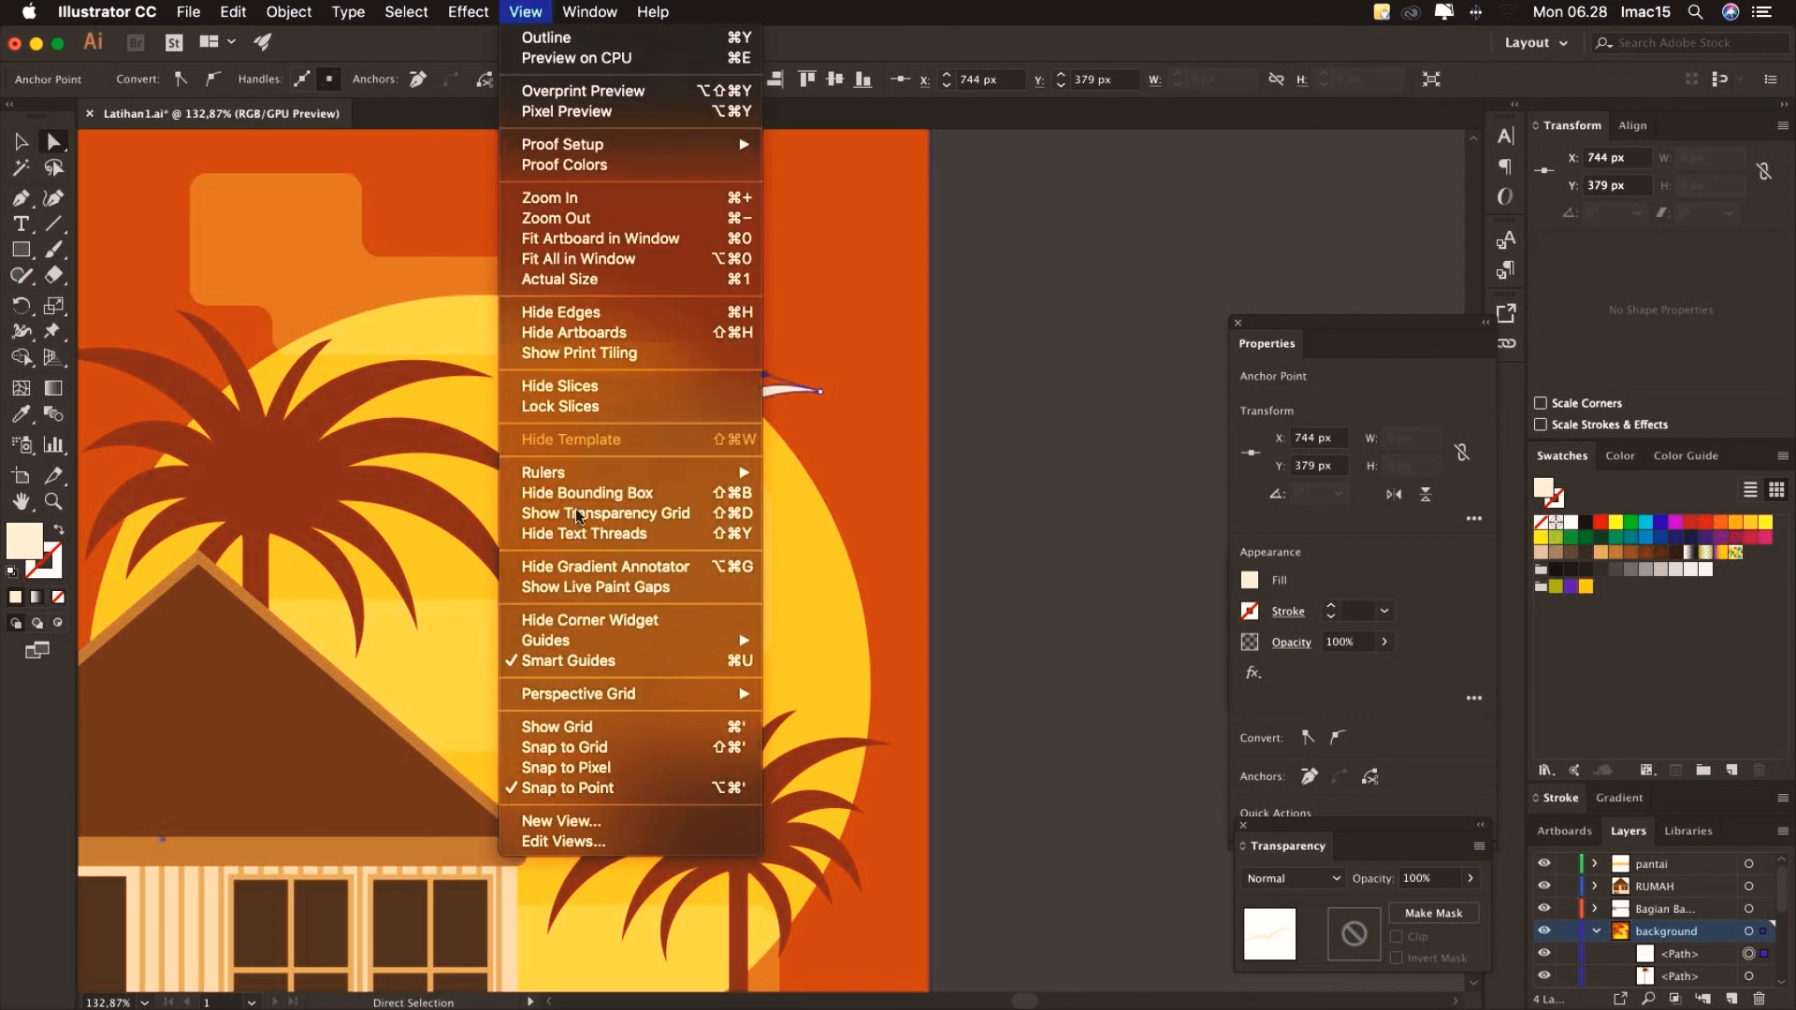
left_click(606, 792)
left_click_drag(686, 433, 686, 433)
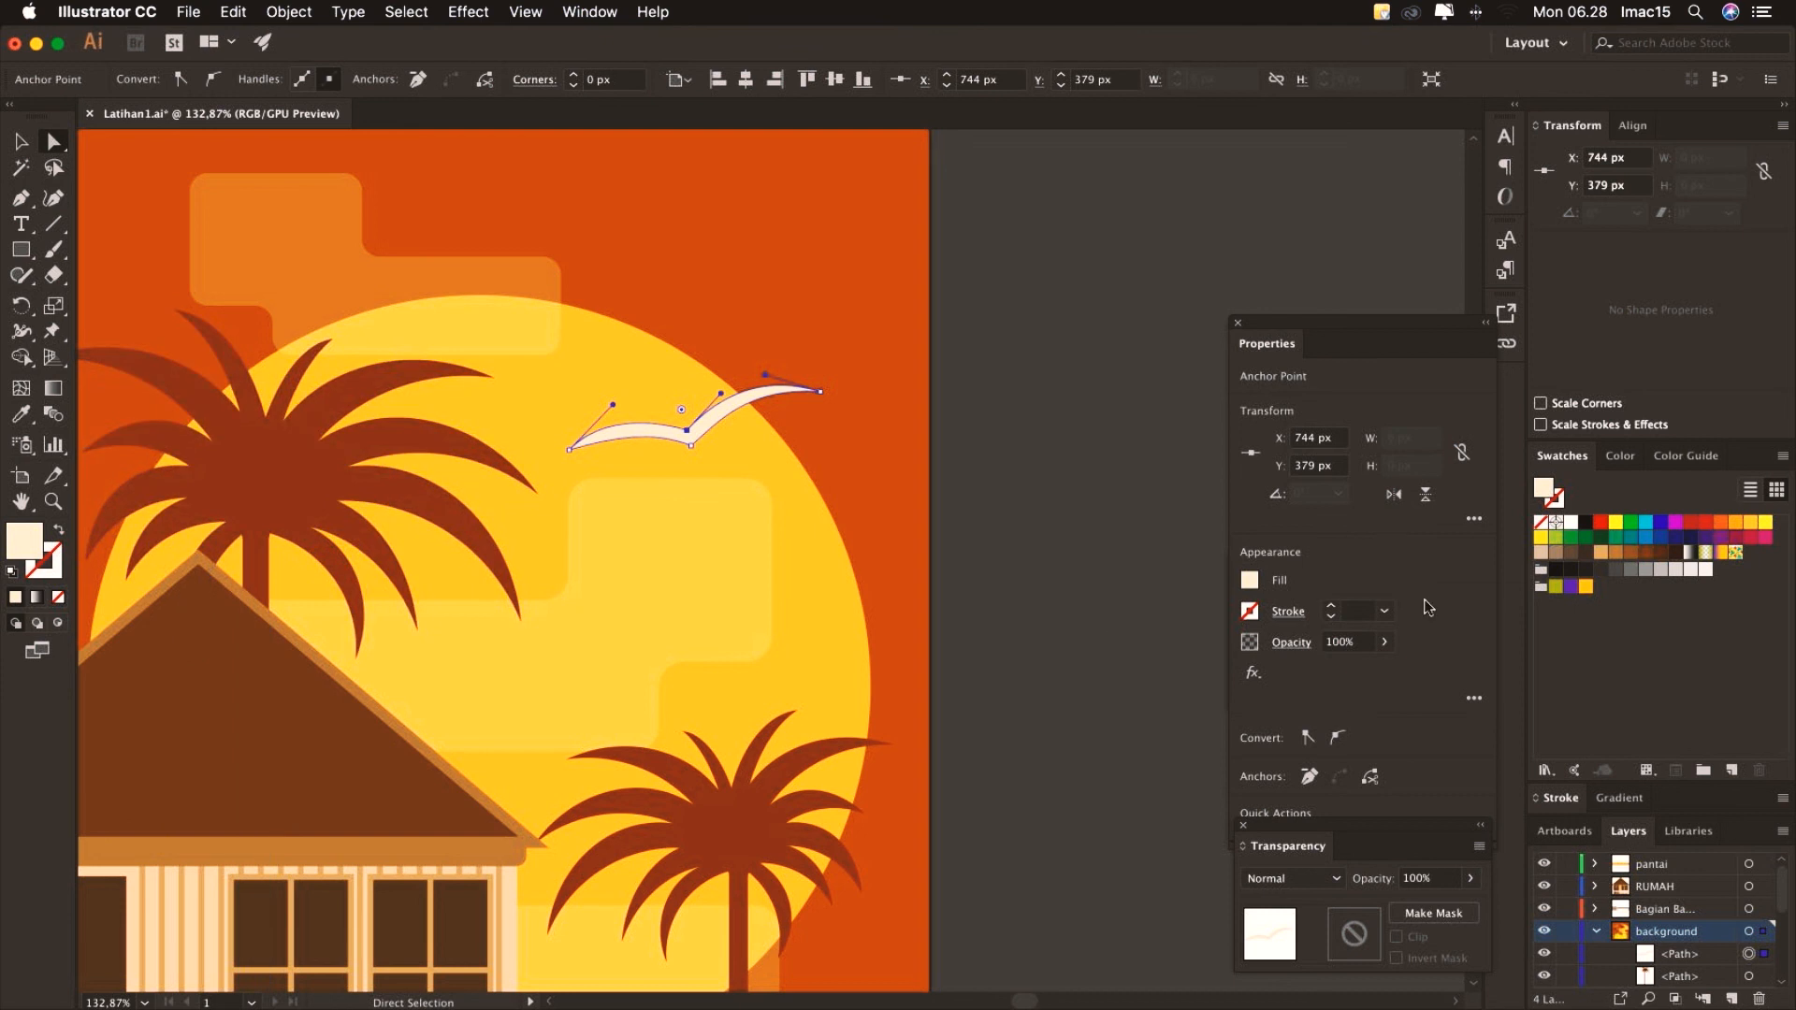
Fill the bird with the light orange-brown swatch and set its blending mode to Multiply
left_click(1616, 553)
left_click(1631, 553)
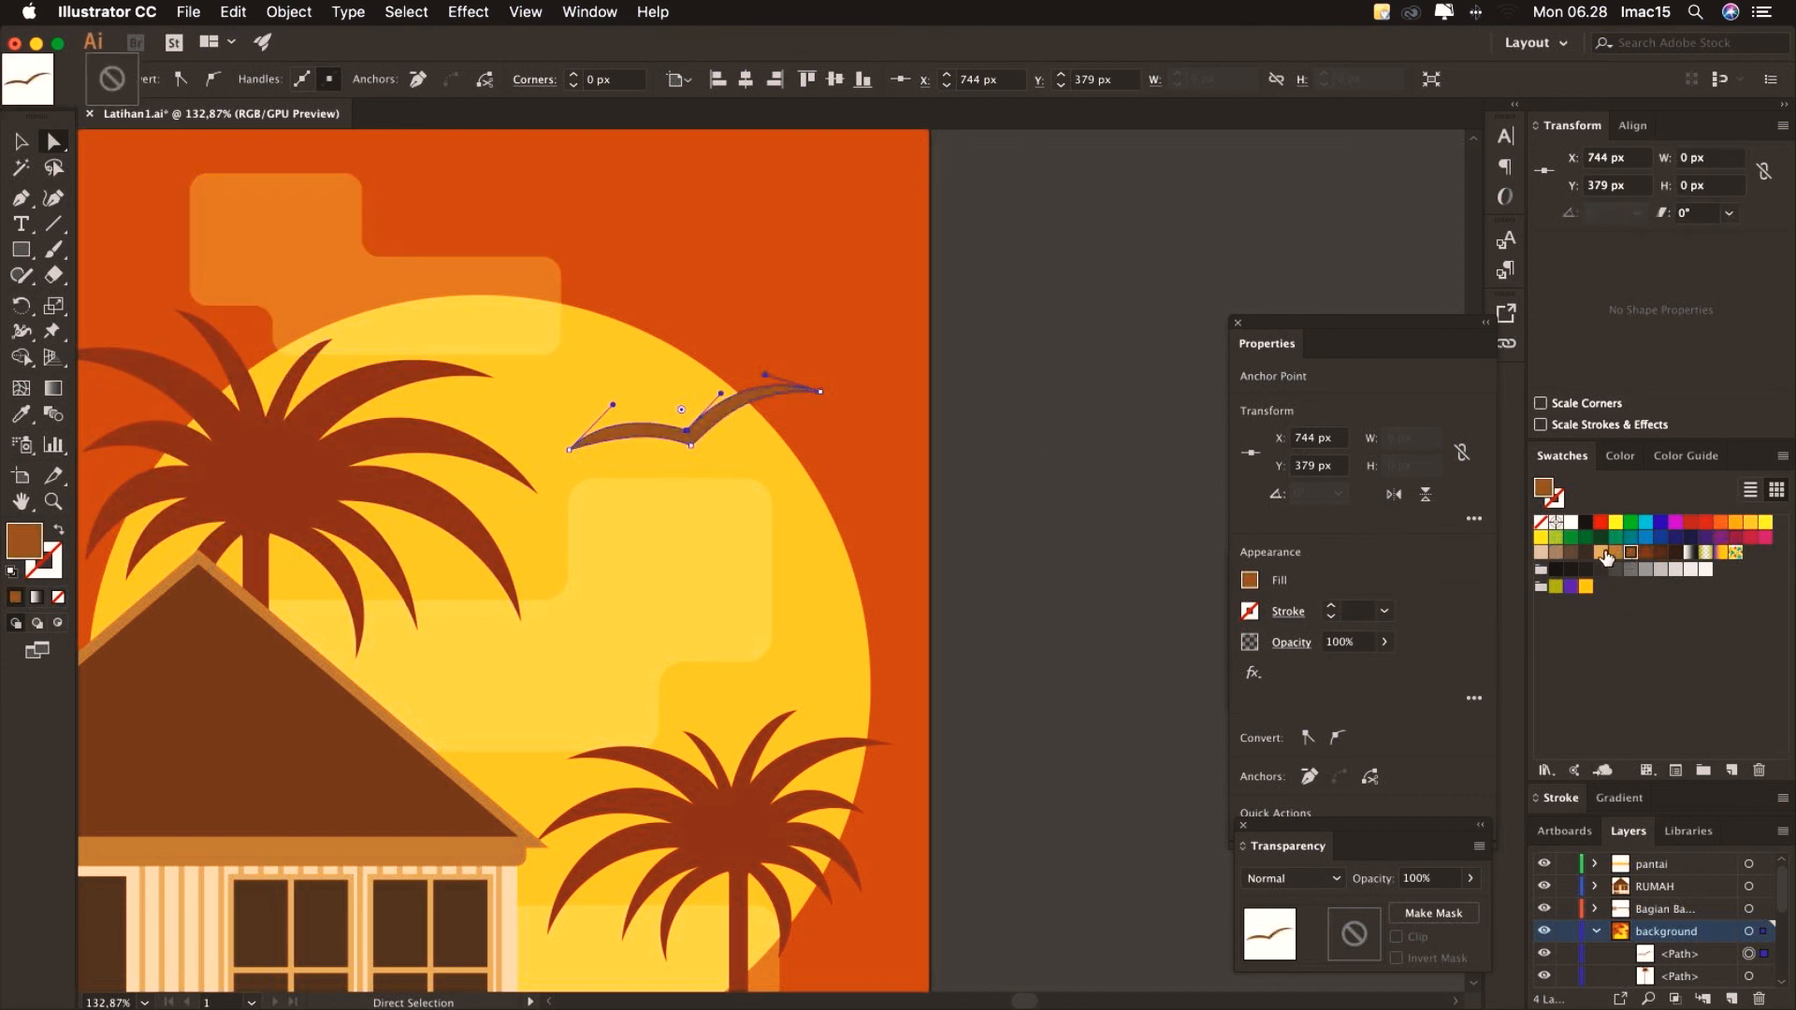
key("v")
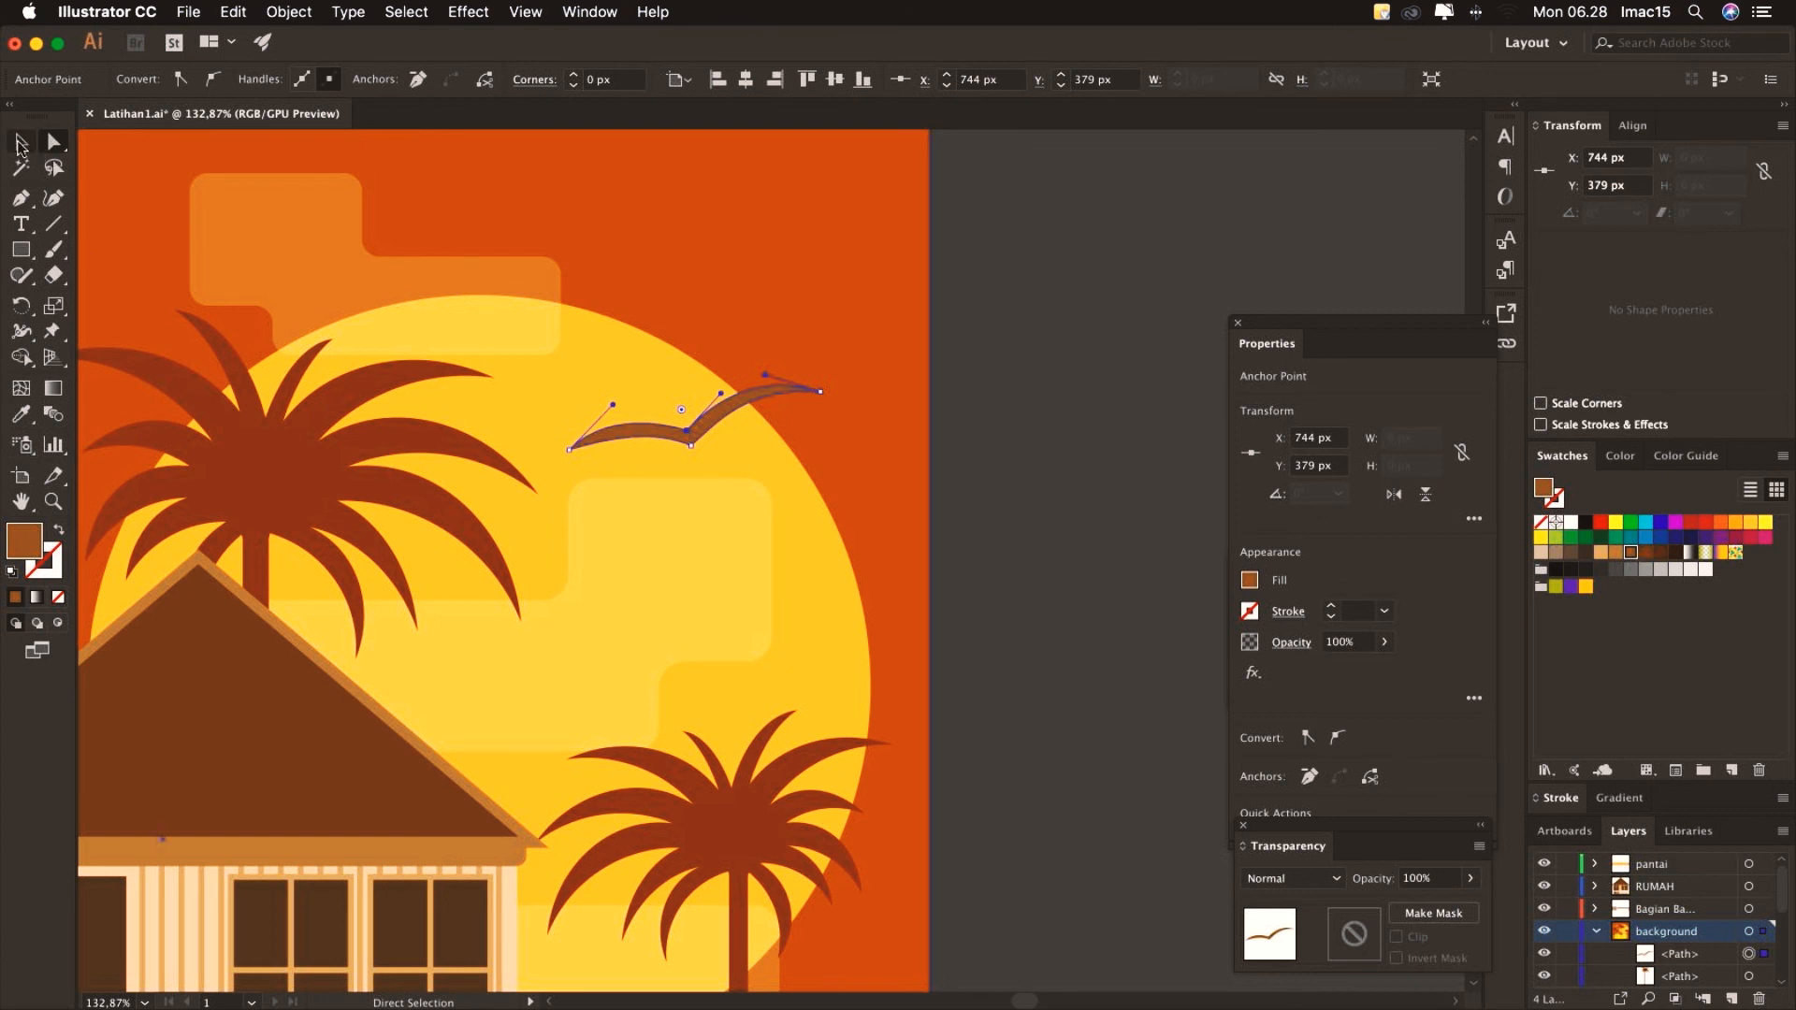
left_click(1336, 881)
left_click(1289, 530)
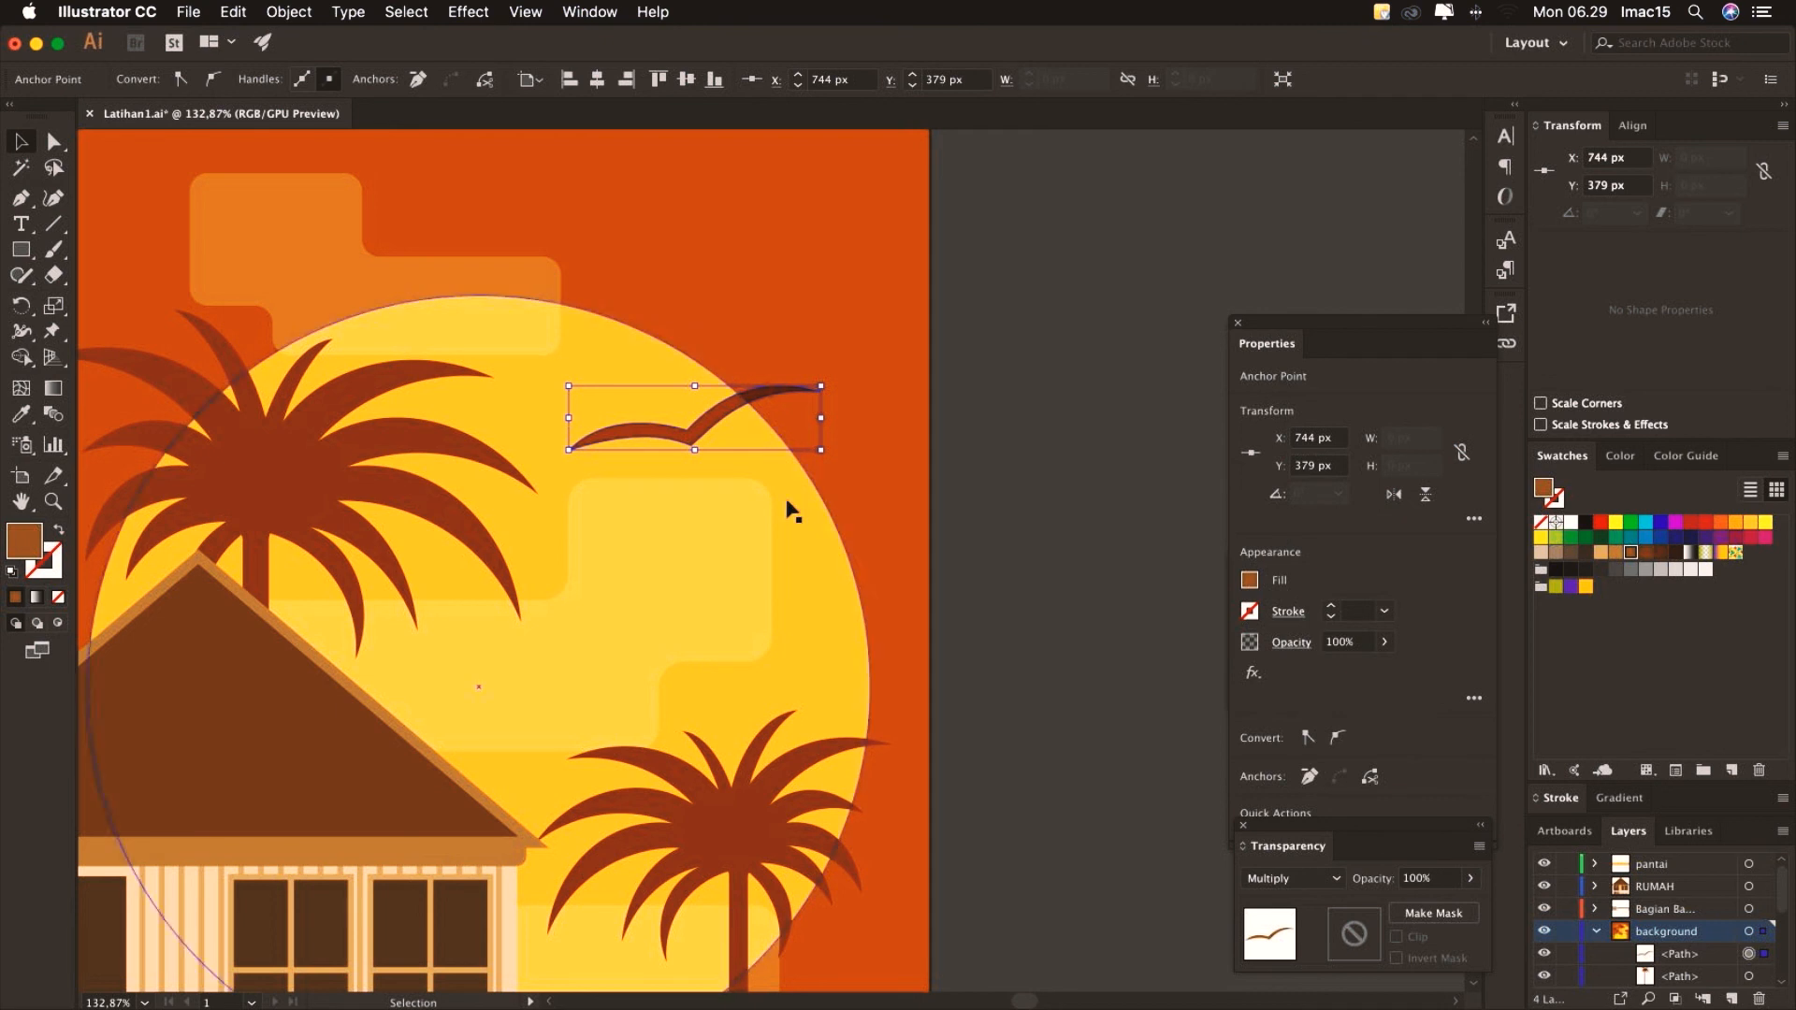
left_click(1615, 552)
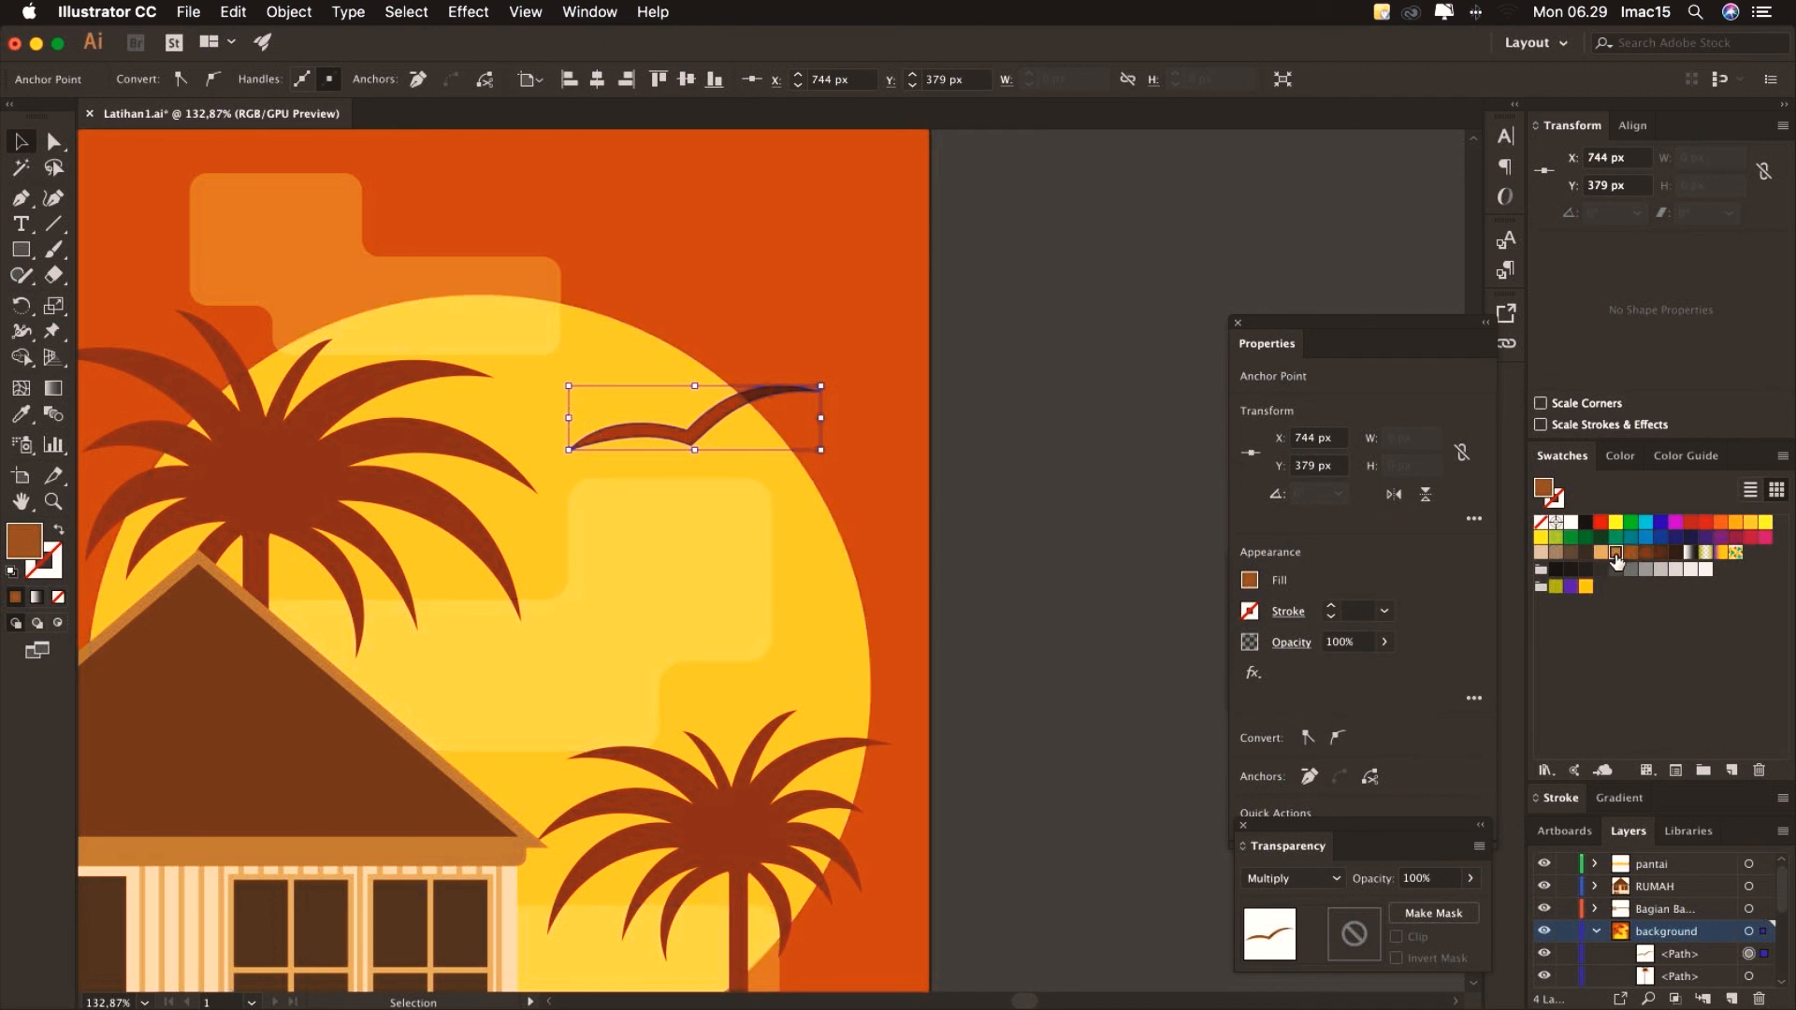
Scale the bird down to about 124 by 32 px and place a duplicate of it nearby over the sun's right edge
left_click_drag(568, 385, 643, 405)
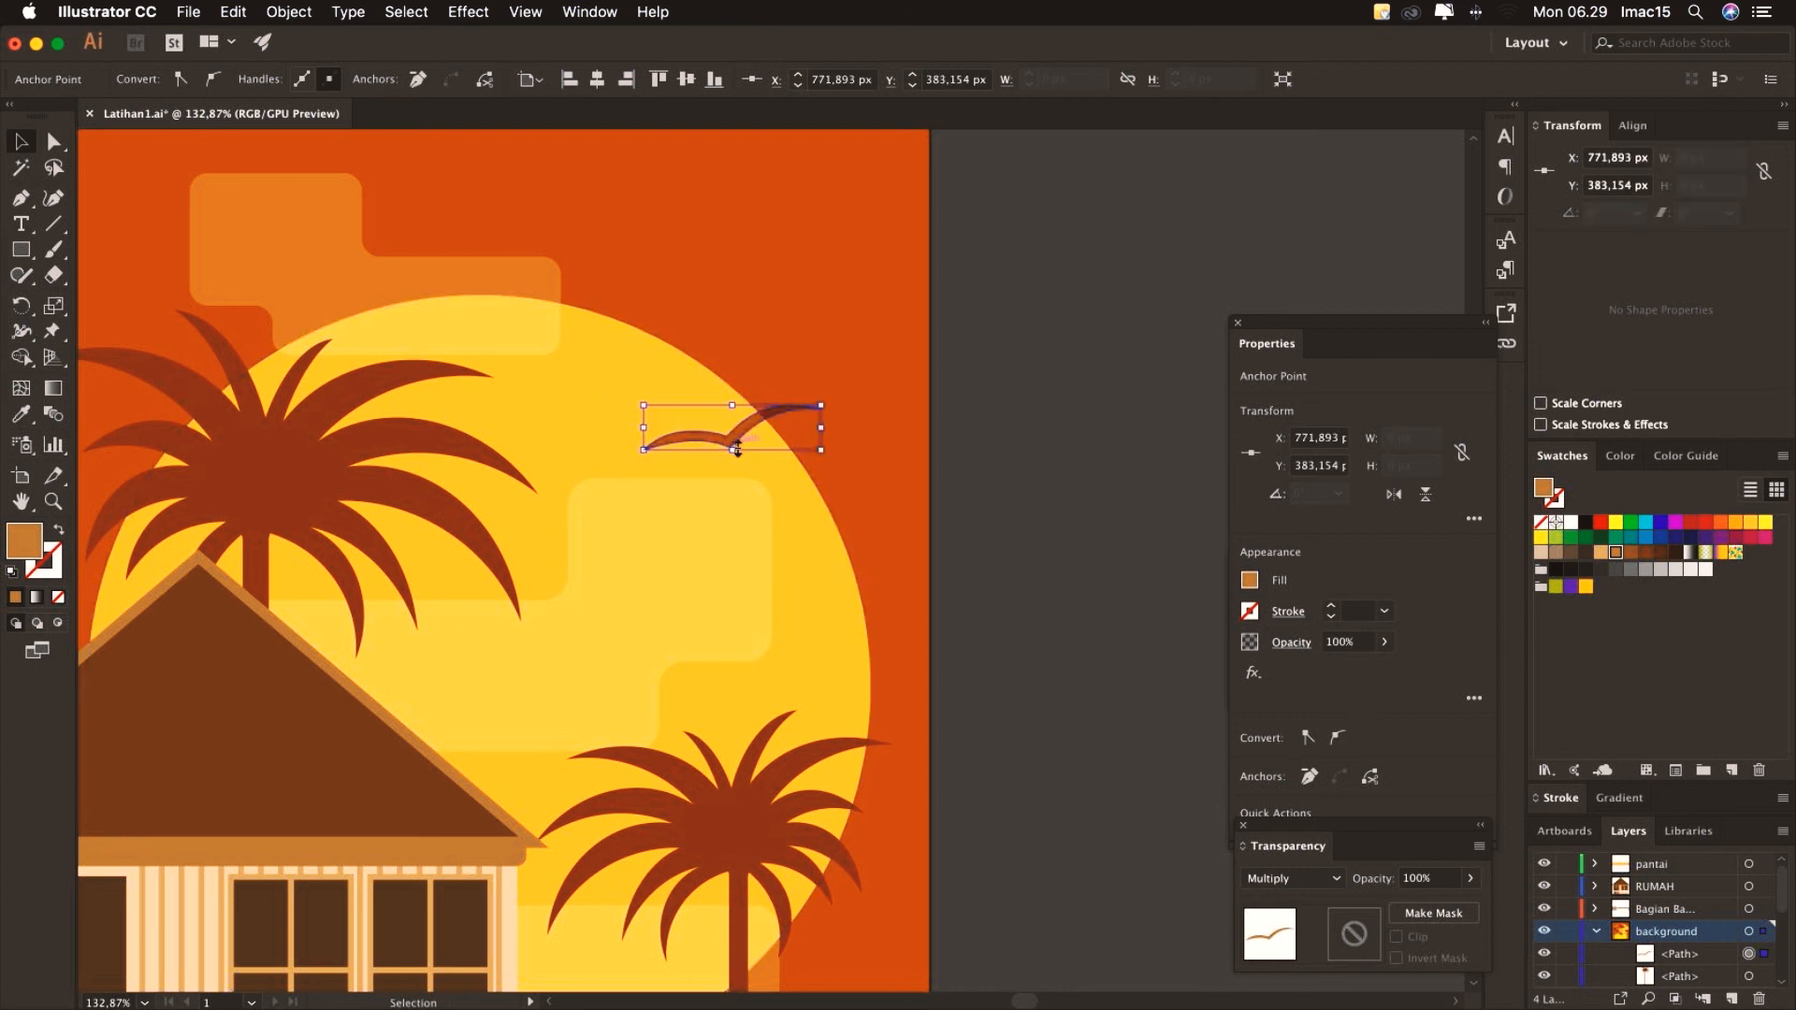
left_click(756, 435)
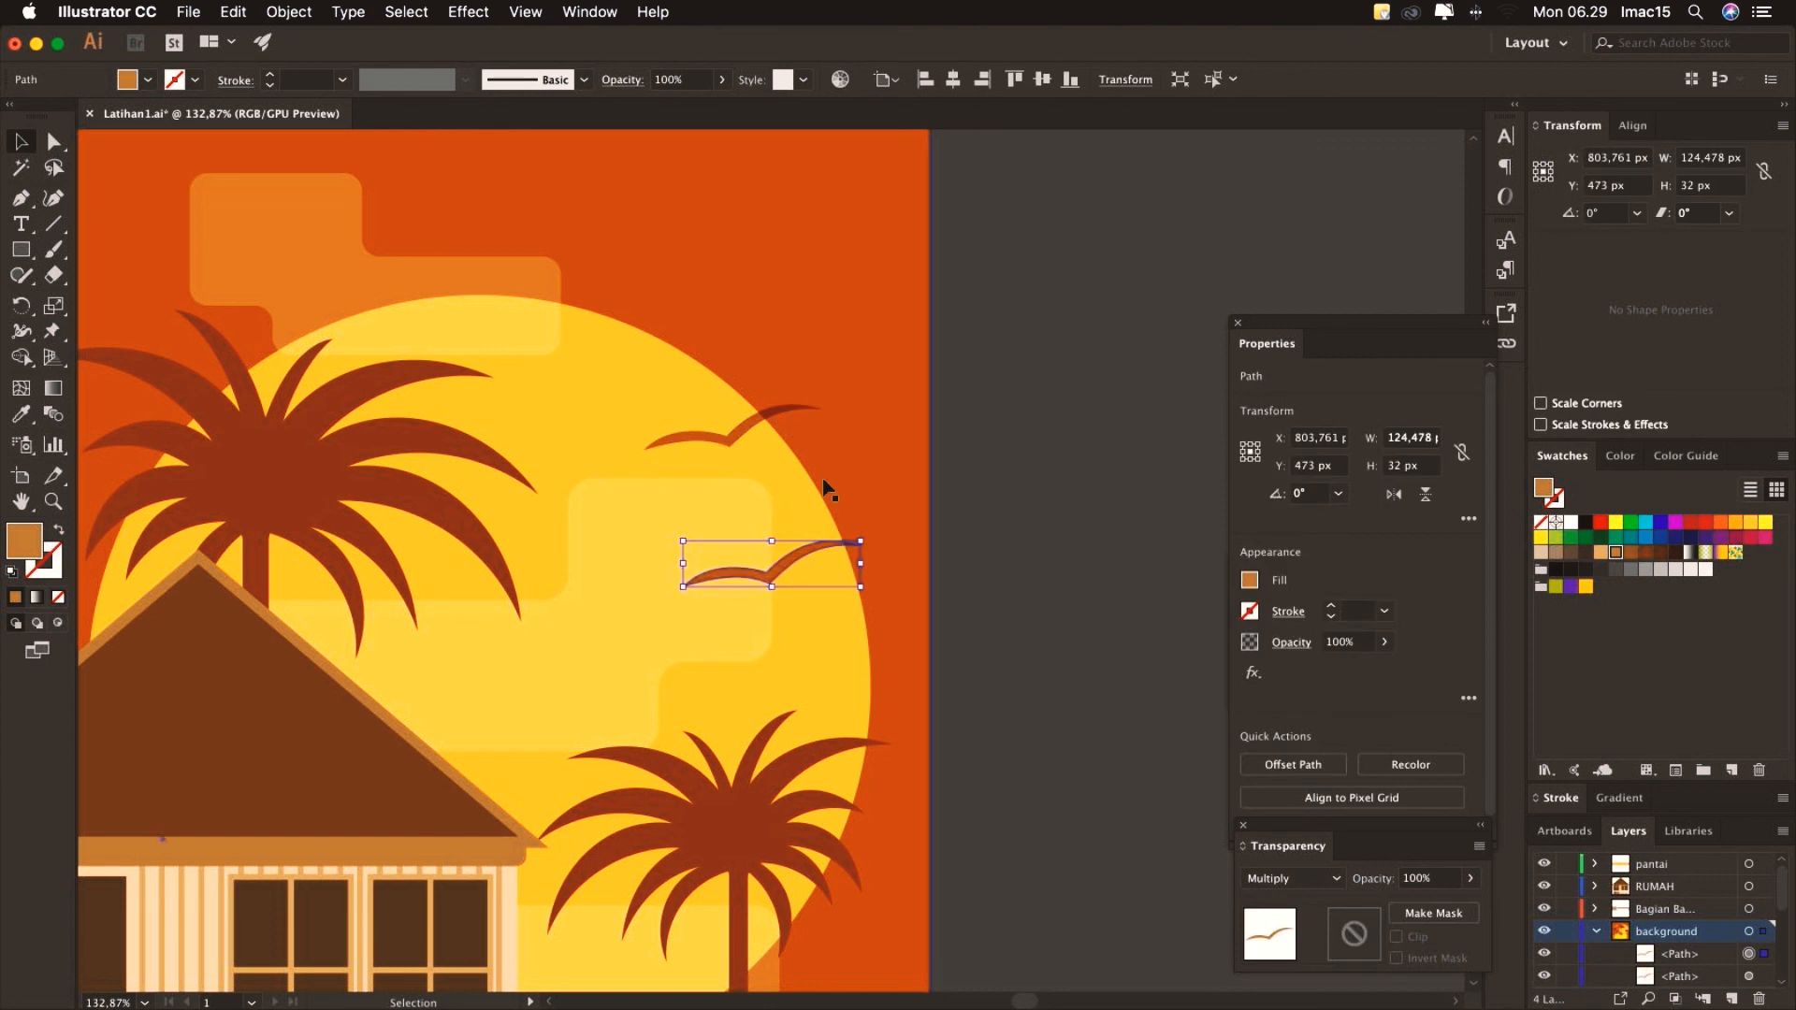
left_click(1001, 569)
Save the finished beach house illustration with the whole artboard in view
key("super+minus")
key("super+minus")
key("super+minus")
left_click_drag(1039, 625, 1039, 613)
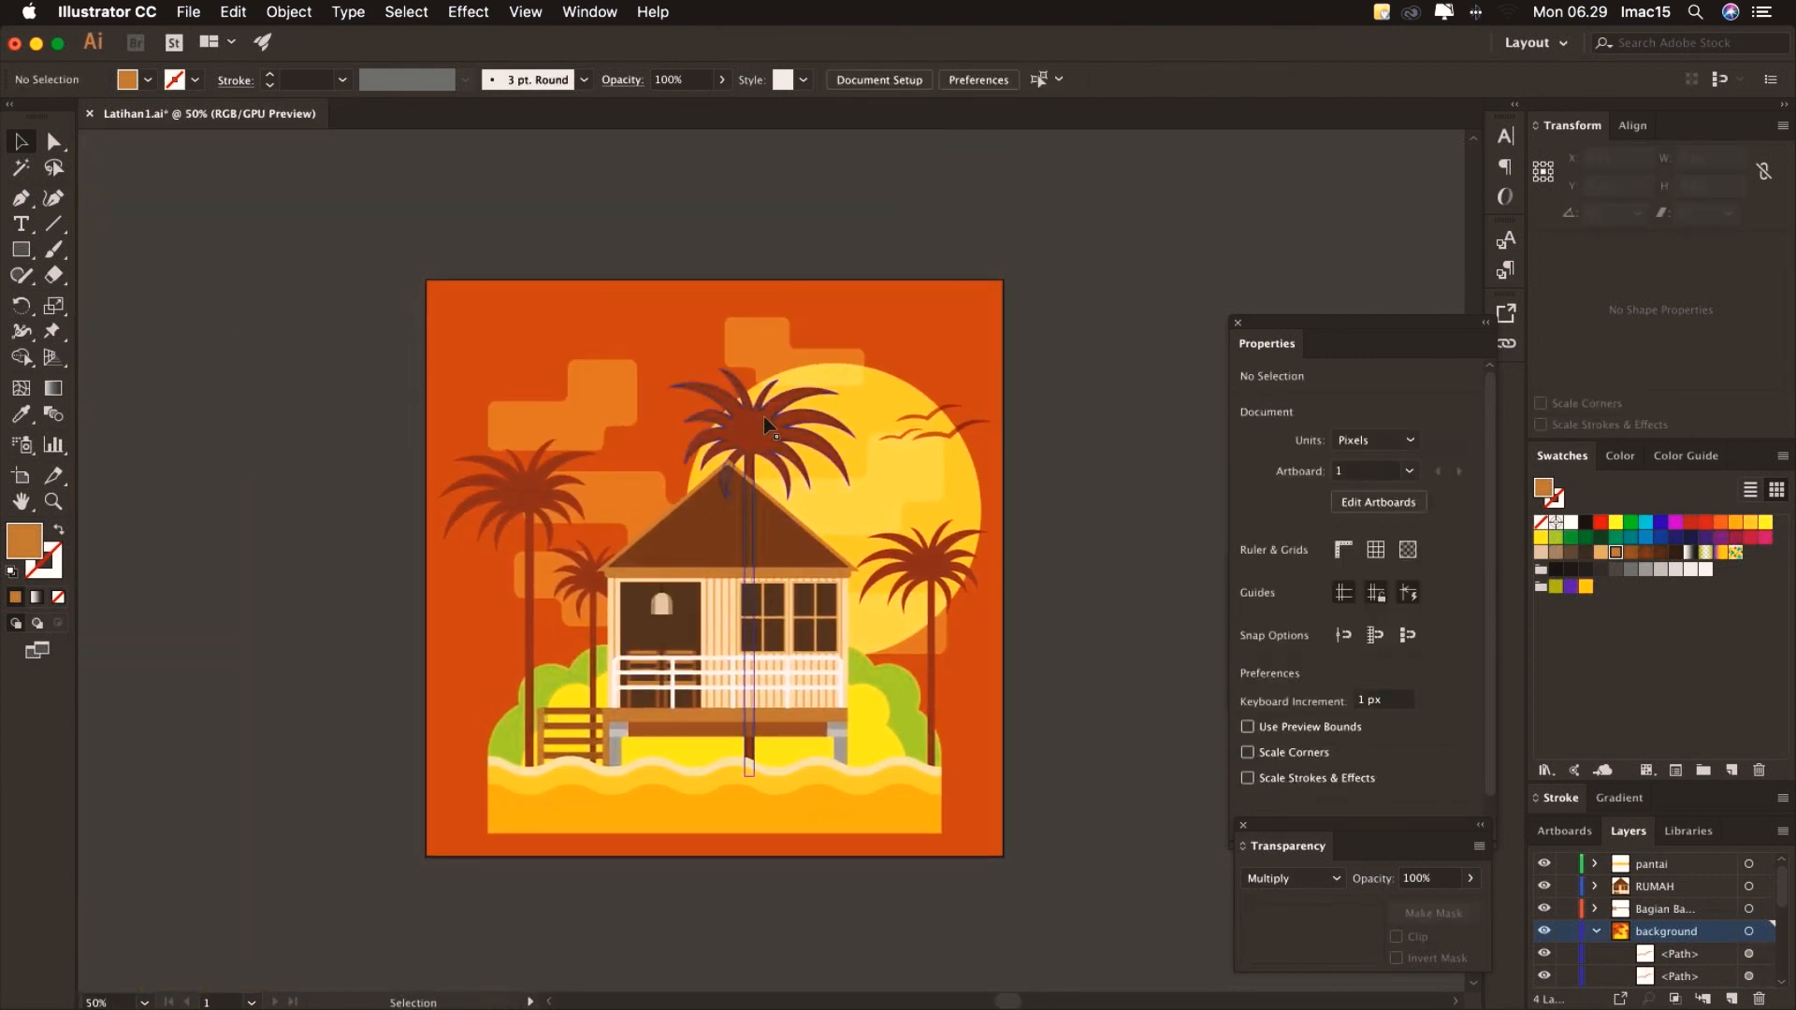
left_click(187, 13)
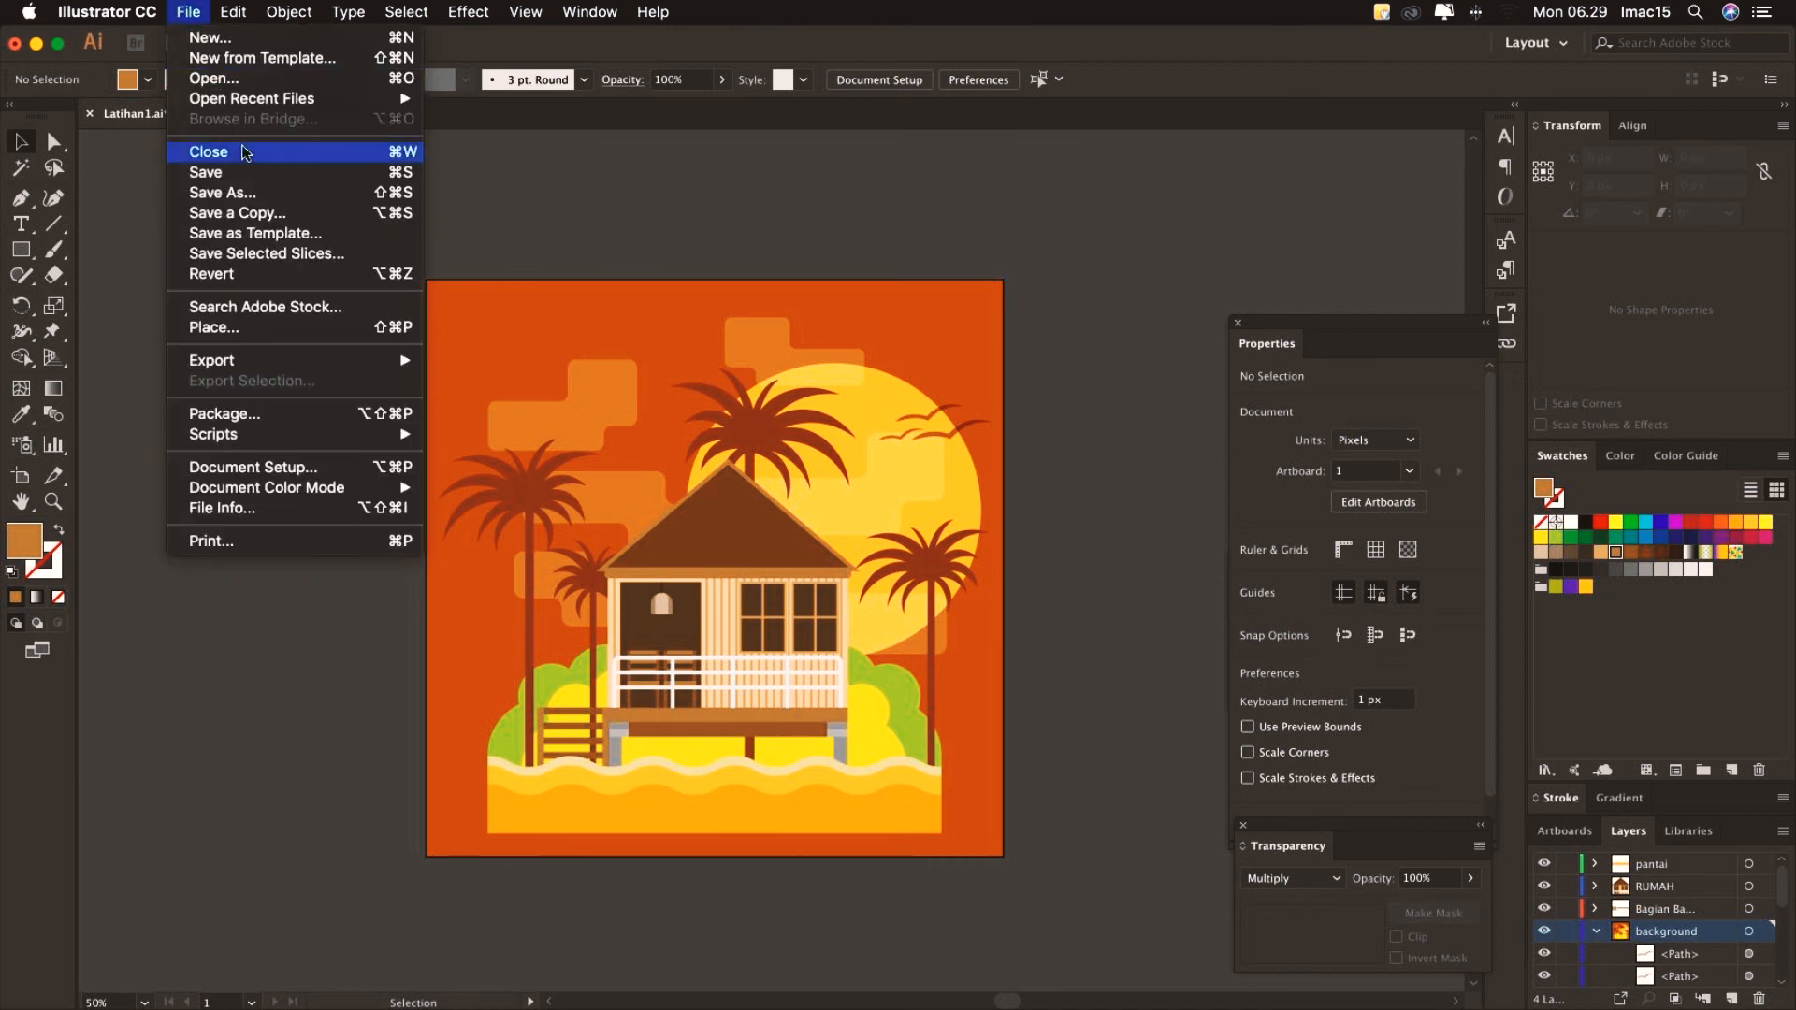
left_click(234, 175)
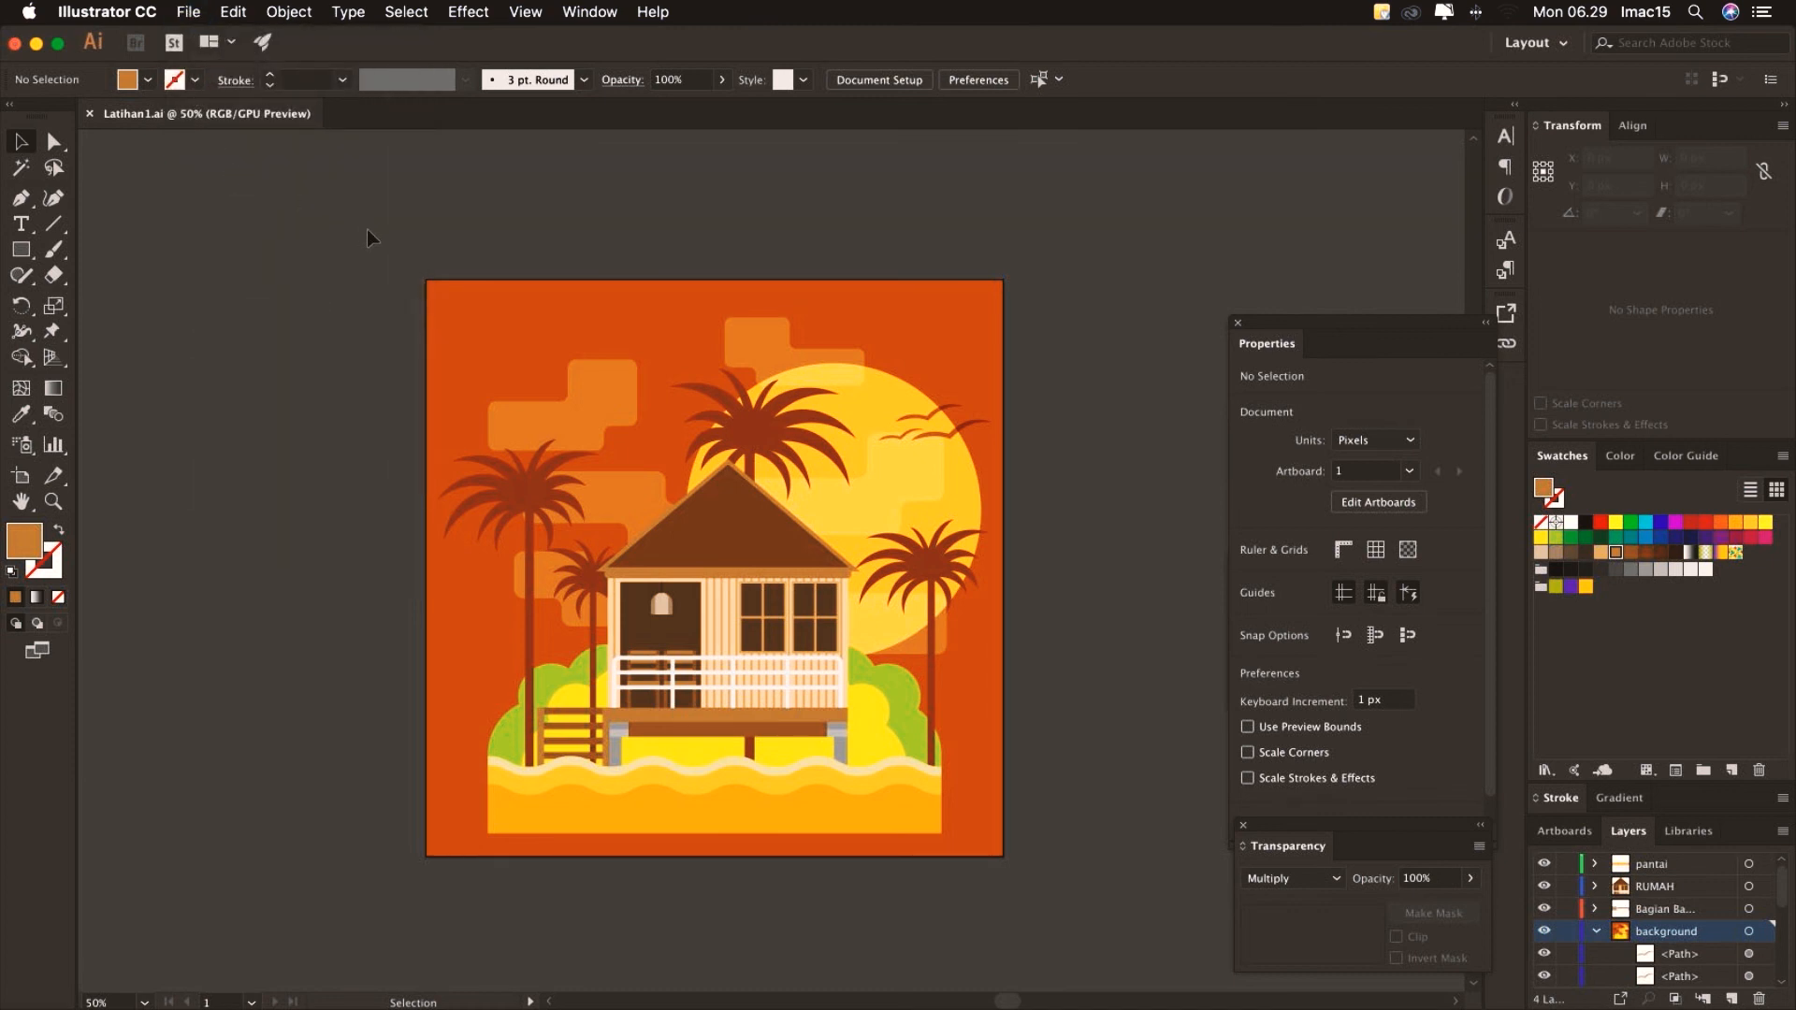